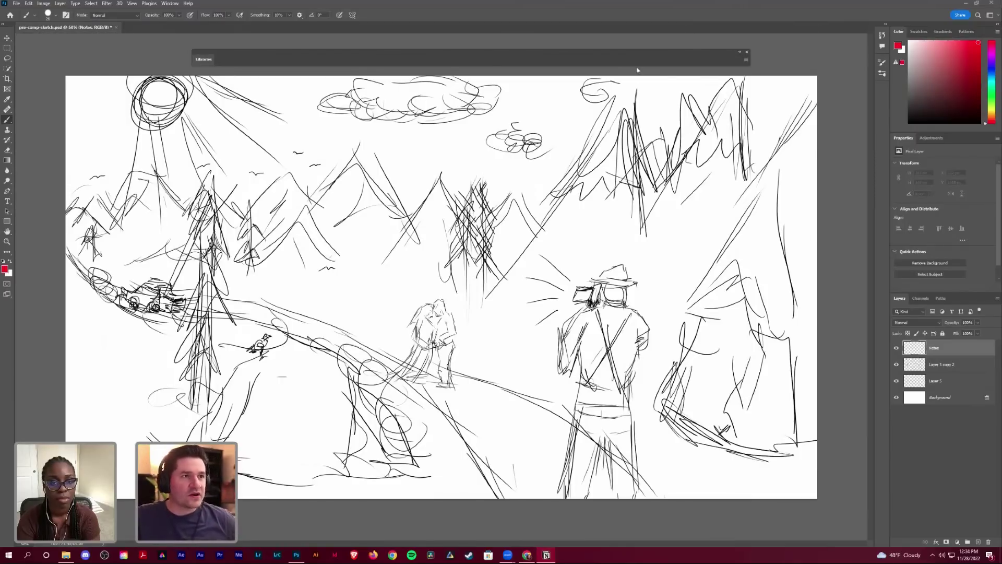
Step: Expand the floating Libraries window over the sketch, enlarge and reposition it, and browse the Adobe Live stock images
left_click_drag(644, 56, 635, 52)
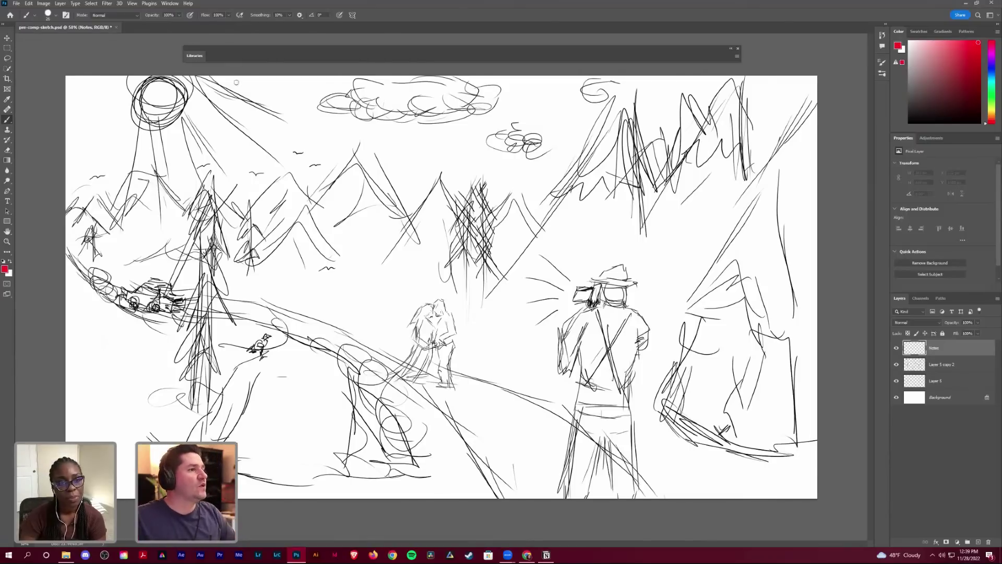
left_click(196, 56)
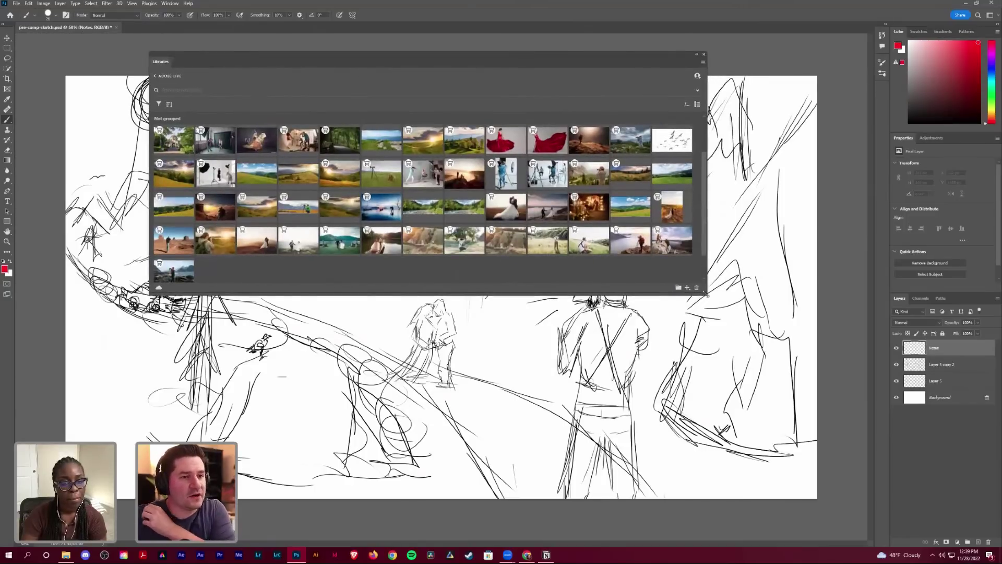
left_click_drag(711, 299, 721, 327)
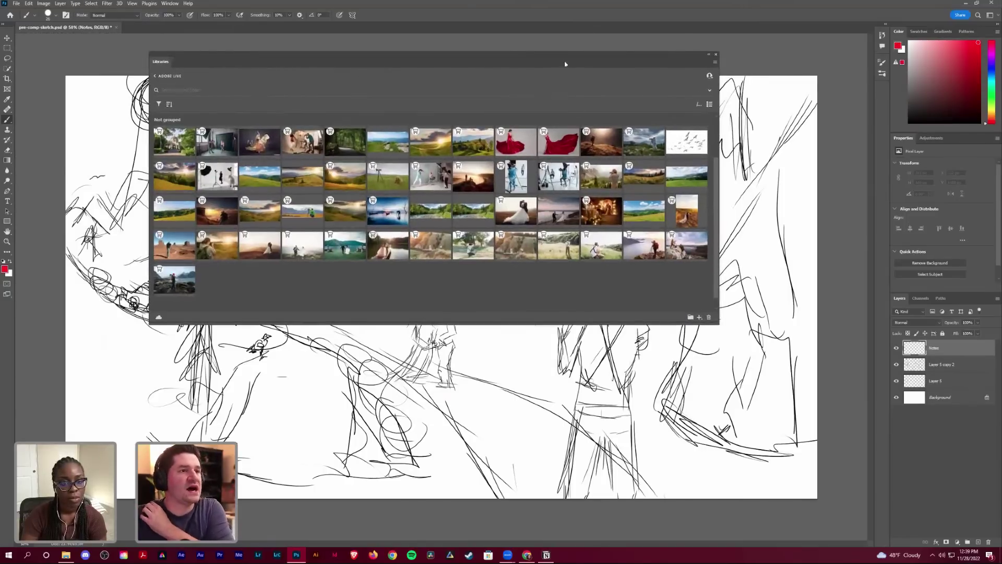
left_click_drag(570, 60, 579, 97)
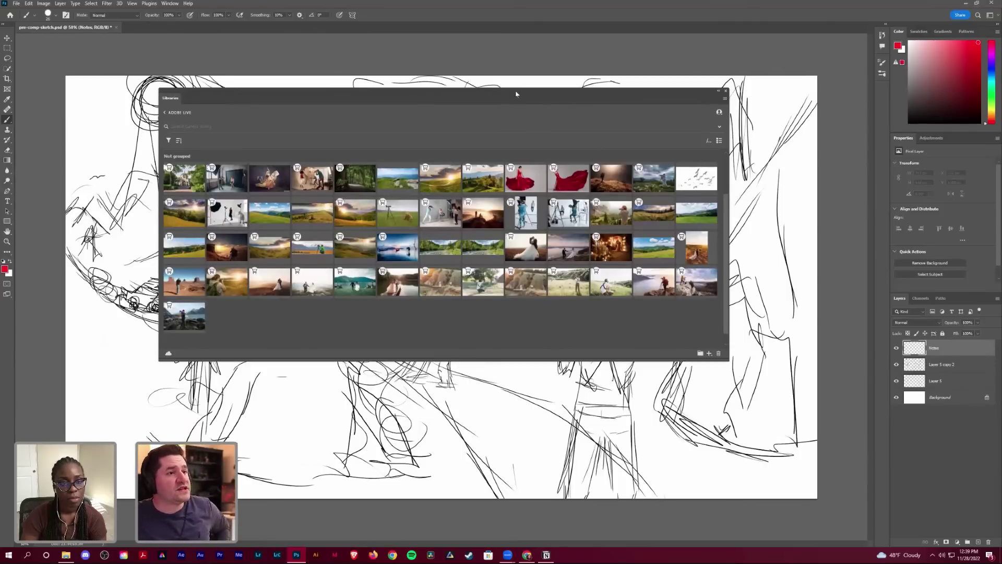
left_click_drag(517, 94, 514, 84)
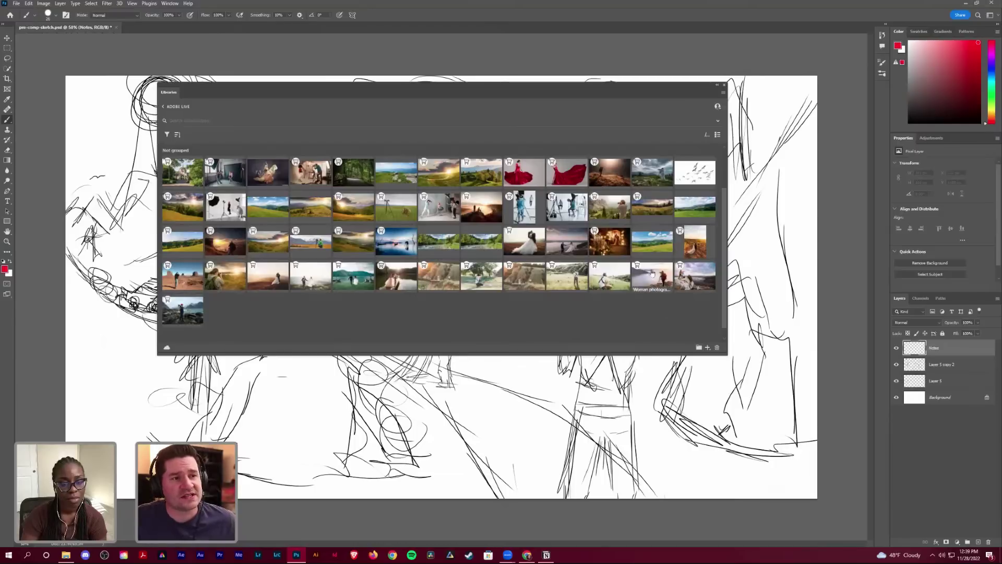
left_click_drag(611, 89, 615, 106)
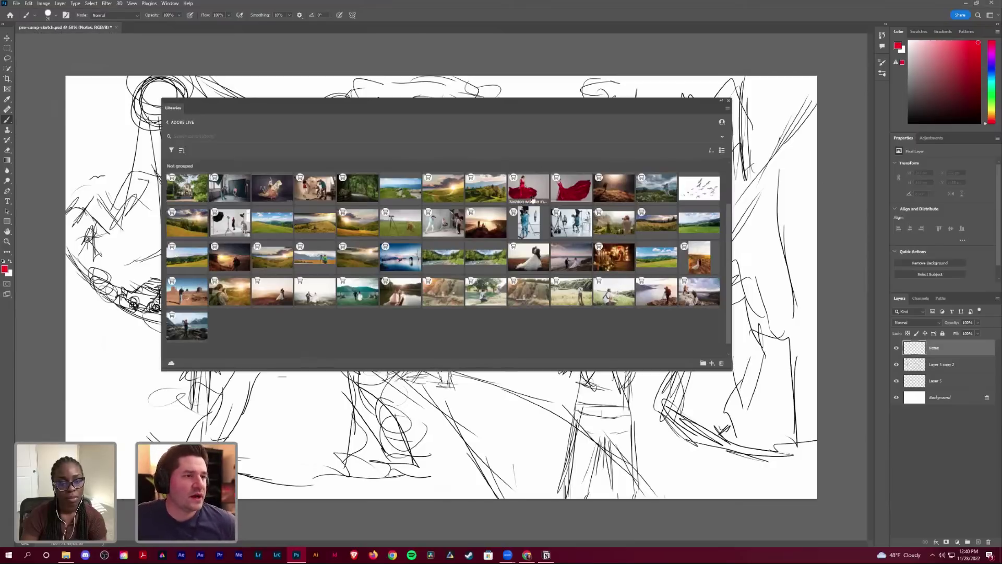
left_click_drag(523, 110, 530, 96)
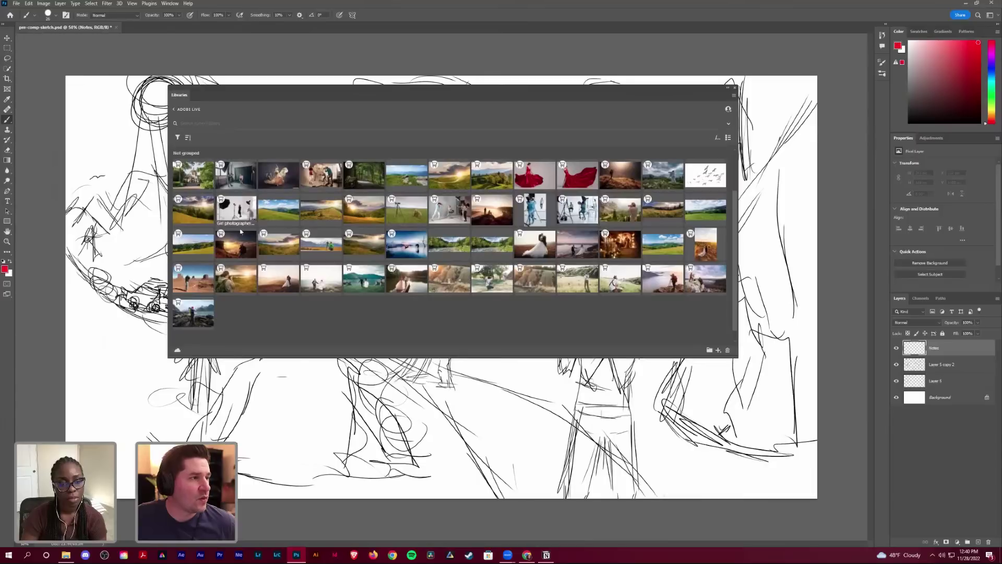
scroll(235, 282, "down", 1)
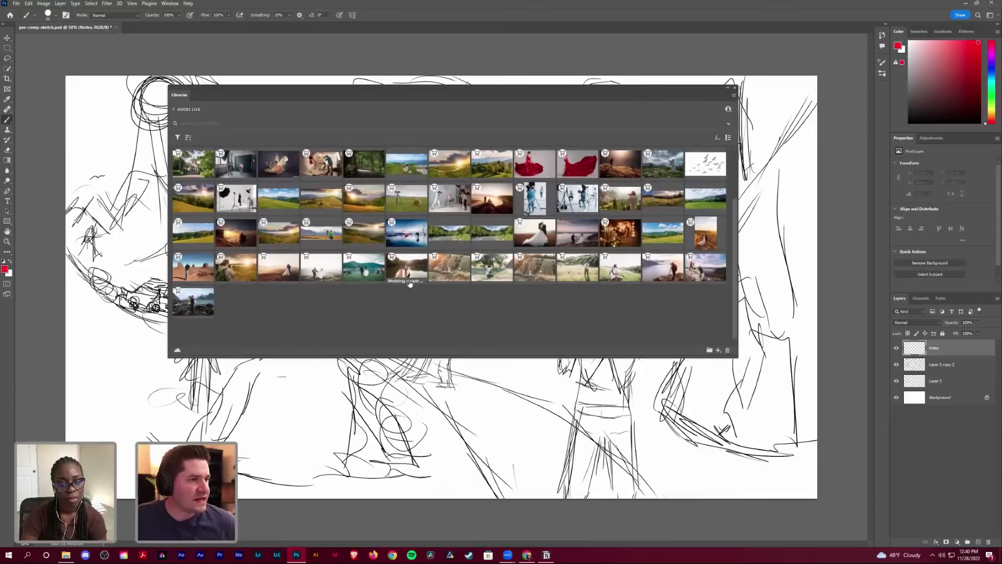
Step: Open the green pasture sunset photo from the library and collapse the Libraries window to examine the image up close
double_click(366, 201)
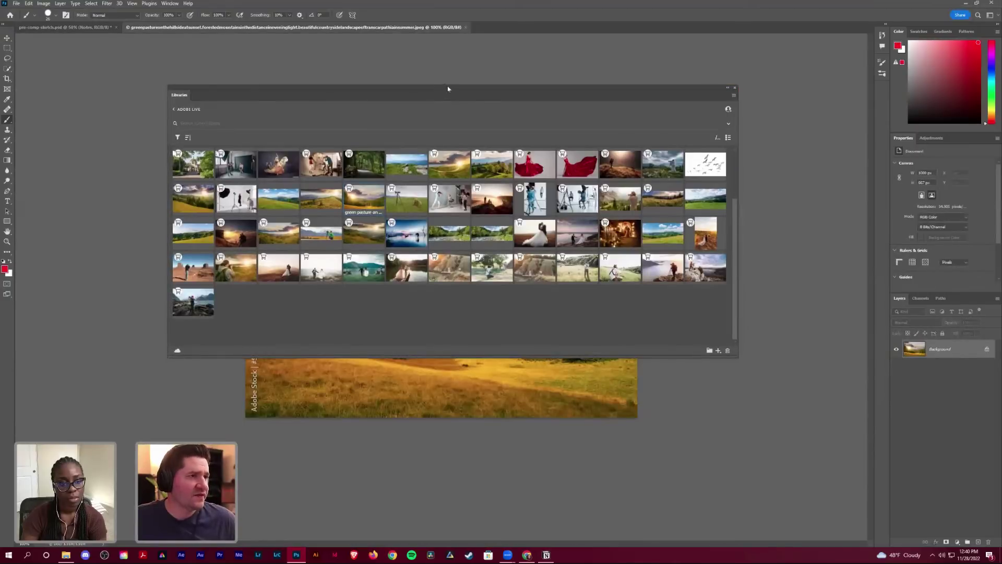
left_click_drag(448, 89, 437, 93)
double_click(216, 94)
left_click_drag(216, 95, 194, 79)
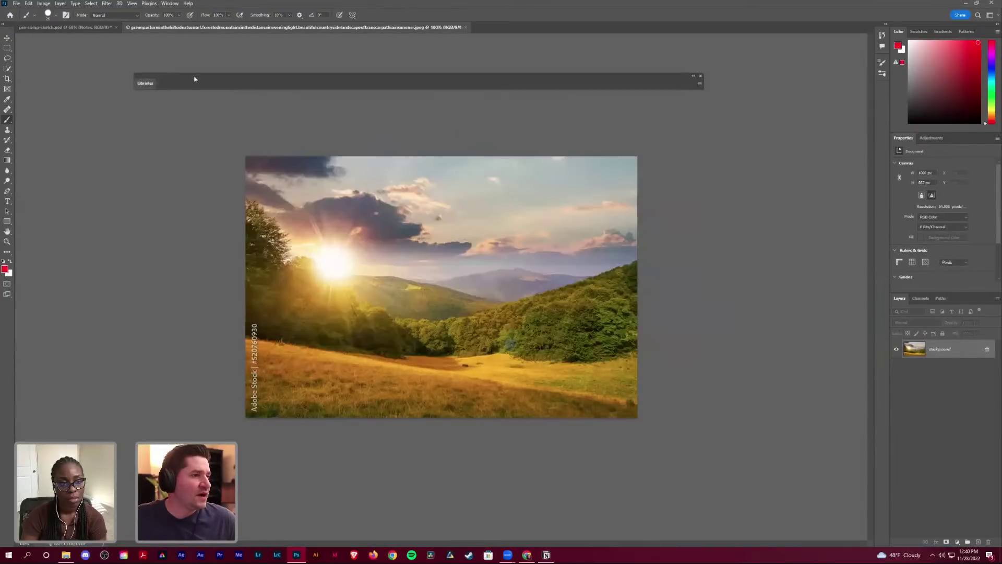
key("ctrl+plus")
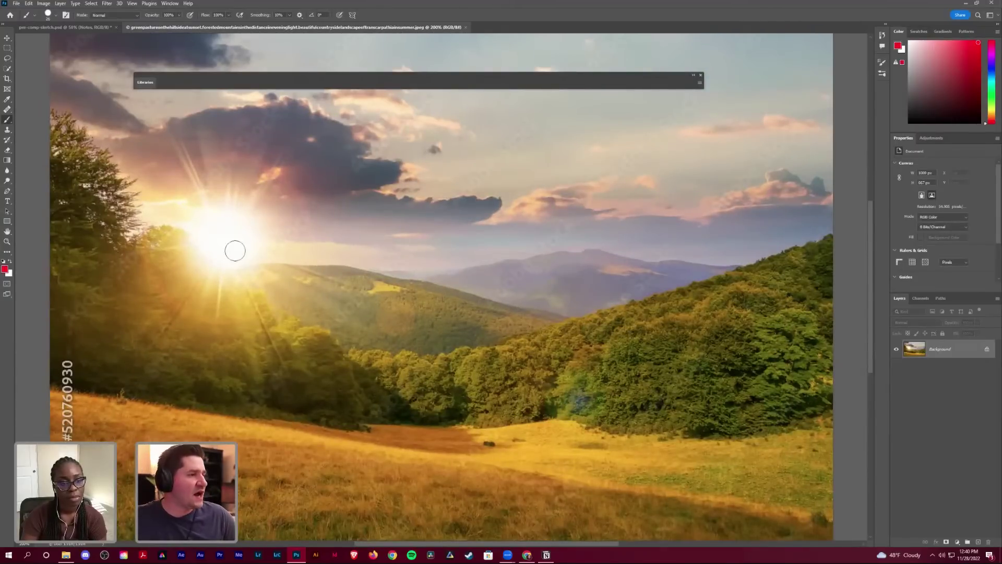
Step: Paint a red arrow from the sun diagonally down to the meadow to mark the light direction on the sunset photo
mouse_move(234, 249)
left_mouse_down()
mouse_move(378, 382)
mouse_move(321, 389)
left_mouse_up()
left_click_drag(395, 346, 427, 418)
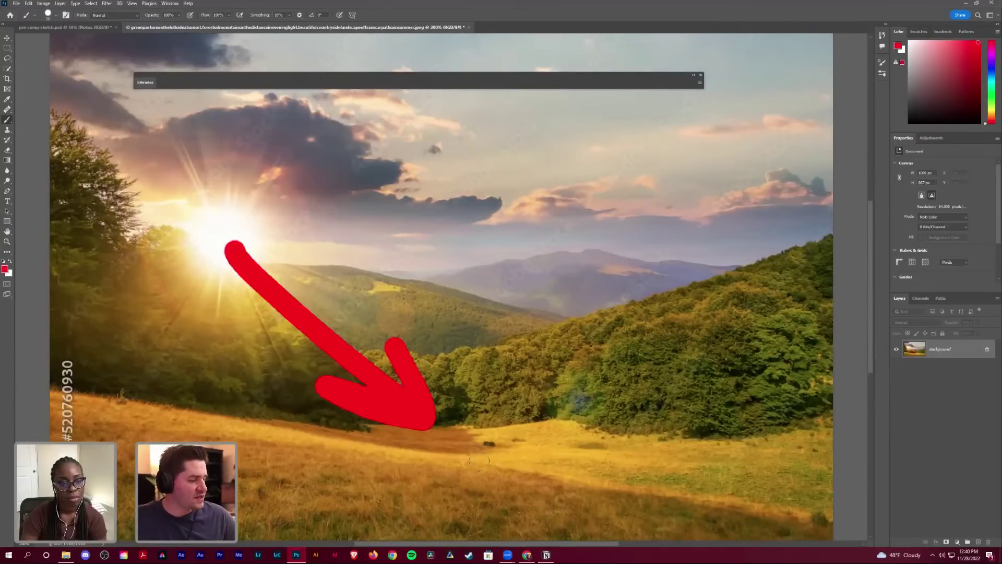
key("ctrl+plus")
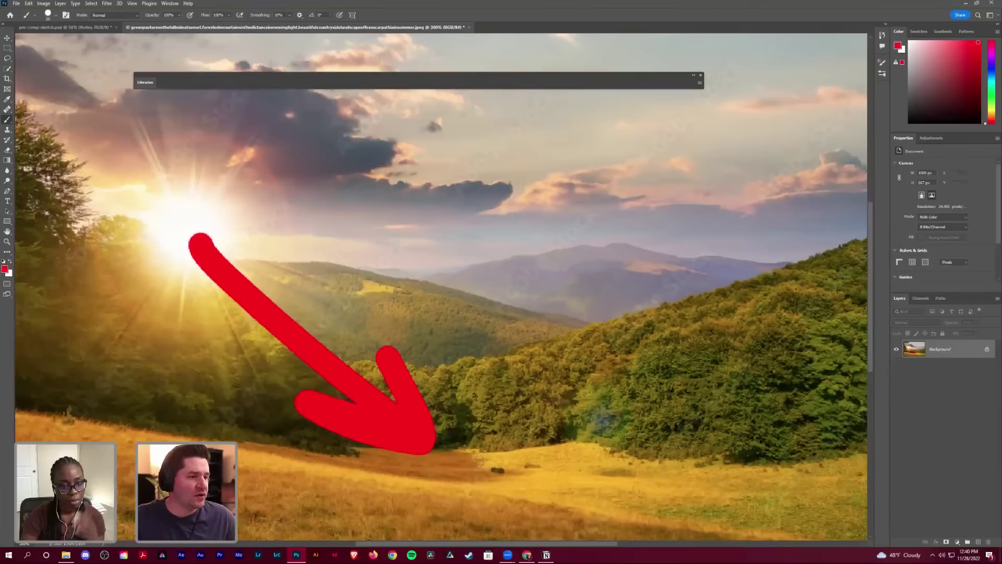
Step: Revert the sunset photo to its saved state and close it
key("ctrl+1")
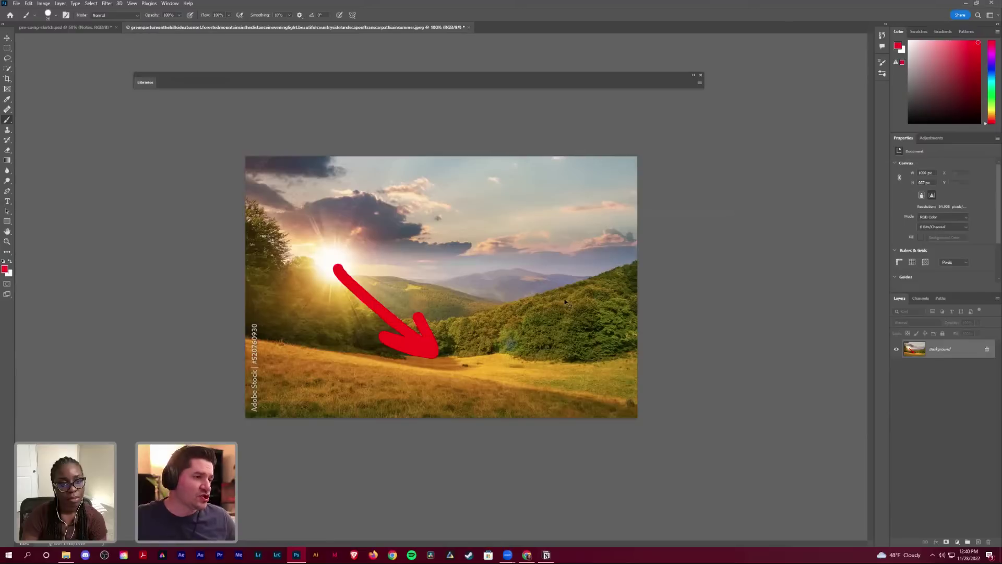
key("F12")
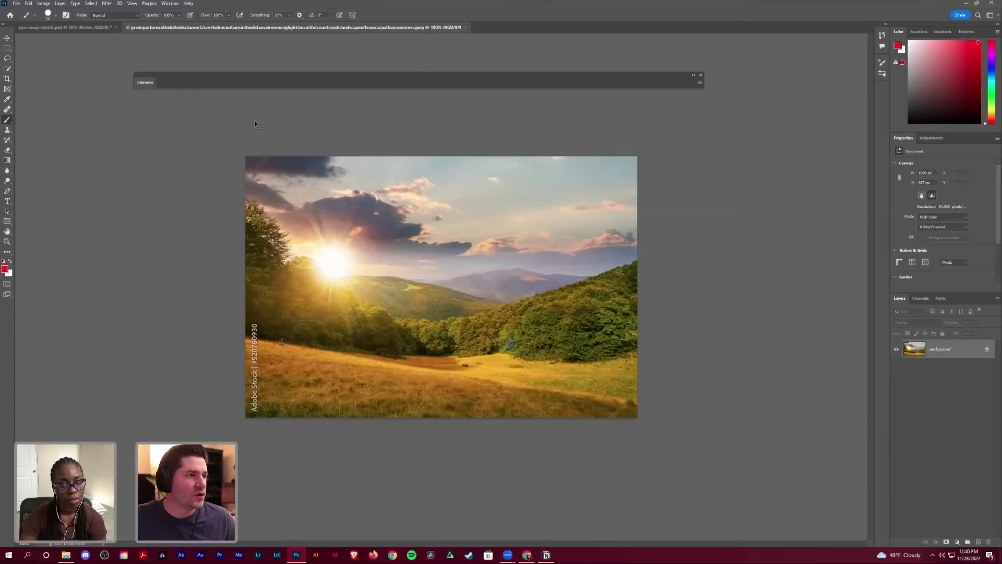
key("ctrl+w")
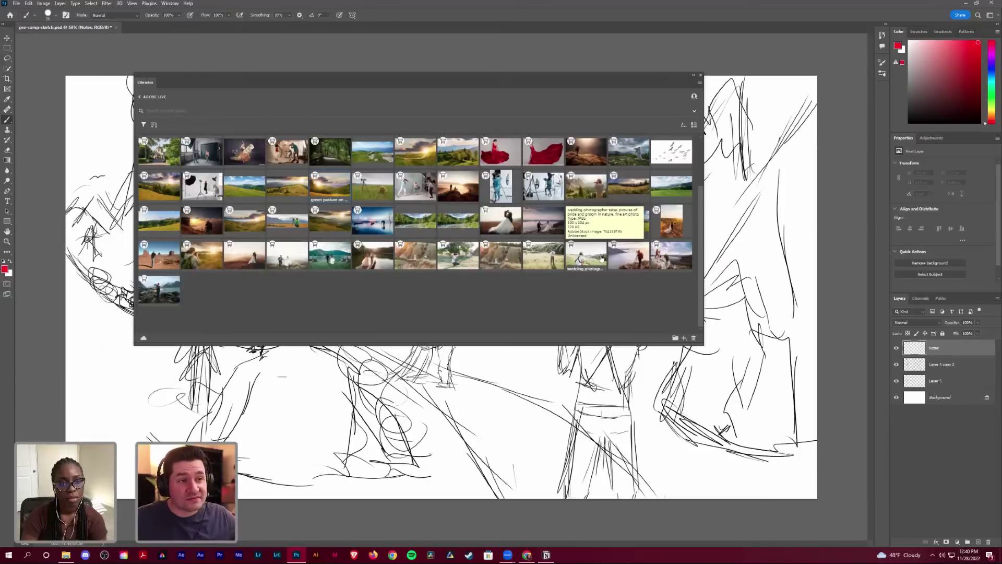
Step: Open the Carpathian rural landscape photo and reshape the Libraries window into a tall, narrow column beside the image
double_click(464, 154)
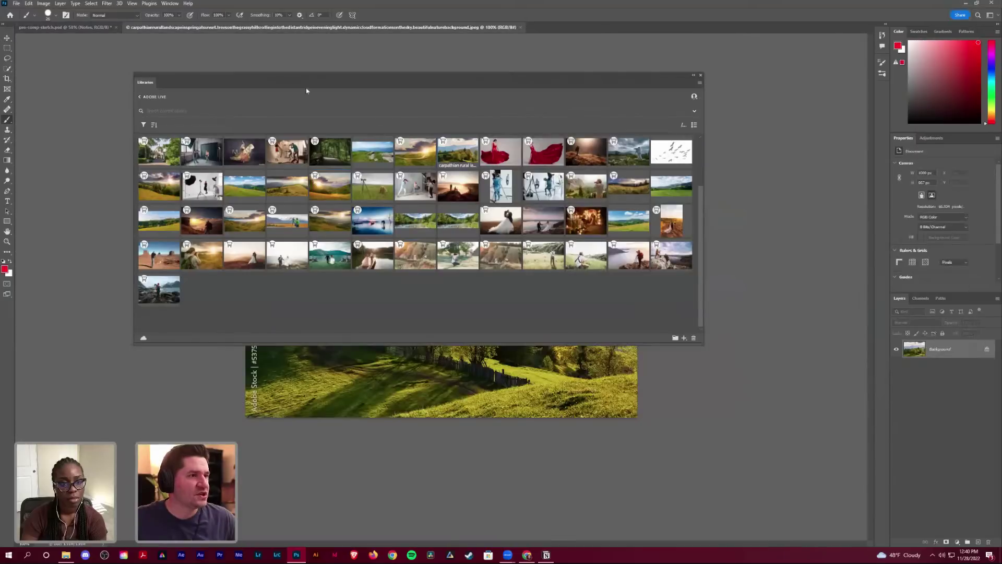
left_click_drag(161, 82, 58, 58)
left_click_drag(599, 315, 222, 444)
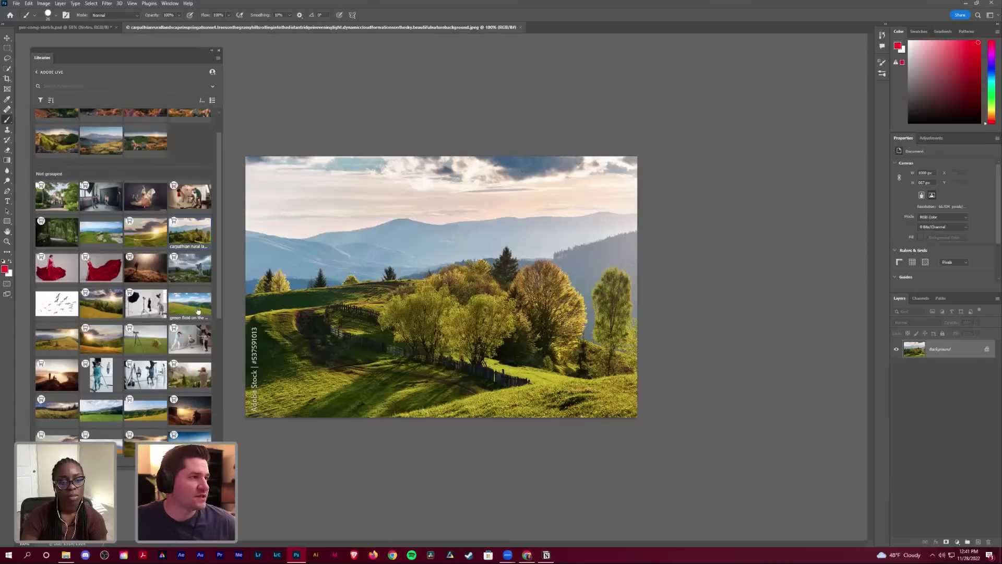
Step: Close the Carpathian landscape photo and shift the Libraries column further into the corner of the workspace
scroll(171, 380, "up", 1)
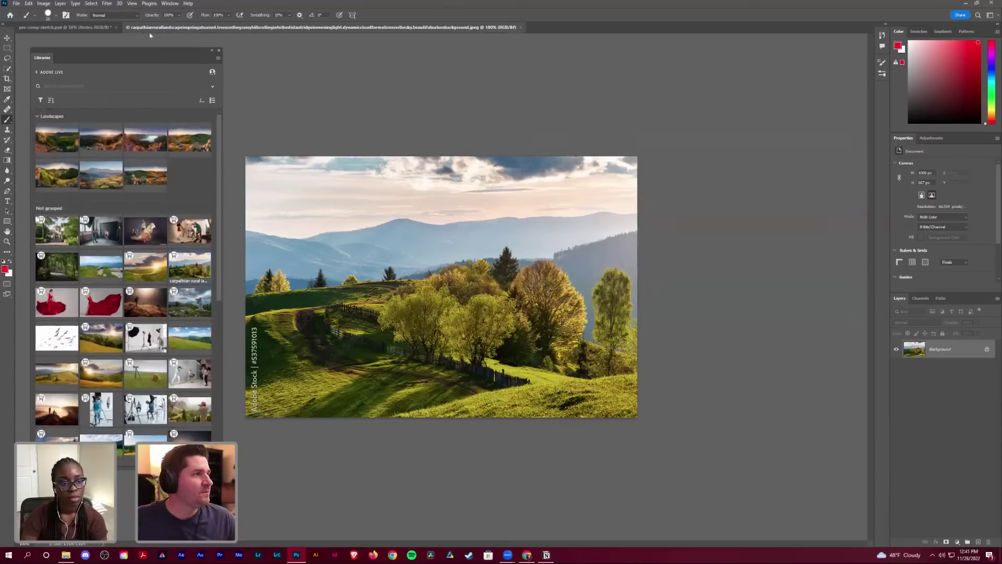
key("ctrl+w")
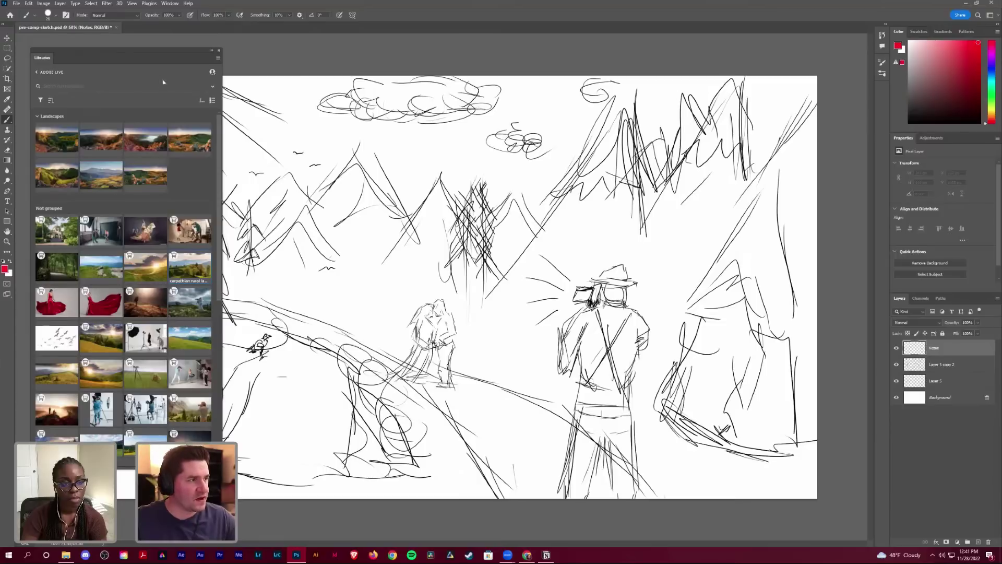
left_click_drag(157, 55, 148, 47)
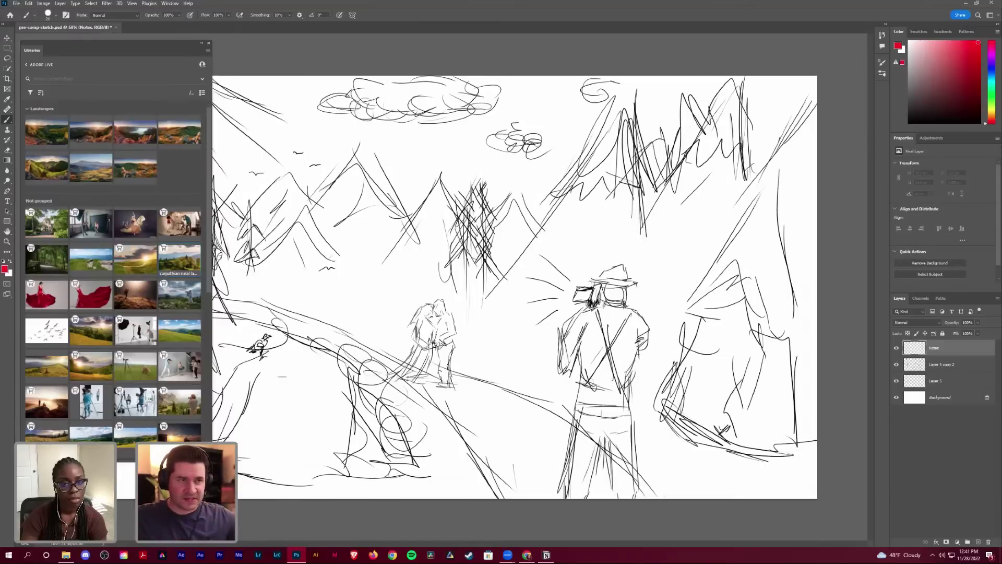
Step: Create a new document 6200 pixels wide and 3000 pixels high
left_click(16, 4)
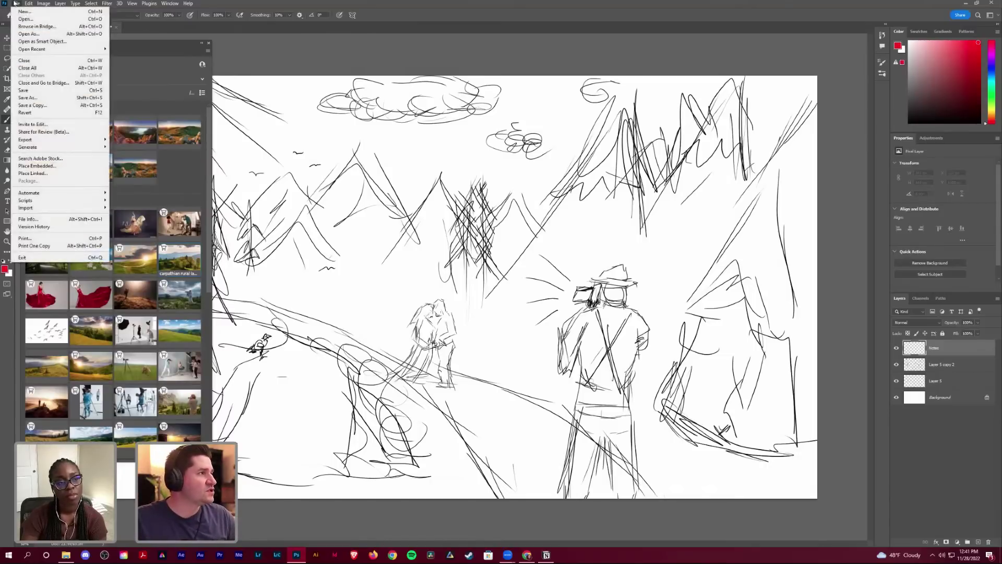
left_click(22, 11)
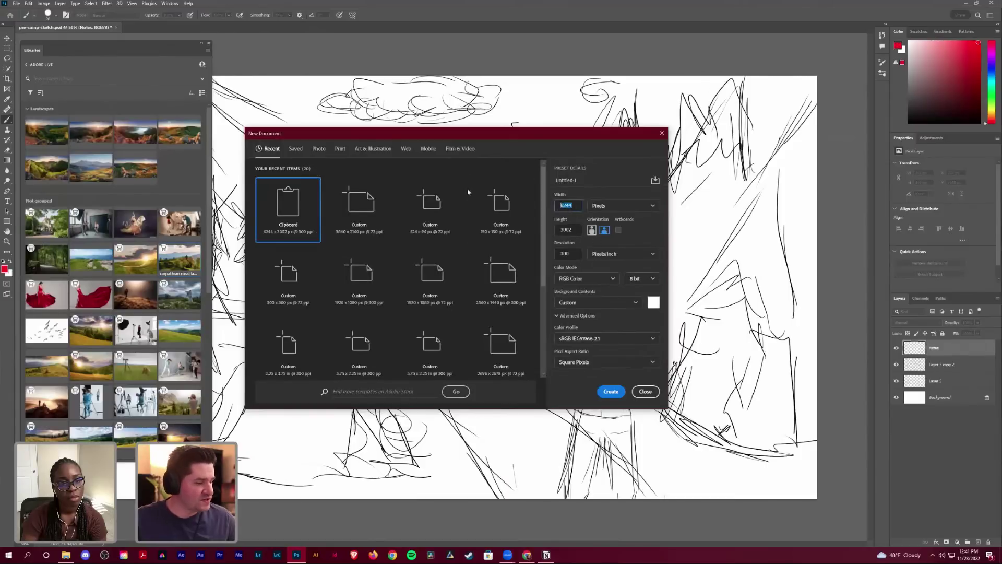
type("6200")
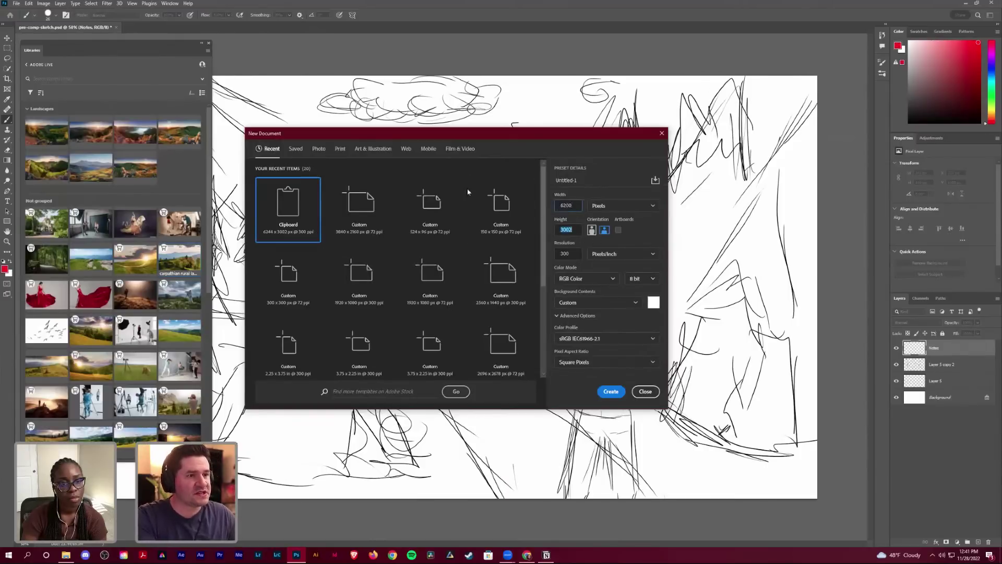
key("Tab")
key("Tab")
type("3000")
key("shift+Tab")
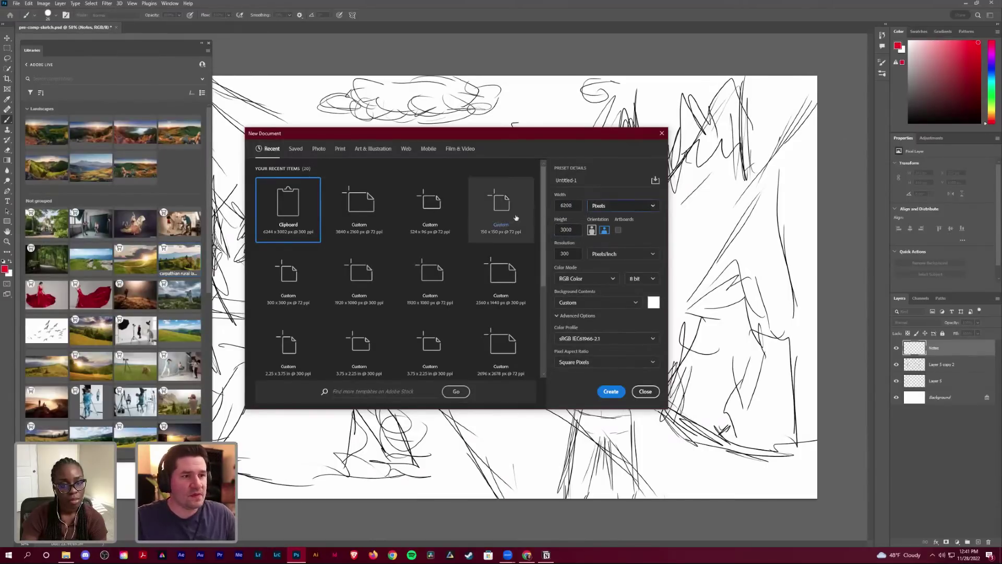
left_click(611, 391)
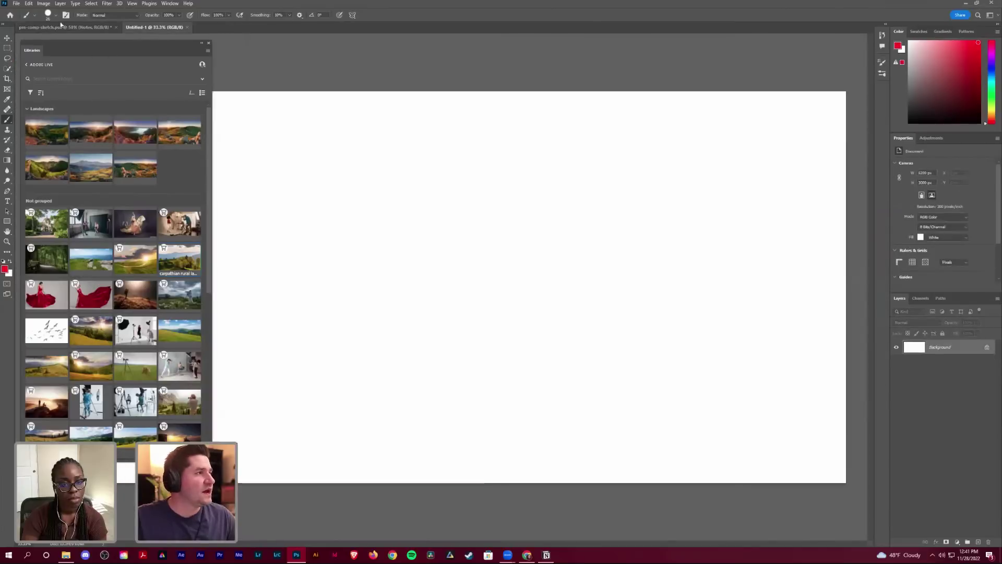
Step: Close pre-comp-sketch.psd with its changes saved, and narrow the Libraries column to three thumbnails per row
left_click(116, 27)
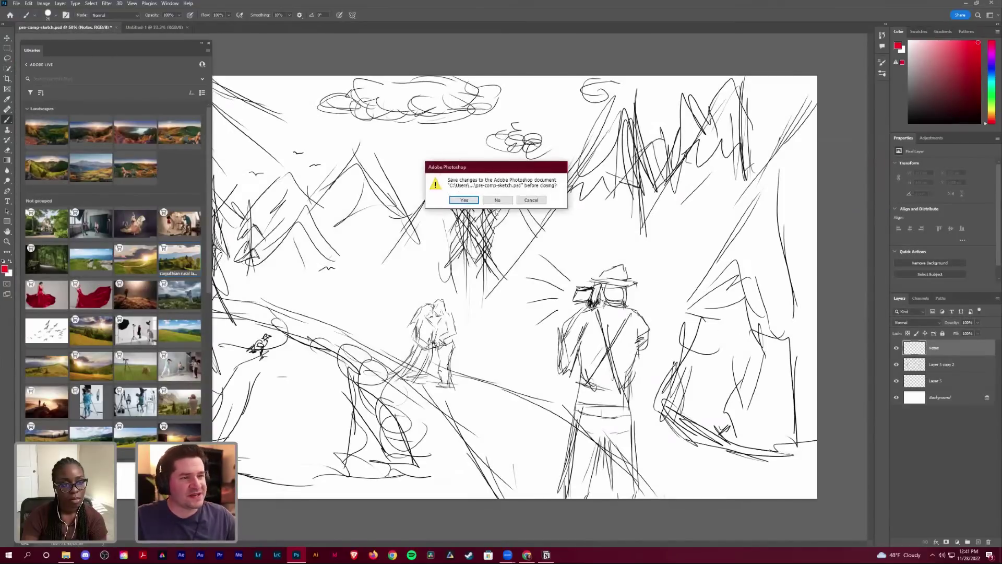
left_click(474, 204)
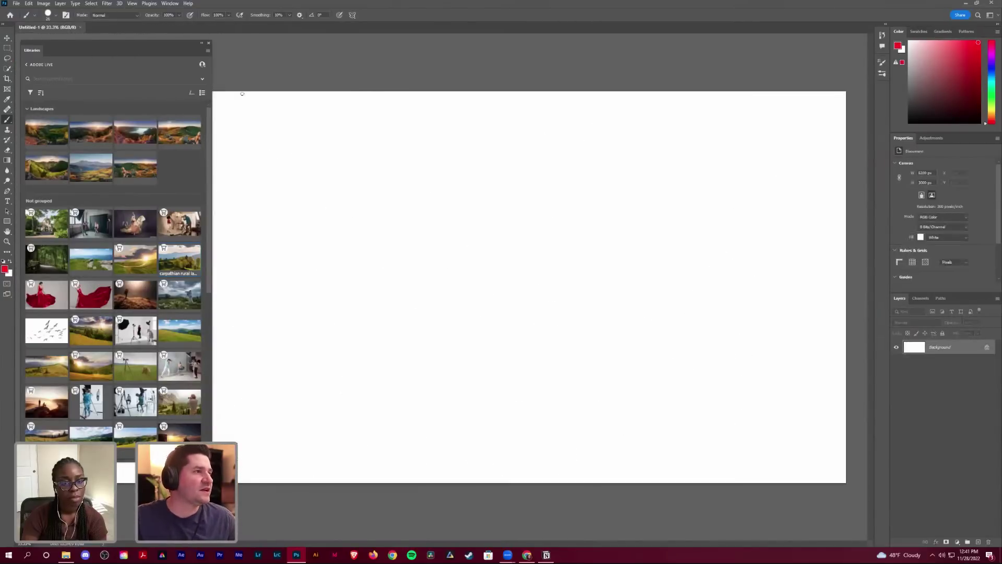
left_click_drag(214, 181, 159, 181)
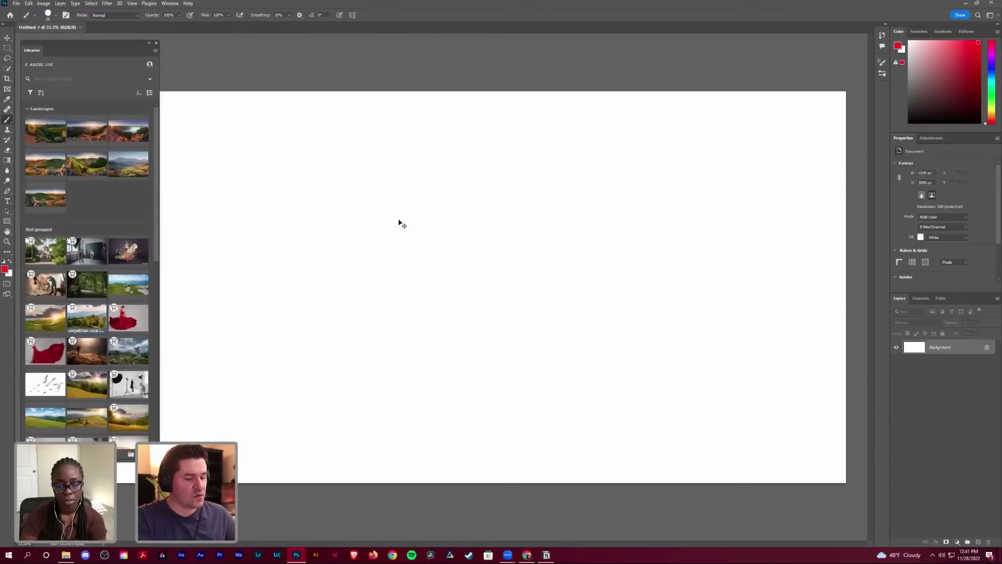
Step: Place the "Forest and mountain at sunset" photo on the blank canvas and position it toward the left side at full canvas height
key("ctrl+minus")
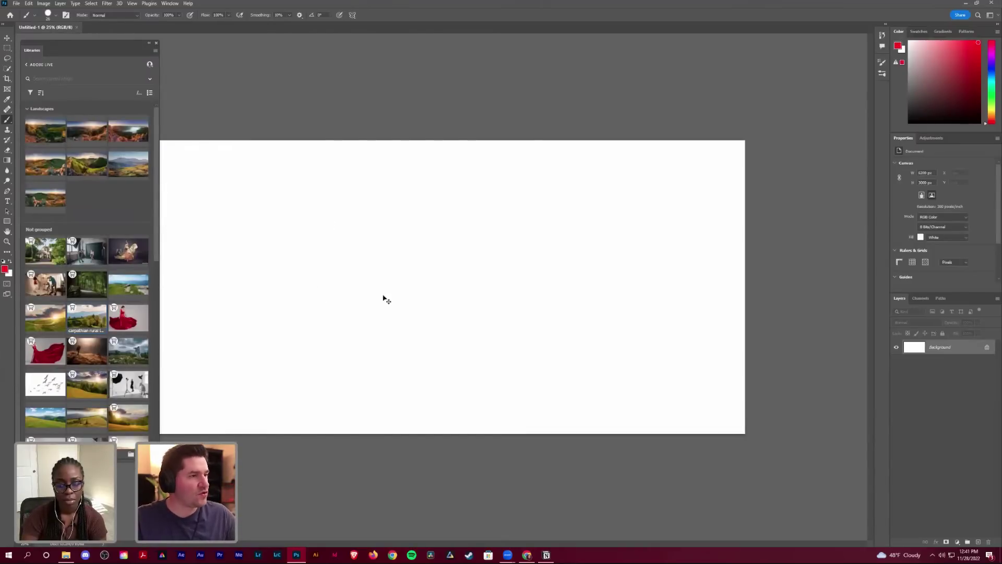
key("v")
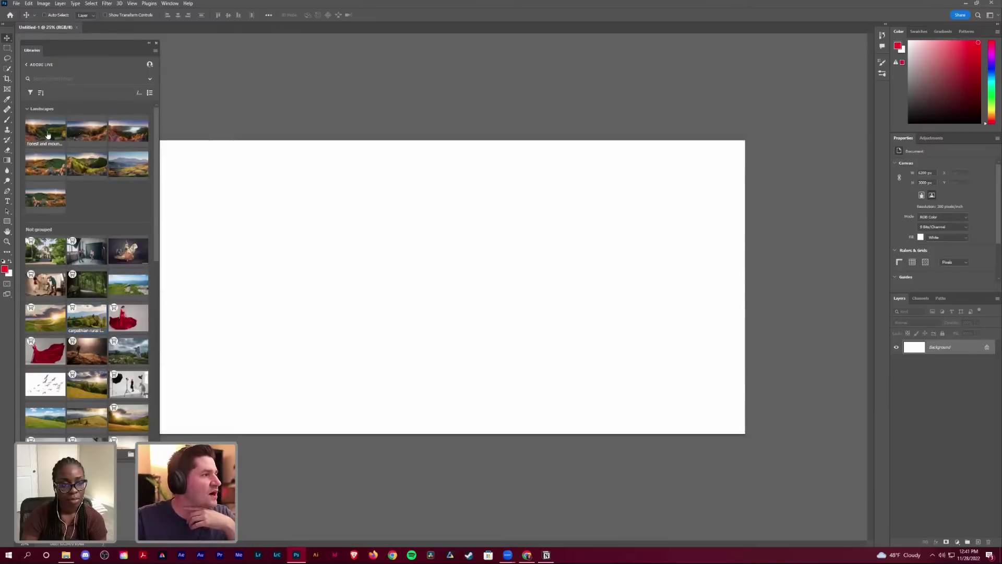
left_click_drag(46, 132, 344, 253)
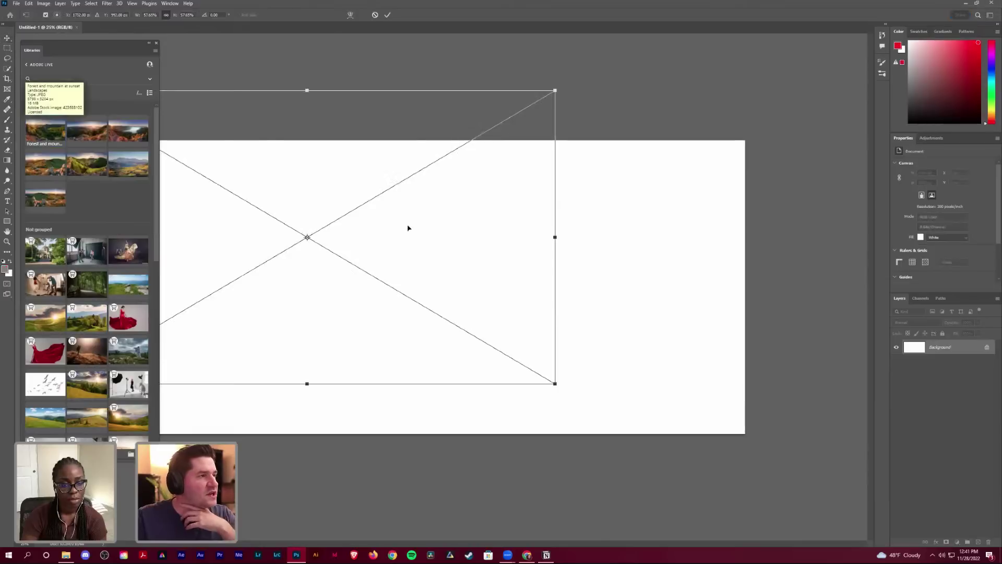
left_click_drag(545, 276, 519, 286)
key("Return")
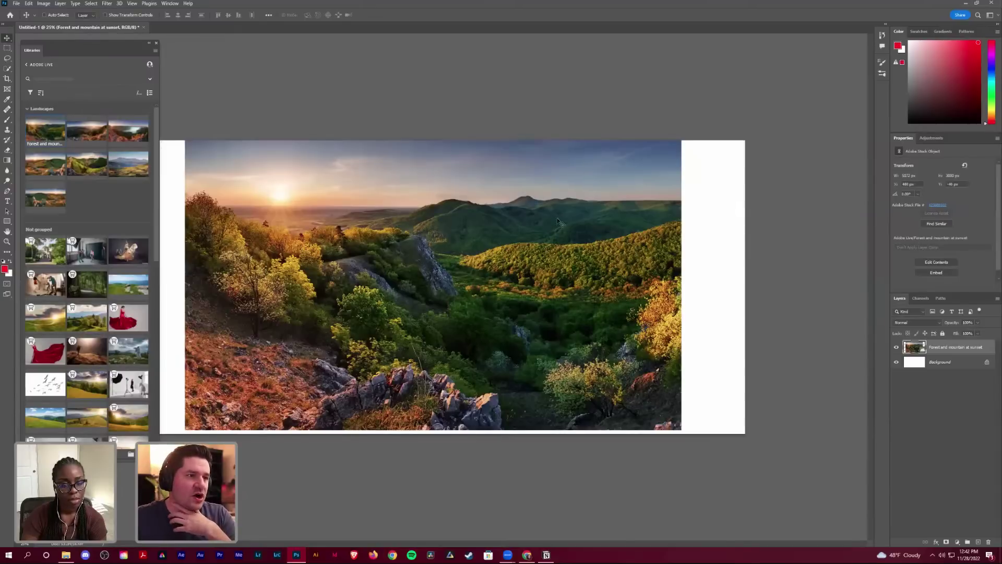
left_click_drag(501, 283, 469, 287)
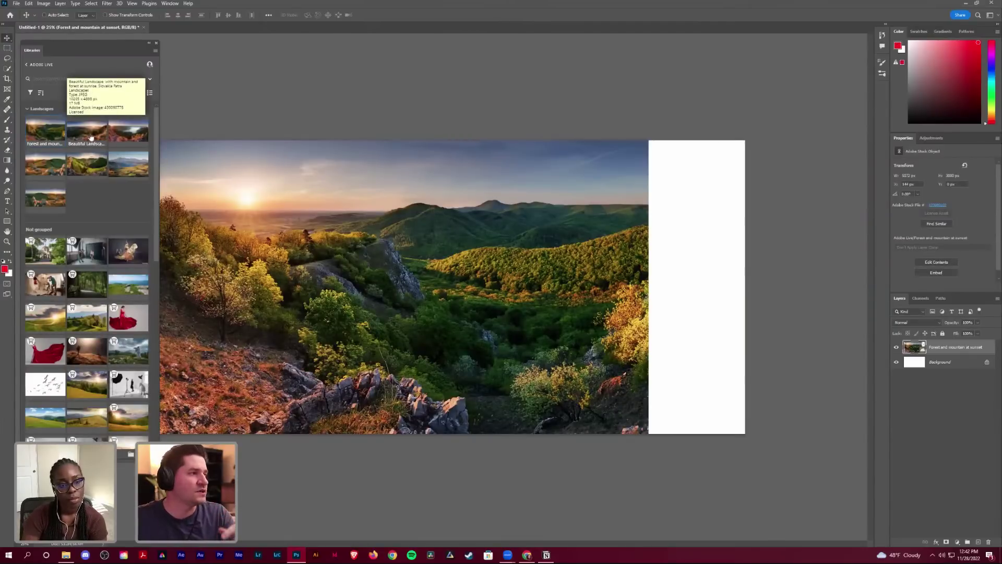
Step: Place the "Beautiful Landscape with mountain and forest at sunrise" and "Rocky moutain at sunset" photos from the library over the left part of the canvas
left_click_drag(91, 137, 562, 287)
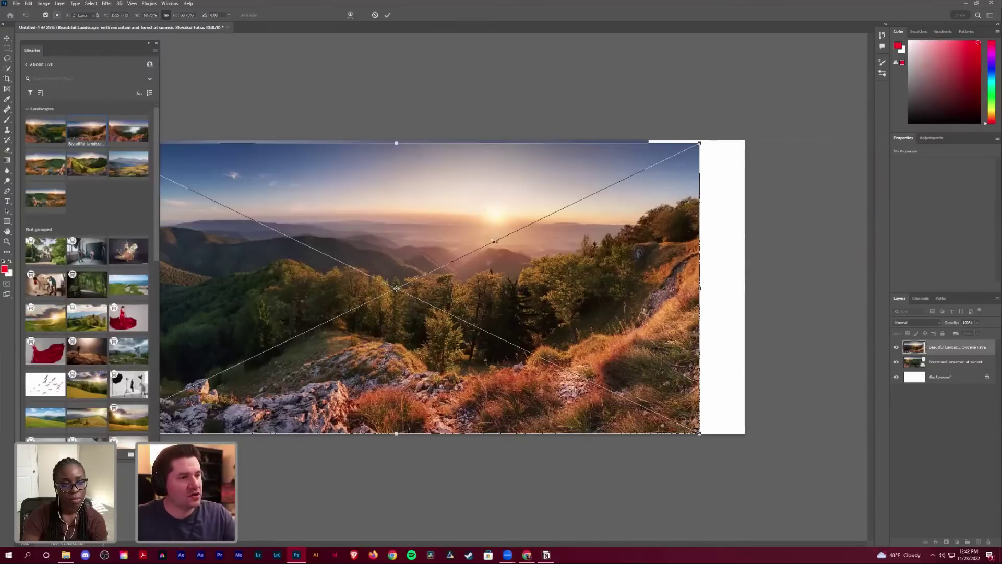
key("Return")
left_click_drag(139, 135, 403, 269)
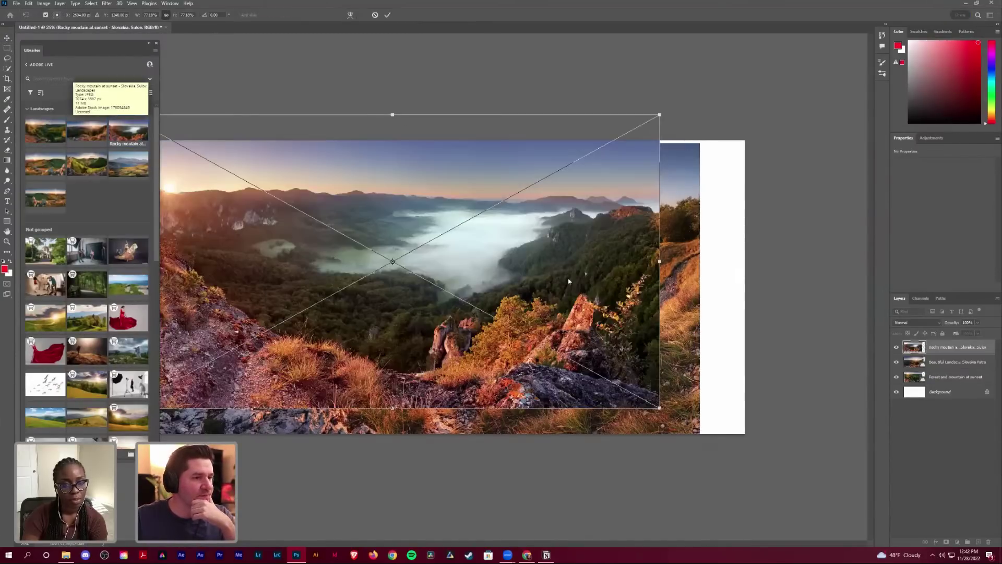
left_click_drag(503, 274, 509, 300)
key("Return")
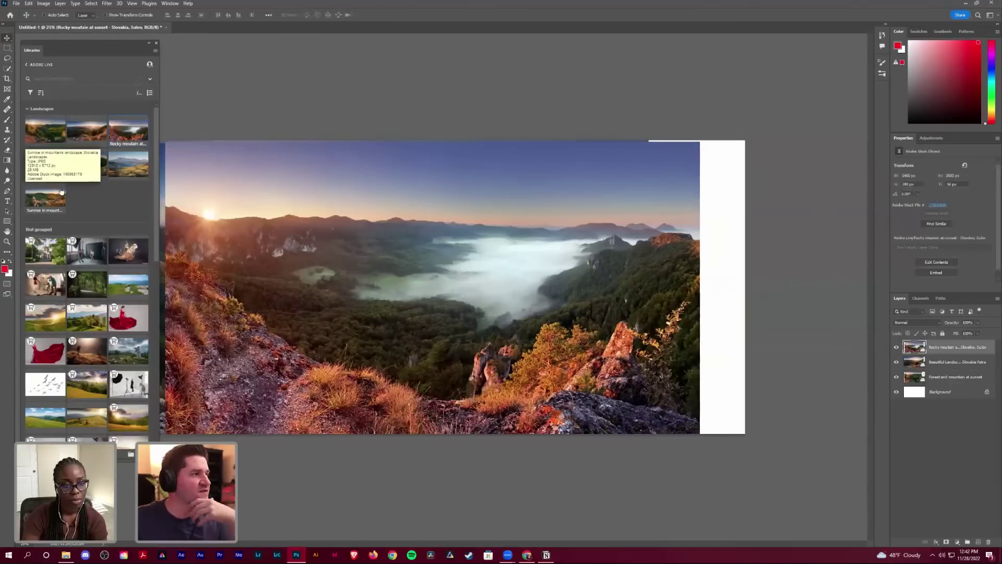
Step: Place the "Pasture in green mountain with sun" and "Panorama of forest and mountain in Carpathian" library photos on the canvas, covering its full height
left_click_drag(45, 164, 502, 329)
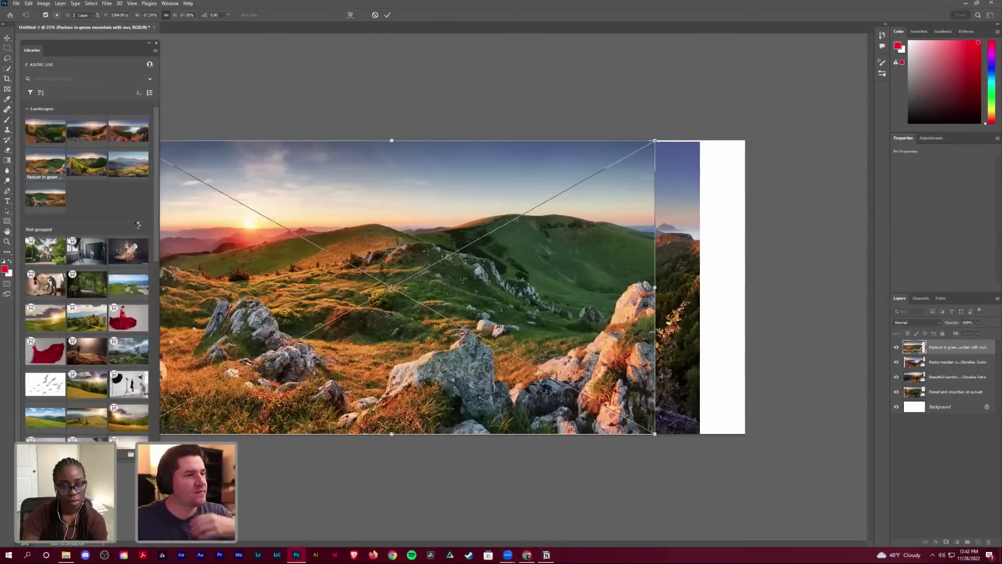
key("Return")
left_click_drag(412, 308, 409, 268)
left_click_drag(519, 298, 521, 299)
key("Return")
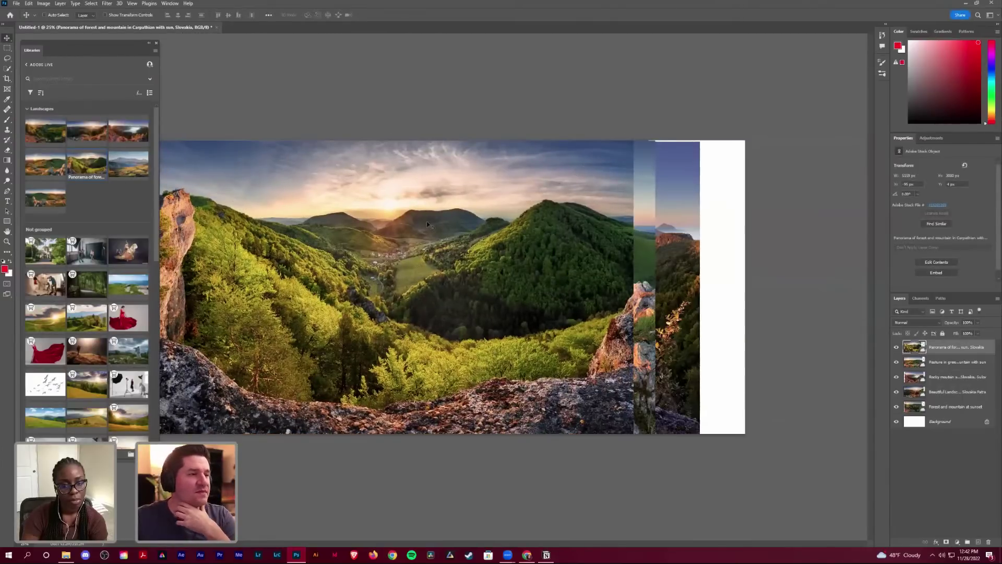
Step: Try out the "Pieniny and Tatras in Slovakia" library photo with a horizontal flip, and remove it from the canvas
left_click_drag(135, 163, 420, 279)
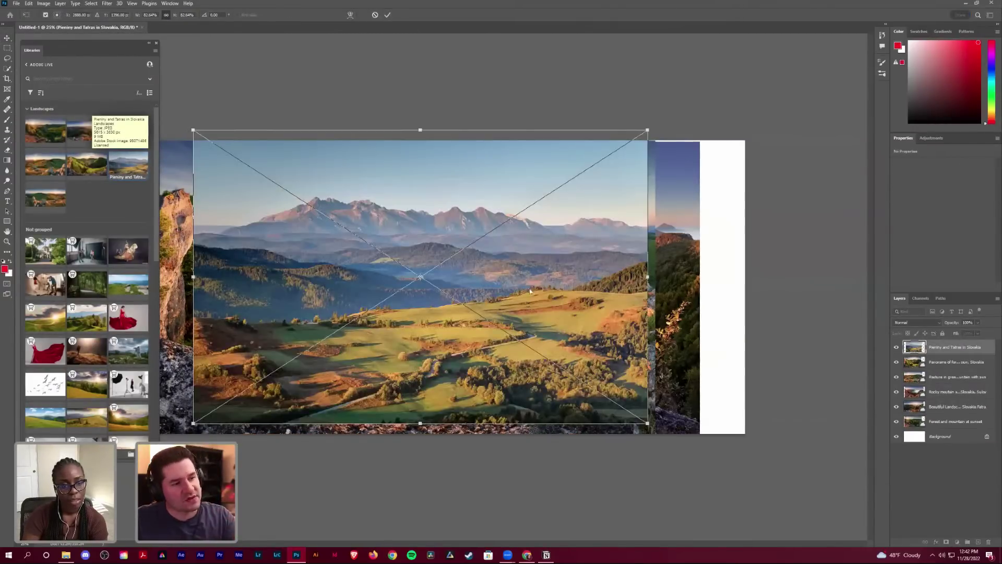
left_click_drag(530, 291, 528, 303)
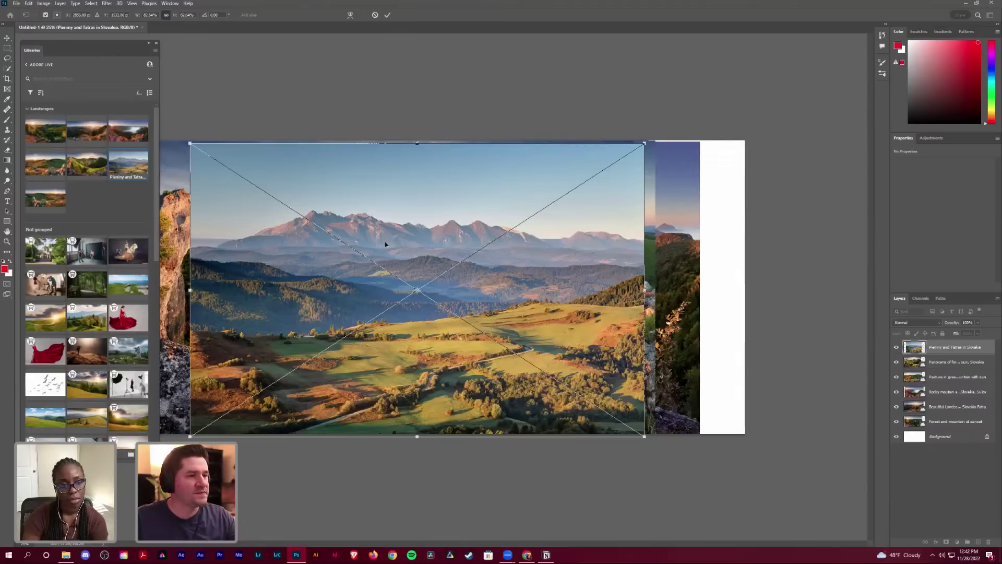
right_click(419, 229)
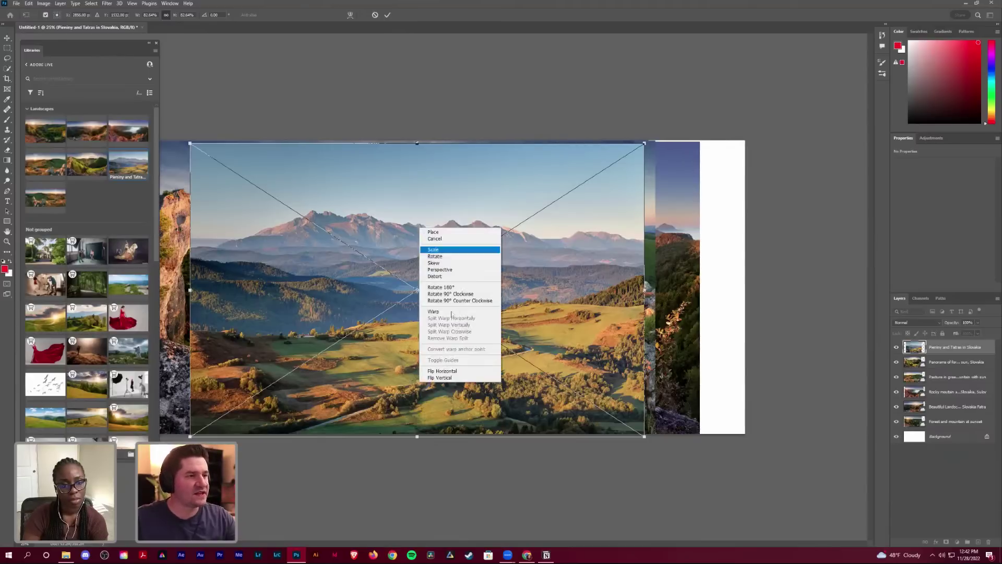
left_click(458, 372)
right_click(486, 279)
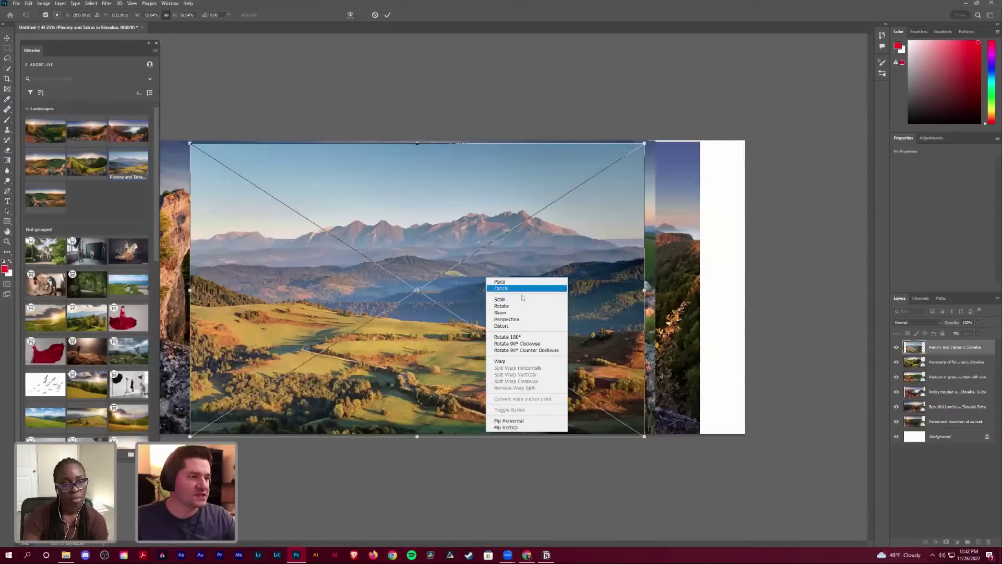
left_click(514, 421)
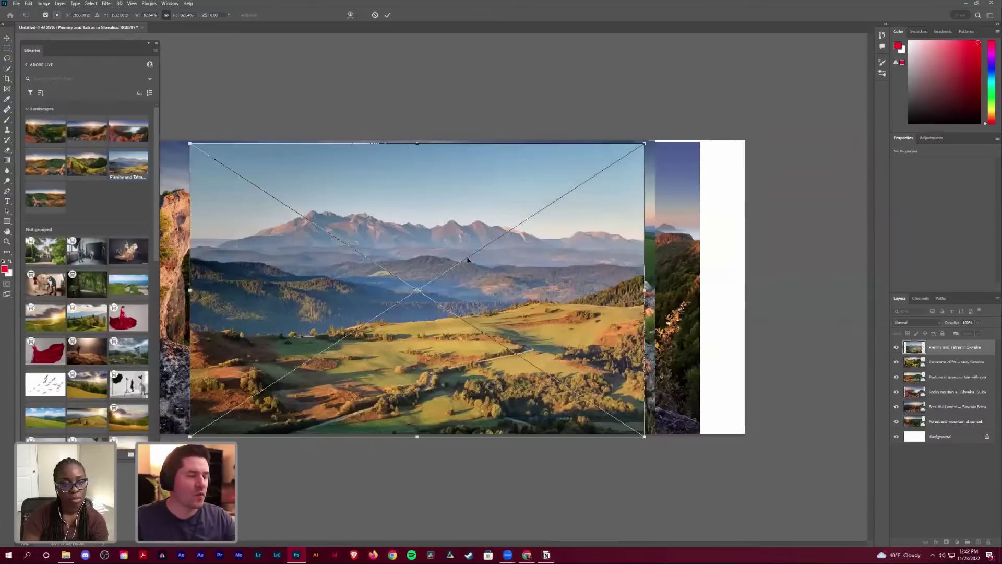
key("Return")
key("Delete")
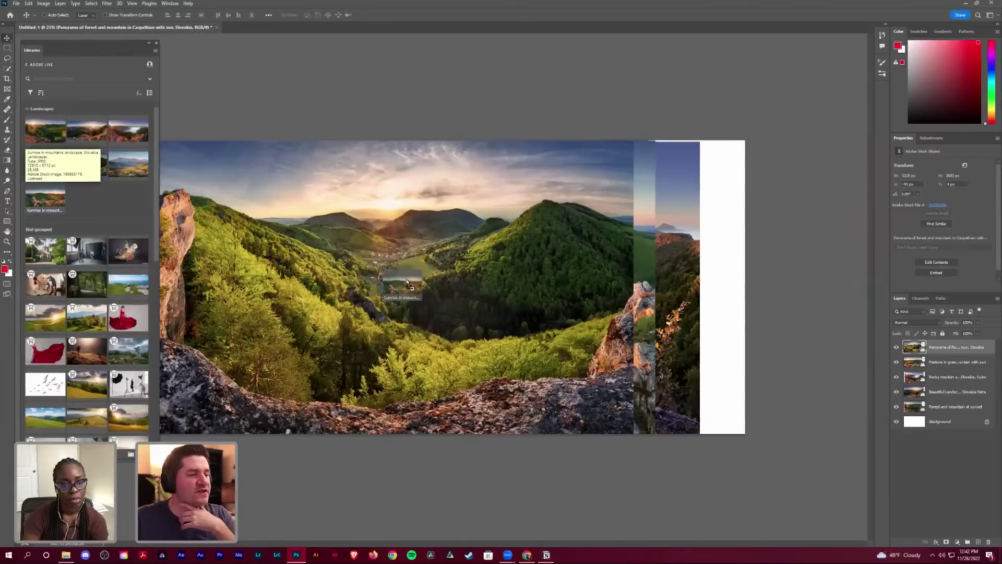
Step: Place the "Sunrise in mountains landscape, Slovakia" library photo across most of the canvas and collapse the Libraries column
left_click_drag(518, 292, 473, 301)
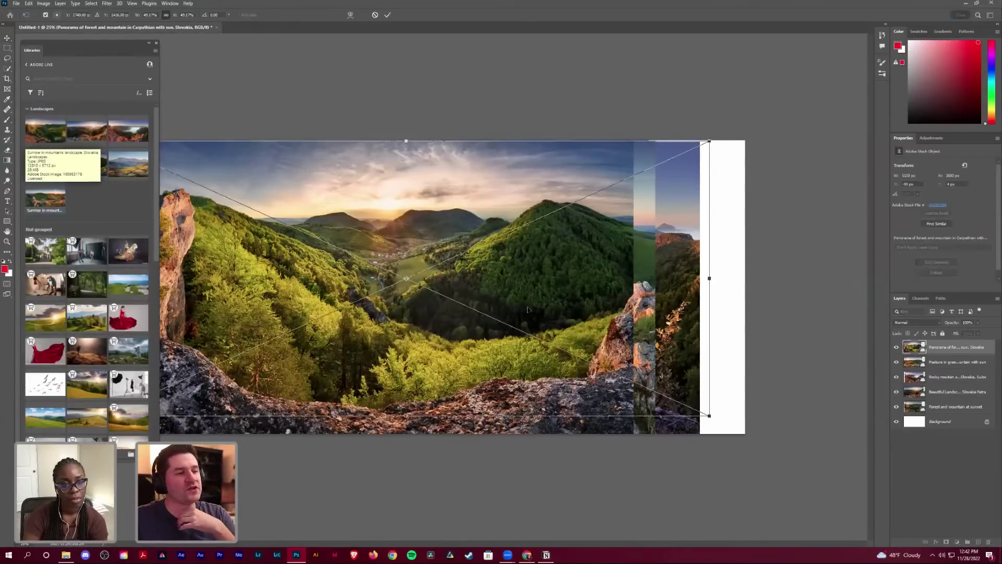
left_click_drag(581, 302, 589, 310)
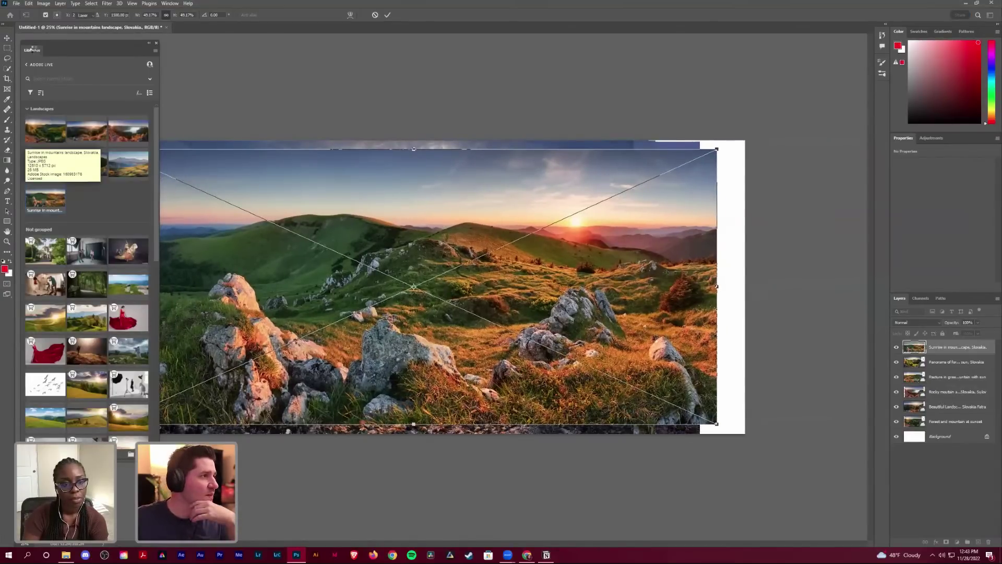
key("Return")
double_click(33, 50)
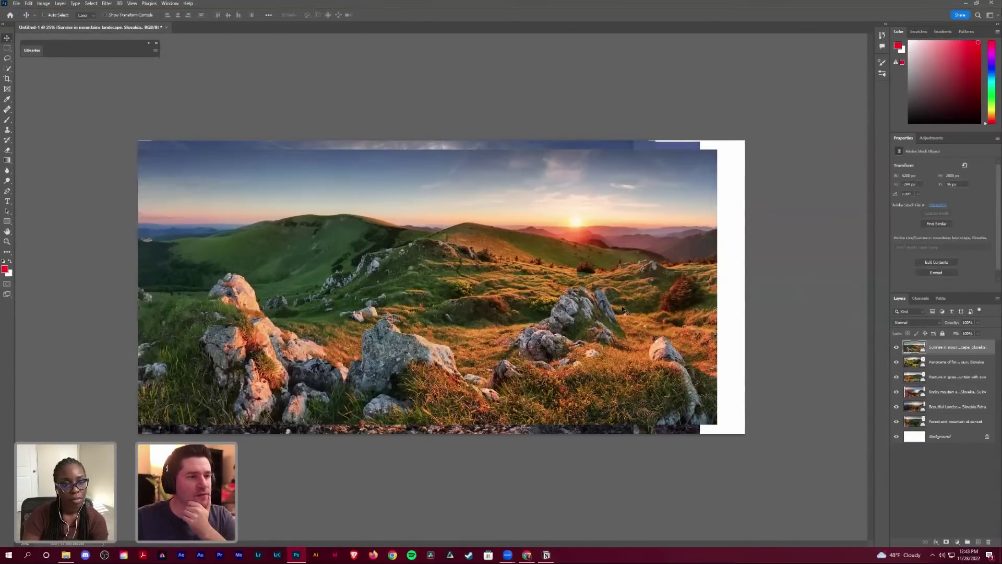
Step: Scale the sunrise photo down to about 3700 px wide and position it near the middle of the canvas
mouse_move(488, 294)
left_mouse_down()
mouse_move(595, 307)
mouse_move(513, 247)
mouse_move(591, 263)
mouse_move(493, 285)
mouse_move(502, 289)
left_mouse_up()
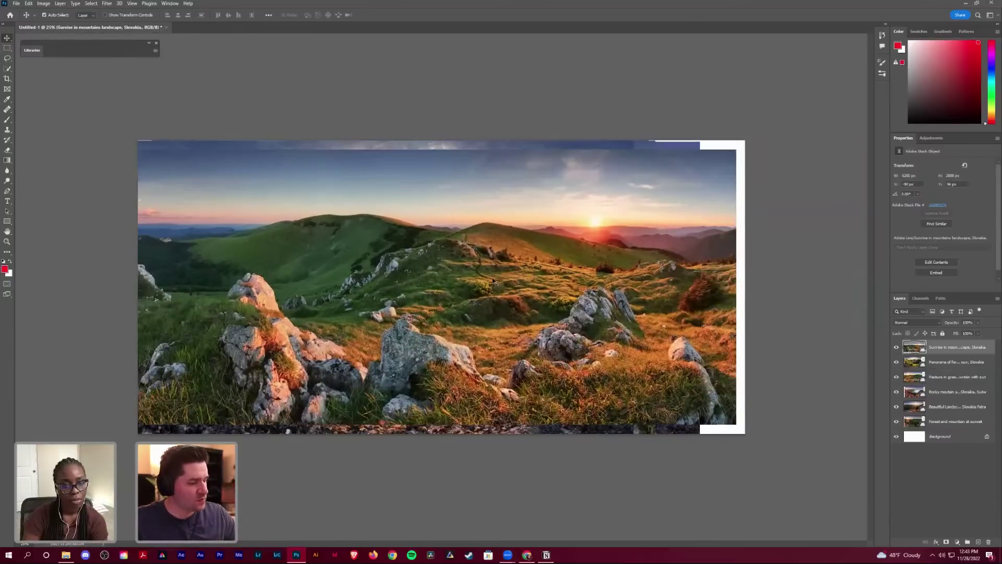
key("ctrl+t")
left_click_drag(735, 150, 492, 262)
left_click_drag(487, 332, 610, 287)
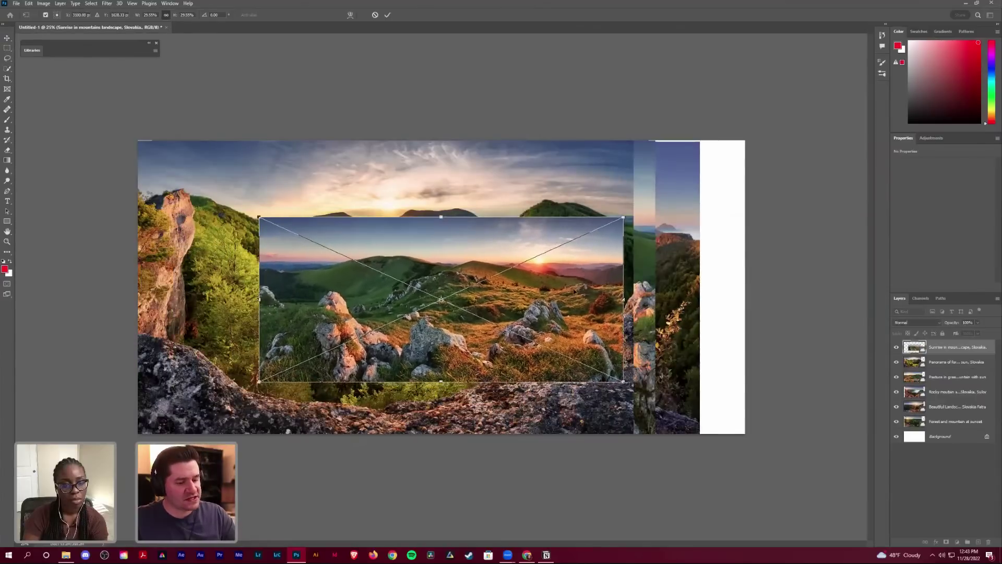
key("Return")
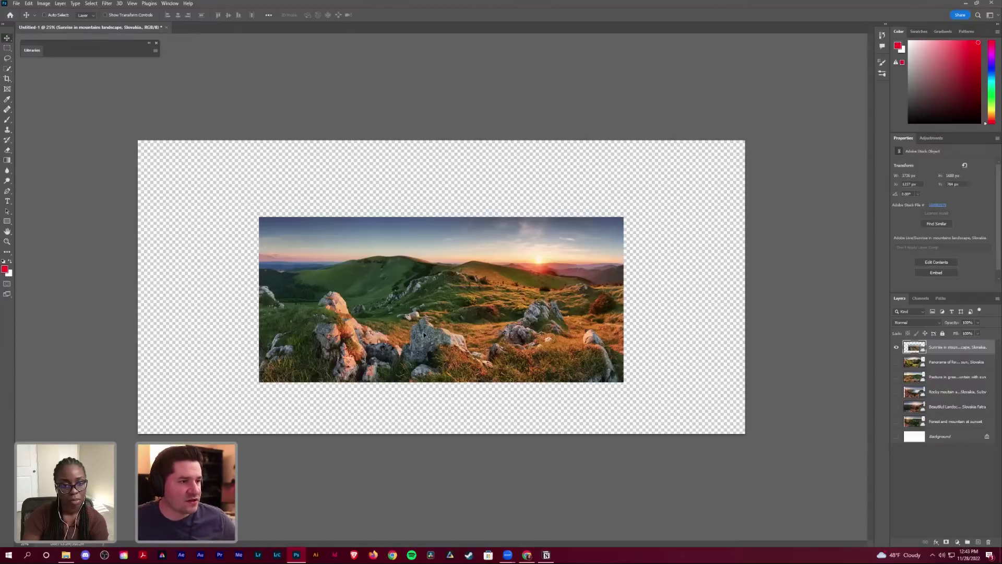
Step: Shrink the sunrise photo further to about 3000 px wide and place it slightly right of the canvas center
mouse_move(448, 304)
left_mouse_down()
mouse_move(473, 300)
mouse_move(451, 295)
left_mouse_up()
key("ctrl+t")
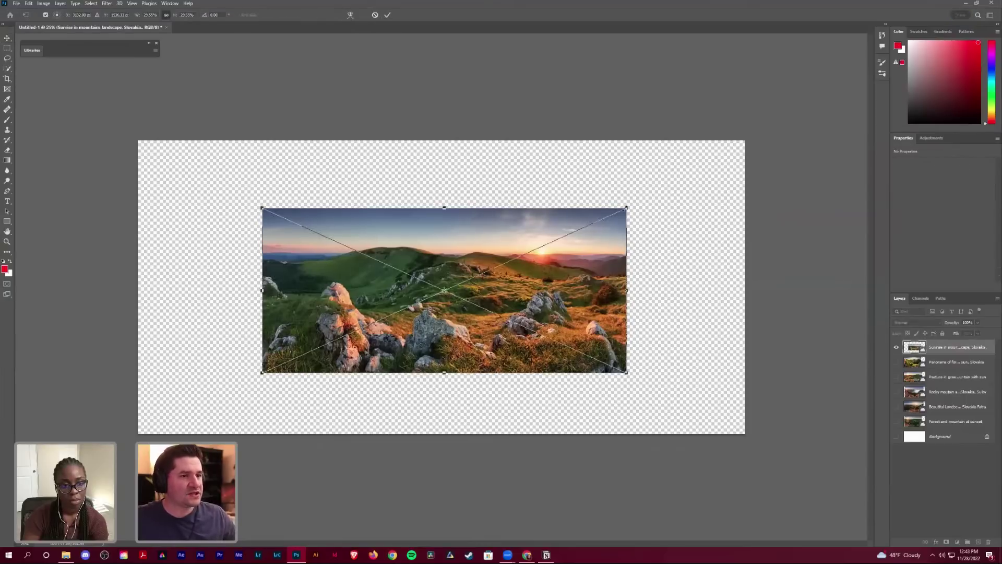
left_click_drag(628, 207, 557, 242)
left_click_drag(519, 320, 556, 303)
key("Return")
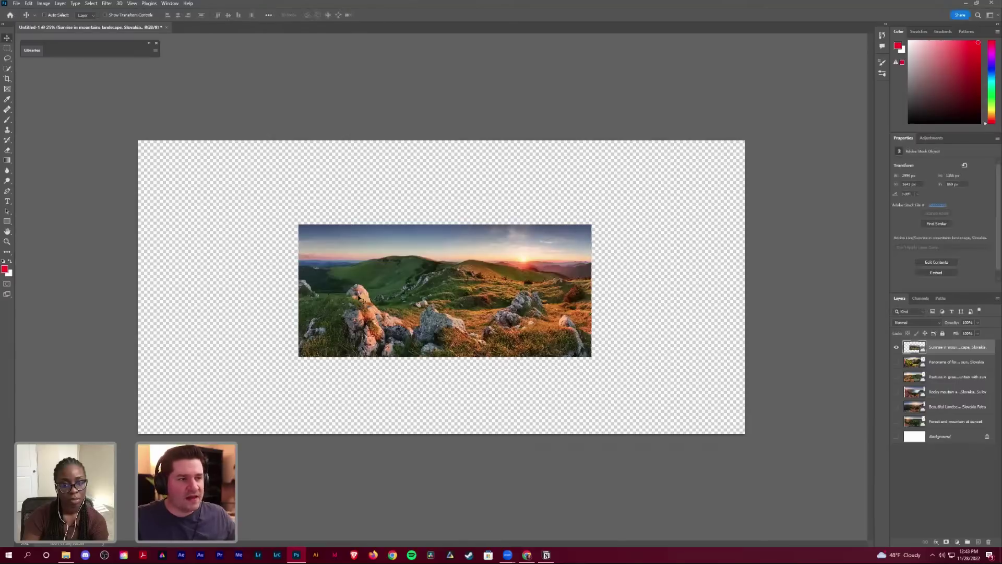
left_click_drag(411, 292, 425, 295)
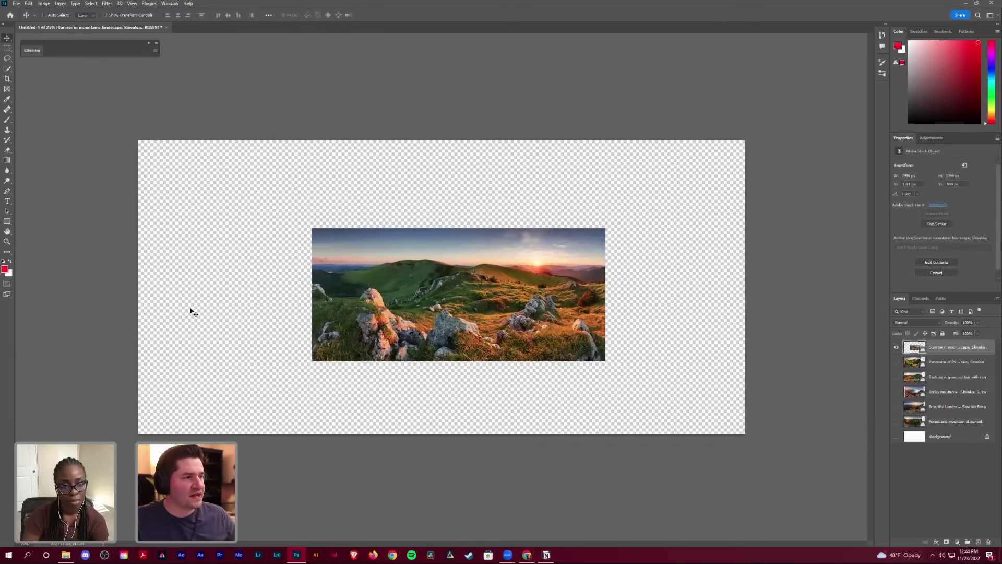
Step: Show the hidden "Panorama of forest and mountain" layer and bring it above the sunrise layer
left_click(896, 364)
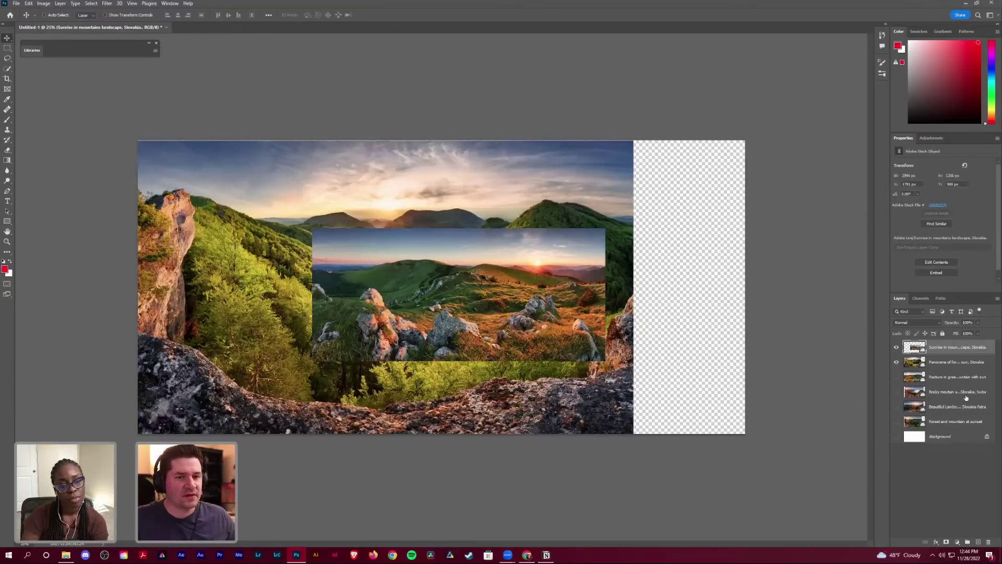
left_click(950, 360)
key("ctrl+bracketright")
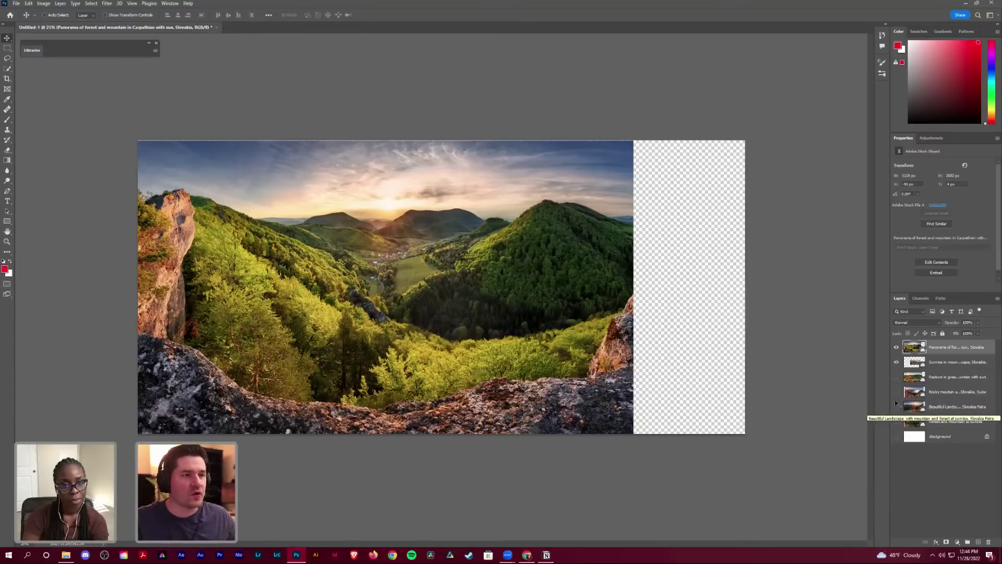
Step: Scale the panorama photo down to about 2640 px wide and move it to the lower left, overlapping the sunrise photo
left_click_drag(740, 460, 765, 425)
left_click_drag(517, 268, 511, 266)
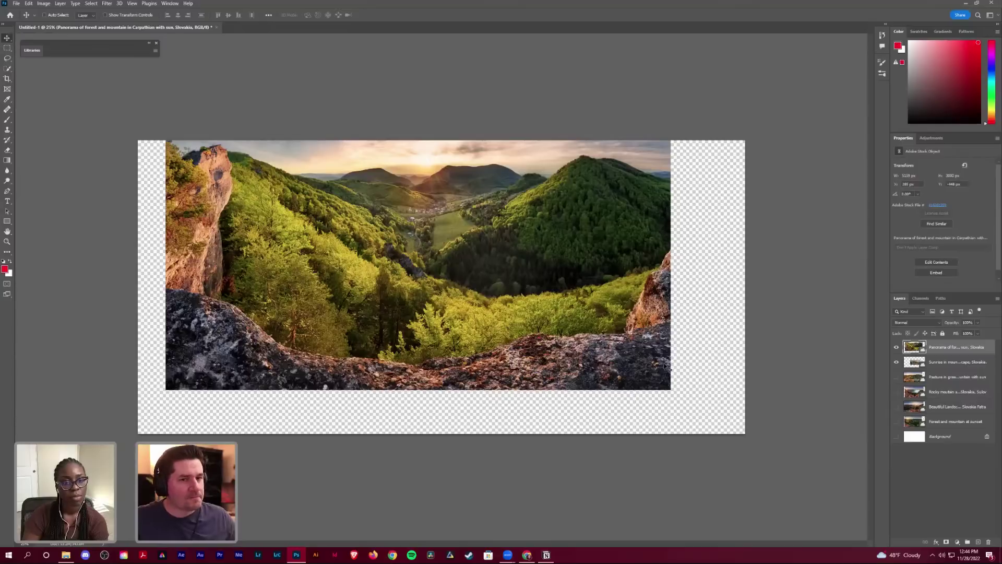
left_click_drag(597, 291, 579, 325)
key("ctrl+t")
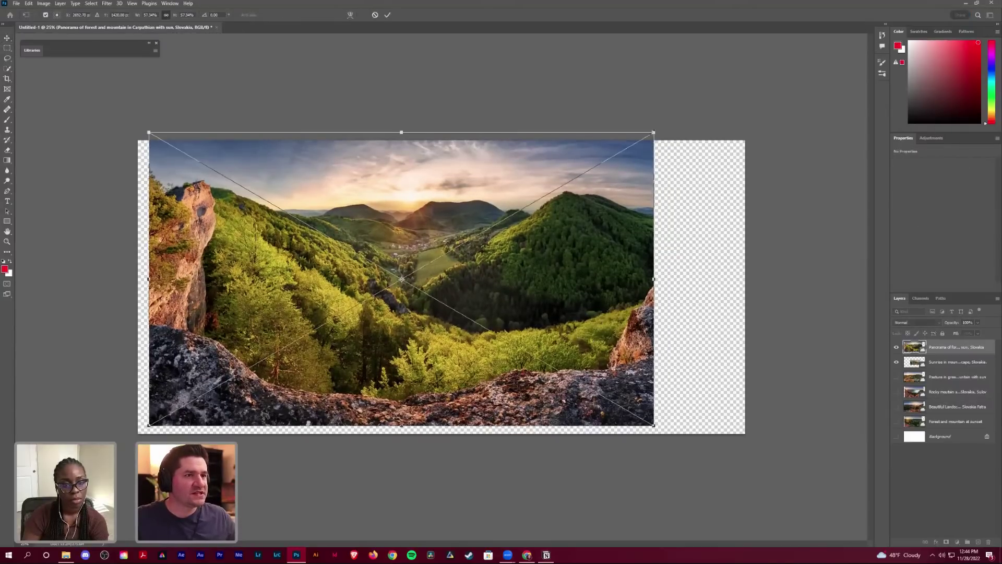
left_click_drag(654, 132, 405, 277)
left_click_drag(336, 321, 358, 305)
key("Return")
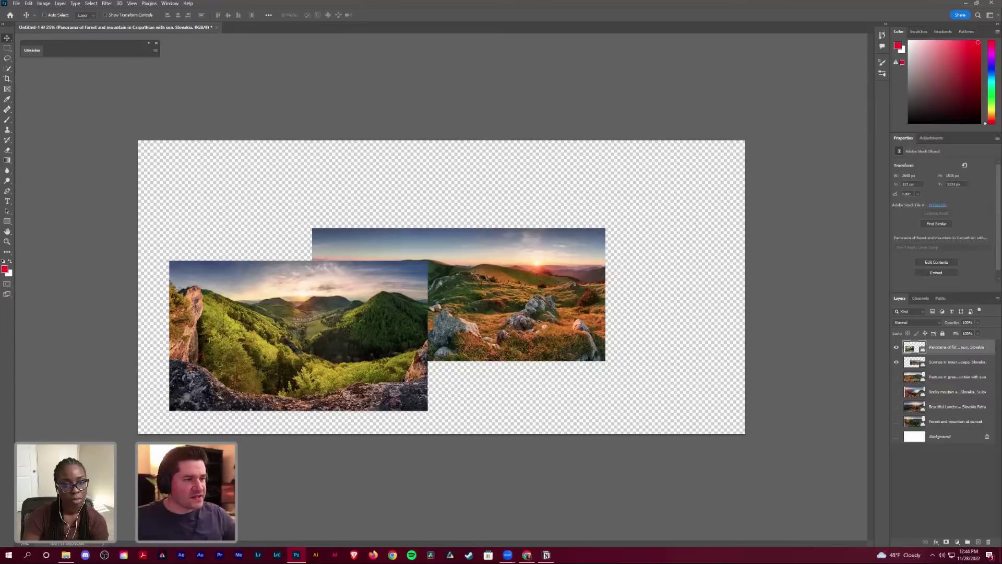
Step: Shift the panorama photo slightly up and left, and nudge it back 80 px to the right
left_click_drag(350, 335, 348, 324)
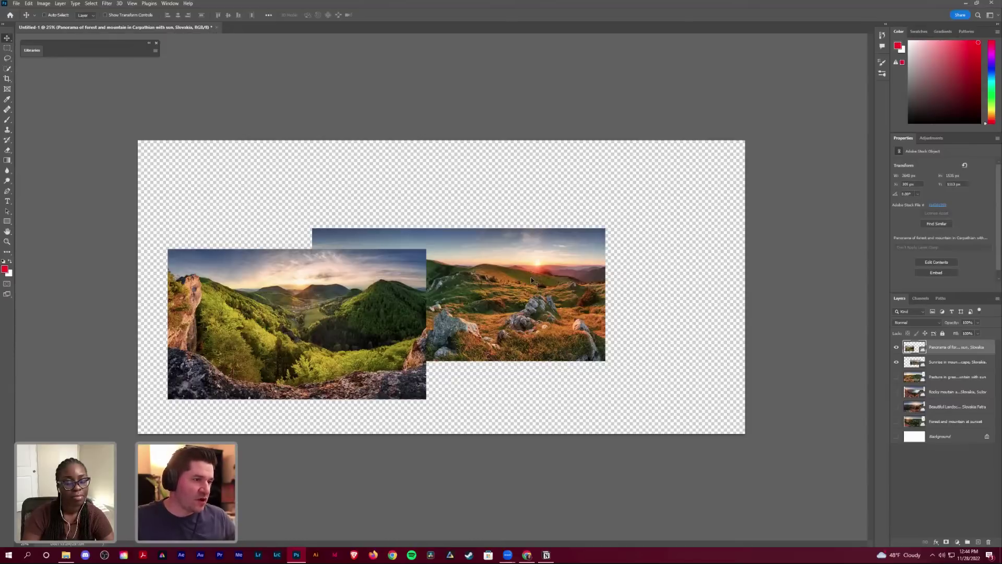
left_click_drag(342, 326, 323, 319)
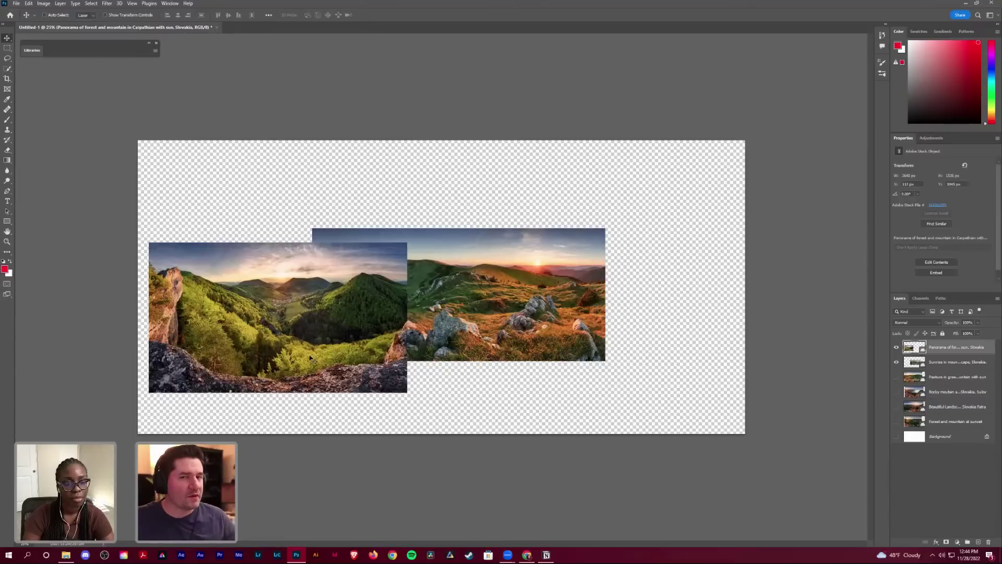
key("shift+Right")
key("shift+Right")
key("shift+Right")
key("shift+Right")
key("shift+Right")
key("shift+Right")
key("shift+Right")
key("shift+Right")
Step: Add a horizontal guide near the sunrise photo's horizon and align the panorama photo to the canvas's left edge and the sunrise photo's top
key("ctrl+r")
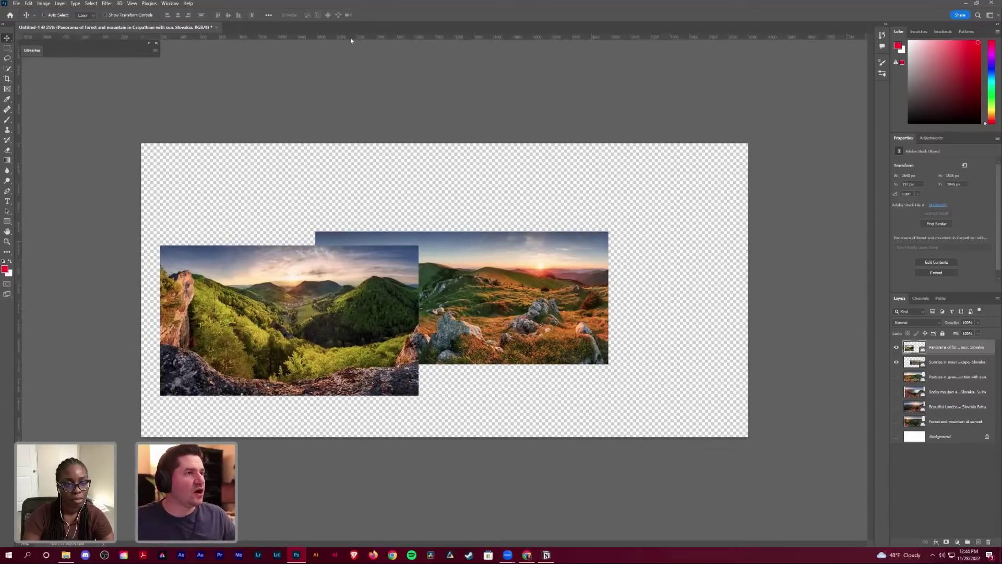
left_click_drag(356, 71, 637, 270)
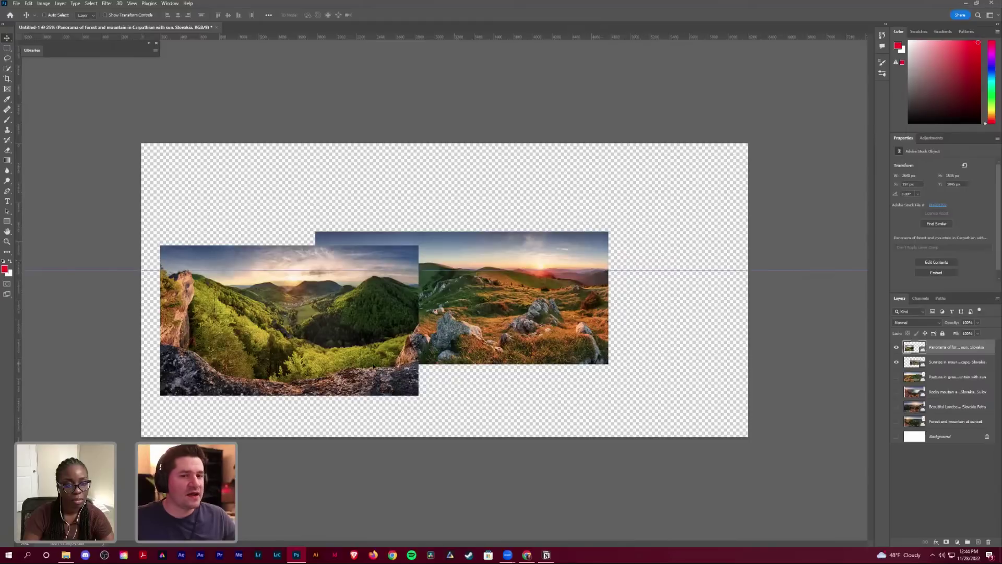
left_click_drag(372, 359, 349, 340)
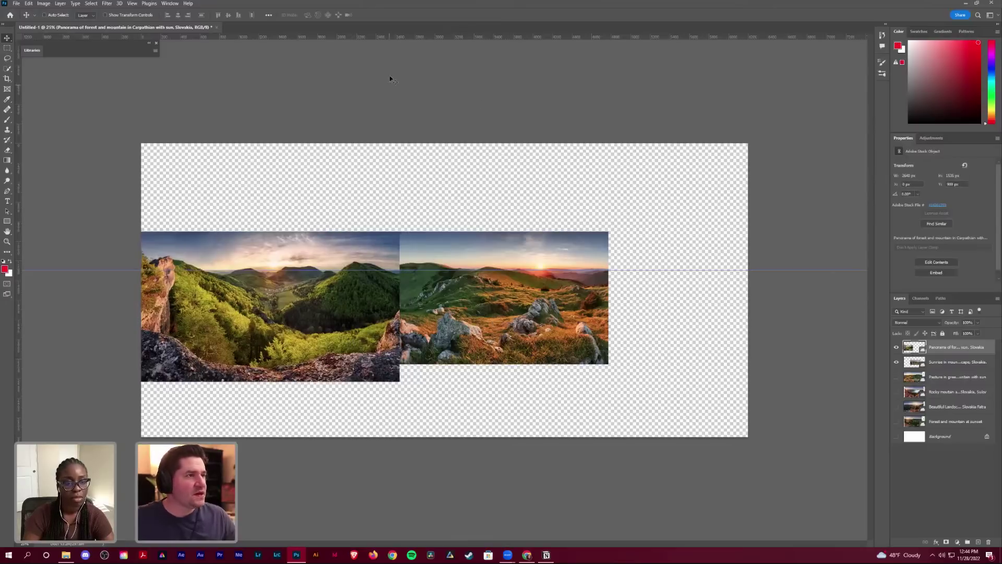
key("ctrl+r")
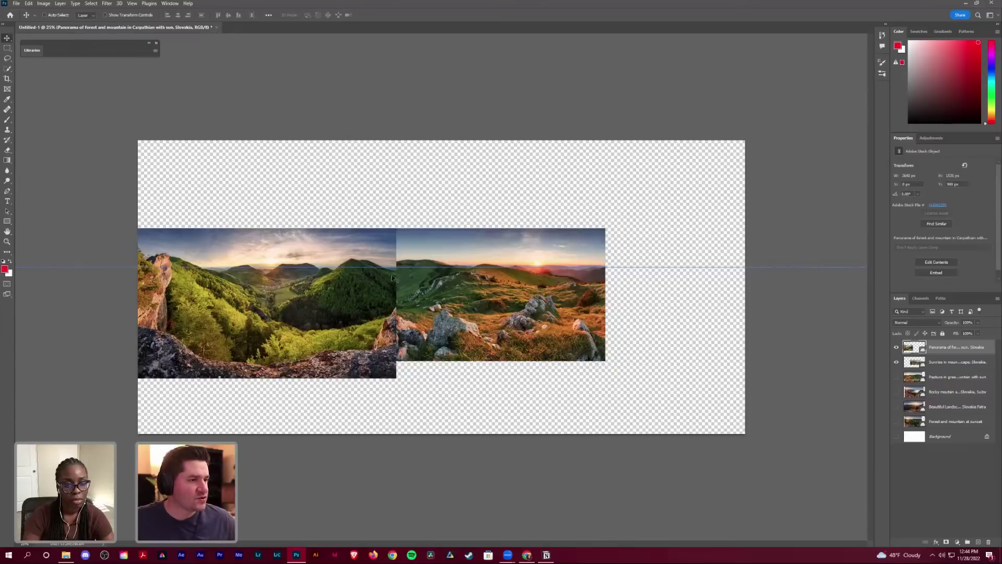
Step: Show the "Pasture in green mountain with sun" layer at the top of the stack and move the photo to the canvas's lower right
left_click(897, 348)
left_click(897, 348)
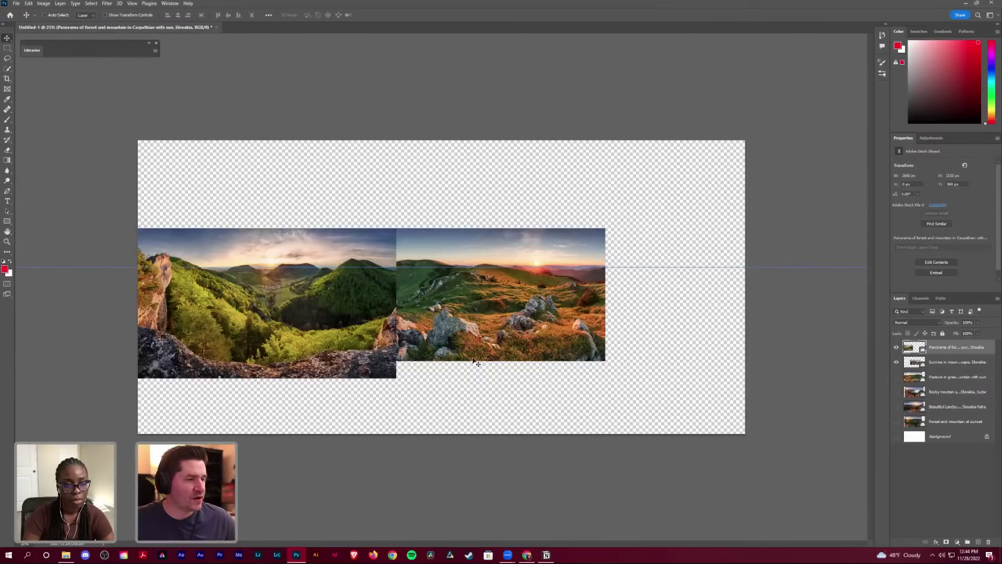
left_click(897, 377)
left_click(914, 377)
left_click_drag(924, 367, 923, 343)
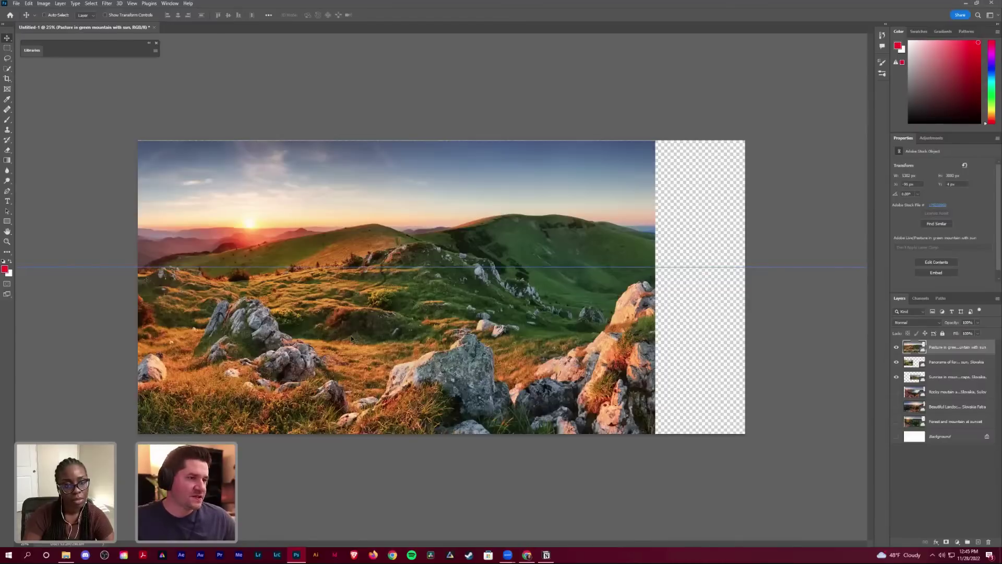
left_click_drag(354, 339, 653, 361)
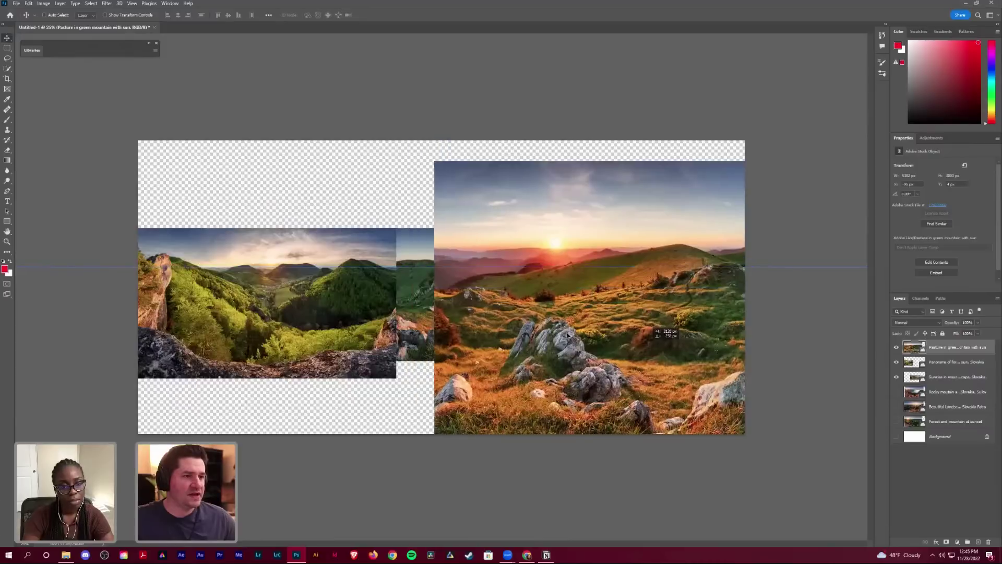
left_click_drag(568, 335, 522, 374)
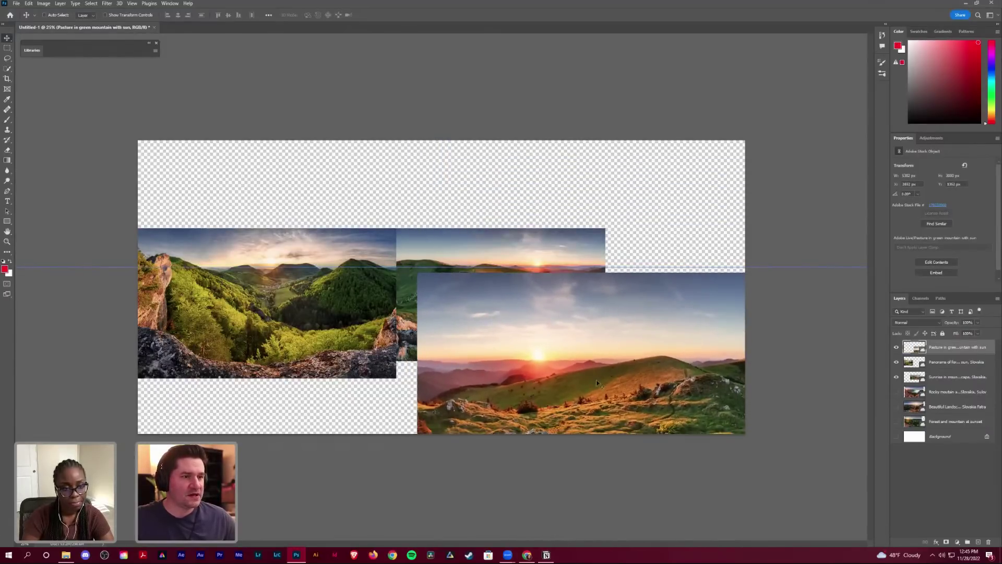
Step: Move the pasture photo toward the canvas's upper left, and preview the "Rocky mountain at sunset" layer at the top of the stack, then hide it
left_click_drag(596, 383, 298, 209)
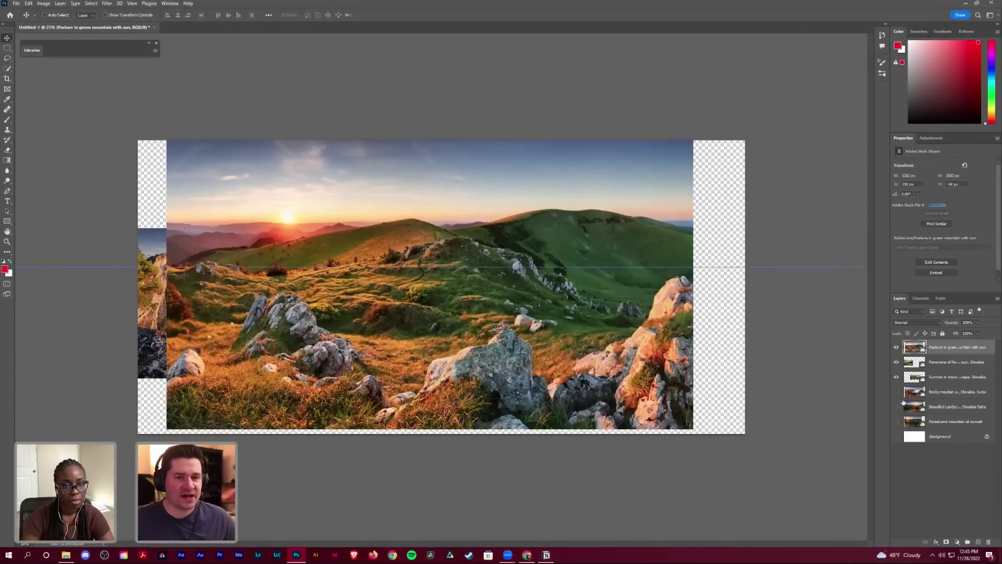
left_click_drag(913, 392, 919, 344)
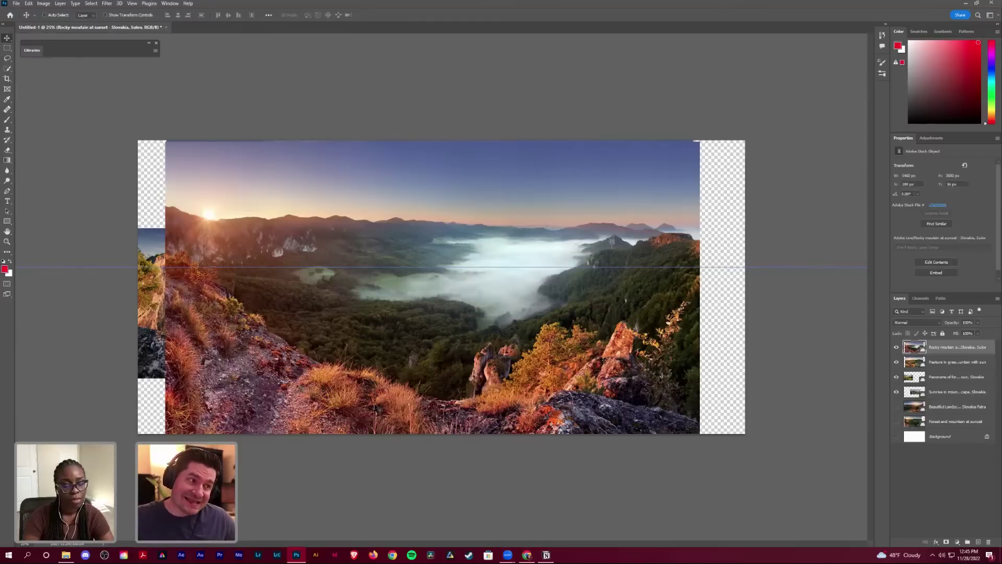
left_click(897, 348)
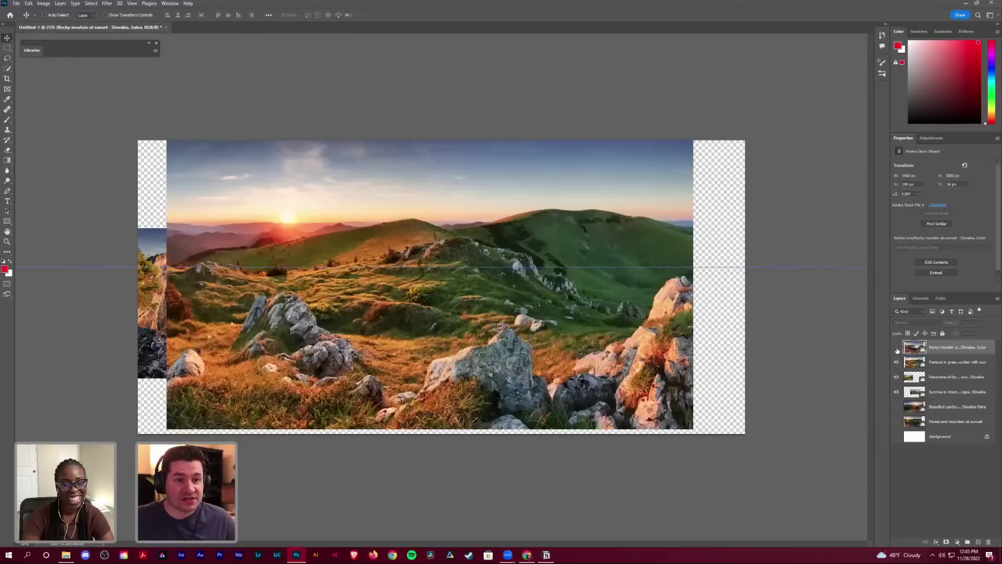
Step: Show the "Beautiful Landscape with mountain and forest at sunrise" layer, place it above the pasture layer and shift the photo slightly right
left_click(897, 407)
left_click_drag(935, 407, 934, 357)
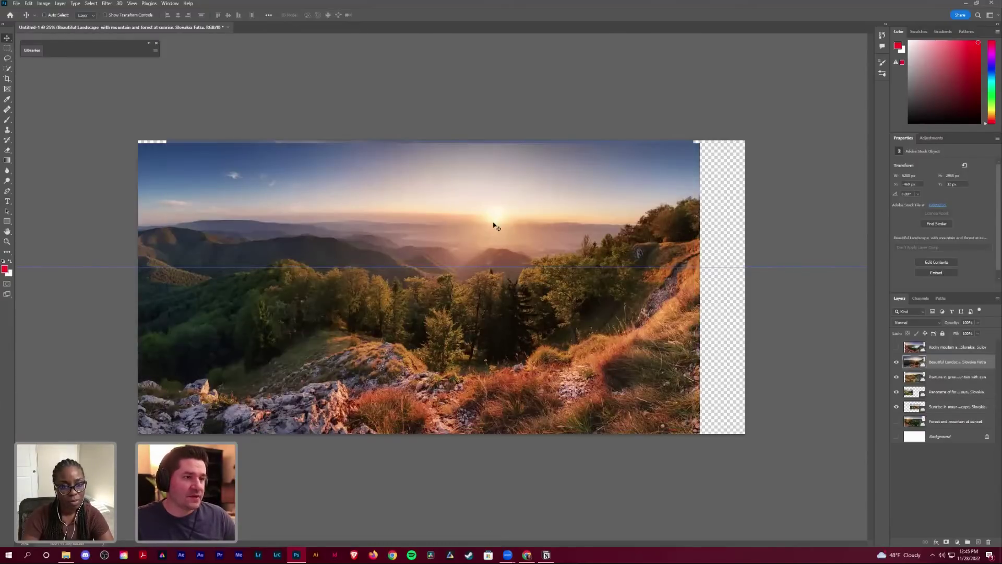
left_click_drag(506, 240, 518, 239)
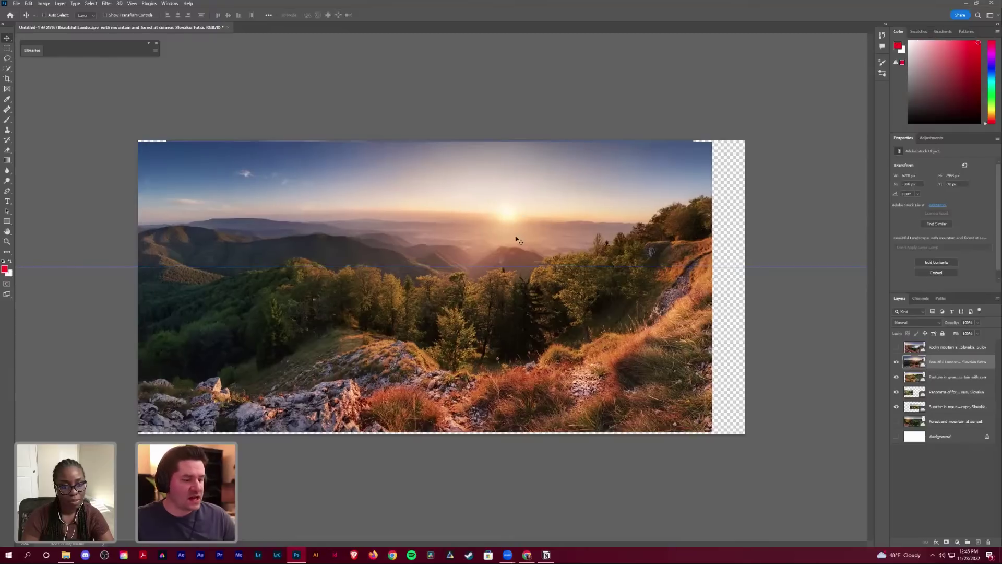
Step: Flip the Beautiful Landscape photo horizontally, scale it down to about 3350 px wide and place it over the canvas's right edge
key("ctrl+t")
right_click(461, 237)
left_click(483, 378)
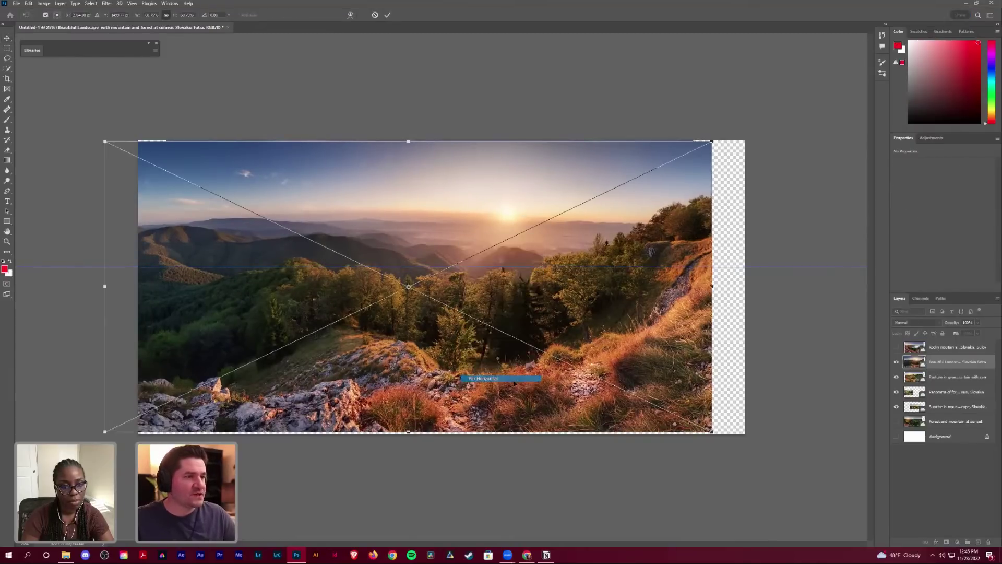
left_click_drag(662, 375, 668, 376)
left_click_drag(320, 187, 578, 223)
left_click_drag(576, 331, 615, 298)
left_click_drag(361, 150, 637, 282)
left_click_drag(677, 364, 543, 280)
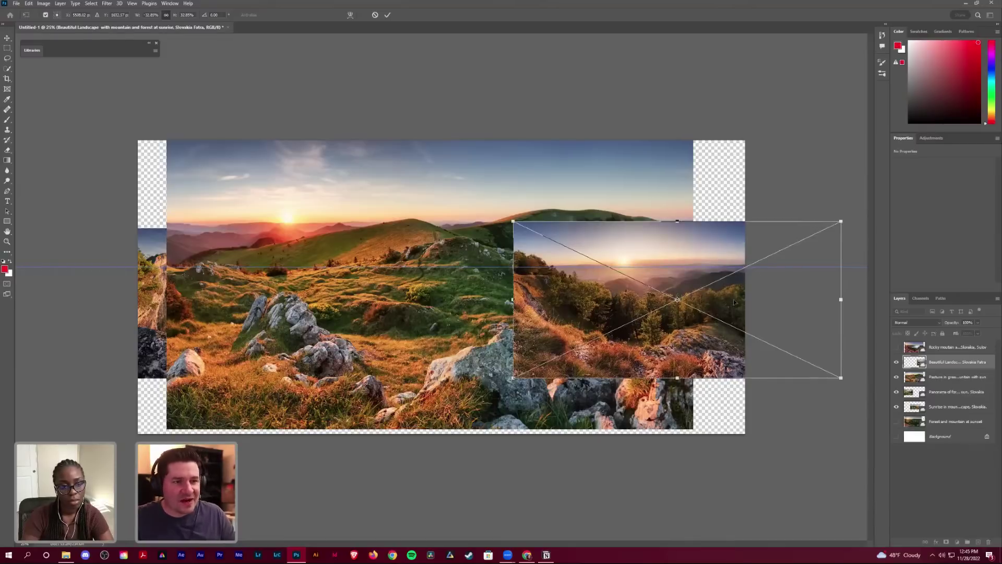
key("Return")
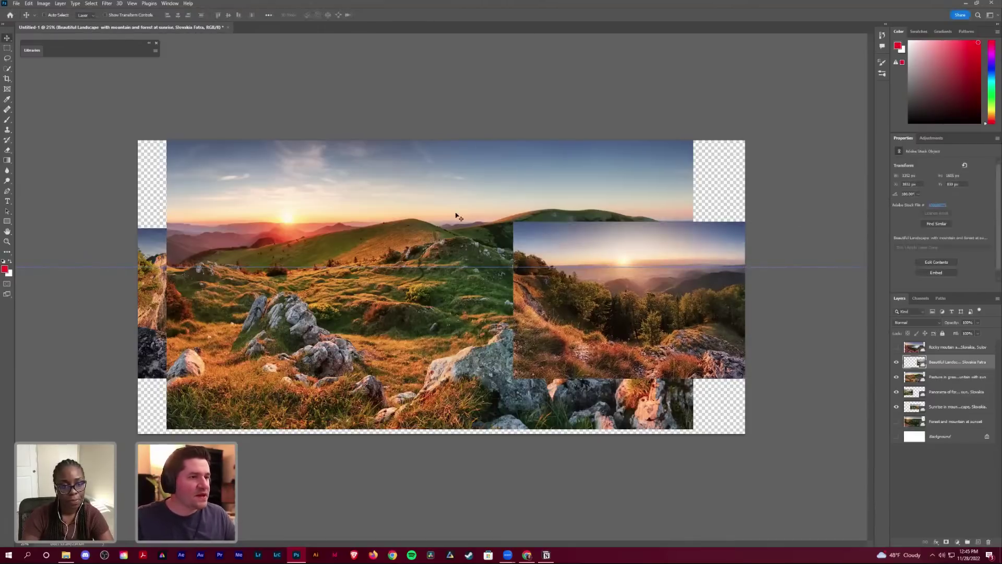
Step: Place the pasture layer above the Beautiful Landscape layer, scale the photo to about 2860 px wide and move it over the canvas's right edge
left_click(425, 182)
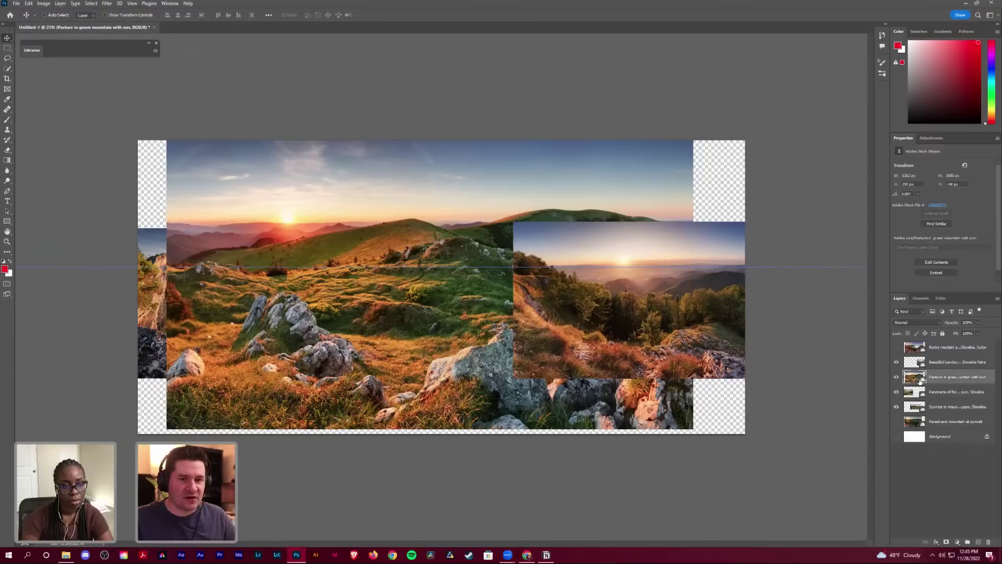
left_click_drag(916, 376, 923, 359)
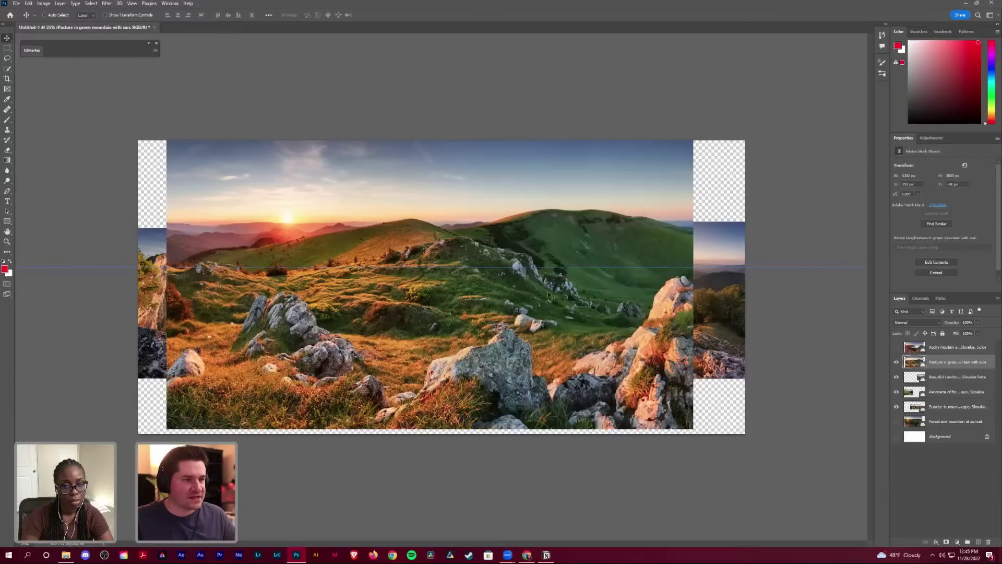
key("ctrl+t")
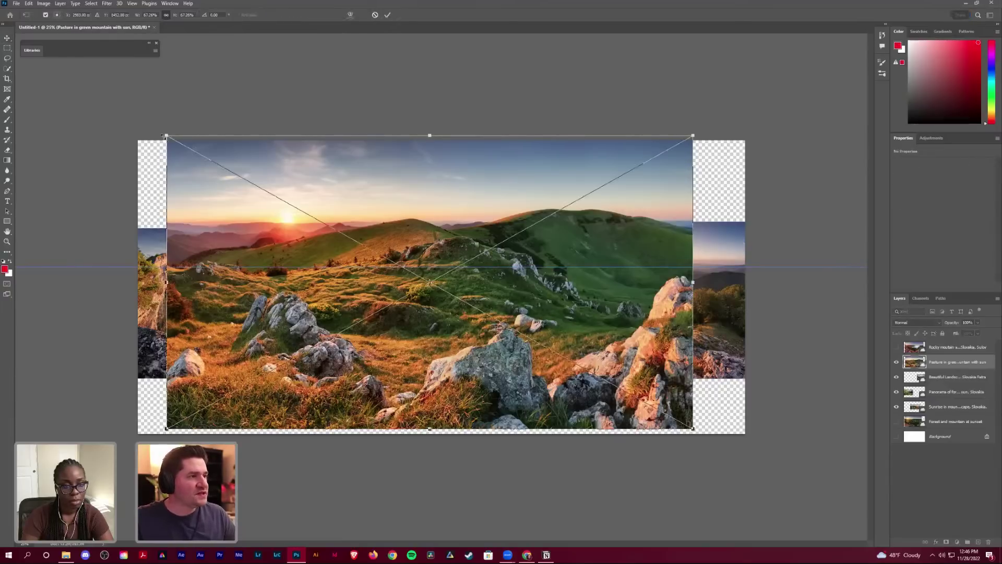
left_click_drag(166, 136, 414, 271)
left_click_drag(520, 356, 635, 301)
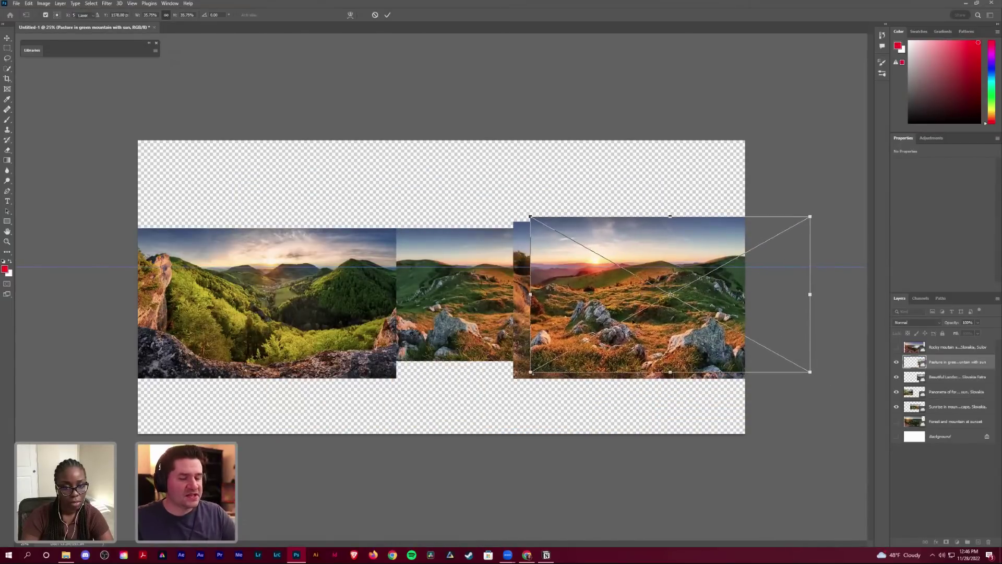
key("Return")
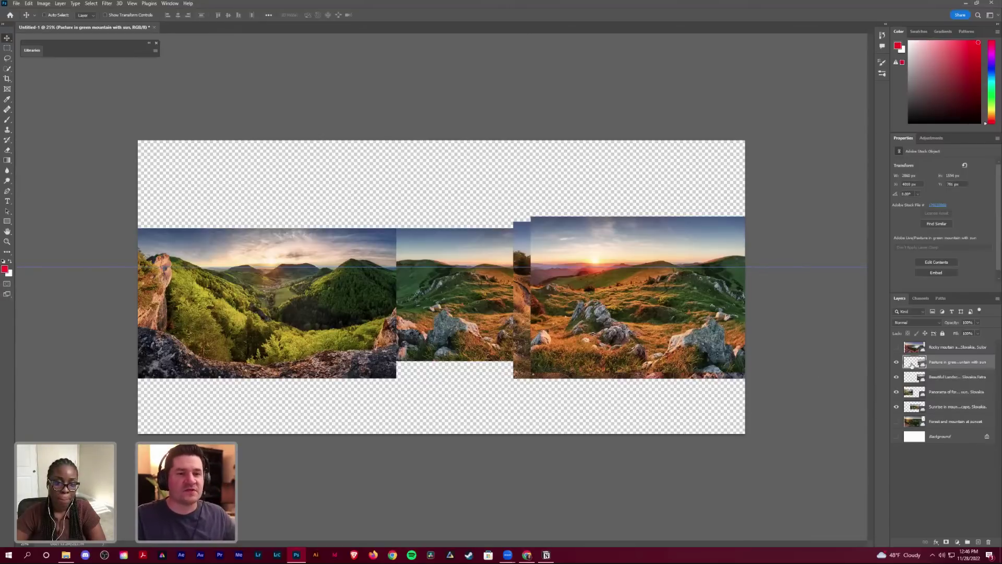
Step: Show the "Forest and mountain at sunset" layer, place it above the pasture layer and move the photo to the canvas's lower right
left_click(897, 422)
left_click_drag(940, 422, 940, 362)
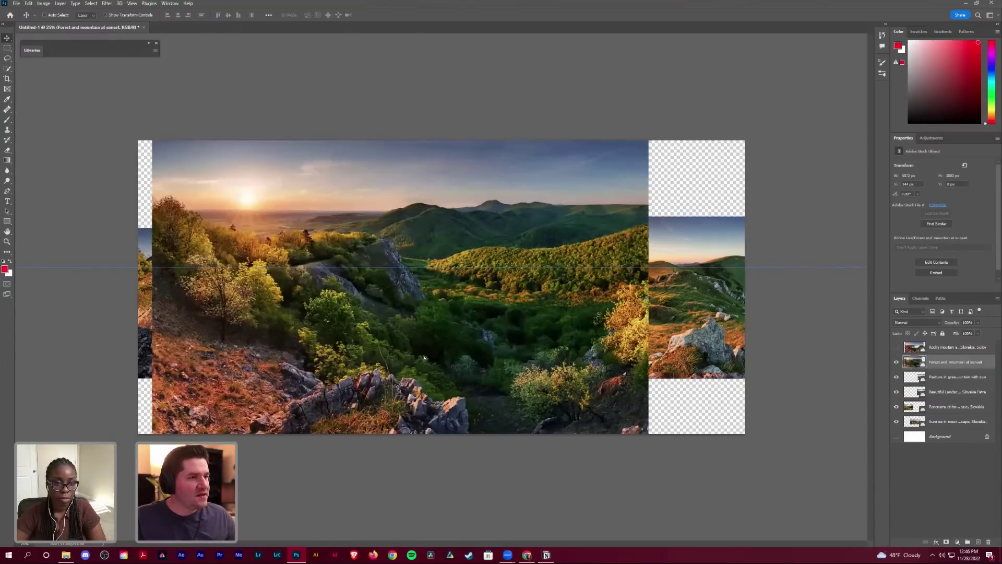
left_click_drag(427, 344, 326, 208)
left_click_drag(443, 243, 643, 273)
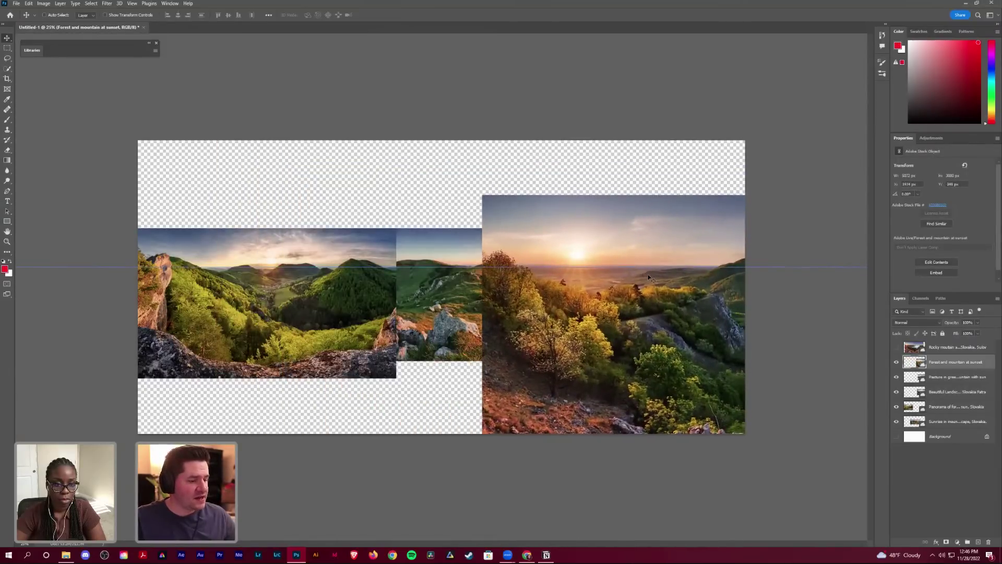
Step: Scale the forest photo down to about 2720 px wide around a reference point set on its horizon below the sun
key("ctrl+t")
left_click_drag(731, 345, 583, 266)
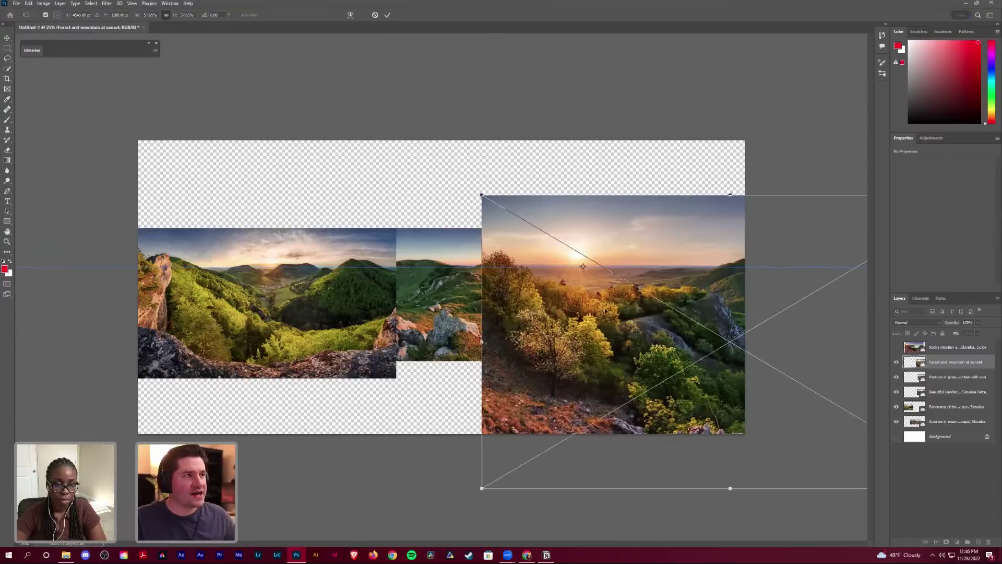
key("ctrl+minus")
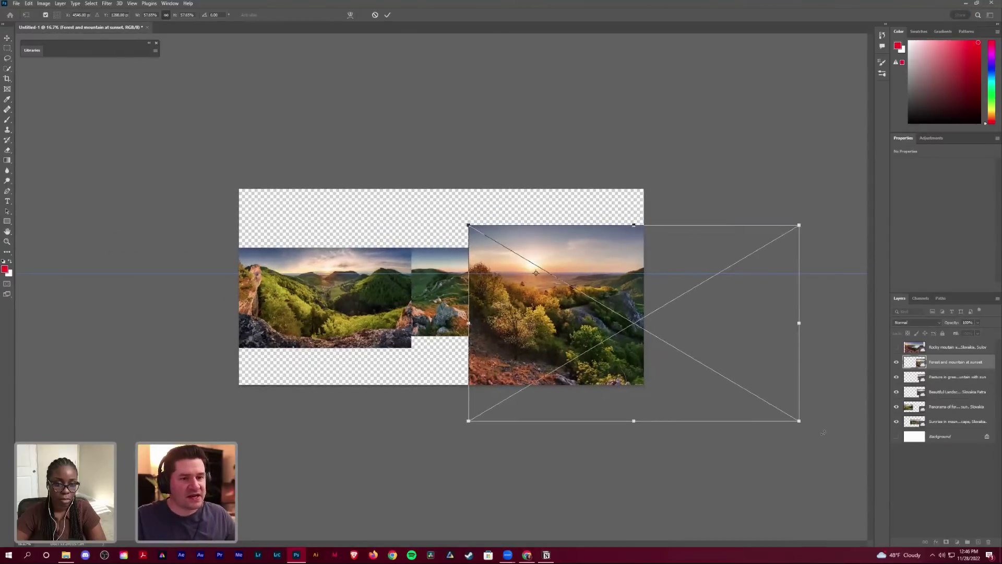
left_click_drag(799, 420, 665, 379)
key("Return")
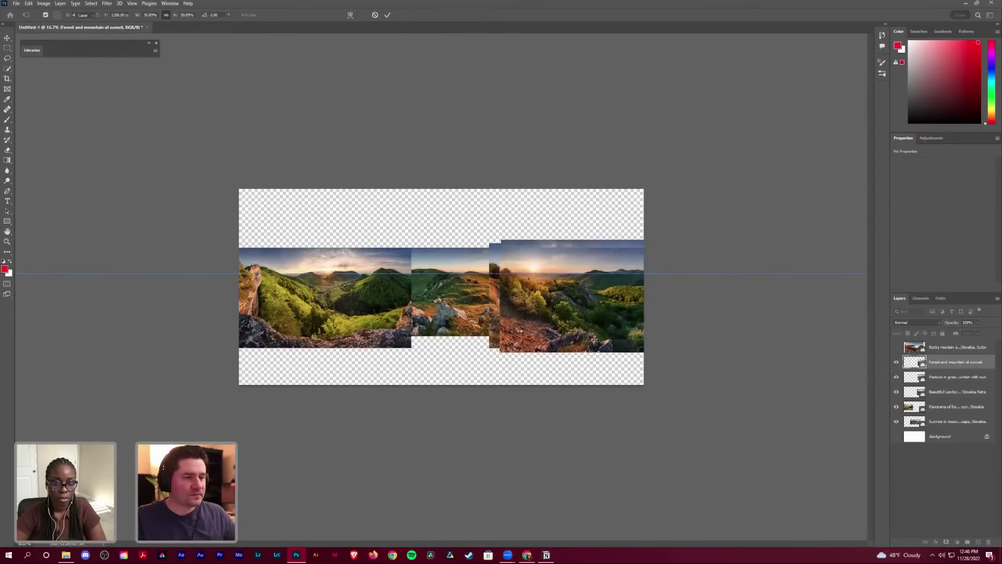
Step: Try moving the forest photo farther right along the horizon guide, and undo the move
key("z")
key("ctrl+plus")
key("ctrl+plus")
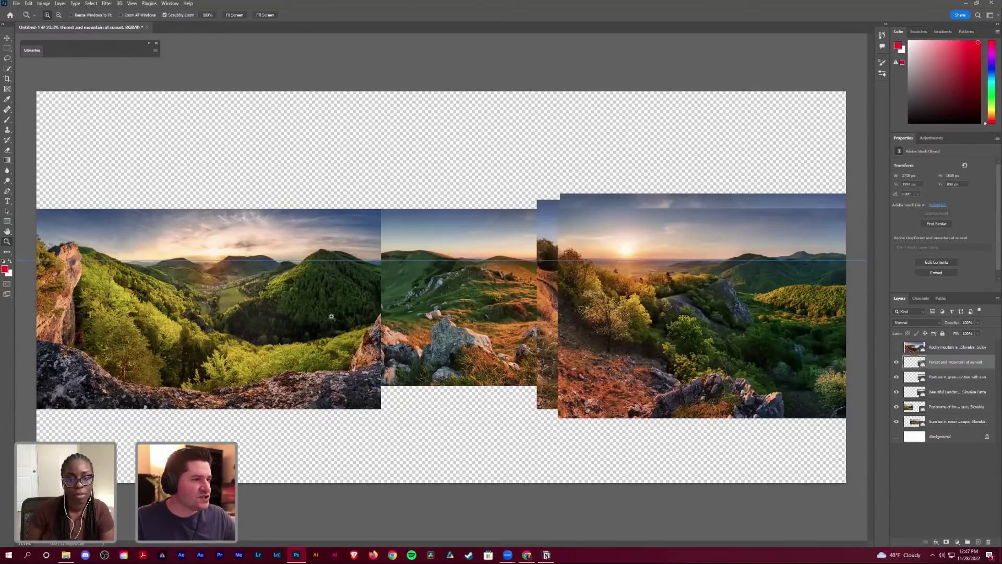
key("v")
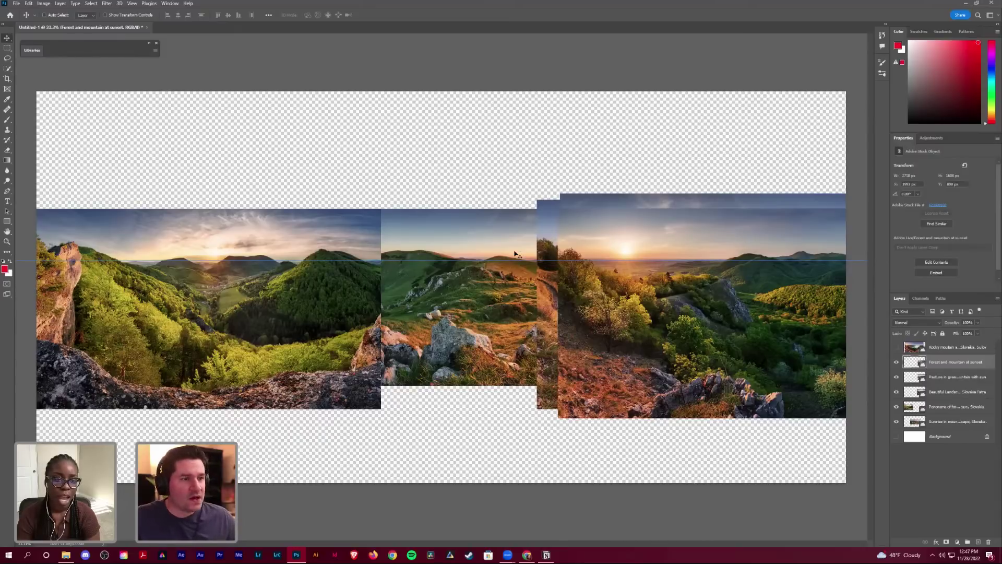
left_click_drag(374, 179, 415, 218)
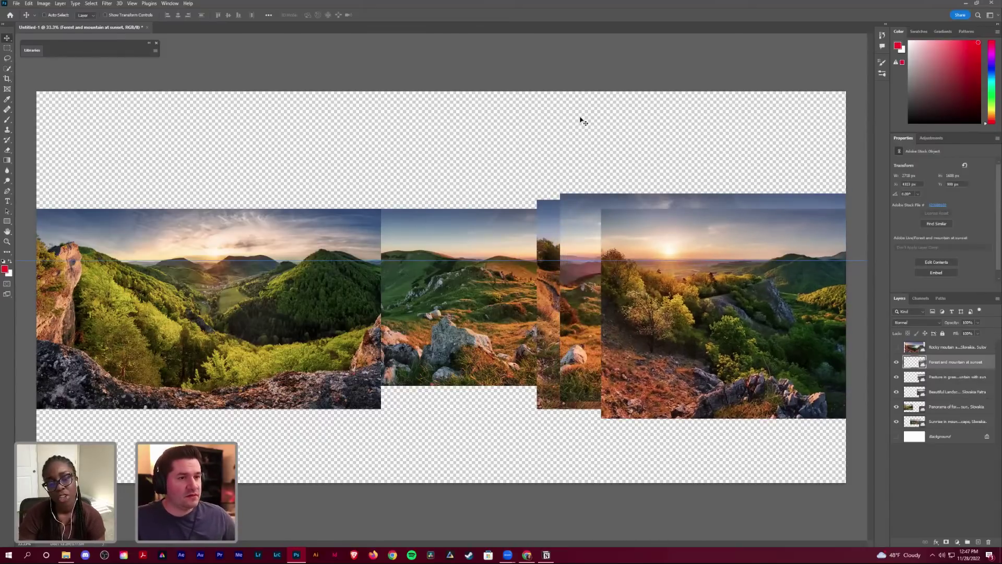
key("ctrl+z")
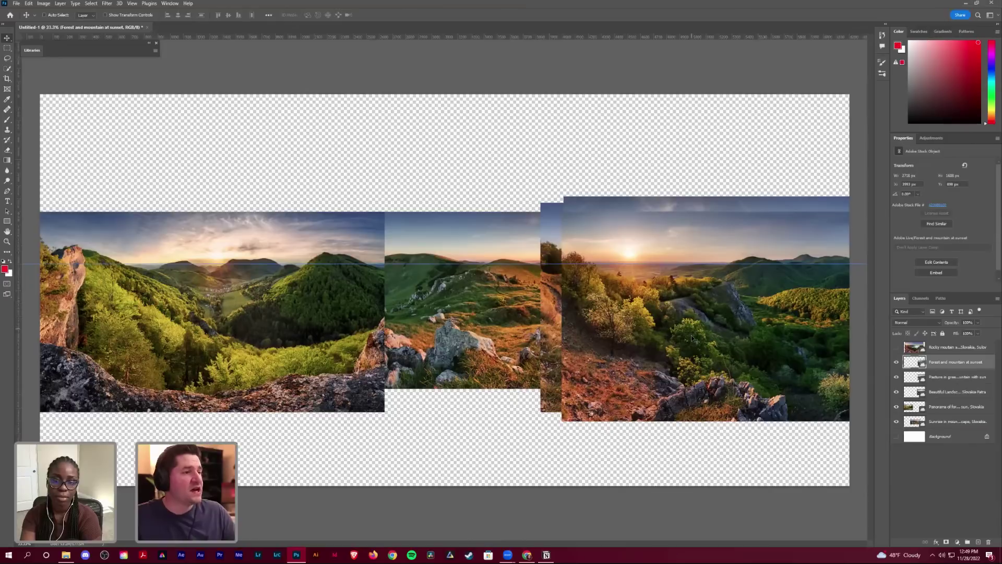
Step: Compare the forest photo on and off, hide the forest and pasture layers, and show the guides
key("ctrl")
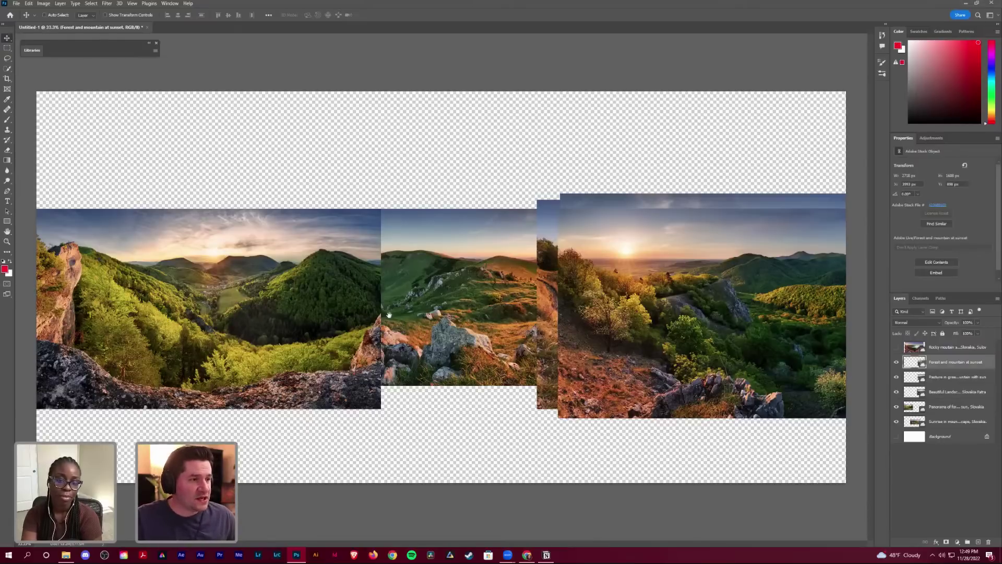
left_click(895, 364)
left_click(896, 363)
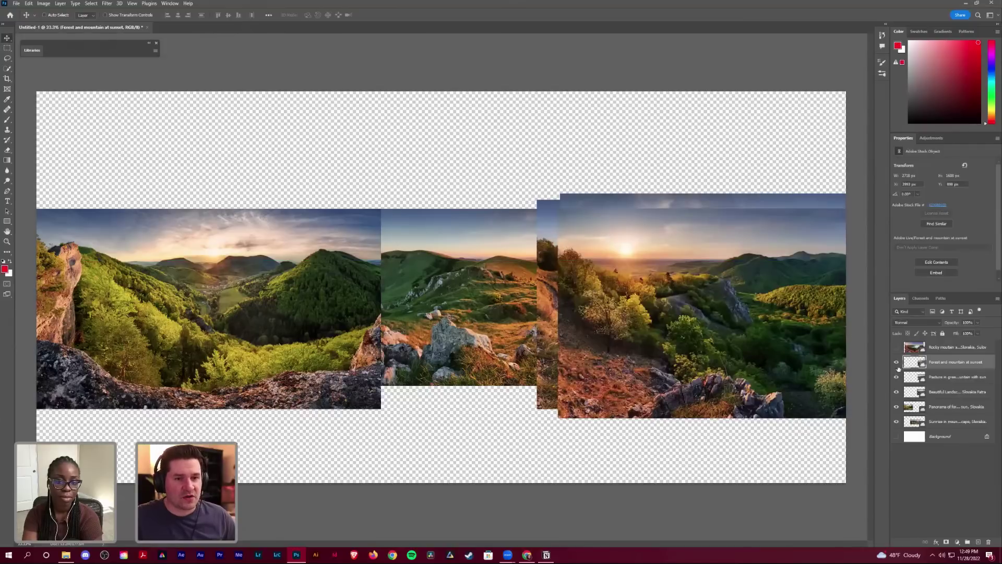
left_click(896, 362)
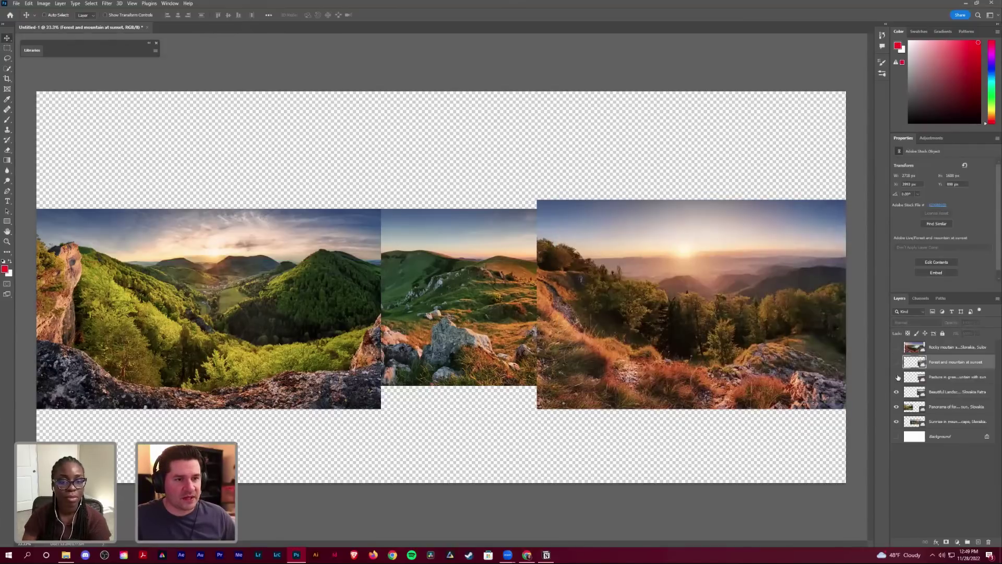
left_click(898, 377)
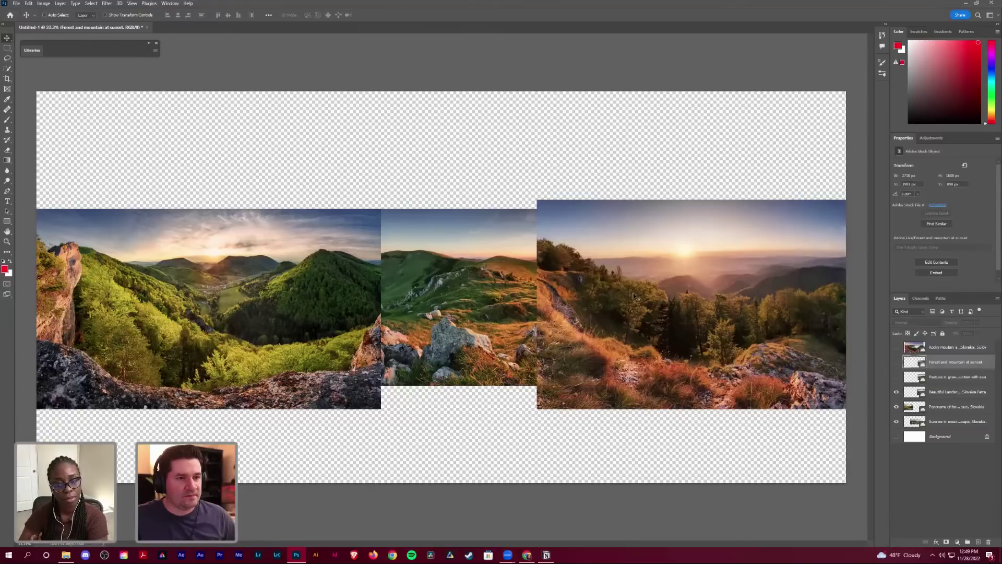
key("ctrl+;")
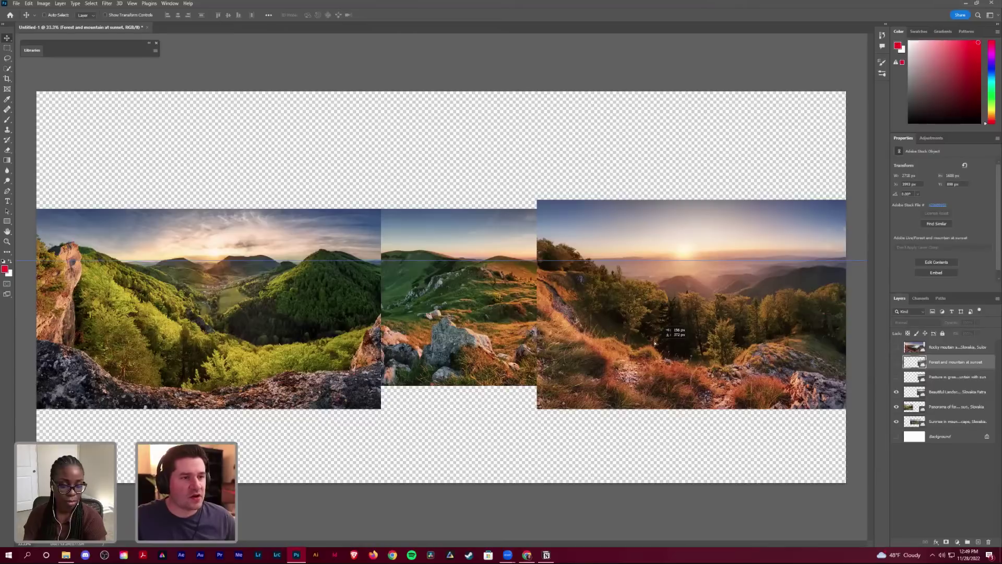
Step: Select the flipped Beautiful Landscape photo and nudge it down and back up against the horizon guide
left_click(655, 324, "ctrl")
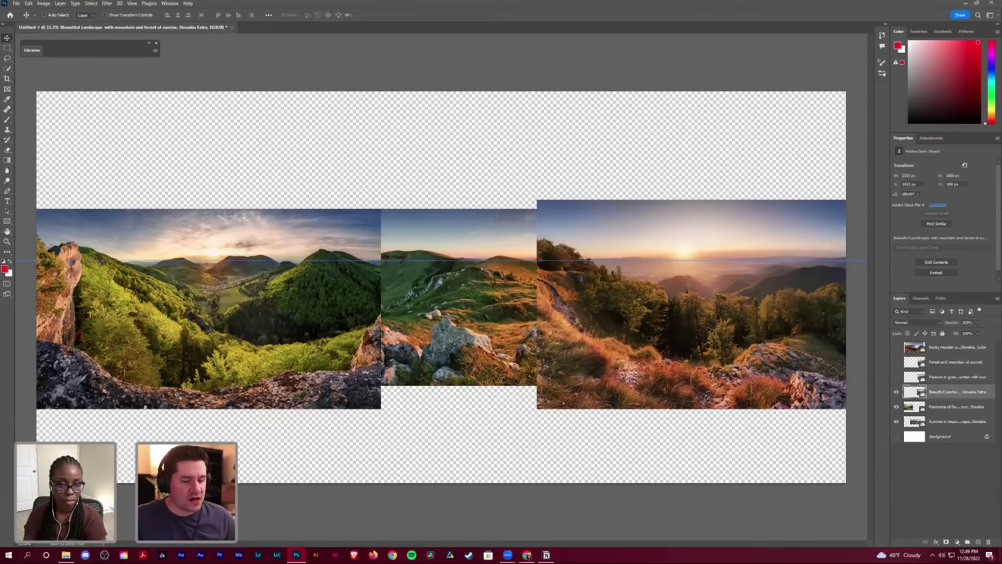
key("Down")
key("Down")
key("Down")
key("Down")
key("Down")
key("Down")
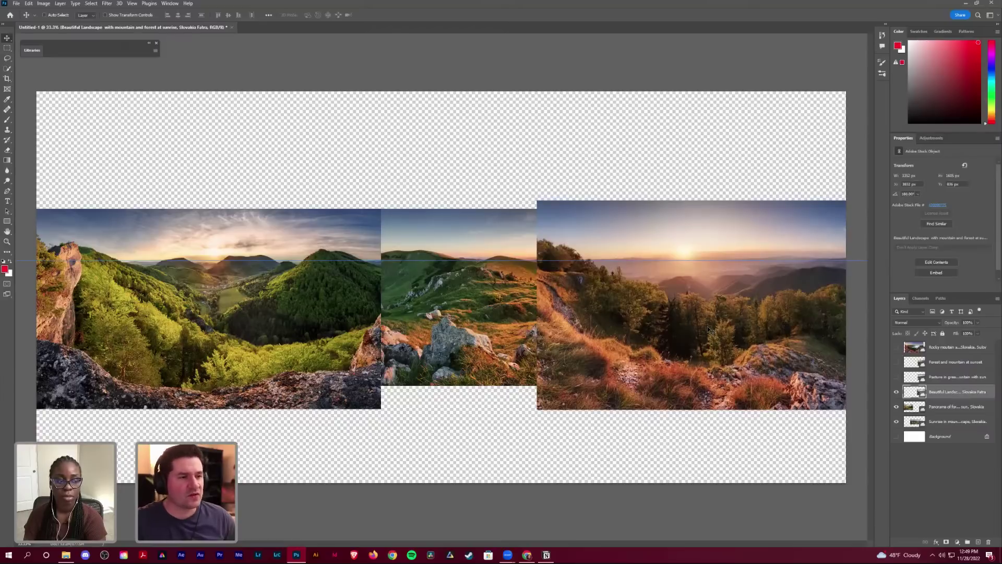
key("Up")
key("Up")
key("Up")
key("Up")
key("Up")
key("Up")
key("Up")
key("Up")
key("Up")
key("Up")
key("Up")
key("Up")
key("Up")
key("Up")
key("Up")
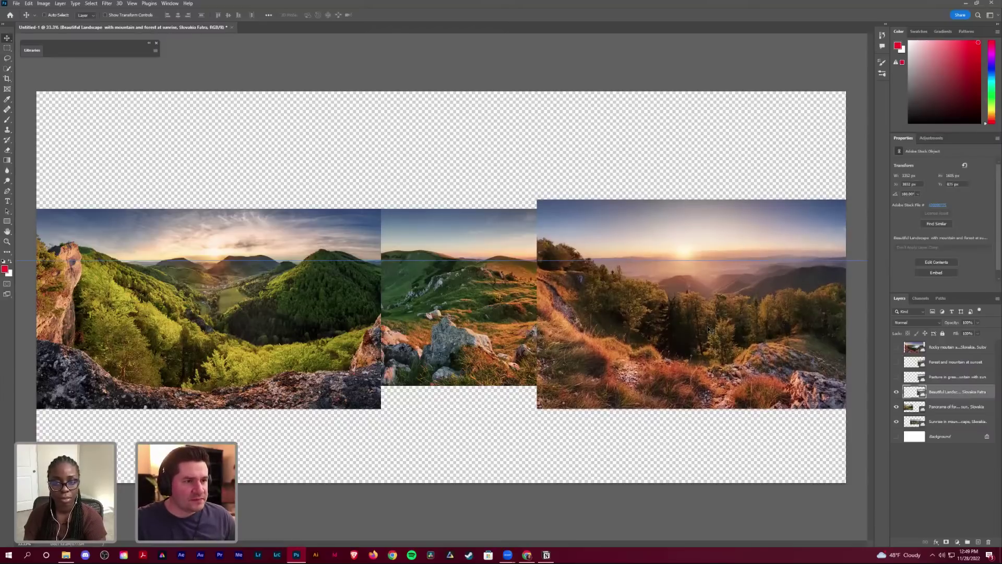
Step: Move the flipped Beautiful Landscape photo slightly up and to the right along its seam with the sunrise photo
key("ctrl+plus")
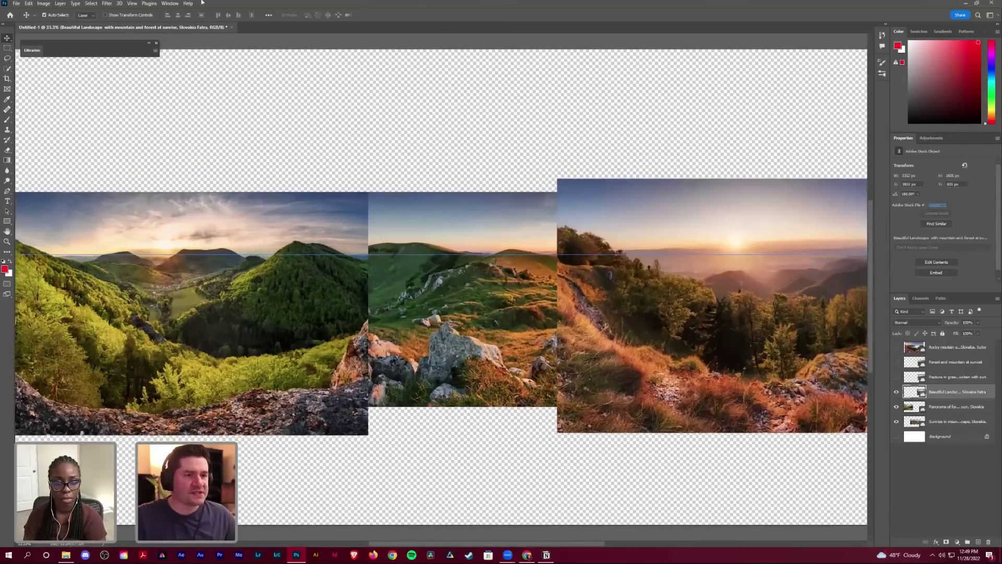
key("ctrl+plus")
left_click_drag(249, 257, 143, 229)
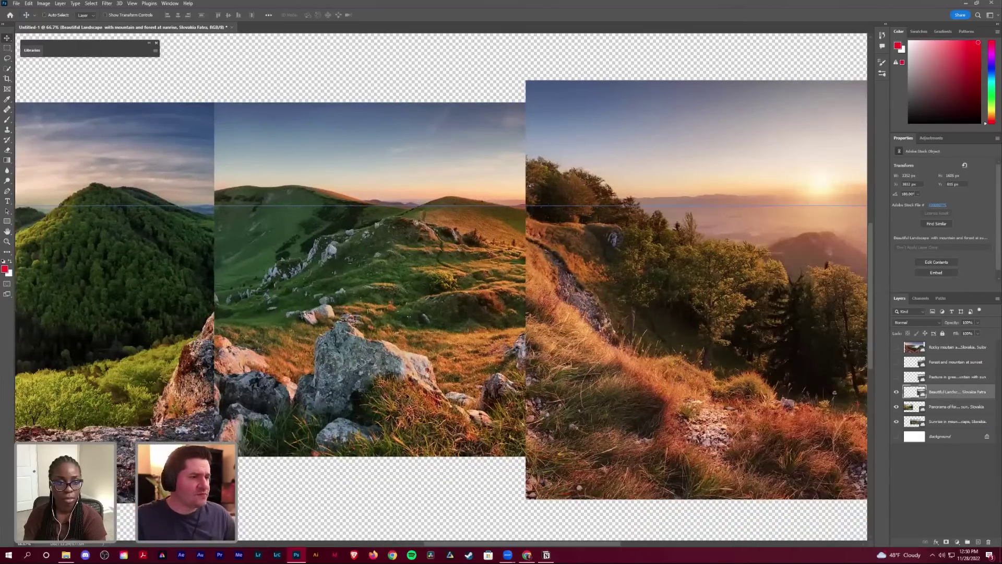
left_click_drag(615, 413, 407, 397)
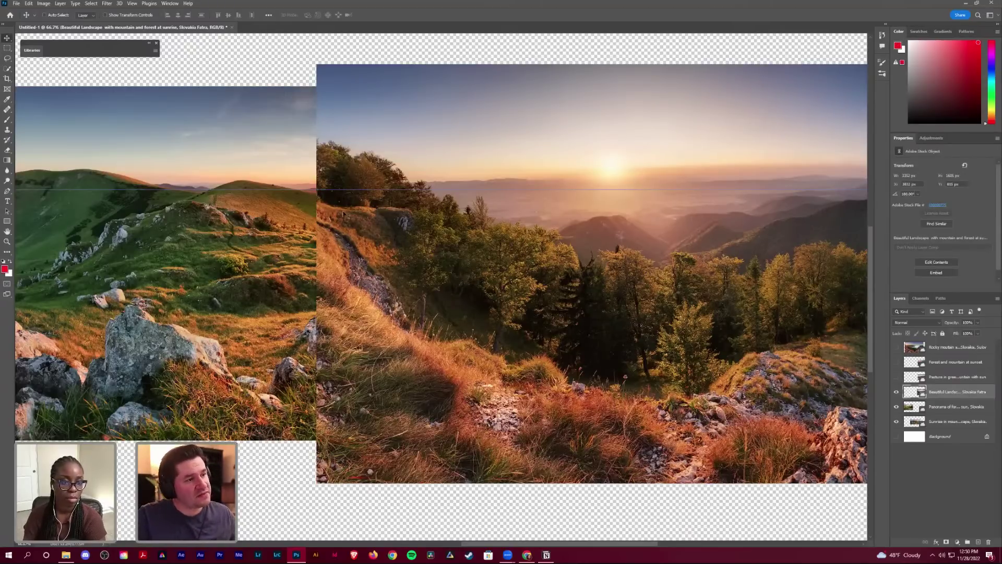
left_click_drag(343, 214, 341, 207)
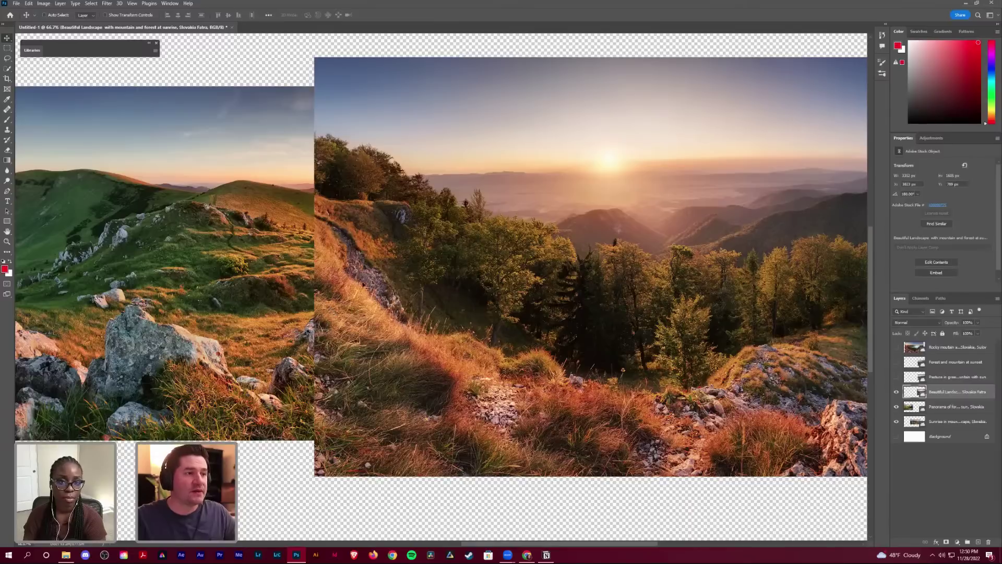
left_click_drag(359, 224, 378, 217)
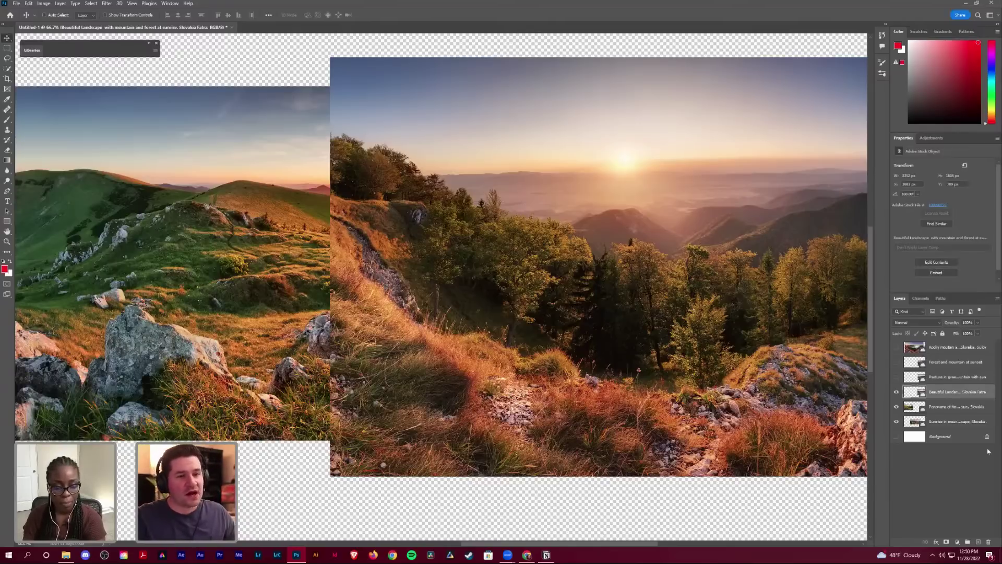
Step: Nudge the flipped Beautiful Landscape photo slightly left and show the pasture photo over it to compare the horizons
mouse_move(477, 300)
left_mouse_down()
mouse_move(500, 310)
mouse_move(475, 301)
left_mouse_up()
left_click(897, 377)
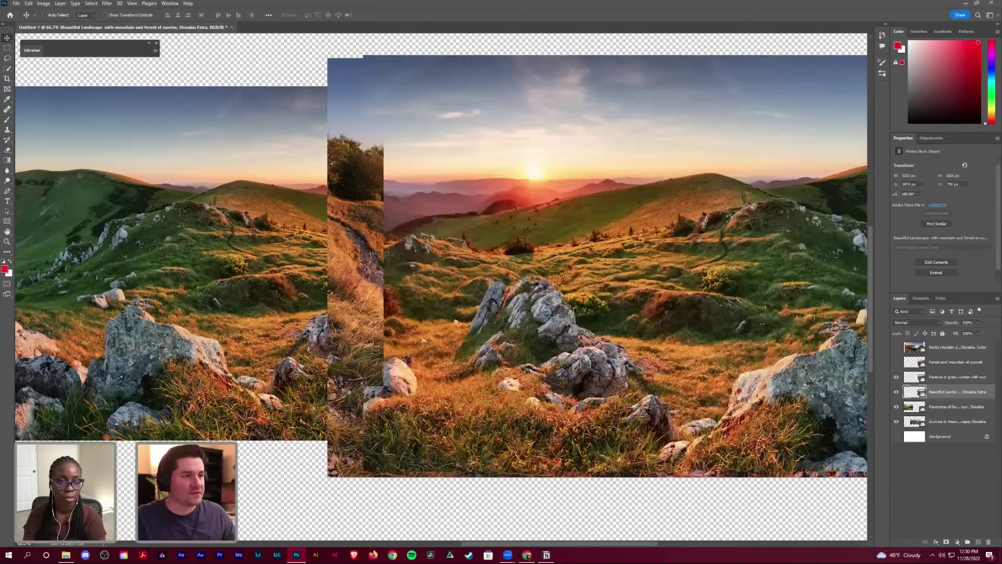
left_click_drag(398, 263, 386, 259)
scroll(617, 255, "right", 3)
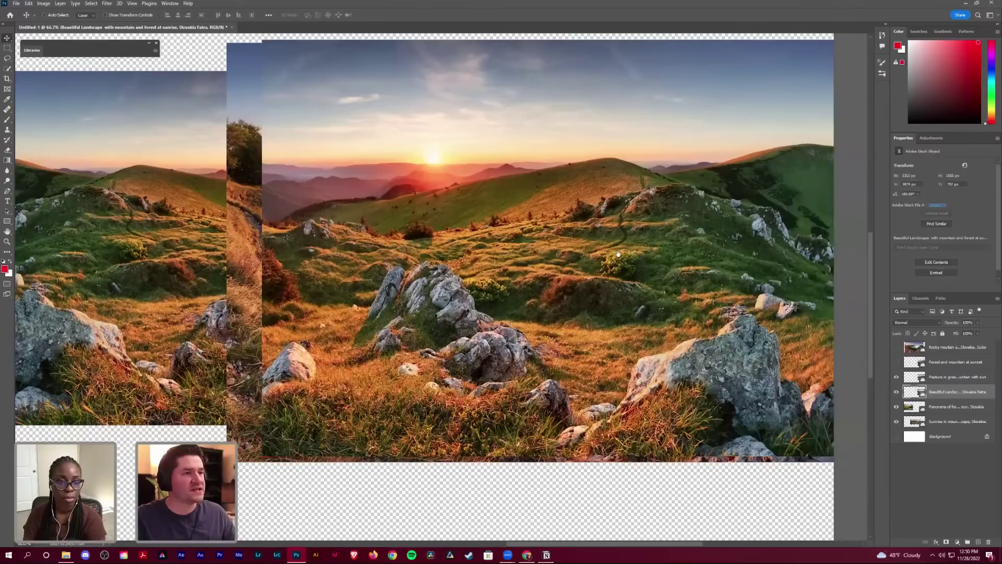
scroll(625, 272, "left", 1)
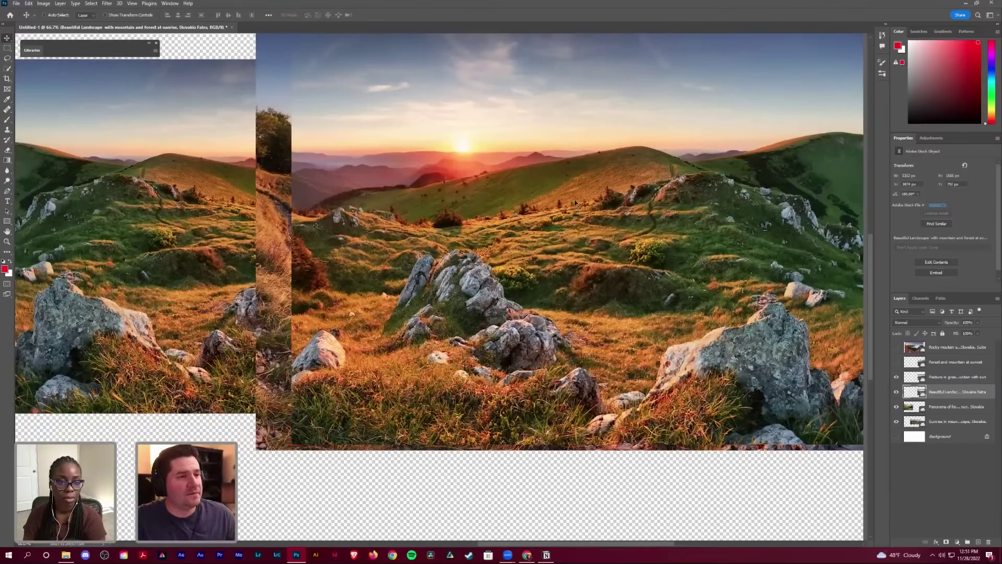
left_click_drag(672, 286, 661, 281)
key("ctrl+z")
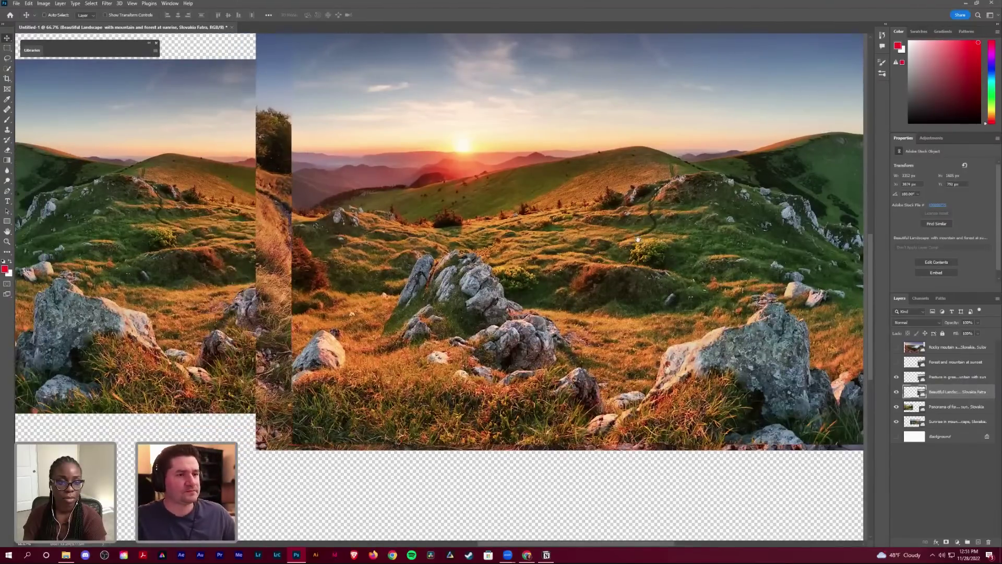
scroll(659, 286, "right", 3)
scroll(659, 287, "down", 1)
scroll(418, 311, "left", 1)
scroll(418, 312, "up", 1)
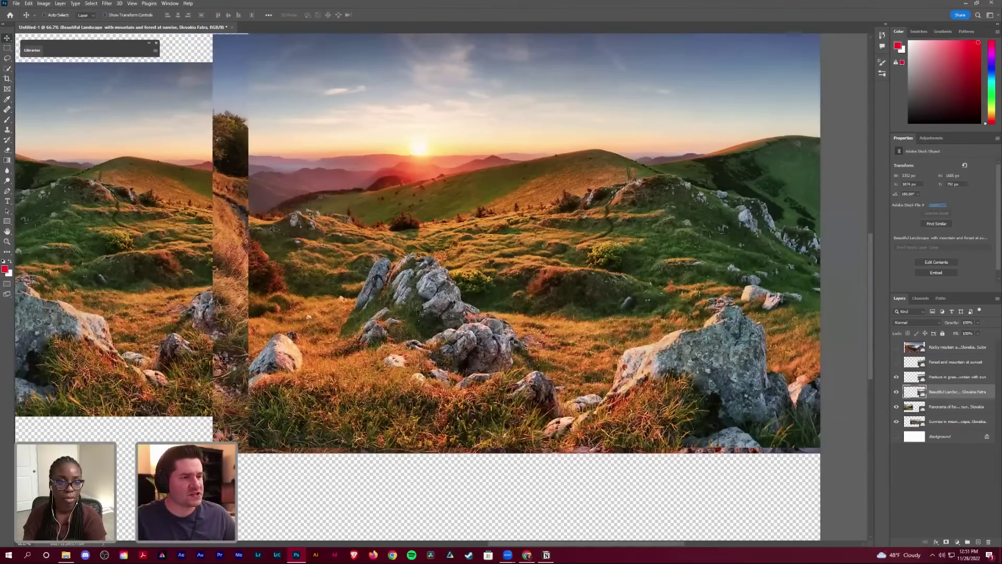
Step: Select the pasture photo and shift it slightly down and to the right over the Beautiful Landscape photo
left_click(953, 380)
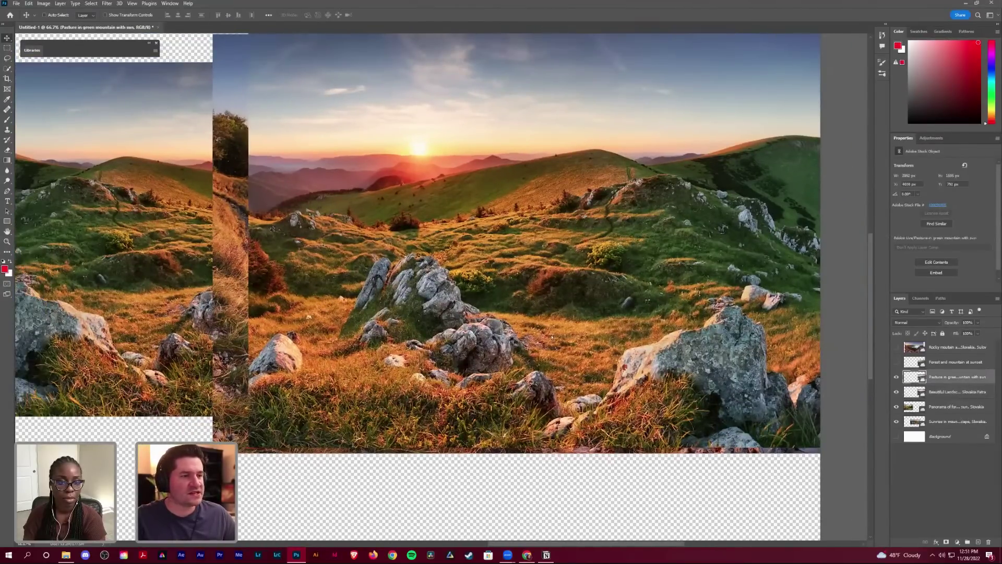
left_click_drag(527, 336, 593, 340)
left_click_drag(435, 304, 377, 308)
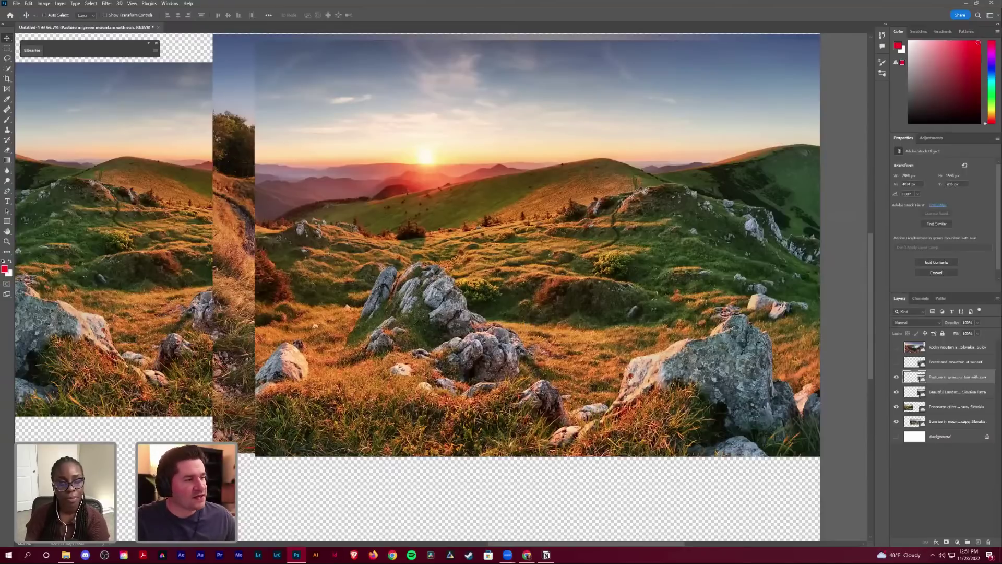
Step: Hide the pasture layer, rename it "For Rocks", and place it directly above the Background layer
left_click(897, 377)
double_click(958, 377)
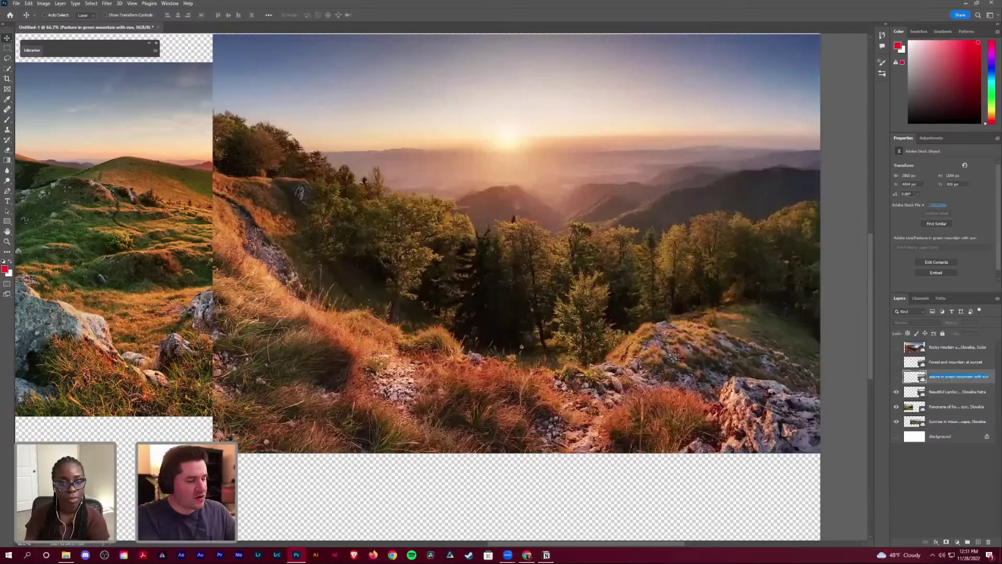
type("For Rocks")
key("Return")
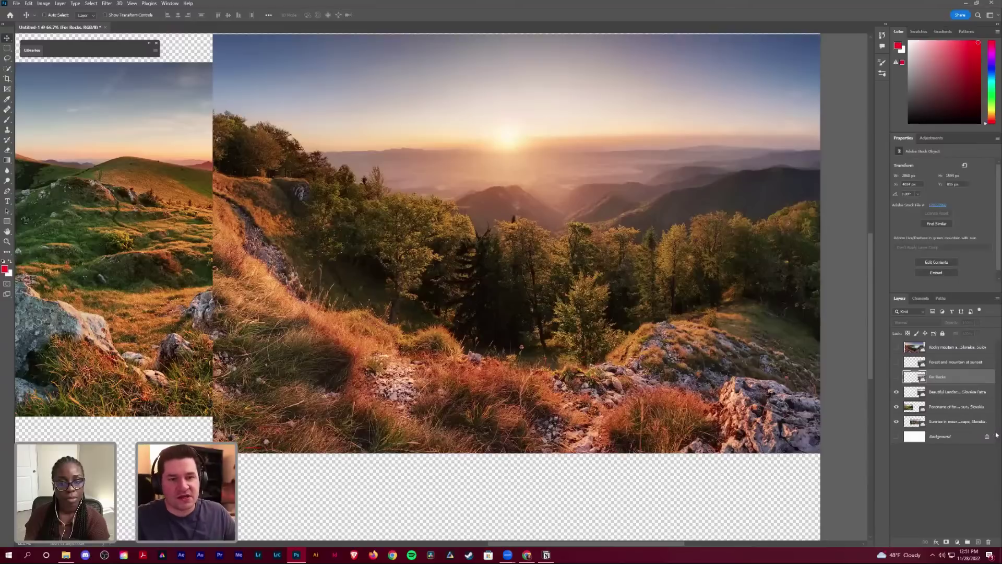
left_click_drag(945, 428, 945, 429)
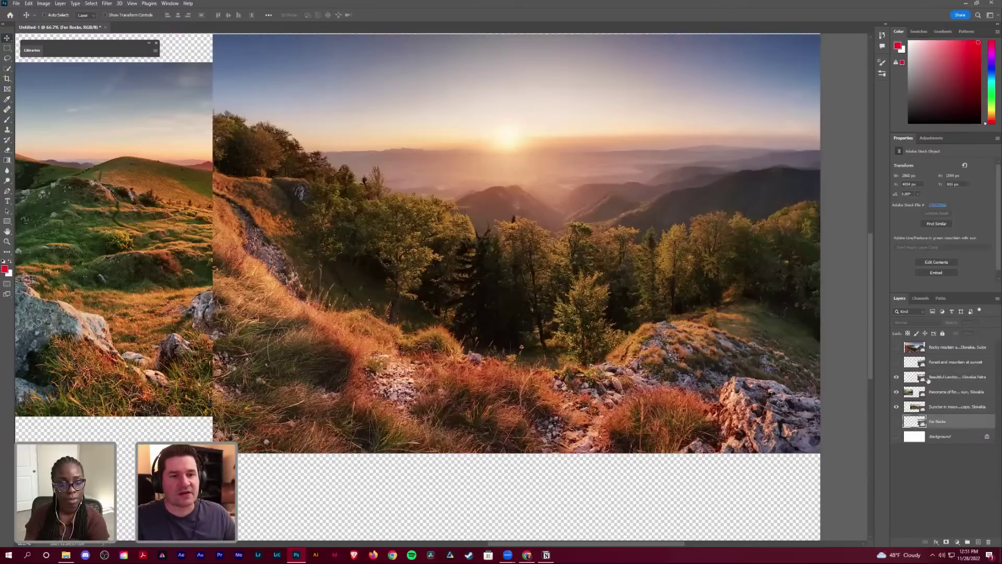
Step: Hide the Beautiful Landscape photo and show the Forest and mountain at sunset photo in its place
left_click(915, 377)
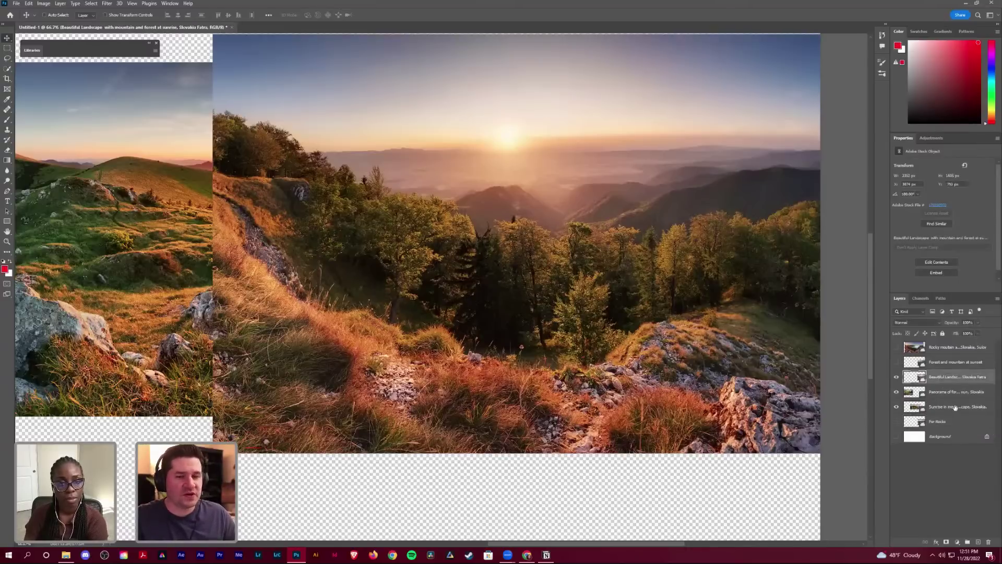
left_click(897, 377)
left_click(897, 361)
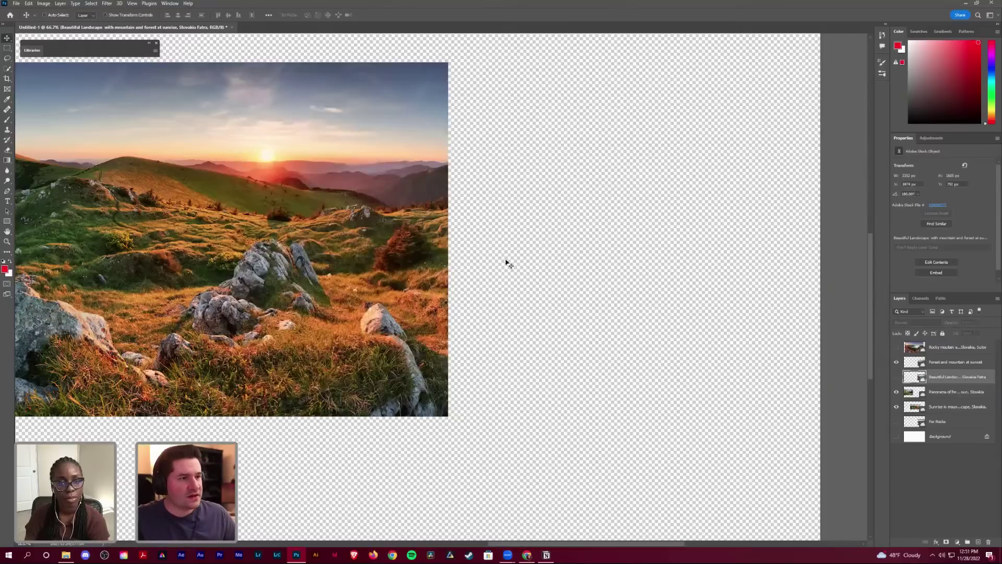
left_click_drag(410, 207, 265, 195)
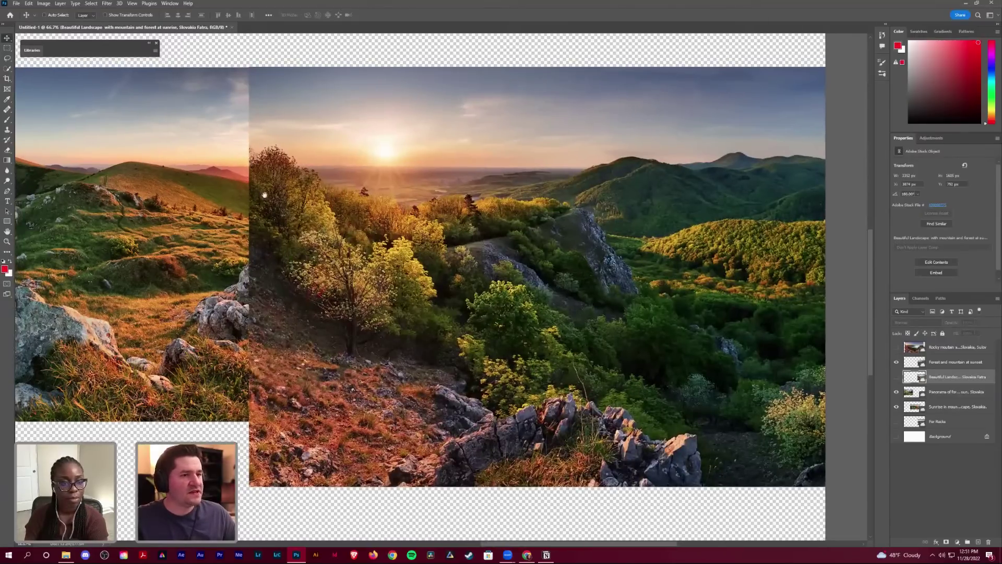
scroll(369, 193, "left", 5)
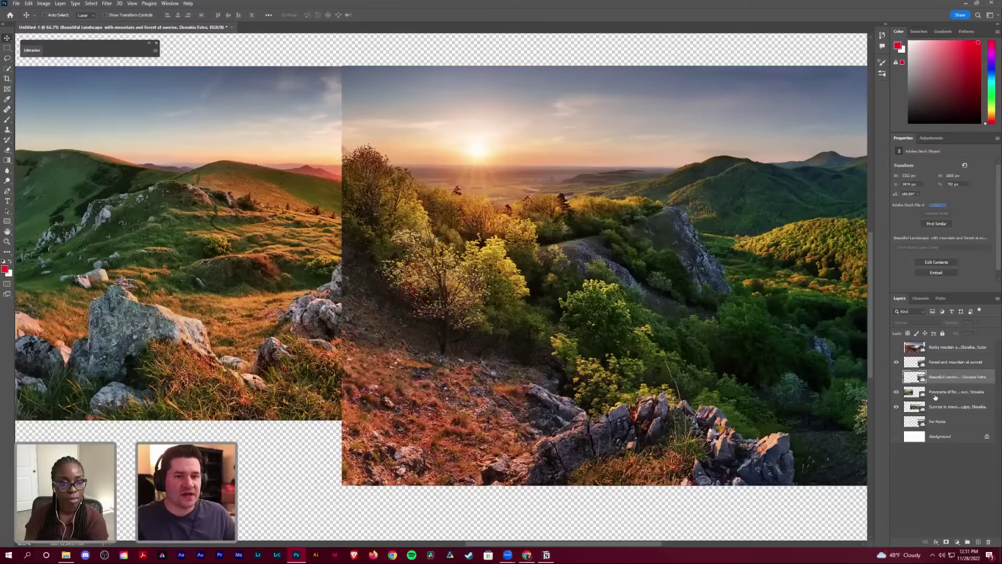
Step: Move the forest layer below the Beautiful Landscape layer and rename it "Right"
left_click_drag(940, 362, 945, 384)
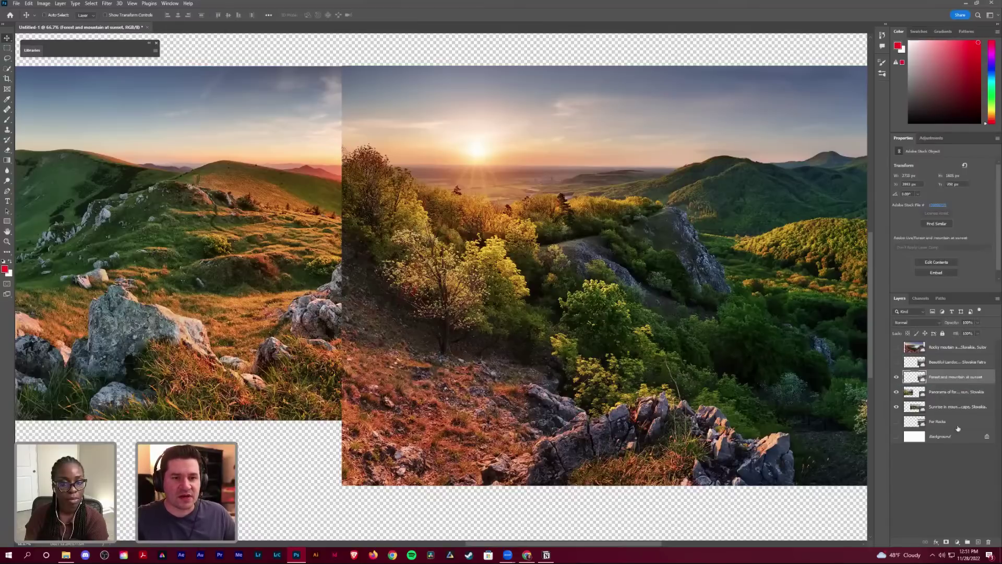
double_click(942, 377)
type("Right")
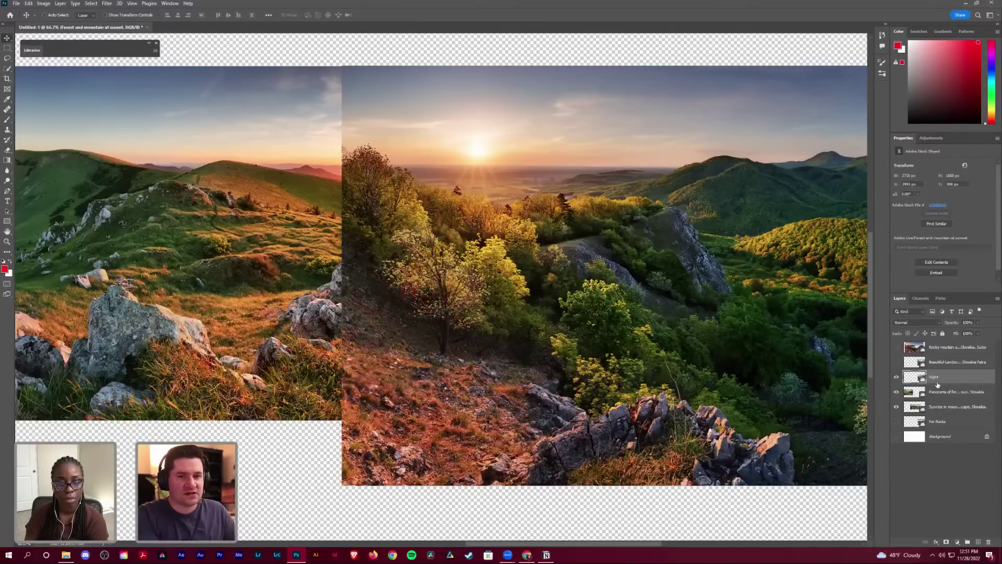
key("Return")
left_click(897, 377)
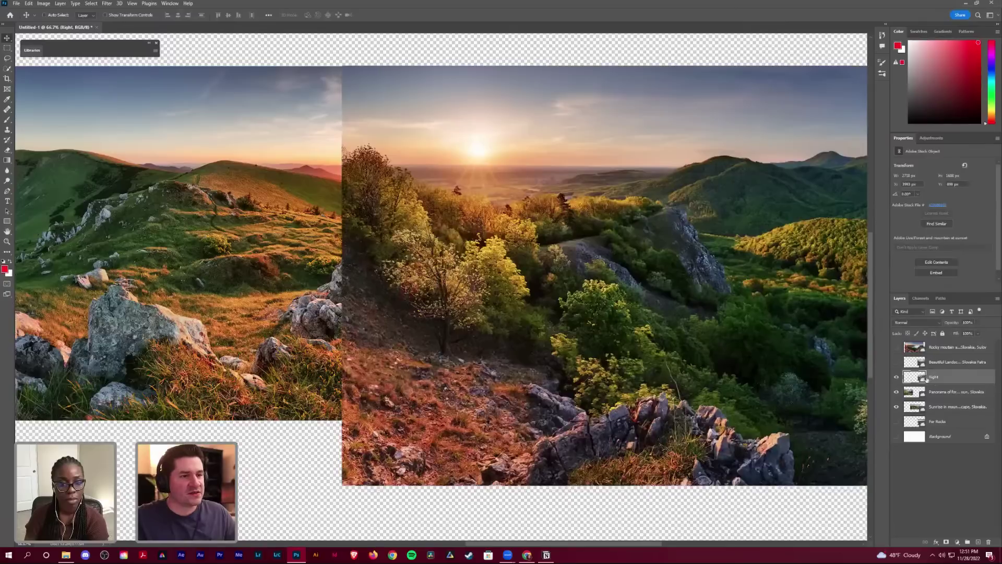
Step: Add a layer mask to the Right layer and choose the Brush tool with a larger tip size
left_click(946, 541)
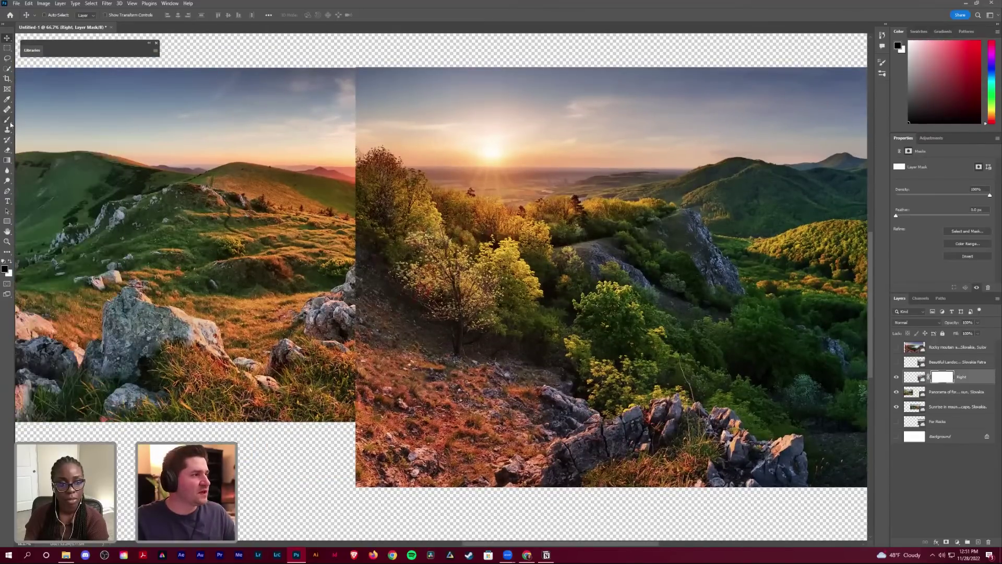
left_click(7, 119)
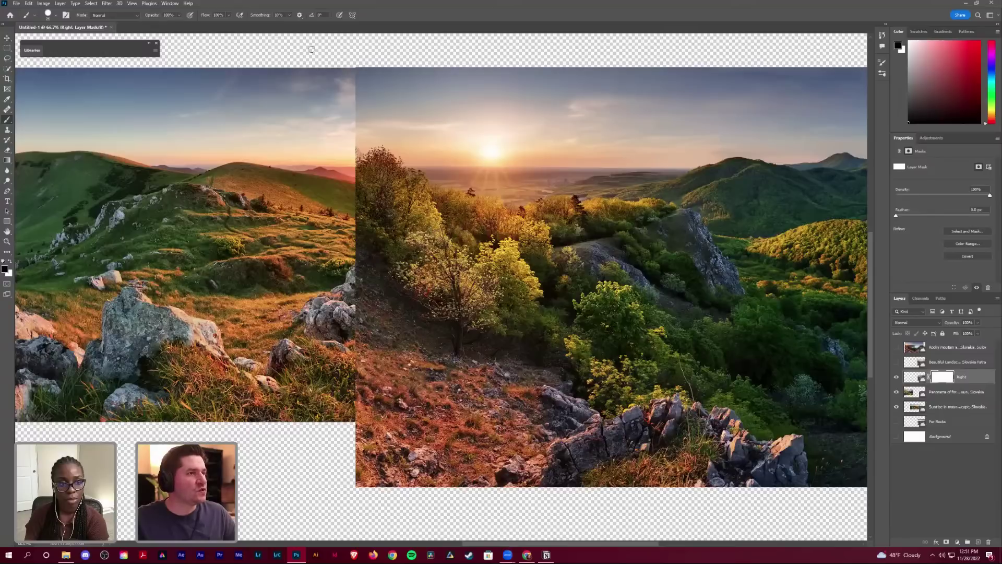
right_click(434, 262)
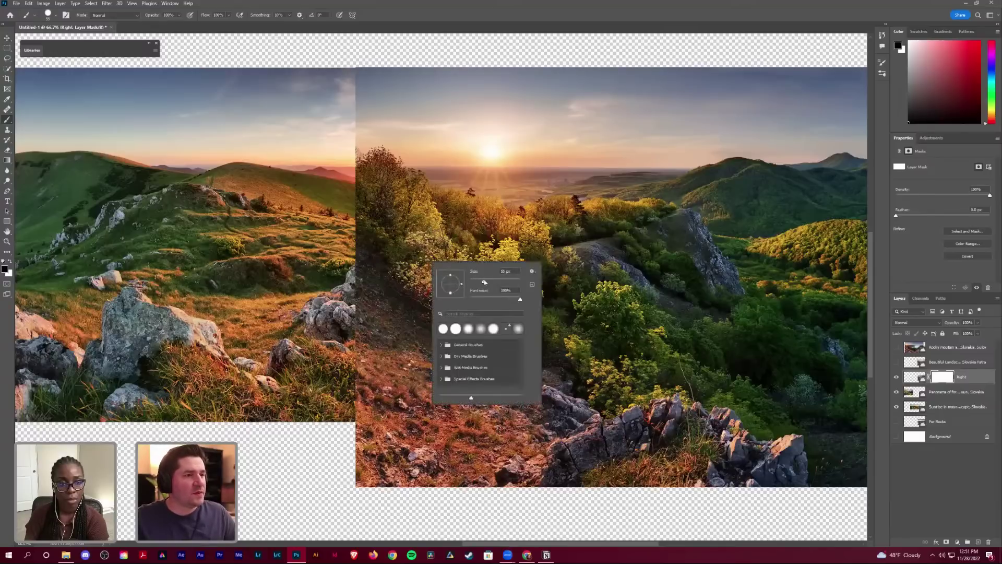
left_click_drag(484, 282, 489, 283)
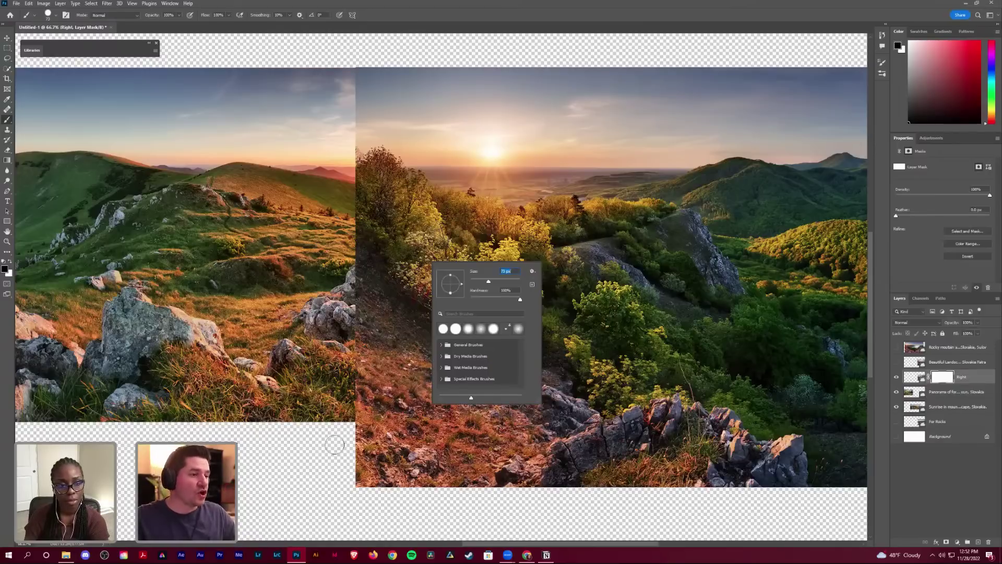
key("Return")
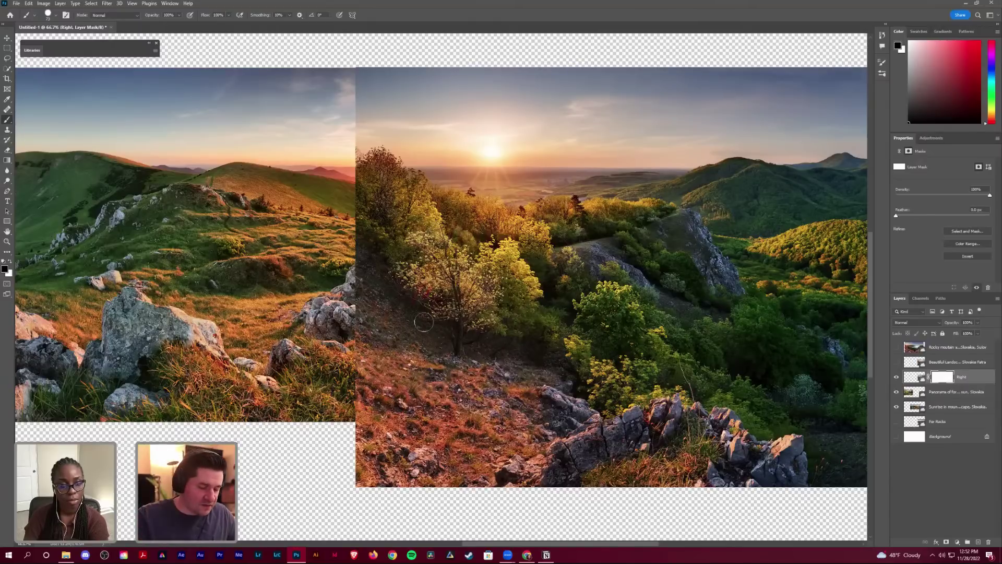
Step: Compare the Right photo with the photos beneath it by toggling its visibility and trying 50% opacity, and restore 100%
left_click_drag(440, 214, 432, 238)
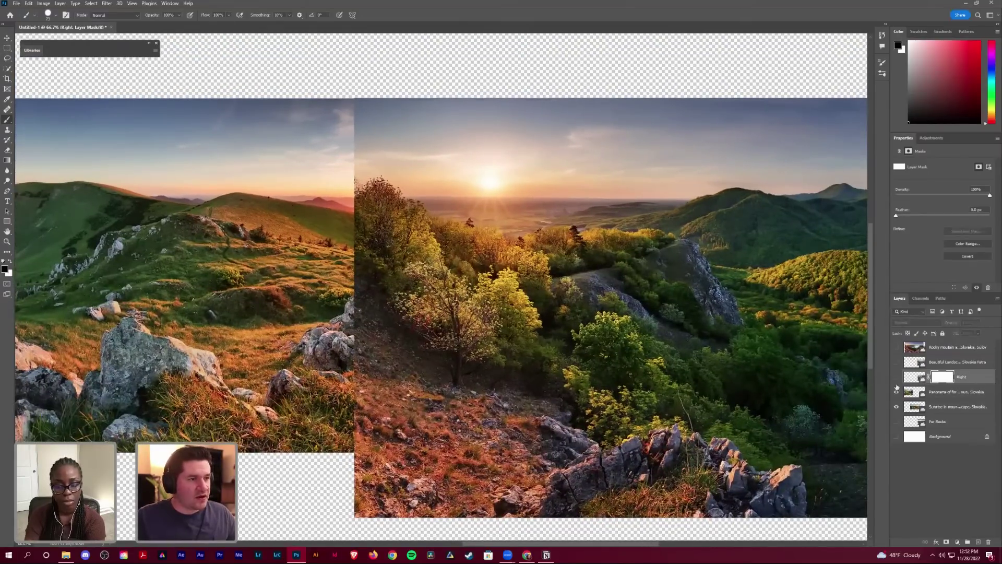
left_click(897, 377)
left_click(915, 377)
left_click(896, 378)
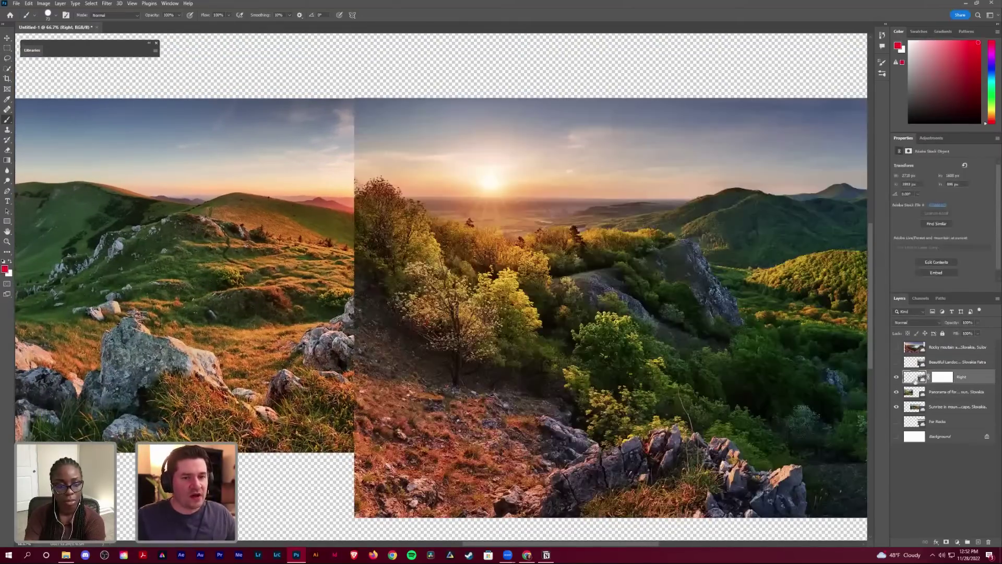
key("v")
key("5")
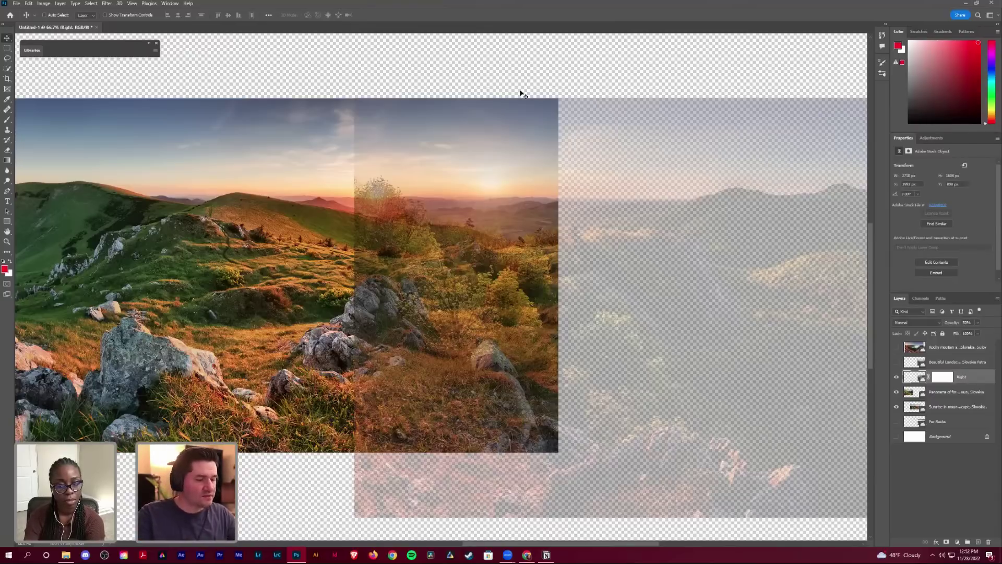
key("0")
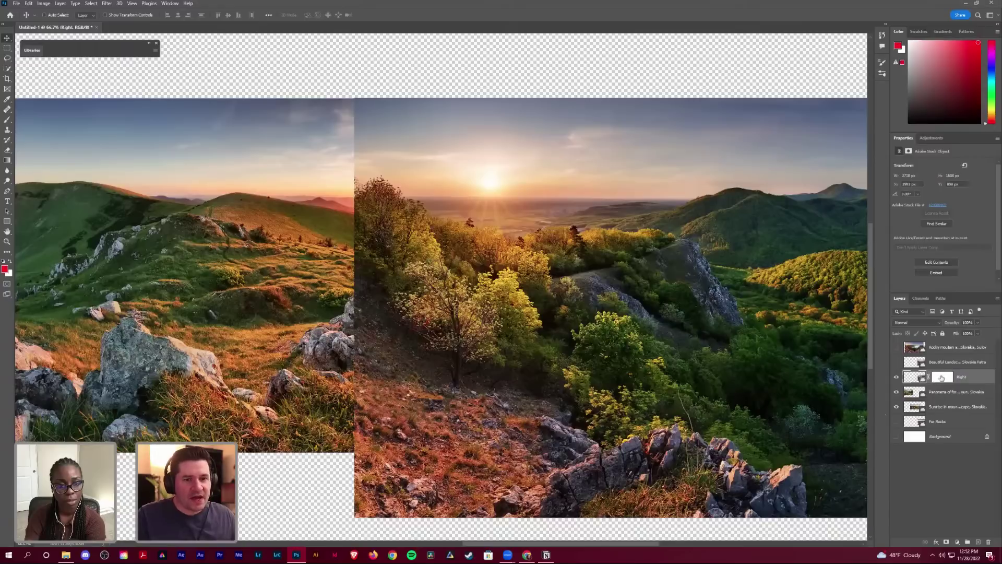
Step: Target the Right layer's mask and paint black near its left edge to reveal the rocks underneath
left_click(942, 377)
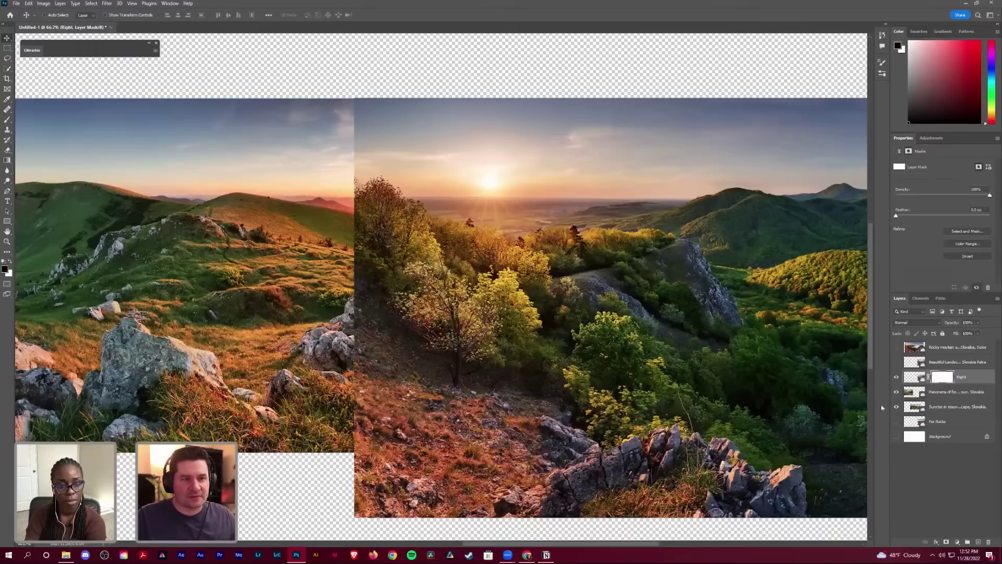
key("b")
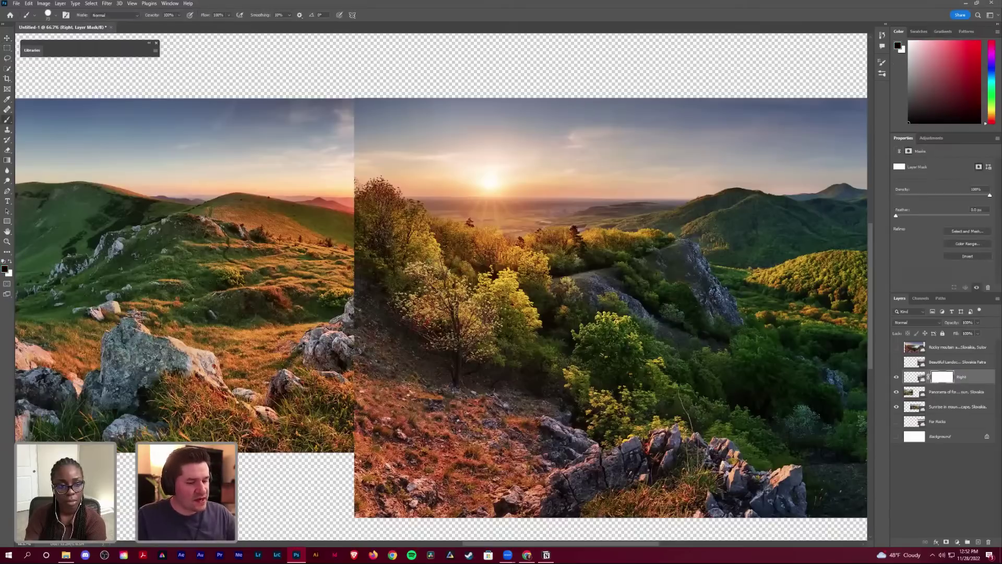
mouse_move(370, 309)
left_mouse_down()
mouse_move(368, 300)
mouse_move(389, 298)
mouse_move(396, 313)
mouse_move(373, 340)
left_mouse_up()
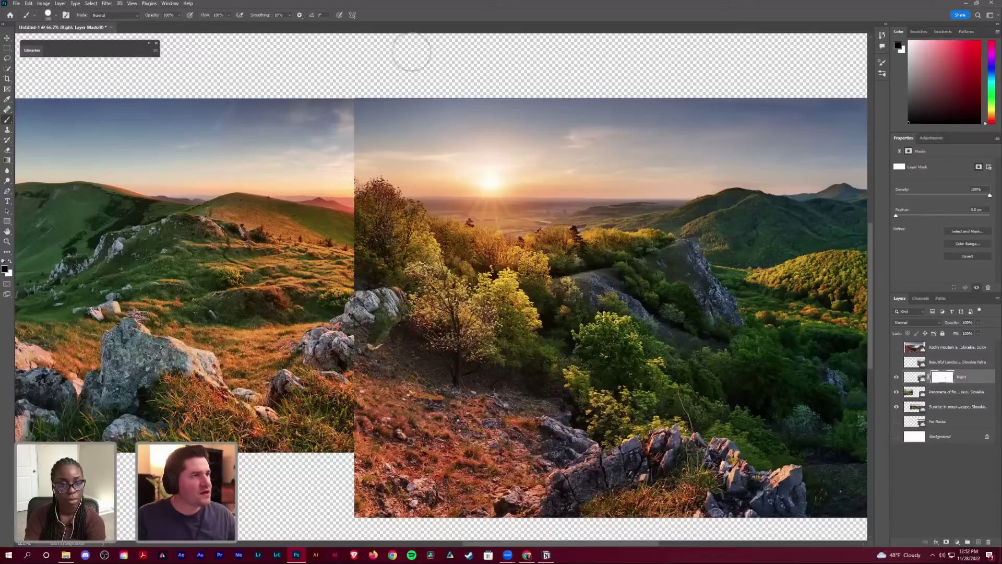
Step: Turn off Shape Dynamics for the brush and lower its hardness for a softer edge
key("F5")
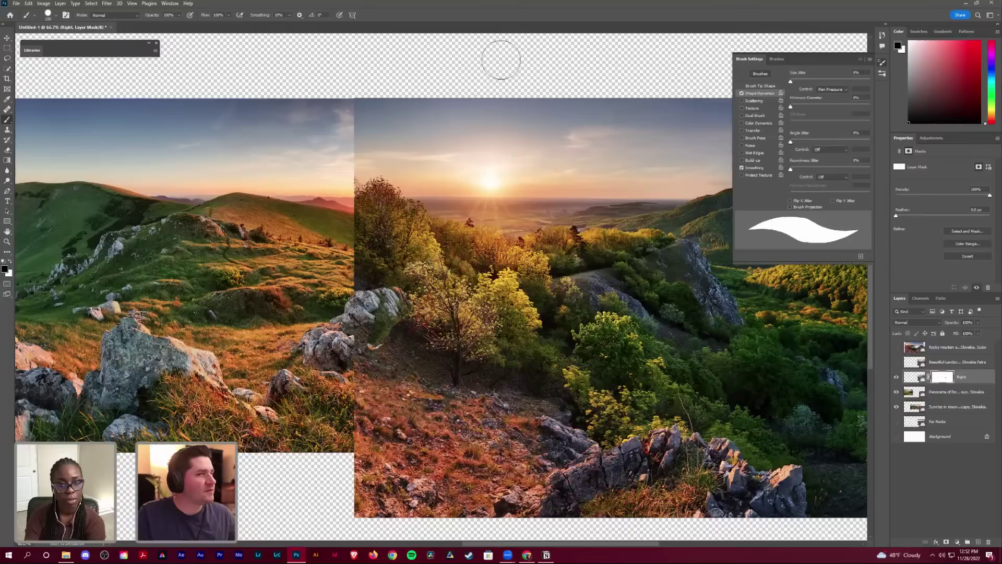
left_click(742, 93)
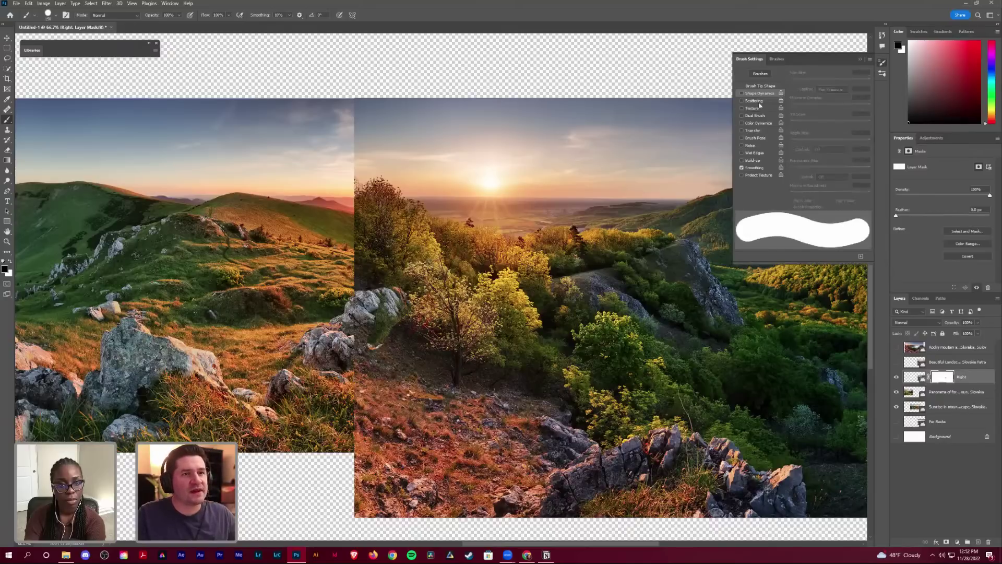
left_click(882, 64)
left_click(51, 16)
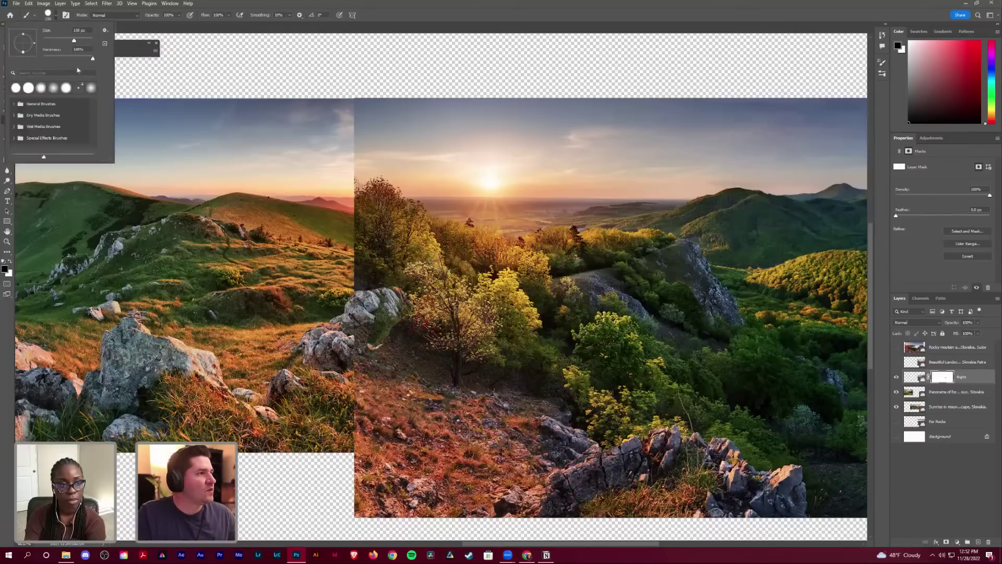
left_click(51, 58)
left_click_drag(51, 59, 45, 59)
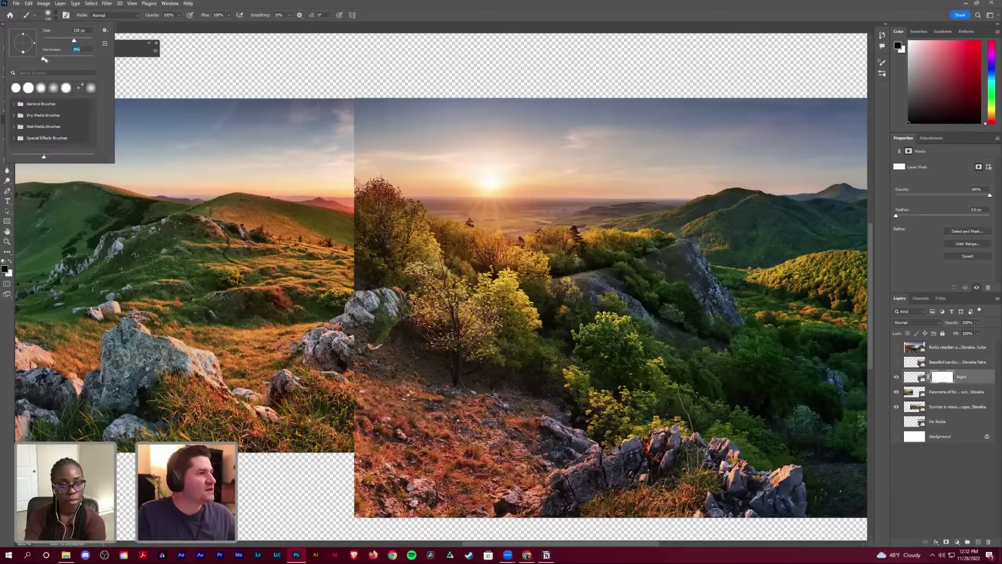
left_click(54, 18)
Step: Paint black on the Right layer's mask below the grey boulders to reveal more rocks and grass beside the bare tree
mouse_move(361, 339)
left_mouse_down()
mouse_move(375, 355)
mouse_move(408, 327)
mouse_move(412, 293)
mouse_move(366, 285)
mouse_move(420, 332)
mouse_move(399, 366)
mouse_move(431, 355)
left_mouse_up()
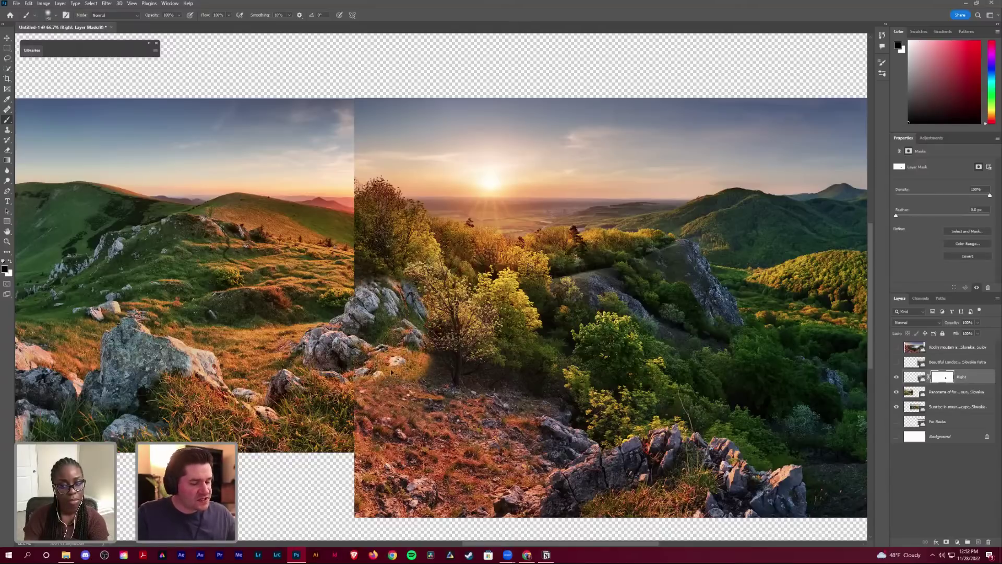
scroll(441, 287, "up", 1)
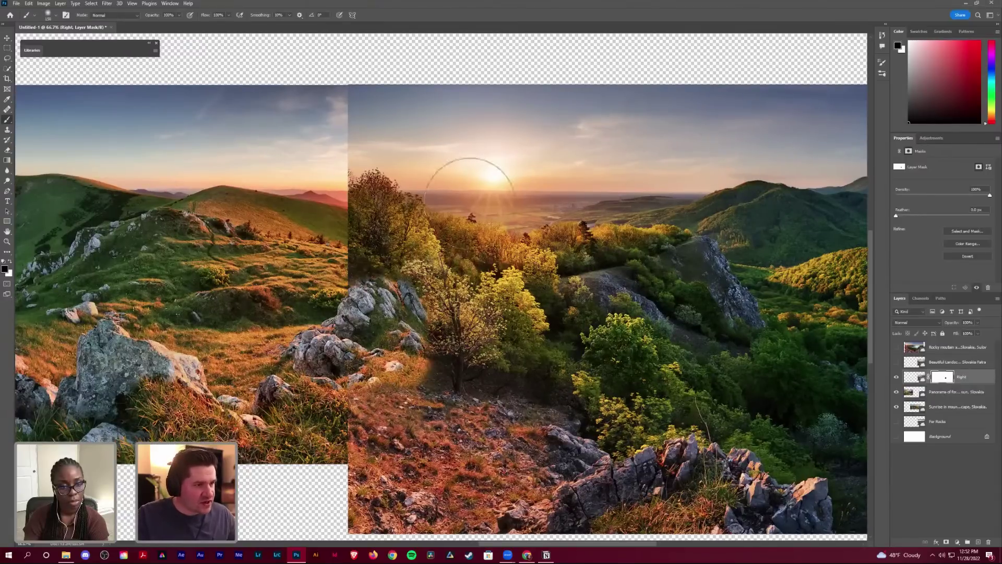
key("ctrl+plus")
key("ctrl+plus")
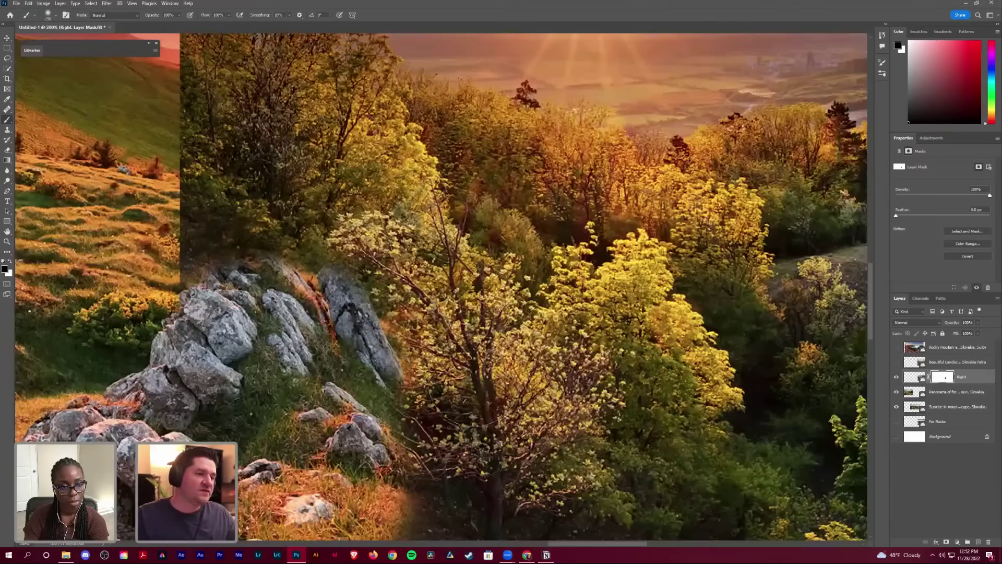
scroll(470, 412, "down", 3)
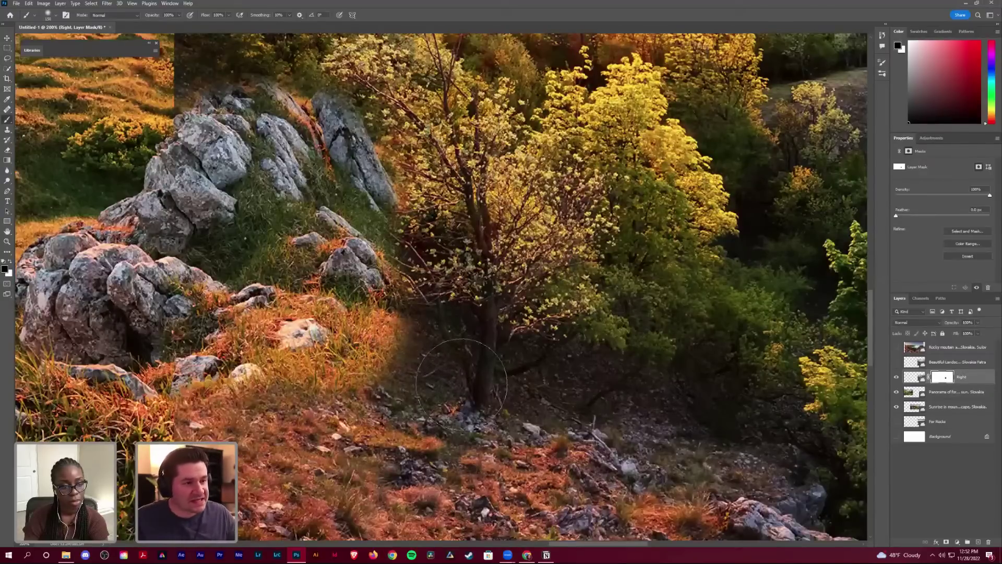
scroll(465, 366, "left", 2)
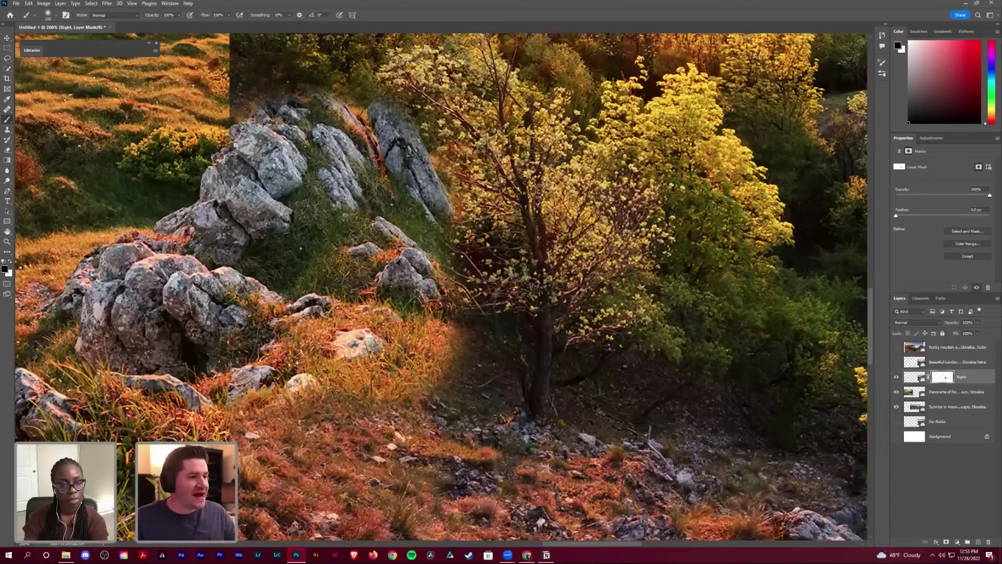
Step: Paint white on the Right layer's mask to restore the dark rocky slope between the boulders and the bare tree's trunk
key("x")
left_click_drag(459, 339, 450, 395)
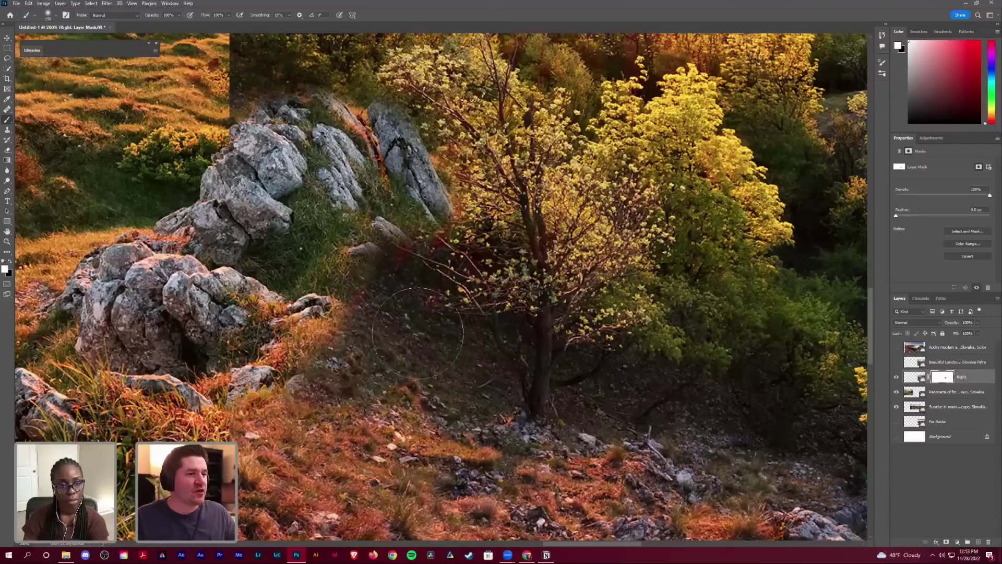
left_click_drag(371, 296, 431, 303)
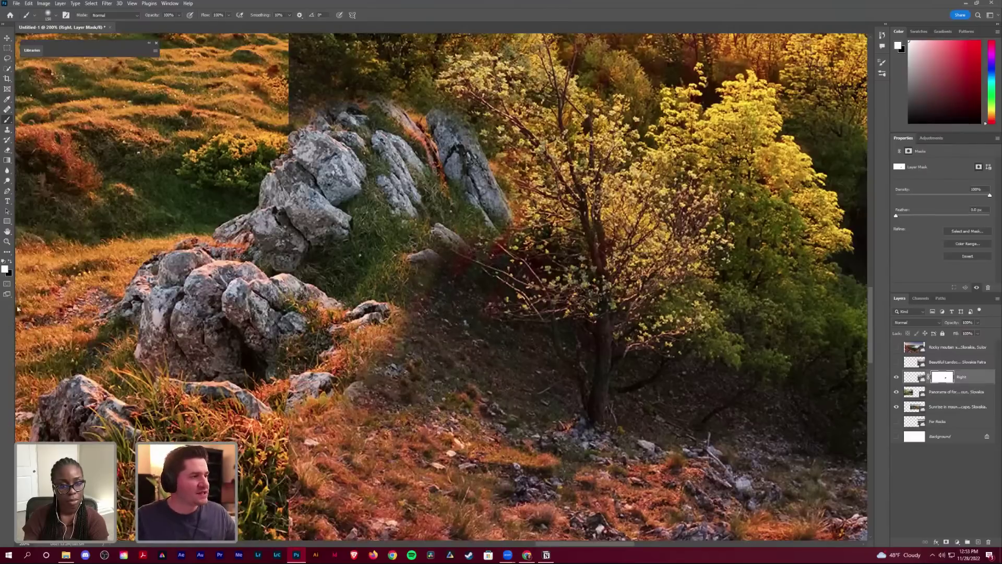
left_click_drag(470, 261, 428, 313)
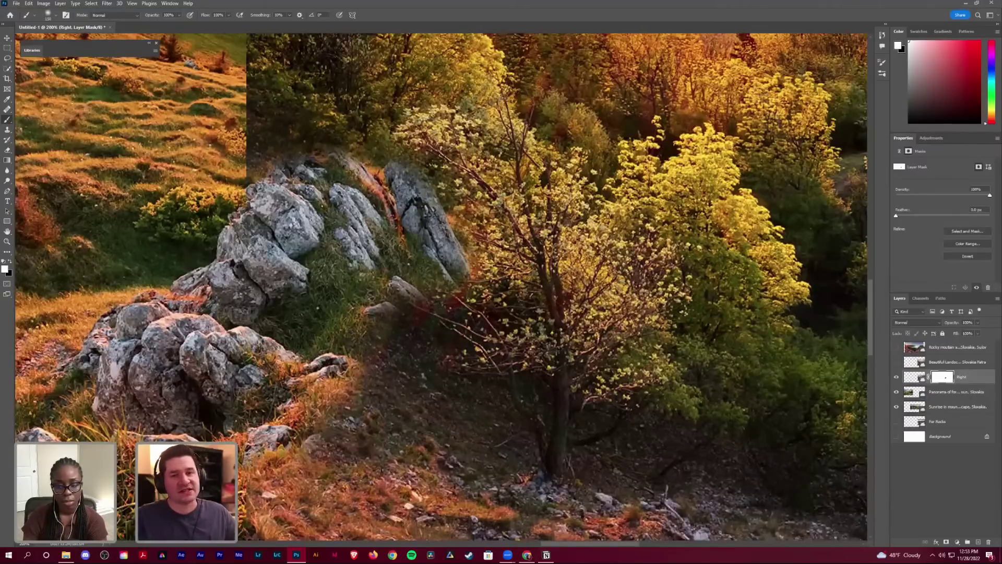
Step: Paint black on the Right layer's mask above the boulders to reveal the grassy meadow and red distant hills
key("x")
left_click_drag(495, 253, 502, 250)
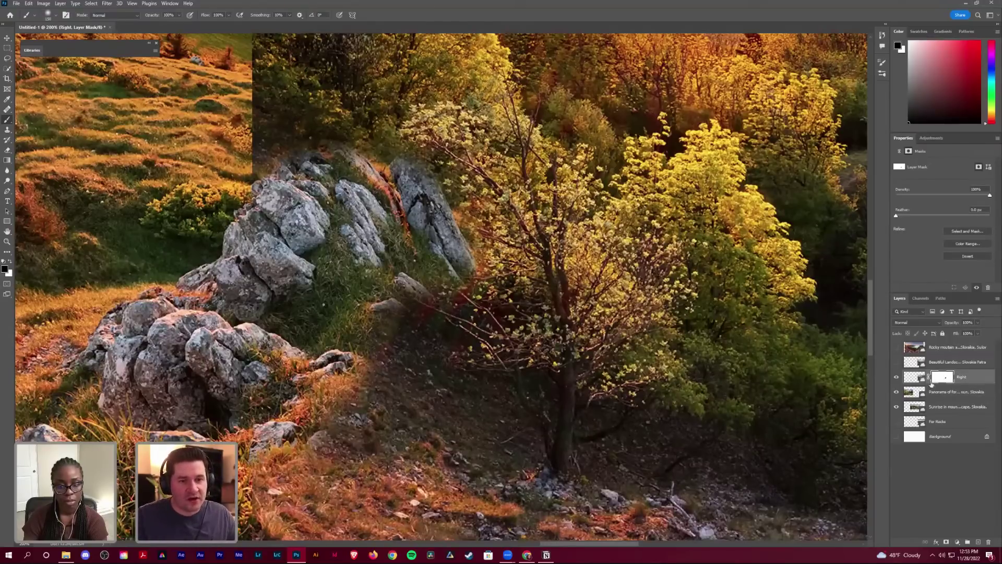
key("ctrl+0")
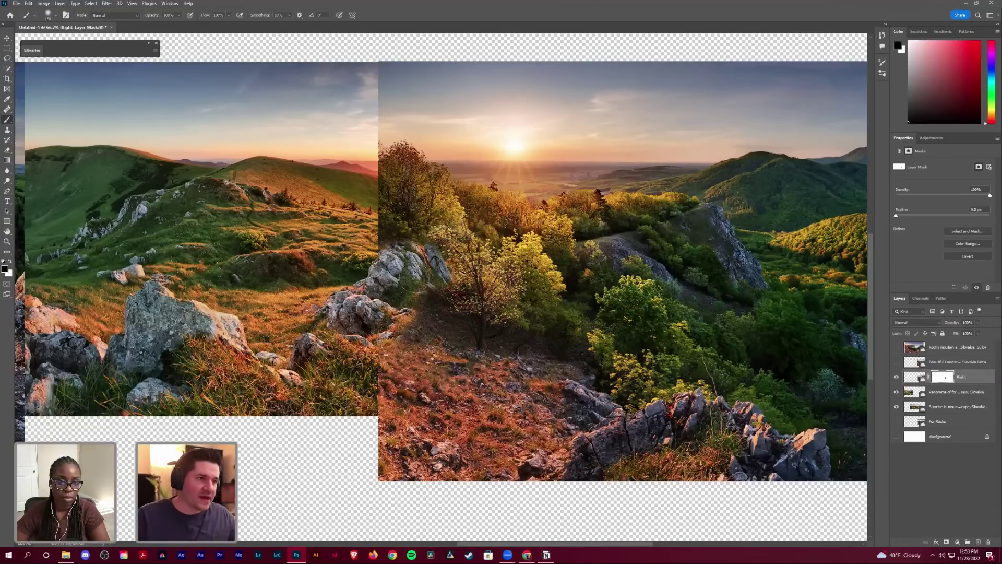
key("z")
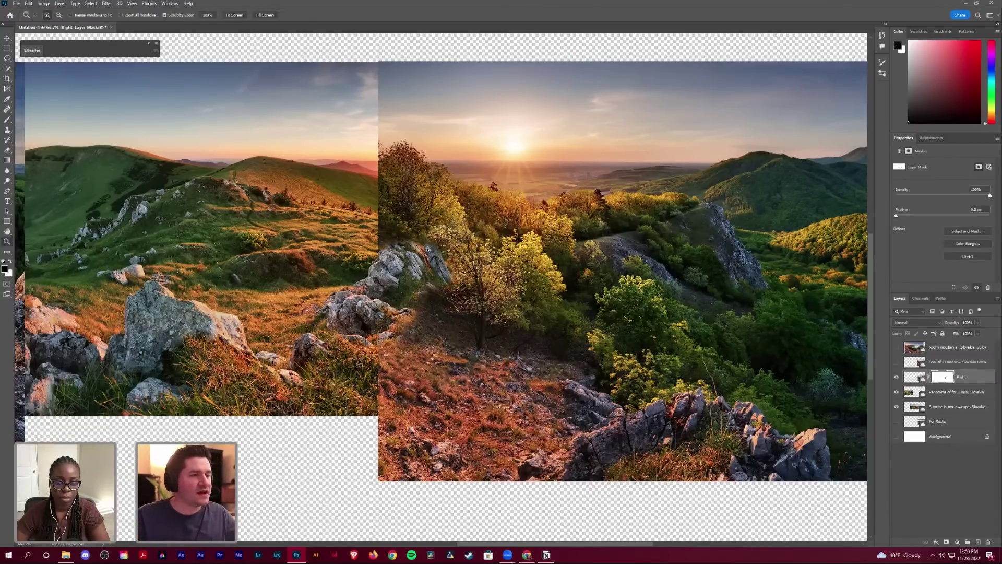
left_click(433, 219)
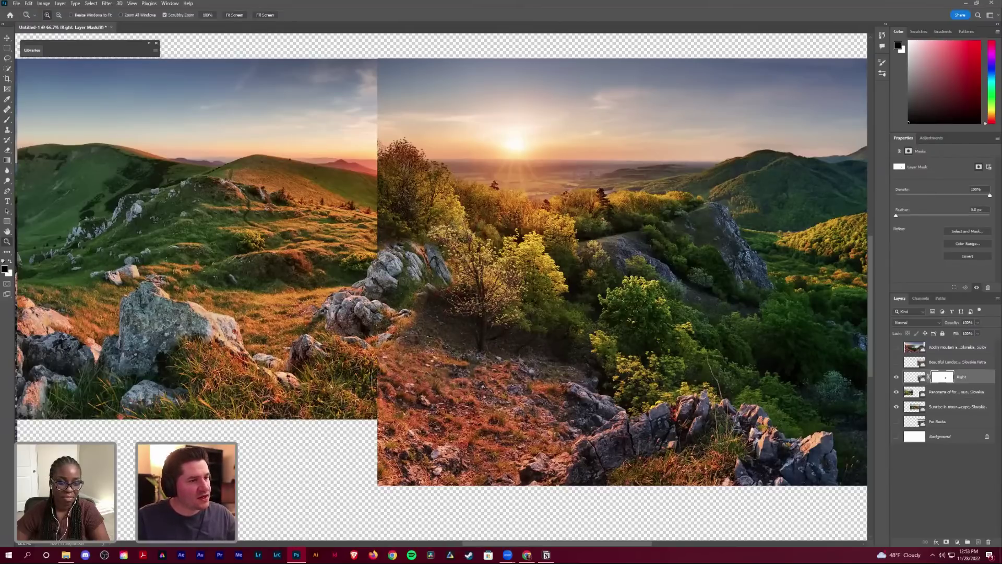
left_click(429, 255)
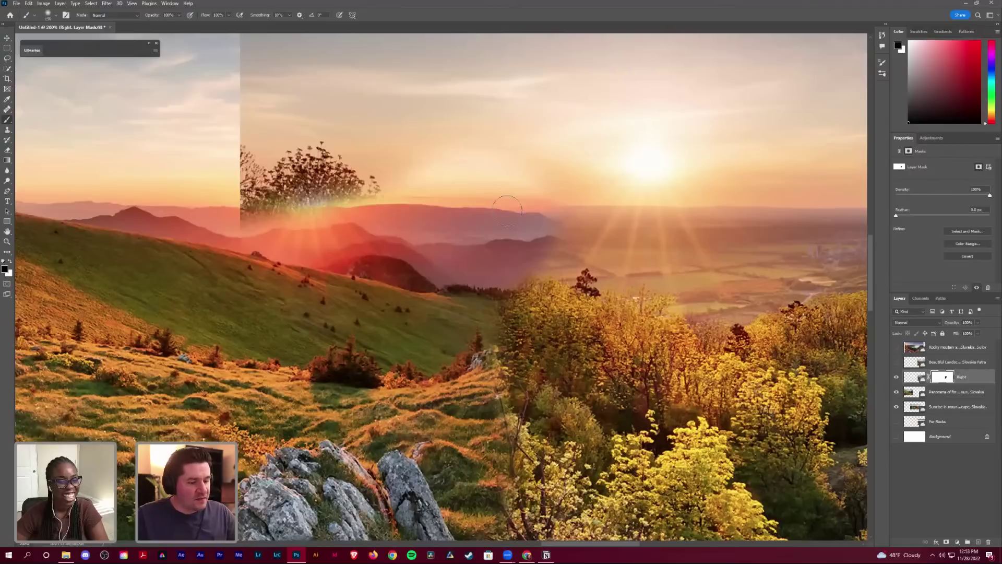
Step: Enlarge the brush and mask out the Right photo's sun and adjoining sky with black, exposing the sunset of the photo underneath
key("bracketright")
key("bracketright")
key("bracketright")
key("bracketright")
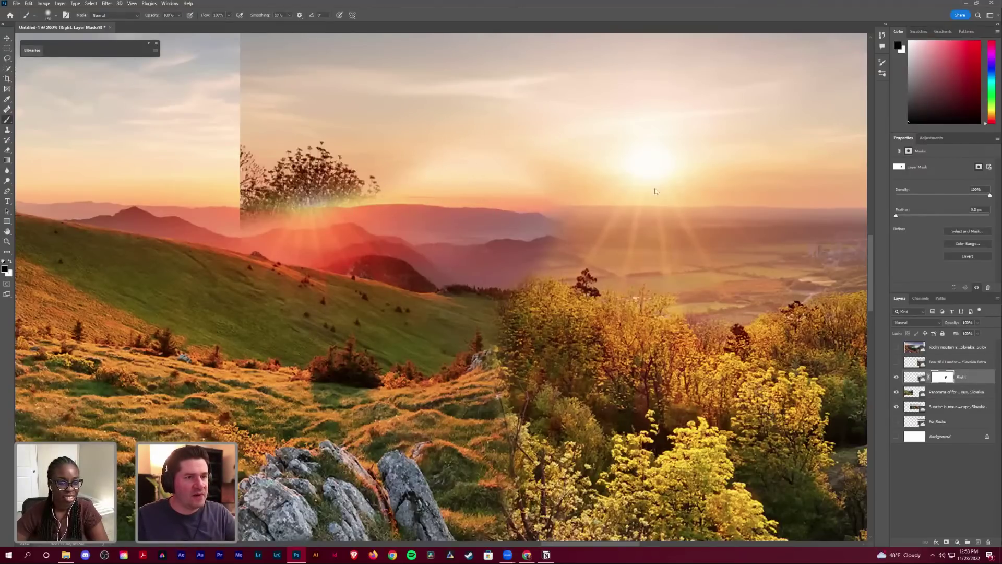
key("ctrl+minus")
key("ctrl+minus")
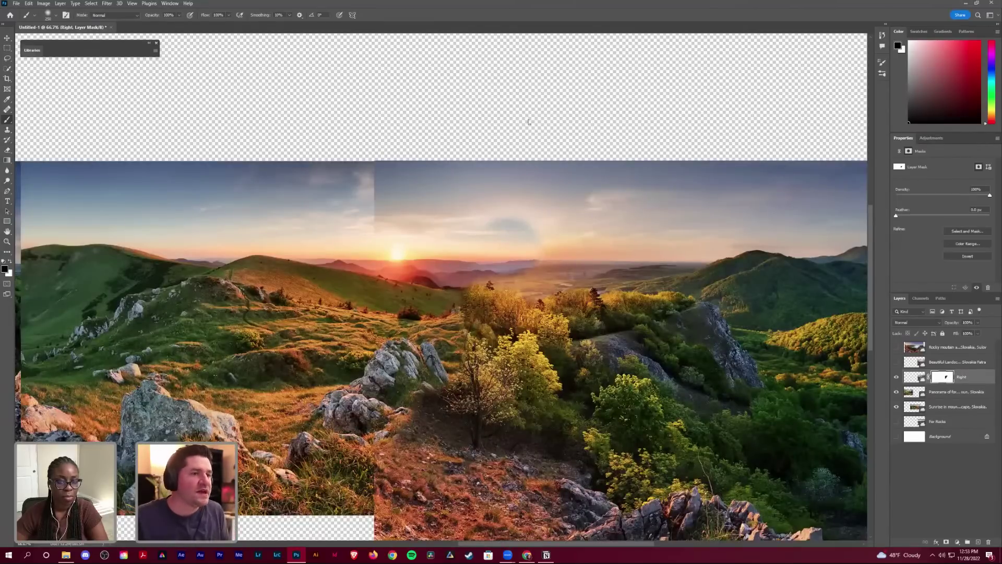
left_click(532, 172)
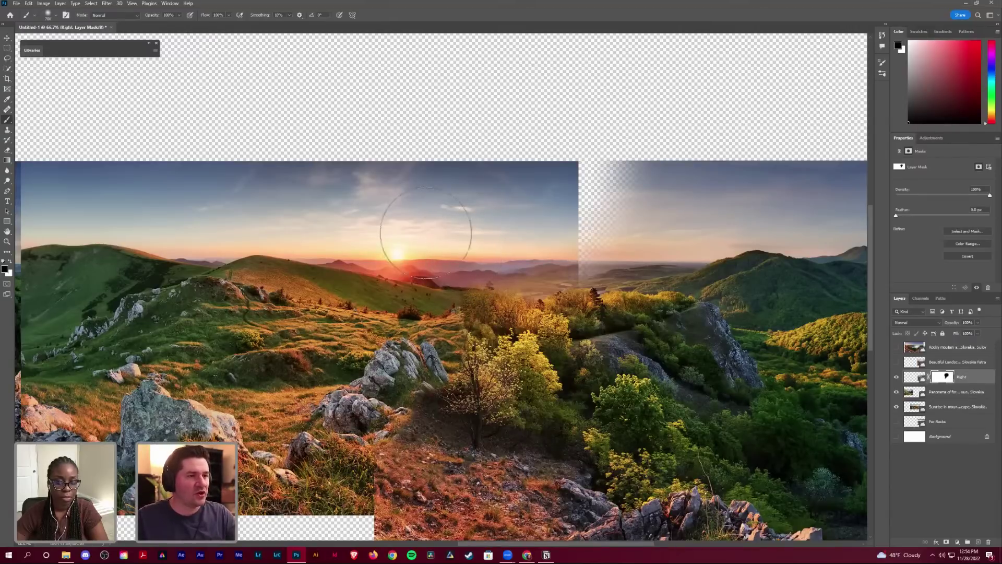
Step: Paint white on the Right layer's mask along the horizon to bring back the hazy valley behind the yellow trees
key("z")
left_click(426, 234)
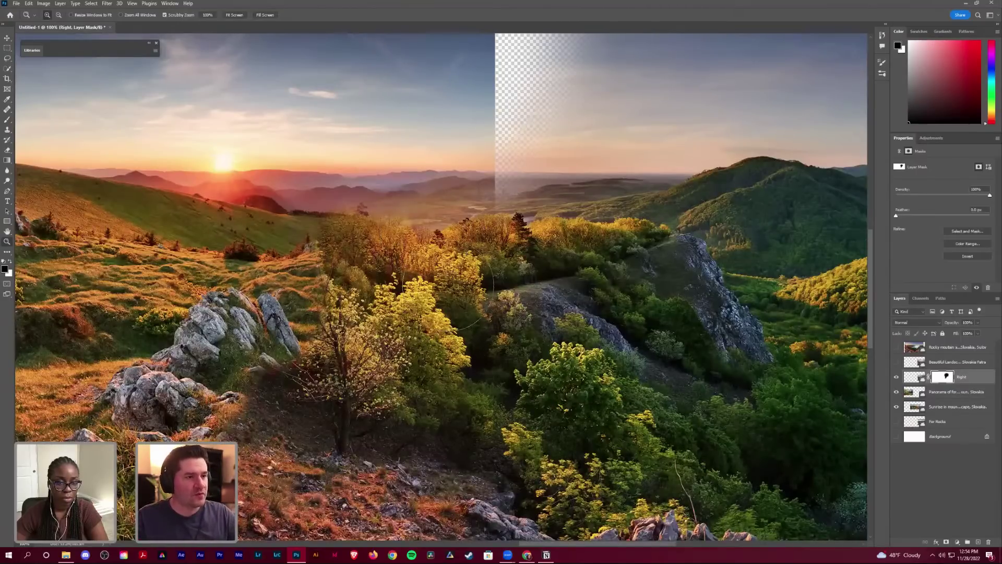
key("b")
key("x")
left_click_drag(543, 263, 501, 289)
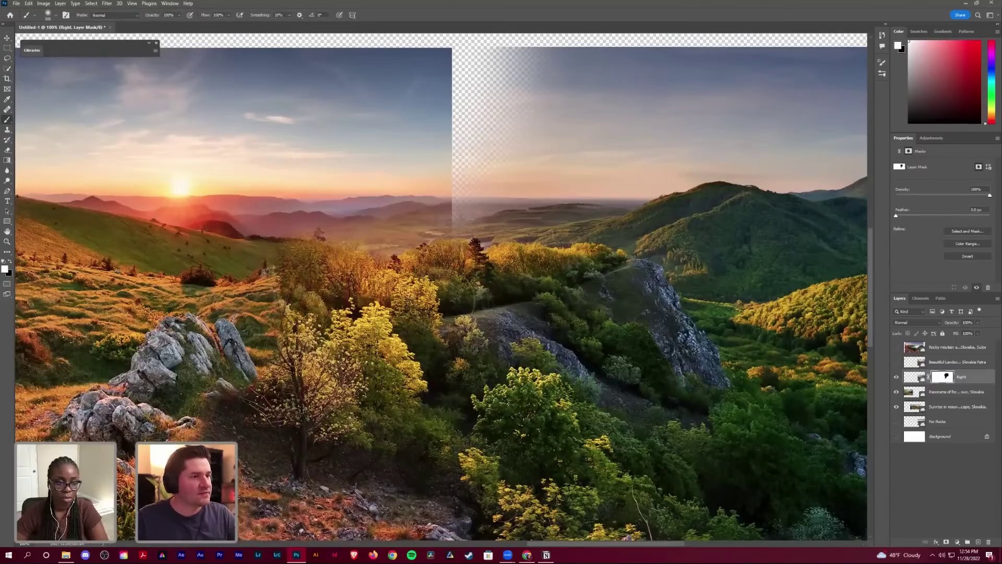
left_click(417, 230)
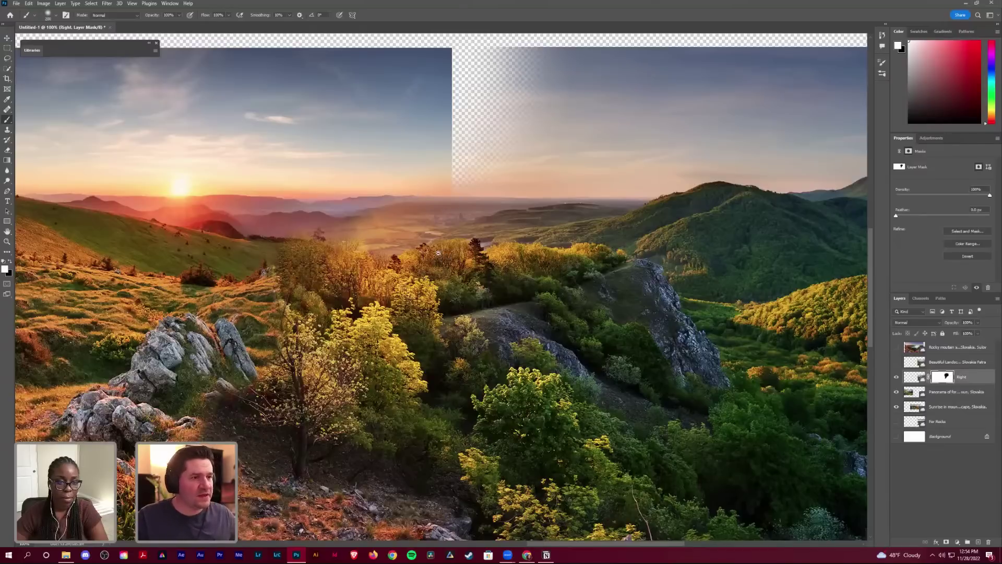
Step: Blend the foreground seam on the Right layer's mask, revealing grass with black and restoring the reddish slope near the bare tree with white
key("z")
left_click(448, 268)
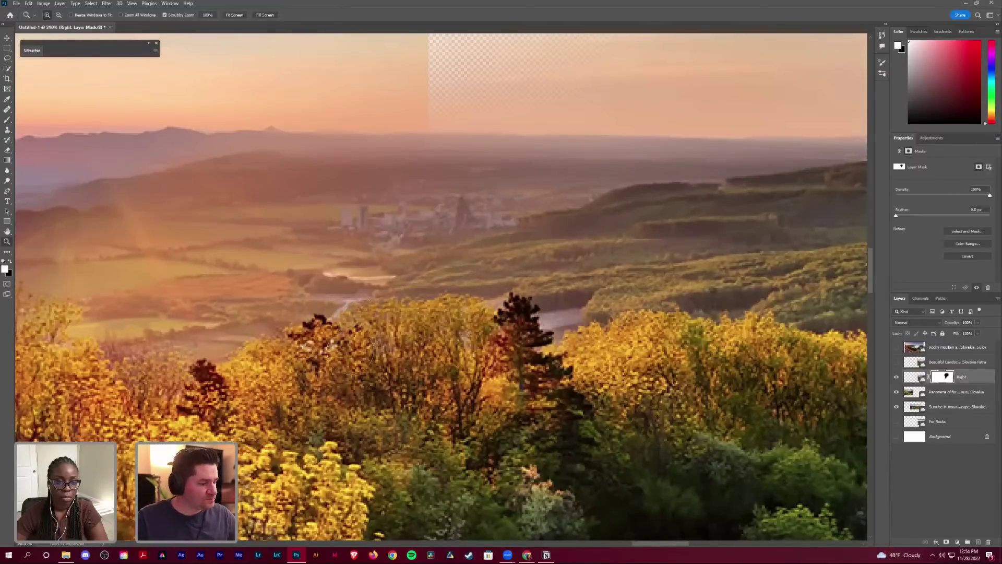
key("ctrl+0")
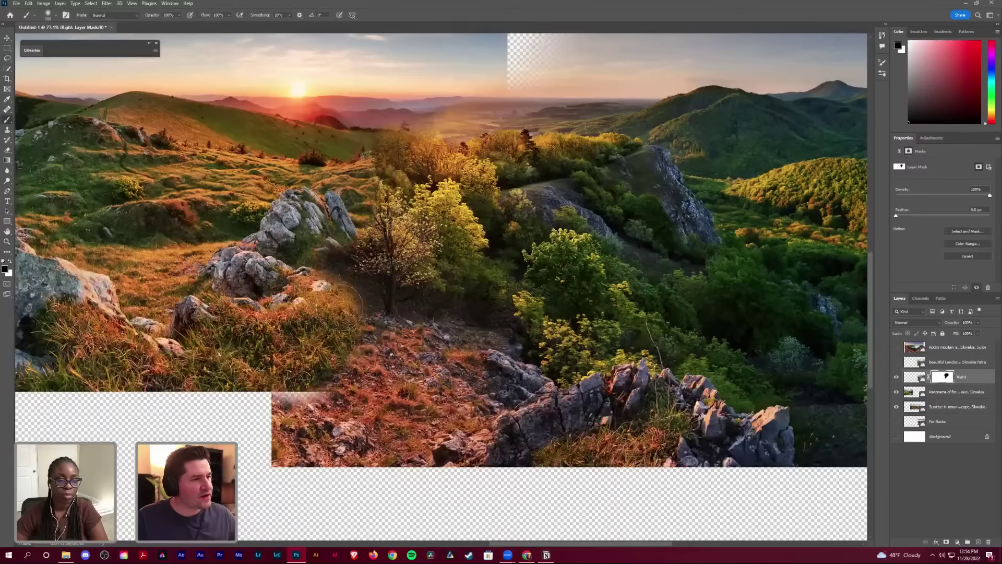
key("x")
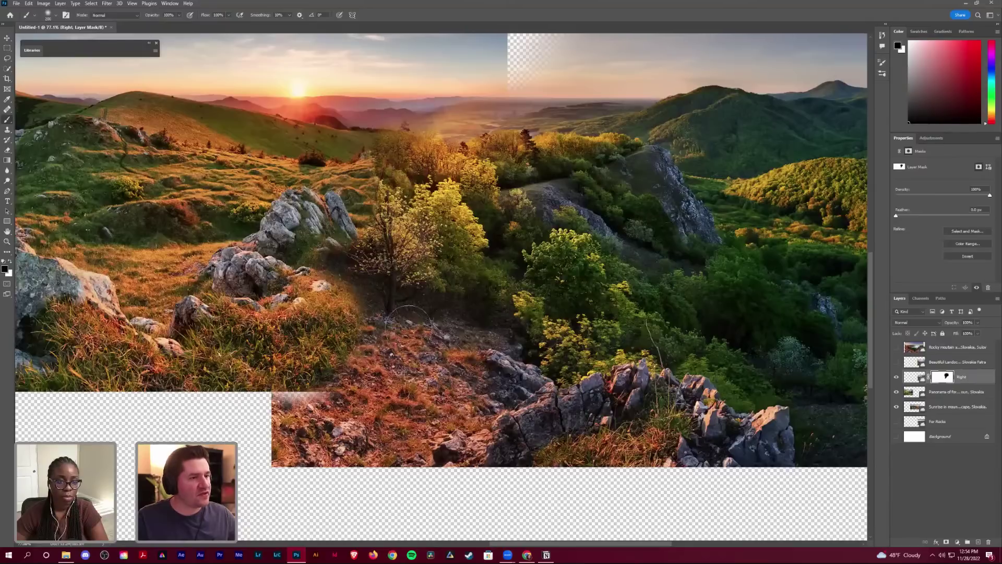
left_click_drag(318, 361, 355, 277)
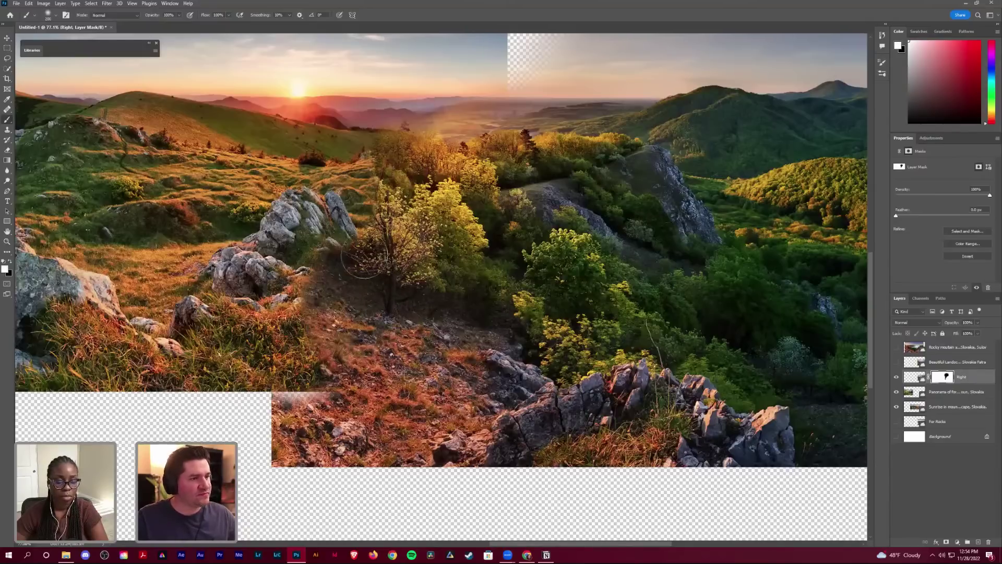
Step: Paint black on the Right layer's mask over the trees above the bare tree to reveal the meadow and its small rock outcrop
scroll(383, 279, "up", 3)
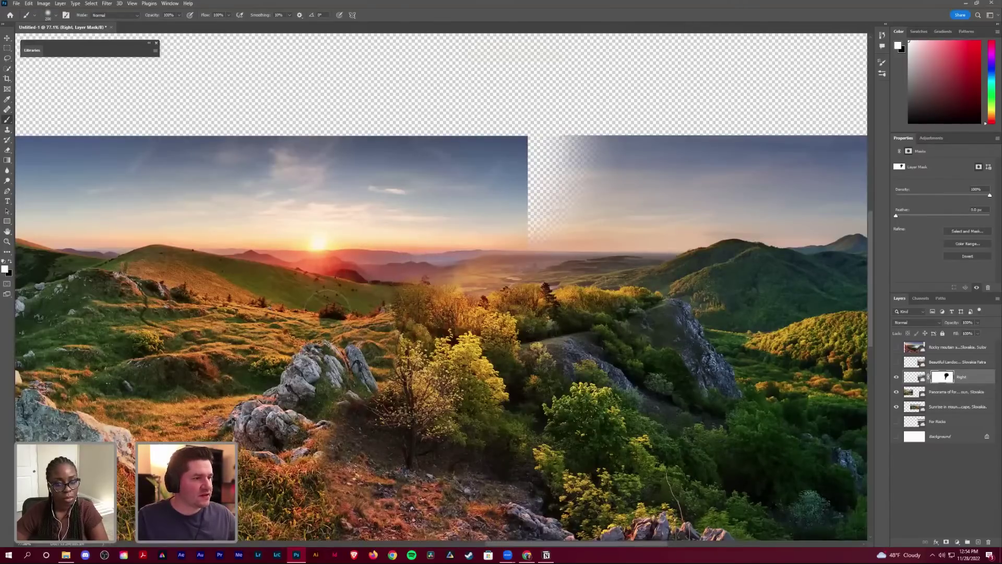
left_click_drag(457, 357, 429, 294)
key("x")
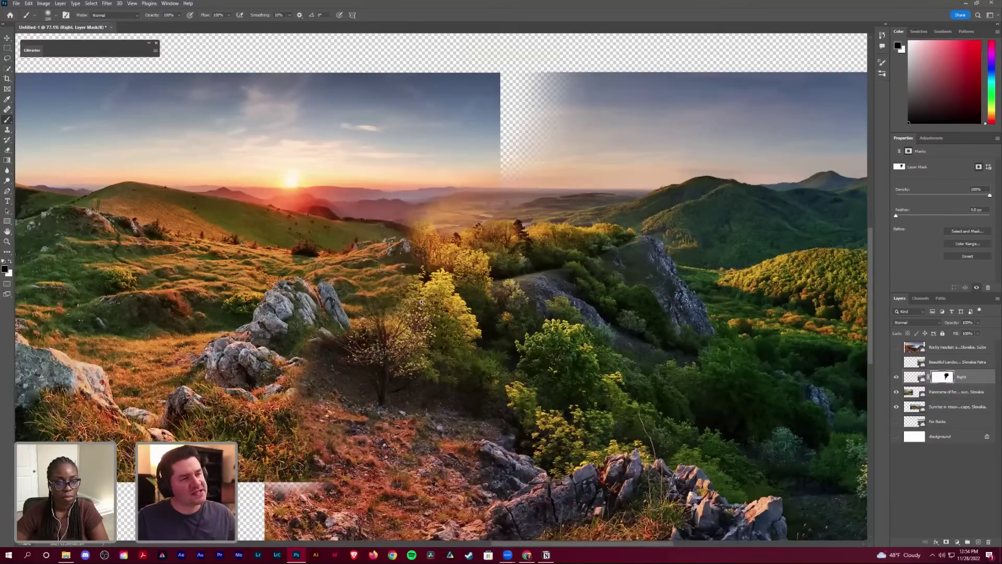
left_click_drag(410, 261, 277, 128)
Step: Prepare a smaller brush with white as the foreground colour for detailed mask work on the bare tree's crown
key("x")
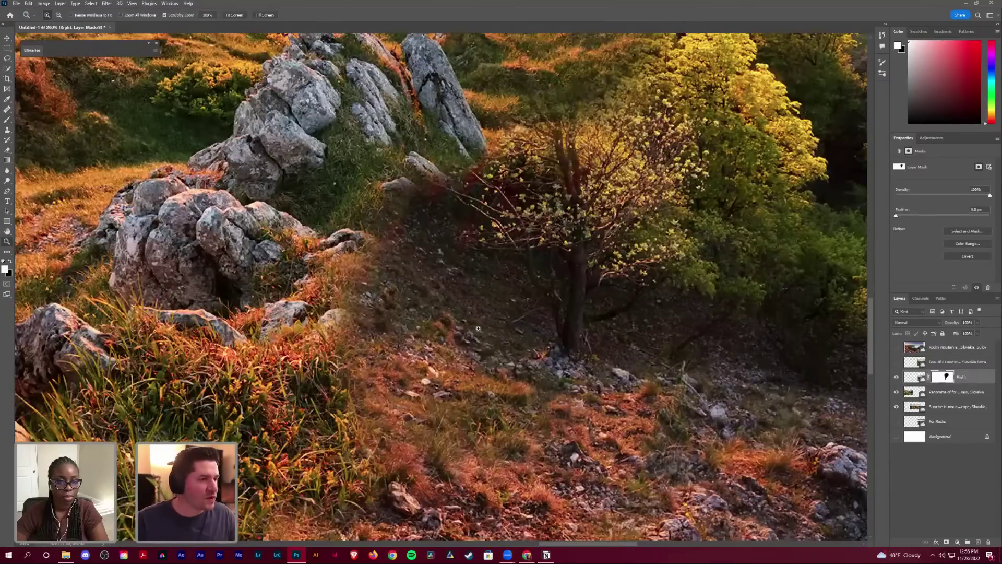
key("b")
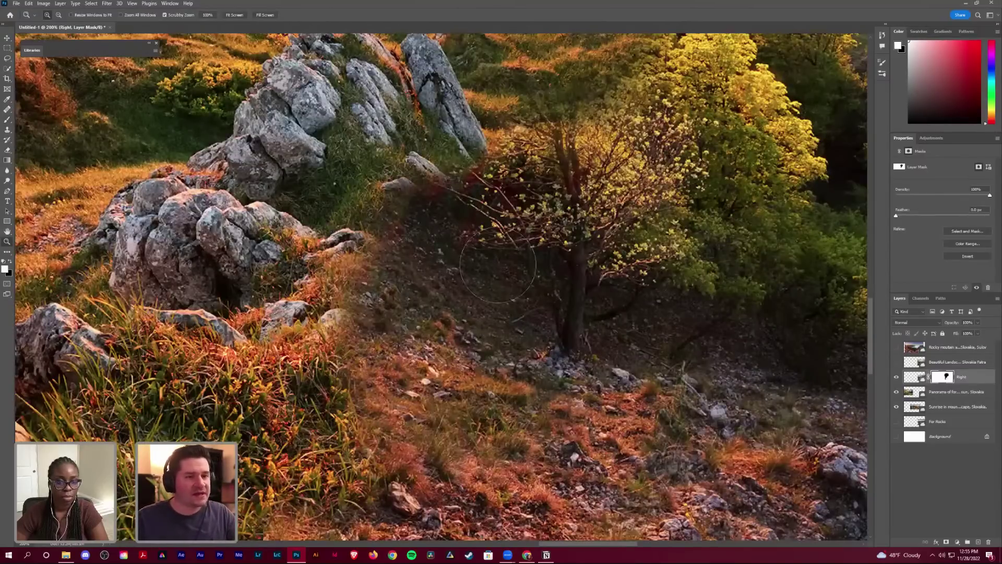
key("bracketleft")
key("bracketleft")
key("bracketleft")
key("bracketleft")
key("bracketleft")
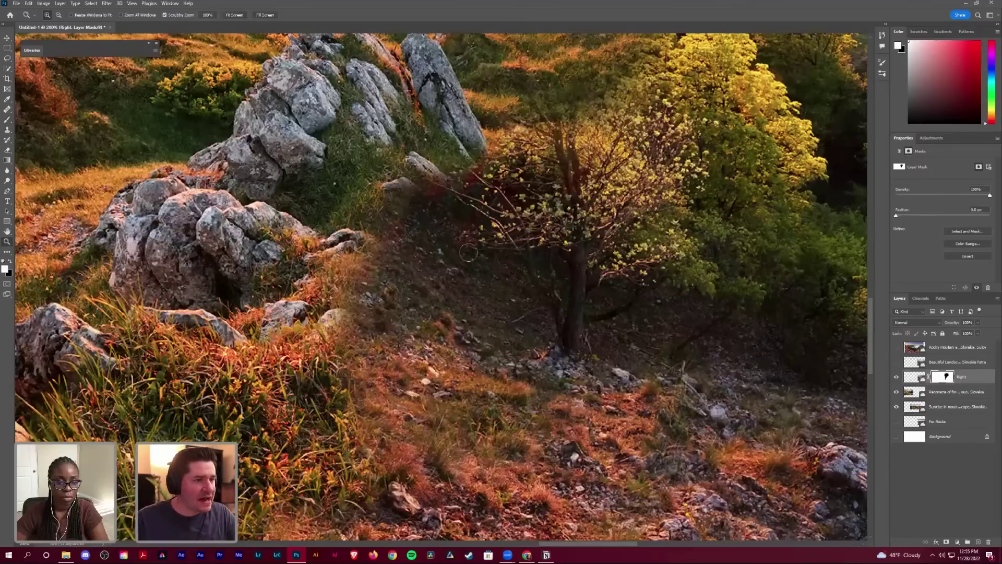
scroll(470, 292, "up", 3)
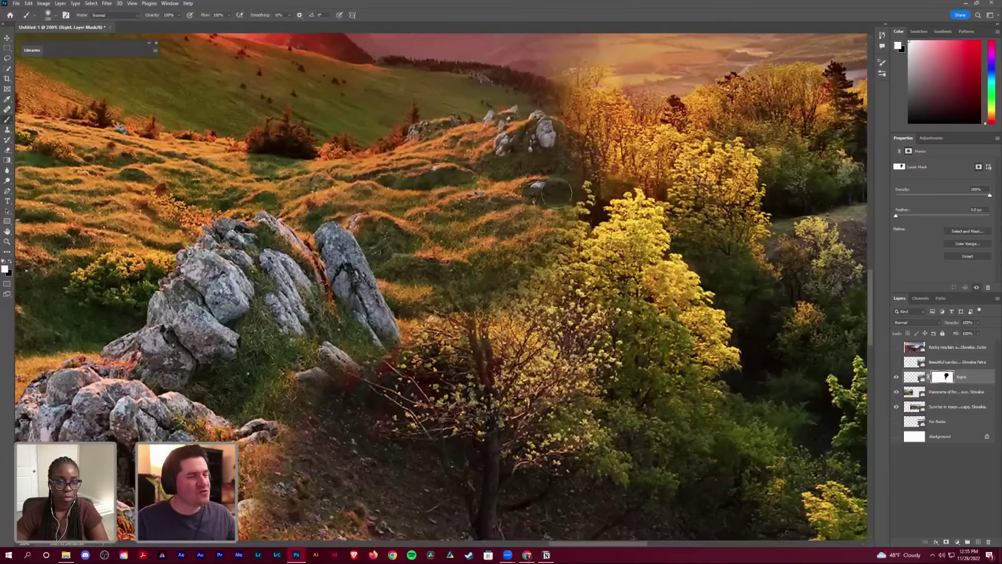
Step: Try painting the bare tree's crown back at full brush opacity on the Right layer's mask, and undo the stroke
left_click_drag(485, 235, 418, 313)
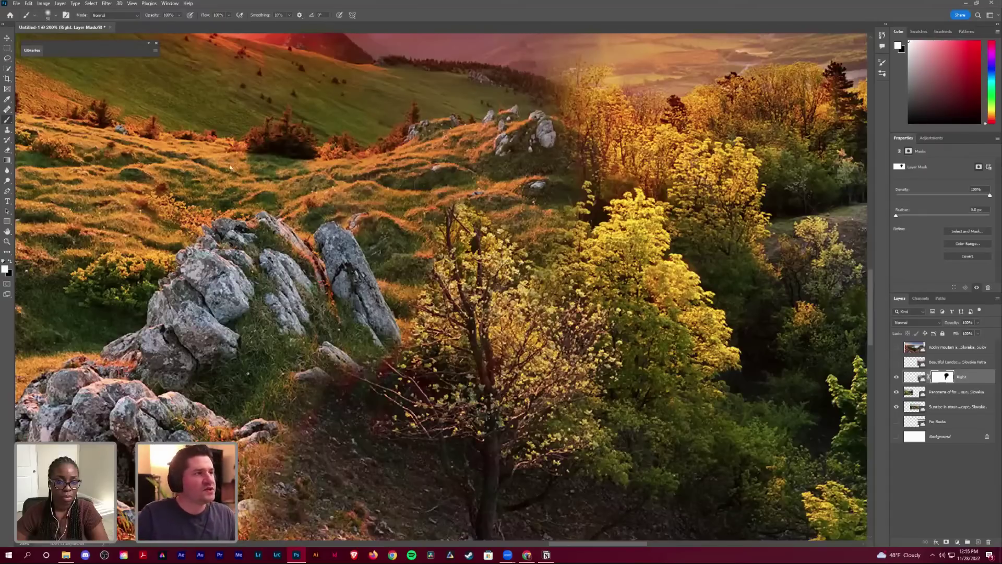
key("ctrl+z")
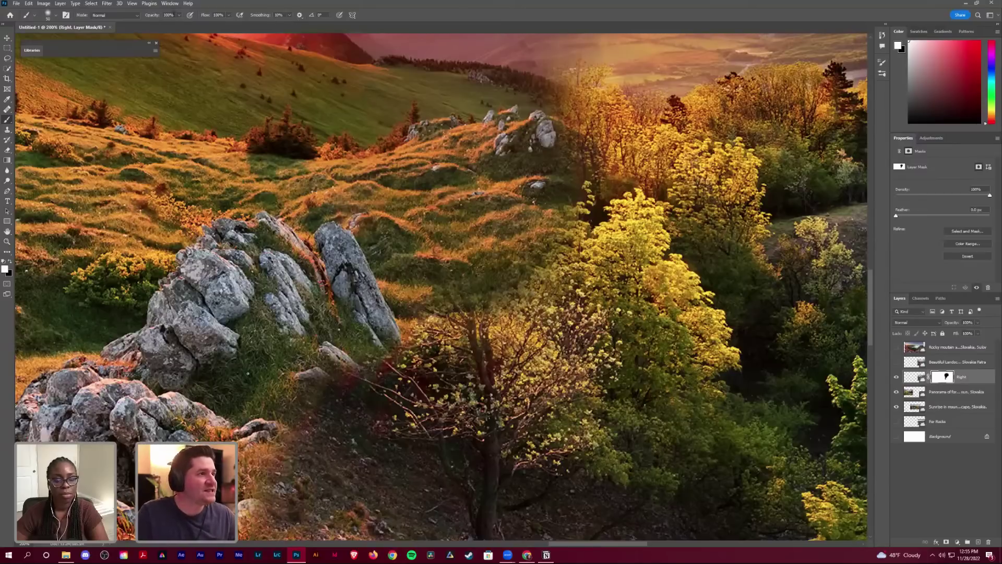
Step: Set the brush opacity to 30% and gradually paint the bare tree's upper branches back in white on the Right layer's mask
key("3")
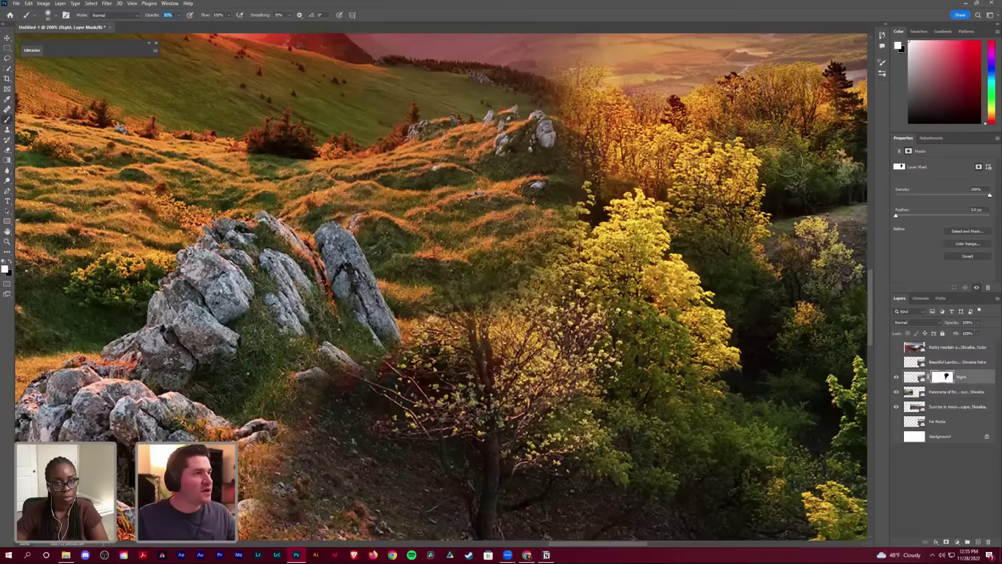
key("Tab")
key("Return")
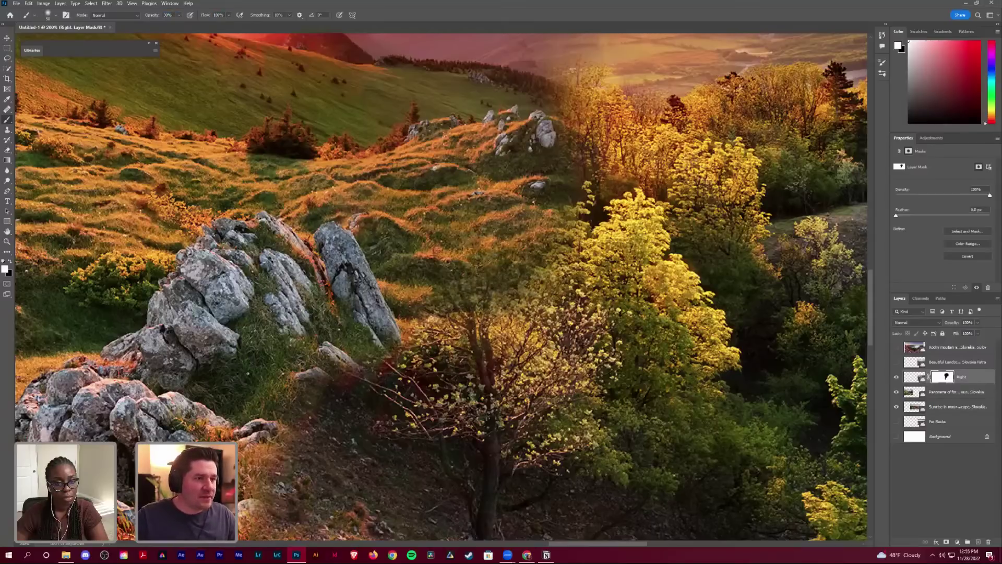
mouse_move(422, 289)
left_mouse_down()
mouse_move(433, 288)
mouse_move(405, 271)
left_mouse_up()
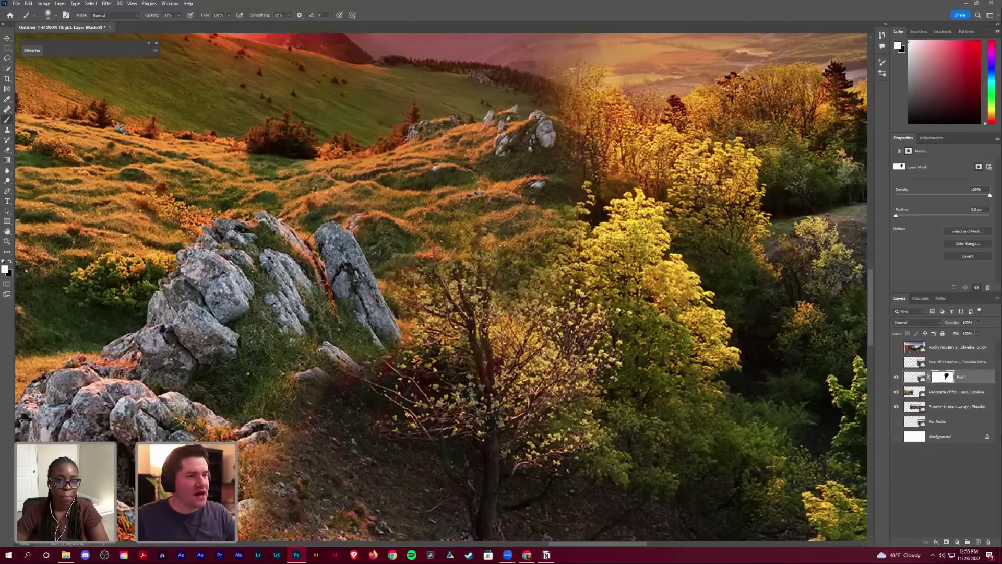
mouse_move(504, 237)
left_mouse_down()
mouse_move(509, 305)
mouse_move(538, 256)
mouse_move(527, 295)
left_mouse_up()
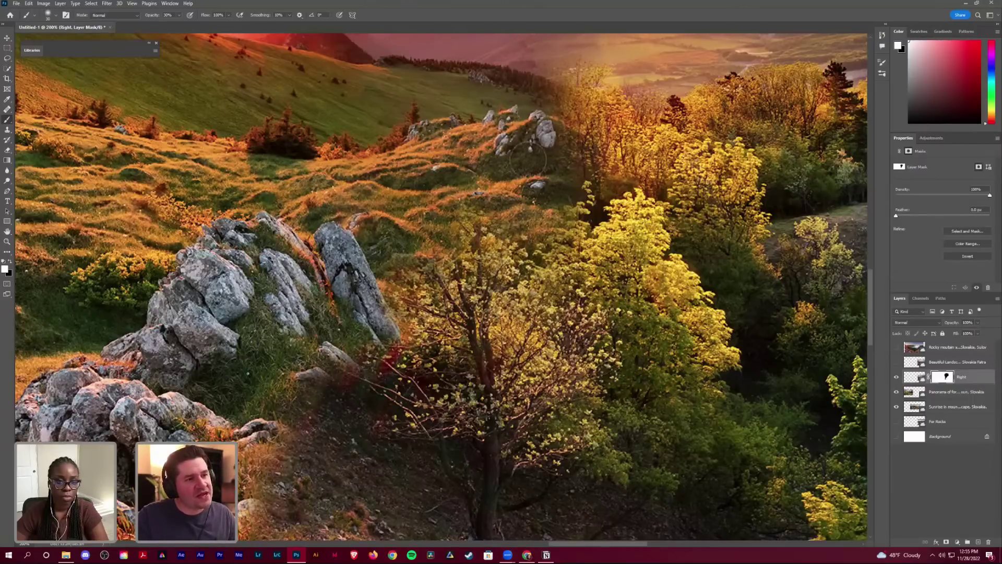
Step: Set the brush size to 8 px and paint the bare tree's thin outer branches beside the upright rock back in white on the Right layer's mask
scroll(430, 303, "up", 2)
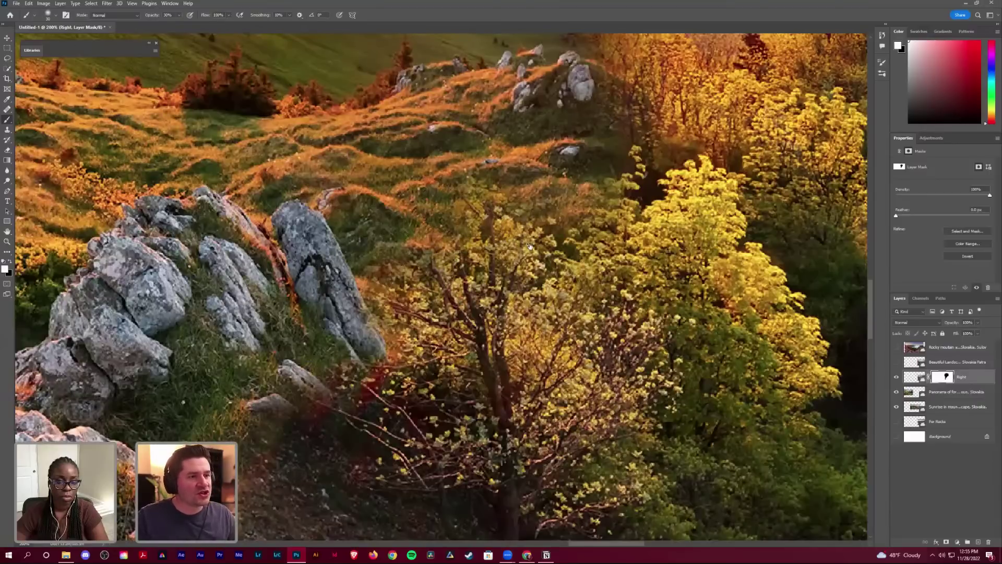
scroll(540, 211, "up", 2)
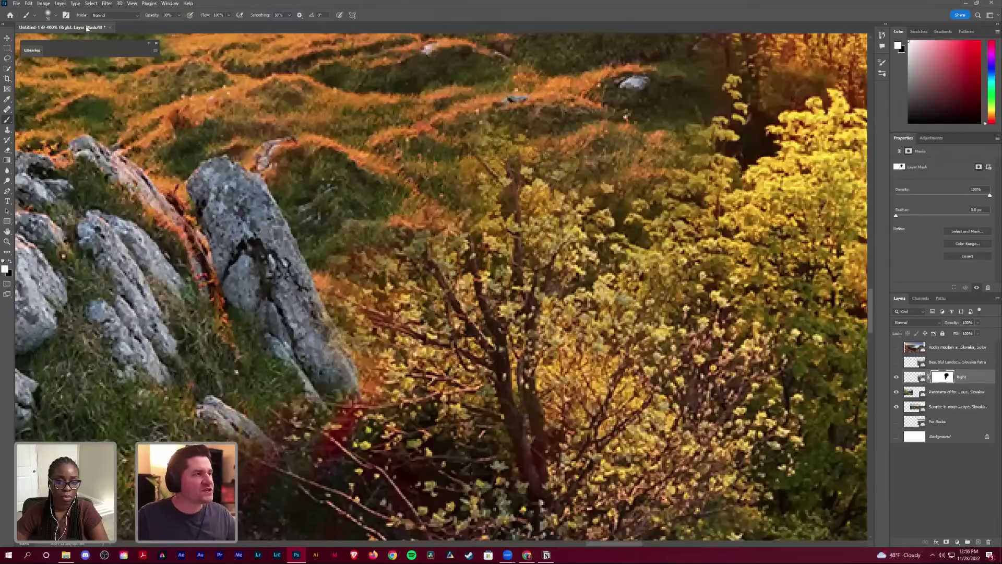
right_click(501, 226)
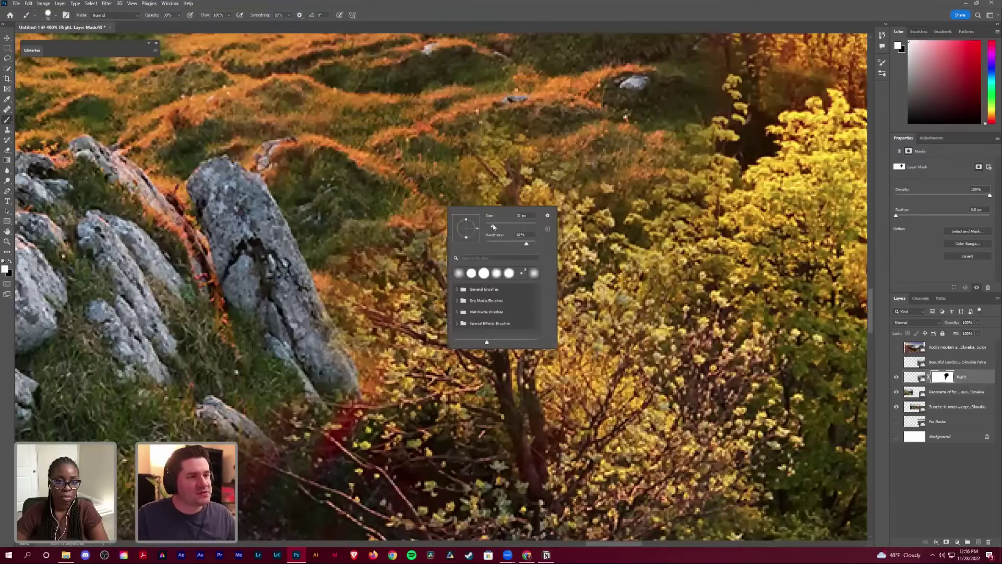
left_click(526, 215)
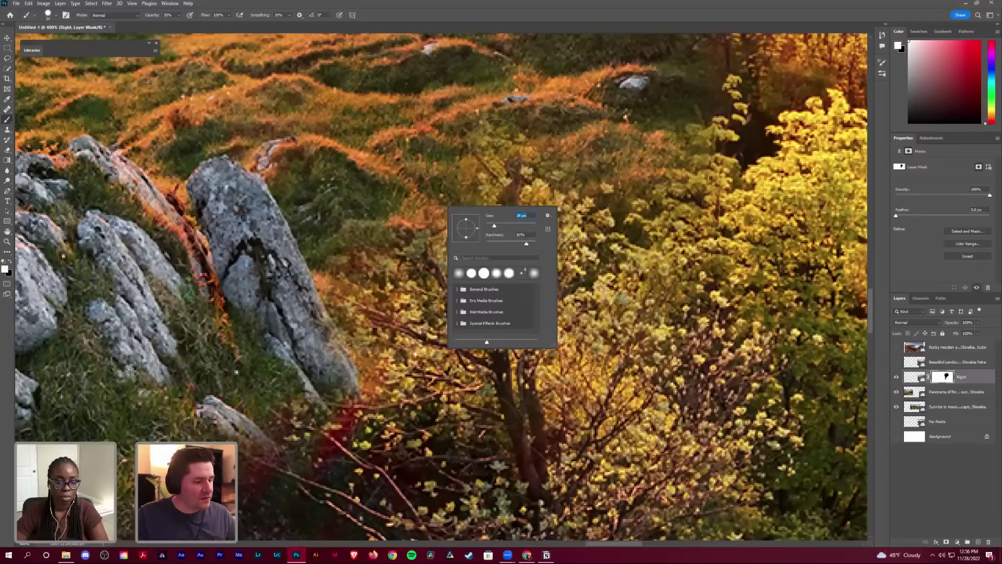
type("8")
key("Return")
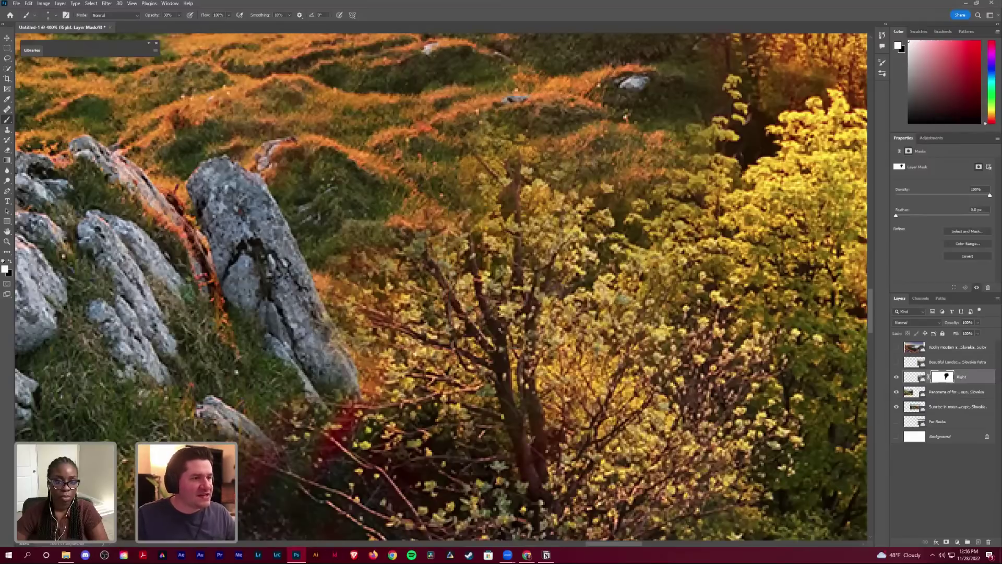
mouse_move(412, 245)
left_mouse_down()
mouse_move(376, 193)
mouse_move(386, 219)
mouse_move(344, 182)
mouse_move(321, 143)
mouse_move(366, 173)
mouse_move(379, 232)
mouse_move(350, 219)
mouse_move(342, 258)
mouse_move(336, 208)
mouse_move(384, 165)
mouse_move(428, 188)
mouse_move(467, 130)
mouse_move(519, 184)
mouse_move(524, 100)
mouse_move(438, 193)
left_mouse_up()
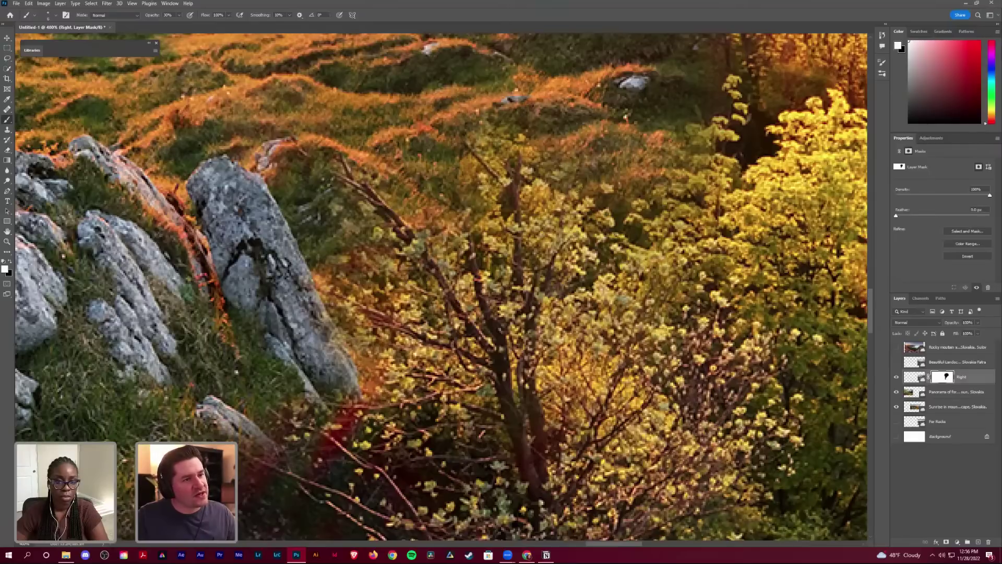
left_click_drag(578, 189, 556, 241)
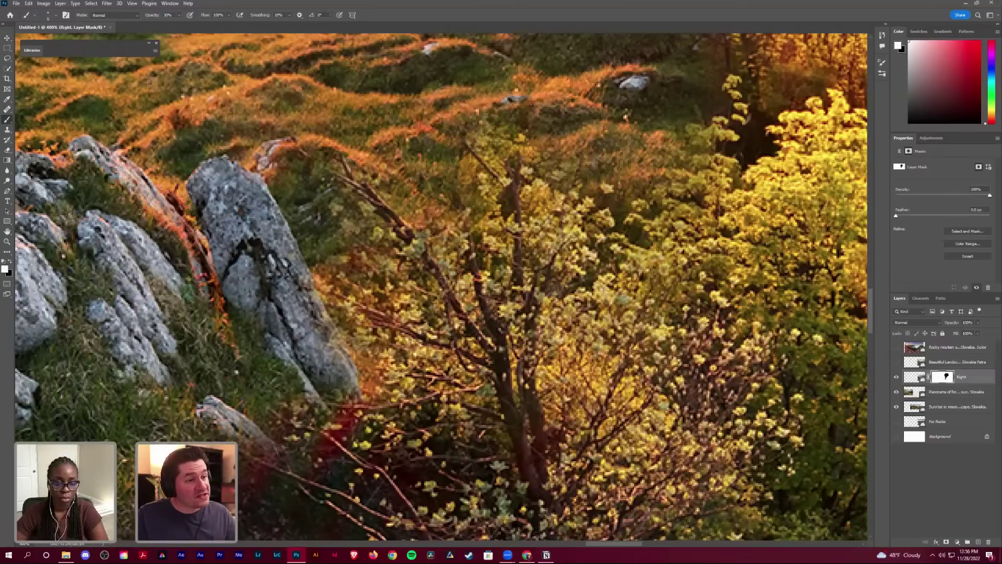
Step: Paint the bare tree's topmost thin branches back in white over the meadow on the Right layer's mask
scroll(444, 287, "up", 2)
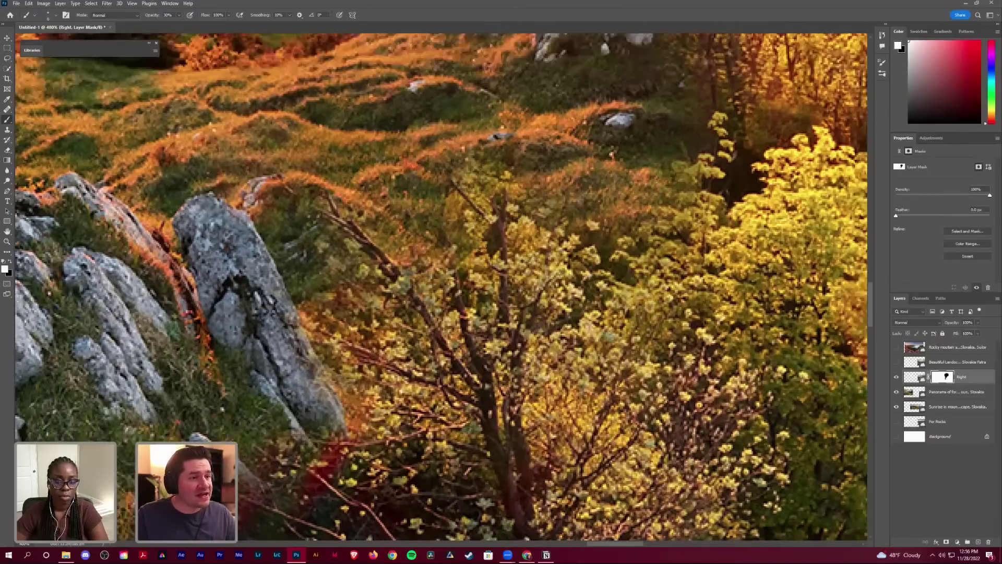
scroll(444, 287, "up", 5)
left_click_drag(422, 266, 411, 197)
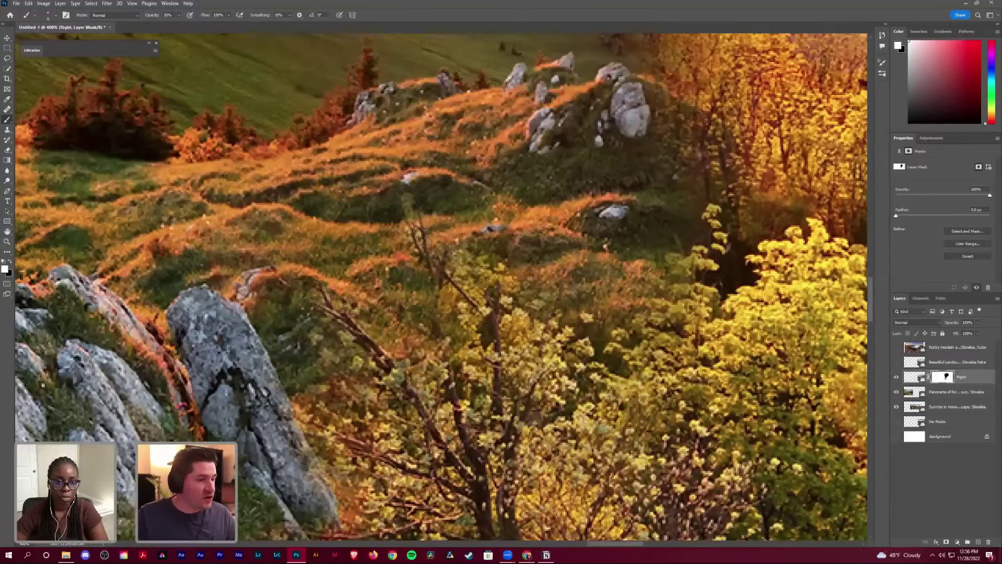
key("x")
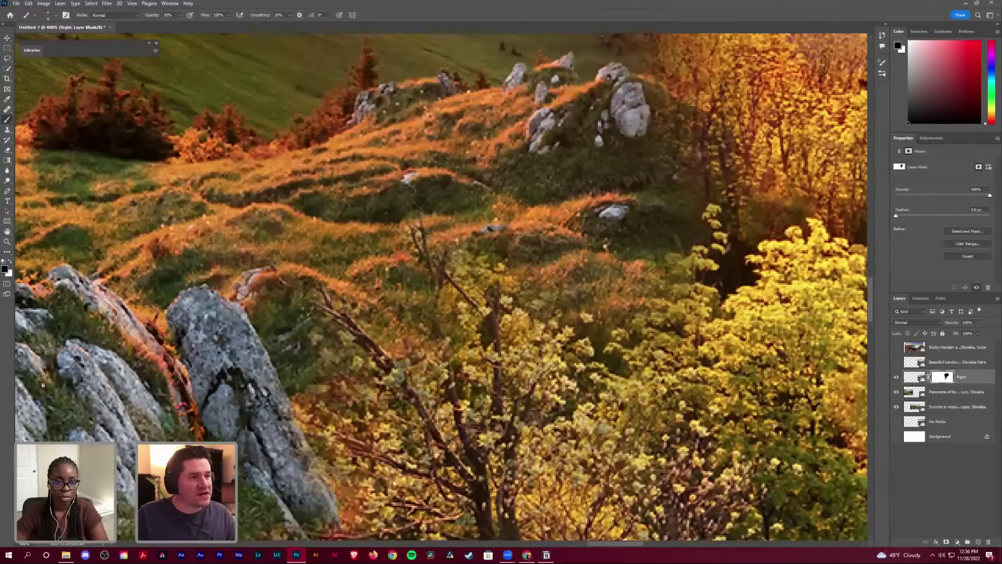
key("x")
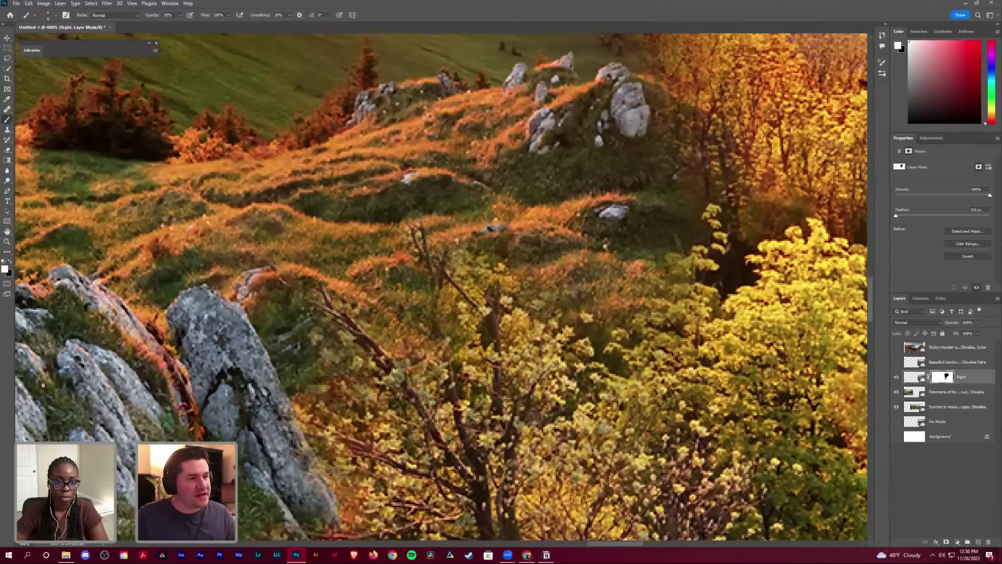
mouse_move(418, 266)
left_mouse_down()
mouse_move(412, 313)
mouse_move(326, 266)
left_mouse_up()
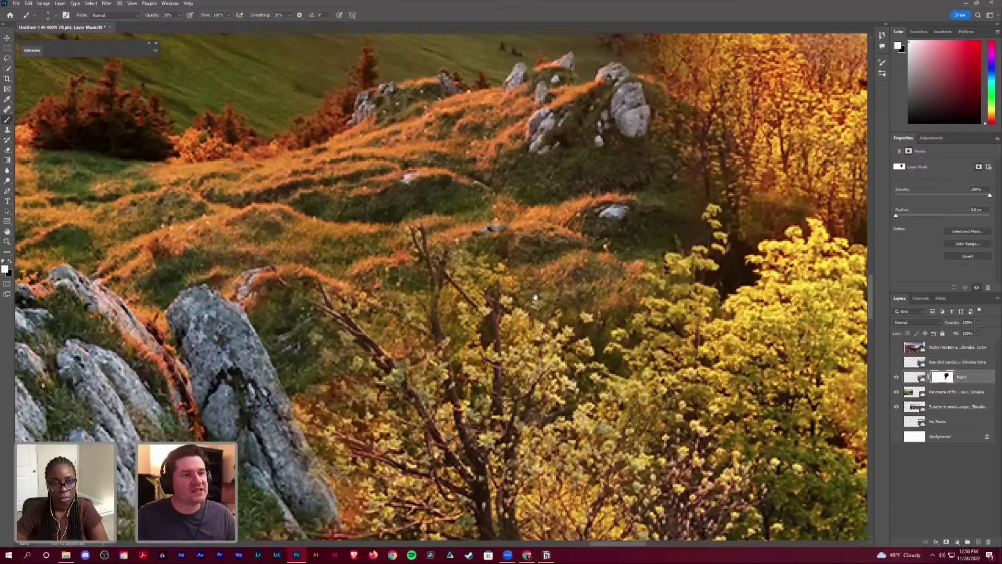
left_click_drag(459, 282, 424, 311)
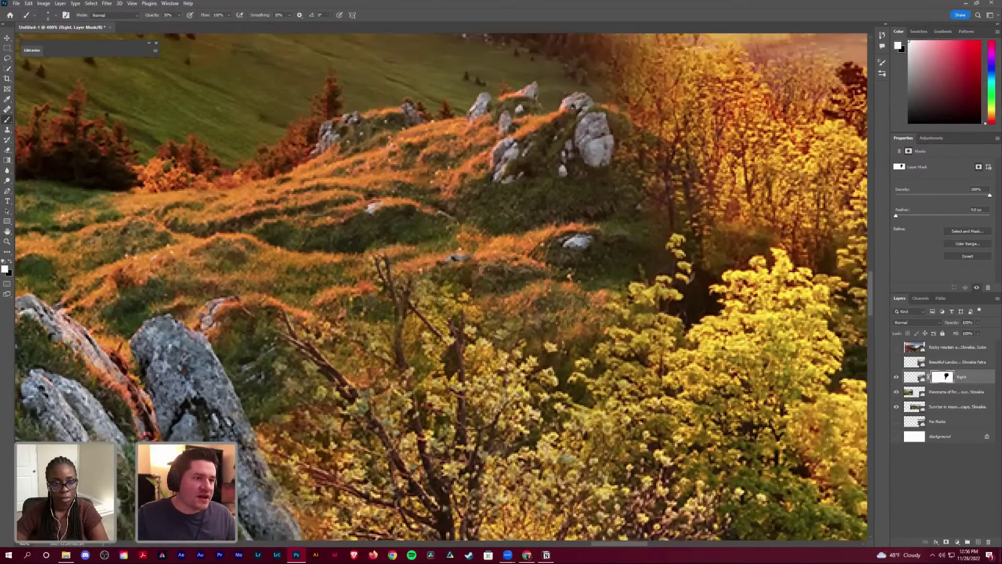
Step: Examine the blend between the two landscapes along the hazy horizon, the yellow trees and the bare tree, both close up and at 100% zoom
mouse_move(612, 97)
left_mouse_down()
mouse_move(489, 260)
mouse_move(478, 166)
left_mouse_up()
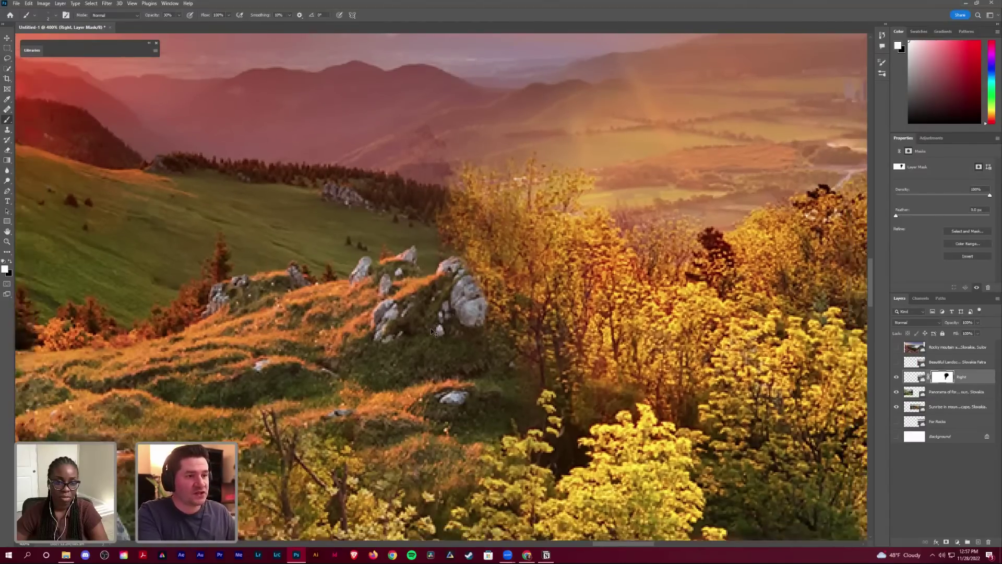
key("ctrl+1")
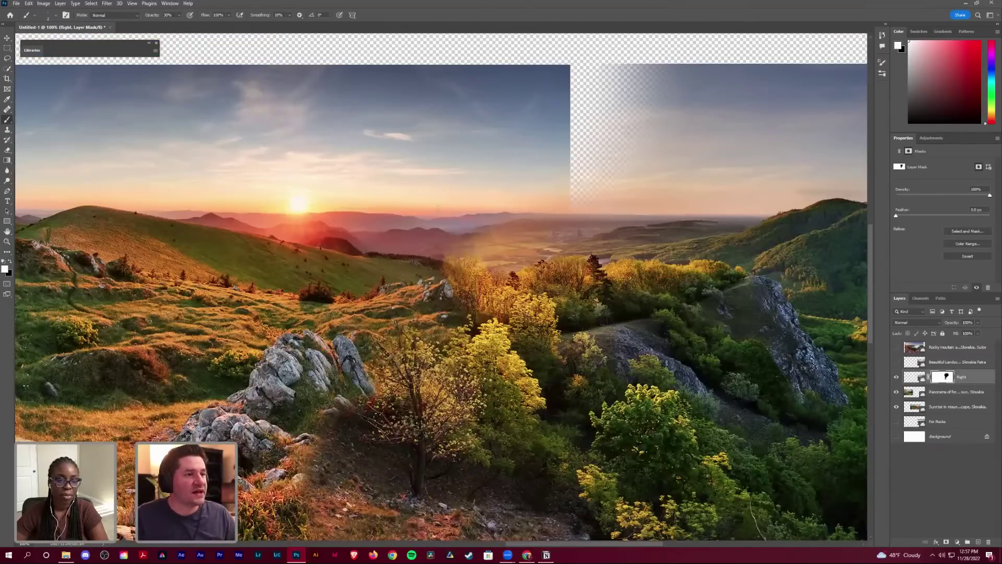
left_click_drag(416, 205, 447, 54)
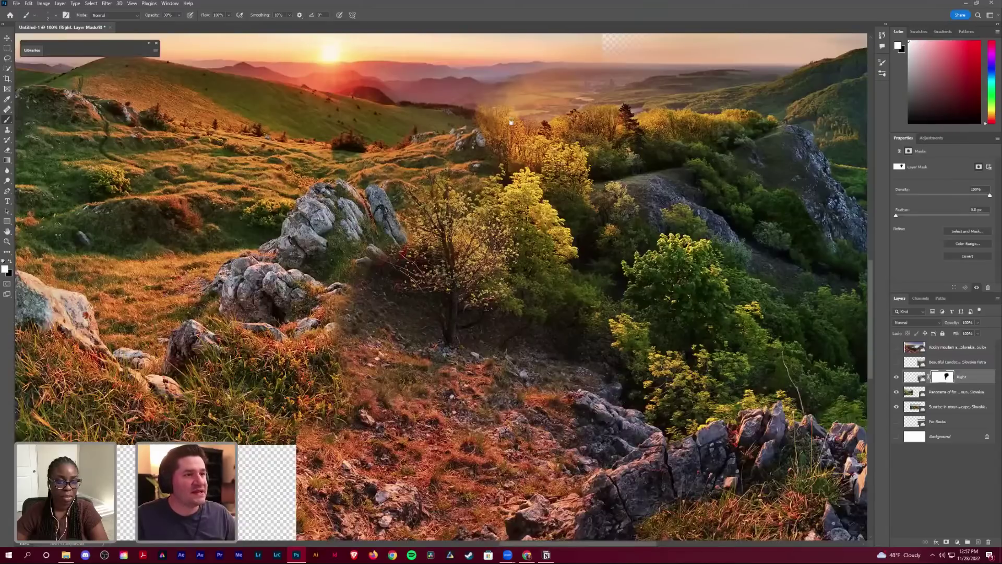
scroll(511, 122, "up", 1)
left_click_drag(444, 208, 451, 308)
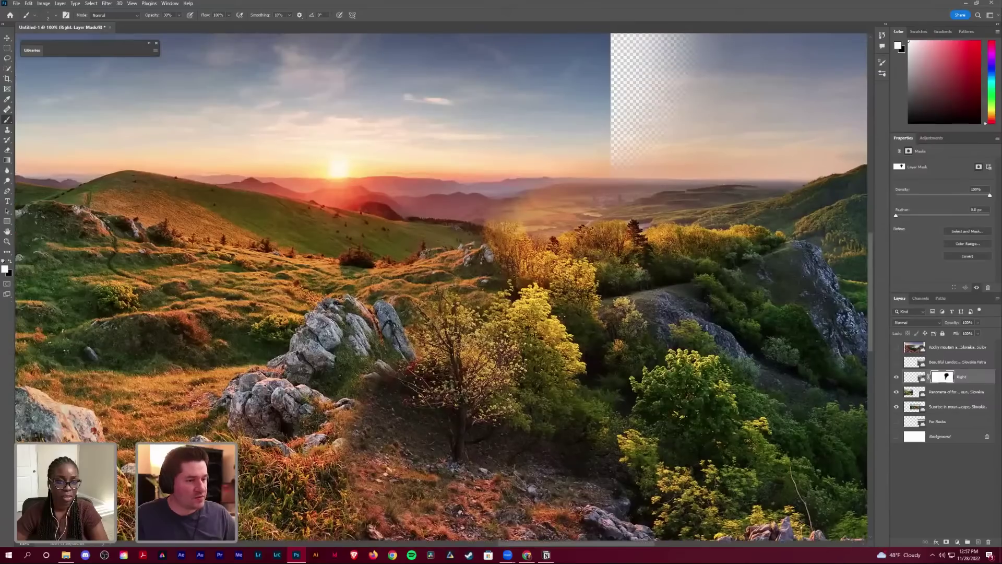
key("z")
left_click_drag(568, 230, 459, 323)
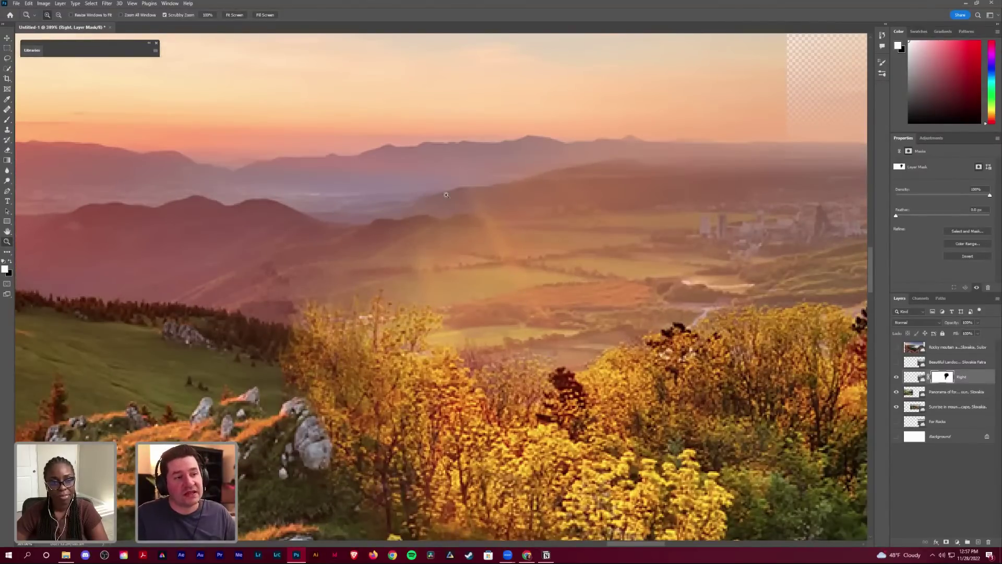
left_click_drag(213, 207, 412, 99)
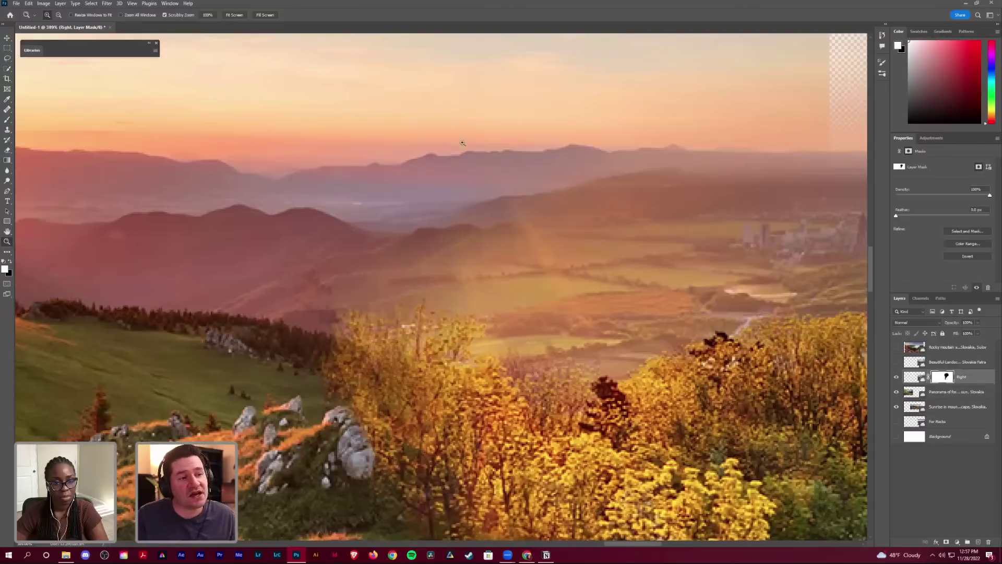
scroll(546, 99, "down", 2)
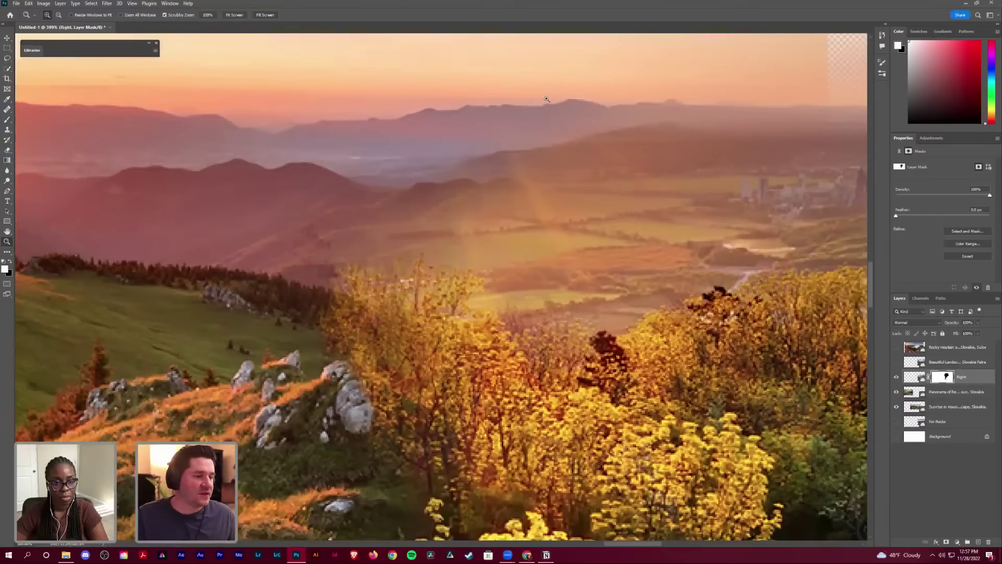
scroll(546, 99, "down", 8)
scroll(547, 99, "up", 1)
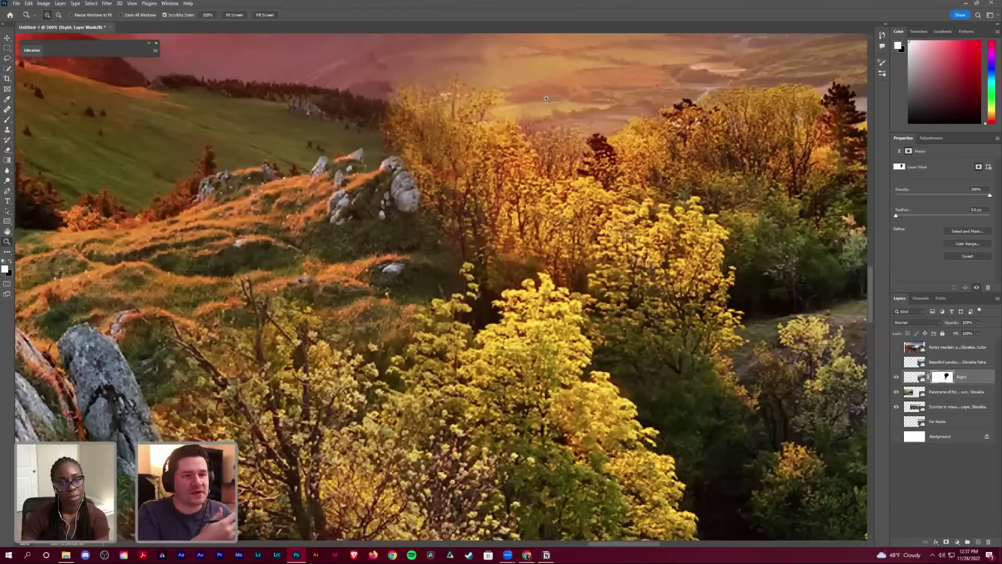
key("ctrl+1")
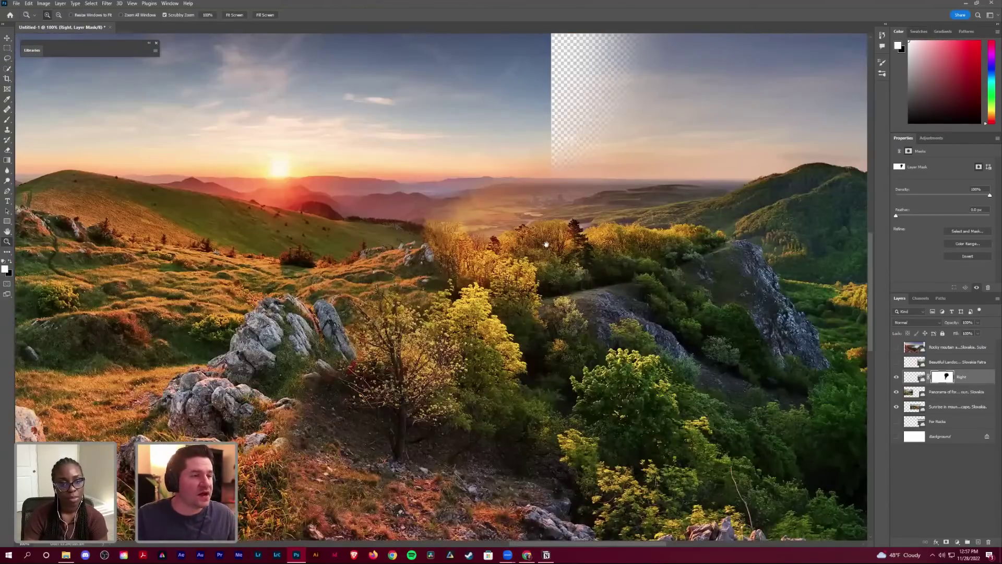
scroll(550, 360, "down", 1)
scroll(537, 251, "up", 4)
Step: Enlarge the brush, set its opacity to 100%, and paint white on the Right layer's mask to fill the sky gap just above the horizon
key("b")
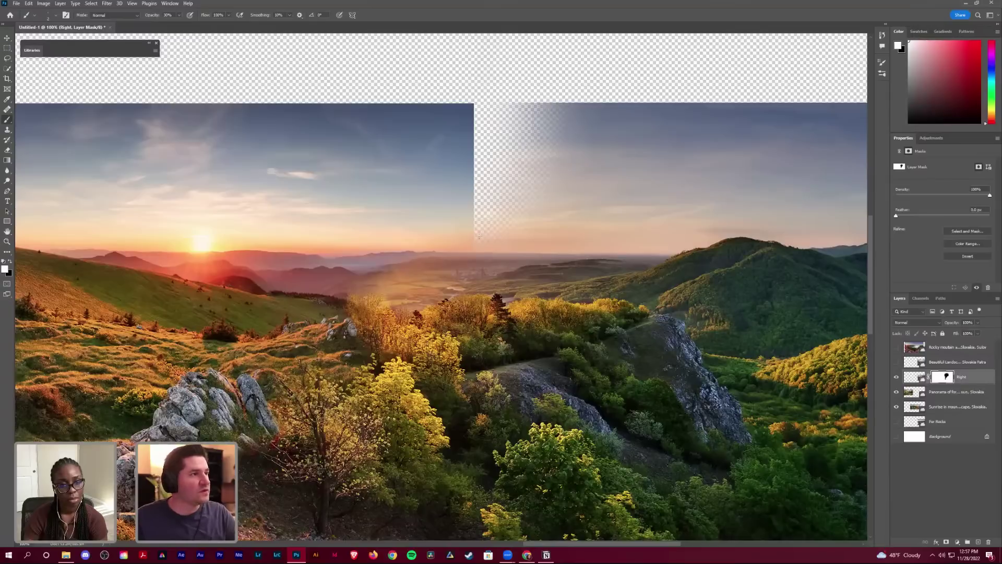
key("bracketright")
key("bracketright")
key("bracketright")
key("bracketright")
key("bracketright")
key("bracketright")
key("bracketright")
key("bracketright")
key("bracketright")
key("bracketright")
key("bracketright")
key("bracketright")
key("bracketright")
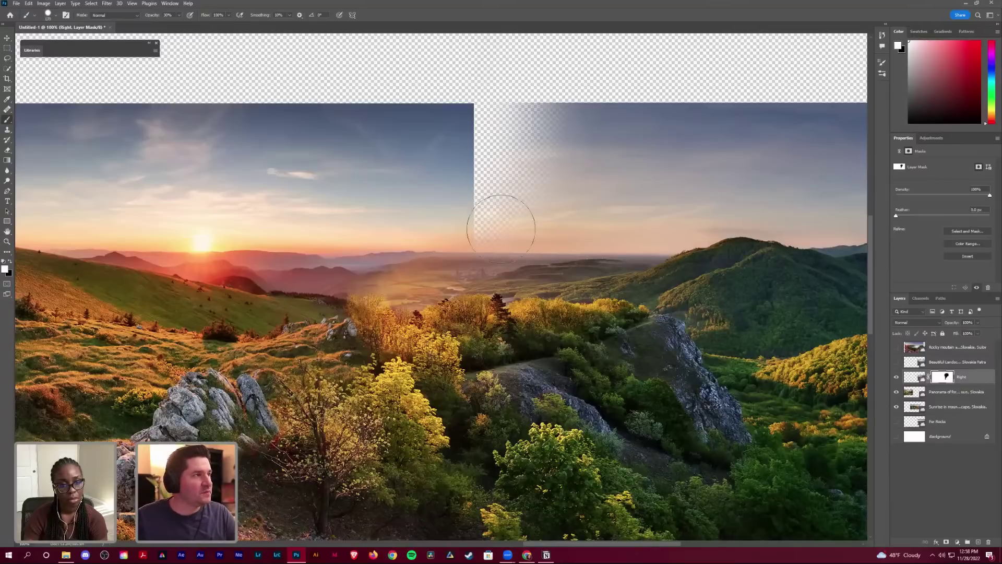
key("bracketright")
key("bracketright")
key("bracketright")
key("bracketright")
key("bracketright")
key("bracketright")
key("bracketright")
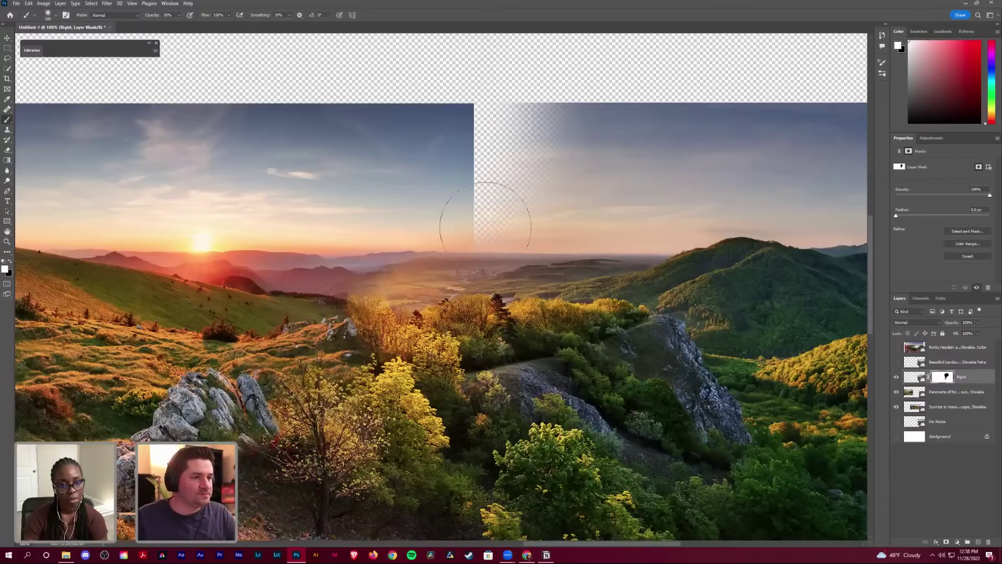
key("0")
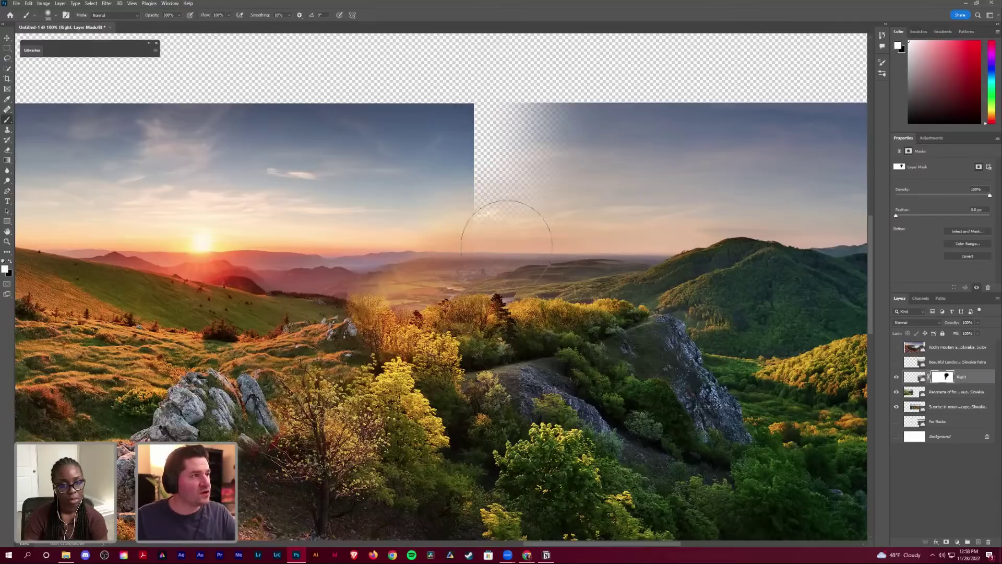
mouse_move(502, 254)
left_mouse_down()
mouse_move(503, 225)
mouse_move(538, 226)
mouse_move(539, 204)
mouse_move(542, 215)
mouse_move(509, 205)
mouse_move(534, 204)
left_mouse_up()
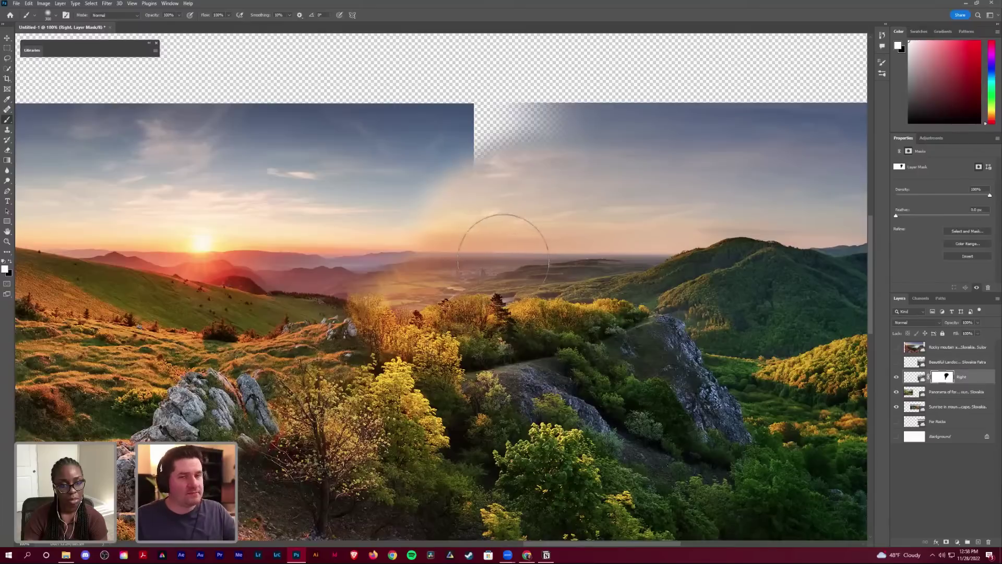
key("5")
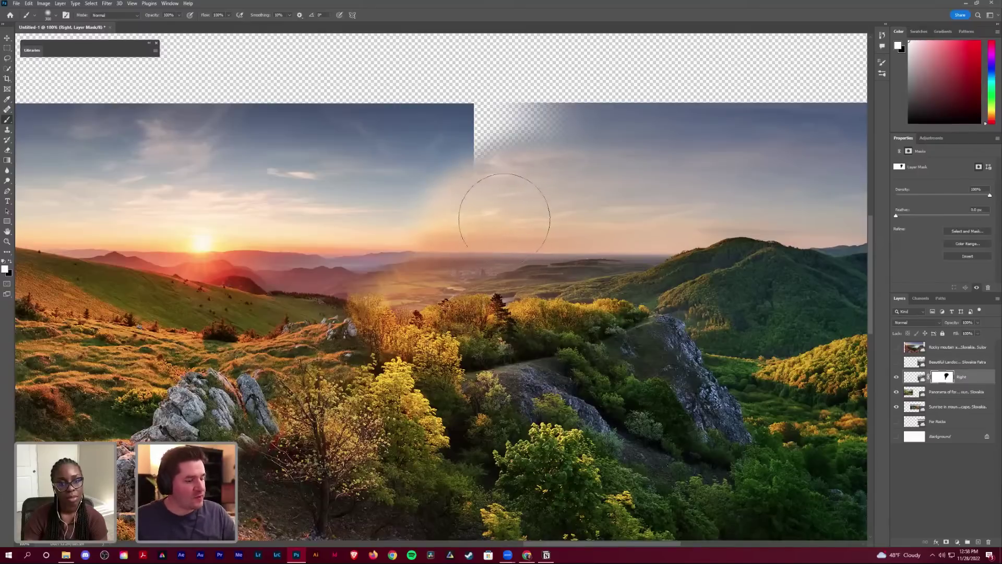
key("8")
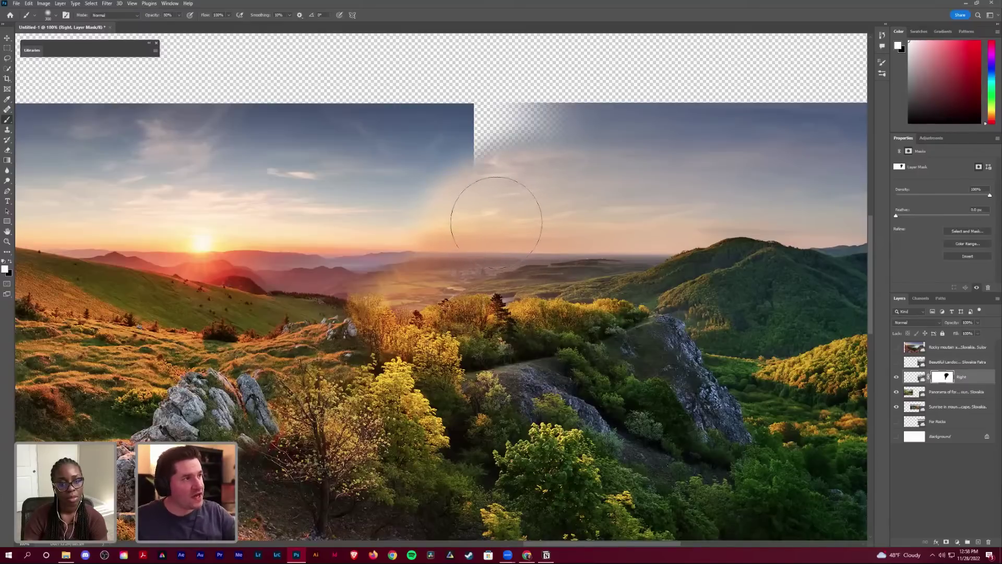
key("0")
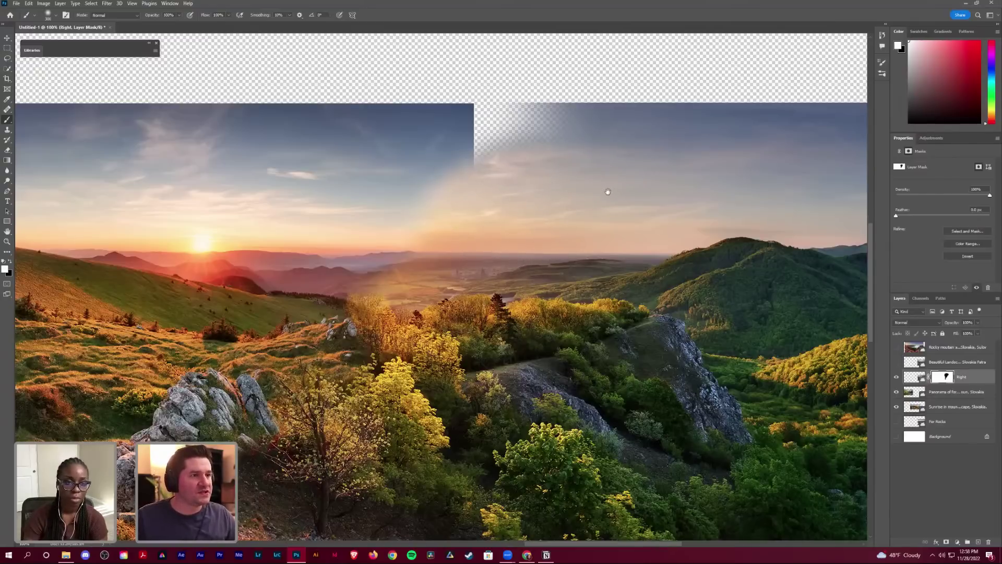
Step: Examine the masked blend from the sky down to the foreground rocks, and the whole composite fitted to the view
left_click_drag(571, 247, 561, 213)
left_click_drag(296, 288, 350, 224)
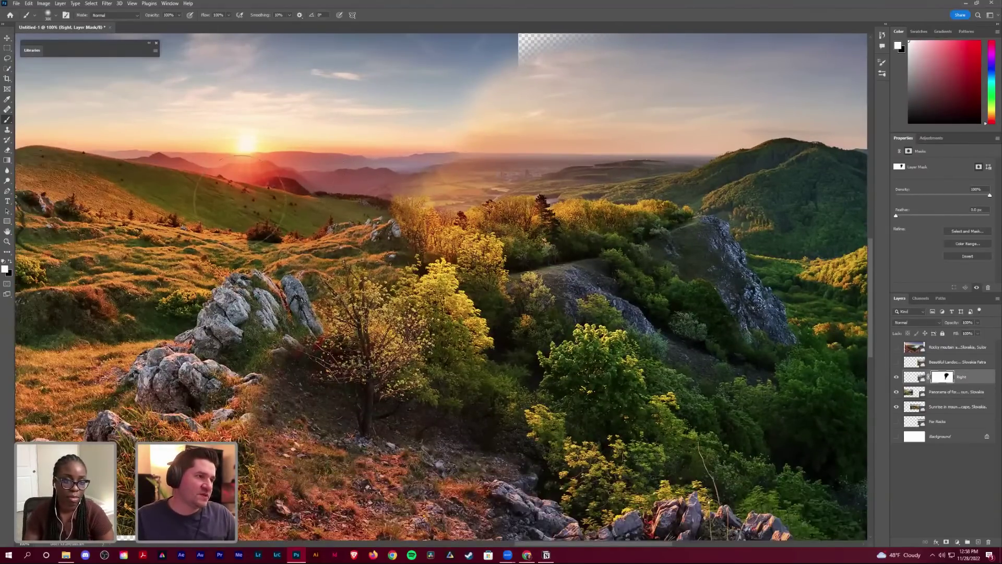
left_click_drag(492, 186, 389, 237)
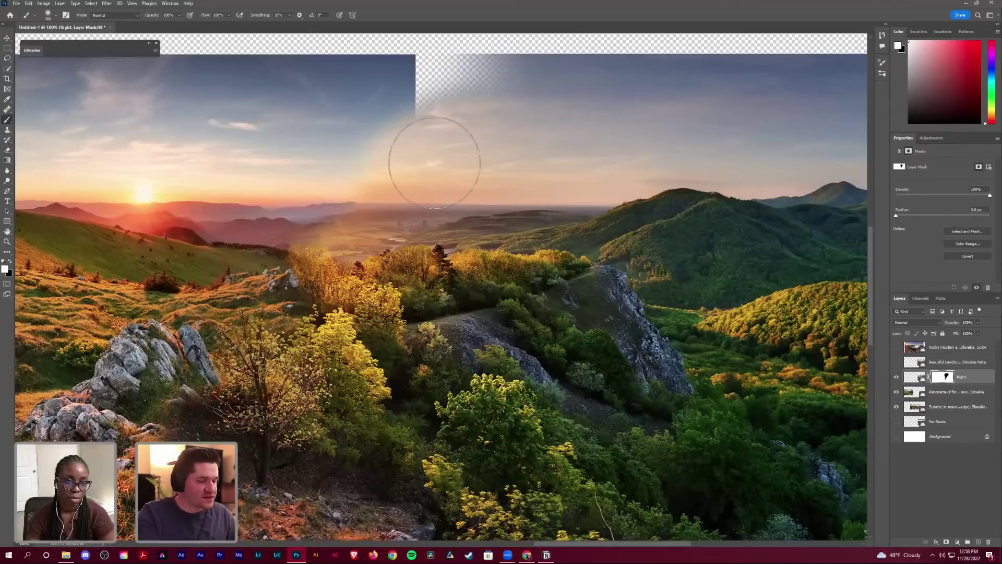
left_click_drag(461, 420, 424, 169)
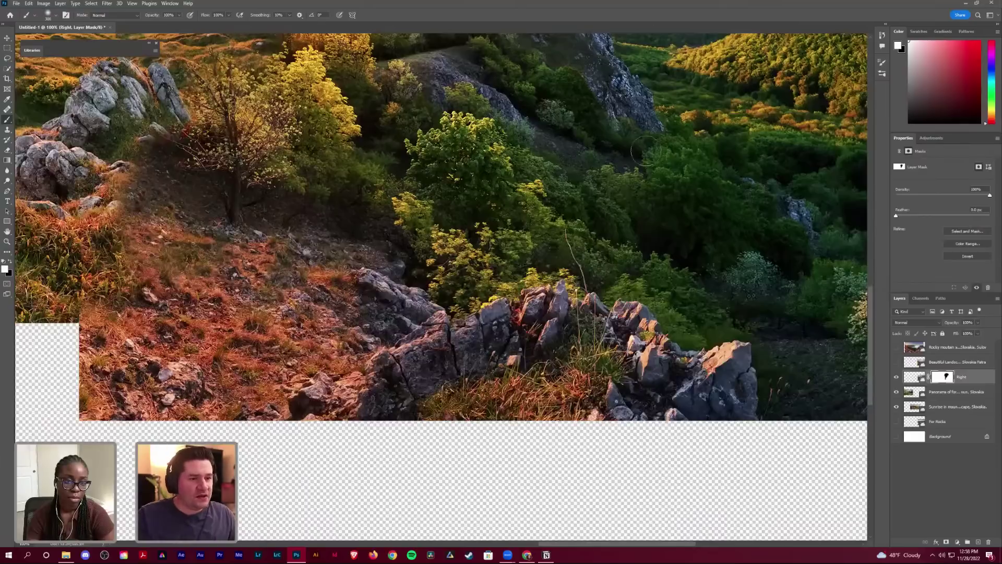
key("ctrl+0")
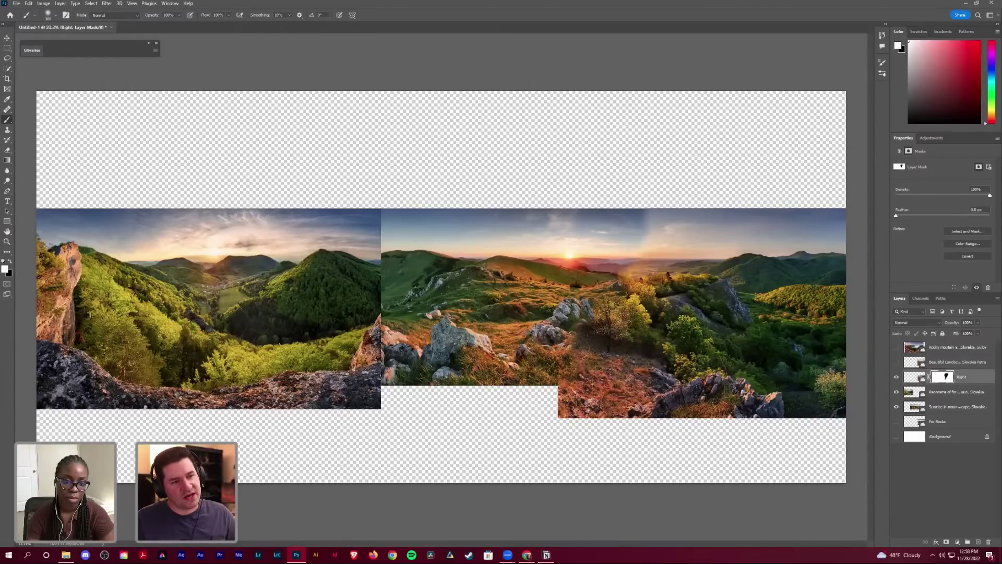
key("z")
left_click_drag(595, 339, 585, 340)
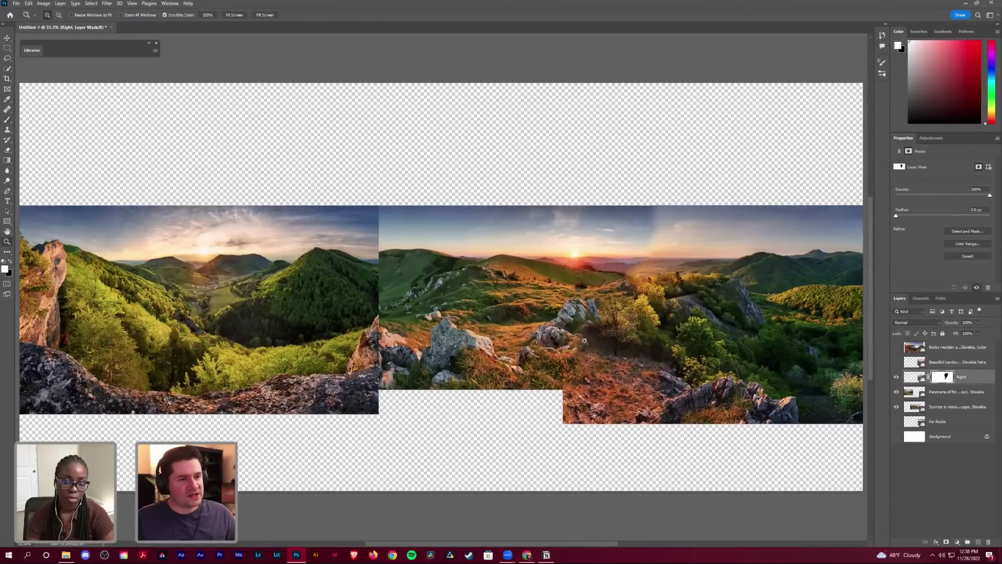
Step: Compare the composite with the Right layer hidden and shown, examining the blend around the rocks and the bare tree
left_click(576, 333)
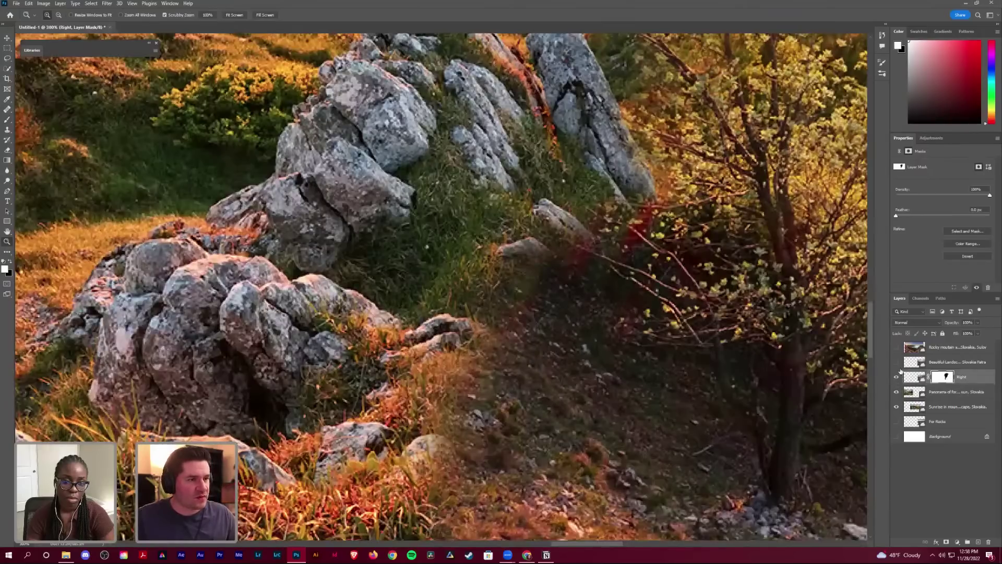
key("ctrl+1")
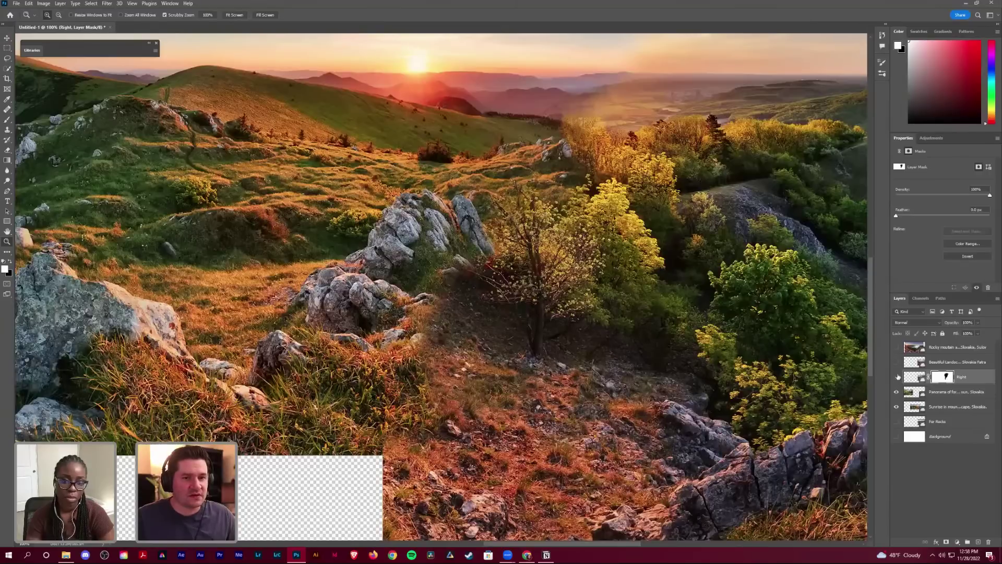
left_click(898, 377)
left_click(898, 377)
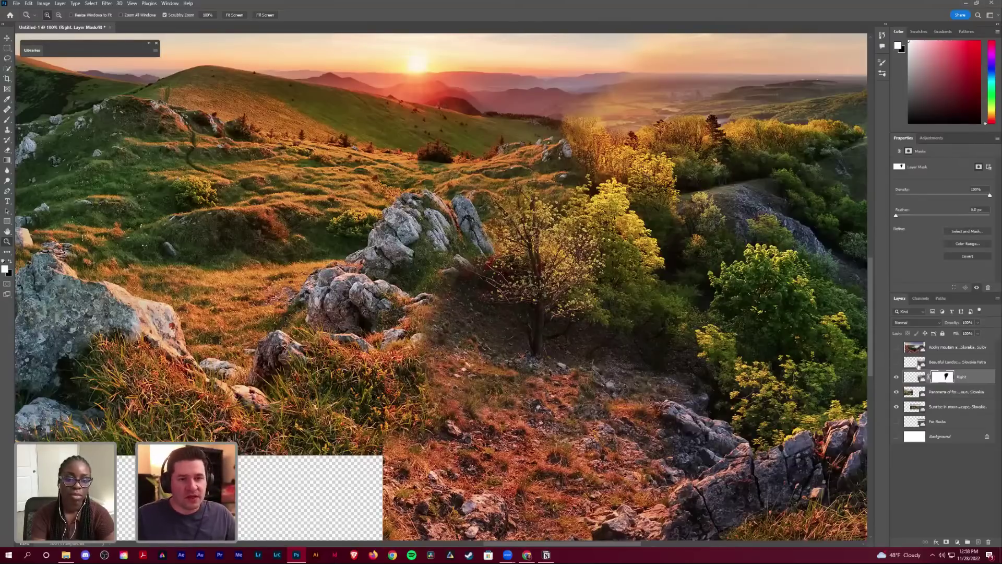
left_click(897, 377)
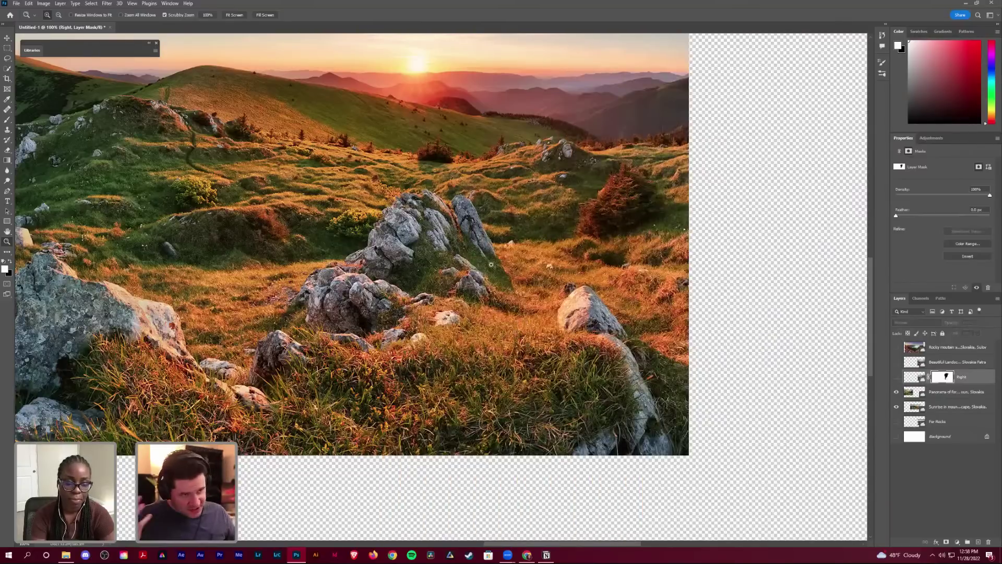
left_click(897, 377)
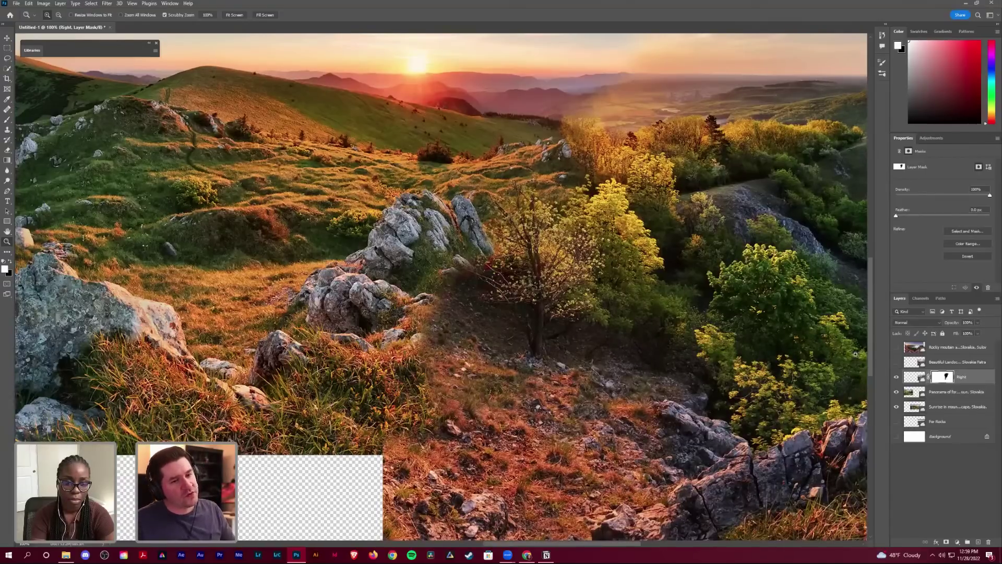
key("ctrl+minus")
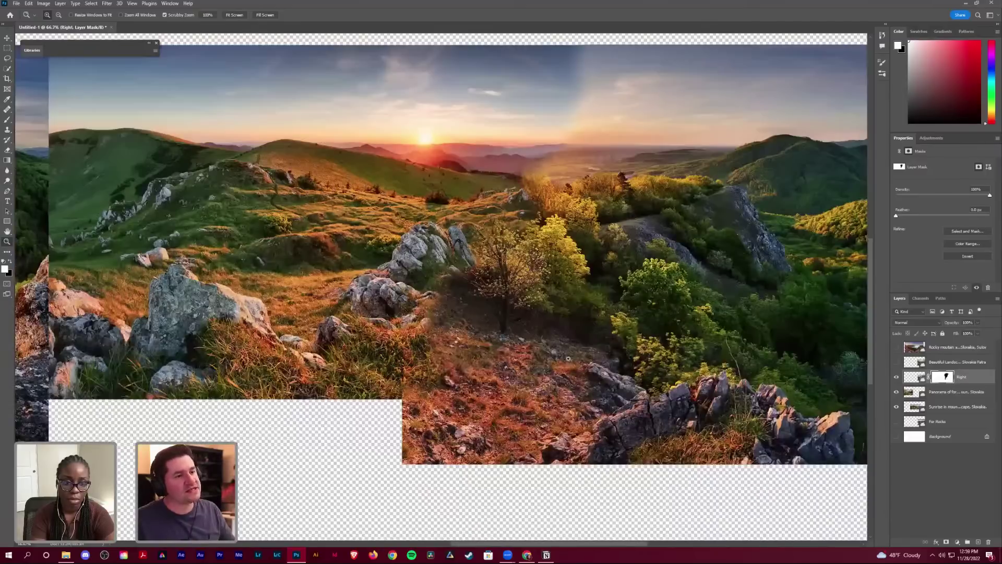
key("ctrl+comma")
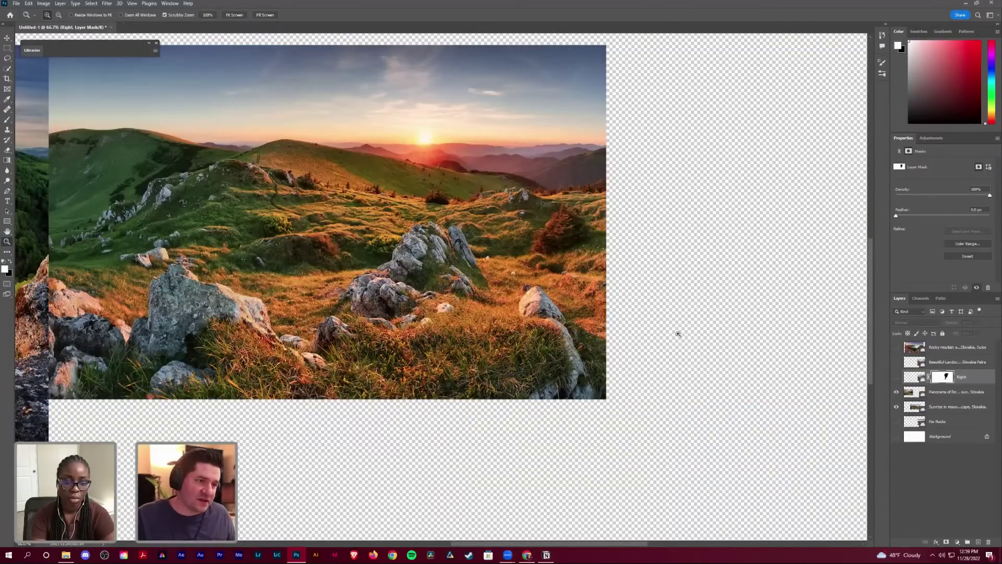
left_click(897, 381)
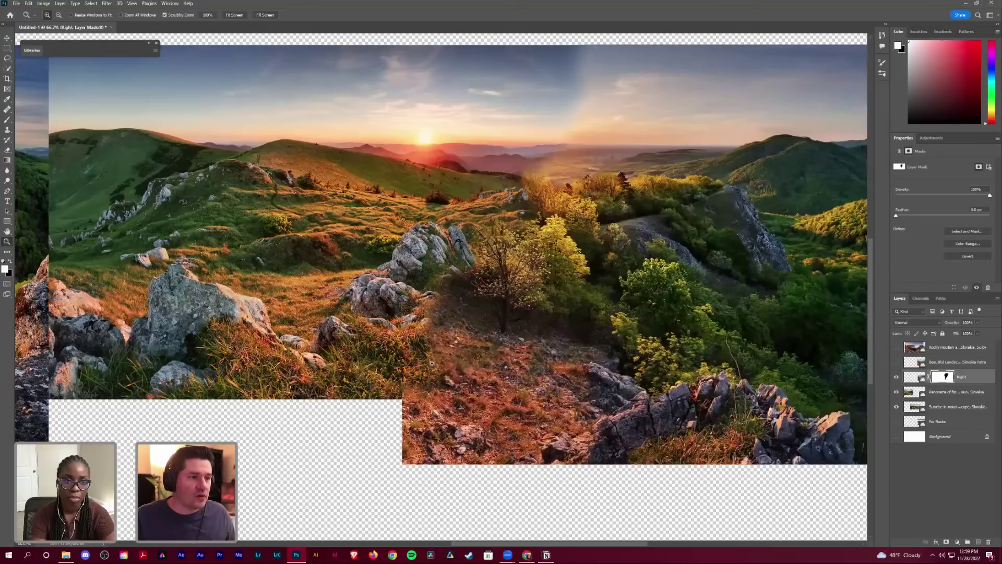
Step: Paint black at 20% opacity on the Right layer's mask over the dark slope beneath and around the bare tree
scroll(469, 325, "up", 2)
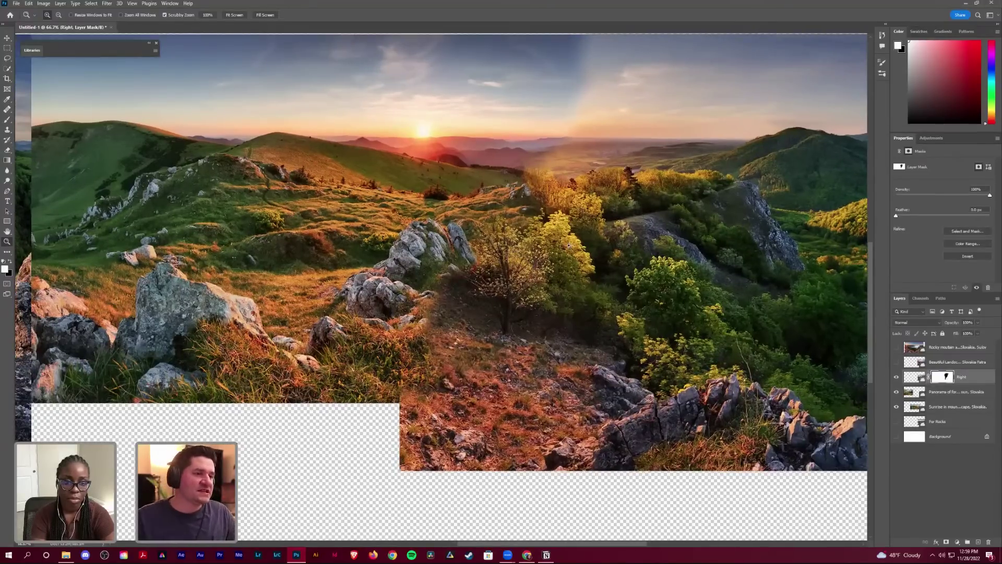
scroll(568, 245, "up", 3)
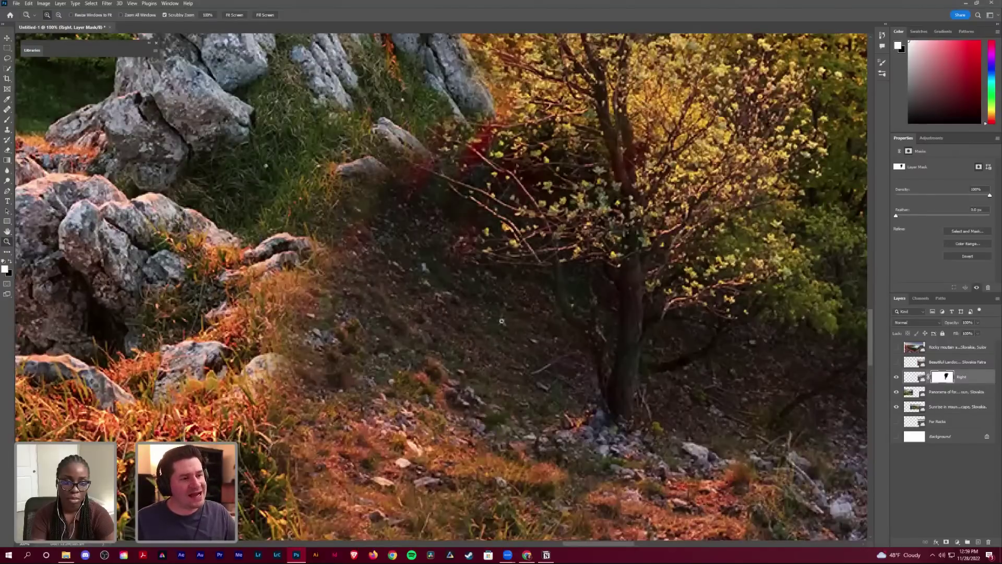
key("ctrl+minus")
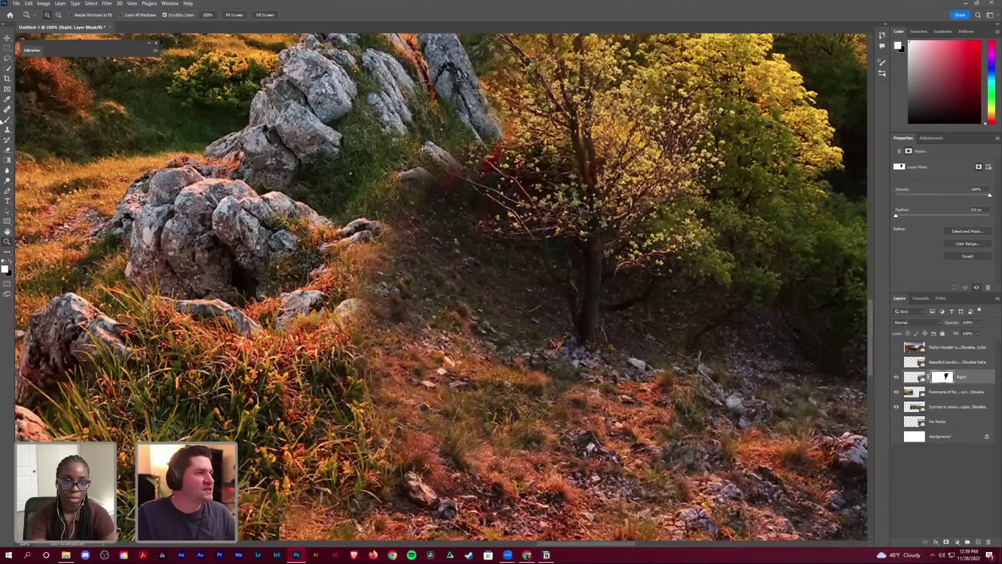
key("b")
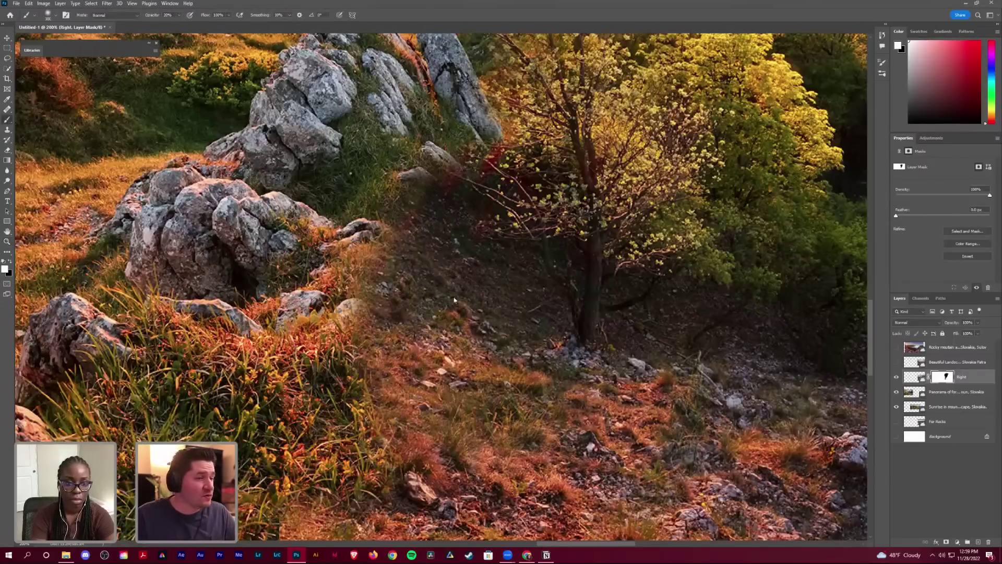
key("x")
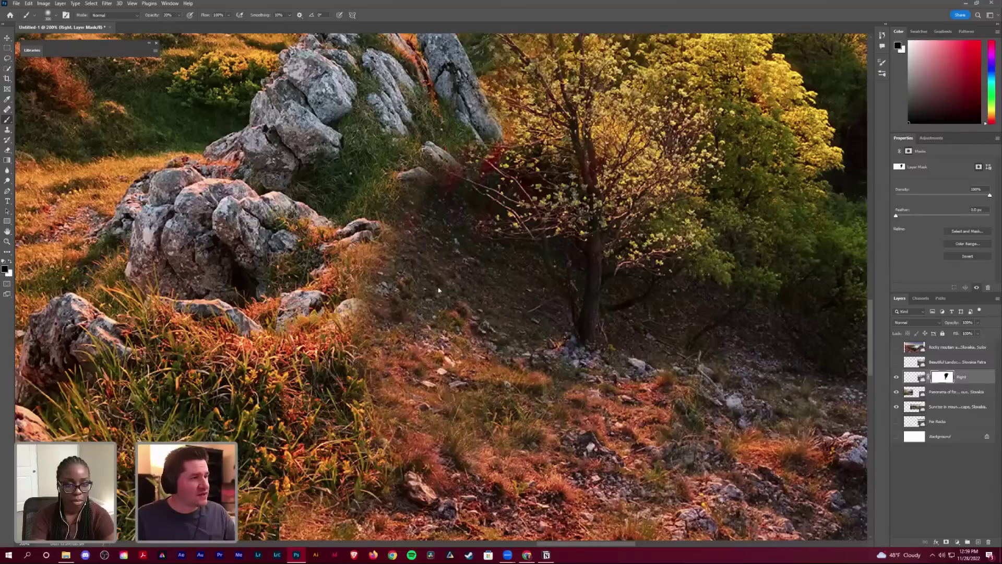
mouse_move(442, 265)
left_mouse_down()
mouse_move(448, 289)
mouse_move(435, 295)
mouse_move(509, 310)
mouse_move(526, 332)
mouse_move(462, 216)
mouse_move(516, 315)
mouse_move(624, 366)
left_mouse_up()
mouse_move(693, 424)
left_mouse_down()
mouse_move(740, 353)
mouse_move(481, 436)
left_mouse_up()
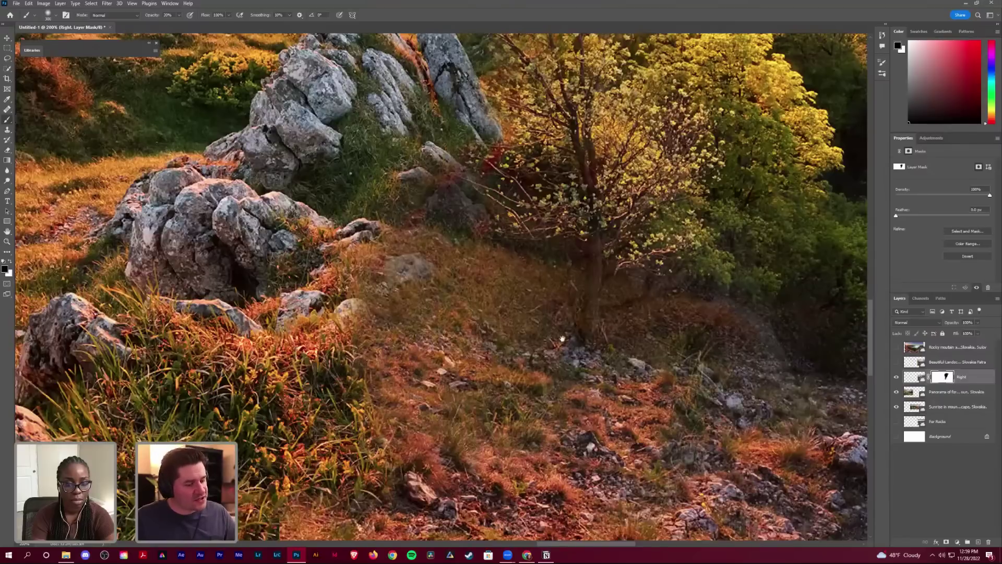
Step: Paint white on the Right layer's mask to bring back the bare tree's outer branches and the shaded slope beside the rocks
scroll(512, 259, "right", 3)
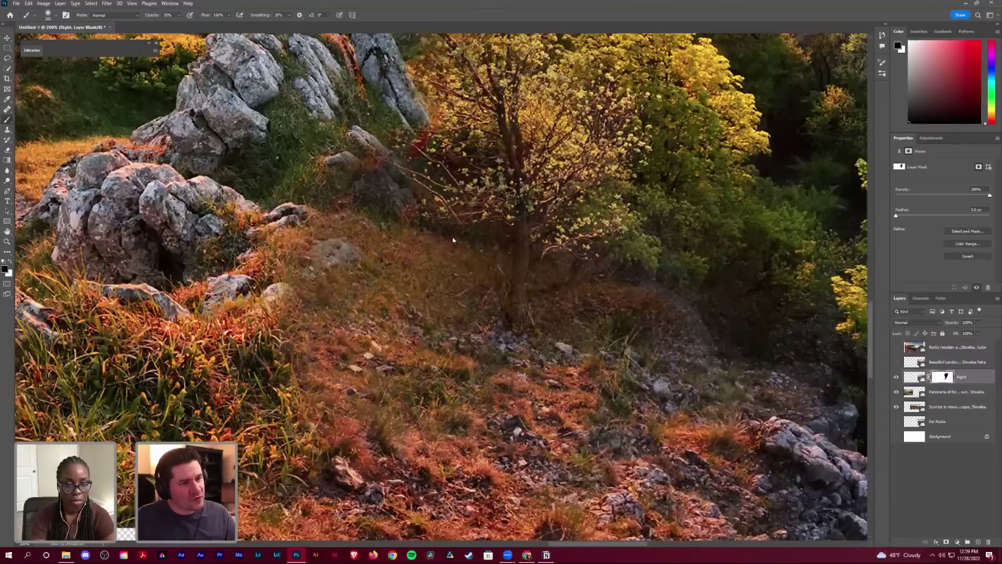
scroll(232, 136, "right", 6)
key("x")
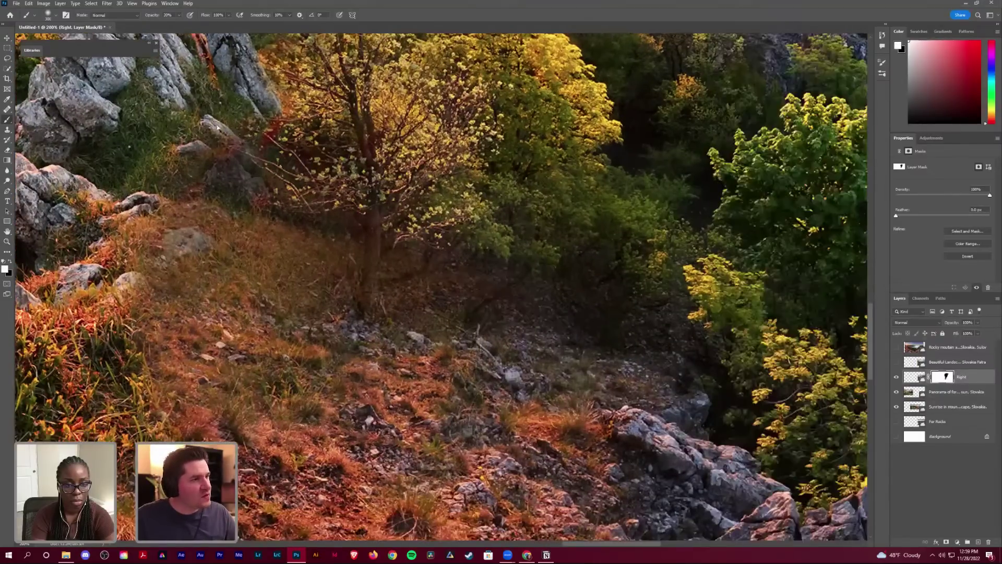
mouse_move(211, 146)
left_mouse_down()
mouse_move(227, 122)
mouse_move(210, 134)
left_mouse_up()
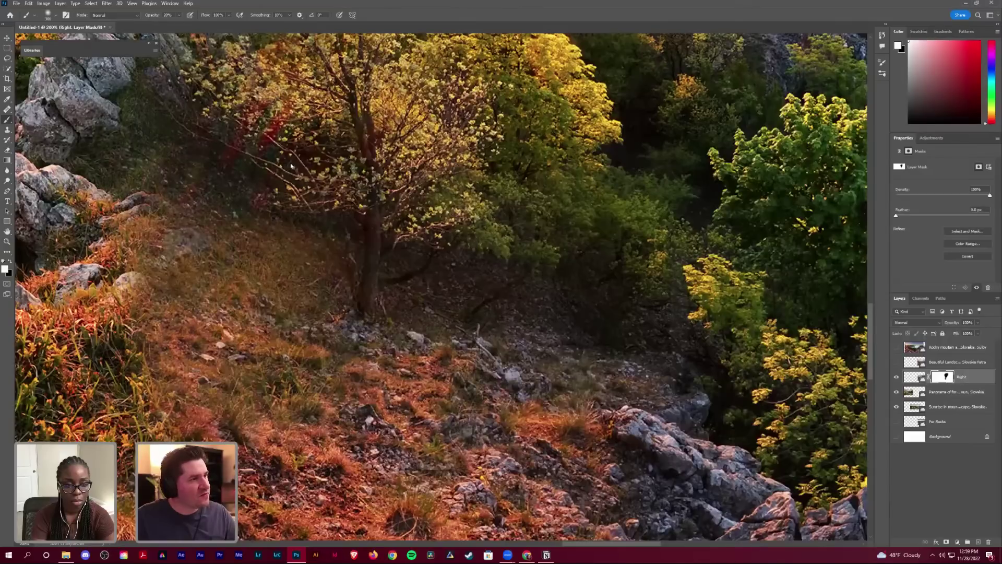
left_click_drag(157, 216, 151, 246)
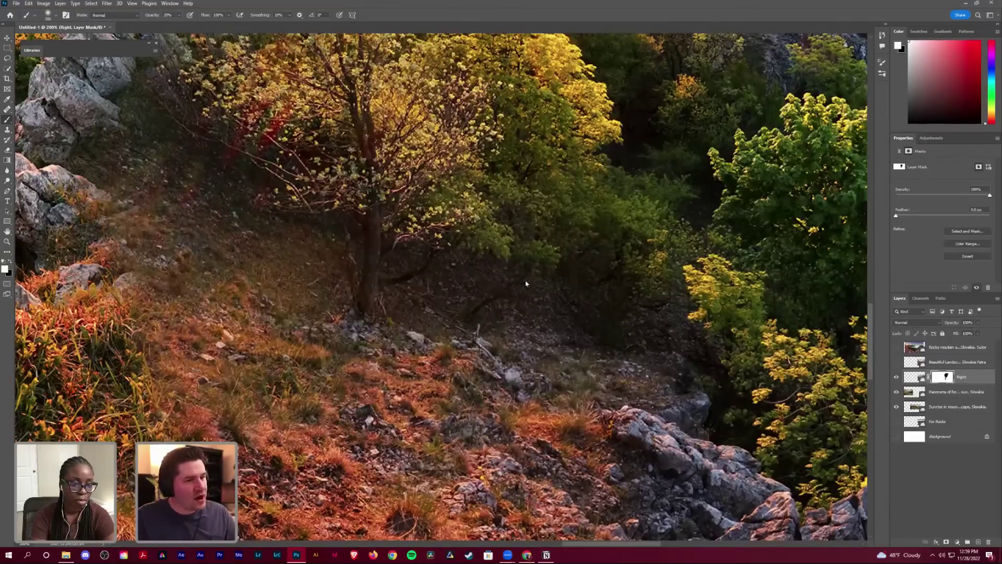
left_click_drag(499, 355, 510, 392)
Step: Resize the brush and paint black on the Right layer's mask to reveal the grey rocks and grass beside the bare tree
key("bracketleft")
key("bracketleft")
key("bracketleft")
key("bracketleft")
key("bracketleft")
key("bracketleft")
key("bracketleft")
key("bracketleft")
key("bracketleft")
key("bracketleft")
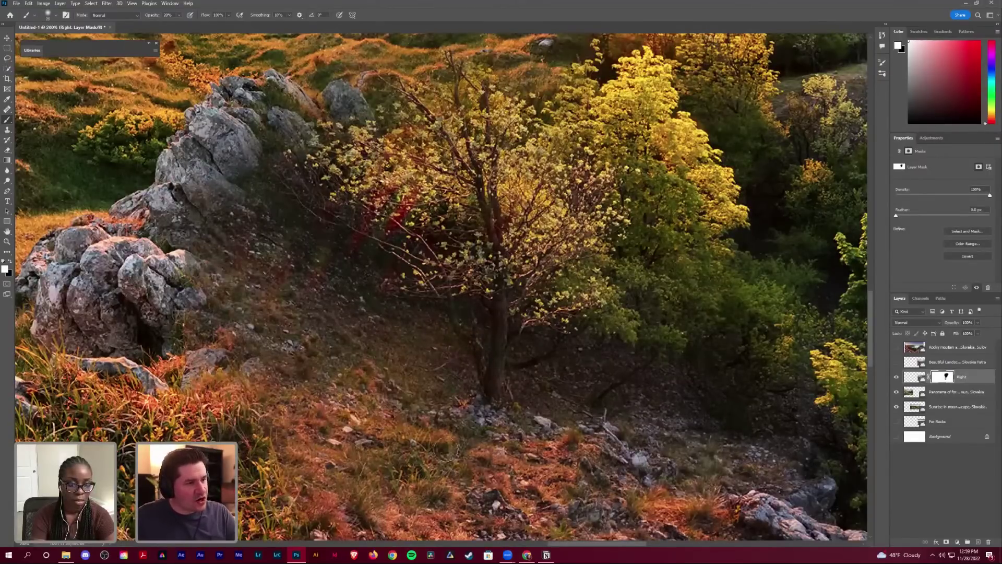
key("bracketright")
key("bracketright")
key("bracketright")
key("bracketright")
key("bracketright")
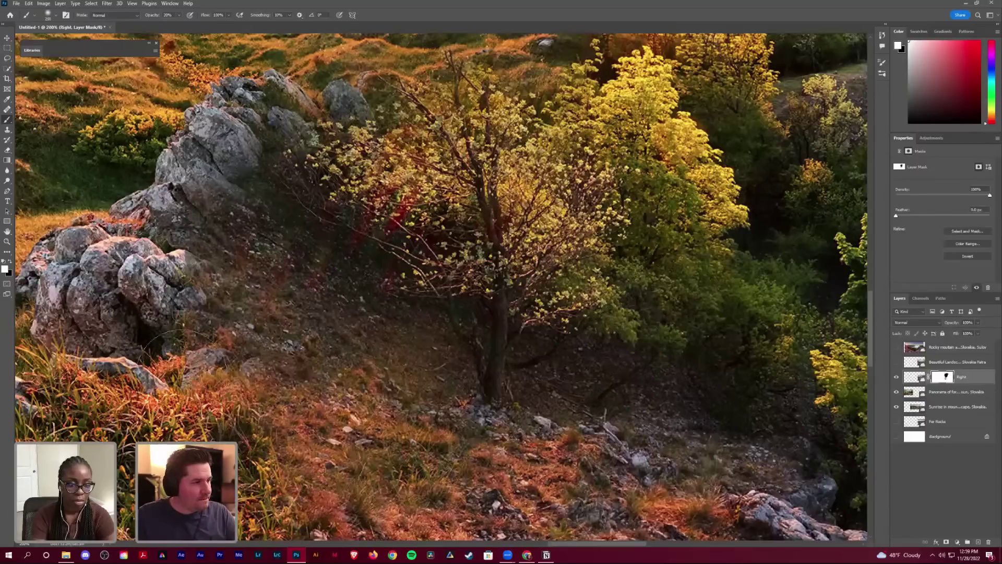
key("x")
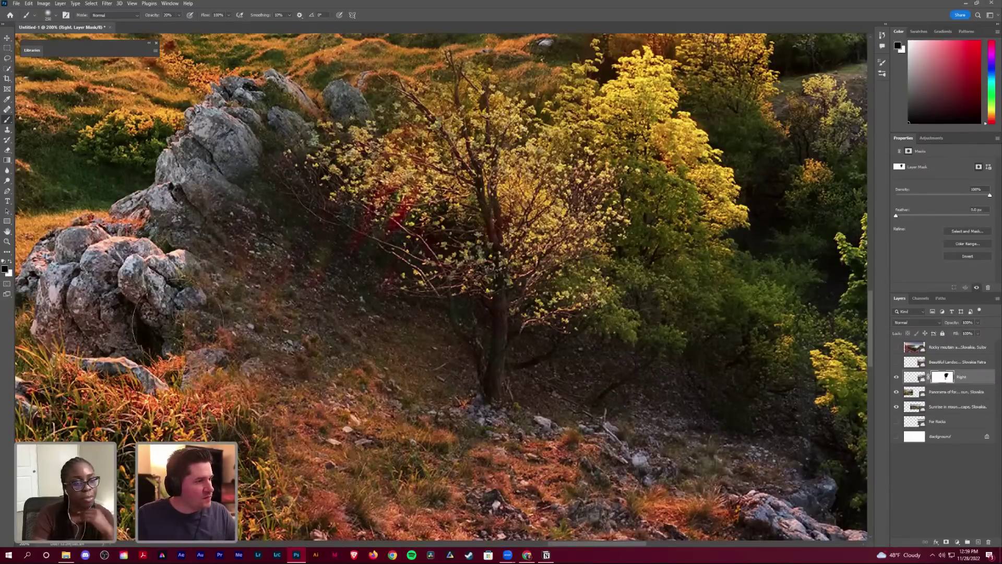
mouse_move(225, 276)
left_mouse_down()
mouse_move(250, 344)
mouse_move(248, 172)
mouse_move(263, 261)
left_mouse_up()
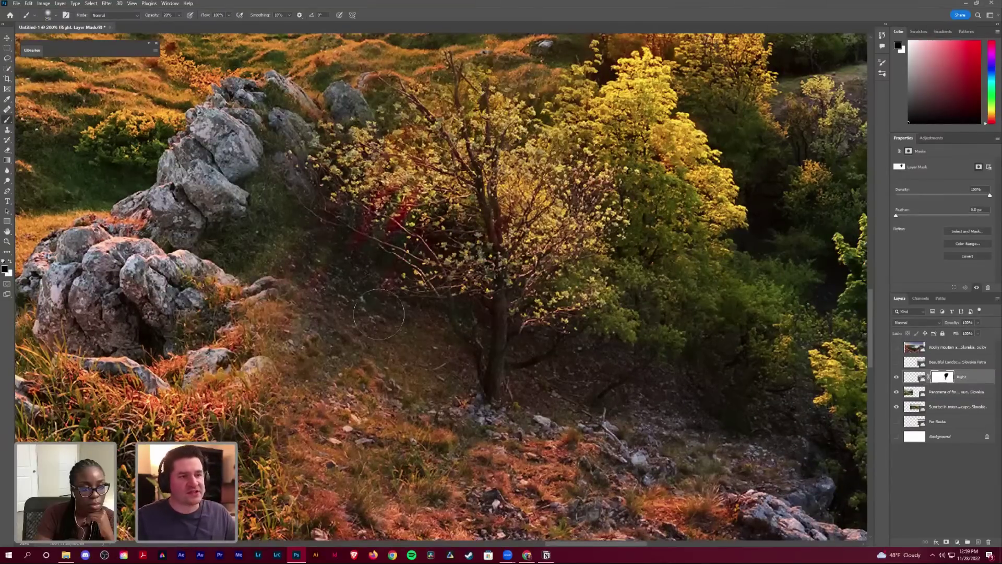
Step: Add a new empty layer directly above the Right layer
key("ctrl+minus")
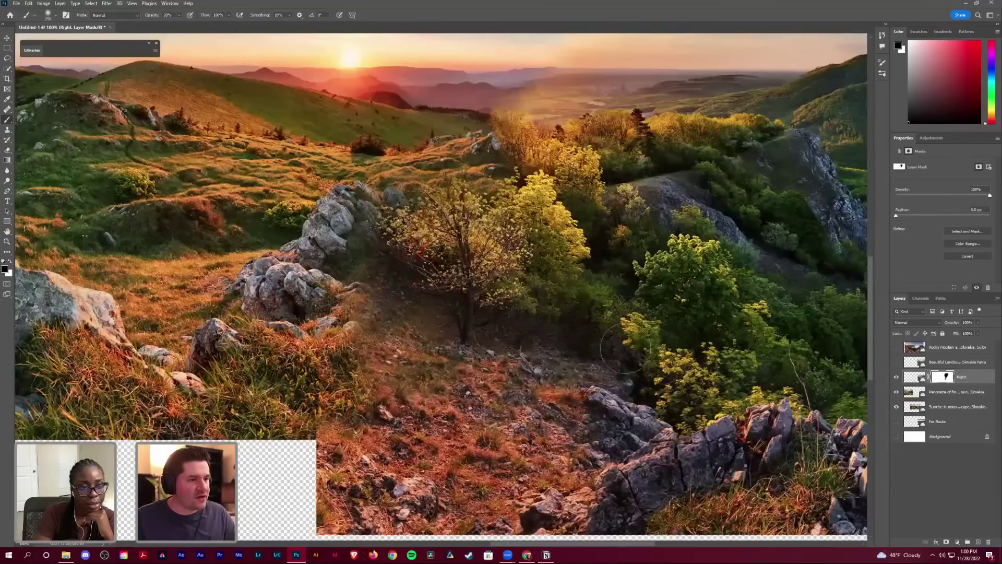
key("ctrl+minus")
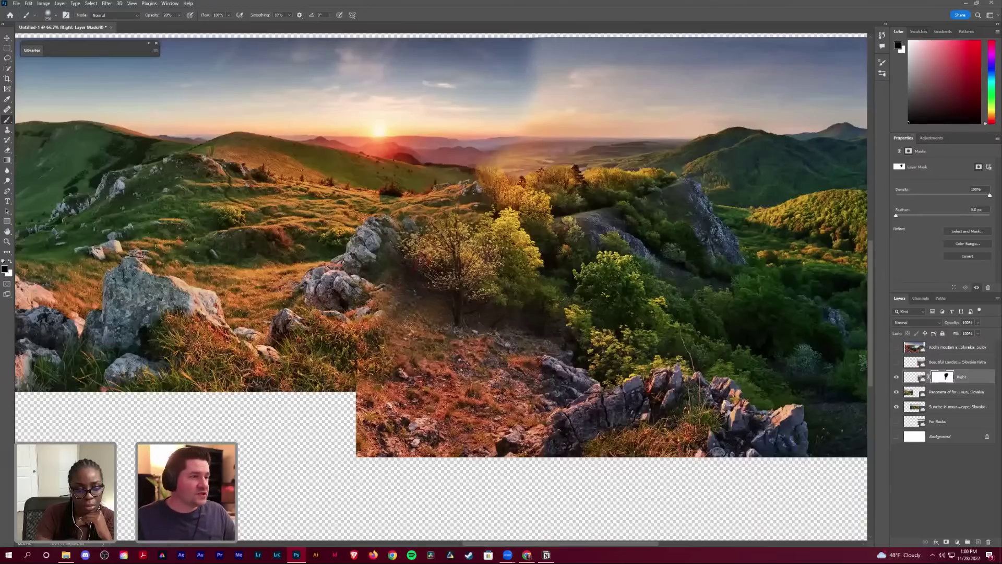
left_click_drag(490, 270, 424, 298)
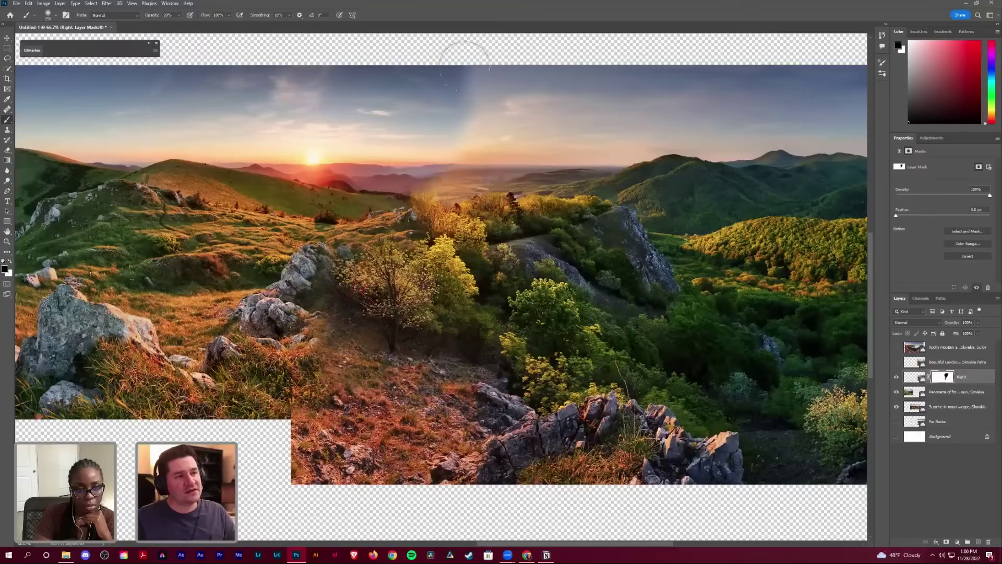
key("ctrl+shift+alt+n")
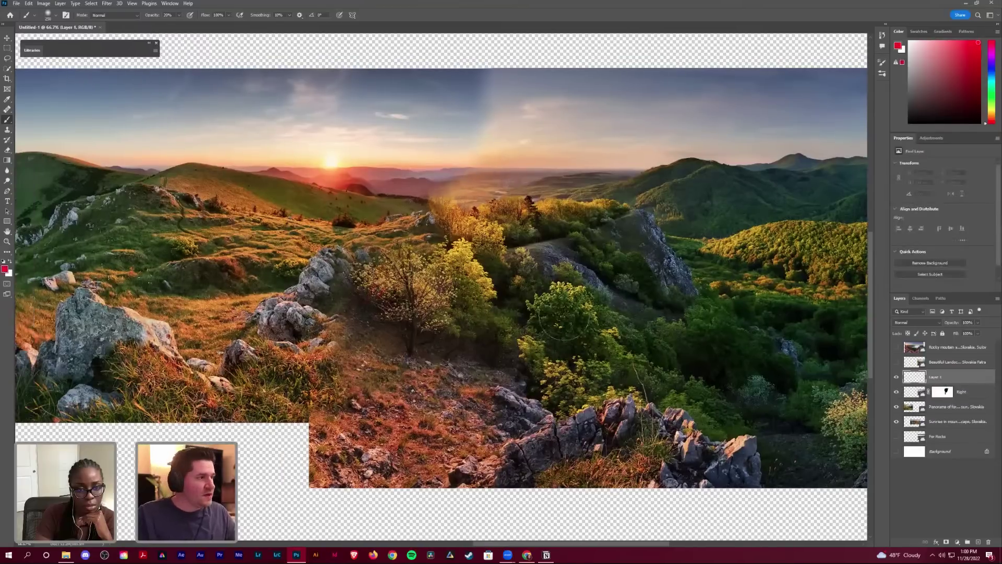
Step: Try a translucent red stroke across the sky, undo it, and set a smaller brush at 100% opacity
left_click_drag(392, 146, 403, 60)
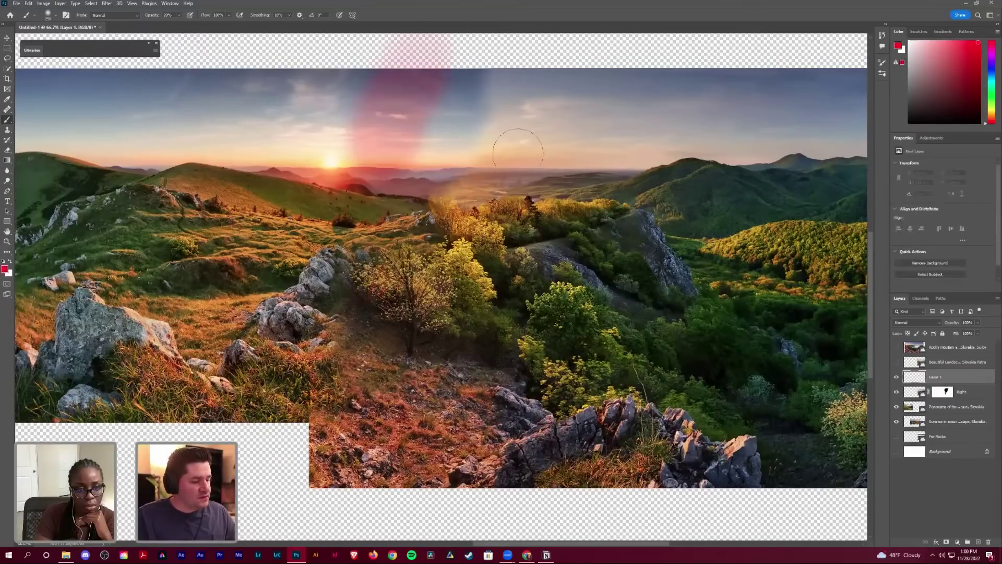
key("bracketleft")
key("bracketleft")
key("bracketleft")
key("bracketleft")
key("bracketleft")
key("bracketleft")
key("bracketleft")
key("bracketleft")
key("ctrl+z")
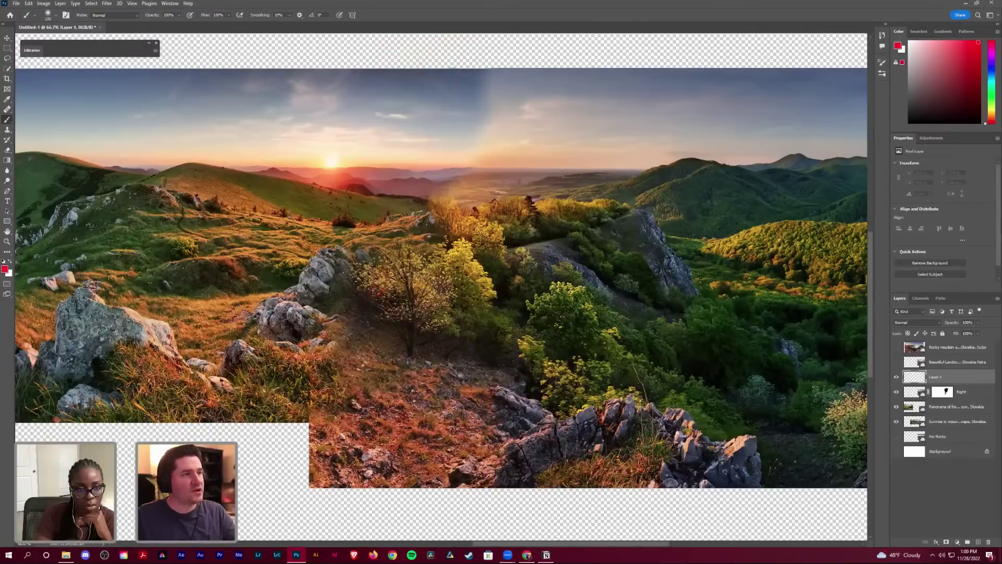
key("0")
Step: Circle the blend area from the sky to the yellow trees in red on the new layer and mark strokes along its seam
mouse_move(483, 47)
left_mouse_down()
mouse_move(442, 113)
mouse_move(396, 285)
mouse_move(552, 200)
left_mouse_up()
mouse_move(562, 120)
left_mouse_down()
mouse_move(560, 49)
mouse_move(478, 48)
left_mouse_up()
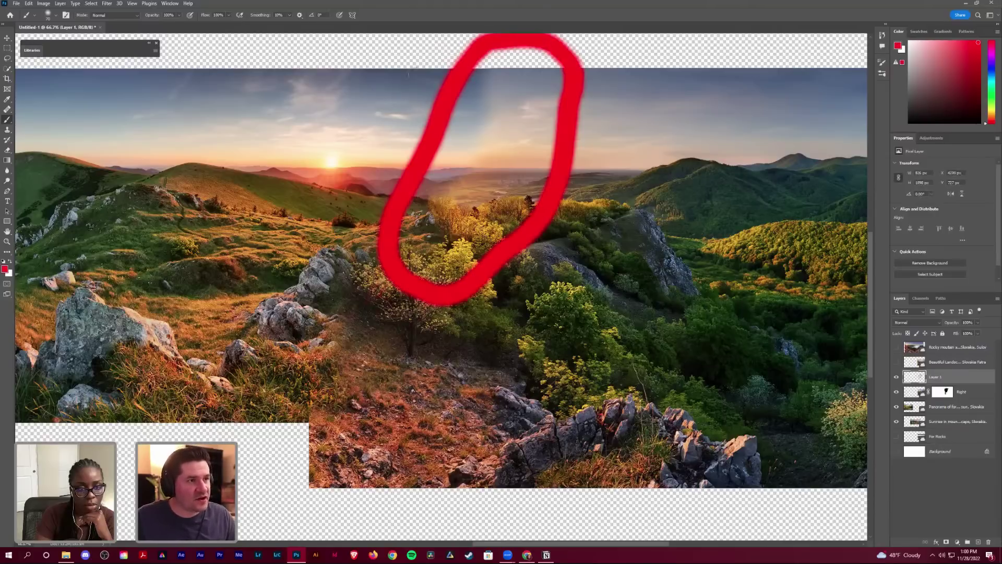
mouse_move(379, 104)
left_mouse_down()
mouse_move(452, 144)
mouse_move(436, 191)
left_mouse_up()
left_click_drag(514, 107, 552, 75)
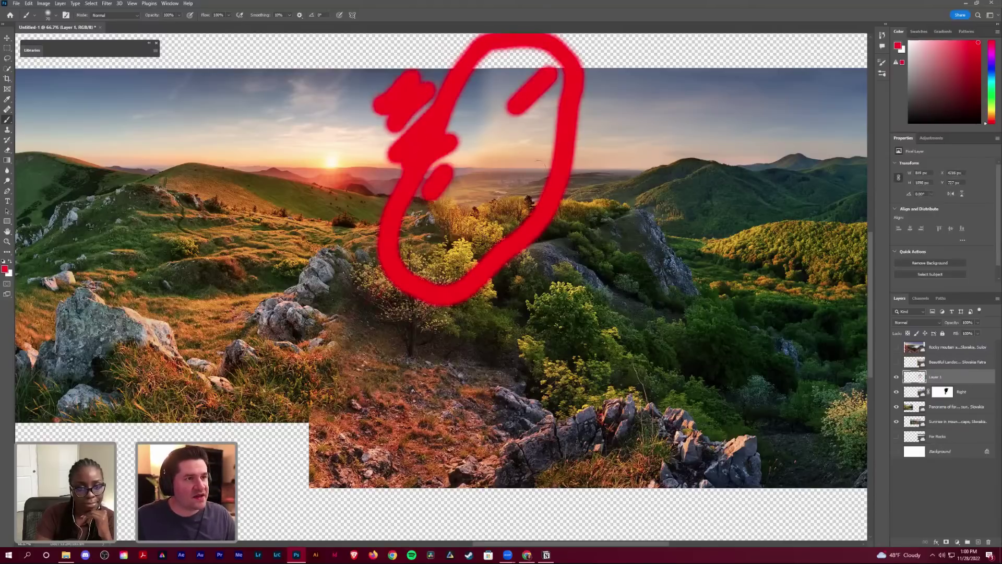
left_click_drag(538, 157, 587, 107)
left_click_drag(556, 215, 616, 170)
left_click(491, 76)
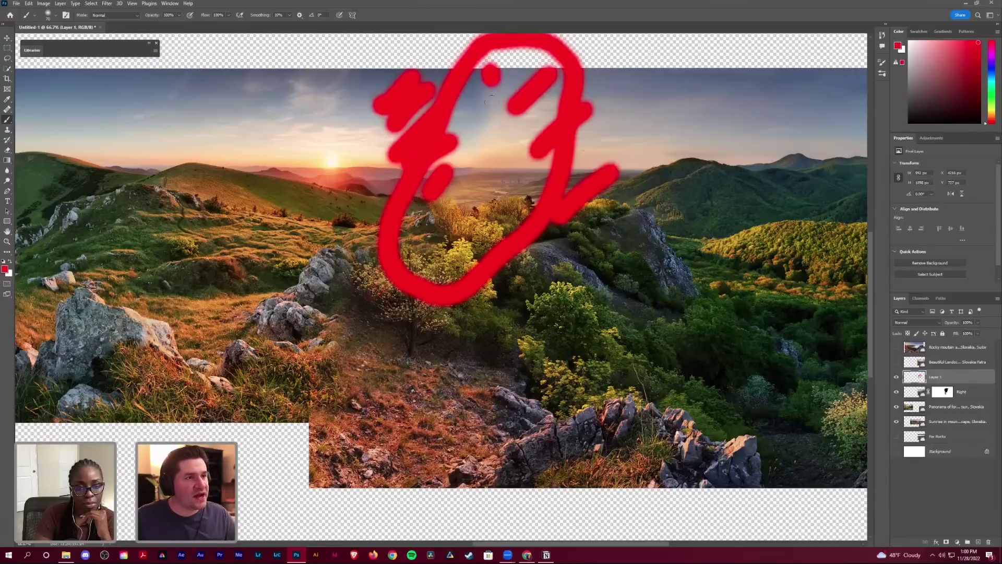
left_click_drag(491, 79, 458, 212)
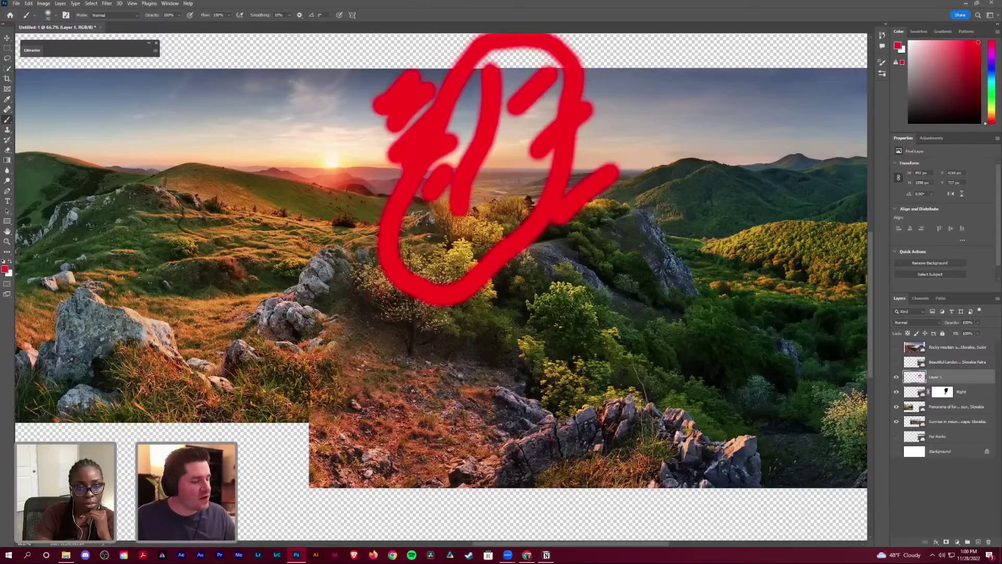
Step: Undo all the red annotation strokes on the new layer
key("ctrl+z")
key("ctrl+z")
key("ctrl+z")
key("ctrl+z")
key("ctrl+z")
key("ctrl+z")
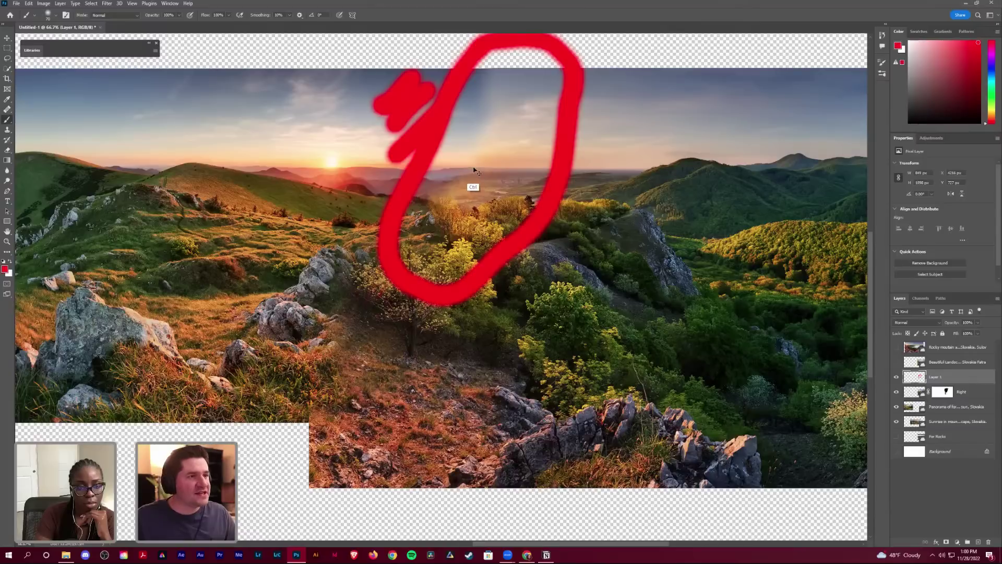
key("ctrl+z")
key("ctrl+z")
key("ctrl+z")
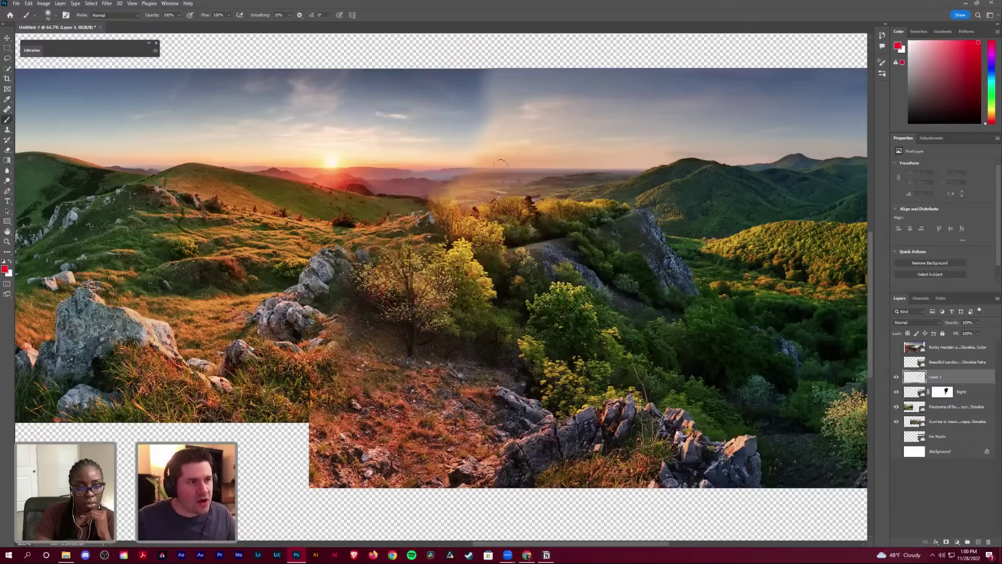
Step: Outline the sky seam down to the horizon with red strokes on the new layer, and undo them
left_click_drag(420, 170, 543, 34)
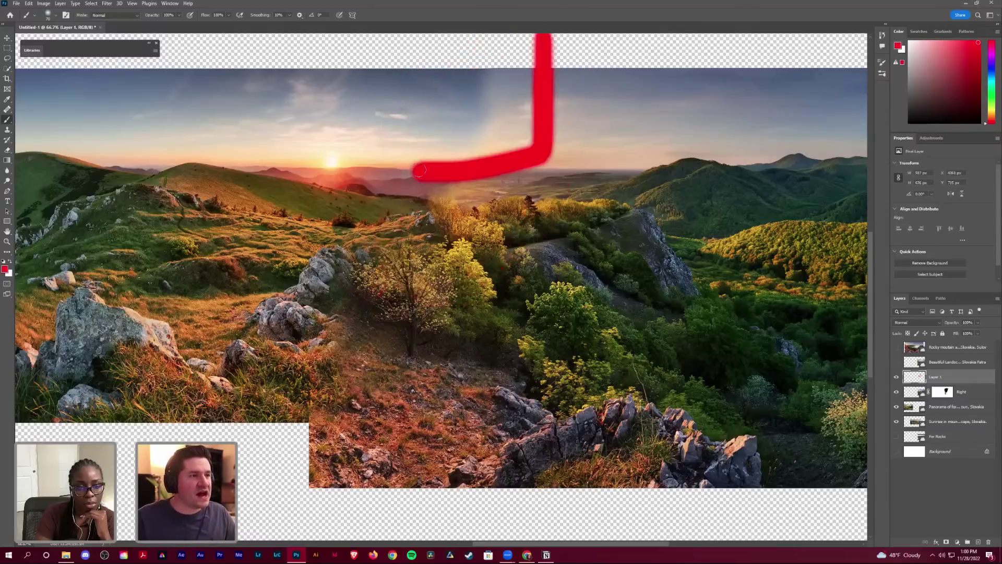
left_click_drag(420, 173, 399, 34)
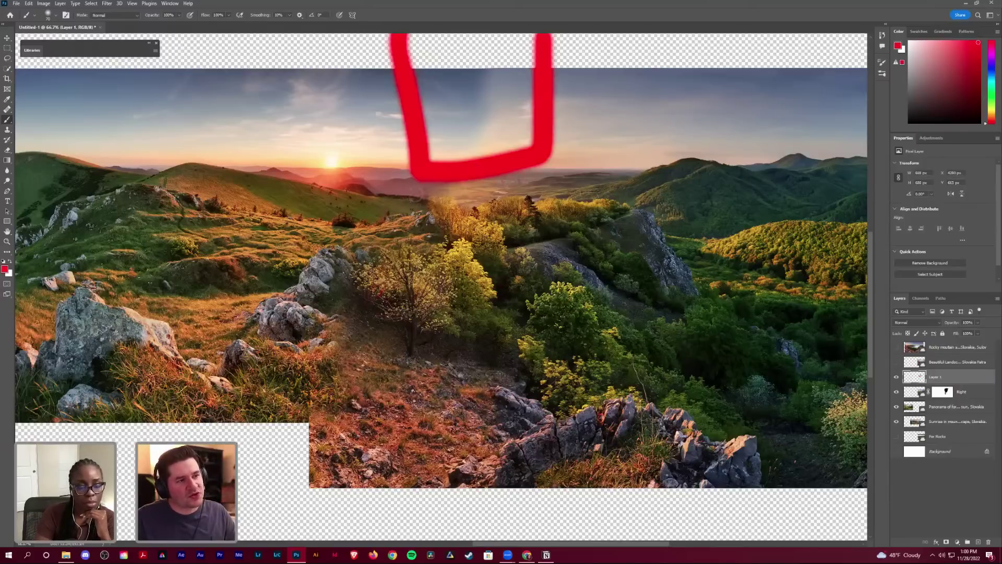
key("ctrl+z")
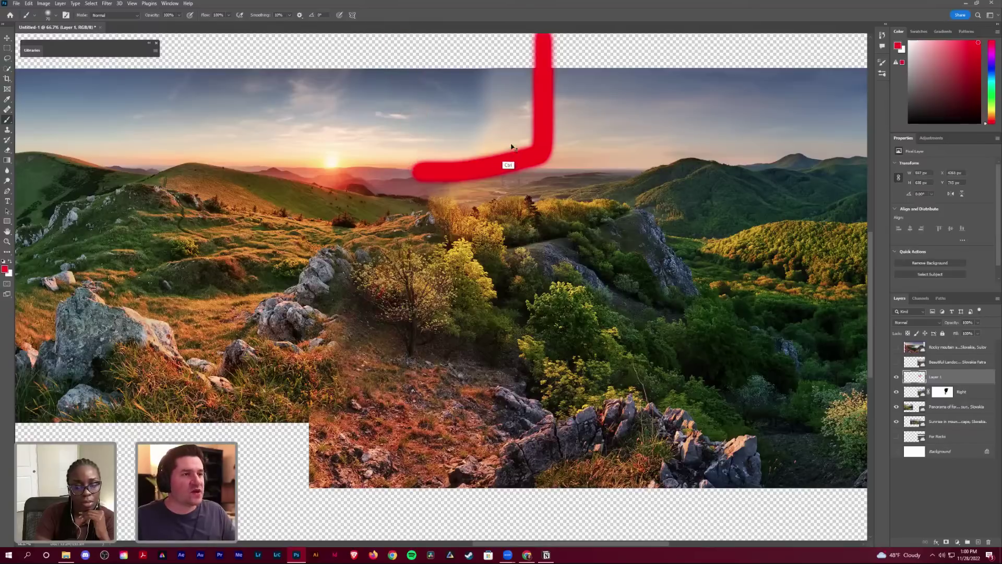
key("ctrl+z")
Step: Paint black at 40% opacity on the Right layer's mask over the hazy valley seam above the yellow trees
key("z")
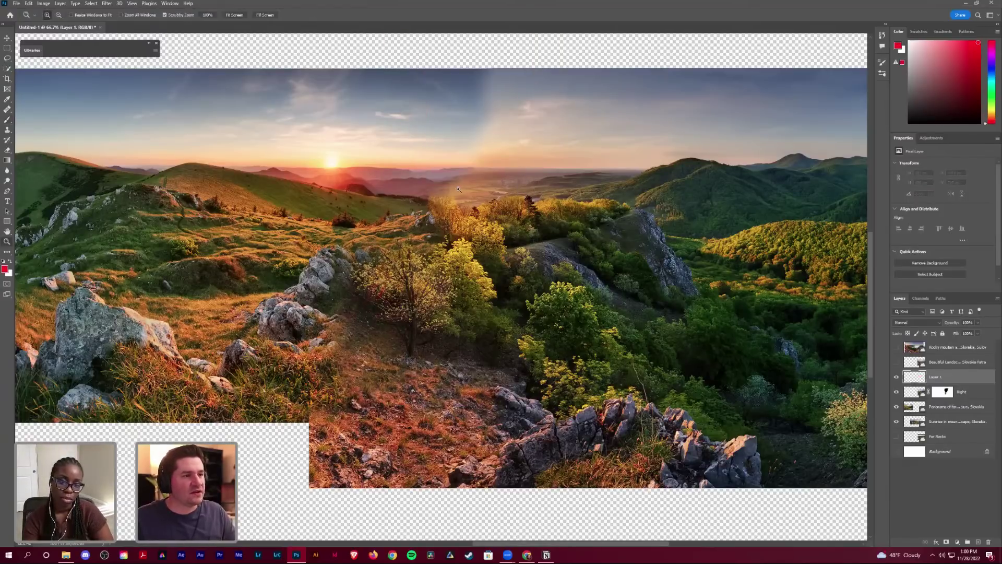
left_click_drag(458, 195, 460, 196)
left_click(458, 178)
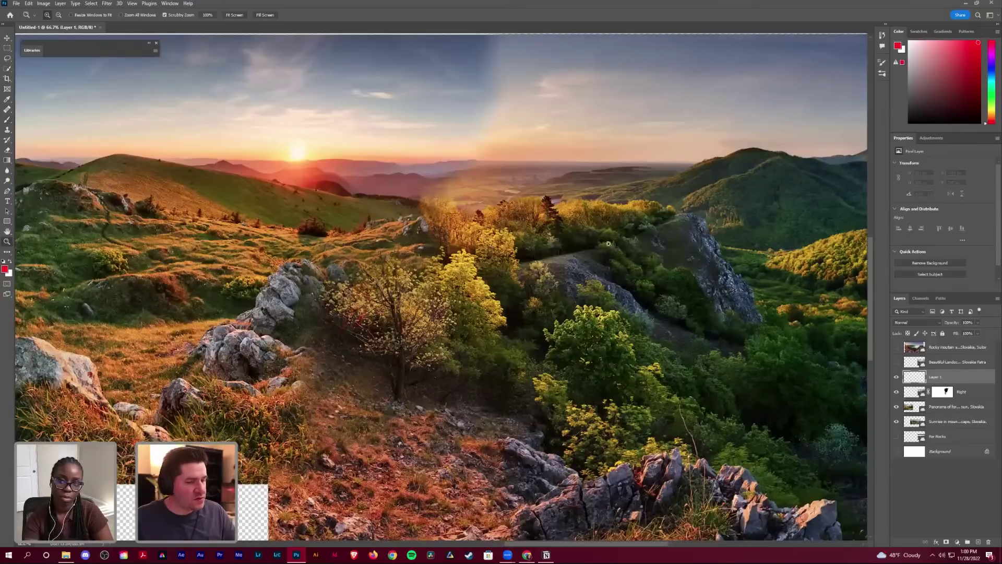
key("ctrl+plus")
left_click(947, 398)
key("b")
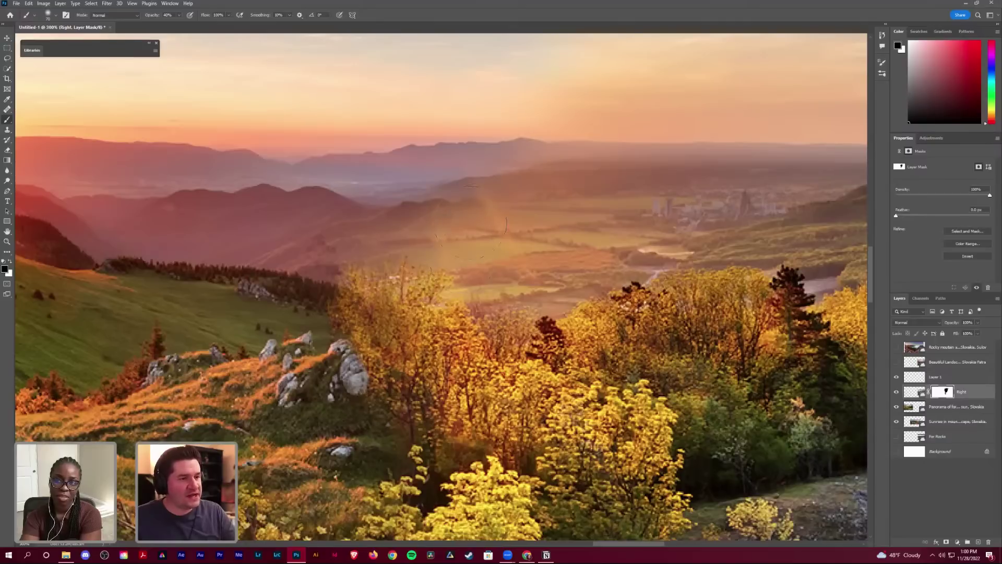
mouse_move(418, 246)
left_mouse_down()
mouse_move(517, 195)
mouse_move(491, 245)
mouse_move(439, 272)
mouse_move(355, 285)
left_mouse_up()
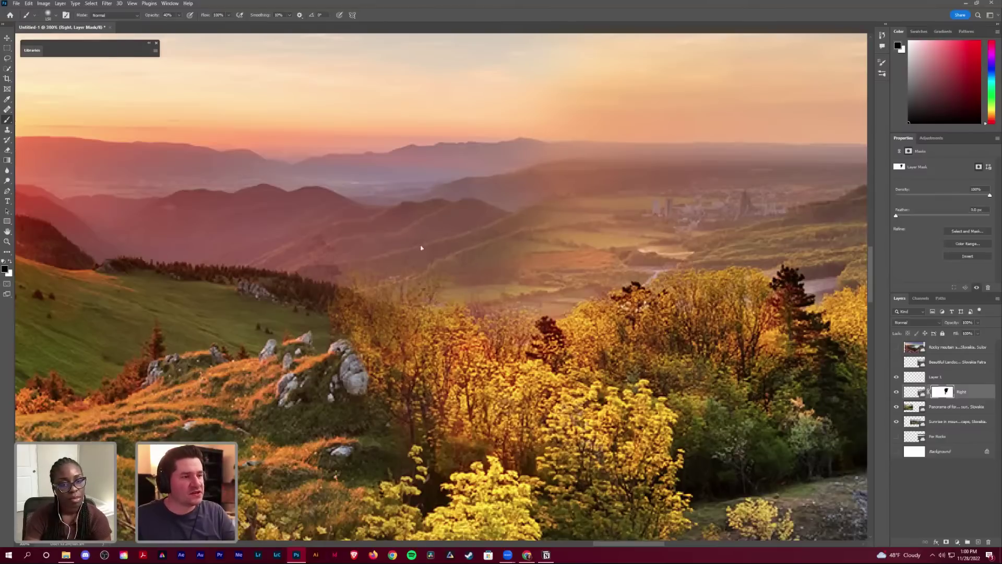
Step: Paint white on the Right layer's mask over the yellow treetops, undo the last stroke, and return to black
key("x")
left_click_drag(420, 256, 403, 351)
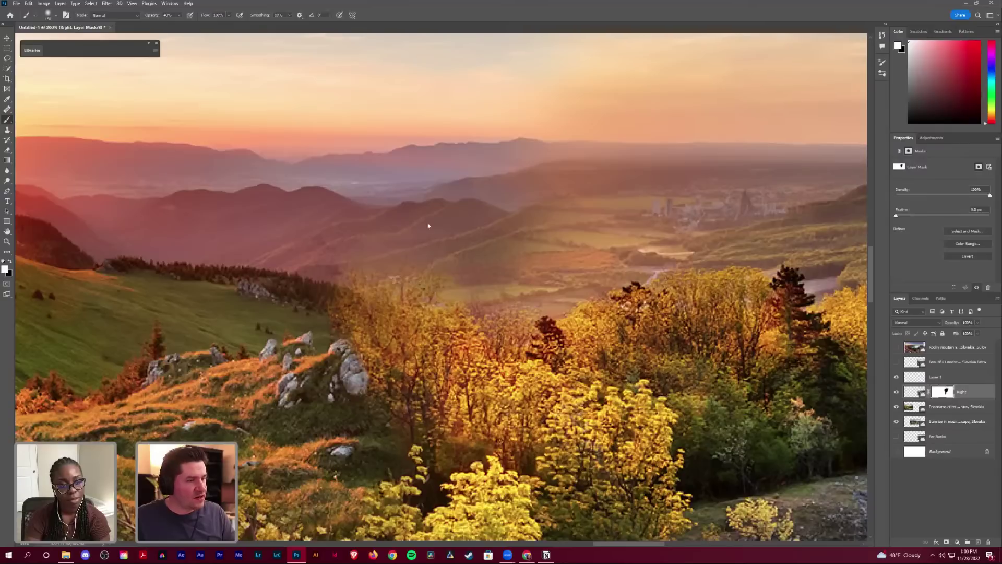
mouse_move(428, 226)
left_mouse_down()
mouse_move(380, 253)
mouse_move(447, 253)
mouse_move(381, 296)
left_mouse_up()
key("ctrl+z")
key("x")
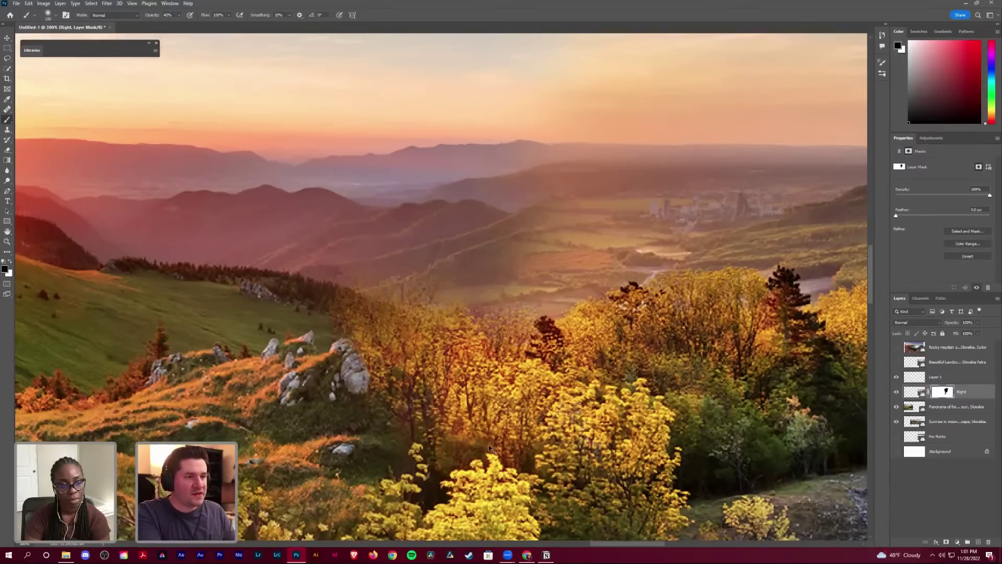
Step: Paint a short black stroke on the Right layer's mask where the red-soil foreground meets the grass, then switch to white
key("ctrl+0")
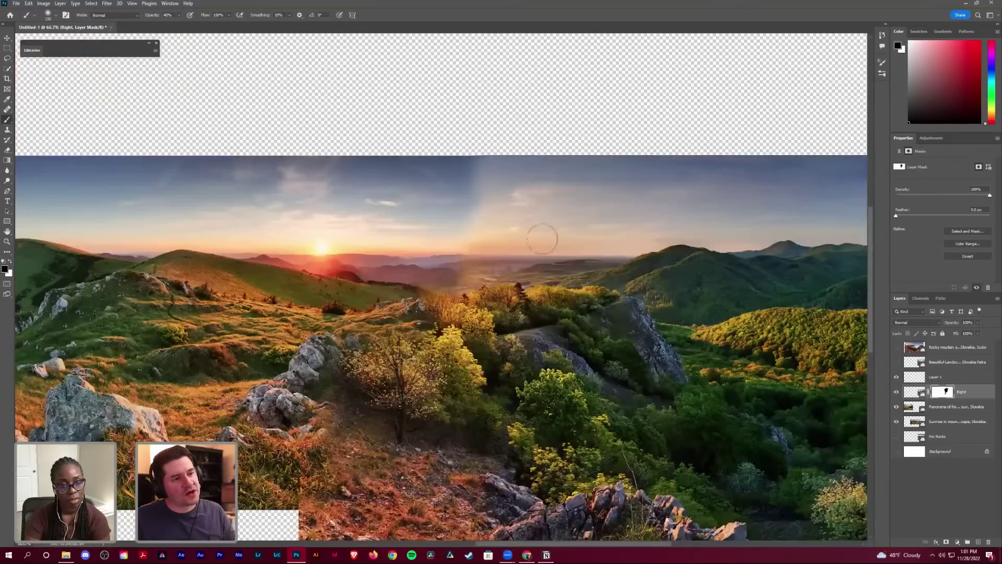
scroll(544, 231, "down", 1)
scroll(361, 301, "down", 1)
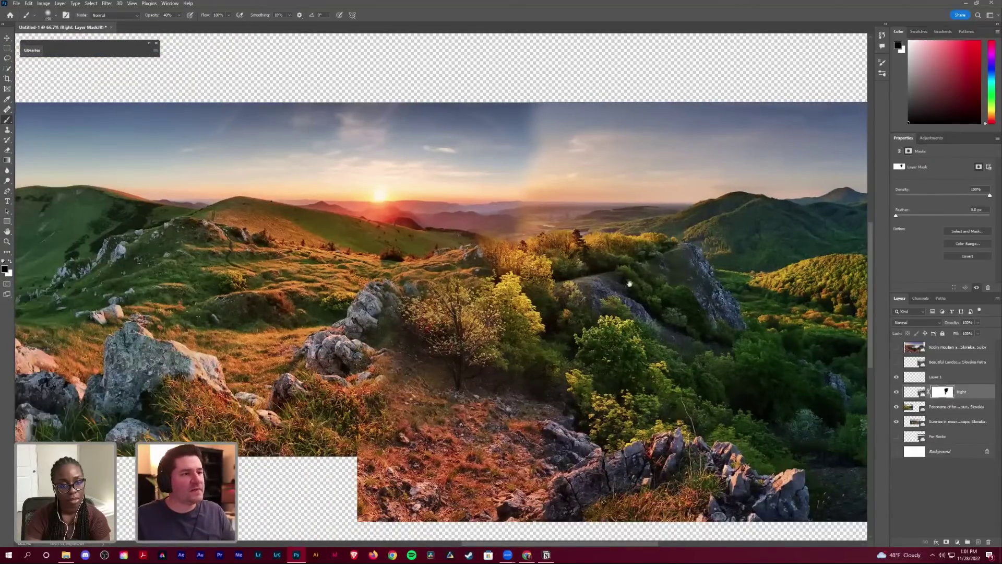
scroll(650, 274, "down", 2)
scroll(650, 274, "down", 1)
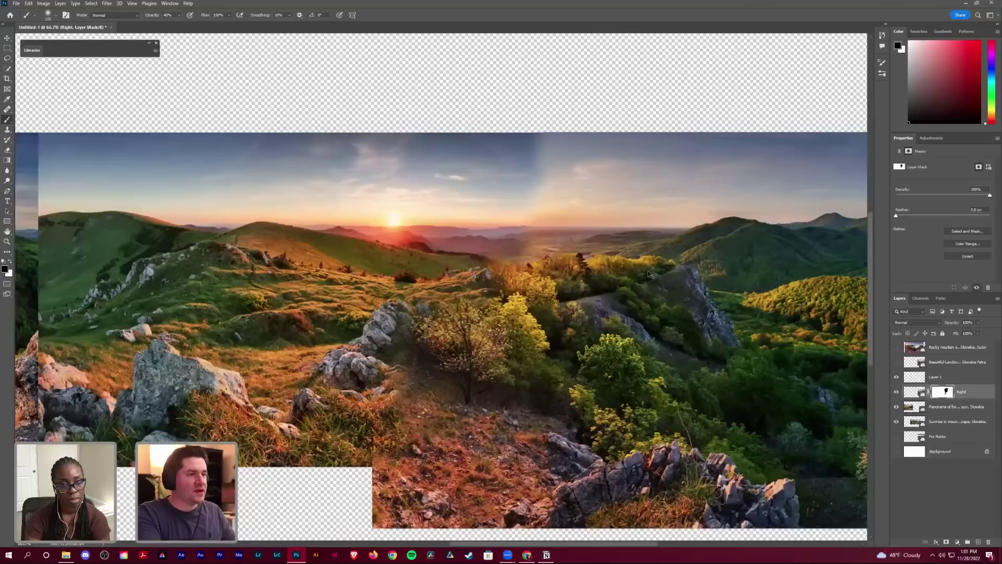
scroll(806, 399, "down", 1)
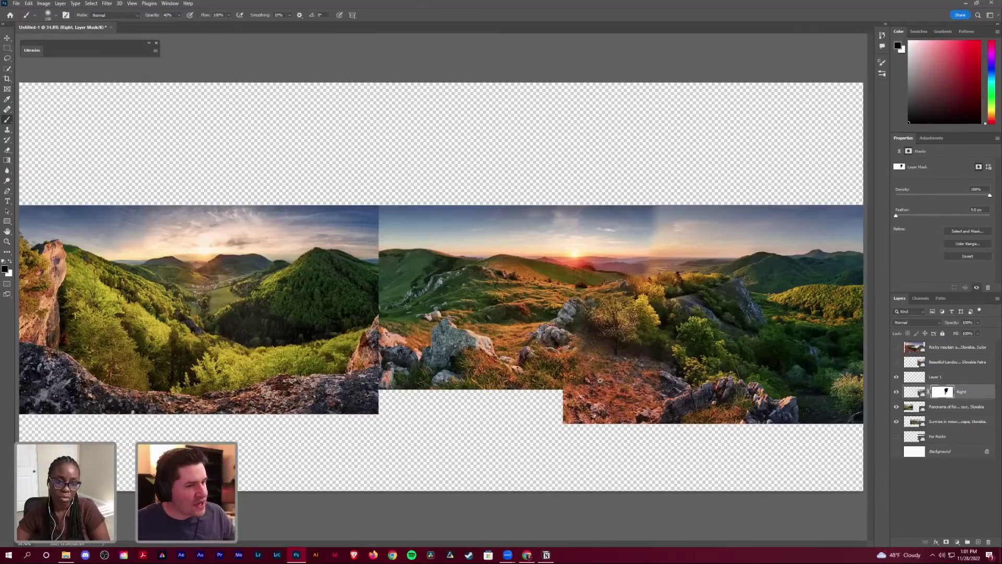
key("z")
left_click(571, 398)
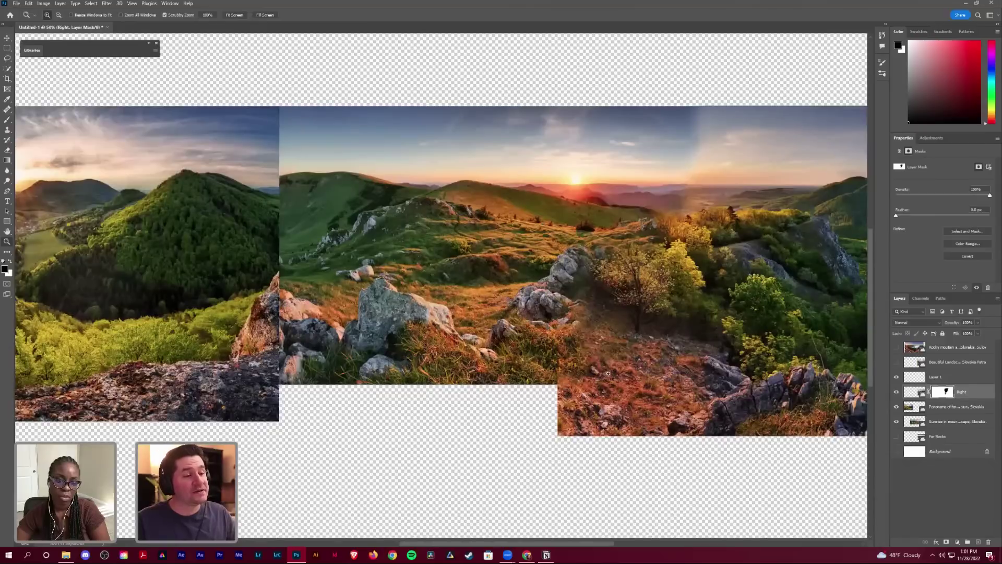
left_click(658, 334)
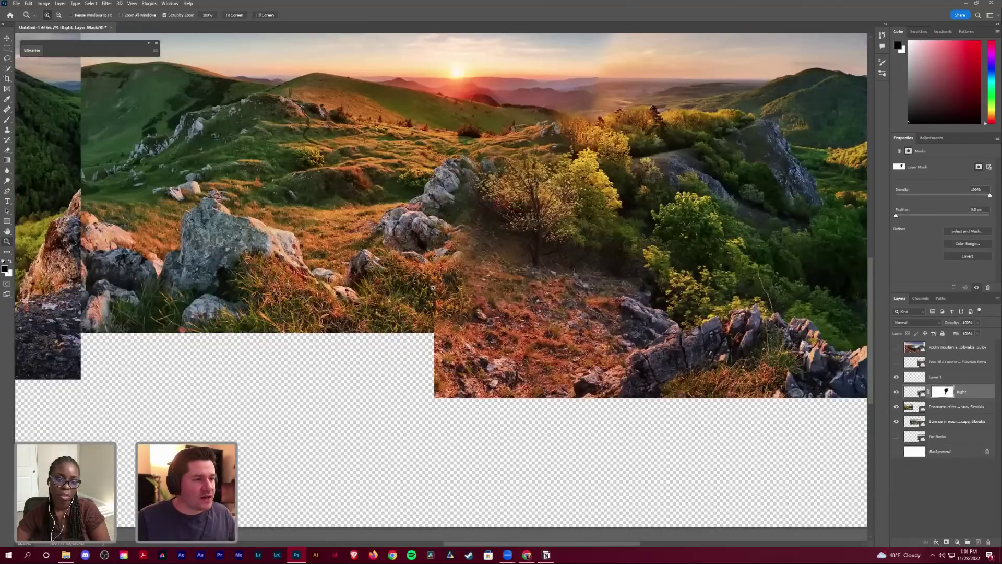
key("b")
left_click_drag(438, 319, 445, 339)
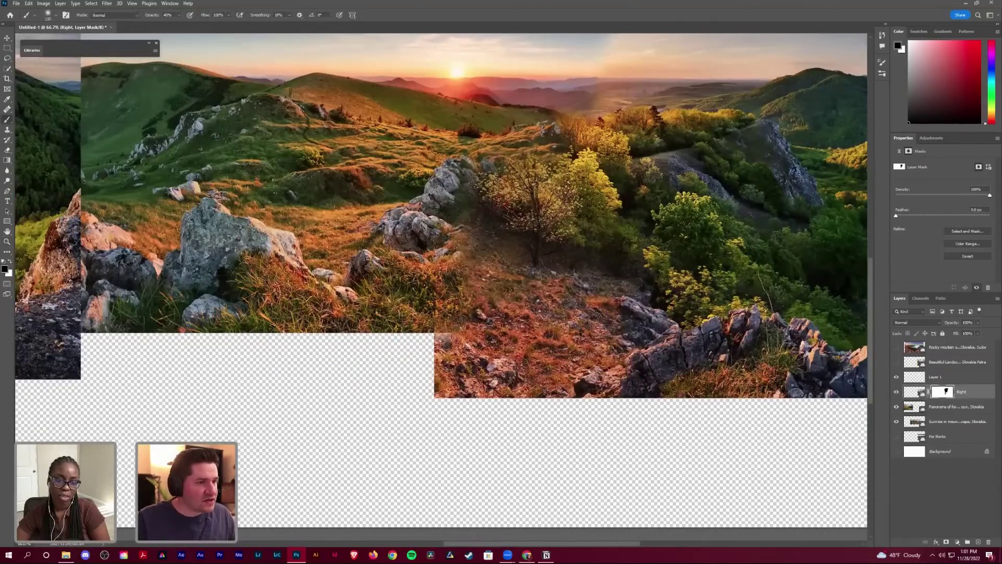
key("x")
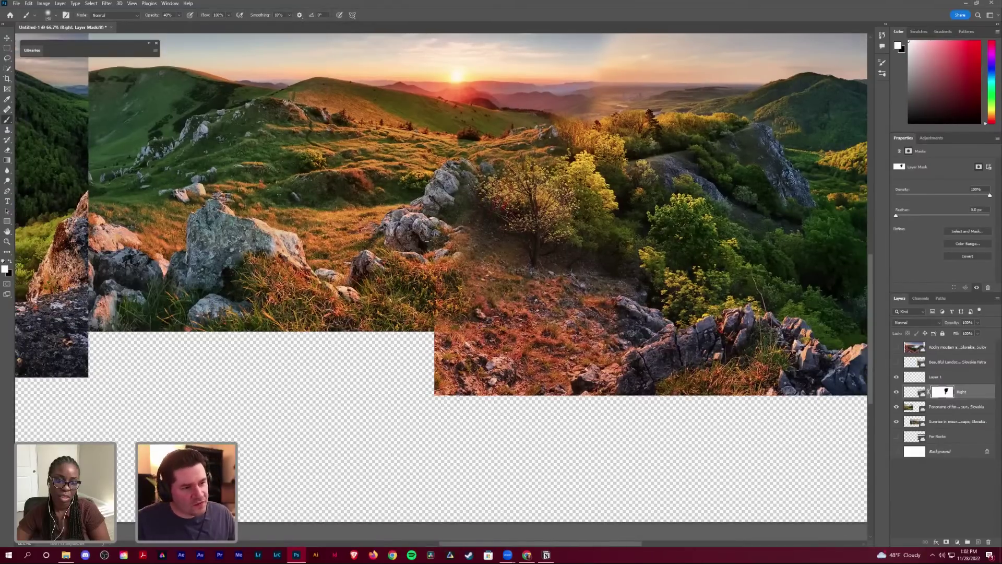
Step: Place the Panorama of forest layer directly above the Right layer and delete the empty Layer 1
key("ctrl+minus")
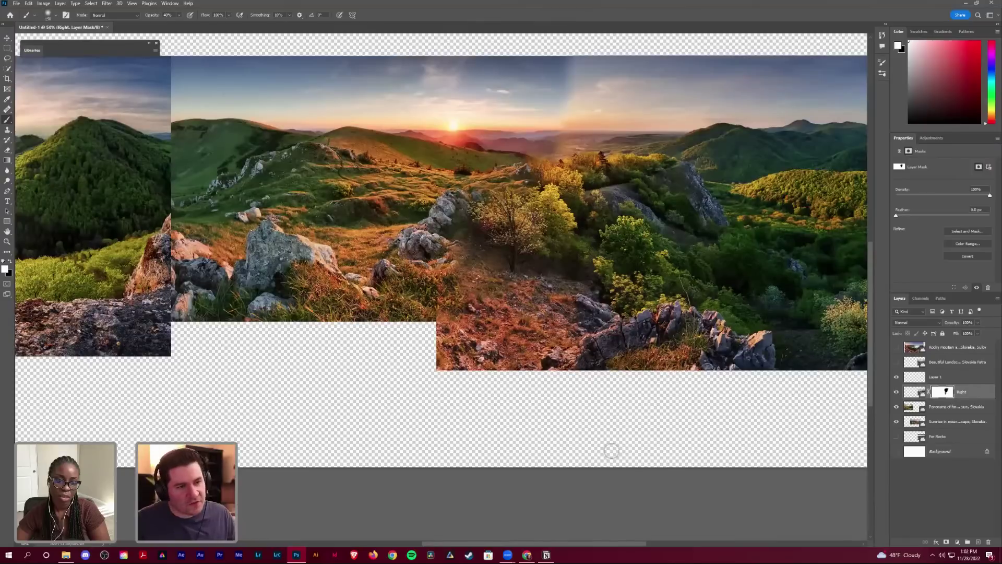
key("ctrl+minus")
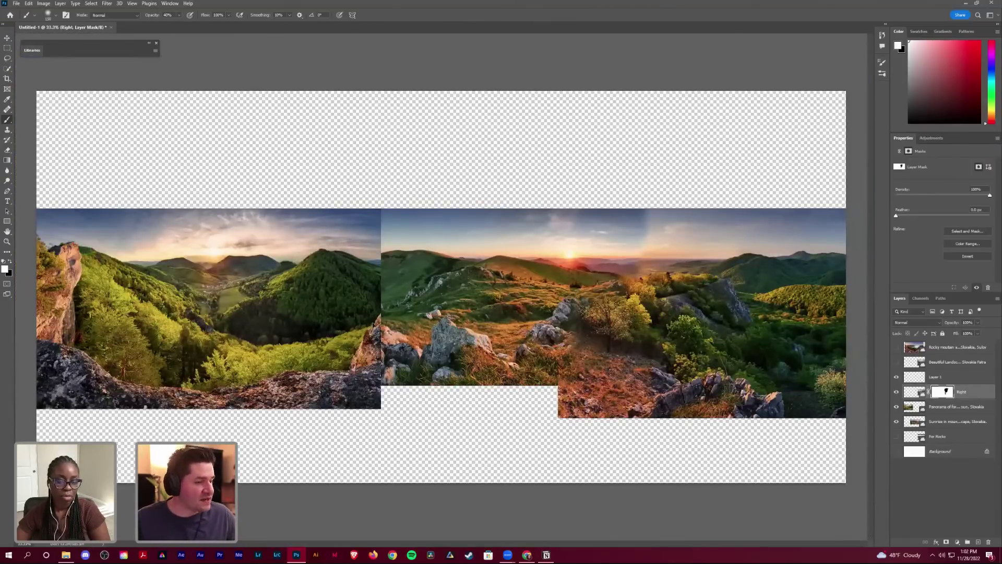
key("v")
mouse_move(664, 326)
left_mouse_down()
mouse_move(630, 353)
mouse_move(731, 327)
left_mouse_up()
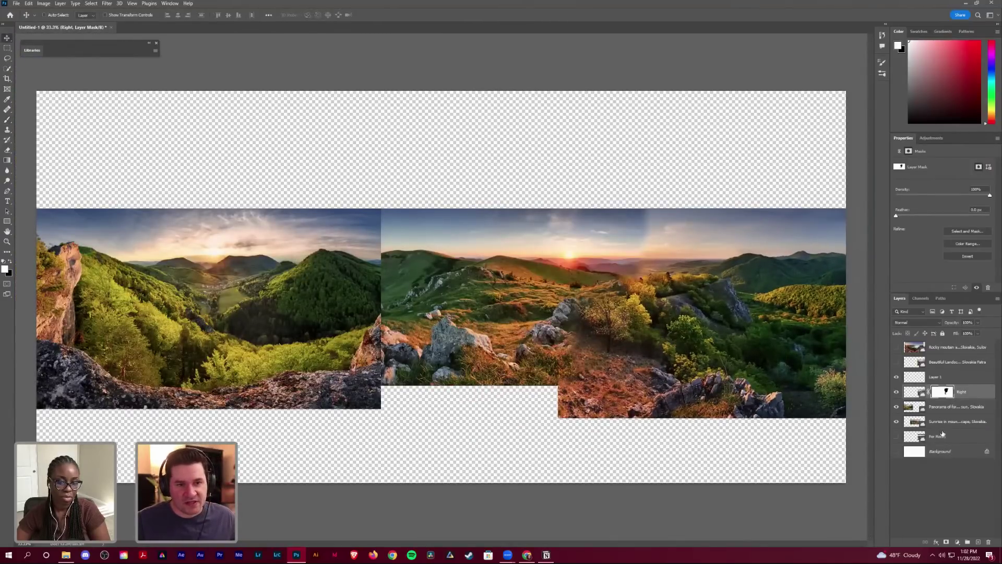
left_click_drag(943, 407, 957, 389)
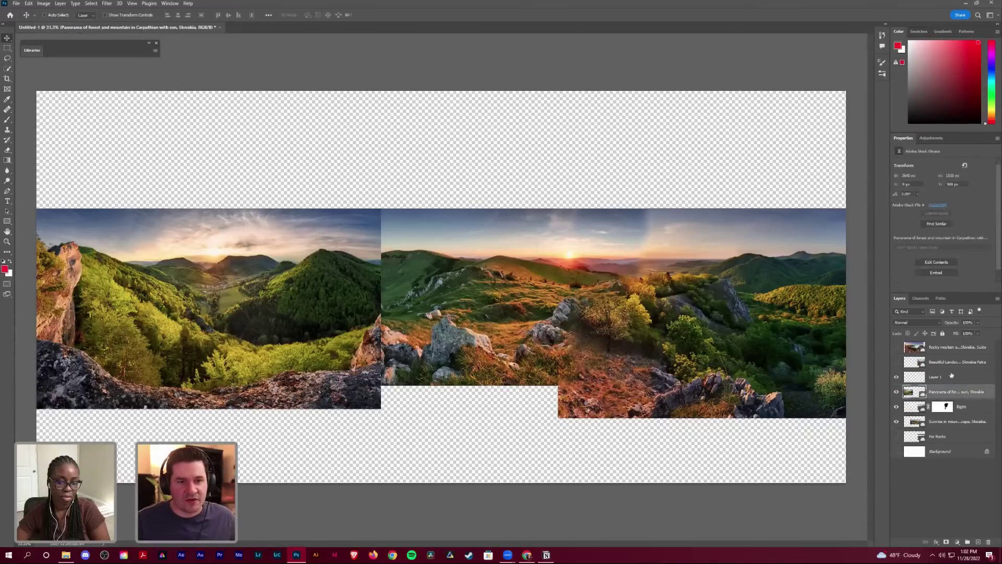
left_click(949, 378)
key("Delete")
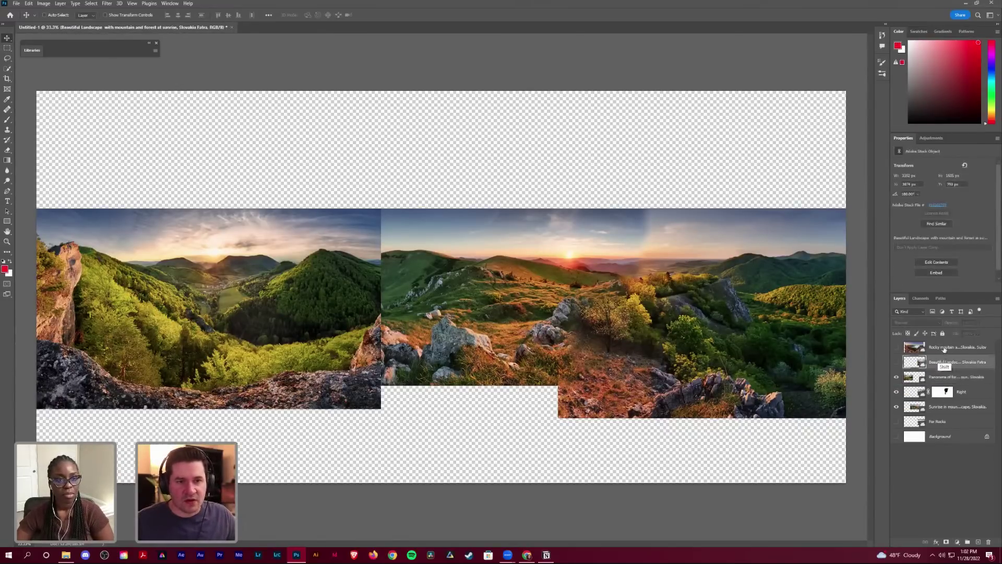
Step: Group the hidden Rocky mountain and Beautiful Landscape layers and name the group TIDY
left_click(948, 376, "ctrl")
key("ctrl+g")
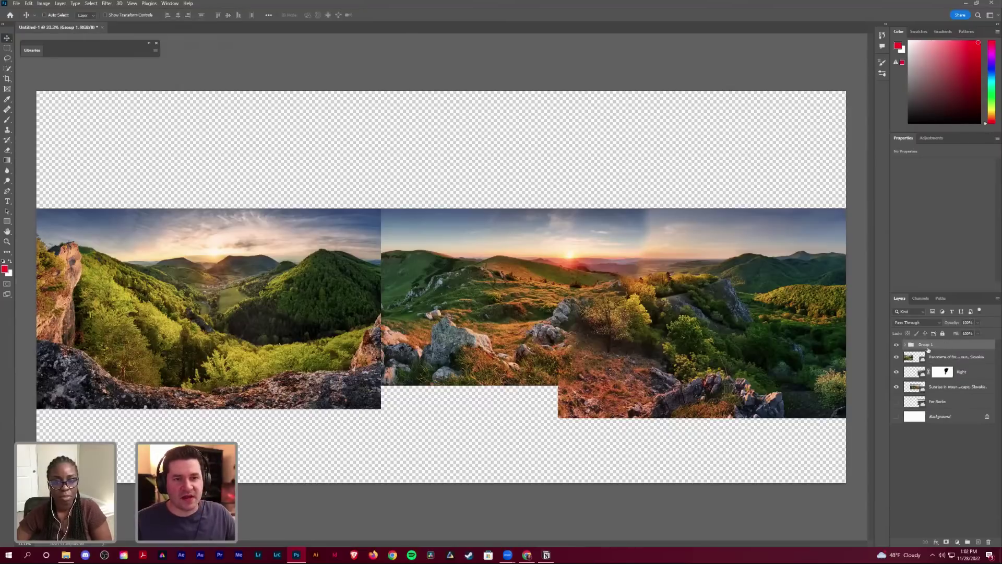
type("T")
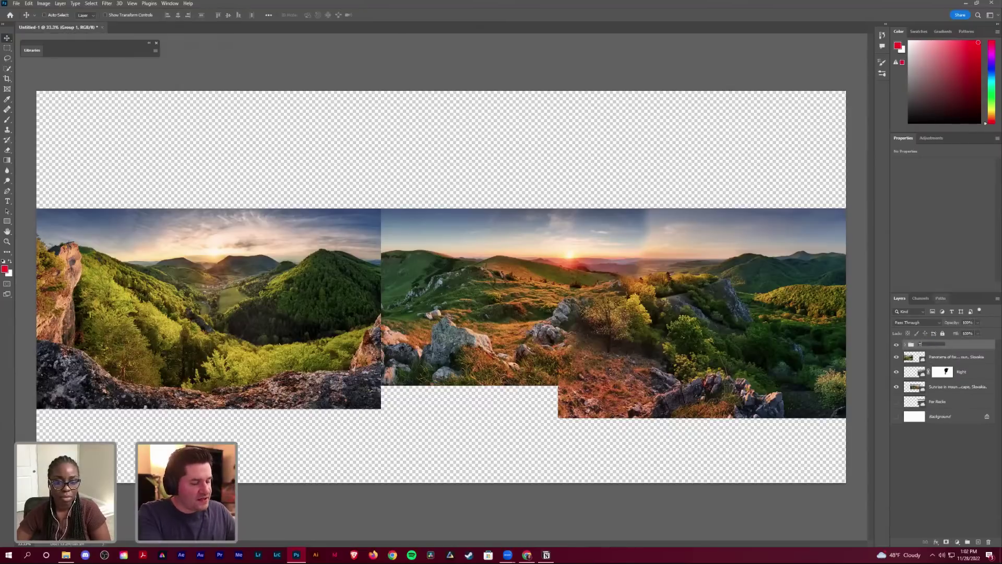
type("IDY")
key("Return")
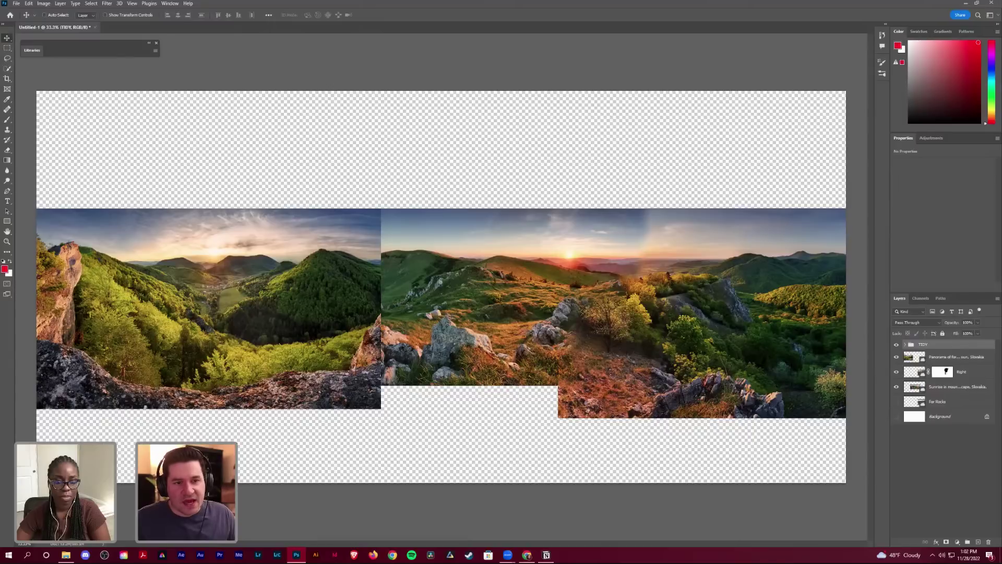
Step: Rename the Panorama of forest layer as Left and add a layer mask to it
double_click(956, 356)
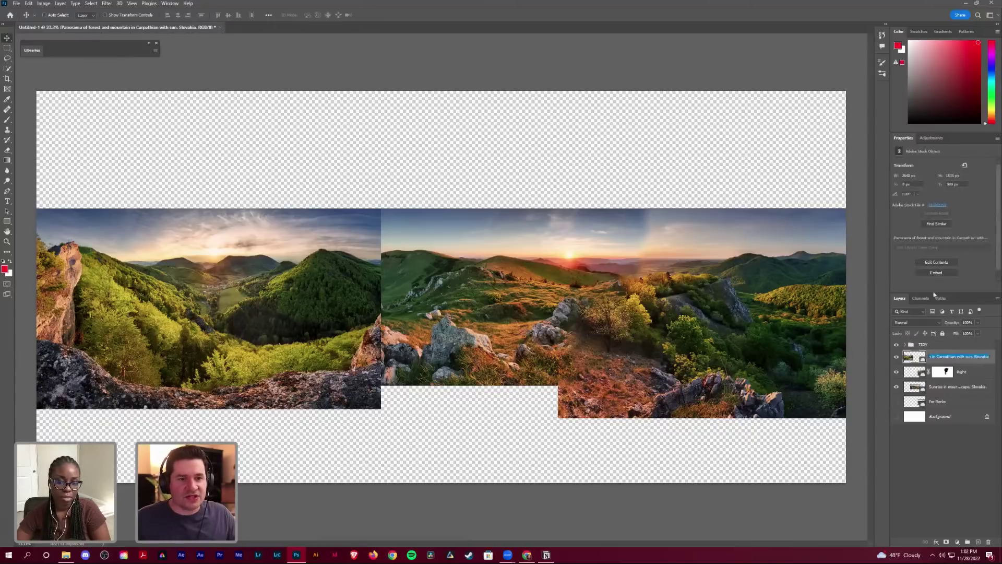
type("Left")
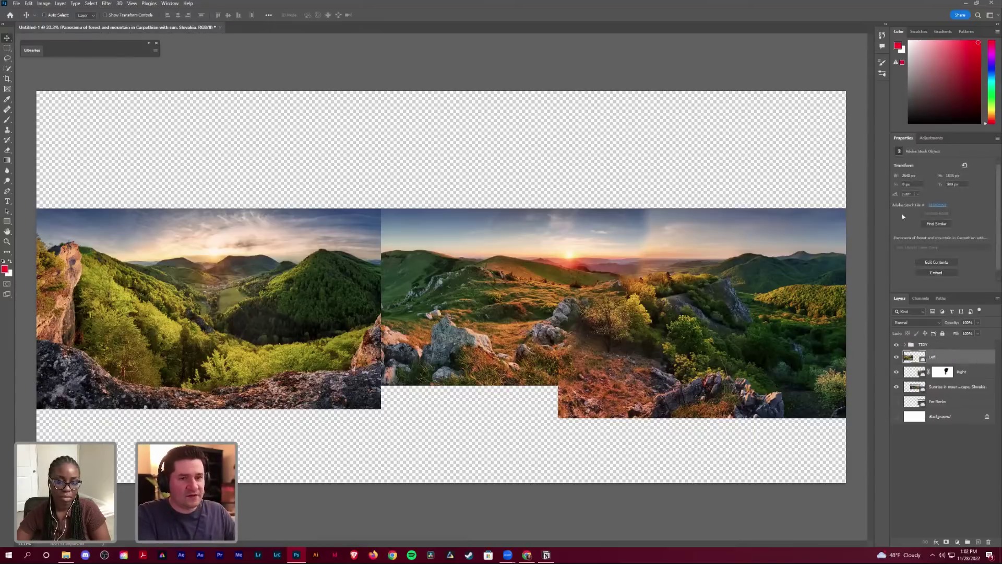
key("Return")
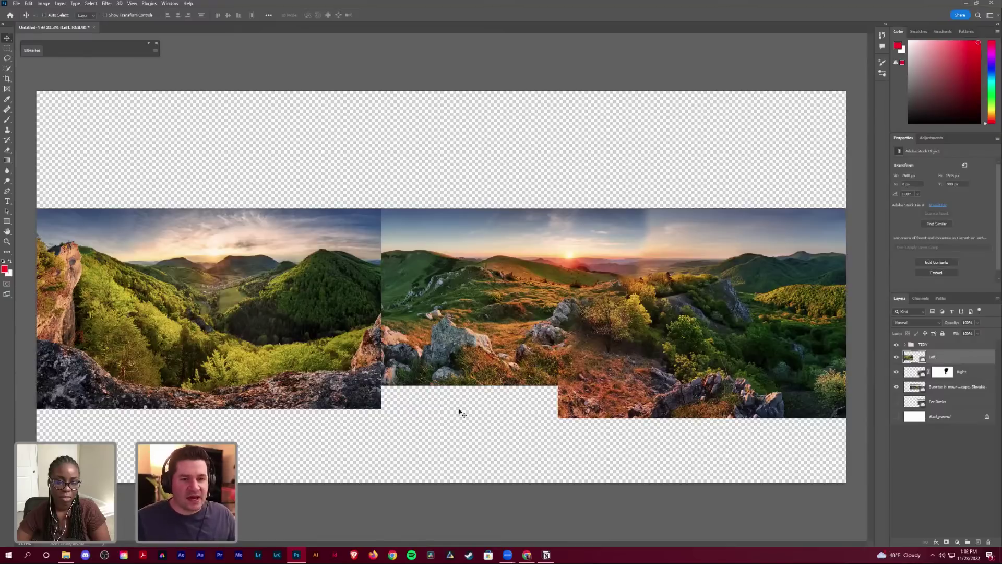
left_click(946, 542)
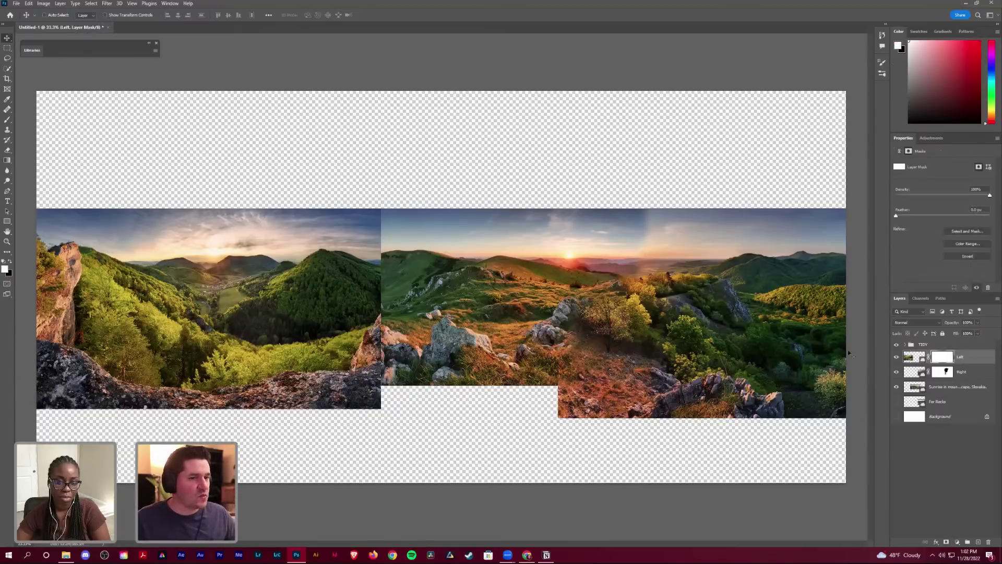
Step: Target the Left layer's image instead of its mask and set the layer's opacity to 75%
left_click(916, 355)
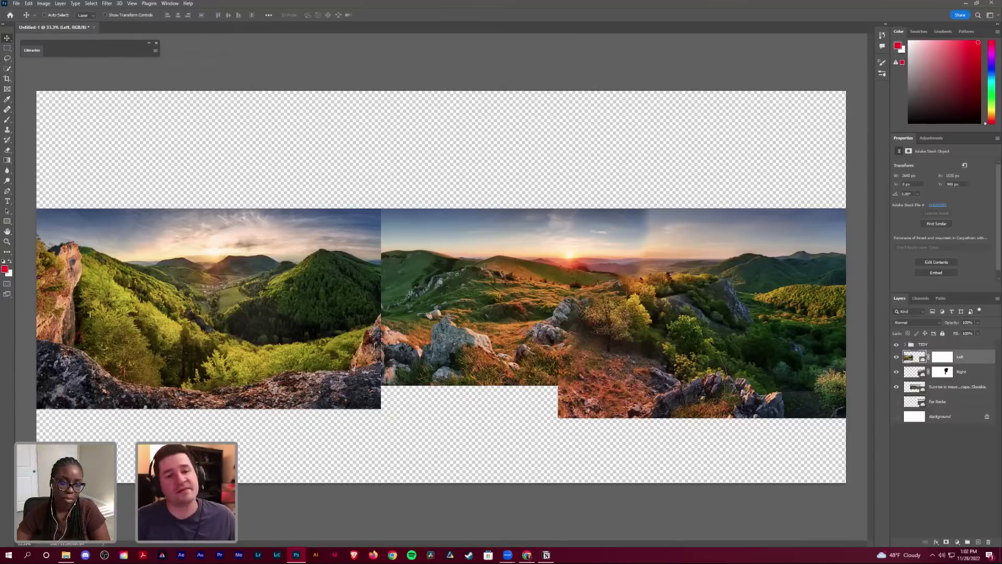
key("5")
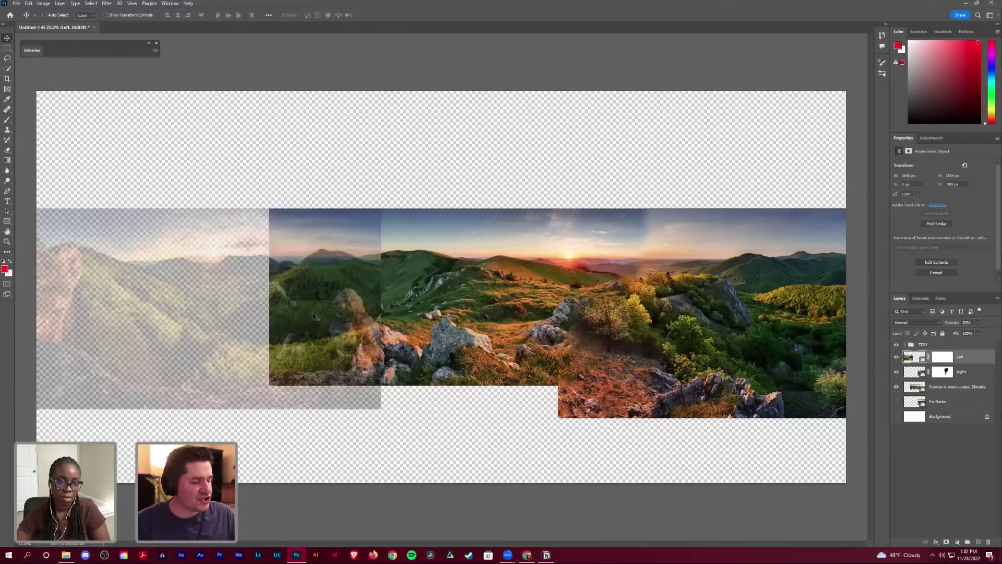
key("7")
key("5")
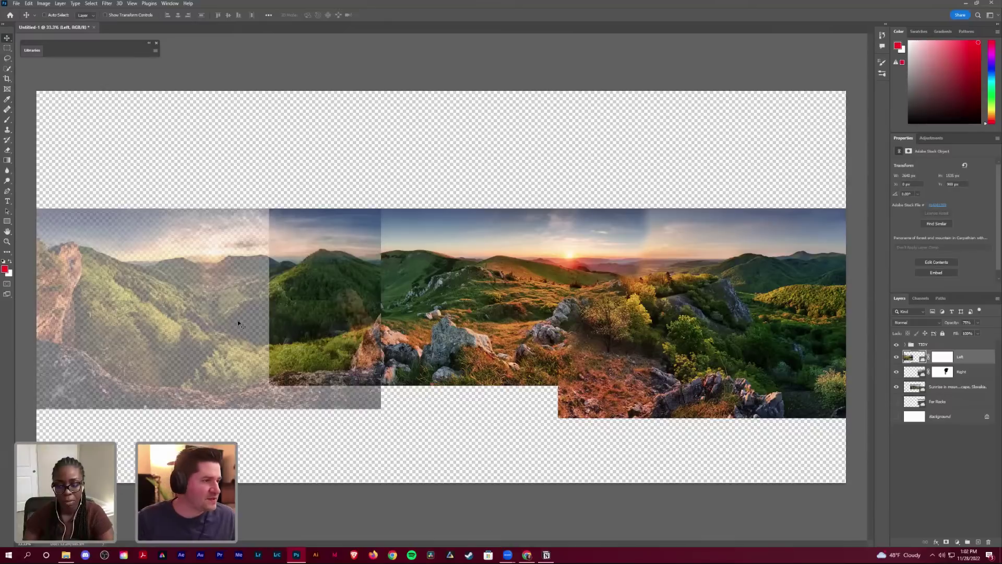
Step: Shift the Left photo leftward and slightly up so its hill slope meets the middle photo's green hill at the horizon
left_click_drag(227, 309, 206, 311)
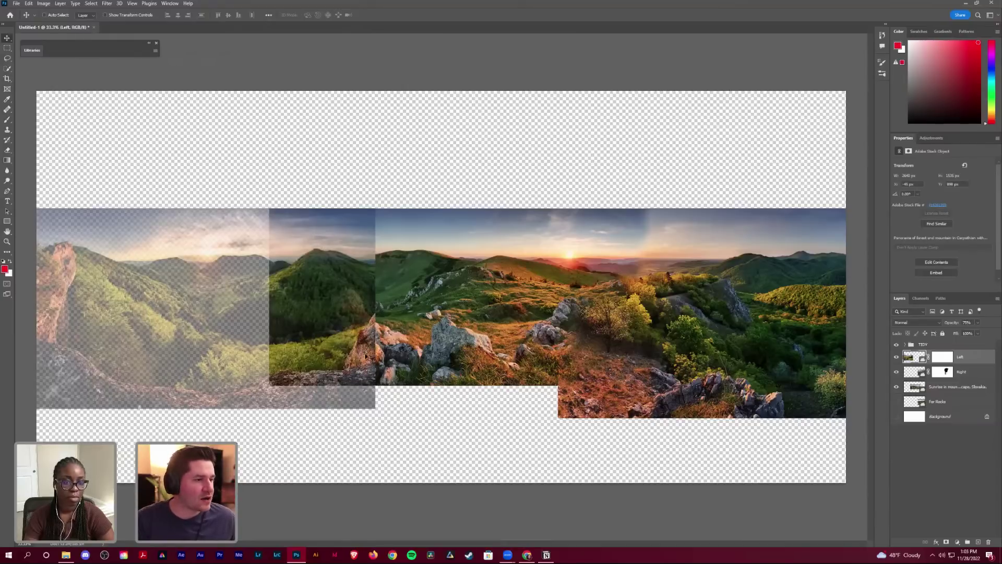
left_click_drag(226, 308, 168, 304)
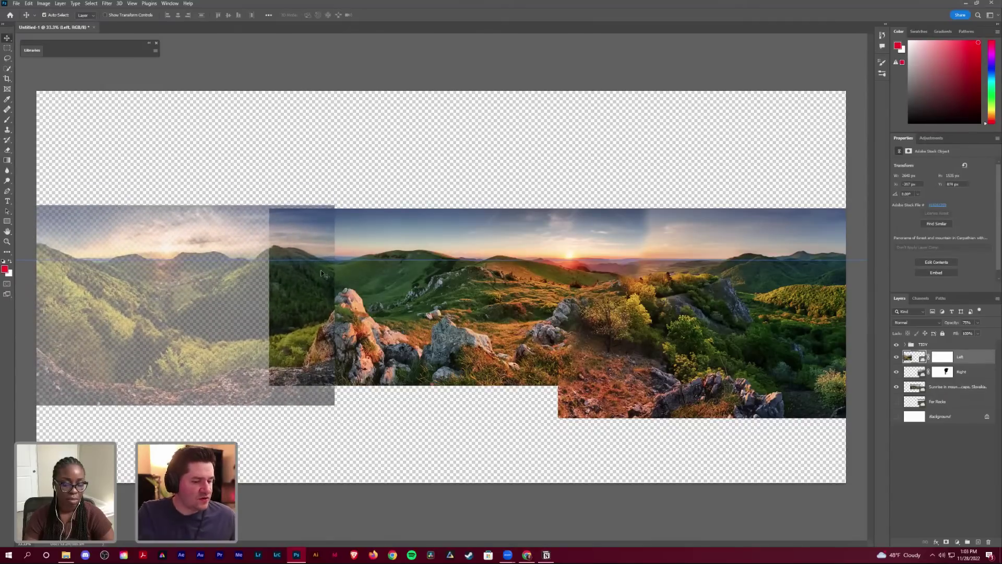
key("ctrl+plus")
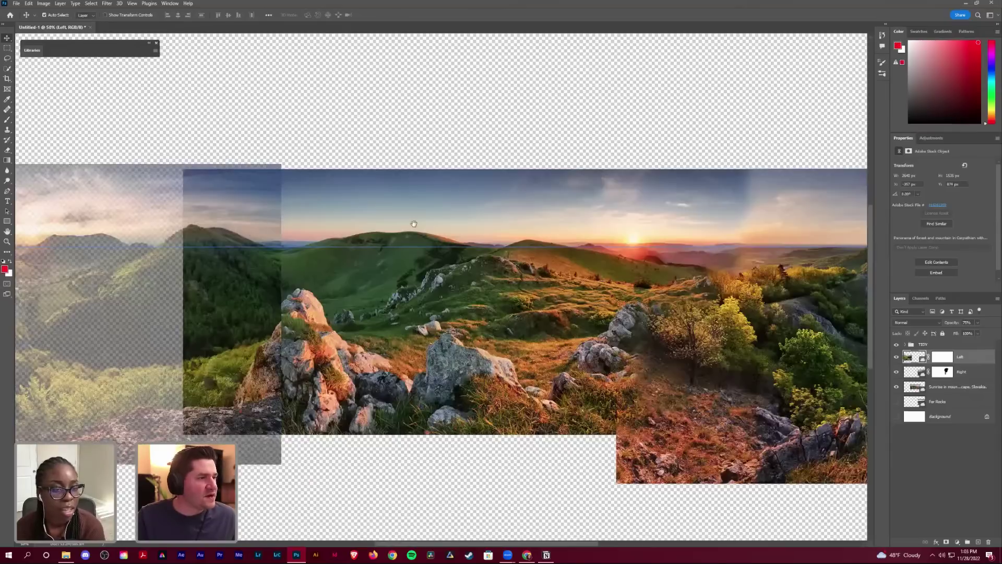
Step: Check the overlap between the Left and middle photos and set the Left layer's opacity to 100%
key("ctrl+plus")
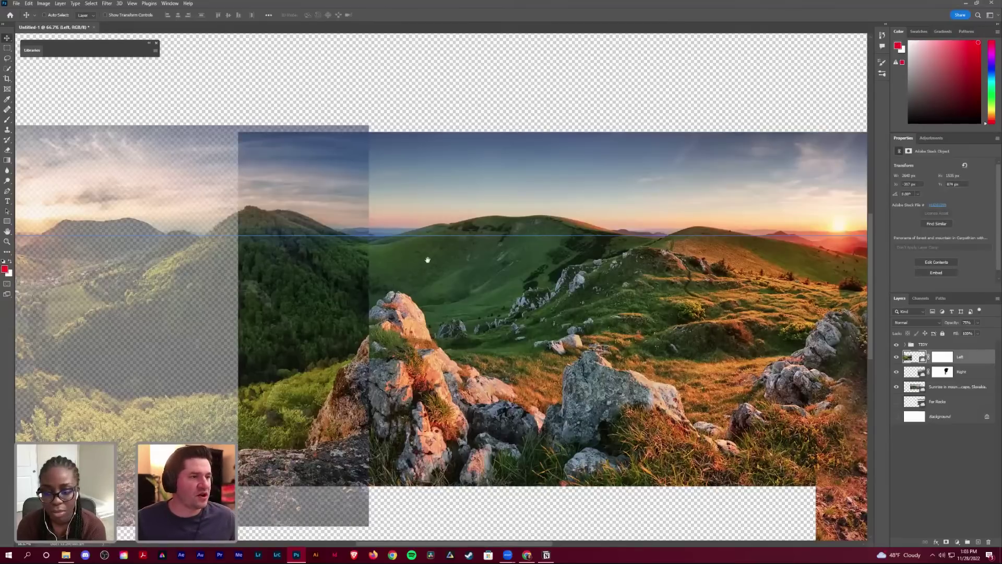
scroll(353, 193, "left", 3)
scroll(354, 193, "down", 1)
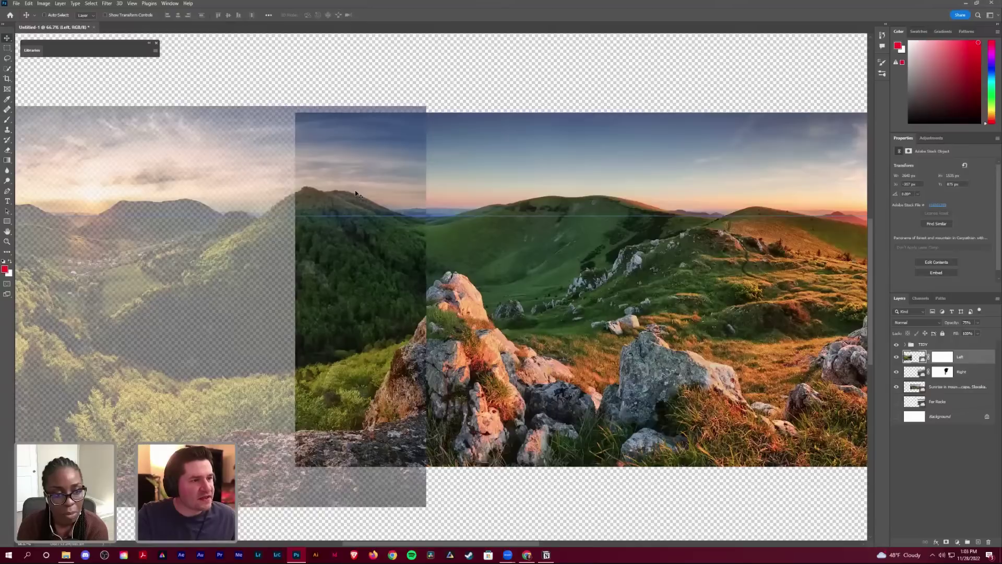
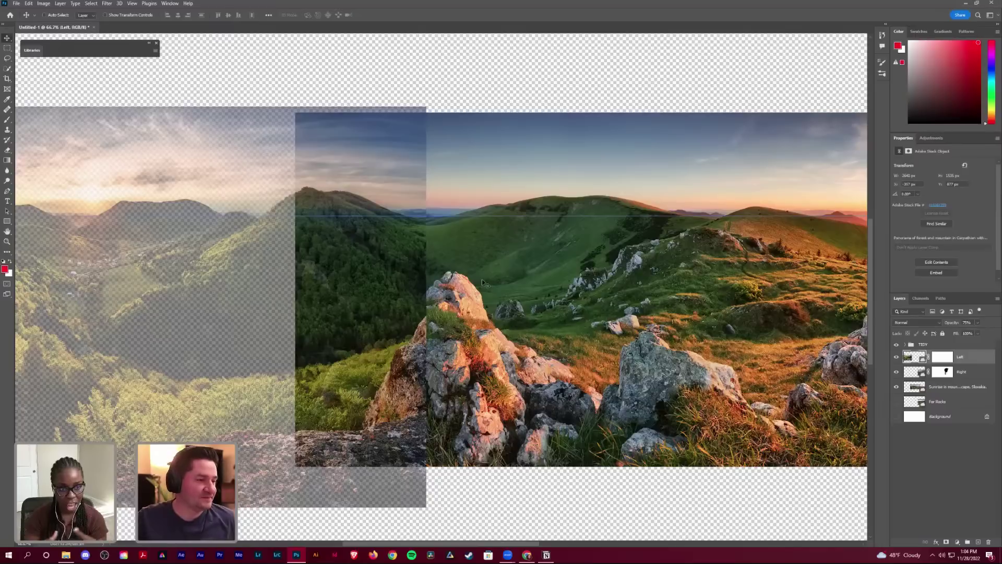
key("ctrl+minus")
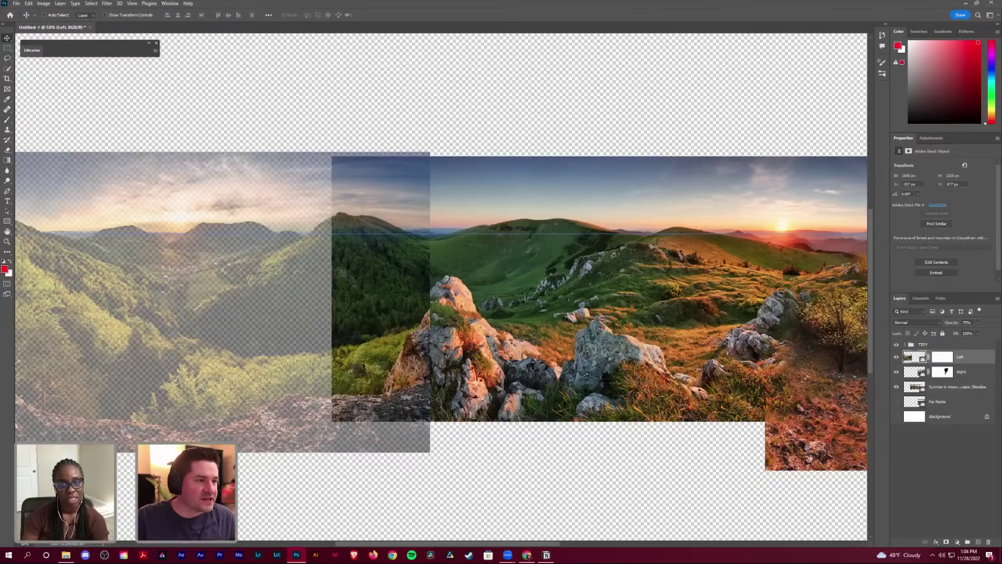
left_click_drag(389, 316, 489, 304)
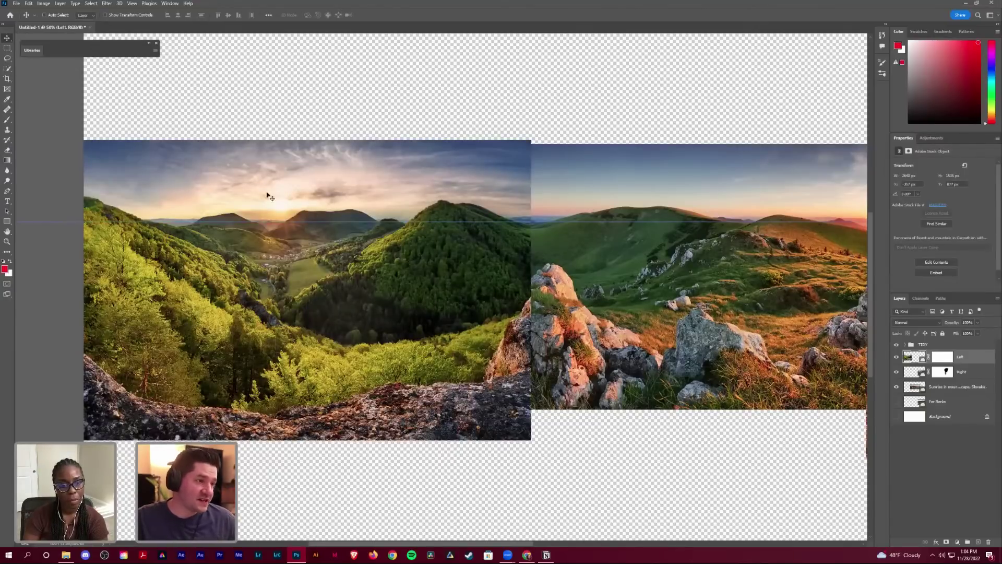
Step: Examine the Left photo's valley, horizon and seam with the middle photo, comparing the composite with the Left layer hidden and shown
key("z")
left_click(290, 224)
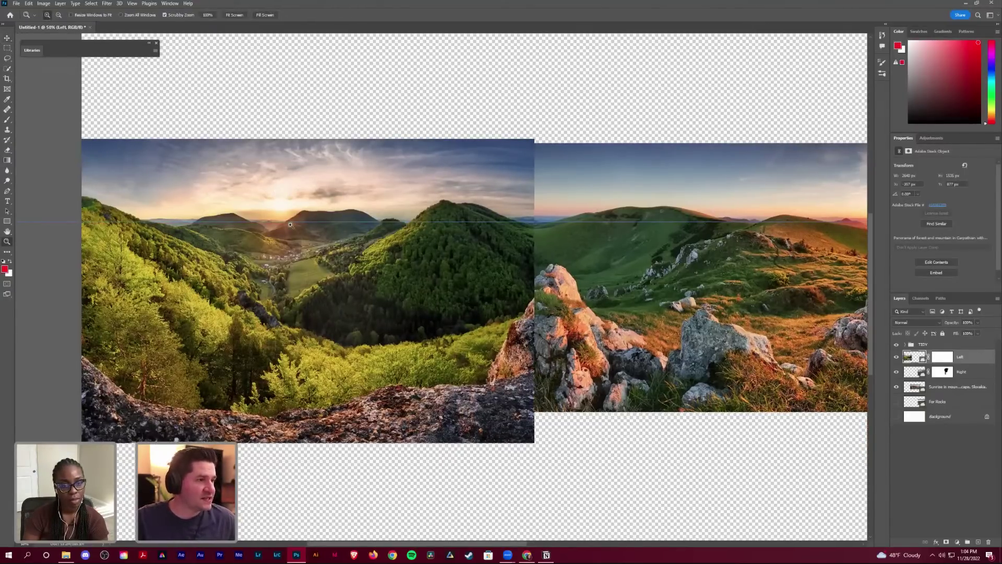
left_click(270, 224)
left_click(360, 267)
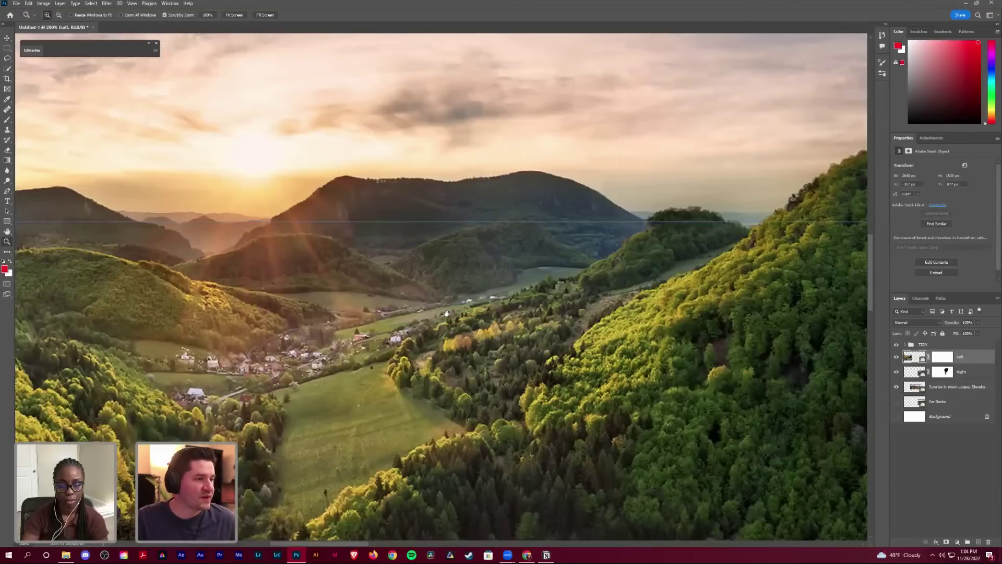
left_click_drag(373, 213, 400, 201)
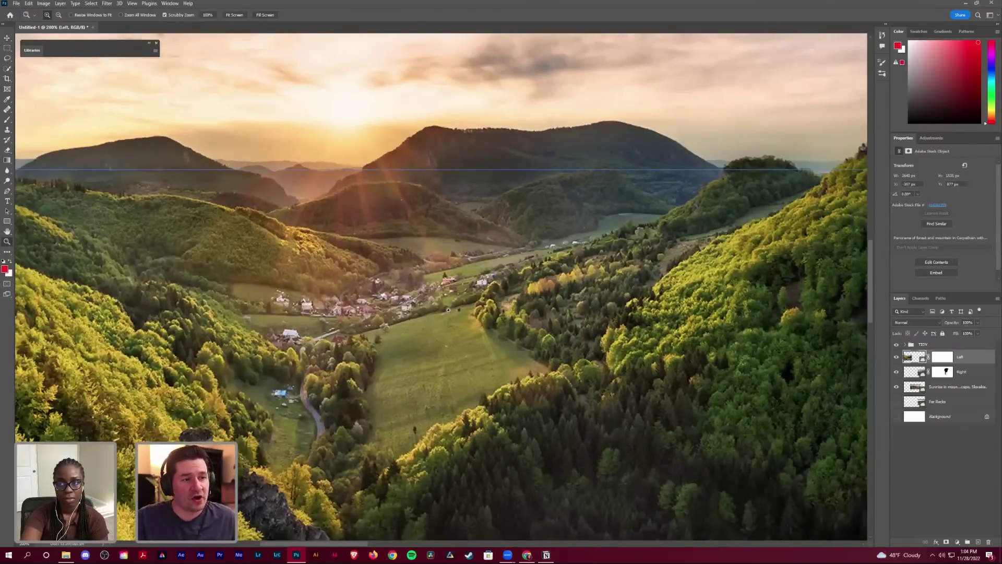
left_click(448, 310, "alt")
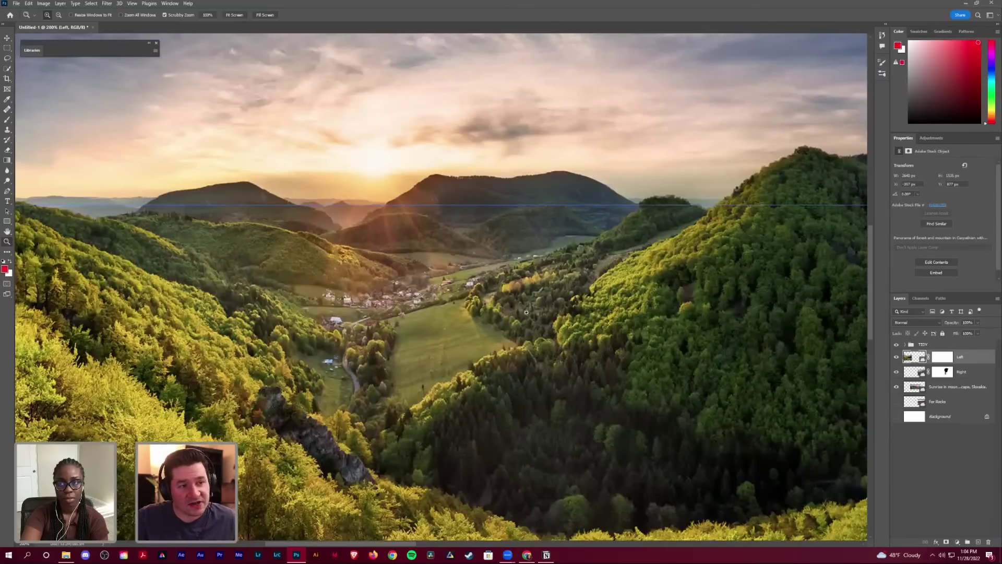
left_click(528, 303, "alt")
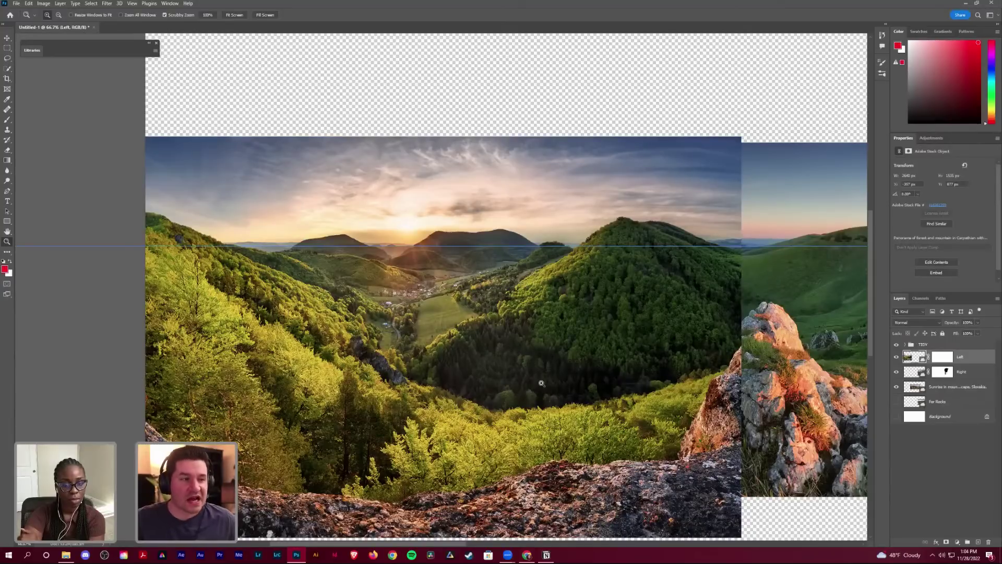
left_click_drag(470, 273, 469, 271)
left_click_drag(436, 424, 406, 390)
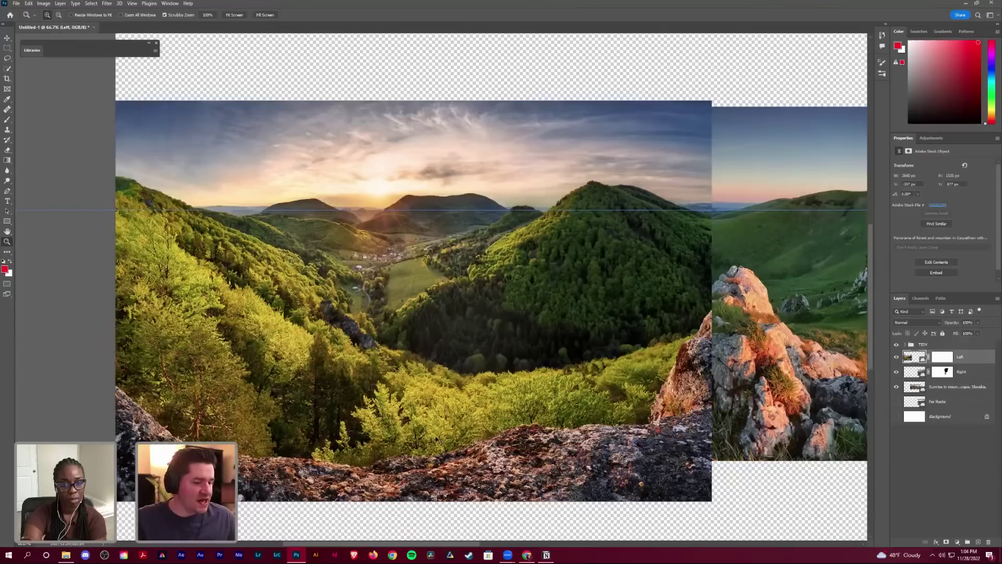
left_click_drag(625, 287, 580, 273)
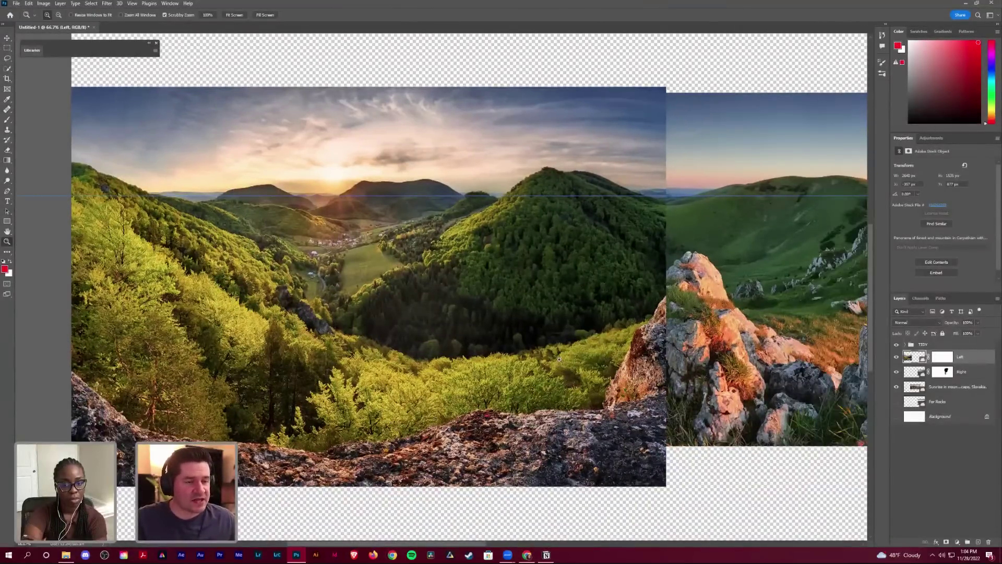
key("ctrl+minus")
left_click(896, 357)
left_click(897, 357)
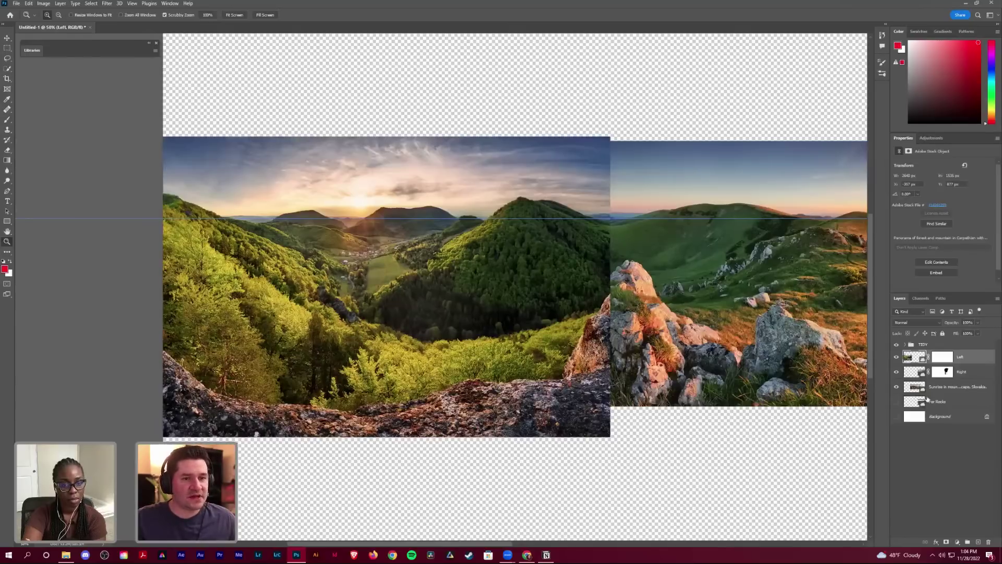
scroll(496, 368, "up", 1)
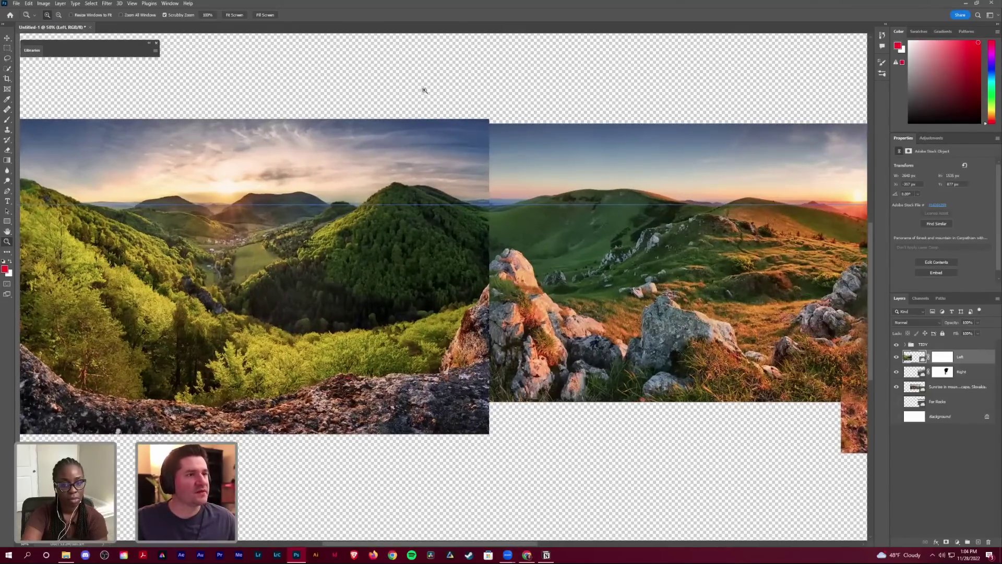
Step: Target the Left layer's mask at the foreground rock seam and ready the Brush with black at 100% opacity
left_click(478, 374)
left_click(624, 410)
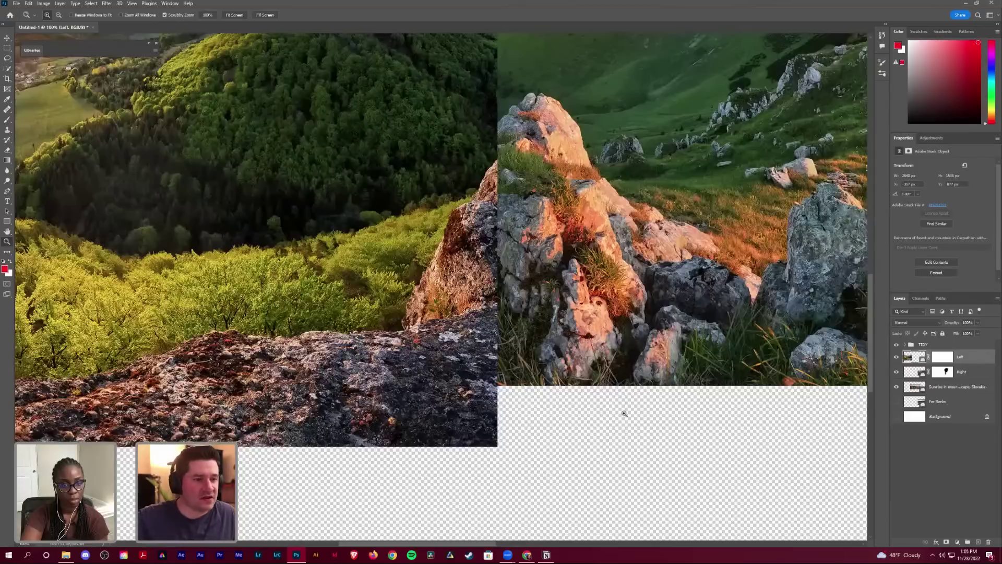
key("b")
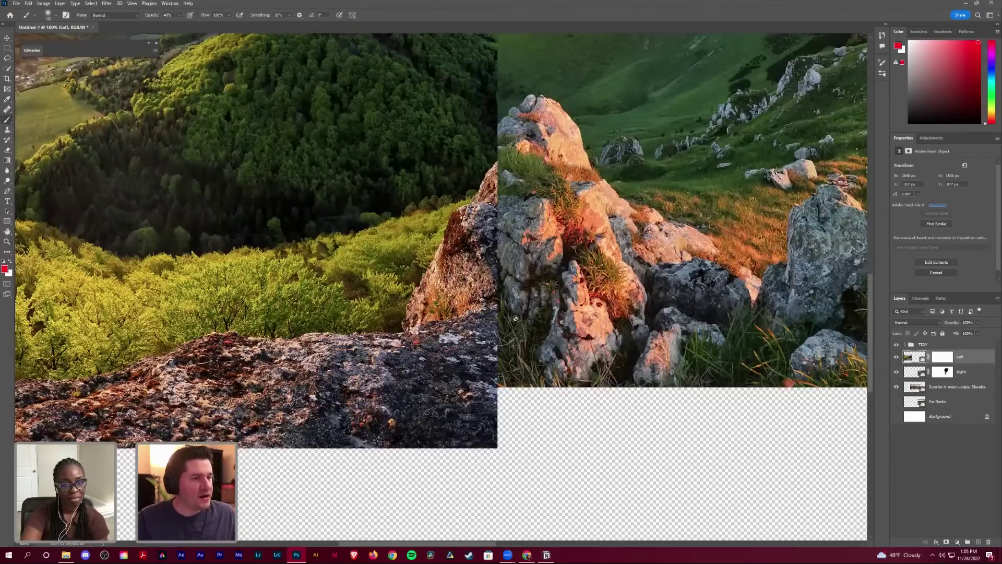
left_click(942, 358)
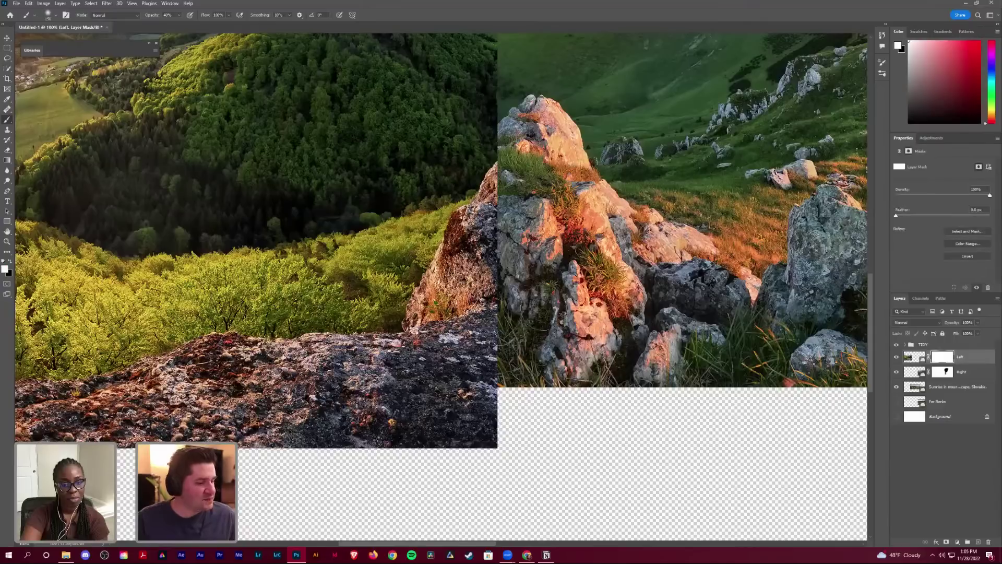
key("x")
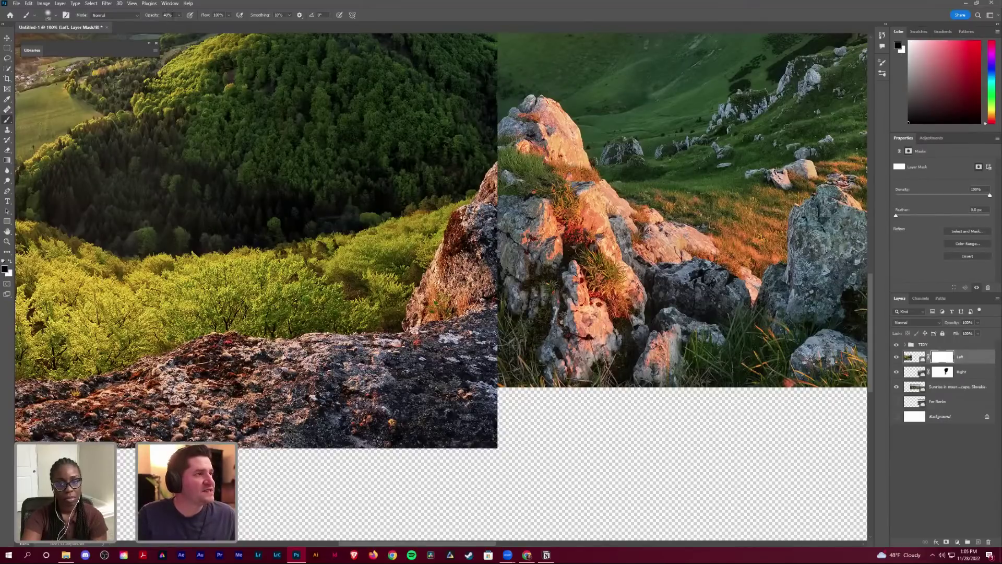
key("0")
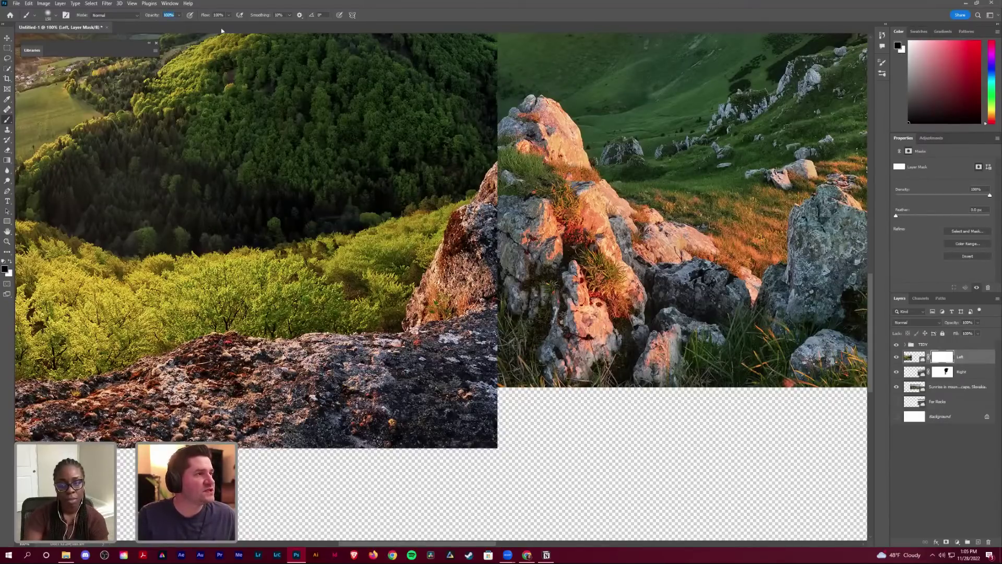
Step: Try masking out a broad area of the Left photo's rocks beside the seam, and undo it
mouse_move(491, 313)
left_mouse_down()
mouse_move(486, 355)
mouse_move(501, 366)
mouse_move(481, 387)
mouse_move(434, 340)
mouse_move(478, 209)
left_mouse_up()
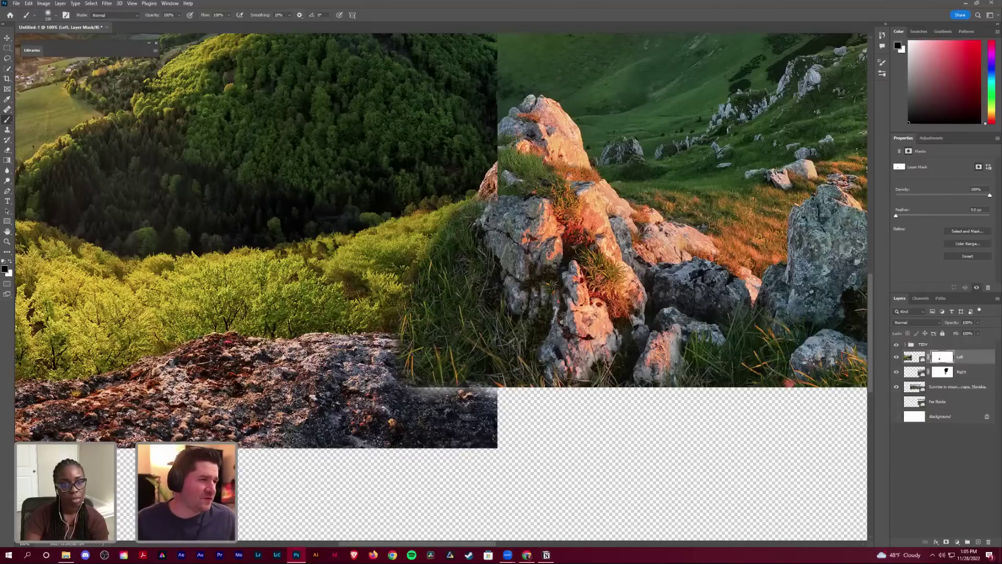
key("z")
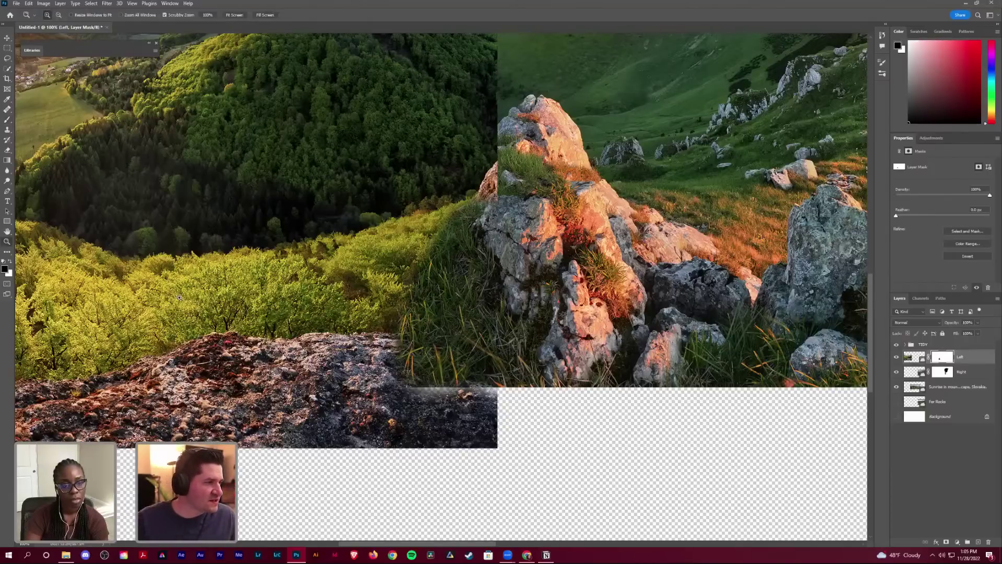
left_click_drag(179, 298, 211, 269)
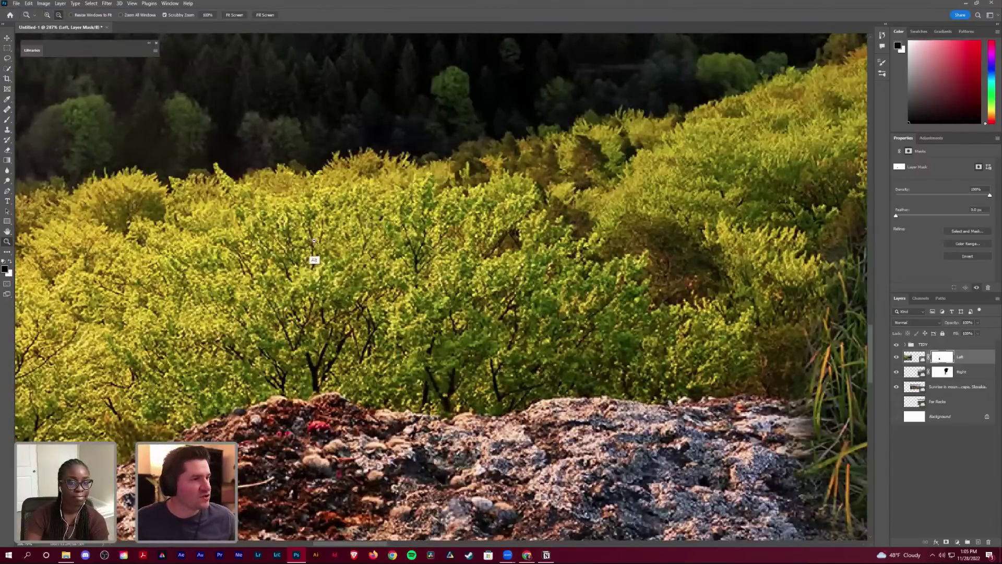
left_click(308, 259, "alt")
left_click(397, 262, "alt")
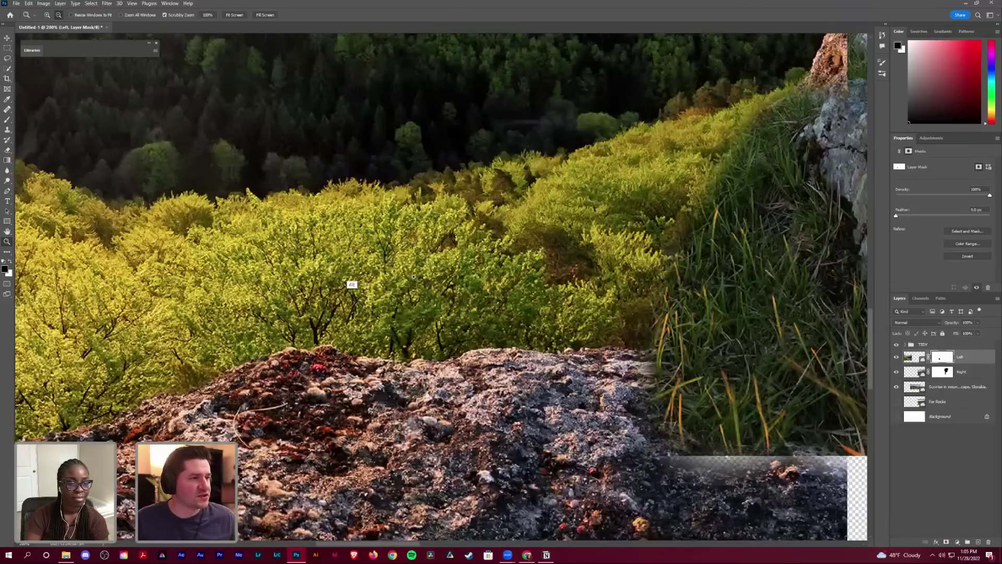
left_click(416, 309, "alt")
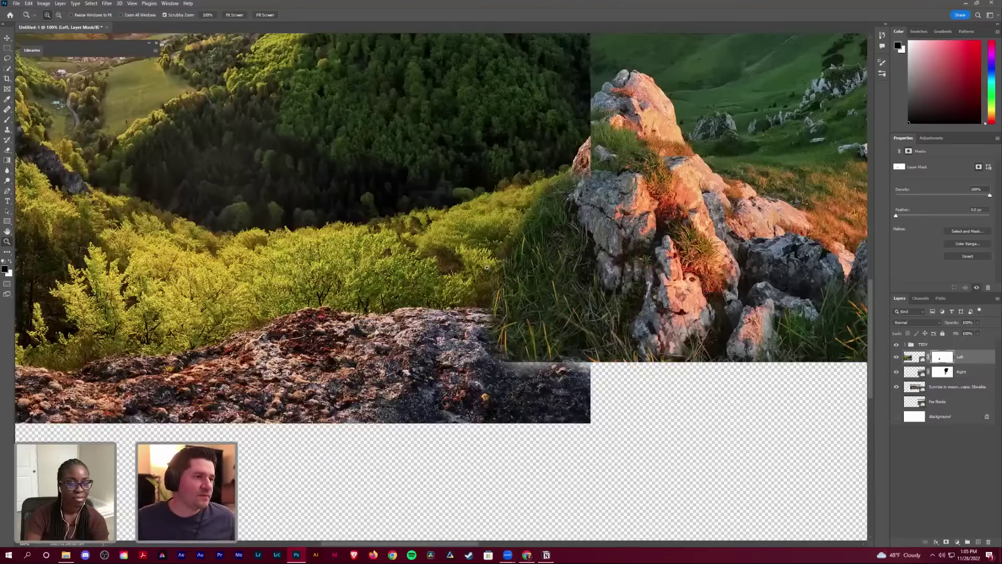
left_click(495, 255)
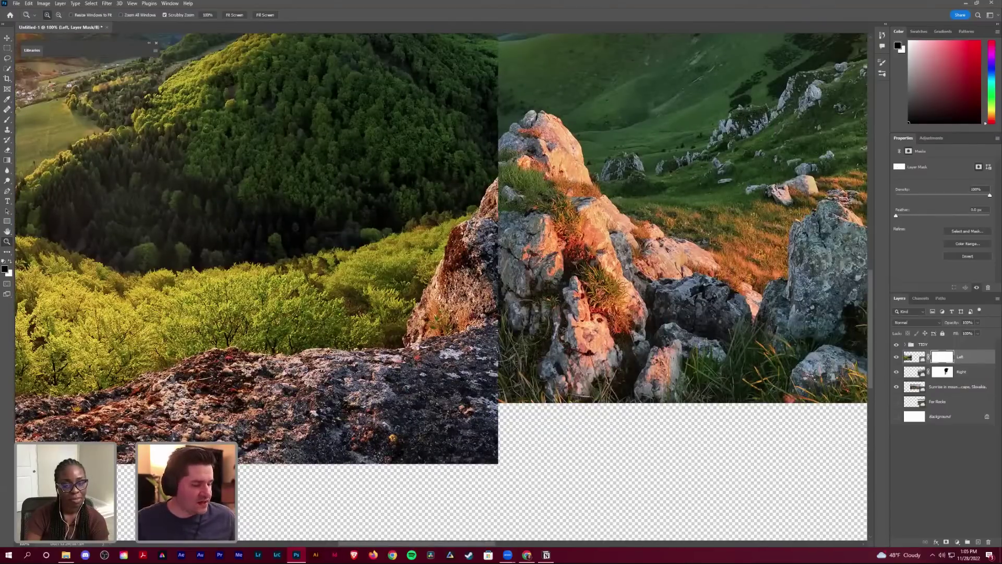
Step: Paint black on the Left mask down the foreground rock seam and over the Left photo's lower corner to soften the hard edge
key("b")
mouse_move(515, 373)
left_mouse_down()
mouse_move(501, 392)
mouse_move(517, 339)
mouse_move(497, 292)
mouse_move(495, 185)
left_mouse_up()
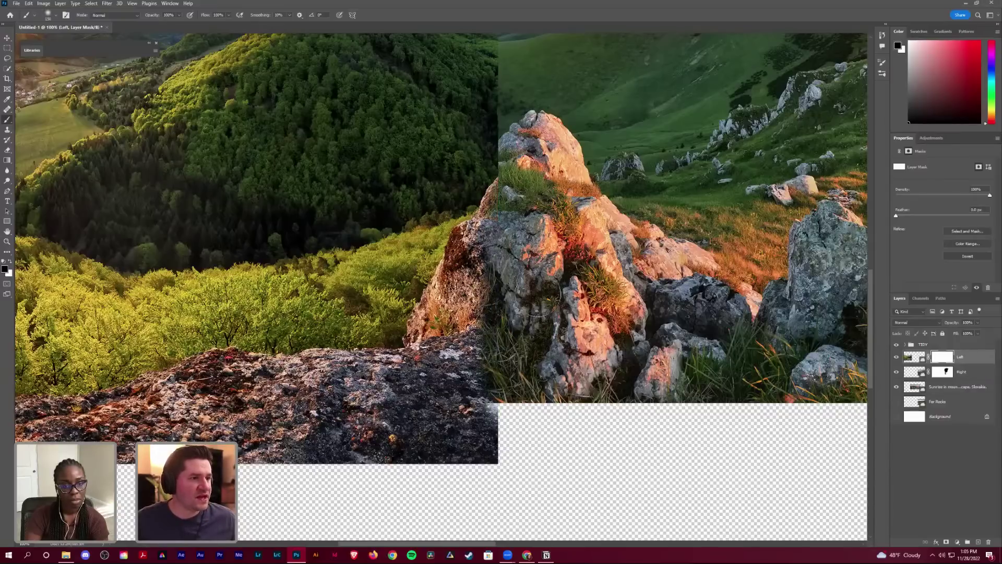
left_click_drag(528, 405, 544, 423)
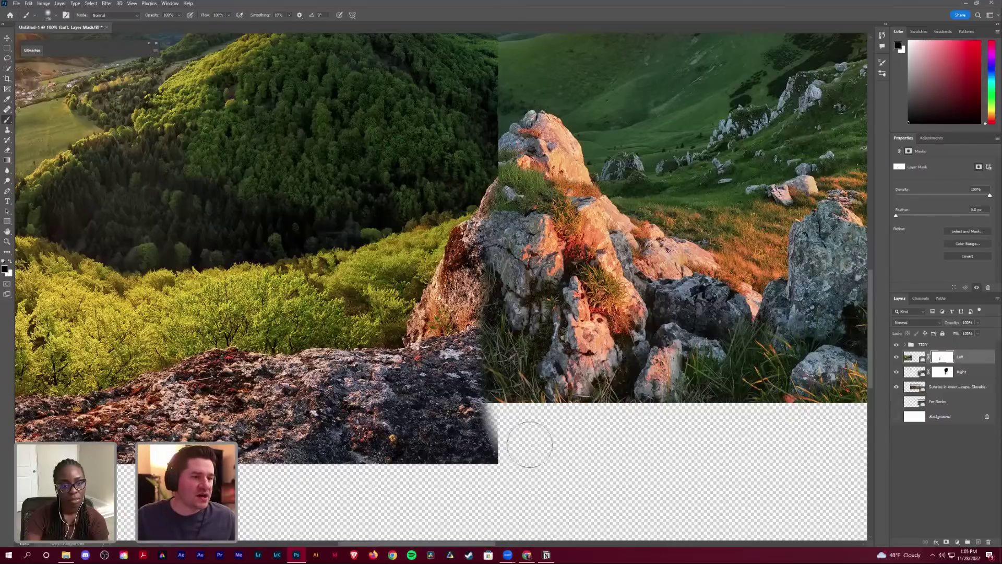
mouse_move(528, 441)
left_mouse_down()
mouse_move(532, 476)
mouse_move(534, 427)
mouse_move(521, 478)
mouse_move(527, 455)
mouse_move(490, 496)
mouse_move(520, 435)
left_mouse_up()
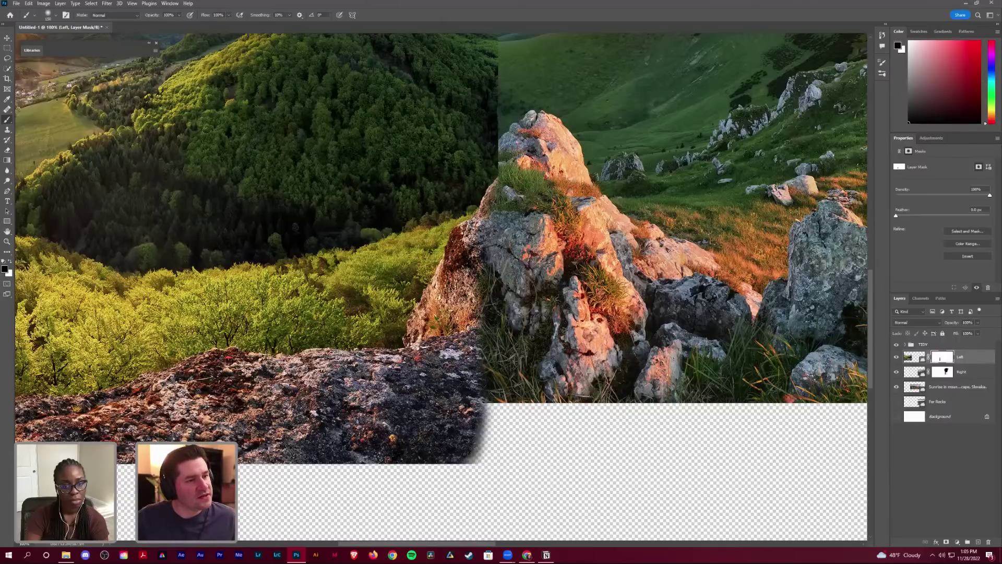
Step: Restore a little of the Left photo's reddish rock at the seam with white, and switch the brush back to black
key("x")
left_click_drag(478, 327, 483, 287)
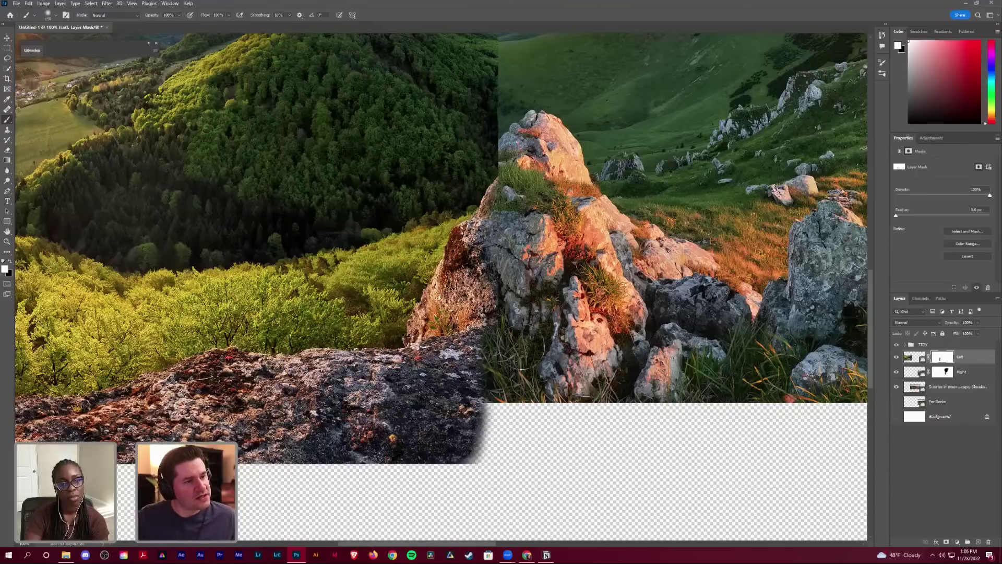
key("x")
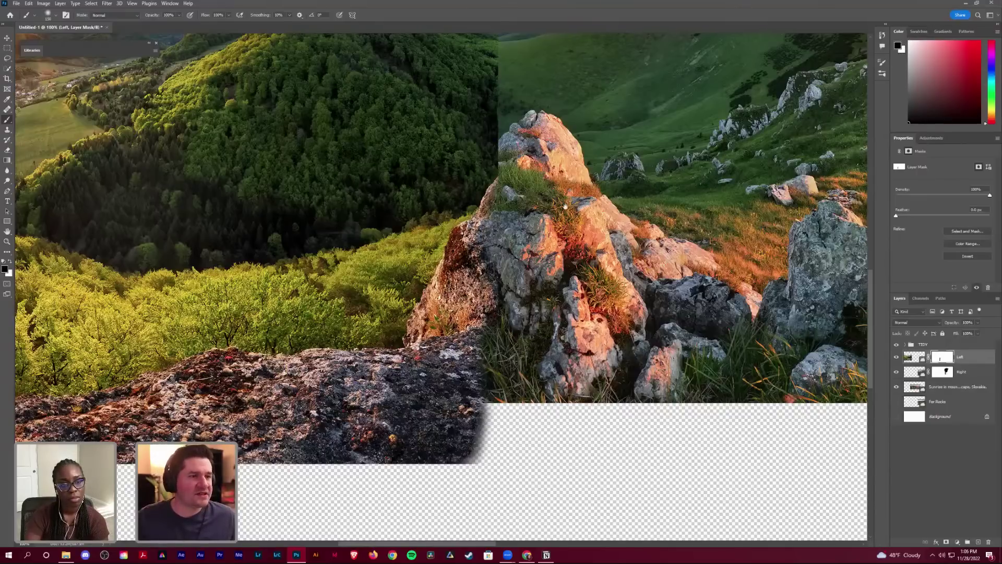
Step: Paint black on the Left mask along the seam beside the grassy top of the foreground rock
left_click_drag(582, 236, 596, 277)
left_click_drag(509, 201, 522, 269)
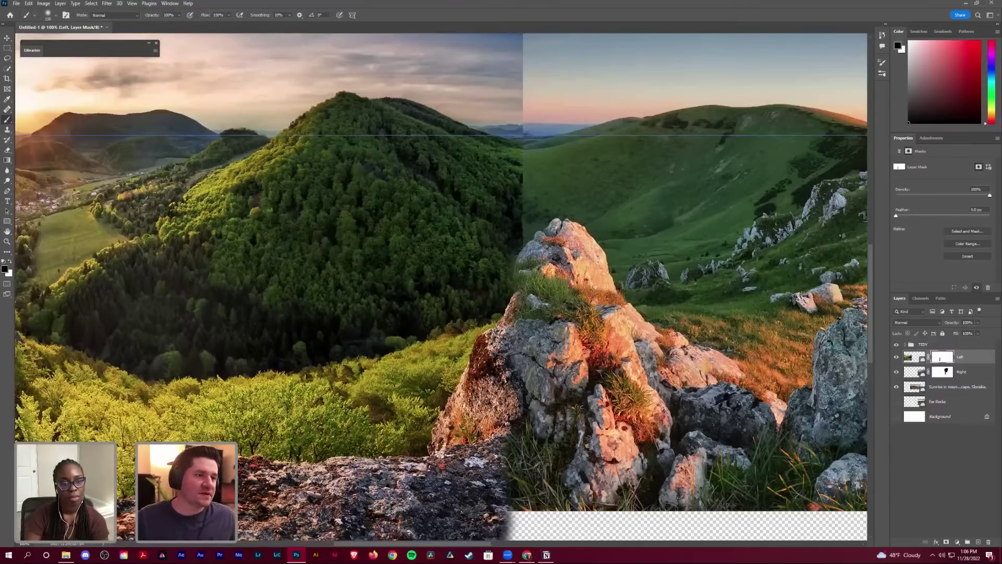
left_click(527, 285)
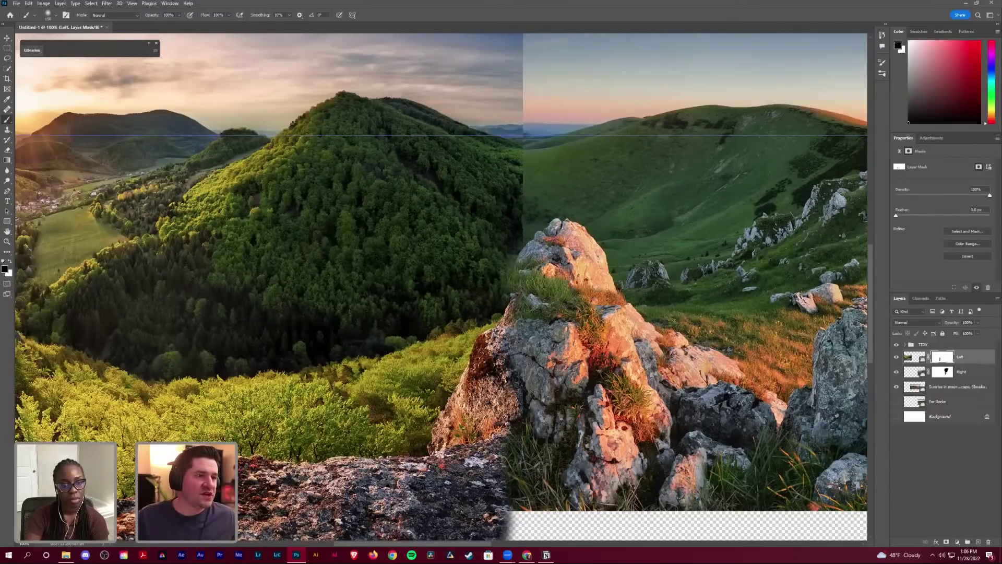
Step: Paint black on the Left mask across the sky seam down to the distant horizon, and reduce the brush size for the hill seam
key("ctrl+plus")
key("ctrl+plus")
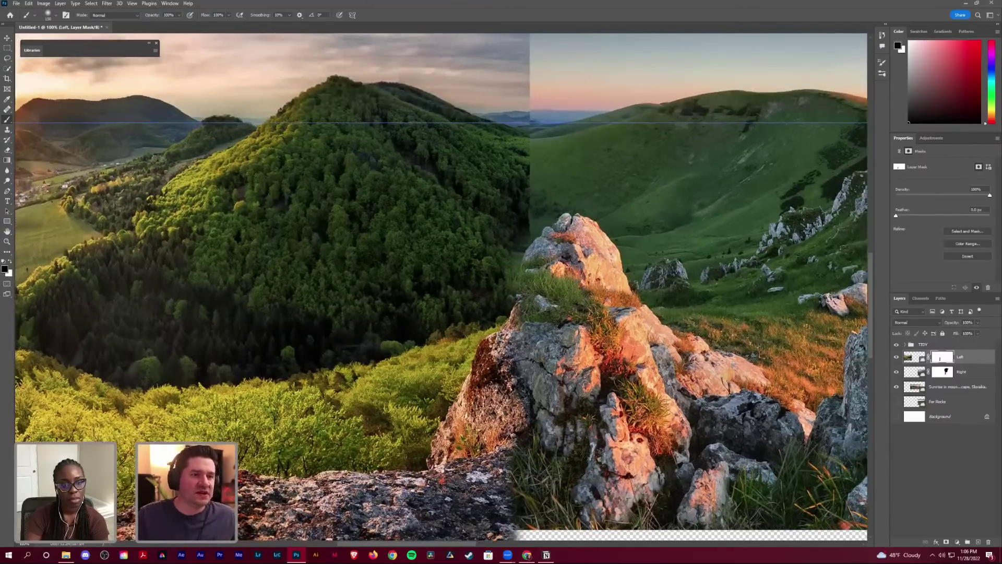
left_click_drag(489, 247, 421, 300)
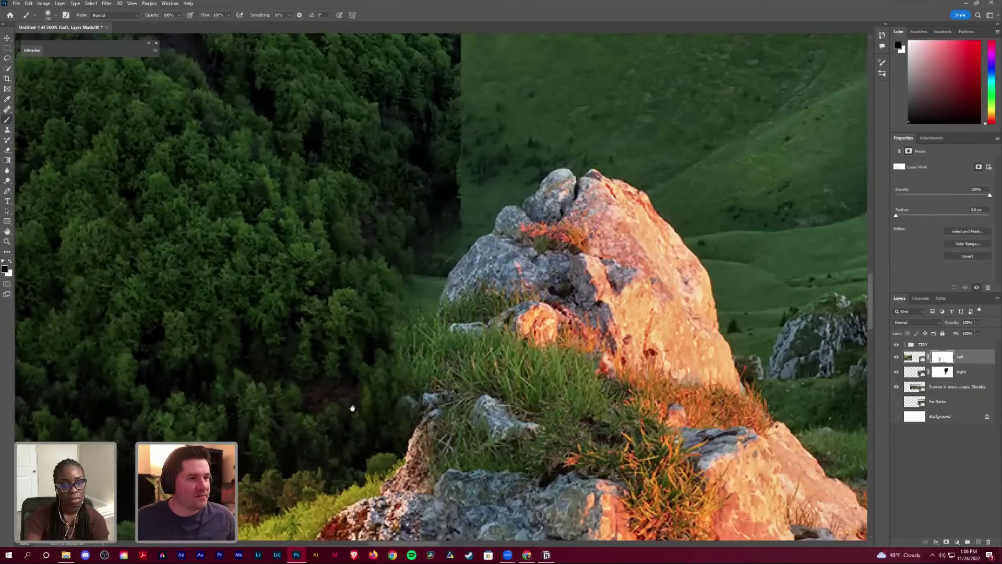
left_click_drag(571, 314, 568, 385)
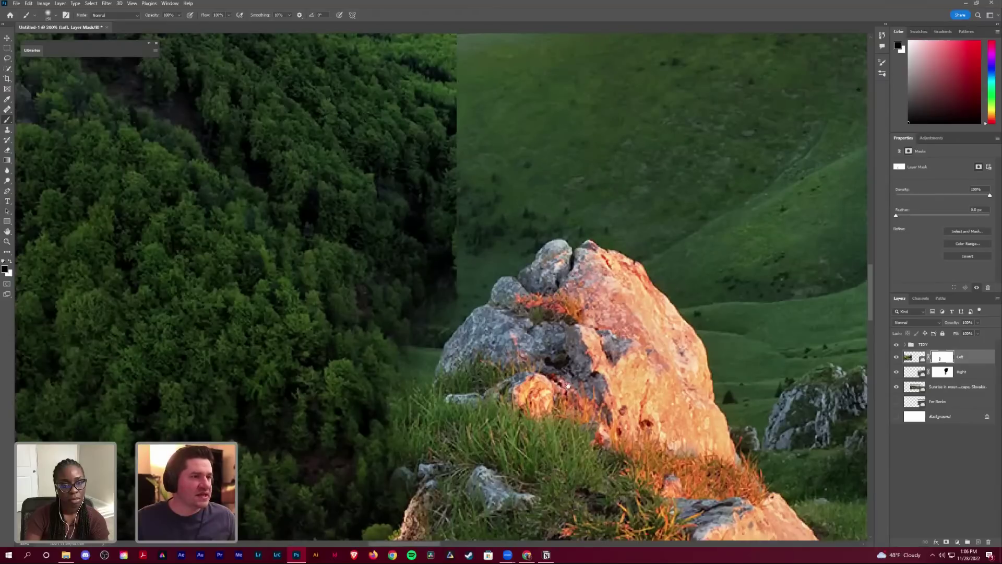
left_click_drag(562, 291, 575, 212)
left_click_drag(564, 263, 616, 389)
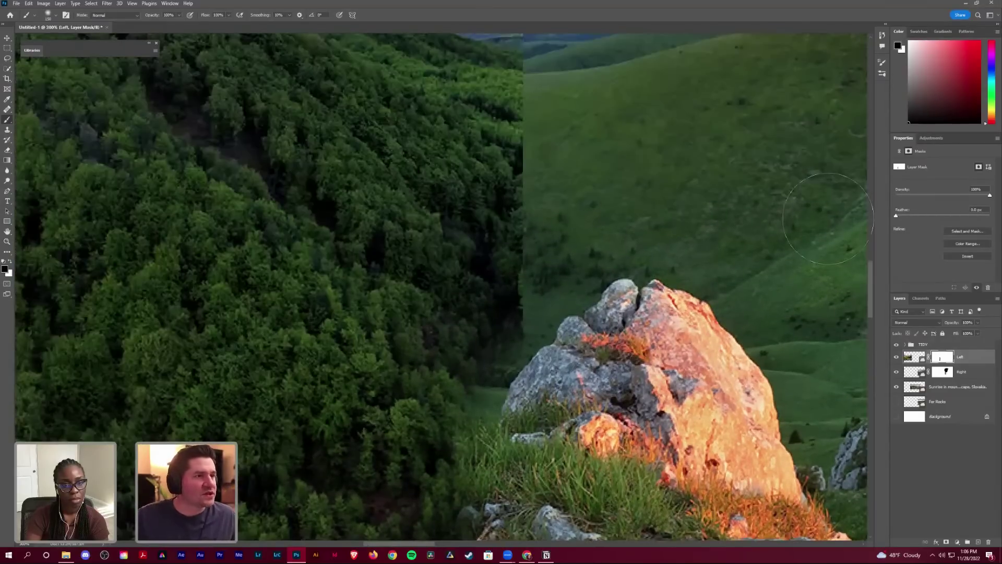
key("ctrl+minus")
scroll(493, 209, "up", 6)
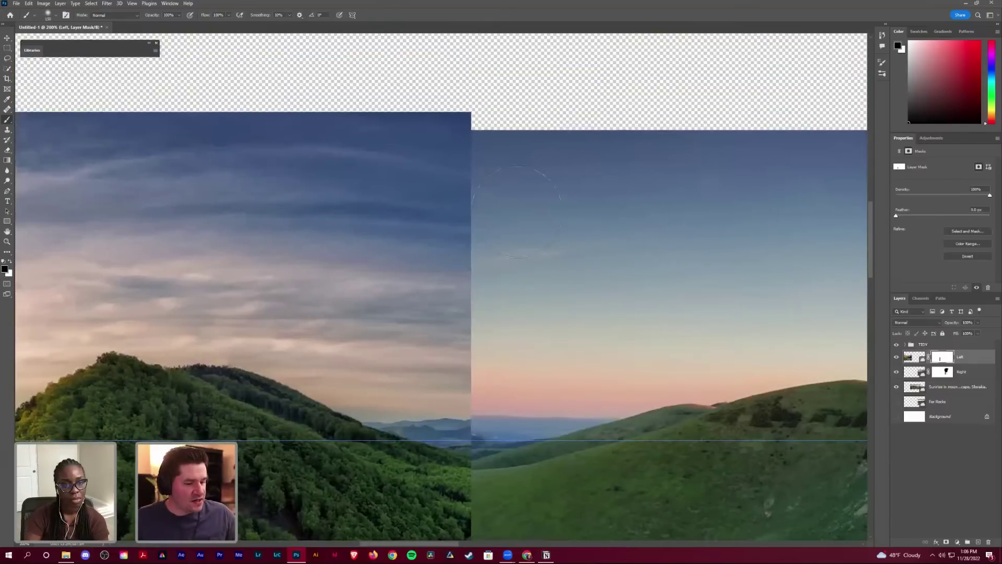
mouse_move(493, 144)
left_mouse_down()
mouse_move(520, 206)
mouse_move(512, 270)
mouse_move(399, 165)
mouse_move(536, 228)
mouse_move(515, 275)
mouse_move(516, 318)
mouse_move(495, 334)
mouse_move(490, 385)
left_mouse_up()
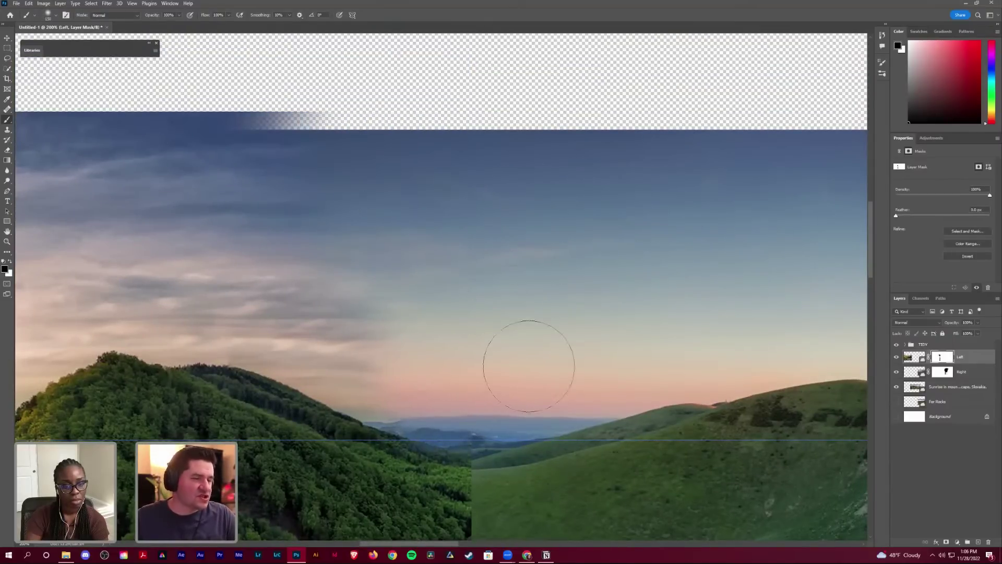
key("bracketleft")
key("bracketleft")
key("bracketleft")
key("bracketleft")
key("bracketleft")
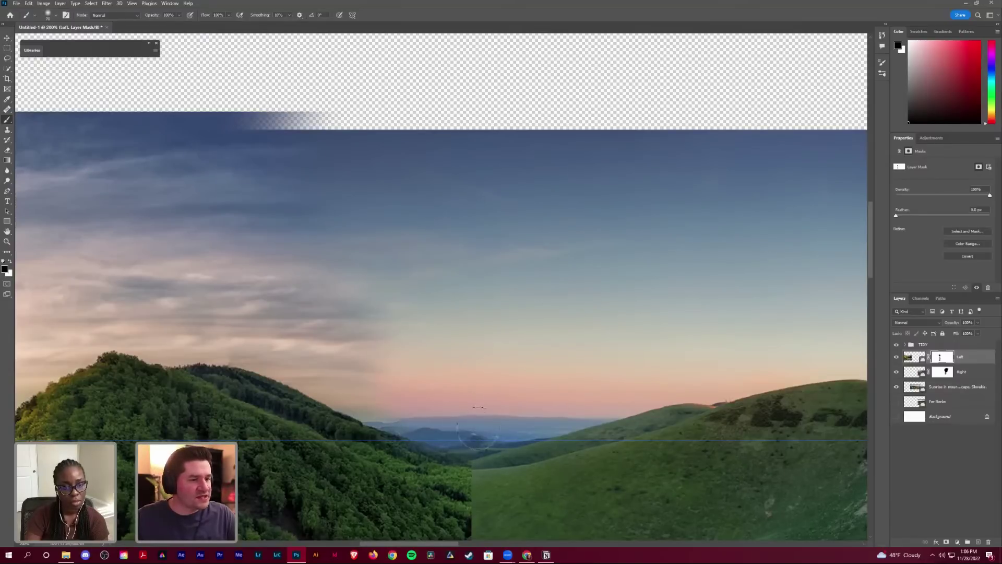
scroll(534, 388, "down", 4)
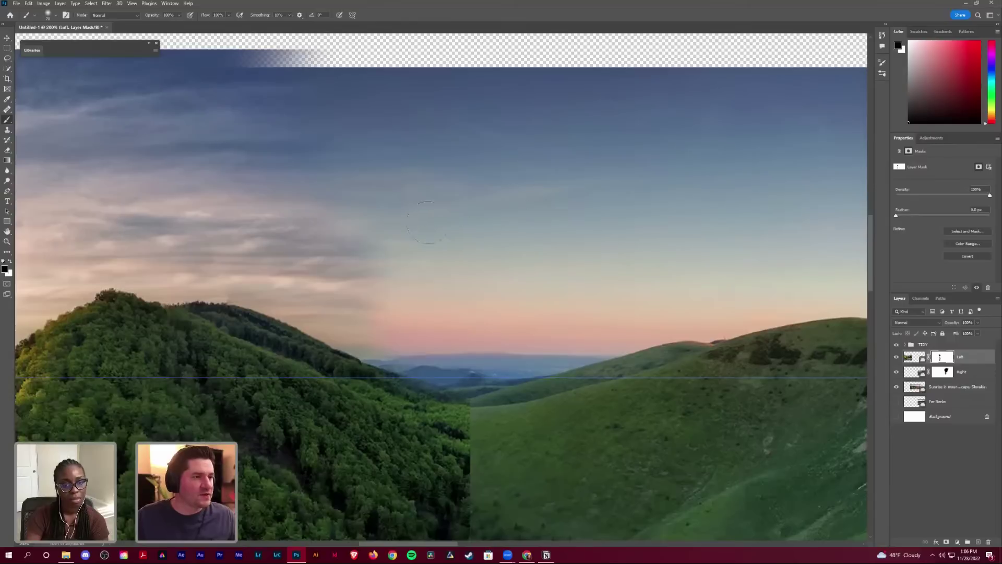
Step: Examine the blend between the two skies and distant hills up close, and the remaining hard seam on the green hillside
key("z")
left_click_drag(436, 227, 447, 228)
left_click_drag(431, 186, 394, 221)
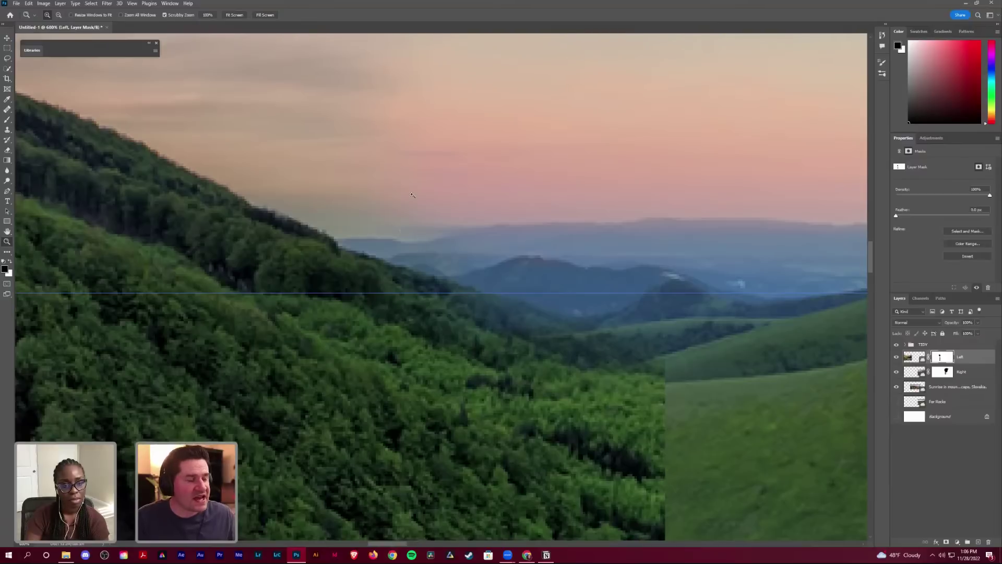
left_click_drag(430, 175, 432, 178)
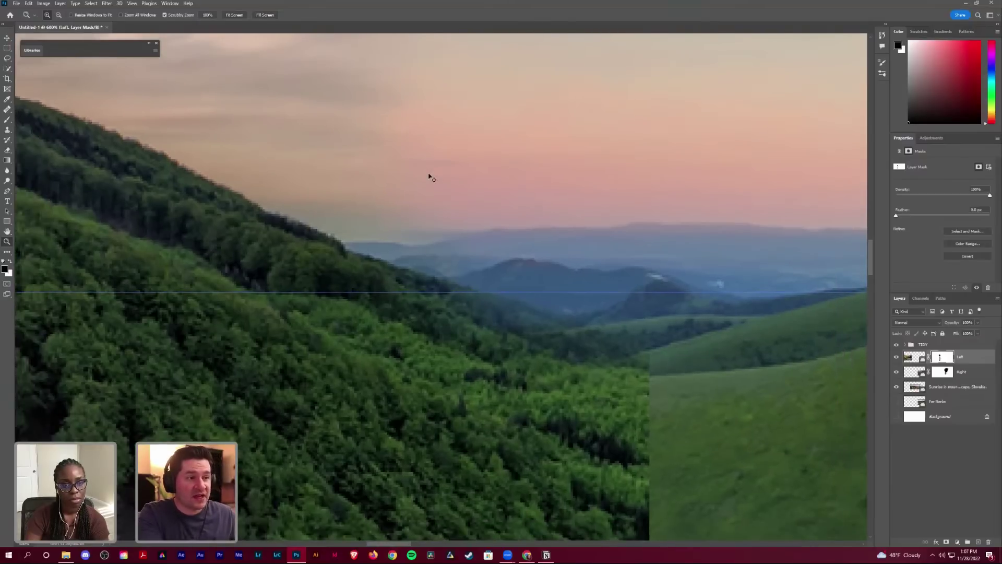
key("ctrl+minus")
key("ctrl+minus")
key("ctrl+minus")
key("ctrl+minus")
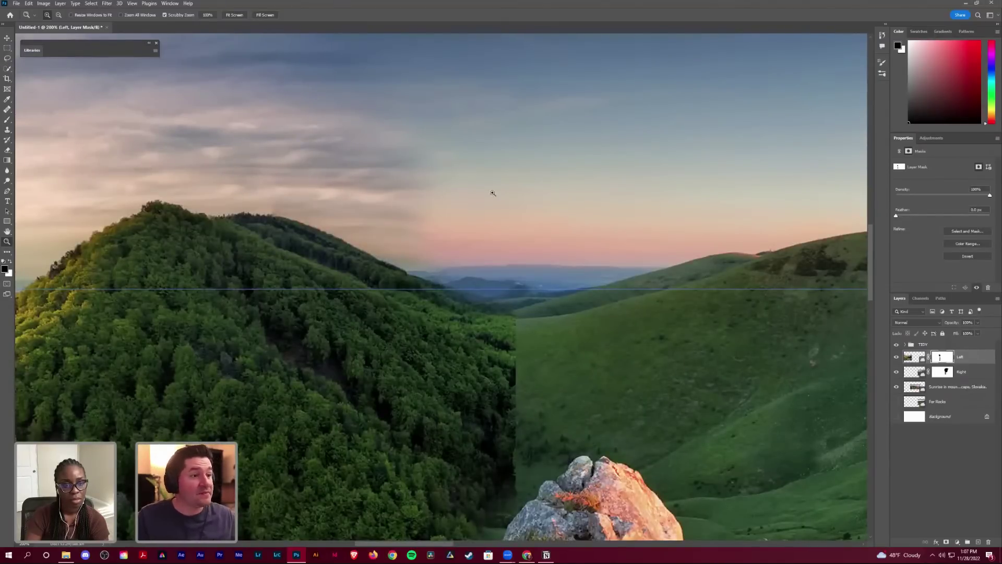
left_click_drag(535, 284, 502, 201)
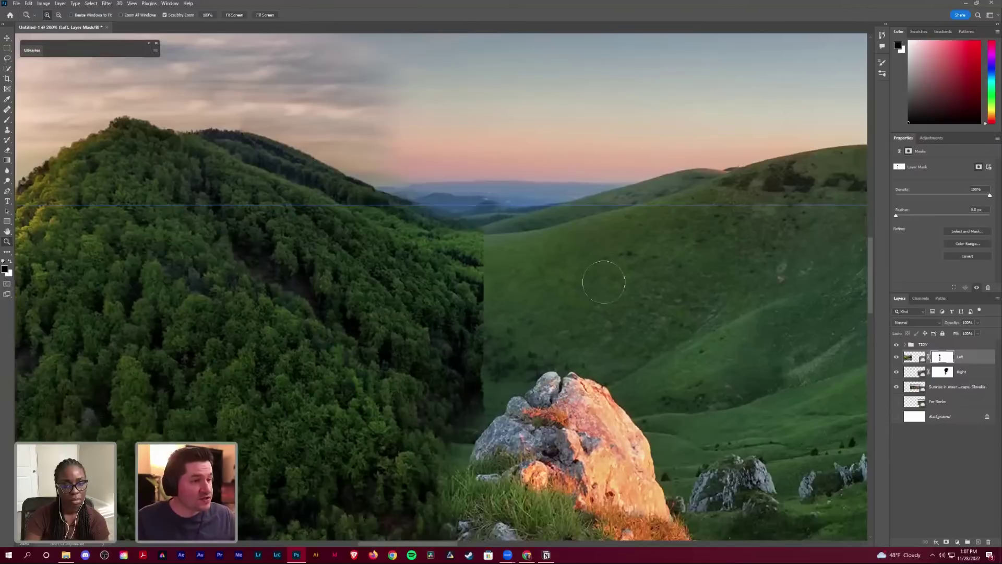
Step: Paint black on the Left layer's mask to soften the hard vertical forest edge against the green hillside
key("b")
key("bracketright")
key("bracketright")
key("bracketright")
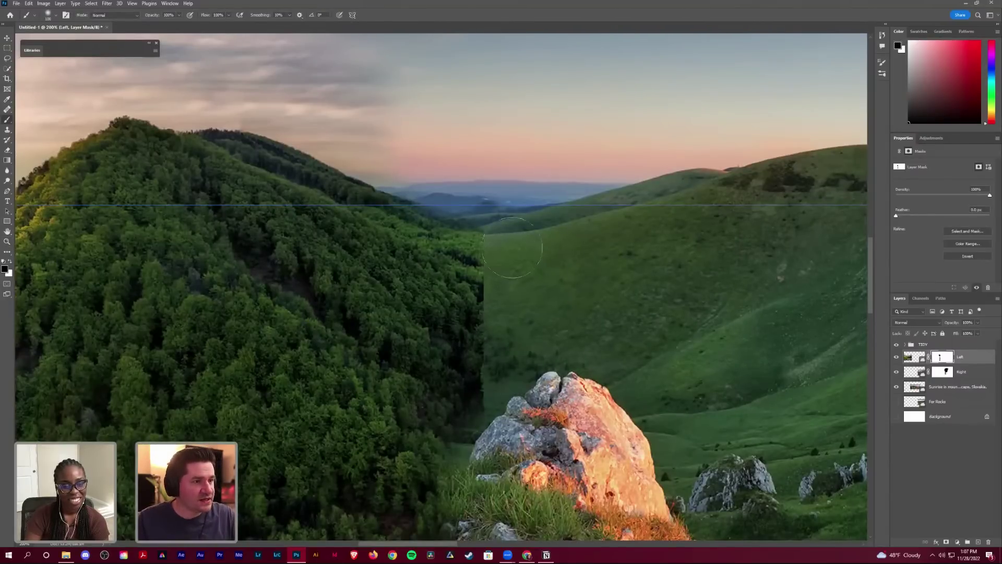
left_click_drag(501, 282, 502, 220)
mouse_move(525, 258)
left_mouse_down()
mouse_move(523, 336)
mouse_move(496, 395)
mouse_move(496, 367)
left_mouse_up()
key("bracketleft")
key("bracketleft")
key("bracketleft")
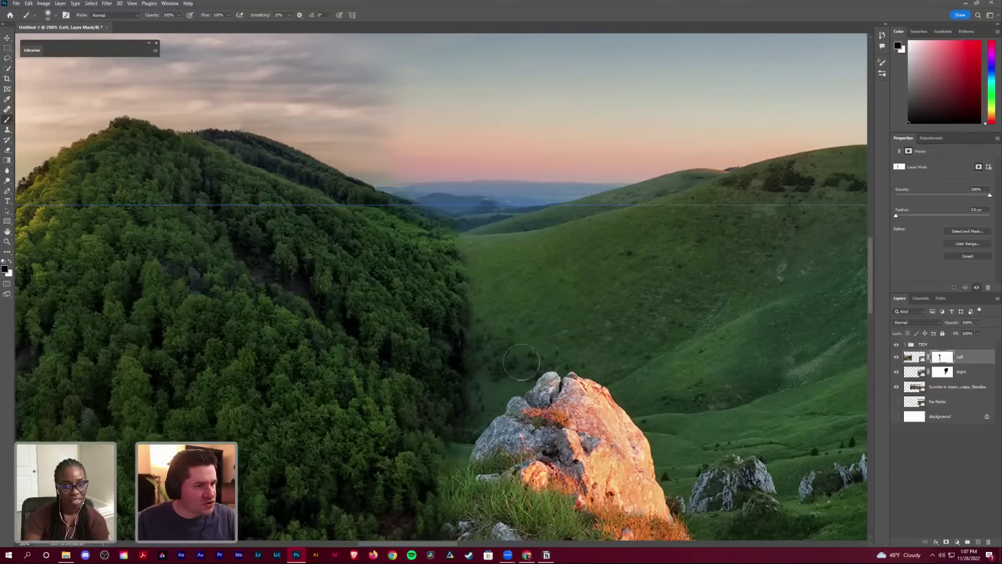
Step: Examine the seam between the forest and the hillside above the rock, both up close and in context
key("z")
left_click_drag(482, 417, 496, 333)
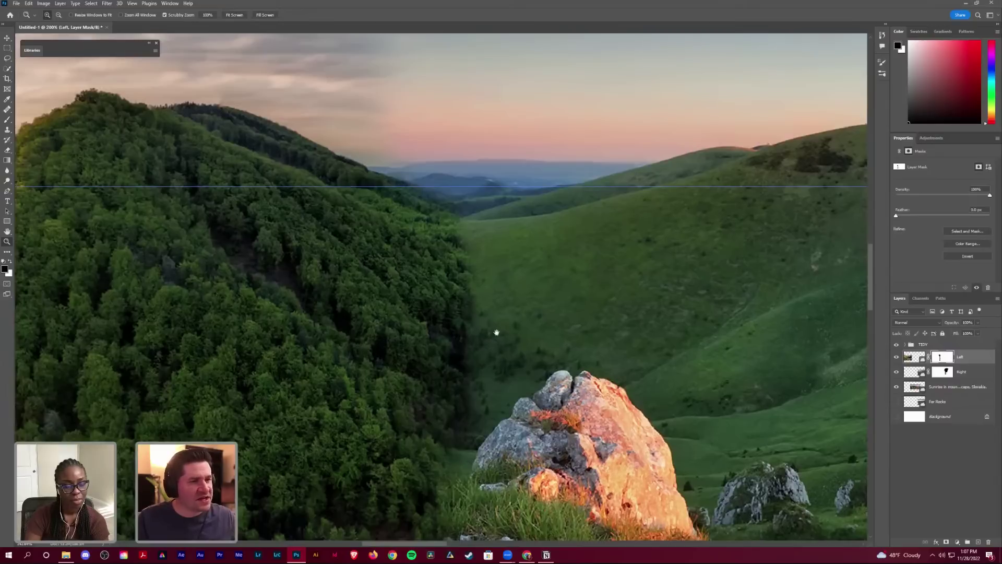
left_click_drag(558, 375, 405, 278)
left_click_drag(412, 320, 409, 324)
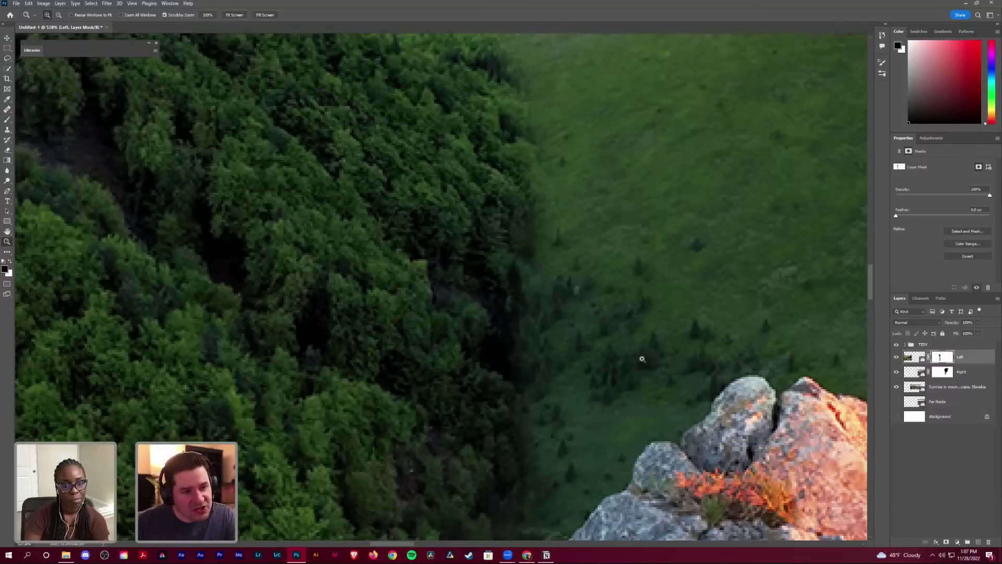
scroll(662, 376, "up", 3)
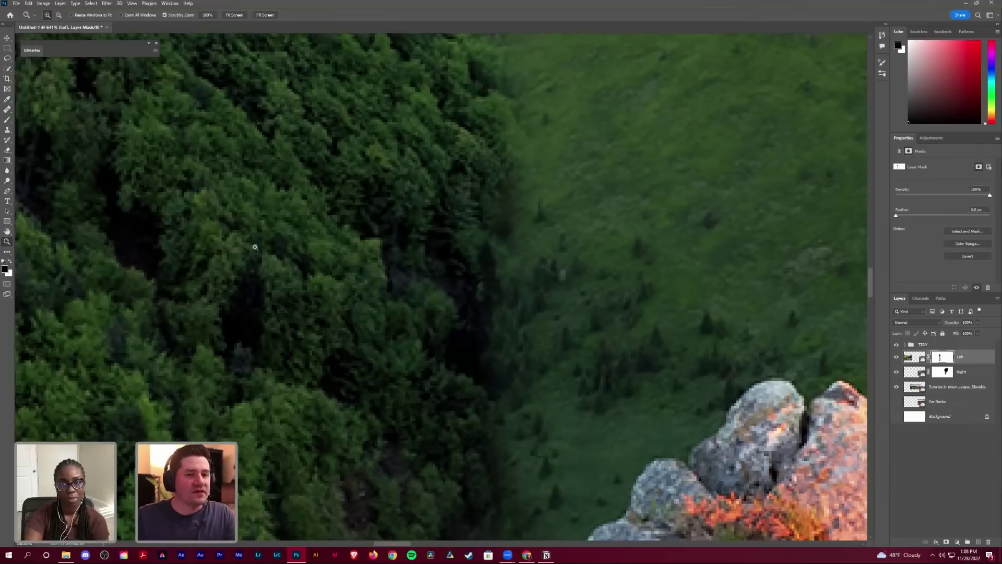
left_click(377, 265)
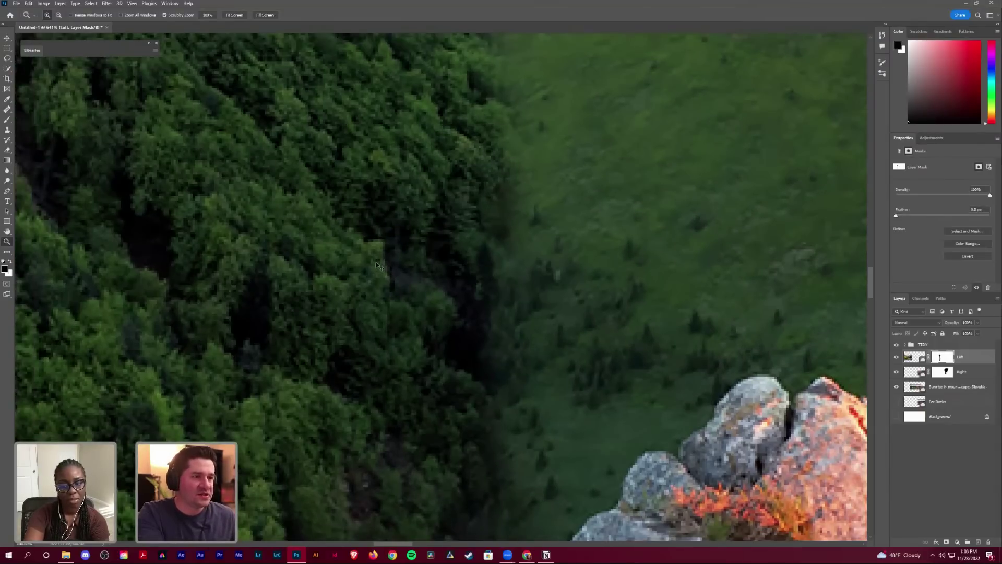
scroll(377, 265, "down", 3)
key("ctrl+1")
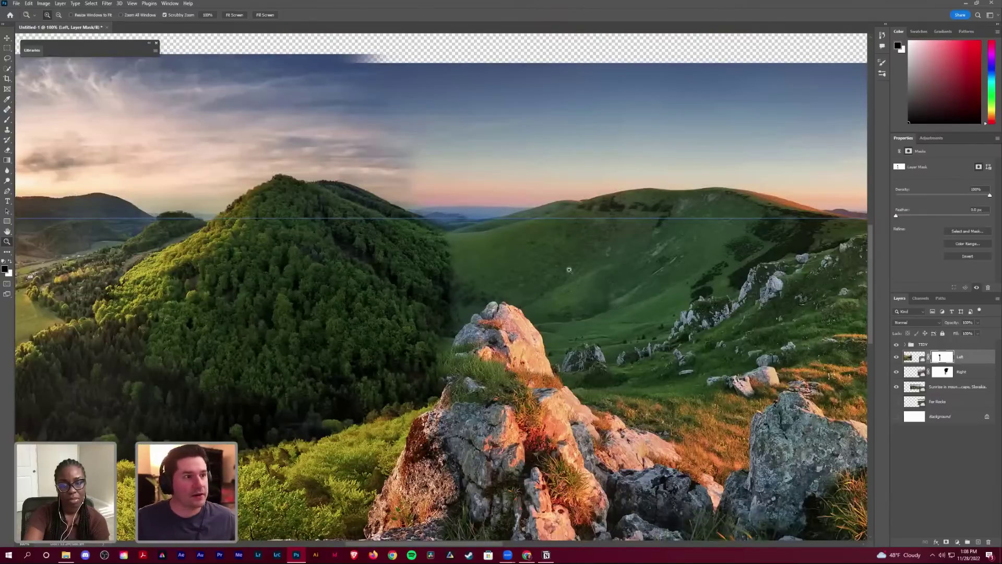
scroll(455, 295, "up", 3)
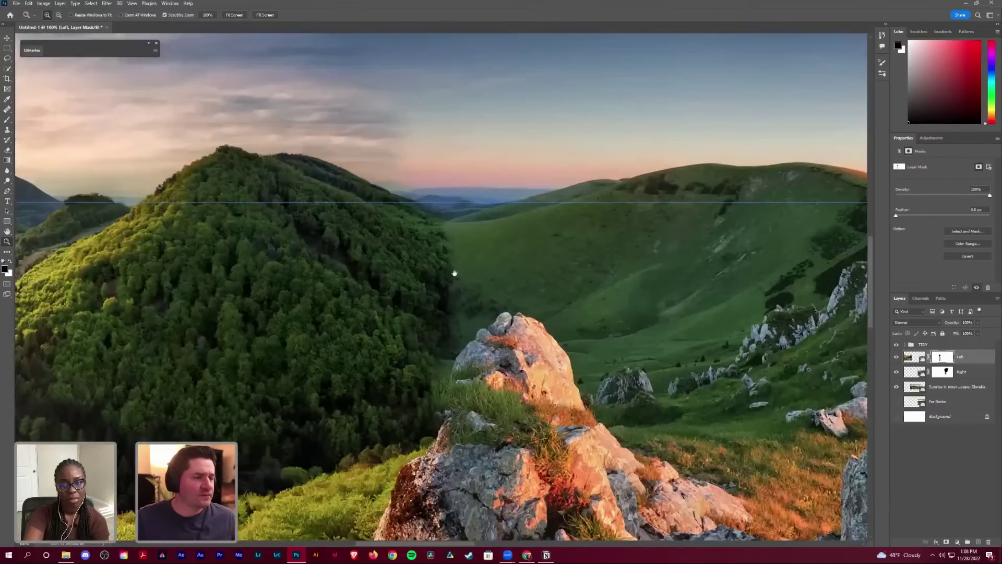
scroll(428, 352, "down", 2)
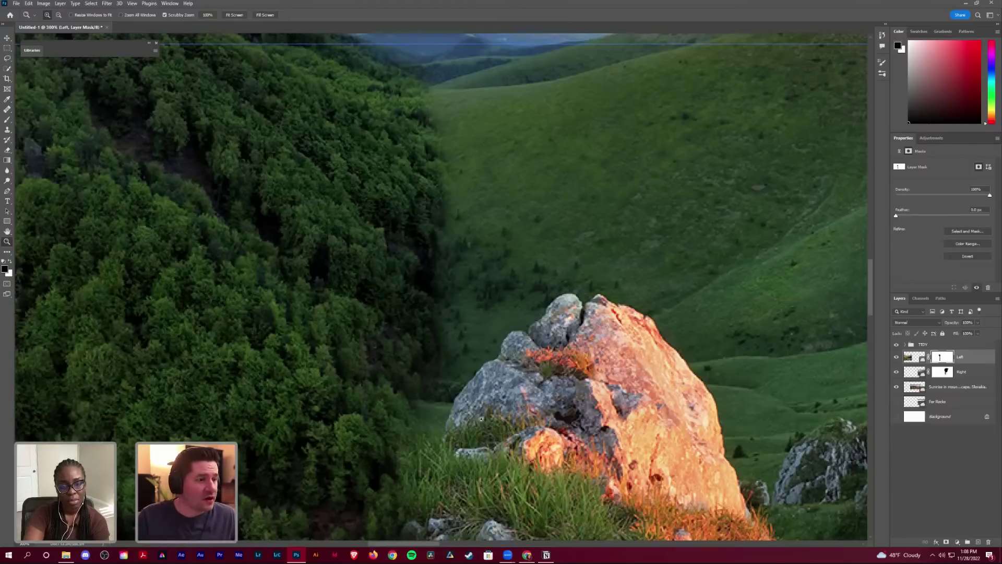
Step: Set the mask brush to 24% hardness and adjust its size for detail work along the tree edge
key("b")
key("bracketleft")
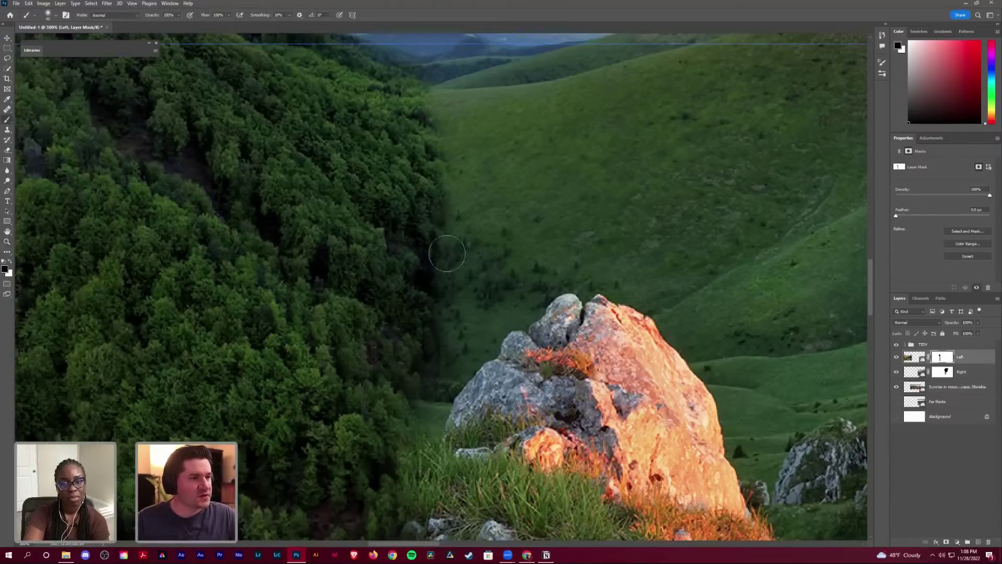
key("shift")
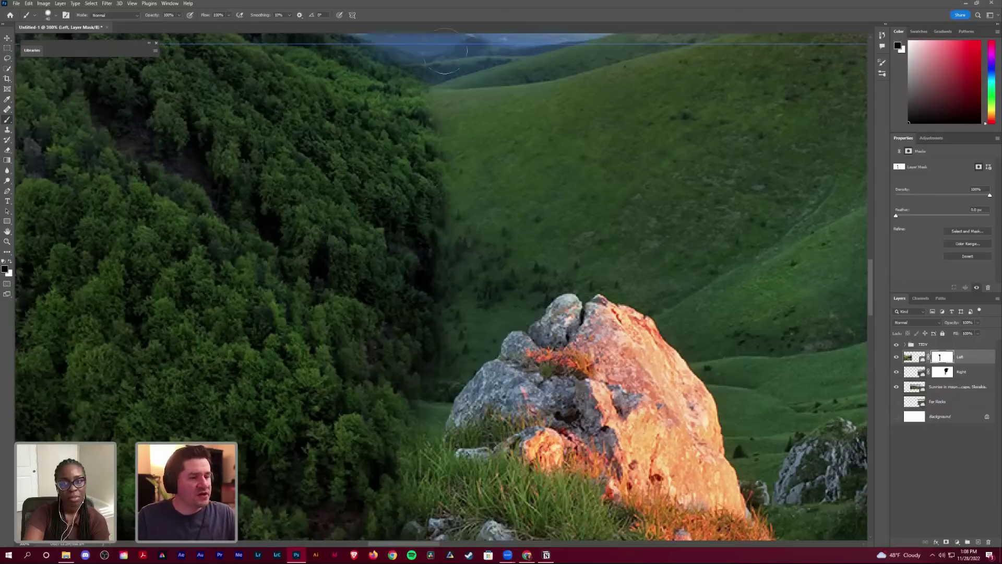
right_click(473, 222)
left_click_drag(519, 238, 507, 239)
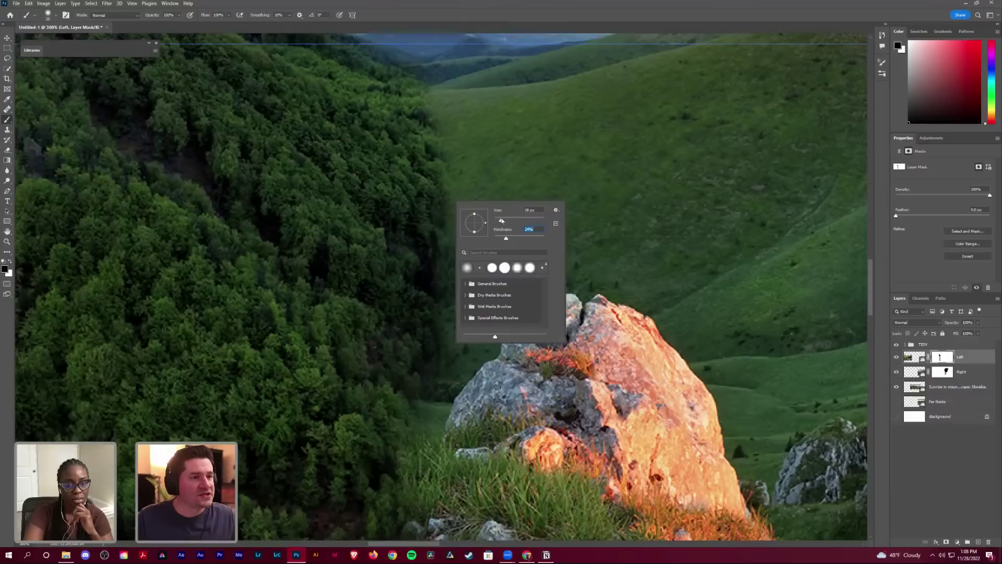
left_click(501, 220)
left_click(507, 139)
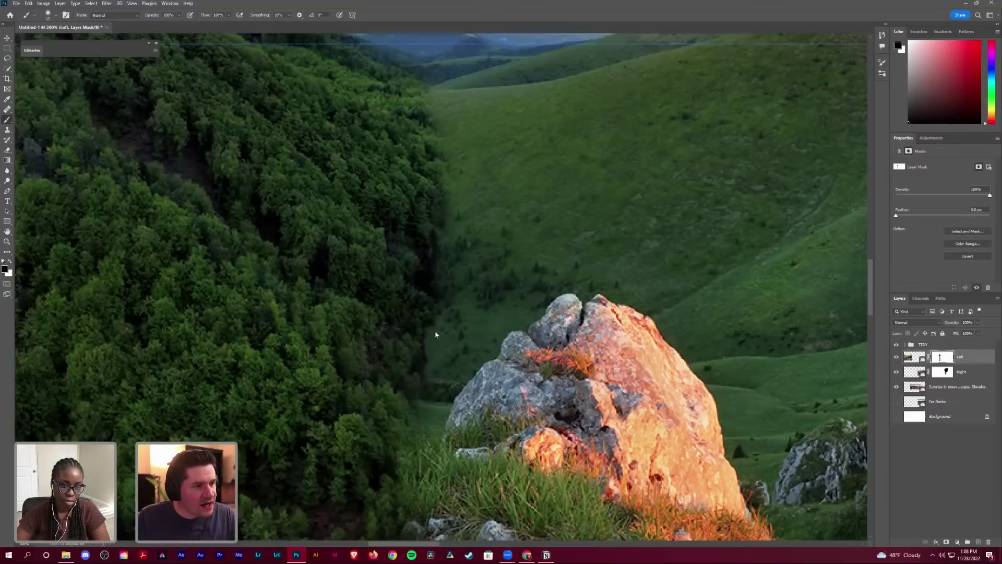
Step: Mask the lower forest edge beside the rock on the Left layer, following the irregular outline of the trees
key("z")
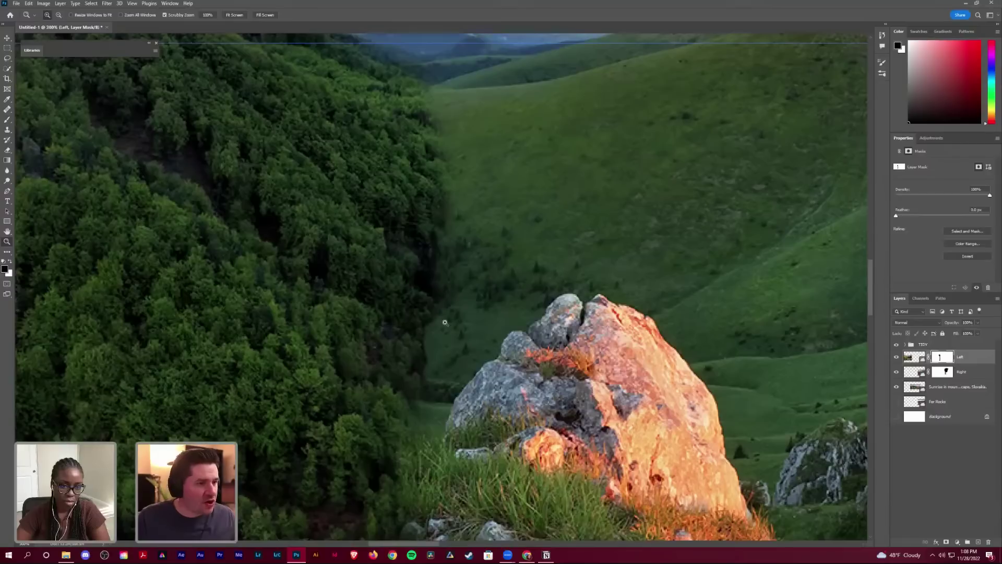
scroll(438, 350, "up", 1)
scroll(439, 308, "up", 1)
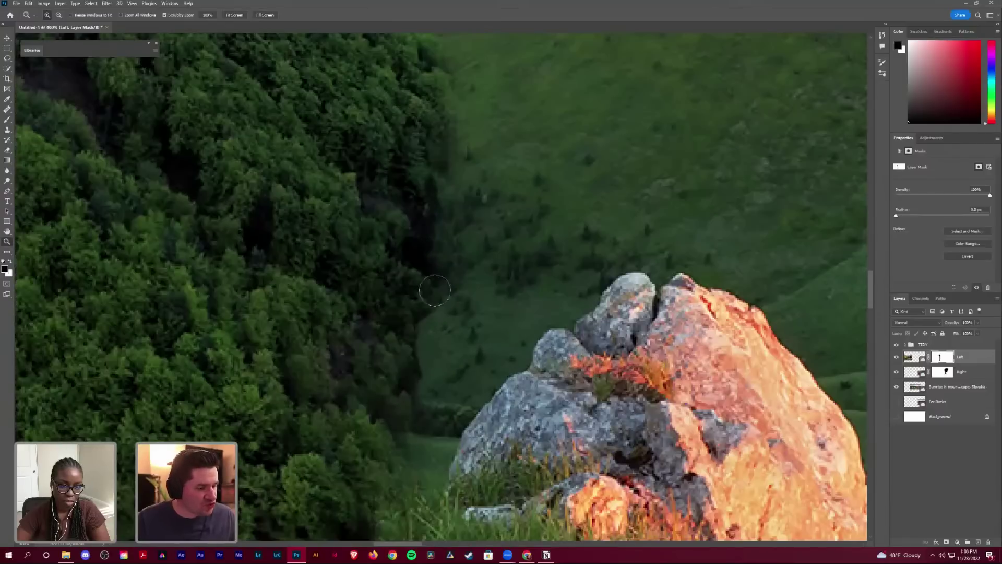
key("b")
scroll(459, 360, "up", 1)
key("b")
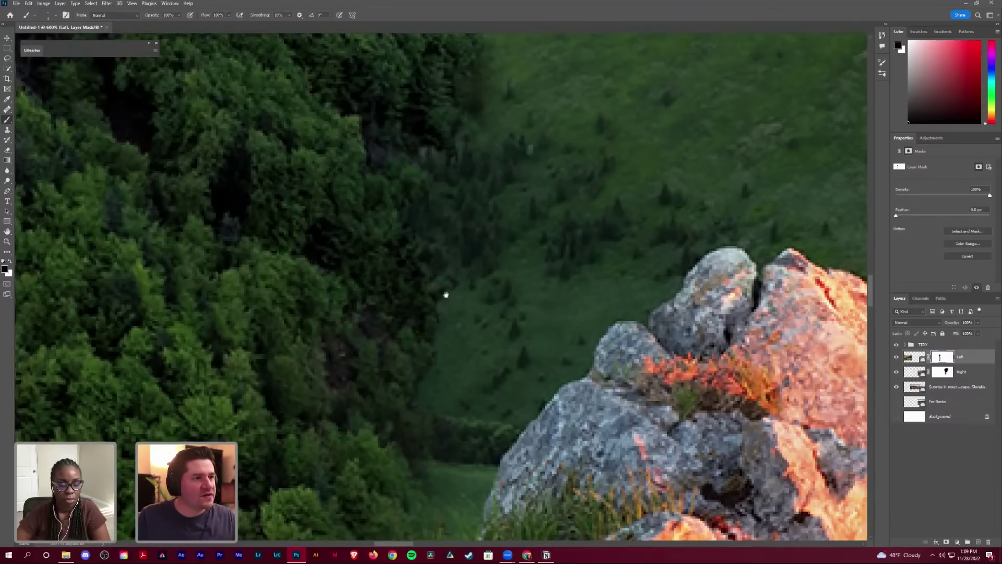
scroll(446, 295, "up", 5)
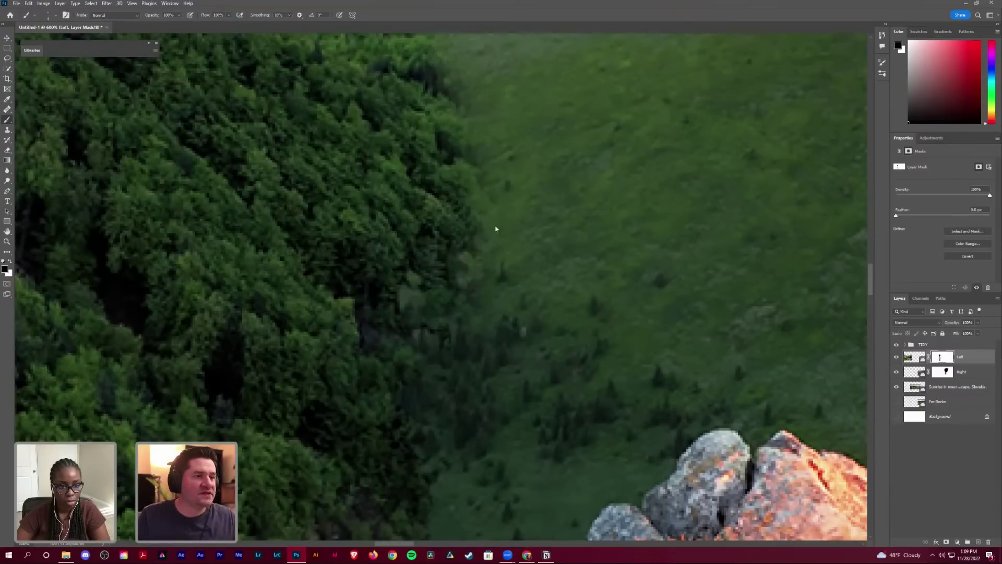
left_click_drag(495, 275, 495, 291)
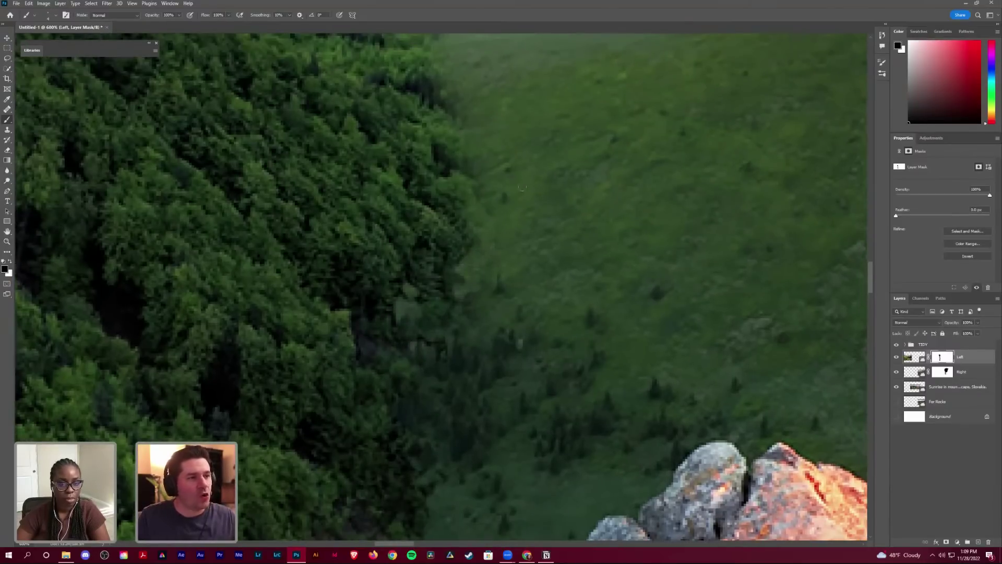
Step: Mask the upper forest edge on the Left layer, shaping an irregular treeline down the hillside from the distant valley
scroll(428, 134, "up", 3)
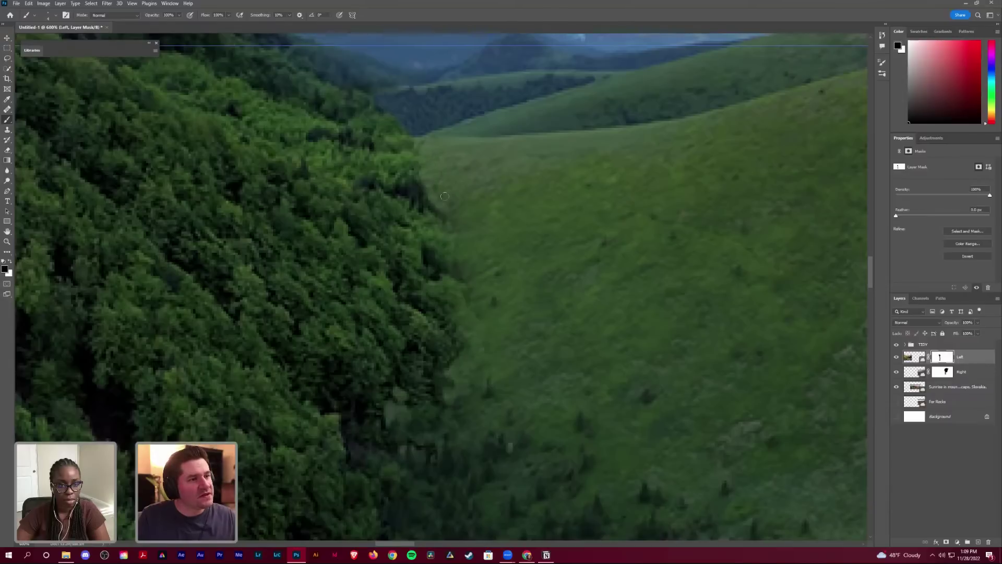
mouse_move(433, 185)
left_mouse_down()
mouse_move(434, 211)
mouse_move(398, 190)
mouse_move(410, 179)
mouse_move(423, 193)
mouse_move(396, 195)
mouse_move(421, 210)
mouse_move(403, 186)
mouse_move(422, 181)
mouse_move(404, 173)
mouse_move(385, 192)
left_mouse_up()
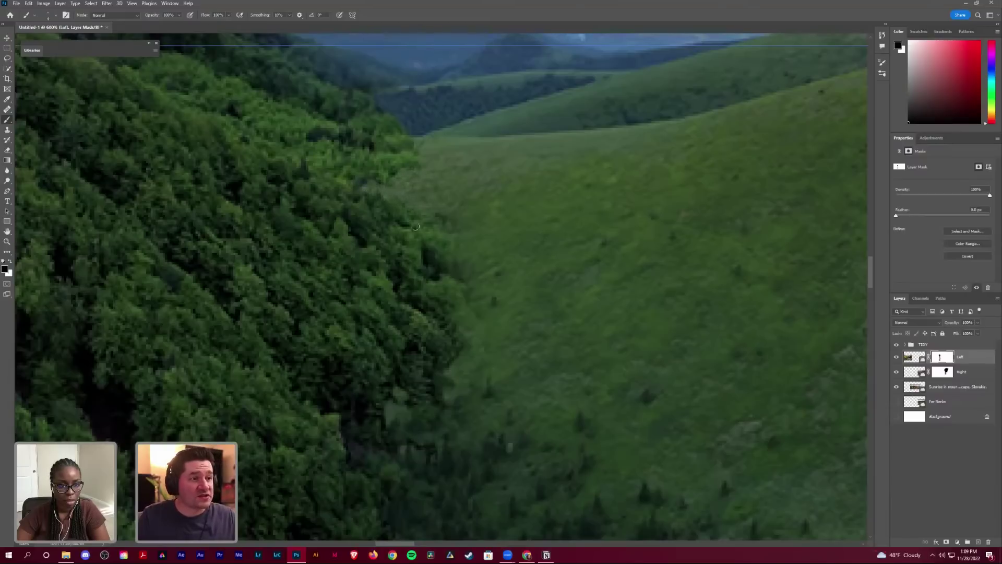
mouse_move(416, 226)
left_mouse_down()
mouse_move(432, 273)
mouse_move(453, 264)
mouse_move(434, 280)
mouse_move(477, 301)
left_mouse_up()
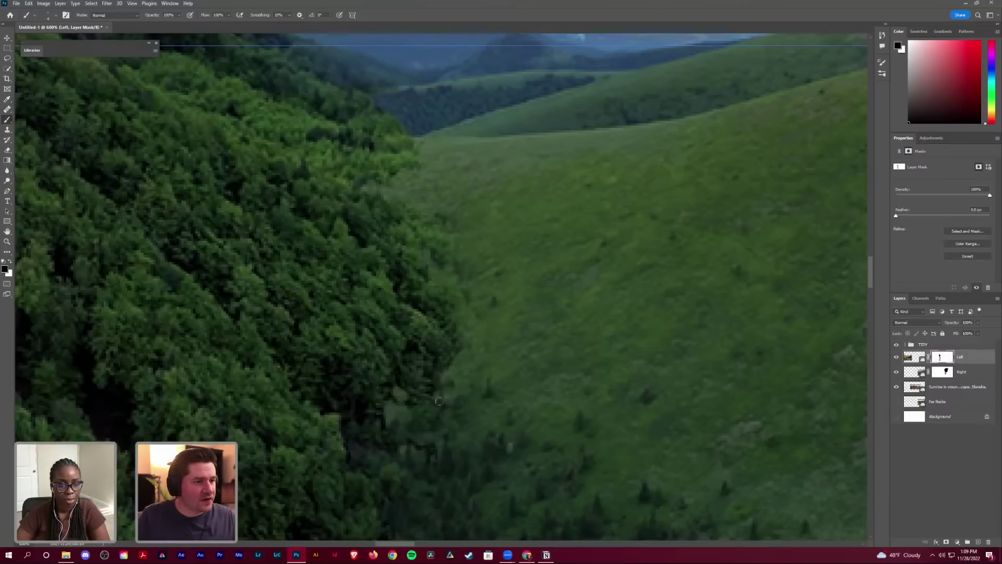
mouse_move(409, 354)
left_mouse_down()
mouse_move(433, 366)
mouse_move(428, 376)
mouse_move(391, 397)
mouse_move(384, 427)
mouse_move(363, 416)
mouse_move(359, 401)
mouse_move(378, 402)
mouse_move(376, 415)
mouse_move(383, 384)
mouse_move(393, 397)
mouse_move(403, 375)
left_mouse_up()
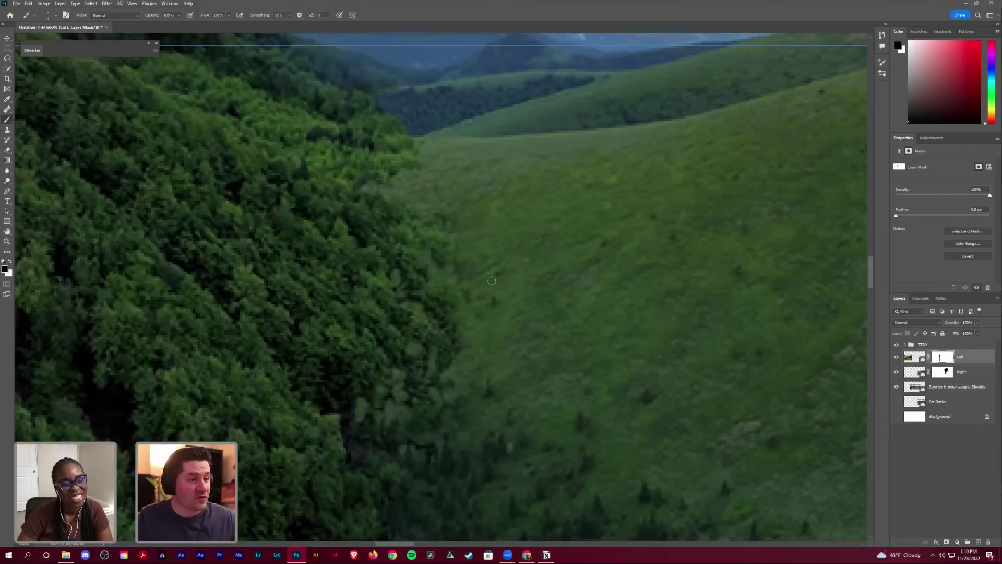
Step: Refine the forest edge on the Left layer's mask using a white brush at 60% opacity
scroll(510, 257, "down", 1)
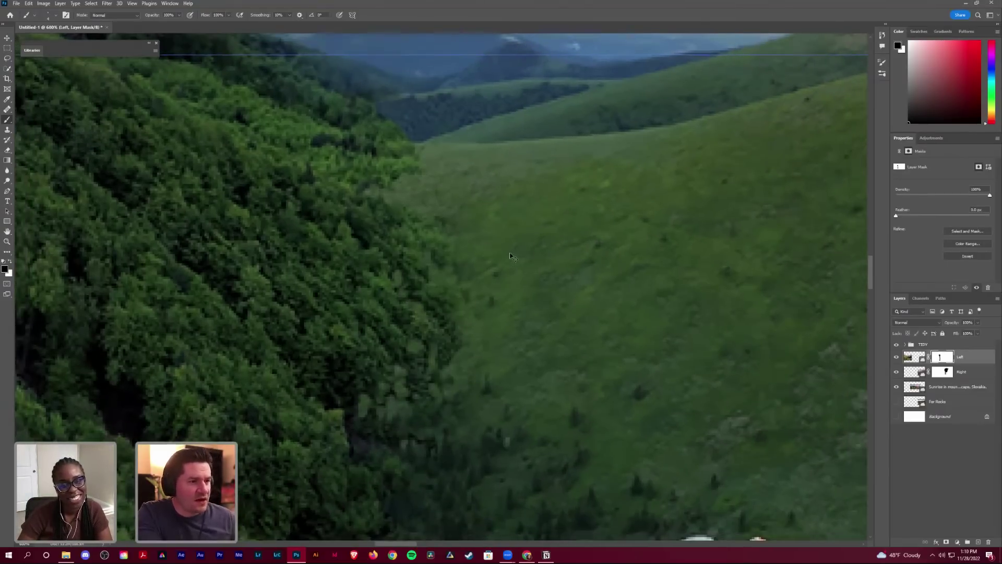
scroll(510, 256, "down", 1)
scroll(452, 279, "down", 4)
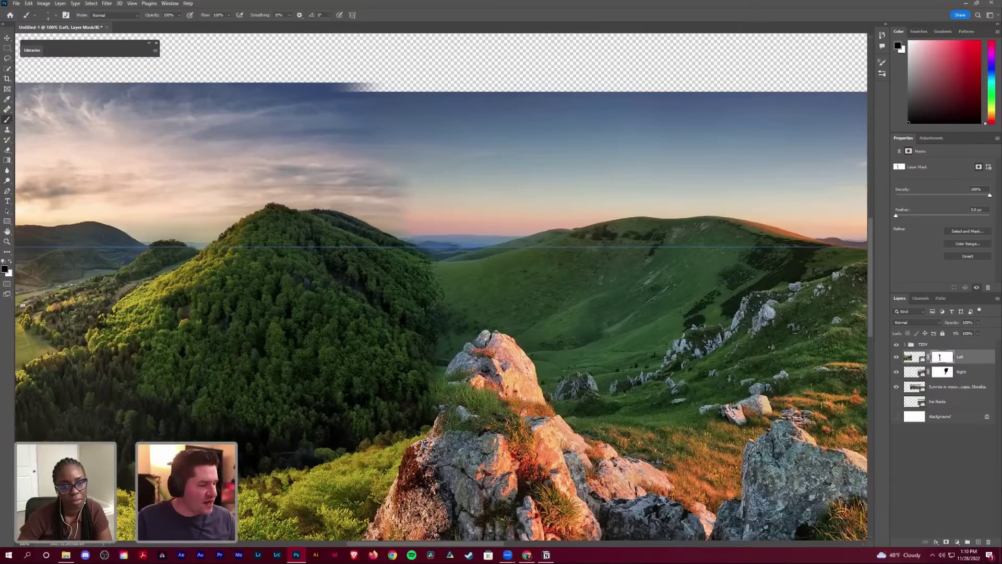
scroll(535, 293, "up", 4)
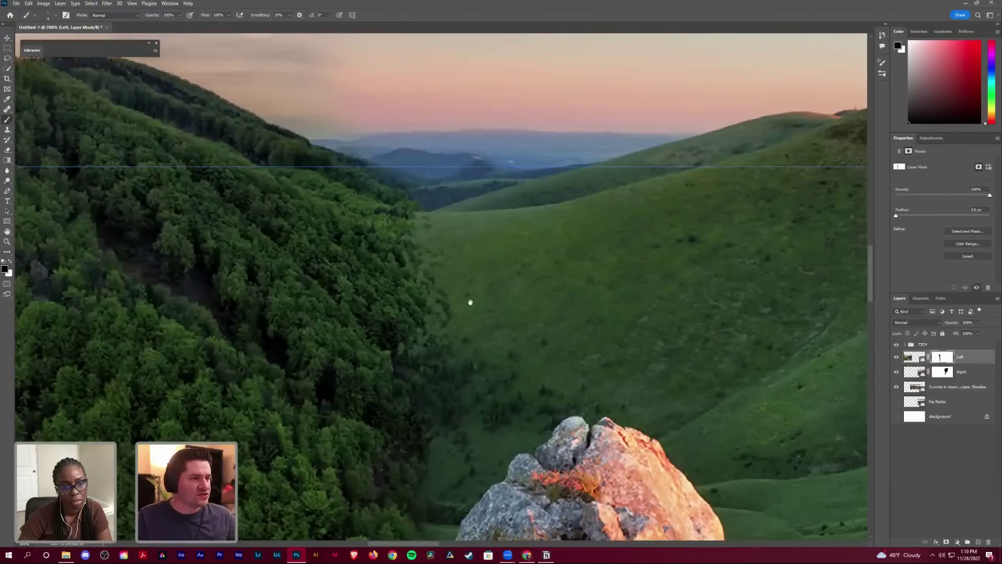
scroll(494, 256, "down", 1)
scroll(494, 256, "down", 1)
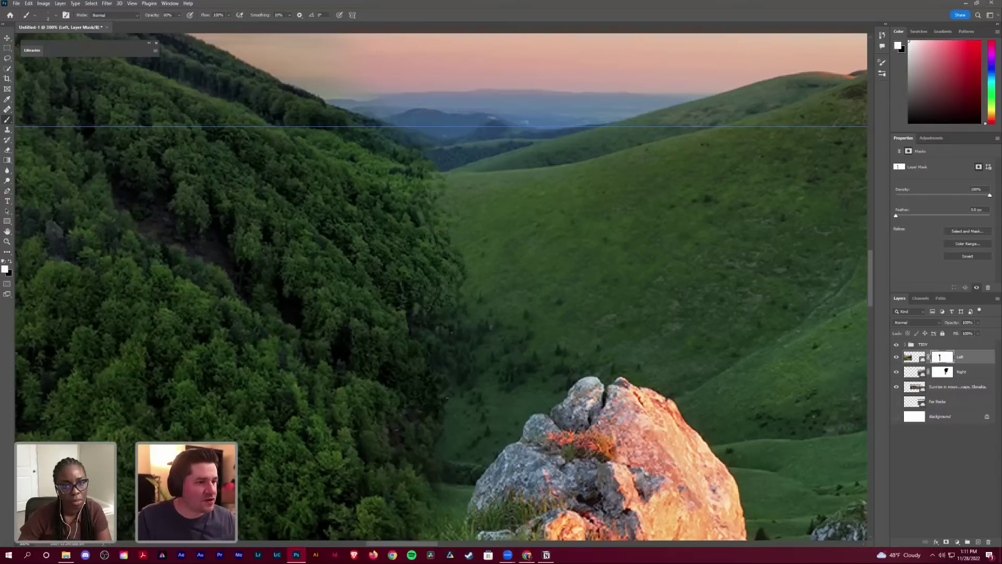
Step: Compare the blended forest edge against the whole panorama and inspect it up close
scroll(501, 256, "down", 2)
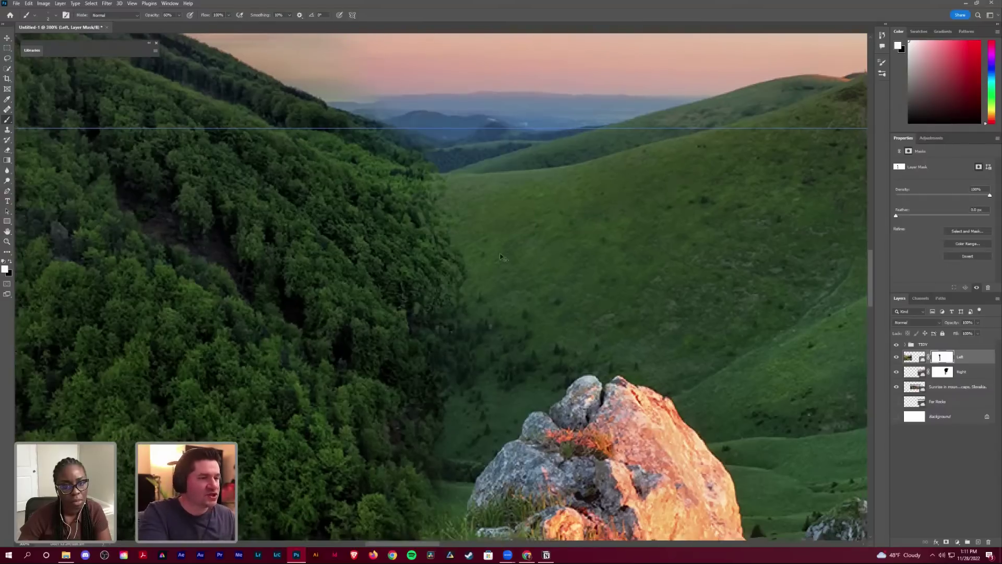
scroll(501, 257, "down", 2)
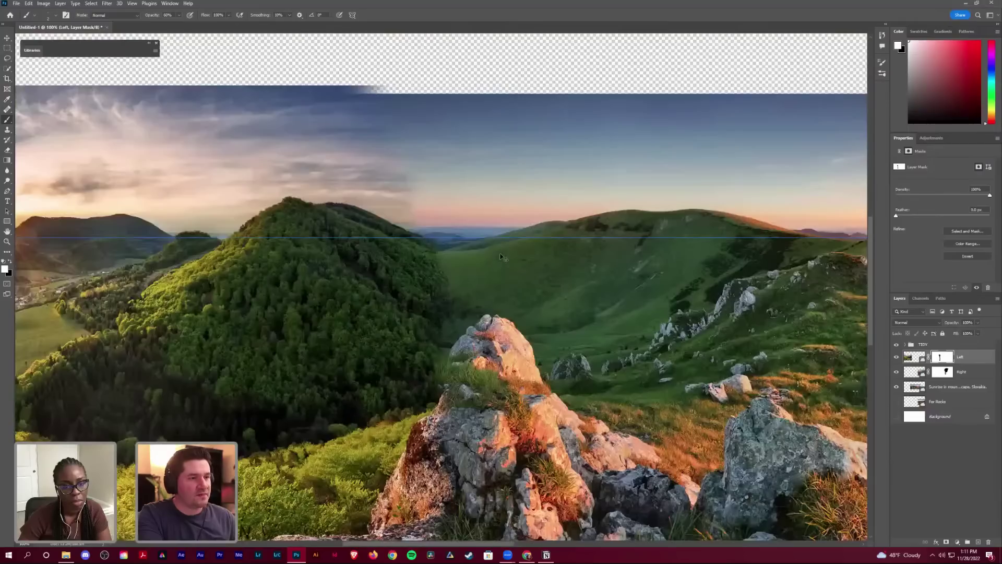
scroll(501, 257, "down", 2)
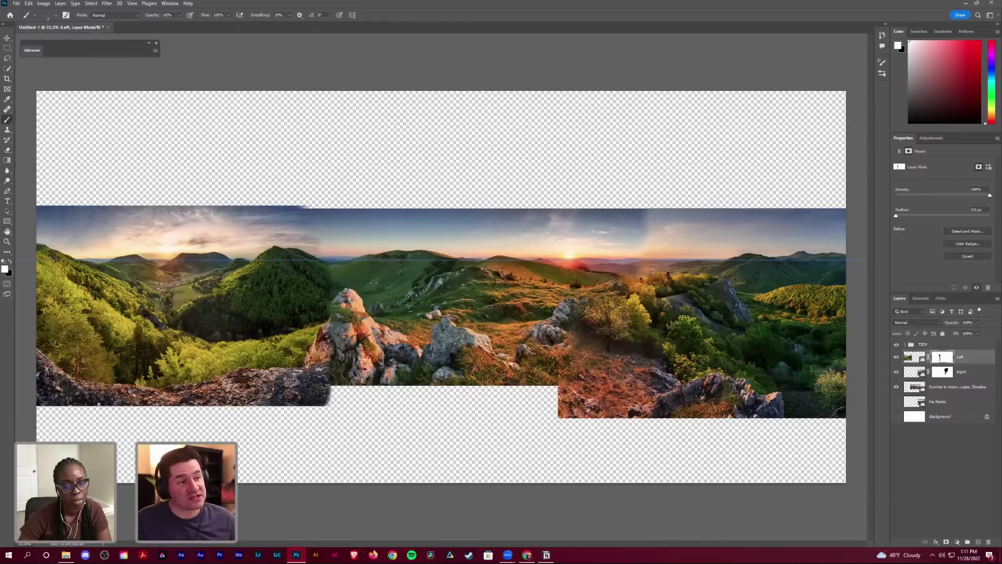
key("z")
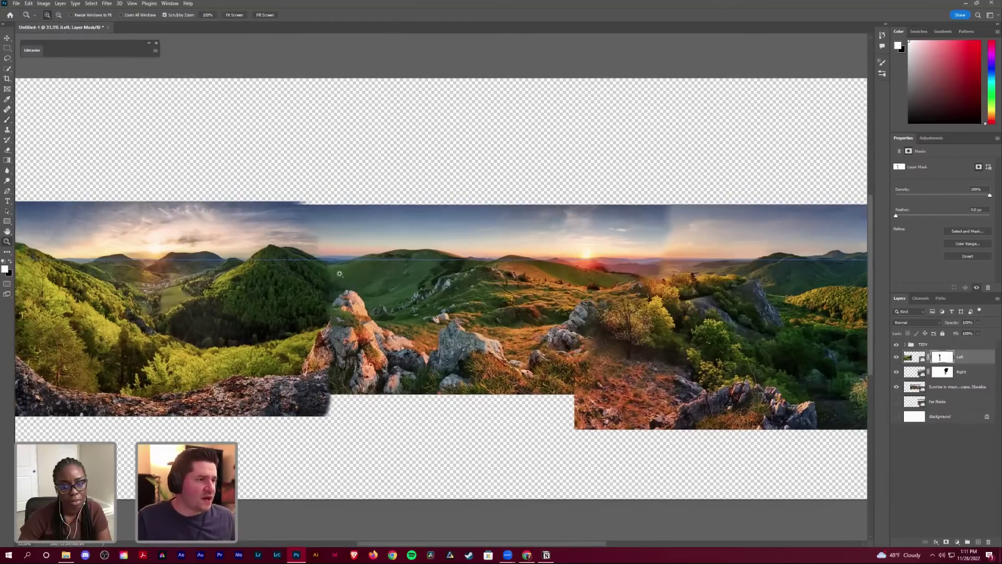
left_click(336, 263)
left_click(332, 282)
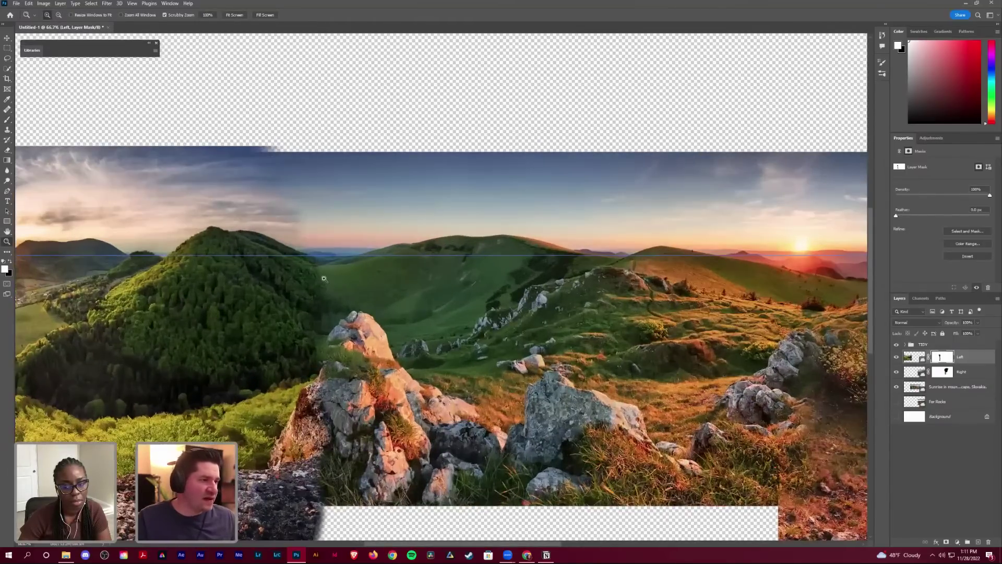
left_click(402, 266)
left_click(405, 266)
left_click(392, 269)
left_click(378, 272)
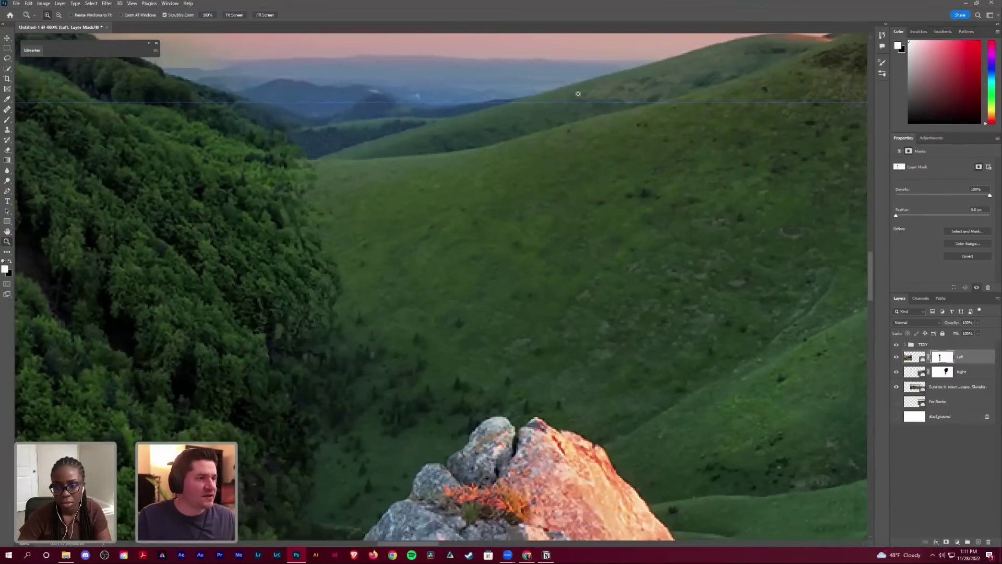
Step: Create a new empty layer above the Left layer and name it Trees
left_click(578, 93, "alt")
left_click(472, 208, "alt")
left_click(738, 226, "alt")
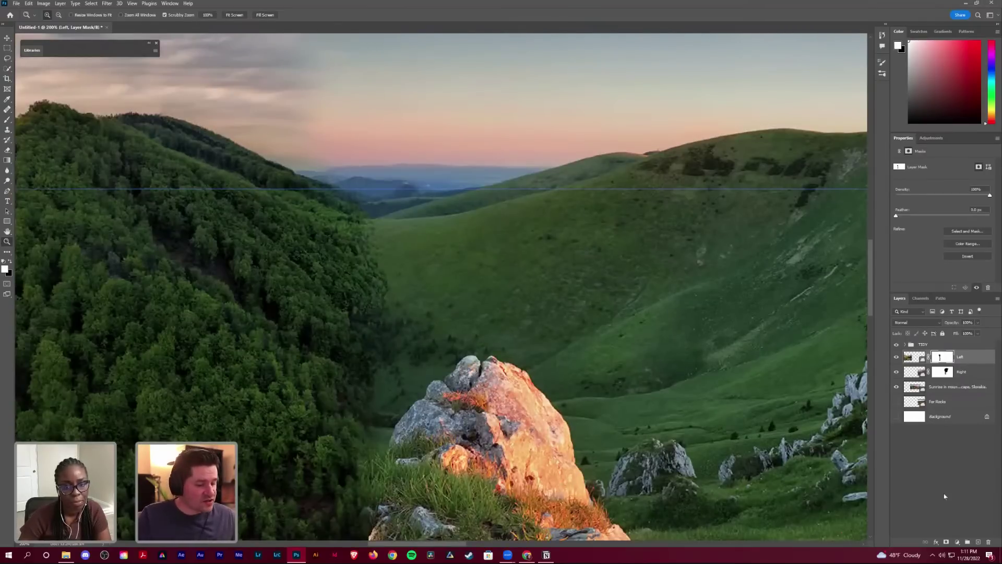
key("ctrl+shift+alt+n")
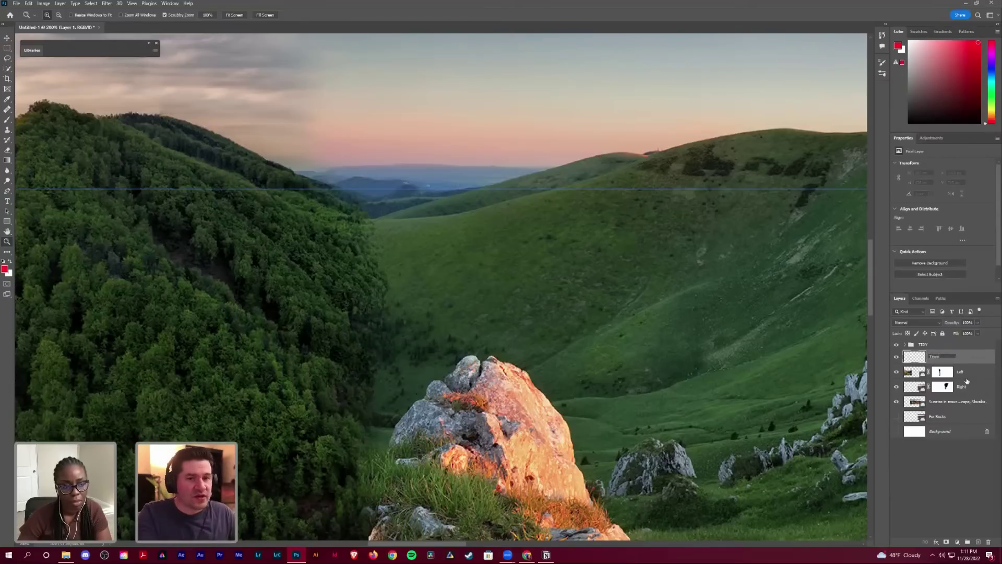
key("Return")
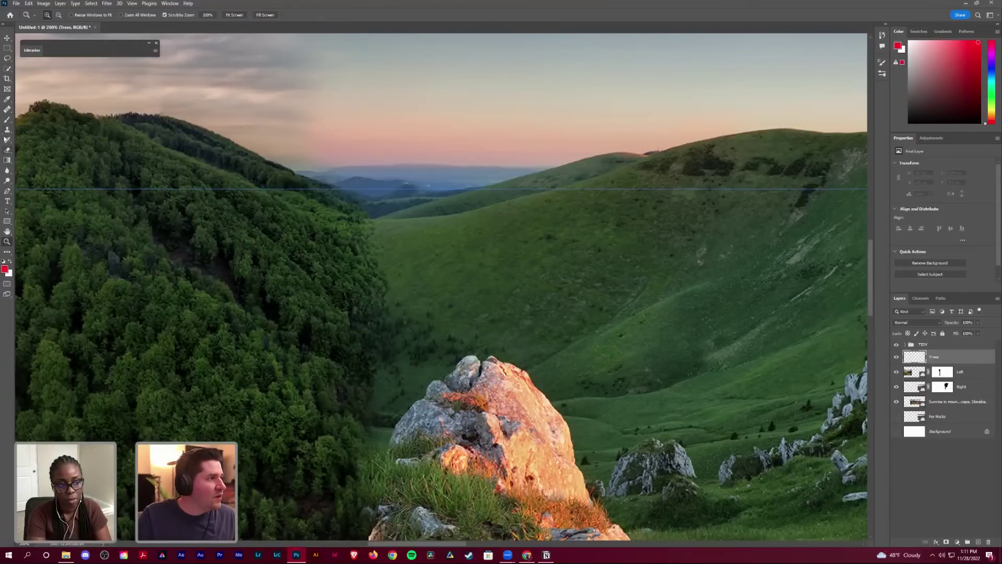
Step: Using the Clone Stamp at 42% opacity, sample the dark hillside foliage and clone it along the forest edge on the Trees layer
key("s")
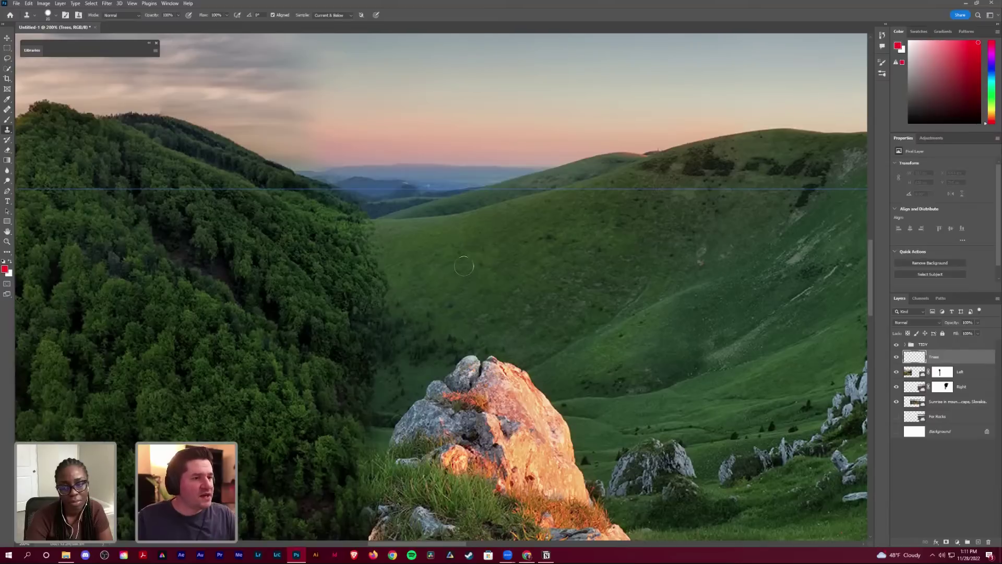
right_click(448, 218)
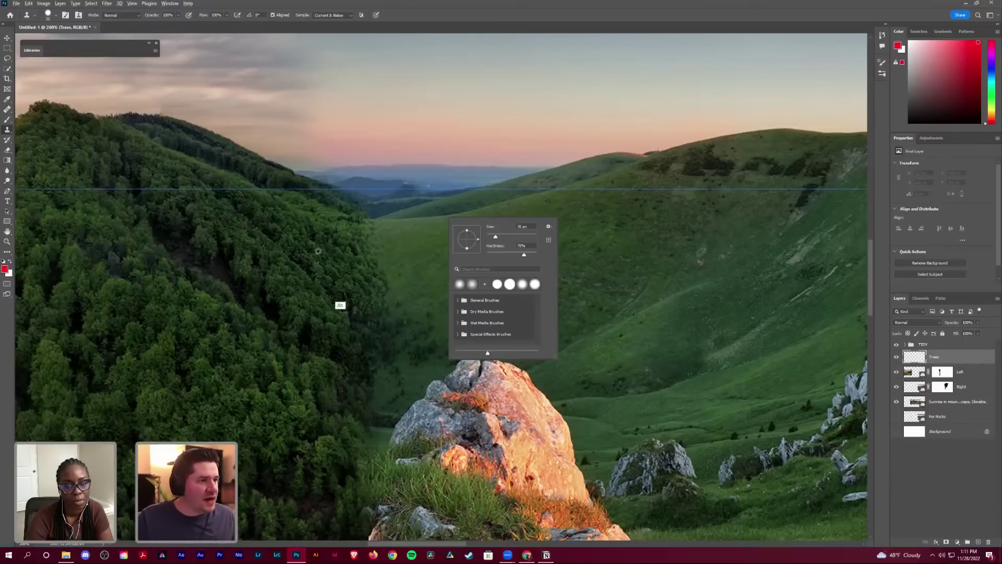
left_click(357, 292, "alt")
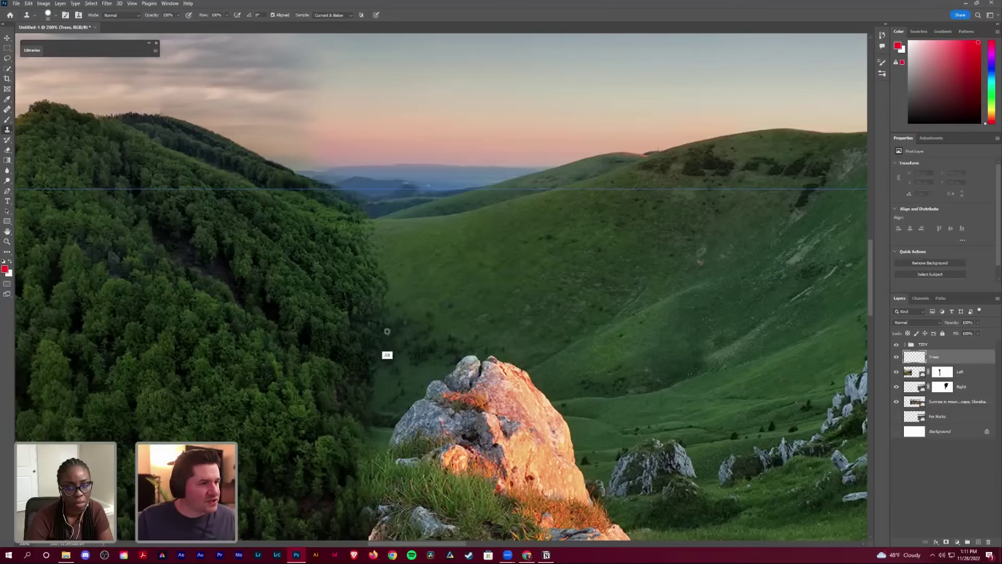
mouse_move(391, 297)
left_mouse_down()
mouse_move(373, 295)
mouse_move(398, 307)
mouse_move(337, 306)
left_mouse_up()
left_click(178, 15)
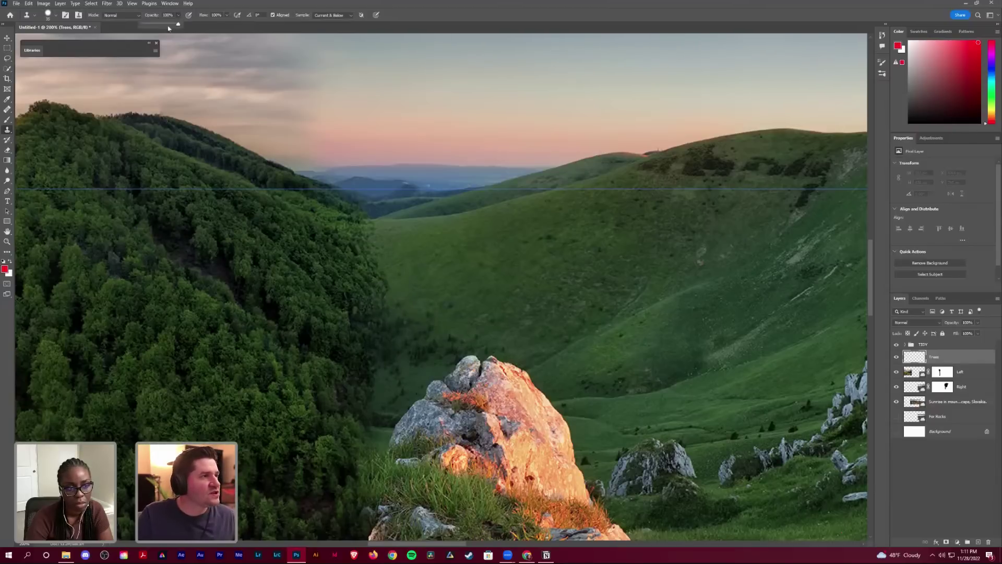
left_click_drag(154, 25, 157, 24)
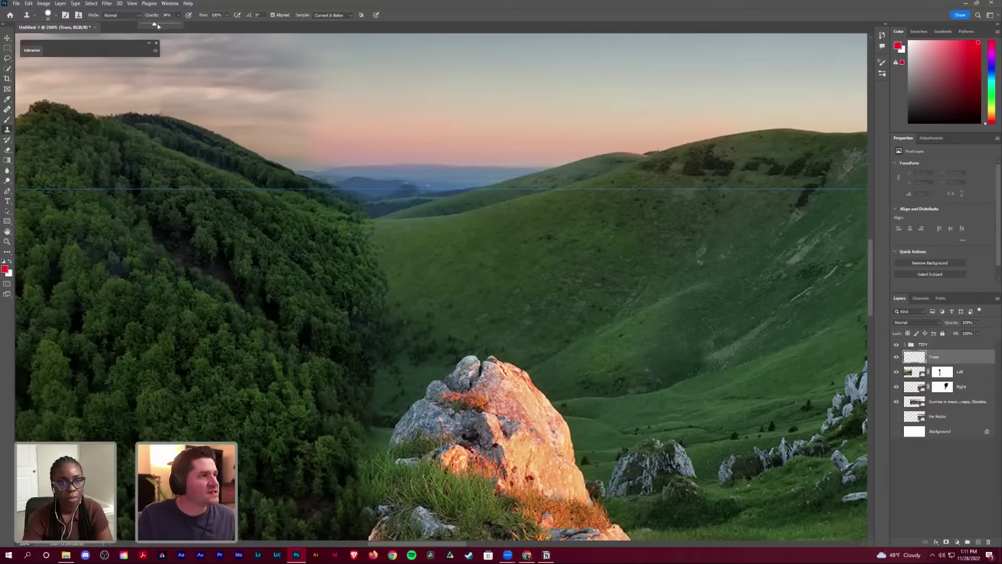
left_click(402, 334, "alt")
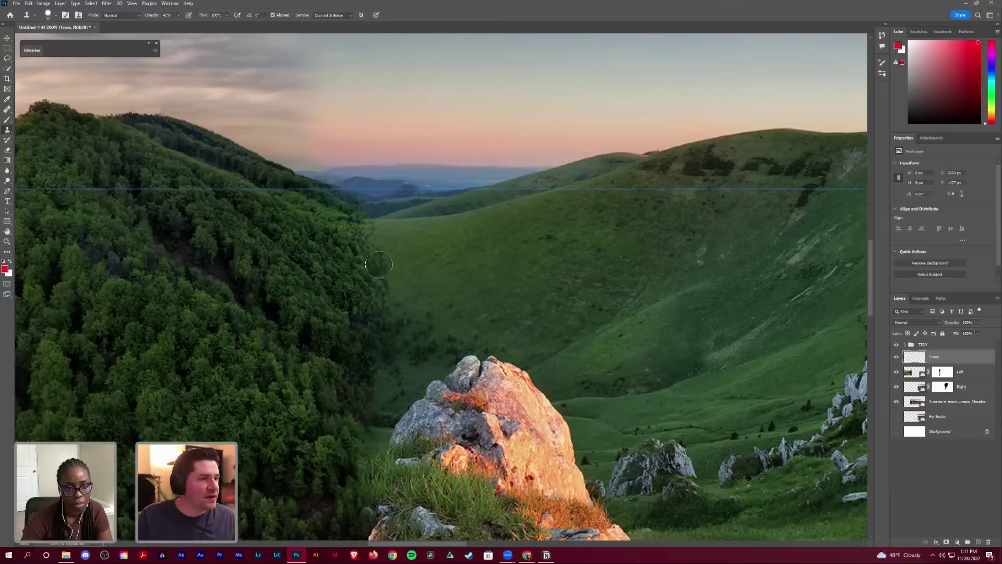
mouse_move(381, 271)
left_mouse_down()
mouse_move(449, 336)
mouse_move(397, 278)
left_mouse_up()
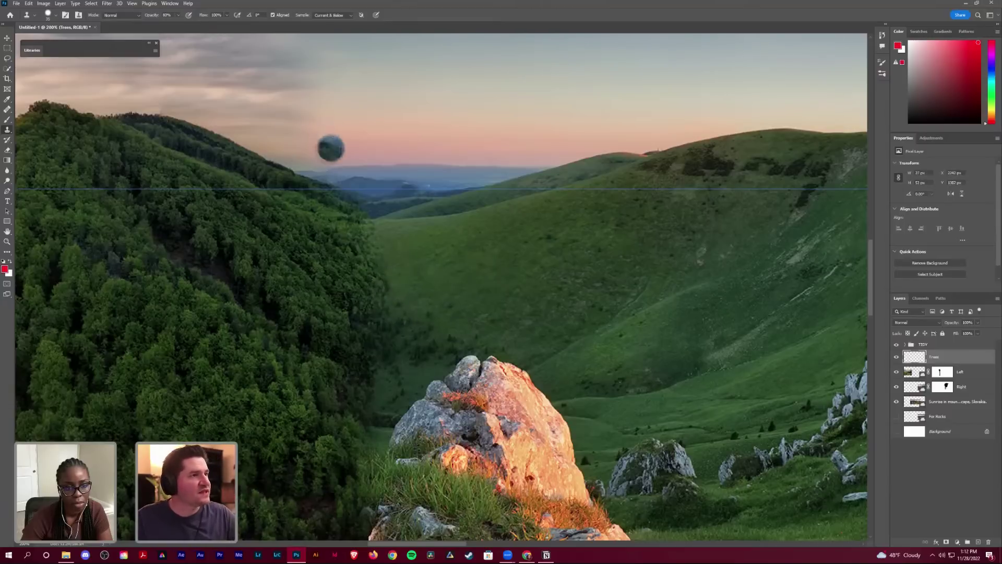
Step: Set the Clone Stamp to 74% opacity with Current & Below sampling and clone foliage onto the middle of the forest edge
key("8")
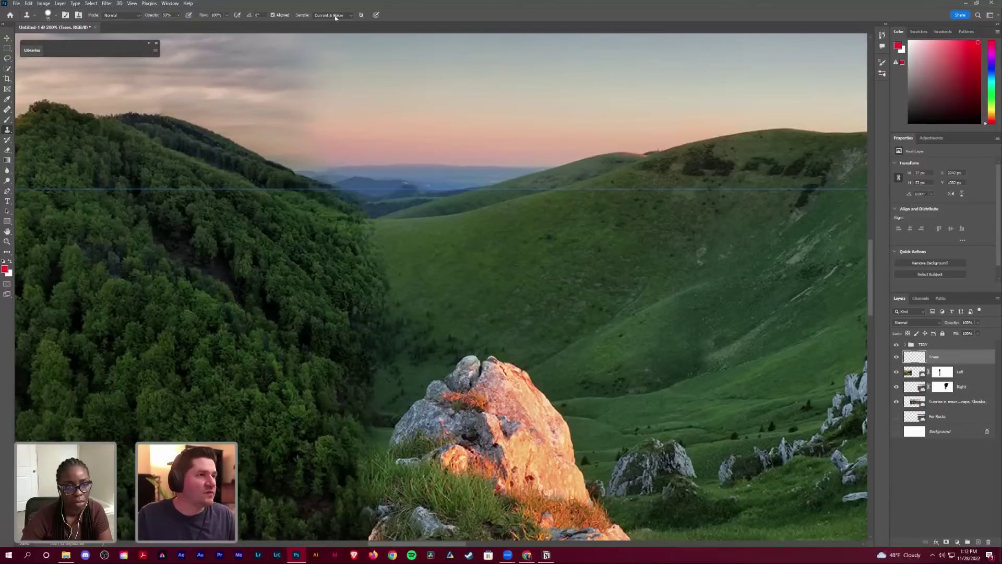
left_click(335, 15)
left_click(326, 28)
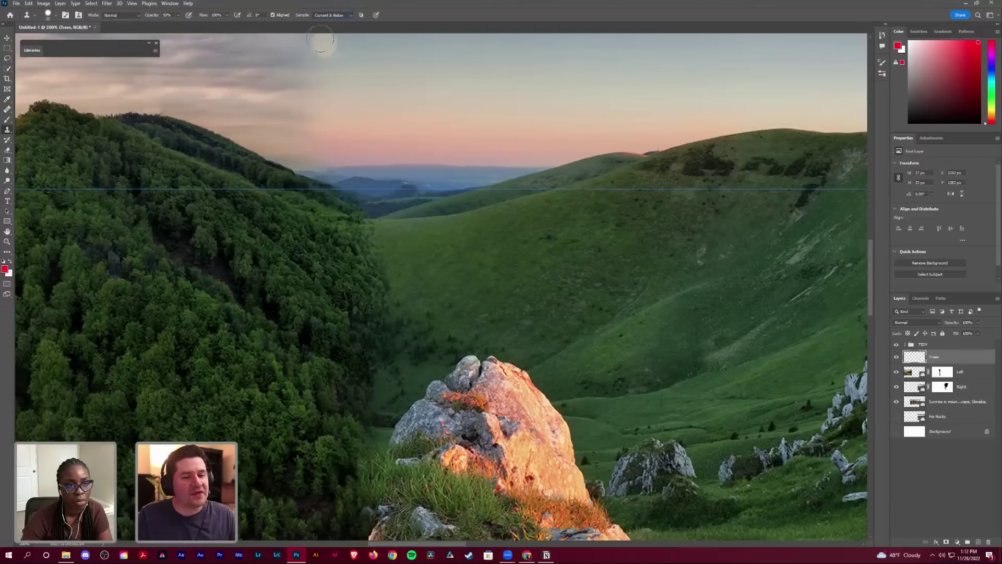
key("alt")
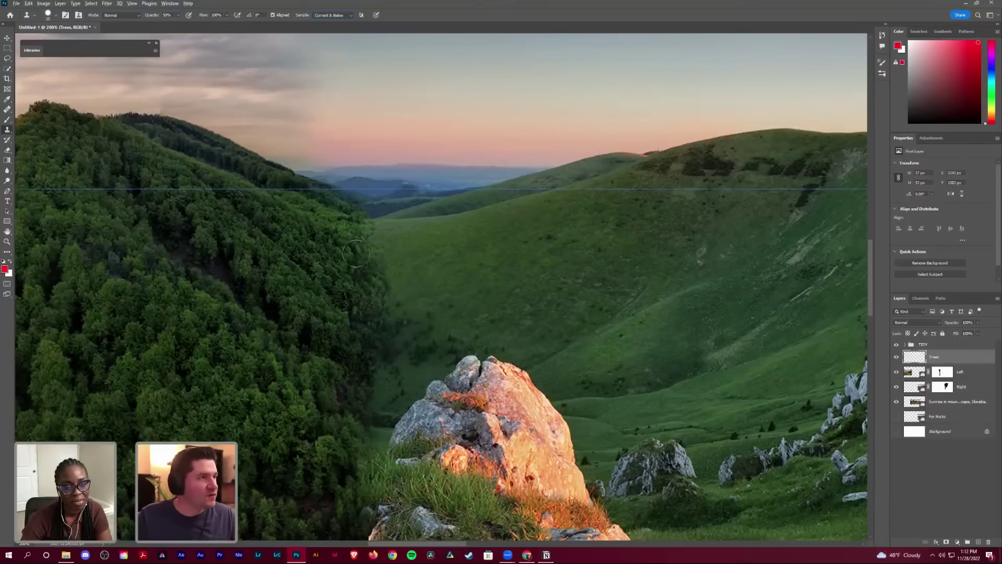
left_click(178, 16)
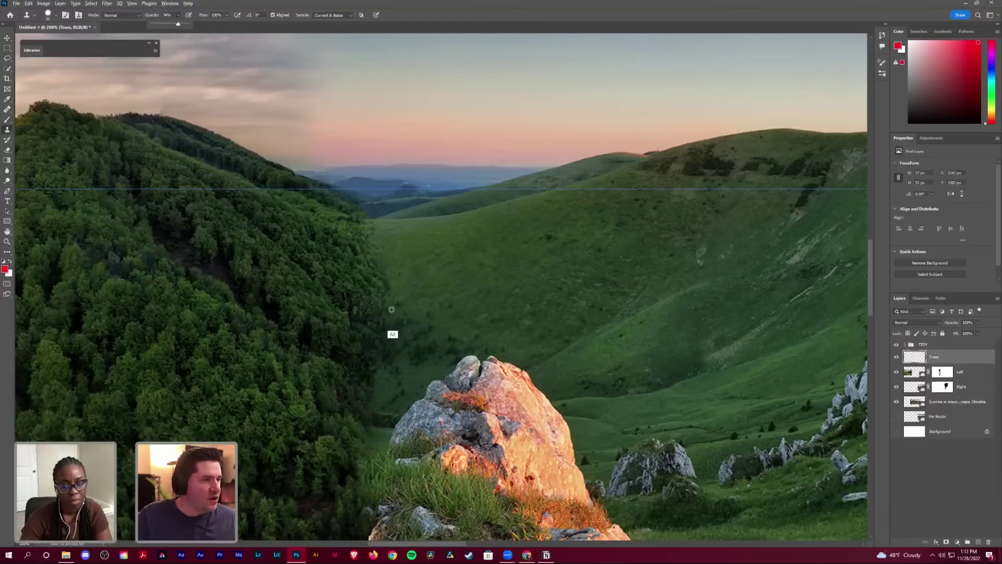
left_click(406, 342, "alt")
left_click(393, 295)
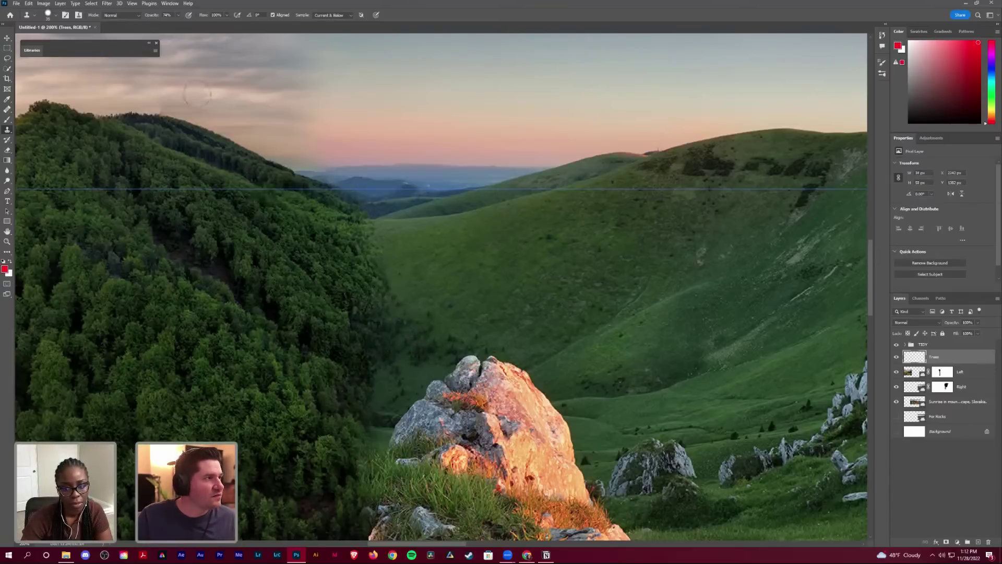
Step: Soften the Clone Stamp brush and turn off its Shape Dynamics
left_click(56, 17)
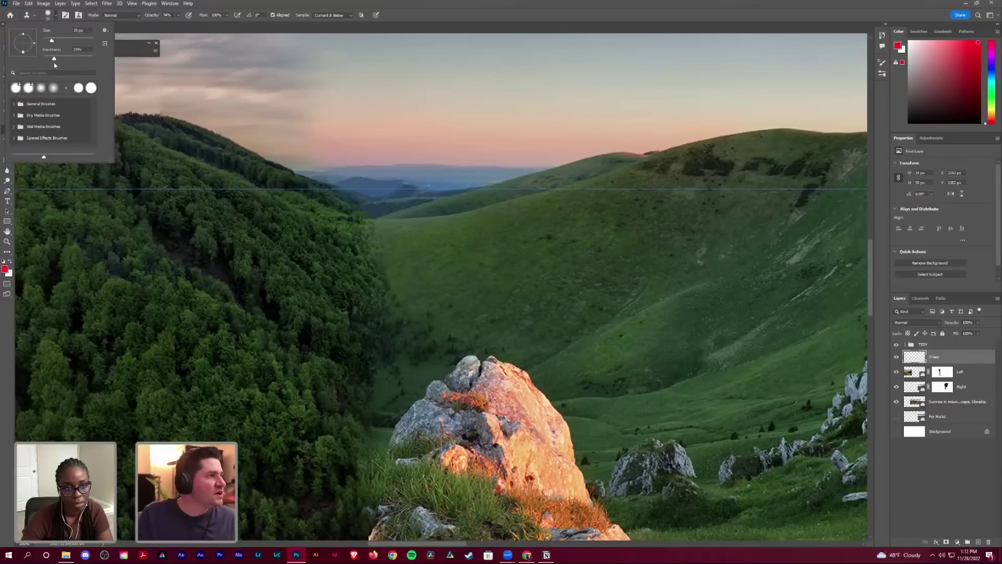
left_click(57, 17)
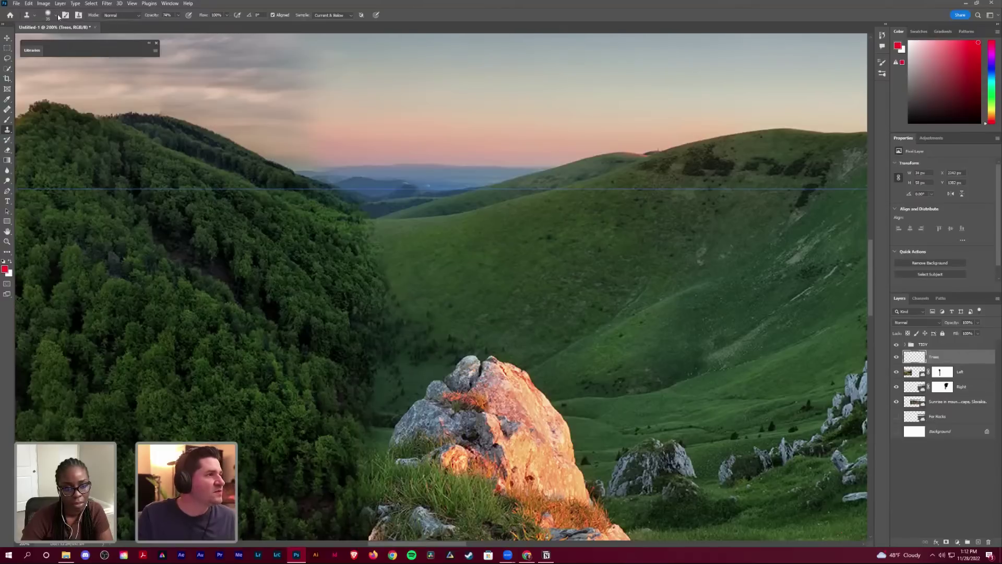
left_click(65, 16)
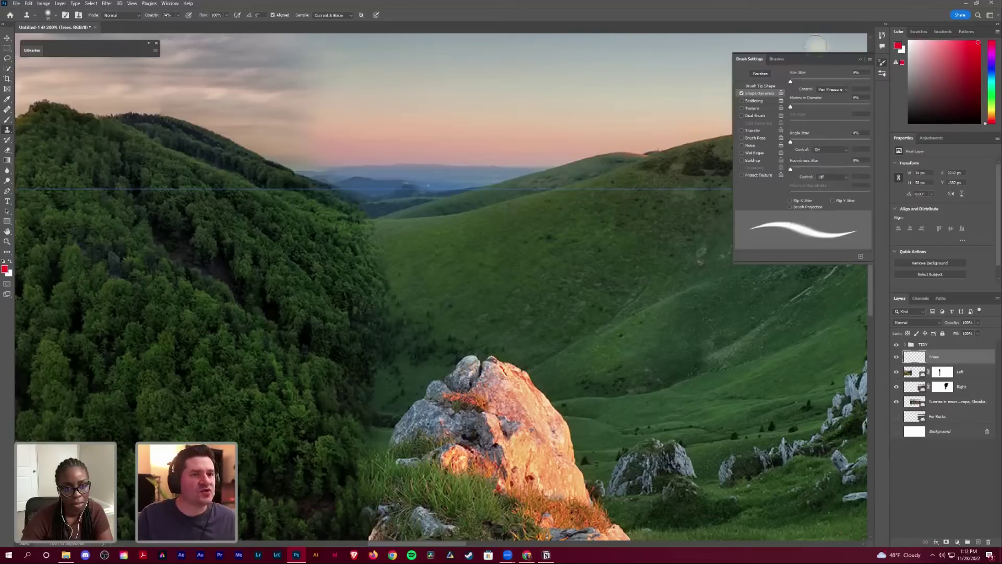
left_click(742, 93)
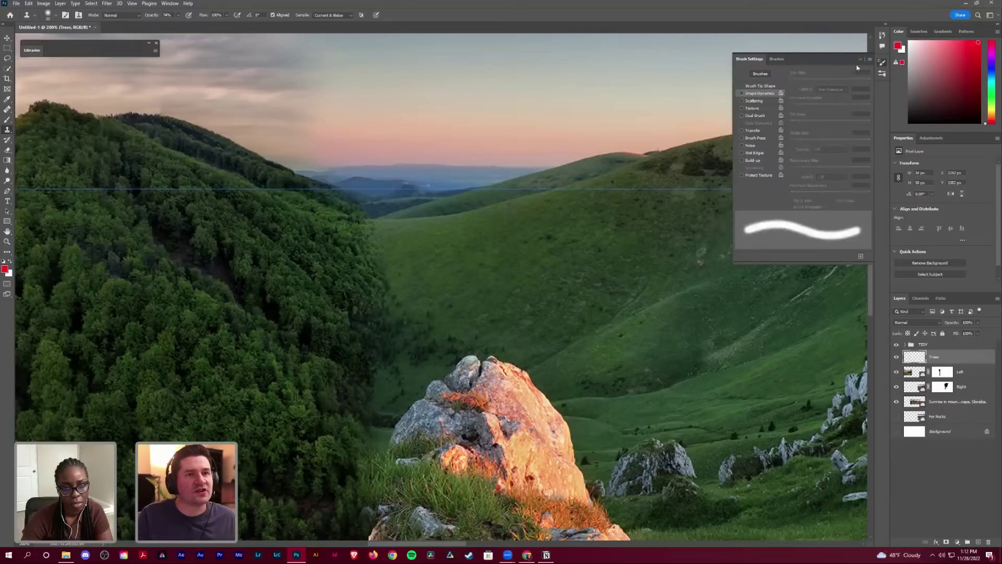
left_click(879, 66)
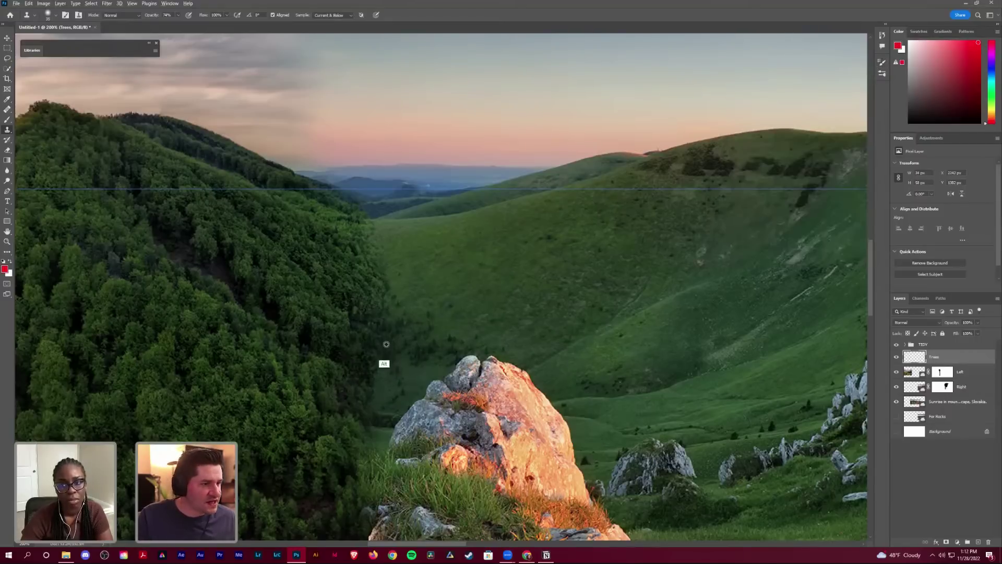
Step: Clone dark foliage up and down the forest edge above the foreground rock at 74% opacity, roughening the boundary with the grassy slope
mouse_move(392, 415)
left_mouse_down()
mouse_move(376, 403)
mouse_move(388, 396)
mouse_move(389, 309)
left_mouse_up()
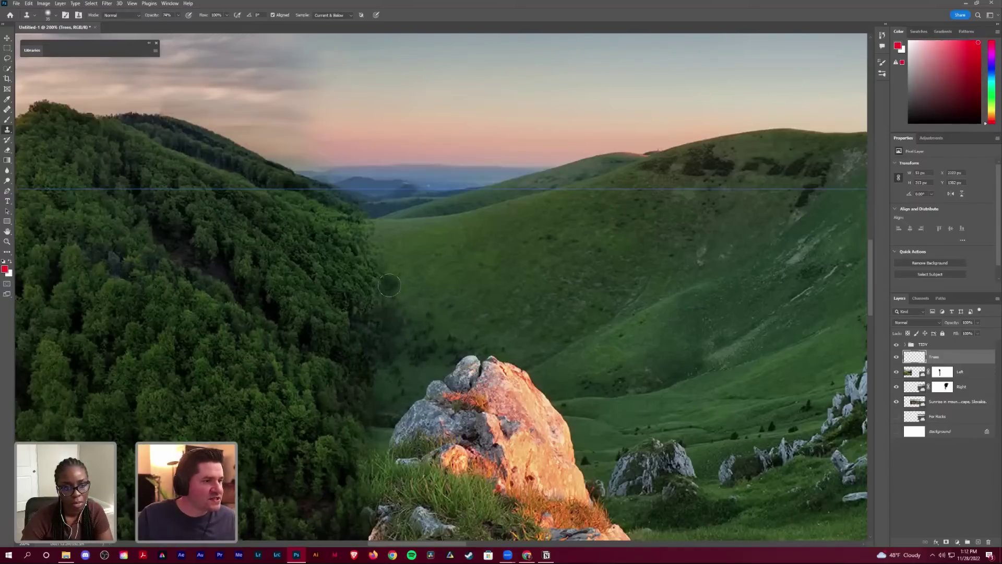
left_click_drag(424, 347, 432, 345)
mouse_move(393, 285)
left_mouse_down()
mouse_move(393, 264)
mouse_move(392, 274)
mouse_move(367, 272)
left_mouse_up()
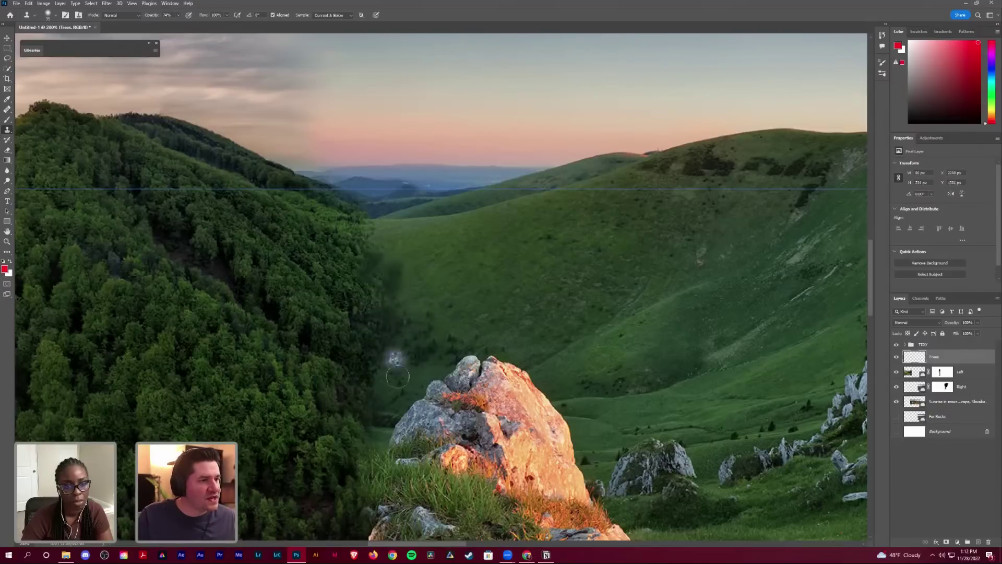
key("alt")
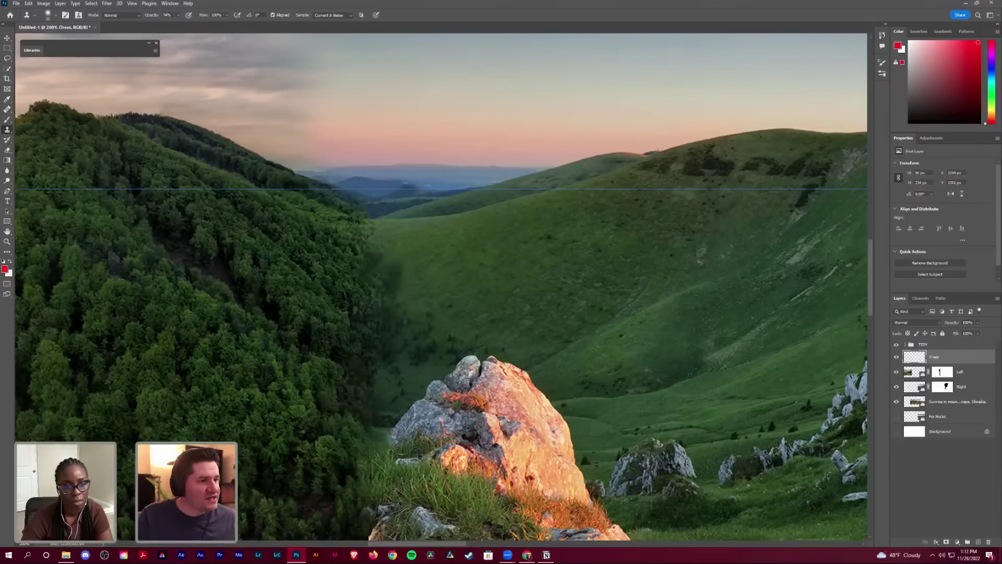
left_click(417, 358, "alt")
left_click_drag(360, 368, 351, 283)
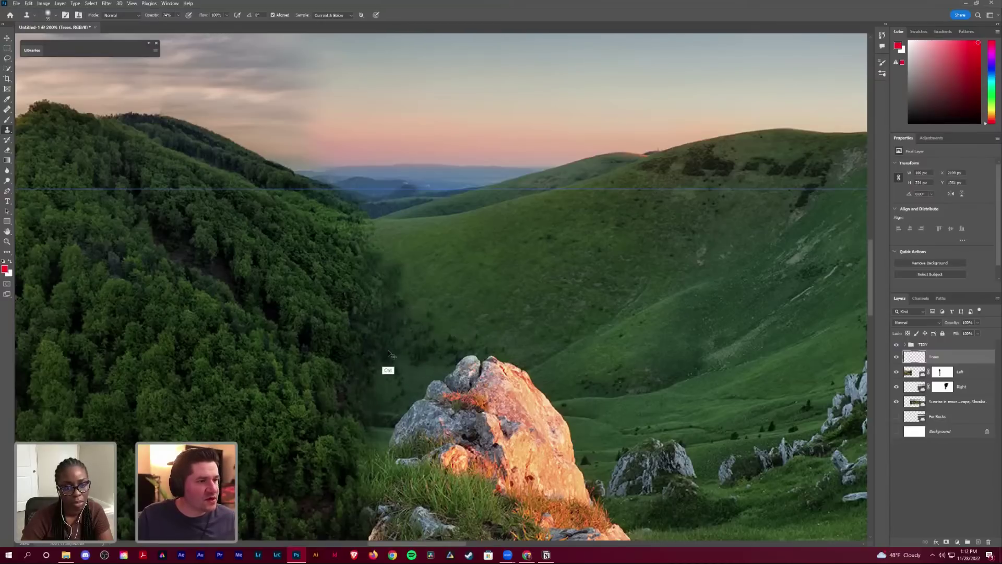
key("alt")
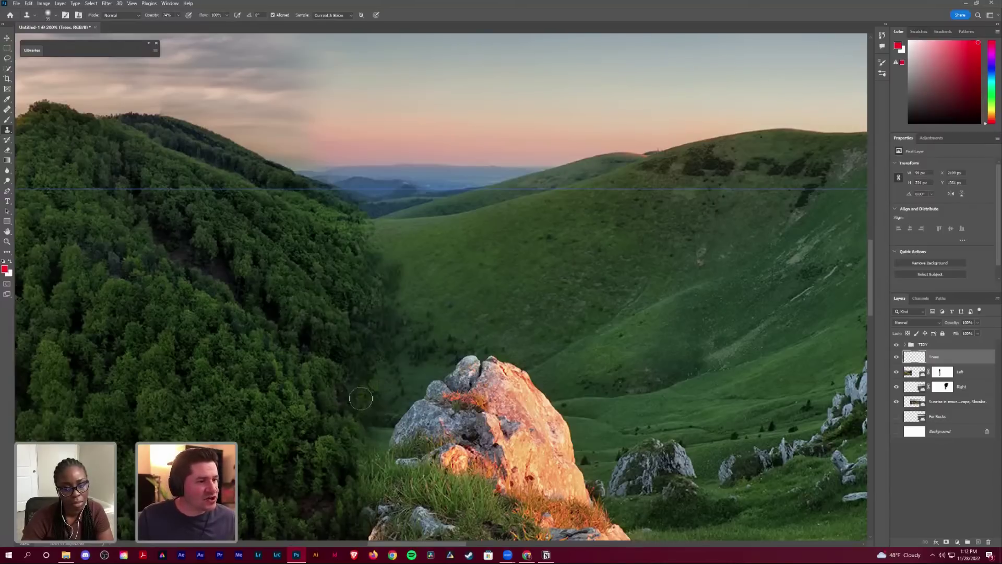
mouse_move(359, 397)
left_mouse_down()
mouse_move(351, 465)
mouse_move(360, 418)
mouse_move(395, 445)
mouse_move(392, 315)
mouse_move(410, 260)
mouse_move(374, 249)
mouse_move(383, 250)
mouse_move(380, 269)
left_mouse_up()
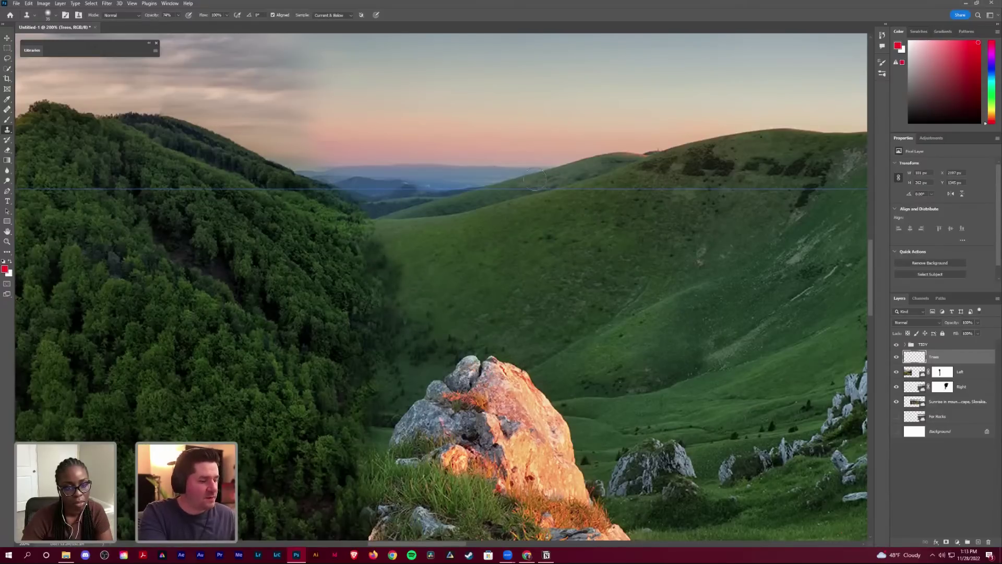
Step: Check the blend against the whole panorama, then clone shrubs at 100% opacity onto the upper forest edge
scroll(535, 179, "down", 2)
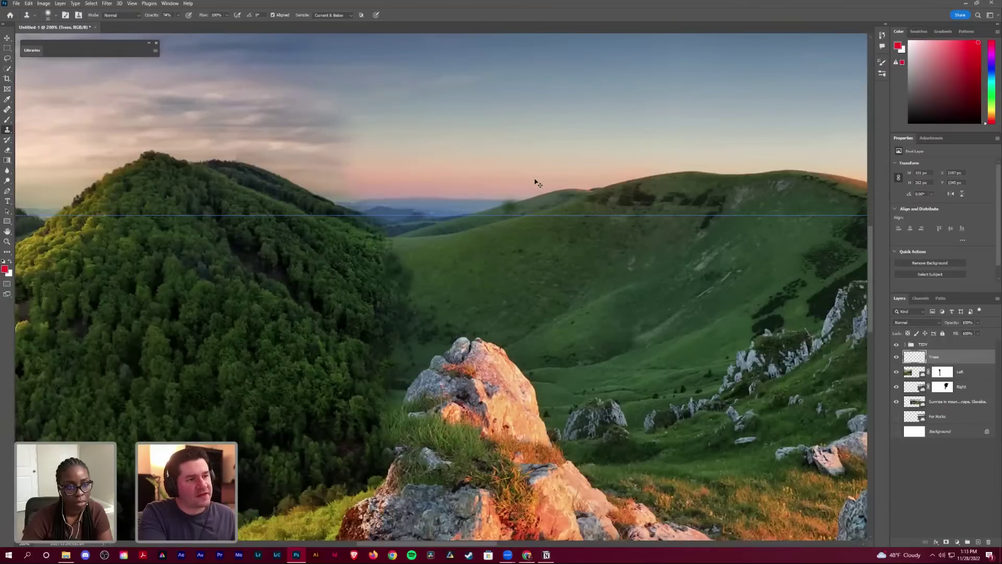
scroll(534, 179, "down", 2)
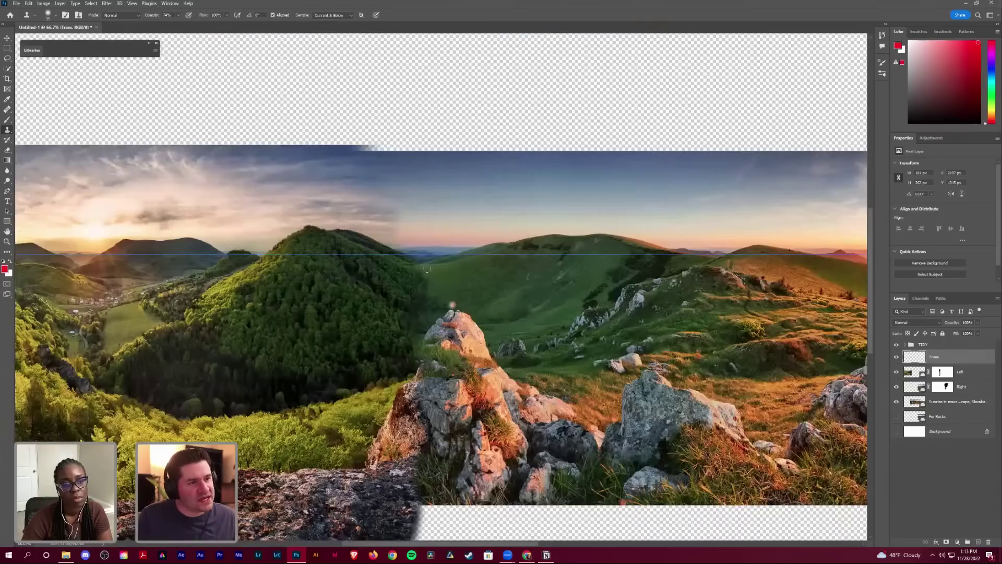
key("z")
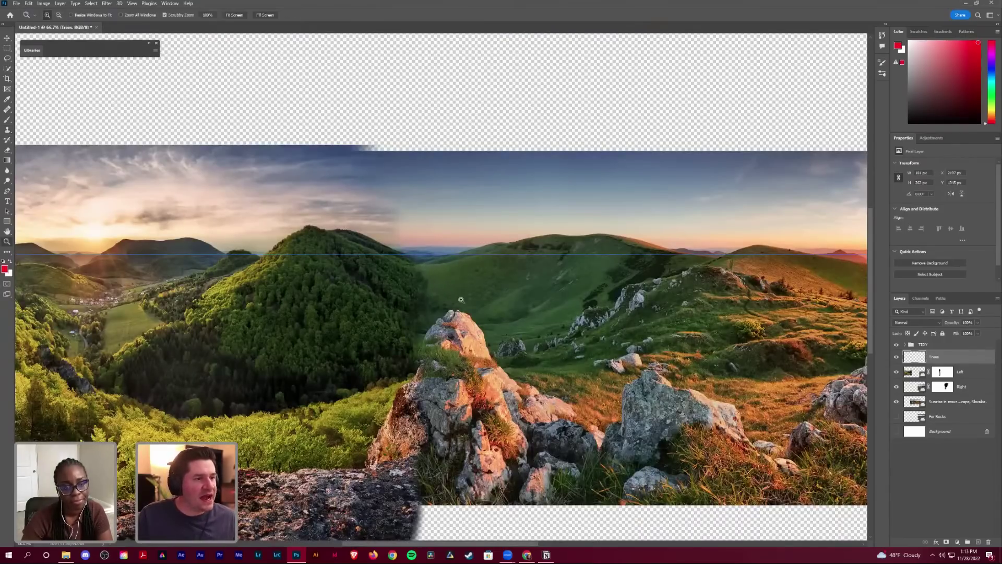
left_click_drag(424, 276, 452, 359)
key("s")
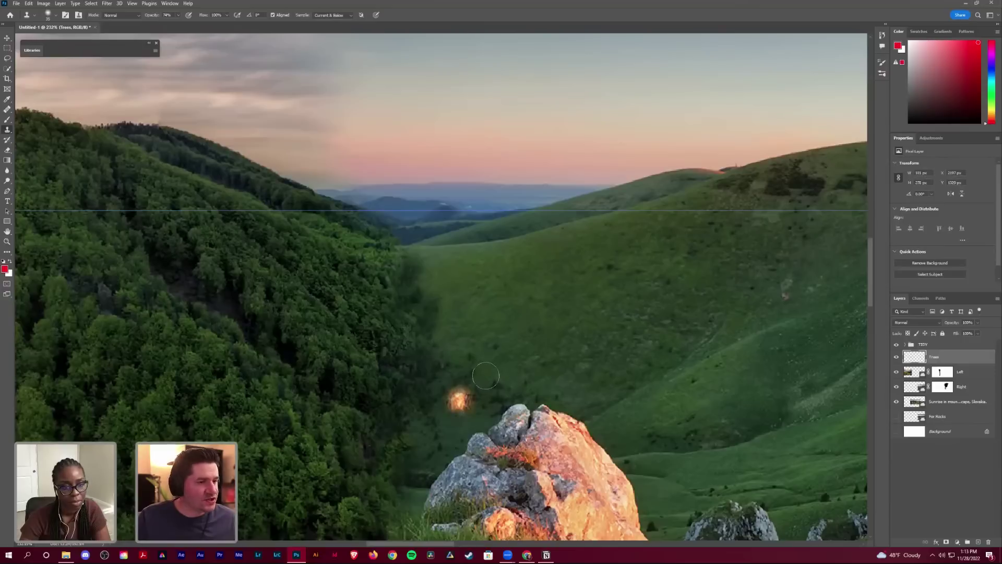
left_click(178, 15)
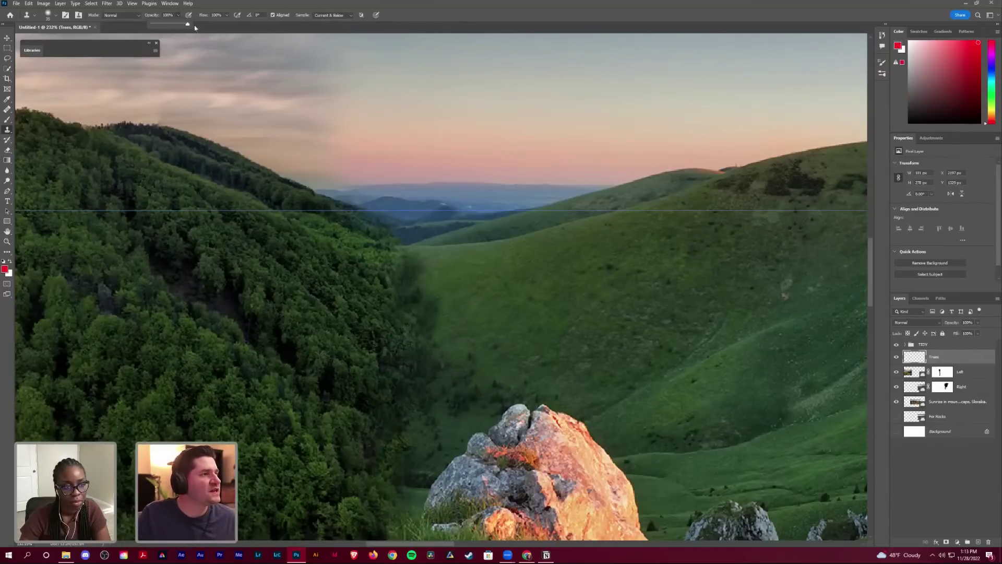
left_click_drag(390, 14, 391, 14)
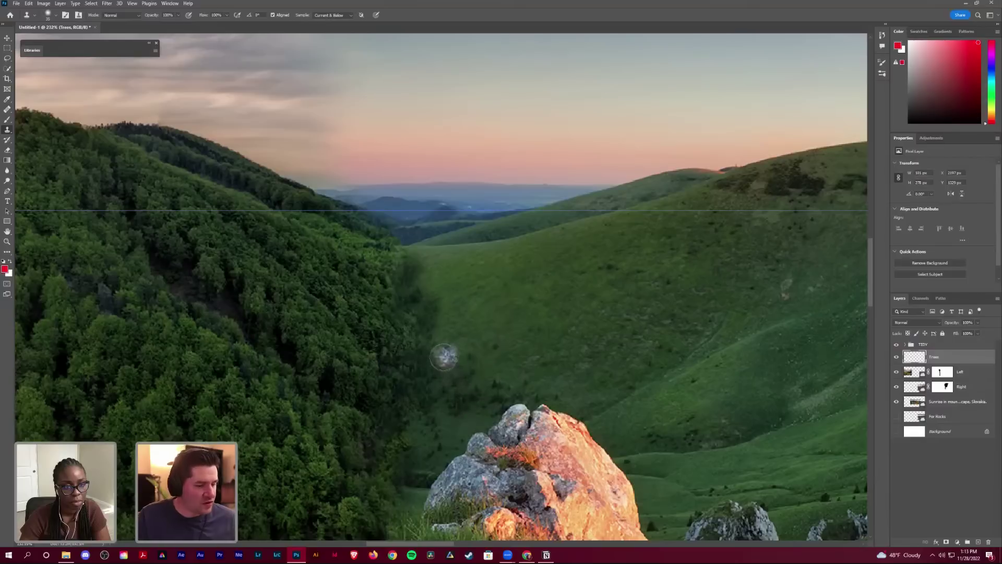
key("alt")
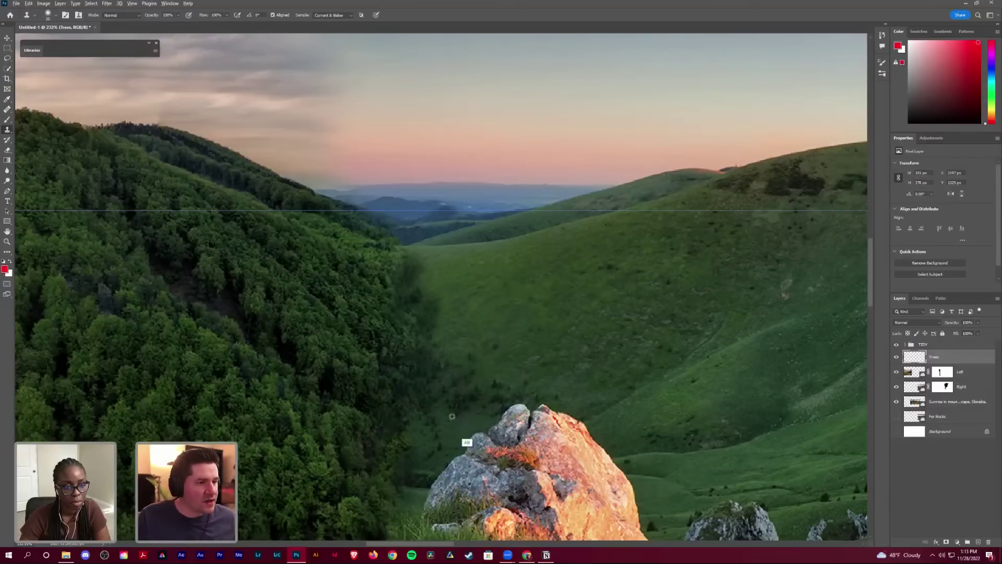
left_click(429, 395, "alt")
mouse_move(419, 278)
left_mouse_down()
mouse_move(460, 299)
mouse_move(443, 329)
mouse_move(447, 307)
mouse_move(427, 285)
left_mouse_up()
Step: Set the Clone Stamp to 40% opacity and extend the dark foliage from the upper forest edge onto the adjoining grassy slope
key("4")
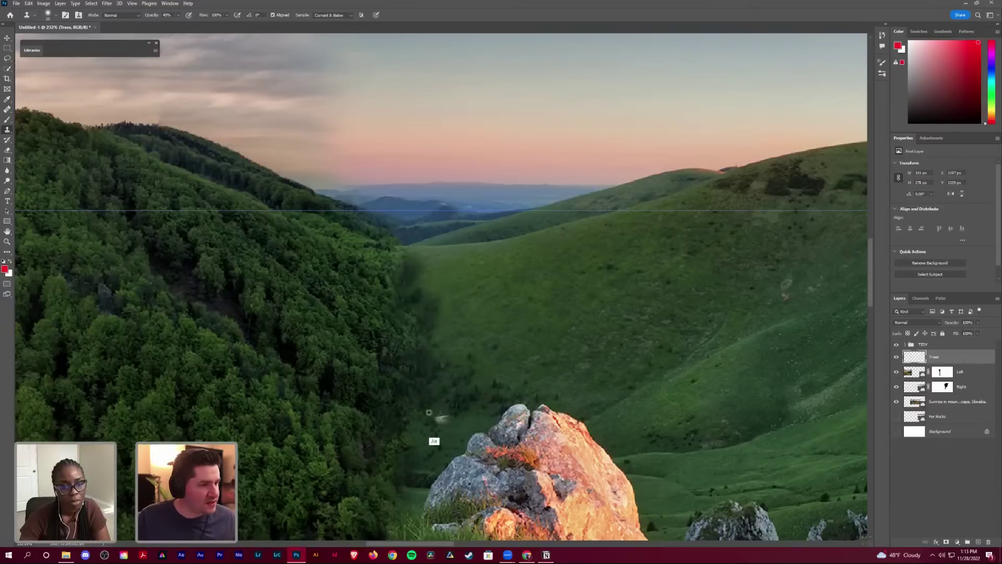
left_click(416, 335, "alt")
mouse_move(413, 280)
left_mouse_down()
mouse_move(424, 262)
mouse_move(434, 297)
mouse_move(422, 282)
mouse_move(445, 259)
mouse_move(430, 372)
mouse_move(451, 414)
mouse_move(443, 321)
left_mouse_up()
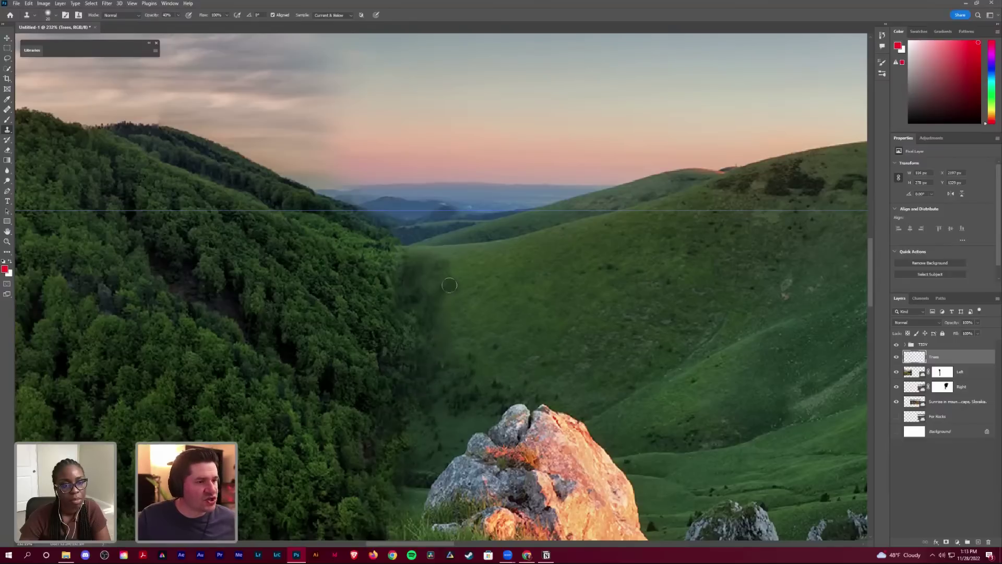
mouse_move(449, 285)
left_mouse_down()
mouse_move(433, 383)
mouse_move(421, 359)
mouse_move(463, 346)
left_mouse_up()
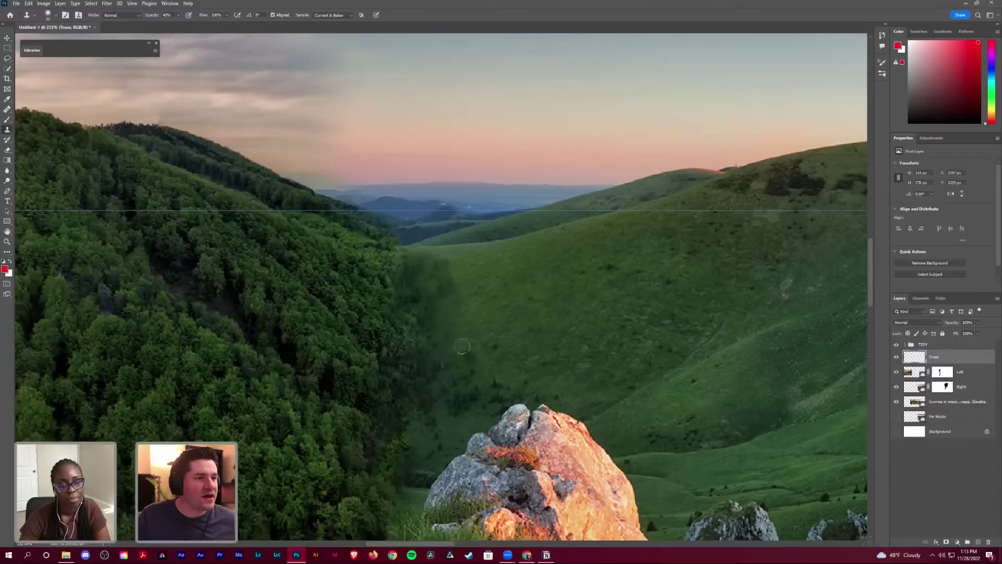
key("alt")
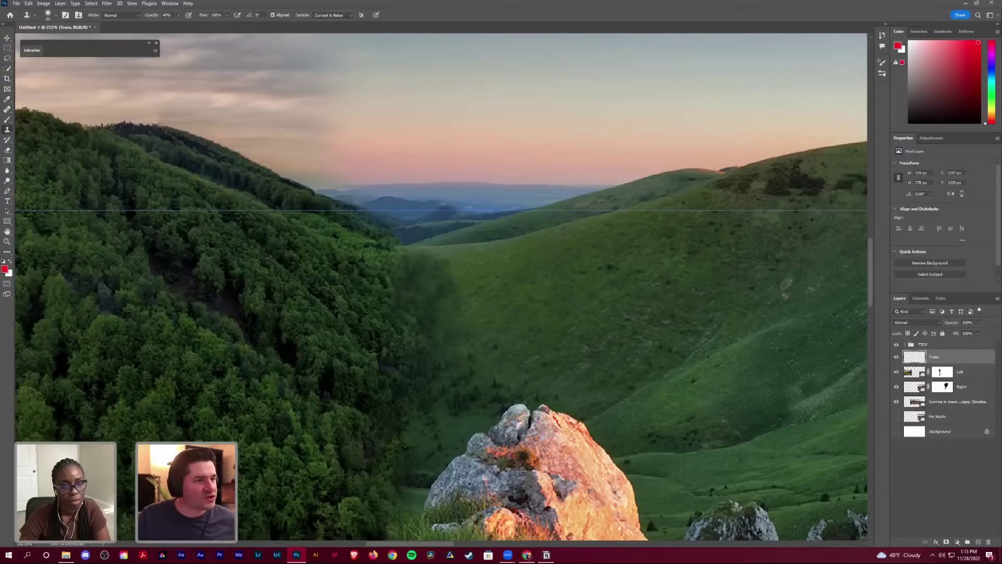
scroll(480, 264, "down", 1)
scroll(481, 263, "down", 2)
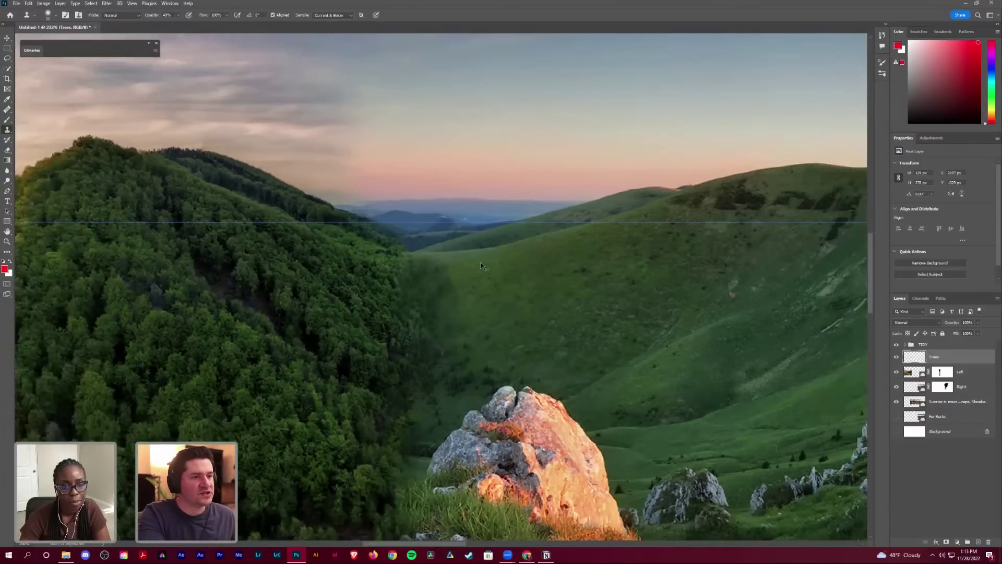
Step: Check the forest-edge blend against the whole panorama, then add a layer mask to the Trees layer
scroll(480, 264, "down", 3)
scroll(480, 263, "down", 2)
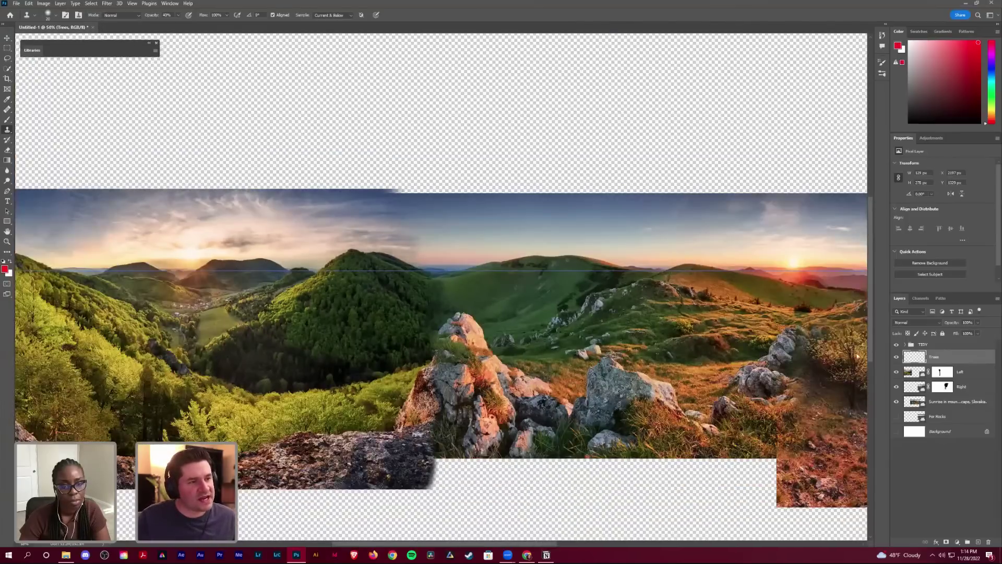
key("z")
scroll(464, 305, "up", 1)
scroll(450, 289, "up", 4)
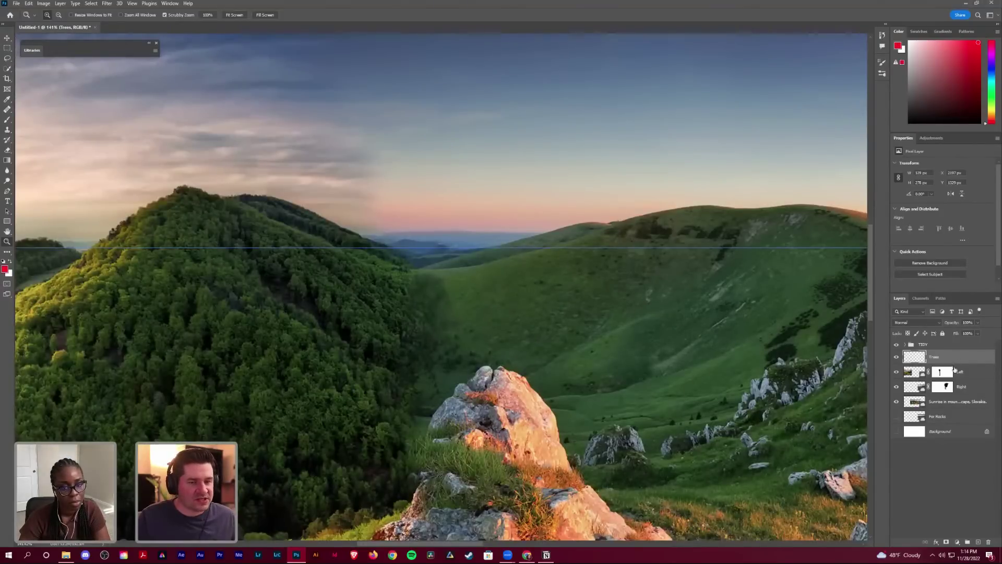
left_click(945, 543)
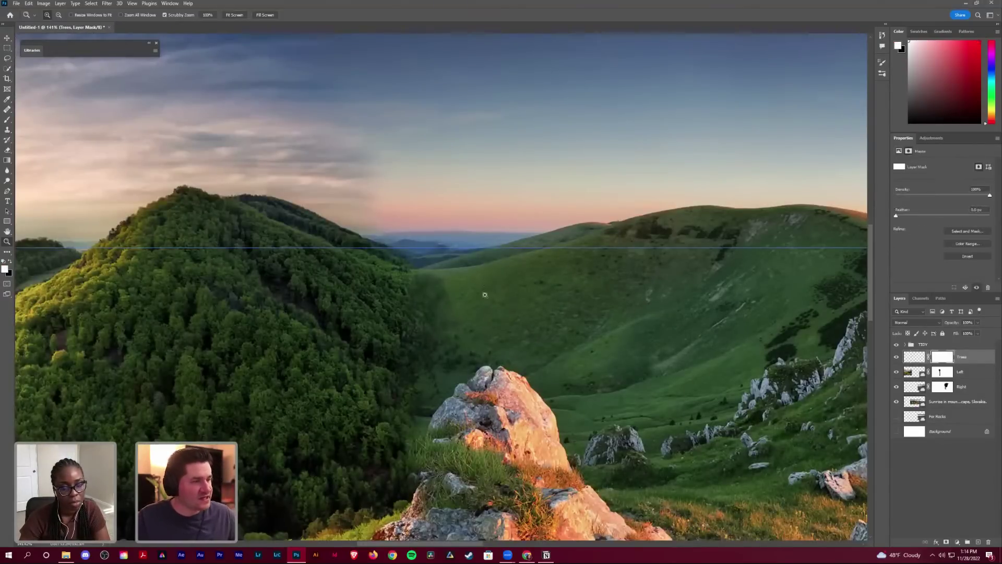
Step: Prepare an enlarged Brush with black as the foreground colour for painting on the Trees layer mask
key("b")
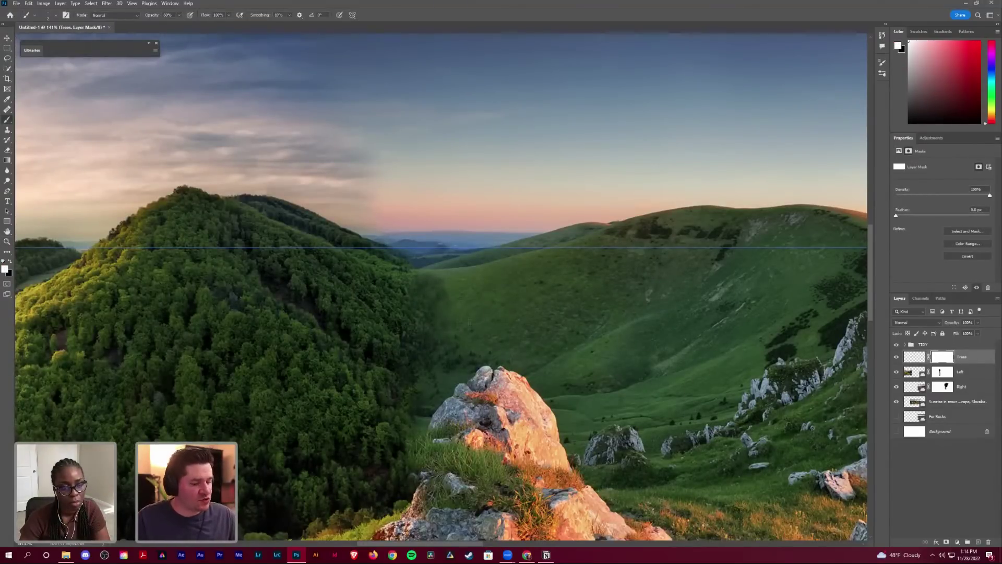
key("bracketright")
key("bracketright")
key("bracketright")
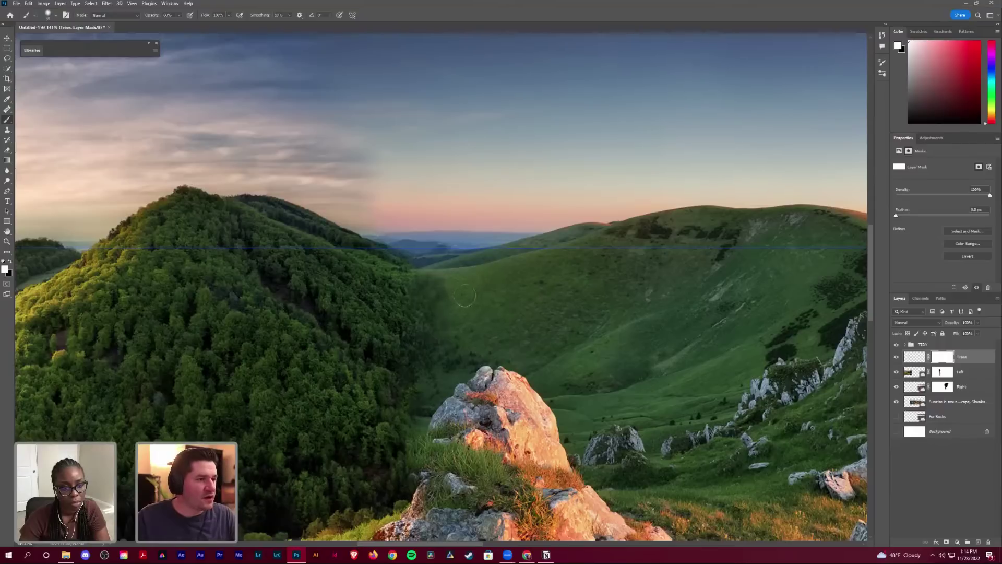
key("x")
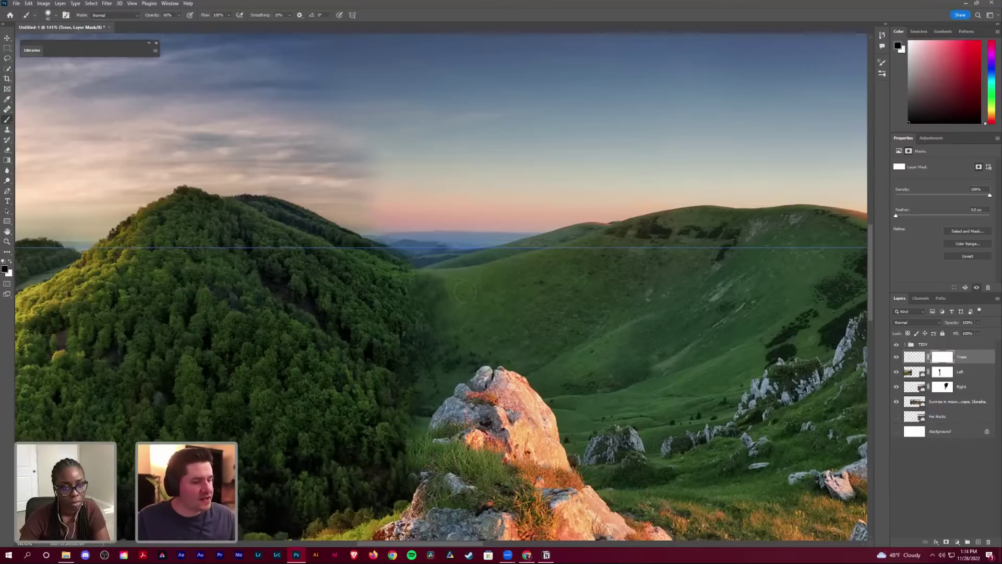
key("bracketright")
key("bracketright")
key("bracketright")
key("bracketright")
key("bracketright")
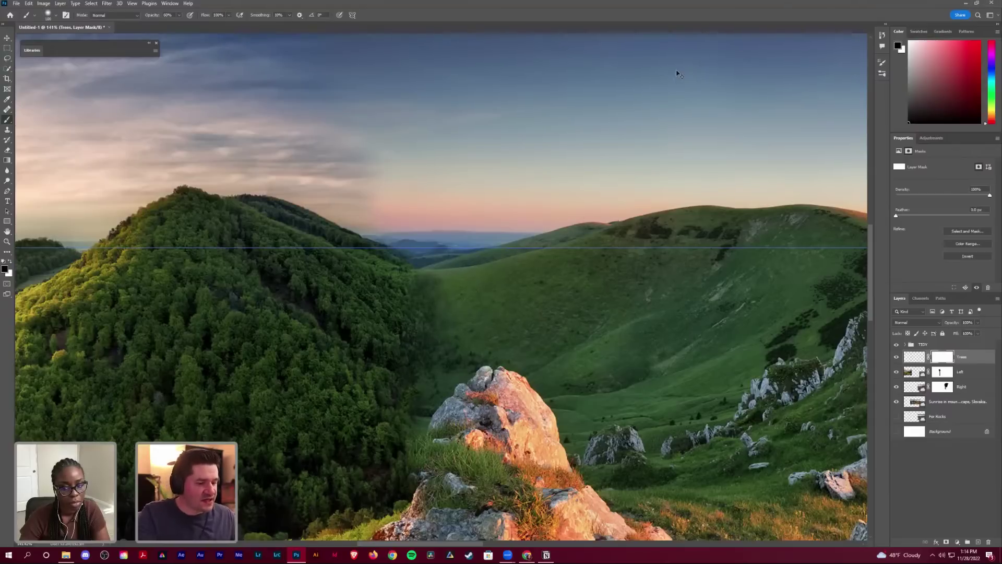
Step: Examine the blend across the whole panorama, then inspect the seam between the forest and the foreground rock up close
key("ctrl+z")
key("ctrl+z")
key("ctrl+minus")
key("ctrl+minus")
key("ctrl+minus")
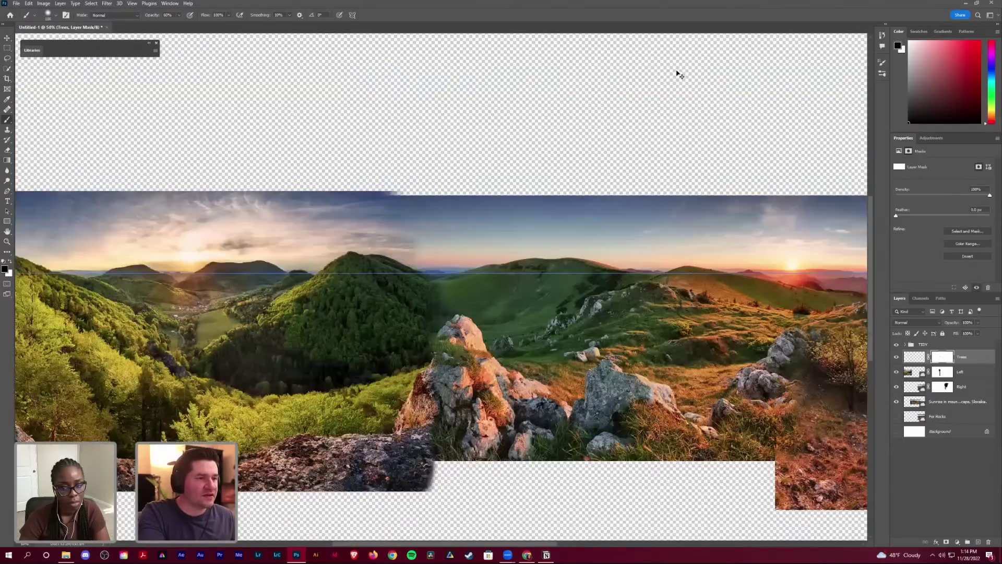
key("ctrl+z")
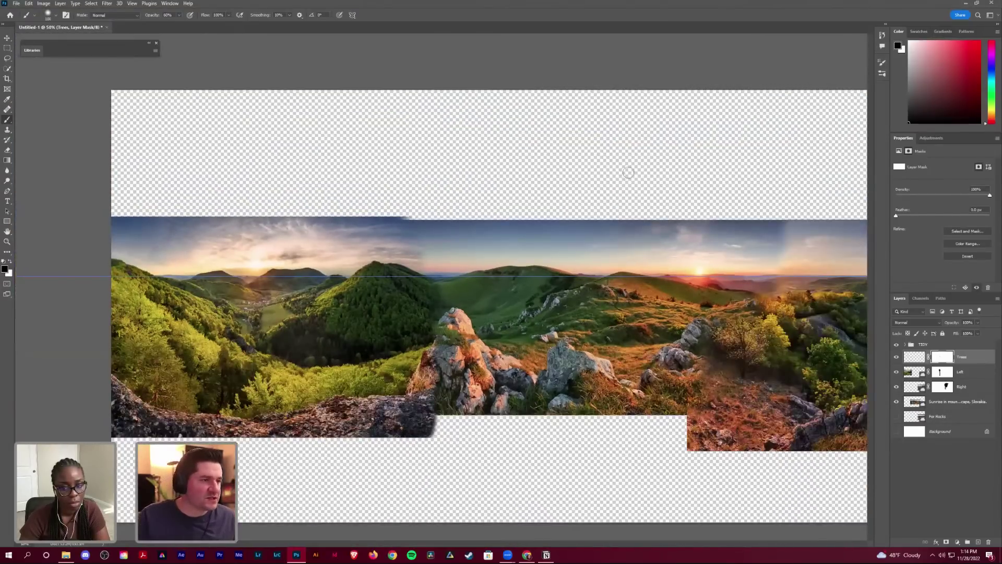
key("ctrl+z")
key("ctrl+minus")
key("z")
mouse_move(337, 319)
left_mouse_down()
mouse_move(319, 275)
mouse_move(345, 286)
mouse_move(350, 261)
left_mouse_up()
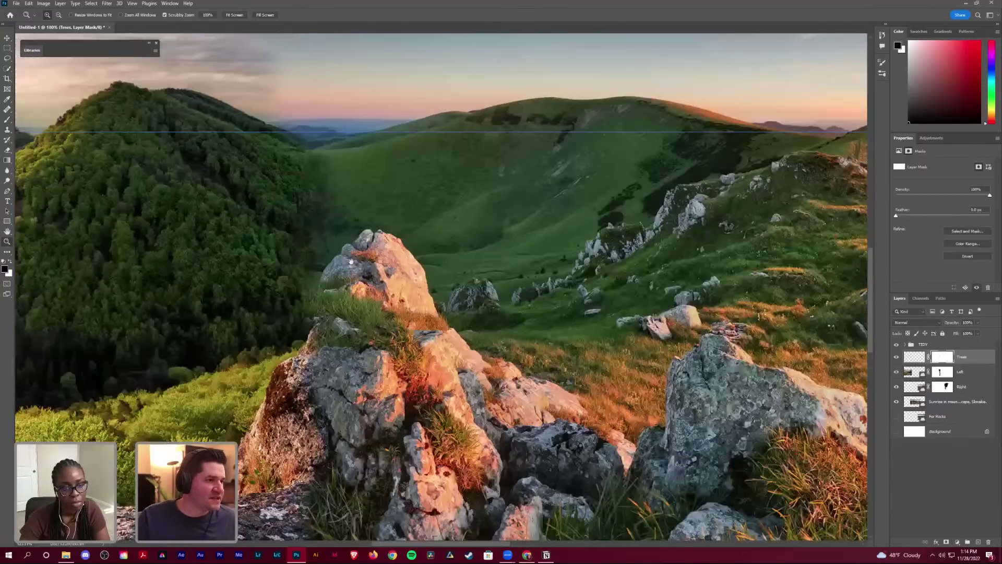
left_click_drag(344, 295, 385, 307)
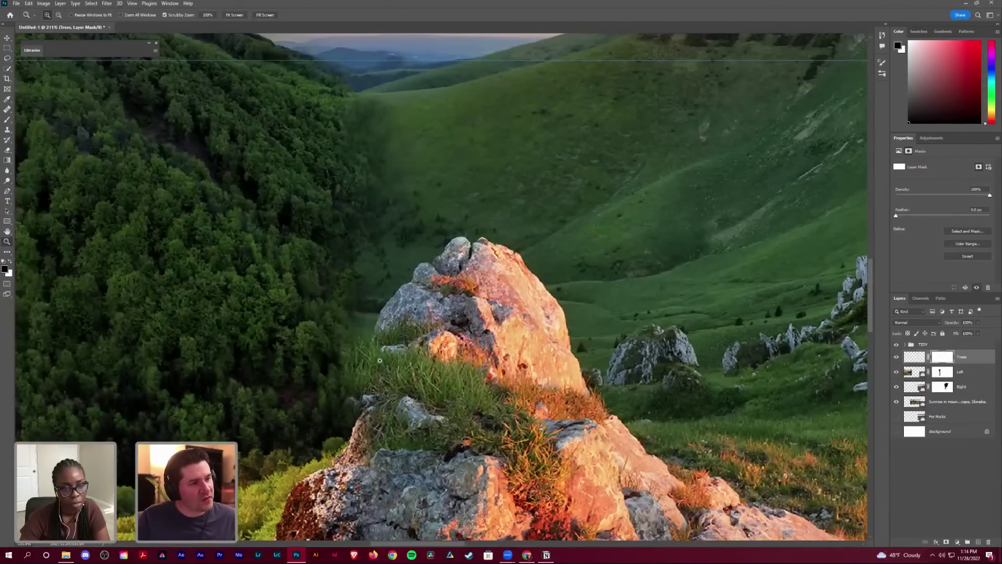
left_click_drag(379, 360, 372, 370)
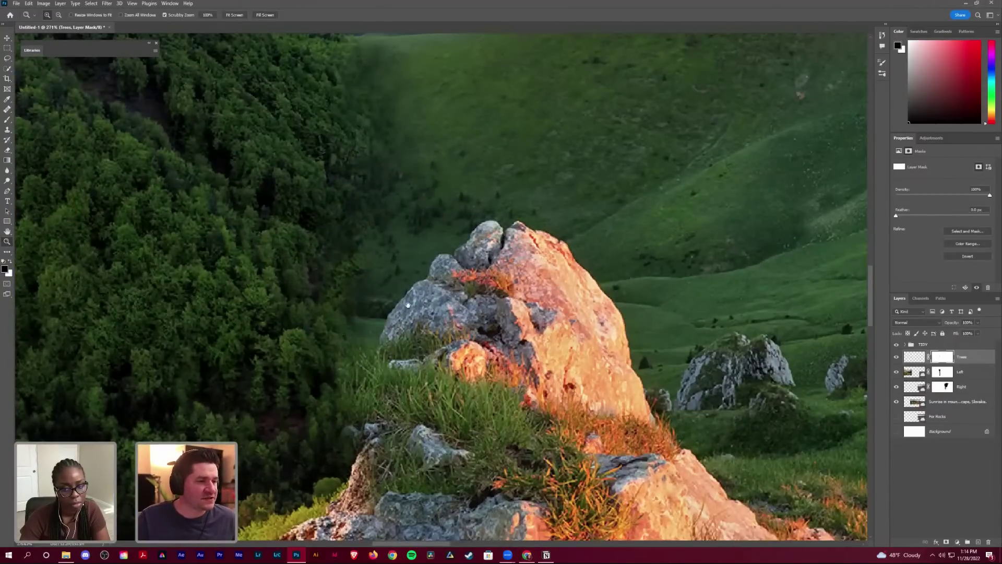
scroll(470, 293, "down", 2)
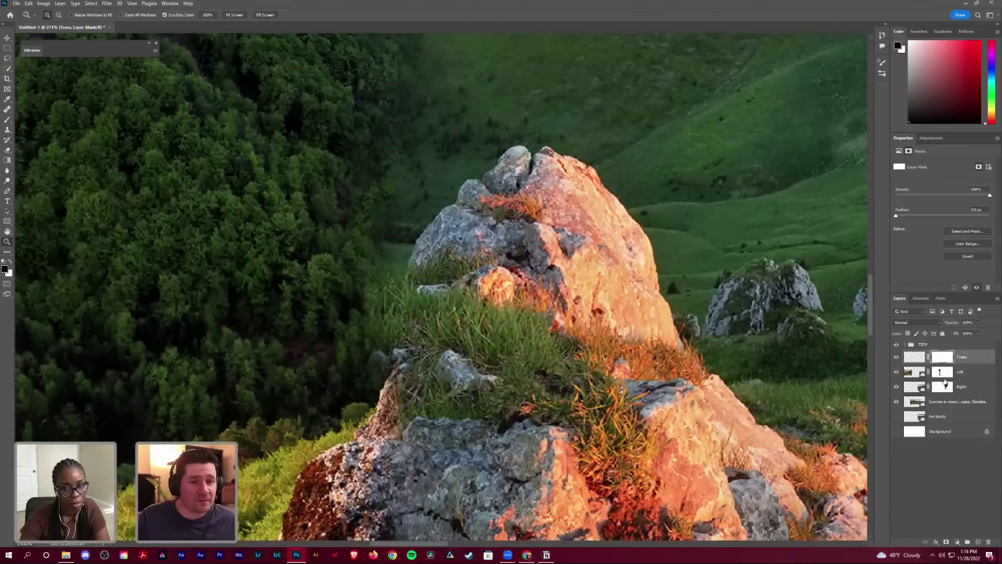
Step: Target the Left layer's mask with the Brush and reduce the brush size to about 49 px
left_click(940, 372)
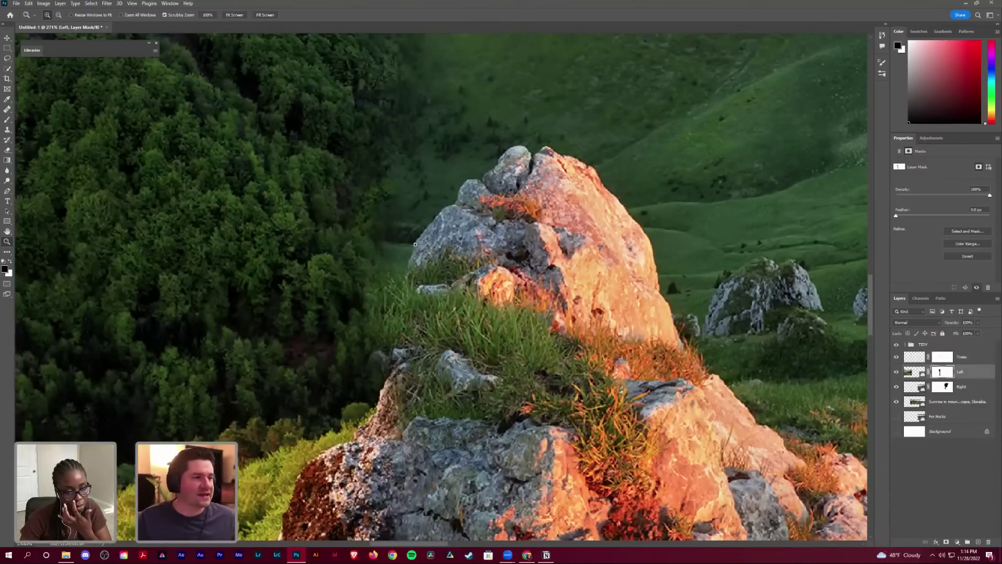
key("b")
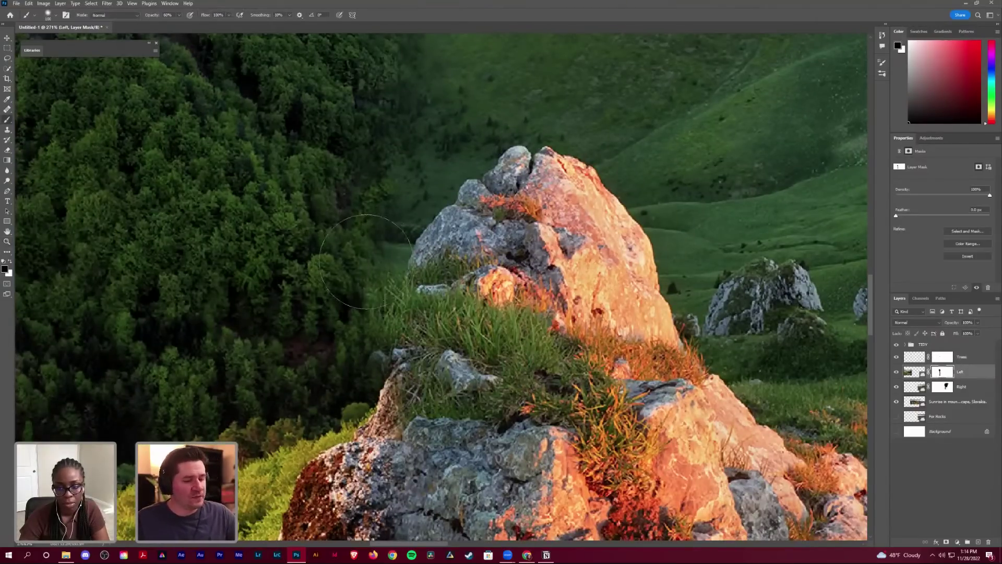
right_click(350, 207)
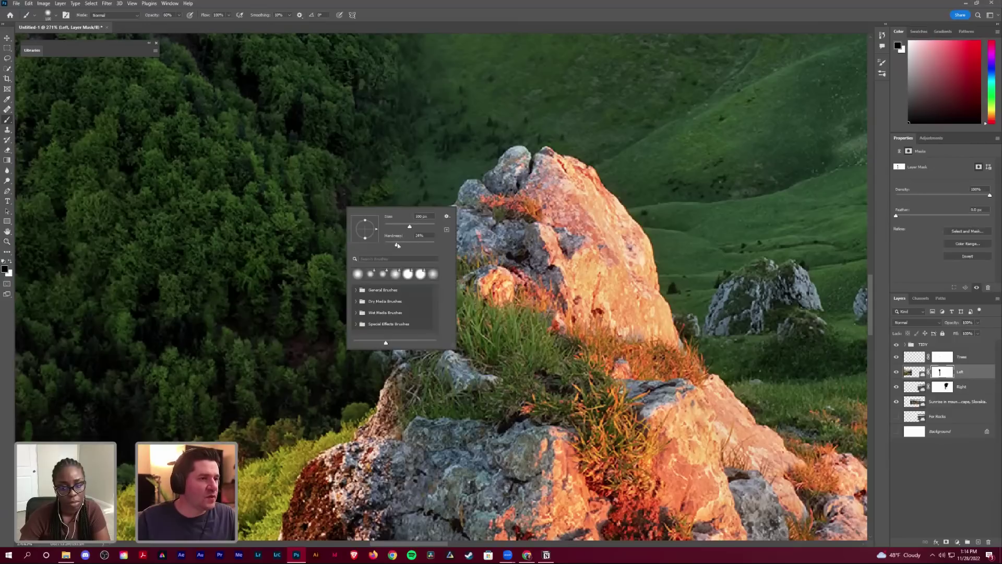
left_click_drag(399, 244, 425, 246)
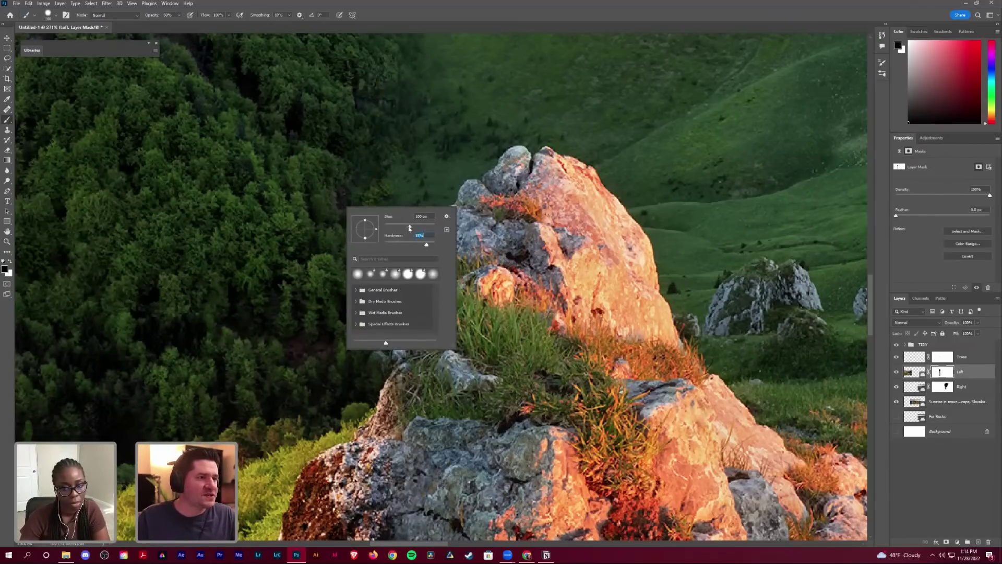
left_click(396, 228)
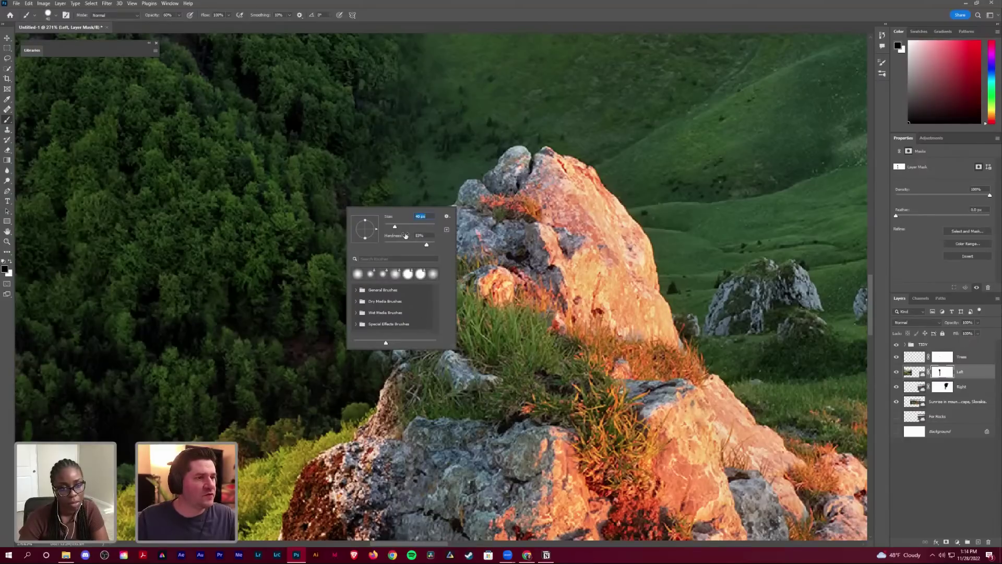
Step: Set the brush hardness to 0% for soft painting on the Left layer's mask
left_click_drag(426, 245, 425, 246)
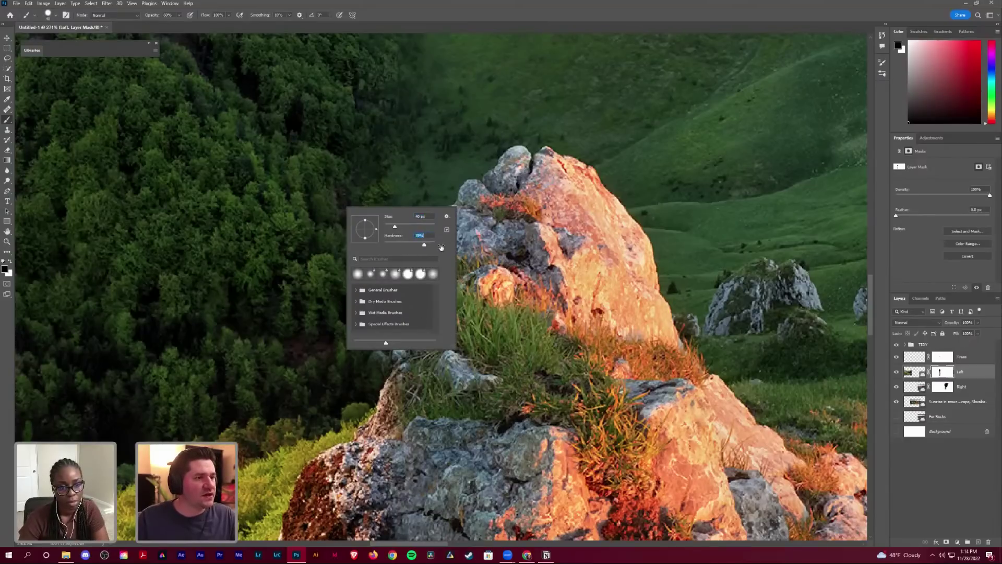
scroll(429, 236, "down", 16)
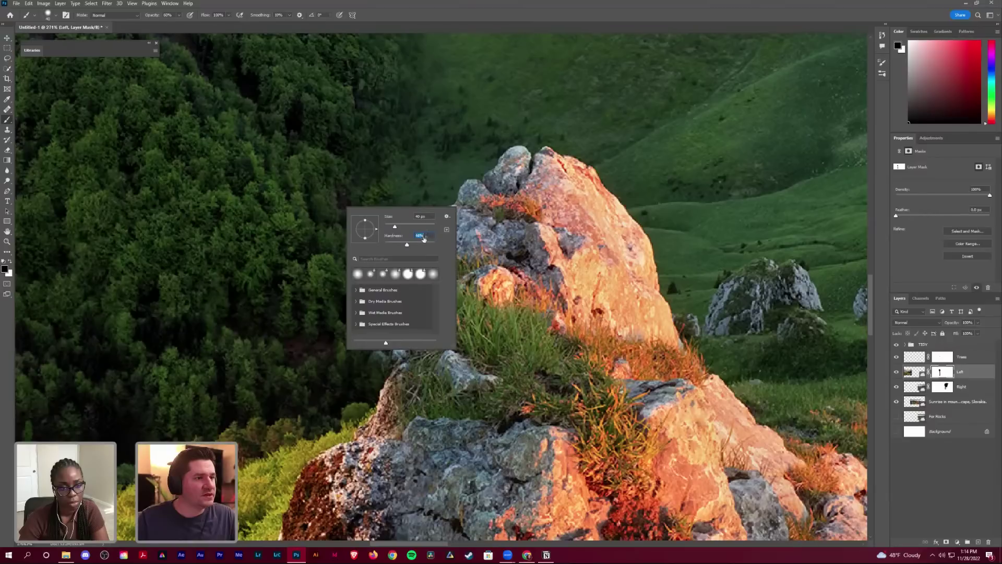
scroll(422, 237, "up", 3)
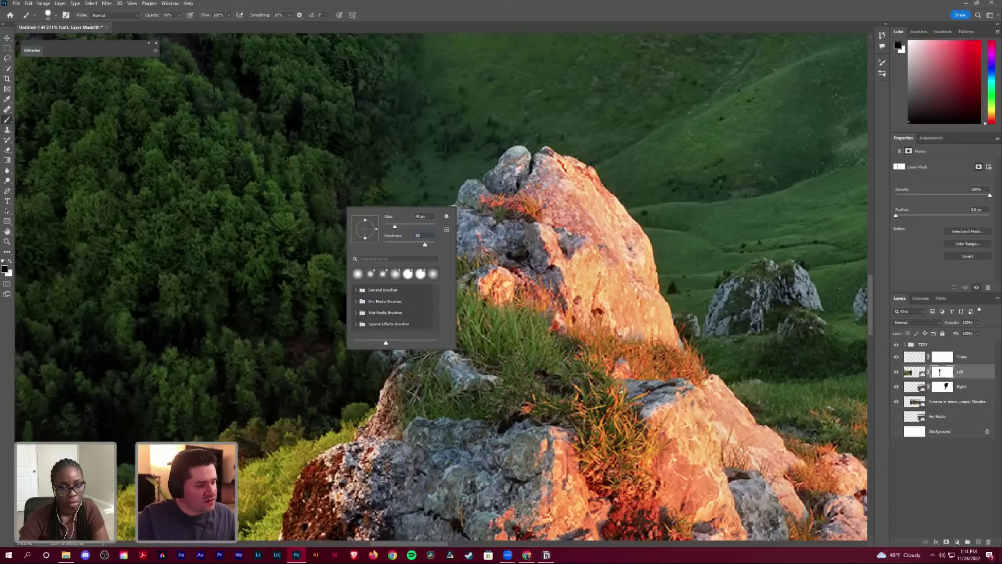
key("BackSpace")
key("BackSpace")
type("0")
key("Return")
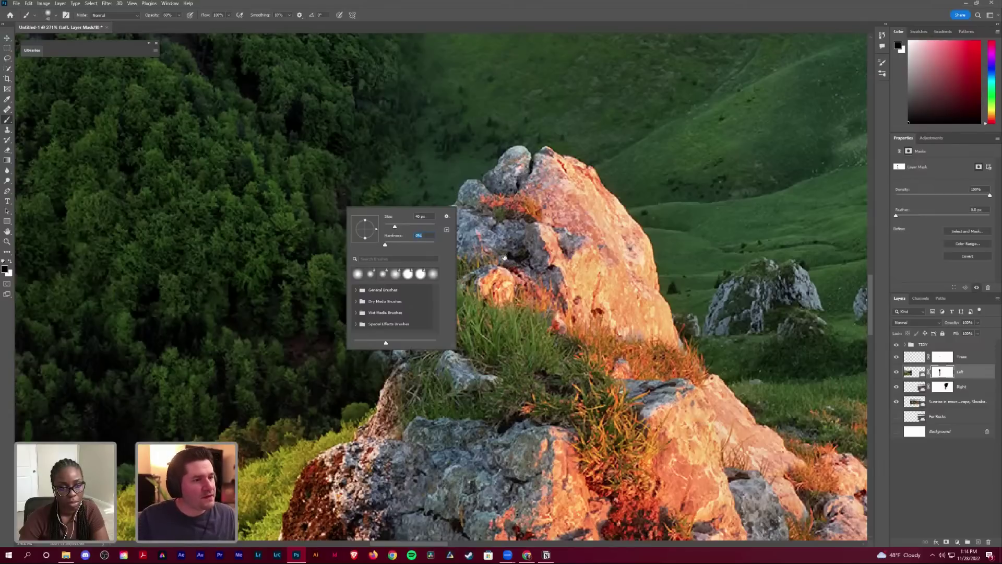
left_click(381, 167)
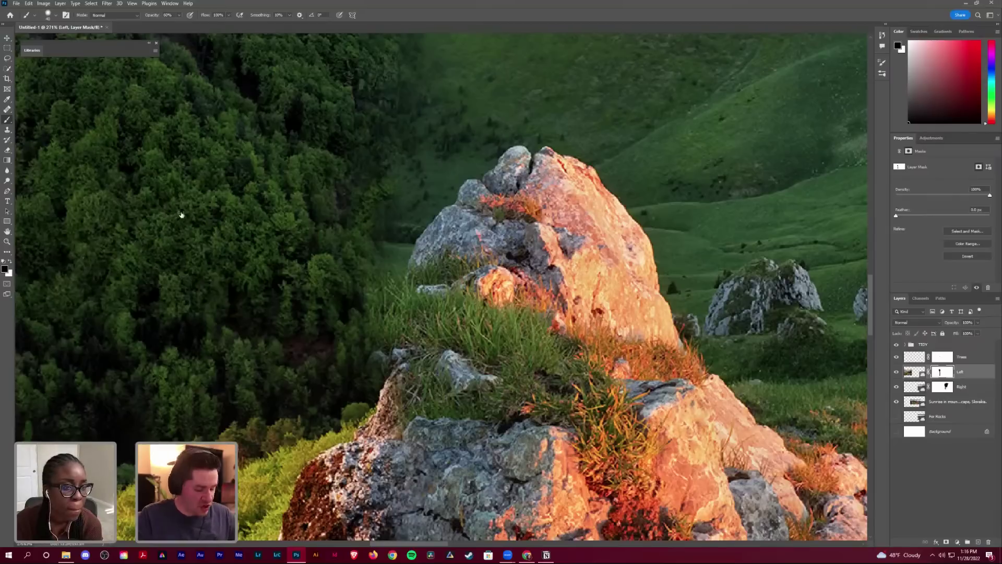
Step: Inspect the forest edge and the foreground rocks at several magnifications
scroll(173, 203, "up", 1)
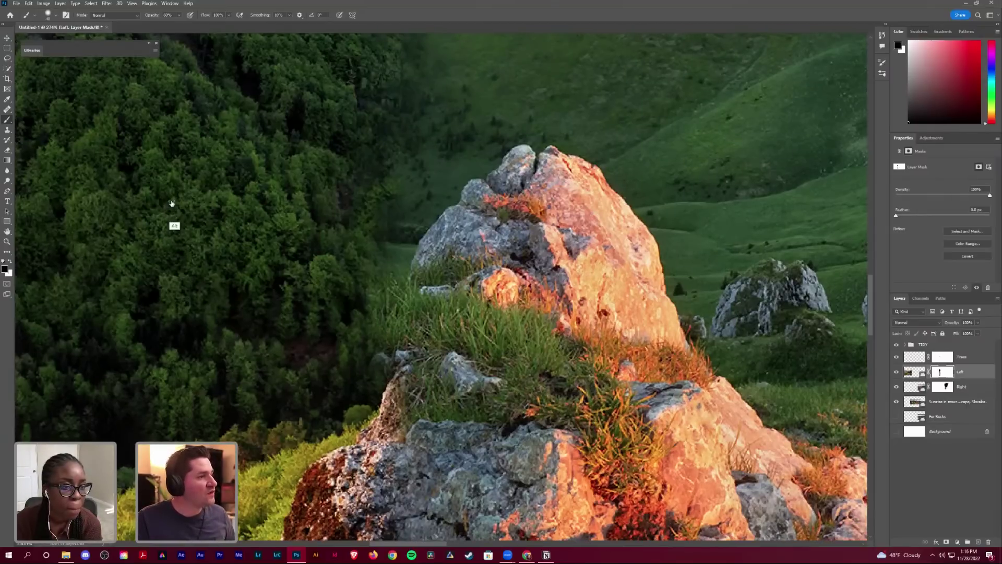
scroll(172, 204, "up", 1)
scroll(180, 204, "down", 2)
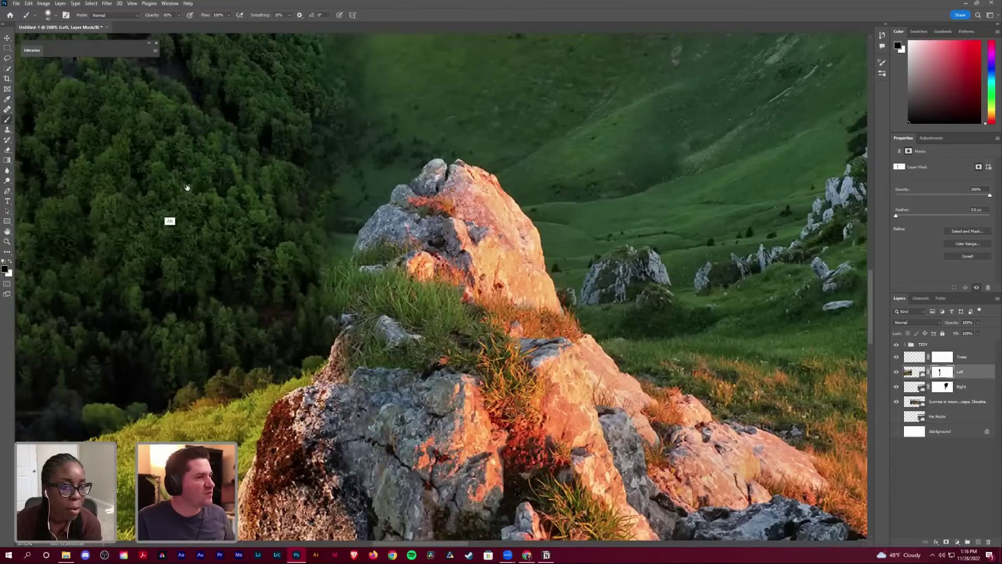
scroll(194, 181, "down", 2)
scroll(184, 229, "up", 1)
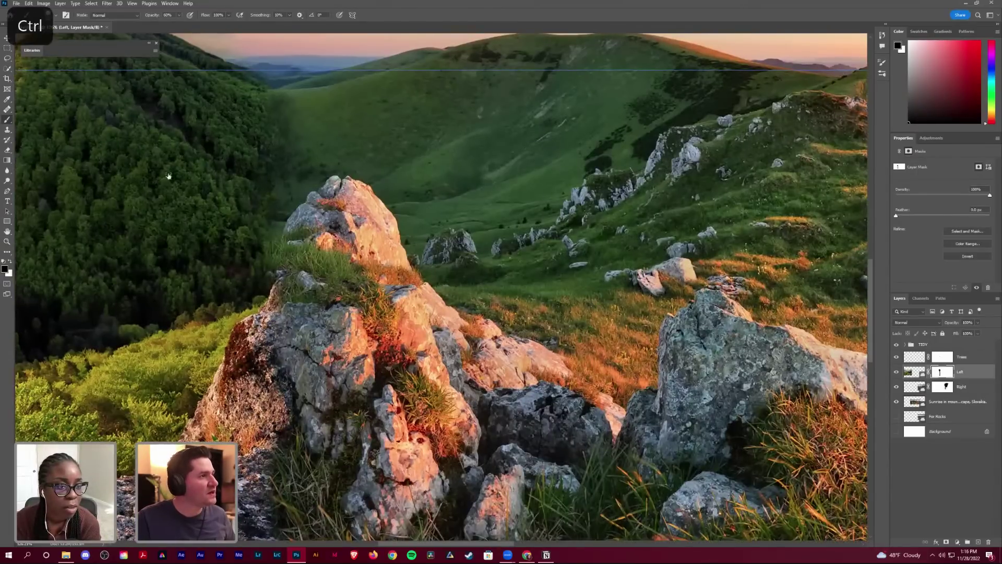
key("ctrl+r")
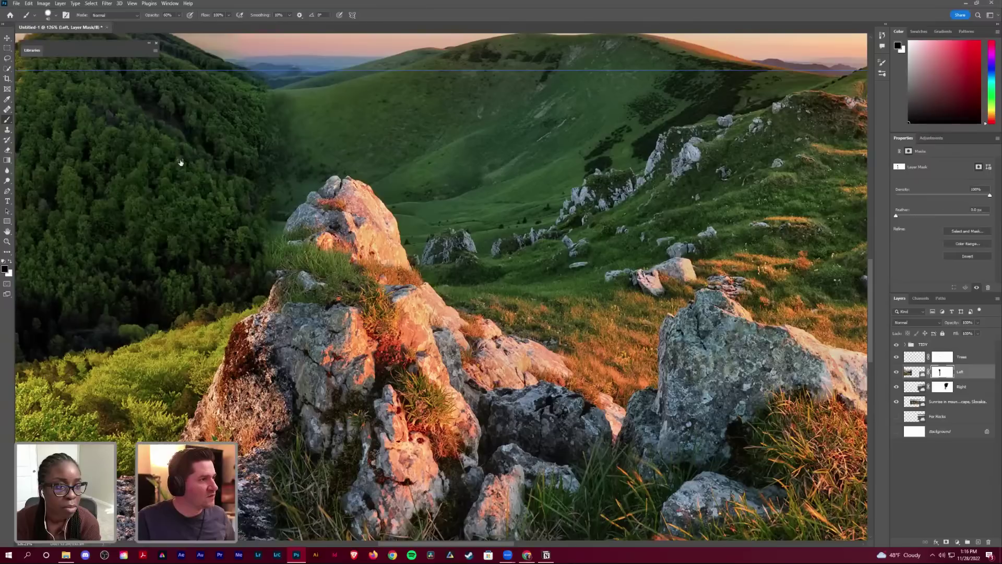
key("space")
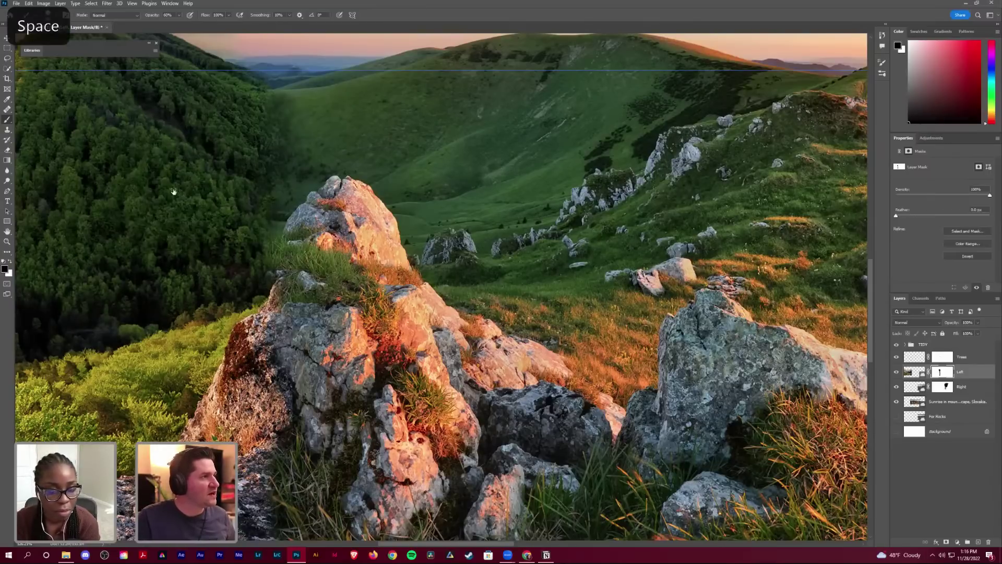
key("shift+Tab")
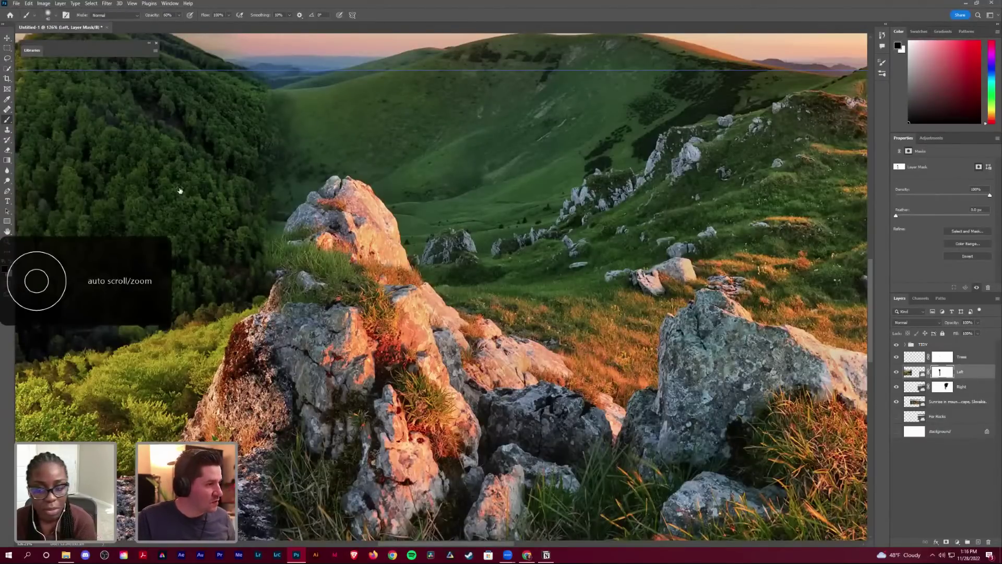
scroll(179, 193, "up", 2)
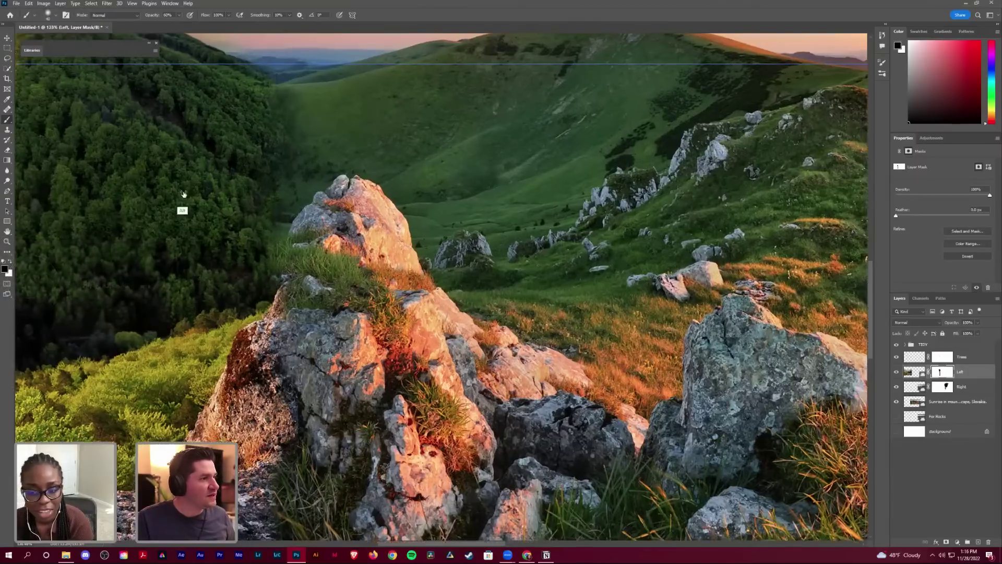
scroll(190, 193, "down", 2)
scroll(212, 186, "down", 2)
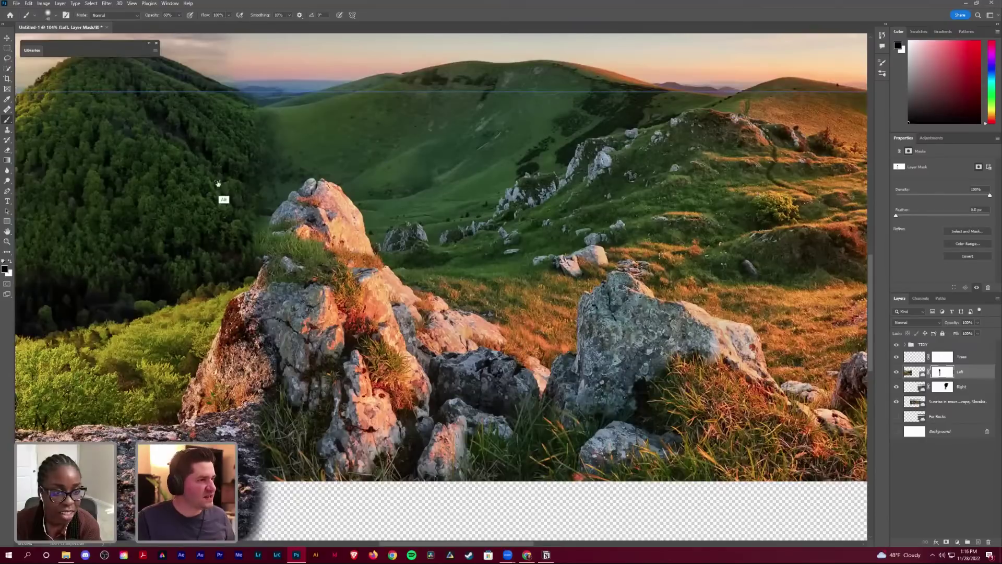
scroll(213, 184, "down", 1)
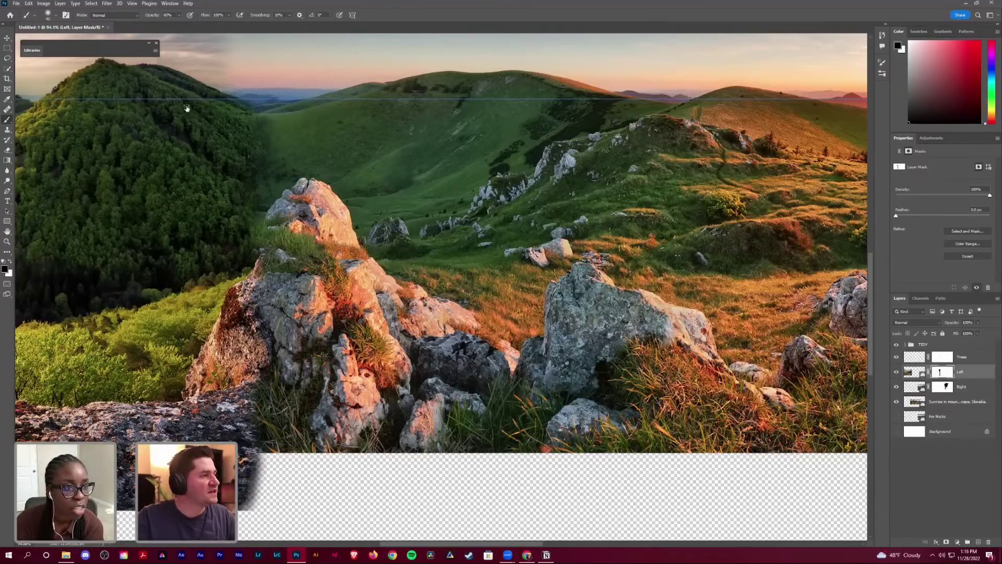
key("]")
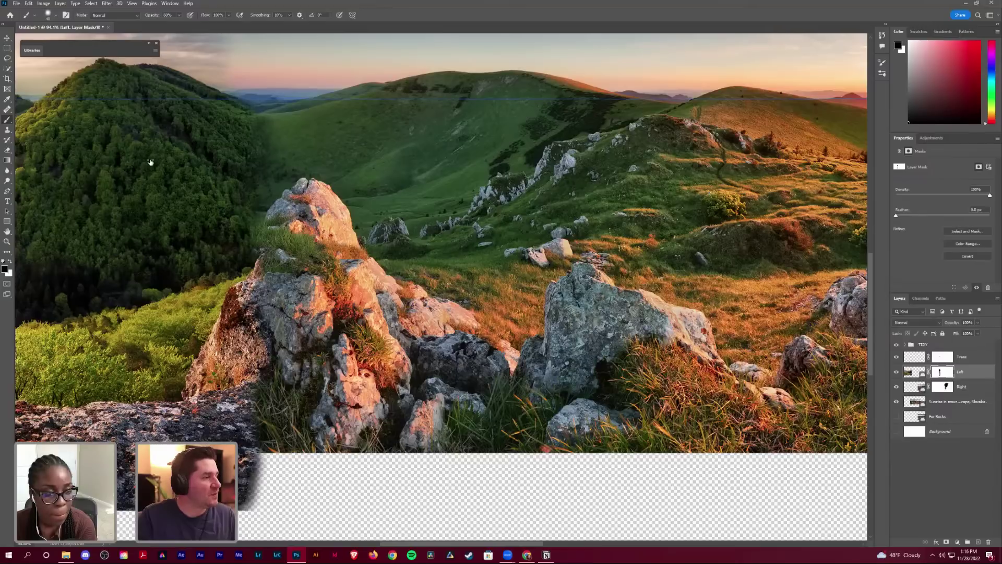
key("bracketright")
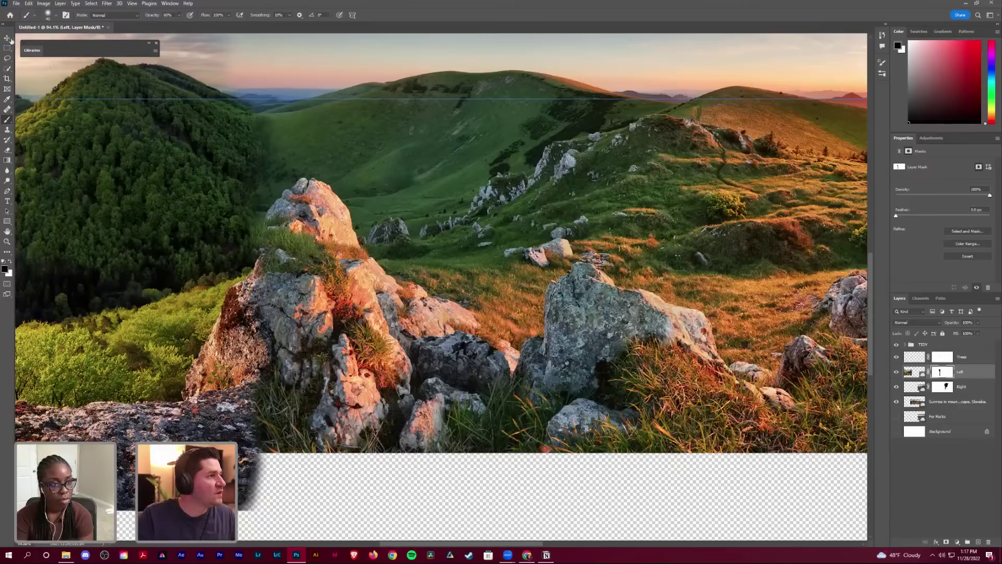
key("bracketright")
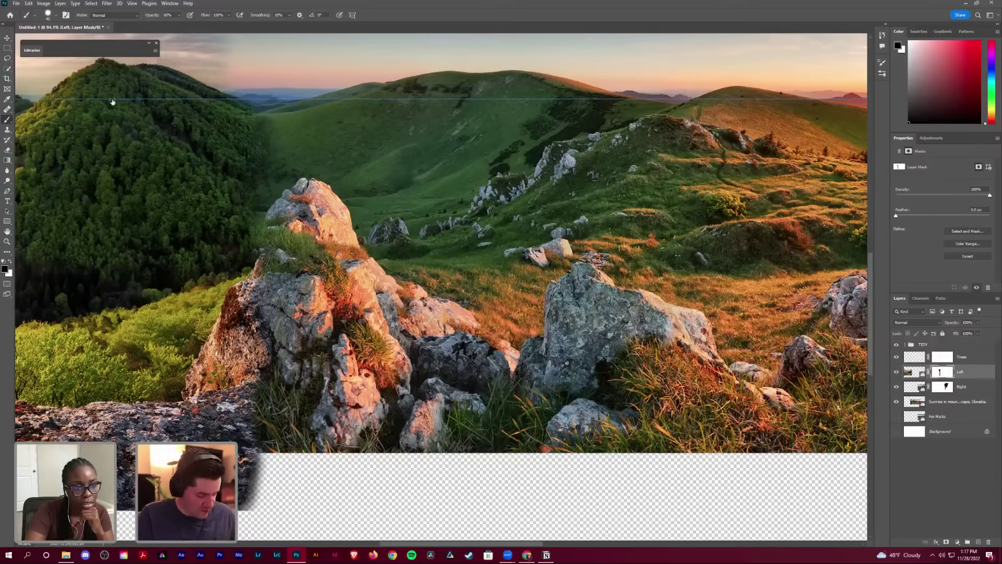
key("ctrl")
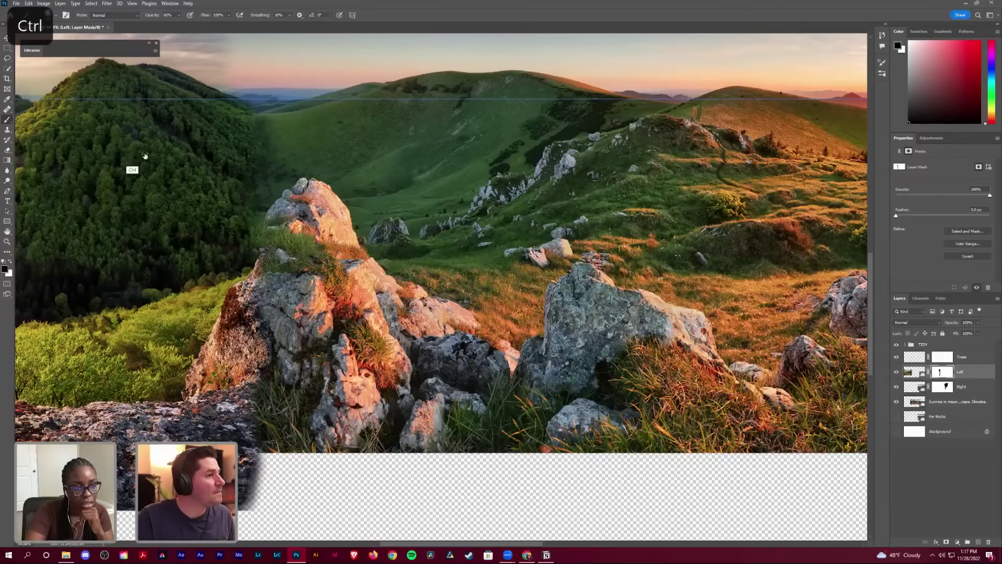
middle_click(134, 124)
middle_click(139, 85)
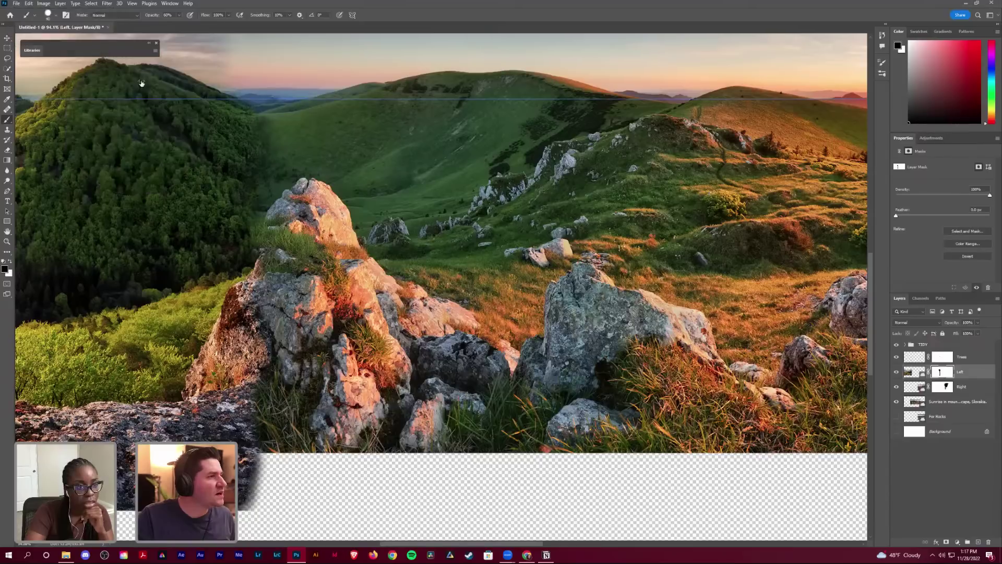
middle_click(107, 84)
middle_click(112, 57)
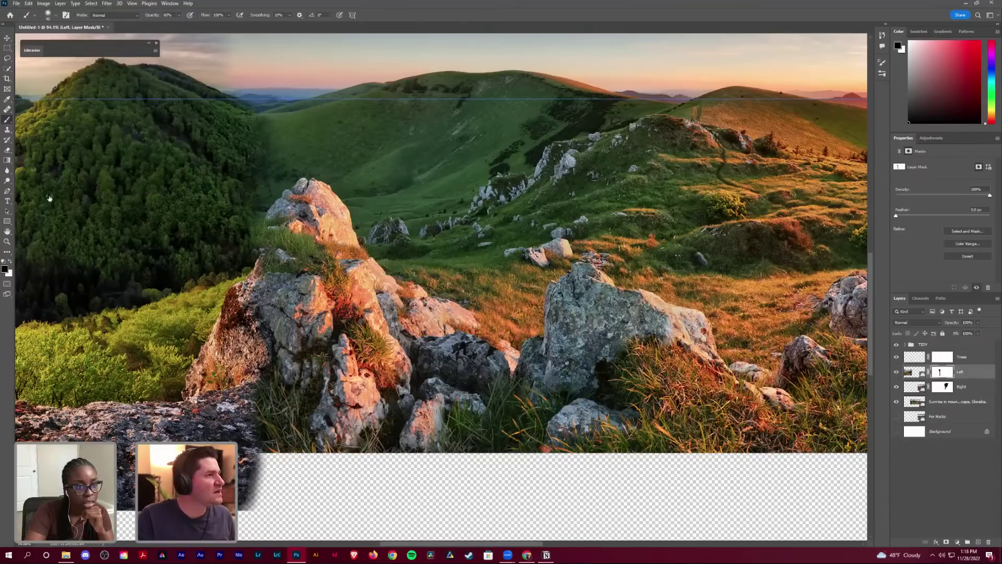
middle_click(403, 259)
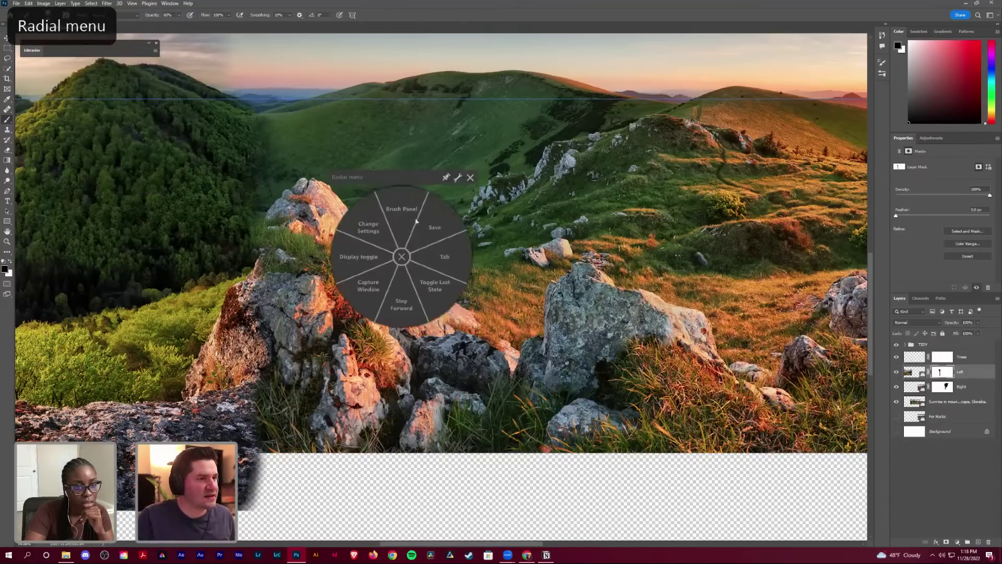
middle_click(406, 195)
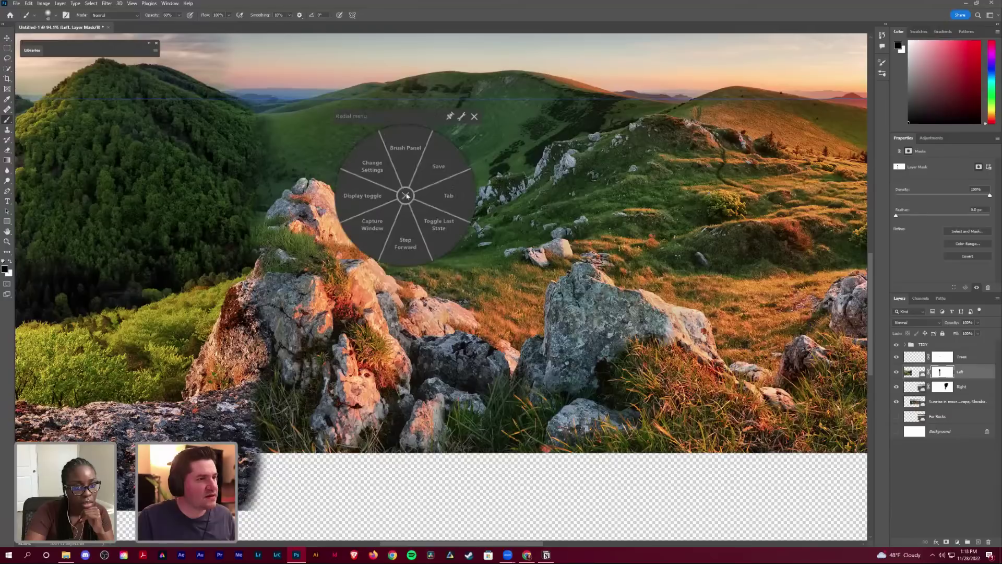
left_click(436, 169)
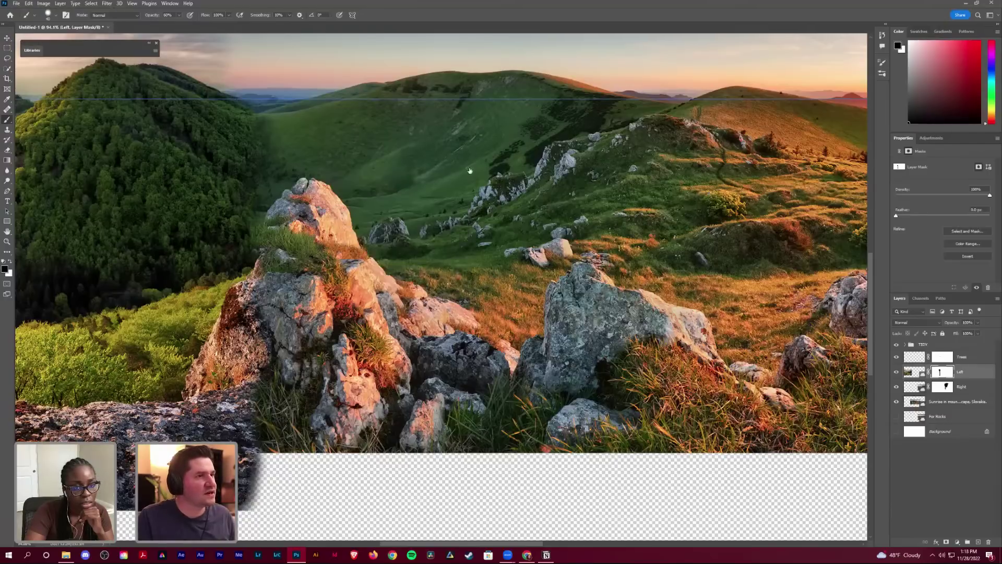
middle_click(467, 145)
left_click(490, 135)
middle_click(412, 167)
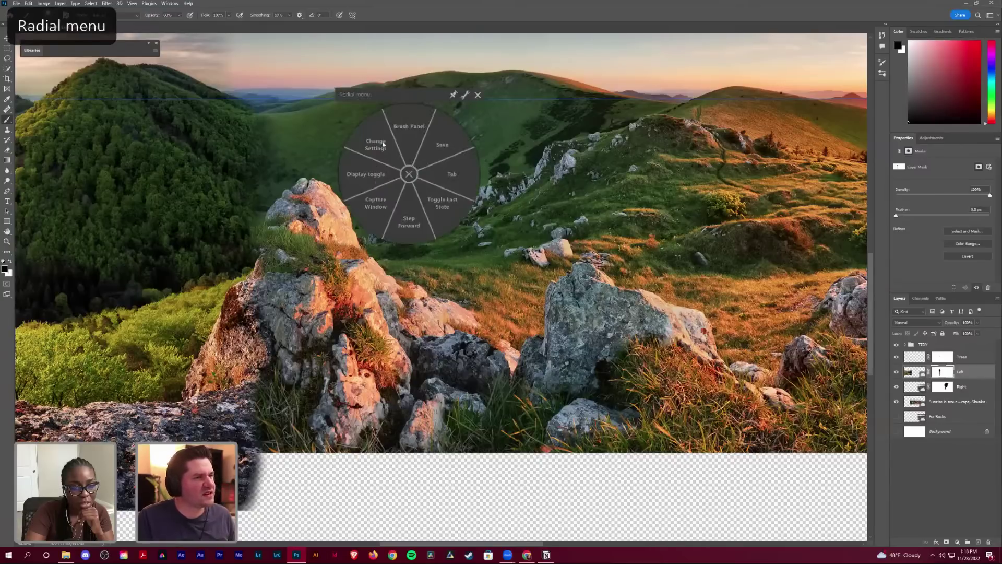
left_click(409, 174)
key("alt")
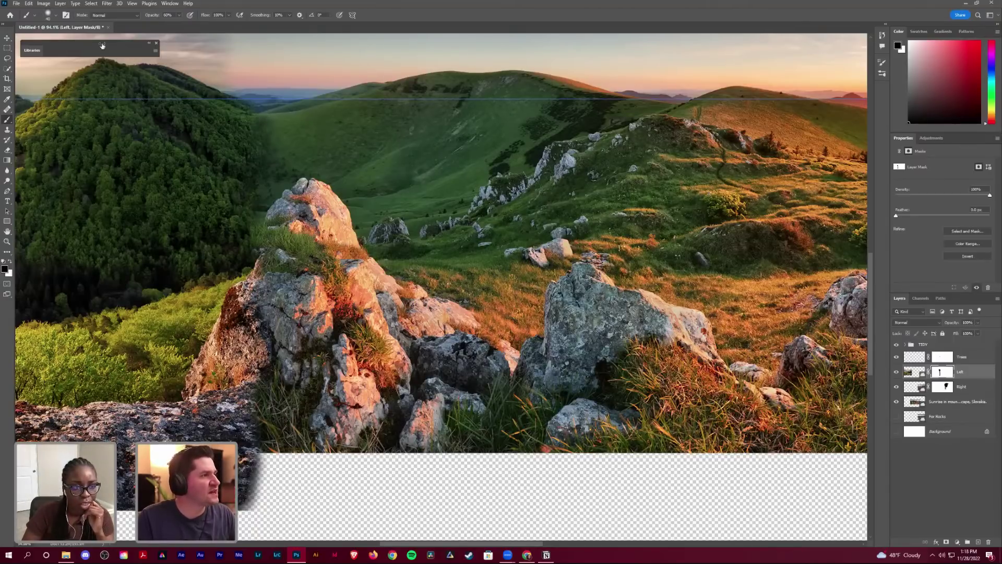
key("bracketright")
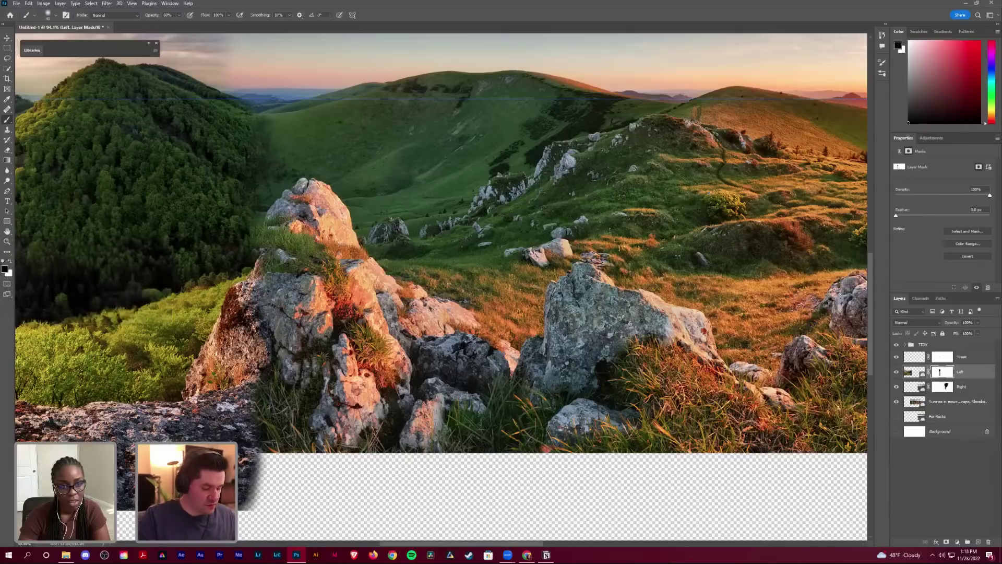
key("ctrl")
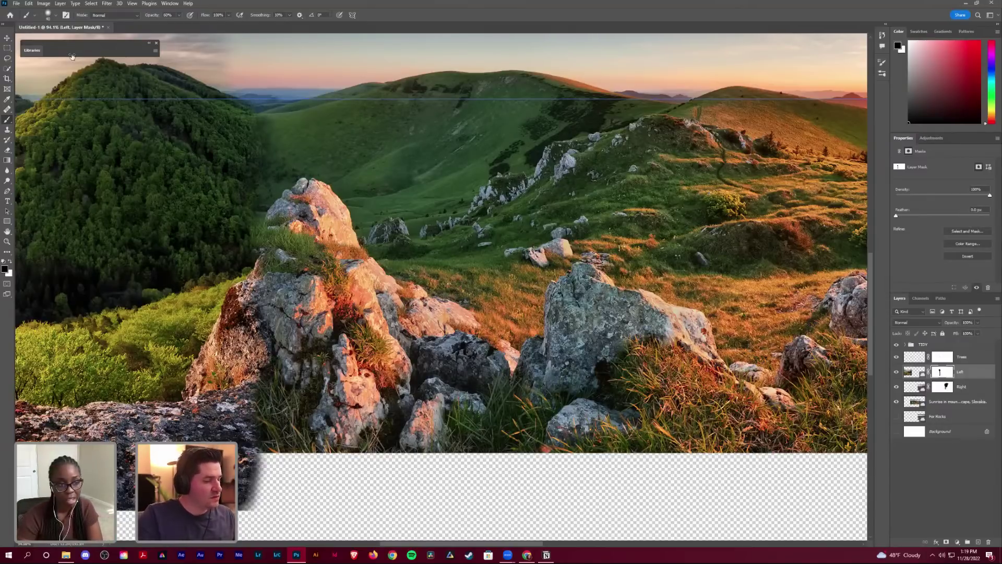
key("super")
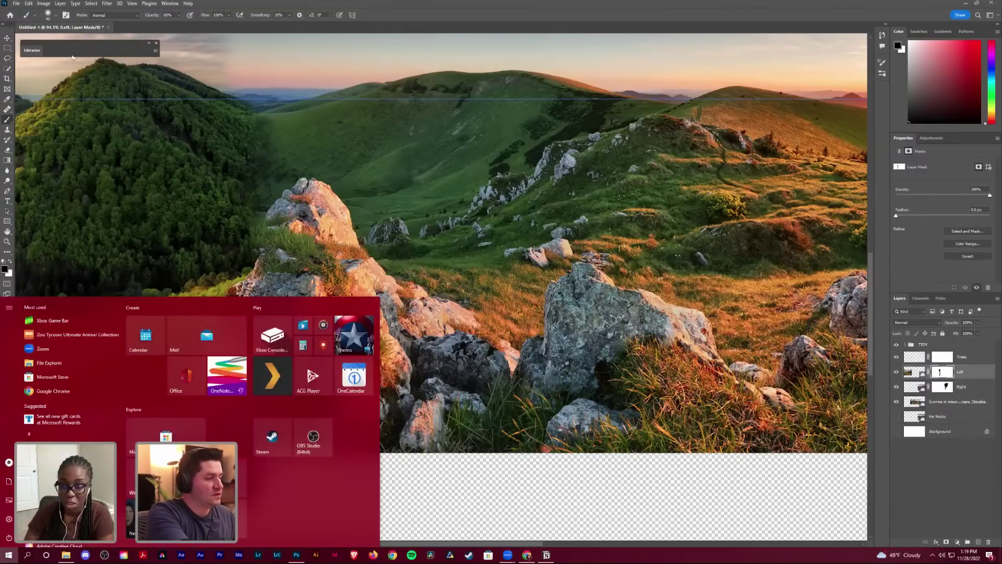
key("super")
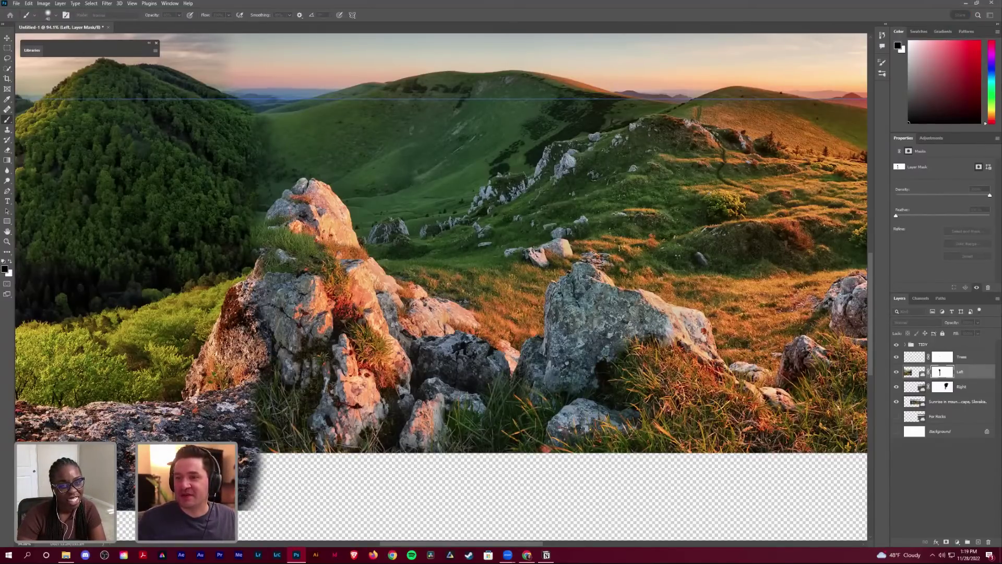
Step: Save the document to the computer's Adobe Live folder as a Photoshop file named draft, with Maximize Compatibility enabled
key("ctrl+s")
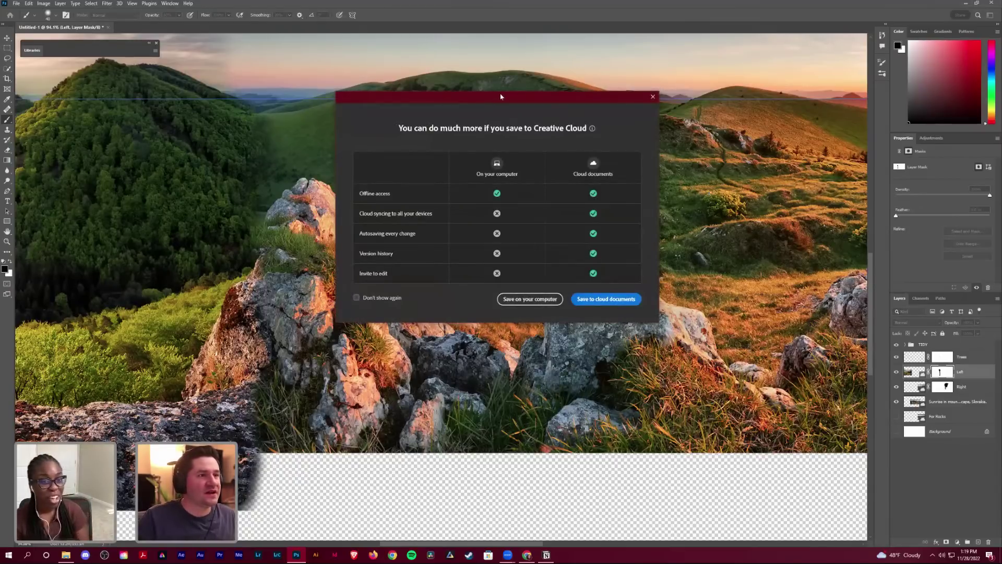
key("Escape")
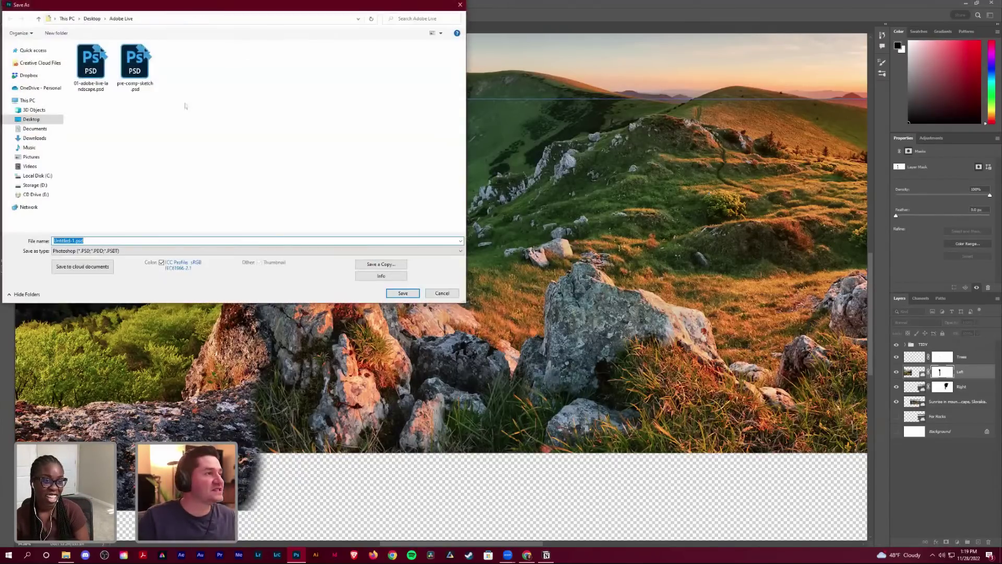
type("draft")
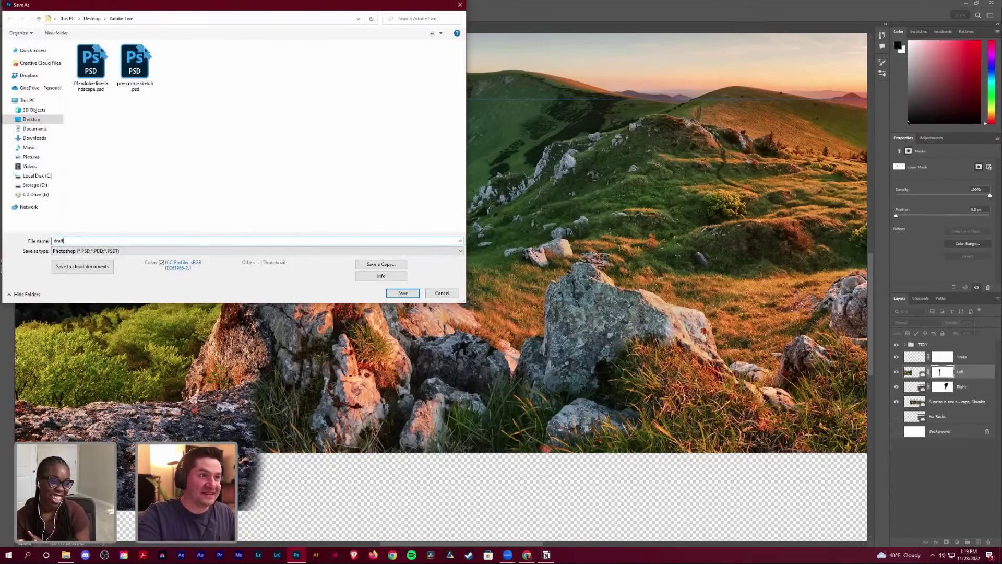
key("Return")
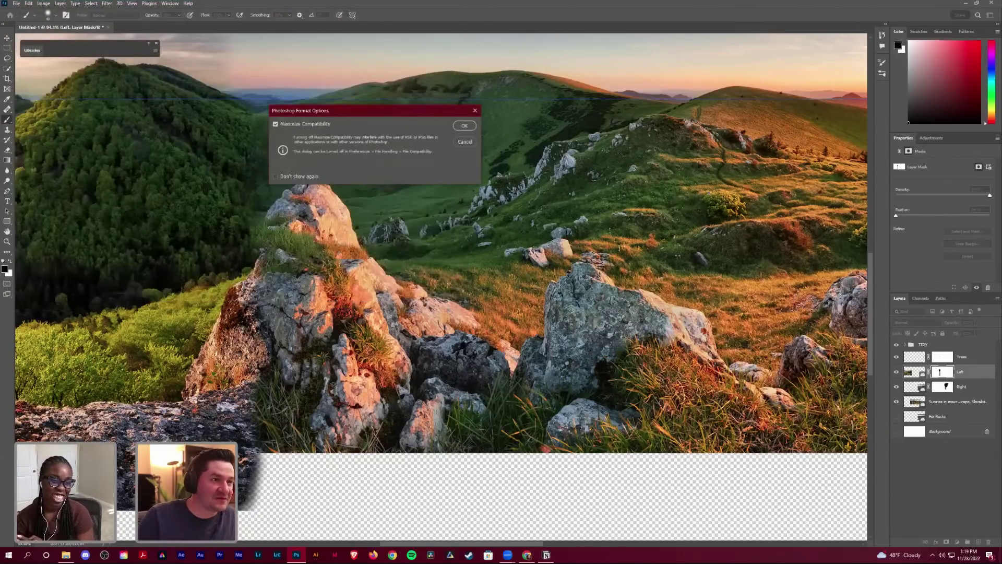
key("Return")
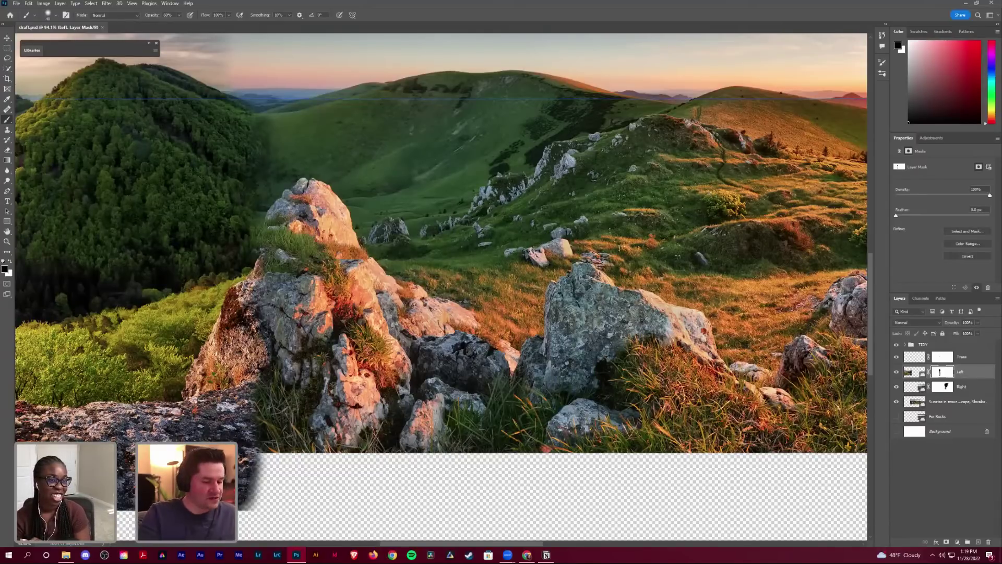
Step: Open Task Manager to check the running processes and move its window aside from the canvas
key("ctrl+shift+Escape")
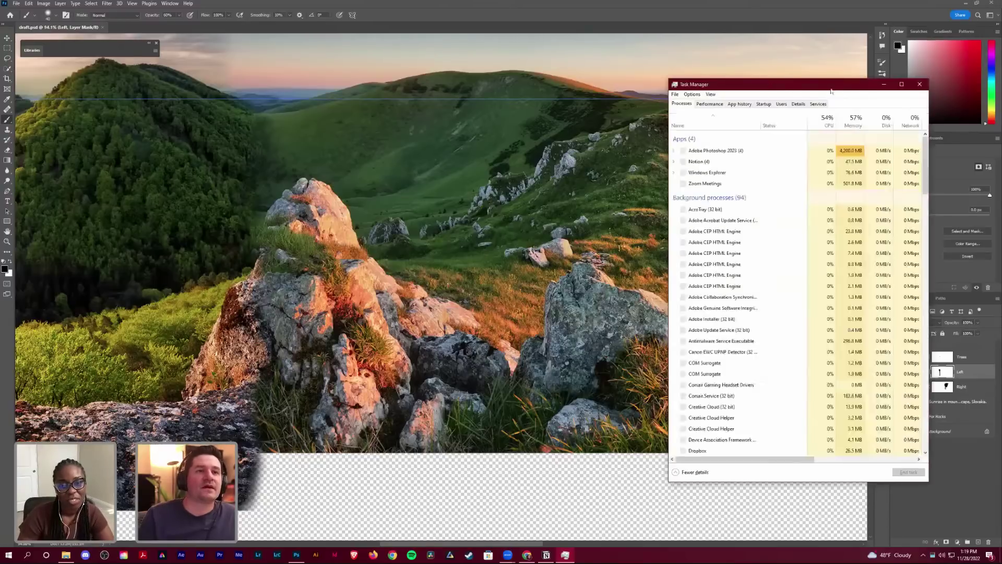
left_click_drag(727, 84, 1001, 85)
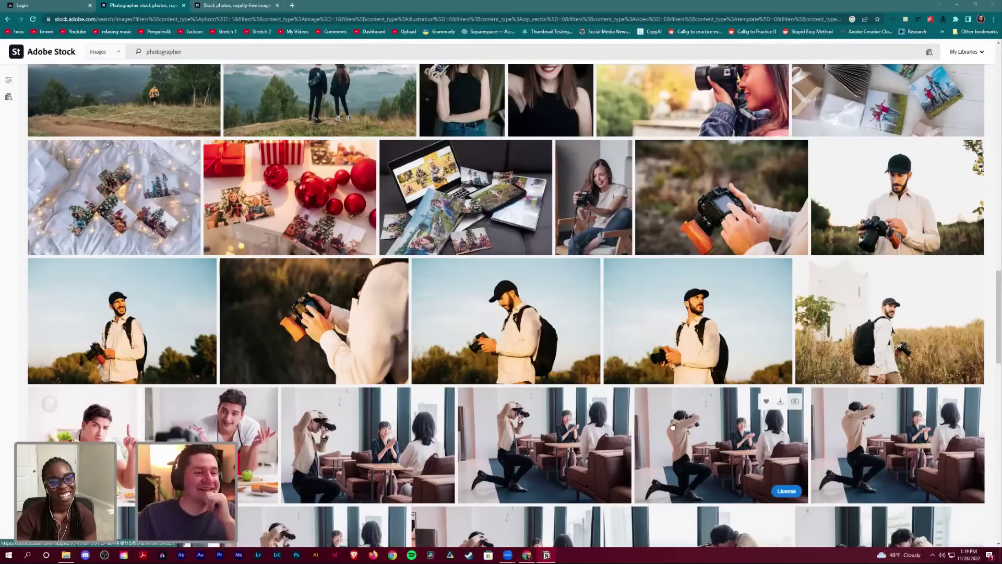
Step: Look through the photographer image results on Adobe Stock
scroll(418, 308, "down", 15)
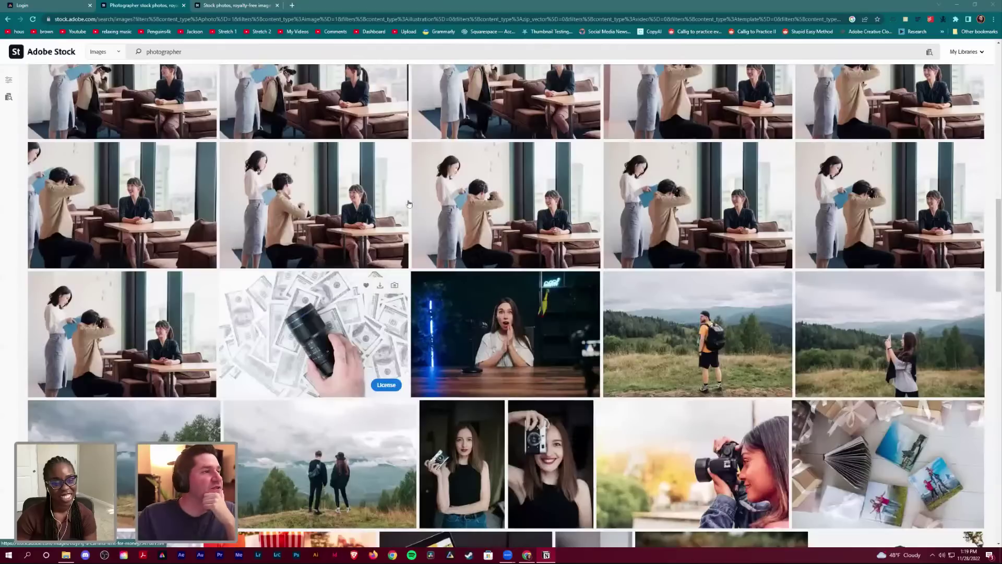
scroll(454, 321, "up", 5)
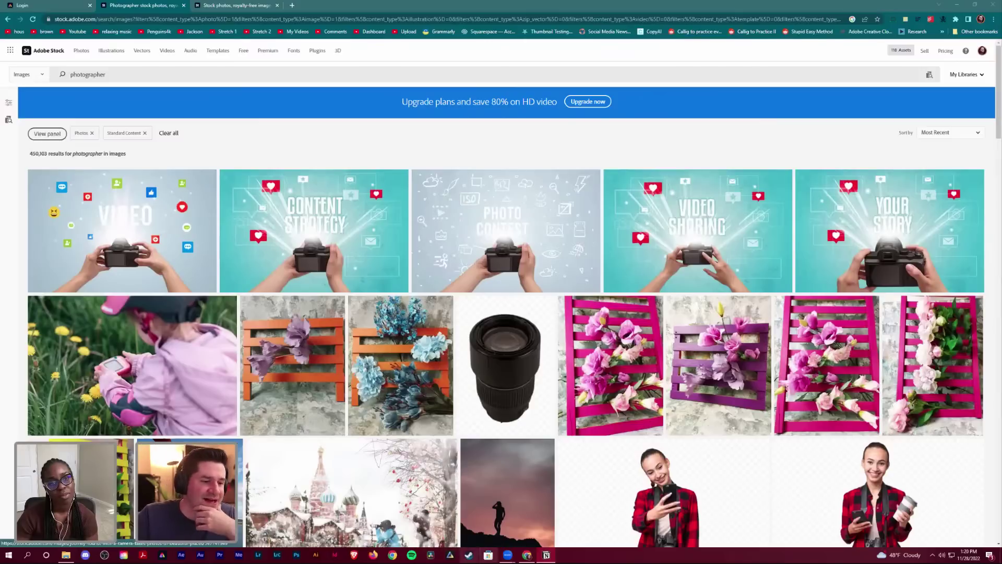
Step: Switch back to Photoshop, target the Left layer's mask with the Brush near the rock peak, and raise the brush hardness to about 70%
left_click(297, 555)
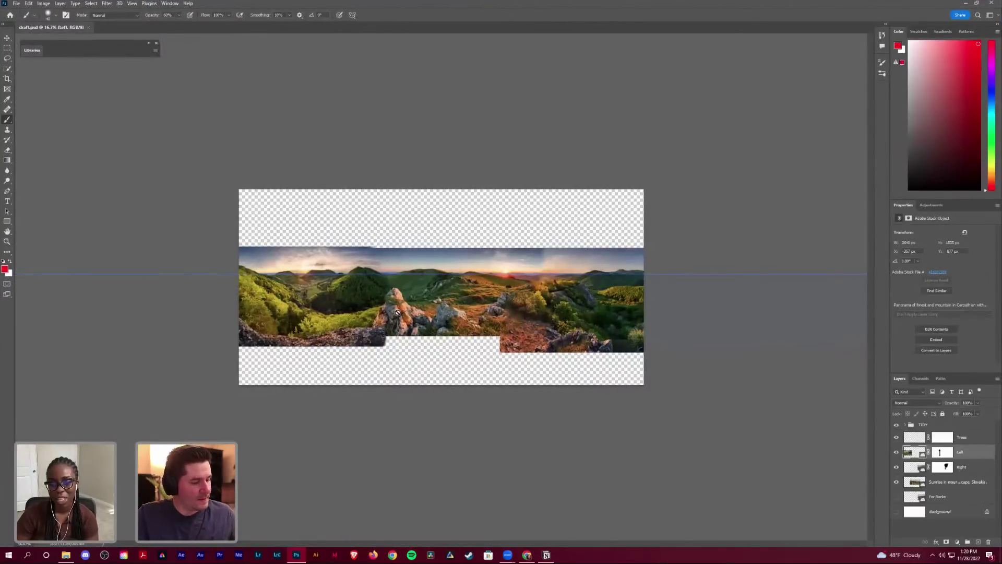
key("v")
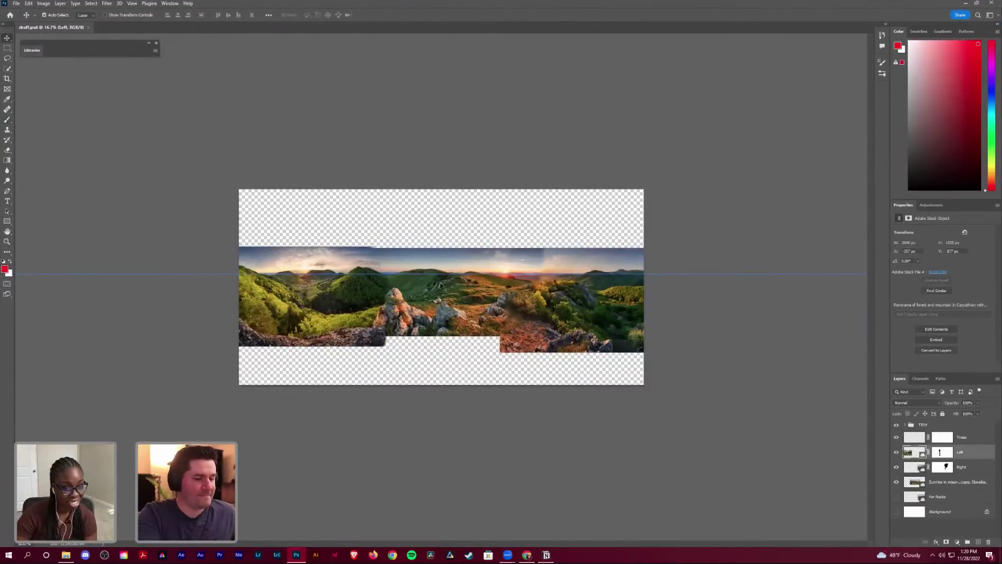
key("ctrl+plus")
key("ctrl+plus")
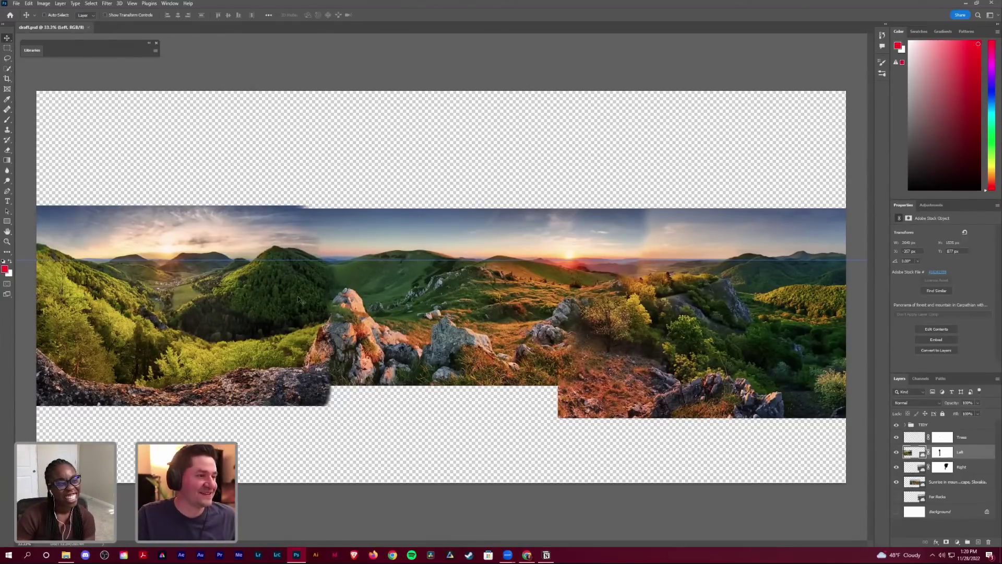
key("z")
left_click_drag(298, 296, 472, 268)
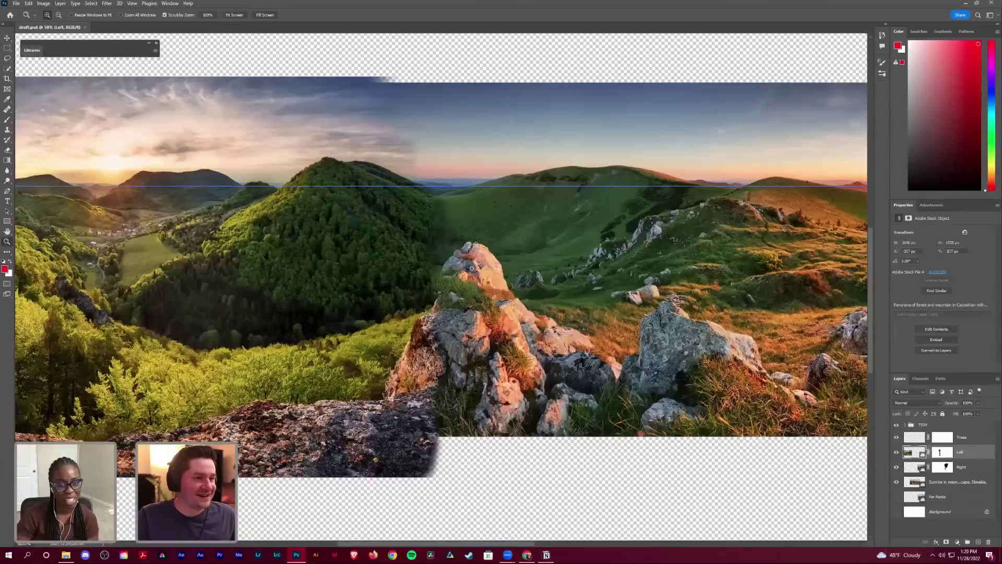
left_click_drag(388, 283, 414, 315)
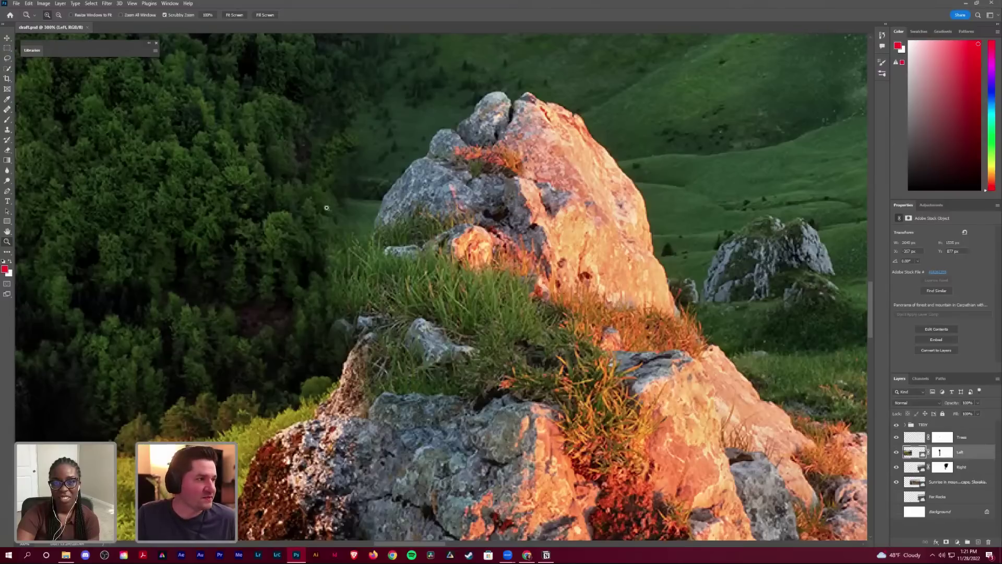
left_click(942, 452)
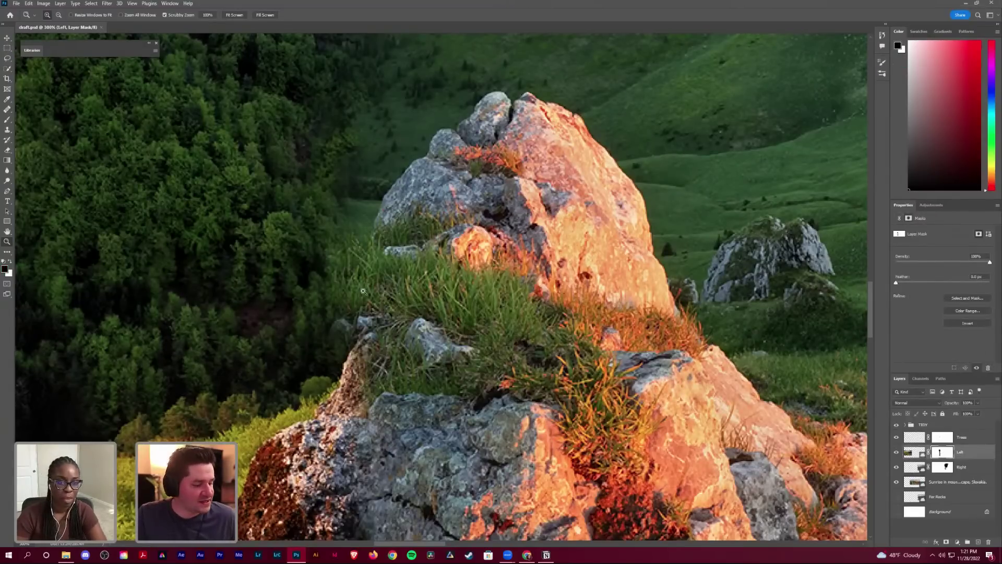
key("b")
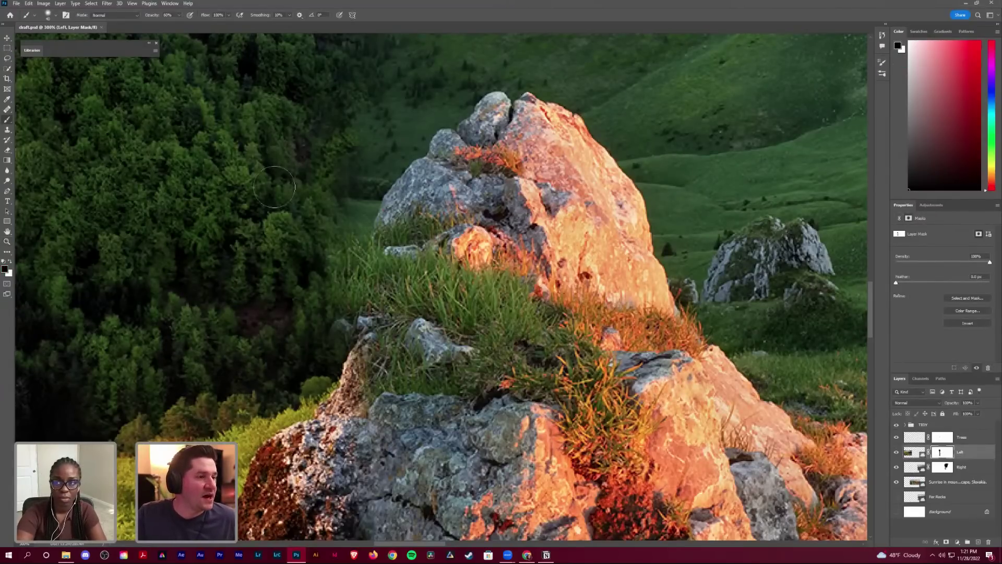
right_click(276, 187)
left_click_drag(336, 225, 353, 226)
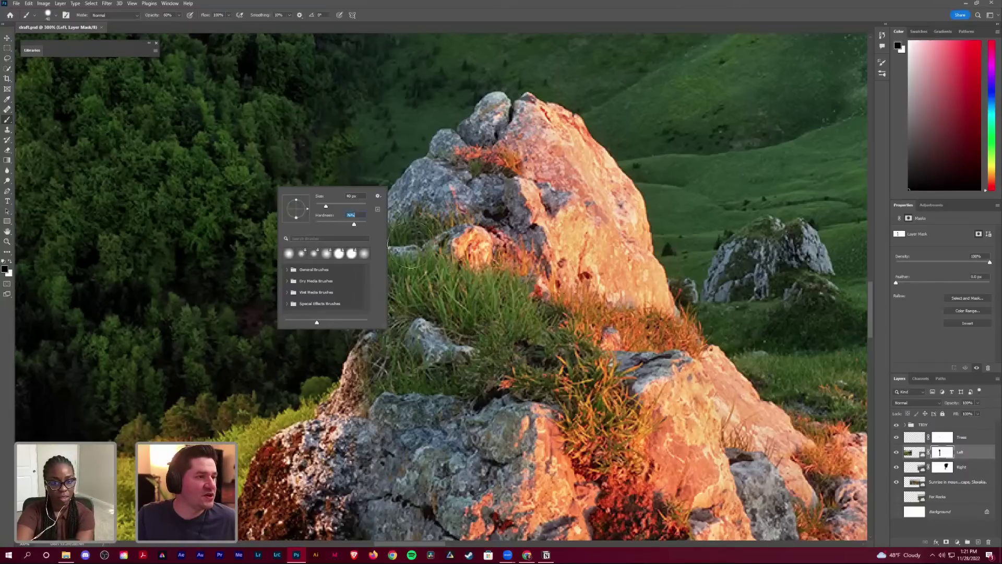
left_click(424, 238)
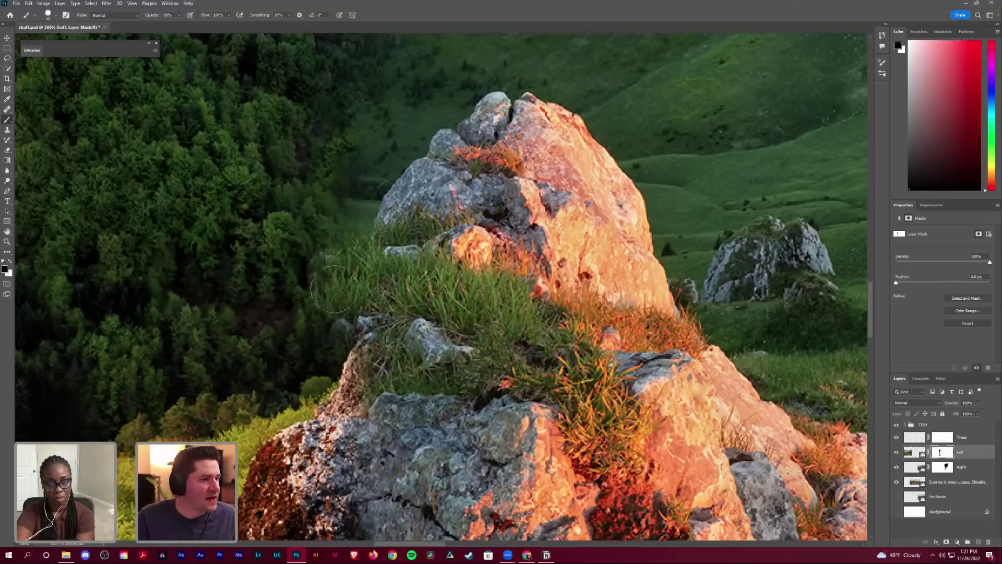
Step: Paint white on the Left mask to restore forest beside the grassy rock, and black to refine the grass edge
key("x")
mouse_move(330, 301)
left_mouse_down()
mouse_move(346, 221)
mouse_move(346, 237)
mouse_move(370, 261)
mouse_move(344, 276)
mouse_move(300, 351)
mouse_move(350, 288)
mouse_move(323, 347)
mouse_move(369, 302)
left_mouse_up()
key("x")
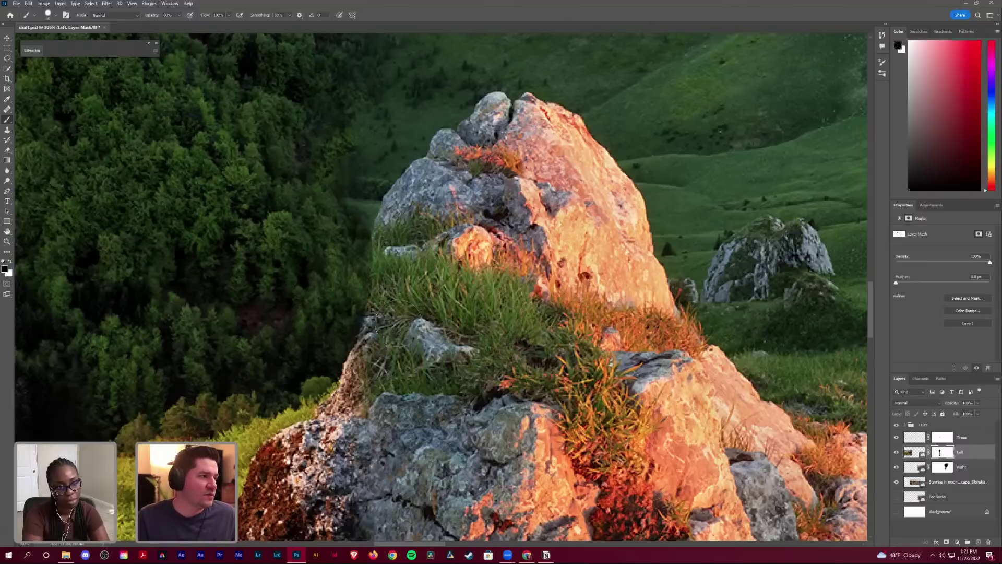
left_click_drag(392, 245, 398, 224)
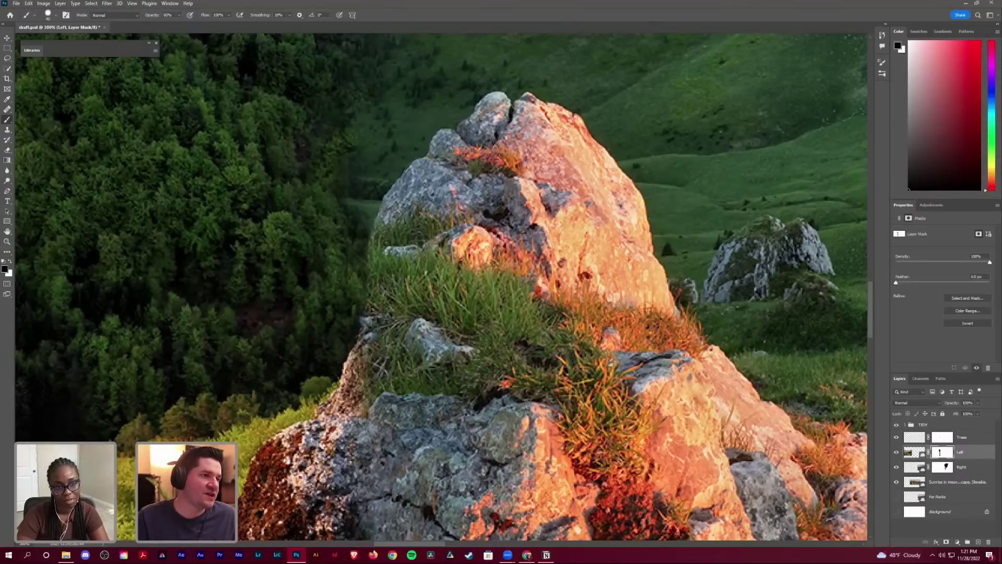
mouse_move(397, 313)
left_mouse_down()
mouse_move(361, 282)
mouse_move(392, 297)
left_mouse_up()
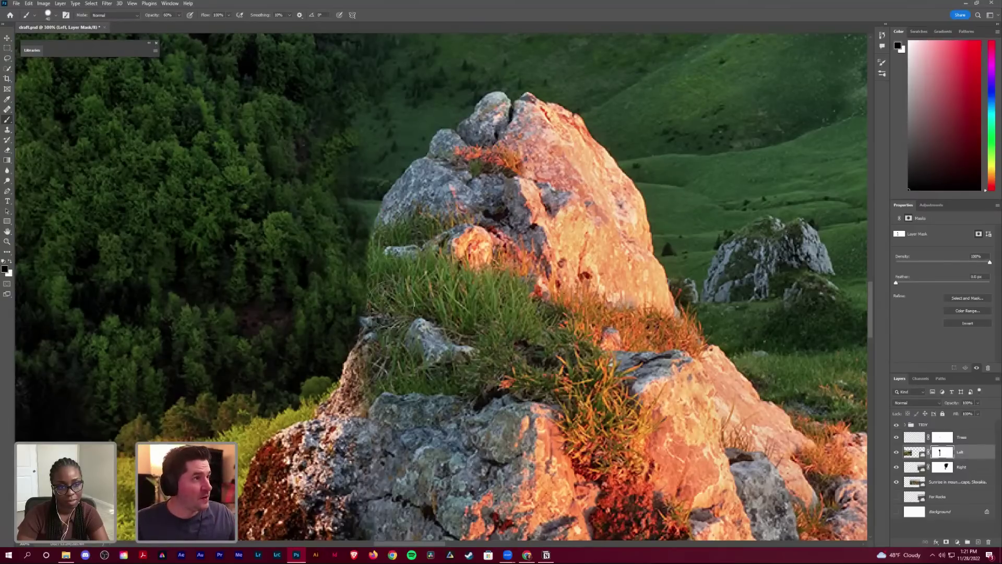
key("ctrl+0")
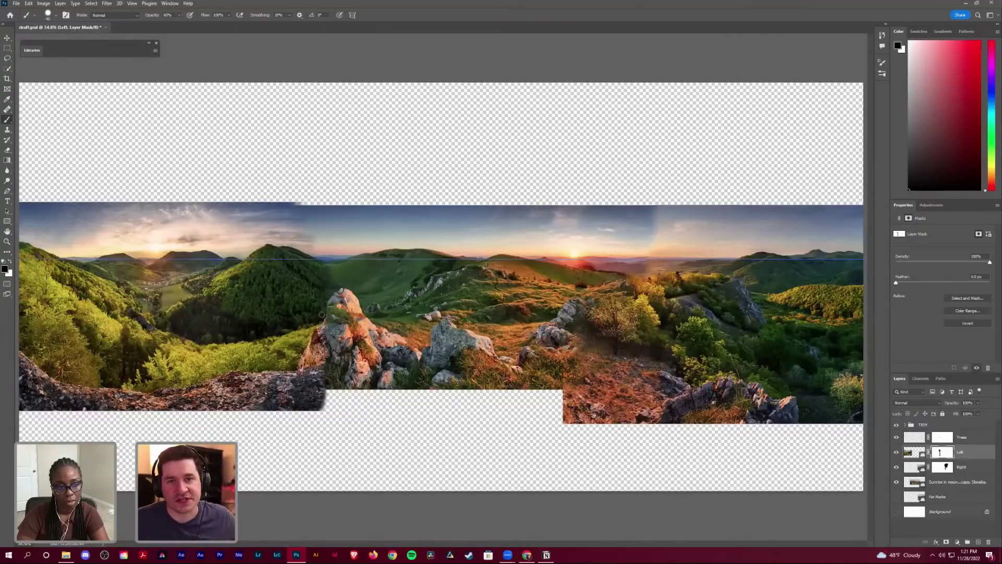
key("z")
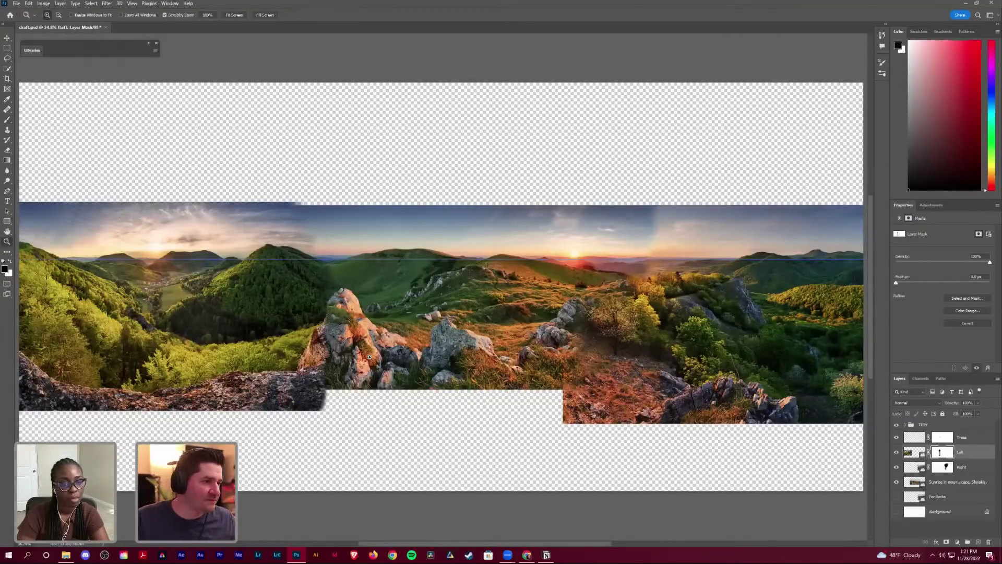
Step: Adjust the brush size and lower its hardness for refining the Left layer's mask at the rock's grassy edge
left_click_drag(370, 357, 355, 316)
key("b")
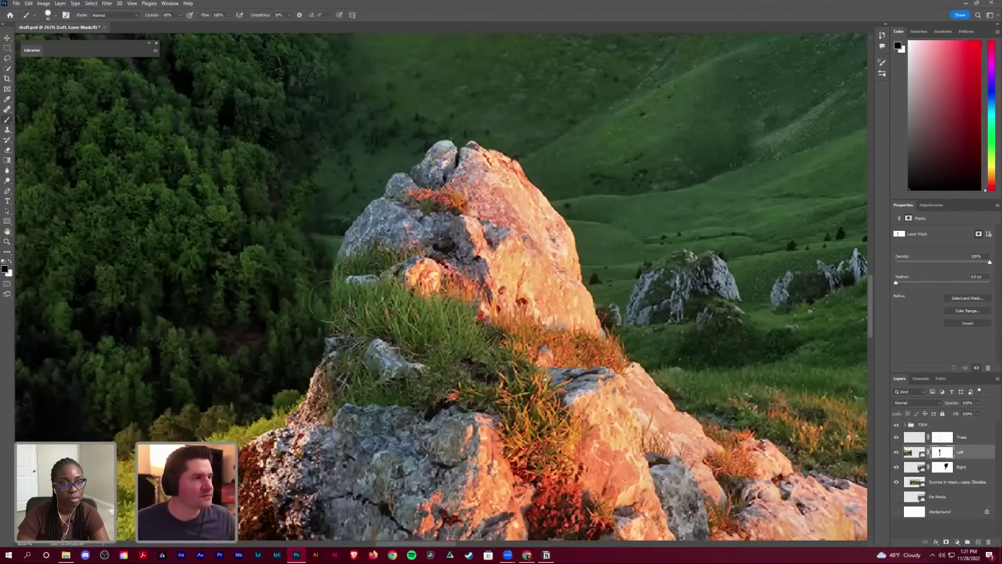
left_click(56, 15)
left_click_drag(62, 59, 59, 59)
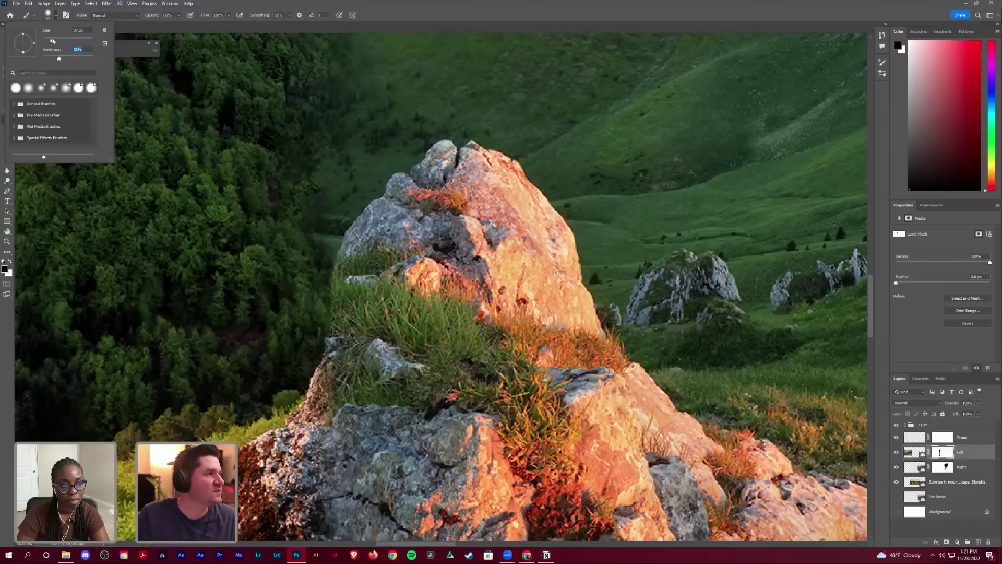
left_click_drag(52, 41, 50, 40)
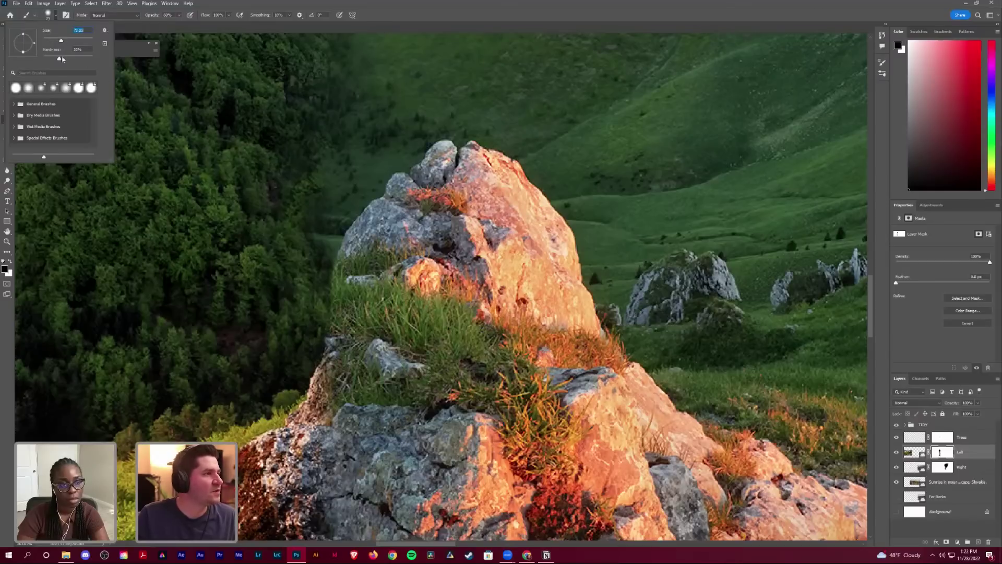
left_click_drag(55, 40, 48, 59)
key("Return")
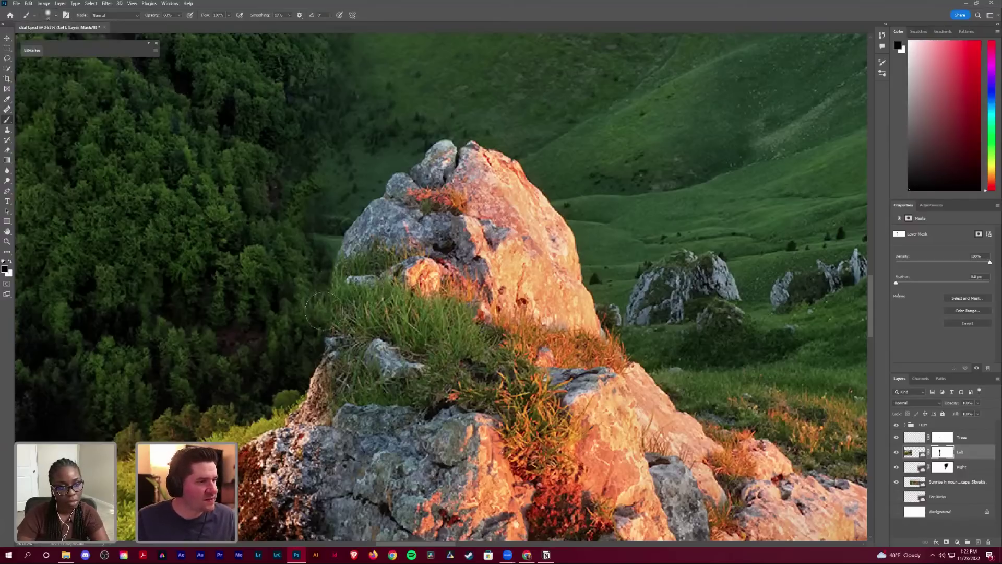
Step: Blend the forest and grass edge on the Left mask with white strokes, and light white and black strokes at 20% opacity
key("x")
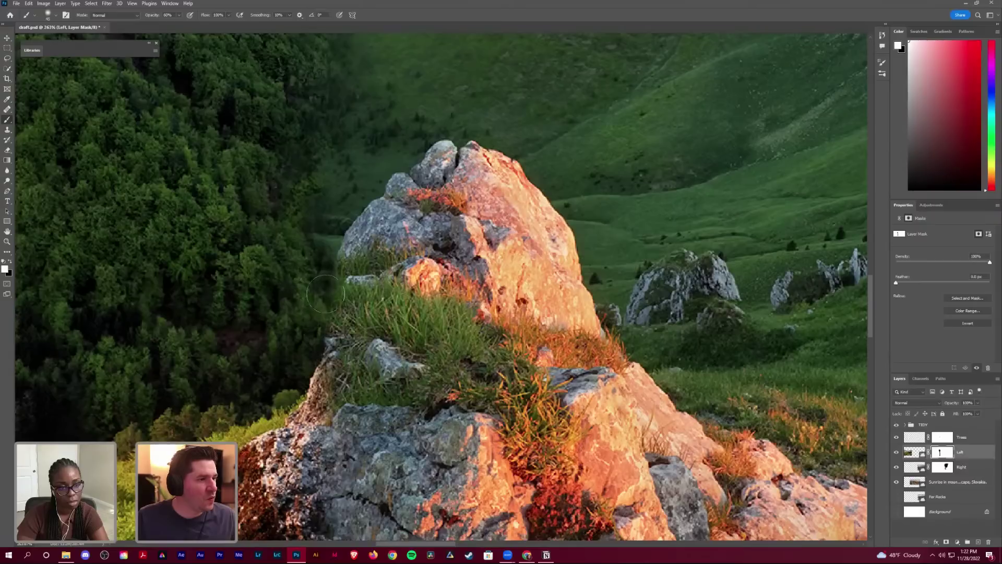
left_click_drag(334, 293, 373, 348)
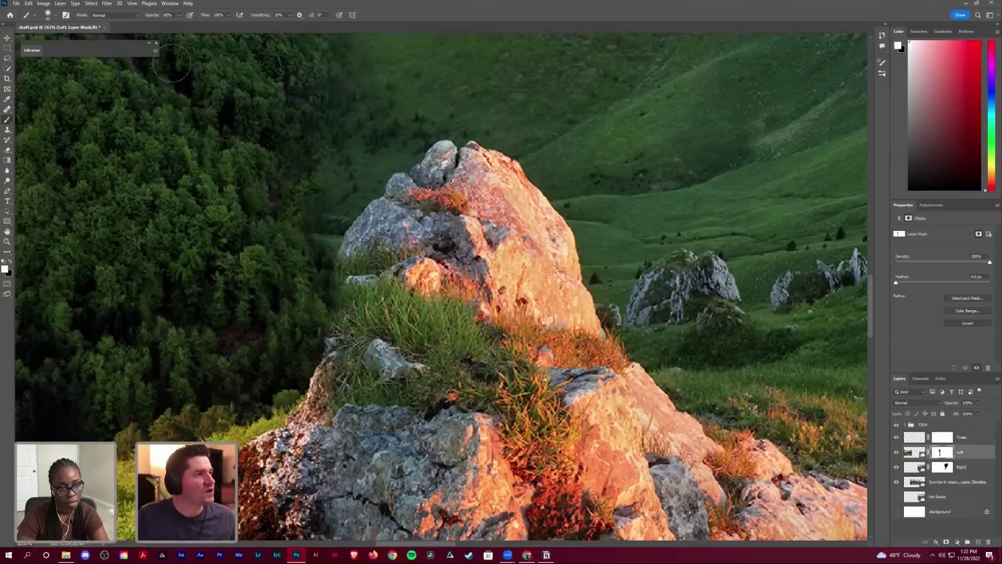
key("2")
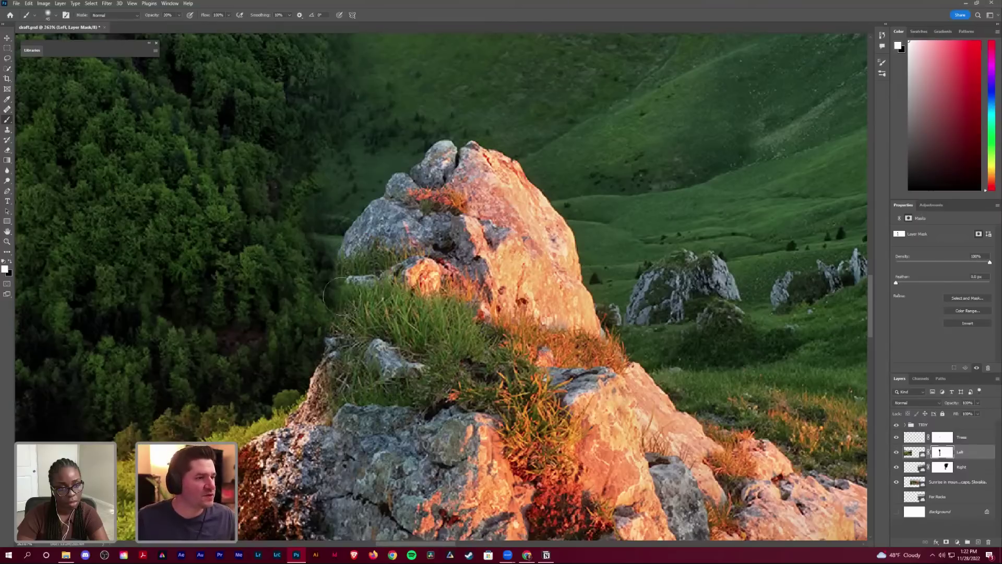
mouse_move(341, 273)
left_mouse_down()
mouse_move(339, 298)
mouse_move(313, 302)
mouse_move(342, 309)
left_mouse_up()
key("z")
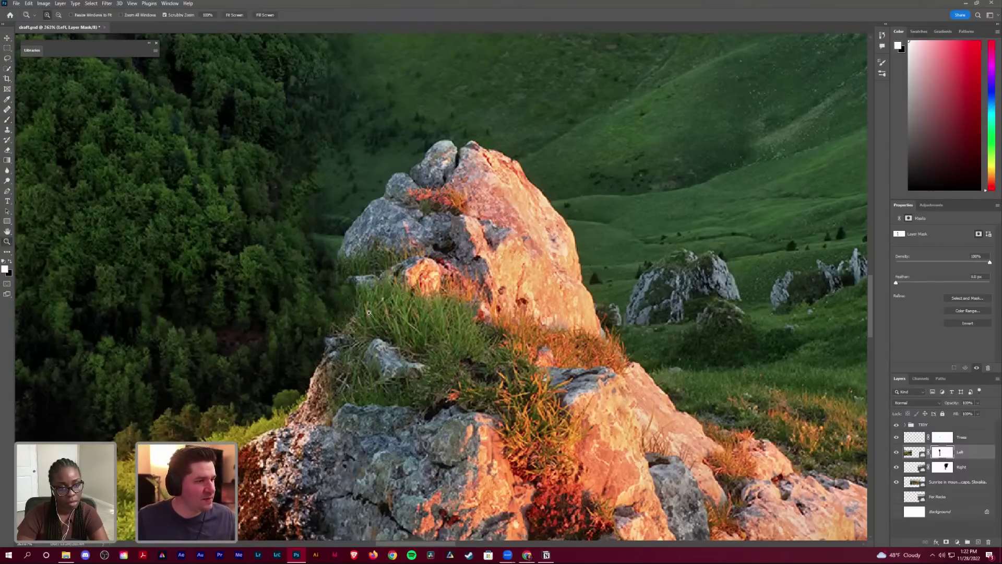
key("b")
key("x")
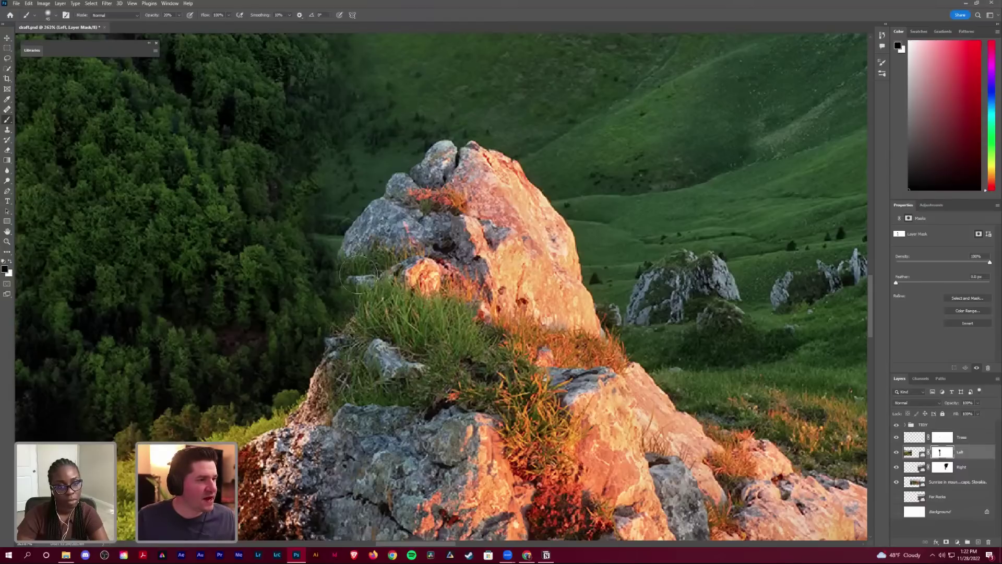
left_click_drag(369, 315, 355, 271)
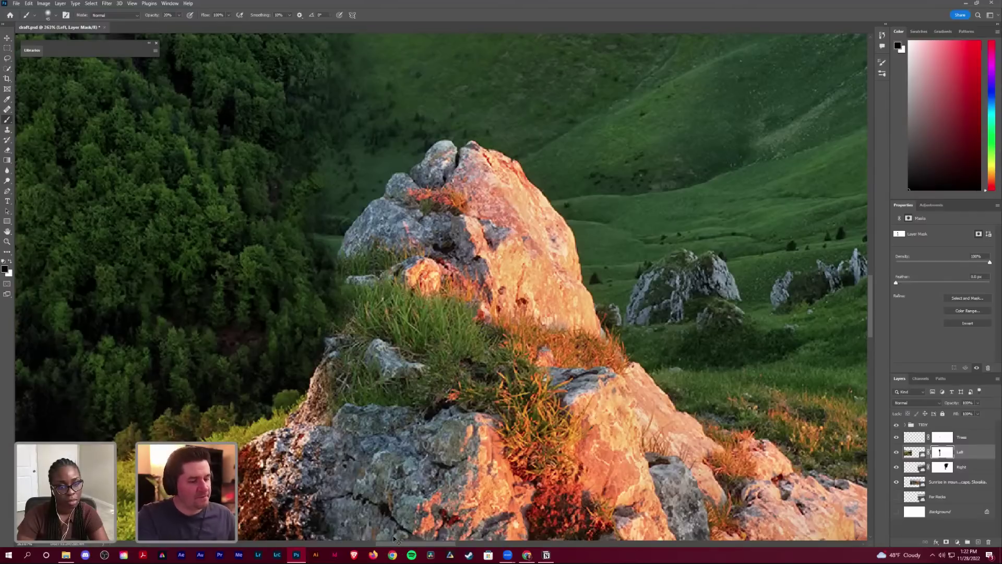
Step: Examine the blends across the whole panorama, from the forested hill to the trees at the far end
scroll(397, 543, "down", 1)
key("ctrl+1")
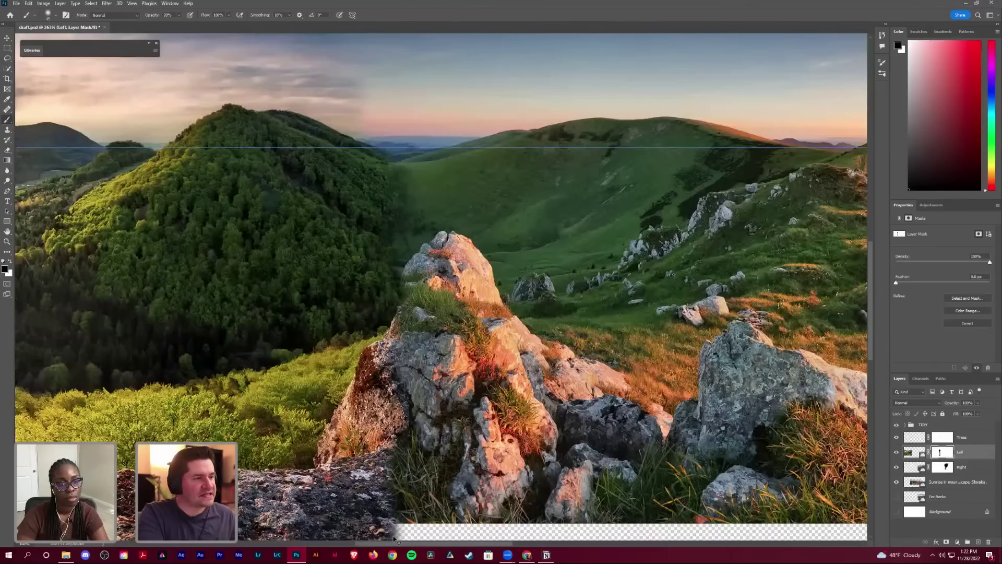
key("ctrl+0")
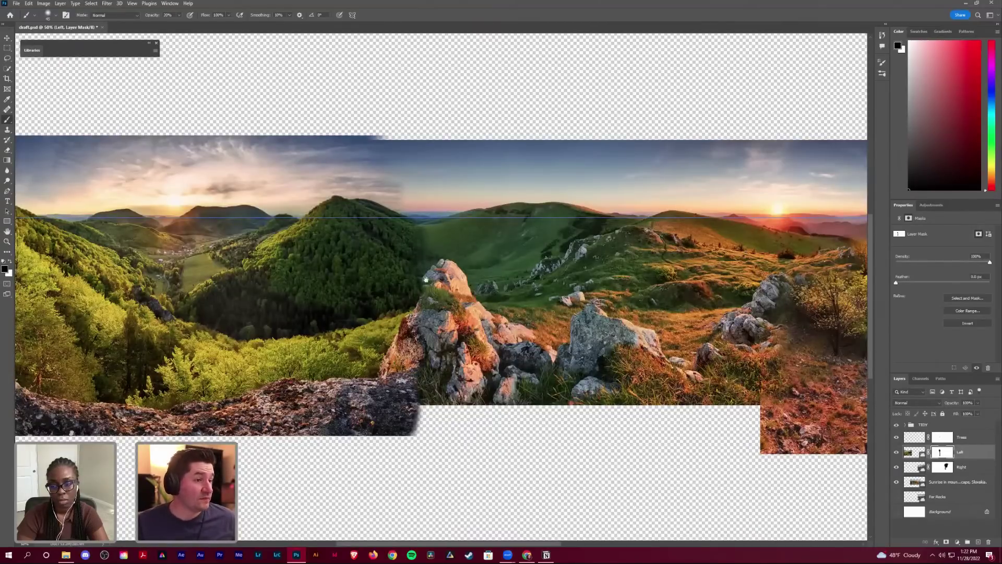
left_click_drag(419, 281, 374, 279)
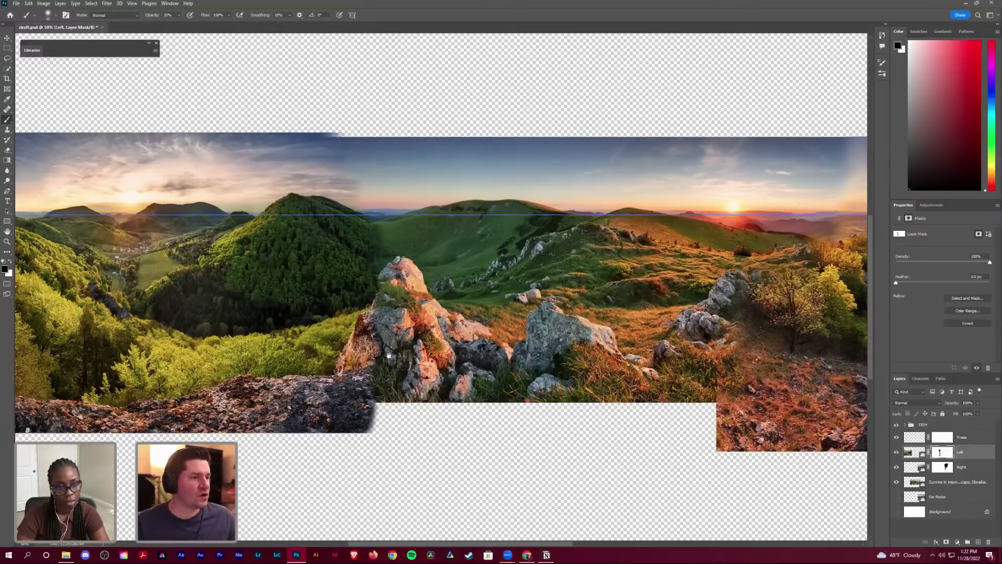
left_click_drag(408, 270, 396, 303)
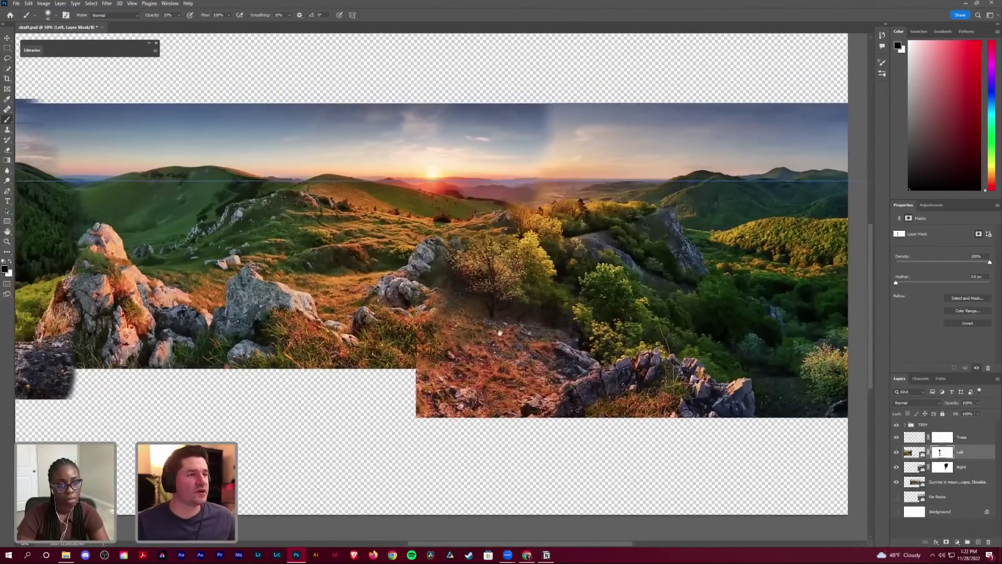
left_click_drag(499, 332, 797, 366)
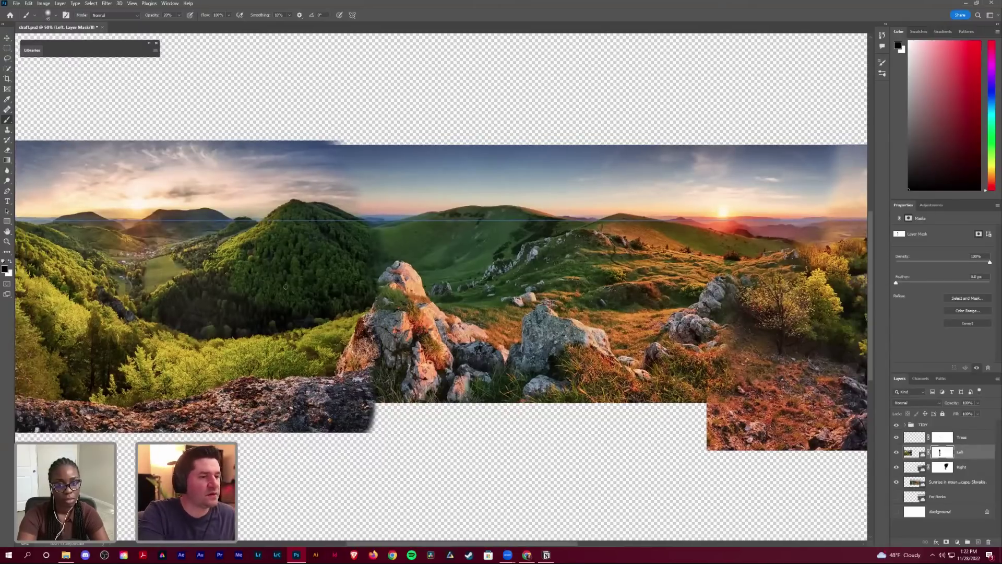
key("ctrl+minus")
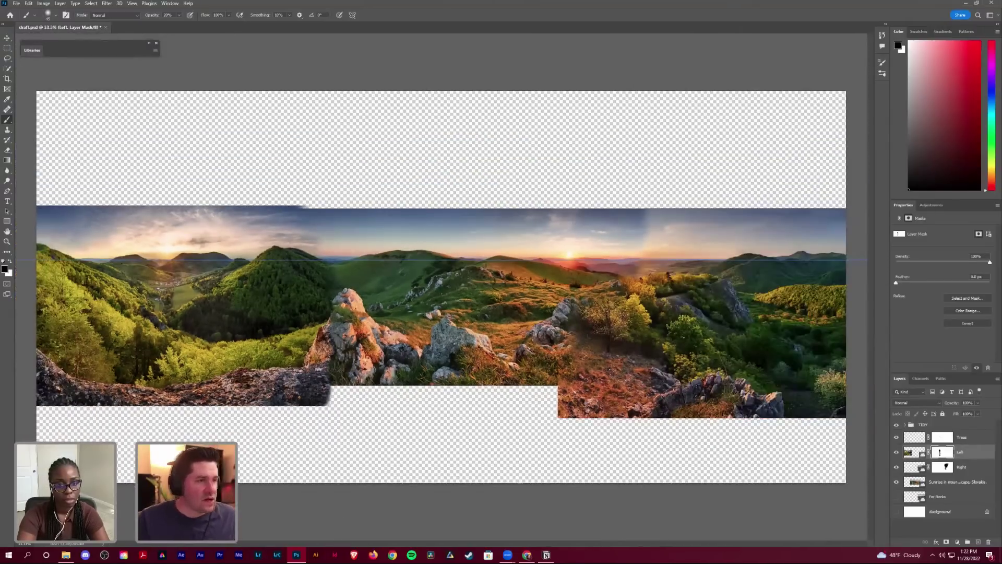
Step: Show the grouped Rocky mountain at sunset layer and reposition its image over the panorama
left_click(907, 425)
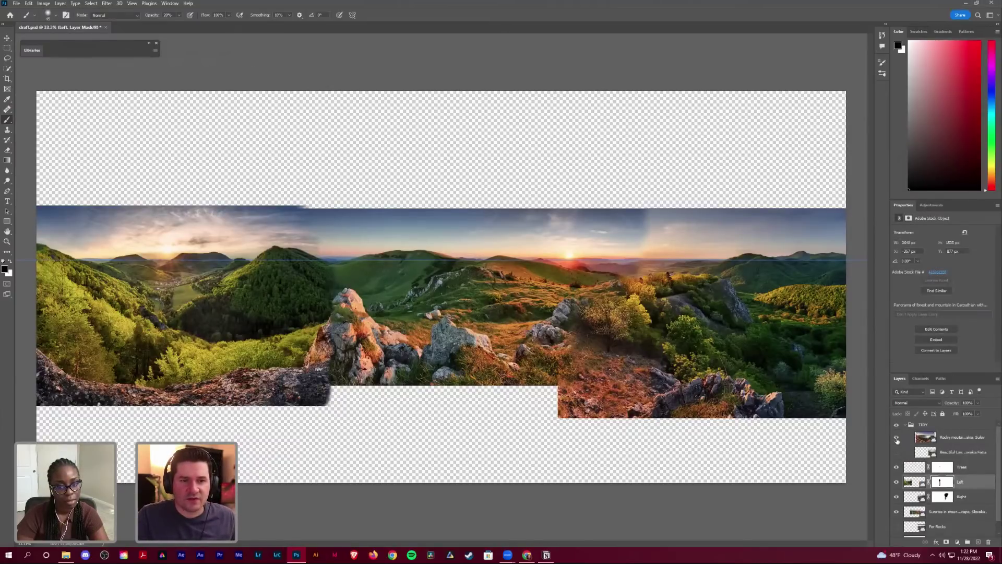
left_click(897, 438)
key("v")
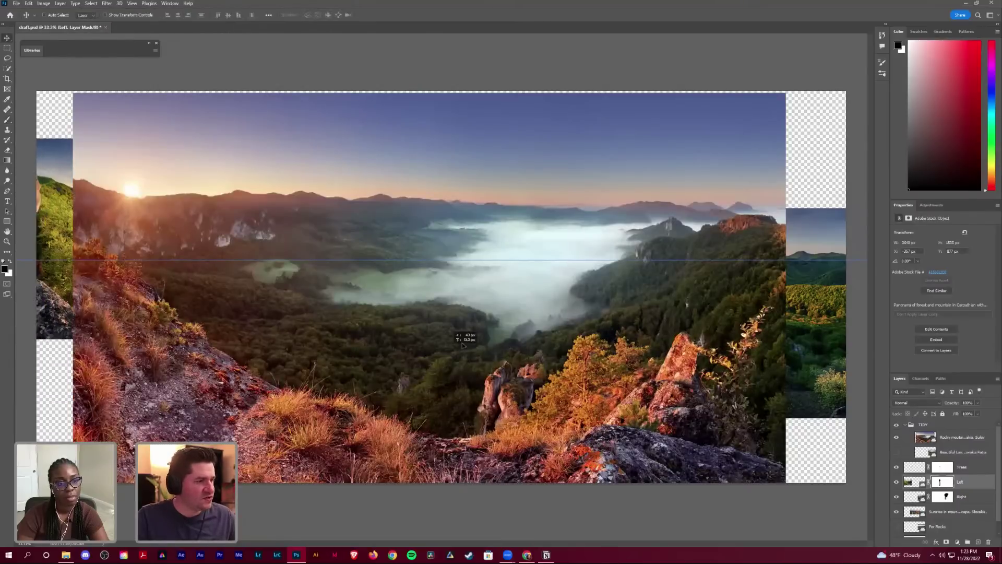
left_click(924, 442)
left_click_drag(473, 396, 516, 338)
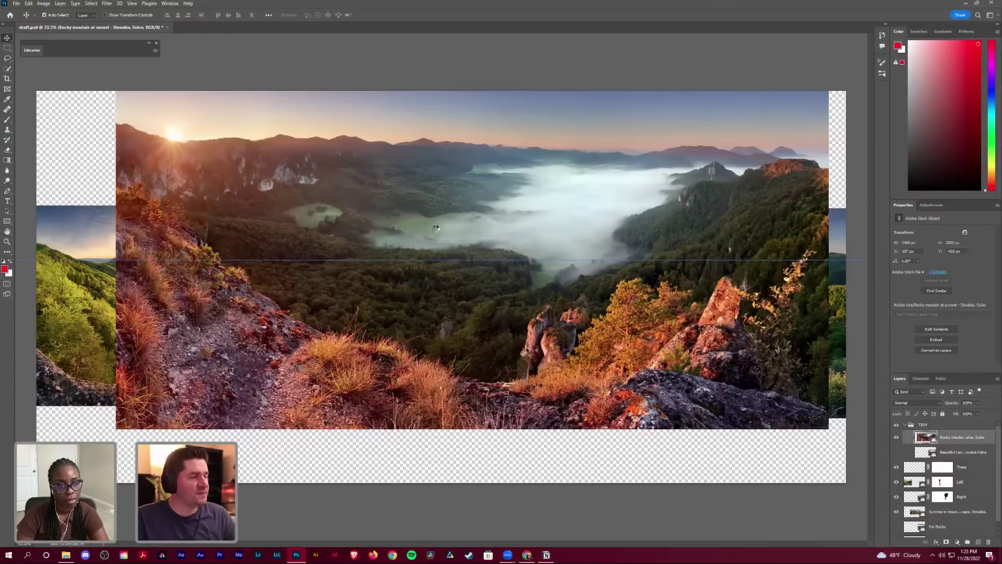
Step: Flip the Rocky mountain image horizontally and align it to the canvas's left edge and the panorama's lower edge
key("ctrl+t")
right_click(447, 228)
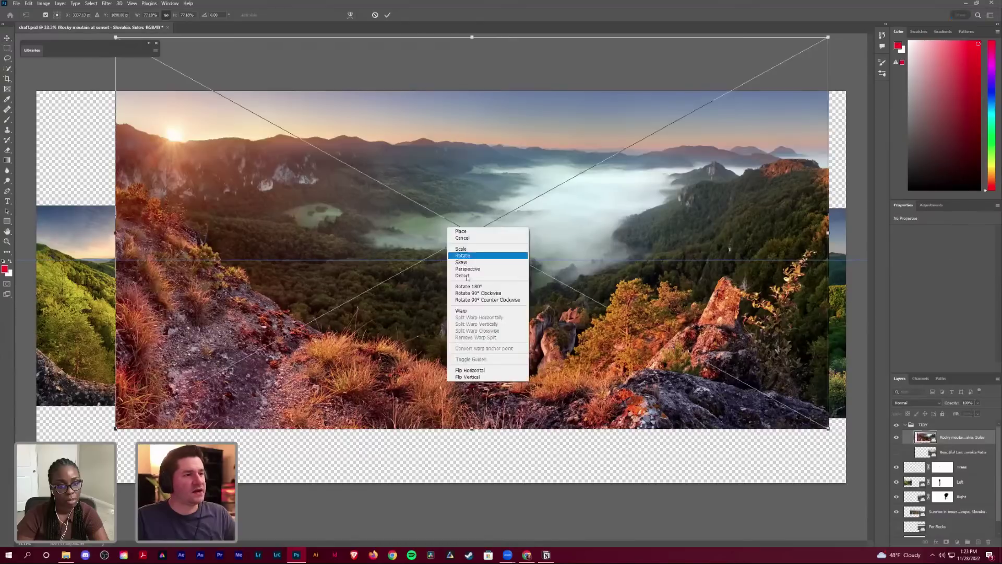
left_click(490, 370)
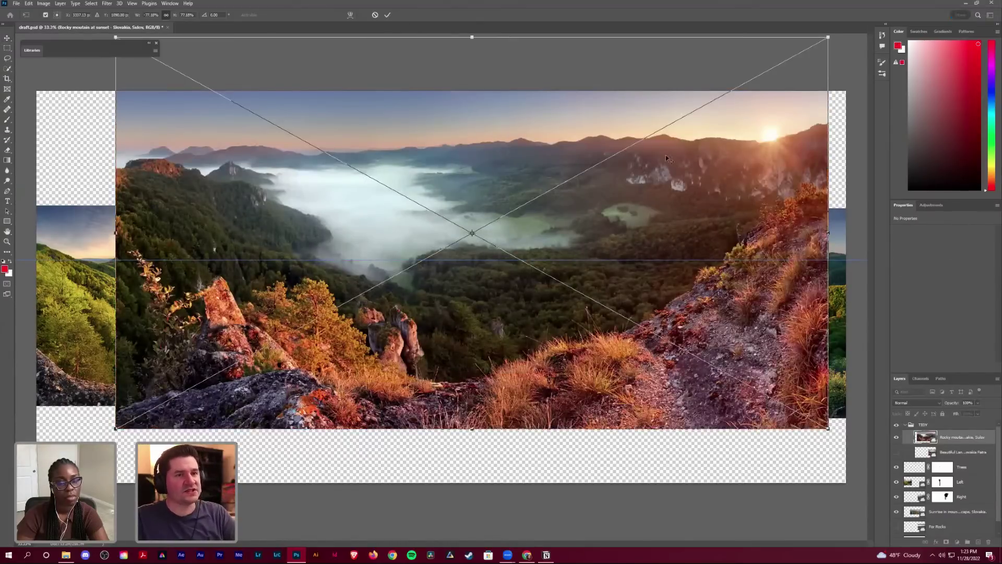
key("Return")
left_click_drag(742, 169, 609, 203)
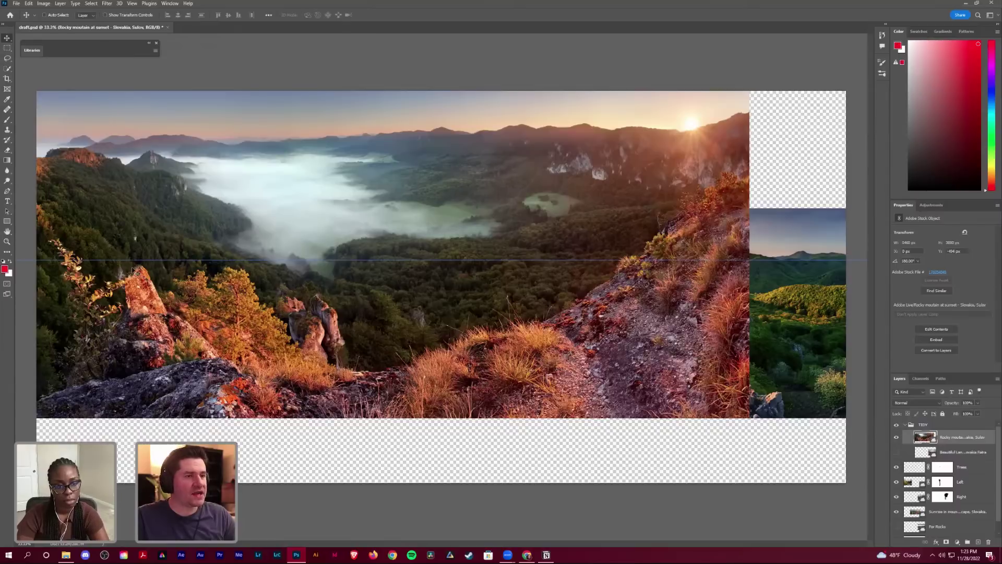
Step: Lasso the rocks, dry grass and path along the lower part of the Rocky mountain image
key("l")
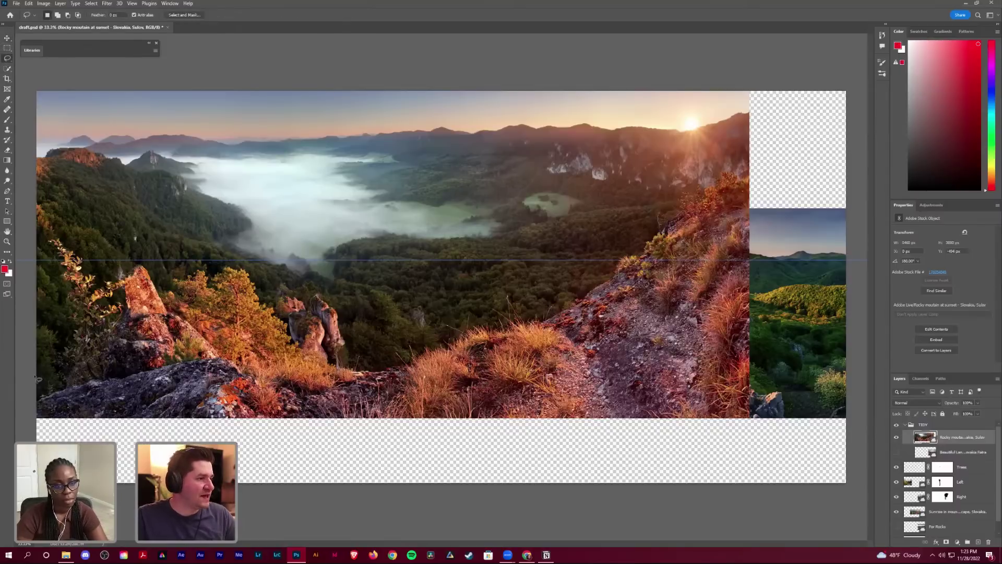
mouse_move(38, 379)
left_mouse_down()
mouse_move(148, 360)
mouse_move(412, 354)
mouse_move(555, 306)
mouse_move(652, 240)
mouse_move(679, 200)
mouse_move(756, 174)
mouse_move(781, 204)
mouse_move(800, 285)
mouse_move(773, 393)
mouse_move(699, 444)
mouse_move(267, 459)
left_mouse_up()
left_click_drag(10, 395, 11, 396)
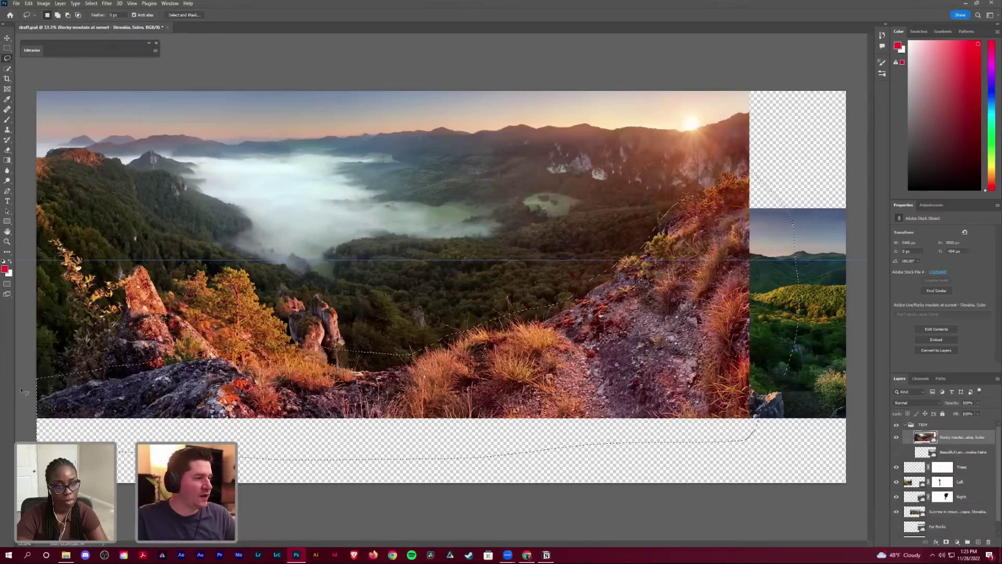
Step: Move the Rocky mountain layer out of its group as Foreground, above Trees, and mask it to the lassoed area
left_click_drag(930, 437, 922, 466)
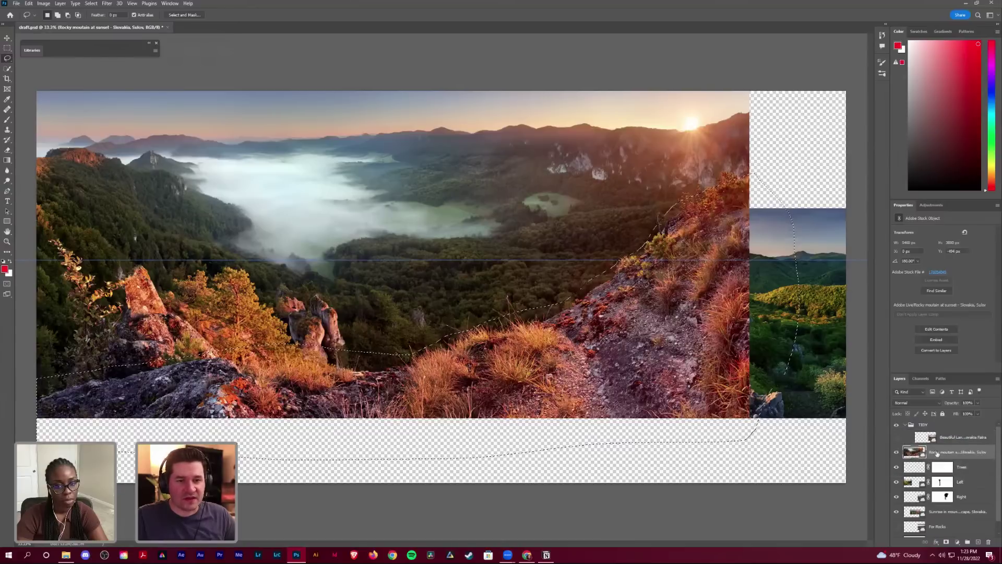
double_click(958, 452)
type("Foreground")
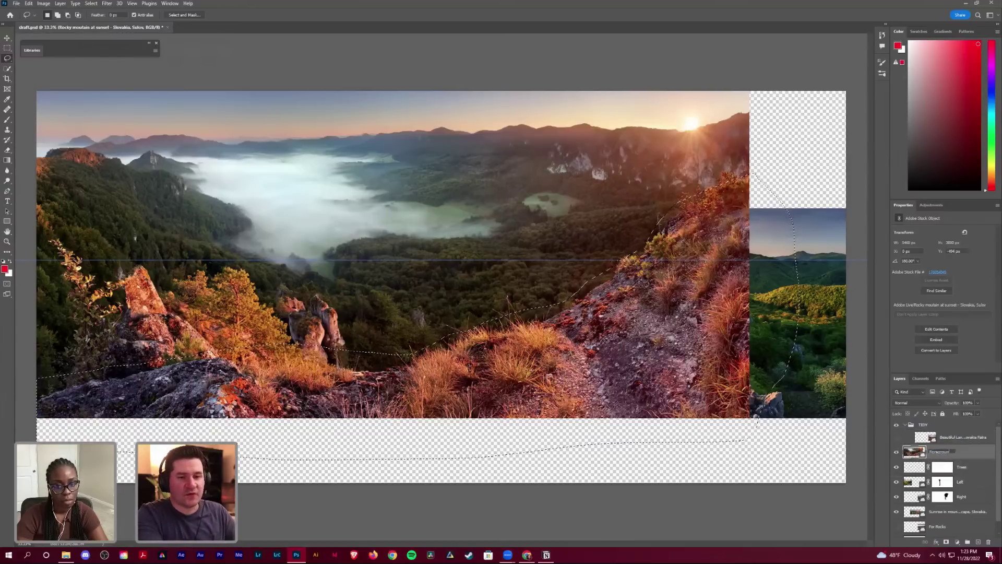
key("Return")
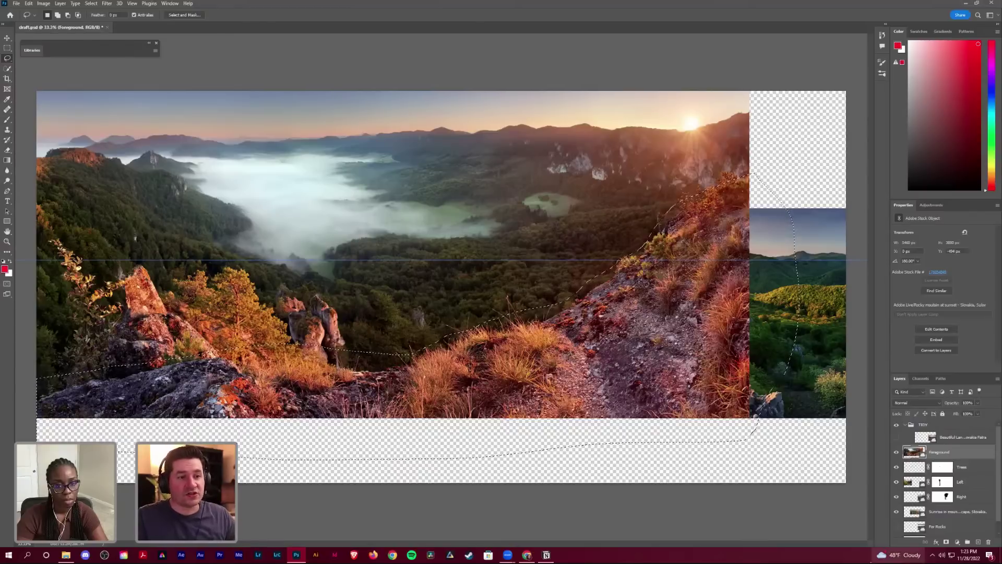
left_click(947, 543)
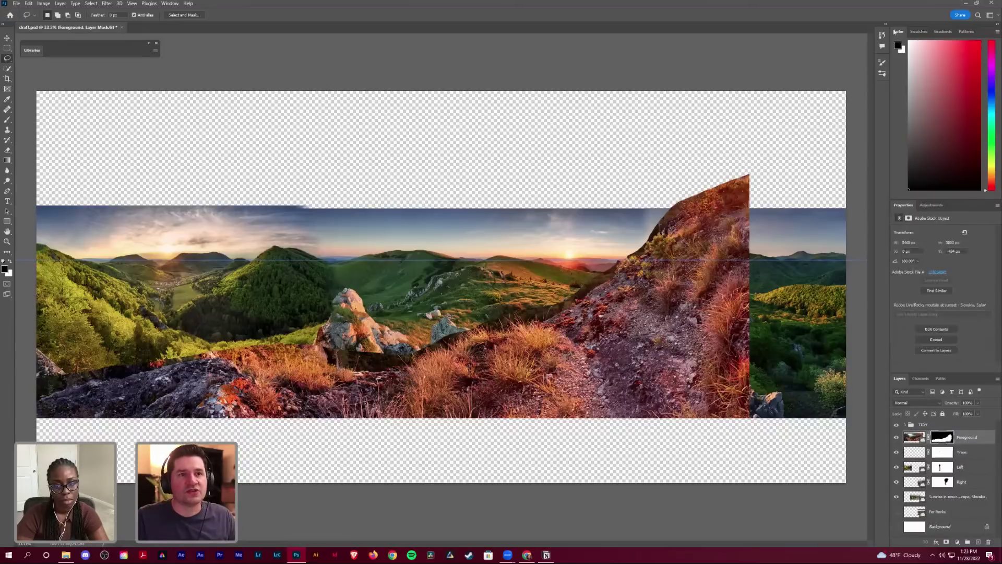
Step: Collapse the layer group and the Color and Properties panels to give the layer list more room
left_click(906, 426)
double_click(899, 31)
double_click(903, 45)
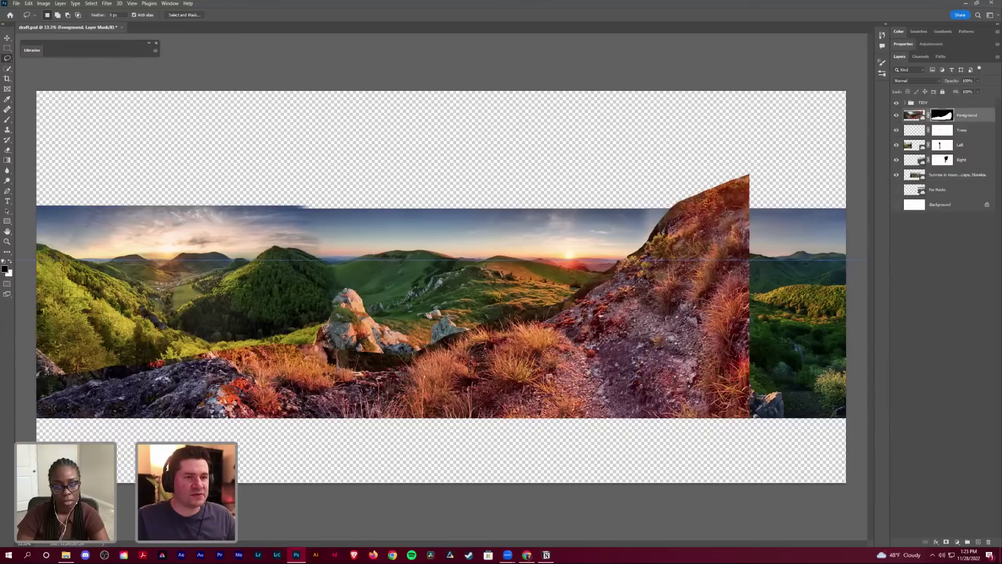
Step: Lasso around the tall upper hillside of the Foreground image, and switch the layer thumbnails to the largest size
mouse_move(659, 174)
left_mouse_down()
mouse_move(559, 248)
mouse_move(582, 290)
mouse_move(751, 342)
mouse_move(789, 271)
mouse_move(794, 189)
mouse_move(703, 157)
mouse_move(663, 173)
left_mouse_up()
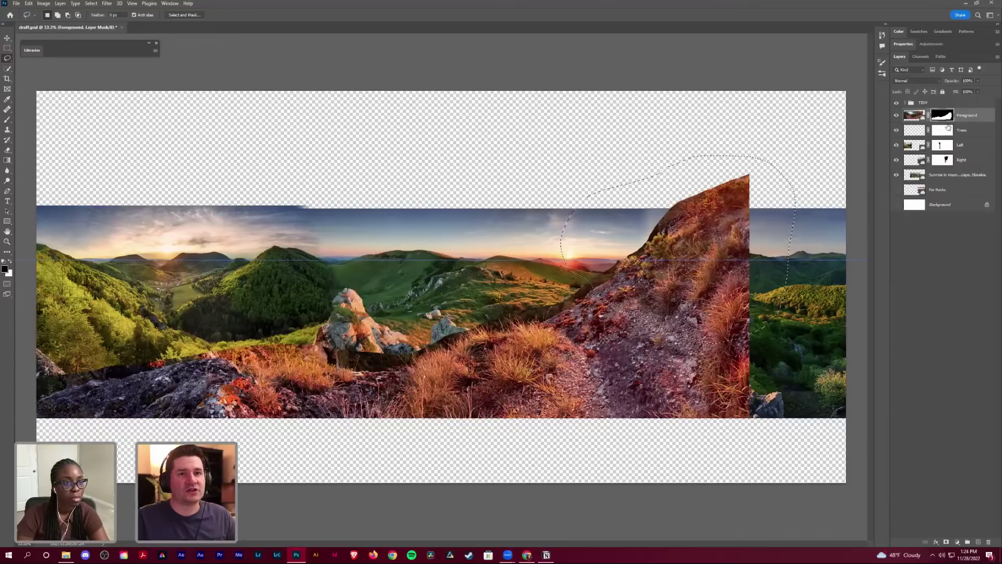
left_click(995, 58)
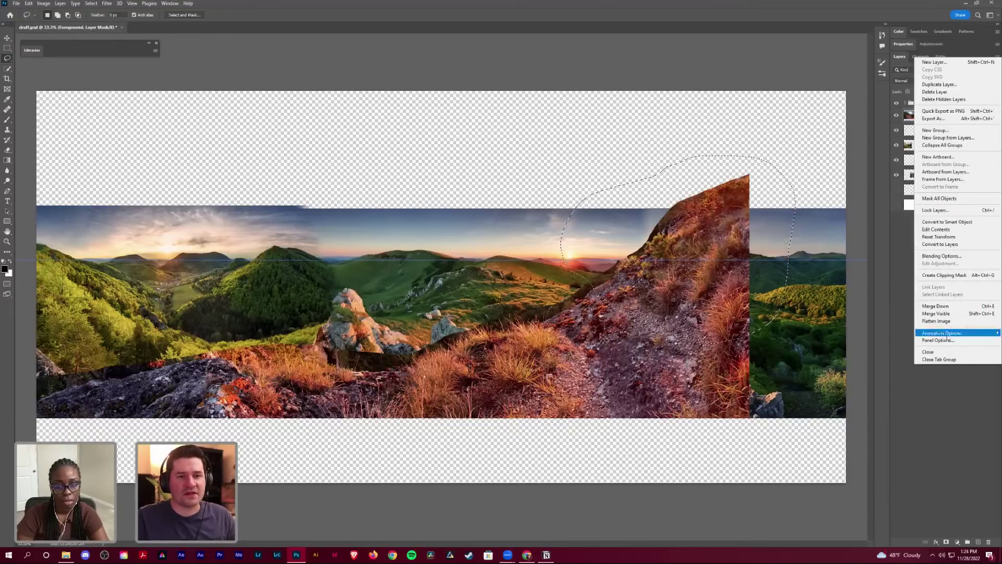
left_click(939, 333)
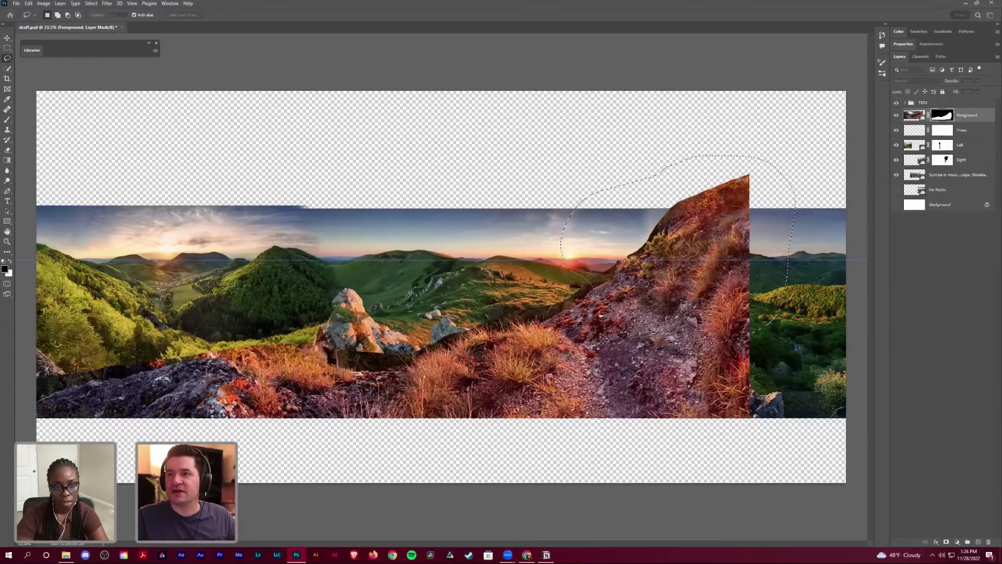
left_click(473, 235)
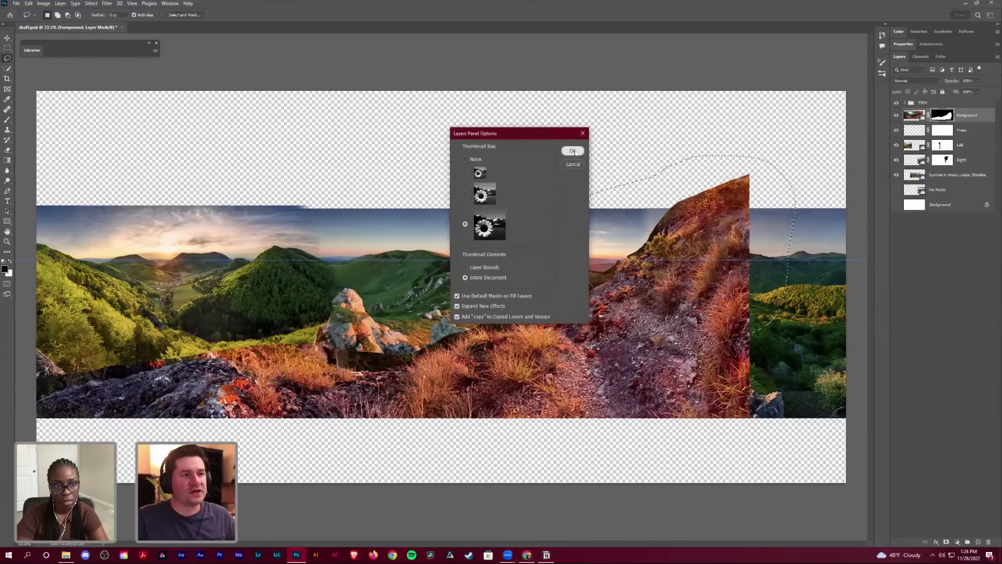
left_click(573, 148)
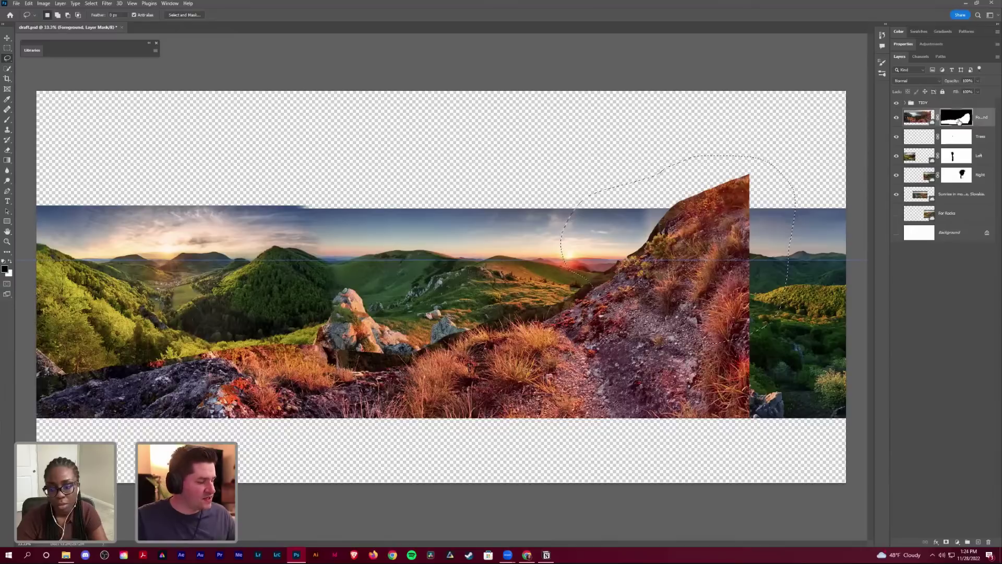
Step: Fill the lassoed hillside with black on the Foreground mask to hide it
key("alt+BackSpace")
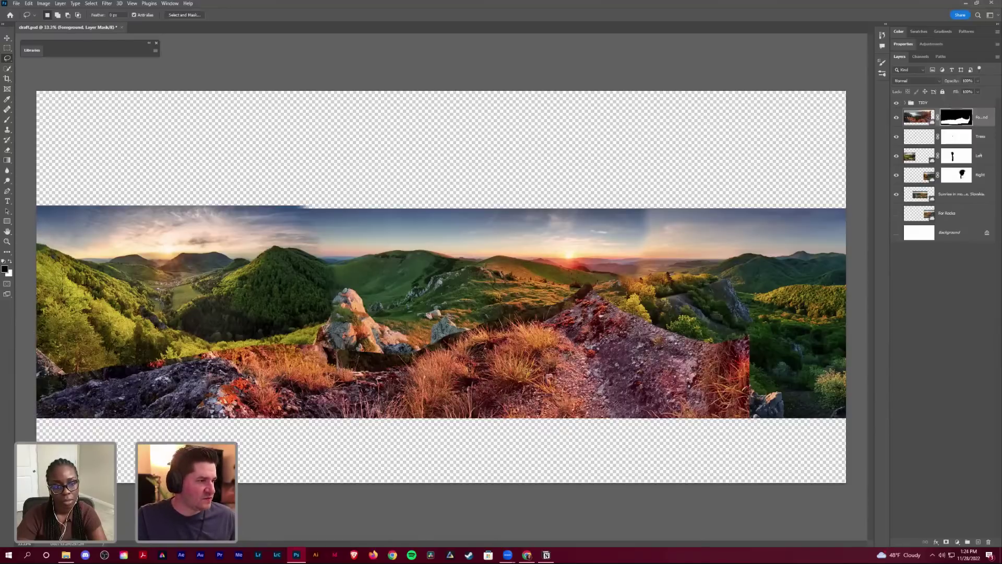
Step: Paint the right part of the rocky slope out of the Foreground mask in black, using a larger brush at 60% opacity
key("z")
left_click_drag(514, 392, 601, 306)
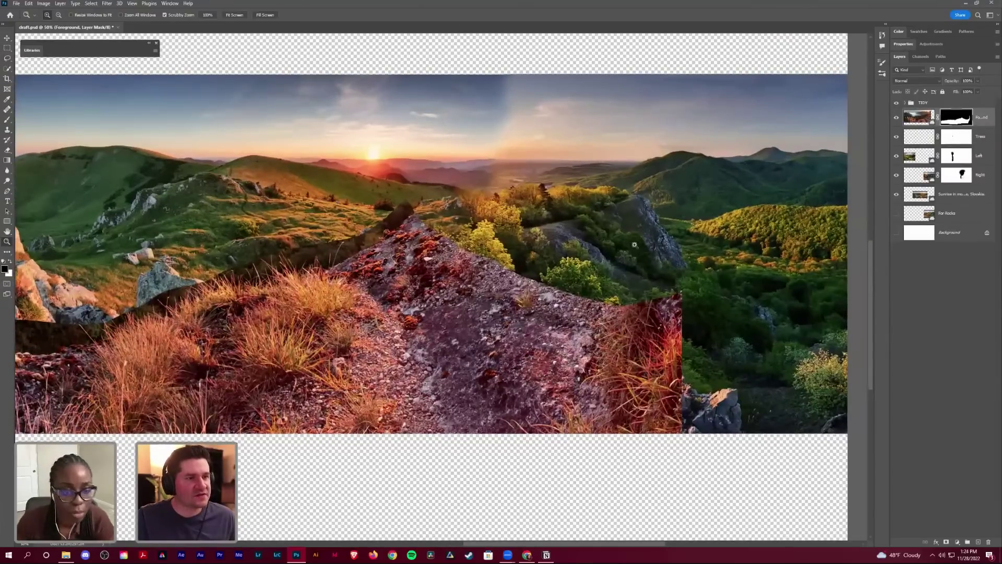
left_click(517, 258)
left_click(498, 287)
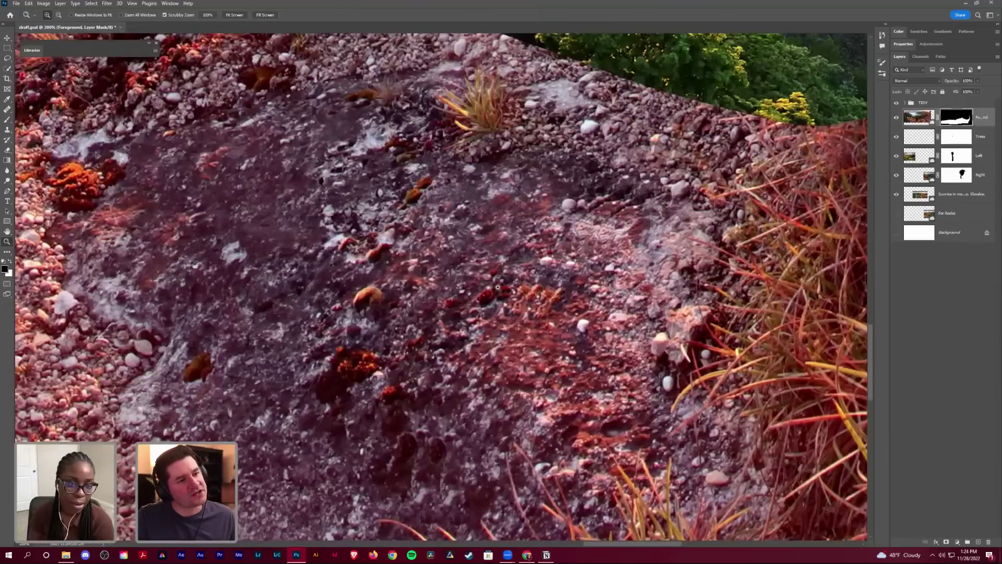
key("ctrl+minus")
key("ctrl+minus")
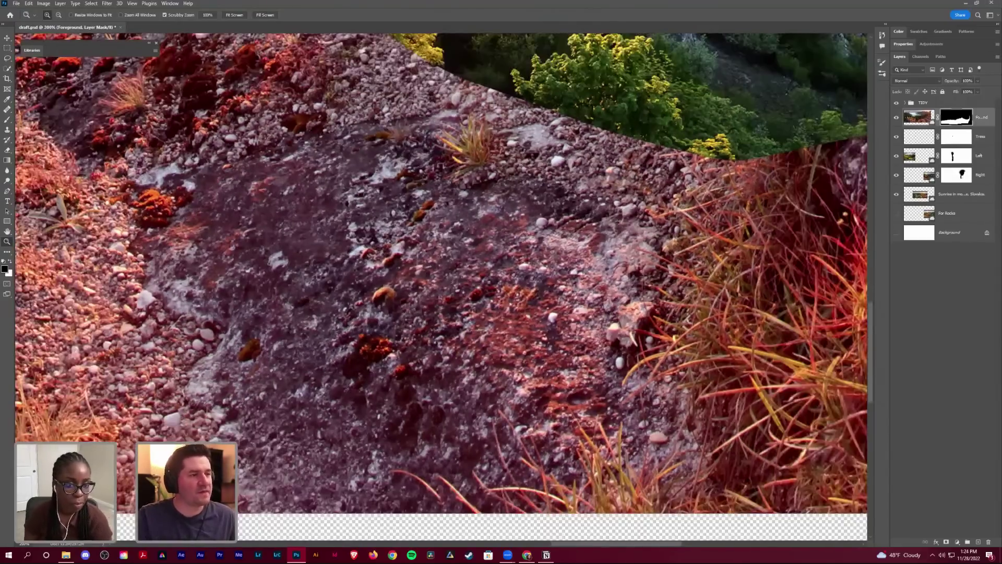
key("ctrl+minus")
scroll(643, 119, "up", 1)
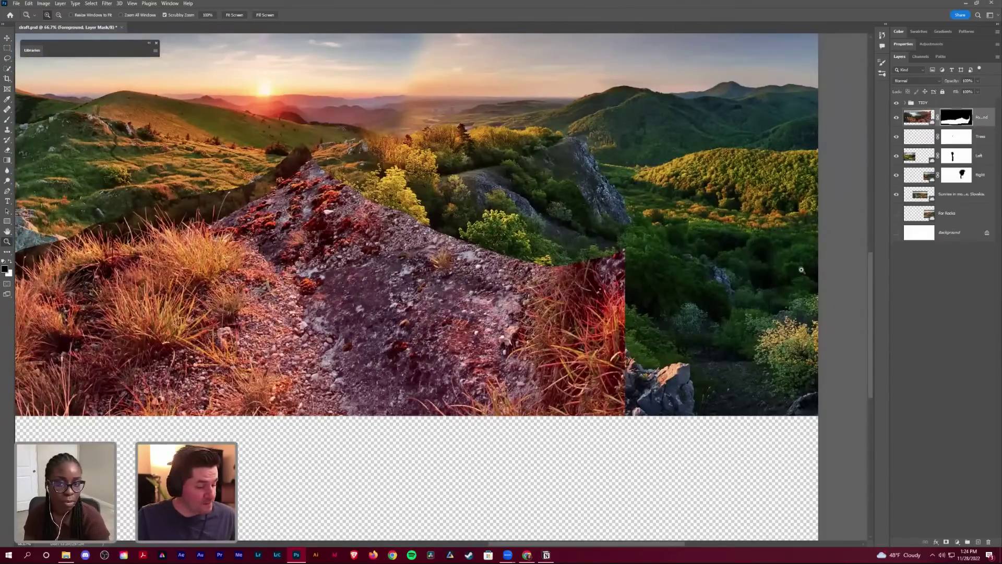
key("b")
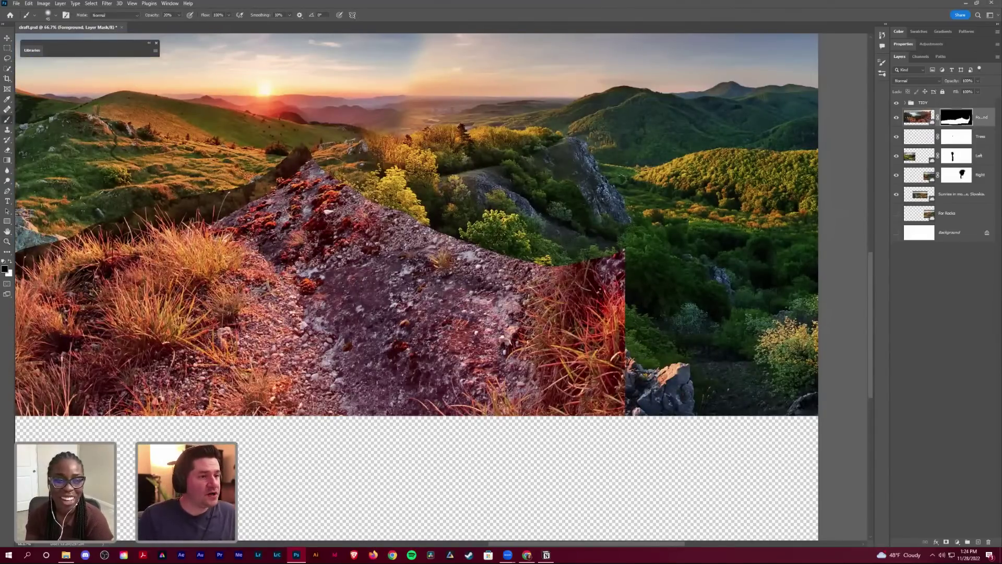
key("bracketright")
key("bracketright")
key("bracketright")
key("bracketright")
key("bracketright")
key("bracketright")
key("bracketright")
key("bracketright")
key("bracketright")
key("bracketright")
key("bracketright")
key("bracketright")
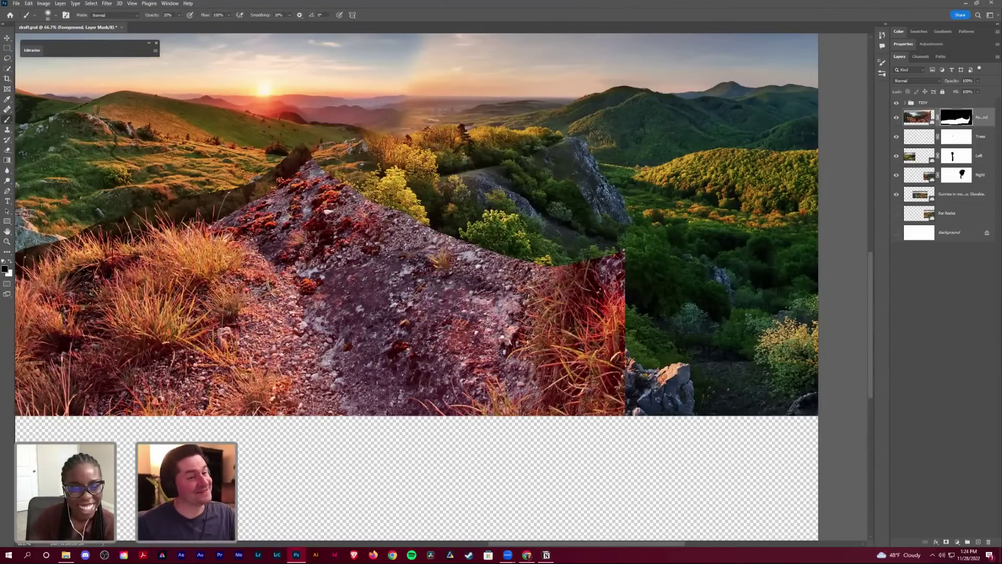
key("6")
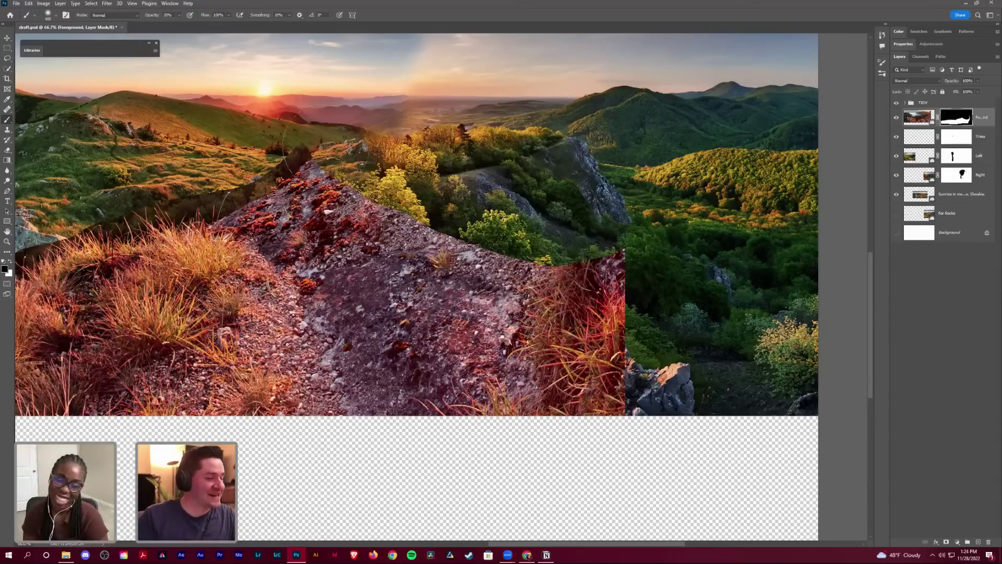
mouse_move(316, 183)
left_mouse_down()
mouse_move(376, 219)
mouse_move(342, 252)
mouse_move(356, 252)
mouse_move(353, 272)
mouse_move(348, 264)
mouse_move(361, 255)
mouse_move(381, 261)
mouse_move(414, 245)
mouse_move(475, 239)
mouse_move(530, 266)
mouse_move(538, 251)
mouse_move(598, 281)
mouse_move(616, 272)
mouse_move(633, 333)
mouse_move(601, 332)
mouse_move(567, 229)
left_mouse_up()
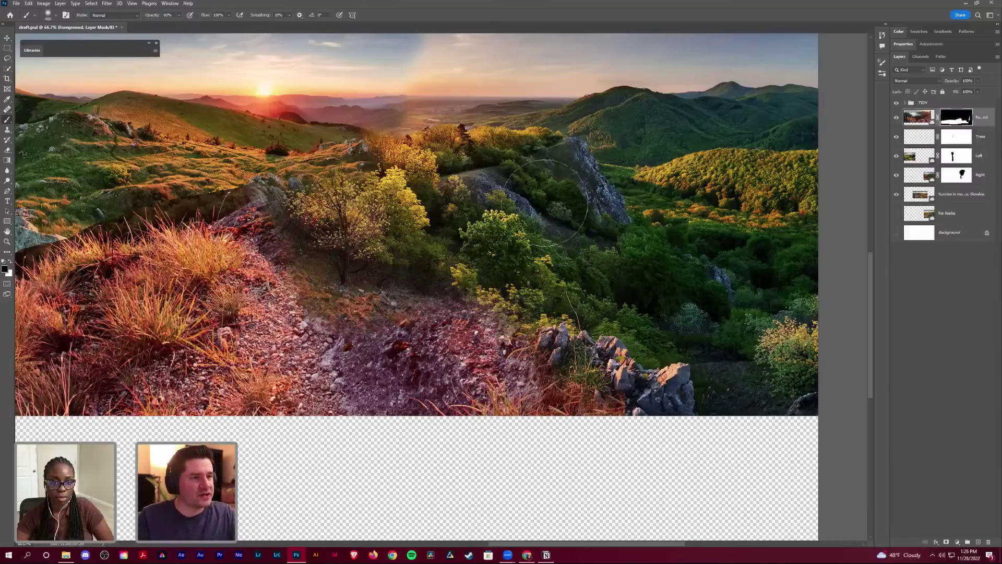
Step: Examine up close the rocky outcrop and the tree line where the Right photo meets the sunrise photo
key("z")
left_click_drag(529, 146, 602, 196)
left_click_drag(539, 215, 579, 216)
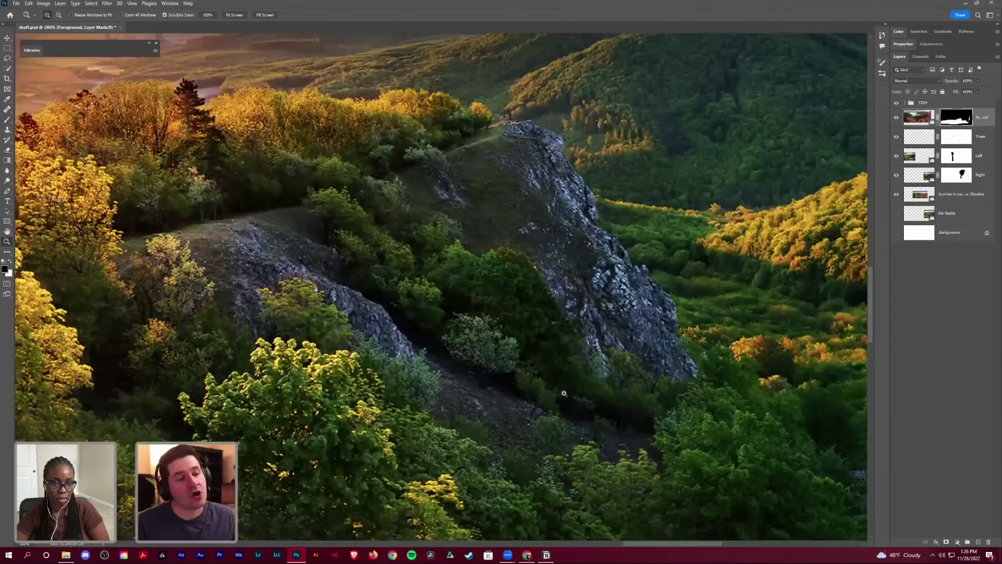
left_click_drag(633, 390, 574, 409)
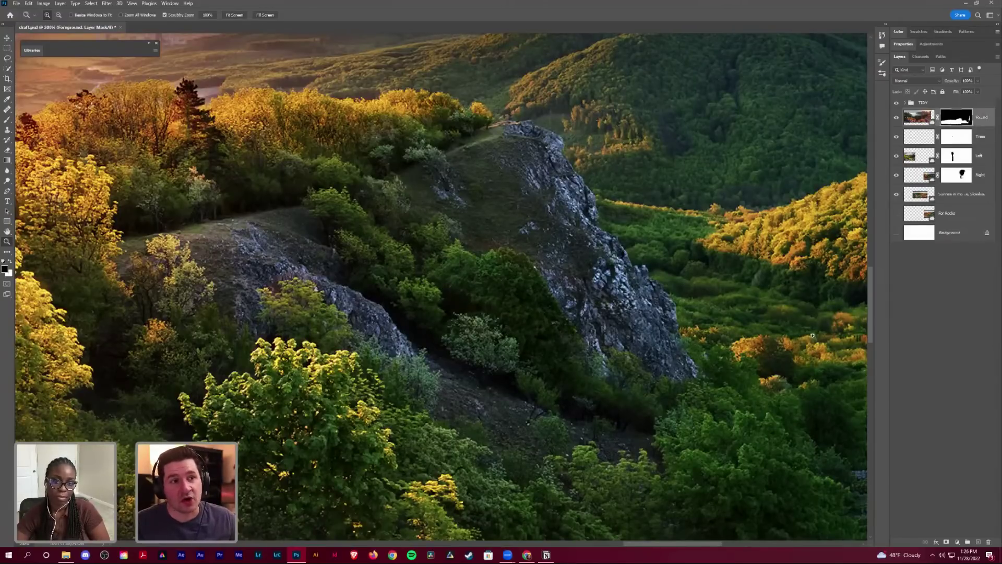
key("ctrl+minus")
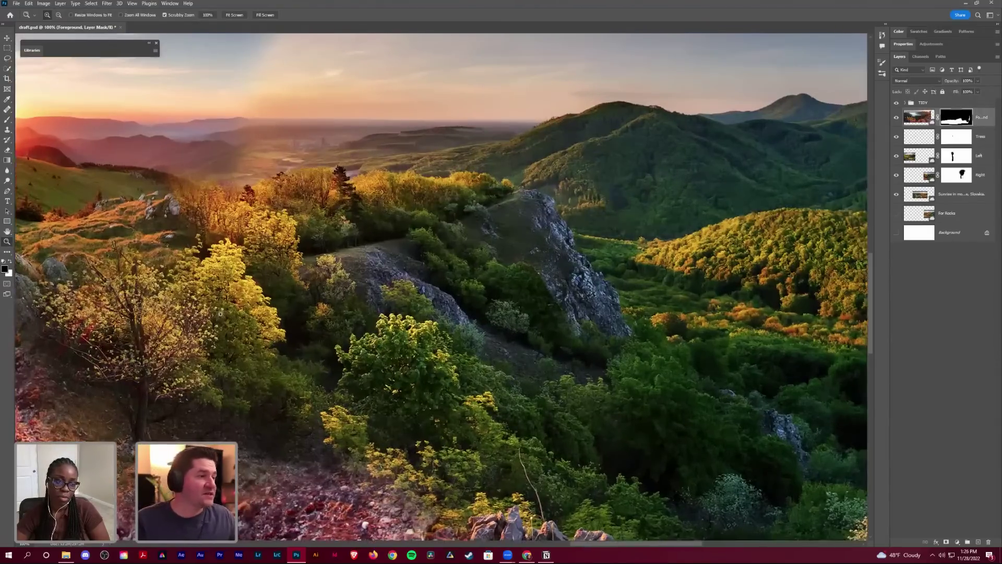
left_click(193, 312)
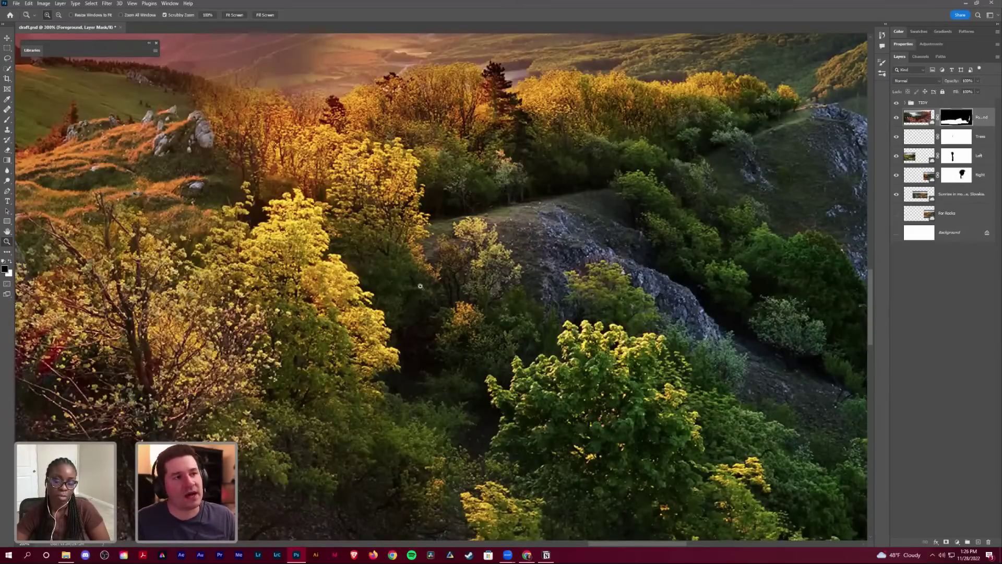
left_click_drag(395, 193, 451, 297)
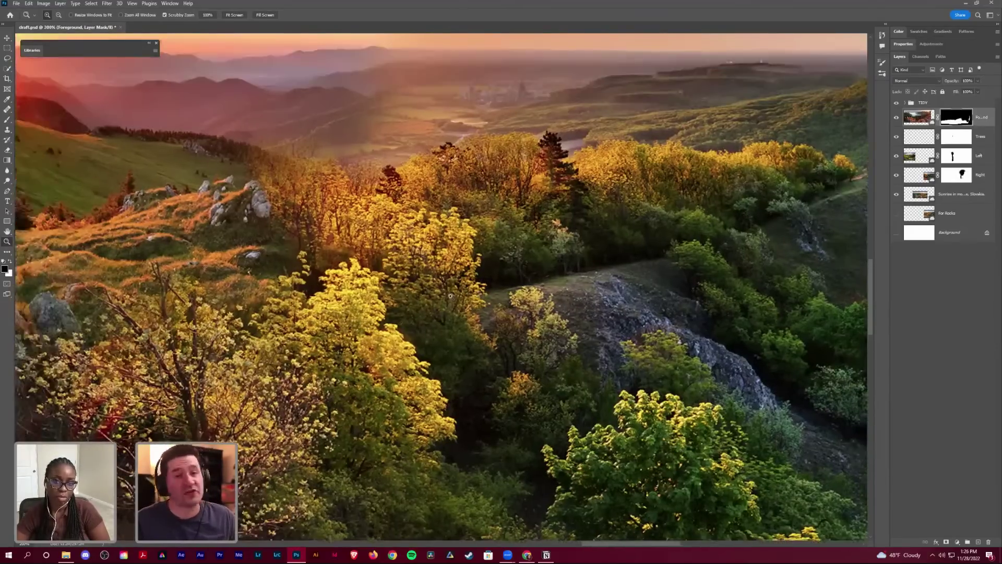
left_click_drag(401, 400, 441, 366)
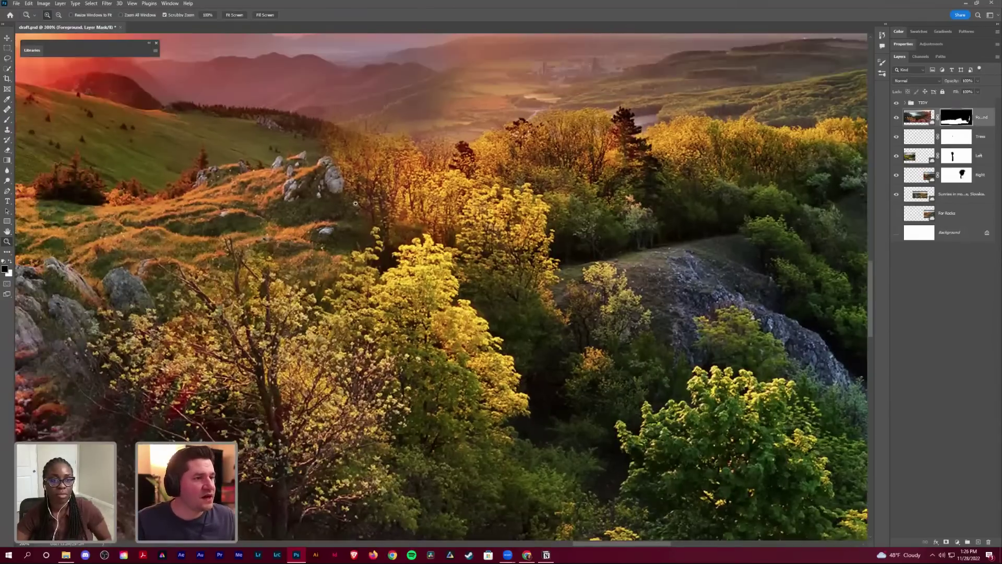
left_click_drag(356, 204, 399, 287)
Step: Paint white on the Right layer mask with a small brush to bring back the upper branches of the yellow trees beside the green hill
left_click(957, 178)
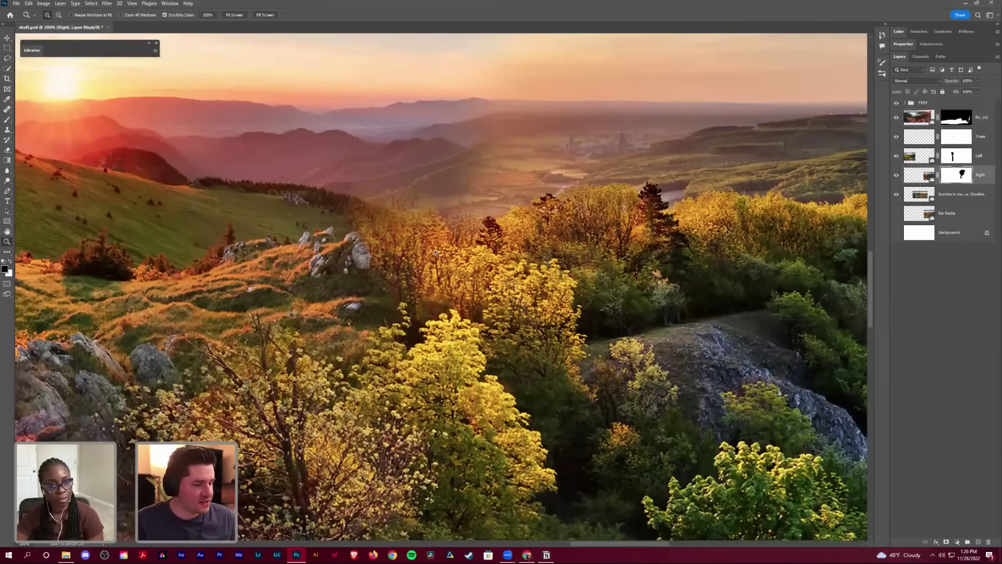
key("b")
key("bracketleft")
key("bracketleft")
key("bracketleft")
key("bracketleft")
key("bracketleft")
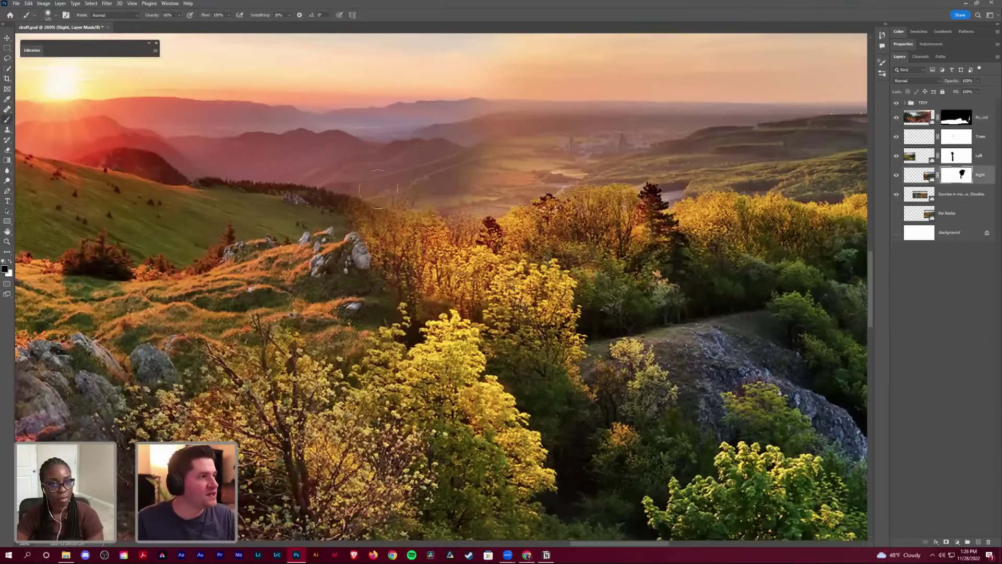
key("bracketleft")
key("bracketleft")
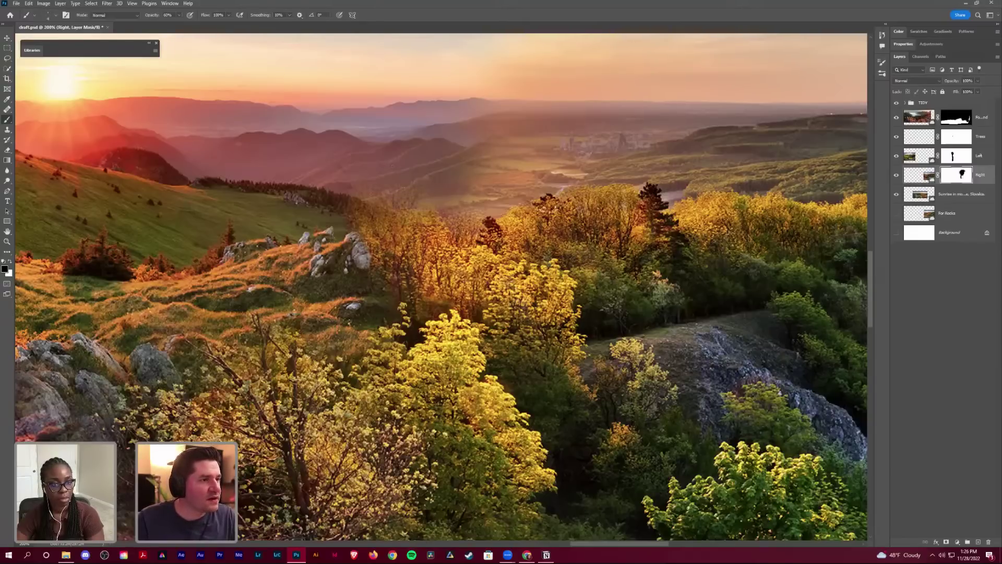
key("x")
mouse_move(392, 209)
left_mouse_down()
mouse_move(384, 206)
mouse_move(394, 201)
mouse_move(384, 225)
mouse_move(373, 195)
left_mouse_up()
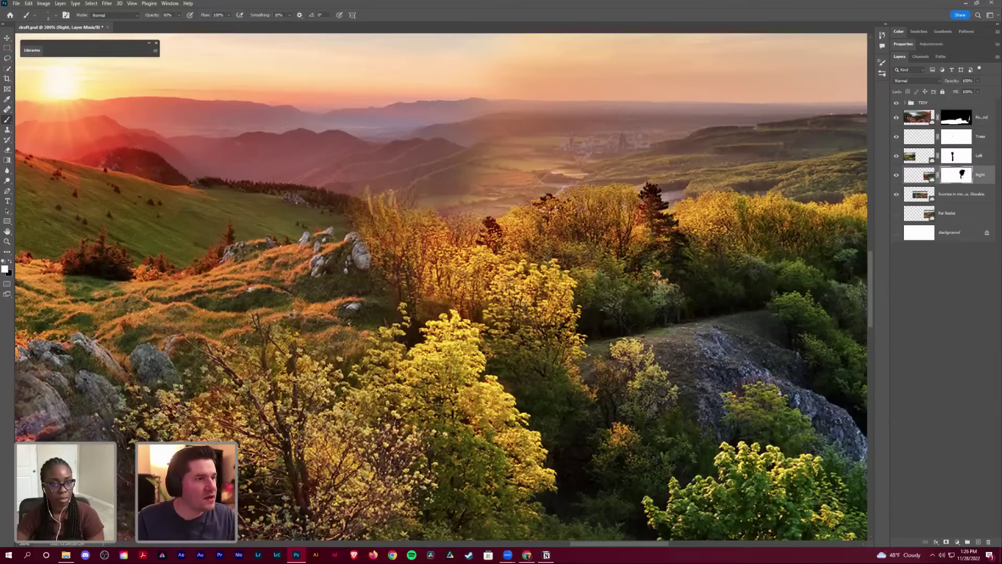
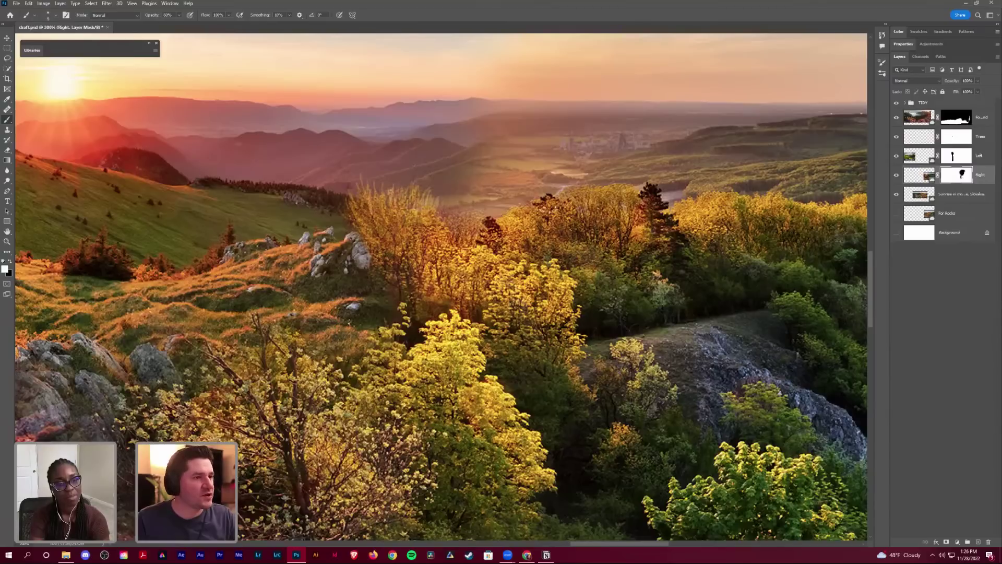
Step: Try hiding the hazy valley strip above the yellow trees with a larger black brush on the Right mask, then undo the stroke
key("bracketright")
key("bracketright")
key("bracketright")
key("bracketright")
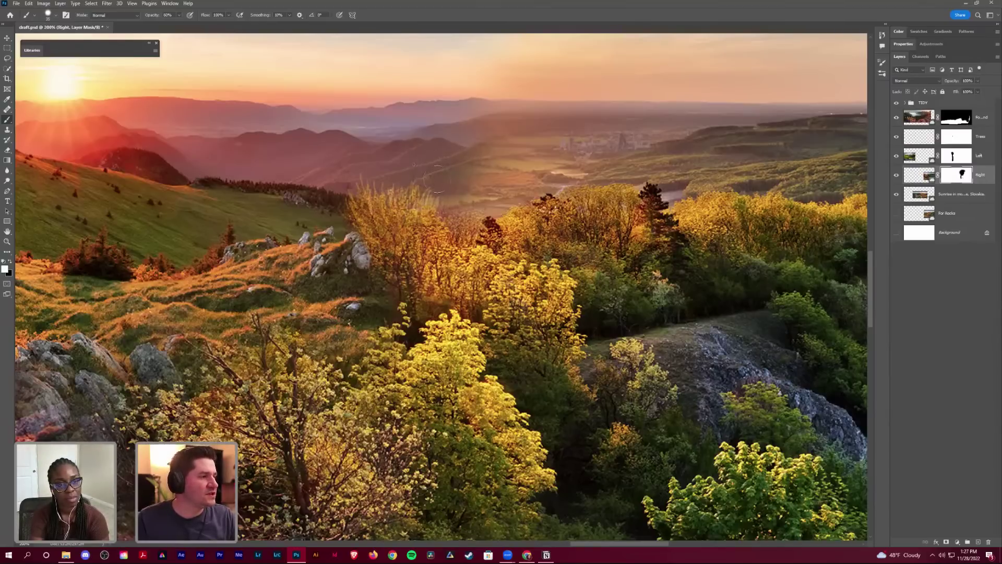
key("x")
left_click_drag(450, 205, 459, 183)
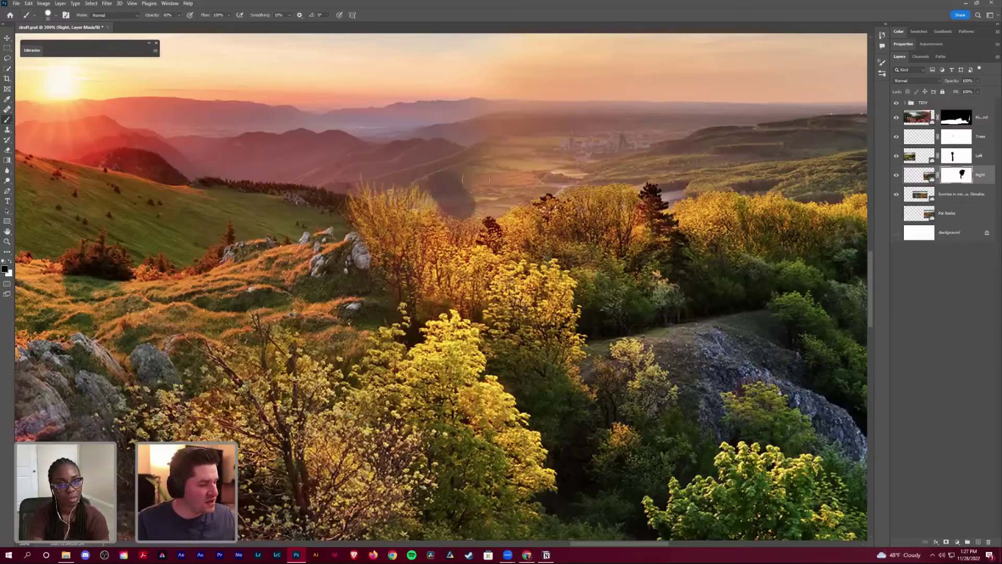
key("ctrl+z")
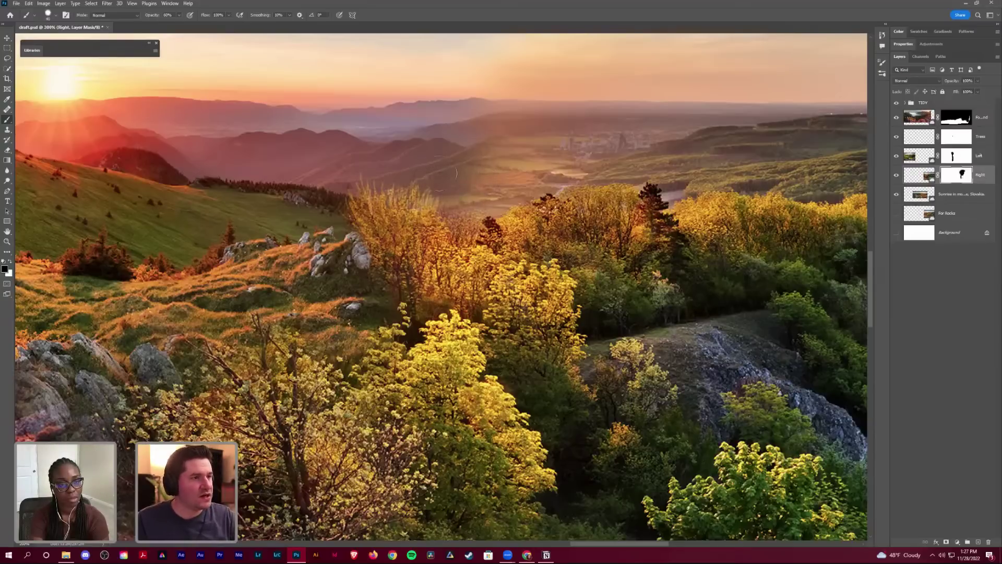
Step: Soften the valley and tree-edge blend on the Right mask with alternating black and white strokes at 20% brush opacity
key("bracketleft")
key("bracketleft")
key("2")
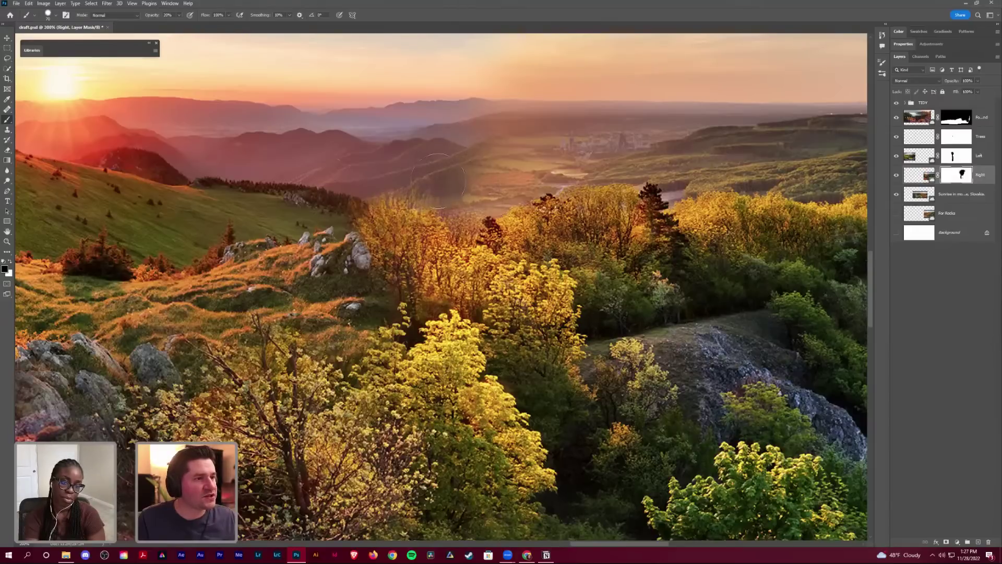
mouse_move(438, 181)
left_mouse_down()
mouse_move(510, 192)
mouse_move(465, 181)
mouse_move(464, 190)
mouse_move(464, 172)
mouse_move(467, 192)
left_mouse_up()
key("x")
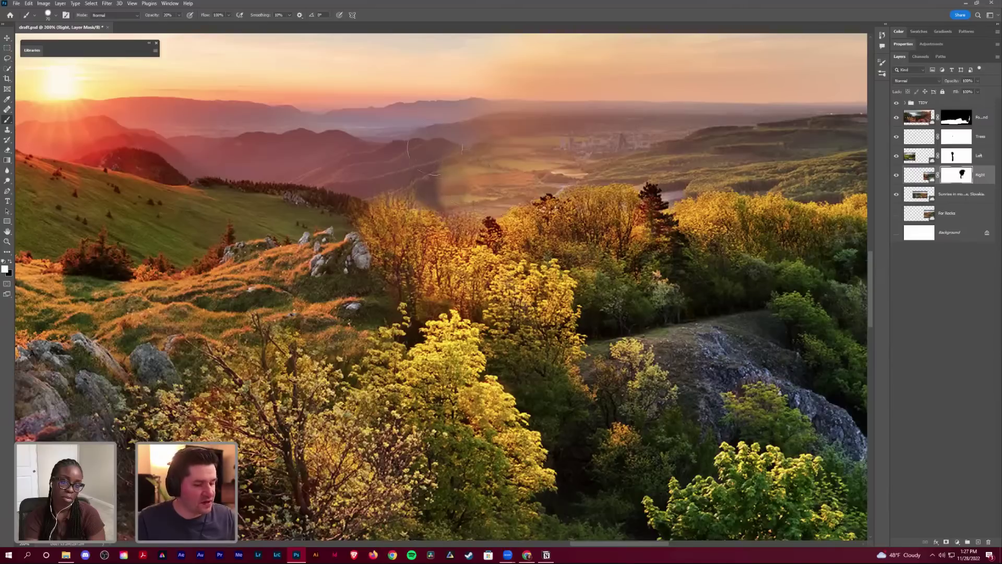
key("bracketright")
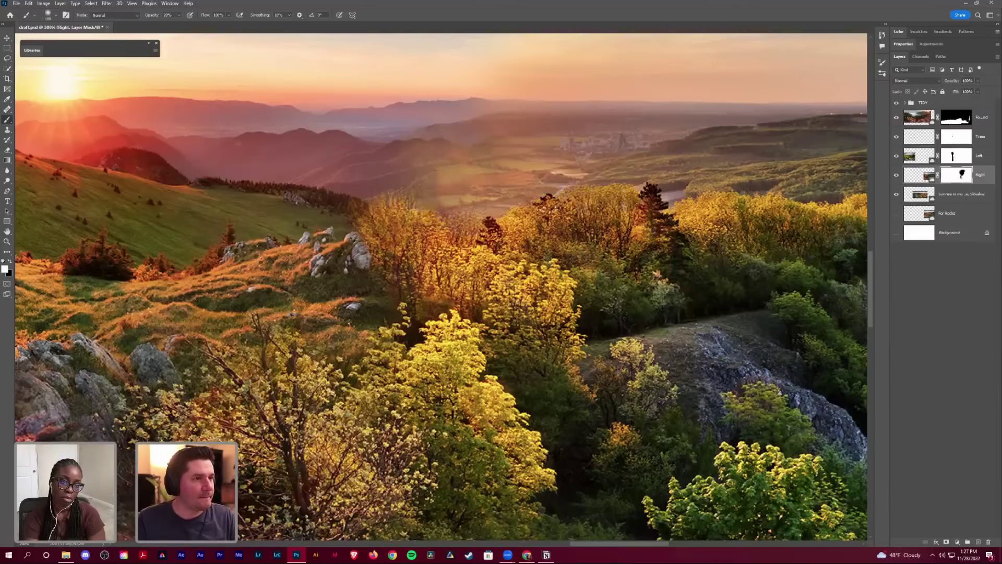
key("x")
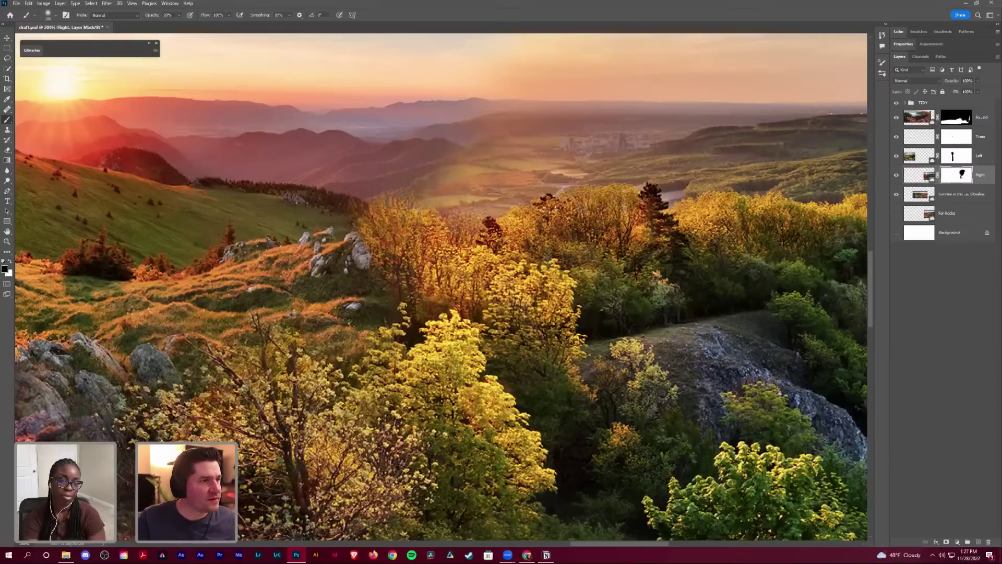
key("x")
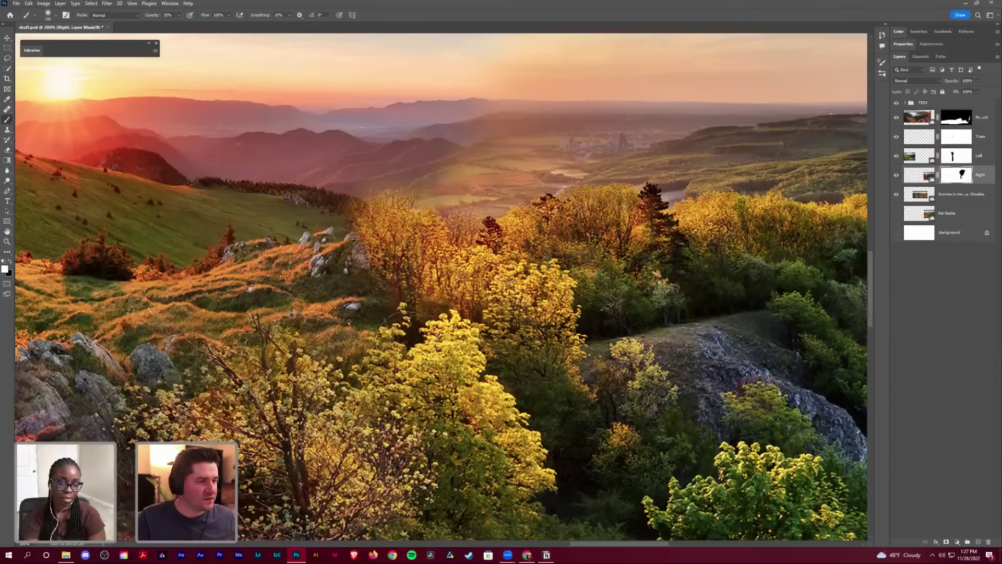
Step: Examine the blend between the sunrise and Right photos across the whole panorama and up close at the rocks beside the yellow trees
scroll(417, 316, "down", 2)
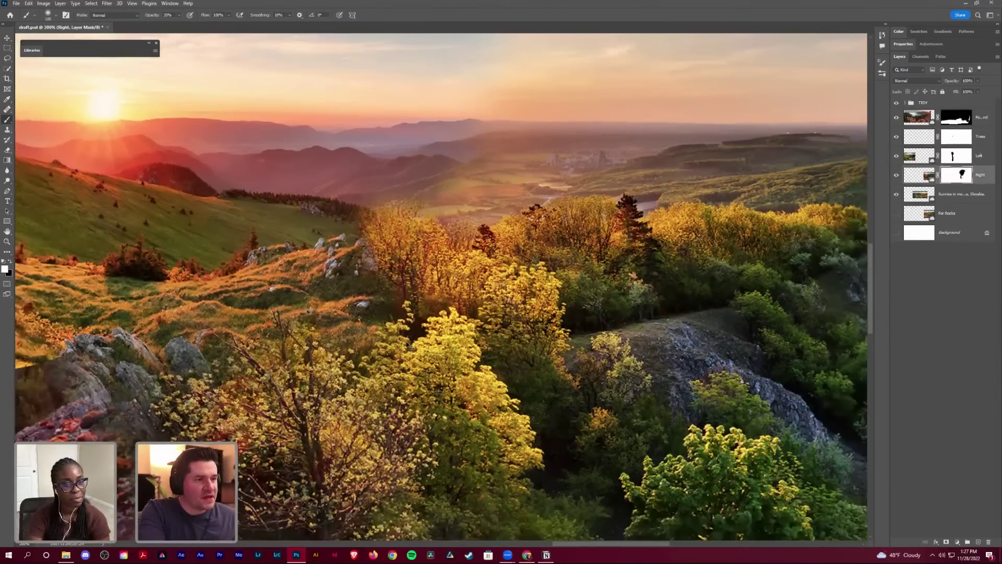
scroll(452, 278, "down", 2)
left_click(465, 306, "alt")
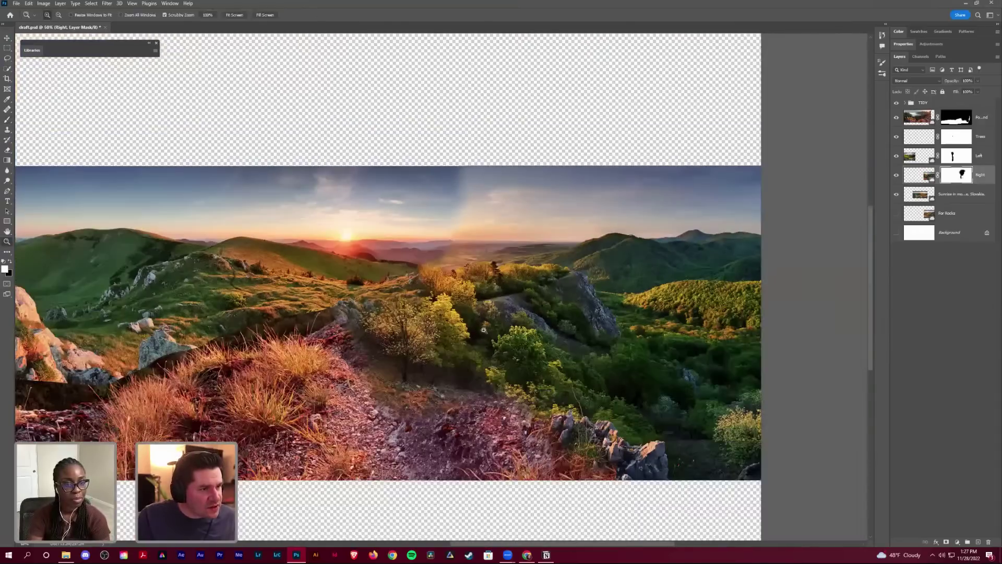
scroll(443, 330, "up", 3)
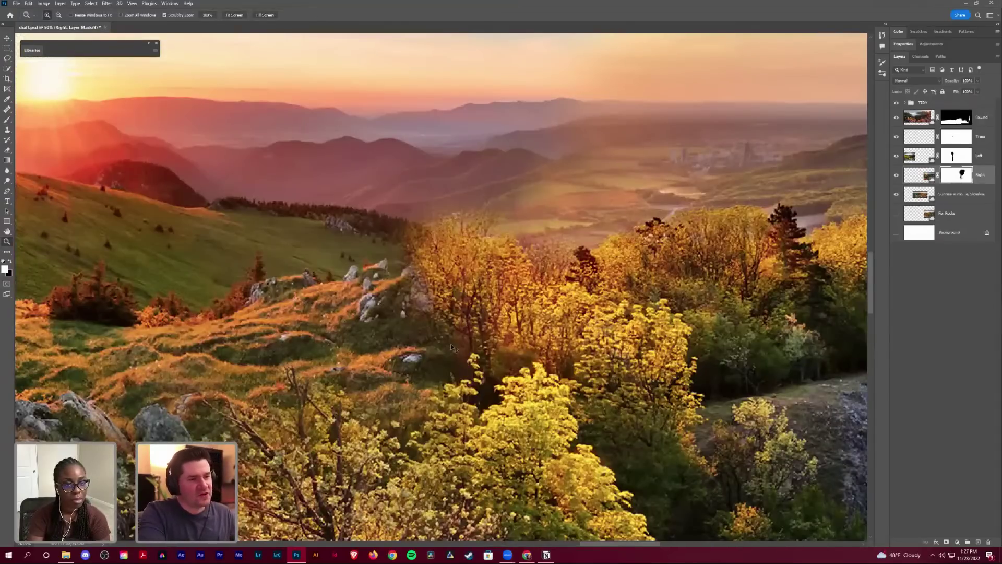
scroll(452, 348, "up", 1)
scroll(453, 347, "down", 3)
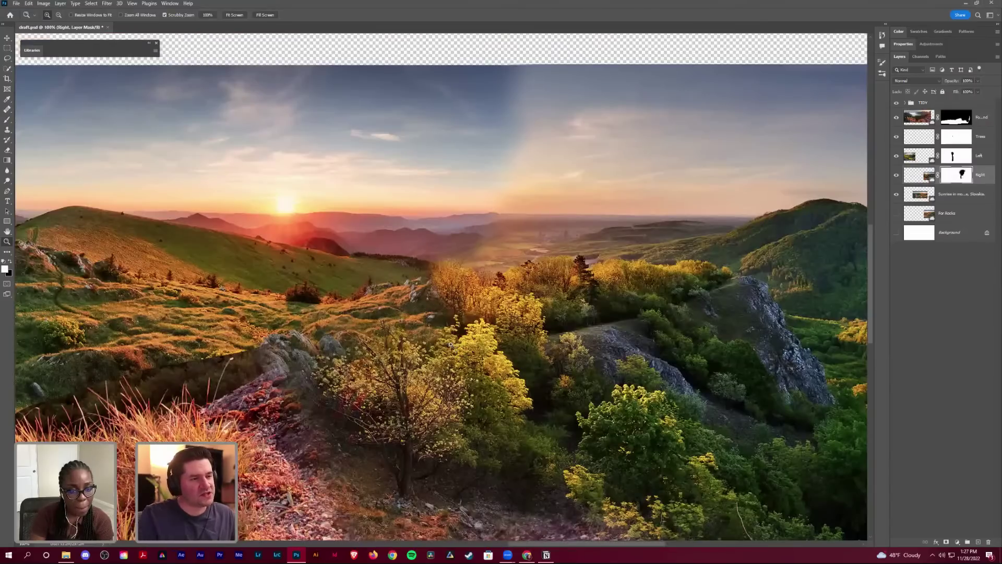
scroll(452, 346, "down", 2)
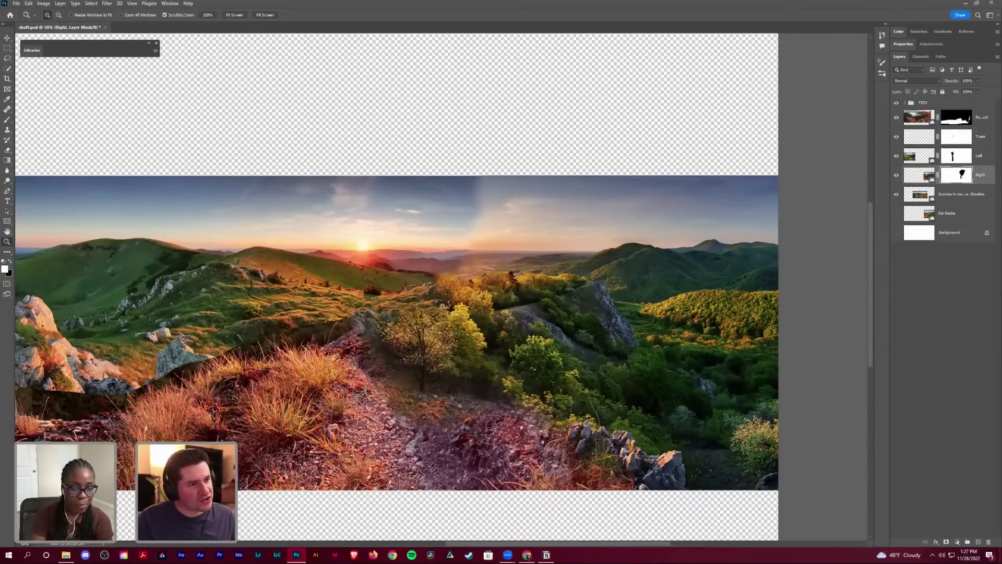
scroll(457, 306, "up", 2)
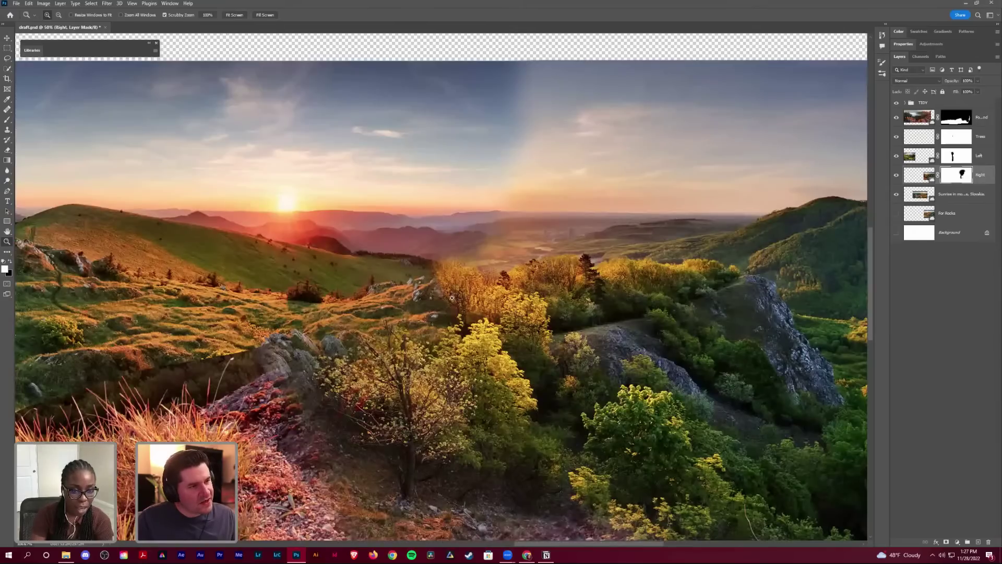
scroll(422, 268, "up", 5)
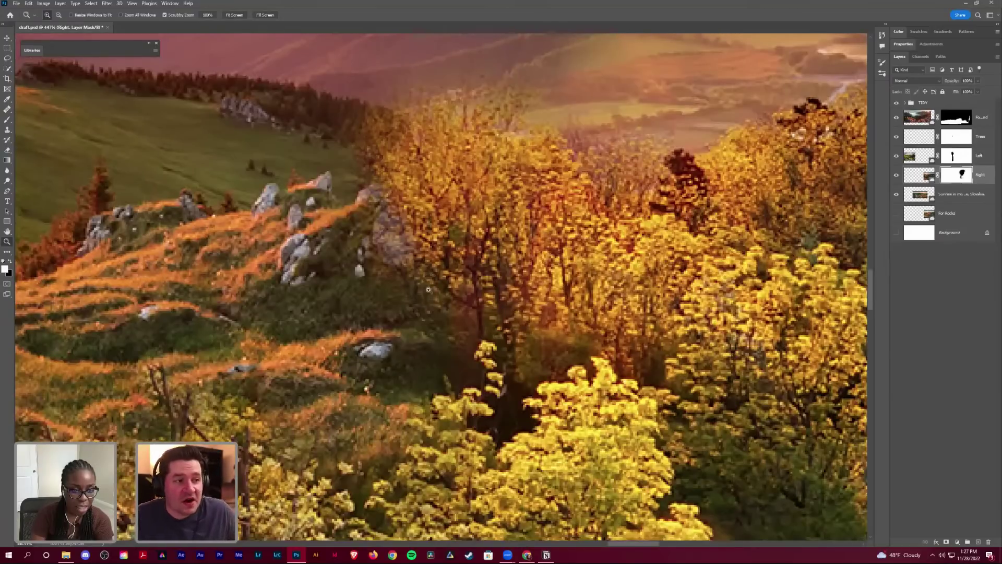
key("b")
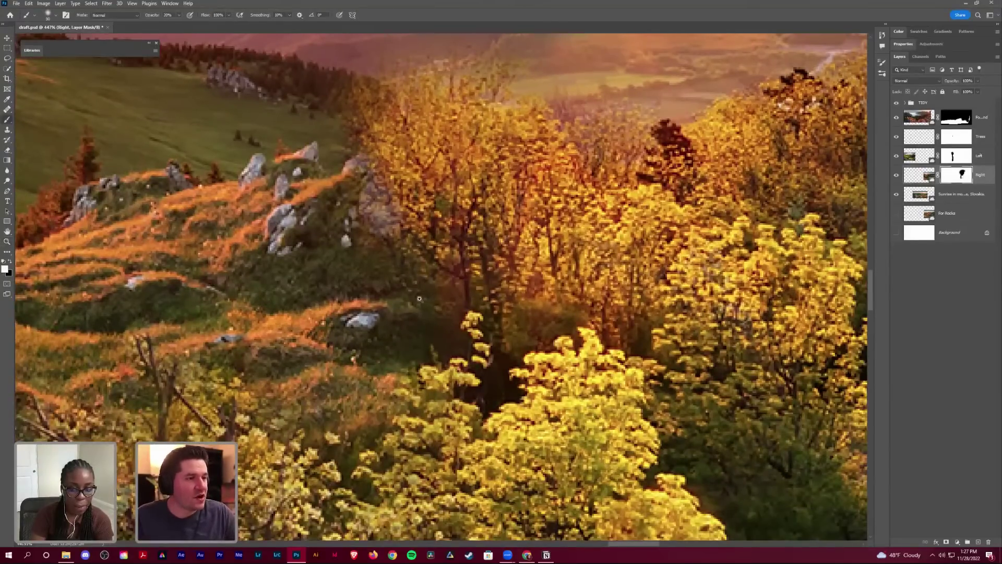
Step: Paint black at 20% opacity with a smaller brush on the Right mask to reveal the rock beside the yellow trees
key("bracketleft")
key("bracketleft")
key("bracketleft")
key("x")
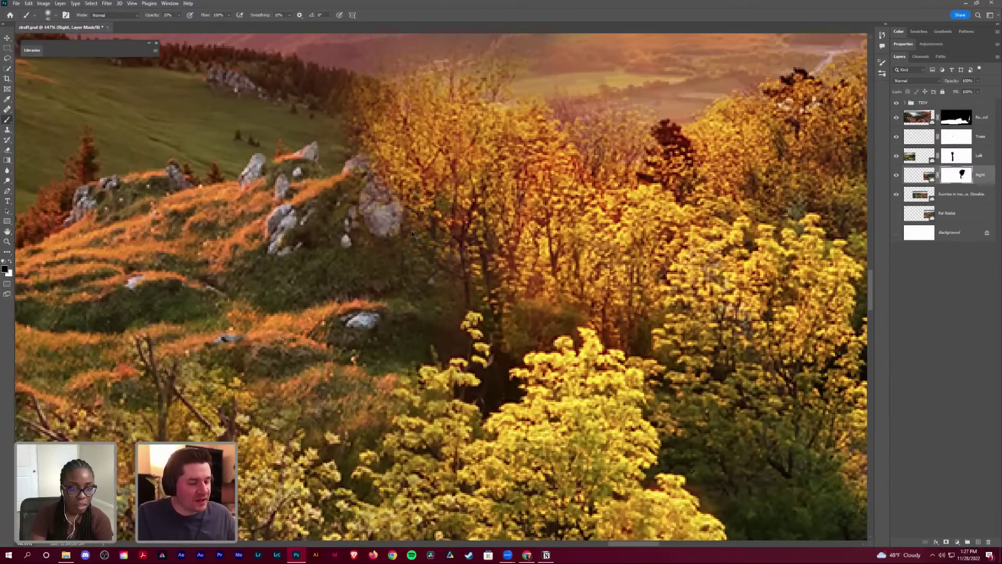
scroll(412, 234, "down", 3)
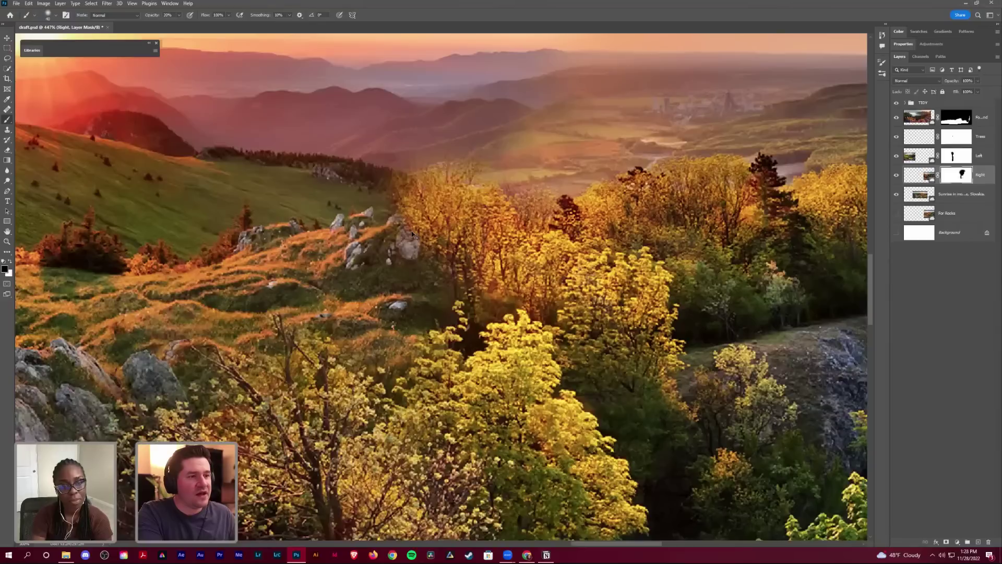
key("ctrl+0")
scroll(412, 231, "down", 1)
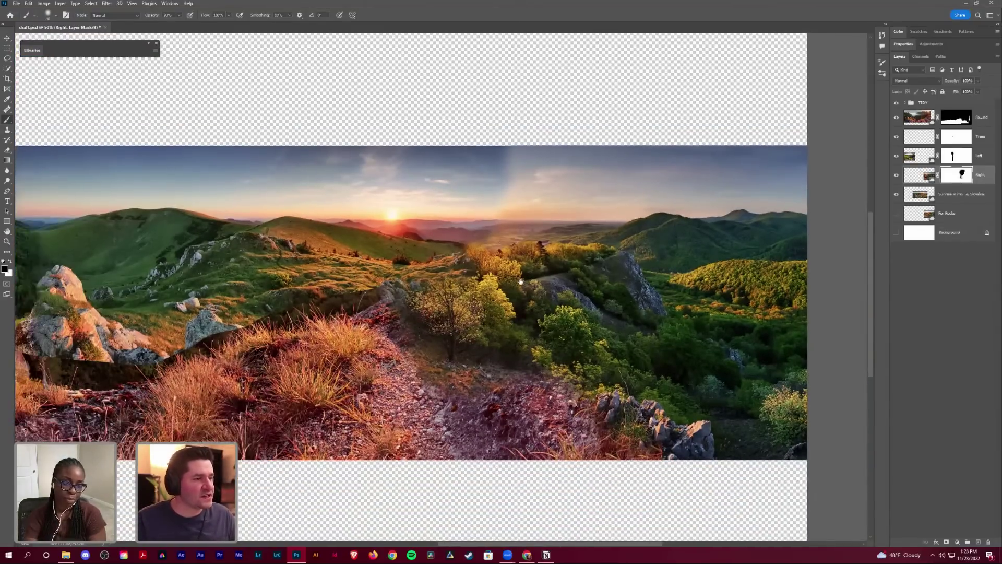
scroll(469, 261, "down", 3)
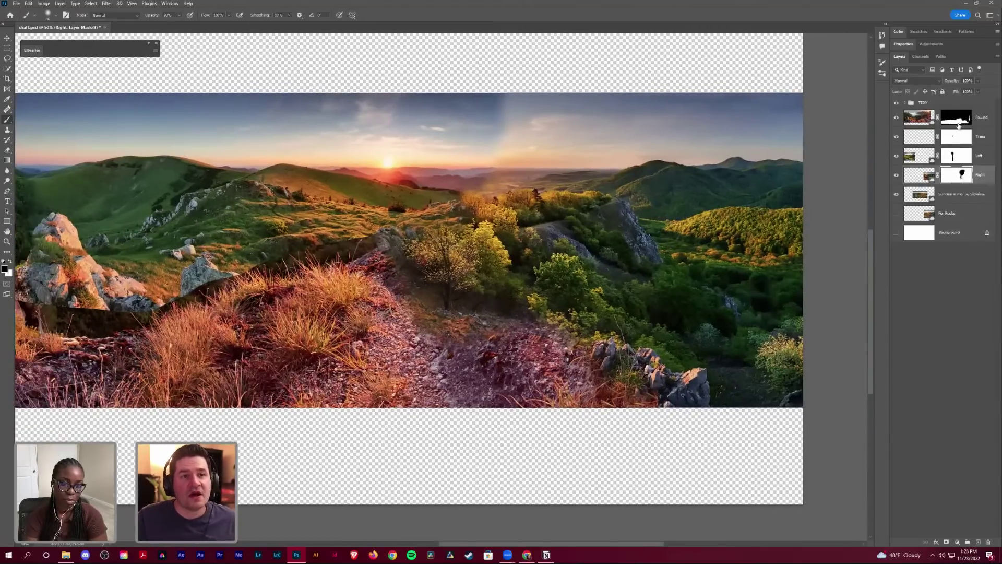
Step: Paint black at 80% opacity on the Foreground mask to uncover the rocky ridge and orange grass between the path and the green trees
left_click(958, 125)
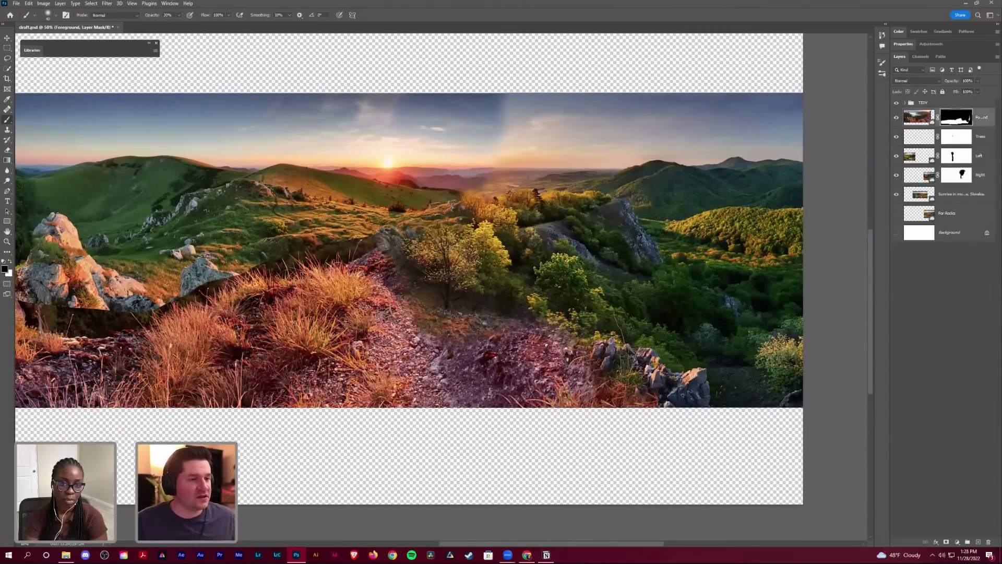
key("z")
left_click_drag(574, 378, 592, 378)
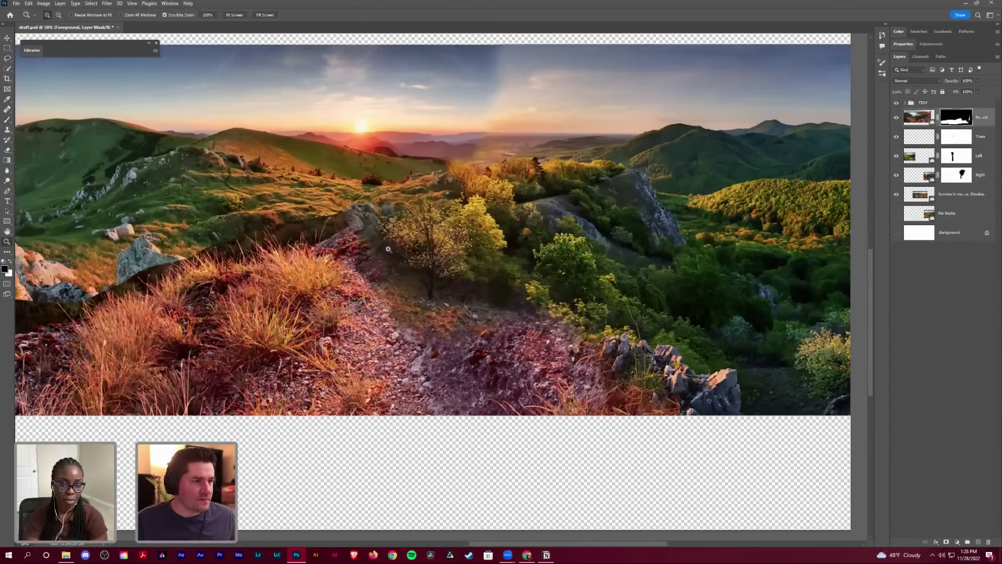
left_click(447, 333)
key("b")
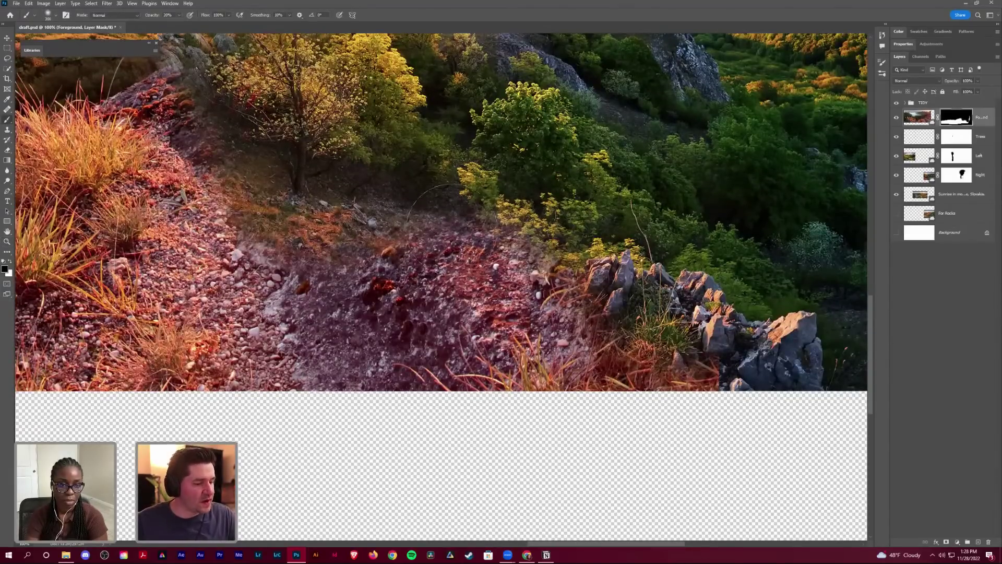
key("8")
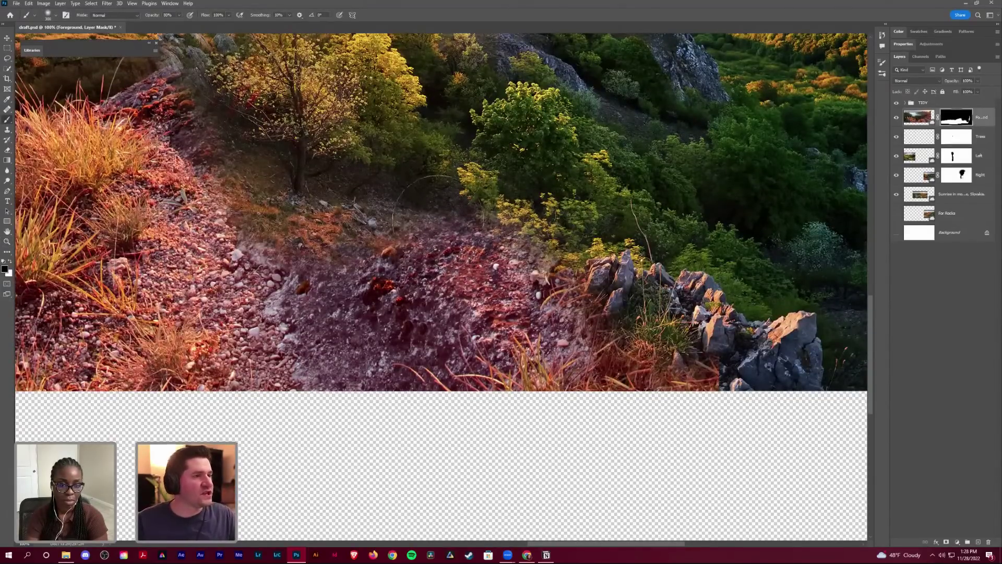
mouse_move(412, 244)
left_mouse_down()
mouse_move(436, 241)
mouse_move(691, 427)
mouse_move(588, 382)
mouse_move(486, 383)
mouse_move(682, 383)
mouse_move(662, 409)
mouse_move(683, 406)
mouse_move(592, 413)
mouse_move(528, 432)
mouse_move(523, 412)
mouse_move(614, 393)
mouse_move(618, 413)
mouse_move(485, 431)
mouse_move(432, 426)
mouse_move(486, 436)
mouse_move(430, 356)
mouse_move(642, 378)
mouse_move(655, 418)
left_mouse_up()
key("x")
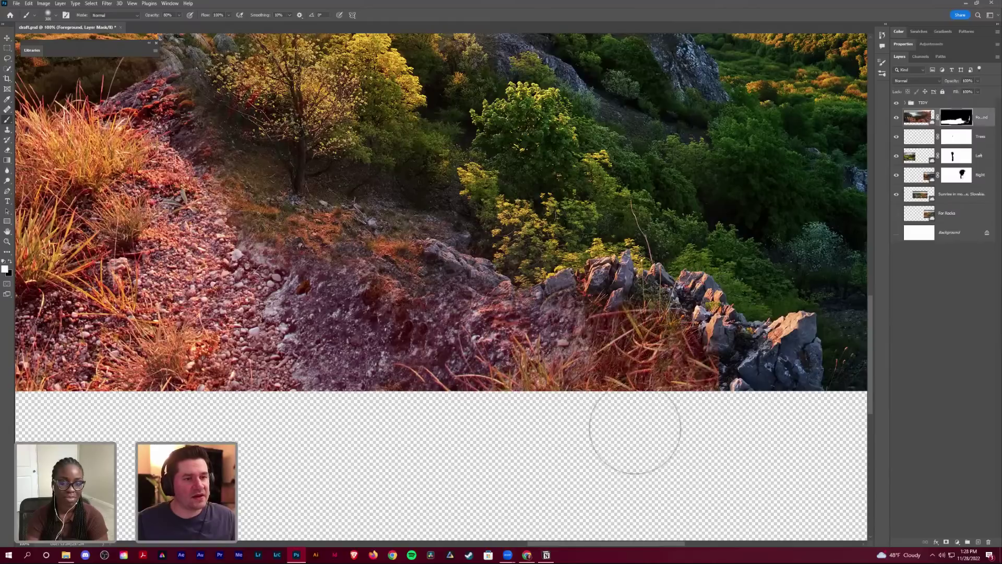
key("x")
mouse_move(728, 309)
left_mouse_down()
mouse_move(721, 287)
mouse_move(657, 341)
mouse_move(674, 352)
mouse_move(445, 269)
mouse_move(403, 335)
mouse_move(376, 225)
left_mouse_up()
Step: Hide more of the purple gravel on the Foreground mask with a smaller brush, exposing the grassy slope beneath the bare tree
key("bracketleft")
key("bracketleft")
key("bracketleft")
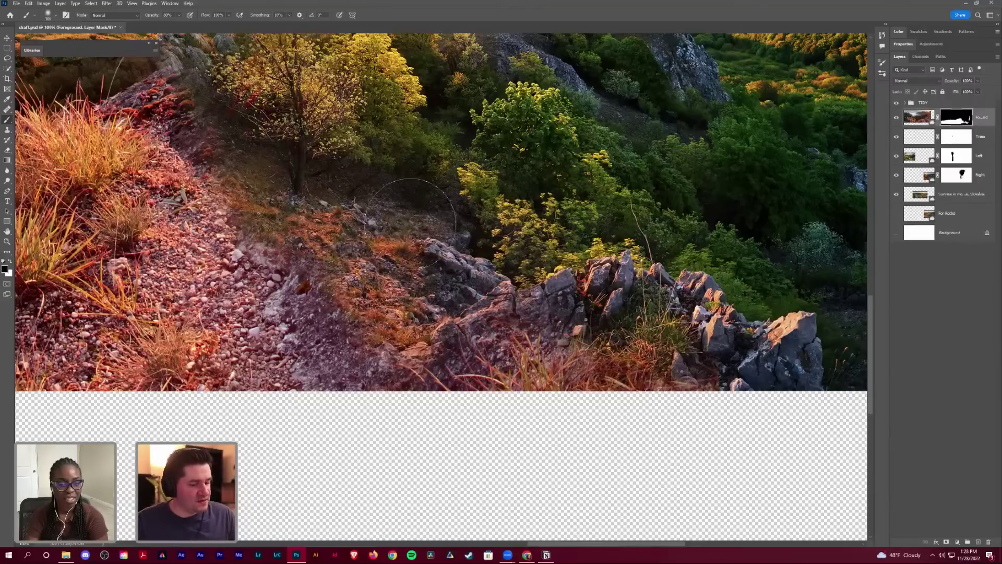
mouse_move(316, 292)
left_mouse_down()
mouse_move(397, 345)
mouse_move(420, 343)
mouse_move(401, 334)
left_mouse_up()
key("x")
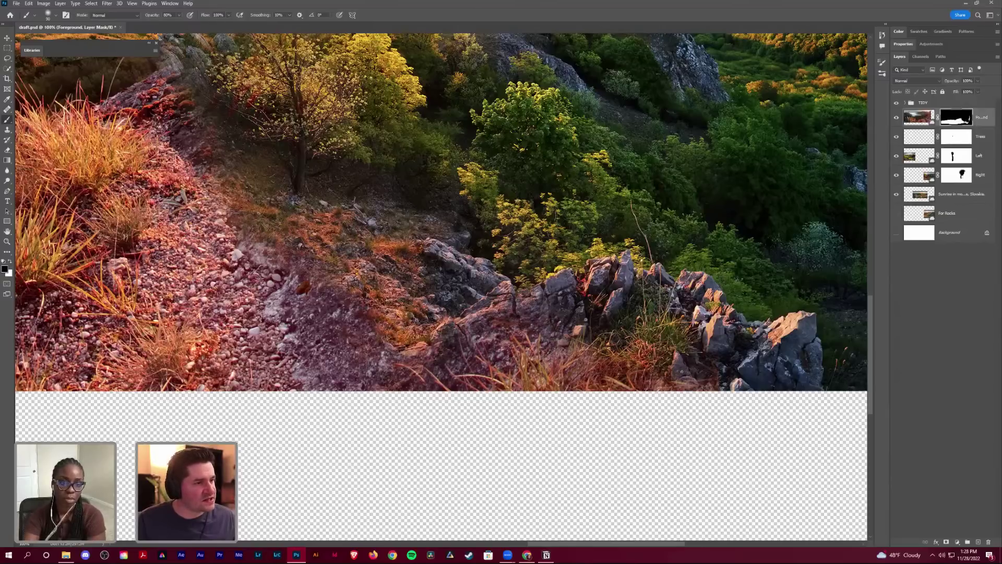
left_click_drag(274, 261, 245, 256)
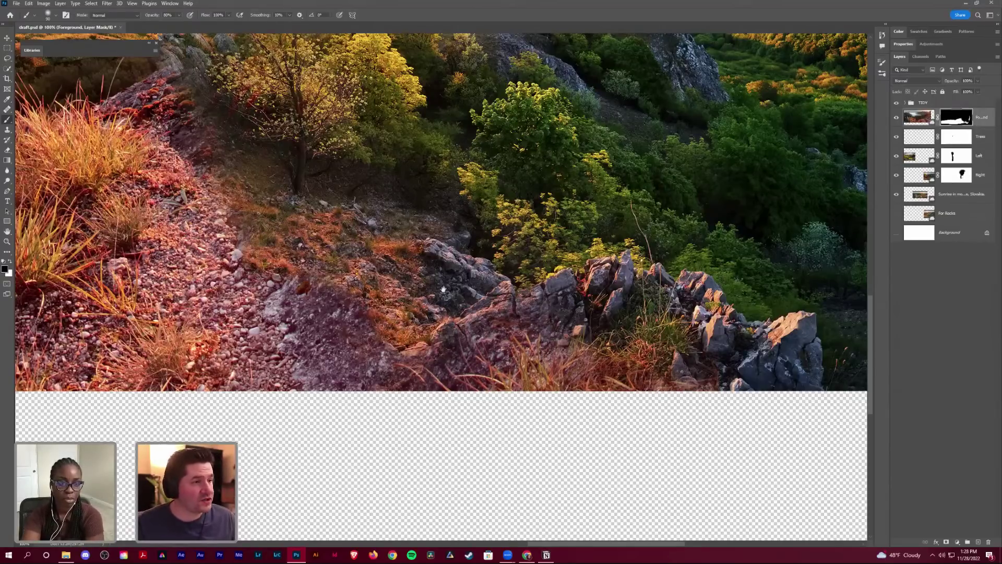
Step: Mask out the foreground over the pale rocks beside the bare tree and blend the gravel path's edge into the grassy slope
left_click_drag(444, 289, 457, 293)
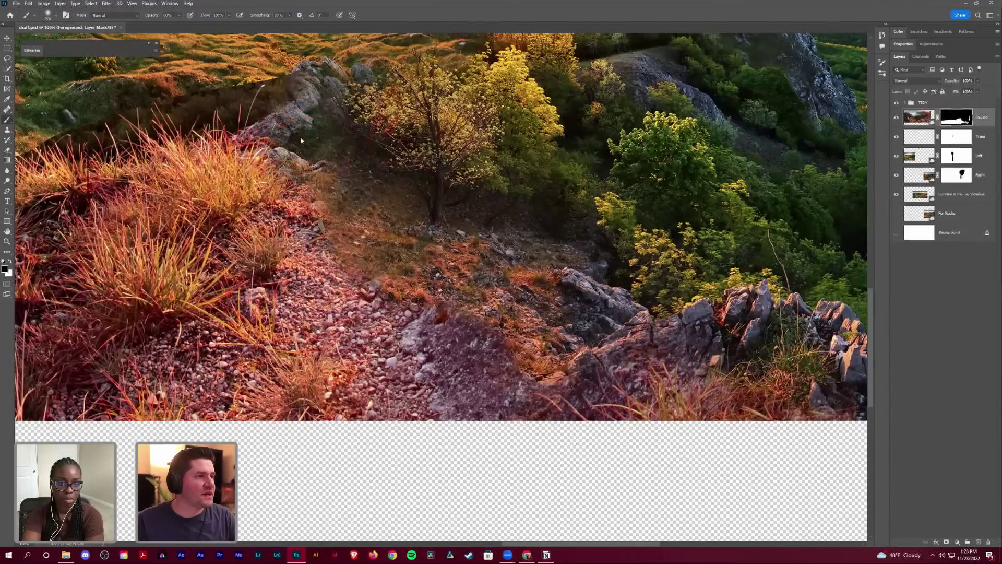
mouse_move(300, 140)
left_mouse_down()
mouse_move(272, 104)
mouse_move(292, 89)
mouse_move(355, 136)
mouse_move(392, 198)
left_mouse_up()
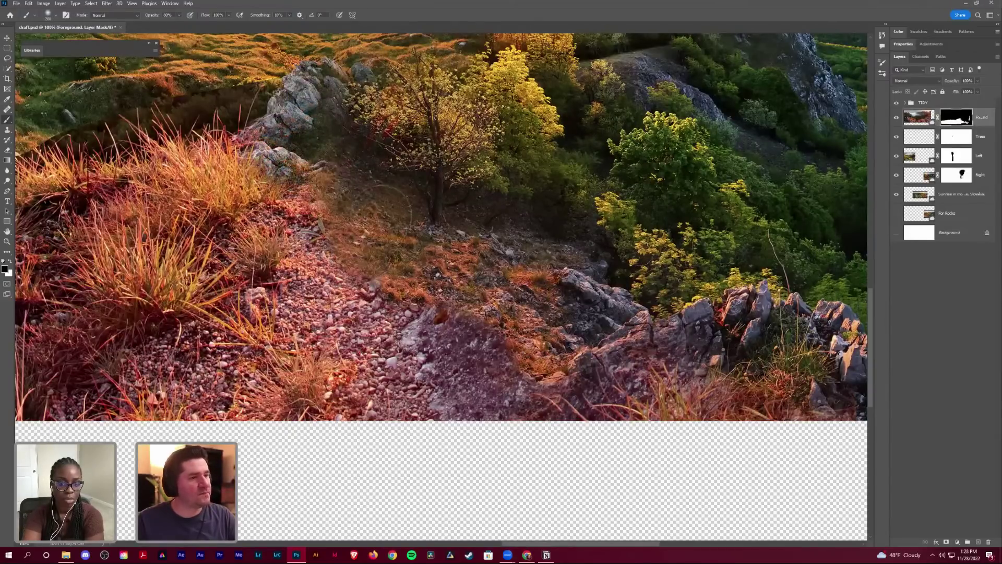
left_click_drag(322, 211, 346, 247)
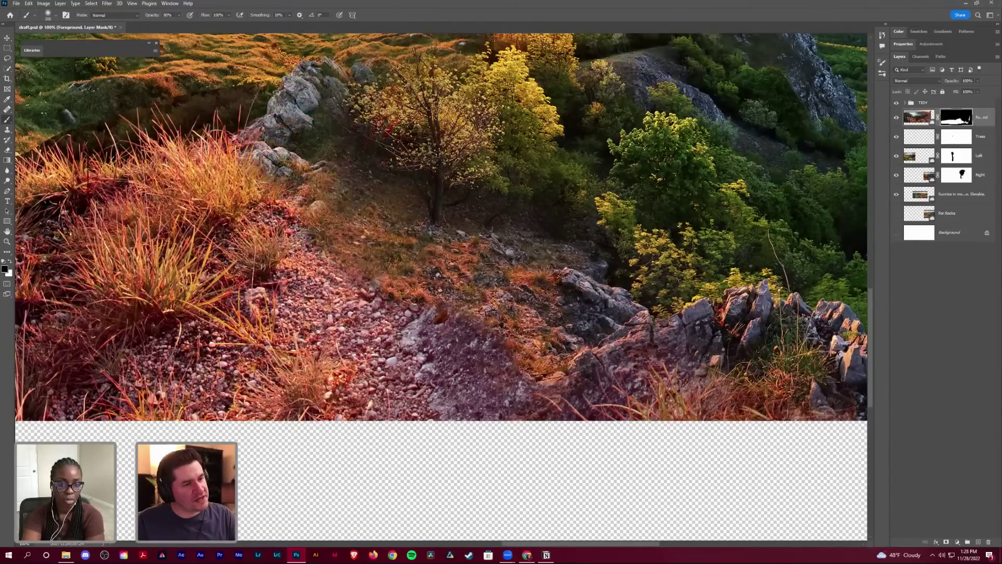
key("bracketleft")
left_click(495, 304)
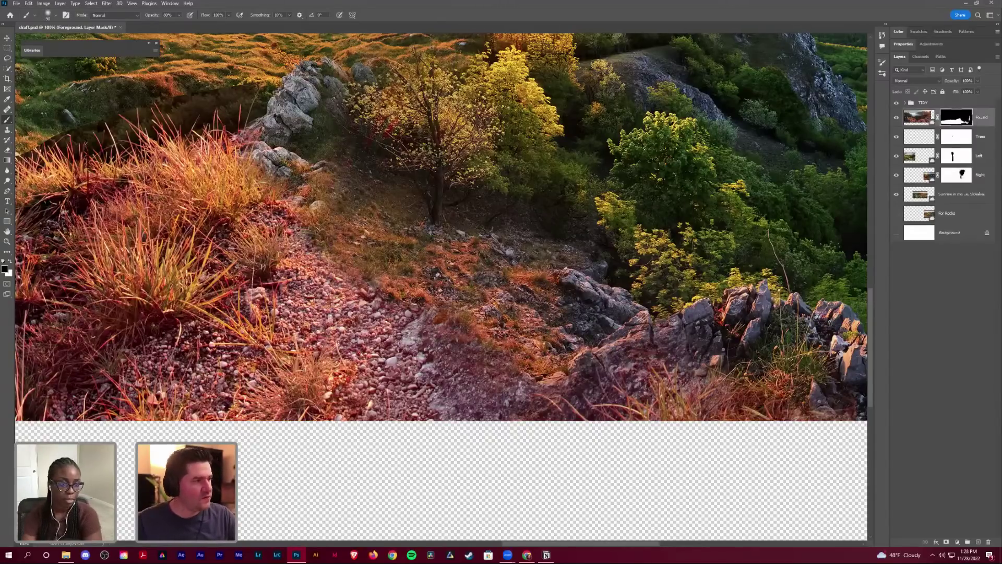
Step: Paint black on the Foreground mask along the tops of the red grass to remove the dark strip in front of the meadow boulders
left_click_drag(446, 206, 491, 201)
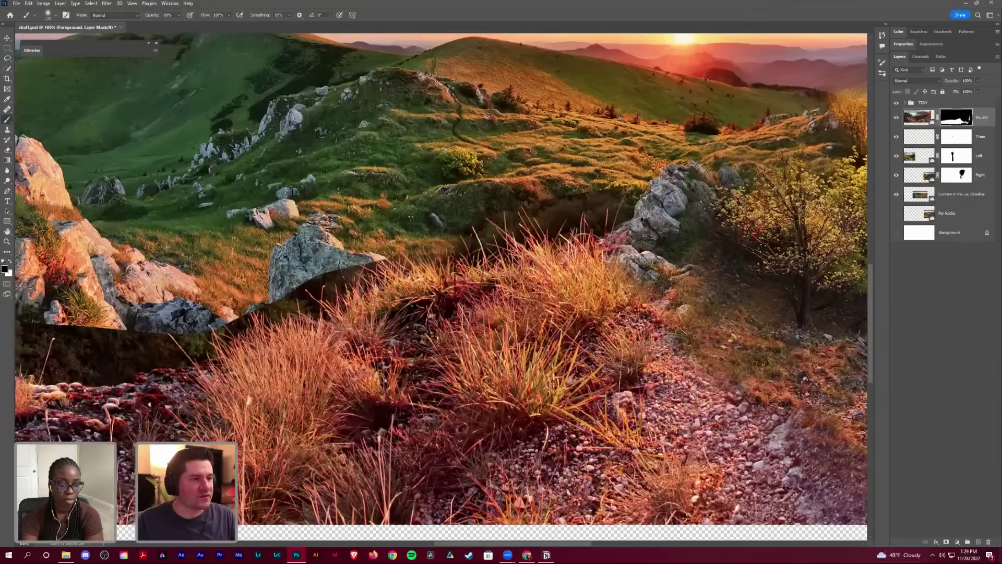
left_click_drag(595, 226, 121, 350)
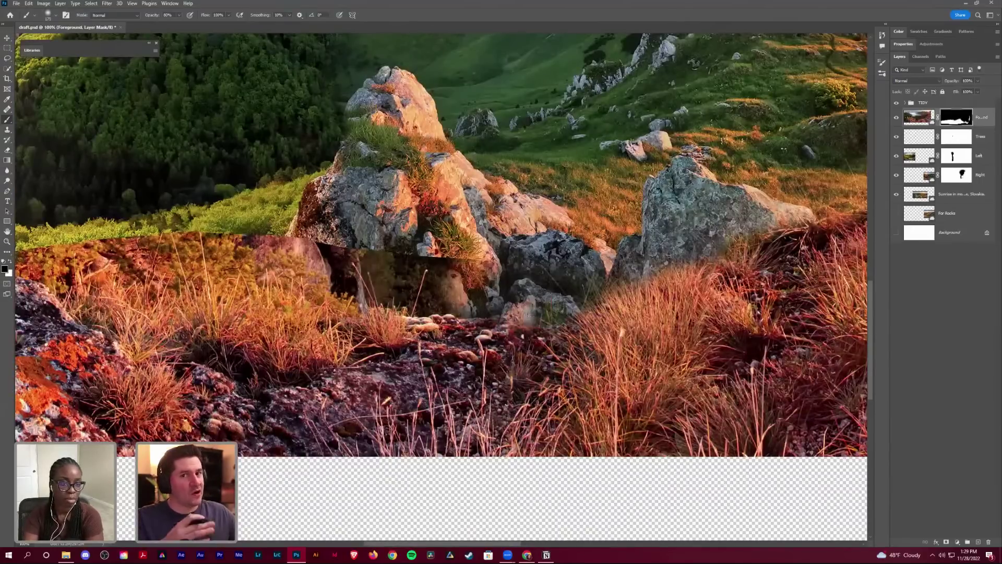
Step: Compare the panorama with the Foreground layer hidden and shown, and examine the foreground's upper edge across the image
key("ctrl+minus")
key("ctrl+minus")
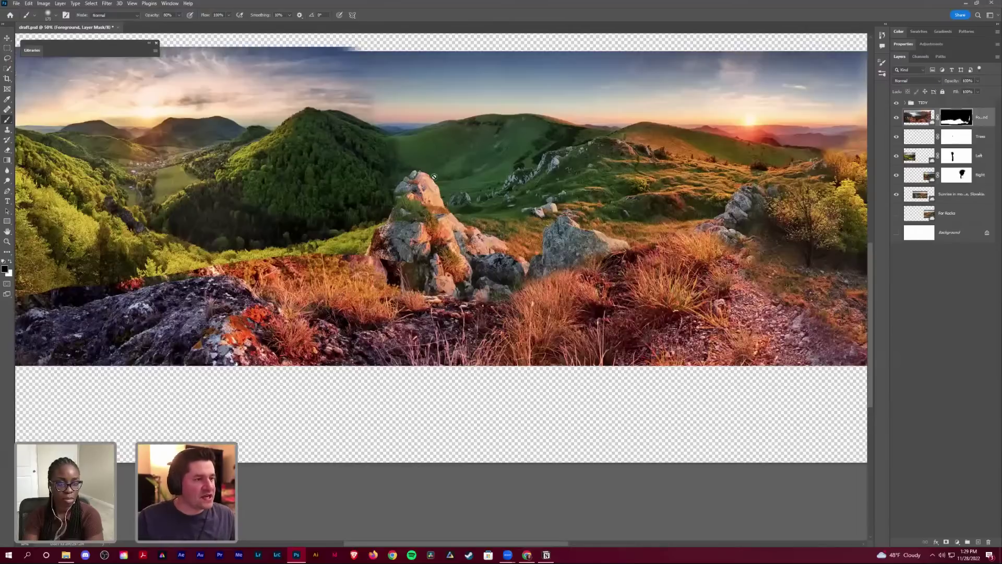
key("ctrl+comma")
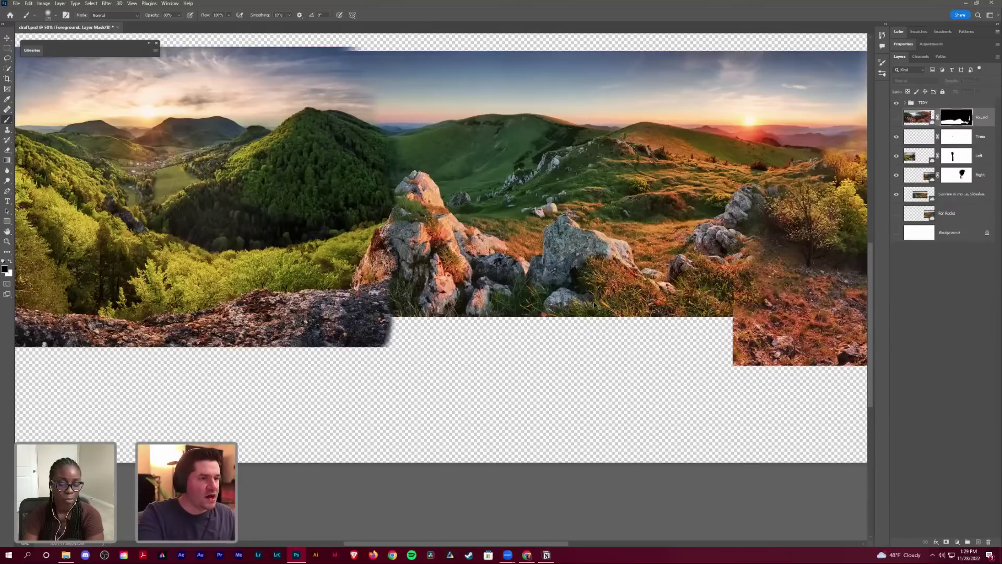
key("ctrl+comma")
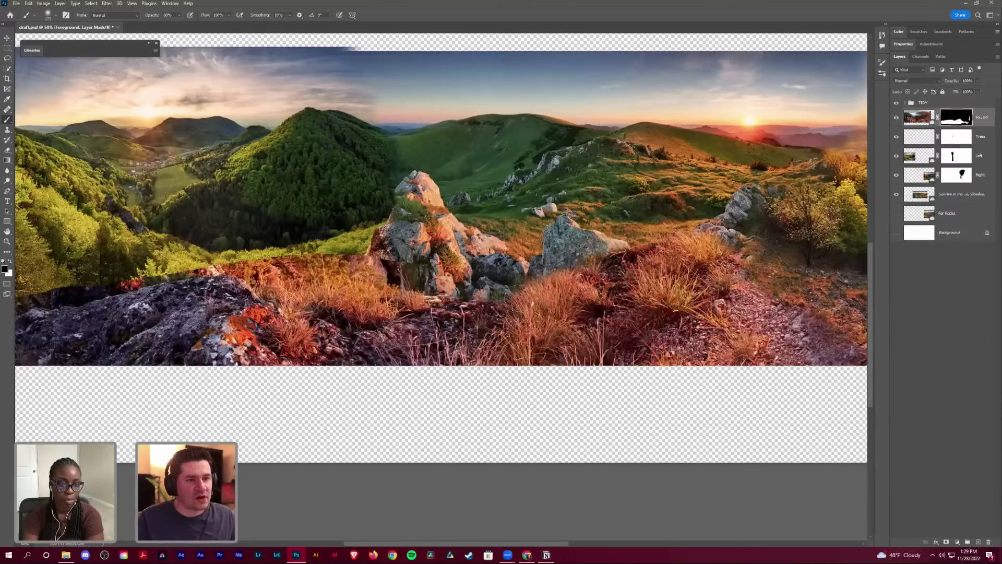
left_click_drag(666, 328, 621, 314)
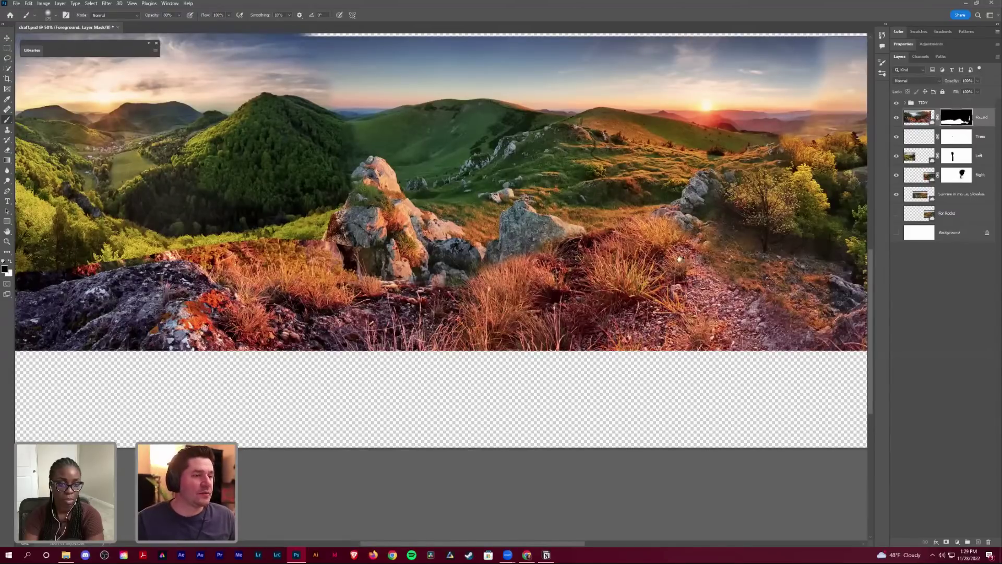
left_click_drag(133, 222, 107, 229)
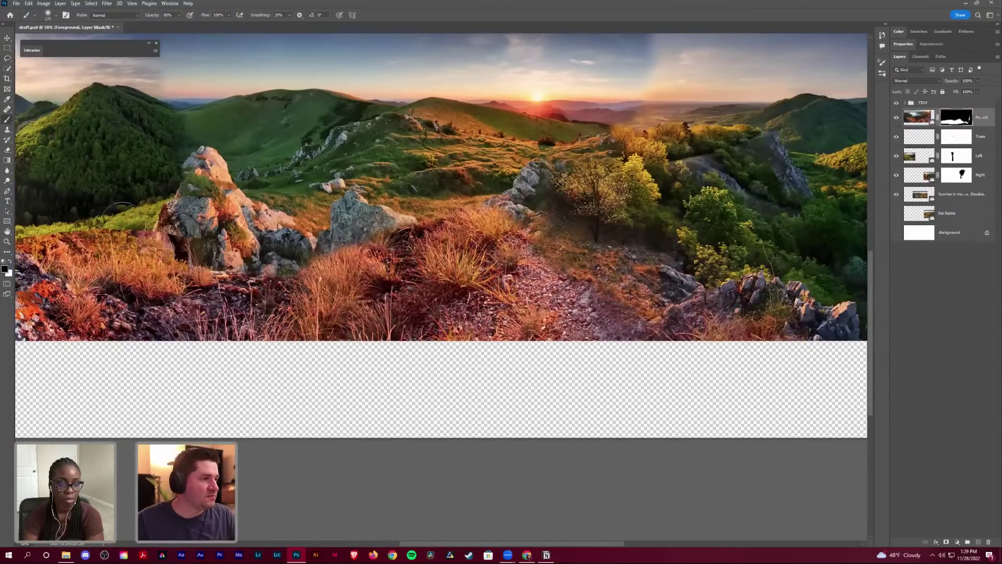
left_click_drag(122, 214, 113, 221)
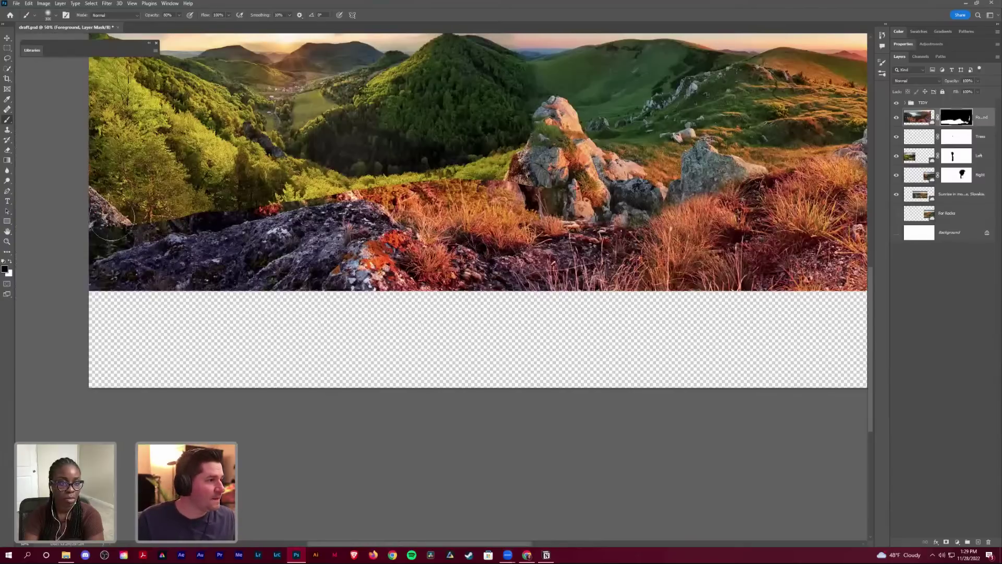
Step: Paint black with a smaller brush on the Foreground mask above the lichen-covered rock and grass, uncovering the valley trees and the rock formation's base
key("bracketleft")
key("bracketleft")
key("bracketleft")
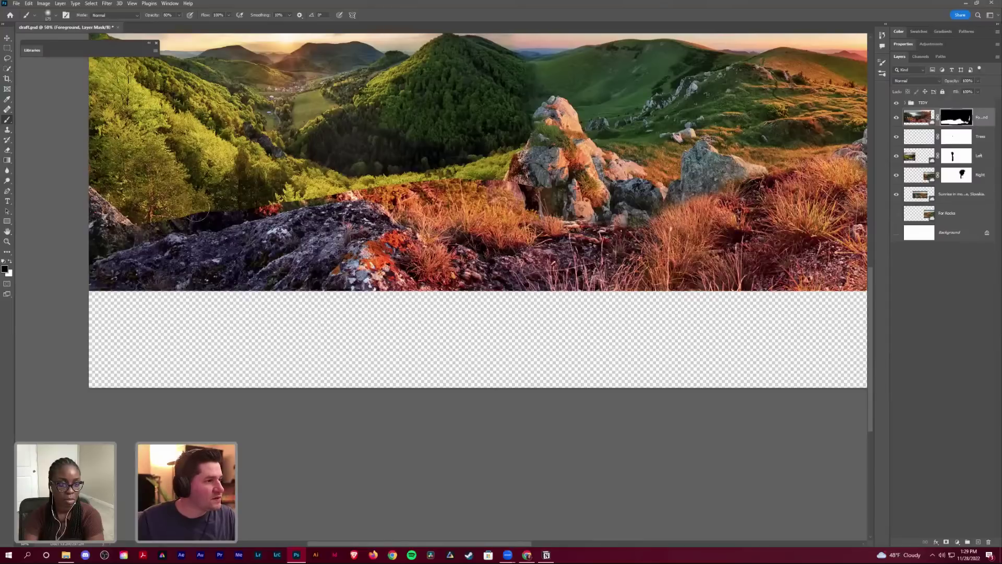
mouse_move(197, 211)
left_mouse_down()
mouse_move(157, 230)
mouse_move(271, 193)
mouse_move(261, 199)
mouse_move(386, 190)
mouse_move(526, 201)
mouse_move(567, 220)
mouse_move(504, 224)
mouse_move(624, 206)
mouse_move(584, 214)
left_mouse_up()
Step: Inspect the painted foreground edge up close, then set the brush hardness to 100% for refining the Foreground mask
key("z")
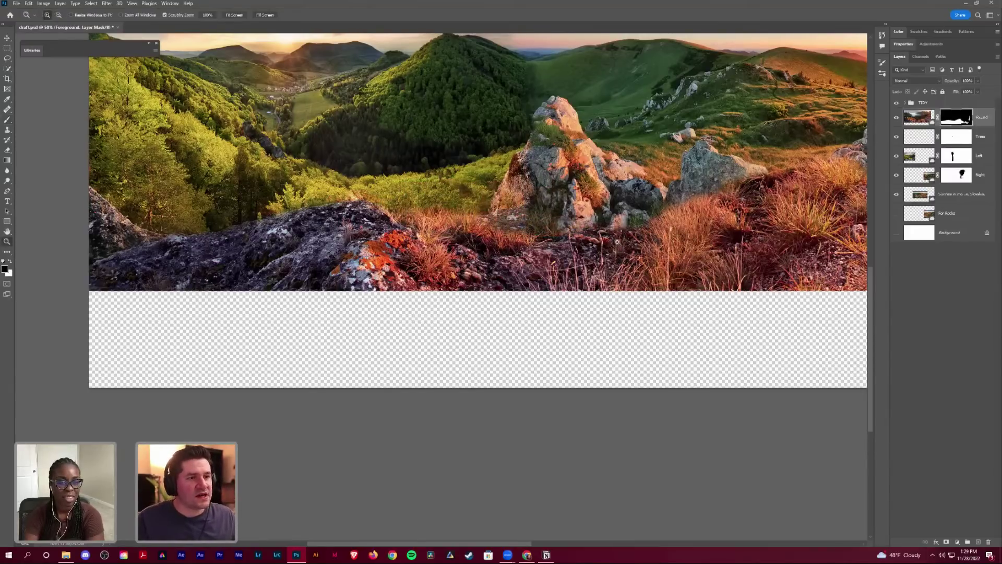
scroll(617, 242, "up", 1)
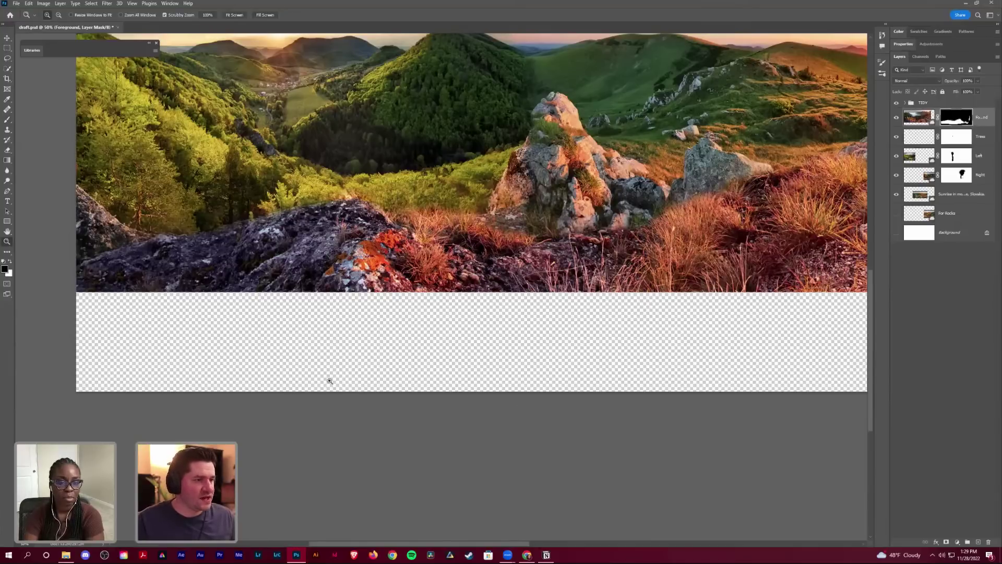
left_click(589, 166)
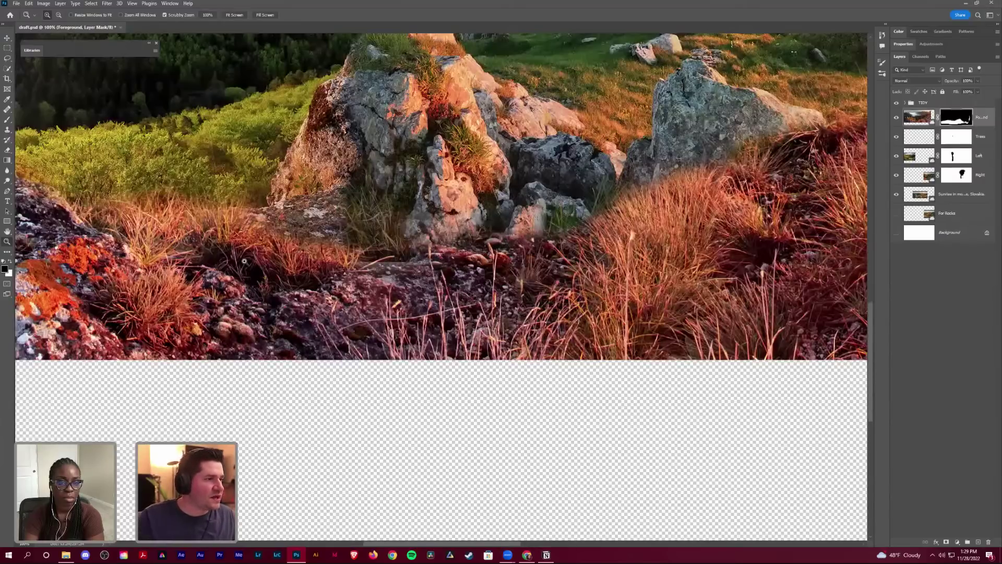
left_click(457, 293, "alt")
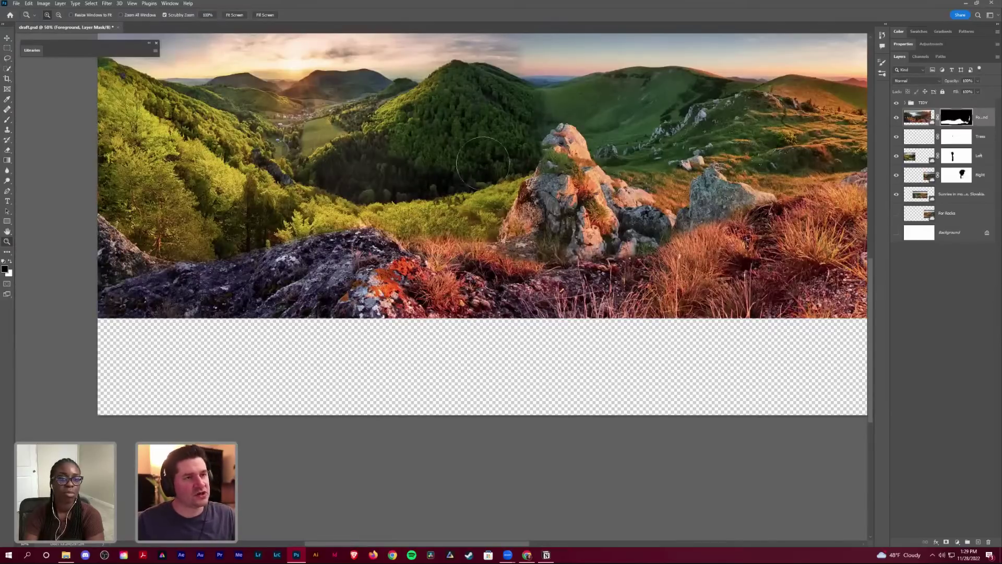
left_click(110, 265)
key("b")
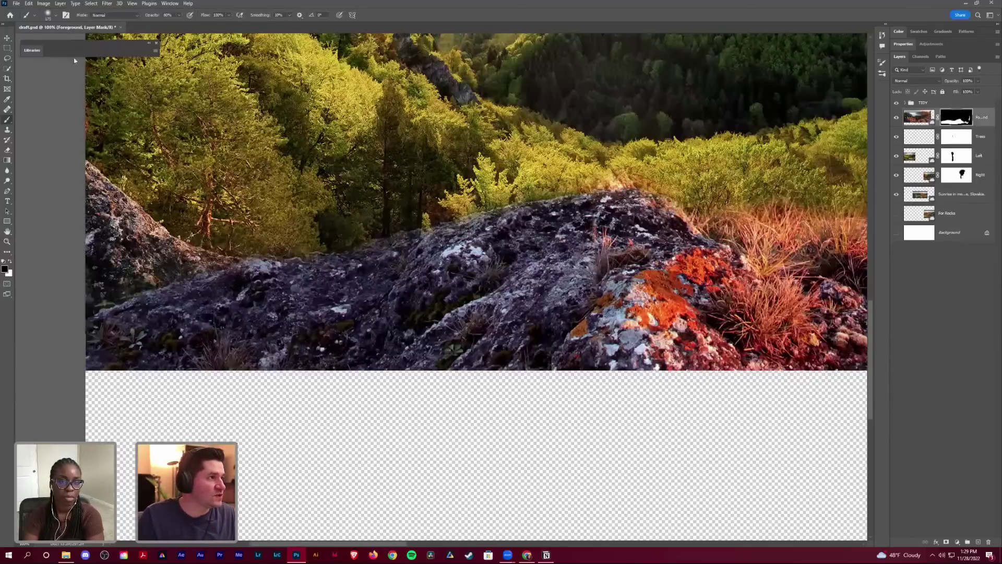
left_click(52, 14)
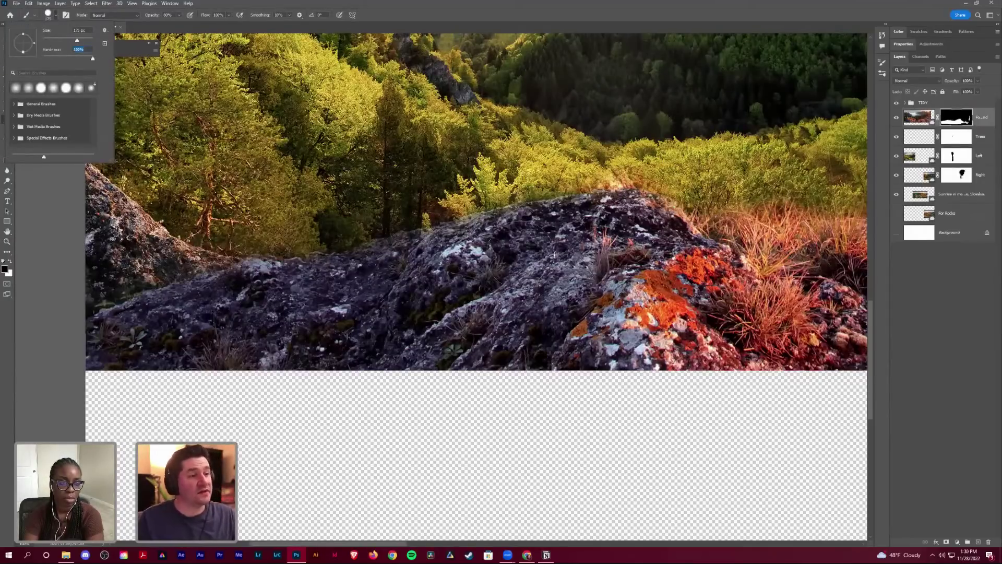
key("Return")
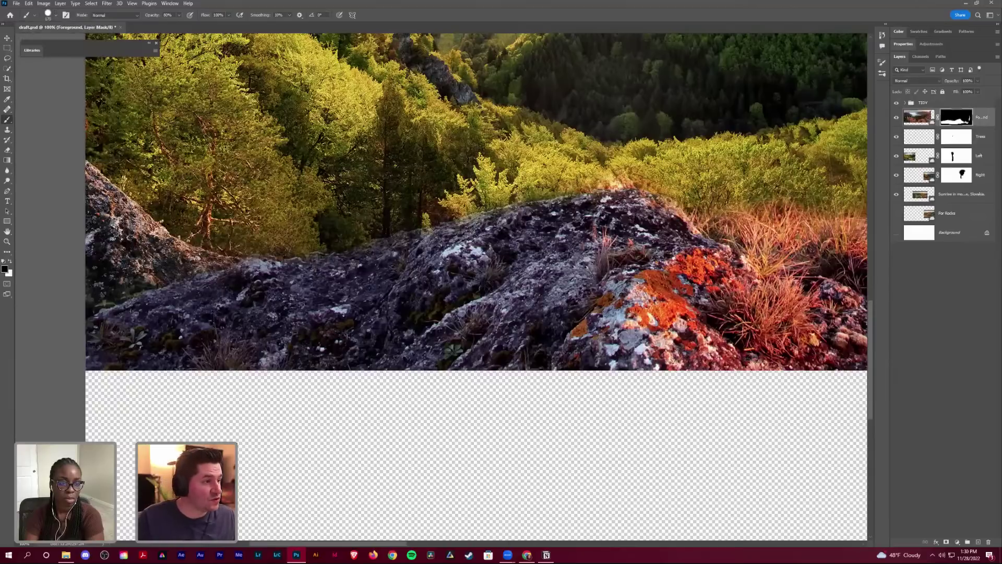
Step: Lasso the hazy strip above the dark rock's ridge, clear it on the Foreground mask, and deselect
key("l")
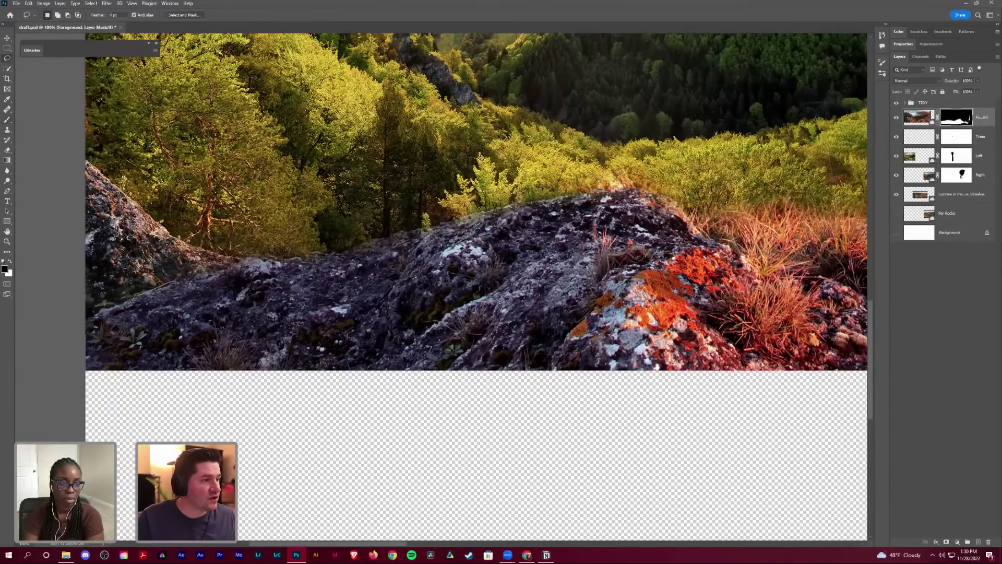
left_click_drag(174, 282, 225, 270)
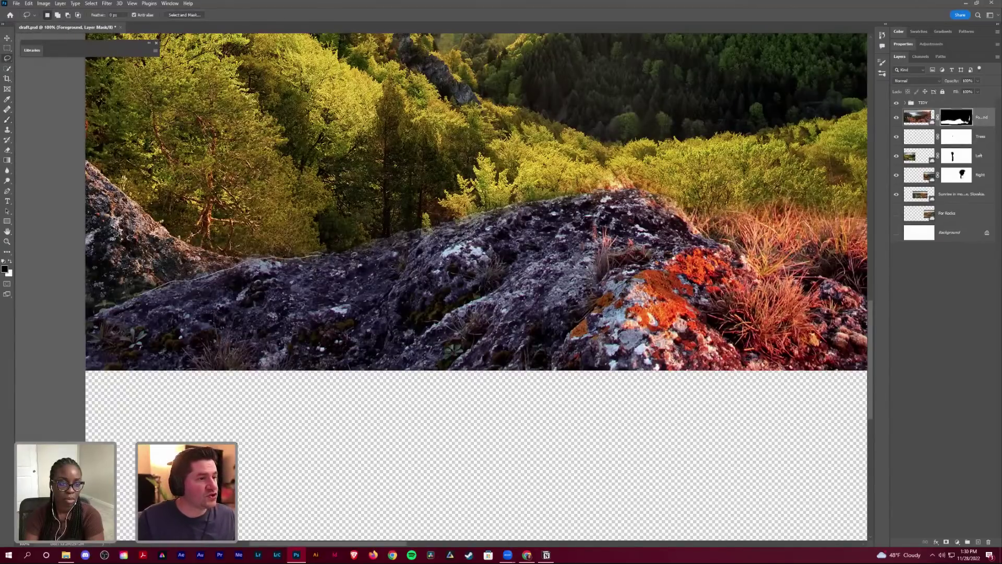
left_click_drag(354, 254, 440, 232)
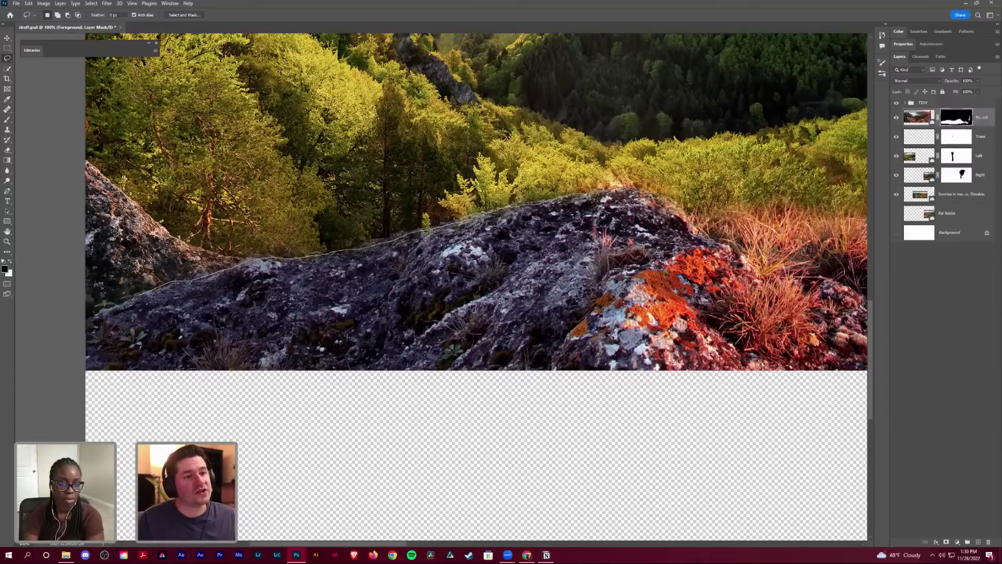
mouse_move(662, 129)
left_mouse_down()
mouse_move(584, 108)
mouse_move(297, 168)
mouse_move(158, 220)
mouse_move(116, 283)
mouse_move(131, 304)
left_mouse_up()
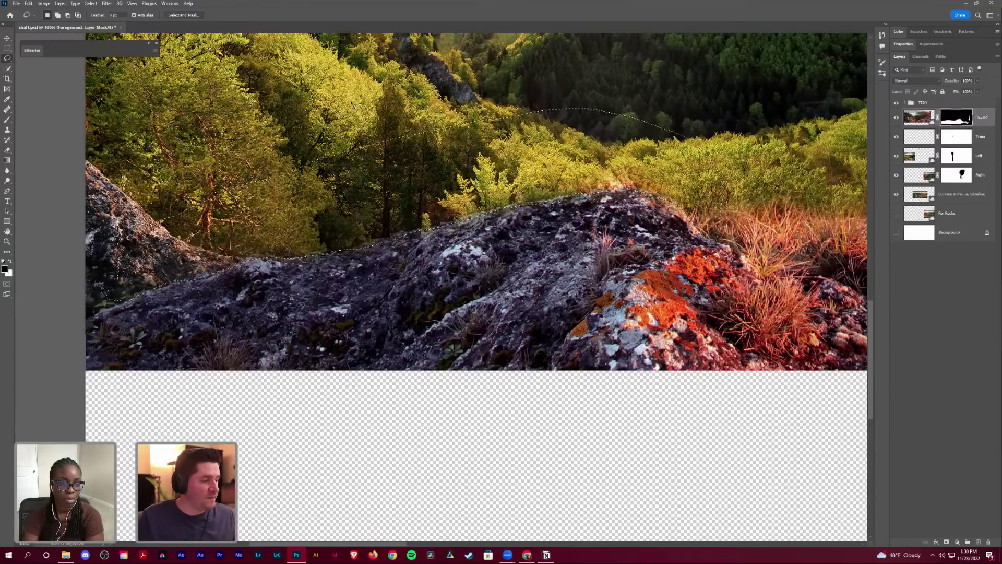
key("Delete")
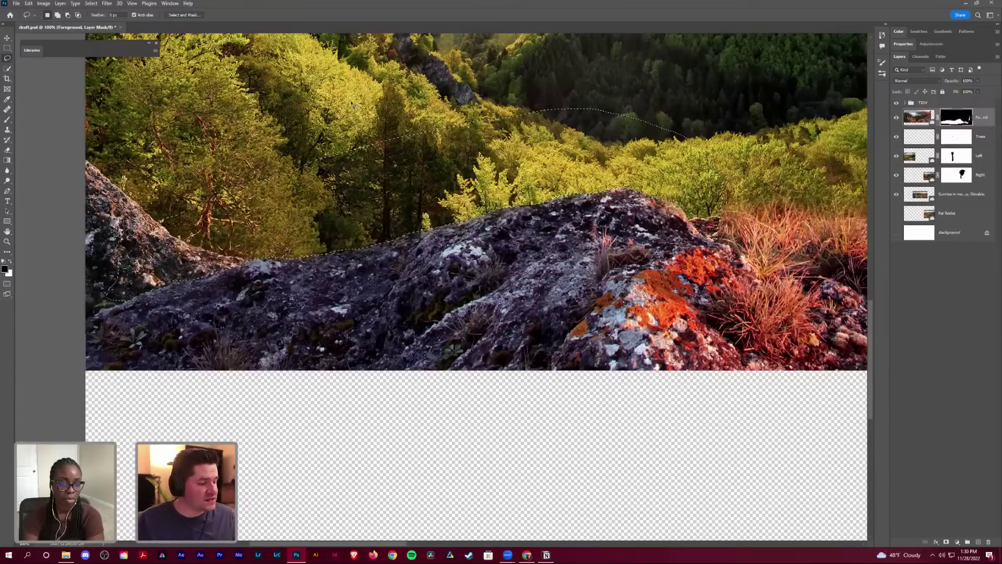
key("ctrl+d")
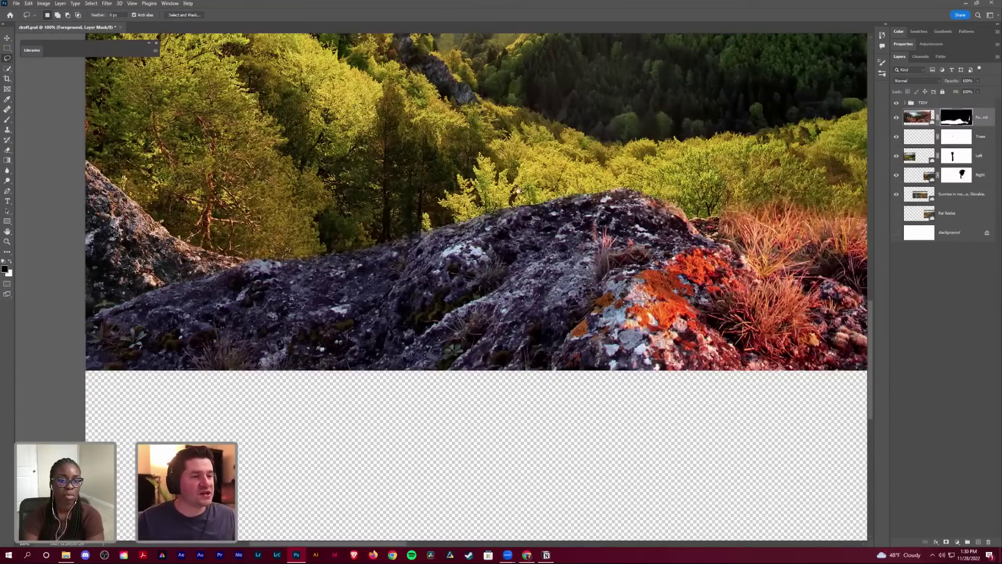
Step: Paint black on the Foreground mask over the red grass around the rock formation and boulders, uncovering their bases and the green grass
left_click_drag(406, 237, 371, 234)
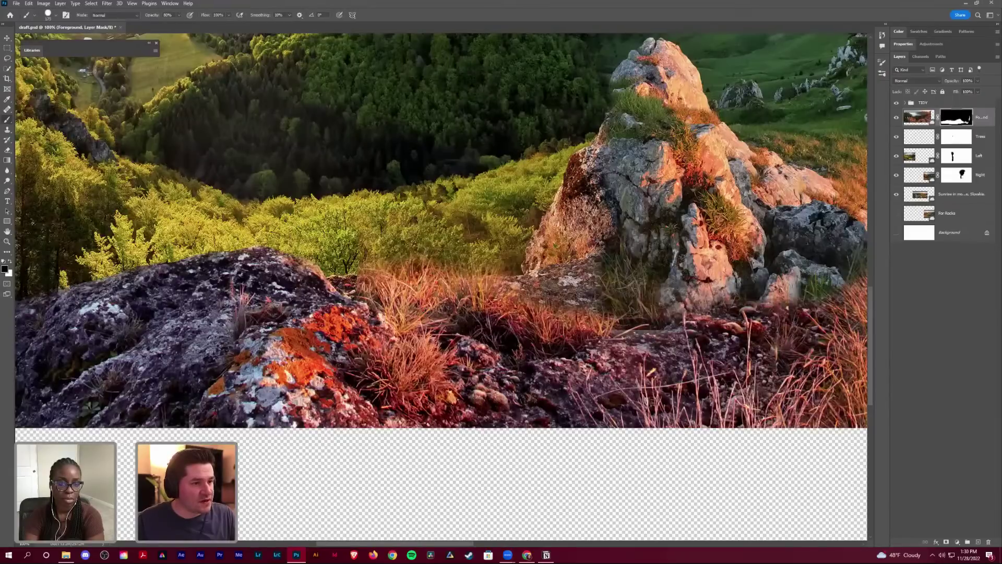
mouse_move(392, 261)
left_mouse_down()
mouse_move(522, 314)
mouse_move(585, 381)
left_mouse_up()
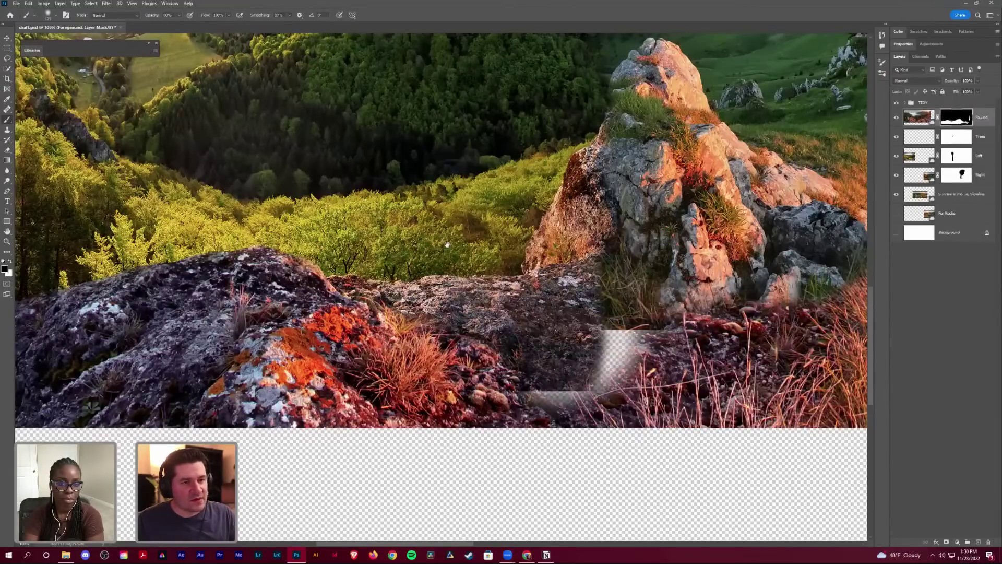
scroll(548, 269, "down", 1)
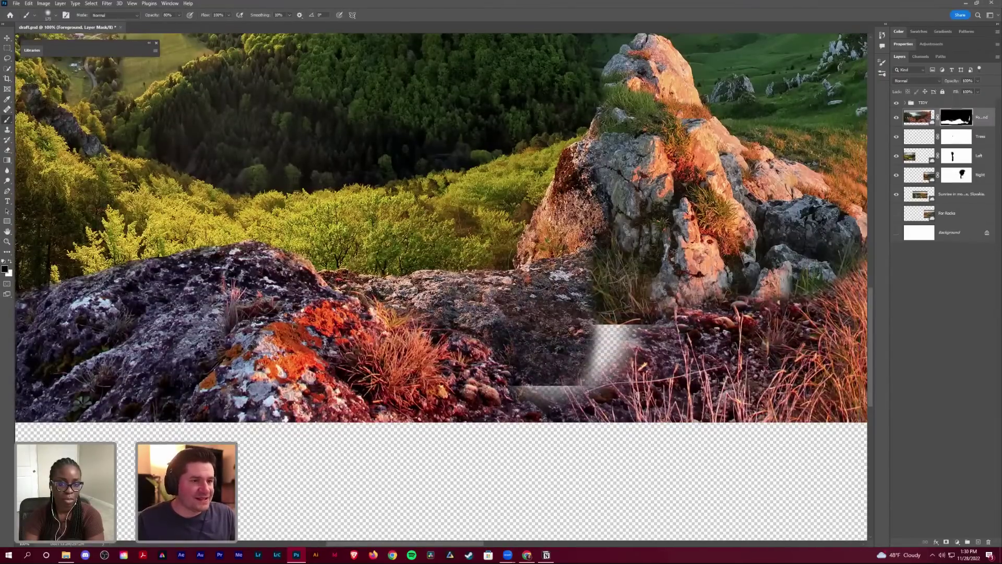
scroll(668, 224, "right", 5)
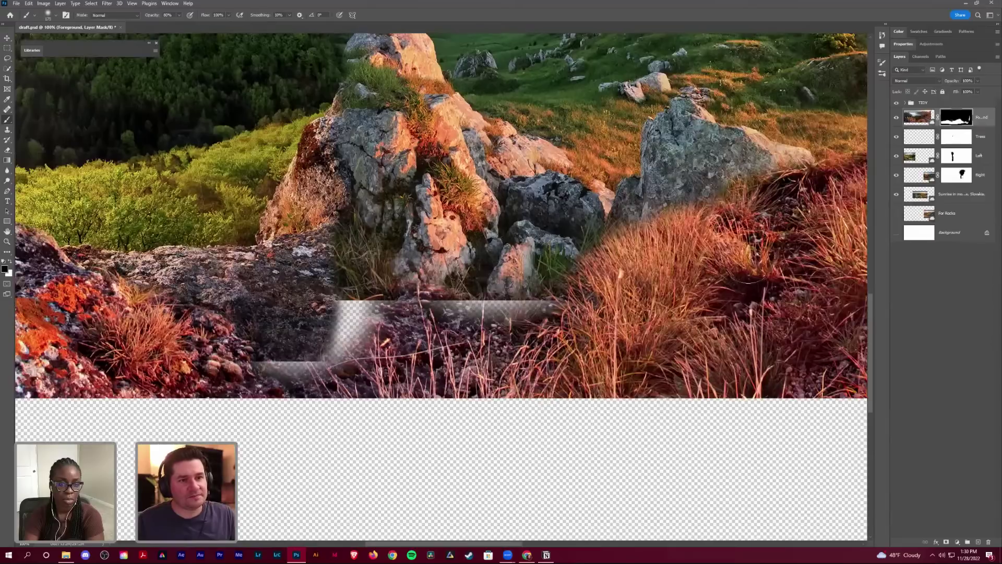
key("ctrl+z")
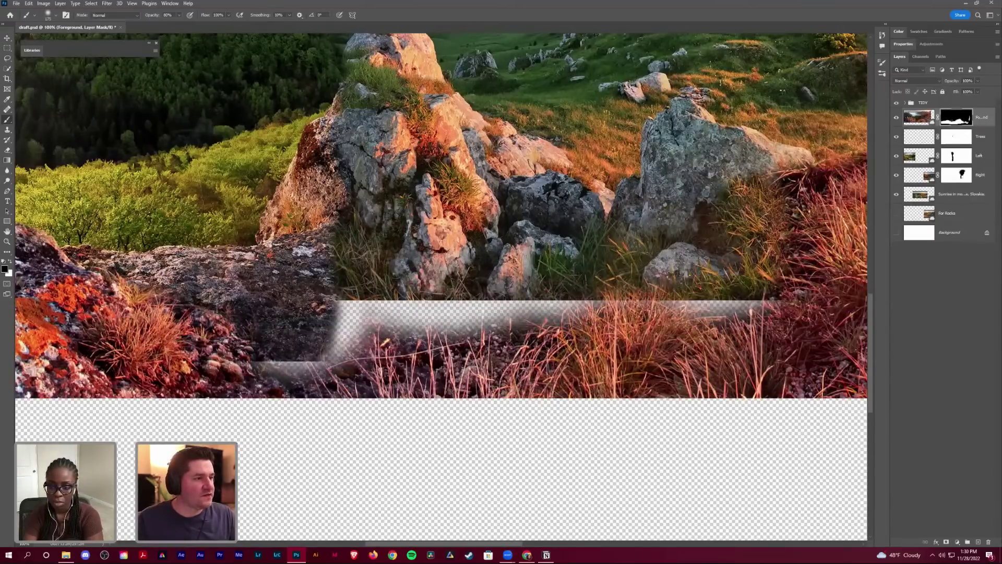
scroll(444, 290, "right", 1)
scroll(444, 289, "down", 1)
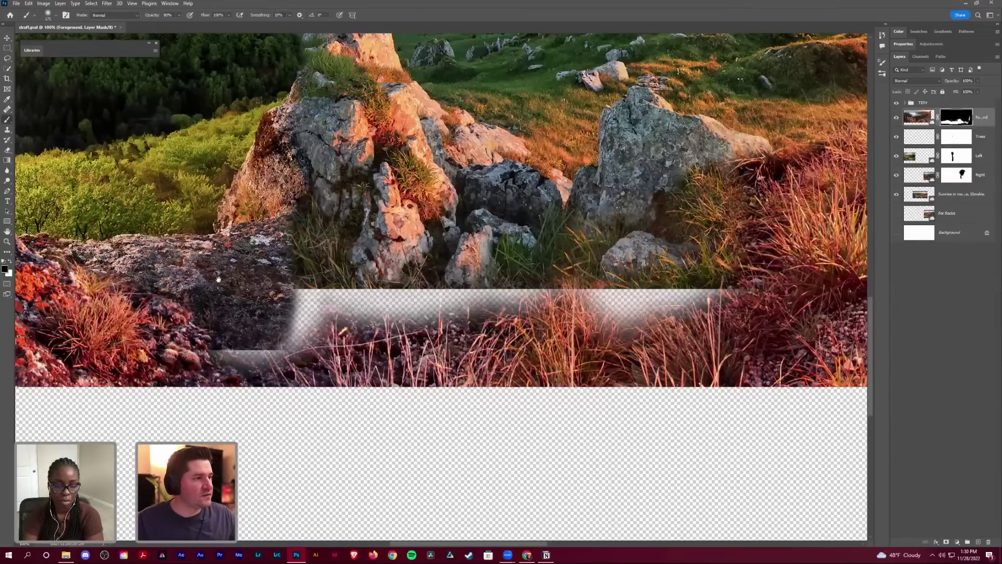
left_click_drag(347, 170, 444, 148)
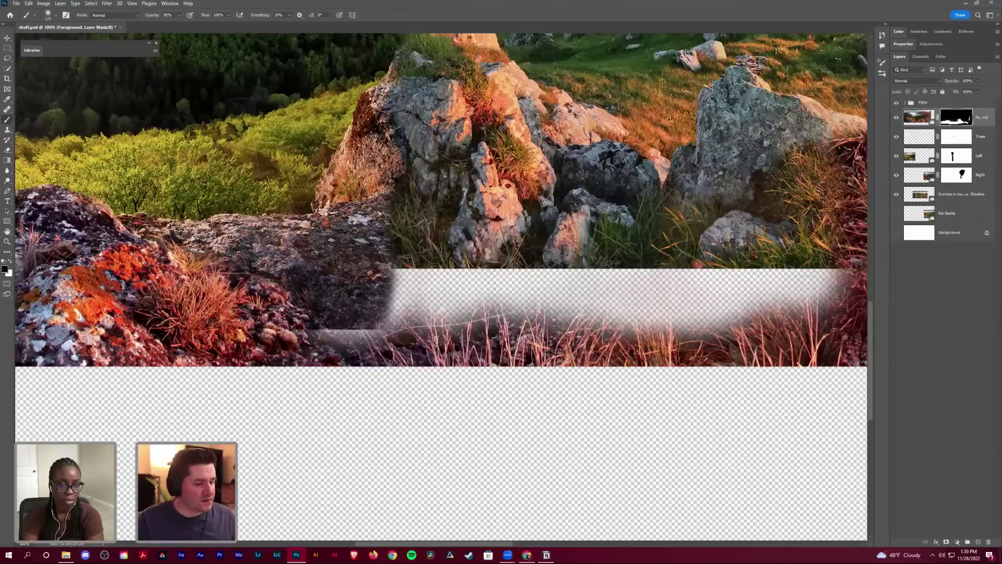
Step: Paint black with a small brush on the Foreground mask along the dark rock's upper edge to clean its outline against the trees
scroll(543, 248, "left", 5)
key("x")
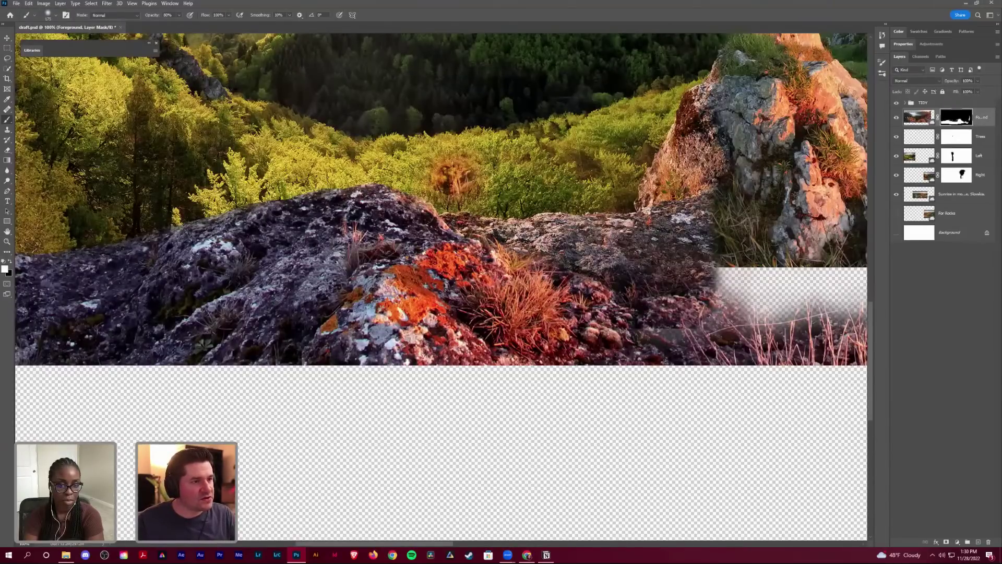
key("z")
left_click_drag(366, 194, 397, 193)
key("x")
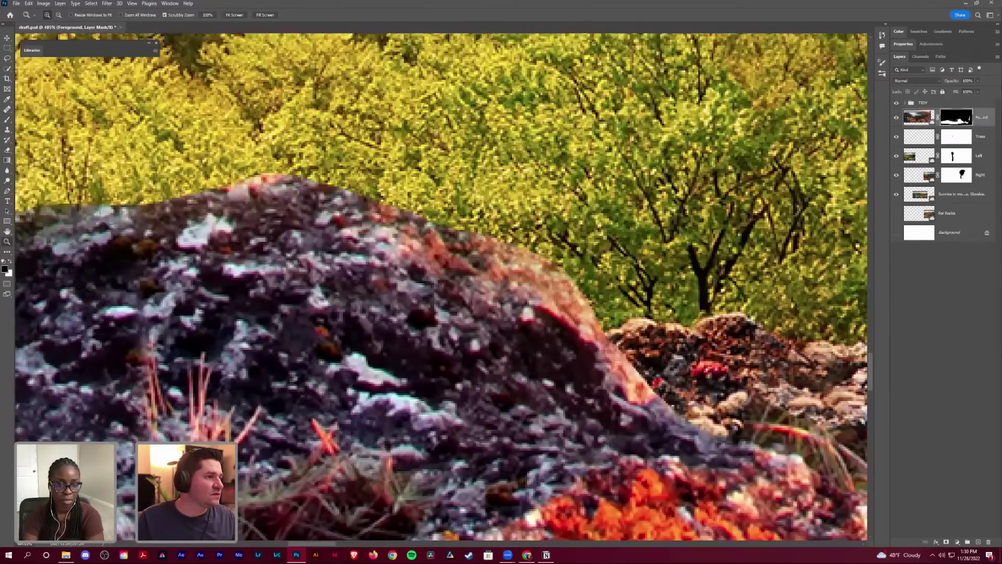
key("b")
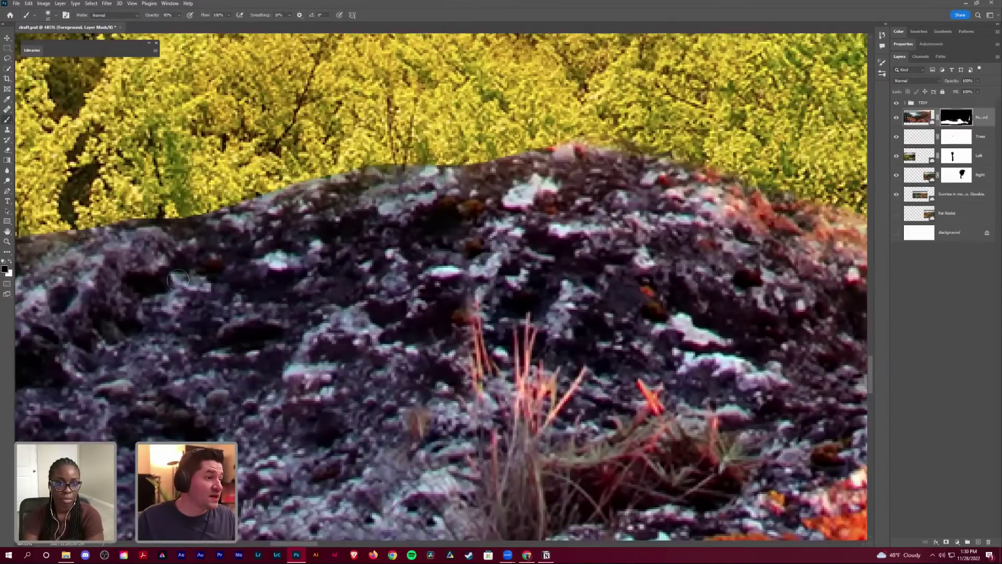
left_click_drag(557, 184, 496, 191)
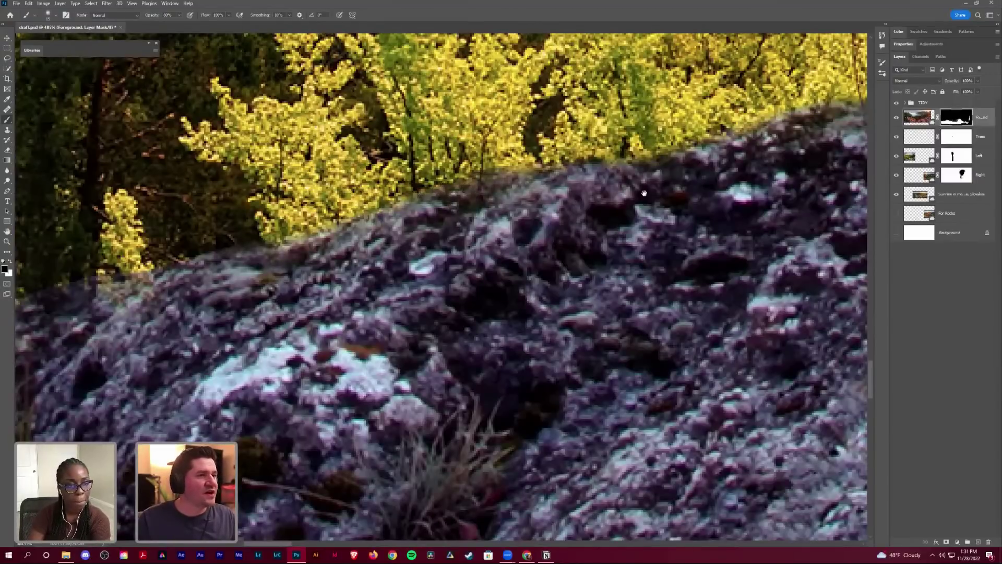
left_click_drag(499, 177, 289, 256)
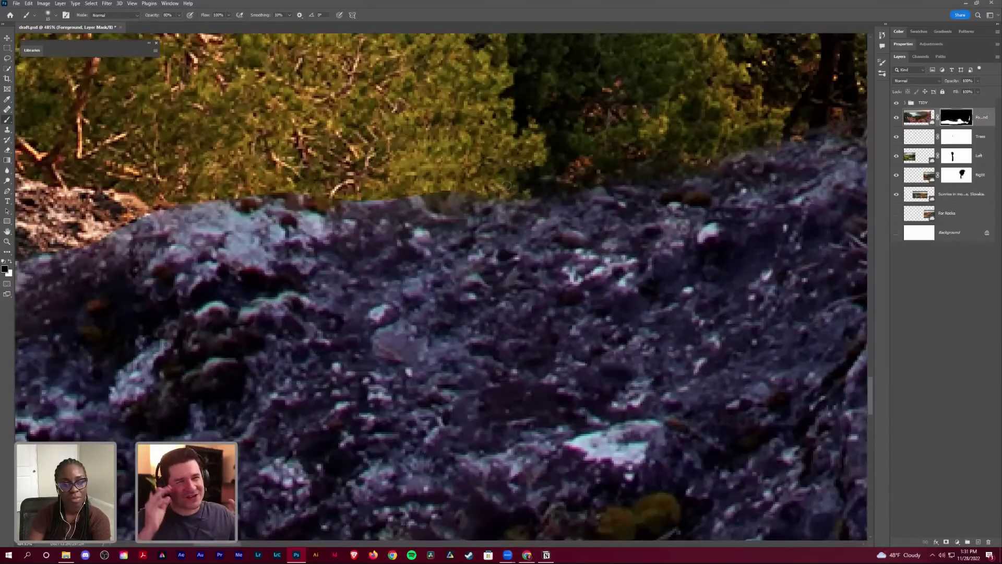
left_click_drag(508, 185, 867, 152)
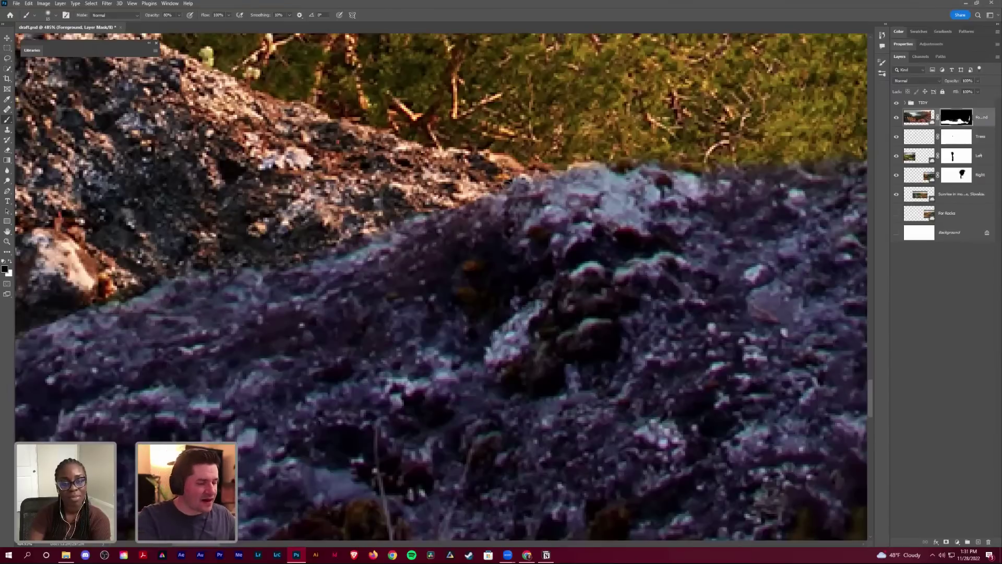
scroll(508, 187, "down", 4)
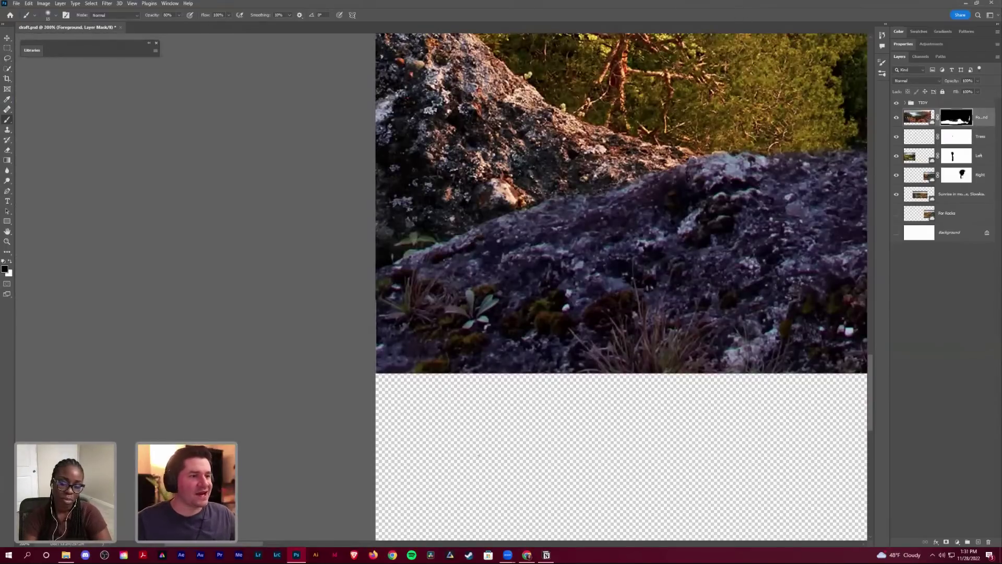
Step: Add a new layer above the Foreground layer and name it Foreground FILL
key("ctrl+0")
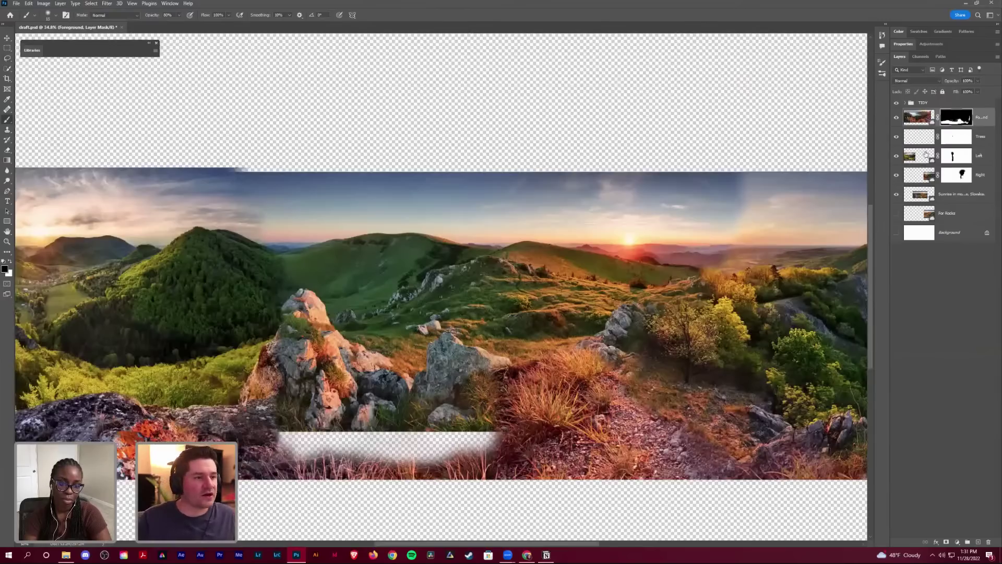
key("ctrl+minus")
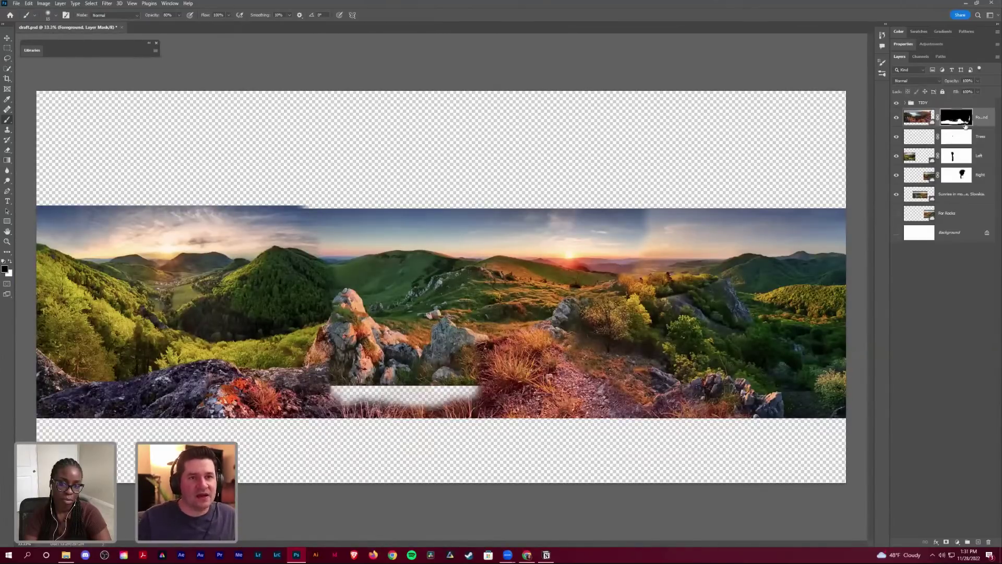
key("ctrl+shift+alt+n")
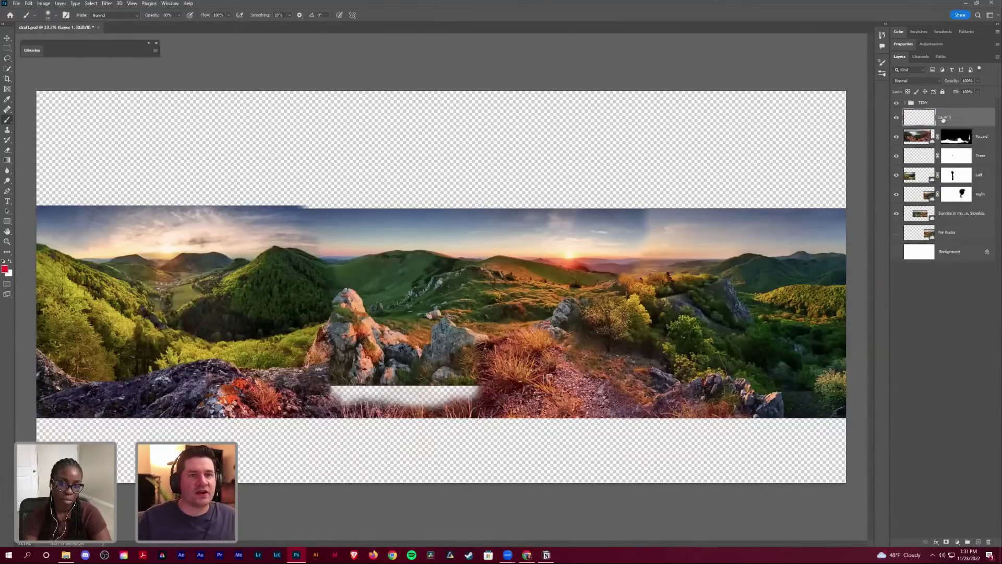
double_click(943, 119)
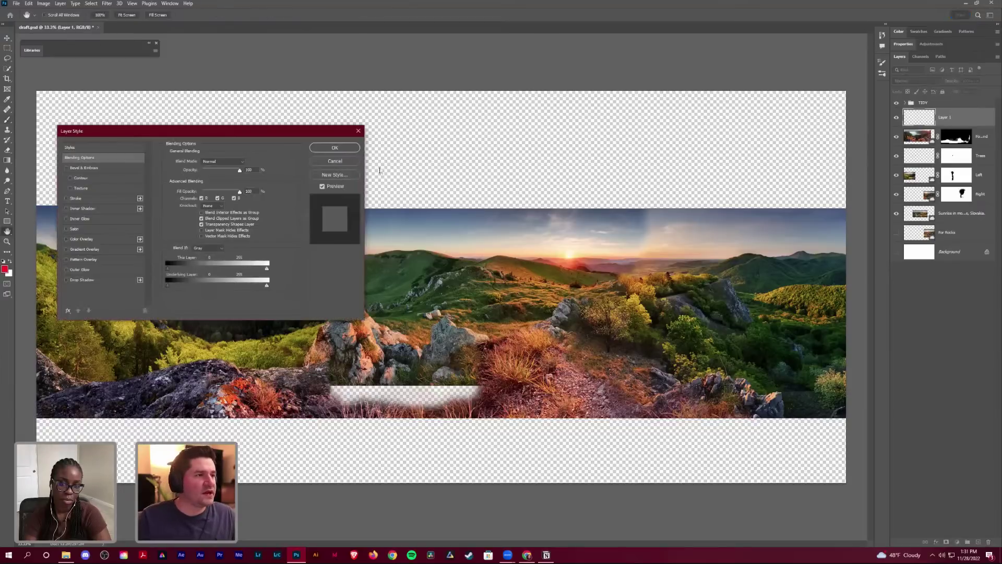
left_click(335, 148)
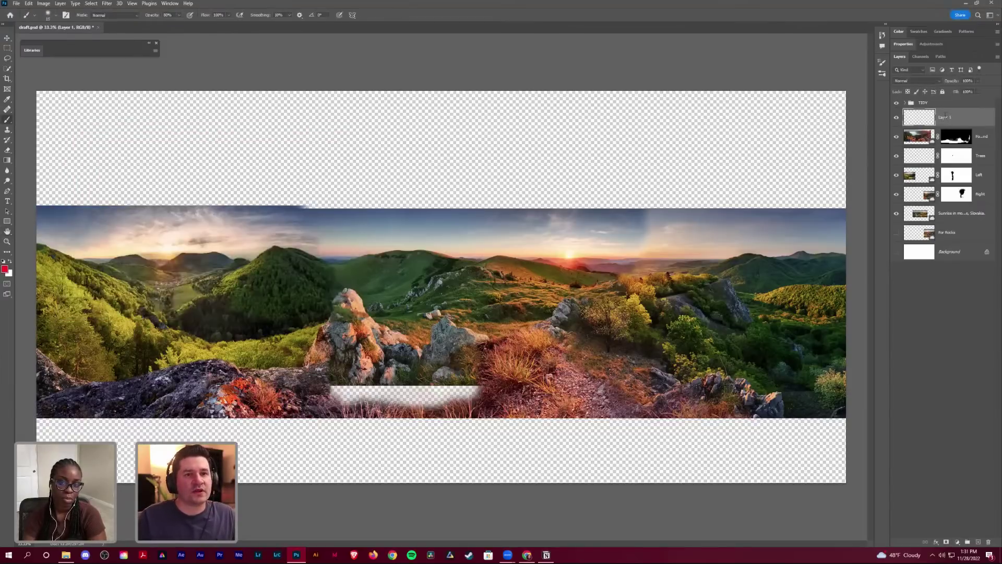
double_click(944, 120)
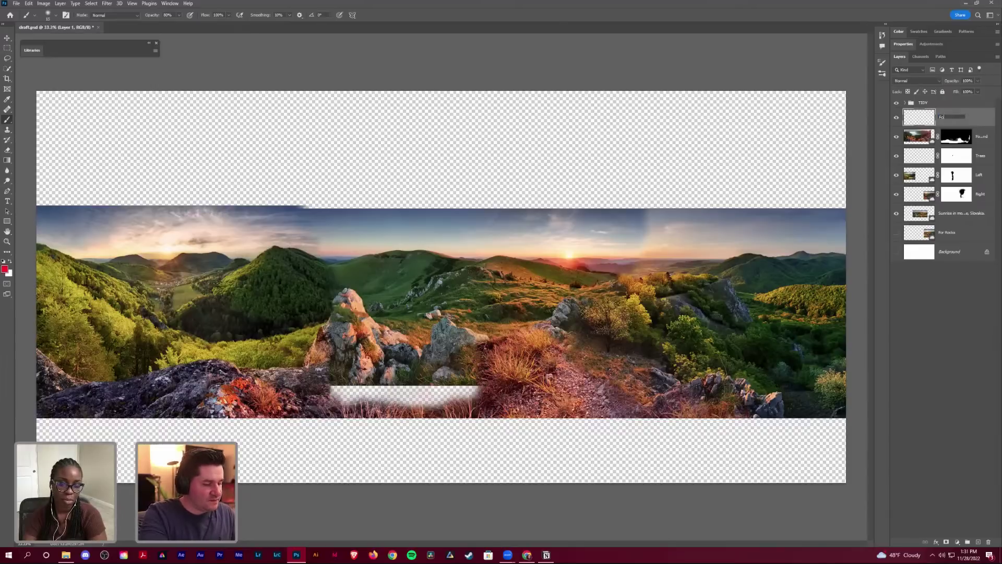
type("Foreground")
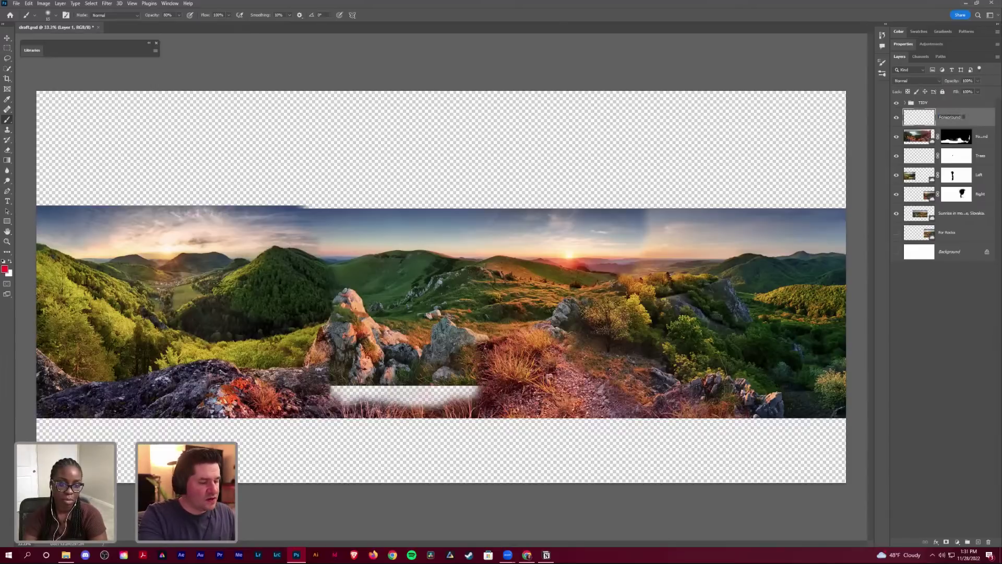
type(" FILL")
key("Return")
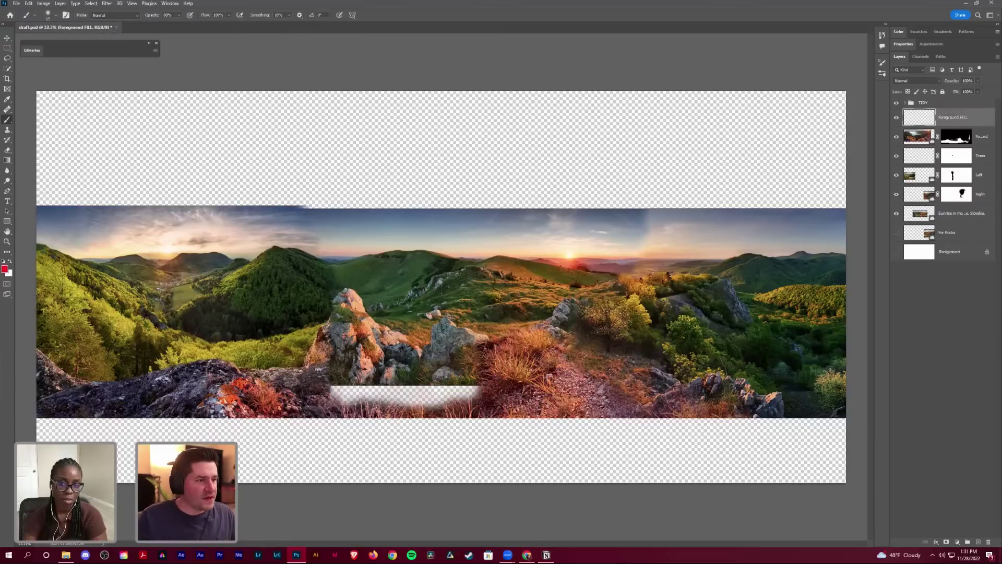
Step: Save the document and lasso around the transparent gap below the boulders, including a margin of surrounding rock and grass
left_click(7, 58)
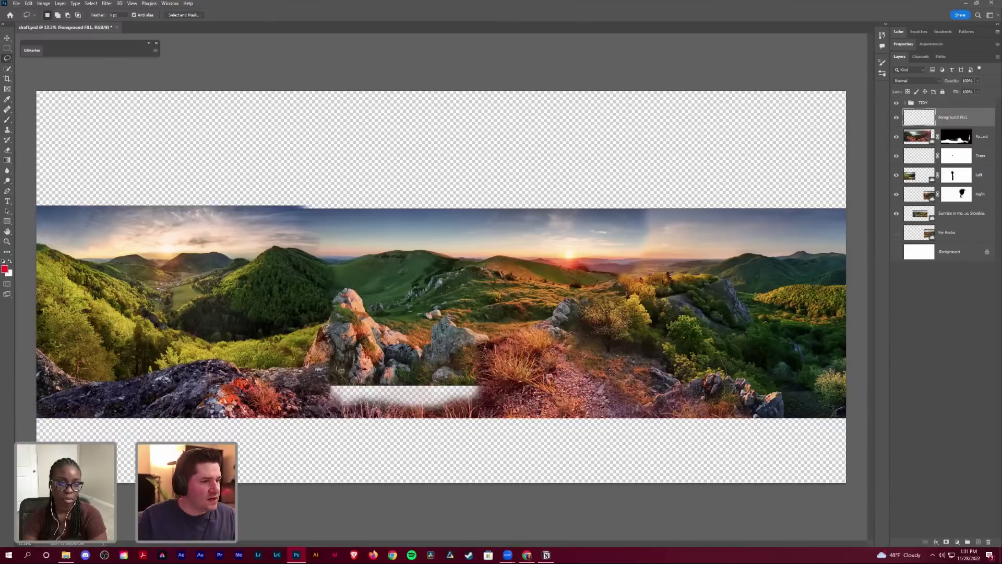
mouse_move(342, 371)
left_mouse_down()
mouse_move(310, 397)
mouse_move(406, 418)
mouse_move(393, 398)
left_mouse_up()
key("ctrl+s")
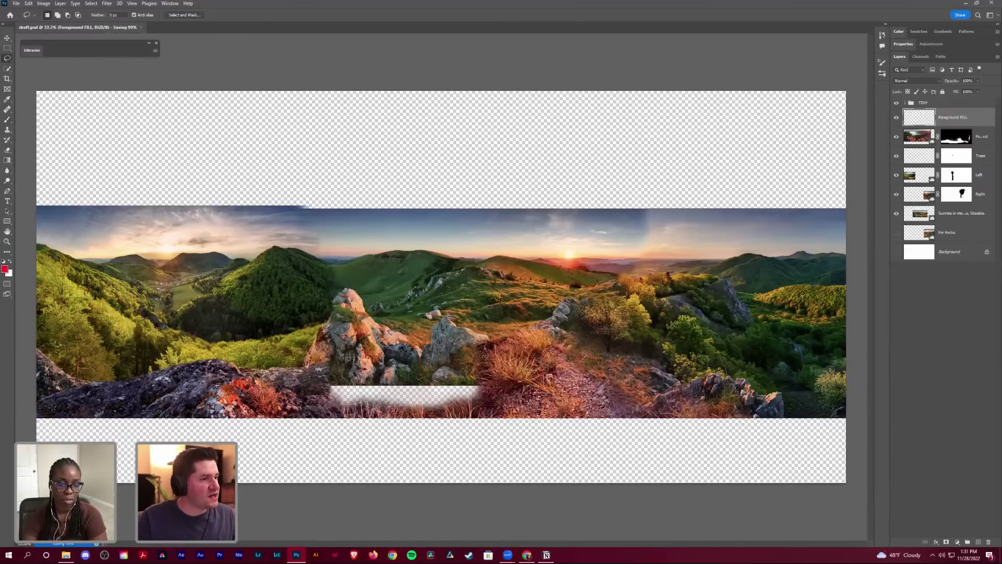
mouse_move(347, 375)
left_mouse_down()
mouse_move(307, 402)
mouse_move(351, 419)
left_mouse_up()
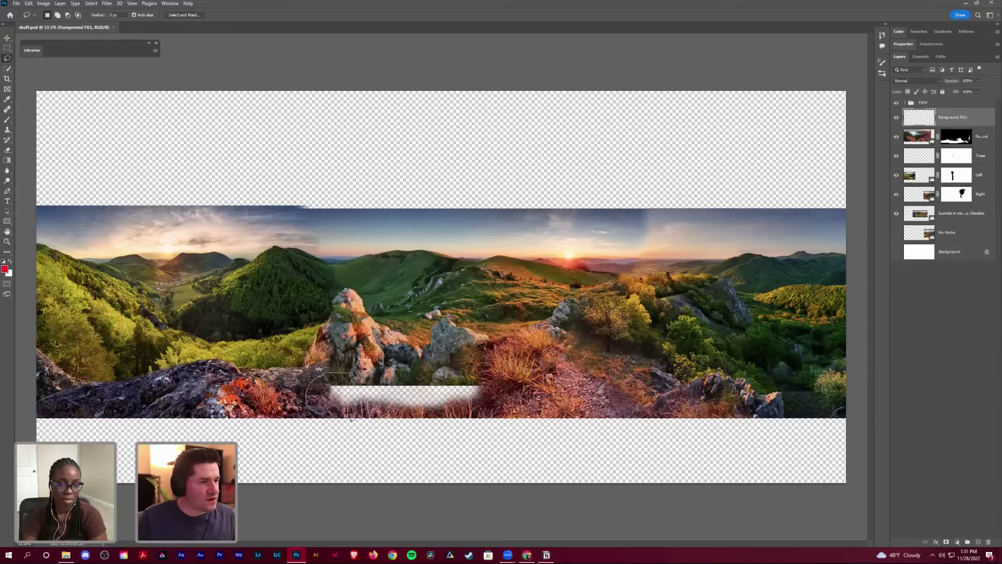
left_click_drag(413, 420, 499, 415)
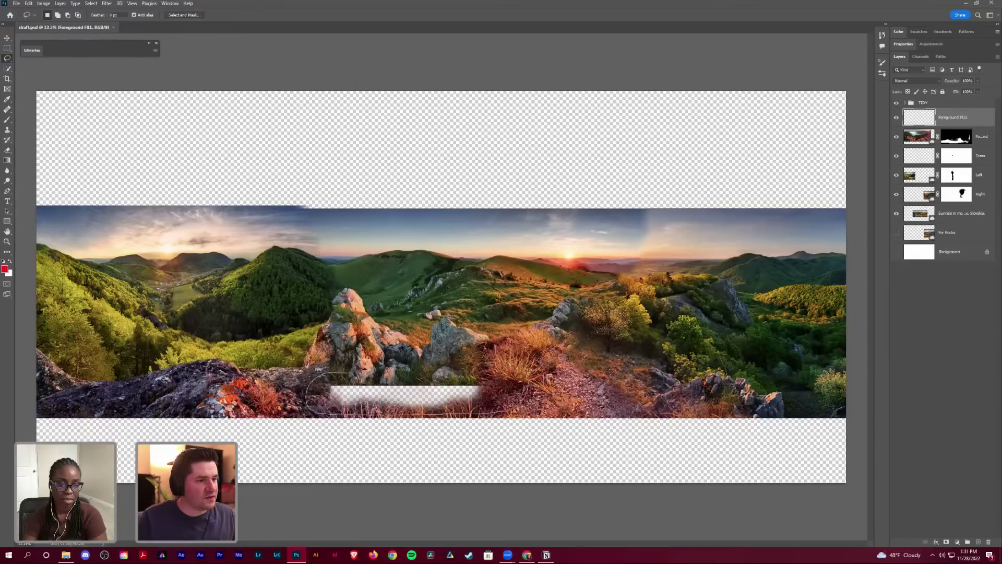
left_click_drag(495, 361, 349, 375)
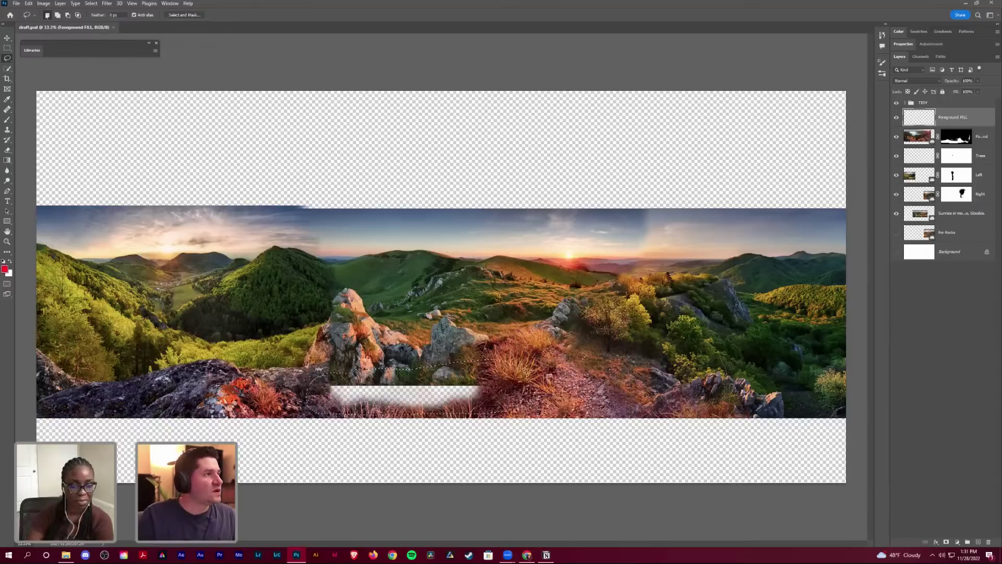
Step: Start Content-Aware Fill on the lassoed foreground gap and extend the sampling area over the dark rock beside it
left_click(29, 3)
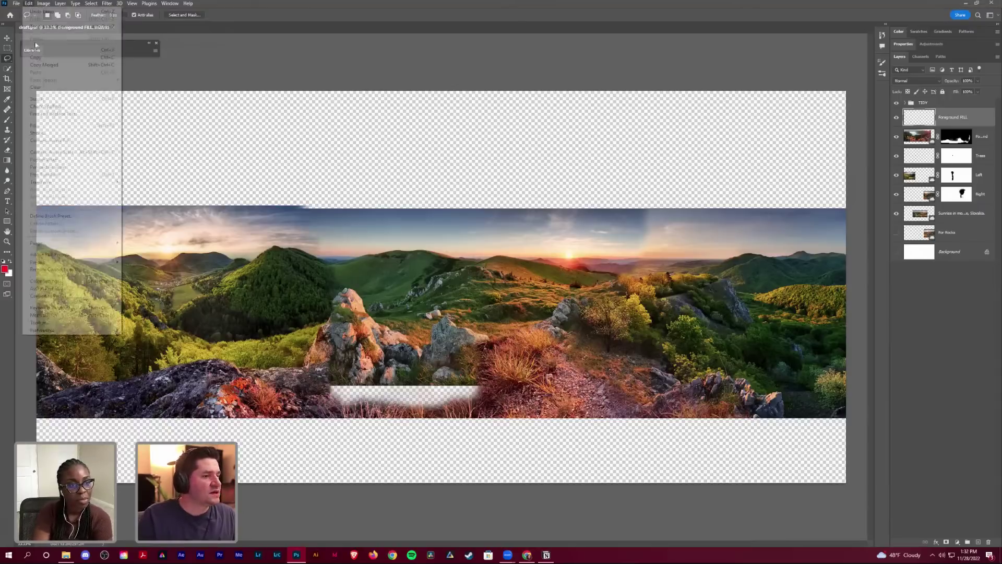
left_click(47, 125)
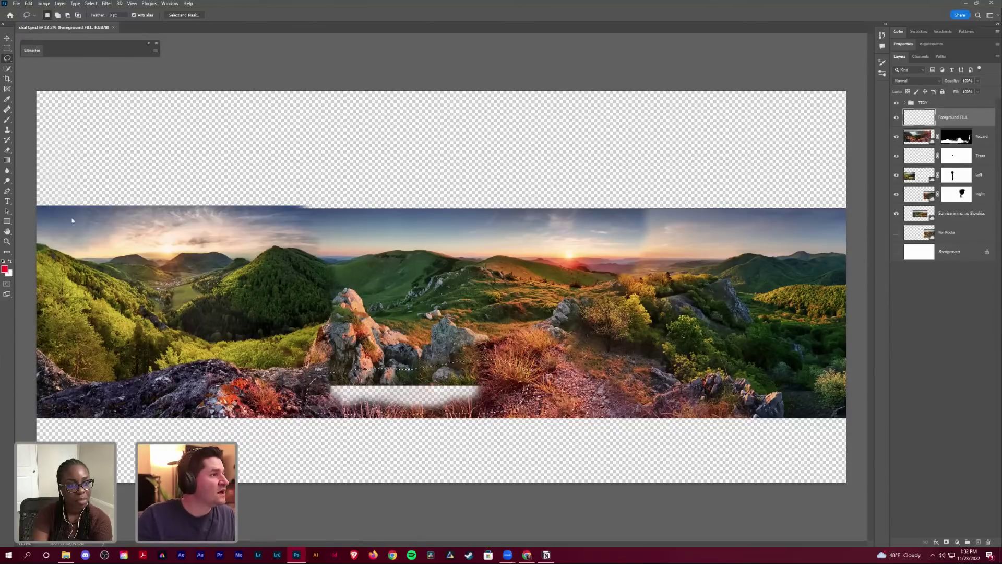
left_click(28, 3)
left_click(61, 141)
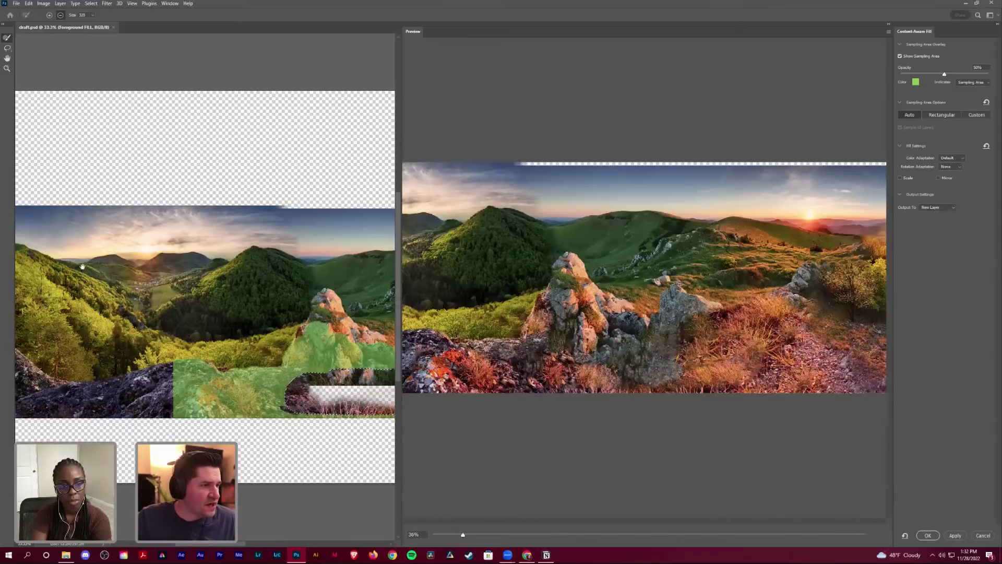
mouse_move(452, 322)
left_mouse_down()
mouse_move(292, 282)
mouse_move(269, 266)
mouse_move(295, 285)
mouse_move(293, 316)
mouse_move(337, 334)
left_mouse_up()
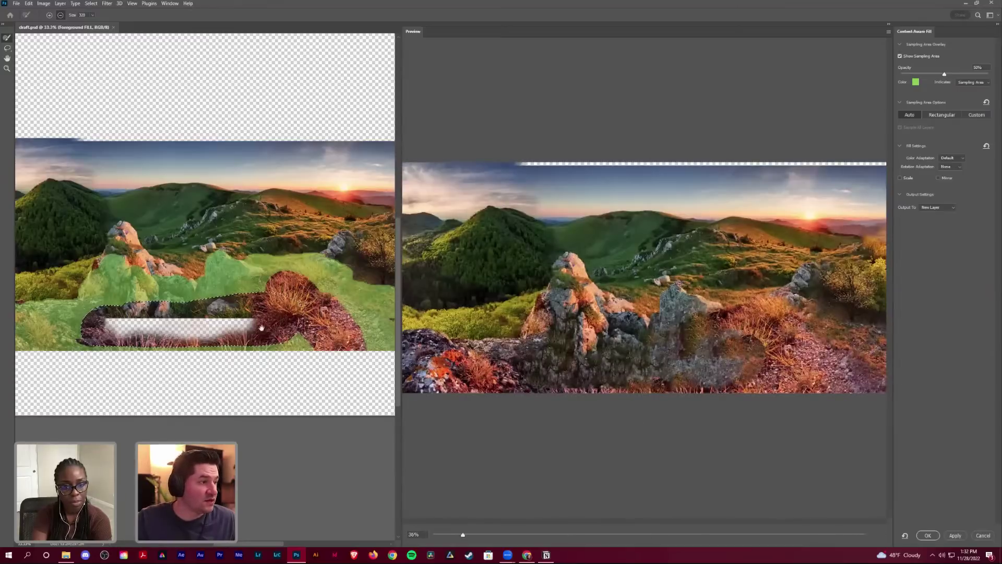
scroll(194, 334, "left", 5)
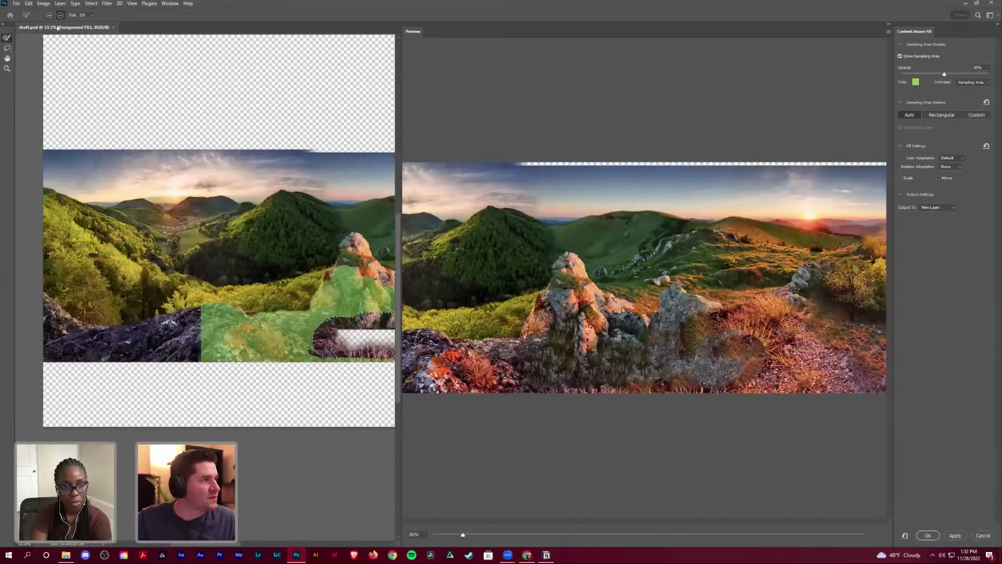
left_click_drag(208, 361, 189, 334)
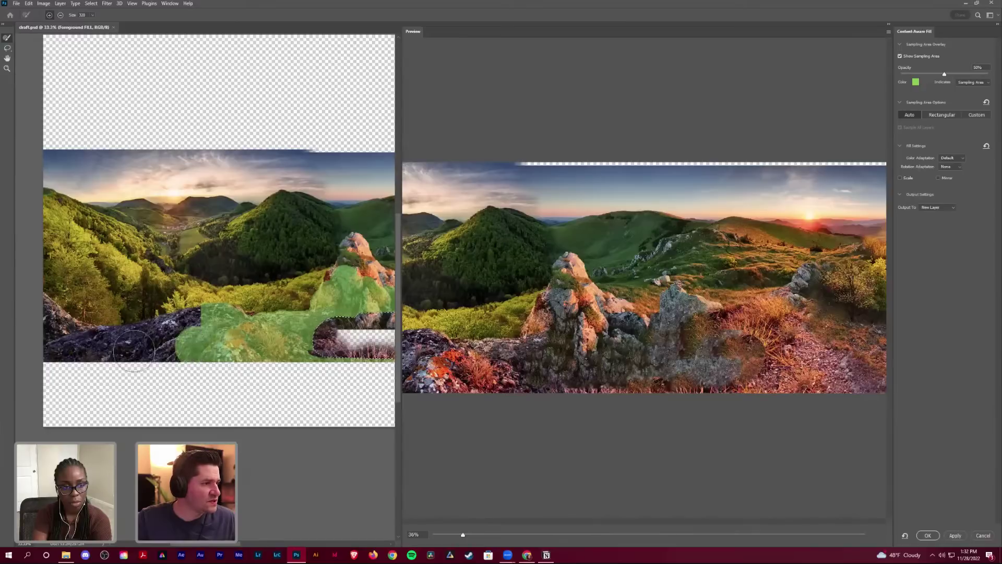
left_click_drag(134, 349, 97, 355)
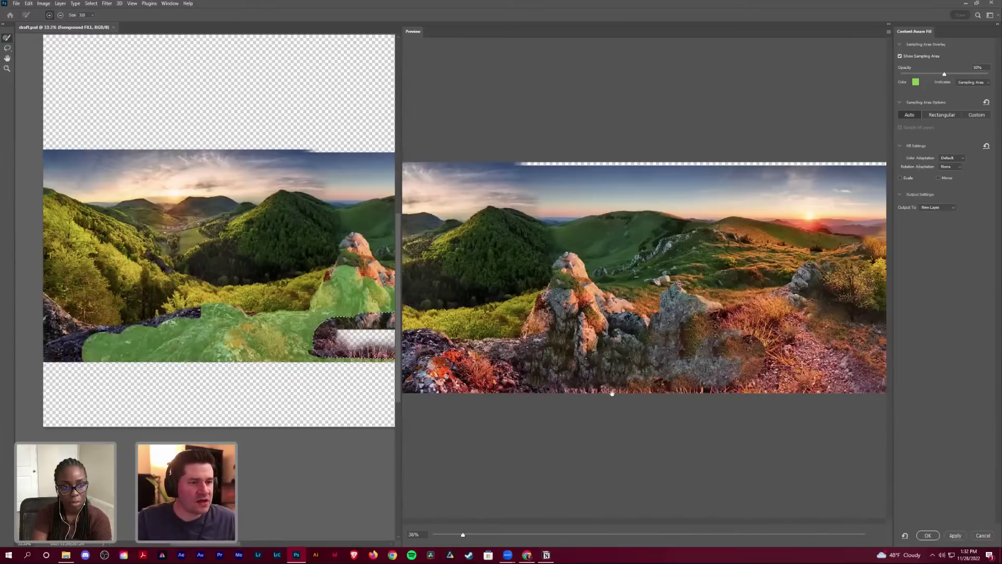
Step: Compare None and High color adaptation, set it to Very High, and cancel the attempt to enable mirroring
left_click(960, 158)
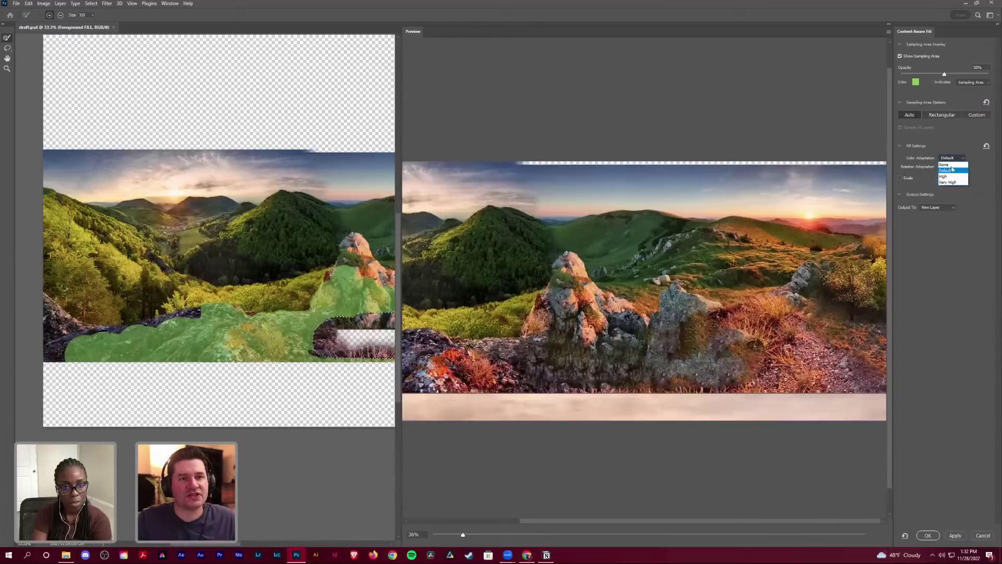
left_click(951, 165)
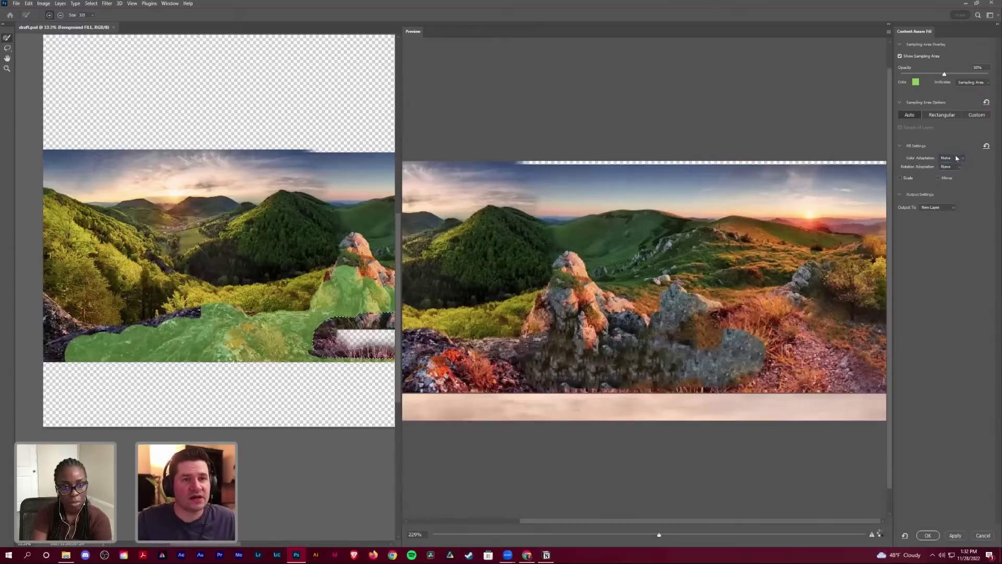
left_click(953, 157)
left_click(960, 184)
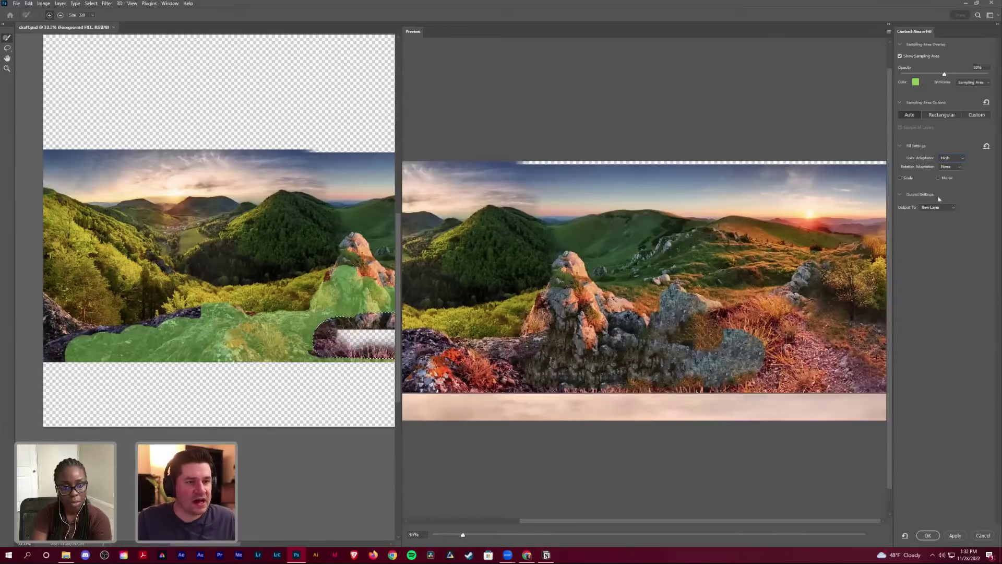
left_click(955, 158)
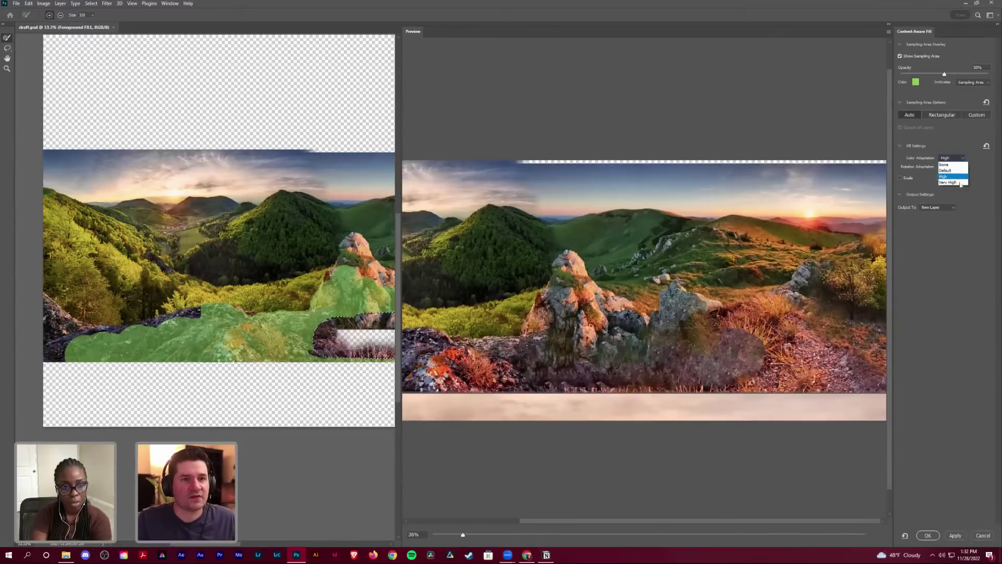
left_click(959, 183)
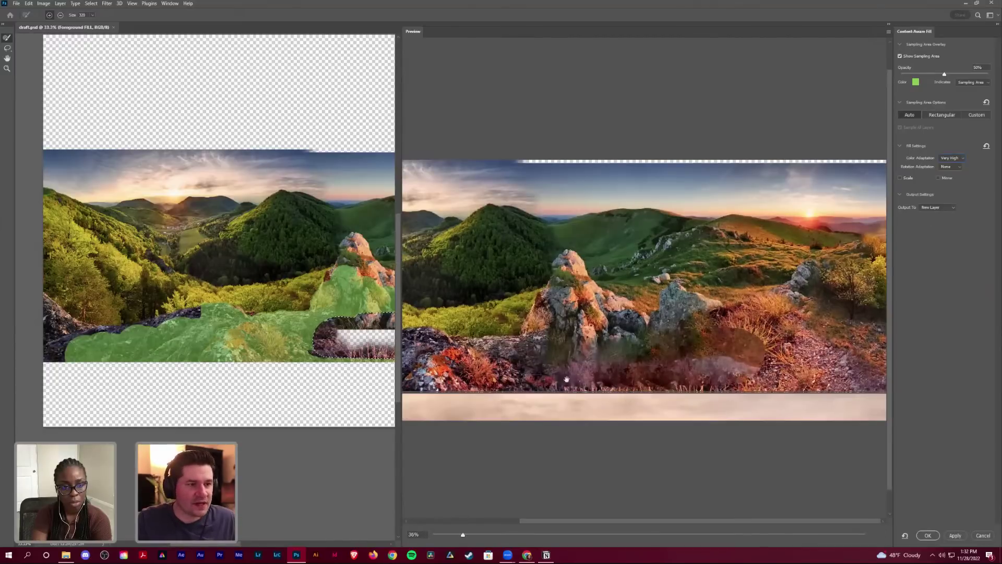
left_click(940, 178)
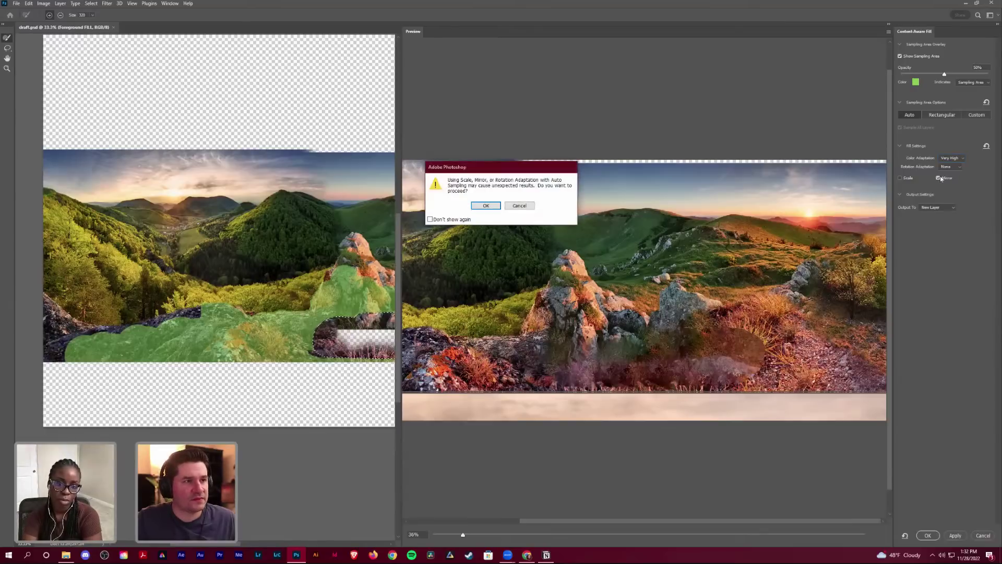
left_click(525, 205)
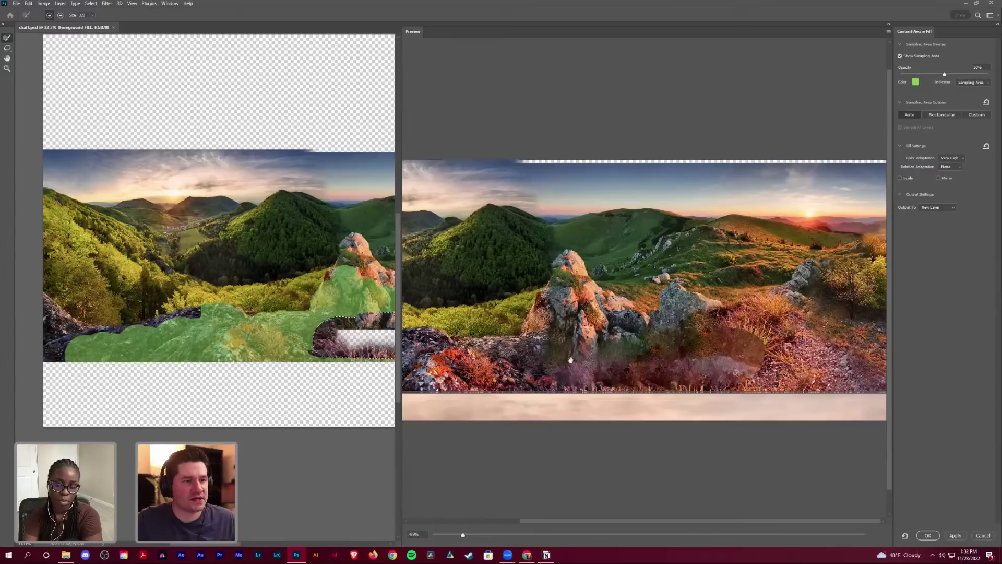
Step: Extend the sampling area over the rocks beside the reddish path, output the fill to a new layer, and deselect
left_click_drag(314, 261, 47, 224)
mouse_move(300, 277)
left_mouse_down()
mouse_move(285, 316)
mouse_move(314, 313)
mouse_move(323, 326)
mouse_move(303, 298)
mouse_move(151, 289)
mouse_move(219, 289)
mouse_move(213, 311)
mouse_move(251, 295)
mouse_move(309, 317)
left_mouse_up()
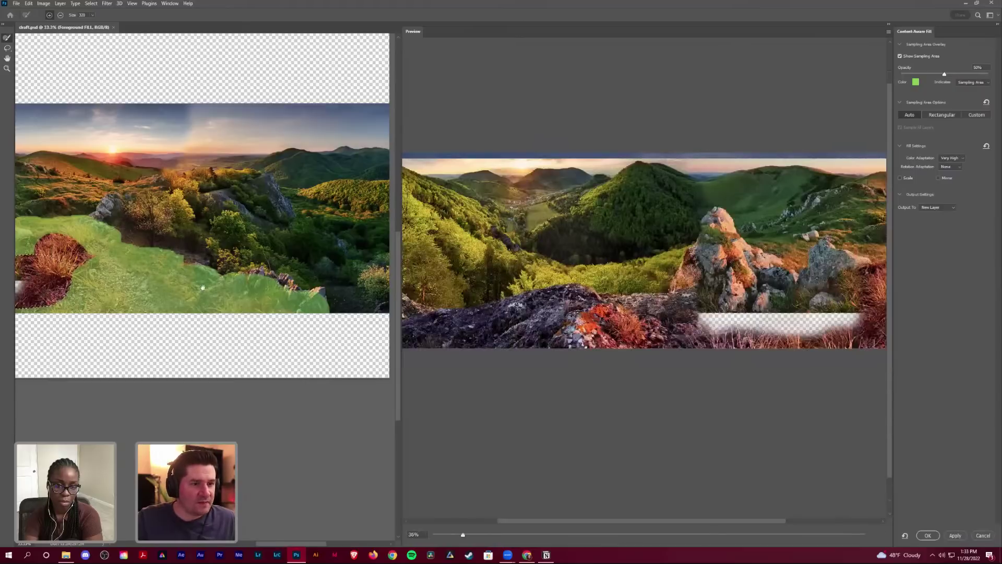
scroll(357, 286, "left", 5)
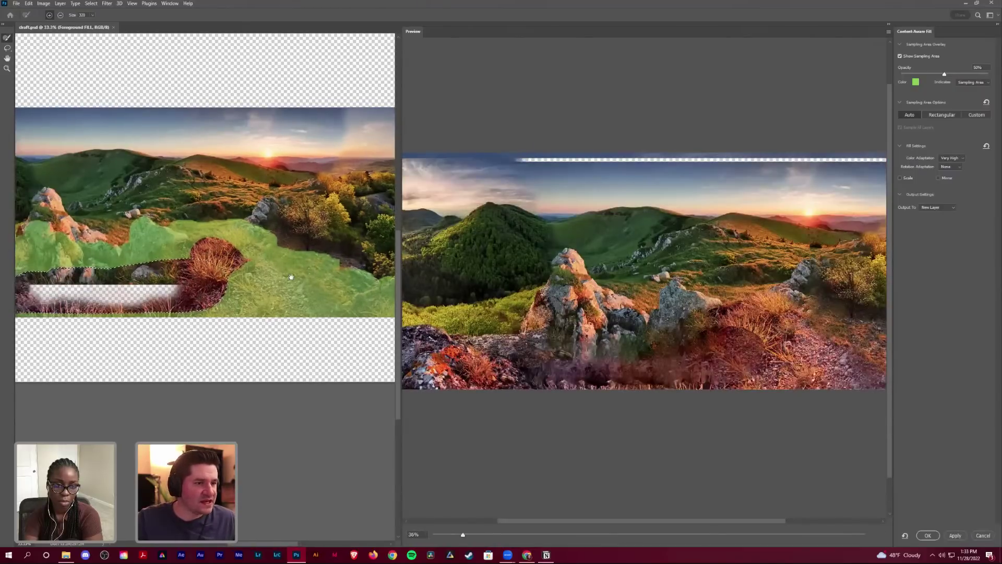
scroll(291, 277, "left", 5)
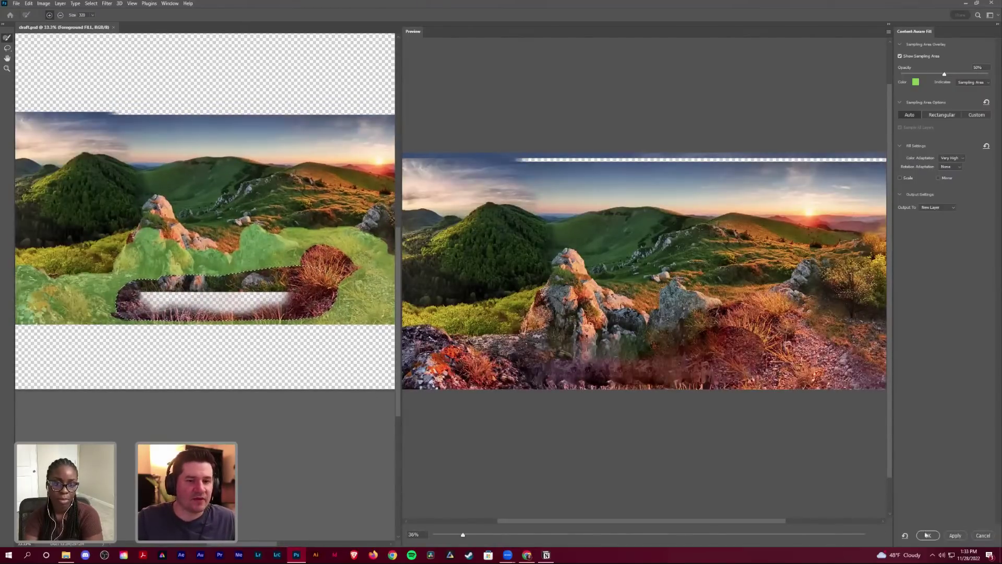
left_click(928, 535)
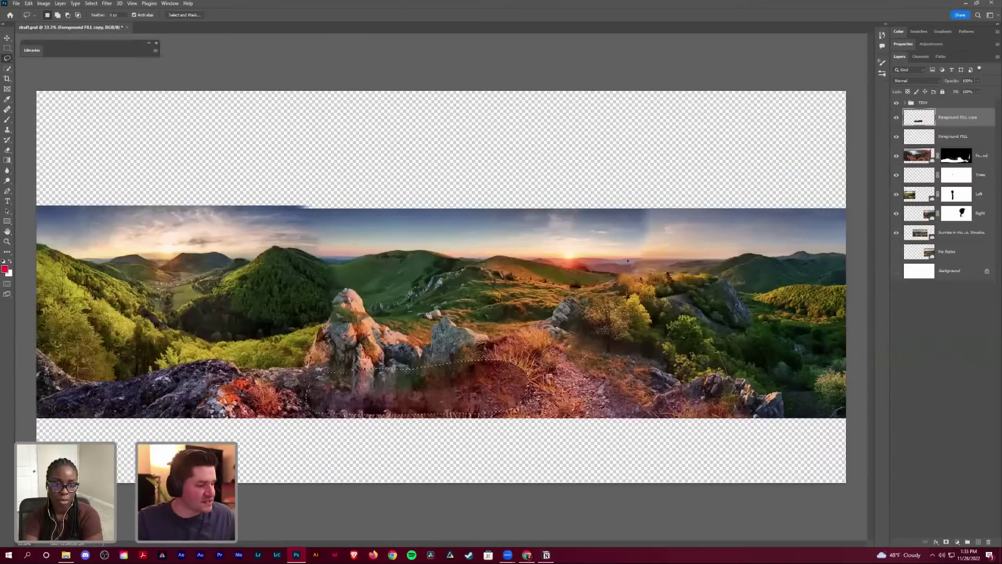
key("ctrl+d")
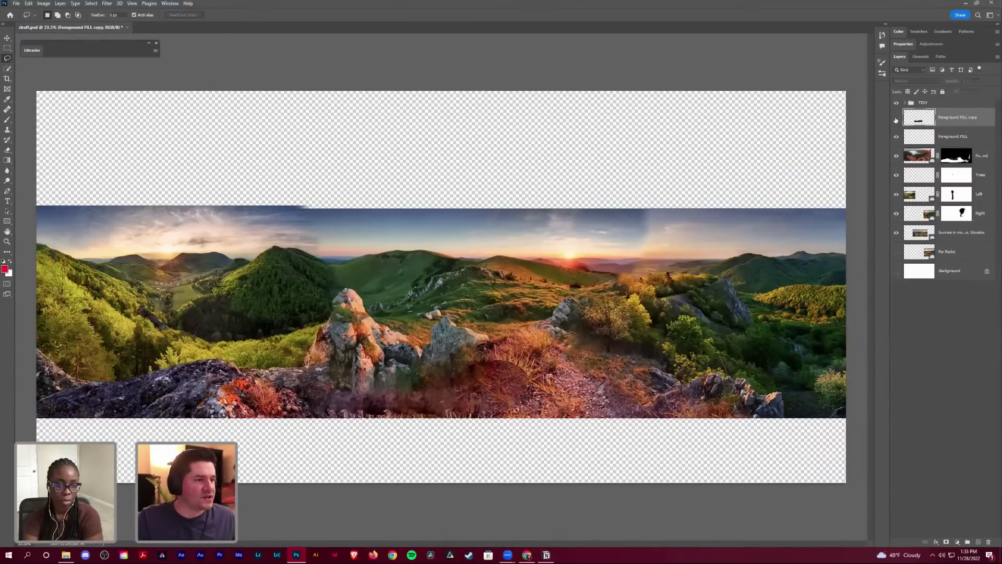
Step: Compare the foreground with and without the generated fill, and delete the empty Foreground FILL layer
left_click(897, 118)
left_click(897, 118)
key("z")
left_click_drag(405, 400, 409, 396)
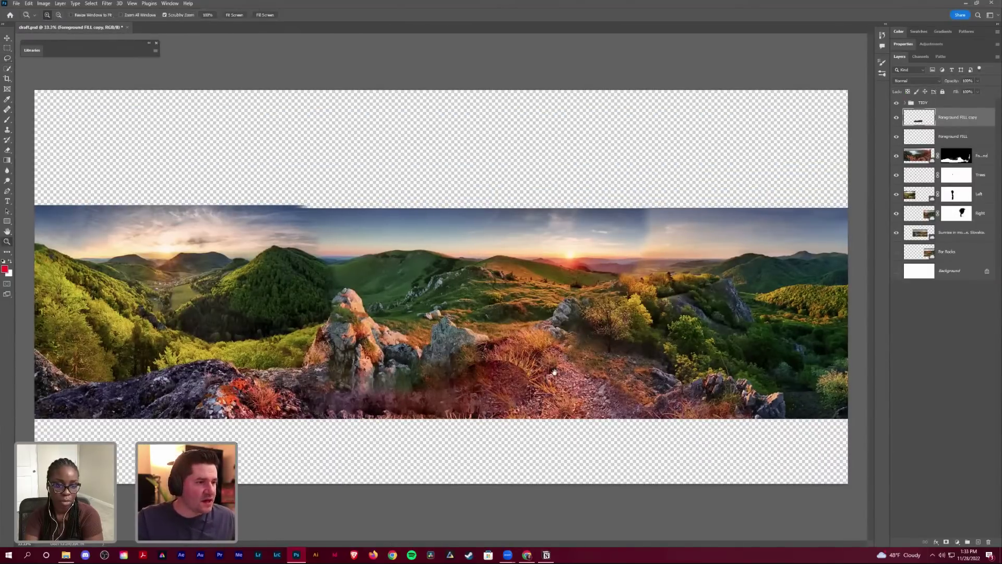
left_click_drag(555, 372, 595, 380)
key("ctrl+plus")
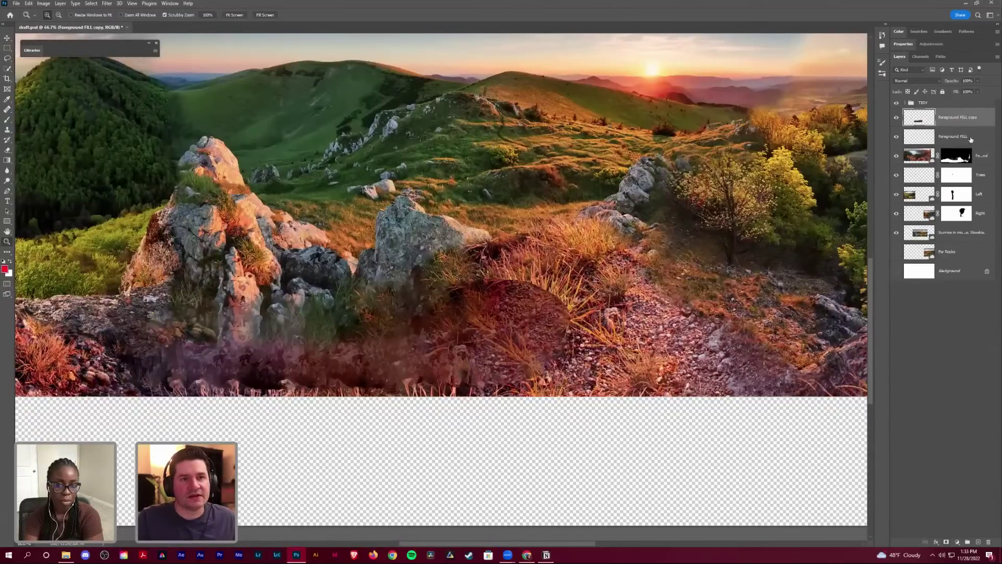
left_click(966, 139)
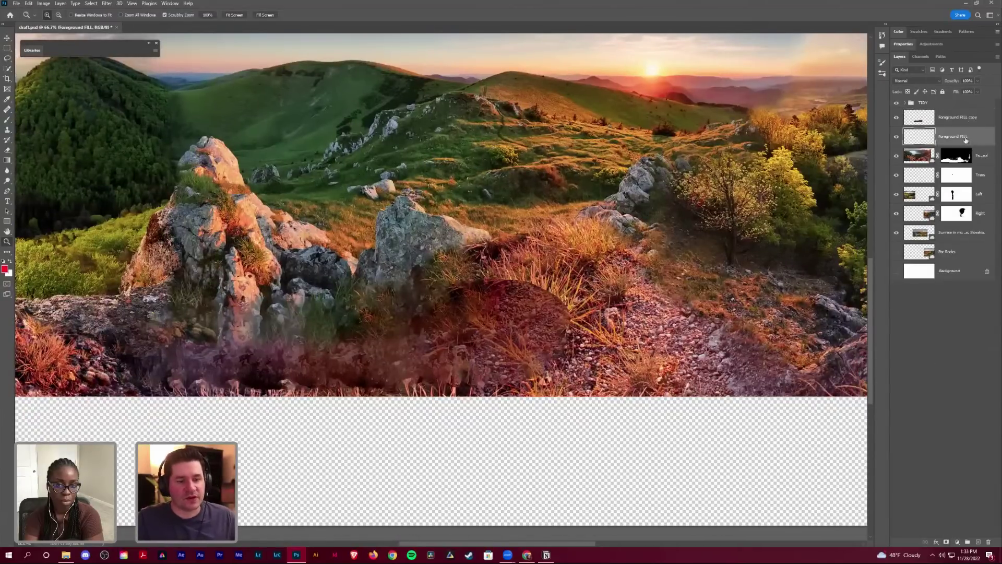
key("Delete")
Step: Mask the Foreground FILL copy layer and paint black over the fill's upper part to uncover the boulders and tall grass
left_click(970, 119)
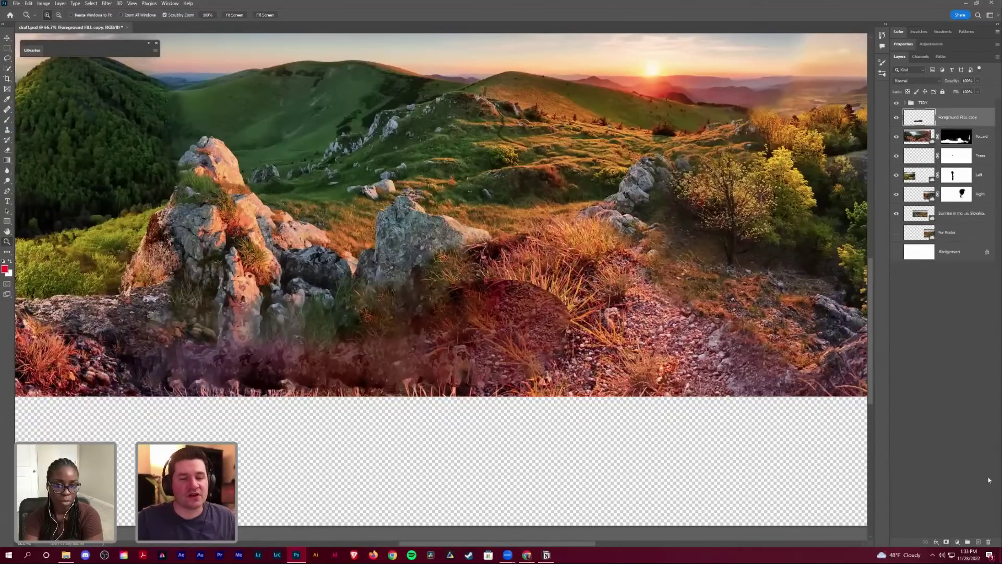
left_click(947, 542)
left_click_drag(573, 308, 614, 296)
key("b")
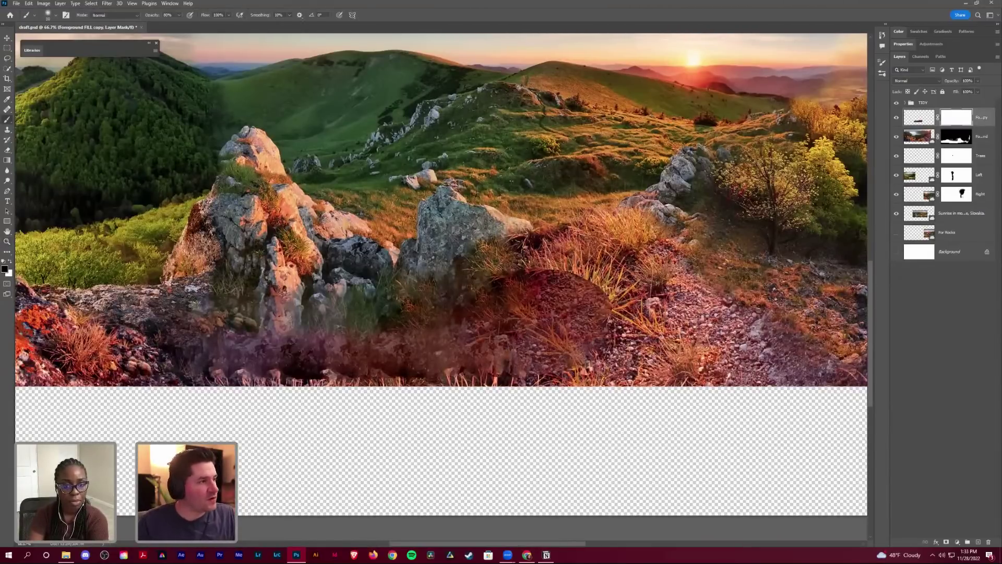
mouse_move(556, 269)
left_mouse_down()
mouse_move(593, 303)
mouse_move(329, 302)
left_mouse_up()
mouse_move(475, 277)
left_mouse_down()
mouse_move(250, 313)
mouse_move(243, 282)
left_mouse_up()
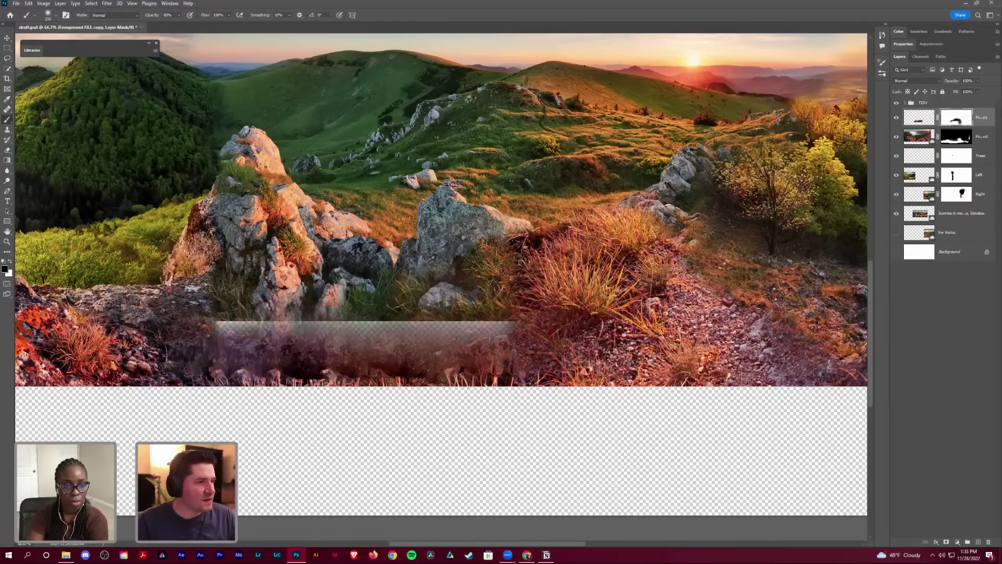
Step: Show the hidden Beautiful Landscape photo inside the layer group and move it over the left half of the panorama
scroll(339, 297, "down", 3)
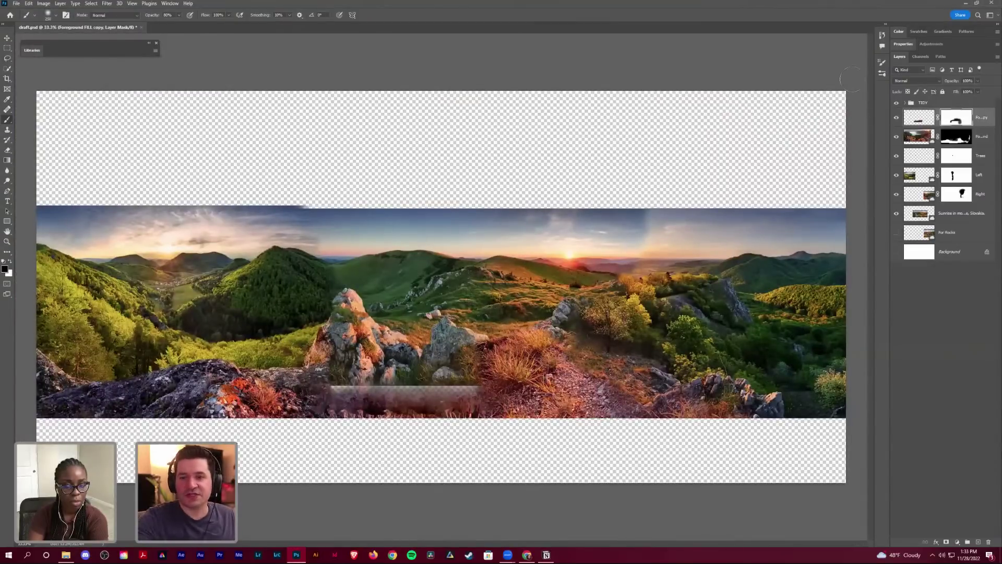
left_click(906, 103)
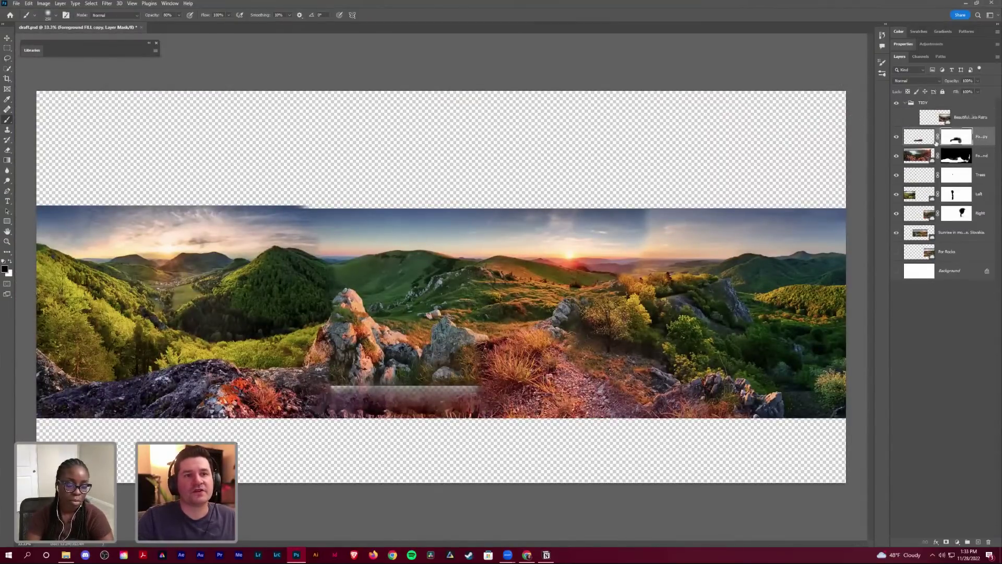
left_click(897, 118)
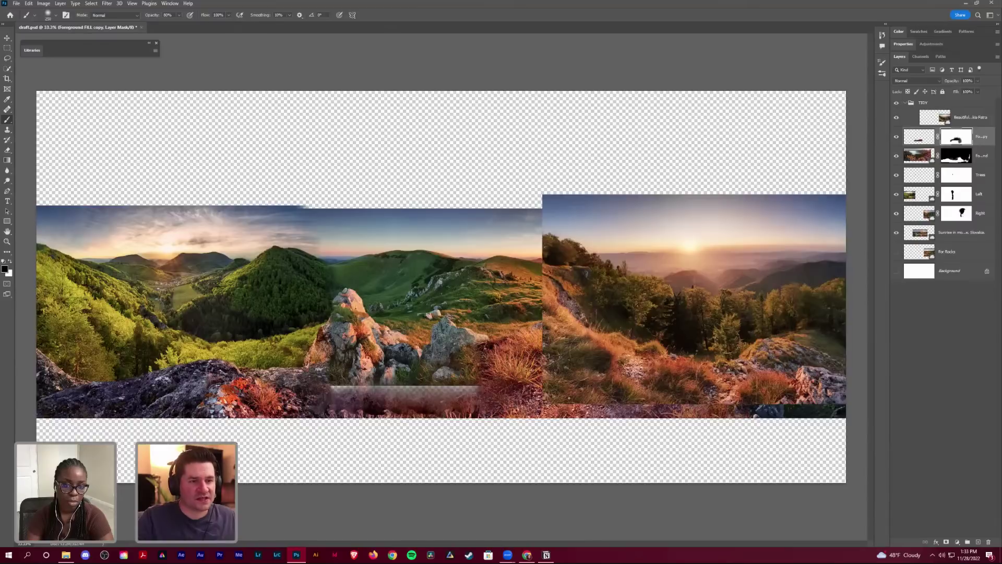
key("v")
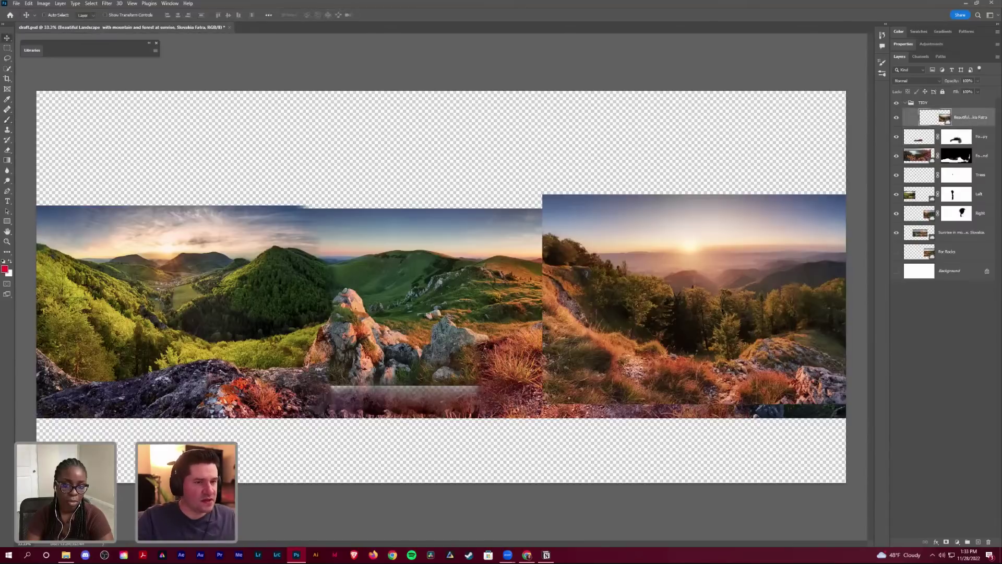
mouse_move(713, 313)
left_mouse_down()
mouse_move(622, 271)
mouse_move(468, 243)
mouse_move(376, 242)
left_mouse_up()
left_click_drag(520, 377, 520, 376)
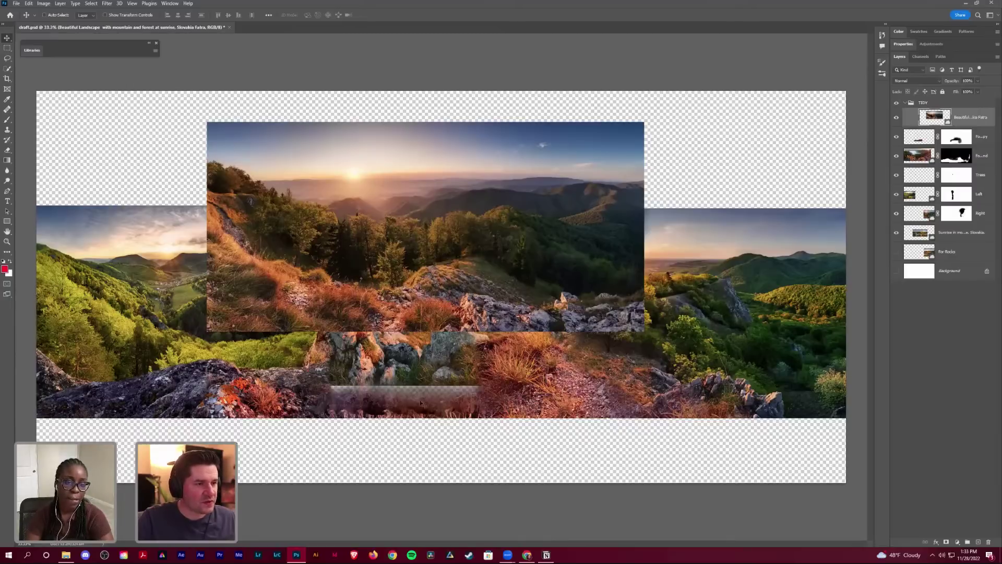
left_click_drag(564, 306, 439, 376)
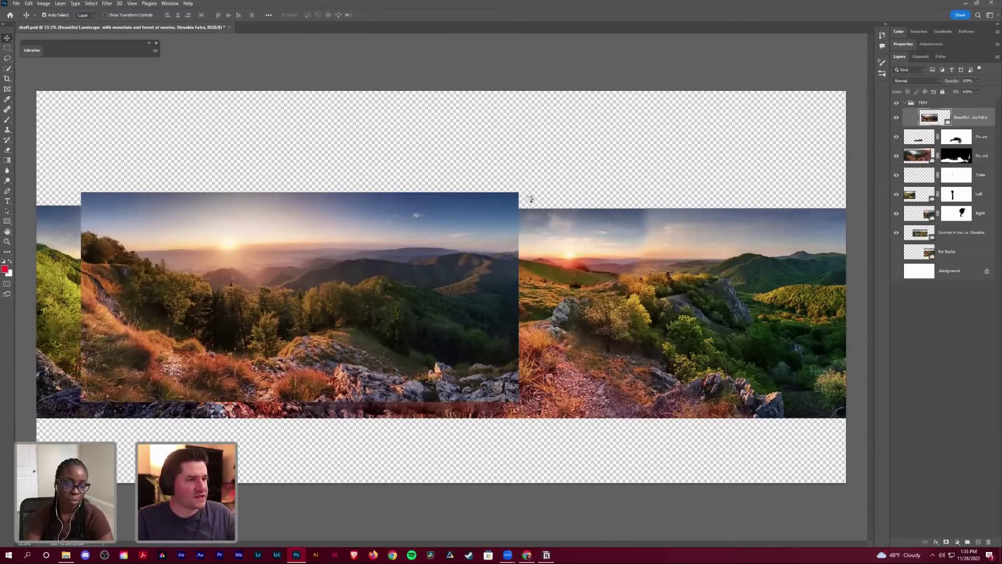
Step: Enlarge the Beautiful Landscape photo, flip it horizontally, and align it with the canvas's right edge and the panorama's lower edge
key("ctrl+t")
left_click_drag(518, 192, 738, 89)
left_click_drag(616, 379, 476, 391)
right_click(414, 334)
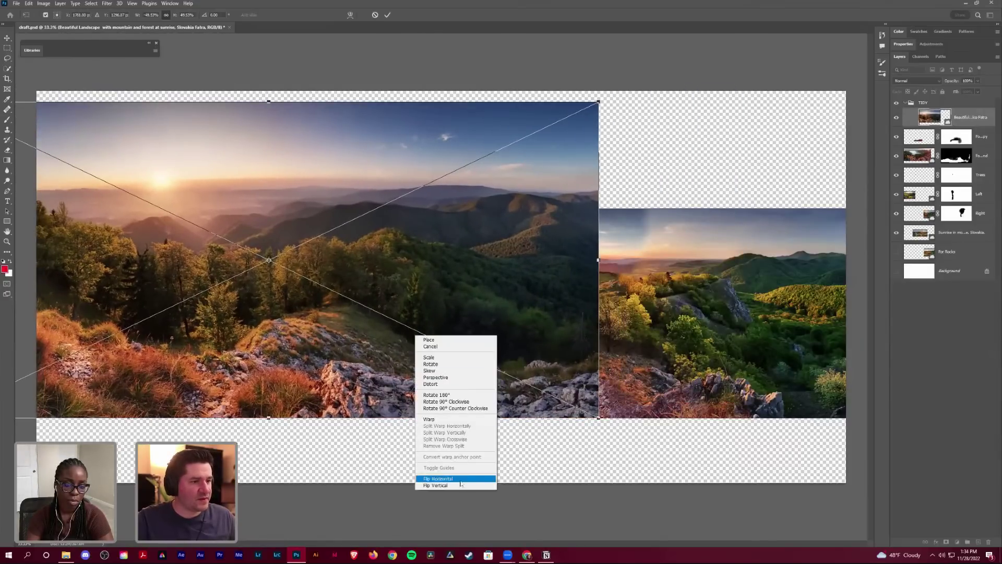
left_click(441, 478)
left_click_drag(522, 289, 847, 289)
key("Return")
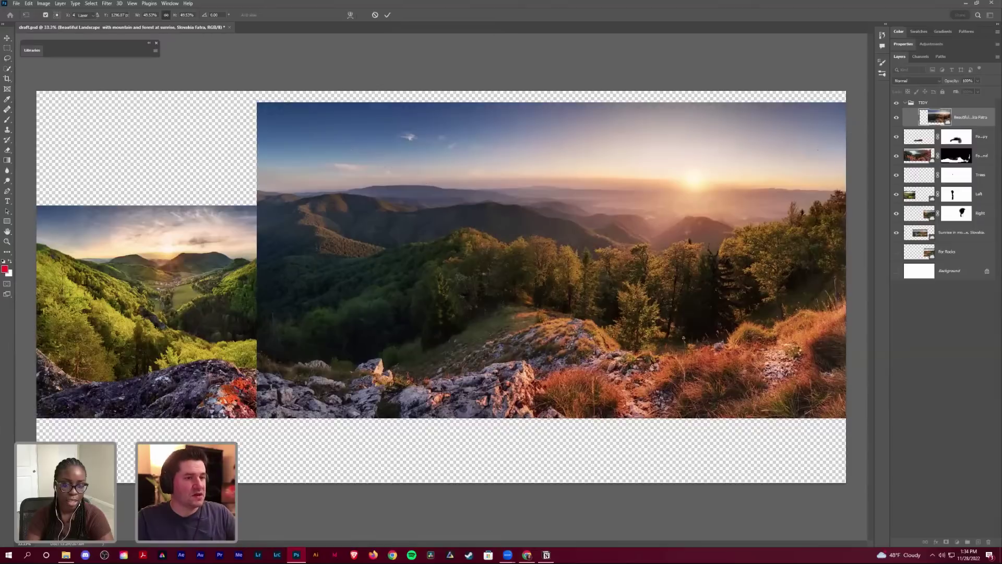
Step: Move the Beautiful Landscape layer out of its group to the top of the layer stack and remove the group
left_click_drag(942, 116, 941, 99)
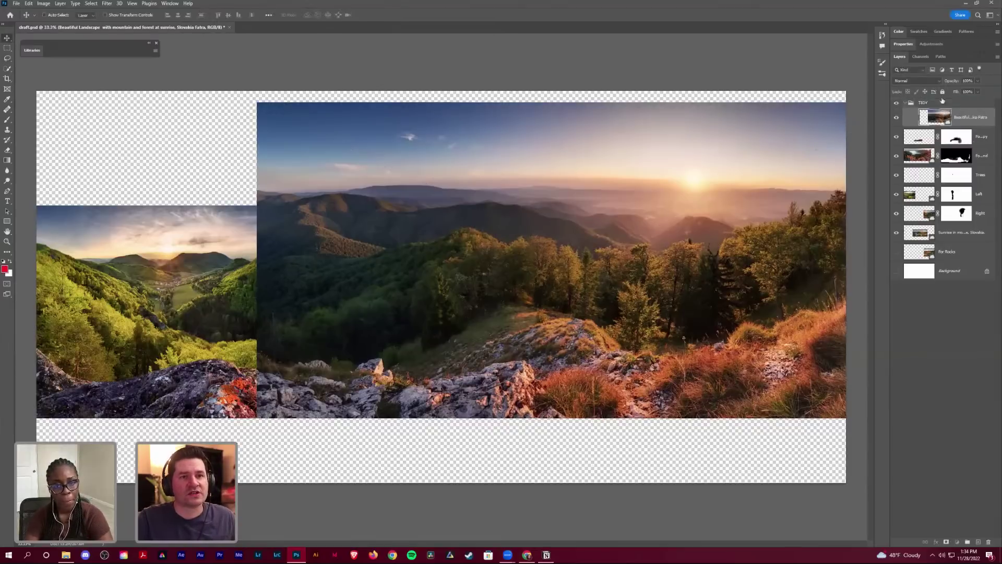
left_click(939, 120)
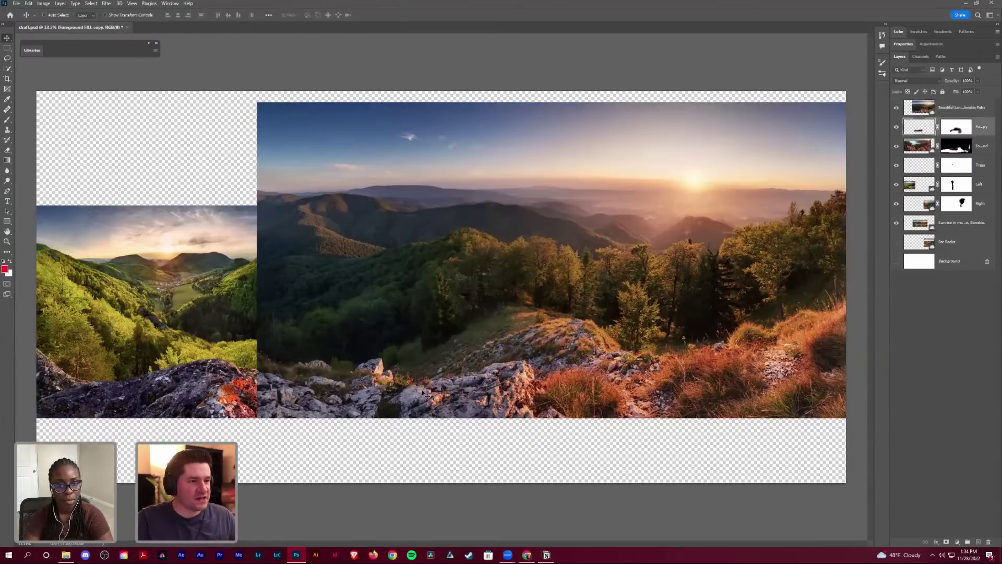
Step: Select a rectangular area over the foreground gap in the lower middle of the panorama, extending slightly below the photos' lower edge
key("m")
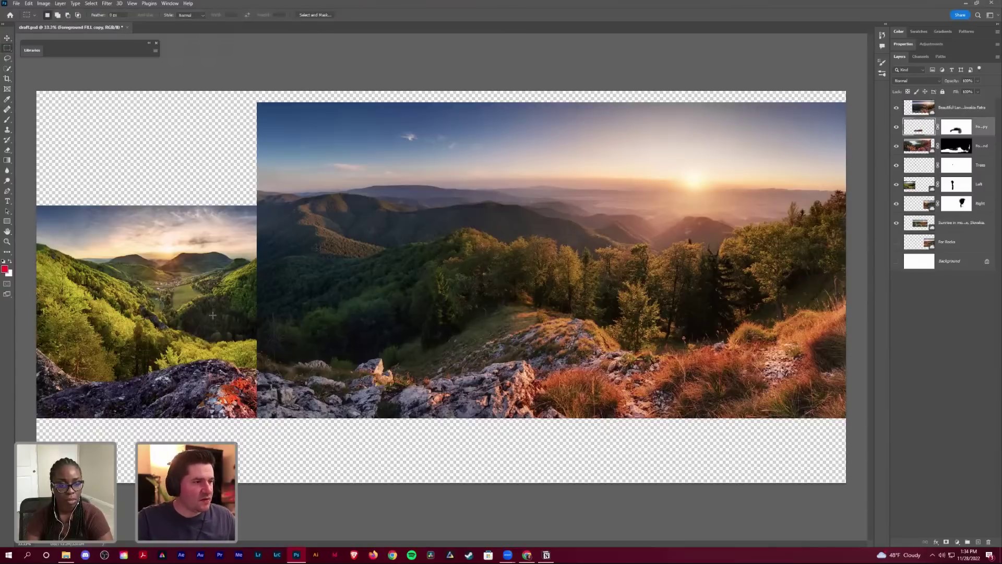
left_click_drag(212, 315, 650, 443)
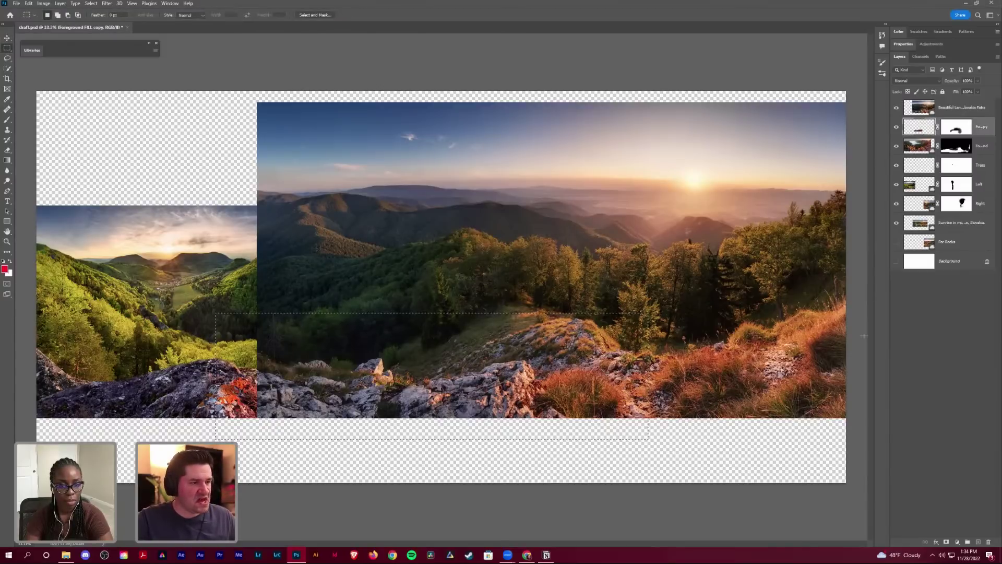
Step: Rename the Beautiful Landscape layer as "Foreground Fill (for real)"
left_click(954, 112)
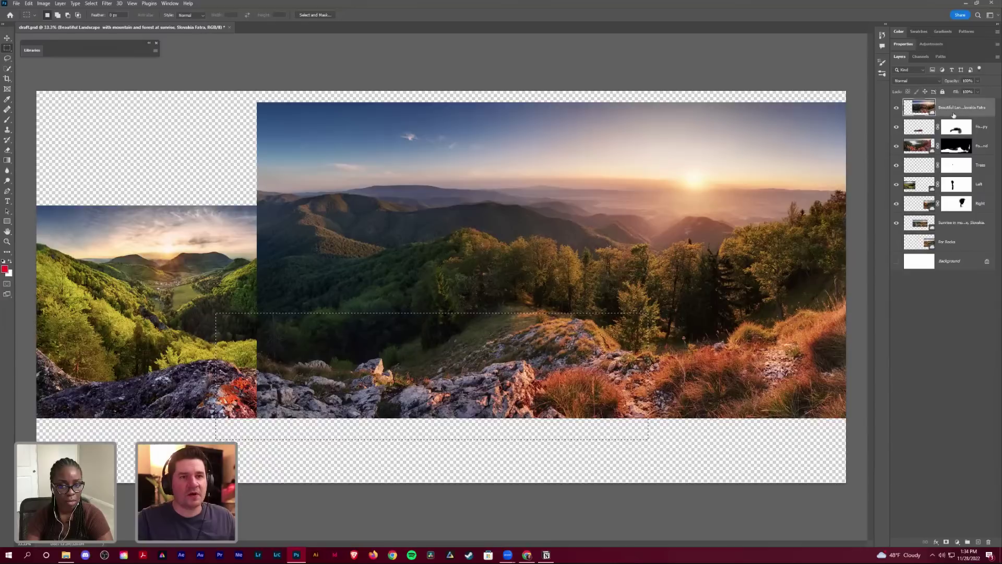
double_click(954, 108)
type("Fore")
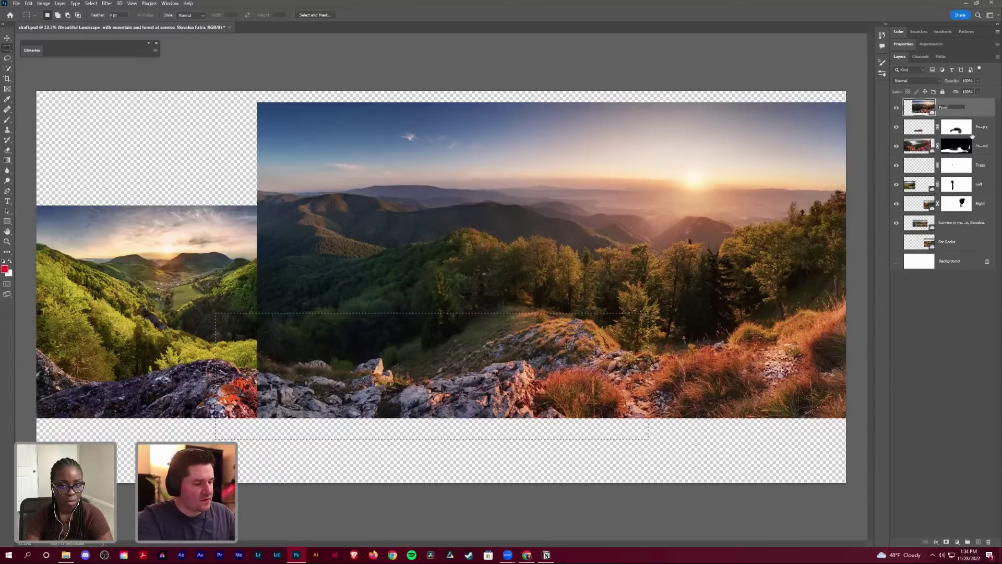
type("ground Fill")
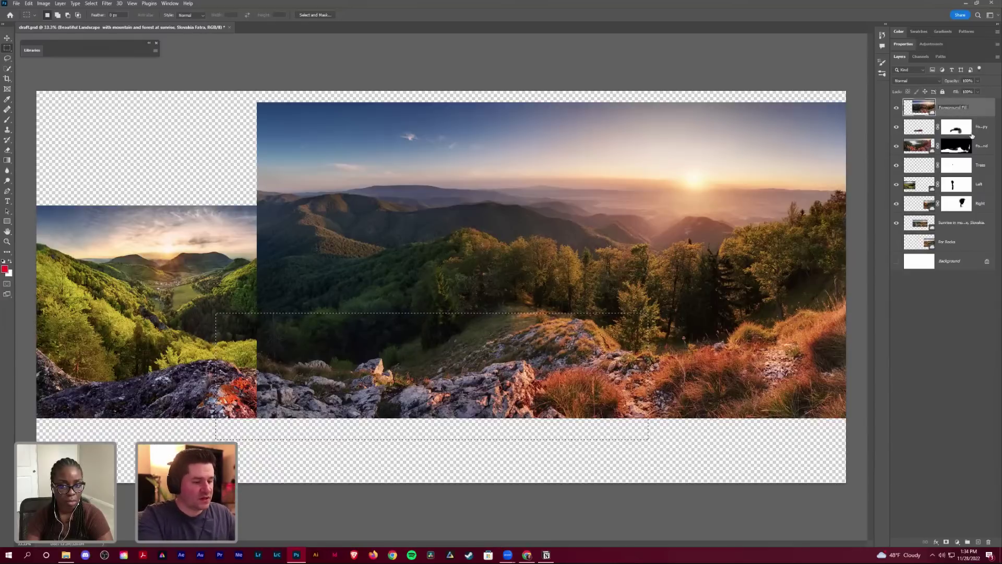
type(" (for real)")
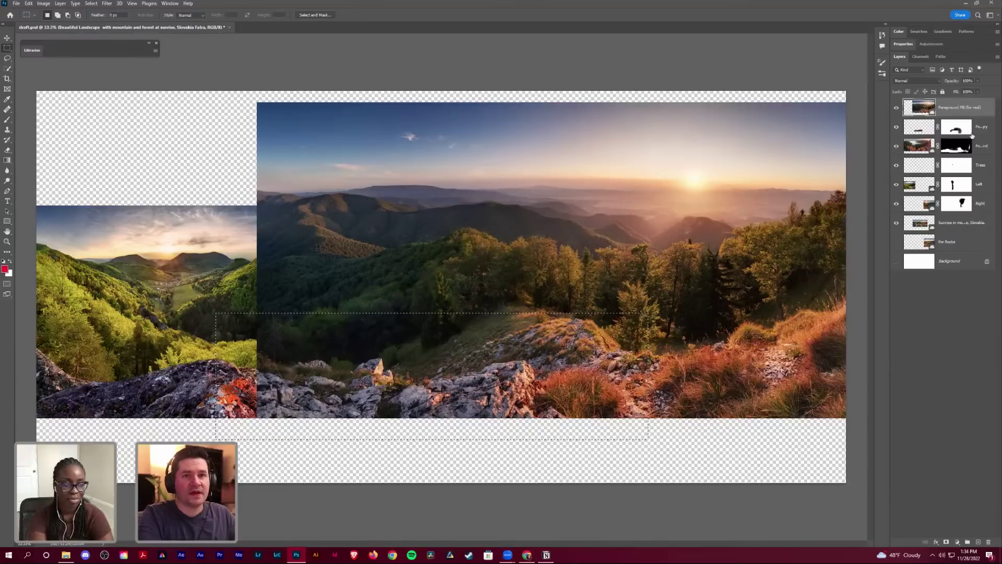
key("Return")
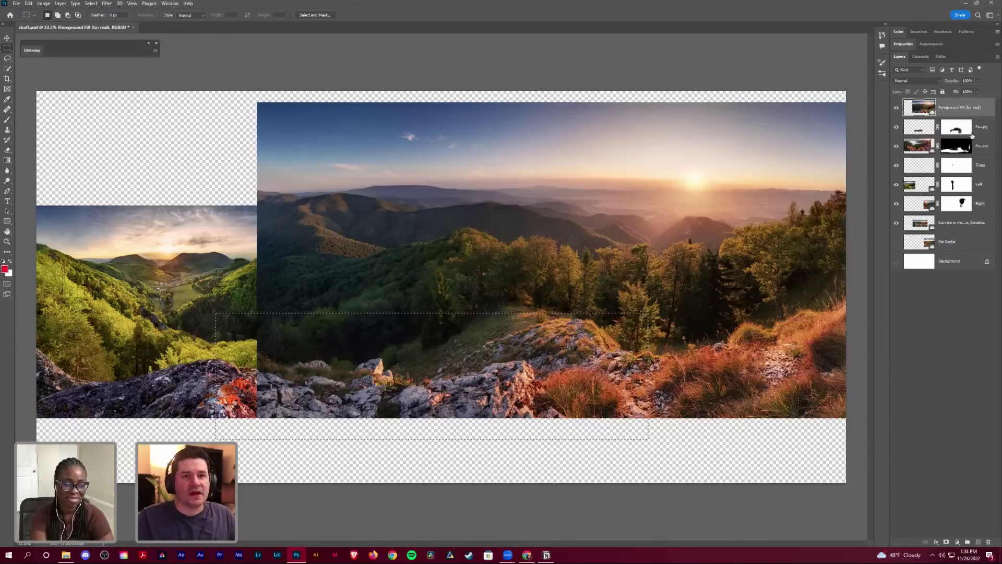
Step: Add a layer mask to the Foreground Fill (for real) layer that shows only the selected rectangle
left_click(913, 519)
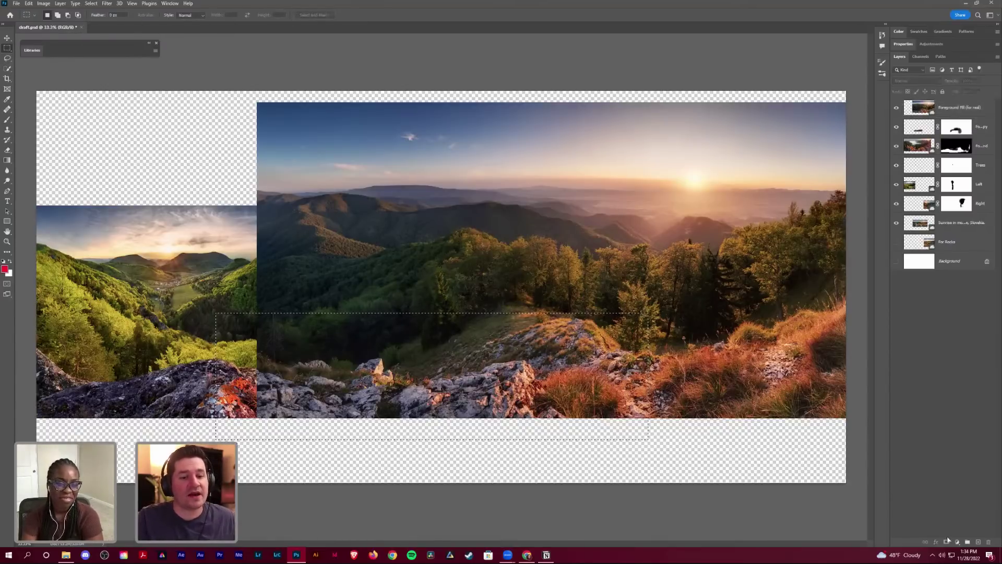
left_click(948, 114)
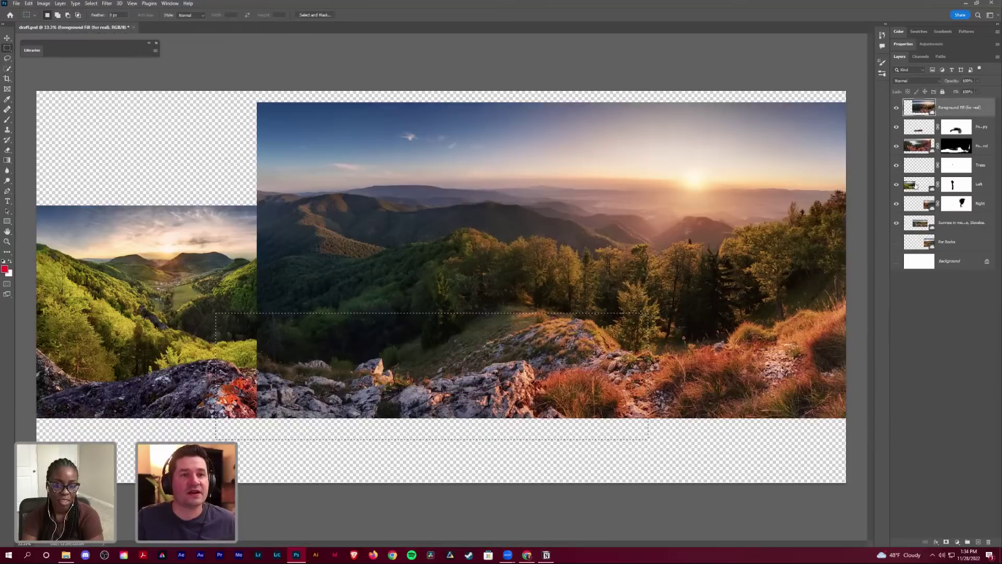
left_click(946, 541)
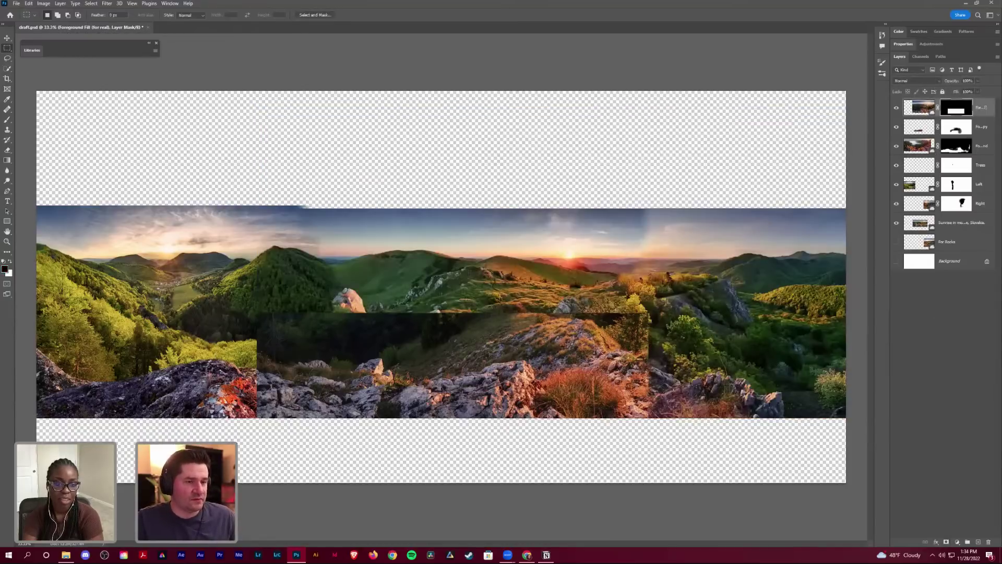
key("z")
left_click(599, 364)
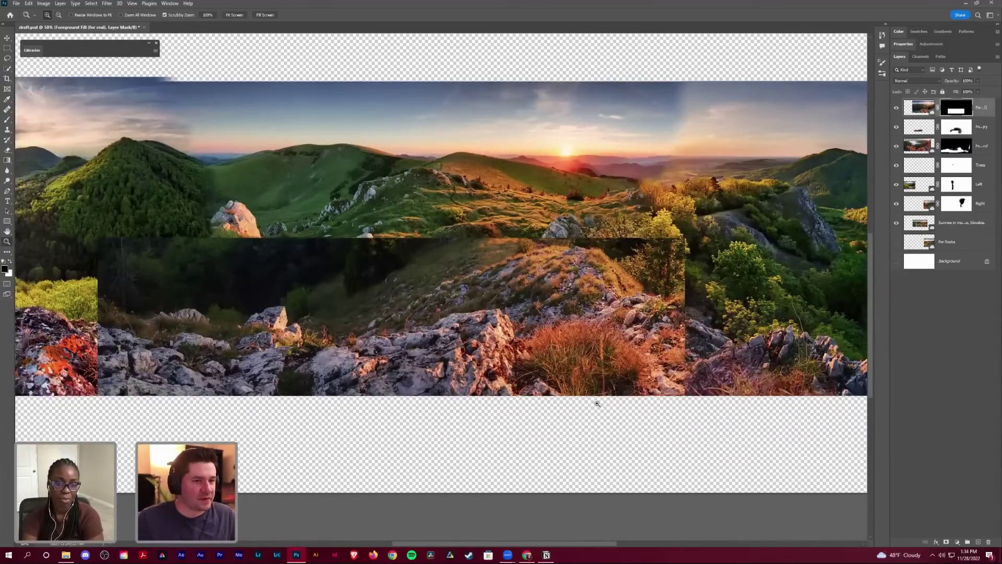
Step: Paint on the Foreground Fill (for real) mask to hide its hard right edge around the trees and slope, keeping the orange grass clump visible
key("b")
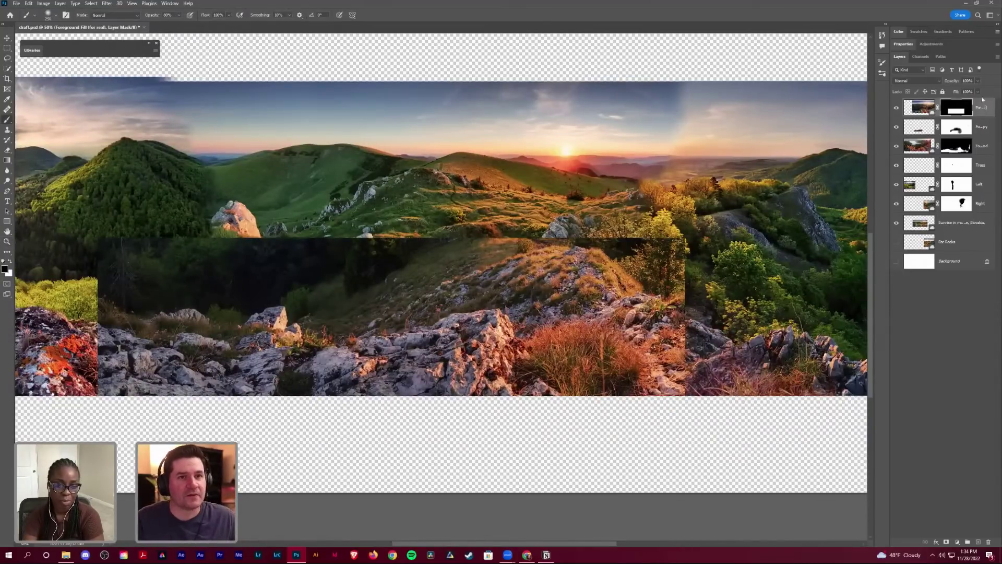
key("bracketright")
mouse_move(678, 412)
left_mouse_down()
mouse_move(705, 402)
mouse_move(689, 313)
mouse_move(706, 340)
mouse_move(652, 266)
mouse_move(632, 264)
left_mouse_up()
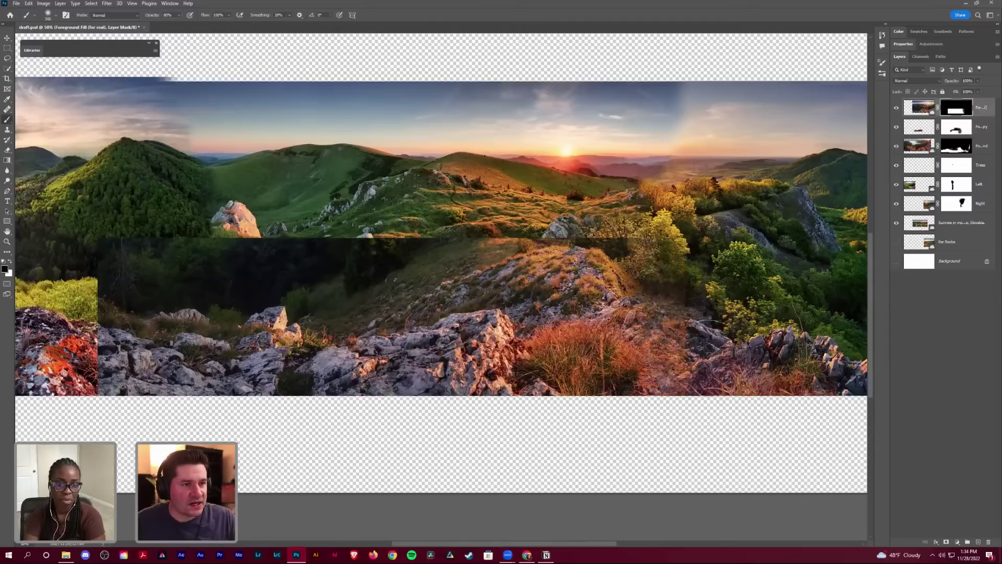
mouse_move(689, 344)
left_mouse_down()
mouse_move(669, 288)
mouse_move(608, 265)
mouse_move(621, 277)
mouse_move(585, 361)
left_mouse_up()
key("bracketleft")
mouse_move(564, 266)
left_mouse_down()
mouse_move(527, 271)
mouse_move(501, 308)
mouse_move(606, 334)
mouse_move(627, 380)
left_mouse_up()
key("bracketleft")
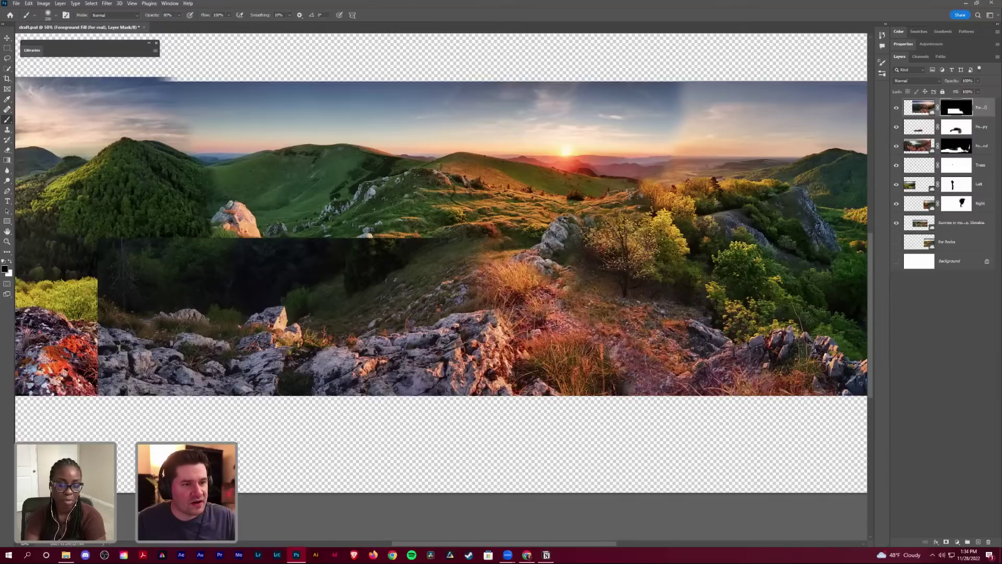
key("x")
mouse_move(624, 328)
left_mouse_down()
mouse_move(638, 386)
mouse_move(673, 403)
left_mouse_up()
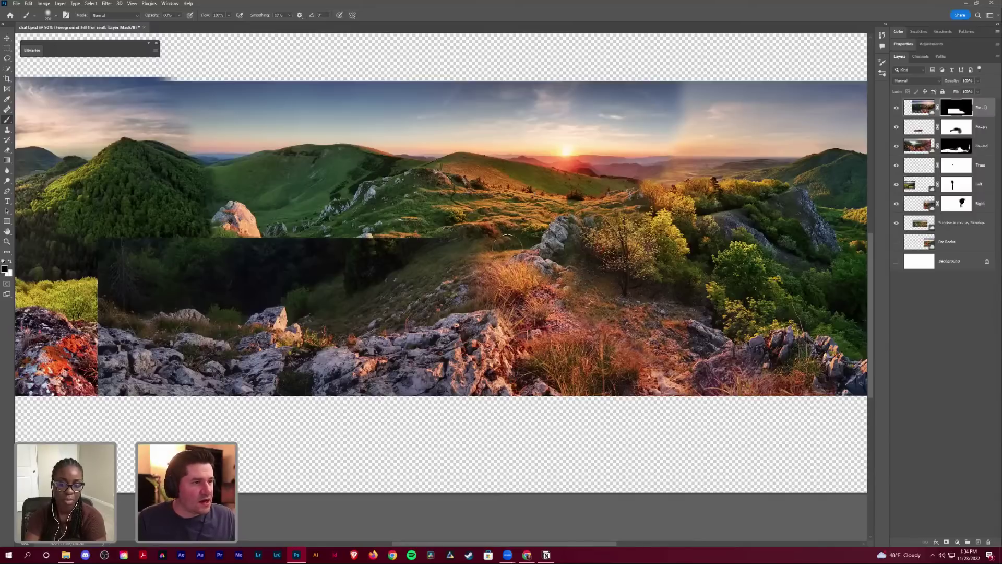
Step: Enlarge the brush and mask out the foreground fill's dark upper area and left edge, revealing the rocks and green slope beneath
key("bracketright")
key("bracketright")
mouse_move(494, 239)
left_mouse_down()
mouse_move(360, 266)
mouse_move(449, 298)
mouse_move(302, 308)
mouse_move(282, 250)
mouse_move(224, 271)
left_mouse_up()
key("x")
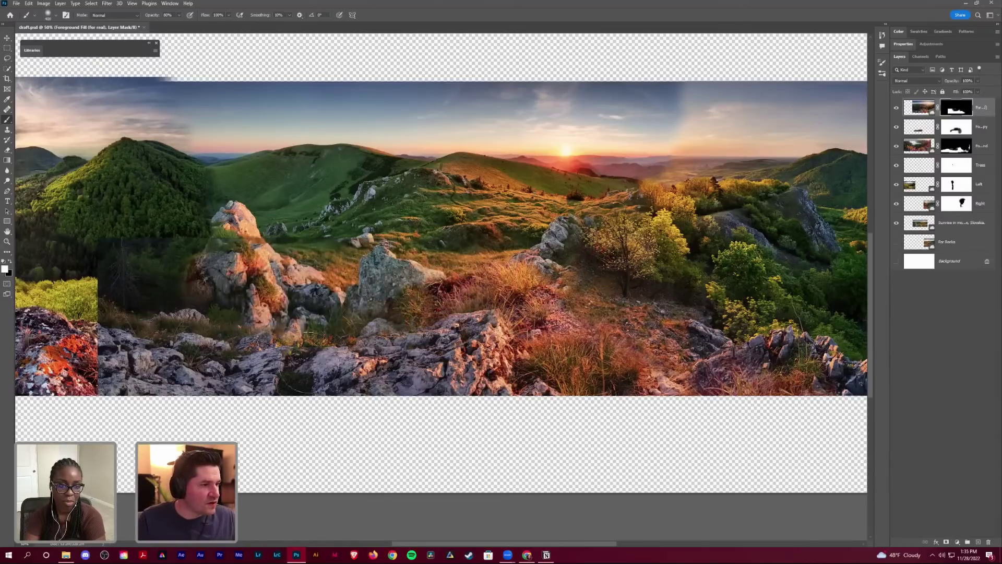
key("x")
mouse_move(220, 251)
left_mouse_down()
mouse_move(118, 287)
mouse_move(110, 397)
left_mouse_up()
mouse_move(154, 358)
left_mouse_down()
mouse_move(199, 292)
mouse_move(173, 335)
mouse_move(272, 295)
left_mouse_up()
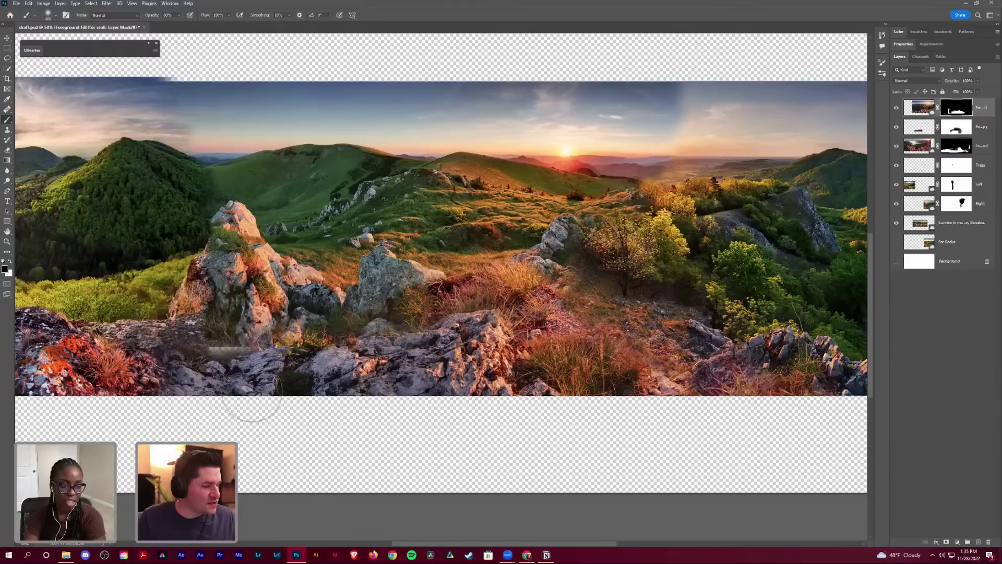
Step: Paint white on the foreground fill's mask to bring back the grey rocks below the tall rock formation
key("x")
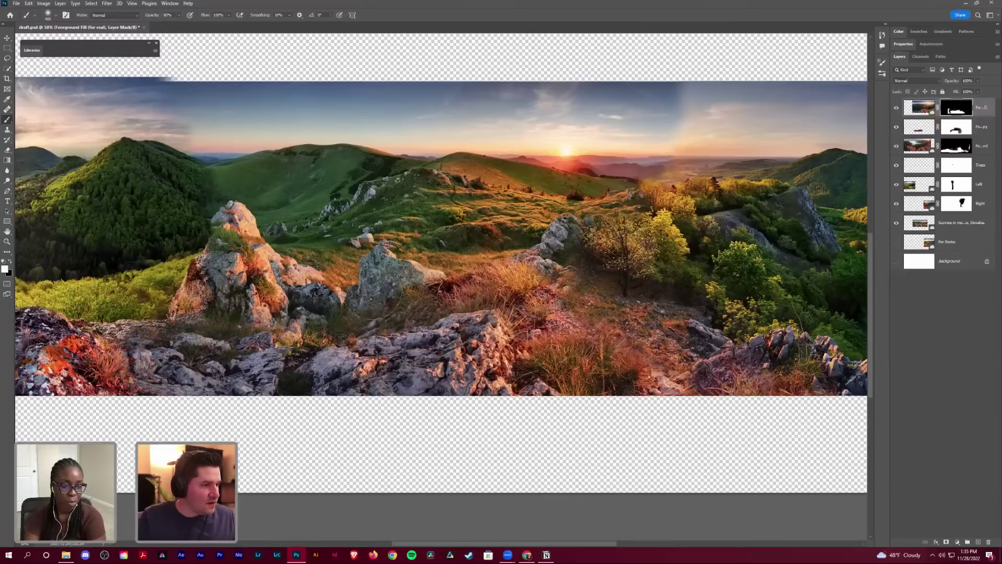
left_click_drag(214, 348, 257, 343)
left_click_drag(155, 387, 312, 338)
Step: Refine the foreground fill's mask by alternately hiding and restoring areas between the red lichen rock and the grey rocks
key("x")
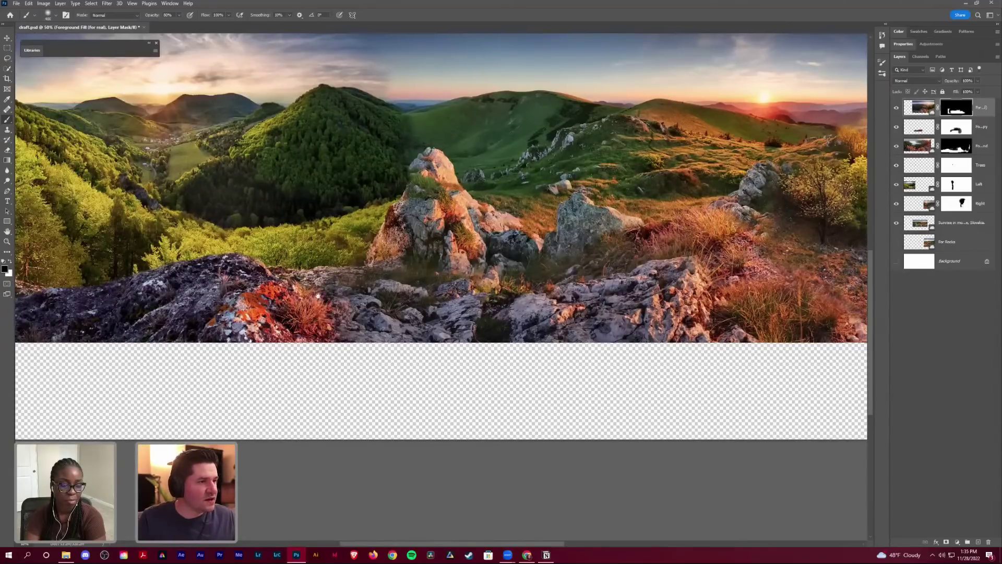
left_click_drag(317, 295, 204, 370)
key("x")
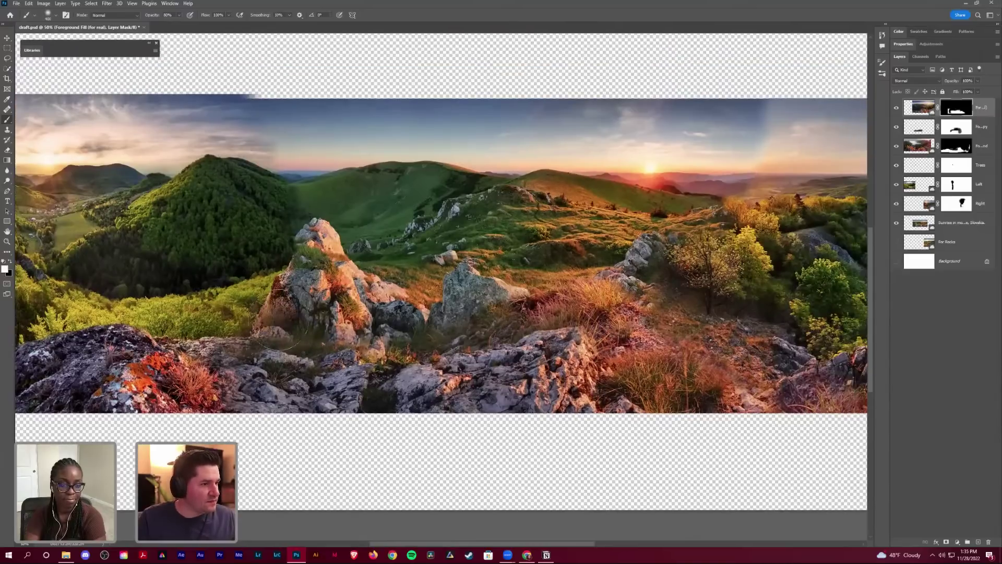
mouse_move(292, 319)
left_mouse_down()
mouse_move(337, 319)
mouse_move(366, 303)
mouse_move(355, 329)
mouse_move(303, 324)
mouse_move(272, 334)
mouse_move(336, 328)
mouse_move(308, 360)
mouse_move(381, 347)
mouse_move(320, 336)
mouse_move(323, 368)
mouse_move(394, 371)
left_mouse_up()
key("x")
key("x")
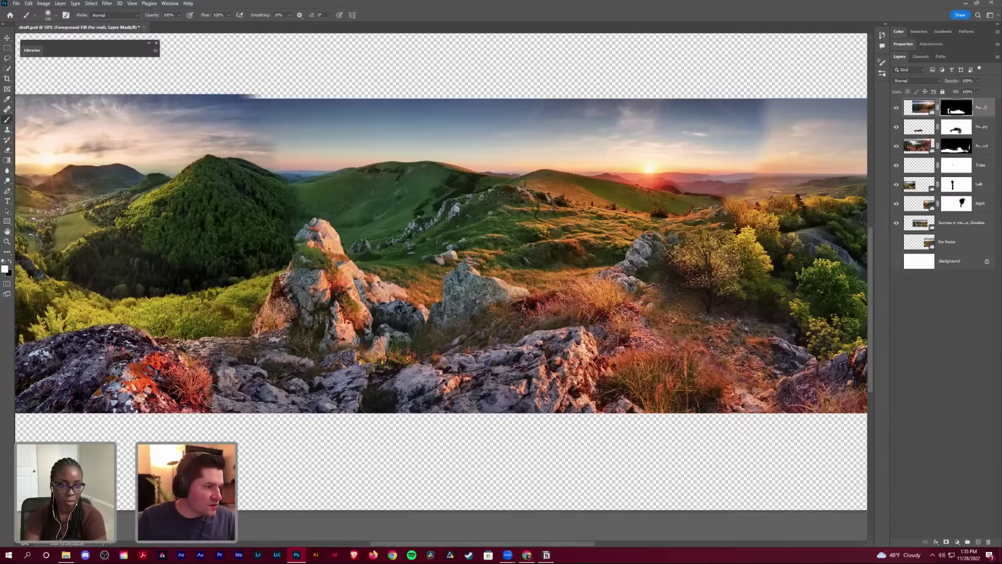
mouse_move(220, 389)
left_mouse_down()
mouse_move(191, 415)
mouse_move(193, 392)
mouse_move(206, 381)
mouse_move(205, 416)
left_mouse_up()
key("x")
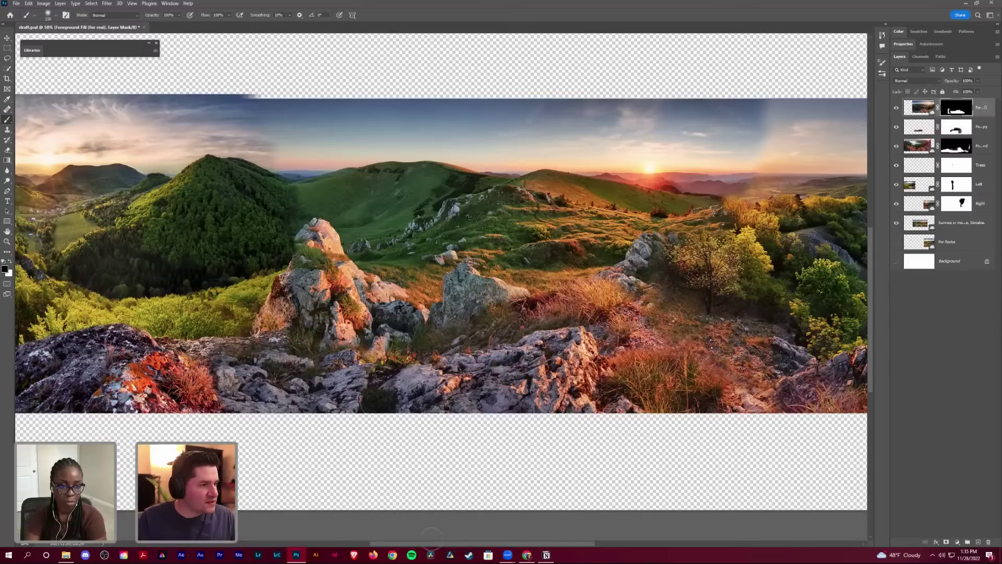
Step: Examine the blend around the orange grass clump and stony path up close, and compare it with the whole panorama
left_click_drag(575, 375, 492, 359)
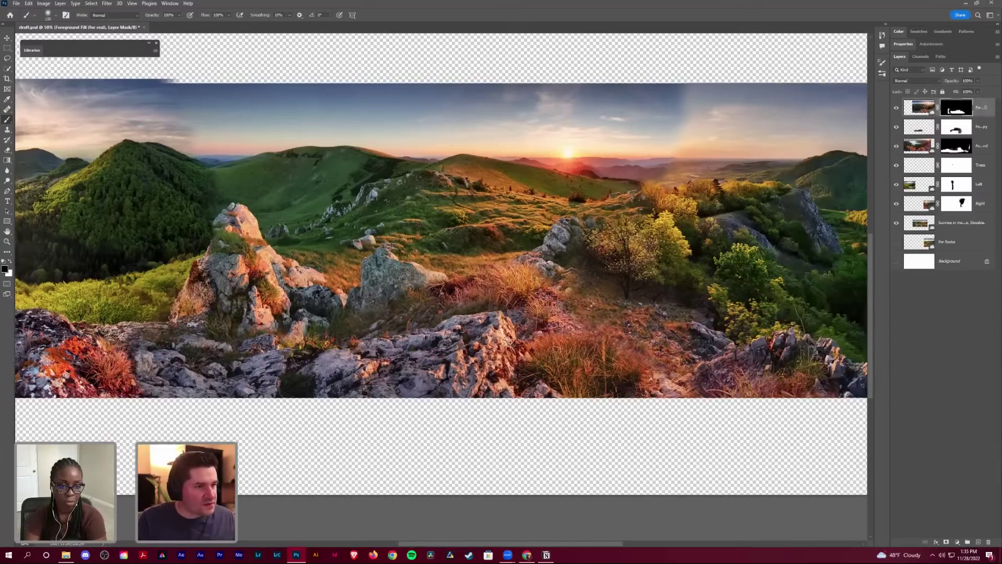
left_click_drag(661, 309, 526, 292)
left_click(506, 259)
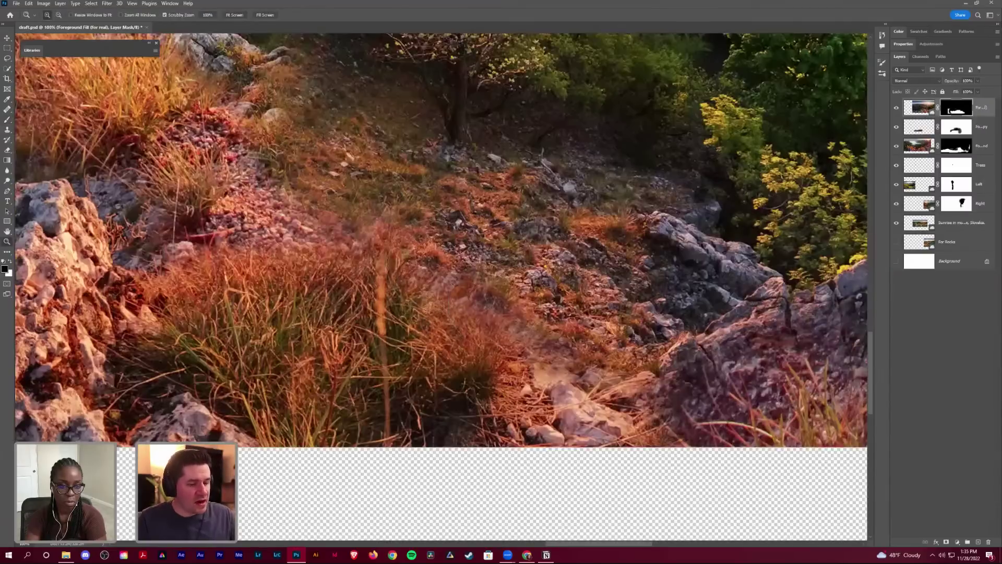
left_click(475, 238)
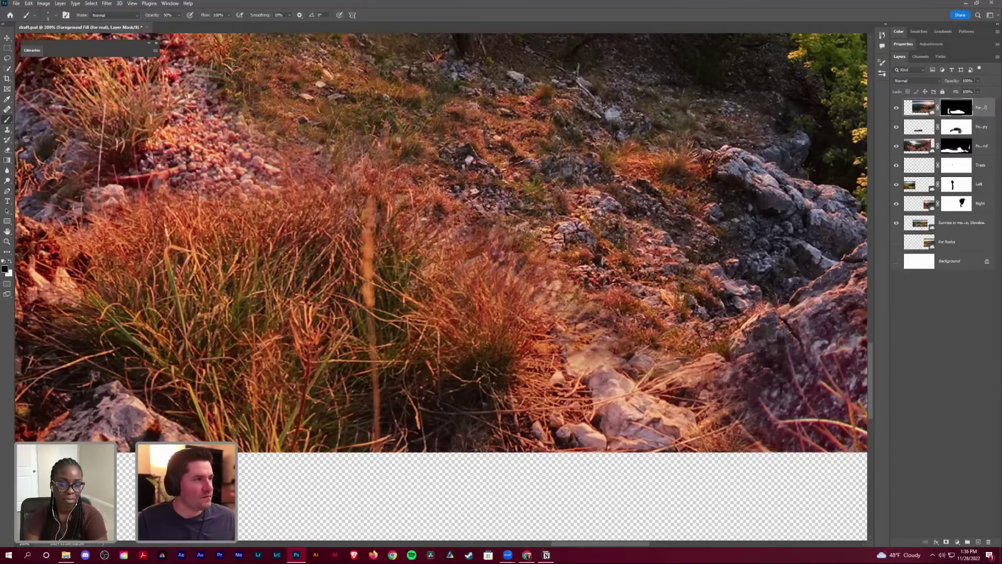
scroll(525, 293, "down", 1)
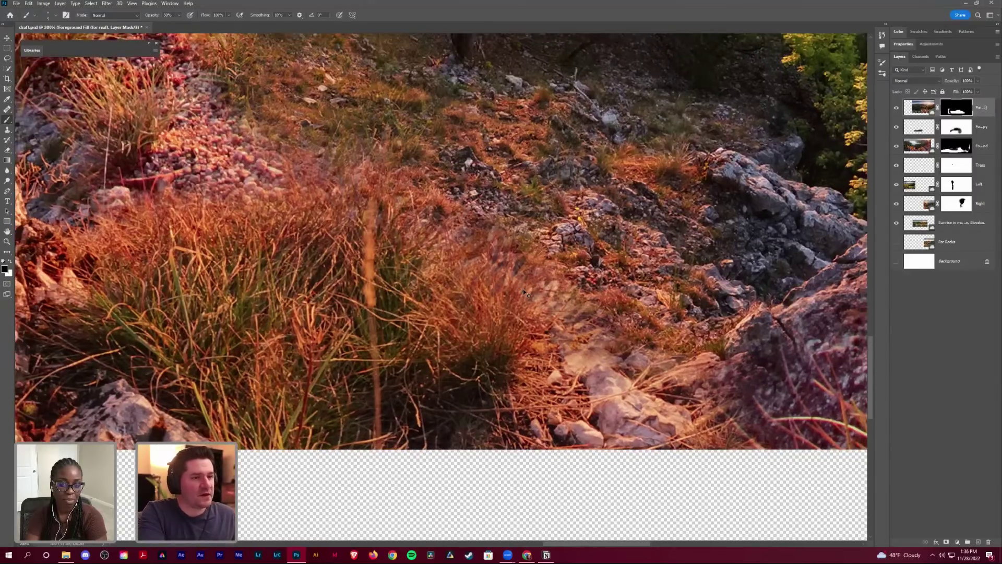
scroll(525, 293, "down", 3)
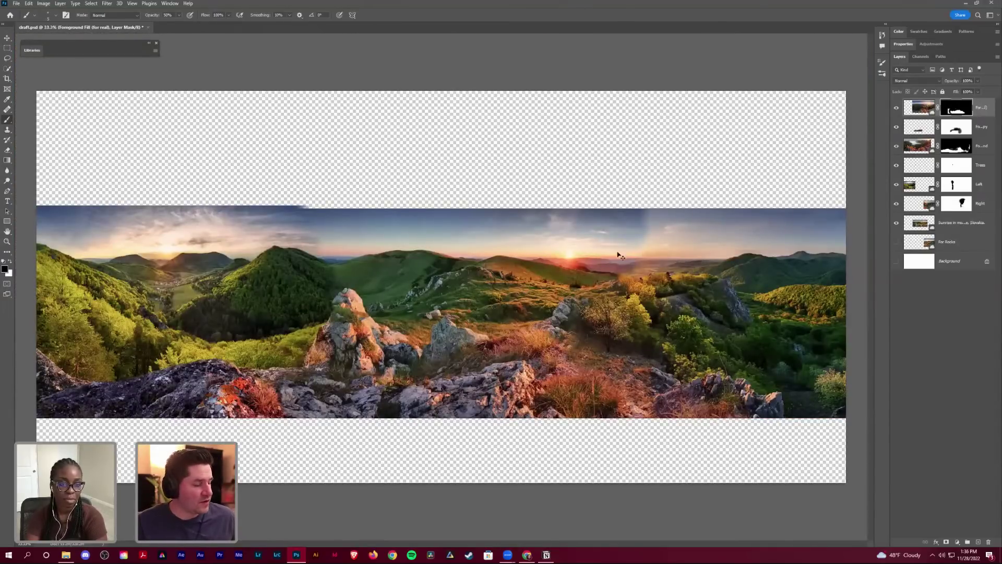
Step: Crop the canvas to the panorama's lower edge and trim off part of the empty area above the sky
key("c")
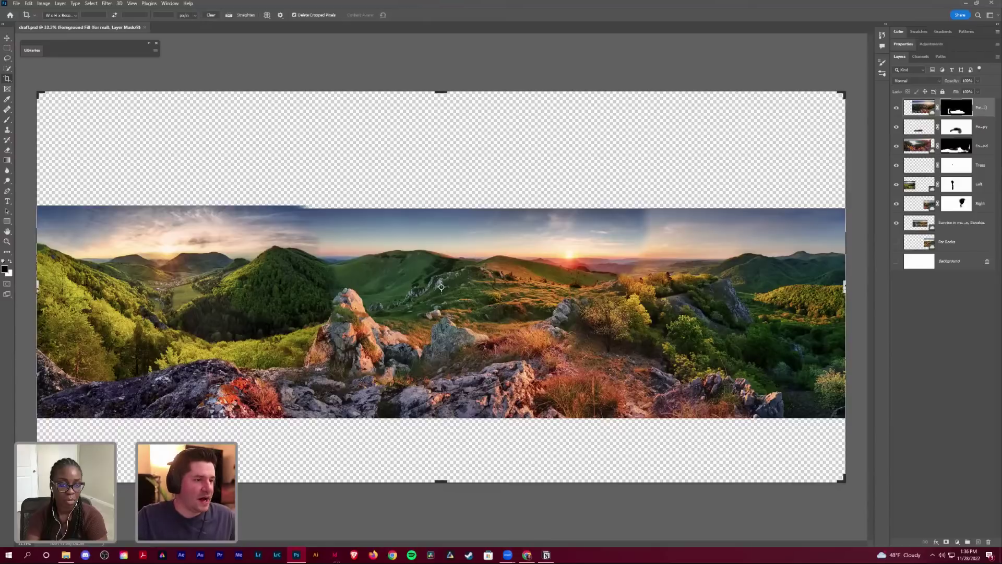
left_click_drag(442, 481, 442, 417)
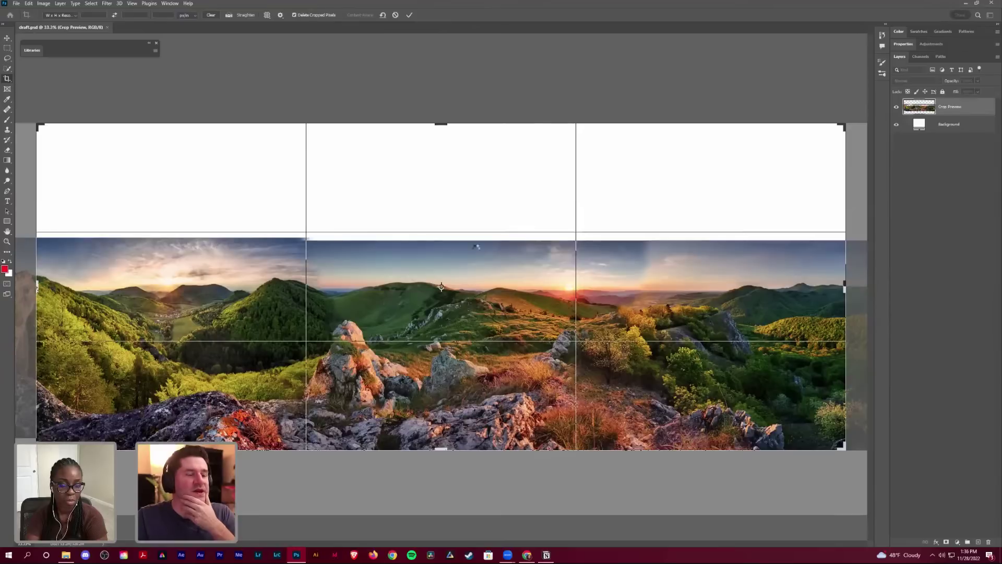
key("Return")
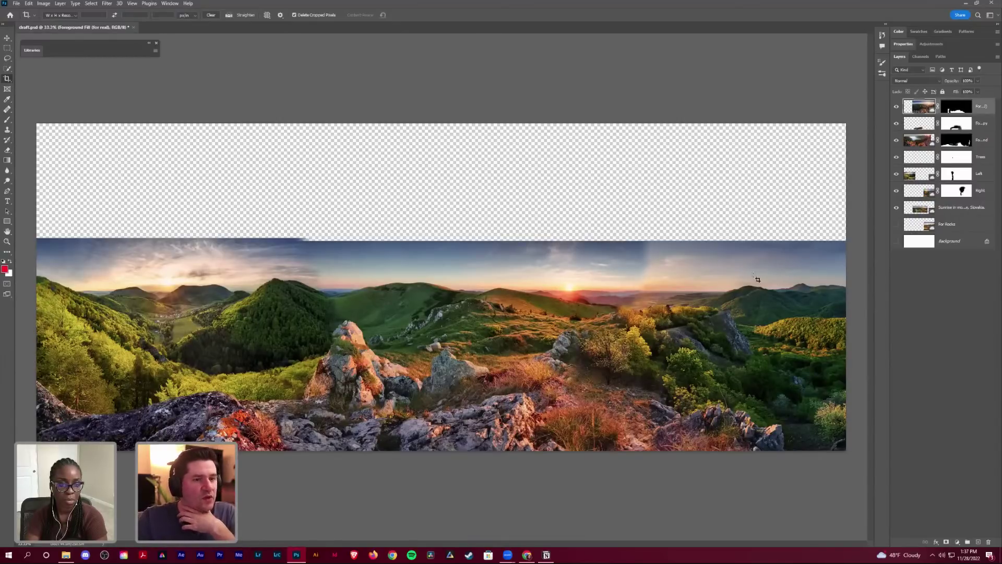
left_click(428, 190)
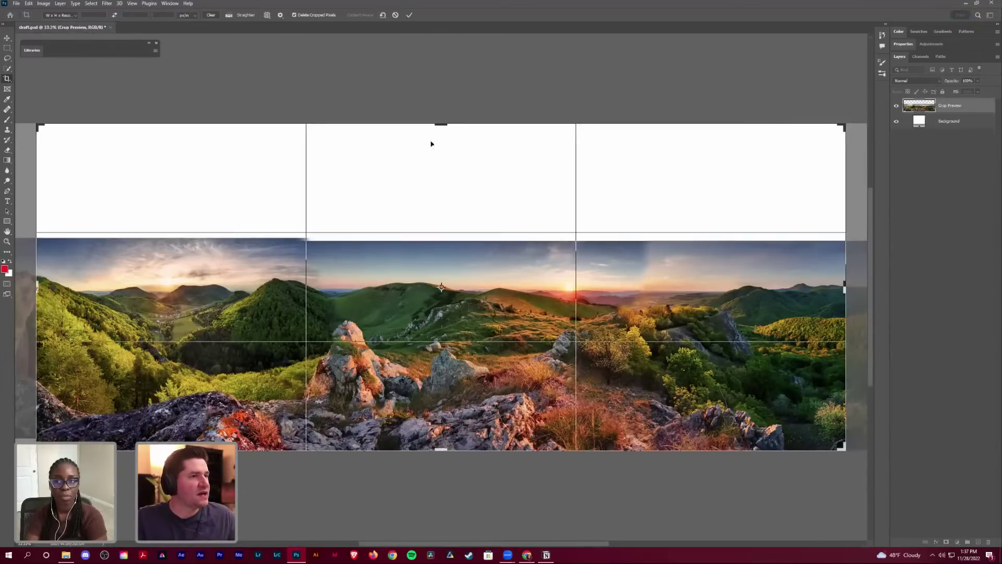
left_click_drag(440, 123, 442, 146)
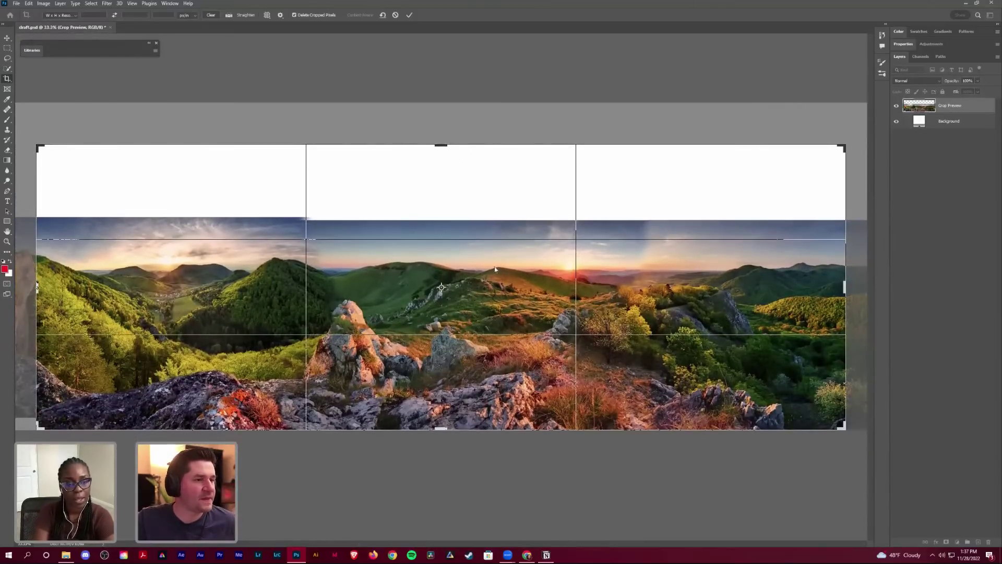
key("Return")
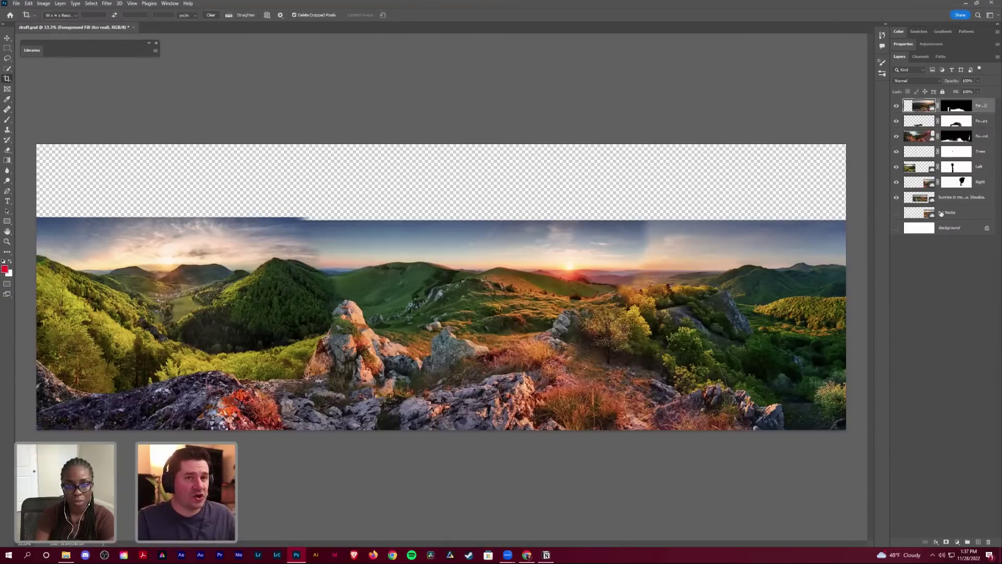
Step: Stamp all visible layers into a new merged layer at the top of the stack and name it Dodge
key("ctrl+shift+alt+e")
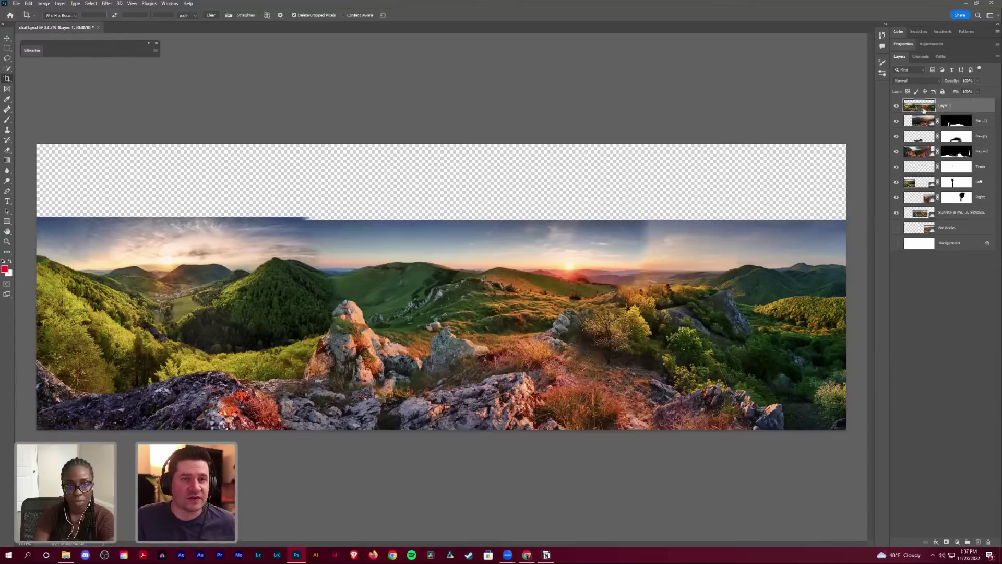
double_click(946, 106)
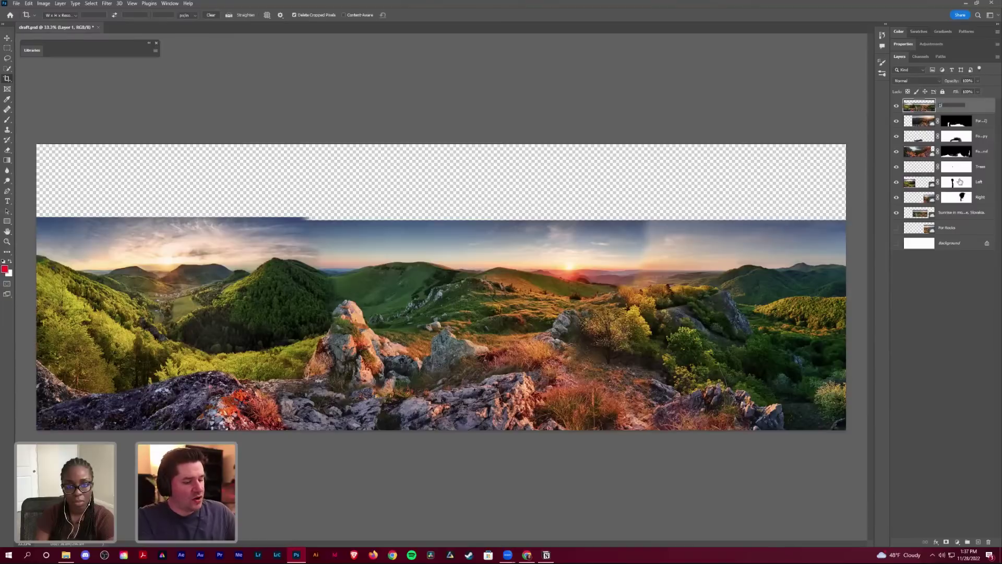
key("Return")
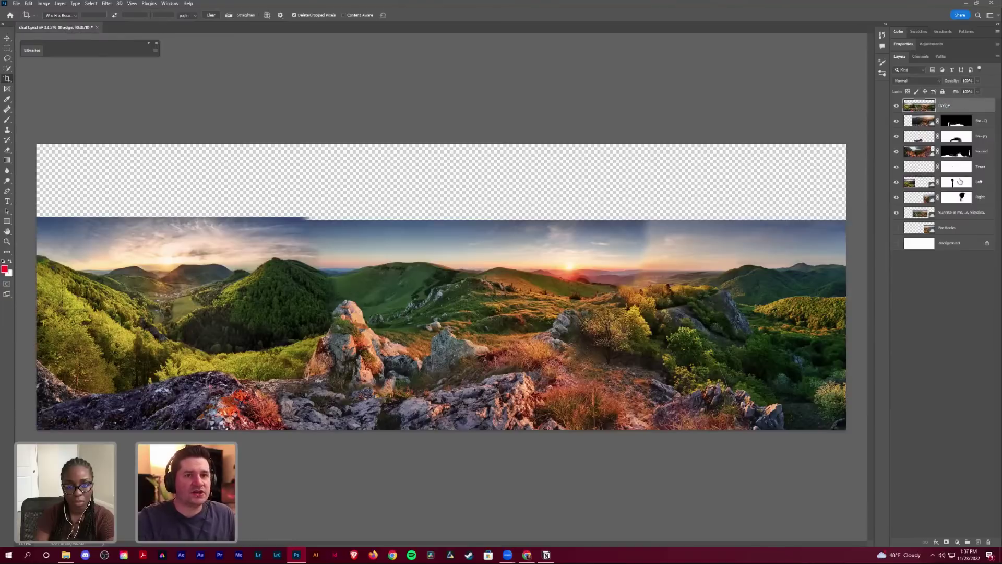
Step: Set the Dodge layer's blend mode to Screen and add a black mask that hides the whole layer
left_click(911, 82)
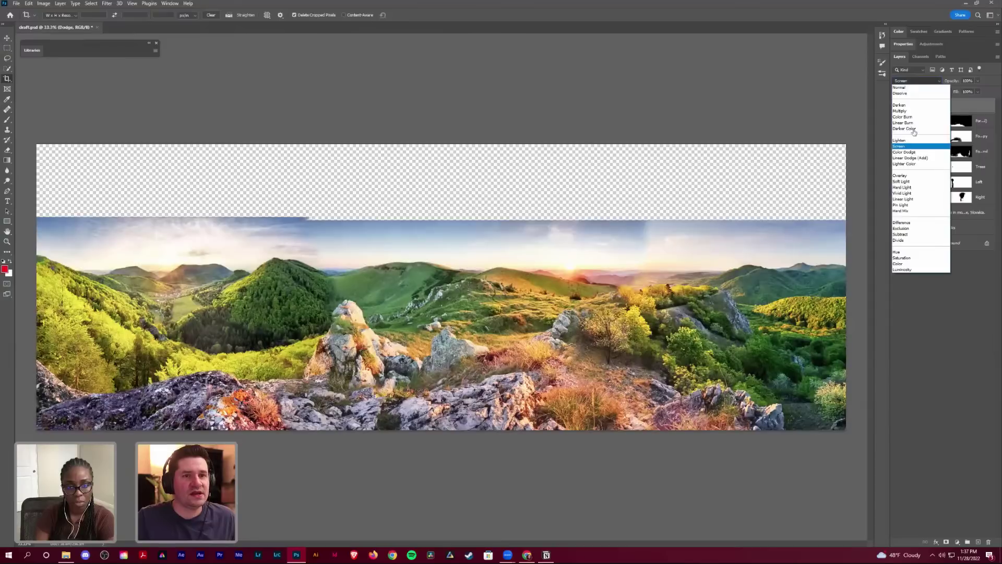
left_click(913, 147)
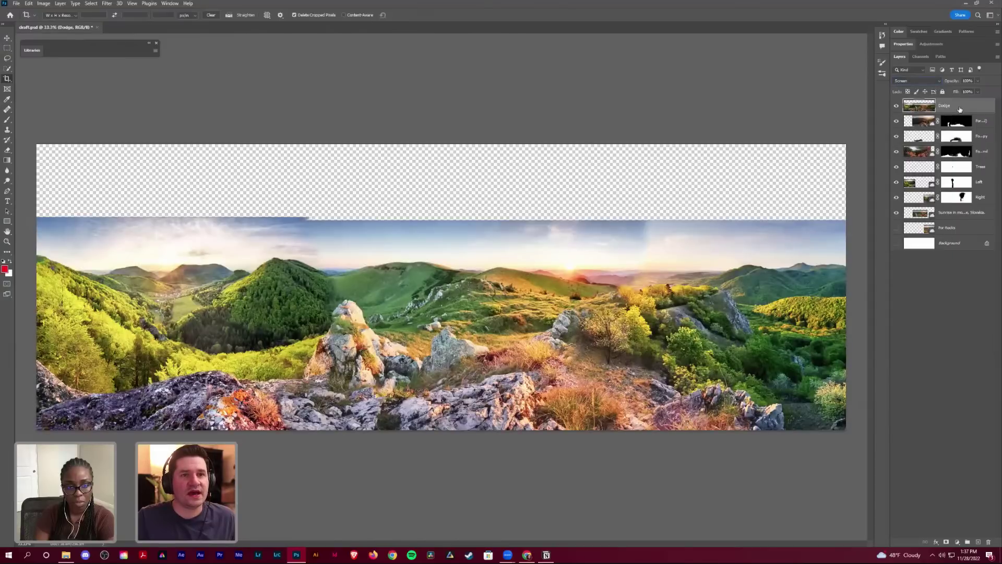
left_click(947, 543, "alt")
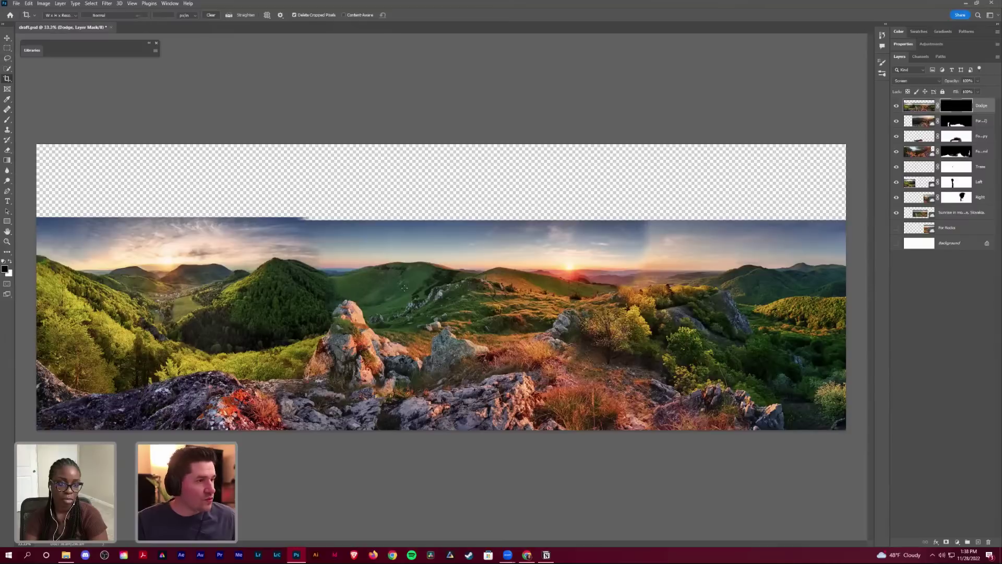
Step: Paint on the Dodge mask with a large, low-opacity white brush to brighten the dark hills and foreground areas of the panorama
key("b")
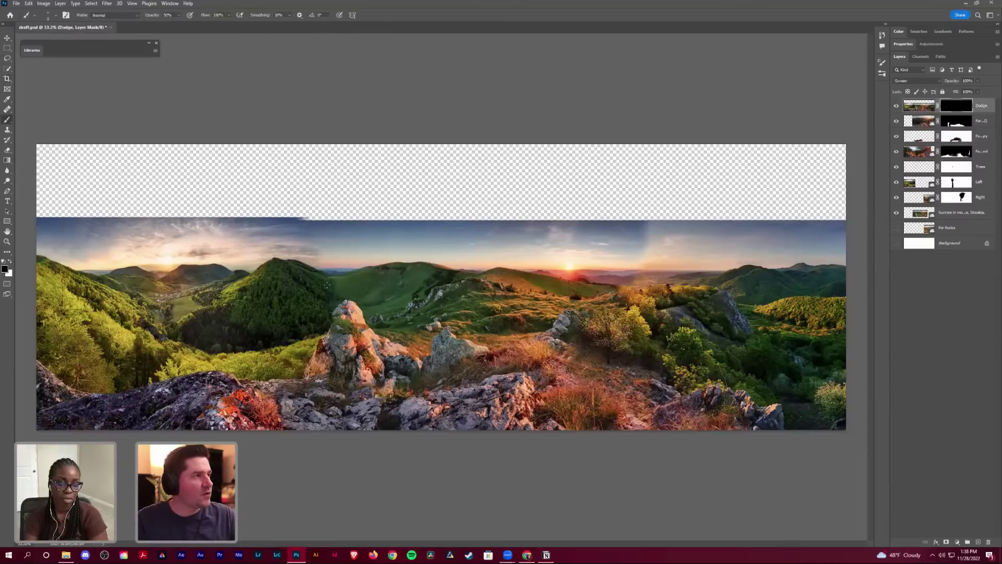
key("bracketright")
key("bracketright")
key("bracketright")
key("bracketright")
key("bracketright")
key("bracketright")
key("bracketright")
key("bracketright")
key("bracketright")
key("bracketright")
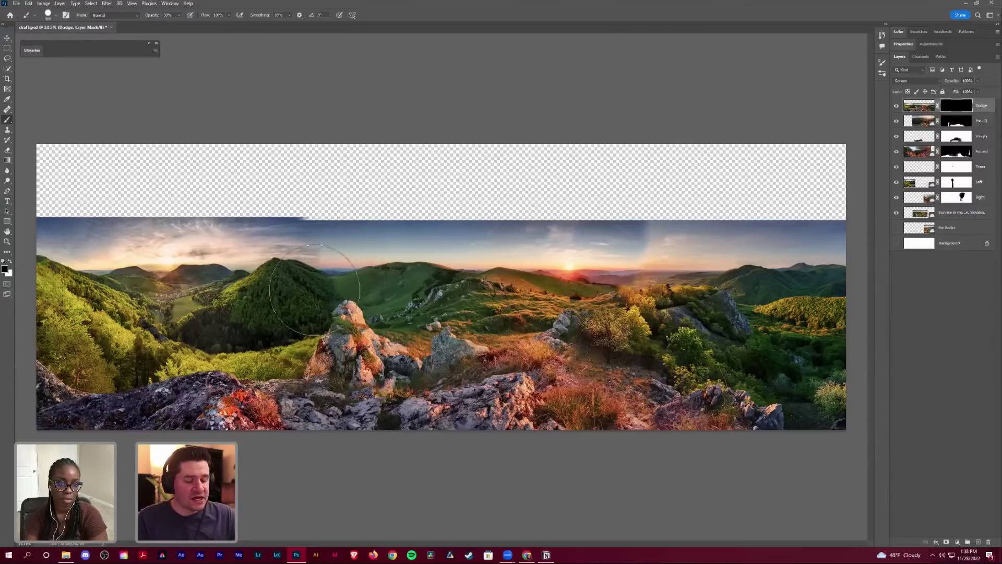
key("shift")
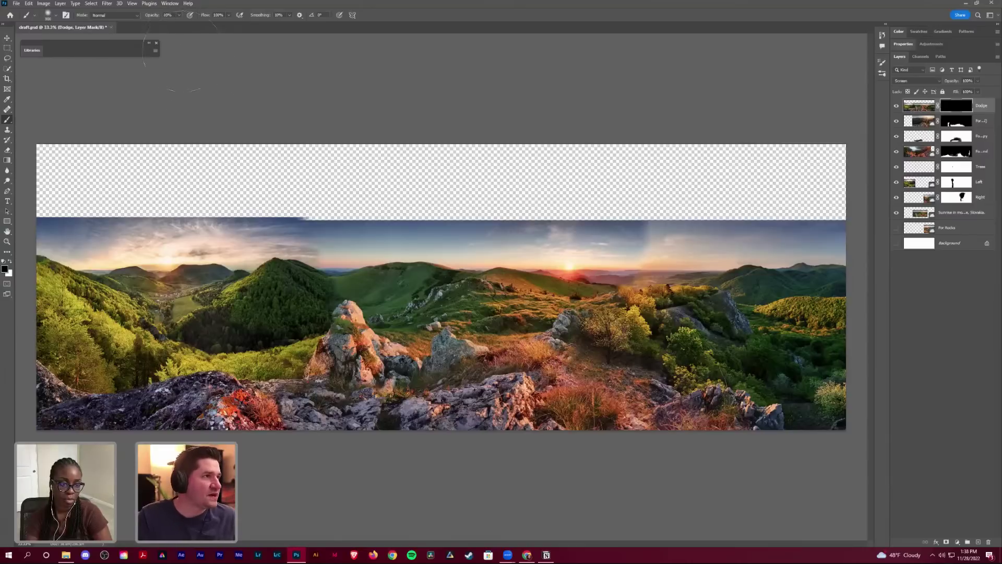
key("x")
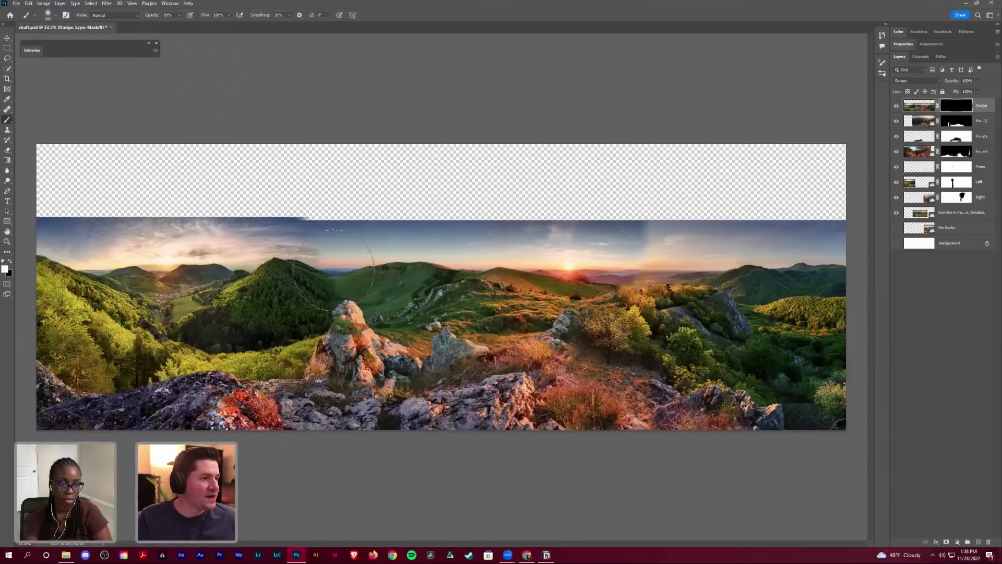
mouse_move(334, 271)
left_mouse_down()
mouse_move(292, 308)
mouse_move(214, 321)
mouse_move(277, 301)
mouse_move(302, 301)
mouse_move(306, 313)
mouse_move(126, 313)
mouse_move(131, 303)
mouse_move(89, 410)
left_mouse_up()
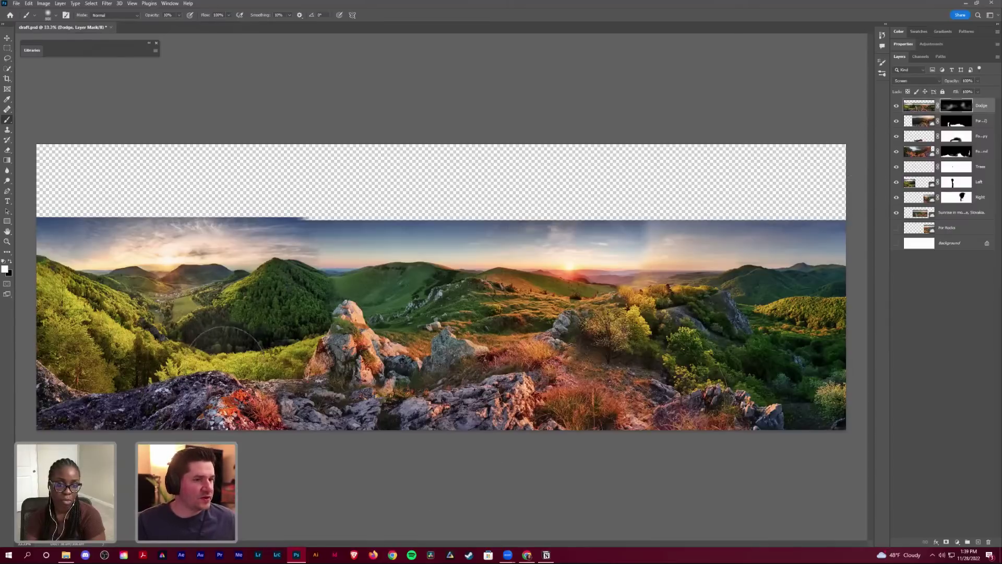
key("v")
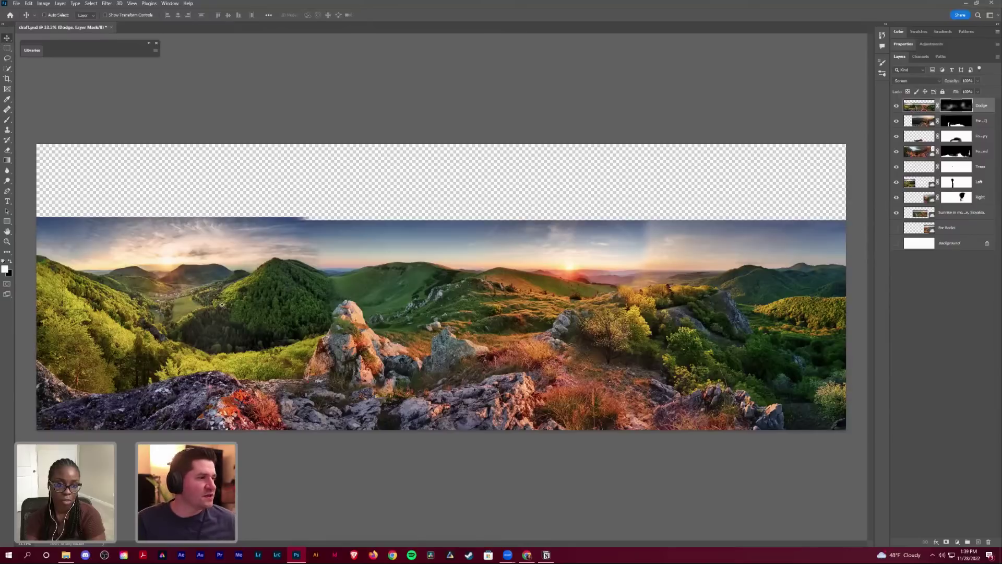
key("z")
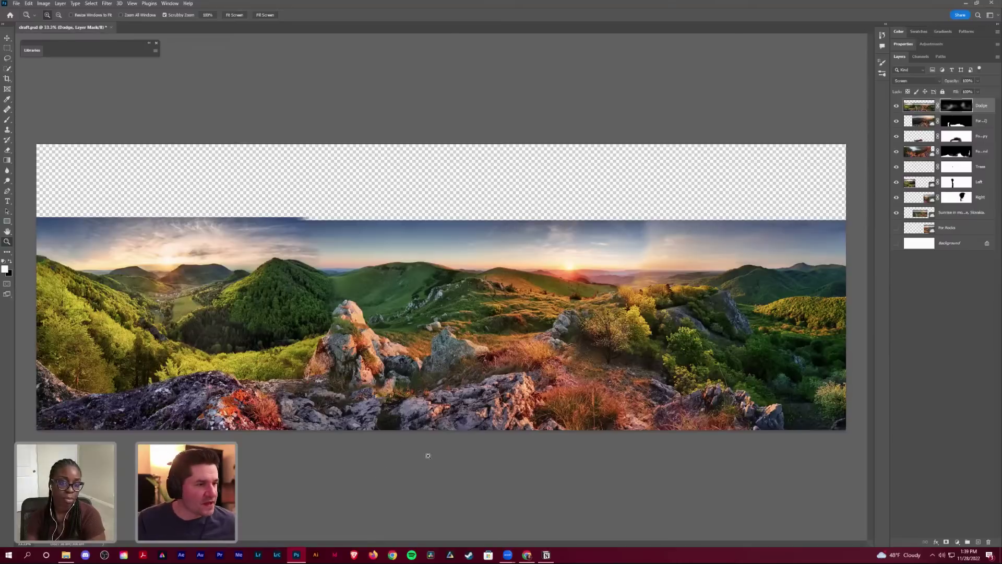
Step: Inspect the rocky foreground at closer range, then hide the Dodge layer
left_click_drag(269, 366, 273, 366)
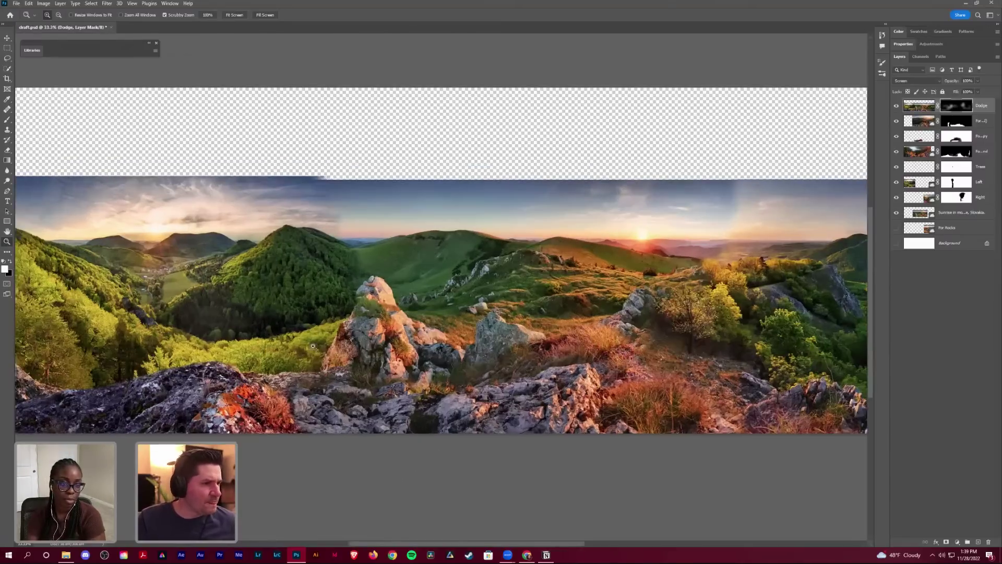
left_click(176, 364)
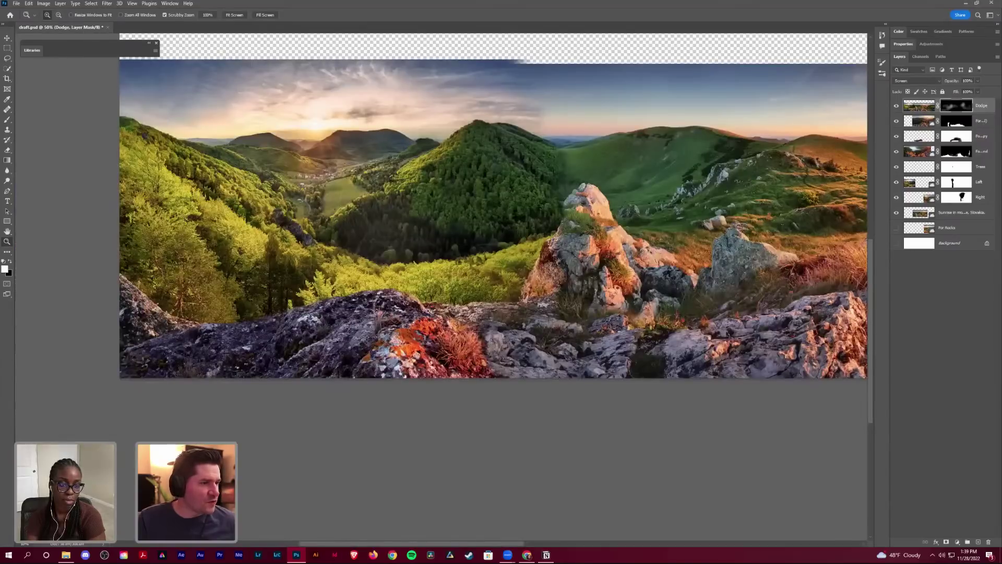
left_click(264, 365, "alt")
key("ctrl+minus")
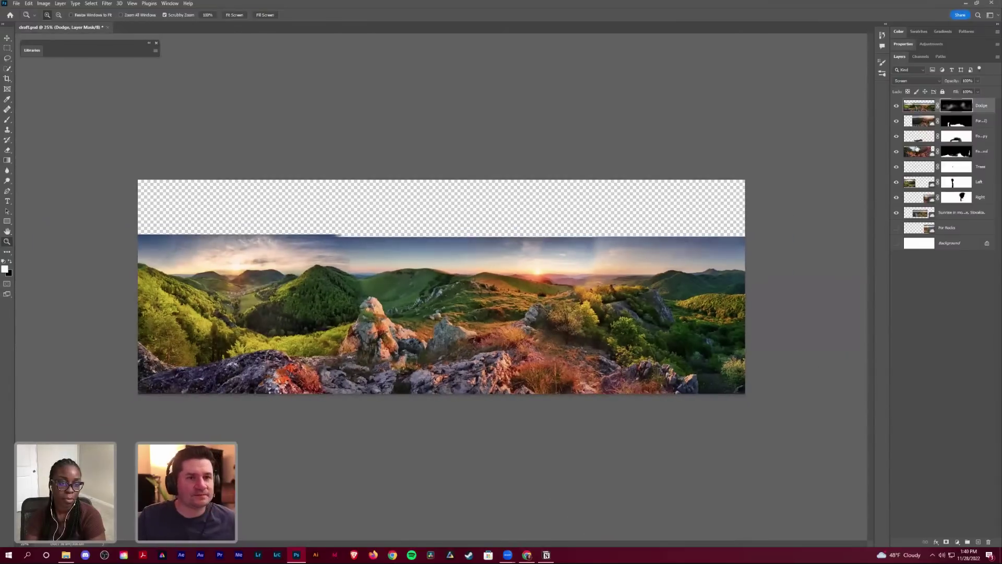
left_click(896, 106)
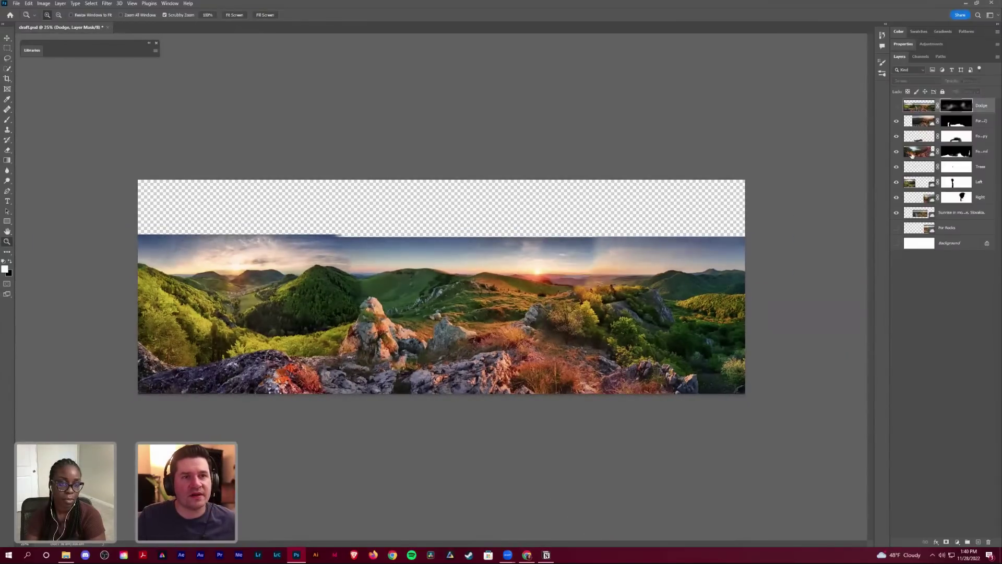
Step: Toggle the Foreground layer's visibility to see which area it covers, then duplicate the layer
left_click(909, 124)
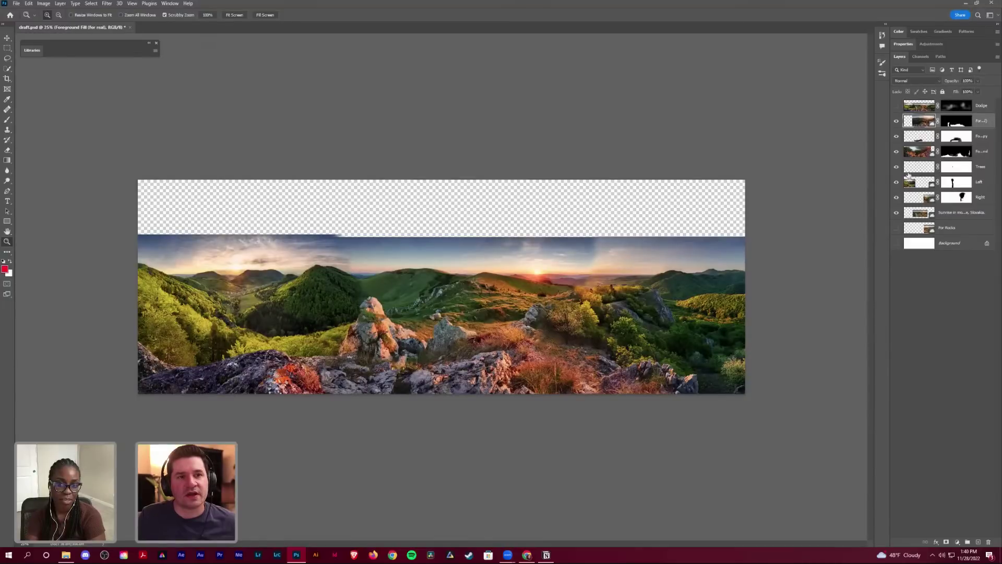
left_click(897, 152)
left_click(896, 152)
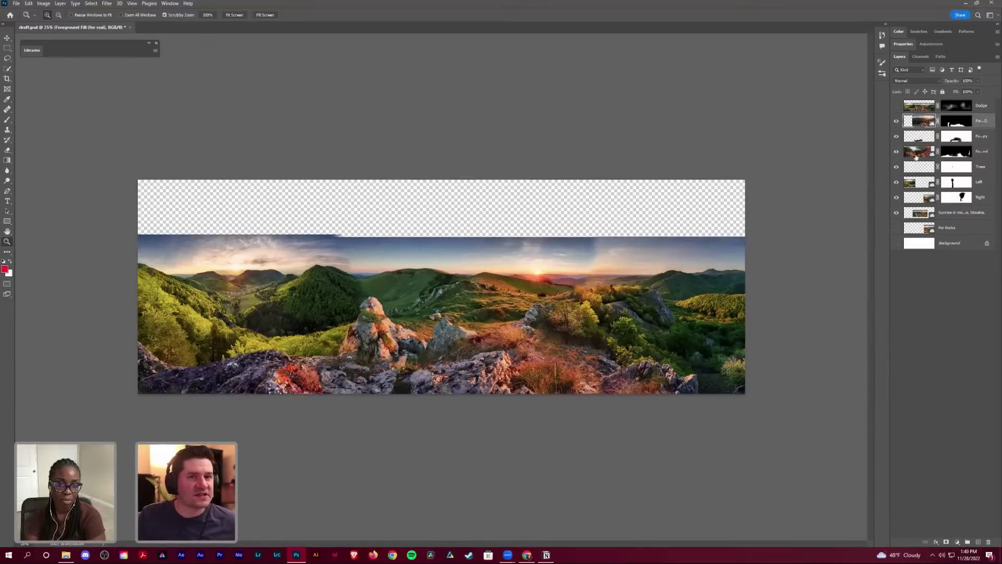
left_click(917, 157)
left_click(915, 137)
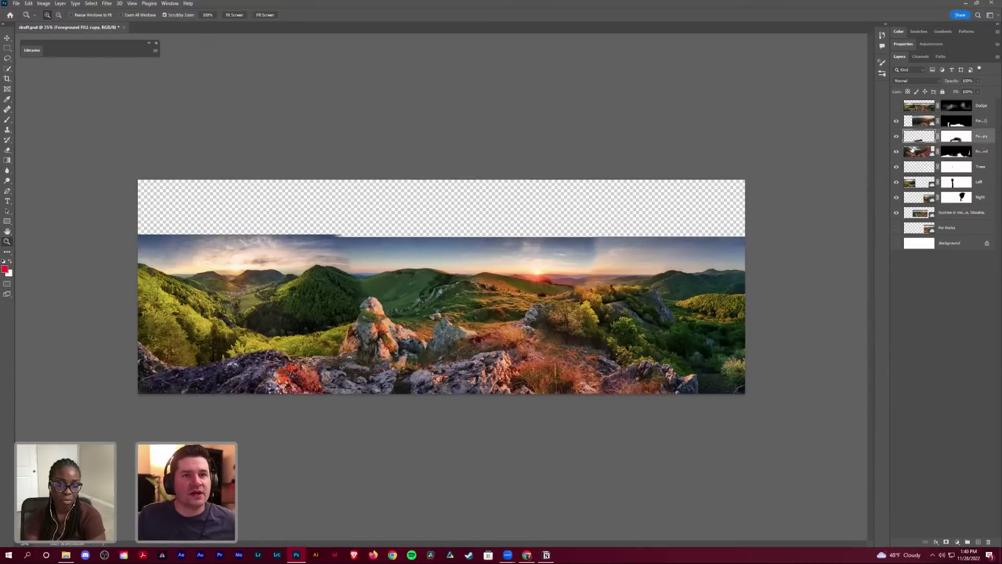
left_click(897, 152)
left_click(913, 154)
left_click(897, 152)
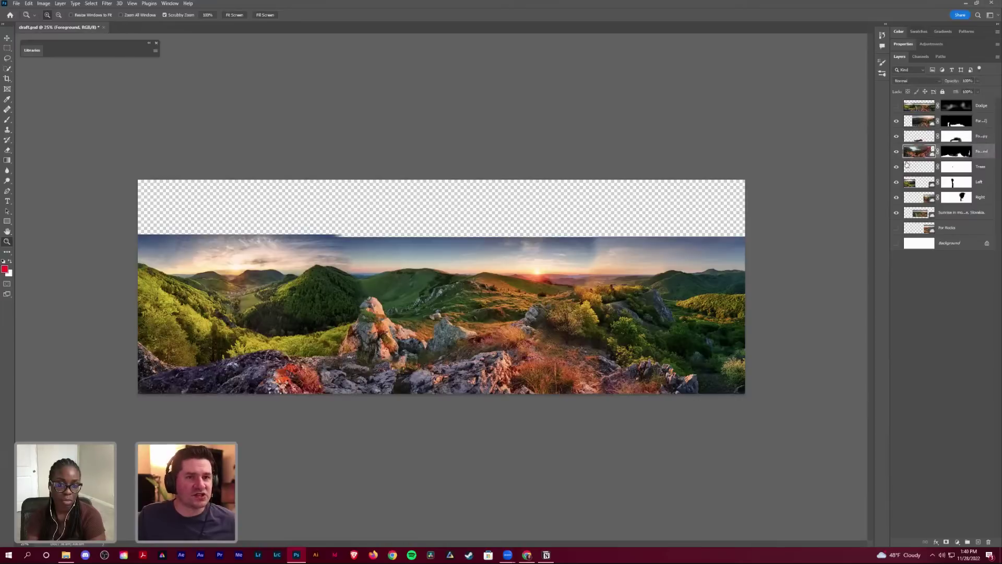
key("ctrl+j")
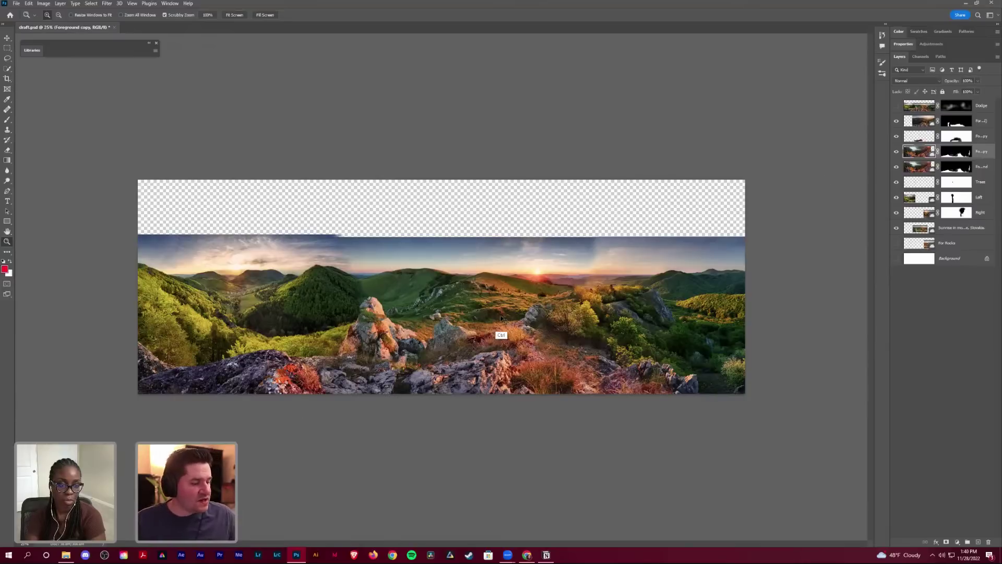
Step: Stretch the Foreground copy horizontally past the canvas's right edge to about 126% width, leaving its height at 100%
key("ctrl+t")
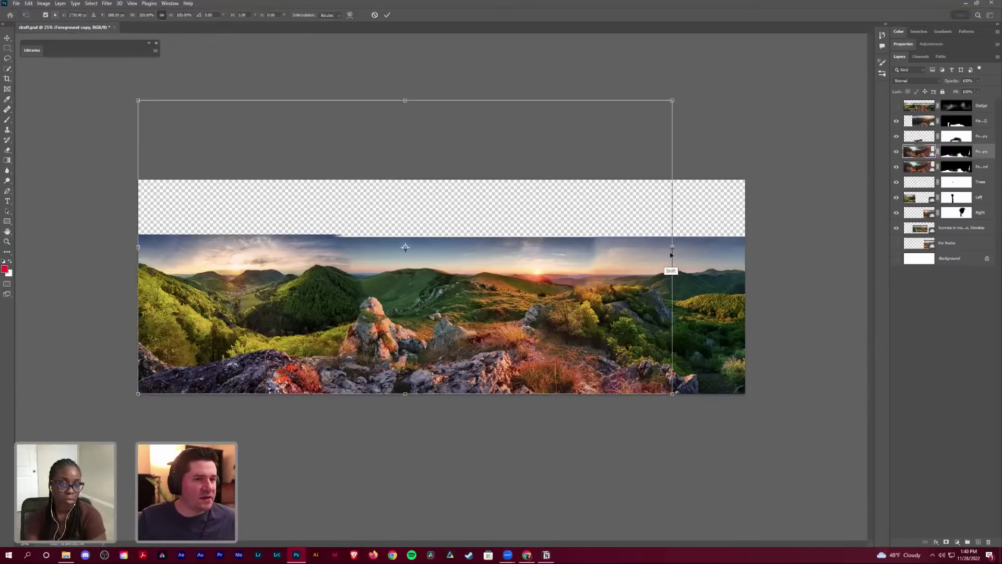
left_click_drag(673, 243, 817, 222)
left_click_drag(799, 226, 799, 226)
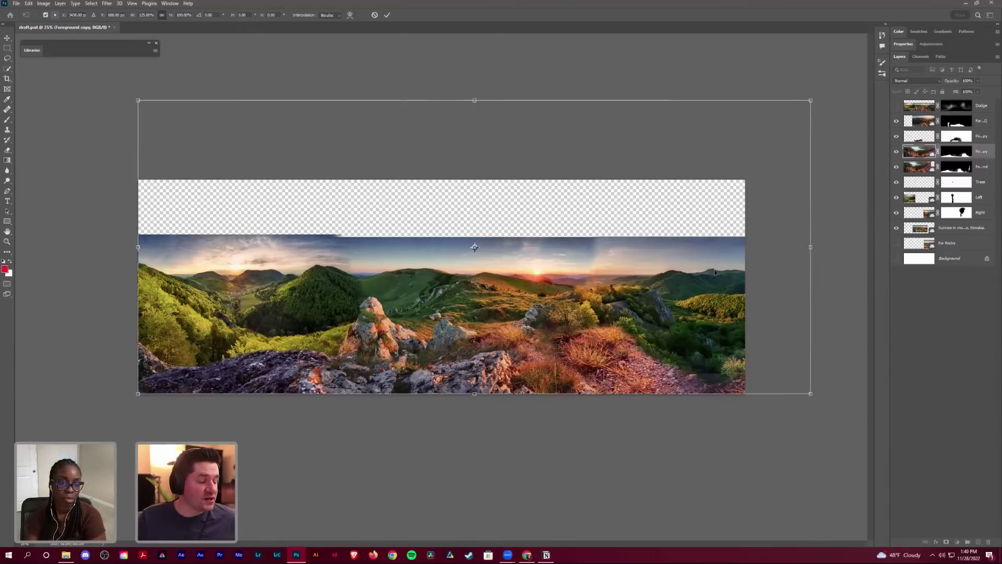
Step: Shift the stretched Foreground copy right until its red grass and gravel slope fill the lower-right foreground, and apply the transform
key("shift+Right")
key("shift+Right")
key("shift+Right")
key("shift+Right")
key("shift+Right")
key("shift+Right")
key("shift+Right")
key("shift+Right")
key("shift+Right")
key("shift+Right")
key("shift+Right")
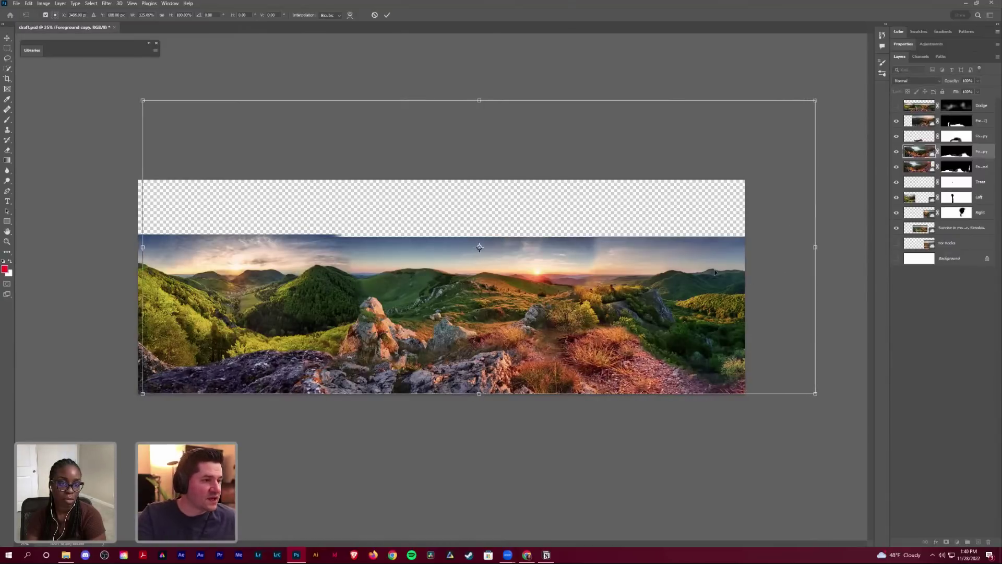
key("shift+Right")
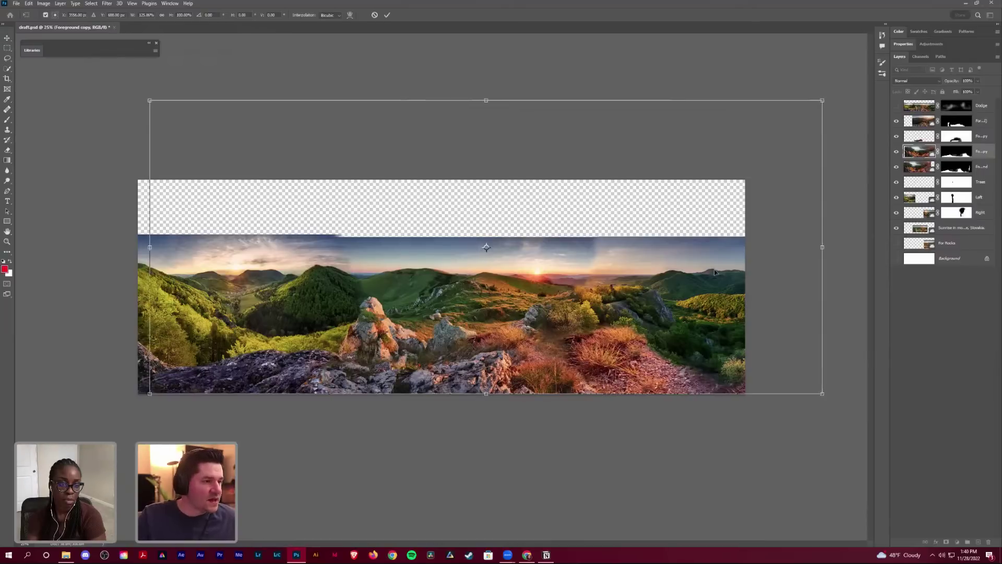
key("ctrl+plus")
key("ctrl+plus")
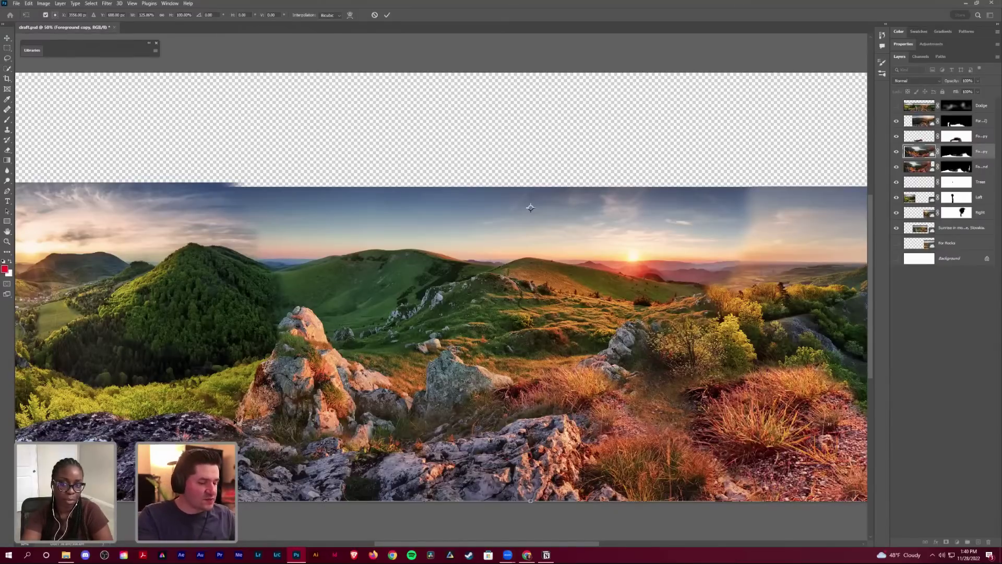
key("ctrl+minus")
key("ctrl+minus")
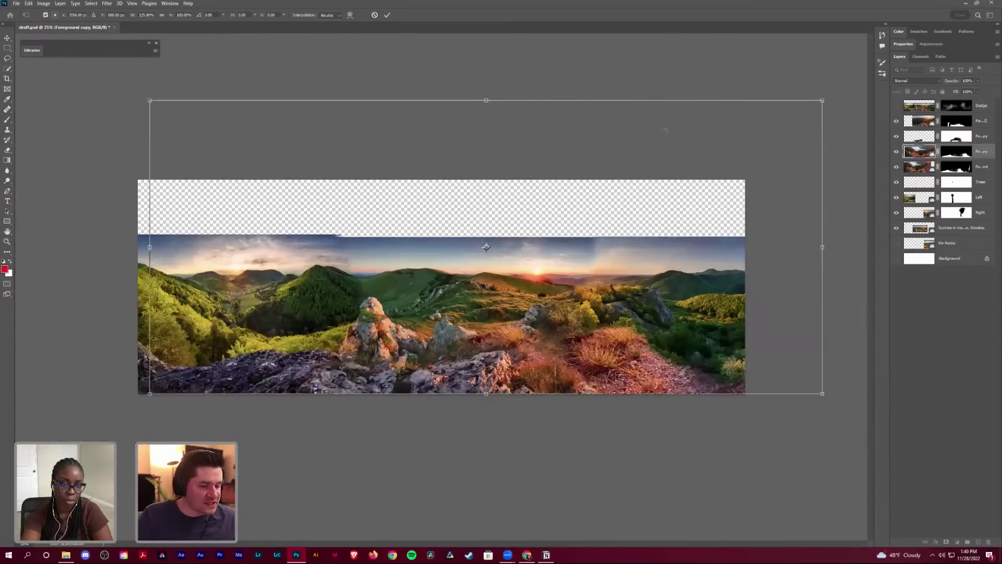
key("Return")
key("z")
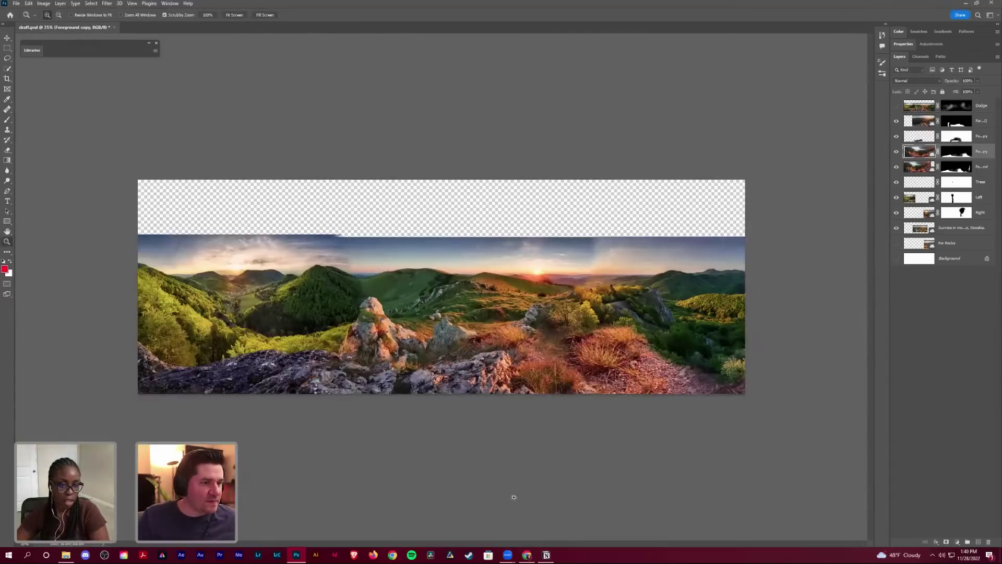
Step: Paint black on the Foreground copy's mask with a 60% opacity brush to hide its left edge over the dark rocks
left_click(956, 166)
key("d")
key("b")
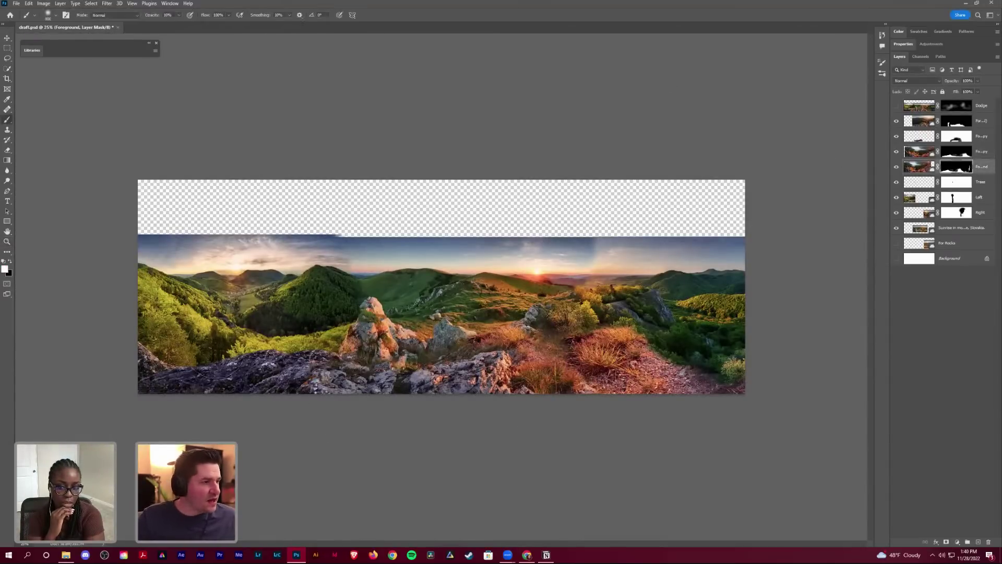
key("x")
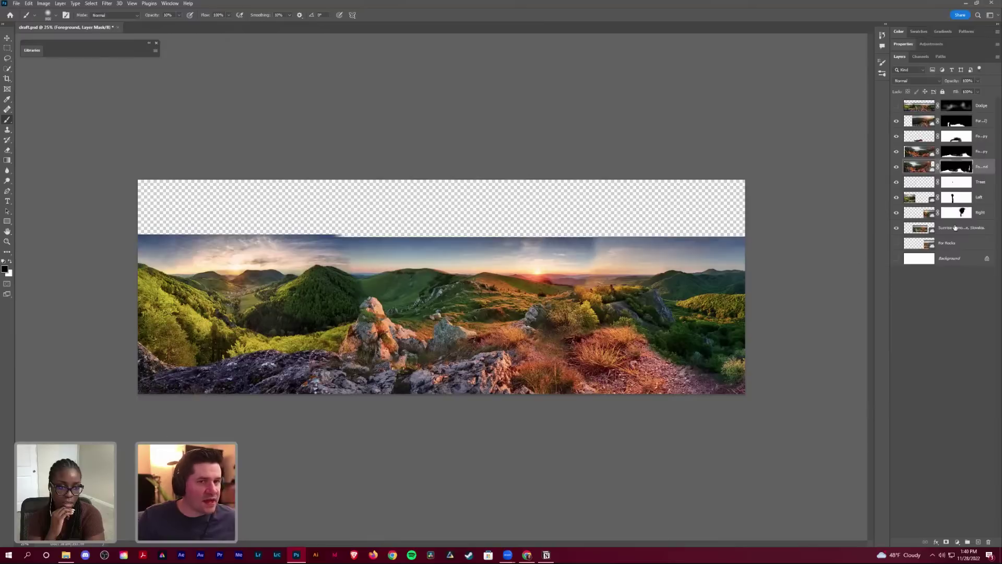
left_click(956, 151)
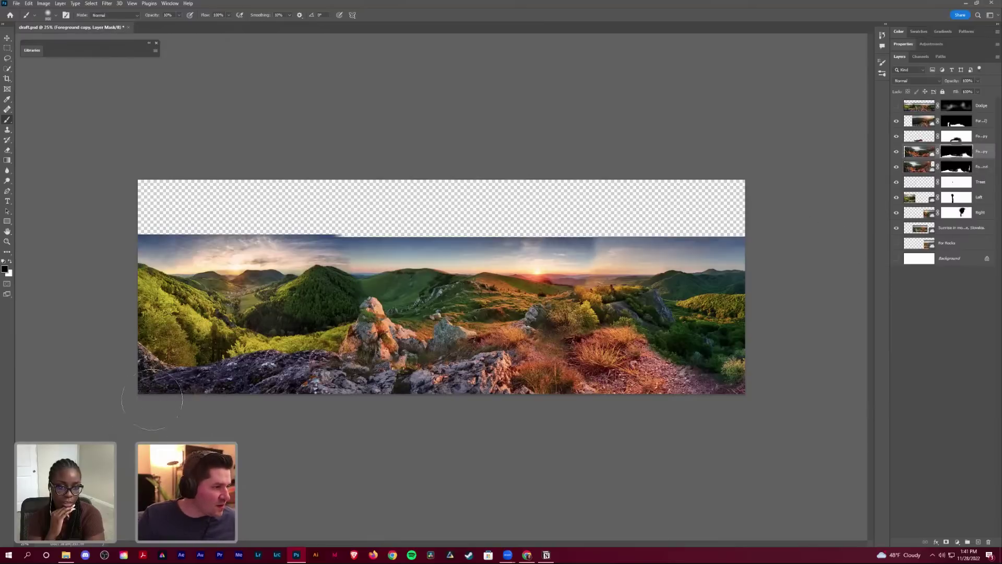
key("ctrl+plus")
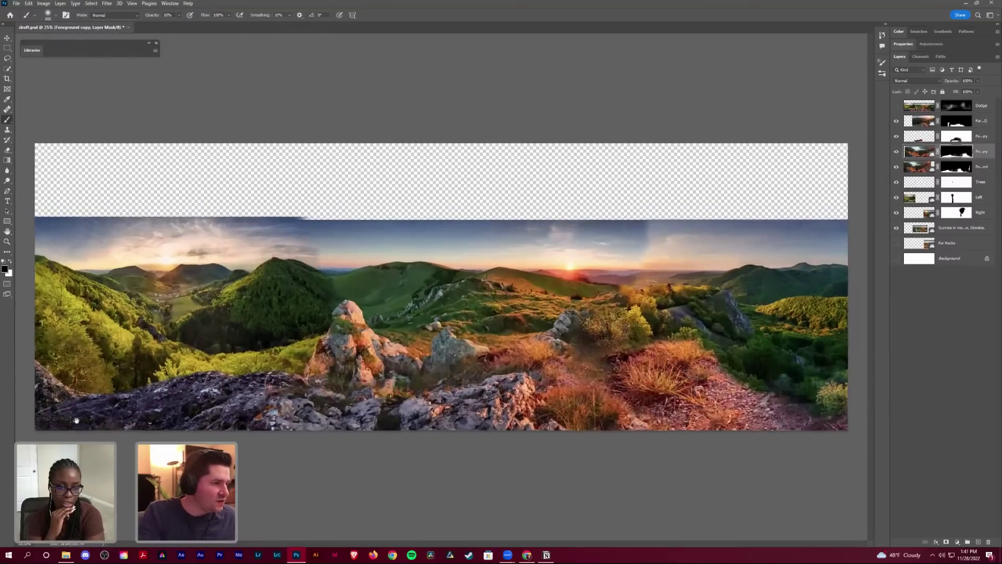
key("ctrl+plus")
mouse_move(140, 379)
left_mouse_down()
mouse_move(578, 210)
mouse_move(500, 272)
mouse_move(379, 304)
left_mouse_up()
mouse_move(172, 433)
left_mouse_down()
mouse_move(130, 442)
mouse_move(193, 411)
left_mouse_up()
key("6")
left_click_drag(95, 406, 156, 389)
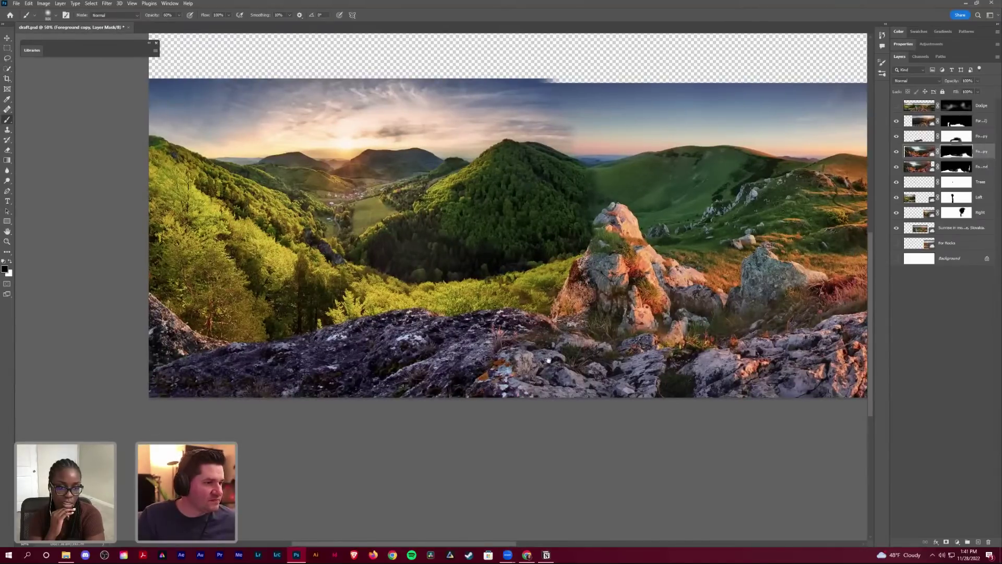
Step: Refine the Foreground copy's mask around the red shrub between the dark and light rocks, painting with black and white
left_click_drag(549, 360, 489, 354)
left_click_drag(605, 400, 531, 404)
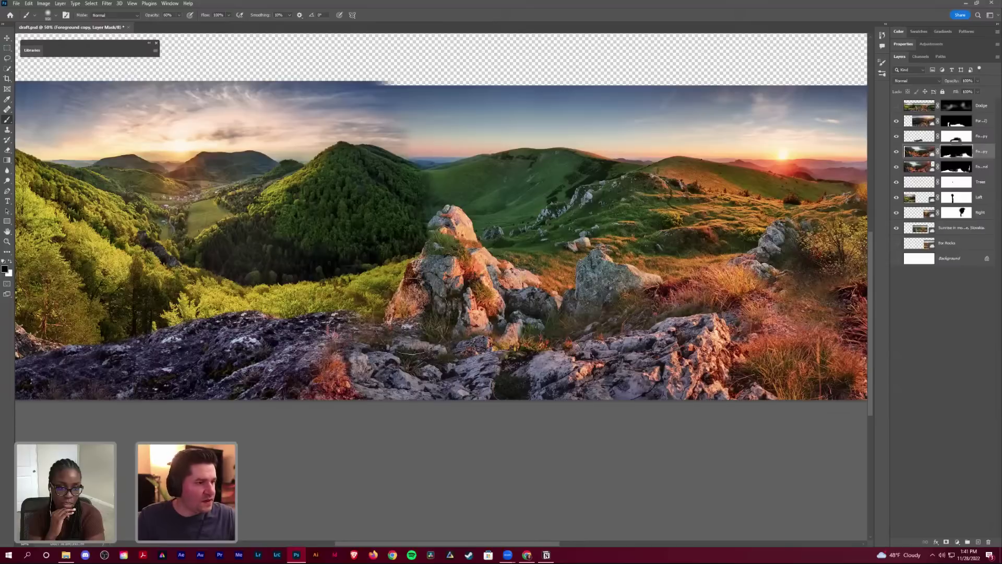
key("x")
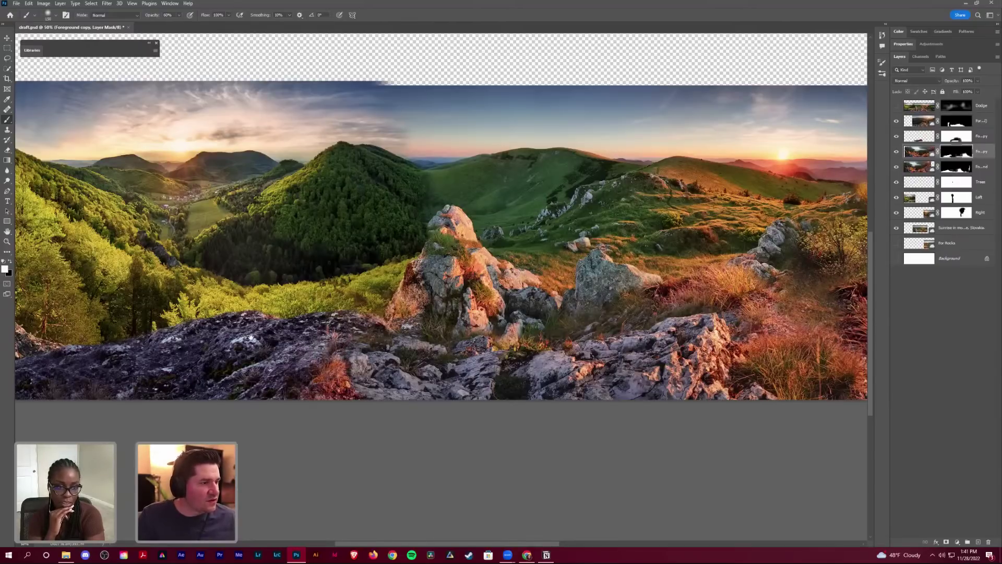
left_click_drag(251, 339, 375, 315)
Step: Paint black on the original Foreground layer's mask along the dark rock's upper edge to clean its border with the trees
left_click(956, 166)
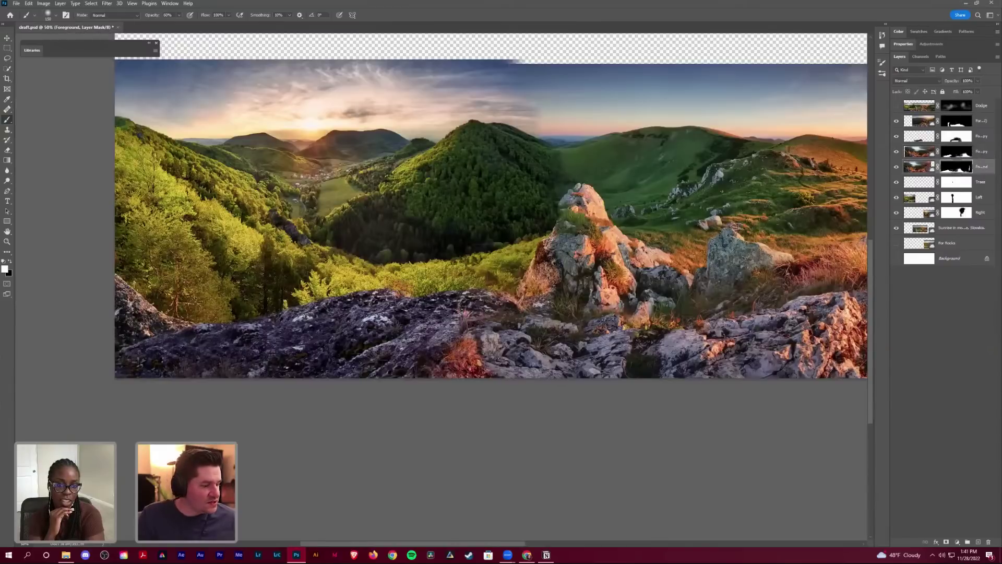
key("x")
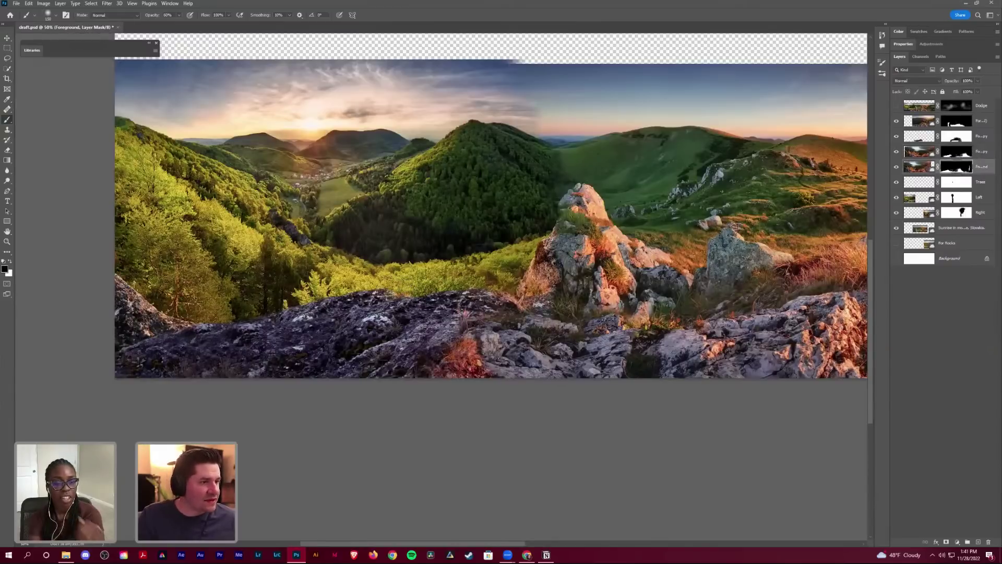
left_click_drag(377, 298, 274, 308)
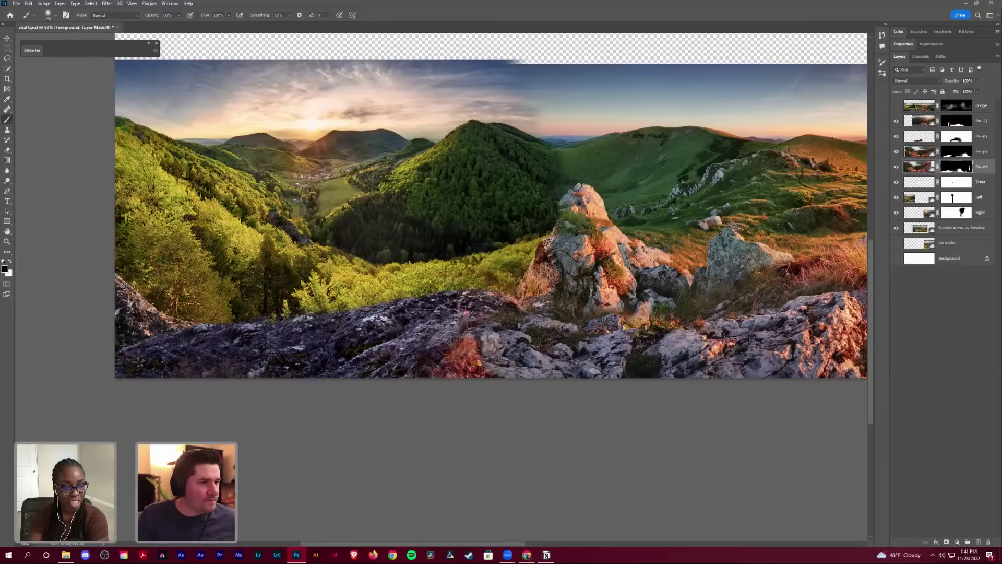
key("x")
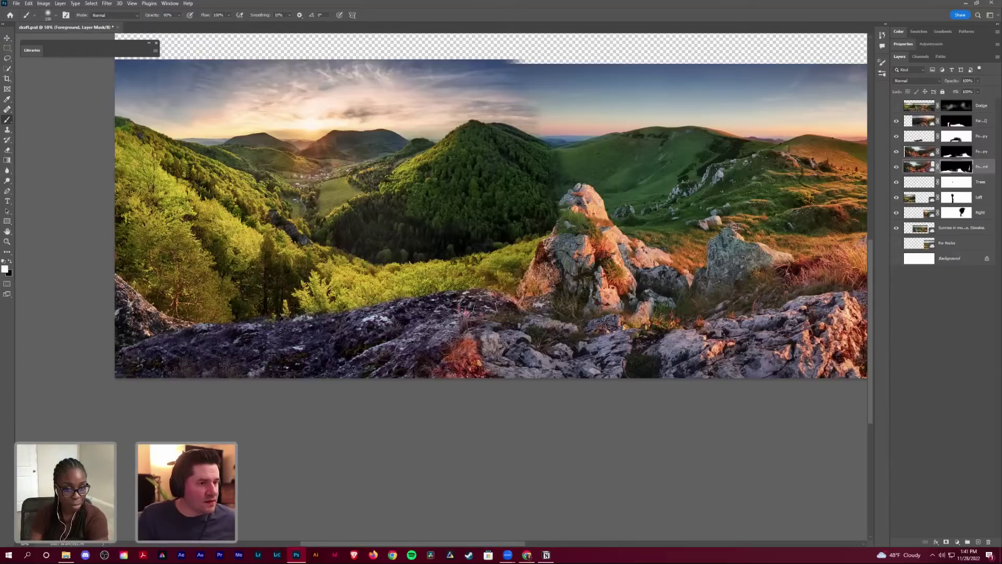
key("shift")
key("bracketleft")
key("bracketleft")
key("bracketleft")
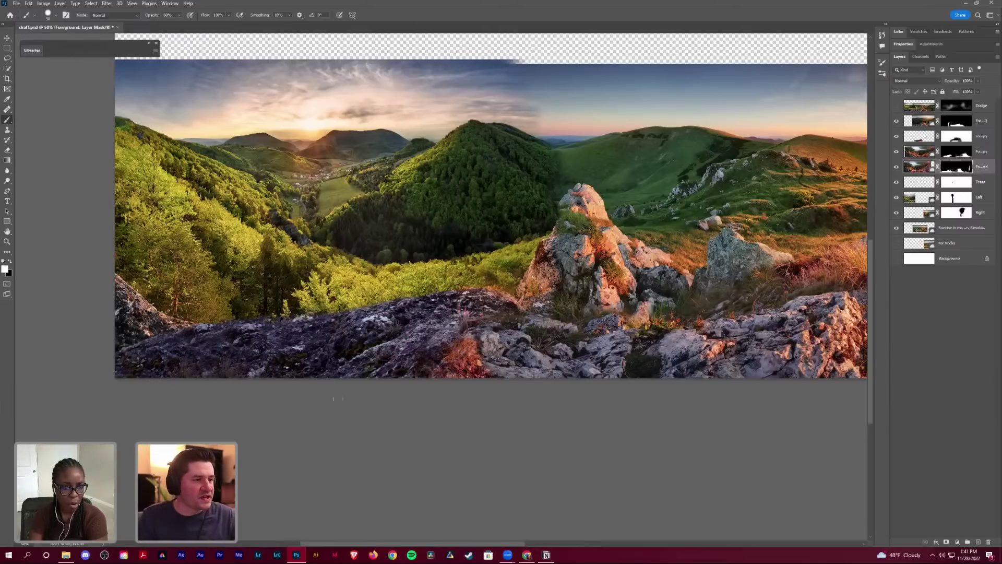
scroll(337, 401, "down", 3)
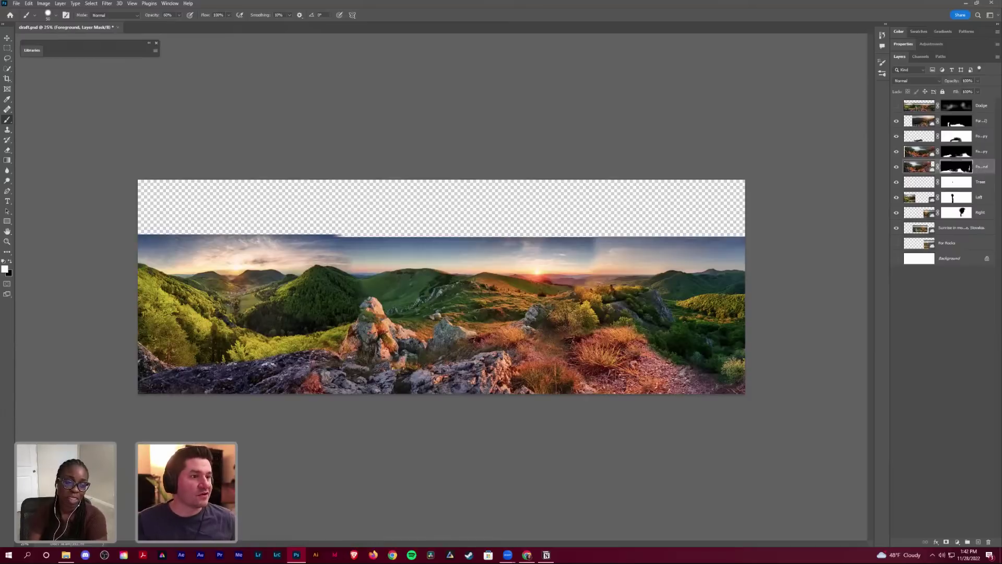
Step: Toggle the Dodge layer's visibility to compare the panorama with and without the brightening, leaving the layer shown
key("z")
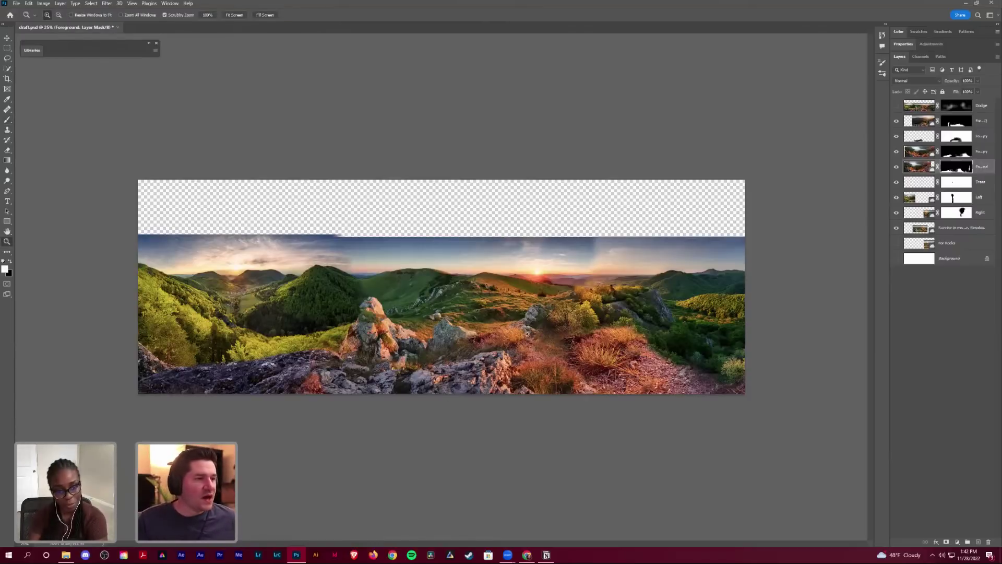
left_click(923, 109)
left_click(897, 107)
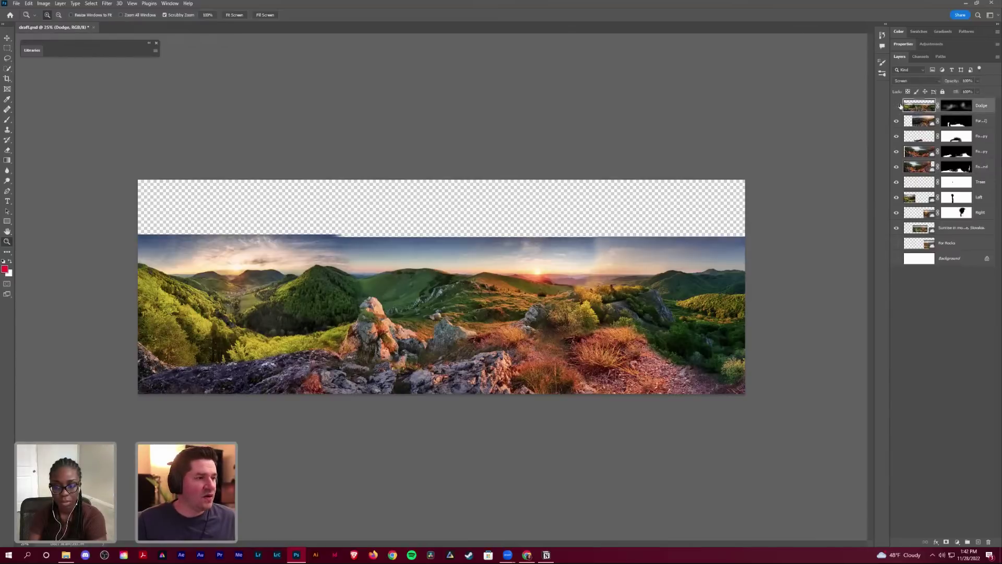
left_click(898, 107)
left_click(898, 106)
left_click(897, 106)
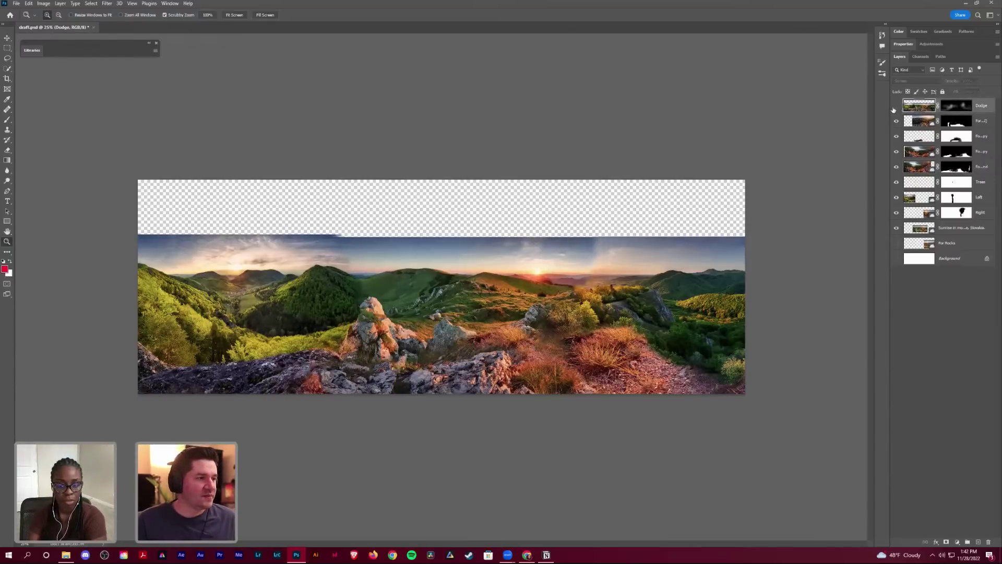
left_click(896, 107)
left_click(897, 106)
left_click(897, 107)
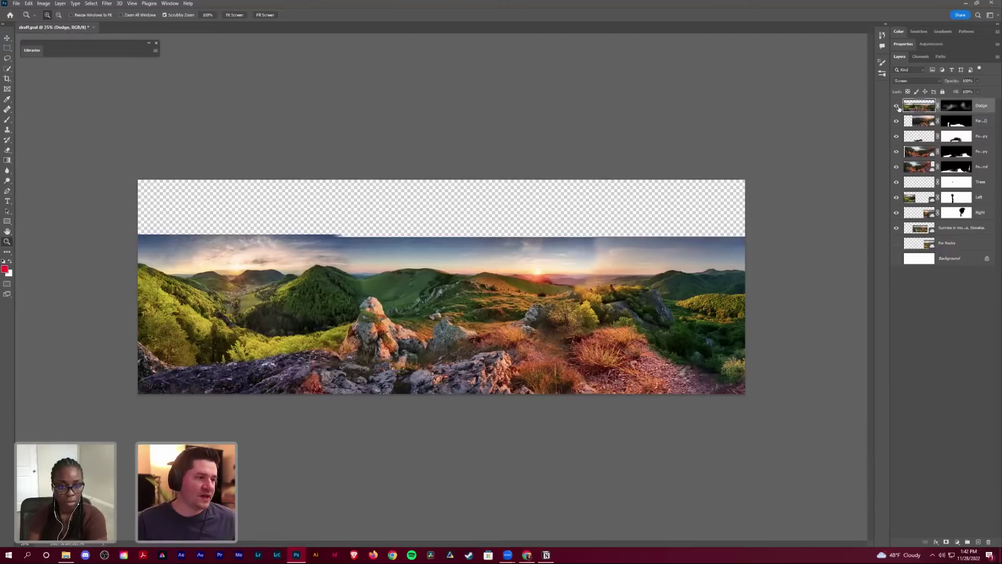
left_click(897, 107)
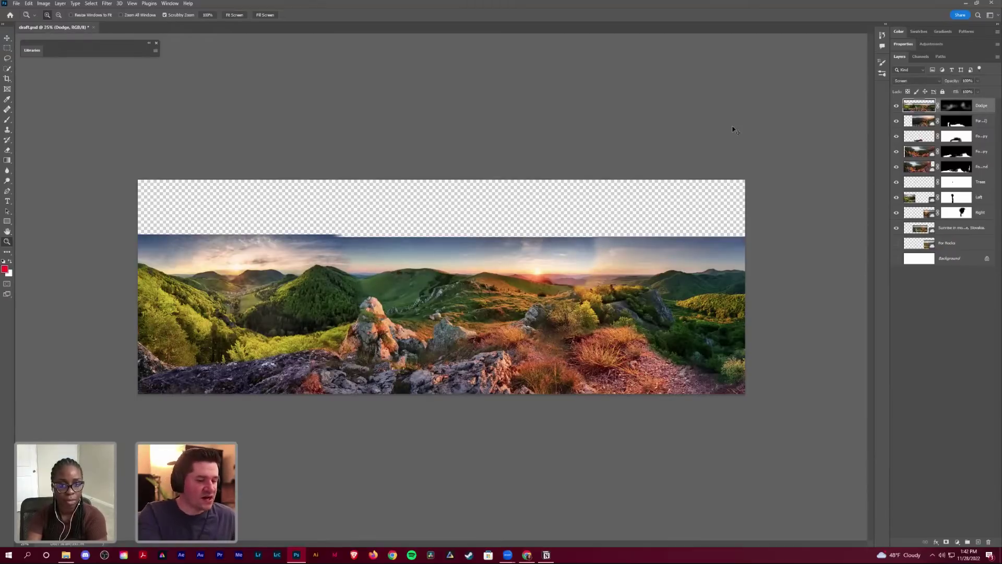
key("ctrl+plus")
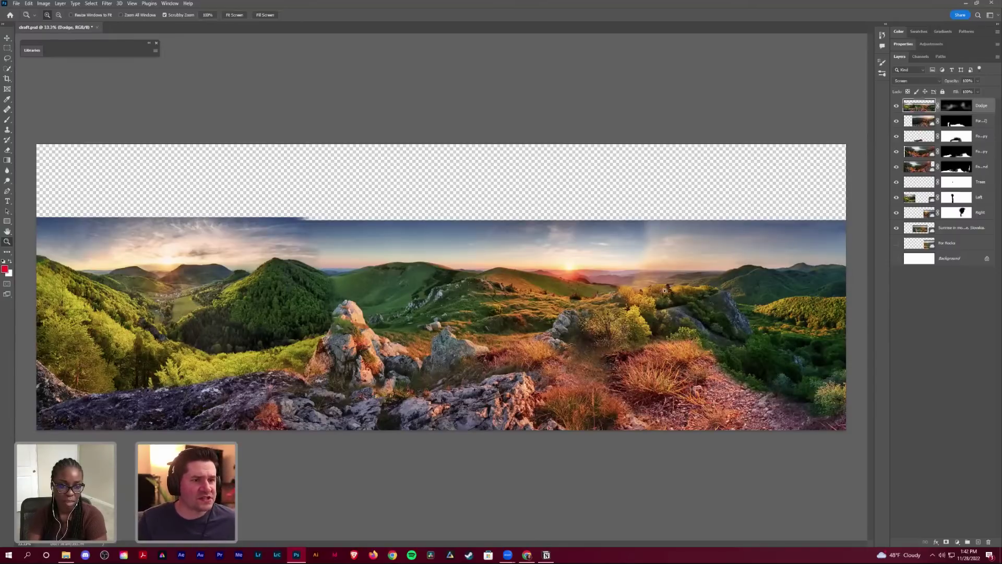
Step: Paint black on the Right layer's mask with a 20% opacity brush to blend the valley seam above the yellow trees
left_click_drag(697, 294, 424, 258)
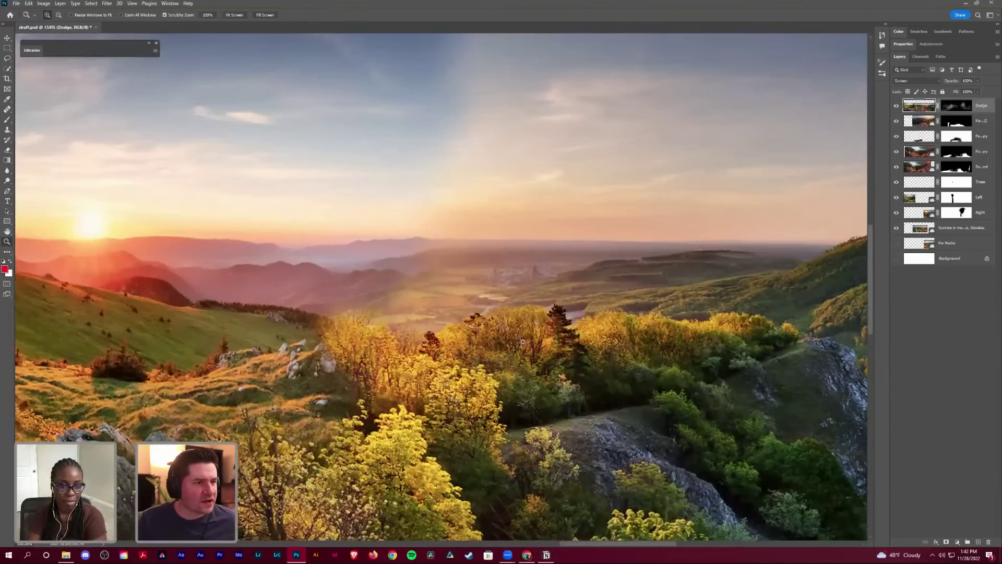
left_click_drag(366, 344, 381, 313)
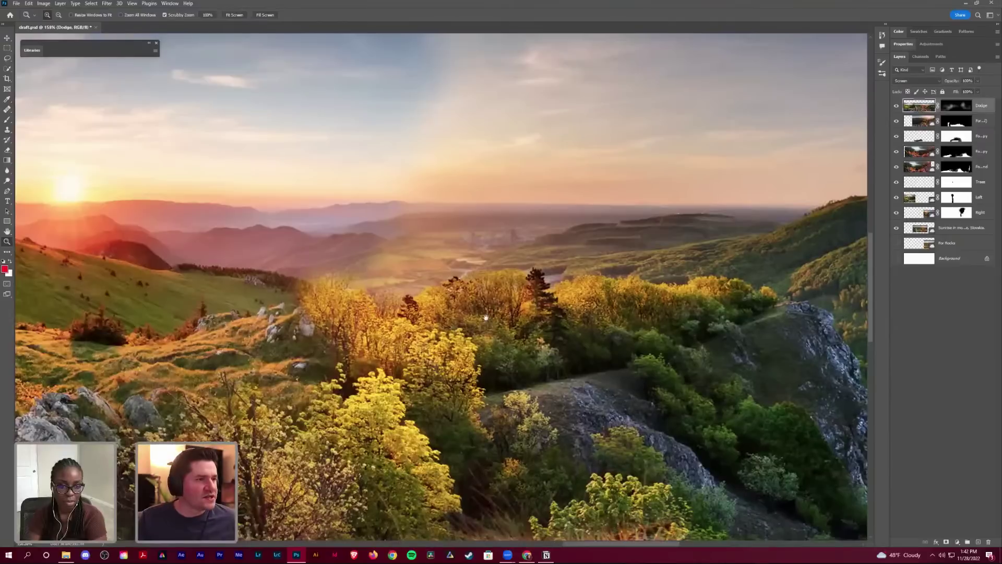
left_click_drag(484, 318, 490, 267)
left_click(564, 243)
left_click(564, 243)
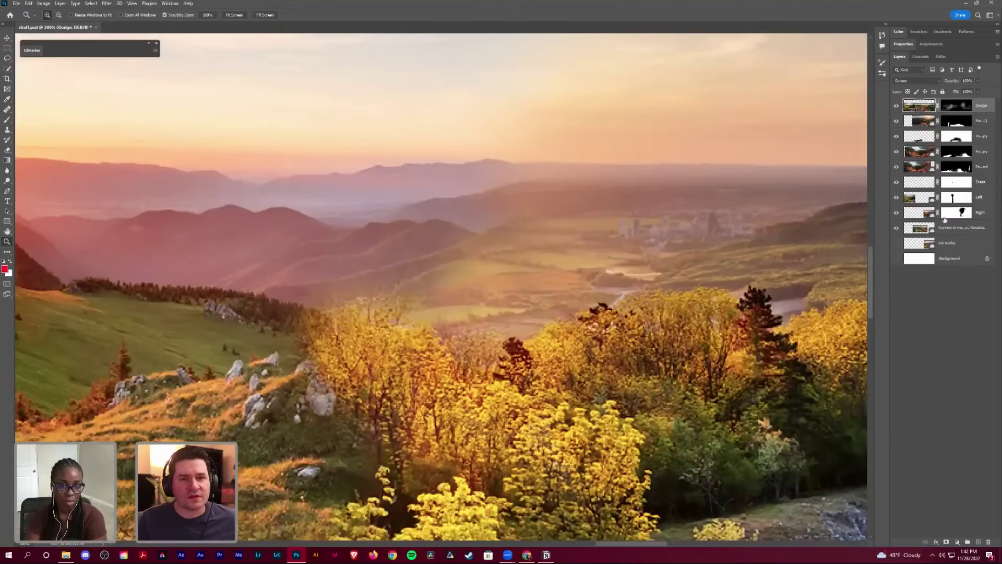
left_click(957, 212)
key("b")
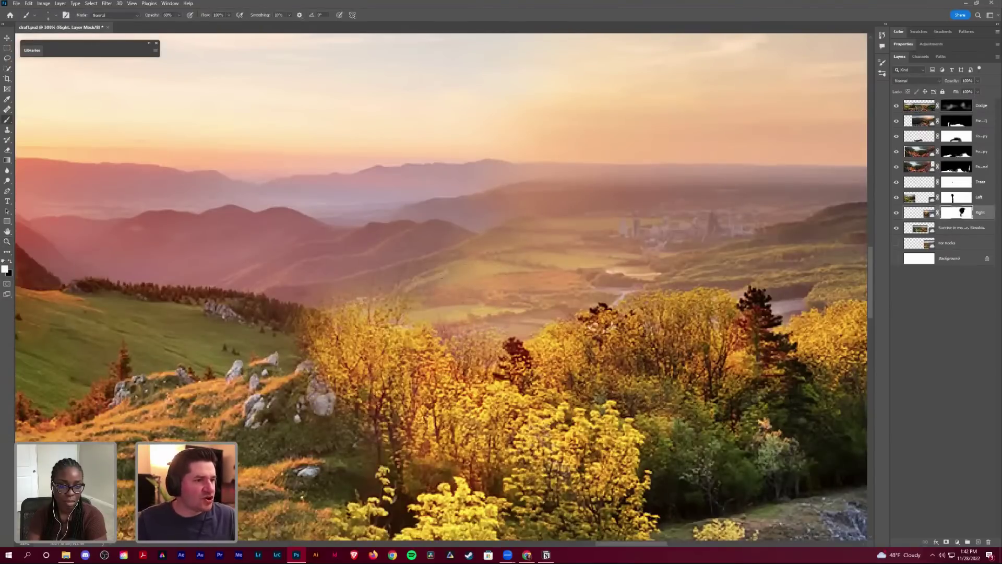
key("2")
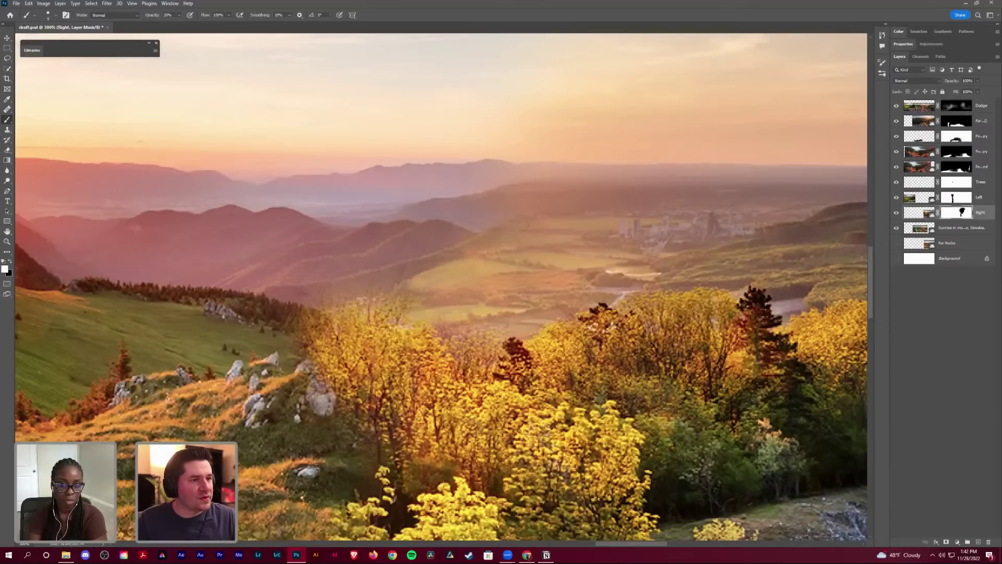
key("x")
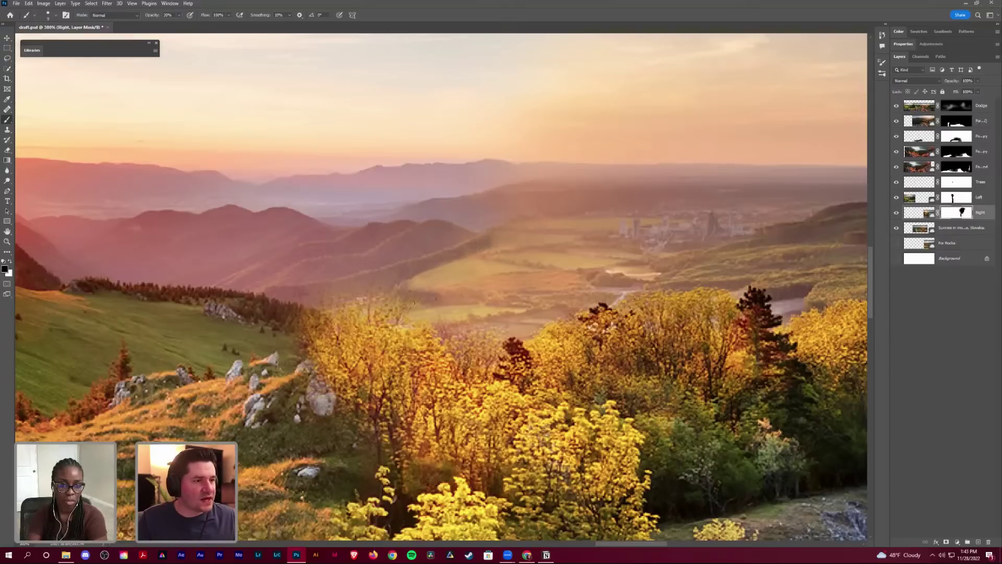
left_click_drag(441, 309, 404, 303)
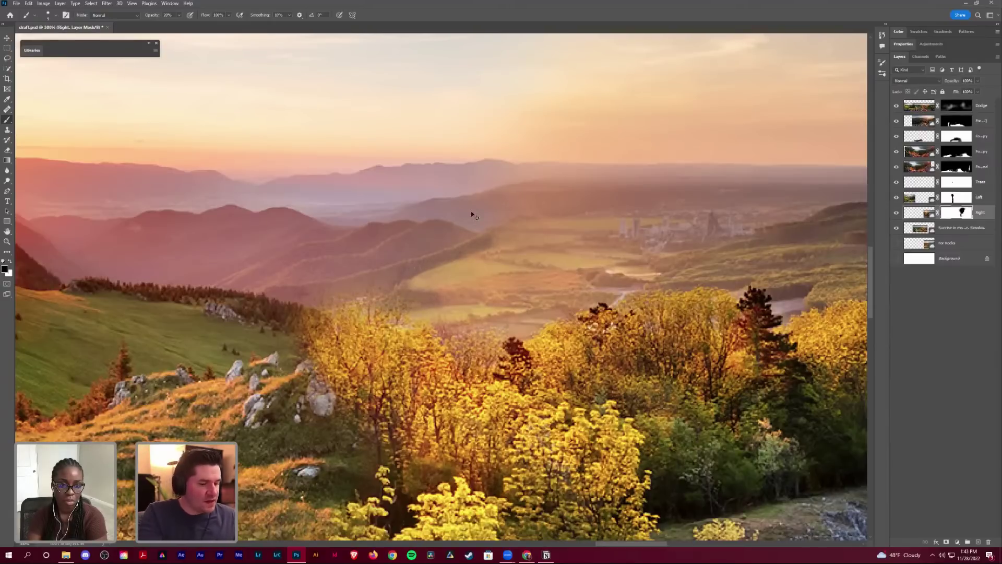
Step: Examine the whole panorama for remaining flaws, then inspect the sun rays over the village valley and hills up close
scroll(472, 215, "down", 3)
scroll(473, 215, "down", 4)
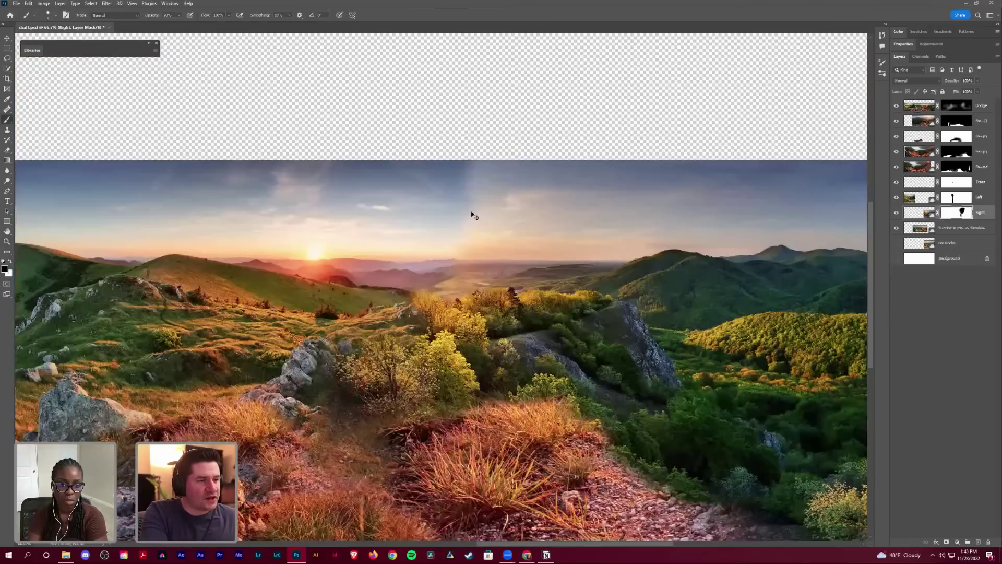
scroll(473, 215, "down", 2)
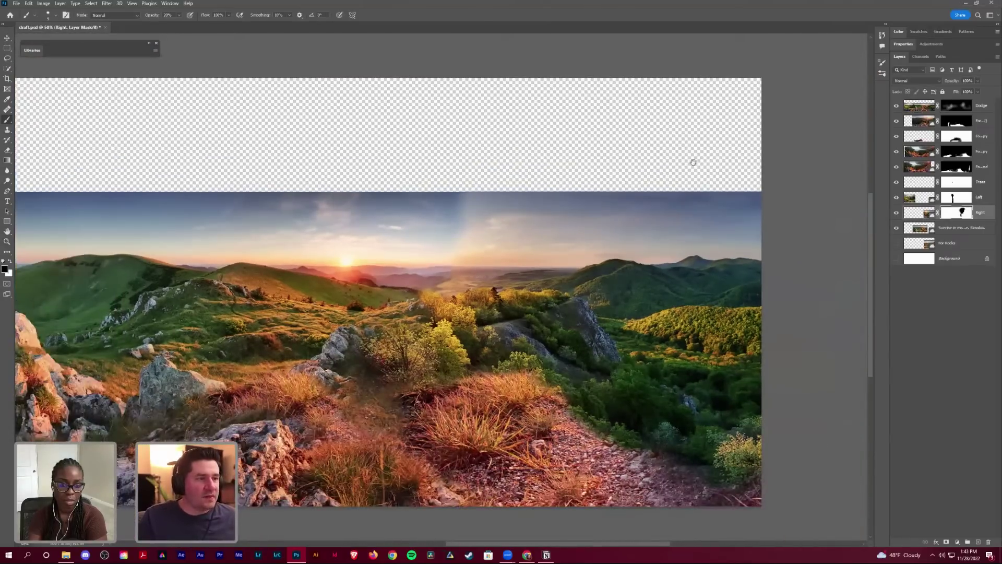
left_click_drag(746, 186, 776, 193)
scroll(450, 215, "left", 10)
key("z")
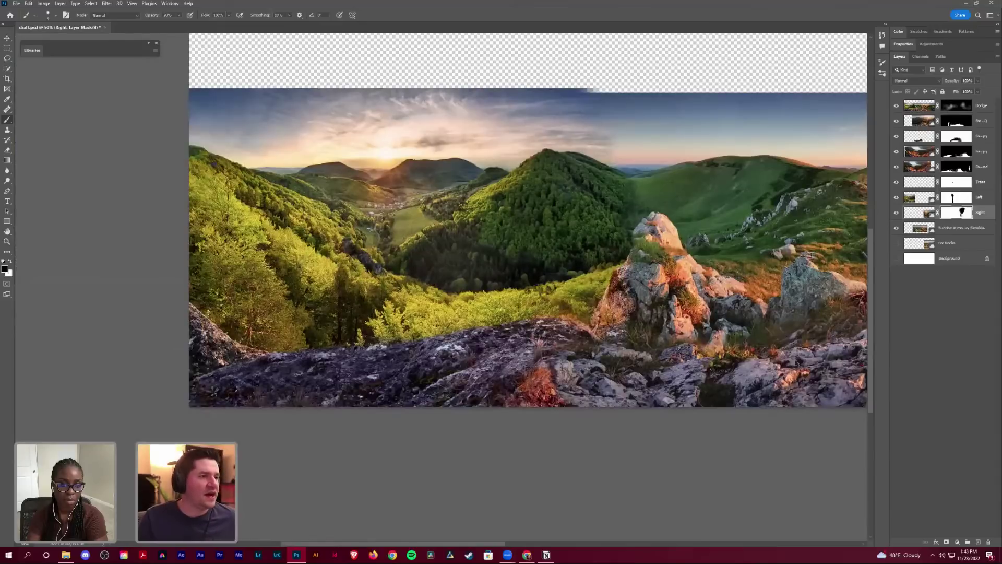
scroll(362, 221, "up", 1)
scroll(362, 221, "up", 3)
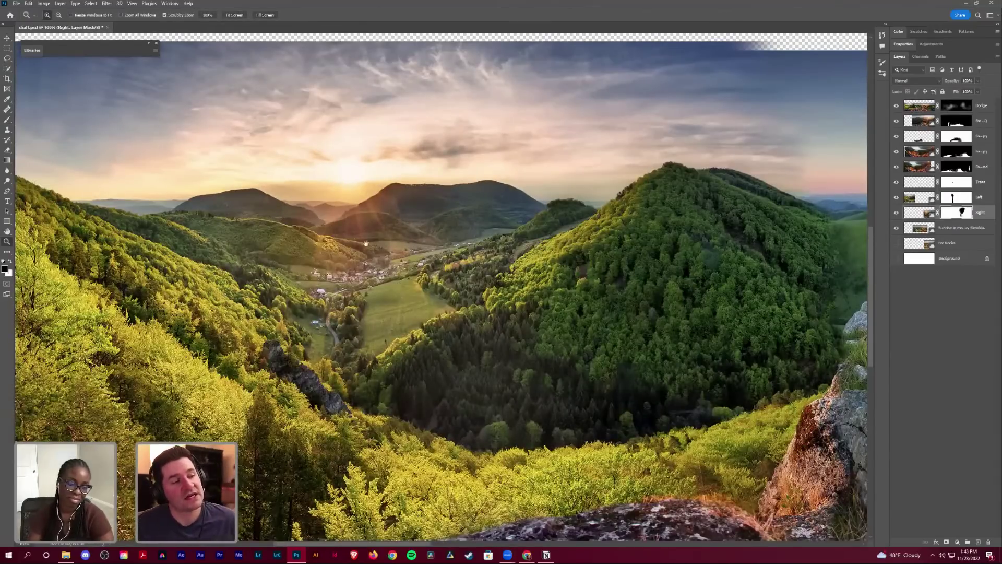
scroll(388, 306, "up", 4)
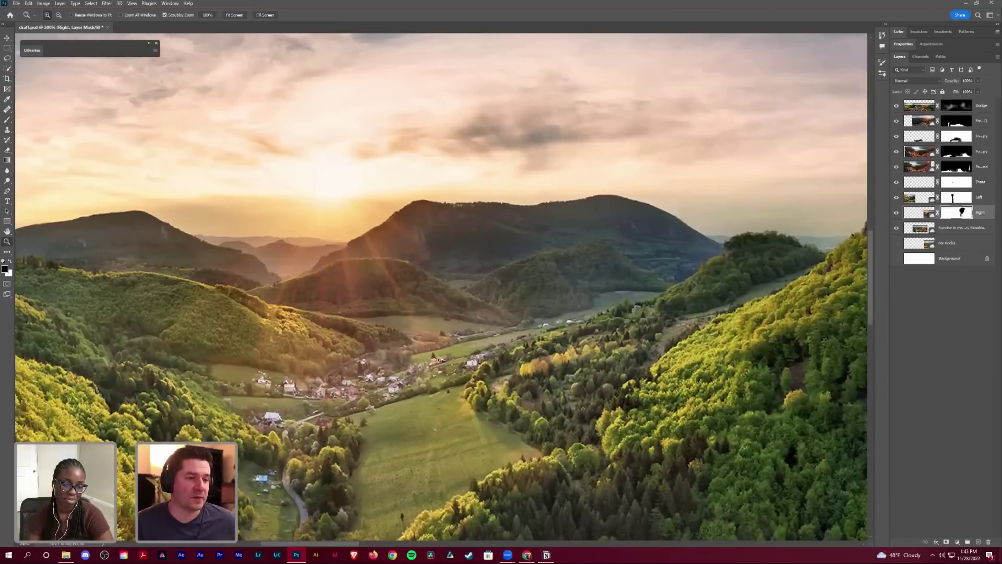
left_click_drag(448, 207, 440, 181)
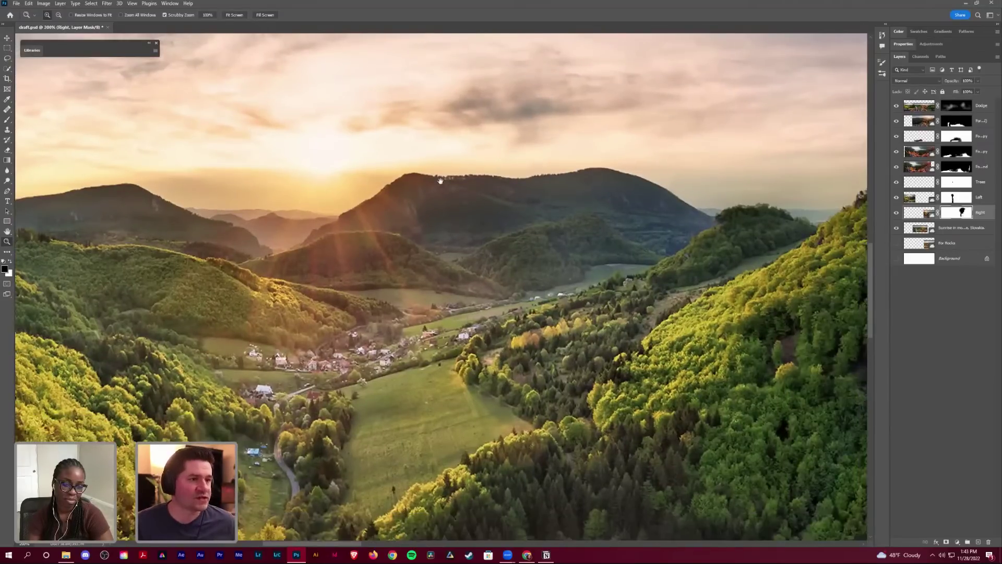
left_click_drag(446, 245, 436, 202)
left_click_drag(523, 464, 471, 323)
scroll(471, 323, "up", 3)
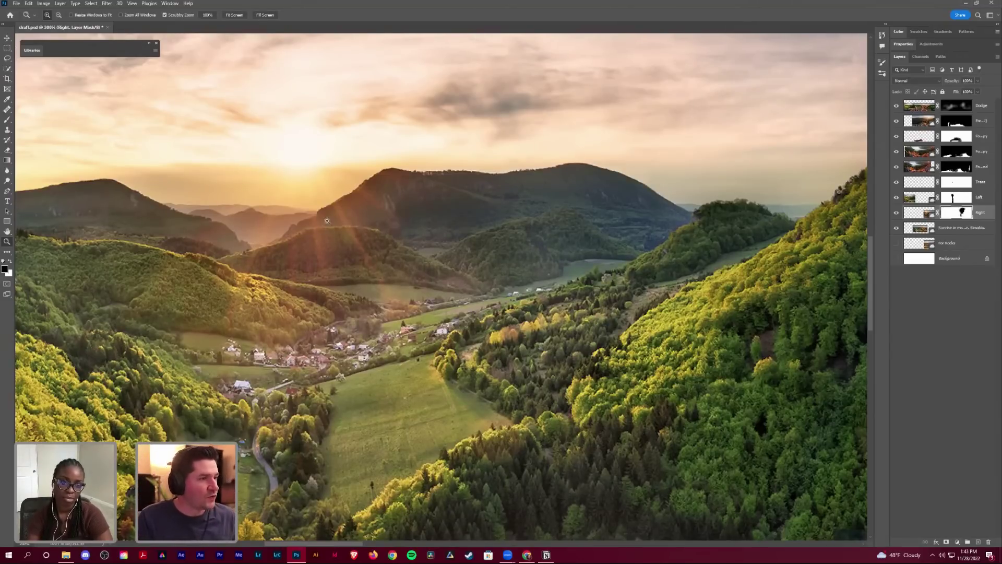
Step: Add a new empty layer above the Dodge layer and name it Healing
left_click(924, 111)
key("ctrl+shift+alt+n")
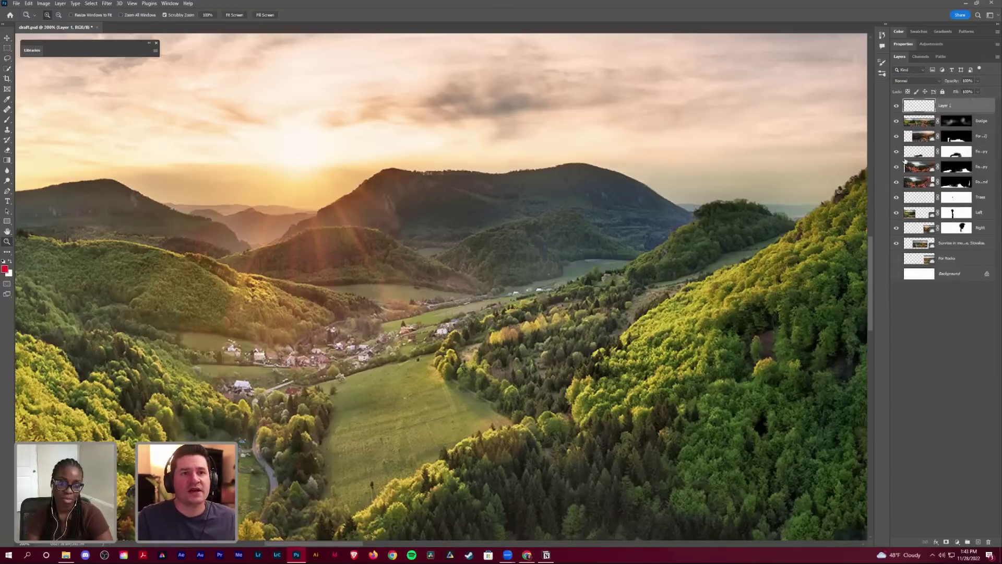
double_click(946, 106)
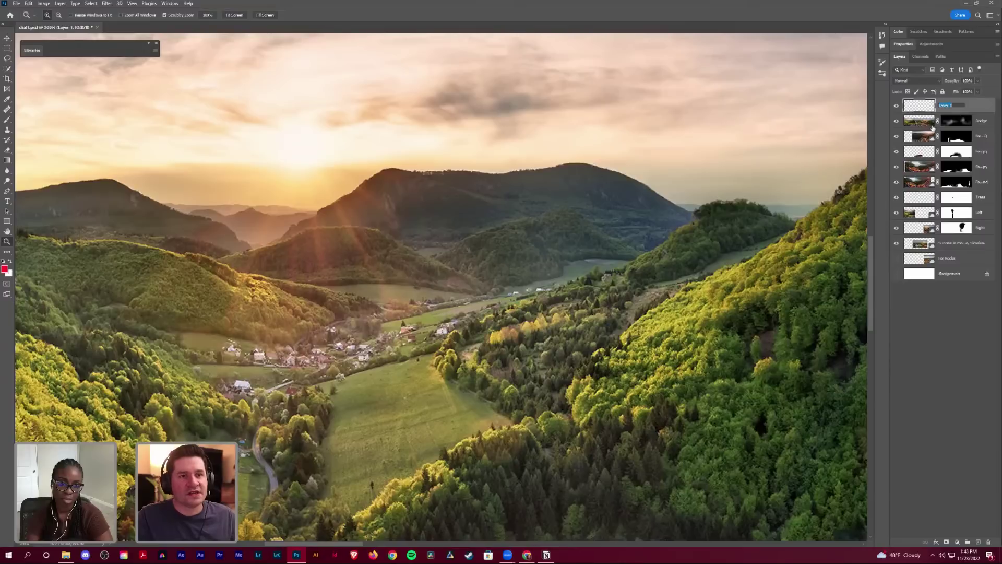
type("H")
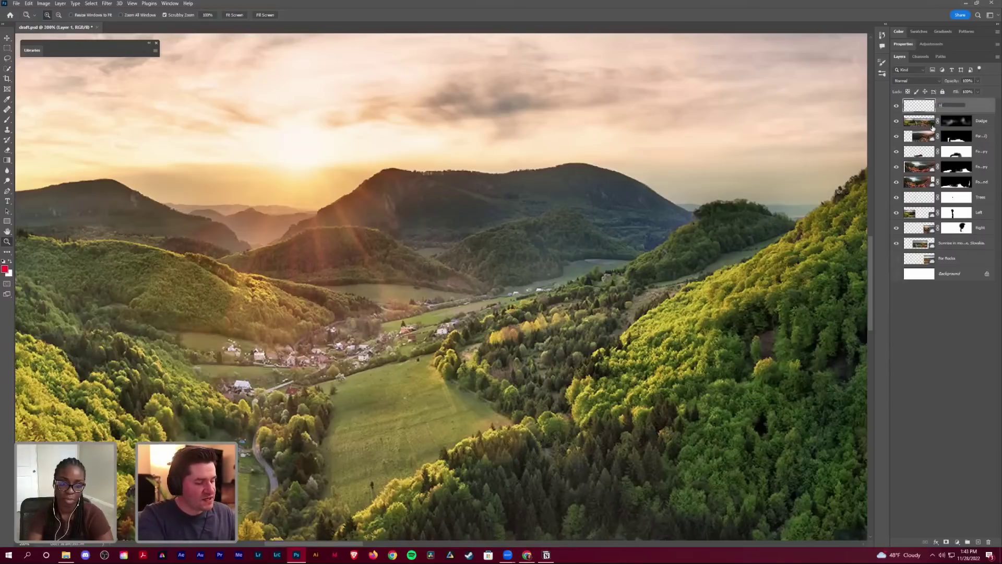
type("ealing")
key("Return")
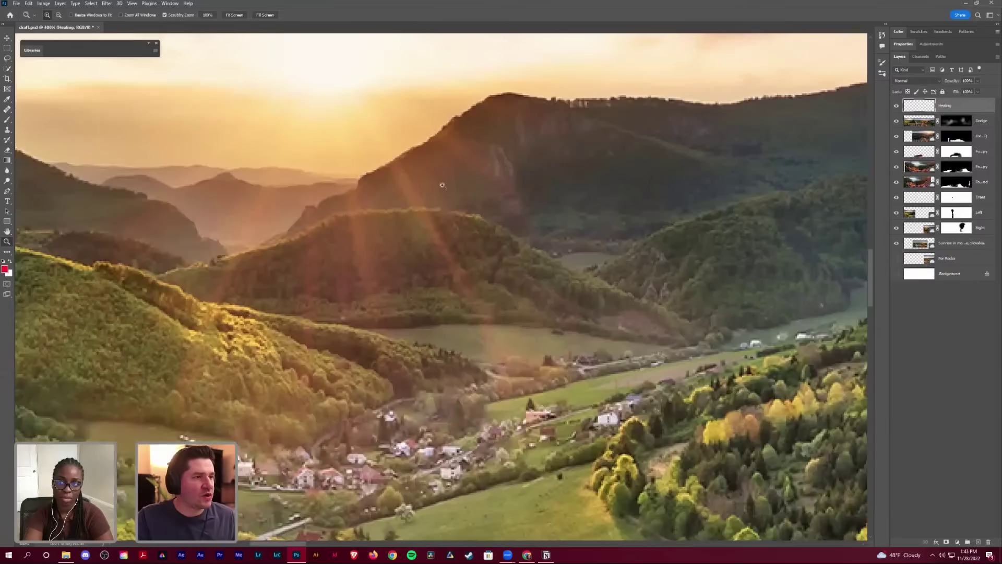
Step: Set up the Healing Brush with Replace mode and Current & Below sampling for retouching the sun flare on the mountain
left_click(373, 252)
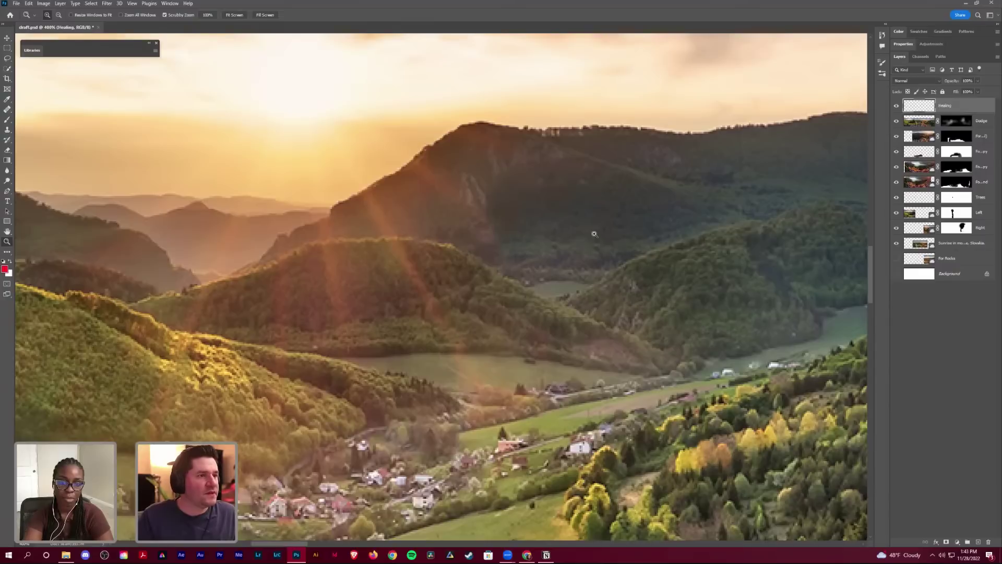
left_click(448, 189)
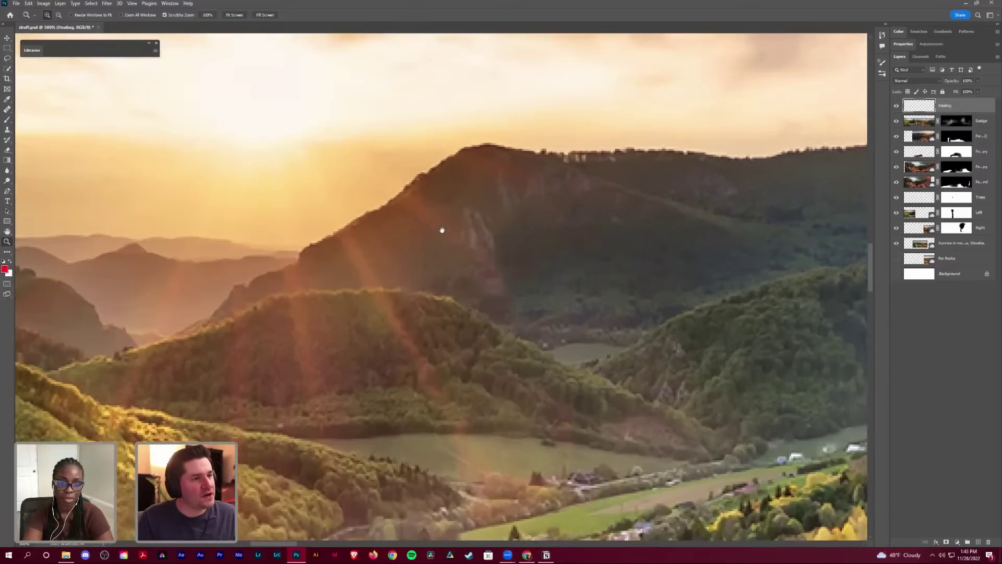
left_click(7, 110)
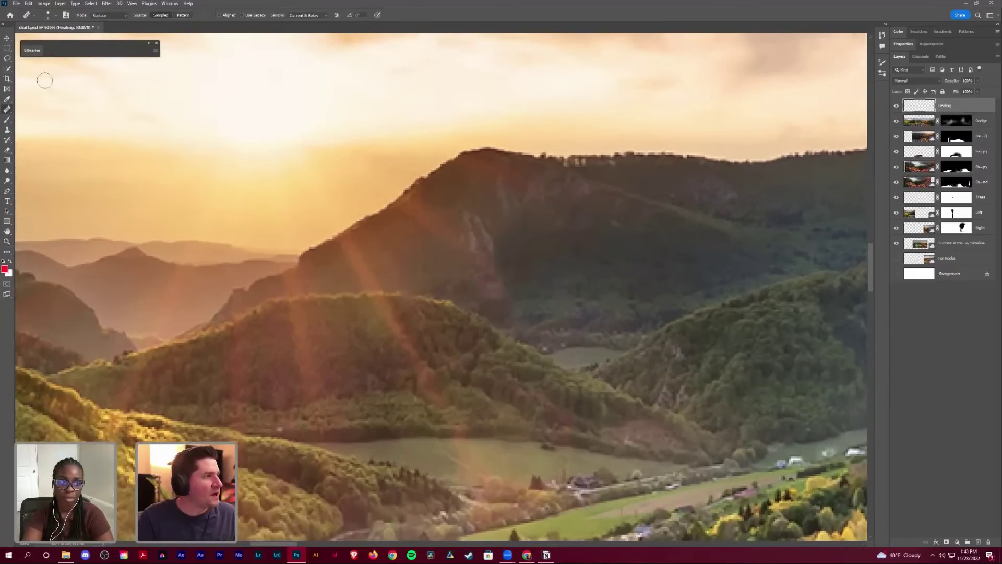
left_click(96, 14)
left_click(97, 28)
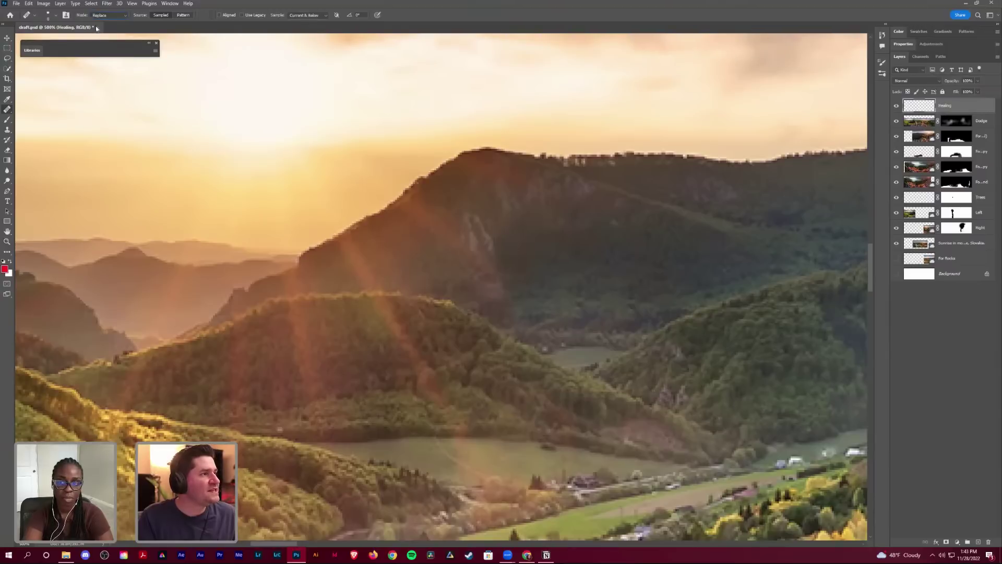
left_click(308, 15)
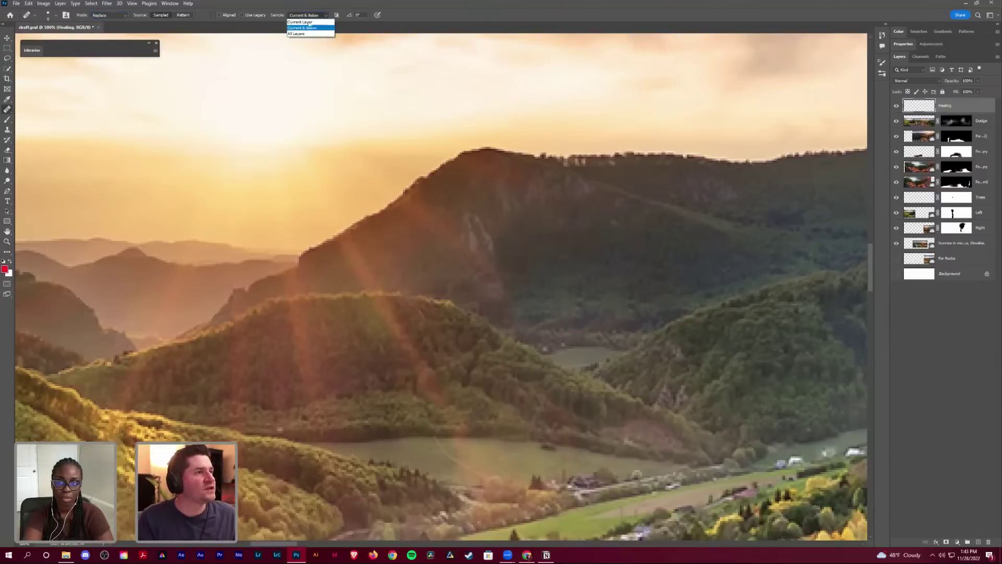
left_click(307, 30)
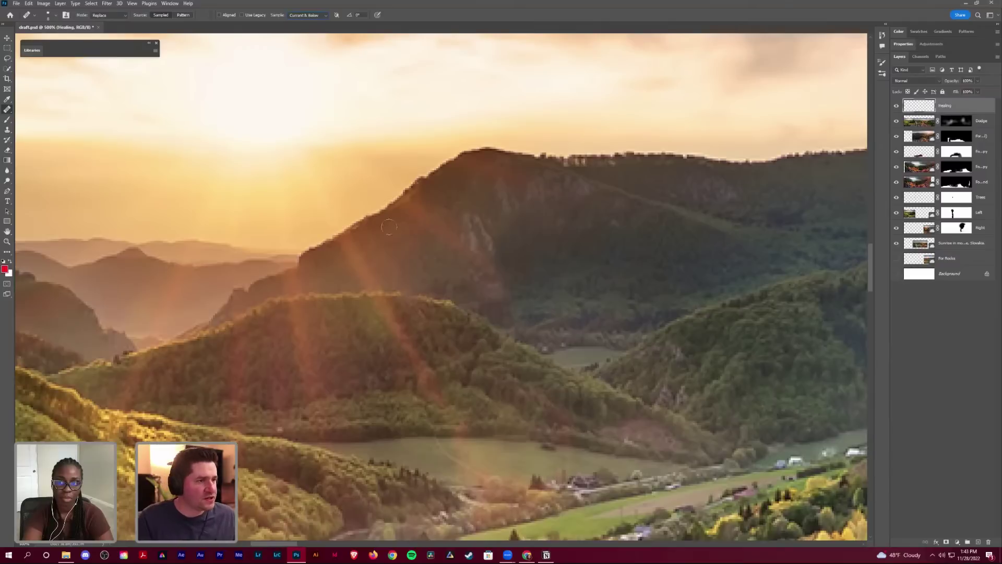
Step: Try to heal the reddish flare on the mountain's sunlit slope in Replace mode with a larger brush
key("alt")
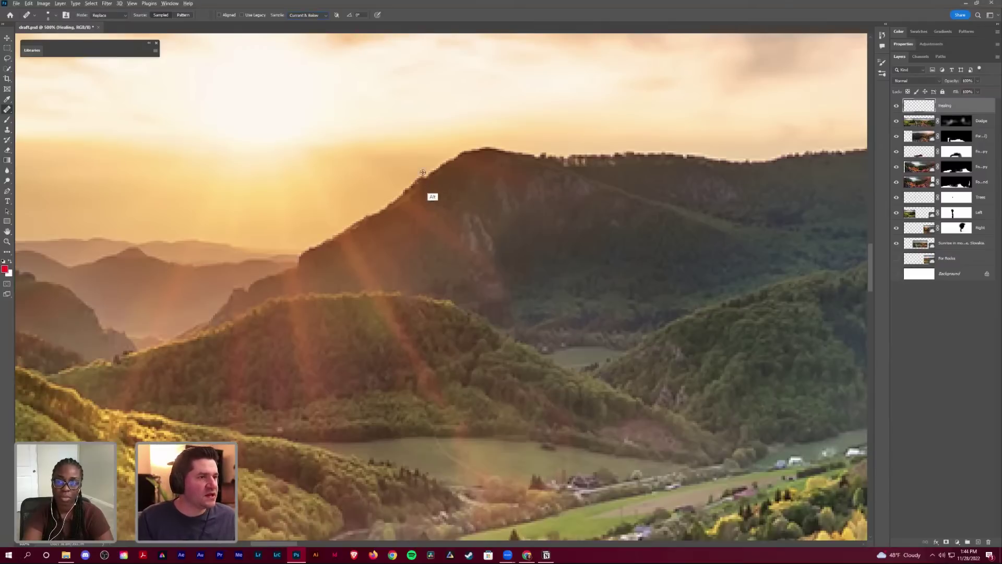
left_click(384, 208, "alt")
key("bracketright")
key("bracketright")
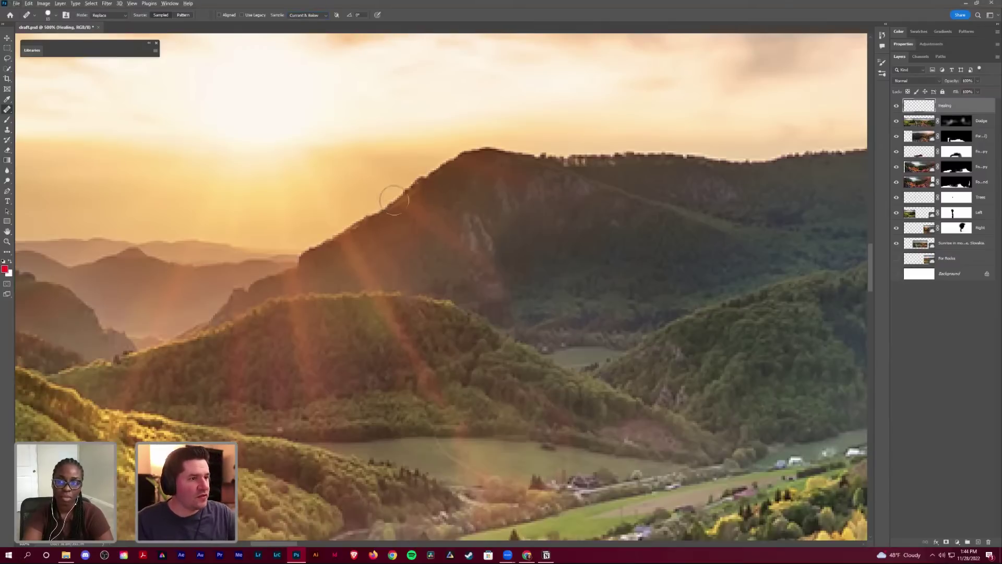
left_click(392, 202, "alt")
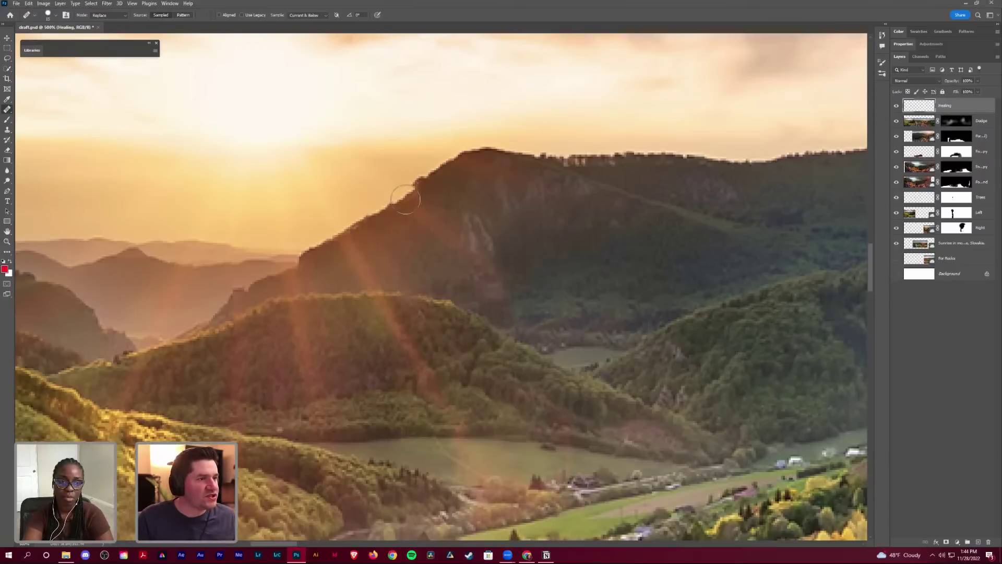
left_click_drag(402, 198, 412, 207)
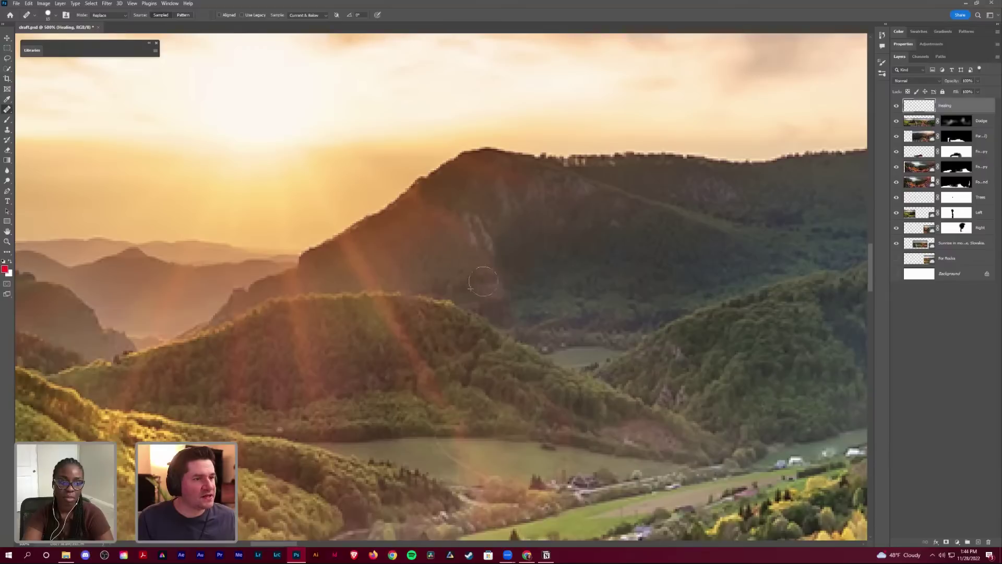
mouse_move(451, 245)
left_mouse_down()
mouse_move(470, 207)
mouse_move(411, 218)
mouse_move(432, 221)
mouse_move(418, 217)
mouse_move(422, 204)
mouse_move(455, 213)
mouse_move(449, 230)
mouse_move(443, 215)
mouse_move(433, 230)
mouse_move(477, 235)
left_mouse_up()
left_click(434, 210, "alt")
left_click(445, 197, "alt")
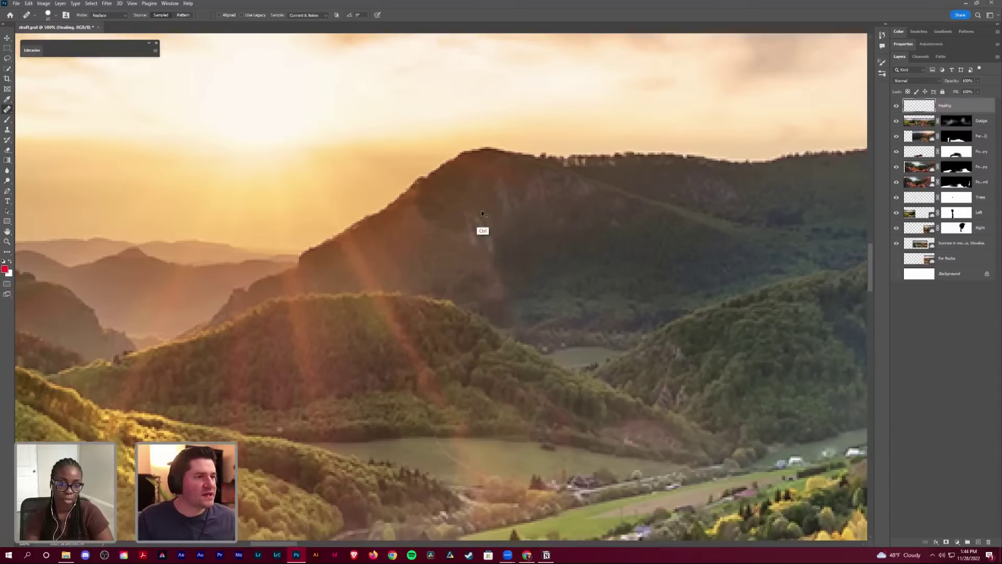
Step: Try to heal the mountain's flare in Normal mode, sampling from the darker slope nearby
left_click(122, 16)
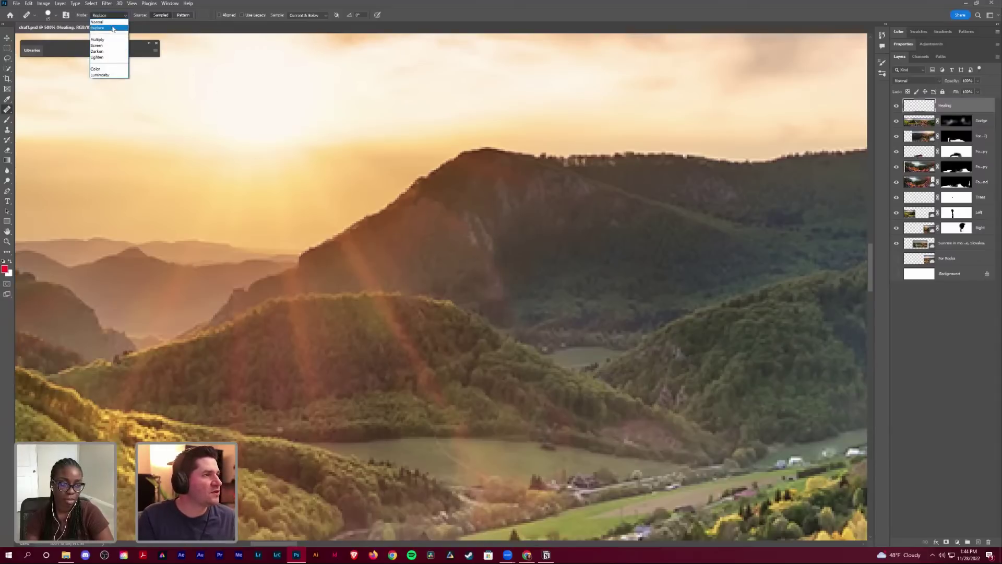
left_click(104, 15)
left_click(524, 250, "alt")
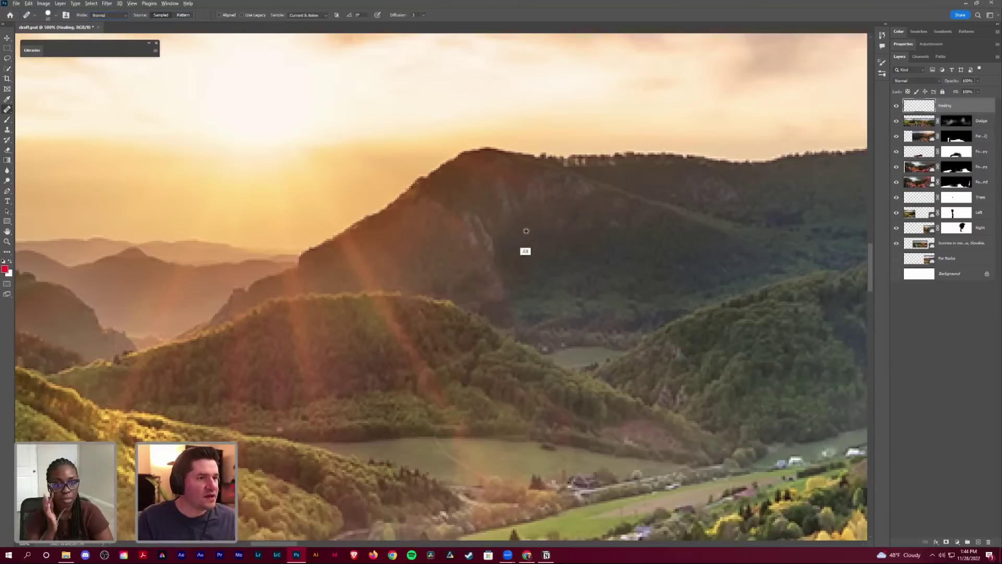
mouse_move(441, 208)
left_mouse_down()
mouse_move(416, 216)
mouse_move(427, 205)
mouse_move(482, 264)
left_mouse_up()
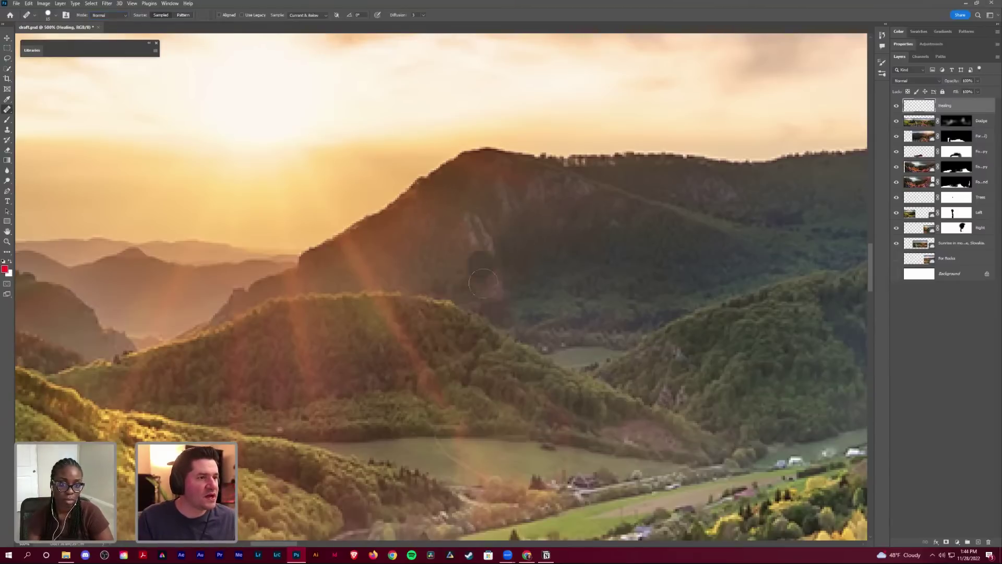
left_click(415, 240, "alt")
left_click_drag(429, 193, 427, 210)
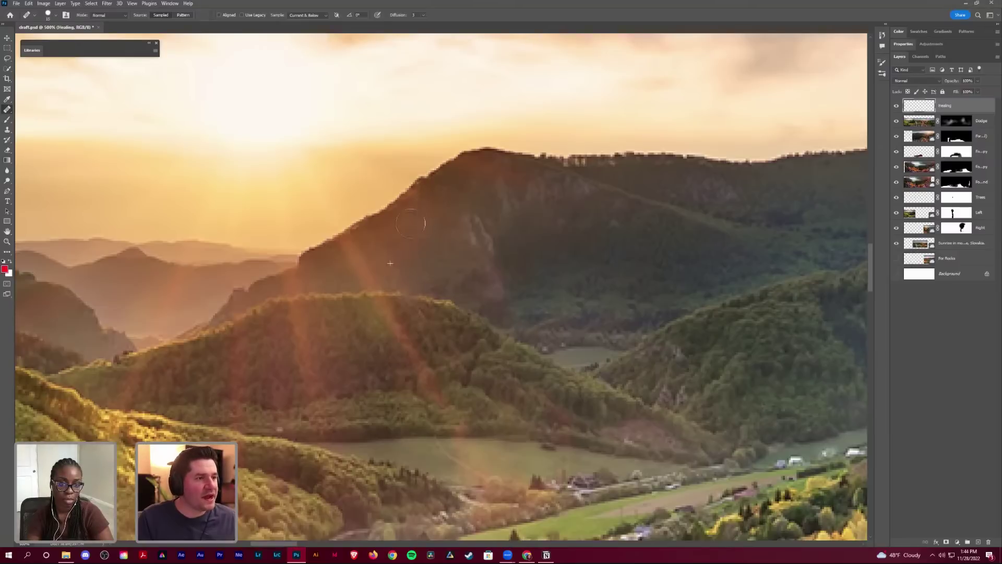
left_click(411, 261, "alt")
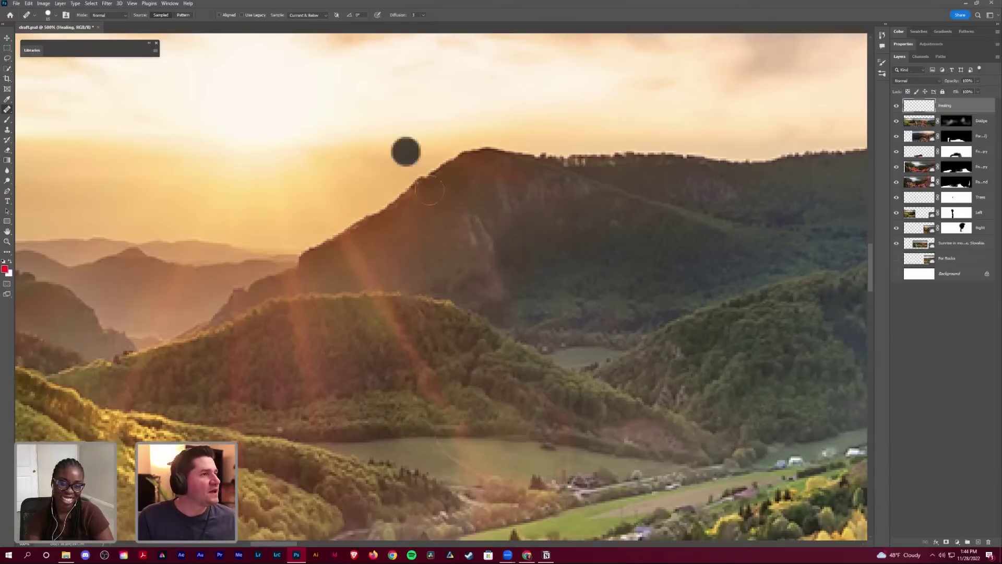
Step: Try to heal the mountain's flare in Multiply mode, sampling from the darker slope nearby
left_click(109, 15)
left_click(107, 39)
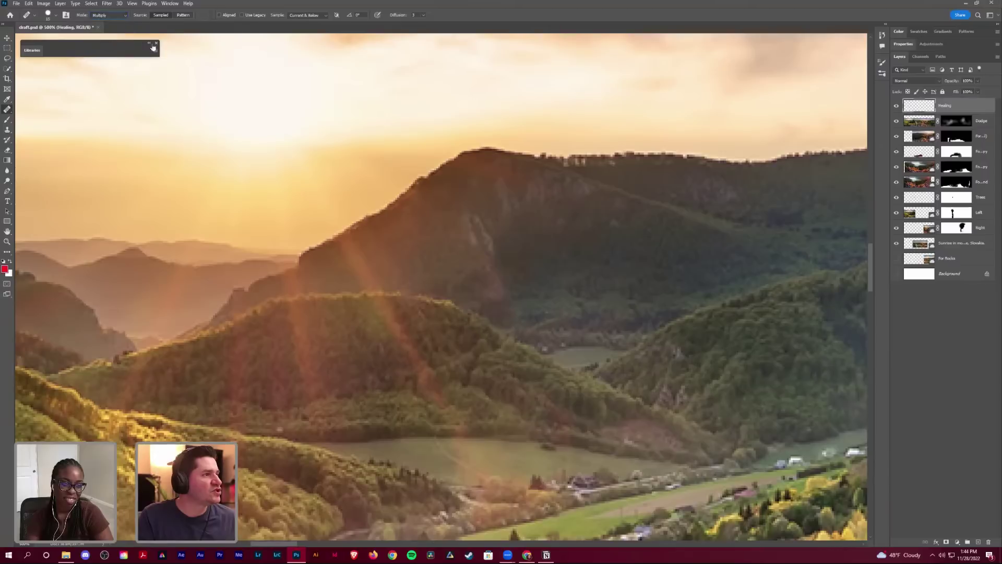
left_click(533, 243, "alt")
left_click(429, 197)
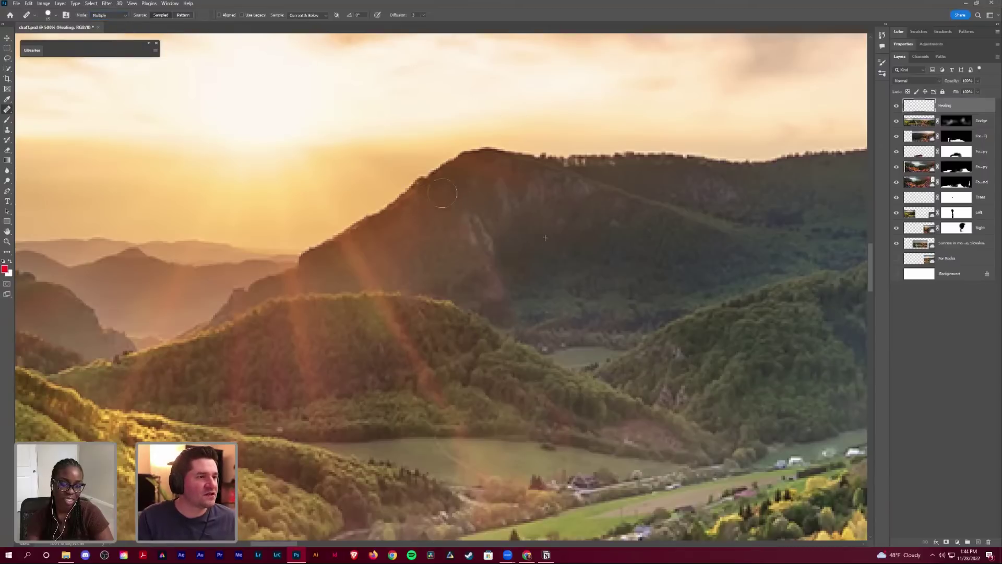
left_click_drag(424, 239, 468, 258)
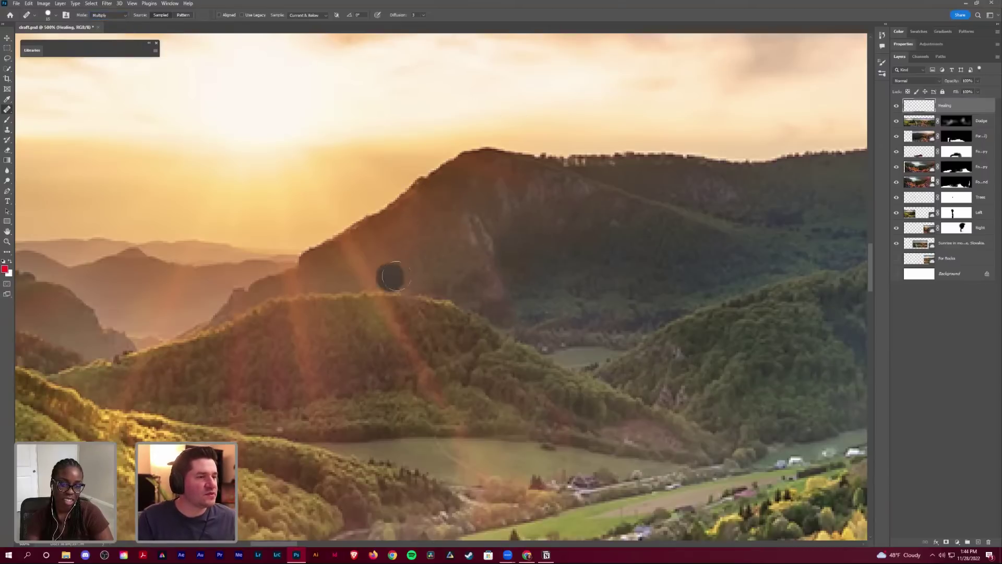
mouse_move(510, 188)
left_mouse_down()
mouse_move(454, 197)
mouse_move(496, 146)
left_mouse_up()
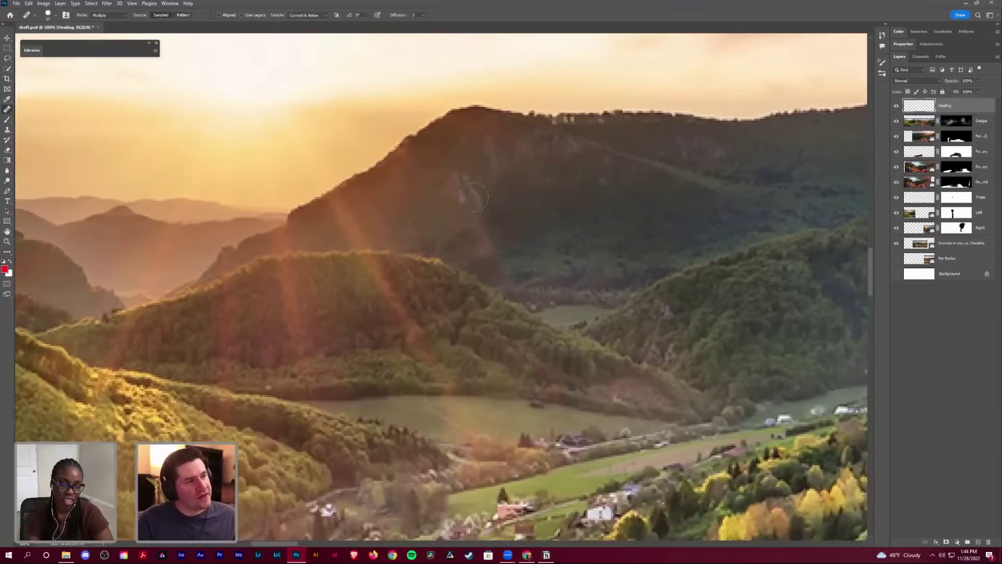
left_click(470, 152)
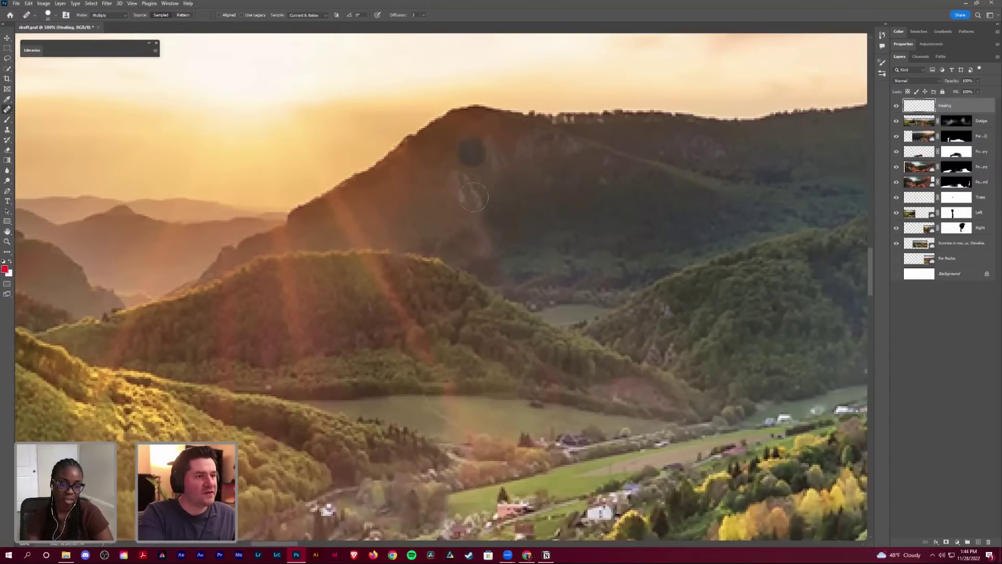
key("ctrl+z")
Step: Try to heal the flare streak on the wooded hill in front of the mountain, sampling nearby trees
key("ctrl+minus")
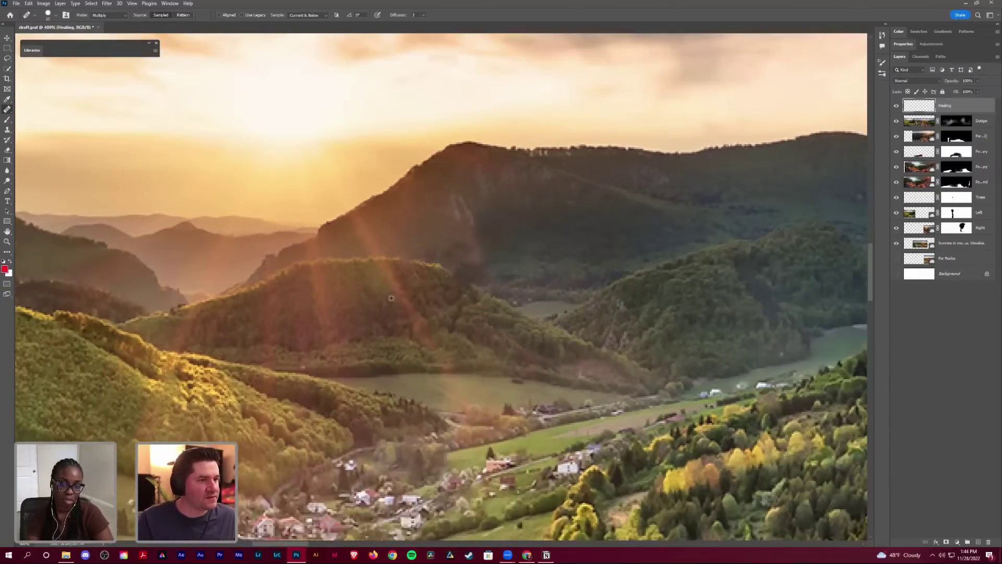
scroll(391, 298, "left", 3)
scroll(391, 297, "down", 2)
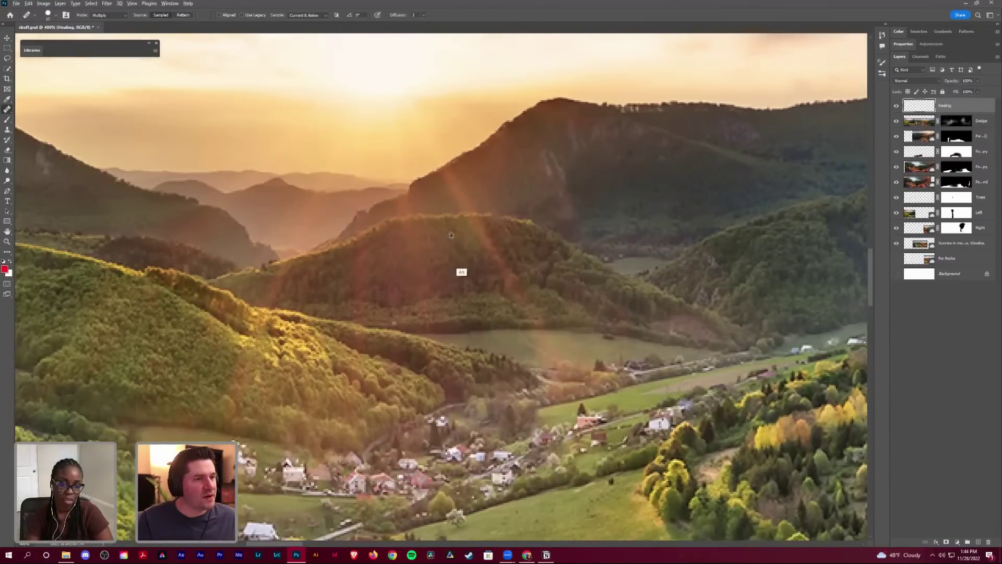
key("alt")
left_click(434, 243, "alt")
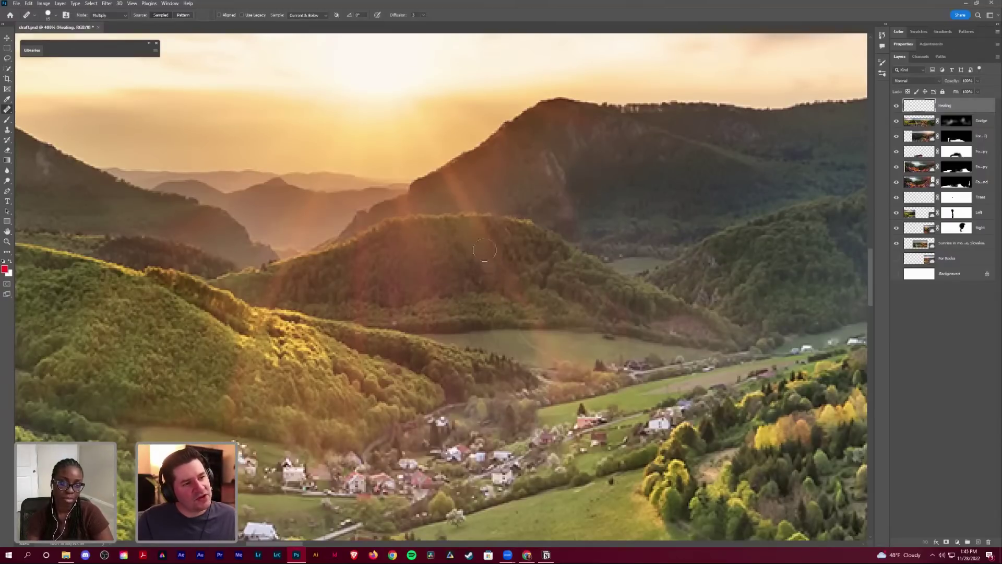
key("z")
left_click_drag(502, 283, 495, 227)
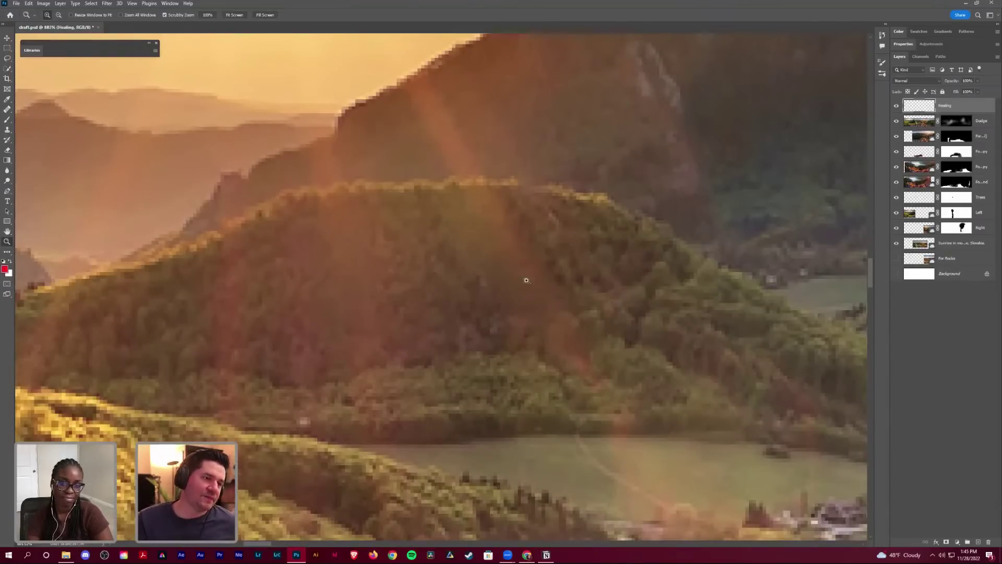
key("ctrl")
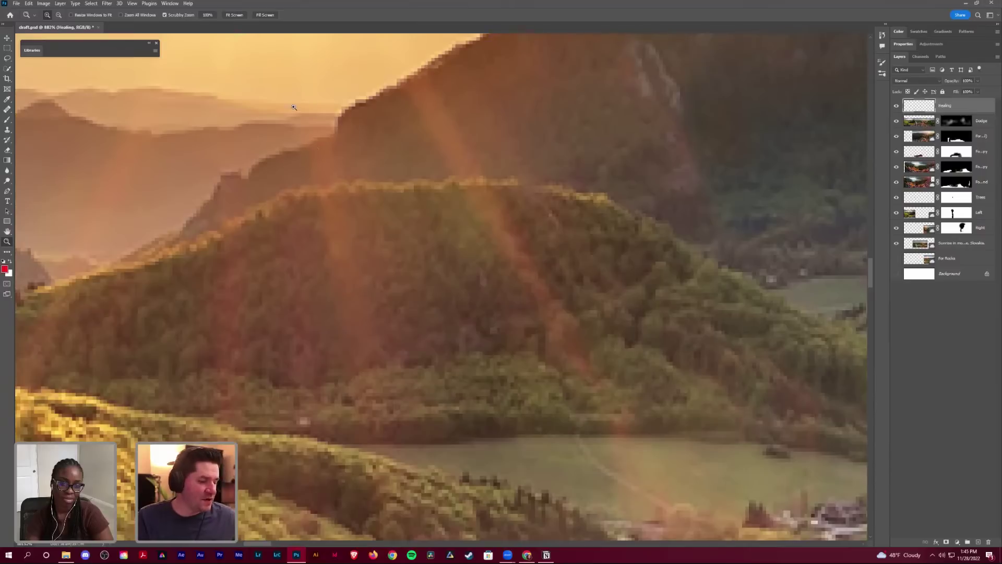
Step: Set the Healing Brush diffusion to 1 and heal the brightest flare streak running down the wooded hill
key("j")
left_click(425, 15)
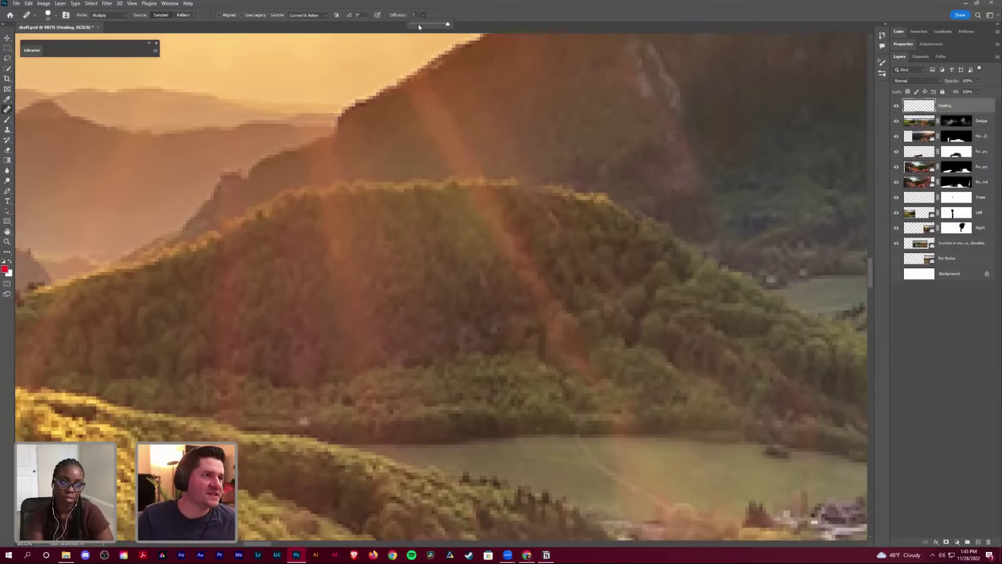
left_click_drag(420, 26, 403, 45)
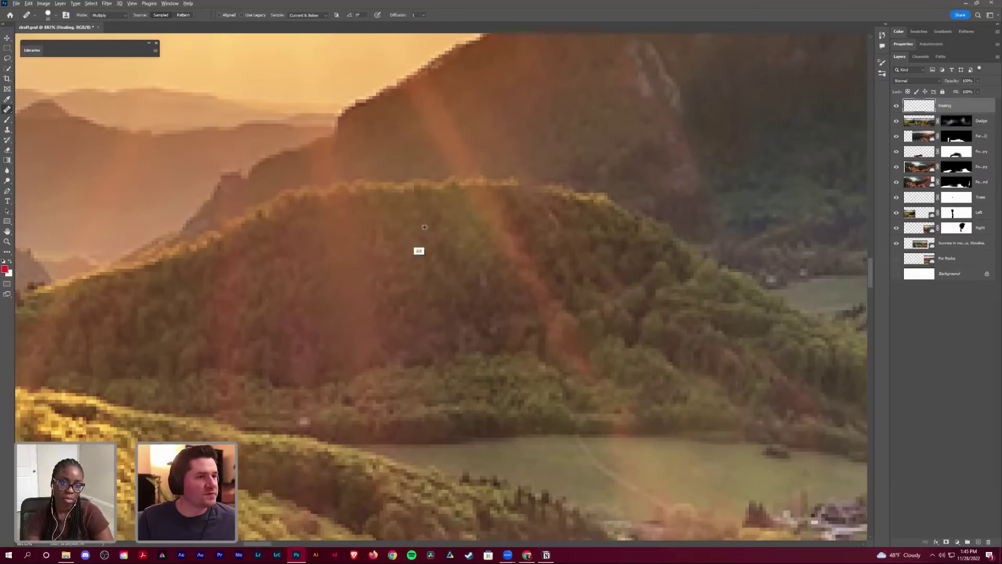
key("alt")
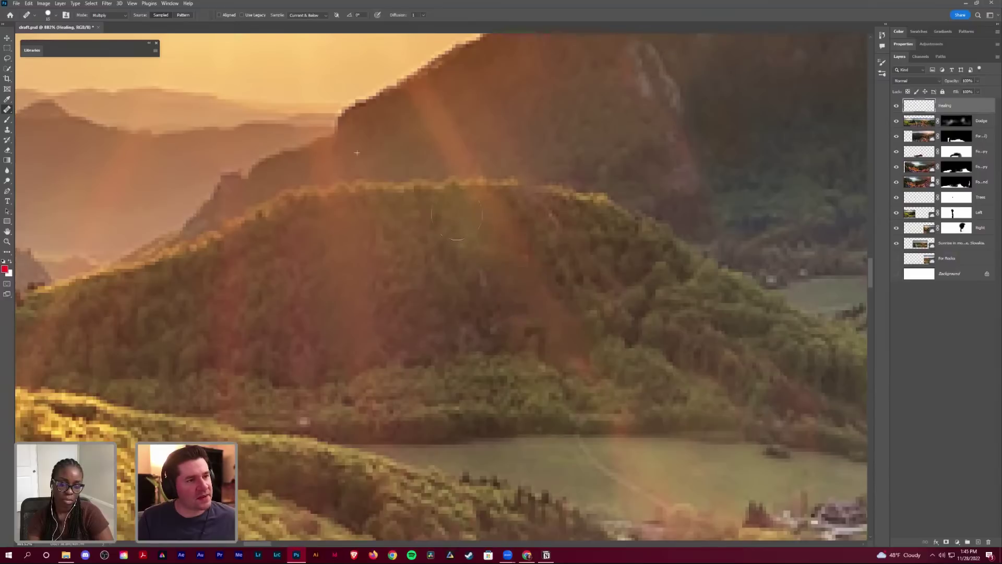
Step: Try to heal the wider reddish flare across the middle of the wooded hill using darker trees as the source
key("alt")
left_click(470, 323, "alt")
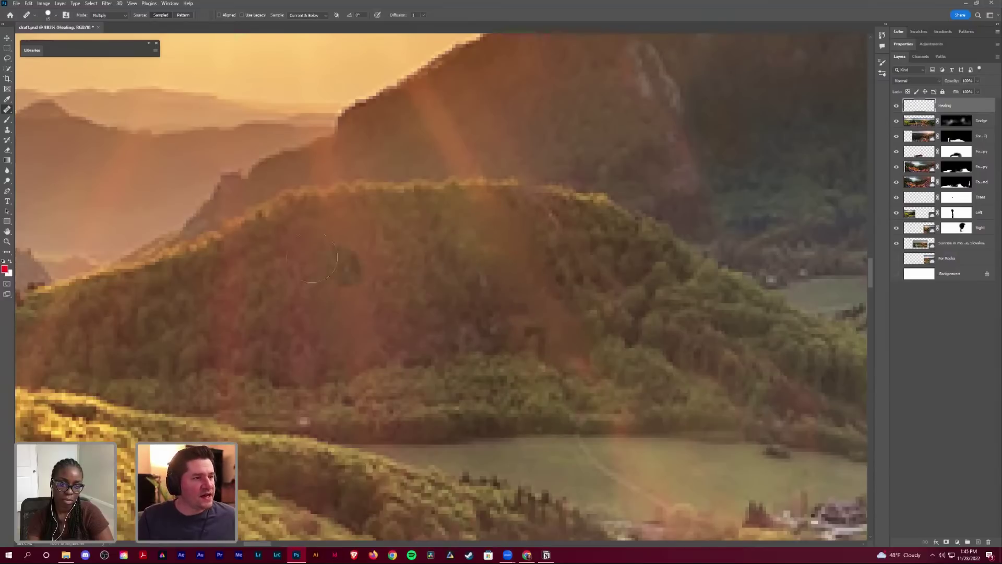
left_click(476, 302)
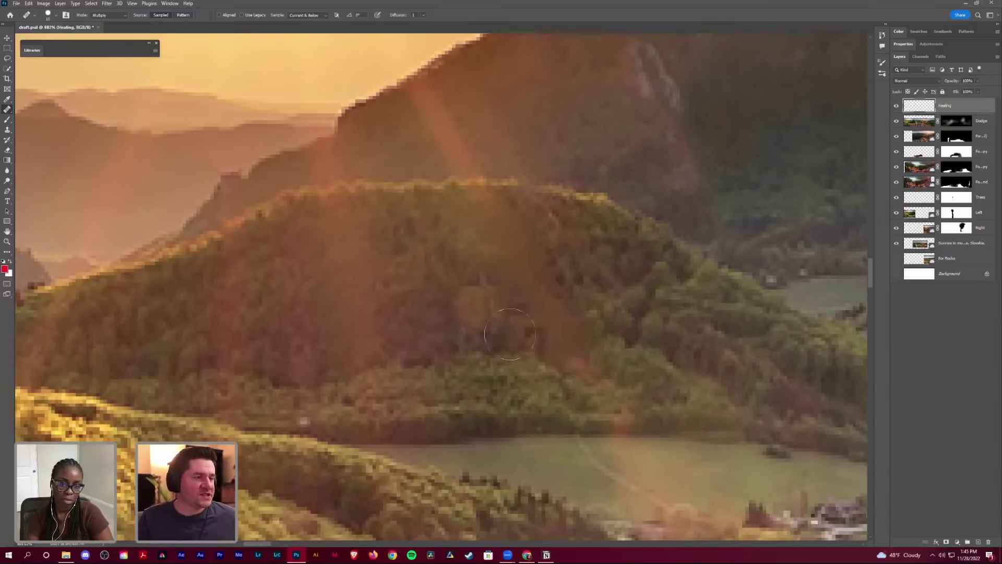
Step: Use the Clone Stamp at 40% opacity to cover the wide reddish flare on the hill with nearby trees
left_click(7, 130)
key("alt")
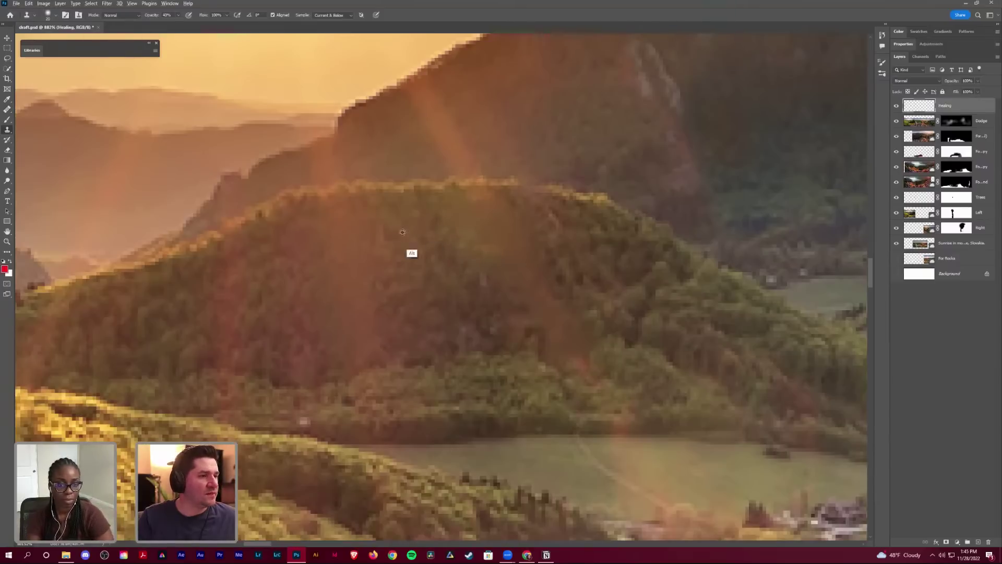
left_click(403, 232, "alt")
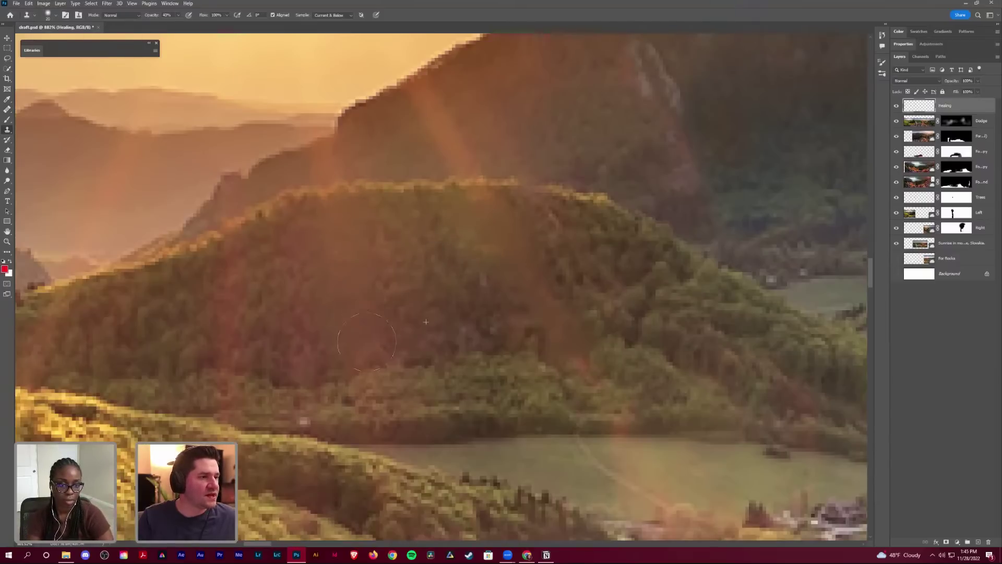
left_click_drag(367, 342, 340, 228)
mouse_move(349, 323)
left_mouse_down()
mouse_move(427, 320)
mouse_move(463, 210)
mouse_move(479, 225)
left_mouse_up()
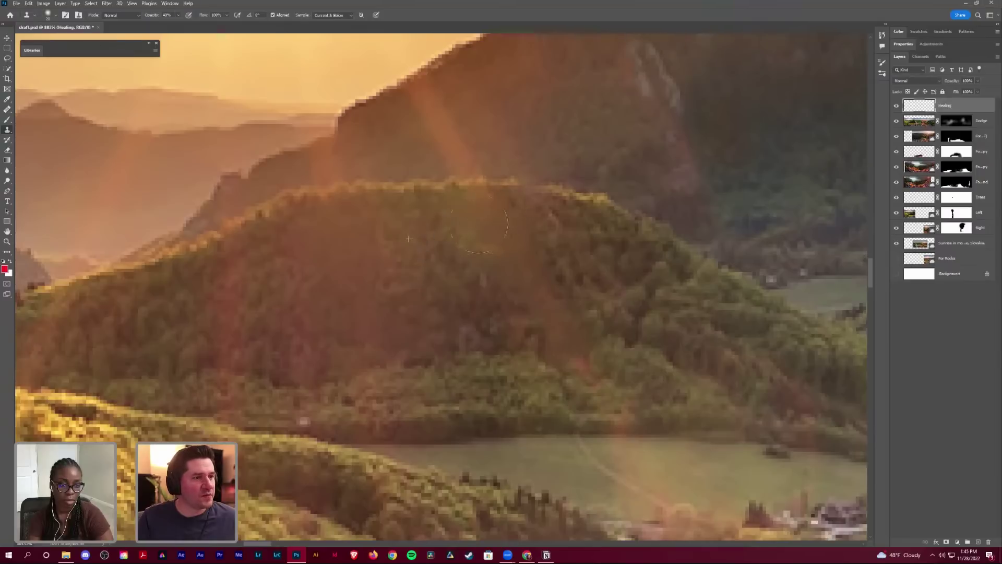
Step: Clone nearby tree texture over the diagonal flare streak on the right part of the wooded hill
left_click(429, 240, "alt")
mouse_move(502, 256)
left_mouse_down()
mouse_move(499, 236)
mouse_move(551, 325)
left_mouse_up()
left_click(583, 264, "alt")
mouse_move(463, 250)
left_mouse_down()
mouse_move(468, 223)
mouse_move(578, 356)
left_mouse_up()
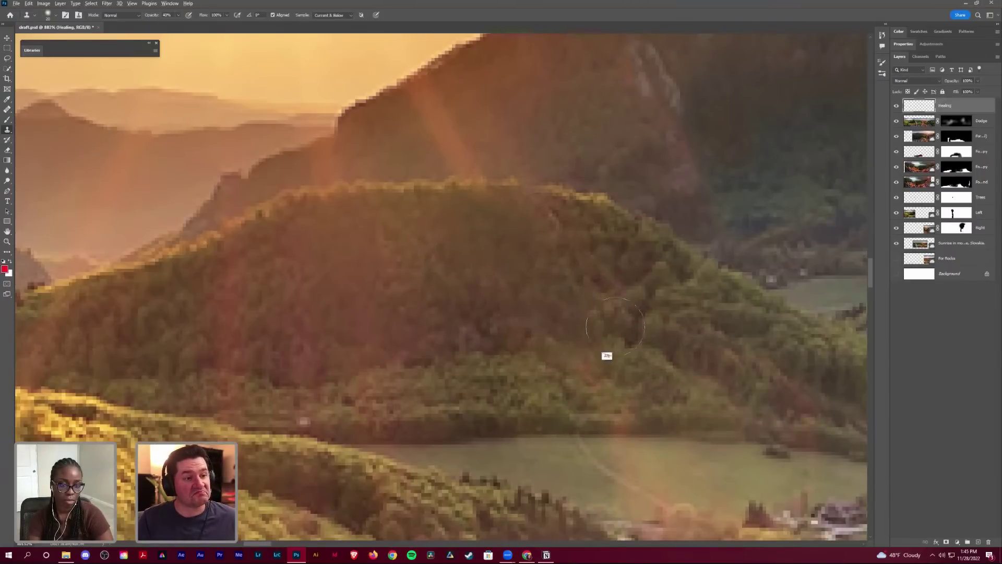
Step: Clone clean slope texture over the flare streak on the mountain behind the hill with a smaller brush
left_click(388, 138, "alt")
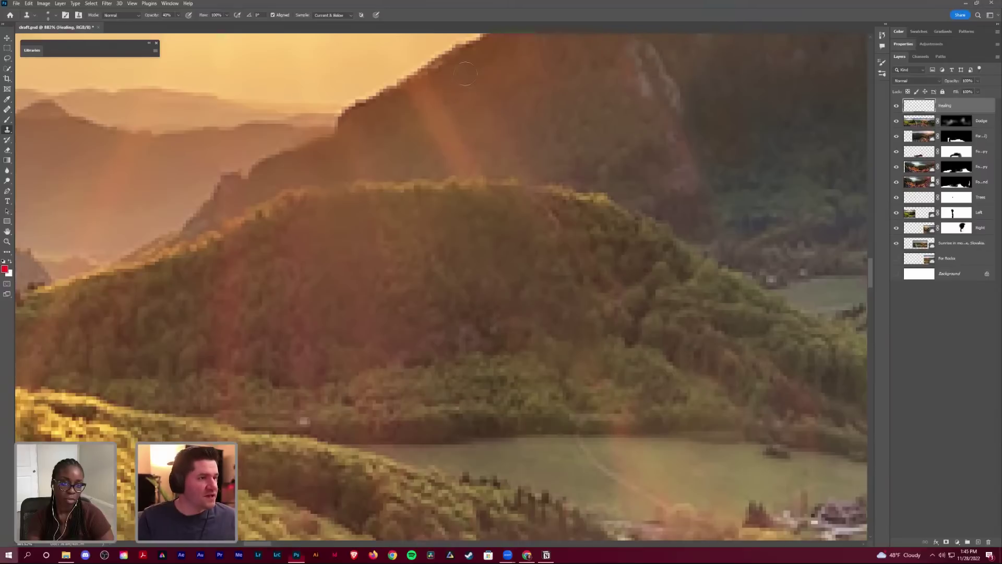
mouse_move(447, 106)
left_mouse_down()
mouse_move(474, 168)
mouse_move(428, 81)
left_mouse_up()
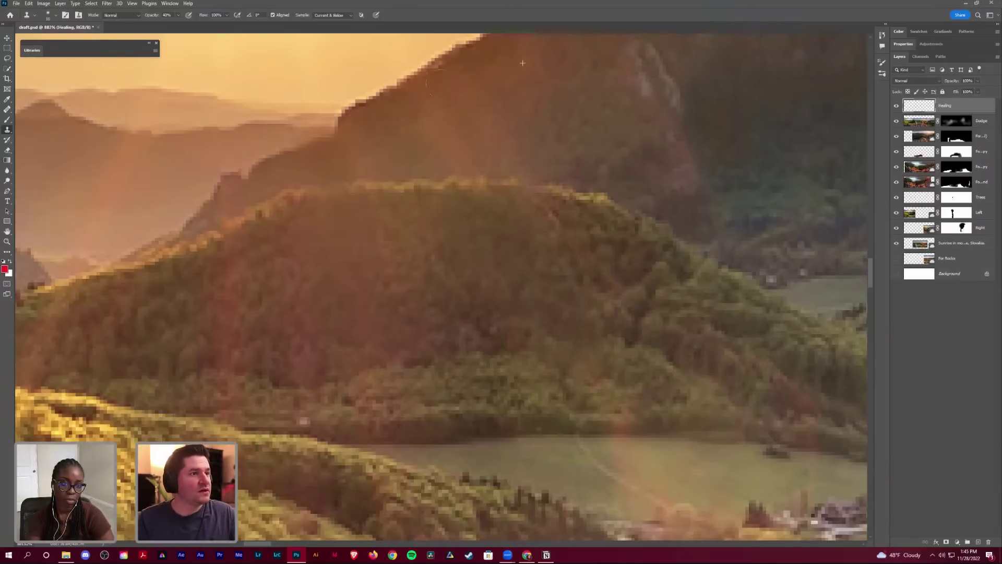
left_click_drag(460, 146, 494, 156)
key("alt")
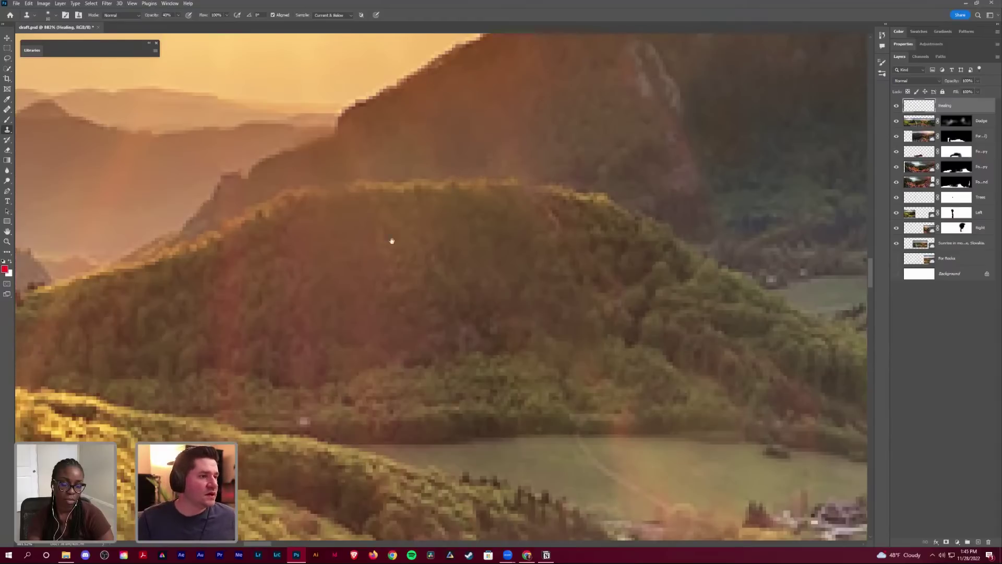
Step: Clone out the flare streak crossing the misty distant mountains, the wooded hill's left end and the sunlit ridge below
mouse_move(392, 240)
left_mouse_down()
mouse_move(190, 392)
mouse_move(405, 161)
mouse_move(289, 313)
mouse_move(435, 224)
left_mouse_up()
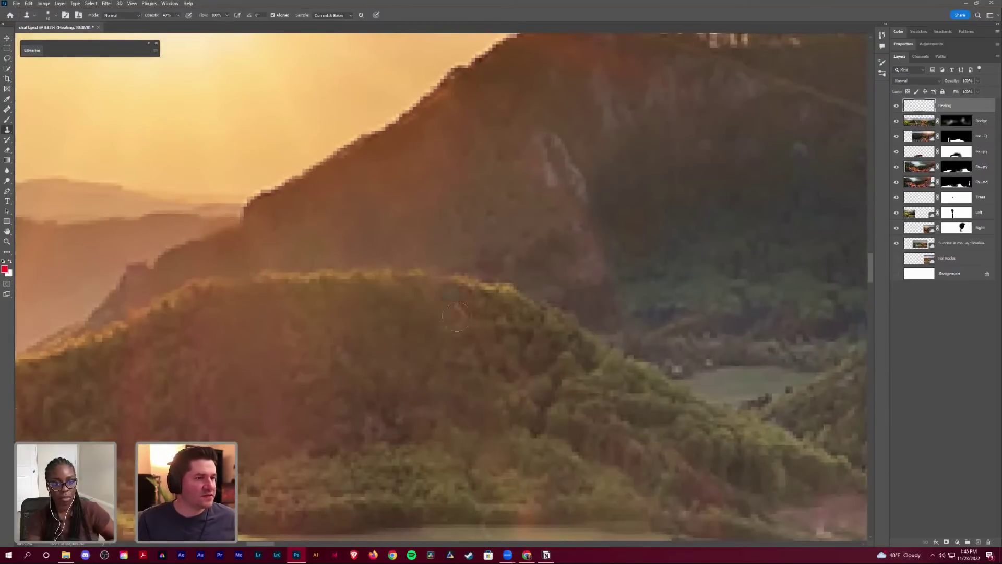
scroll(537, 183, "down", 5)
scroll(685, 315, "up", 3)
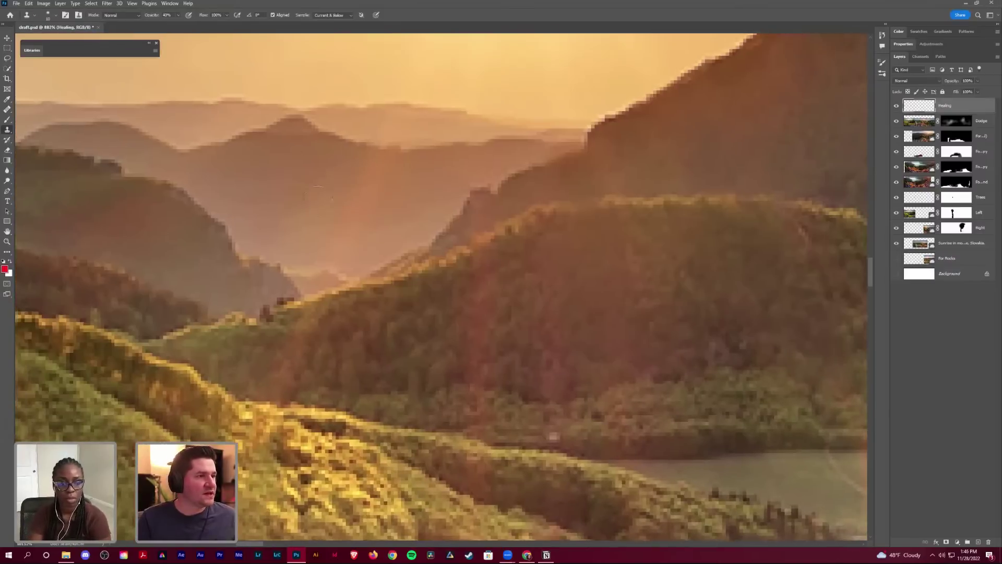
left_click(302, 192, "alt")
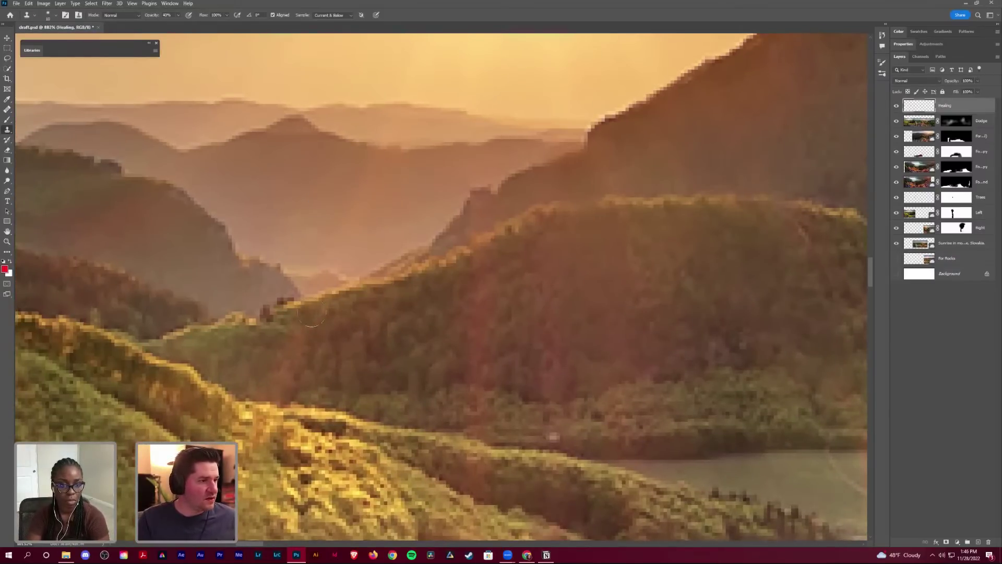
left_click_drag(308, 314, 275, 382)
left_click(383, 374, "alt")
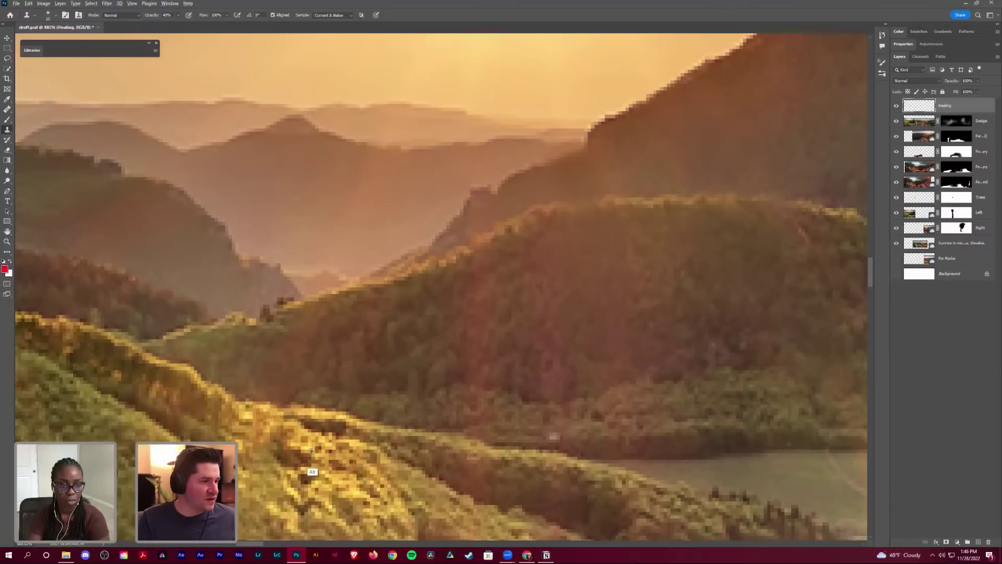
left_click(312, 473, "alt")
left_click_drag(264, 418, 277, 425)
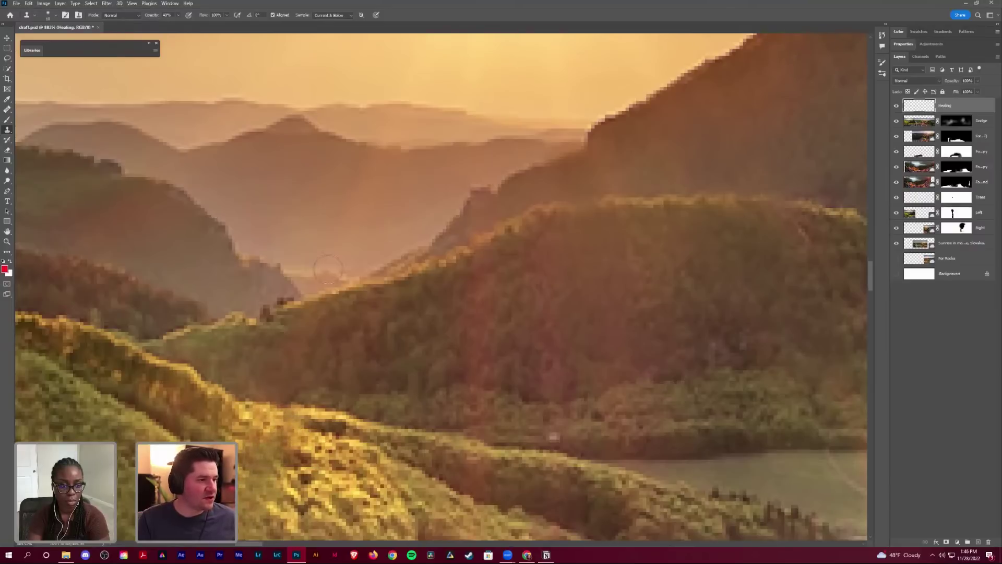
Step: Check the retouching against the whole panorama and clone out the remaining reddish flare on the mountain's slope
scroll(328, 269, "down", 3)
scroll(337, 314, "down", 3)
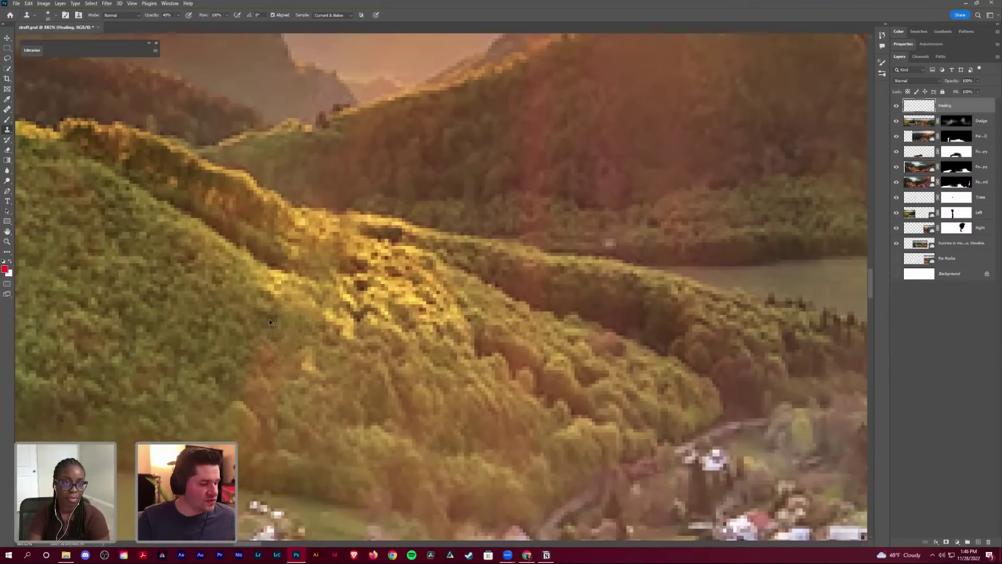
scroll(271, 324, "down", 4)
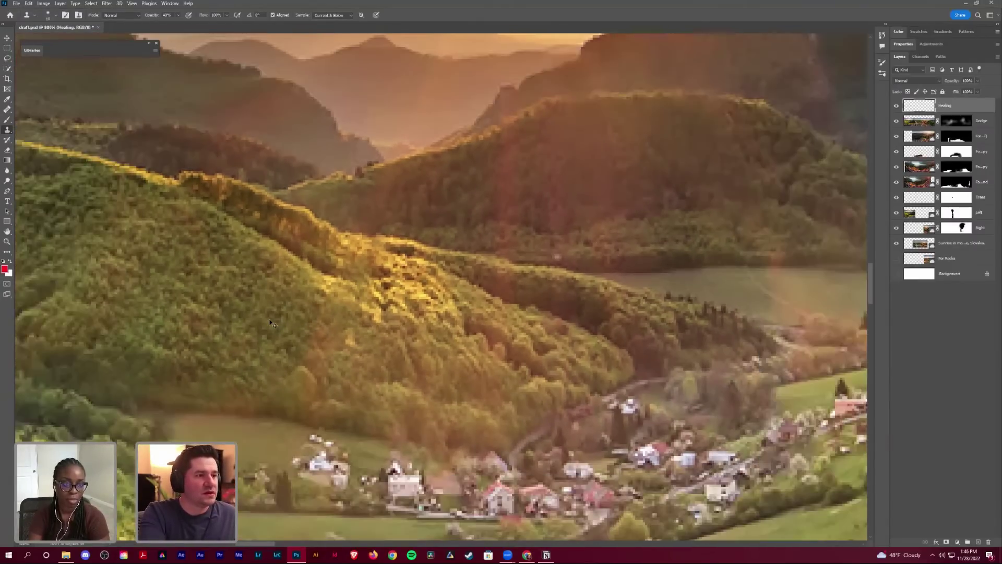
scroll(271, 323, "down", 4)
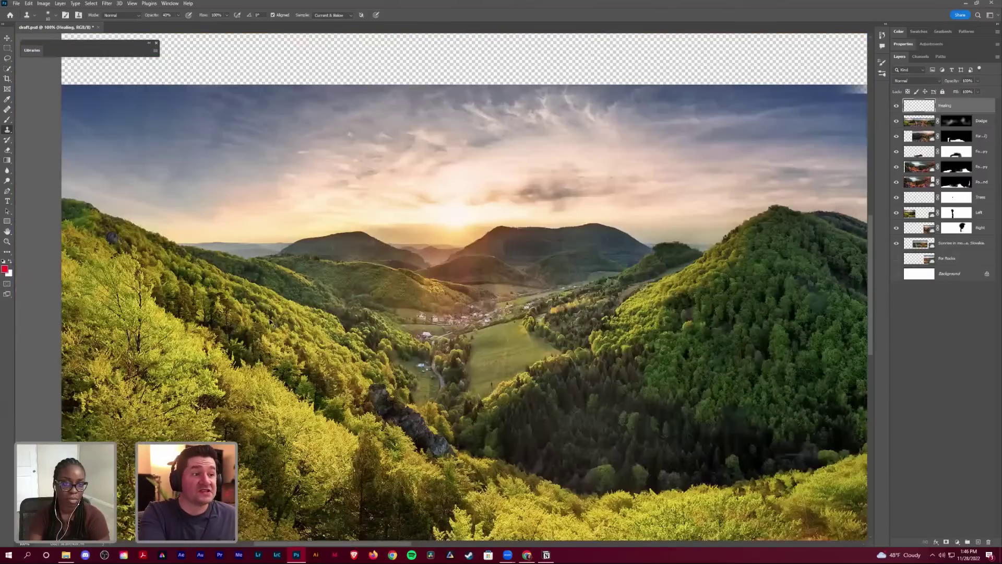
scroll(271, 324, "up", 4)
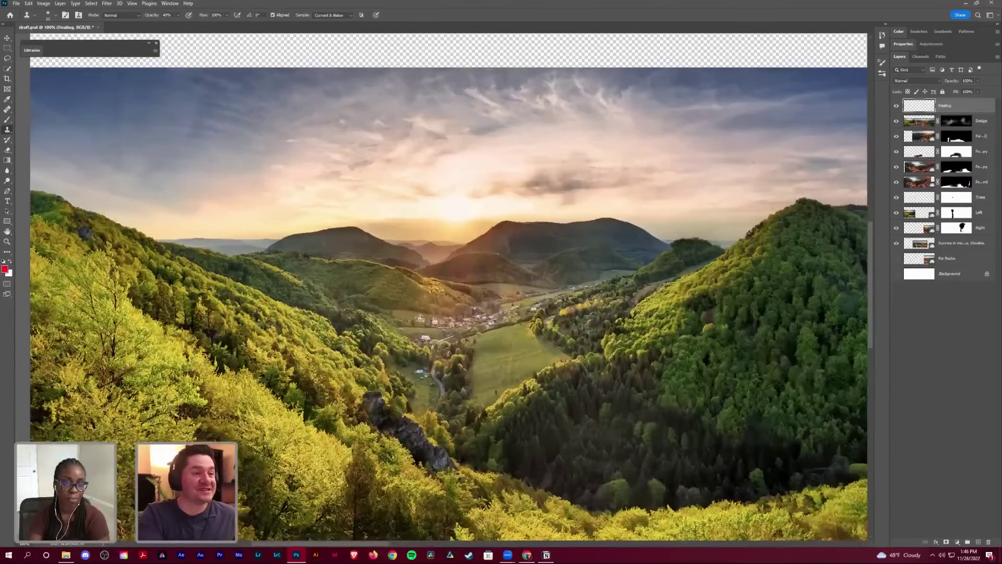
scroll(477, 291, "up", 5)
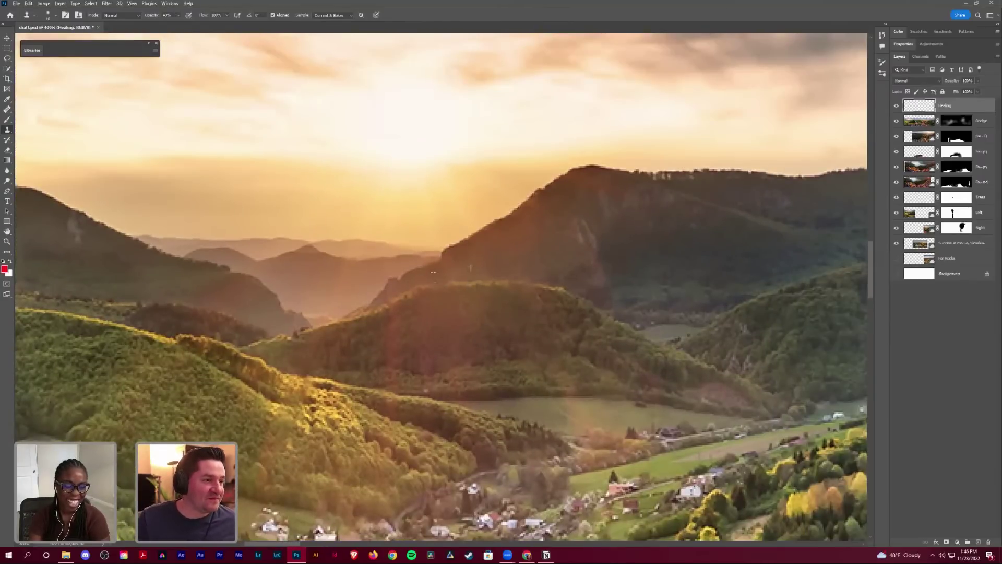
key("alt")
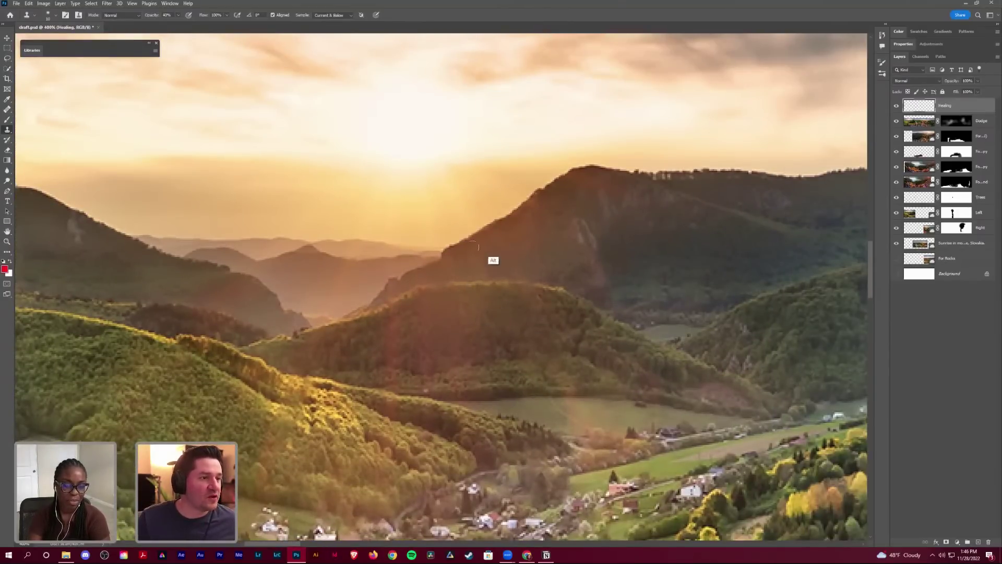
key("alt")
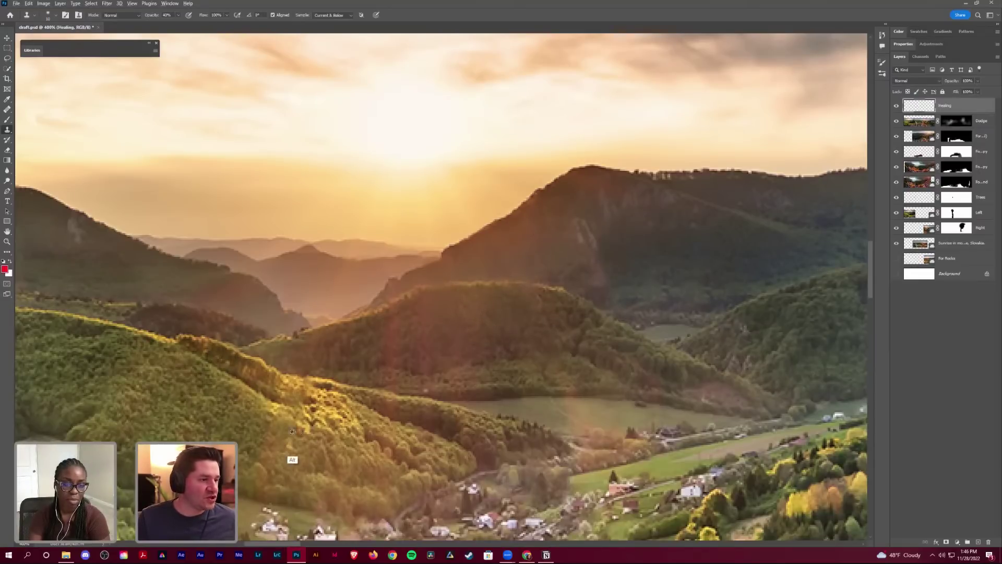
scroll(354, 247, "down", 8)
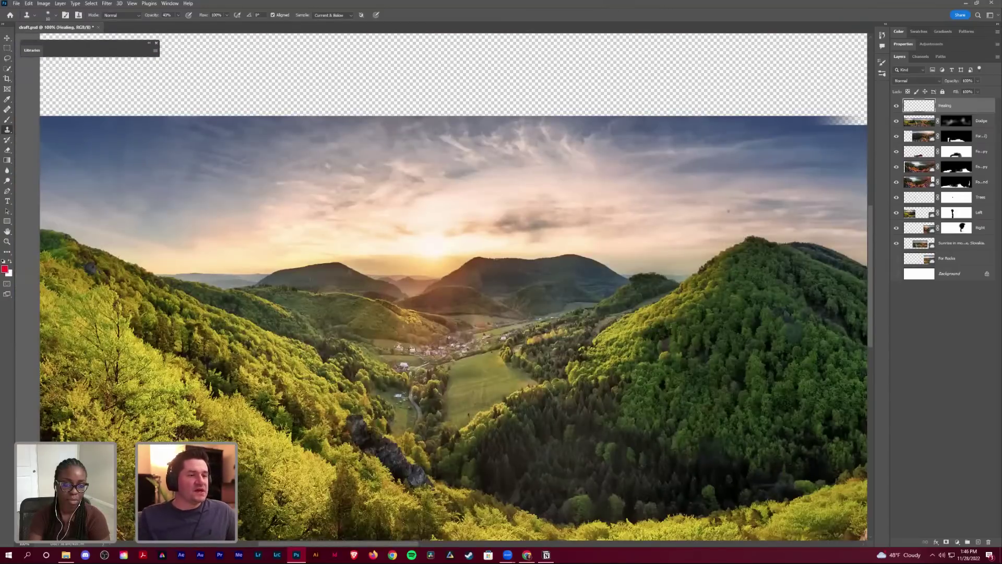
Step: Examine the whole panorama for brightness differences between the valley forest, the central hill and the sunrise side
scroll(438, 275, "down", 2)
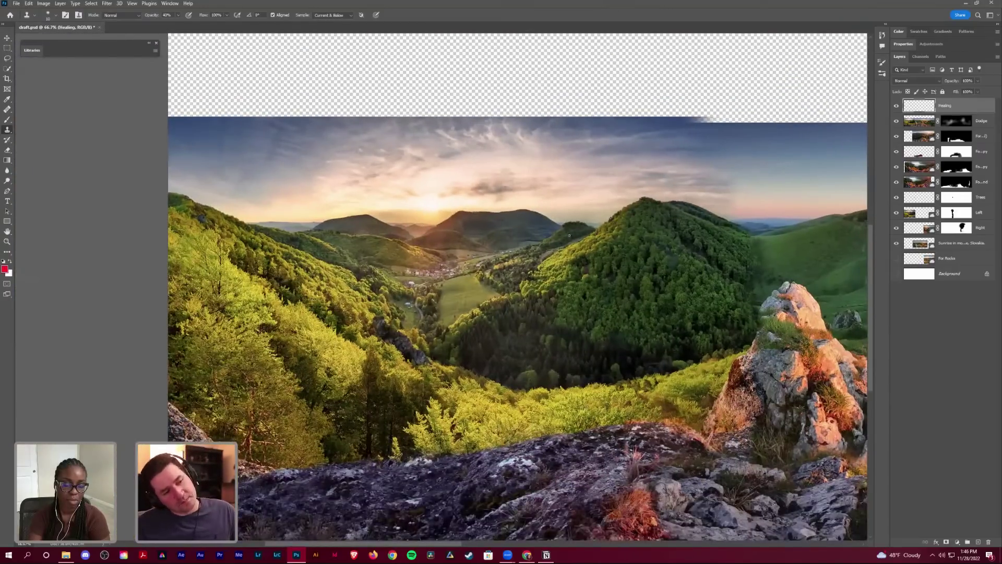
left_click_drag(569, 236, 520, 174)
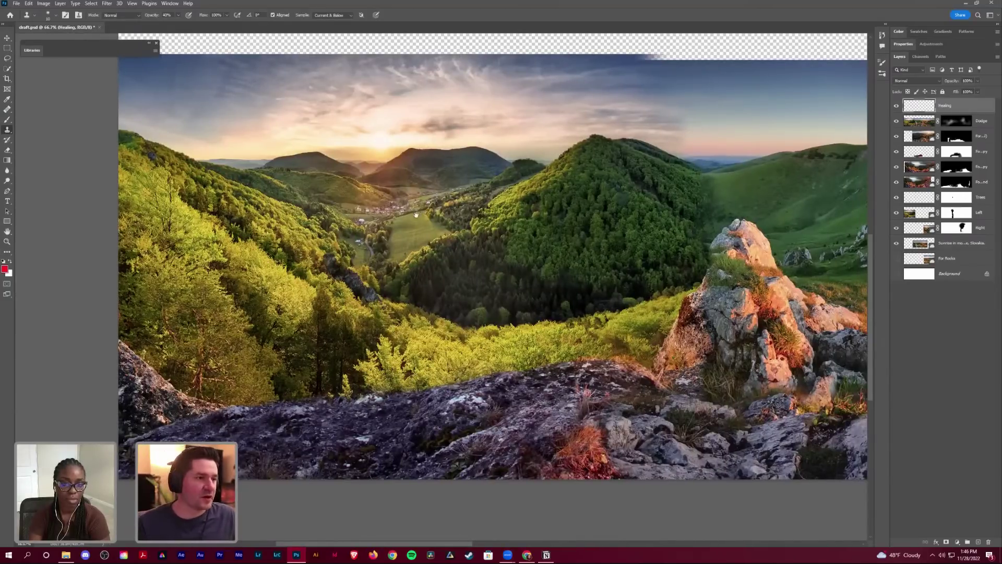
scroll(220, 255, "right", 2)
scroll(497, 271, "right", 10)
scroll(497, 271, "up", 2)
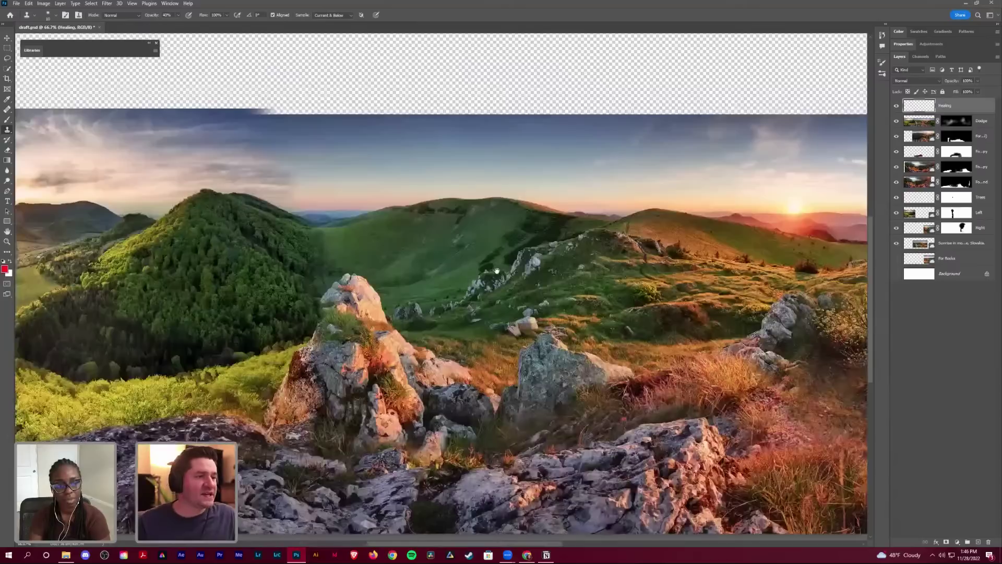
scroll(544, 242, "left", 10)
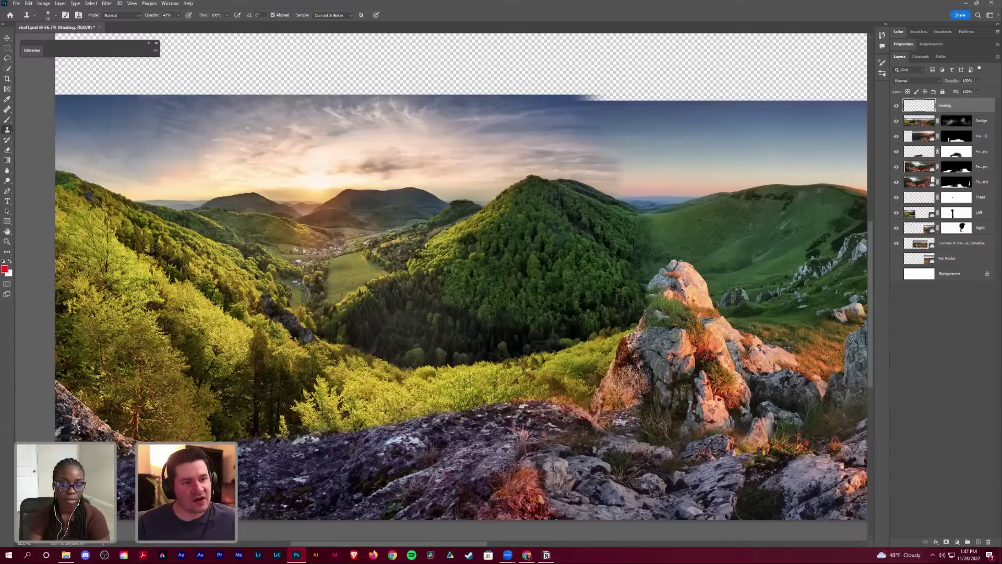
left_click_drag(561, 351, 484, 342)
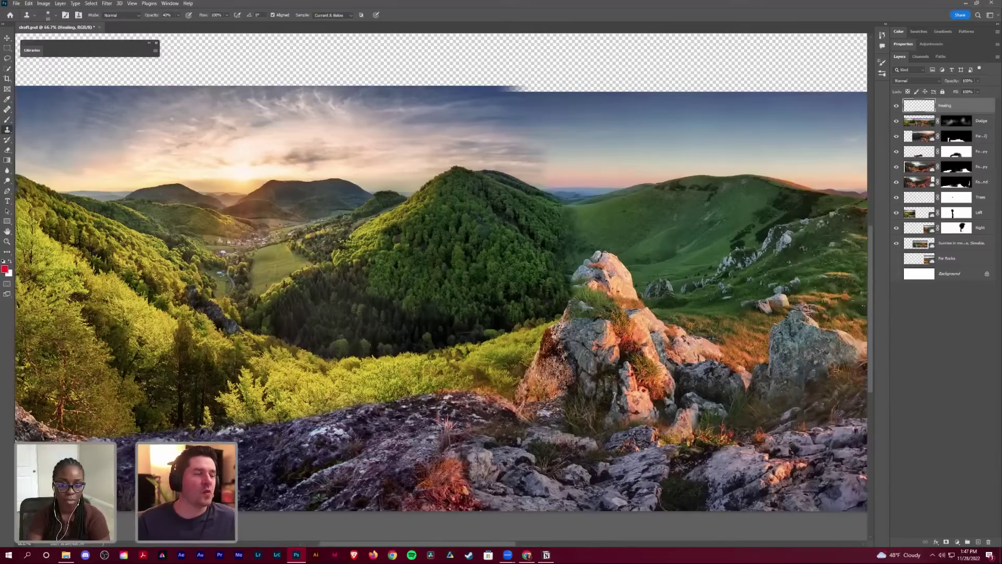
left_click_drag(587, 356, 519, 353)
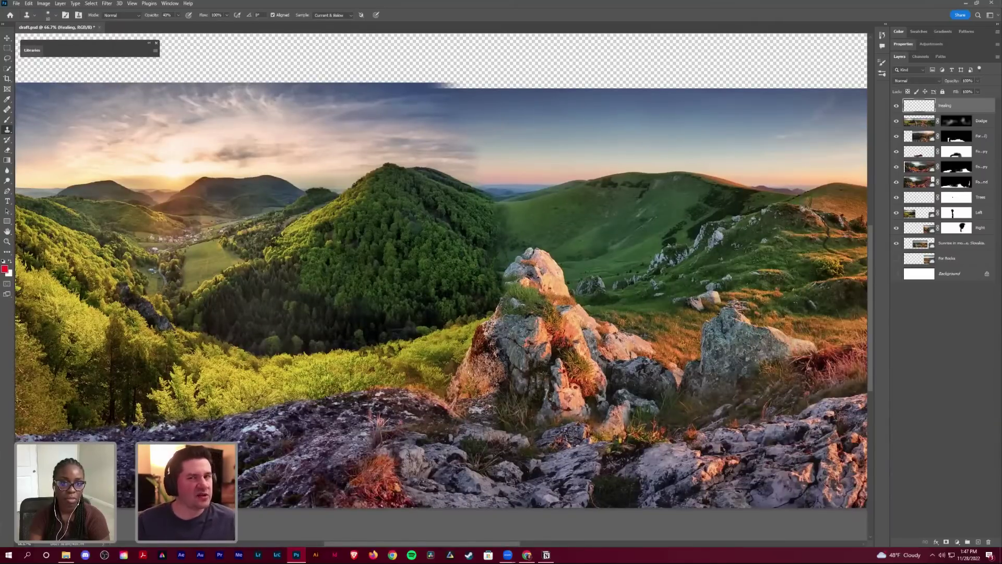
key("ctrl+minus")
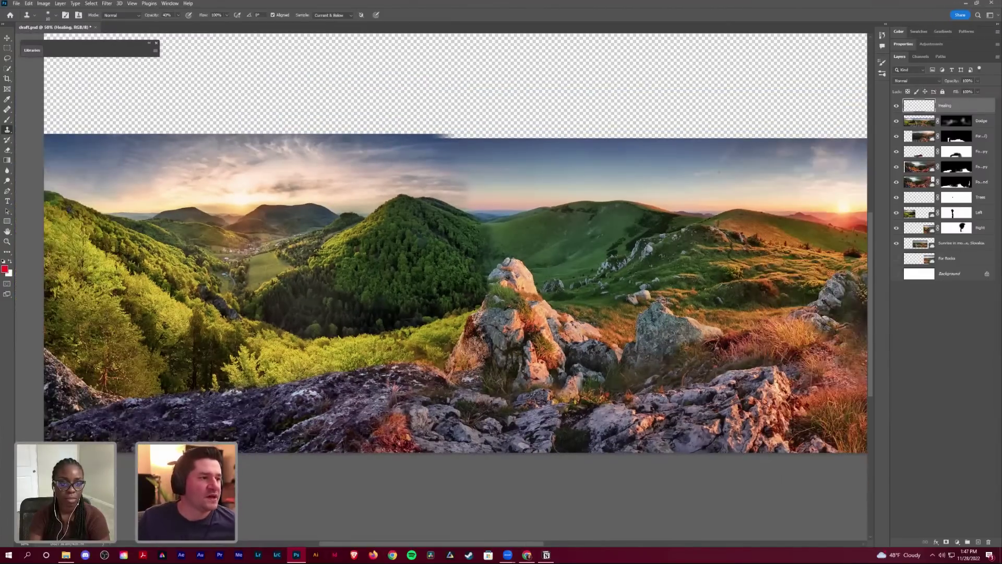
key("v")
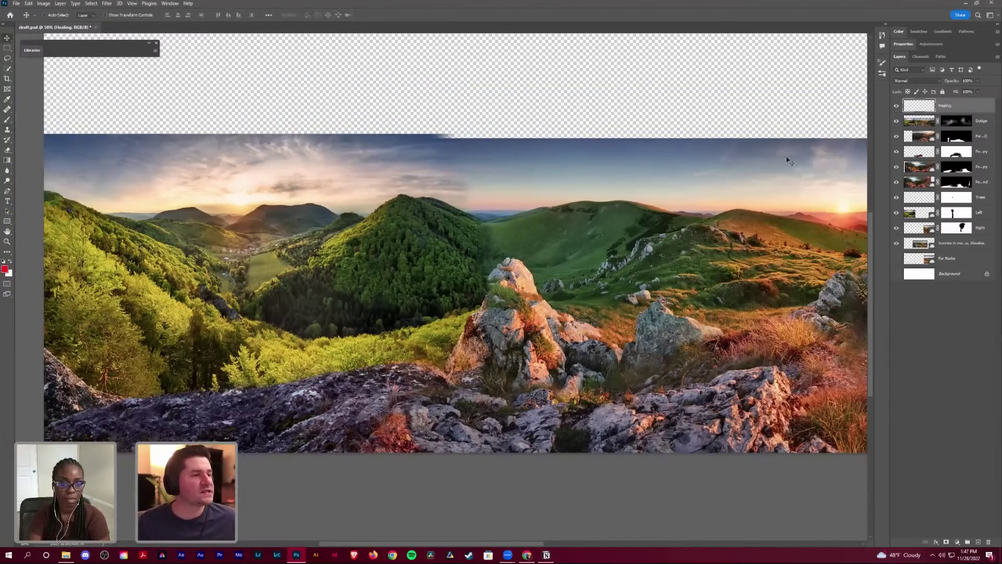
left_click_drag(635, 188, 719, 174)
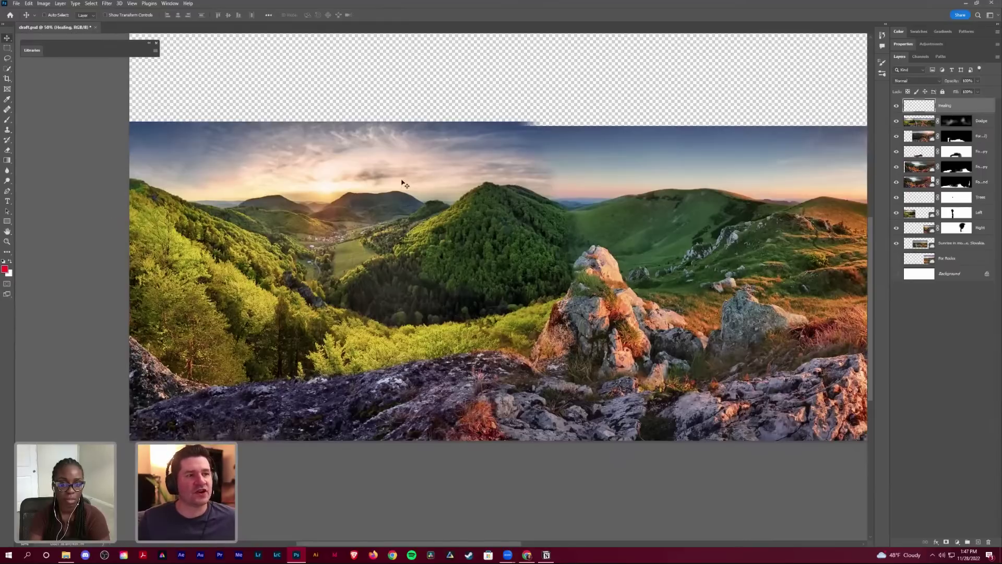
Step: Add an Exposure adjustment layer above the Healing layer, lower its exposure to about -0.84, compare the effect and invert its mask to black
left_click(932, 44)
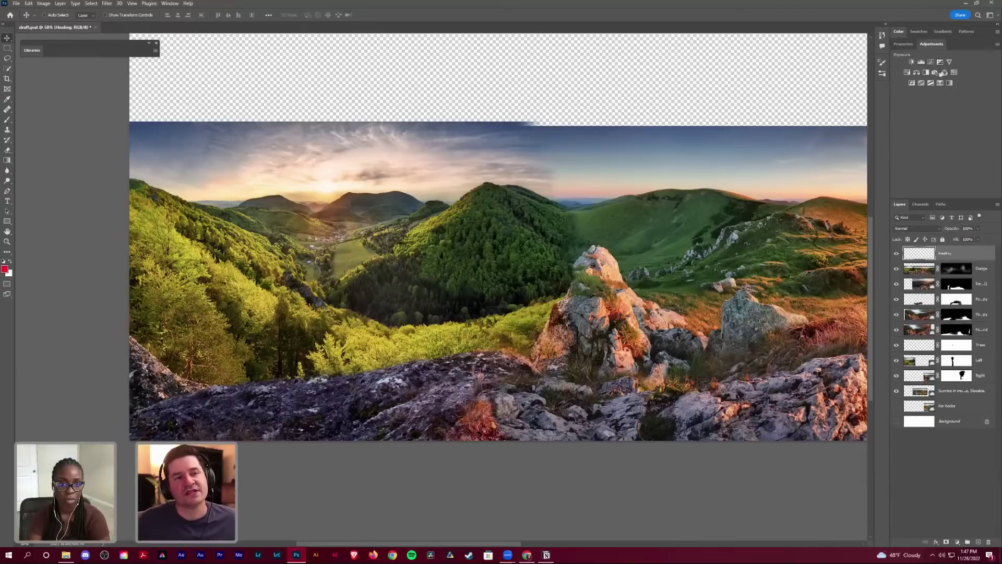
left_click(940, 62)
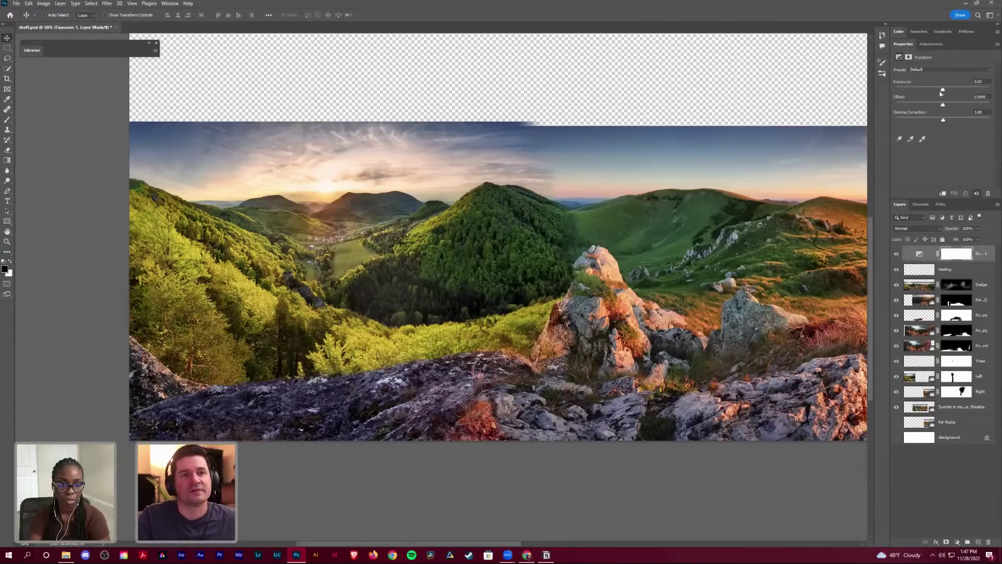
left_click_drag(942, 92, 938, 94)
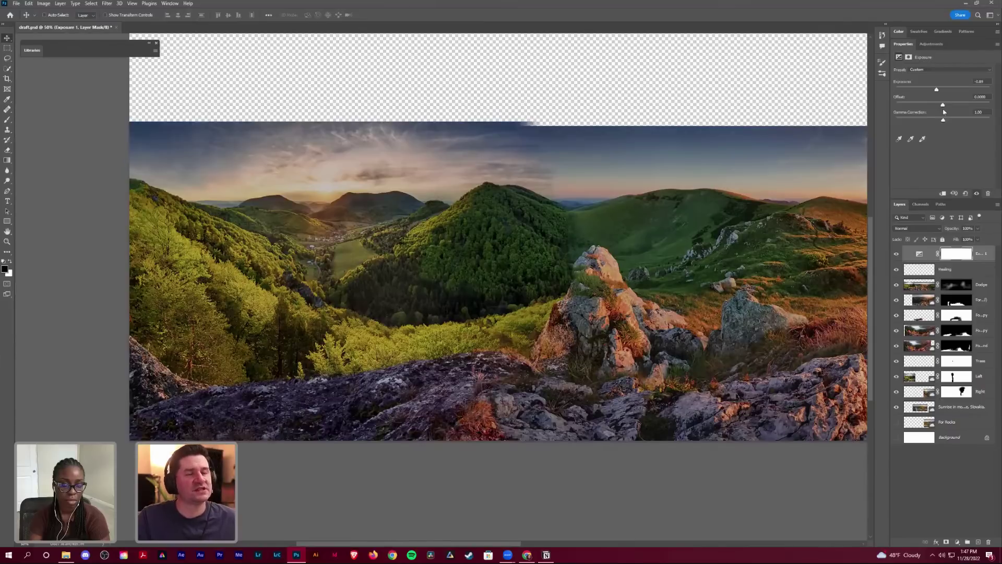
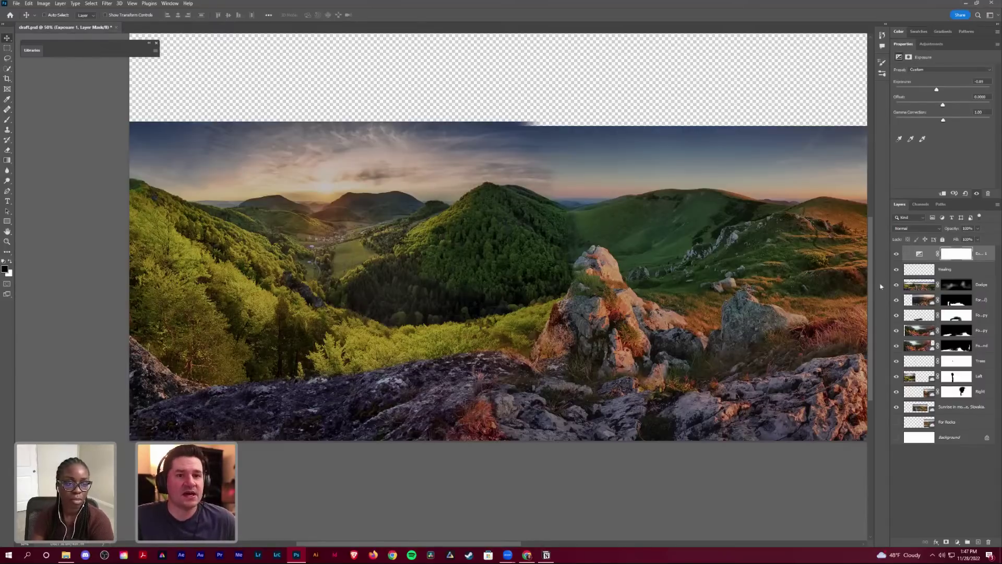
left_click(897, 254)
left_click(897, 254)
left_click(896, 254)
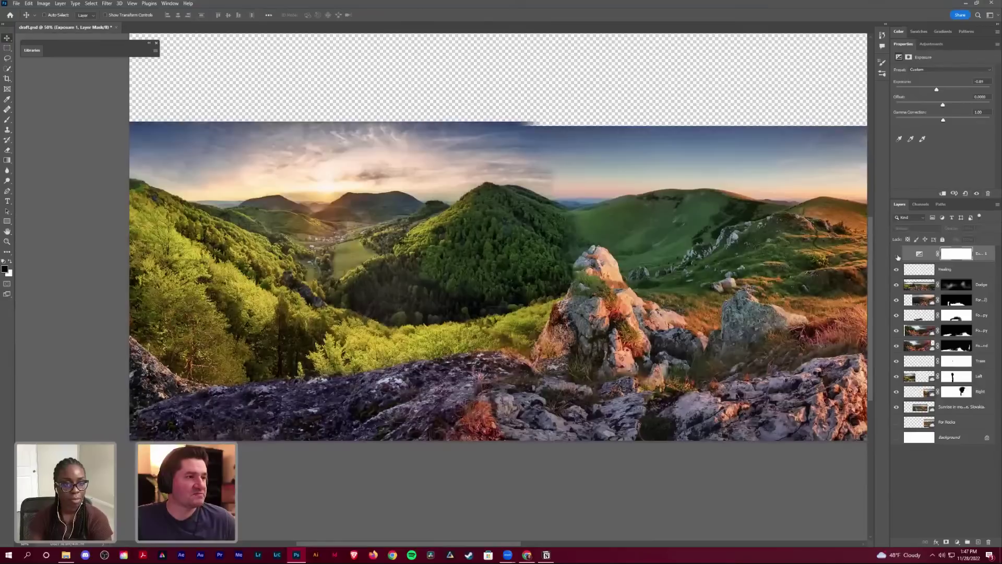
left_click(897, 254)
left_click(956, 254)
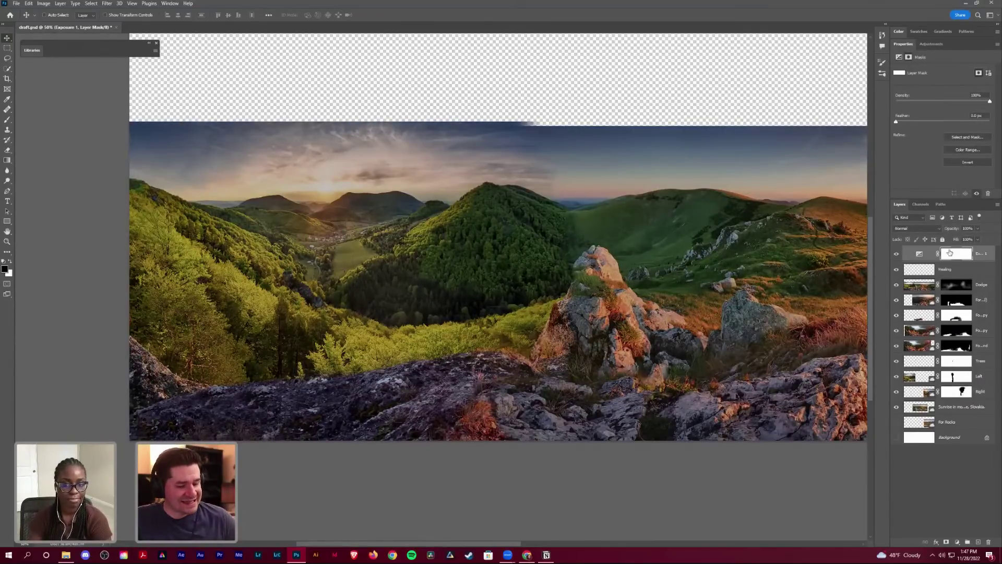
key("ctrl+i")
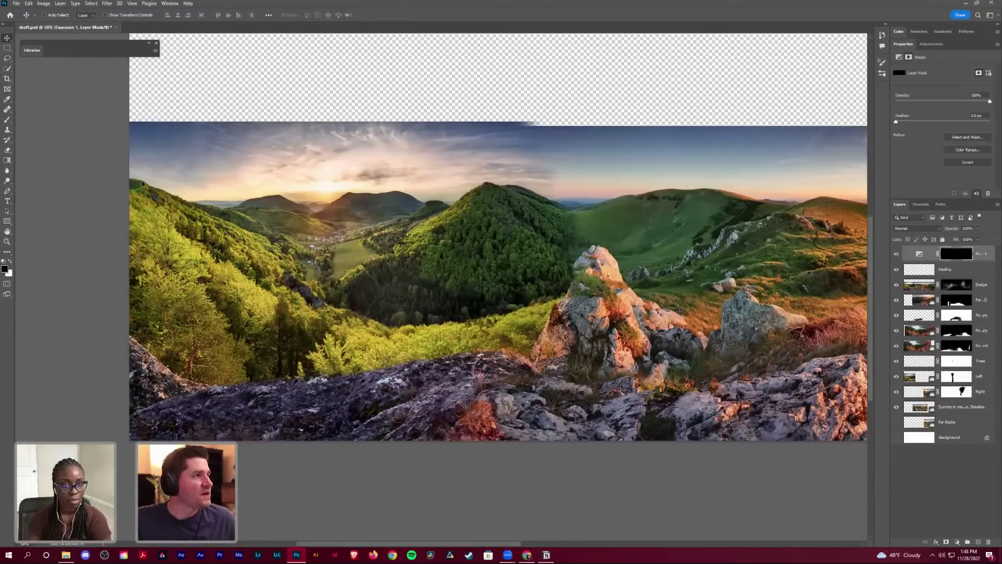
Step: Paint white at 100% opacity with an enlarged brush on the Exposure mask to darken the bright forest on the valley's near slope
key("b")
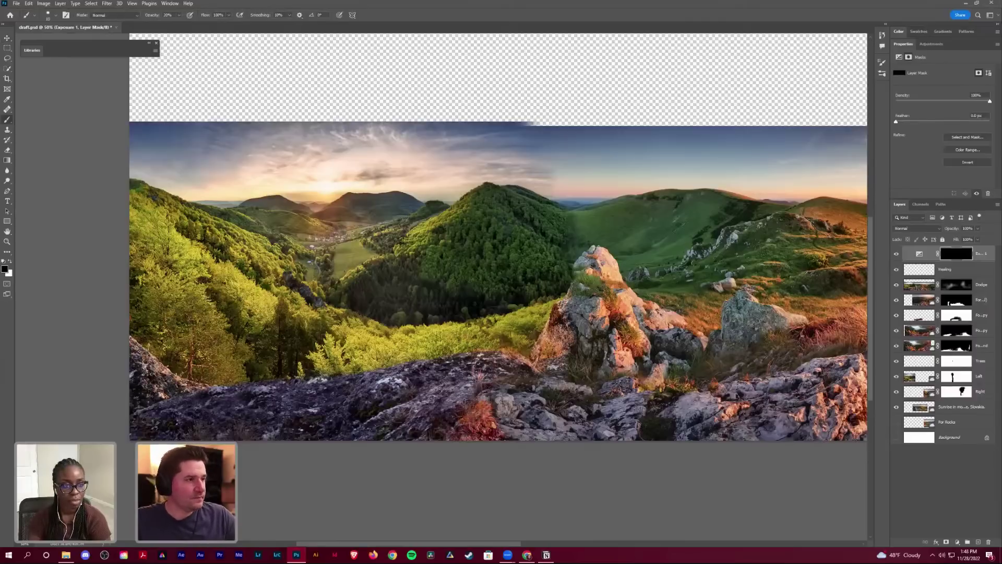
key("bracketright")
key("bracketright")
key("bracketright")
key("bracketright")
key("bracketright")
key("bracketright")
key("bracketright")
key("bracketright")
key("bracketright")
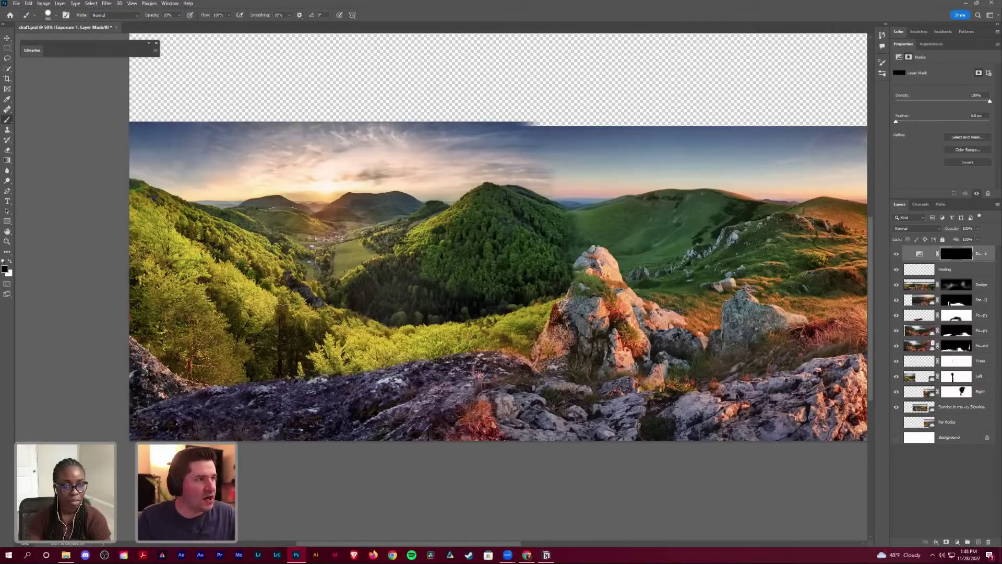
key("0")
key("x")
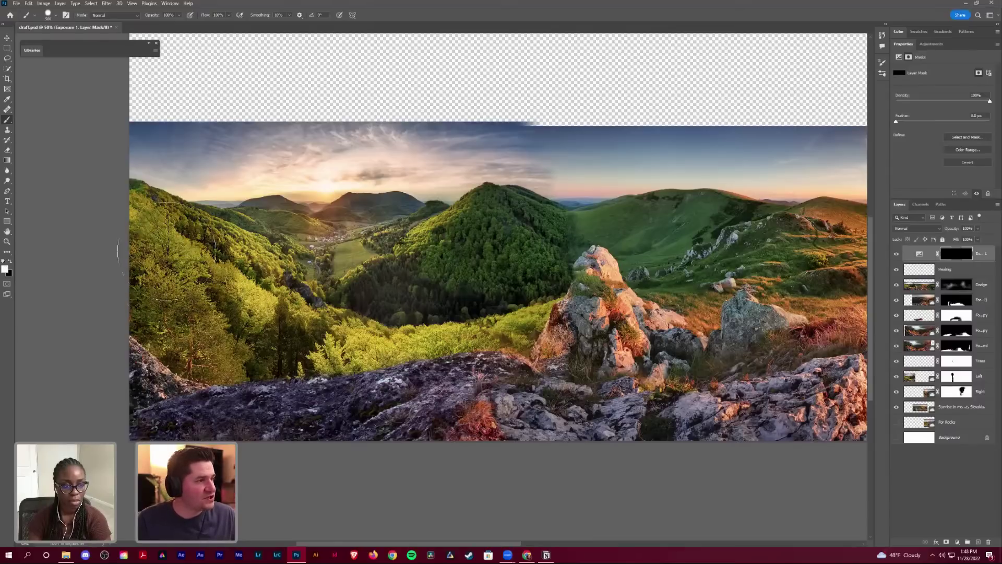
mouse_move(173, 246)
left_mouse_down()
mouse_move(331, 344)
mouse_move(396, 344)
mouse_move(389, 363)
mouse_move(548, 311)
left_mouse_up()
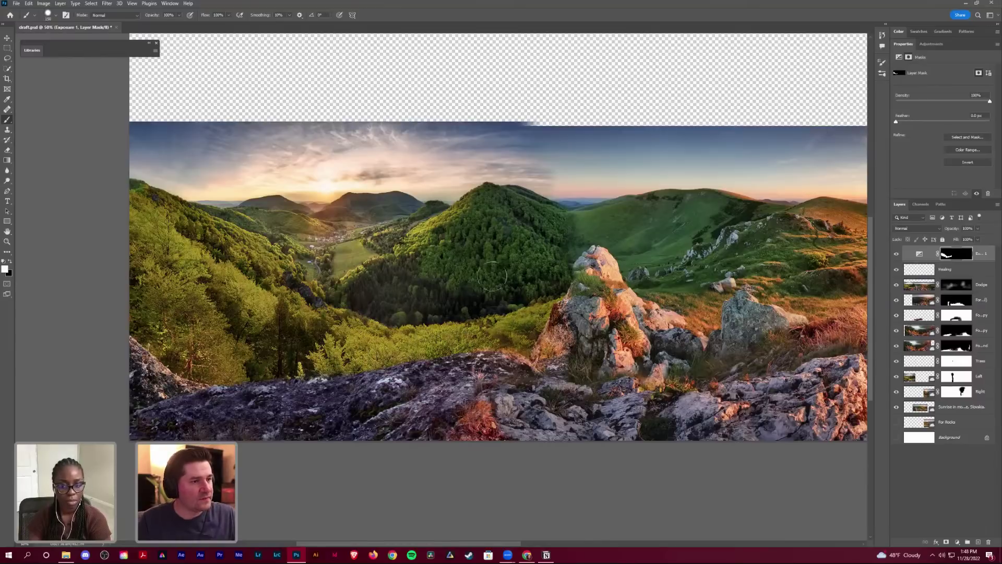
Step: With a smaller brush, paint the Exposure mask over the central hill's sunlit edge, the valley meadow and the hills near the village
key("bracketleft")
key("bracketleft")
key("bracketleft")
key("bracketleft")
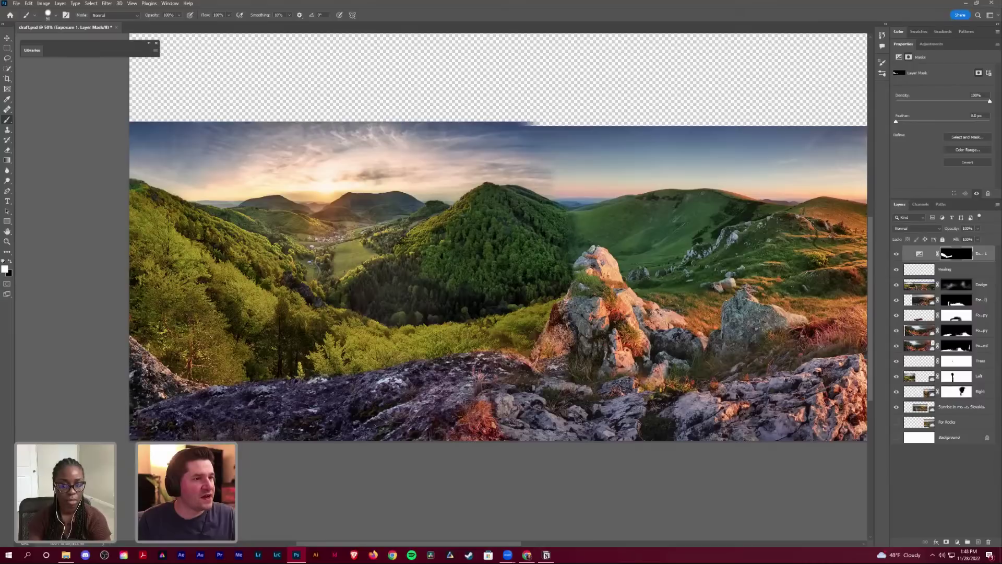
left_click_drag(460, 209, 410, 255)
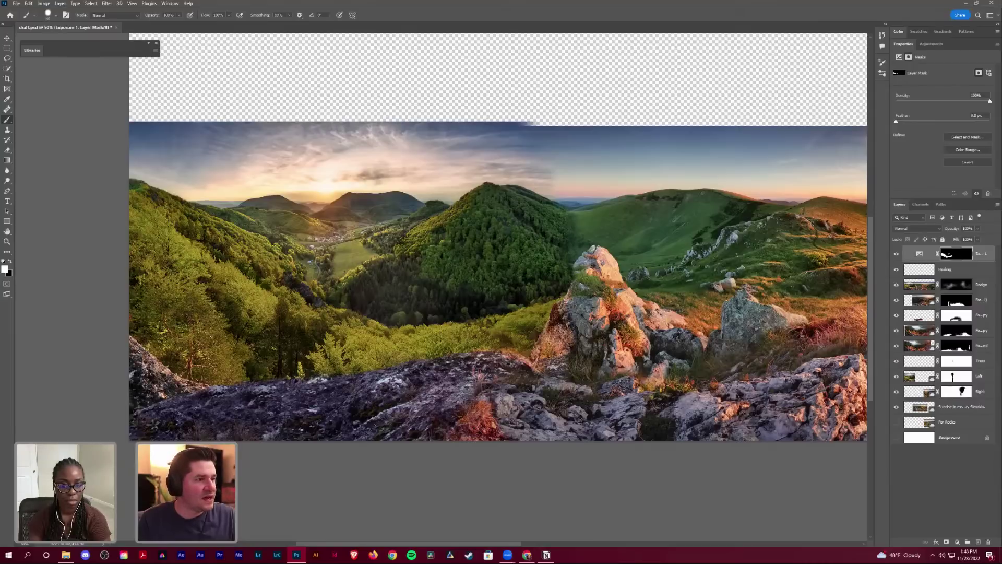
left_click_drag(340, 285, 386, 261)
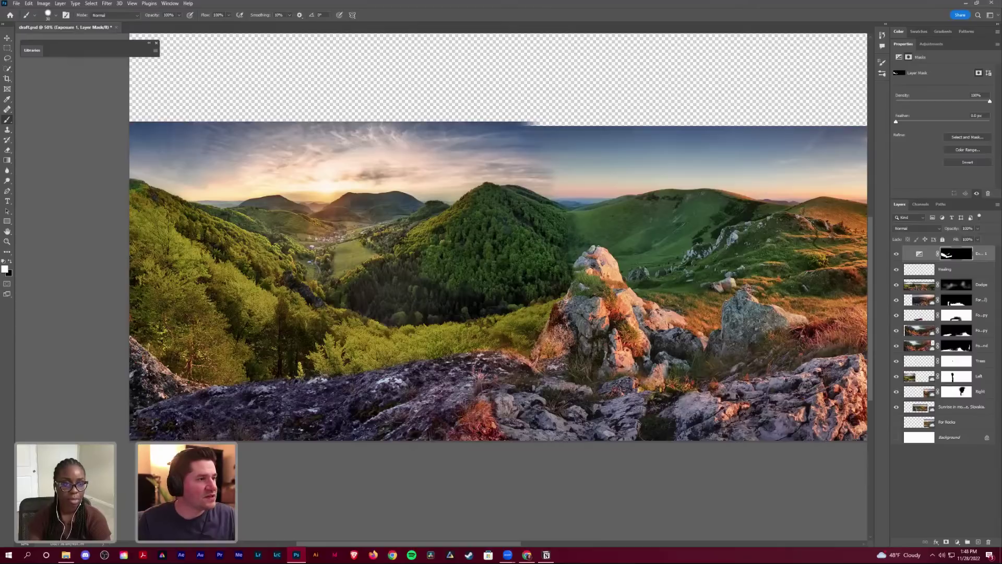
left_click_drag(256, 209, 292, 211)
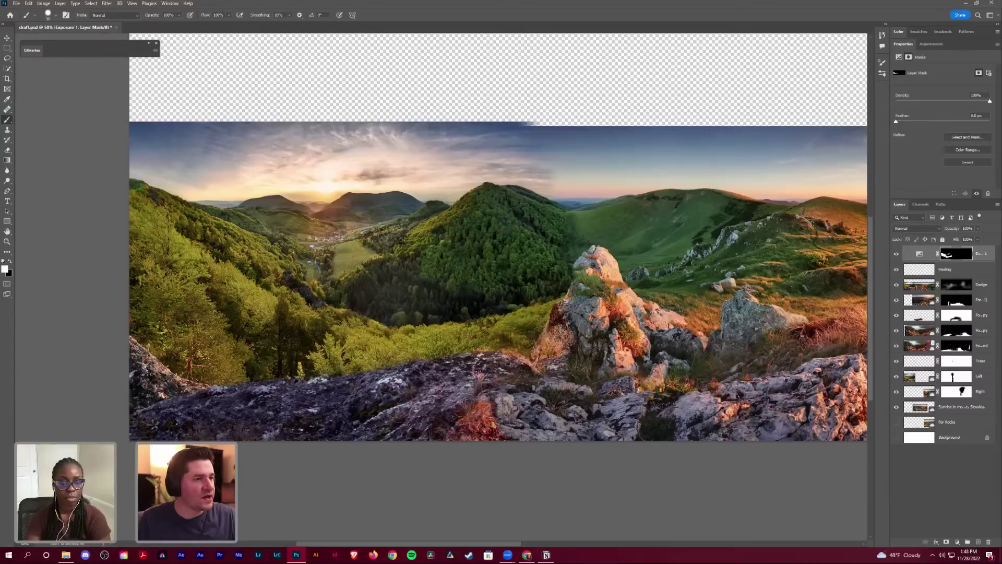
Step: Inspect the darkened forest up close, open the Exposure layer's blending options and move the dialog off the near forest
scroll(361, 351, "up", 1)
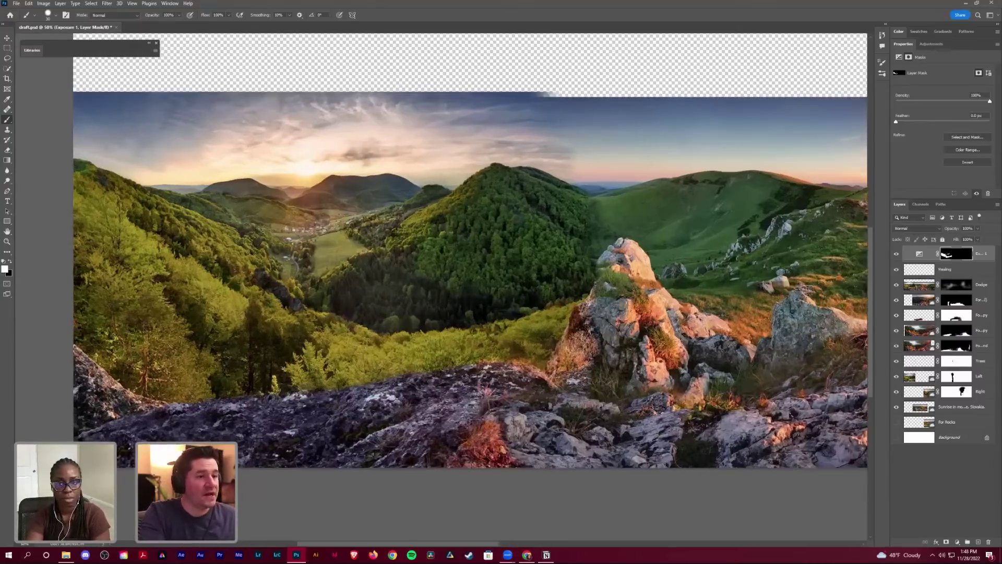
scroll(383, 193, "up", 1)
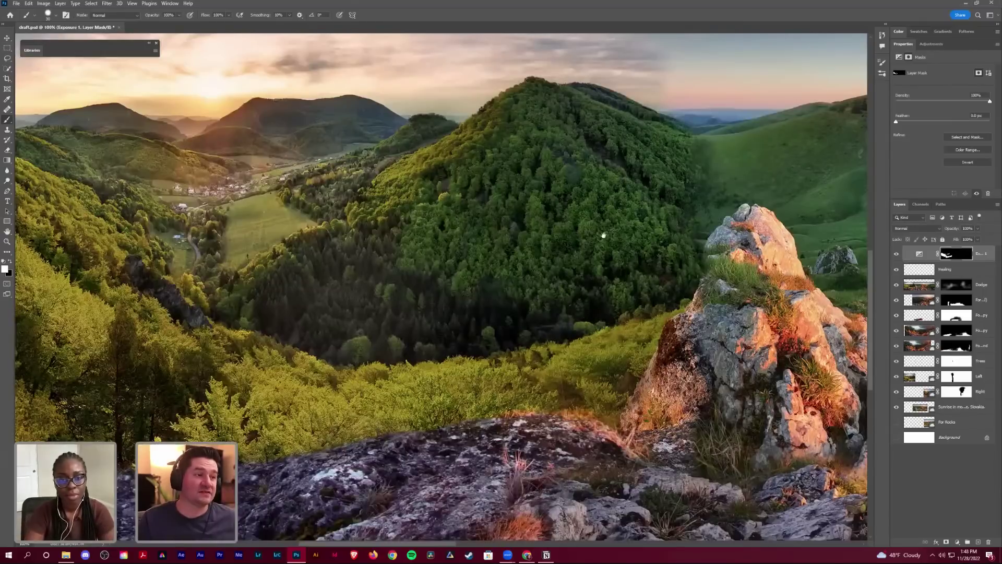
scroll(743, 277, "down", 1)
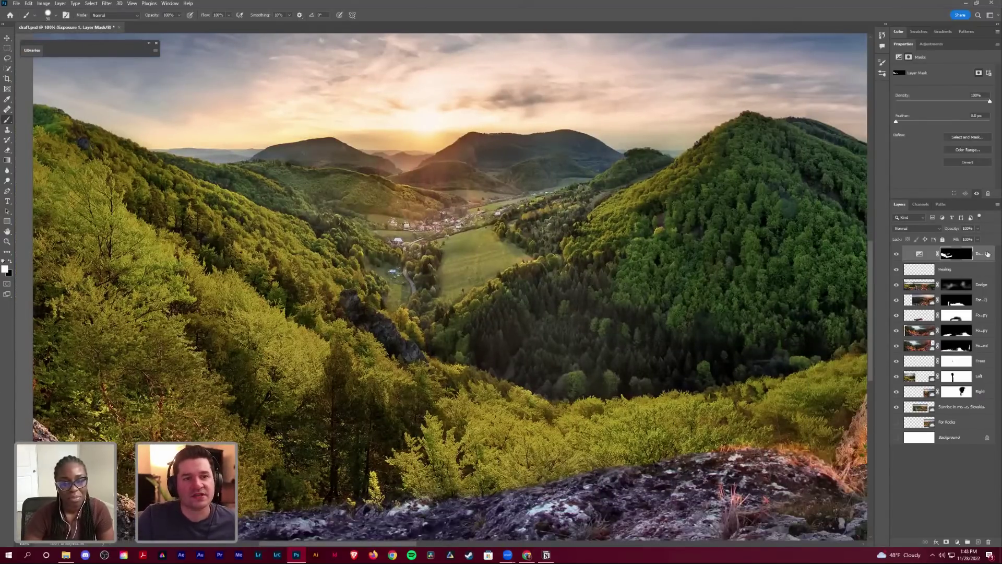
double_click(982, 254)
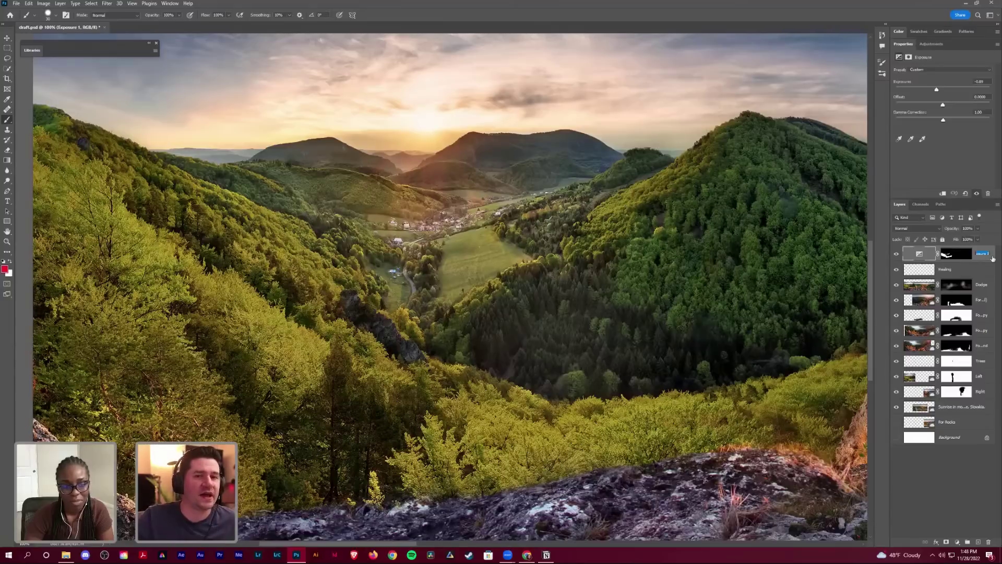
left_click(988, 259)
left_click(982, 261)
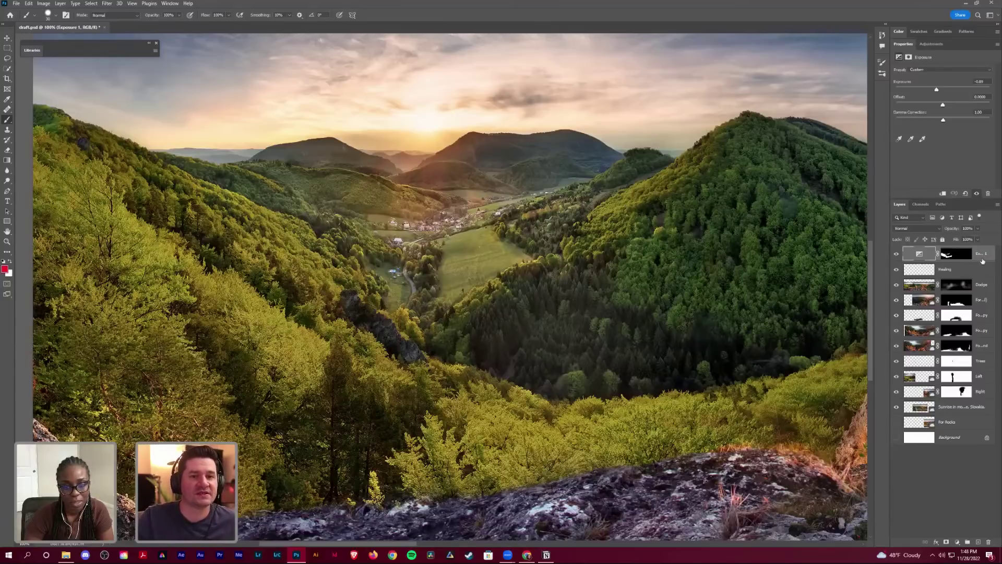
double_click(983, 261)
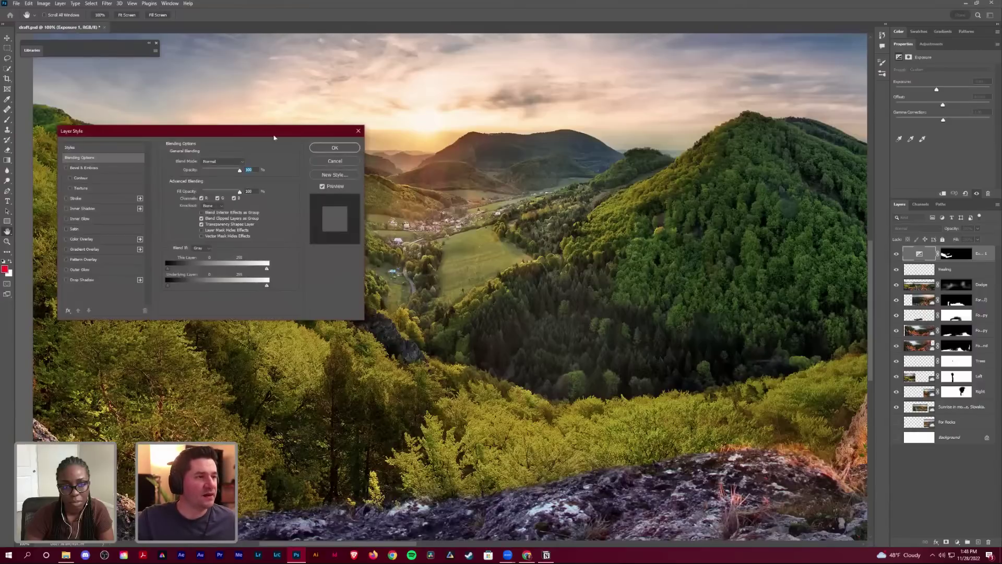
left_click_drag(274, 138, 410, 49)
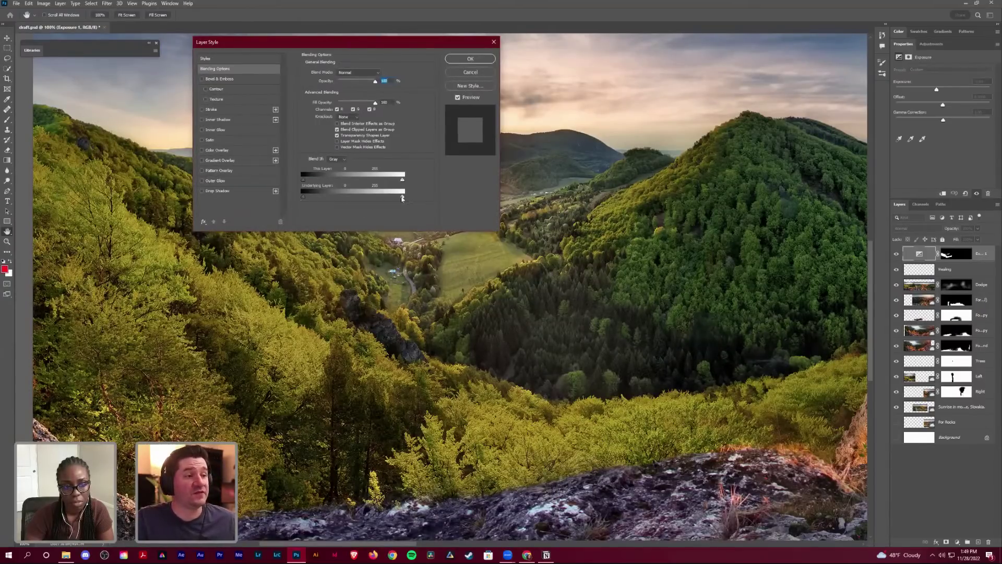
Step: Split the Underlying Layer's black Blend If slider so the Exposure adjustment fades out over the darker tones, and accept the blending options
mouse_move(402, 197)
left_mouse_down()
mouse_move(343, 197)
mouse_move(419, 202)
left_mouse_up()
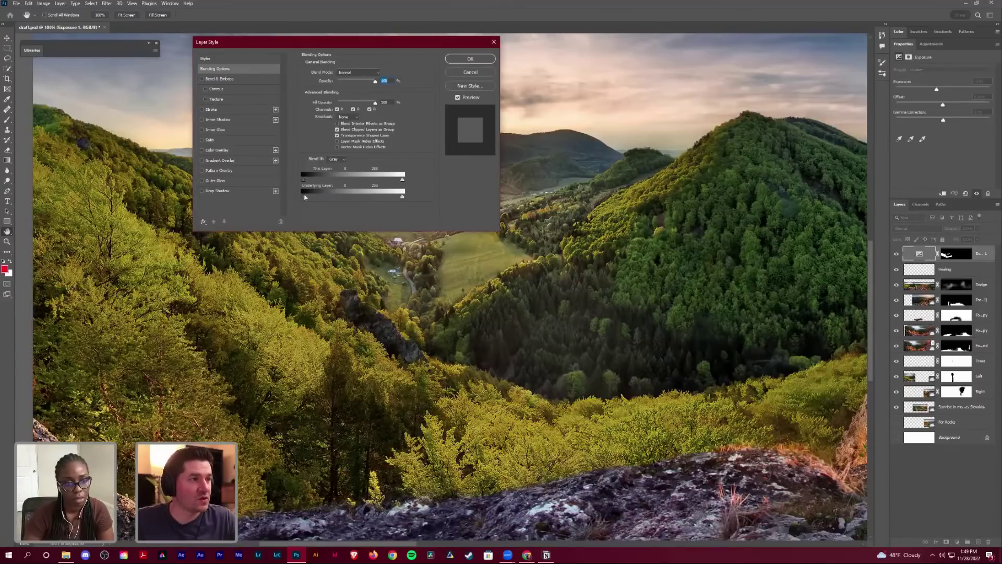
left_click_drag(321, 198, 328, 196)
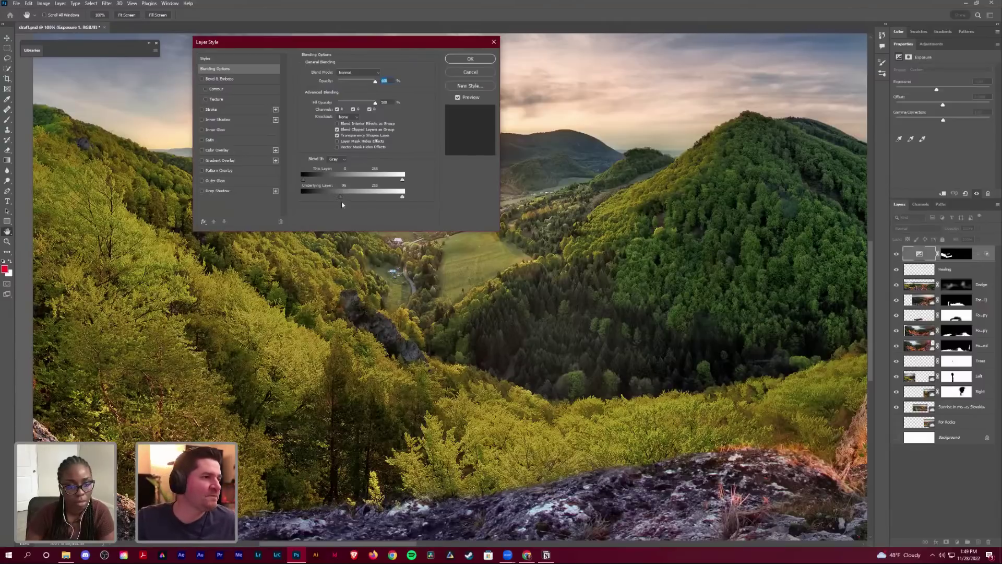
key("alt")
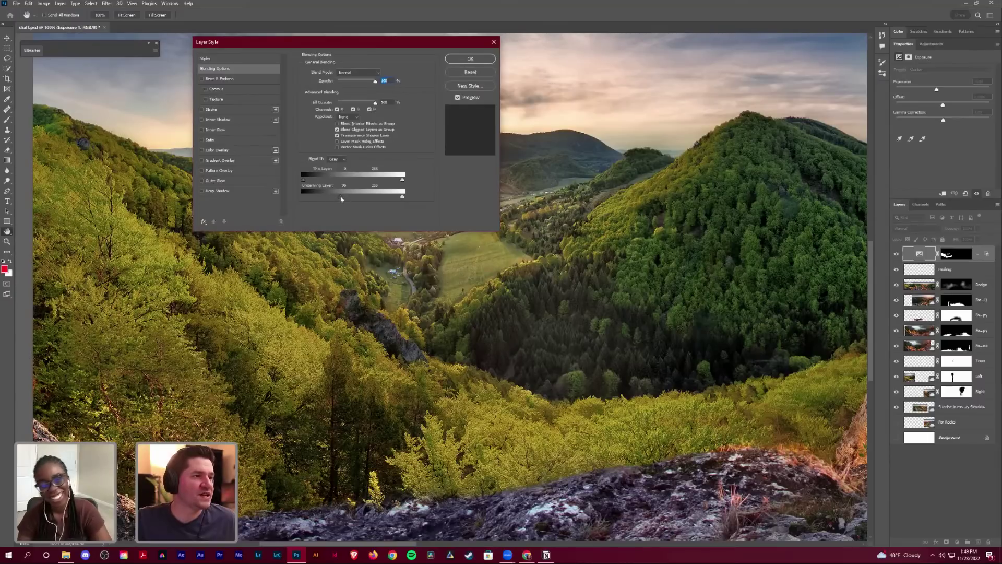
left_click_drag(341, 197, 368, 198)
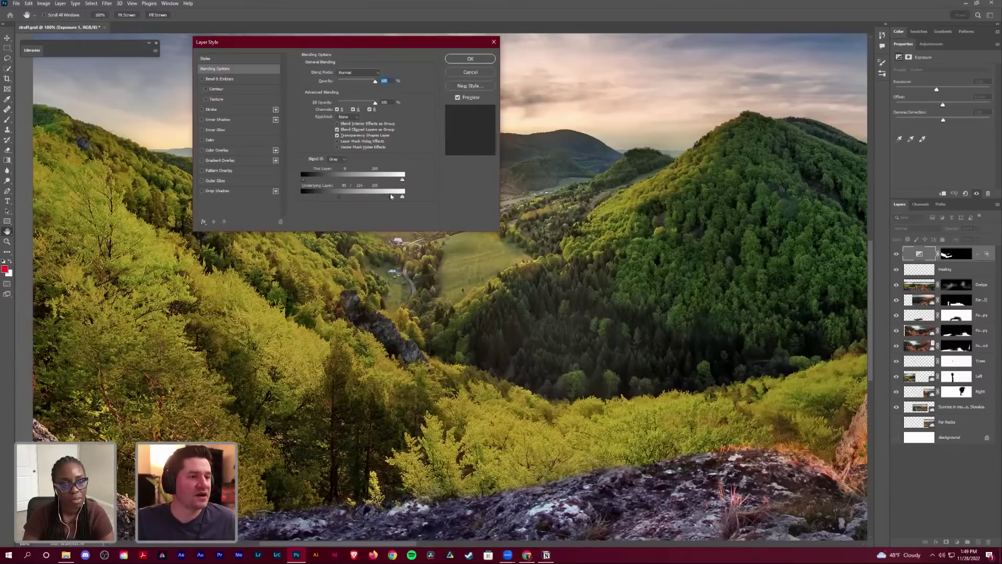
left_click(470, 59)
key("b")
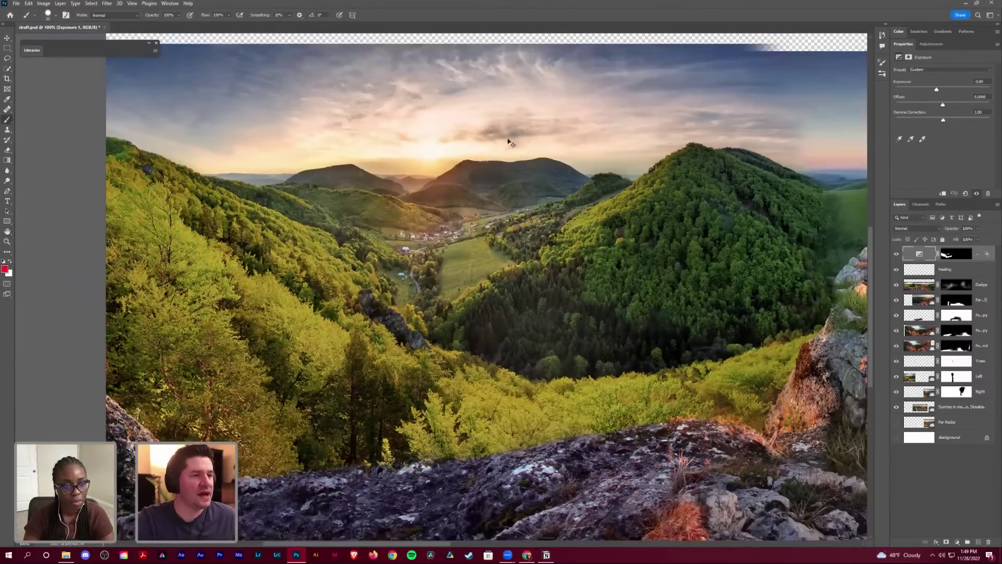
Step: Show the guides and move the horizontal guide up onto the sun, just above the distant ridge line
key("ctrl+minus")
key("ctrl+minus")
key("ctrl+minus")
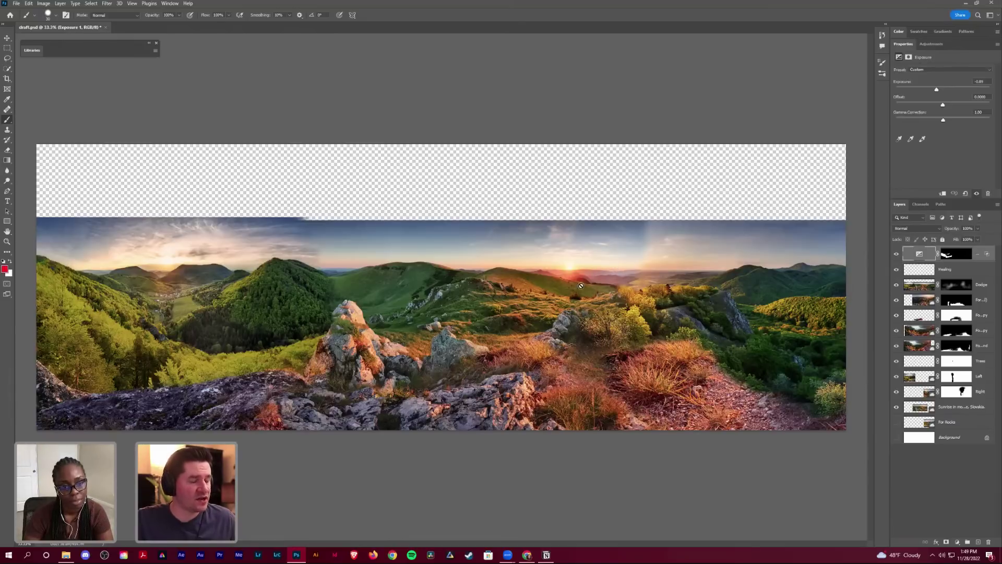
key("ctrl+;")
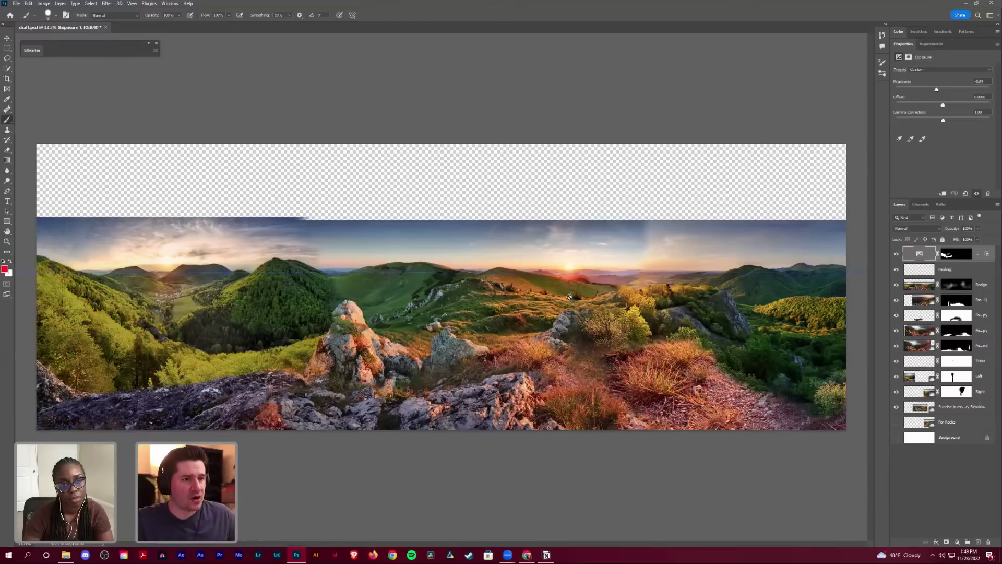
key("z")
left_click_drag(575, 269, 573, 269)
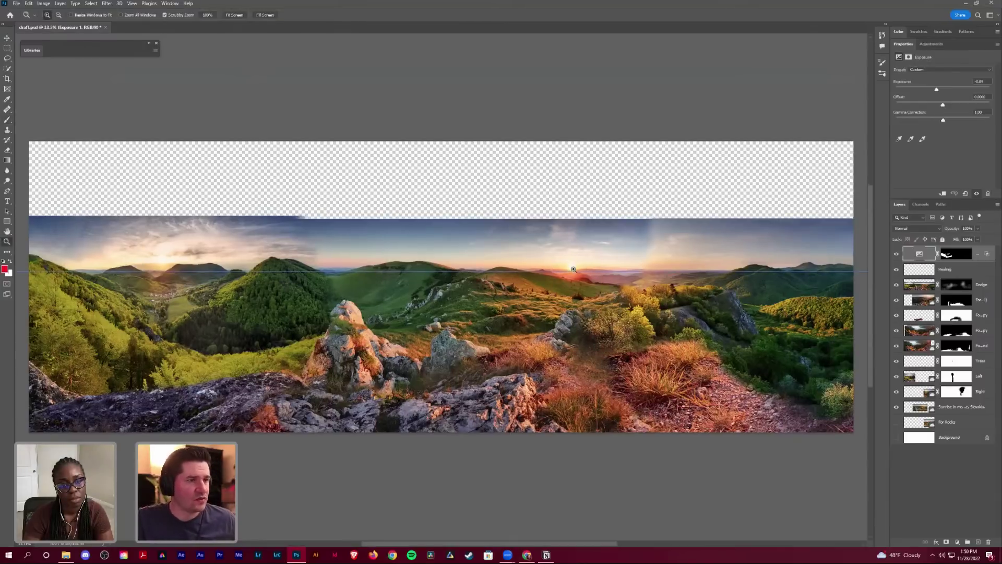
left_click(573, 269)
left_click(569, 264)
left_click(558, 242)
left_click(552, 263)
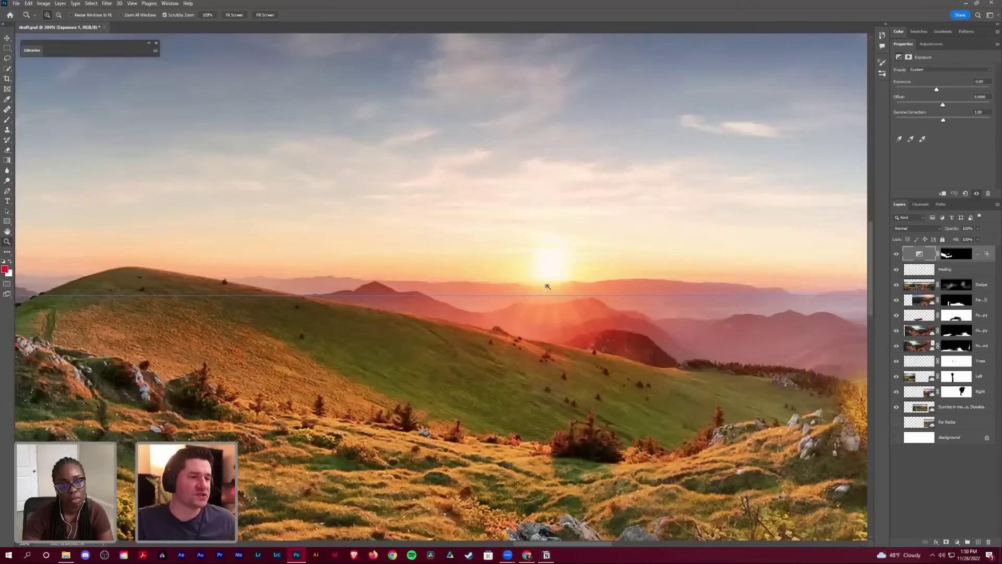
key("v")
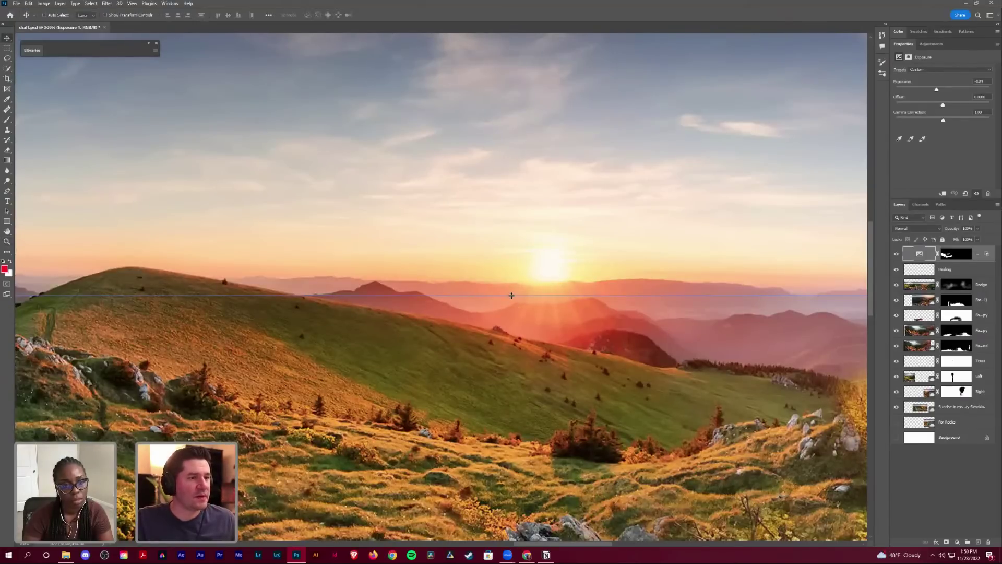
left_click_drag(514, 280, 527, 269)
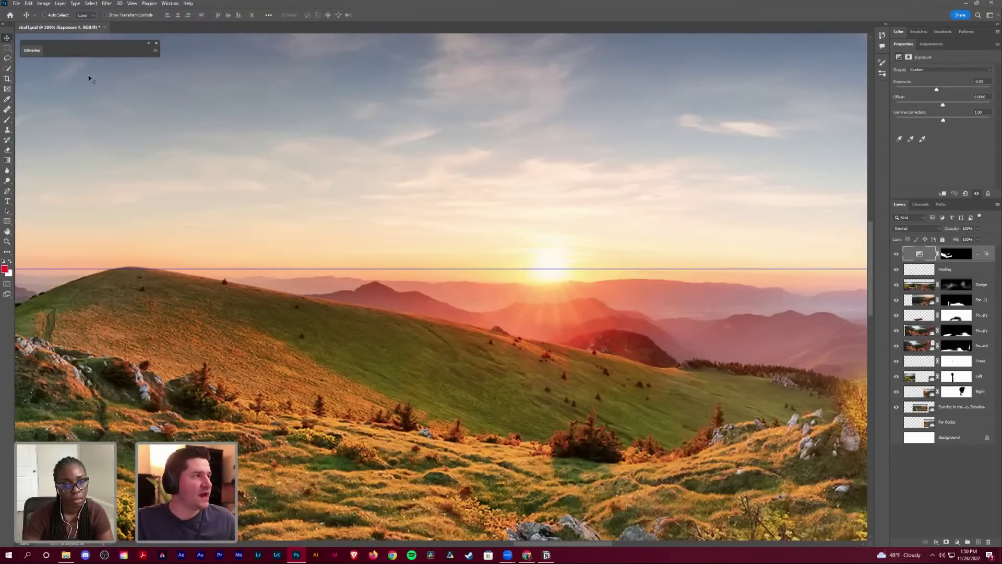
Step: Add a vertical guide through the centre of the sun and hide the rulers again
key("ctrl+r")
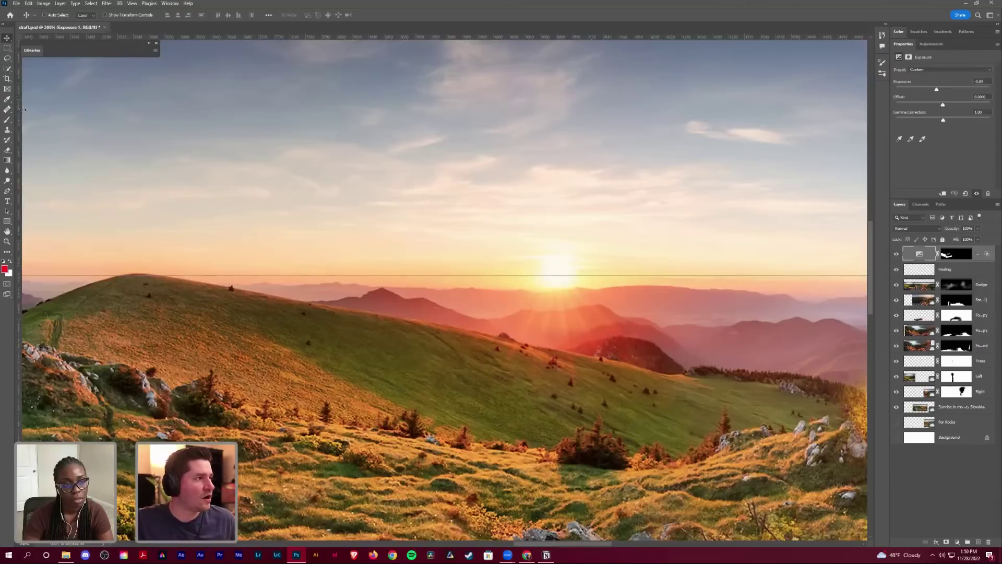
left_click_drag(19, 110, 555, 183)
key("ctrl+r")
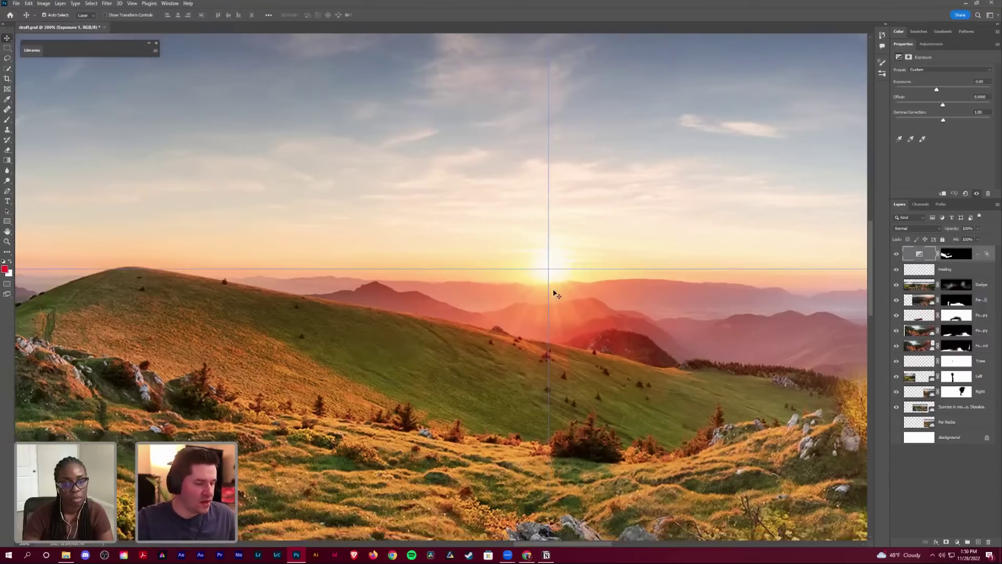
Step: Examine the whole panorama against the sun and horizon guides, from the village valley to the far dark hills
key("ctrl+minus")
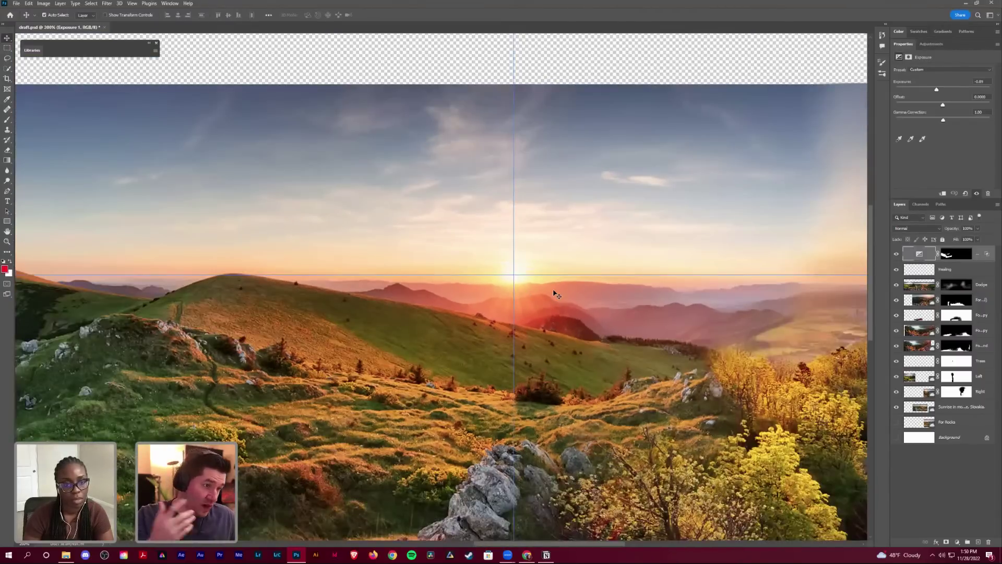
key("ctrl+minus")
key("ctrl+minus")
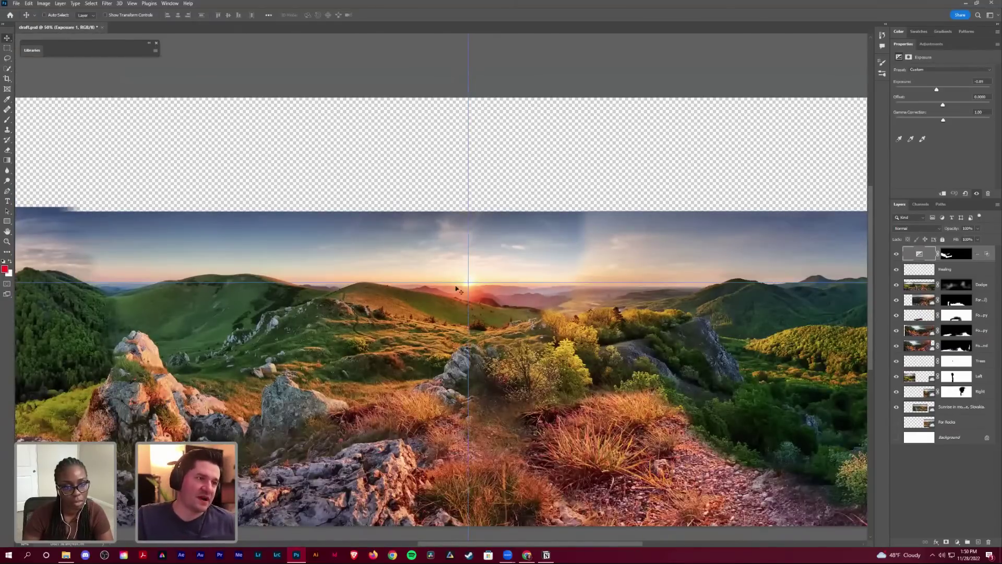
left_click_drag(701, 323, 772, 315)
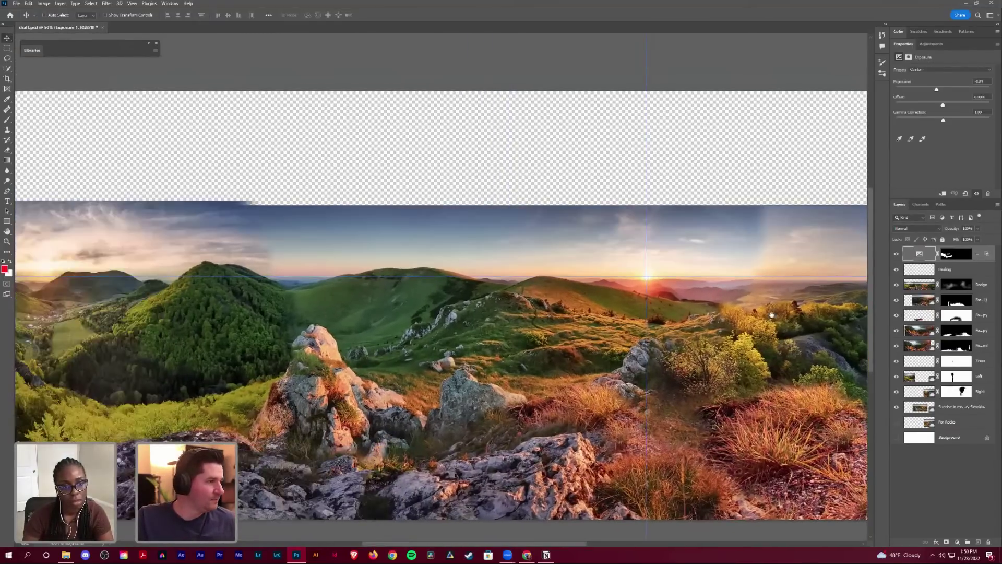
left_click_drag(243, 311, 391, 304)
left_click_drag(835, 323, 380, 303)
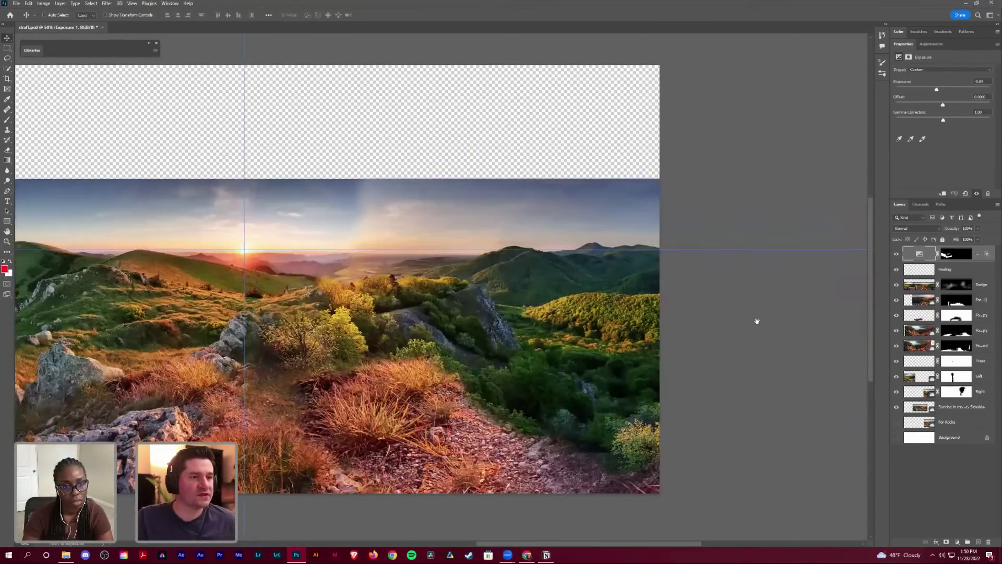
left_click_drag(357, 255, 961, 270)
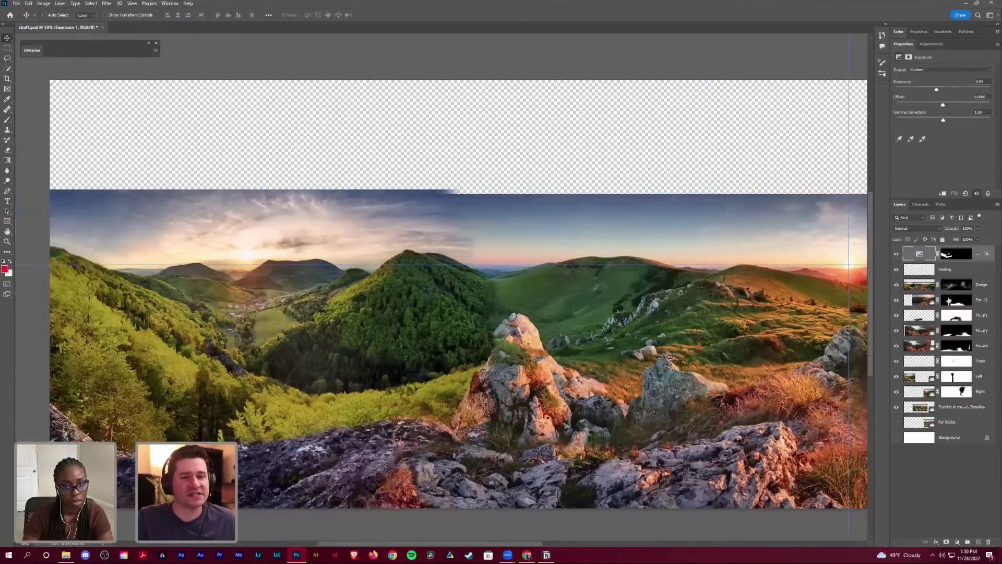
Step: Group all layers from the Sunrise photo up to the Exposure adjustment as "Background With Old Sky" and give the group a layer mask
left_click(961, 270)
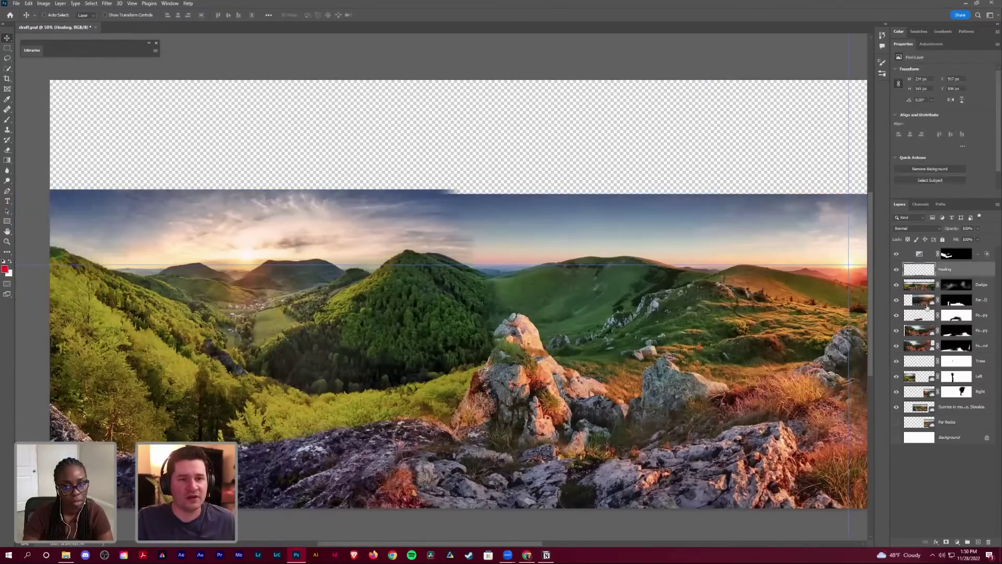
left_click(964, 424)
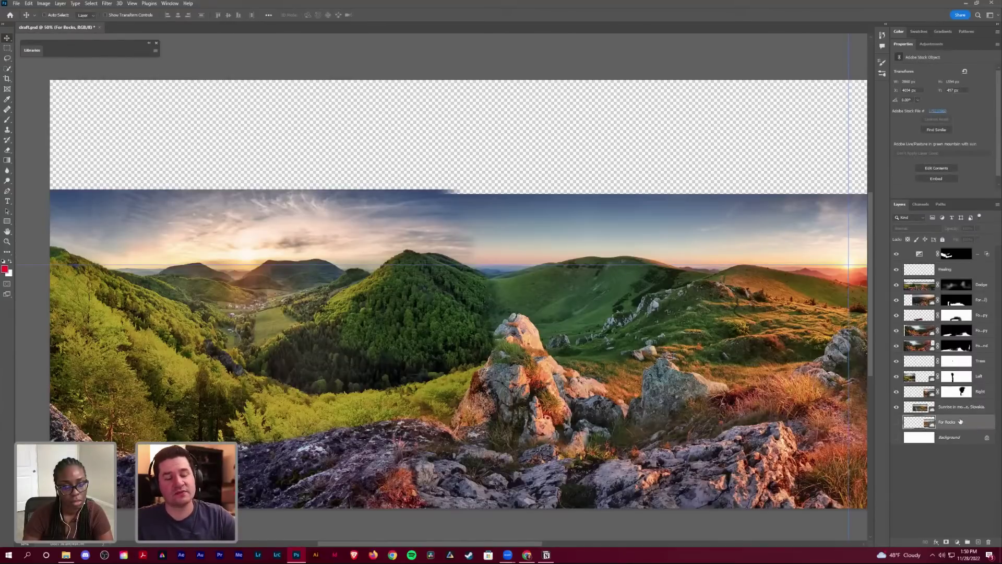
left_click(950, 407)
left_click(983, 251, "shift")
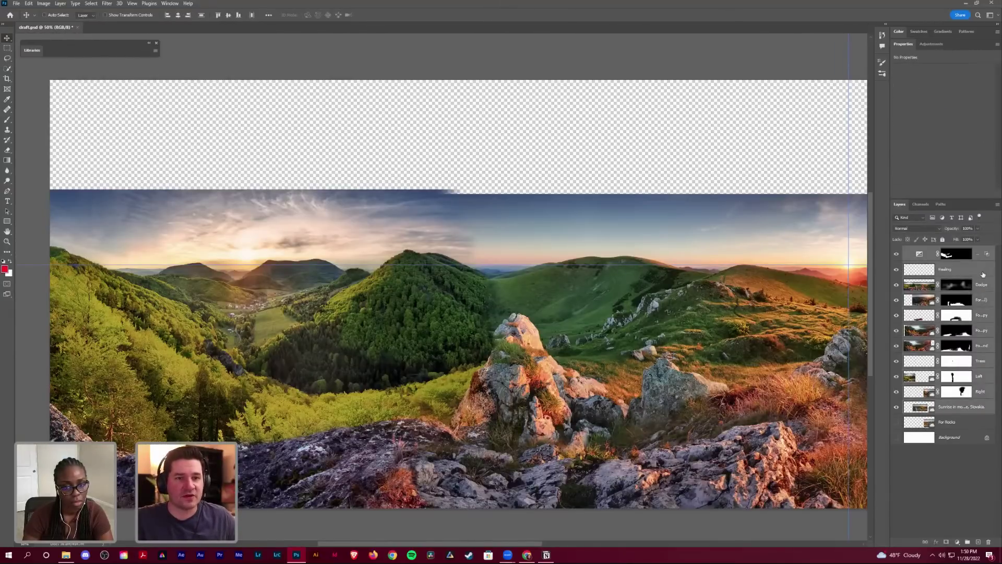
key("ctrl+g")
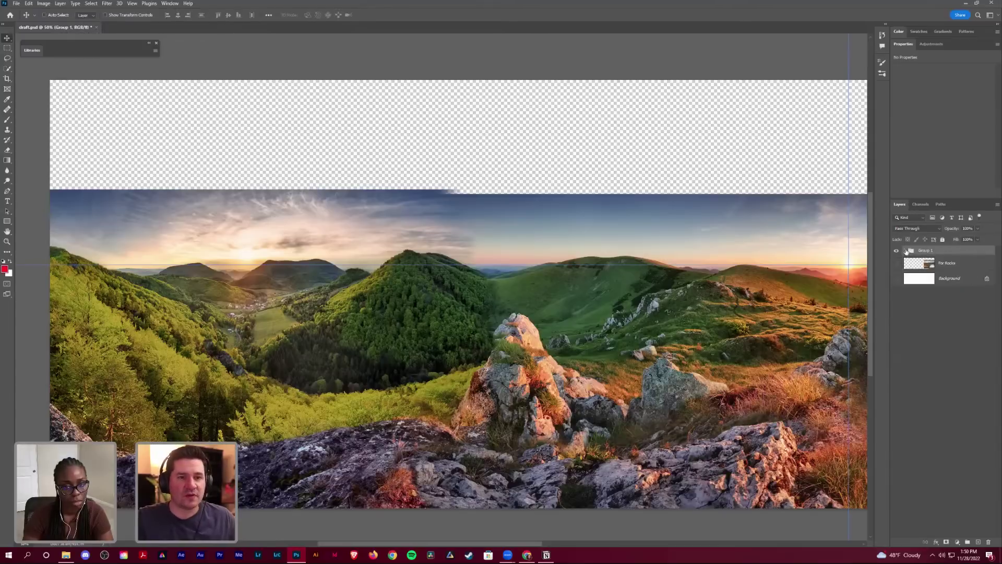
double_click(931, 251)
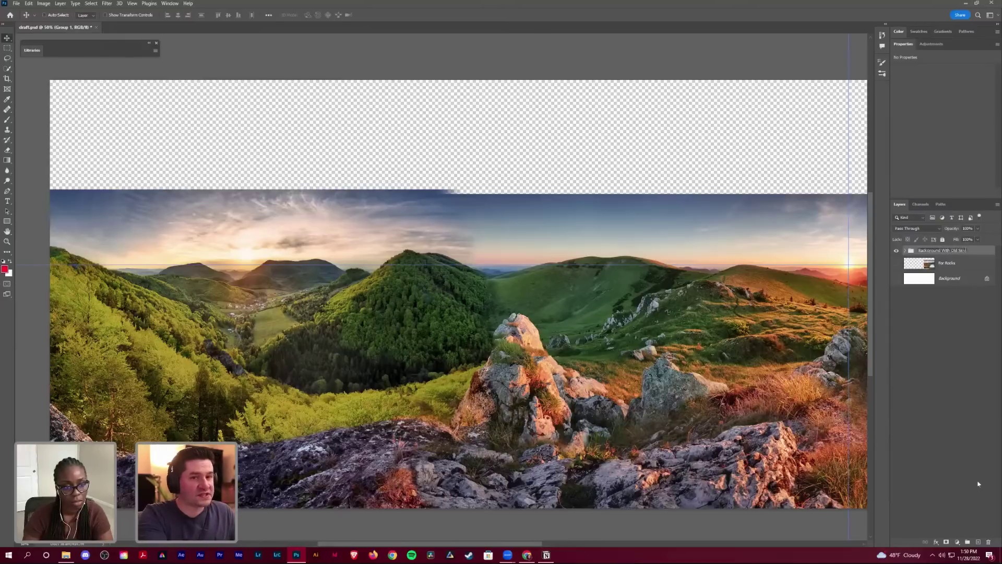
key("Return")
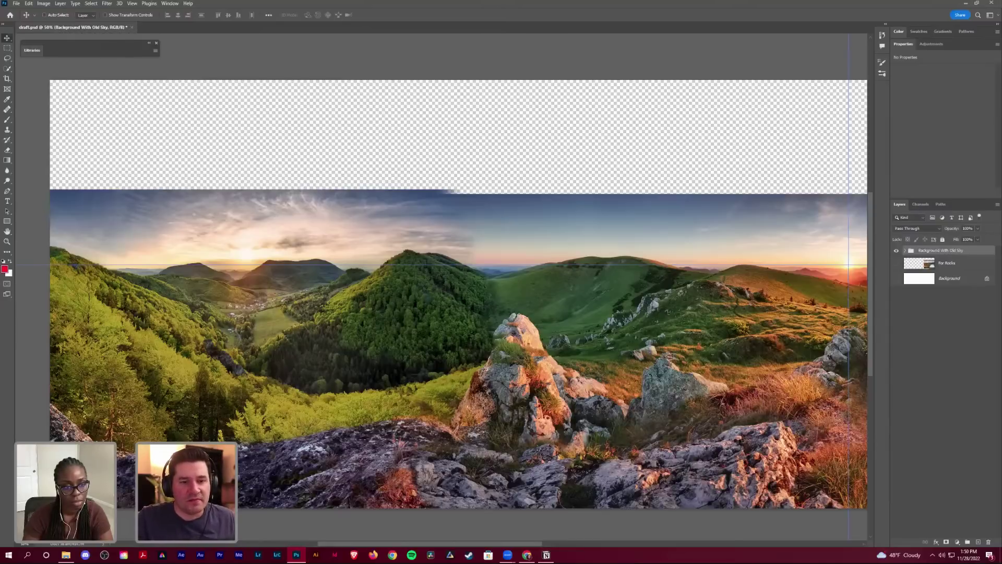
key("ctrl+shift+m")
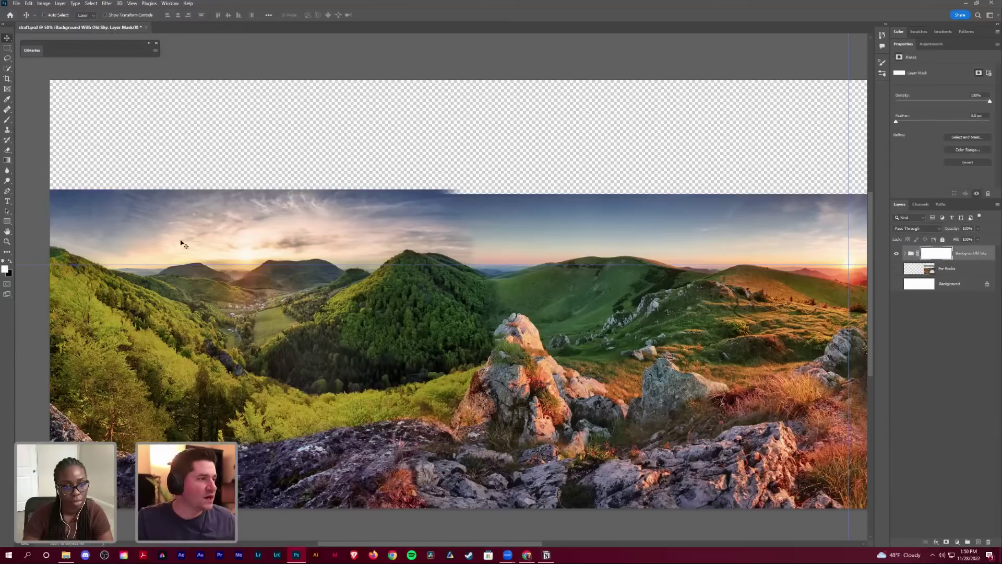
Step: Lasso the sky above the near forested slope and distant hills, clear it on the group's mask, and deselect
key("z")
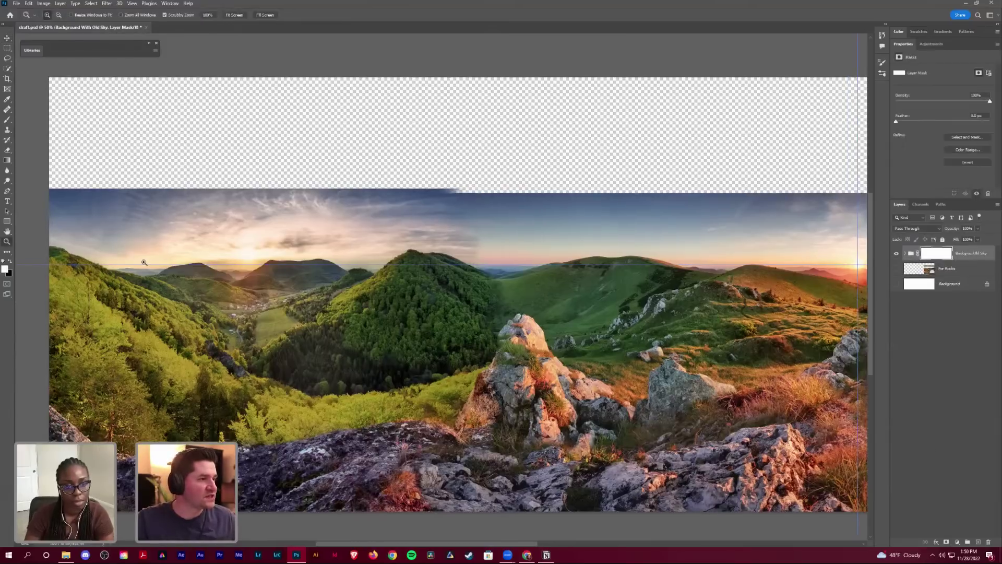
left_click(95, 246)
double_click(410, 293)
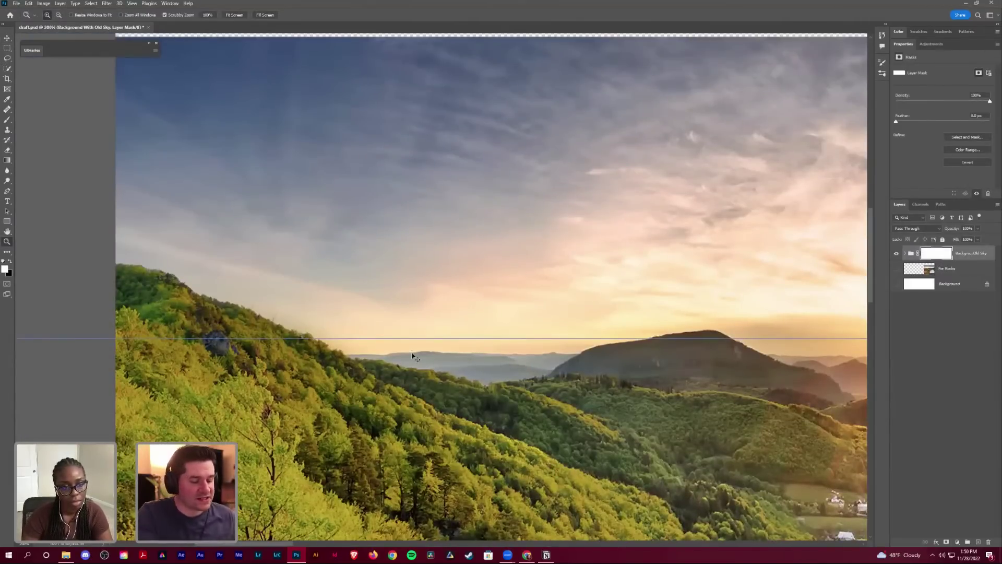
key("ctrl+minus")
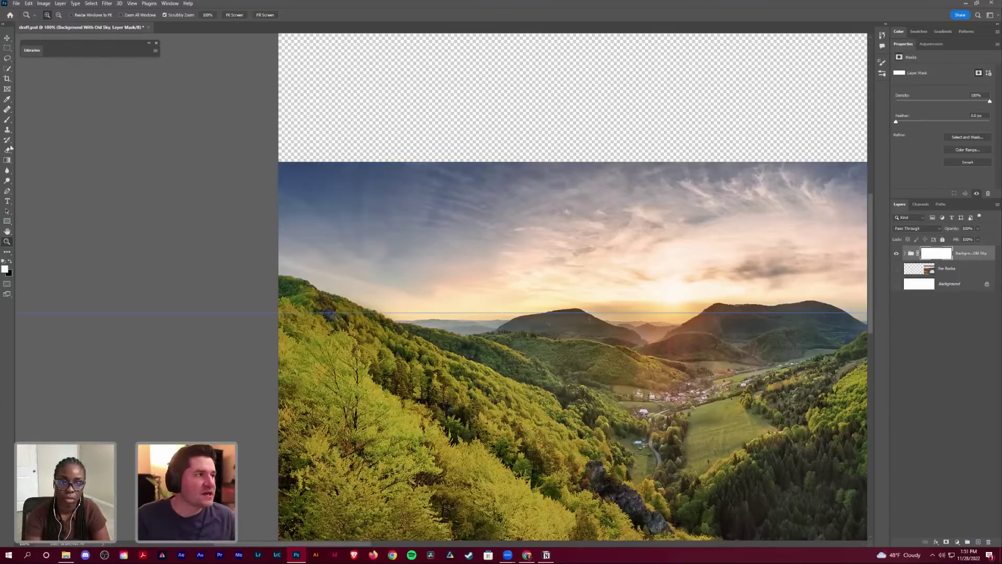
left_click(7, 58)
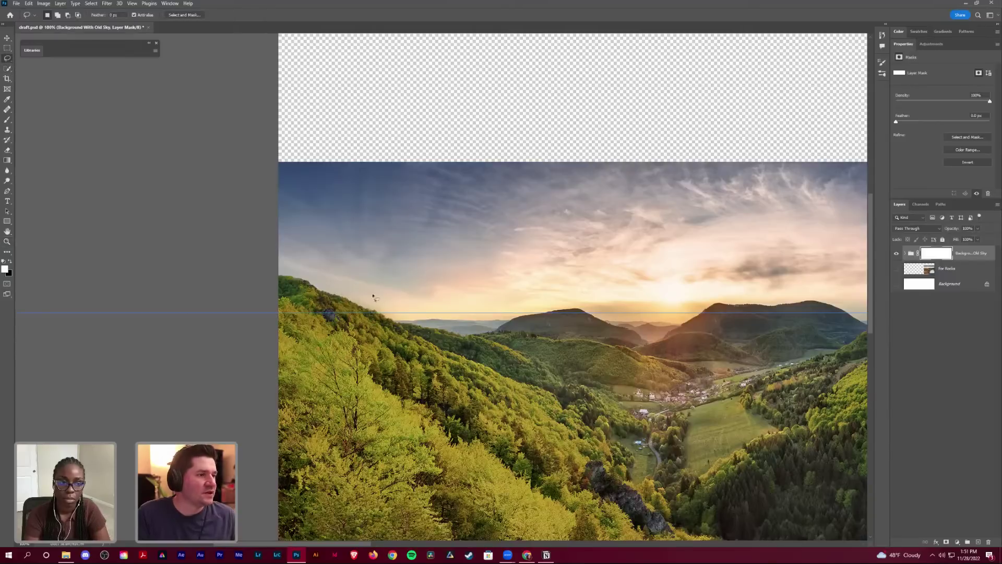
mouse_move(296, 270)
left_mouse_down()
mouse_move(371, 301)
mouse_move(449, 312)
left_mouse_up()
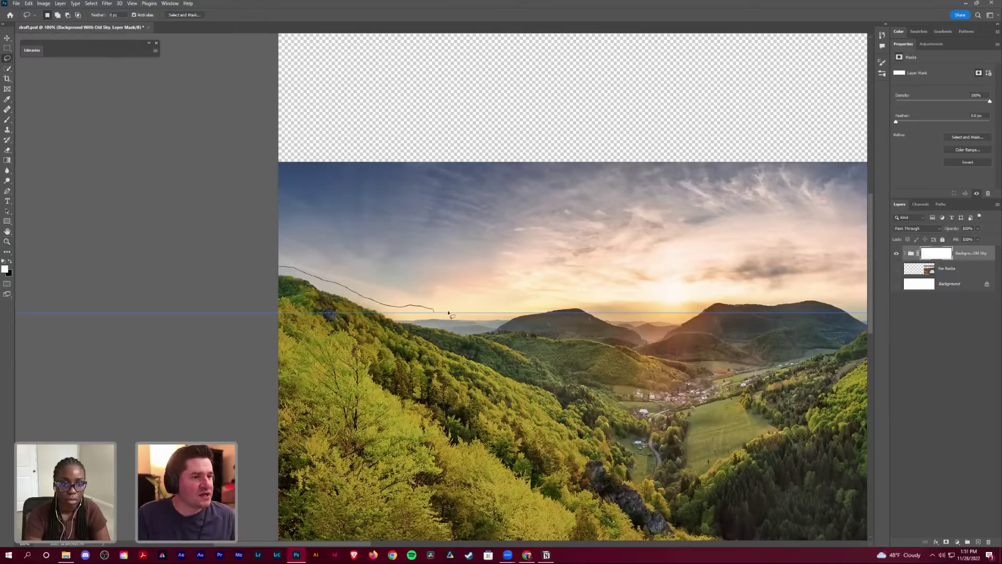
mouse_move(522, 309)
left_mouse_down()
mouse_move(564, 306)
mouse_move(661, 255)
mouse_move(420, 105)
mouse_move(220, 197)
left_mouse_up()
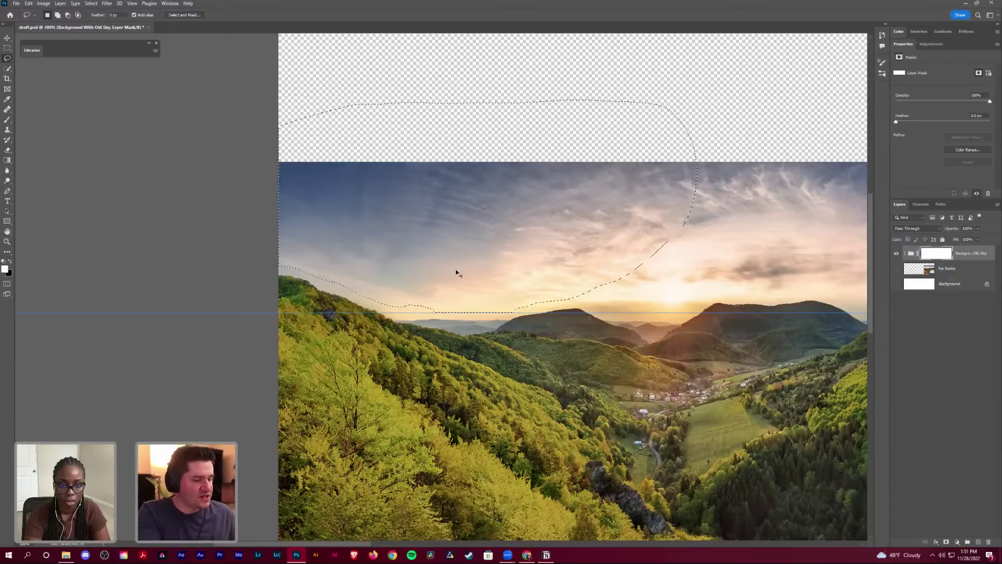
key("Delete")
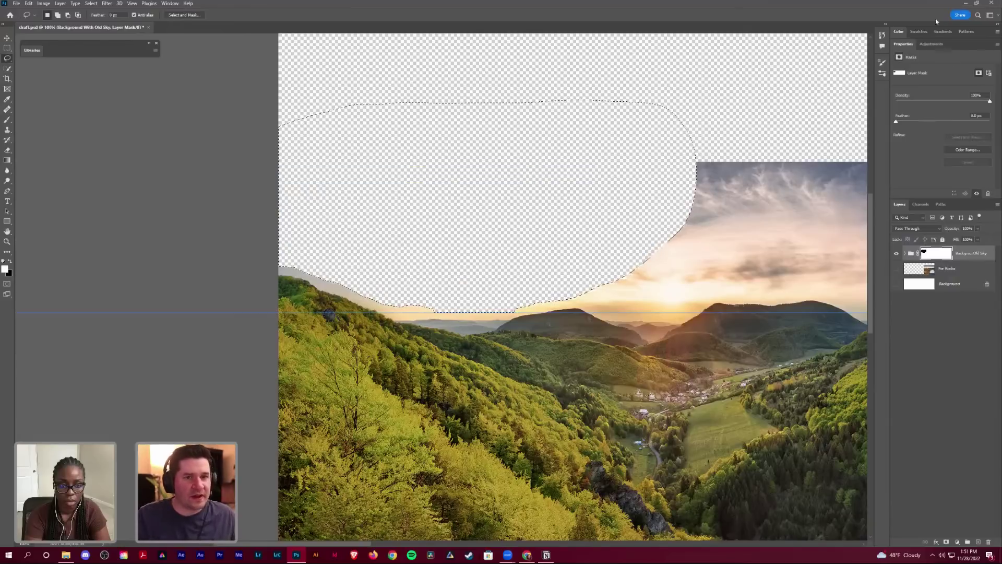
key("ctrl+d")
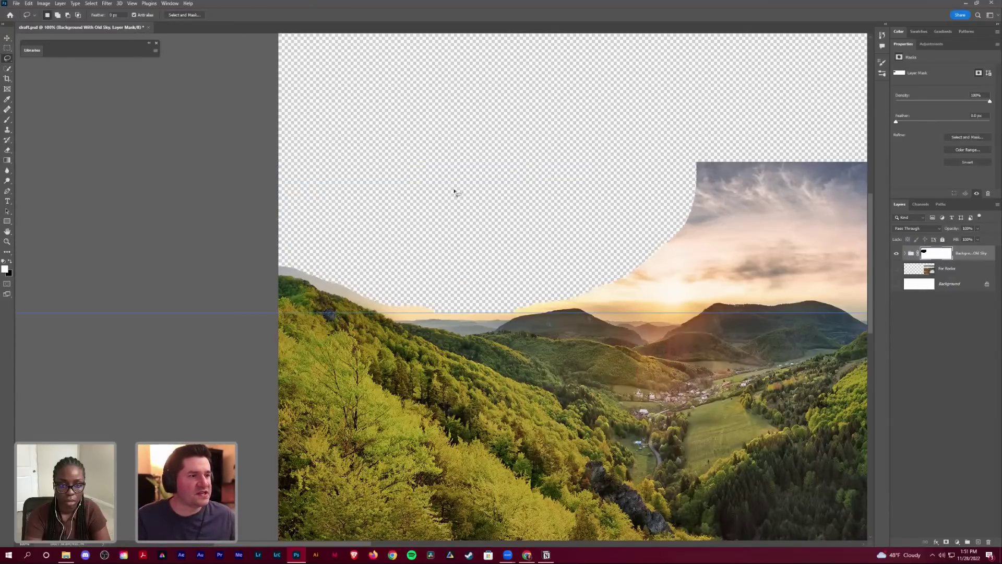
Step: Turn off snapping for close mask work along the horizon guide
key("z")
mouse_move(482, 318)
left_mouse_down()
mouse_move(538, 315)
mouse_move(477, 320)
left_mouse_up()
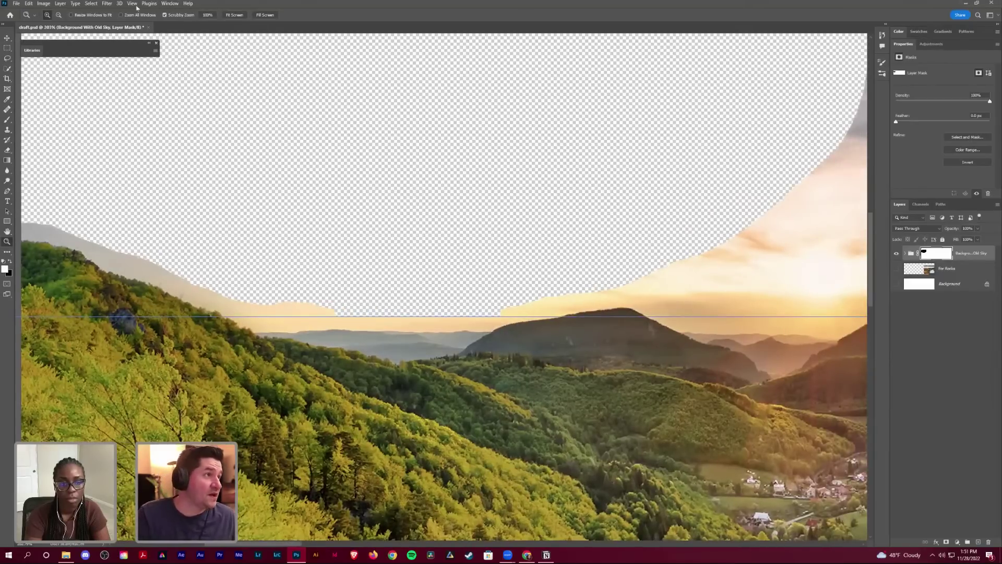
left_click(132, 3)
left_click(159, 189)
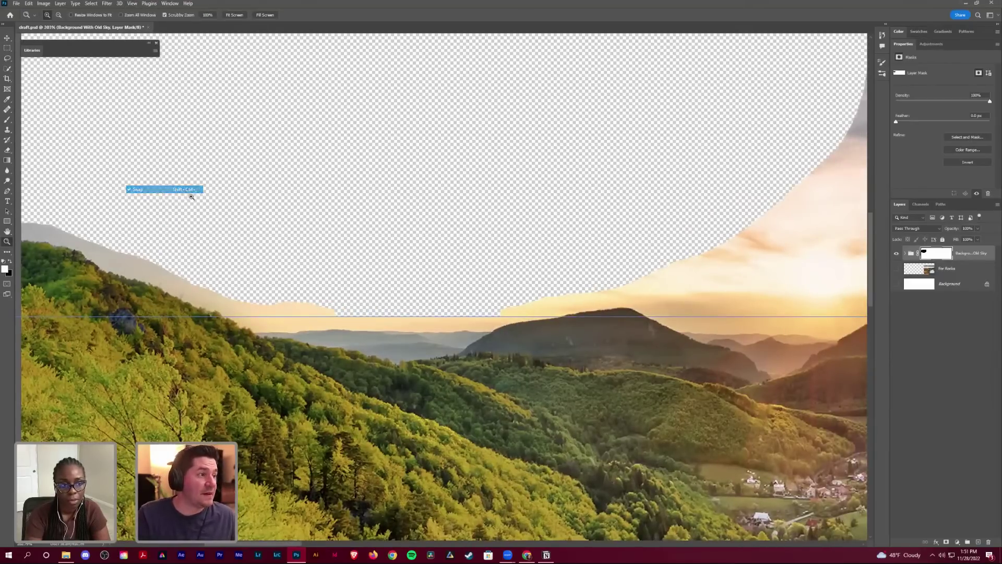
Step: Lasso the sky around the low sun above the village valley hills, fill it with black on the group's mask, and deselect
left_click_drag(700, 258, 363, 390)
key("l")
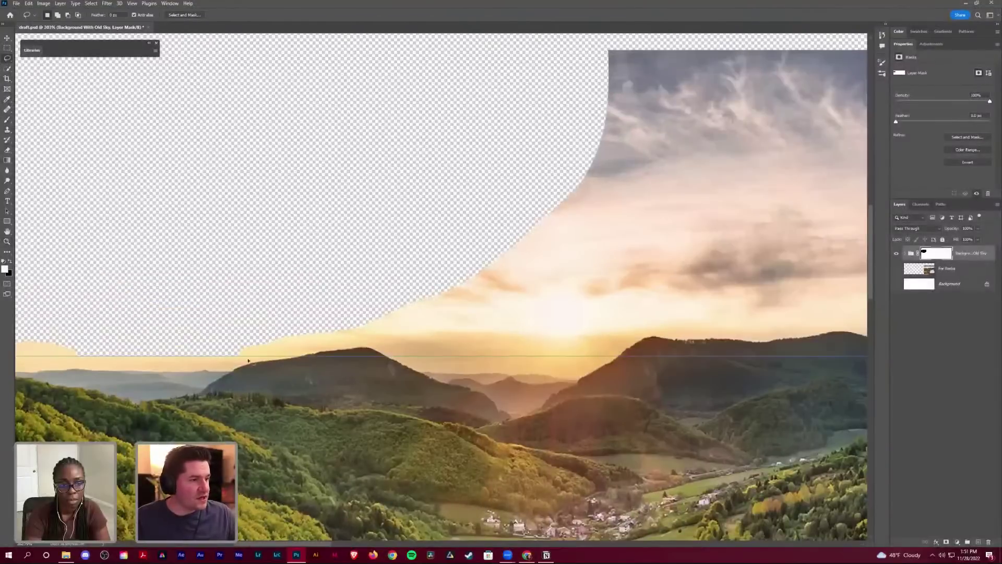
mouse_move(233, 355)
left_mouse_down()
mouse_move(292, 347)
mouse_move(291, 375)
mouse_move(215, 364)
mouse_move(393, 343)
mouse_move(471, 362)
mouse_move(553, 357)
mouse_move(666, 299)
mouse_move(636, 37)
mouse_move(230, 224)
left_mouse_up()
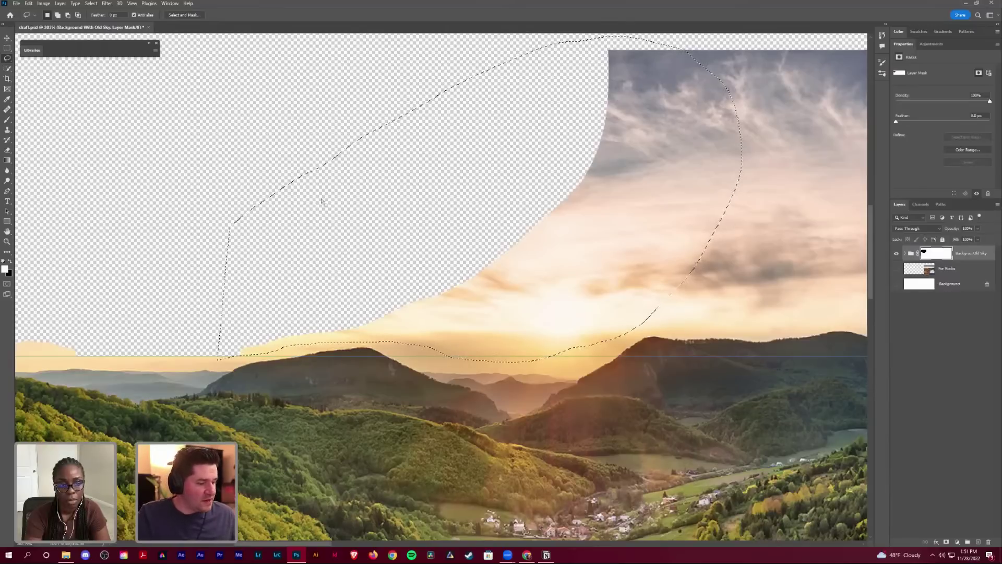
key("x")
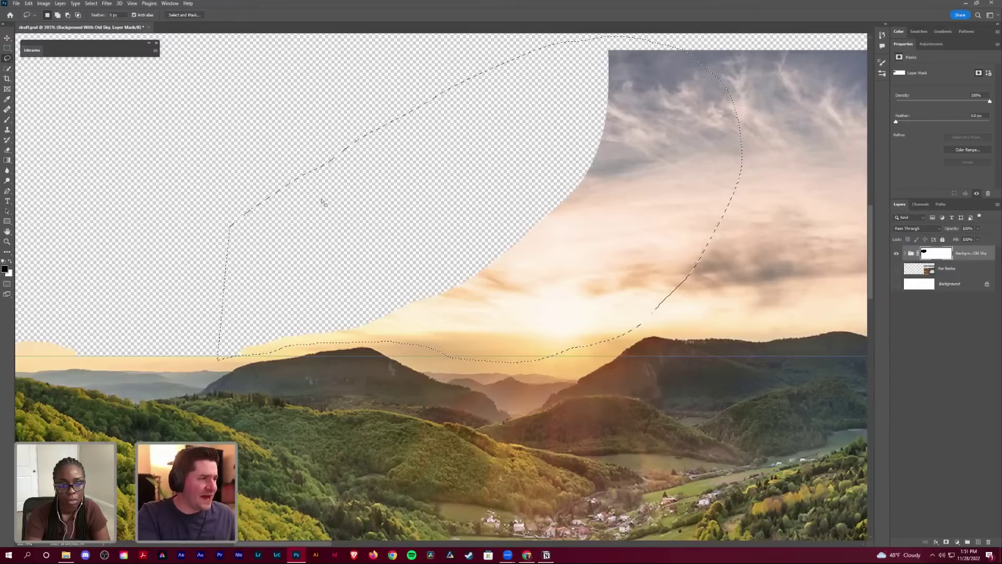
key("alt+BackSpace")
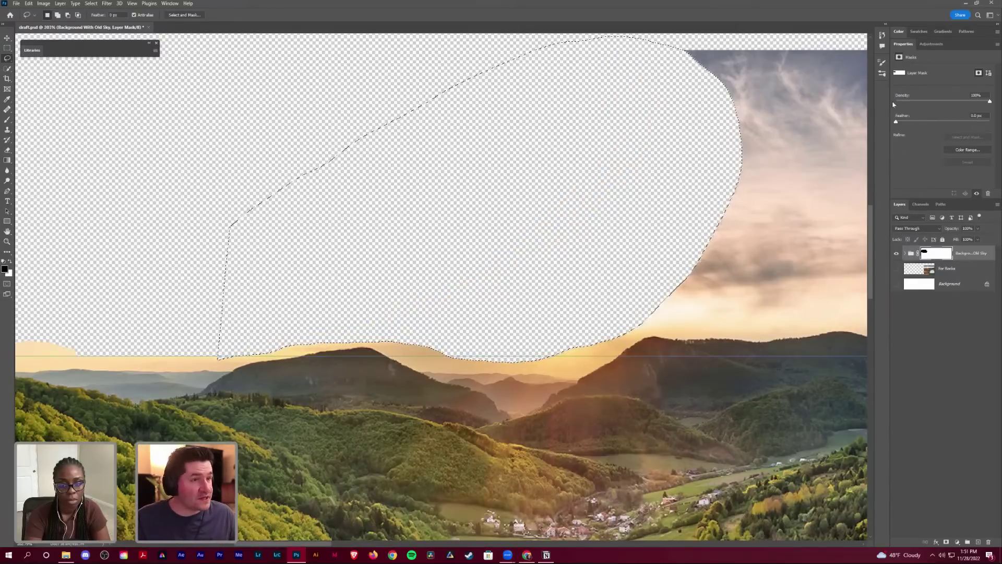
key("ctrl+d")
Step: Lasso the sky from the valley hills over the forested peak to the green hillside, mask it out with black, and deselect
key("ctrl+minus")
key("ctrl+minus")
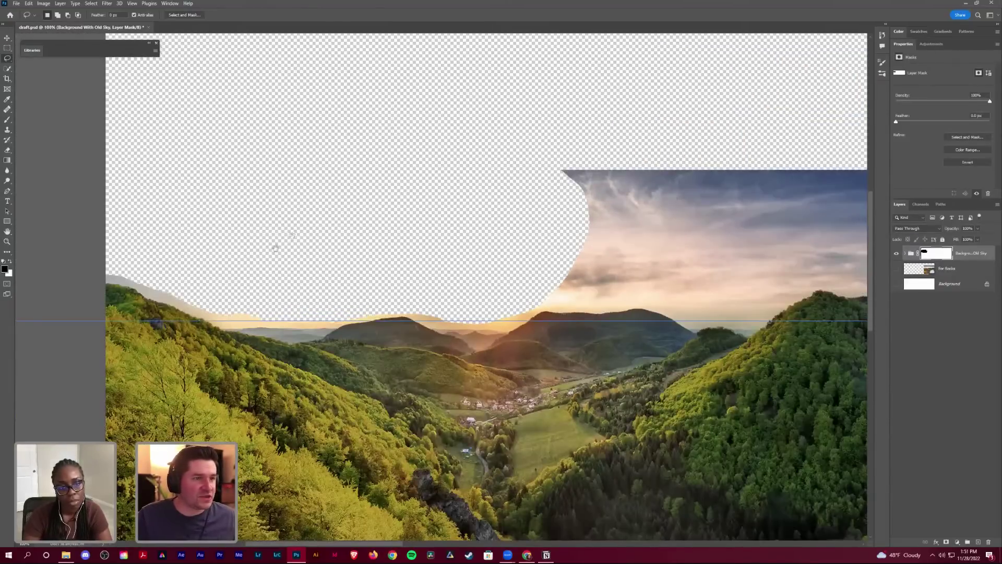
scroll(275, 248, "right", 10)
mouse_move(116, 197)
left_mouse_down()
mouse_move(511, 132)
mouse_move(695, 140)
mouse_move(792, 177)
mouse_move(832, 214)
mouse_move(856, 305)
mouse_move(830, 337)
mouse_move(692, 363)
left_mouse_up()
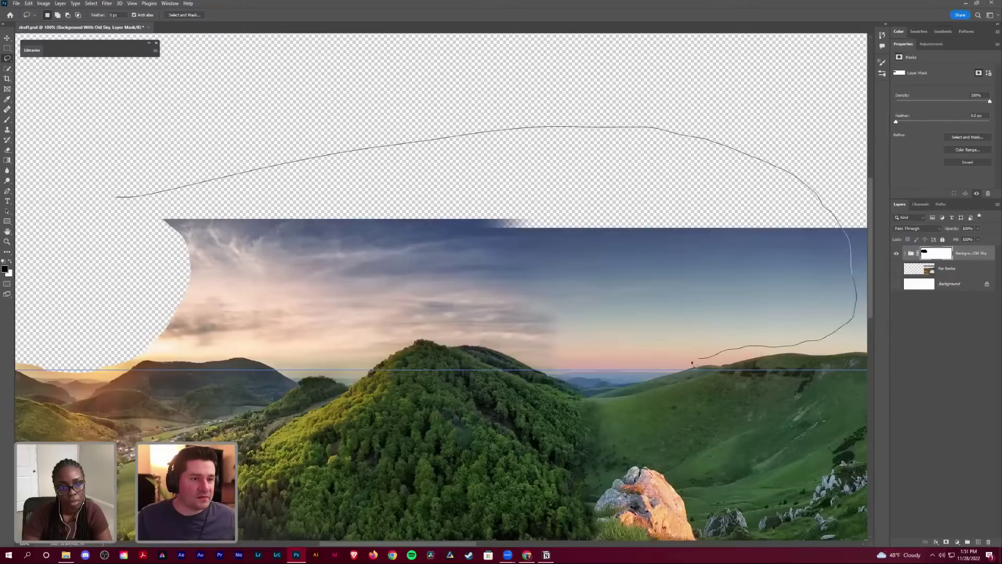
mouse_move(610, 364)
left_mouse_down()
mouse_move(547, 363)
mouse_move(489, 342)
mouse_move(413, 334)
mouse_move(357, 373)
left_mouse_up()
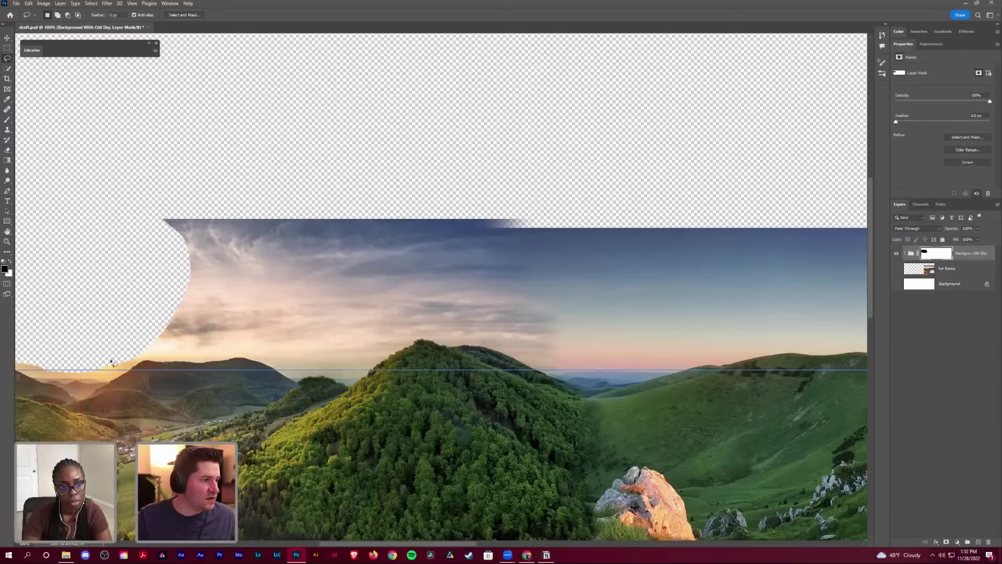
mouse_move(111, 364)
left_mouse_down()
mouse_move(232, 351)
mouse_move(354, 374)
mouse_move(399, 343)
mouse_move(481, 340)
left_mouse_up()
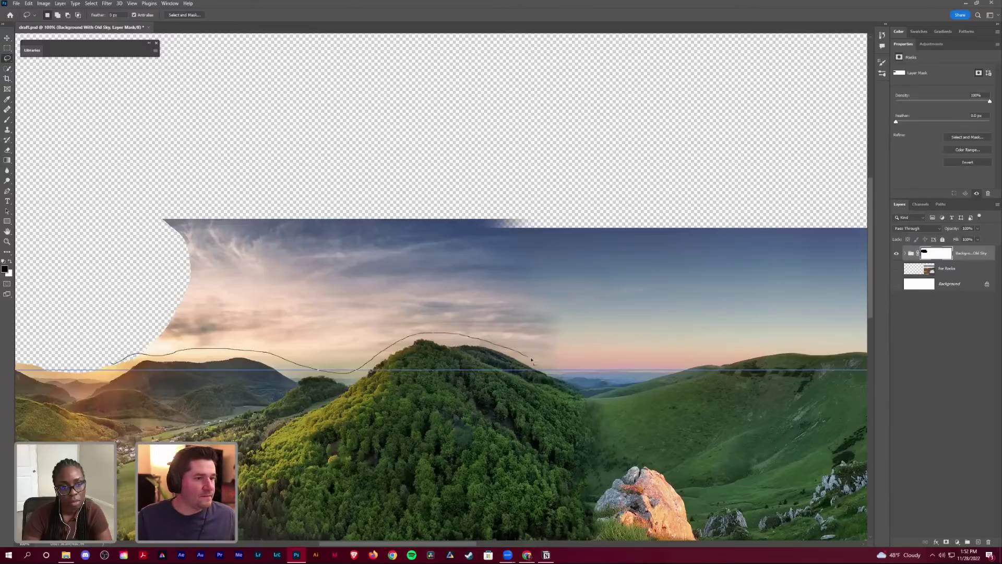
mouse_move(658, 364)
left_mouse_down()
mouse_move(841, 341)
mouse_move(855, 261)
mouse_move(808, 183)
mouse_move(534, 160)
mouse_move(249, 161)
mouse_move(161, 196)
mouse_move(98, 281)
mouse_move(94, 306)
left_mouse_up()
key("alt+BackSpace")
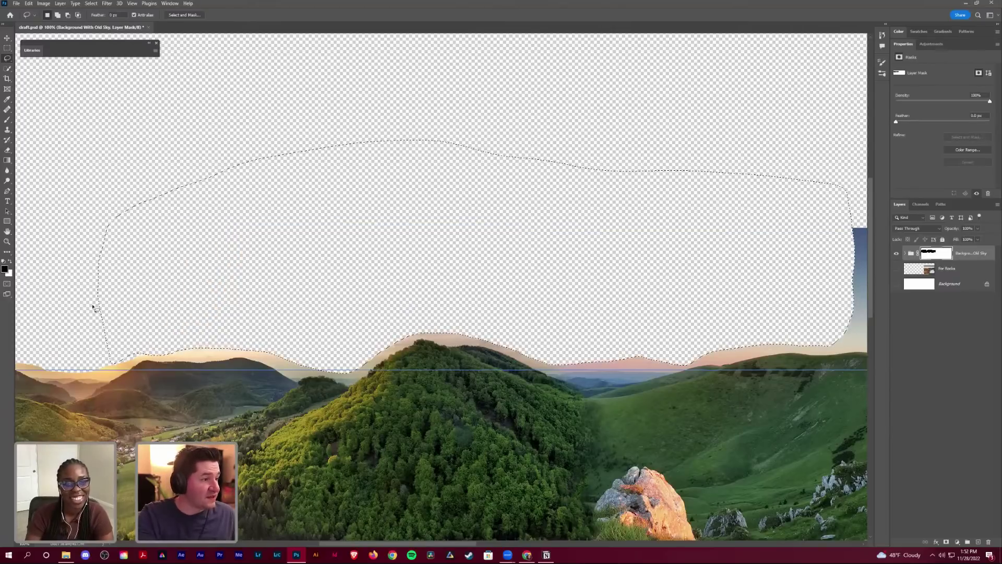
key("ctrl+d")
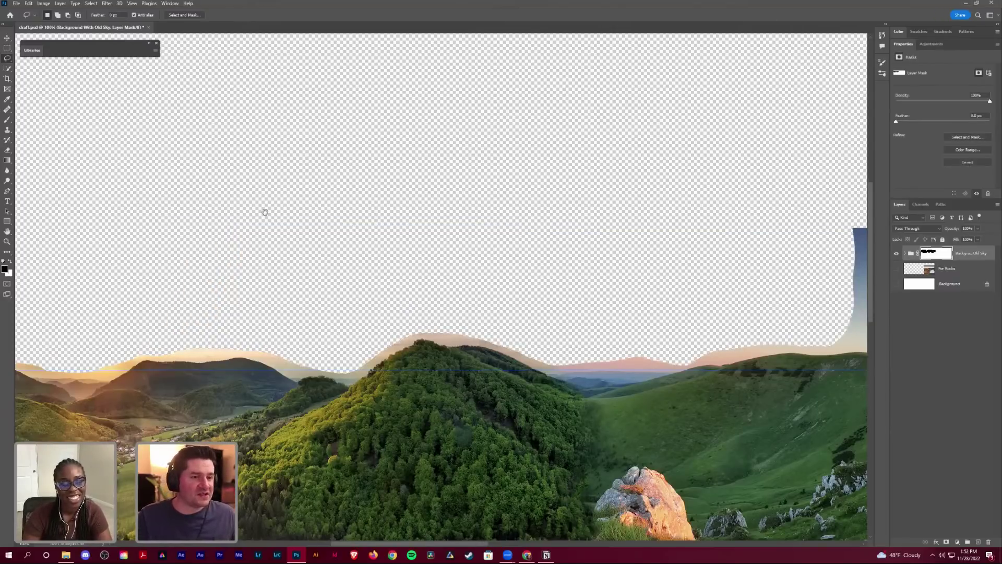
Step: Mask out the lassoed sky above the rounded green hill up to the grassy sunrise slope, and clear the selection
scroll(337, 220, "right", 10)
scroll(337, 220, "down", 3)
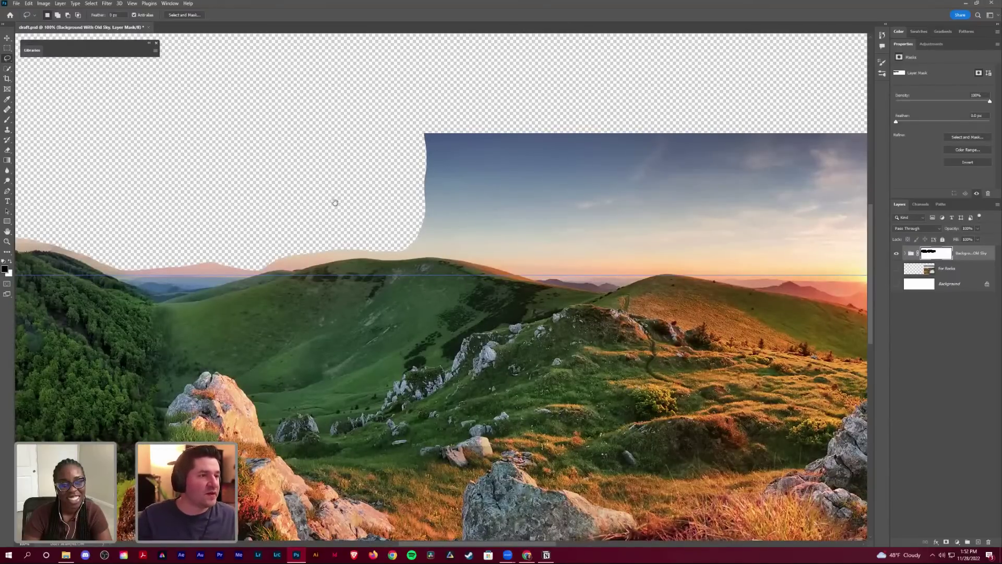
scroll(202, 257, "right", 3)
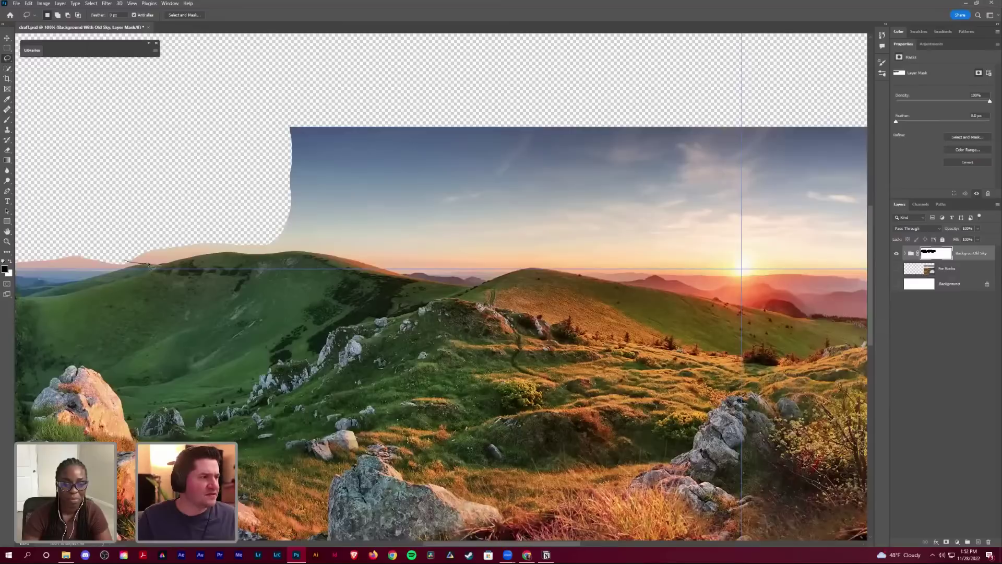
mouse_move(166, 257)
left_mouse_down()
mouse_move(240, 245)
mouse_move(325, 247)
mouse_move(422, 266)
mouse_move(489, 260)
mouse_move(576, 173)
mouse_move(388, 55)
mouse_move(197, 93)
left_mouse_up()
key("Delete")
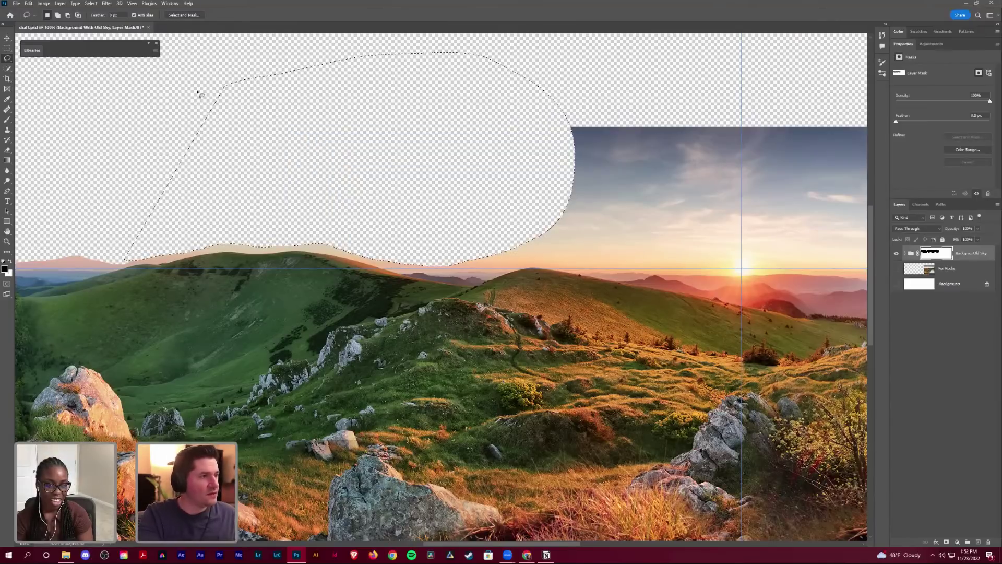
left_click_drag(442, 172, 204, 208)
key("ctrl+d")
Step: Lasso the sky around the rising sun and adjust the selection's lower edge to follow the hazy horizon behind the yellow trees
left_click_drag(213, 301, 306, 297)
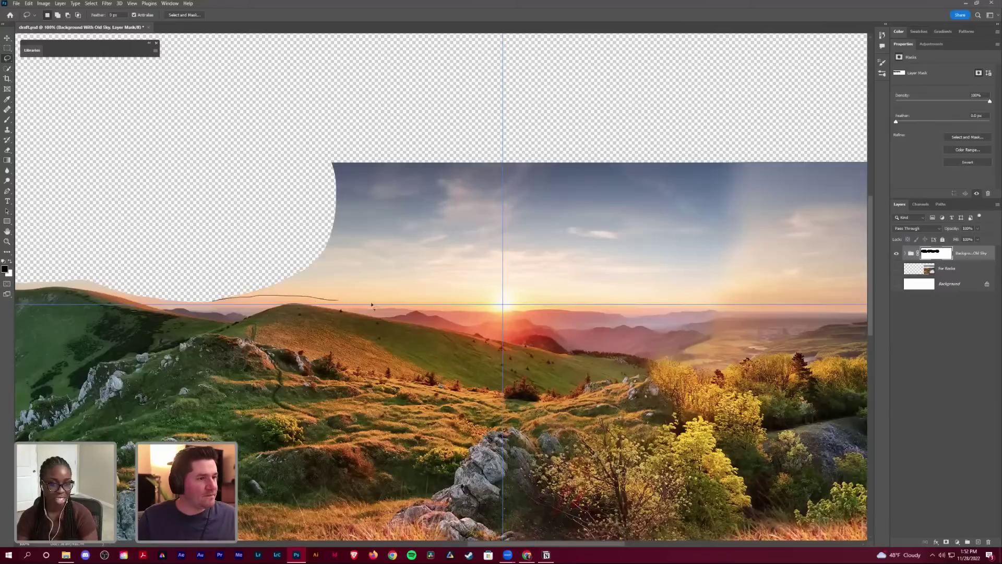
mouse_move(372, 304)
left_mouse_down()
mouse_move(730, 316)
mouse_move(847, 284)
mouse_move(819, 173)
mouse_move(628, 119)
mouse_move(324, 112)
mouse_move(223, 152)
left_mouse_up()
left_click_drag(414, 279, 345, 262)
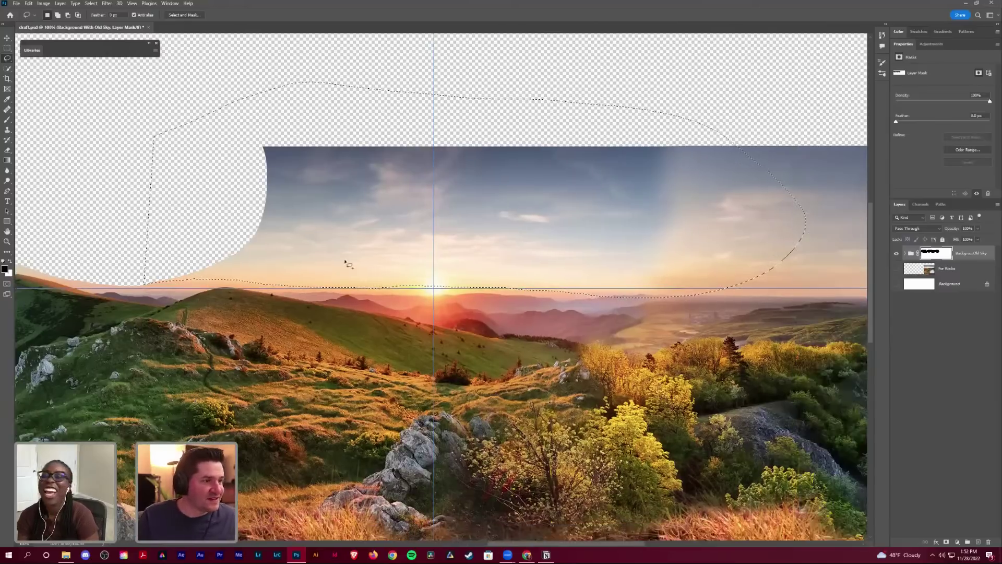
mouse_move(280, 253)
left_mouse_down()
mouse_move(334, 244)
mouse_move(433, 253)
mouse_move(338, 299)
left_mouse_up()
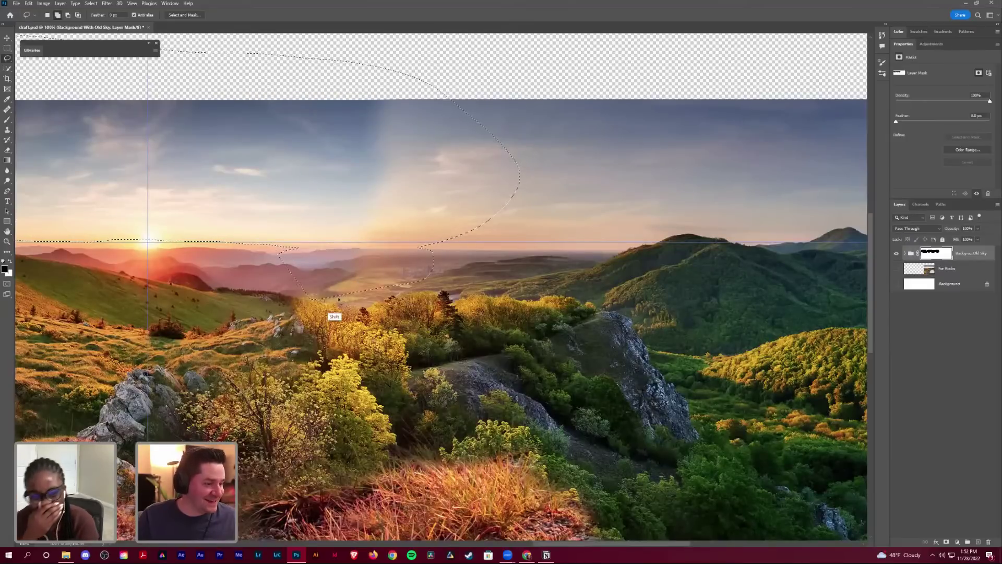
key("ctrl+z")
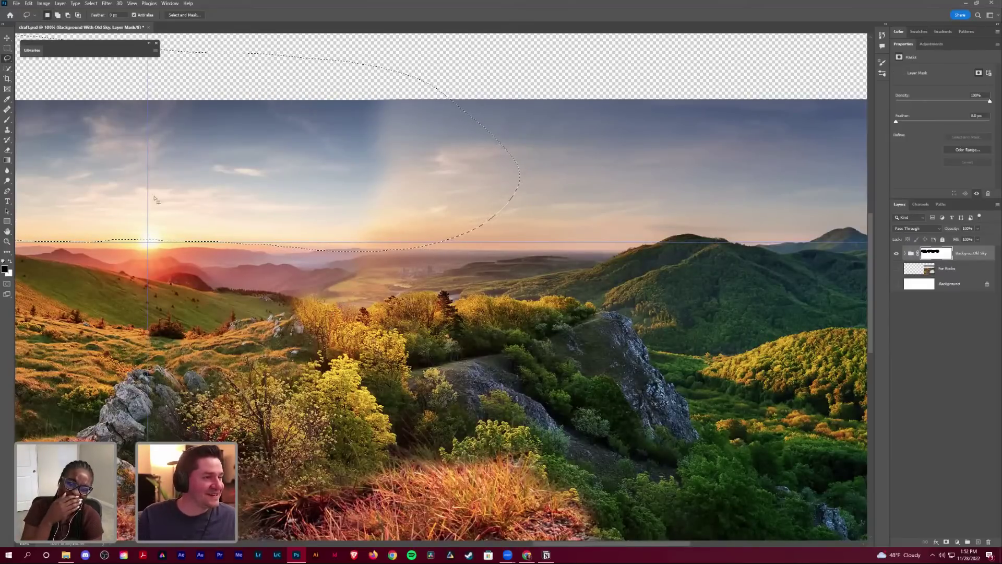
mouse_move(256, 248)
left_mouse_down()
mouse_move(350, 241)
mouse_move(448, 251)
mouse_move(301, 295)
mouse_move(261, 253)
left_mouse_up()
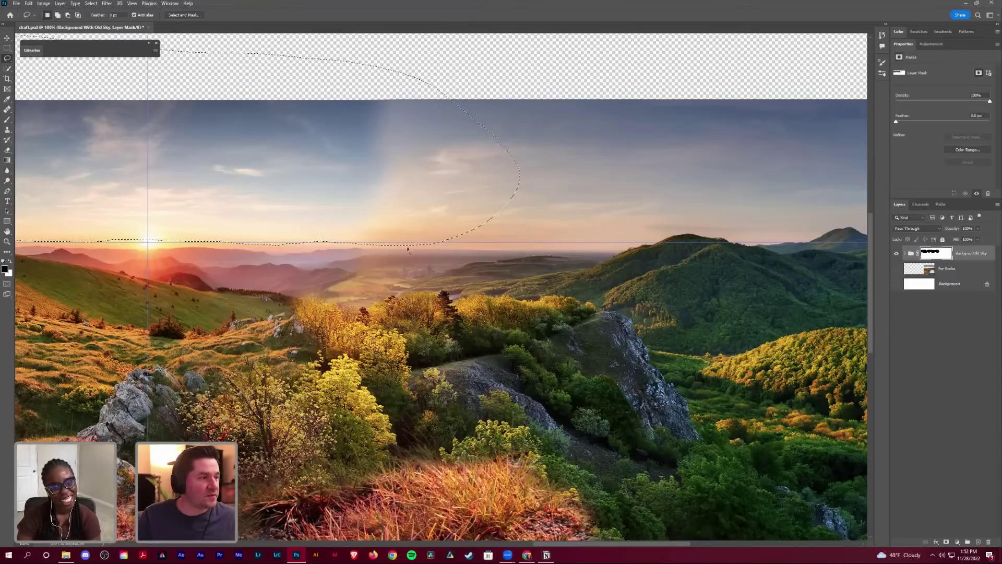
Step: Extend the sky selection over the far dark hills to the canvas edge, clear it on the group's mask, and deselect
left_click_drag(373, 229, 299, 229)
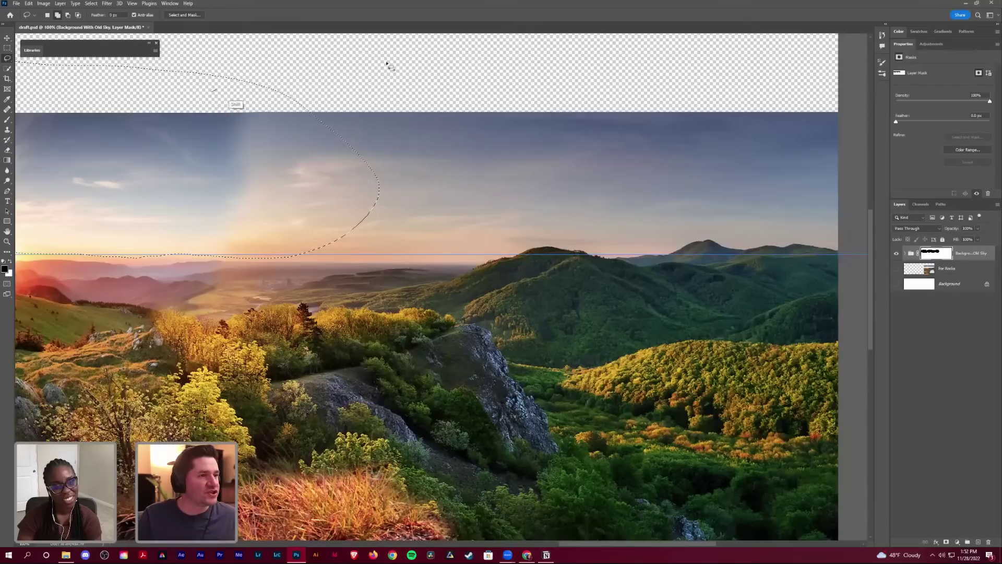
mouse_move(211, 90)
left_mouse_down()
mouse_move(678, 77)
mouse_move(822, 157)
mouse_move(782, 237)
mouse_move(755, 242)
mouse_move(692, 230)
mouse_move(624, 248)
mouse_move(420, 266)
mouse_move(314, 265)
mouse_move(211, 156)
left_mouse_up()
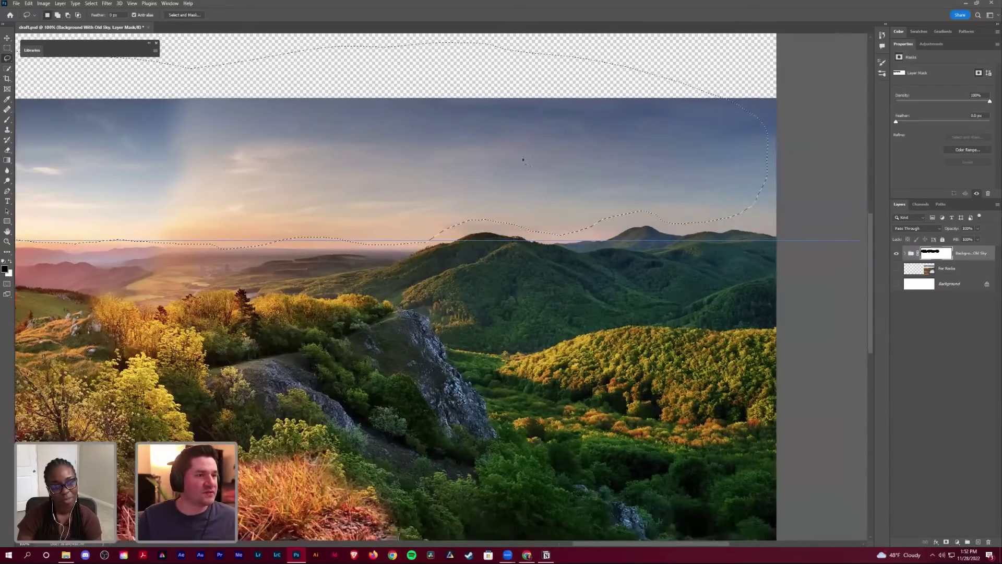
scroll(522, 209, "right", 6)
mouse_move(585, 280)
left_mouse_down()
mouse_move(433, 270)
mouse_move(394, 251)
mouse_move(369, 181)
left_mouse_up()
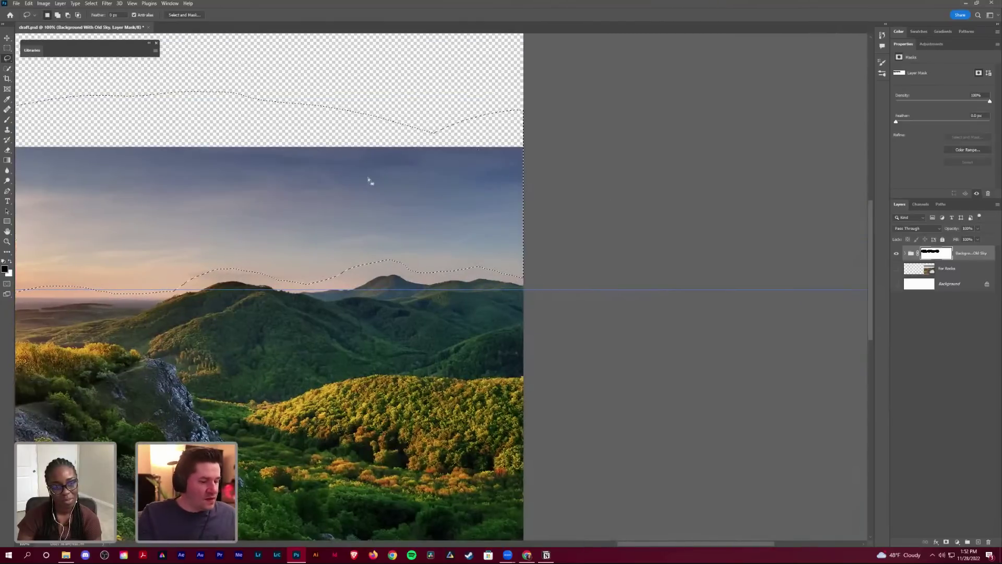
key("Delete")
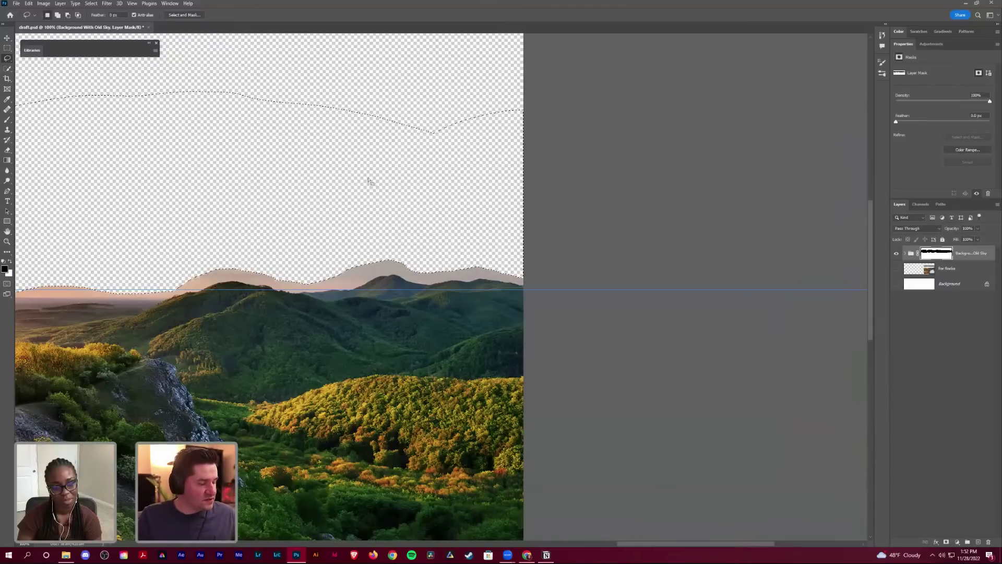
key("ctrl+d")
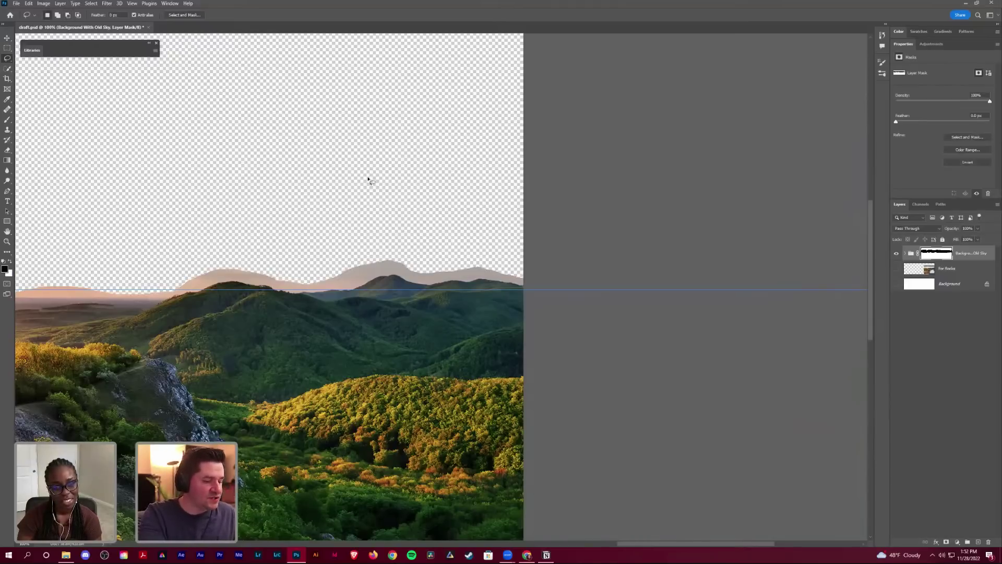
Step: Hide the guides and show the whole panorama with its old sky masked out
key("ctrl+minus")
key("ctrl+minus")
key("ctrl+minus")
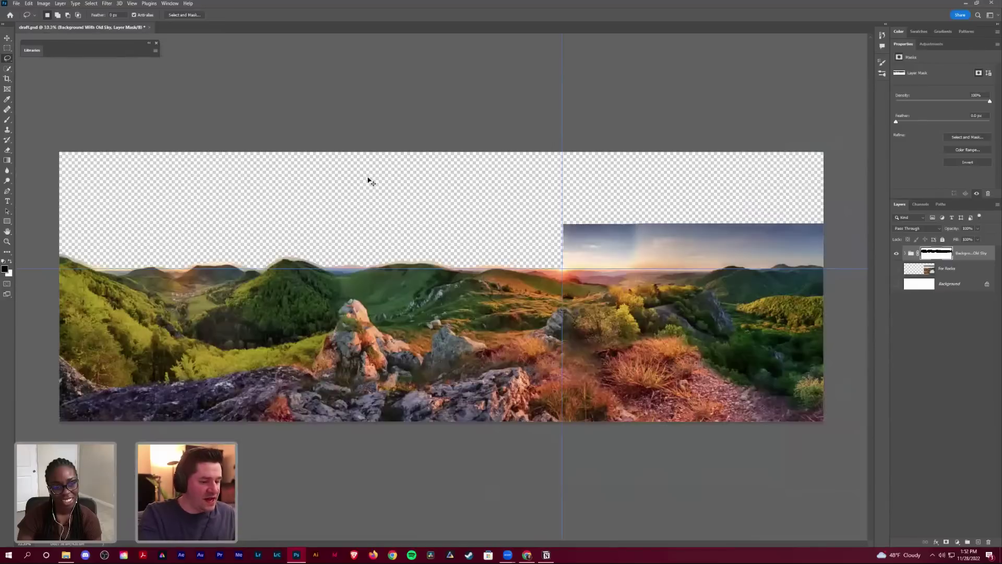
key("ctrl+semicolon")
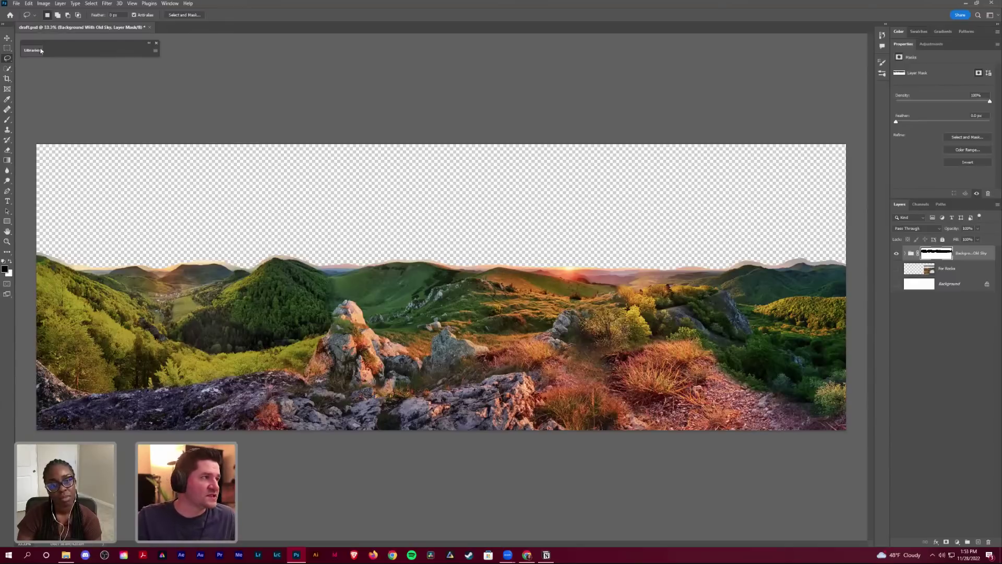
left_click(45, 4)
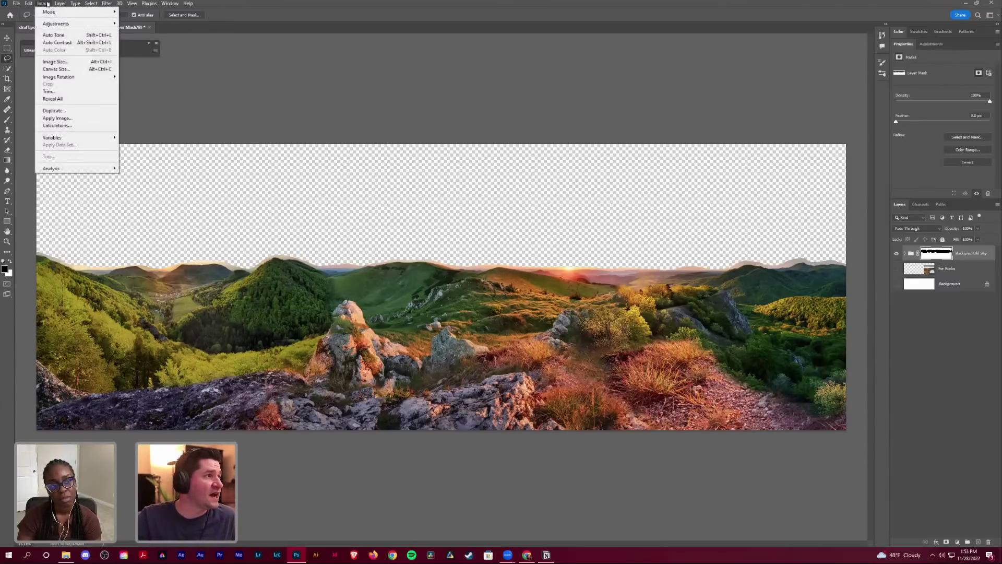
mouse_move(29, 3)
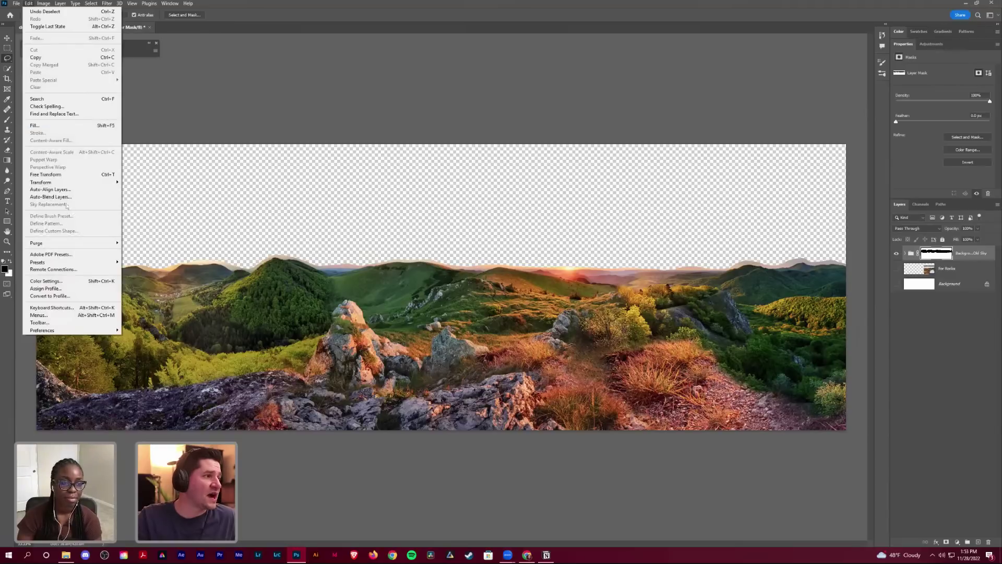
left_click(208, 124)
left_click(30, 52)
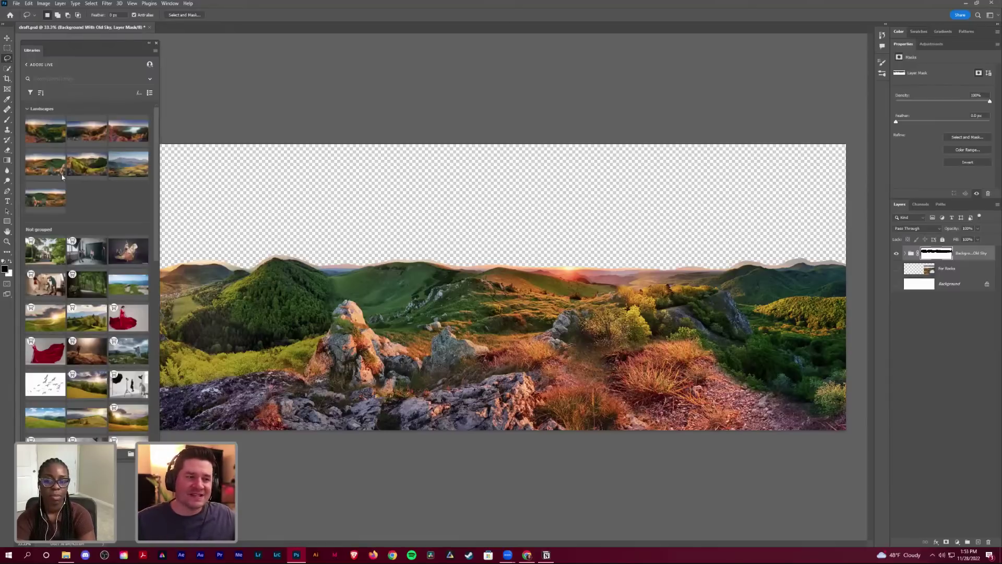
left_click(32, 51)
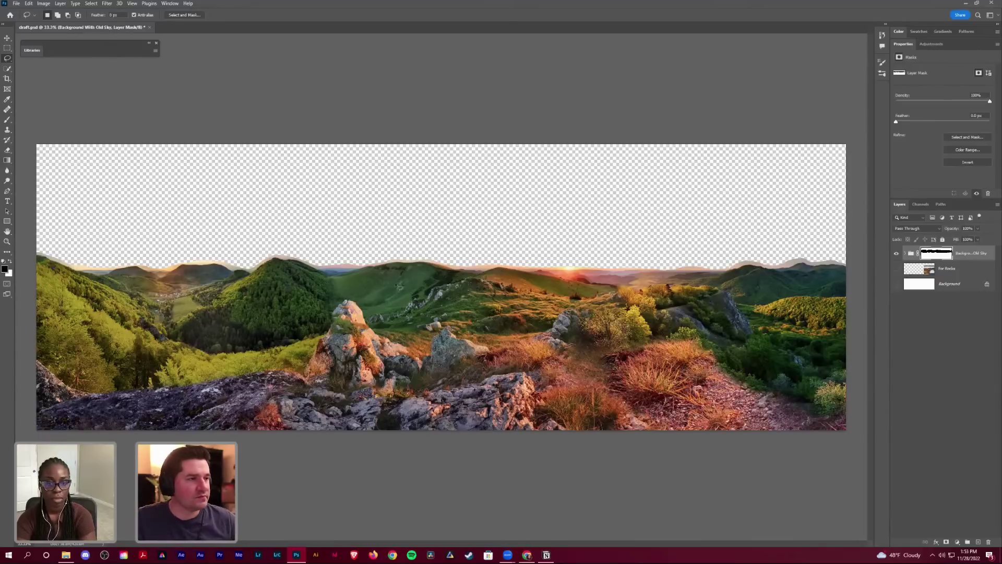
Step: Disable the layer mask on the "Background With Old Sky" group to bring back the old sky around the sunrise for reference
left_click(940, 256, "shift")
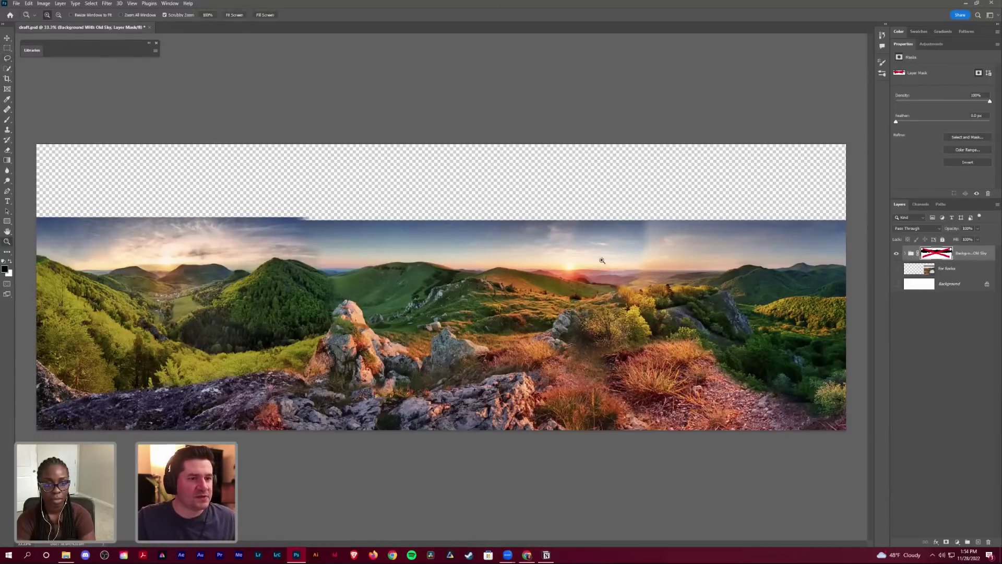
key("z")
left_click(553, 265)
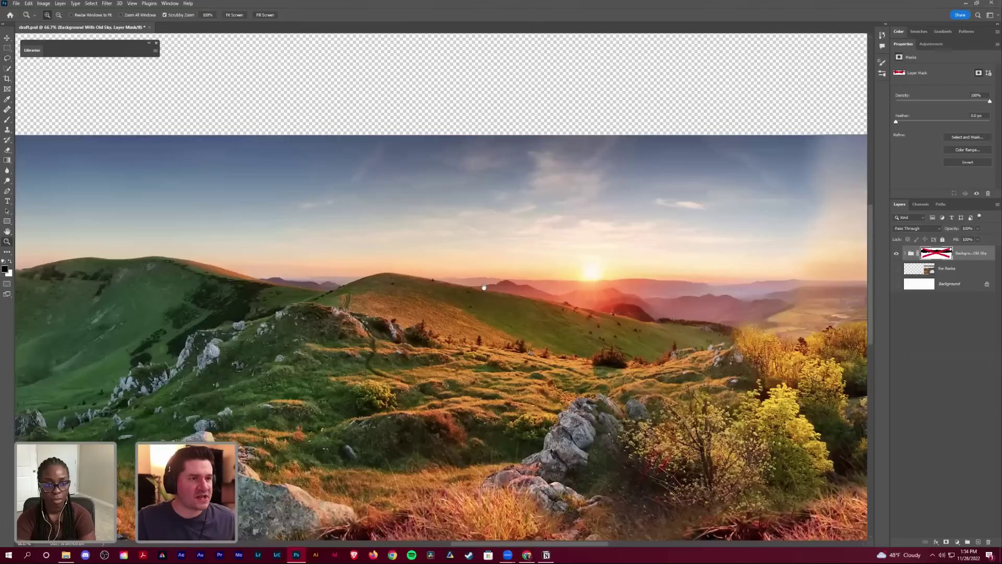
left_click(484, 287)
left_click(493, 297)
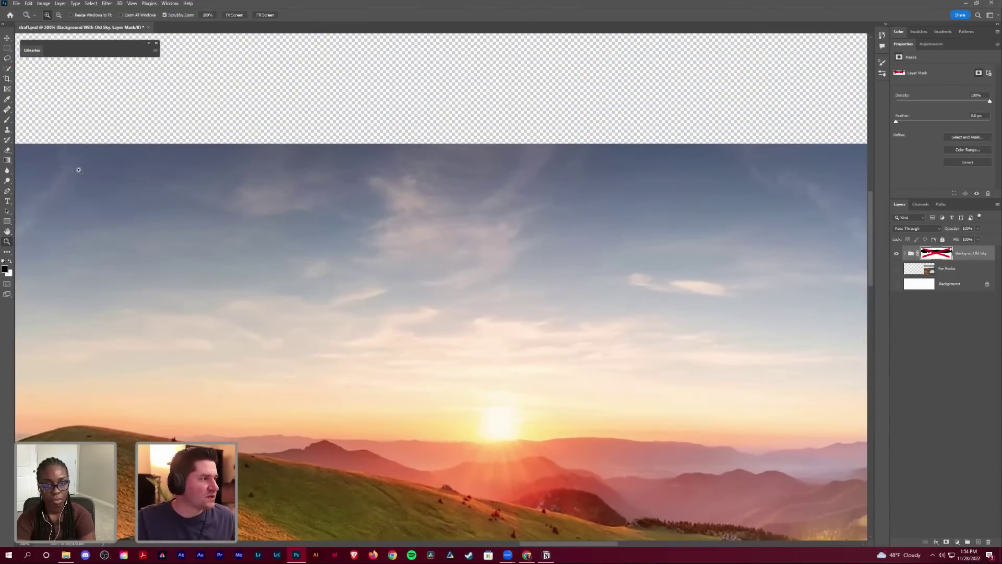
Step: Load the Blue_14 preset as the starting gradient in the Gradient Editor, keeping the sunrise sky uncovered for color sampling
left_click(7, 160)
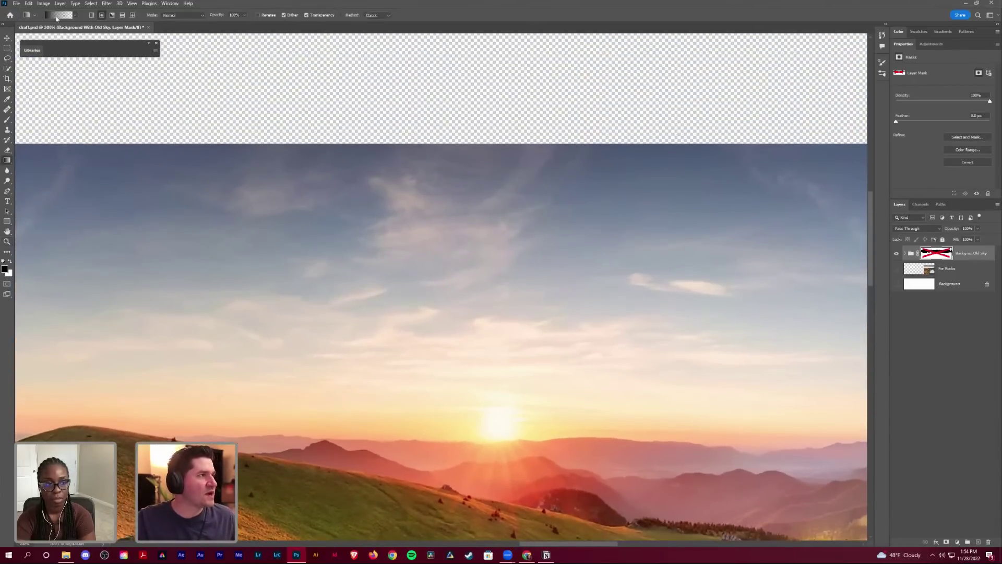
left_click(57, 16)
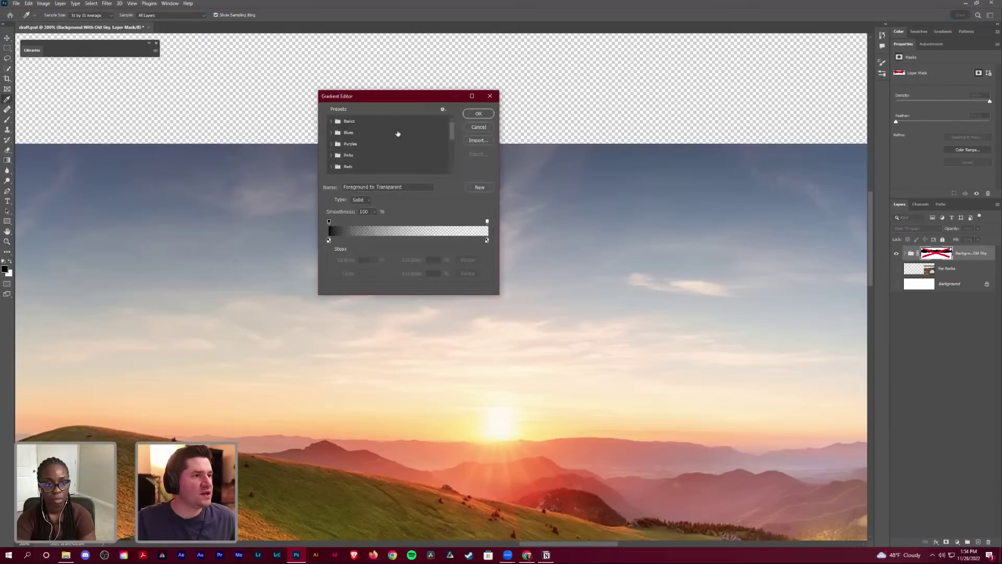
left_click(331, 133)
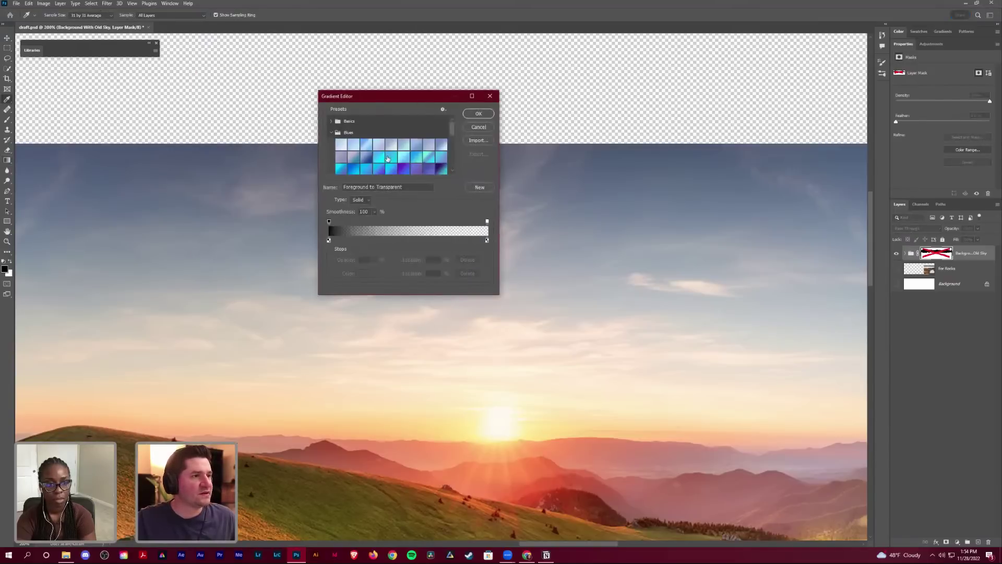
left_click(331, 133)
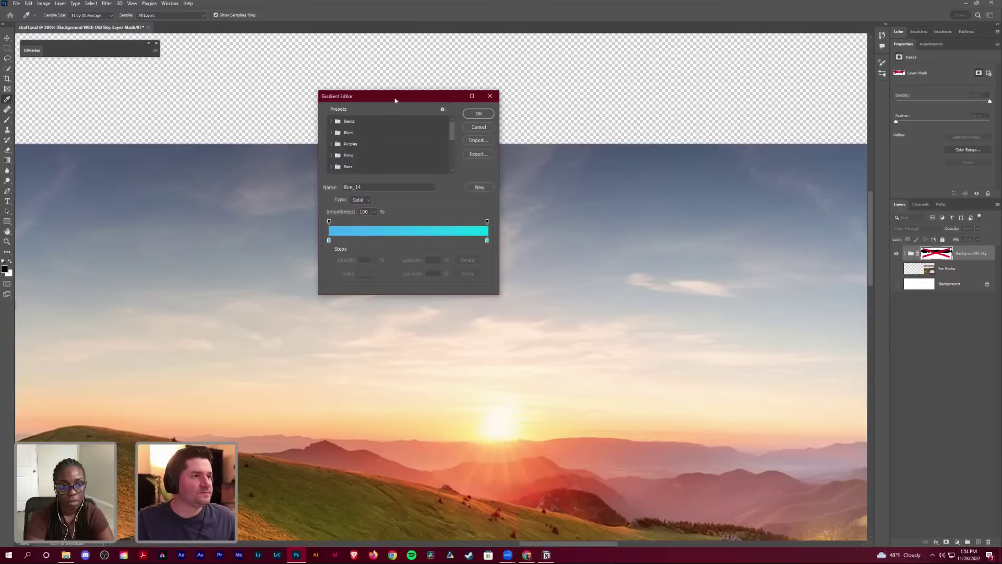
left_click_drag(395, 100, 225, 81)
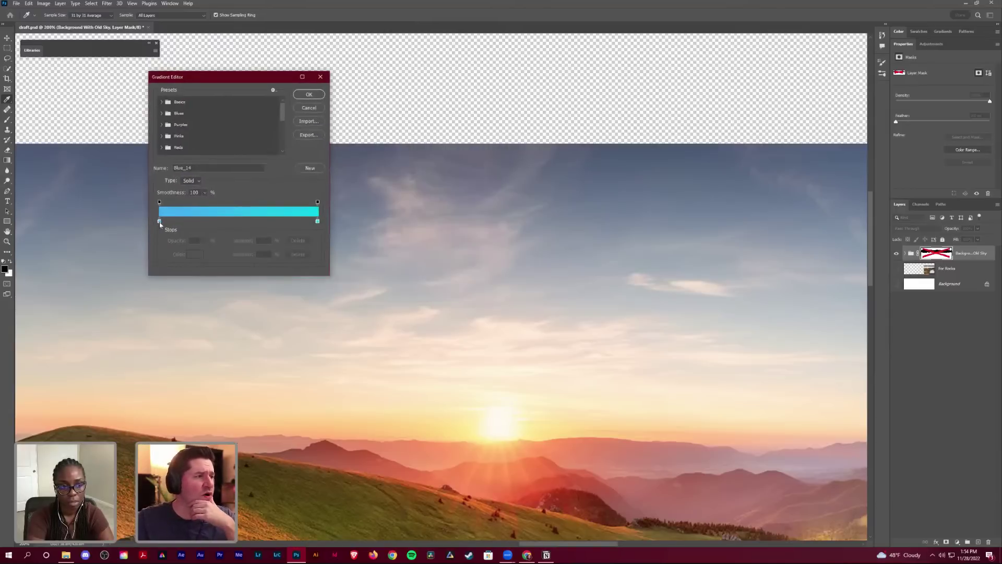
Step: Try to sample the orange horizon glow beside the sun into the gradient's first color stop while the group's layer mask is active
left_click(160, 221)
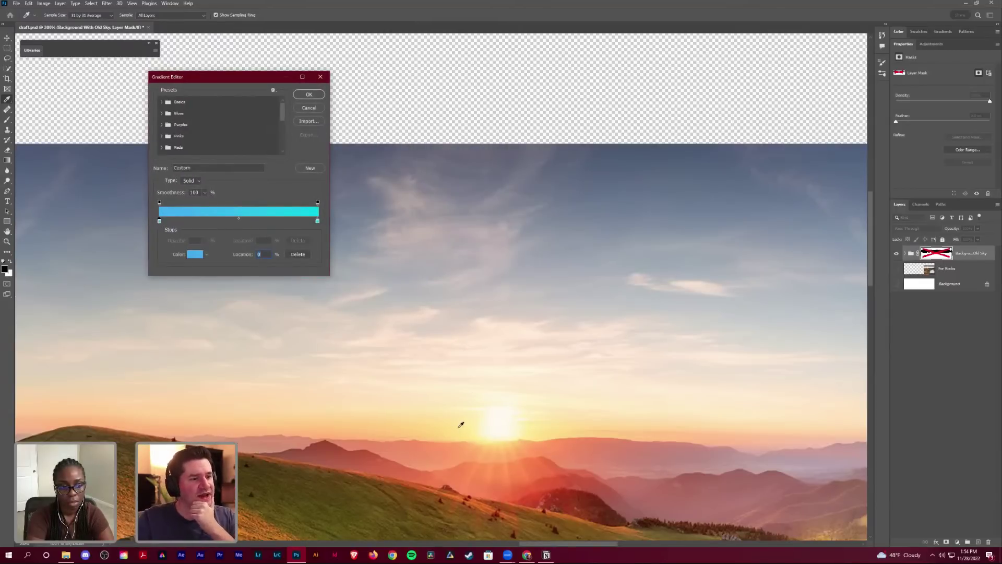
left_click(444, 432)
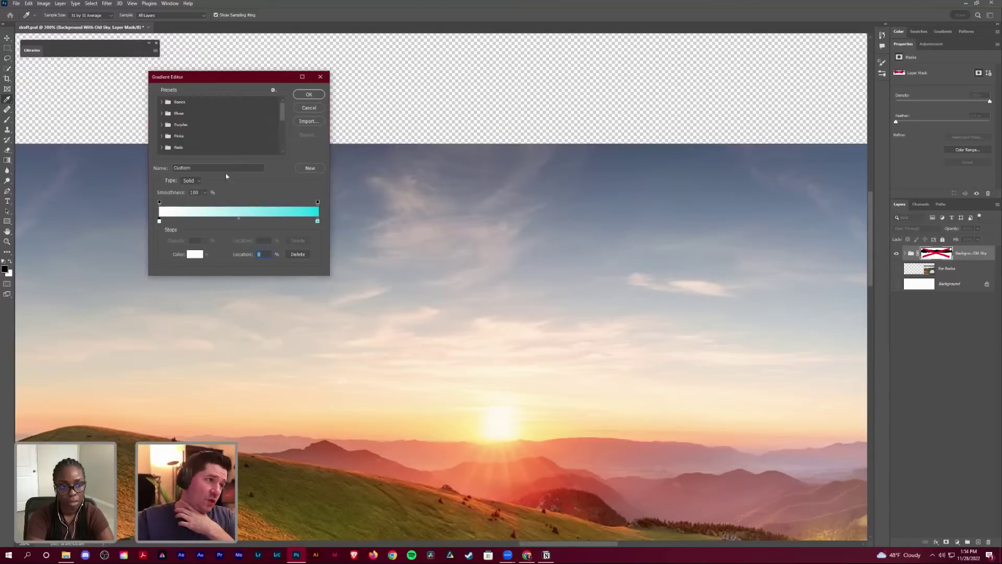
left_click(310, 95)
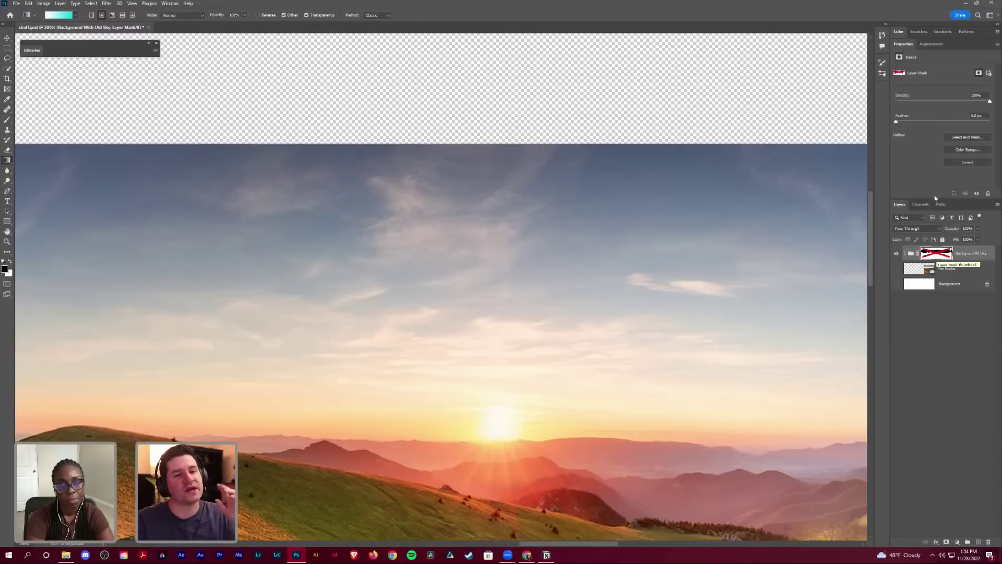
Step: Target the "Background With Old Sky" group instead of its mask and sample the orange horizon glow into the gradient's 0% color stop
left_click(911, 254)
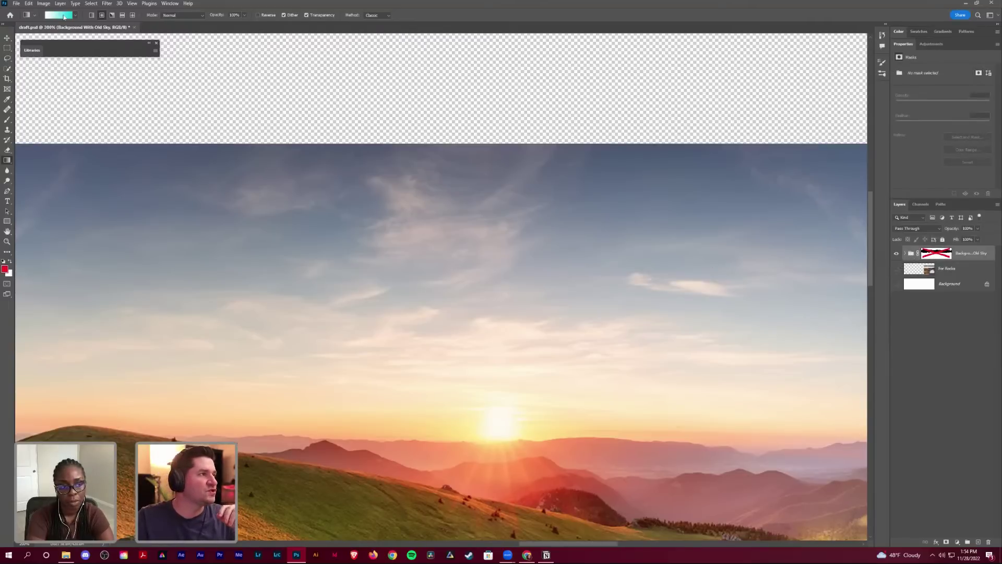
left_click(64, 16)
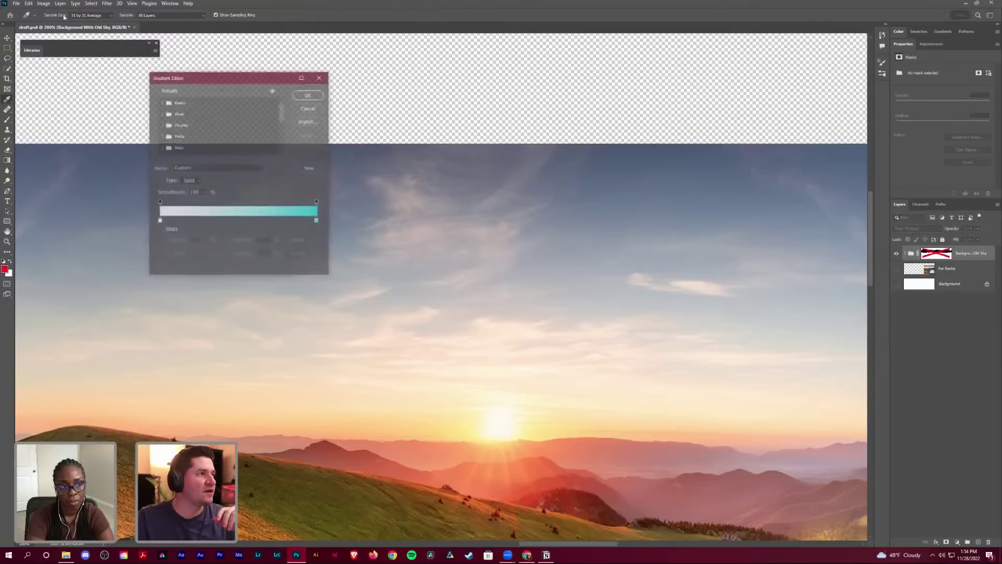
left_click(160, 221)
left_click(446, 433)
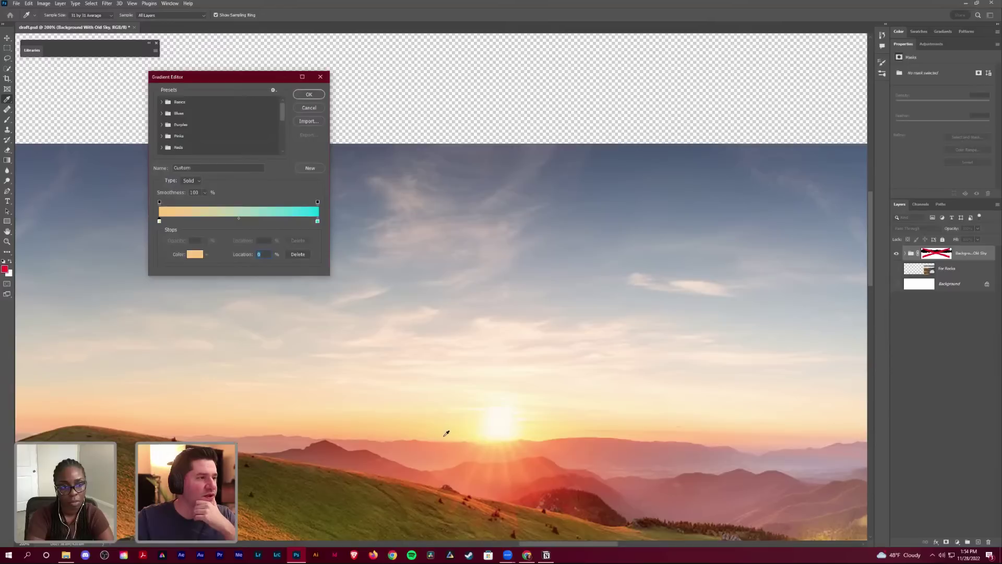
Step: Add color stops at about 20%, 40% and 60% of the gradient and sample progressively higher sky tones into them
left_click(193, 221)
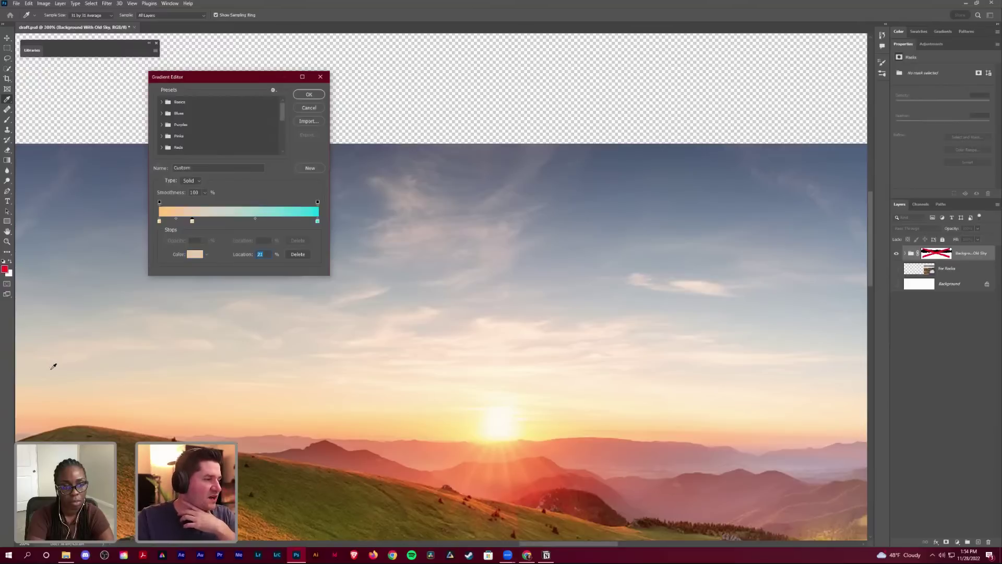
left_click_drag(226, 222, 256, 226)
left_click(48, 293)
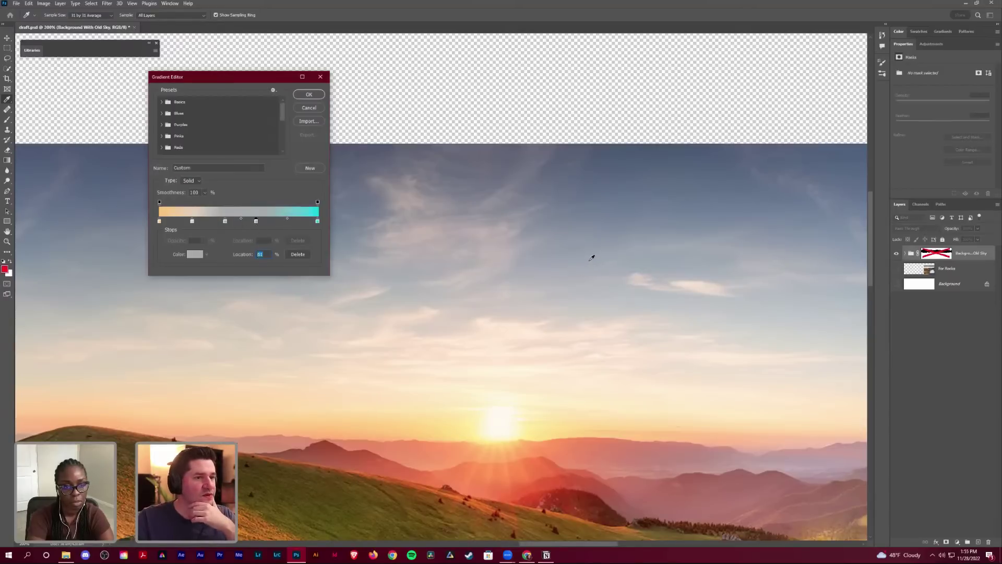
left_click(611, 226)
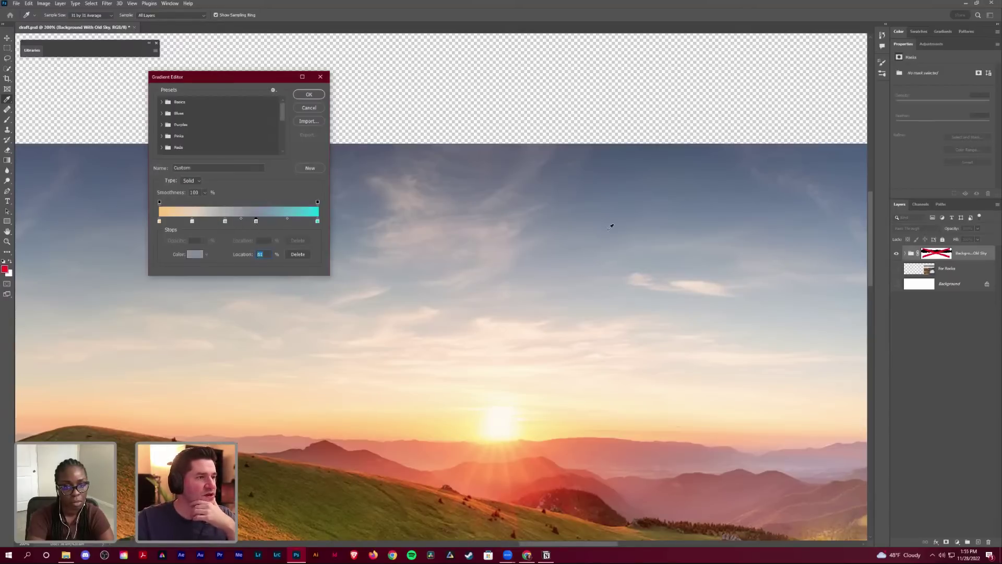
Step: Add a color stop at about 80% and sample dark blues from the uppermost sky into it and the 100% end stop
left_click(318, 222)
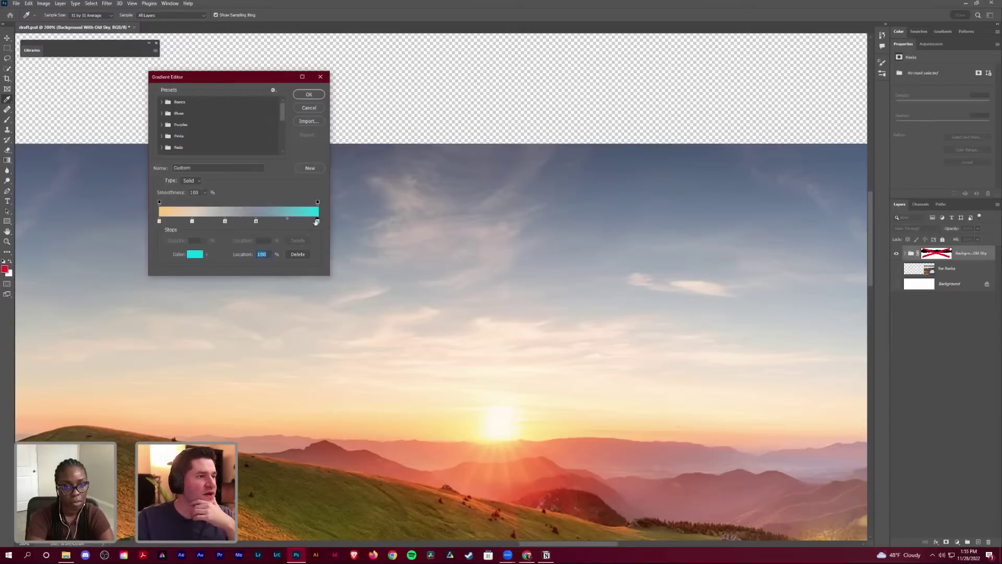
left_click(287, 222)
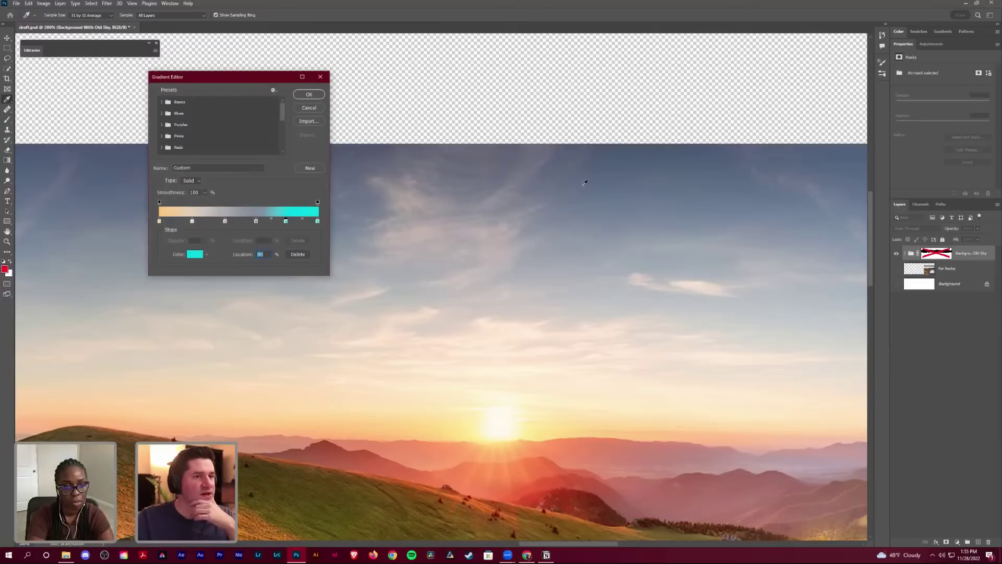
left_click(630, 164)
left_click(318, 222)
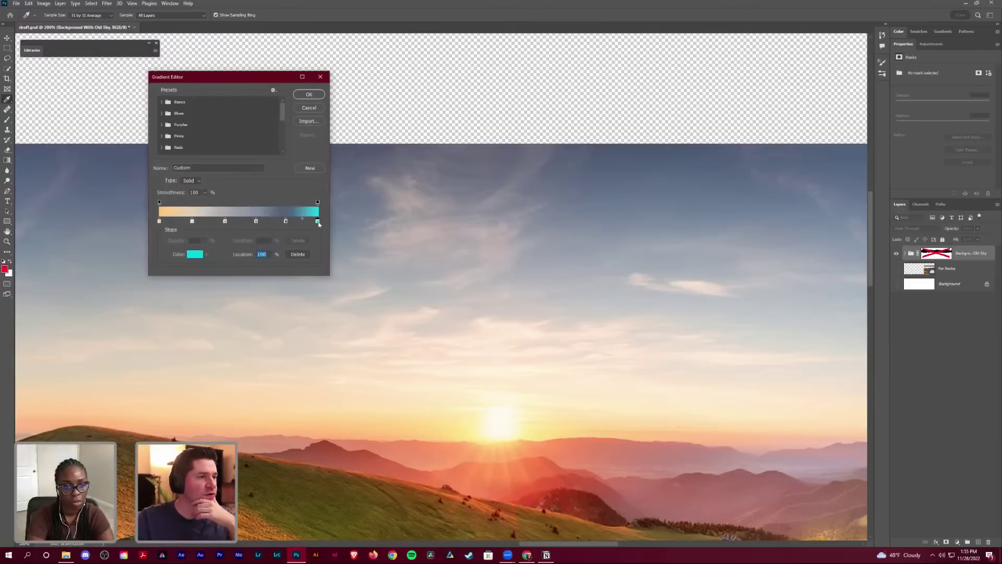
left_click(650, 158)
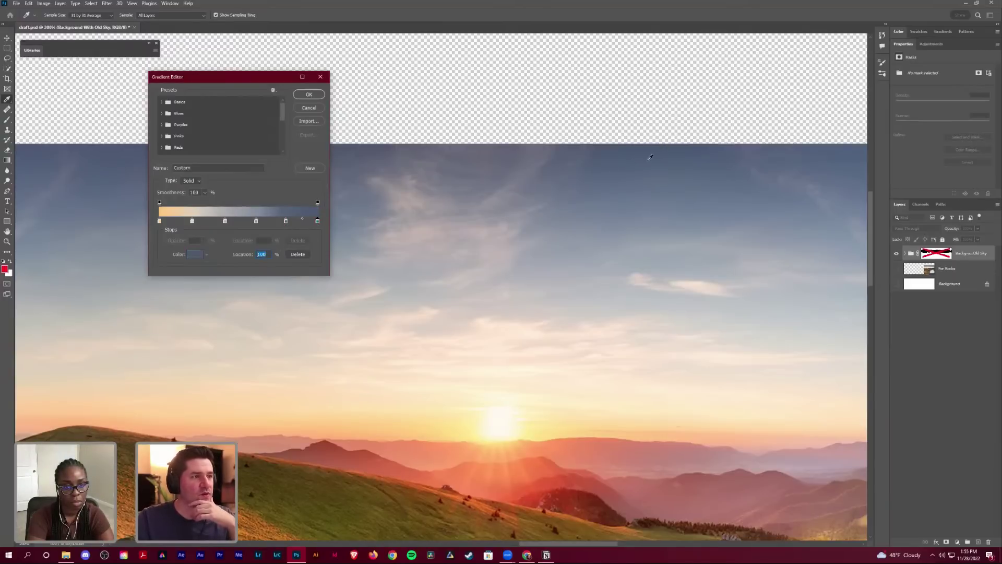
Step: Darken the gradient's 100% end stop to the muted blue #3d485b
double_click(318, 221)
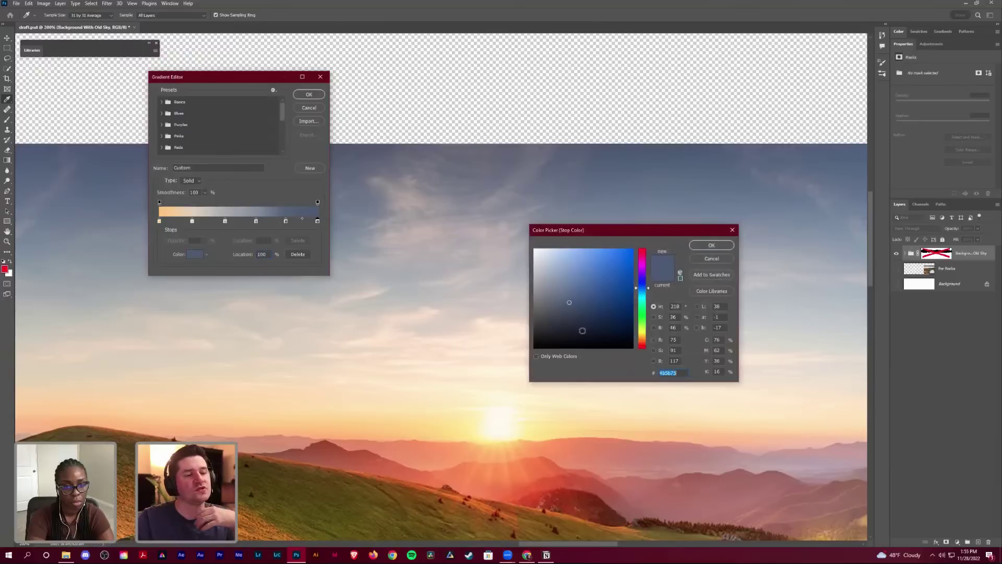
left_click(563, 314)
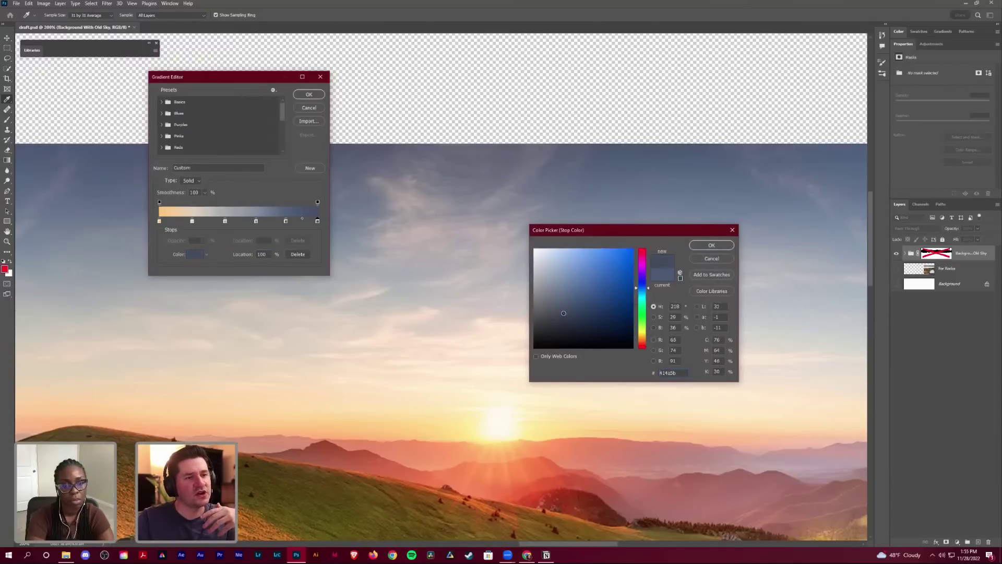
left_click_drag(563, 313, 567, 312)
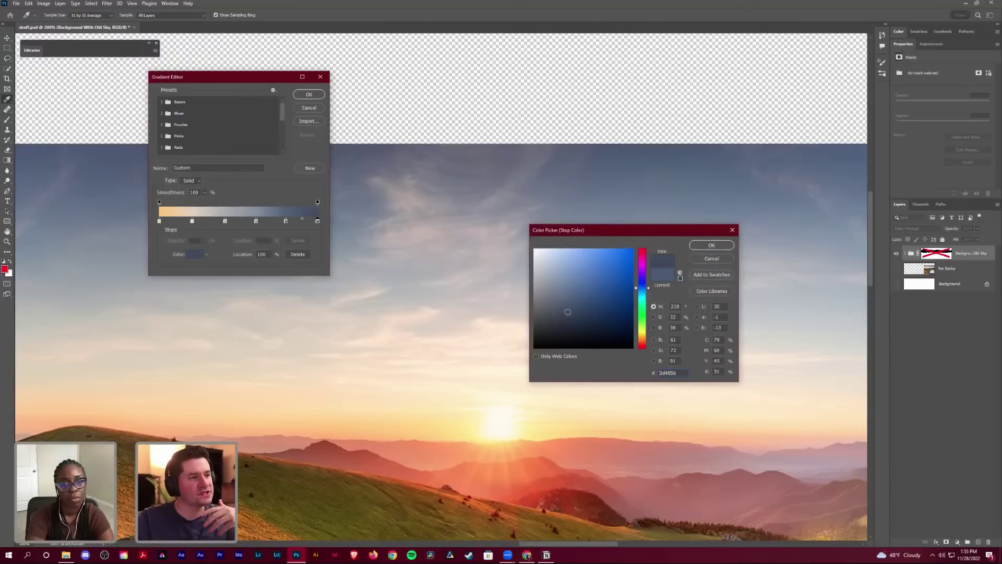
key("Return")
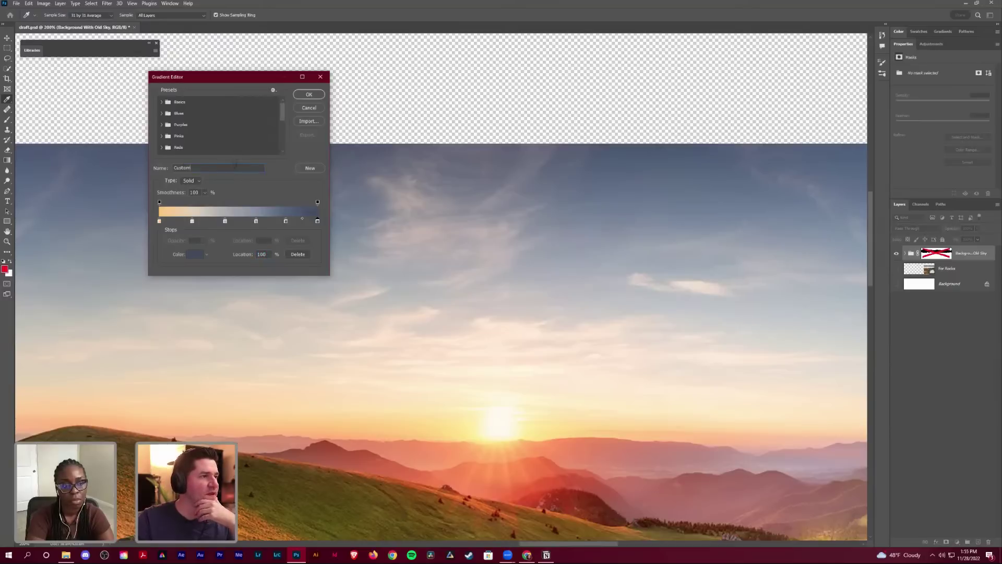
Step: Name the gradient "Sky New", save it as a new preset, and accept it as the active gradient
type("Sky New")
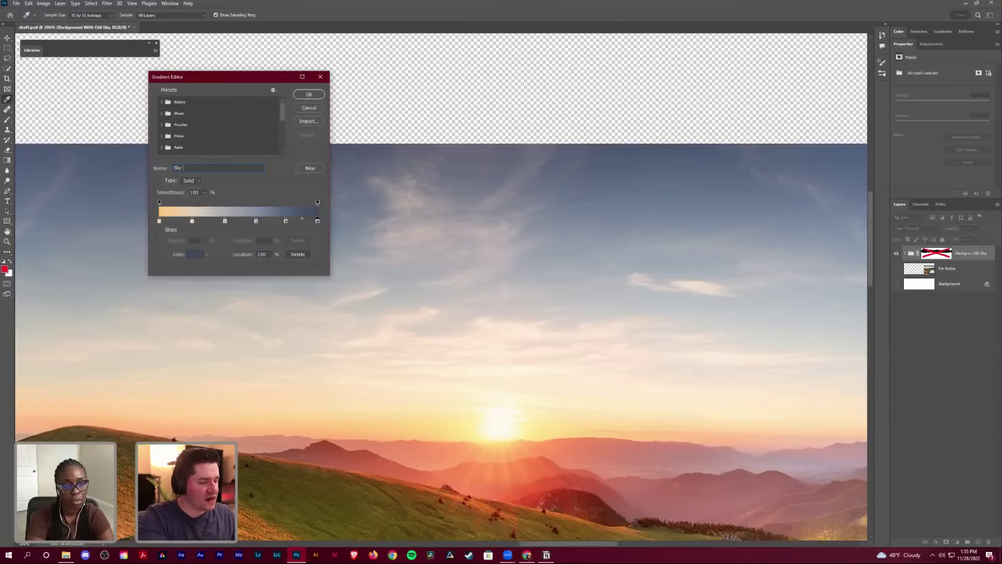
left_click(321, 167)
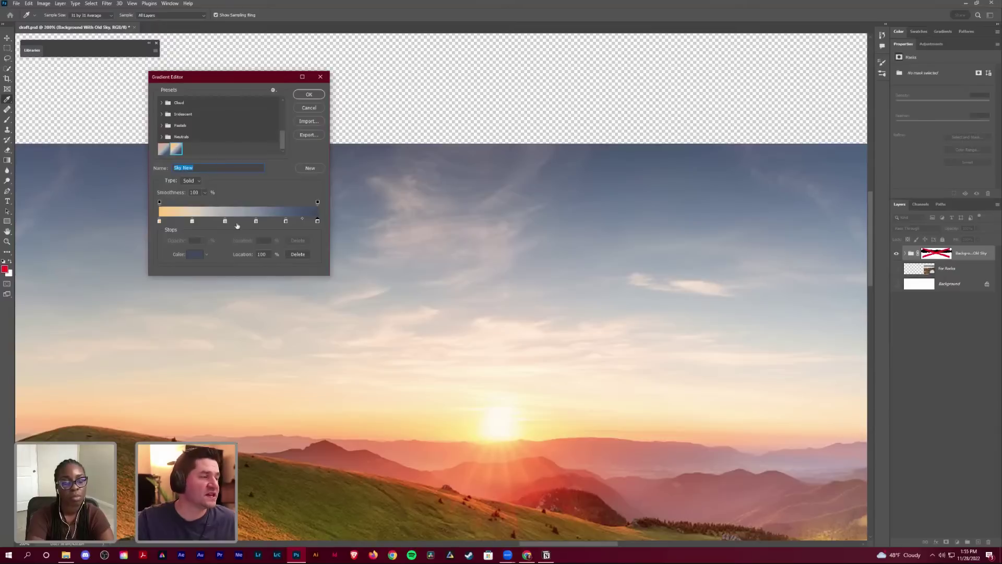
left_click(309, 95)
Step: Re-enable the mask on the "Background With Old Sky" group and add a new layer named "Sky" directly beneath the group
scroll(396, 246, "down", 4)
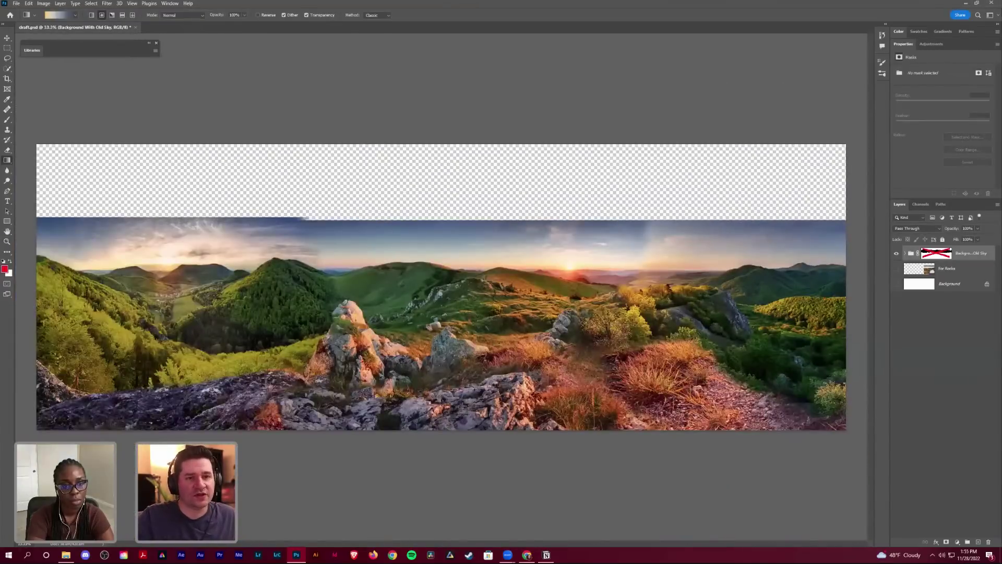
left_click(937, 253, "shift")
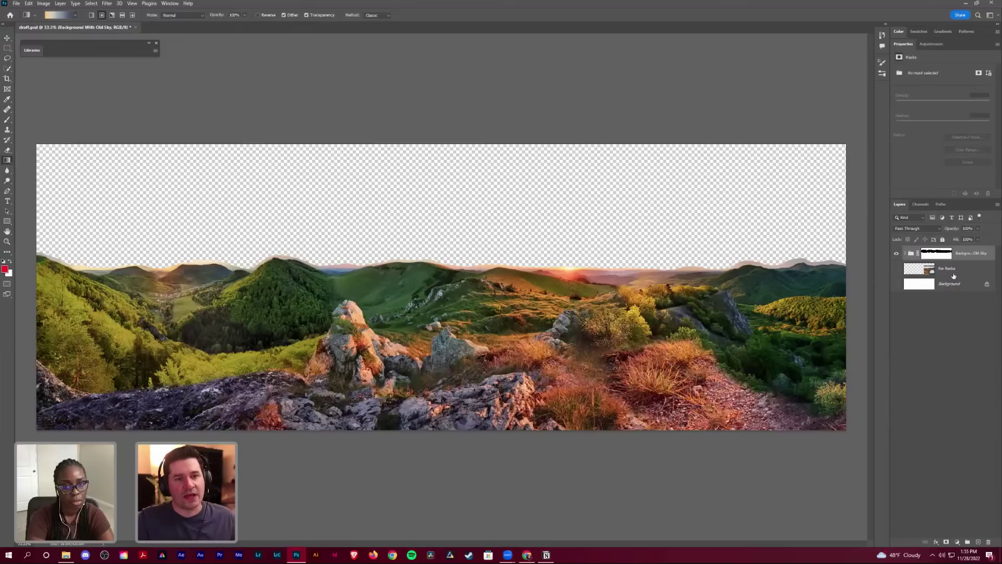
key("alt+bracketleft")
left_click(978, 542)
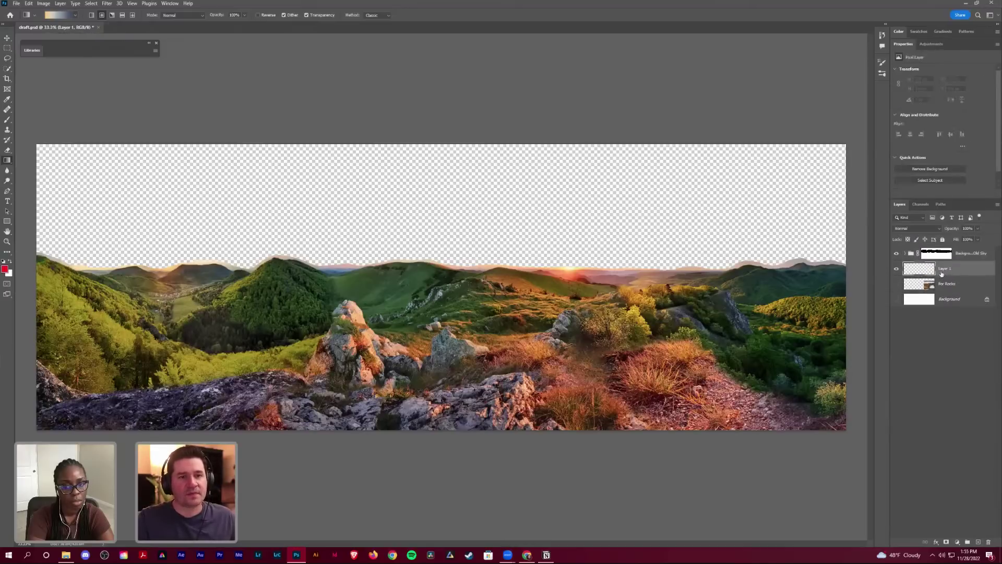
double_click(945, 269)
type("Sky")
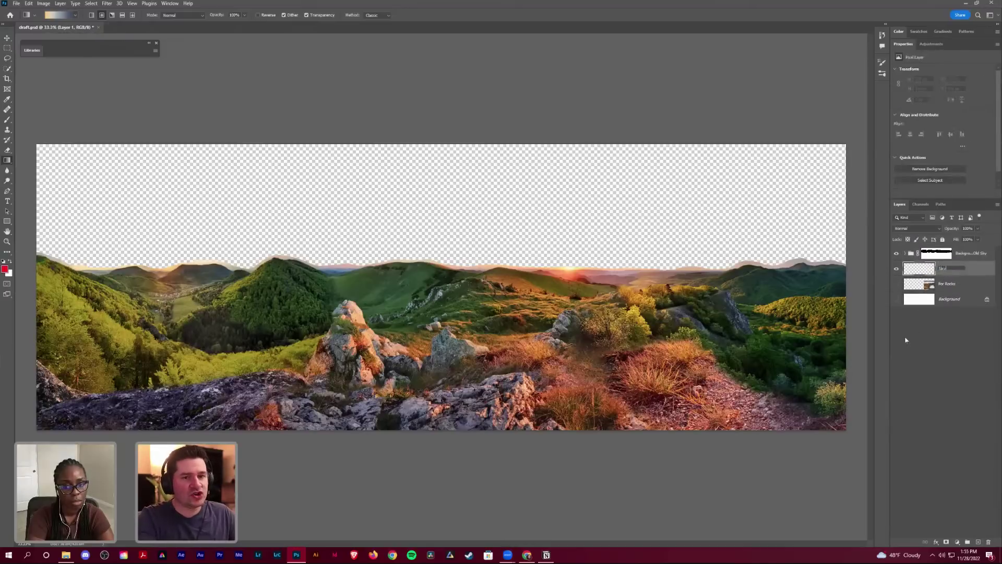
key("Return")
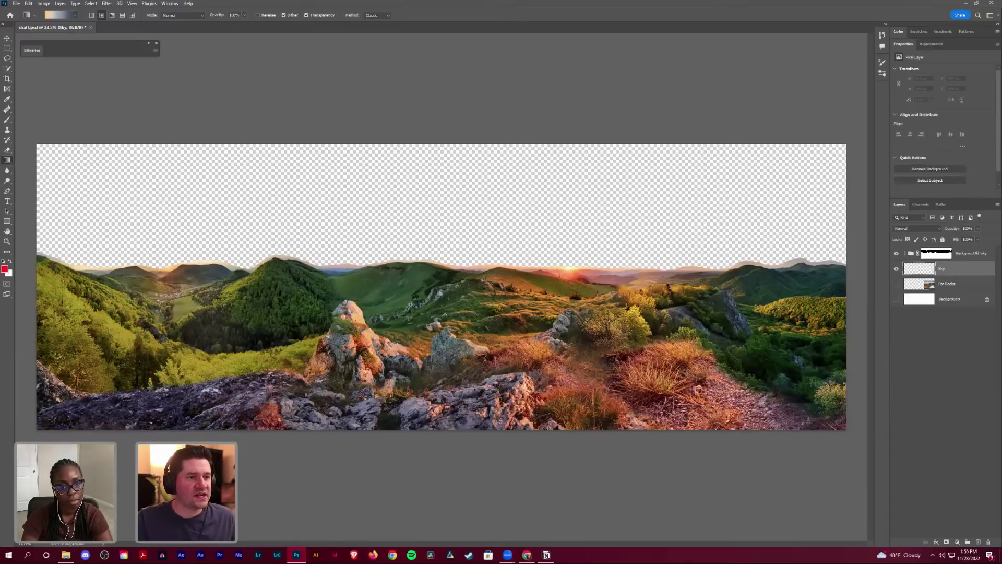
Step: Try a radial gradient on the Sky layer from the sun to near the canvas's upper edge, and undo it
left_click_drag(559, 273, 557, 180)
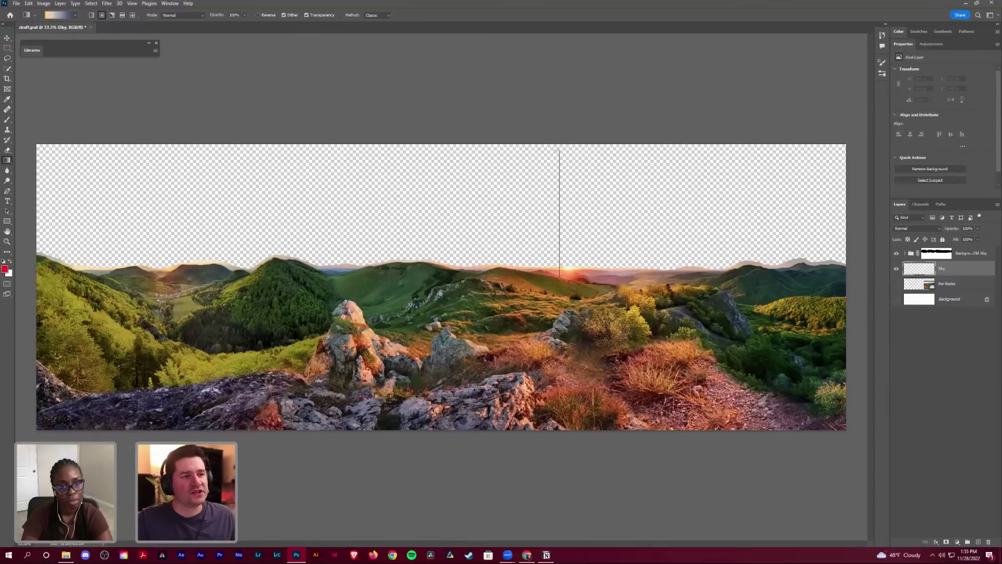
left_click_drag(558, 150, 560, 151)
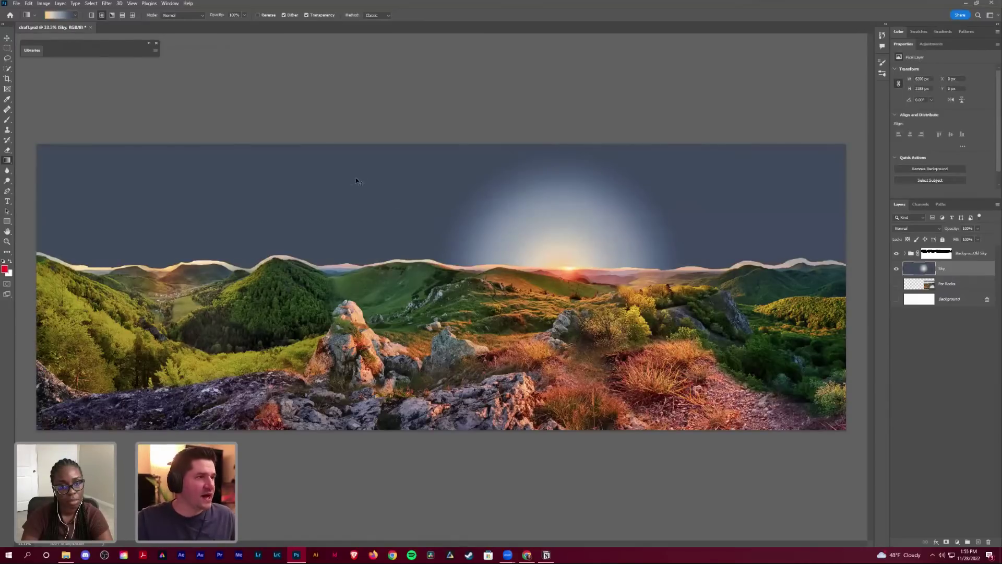
key("ctrl+z")
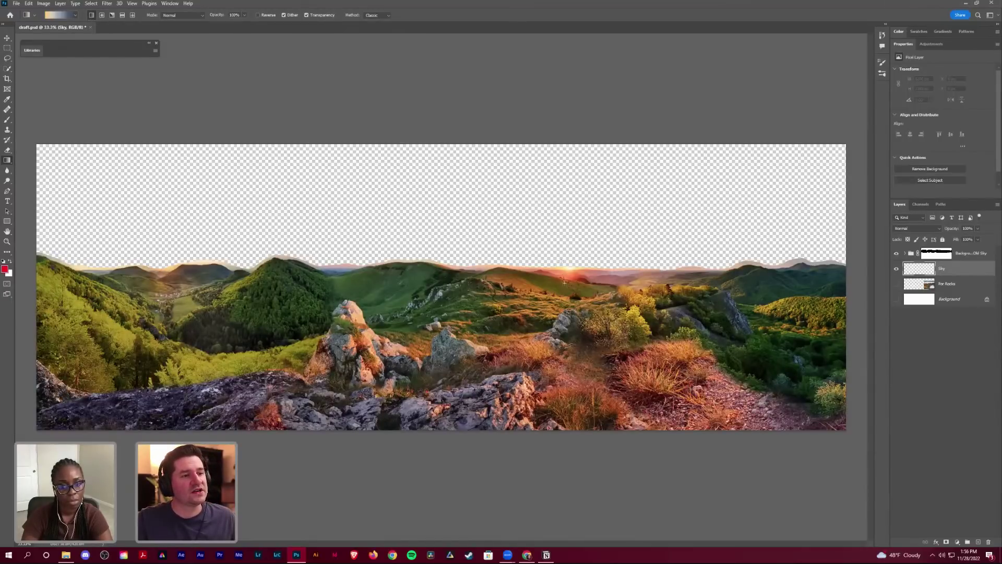
Step: Fill the Sky layer with a vertical linear gradient running from just below the sun up to near the canvas's upper edge
left_click_drag(564, 282, 566, 148)
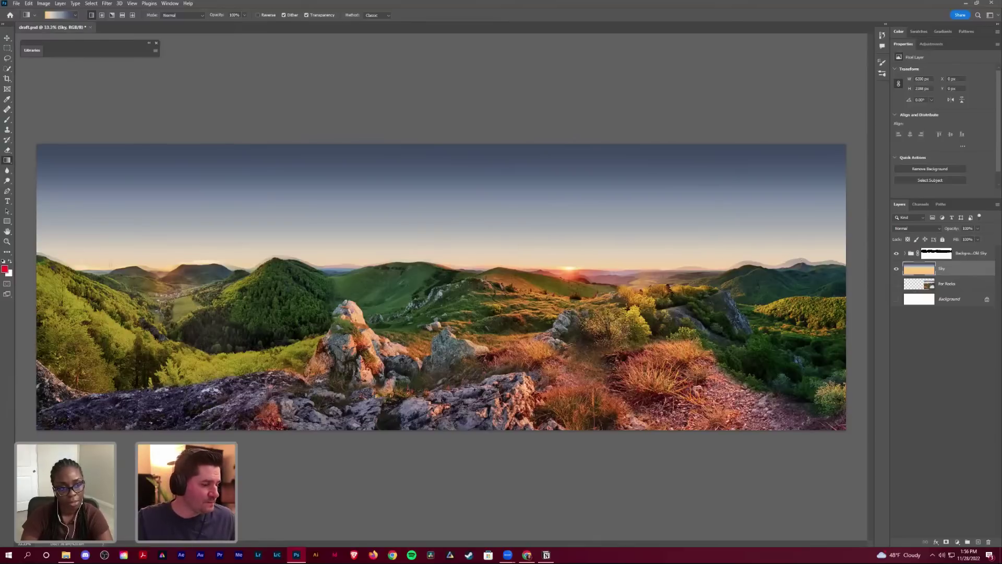
Step: Inspect at 100% how the new sky meets the masked horizon over the valley hills at the panorama's left end
key("z")
left_click(98, 256)
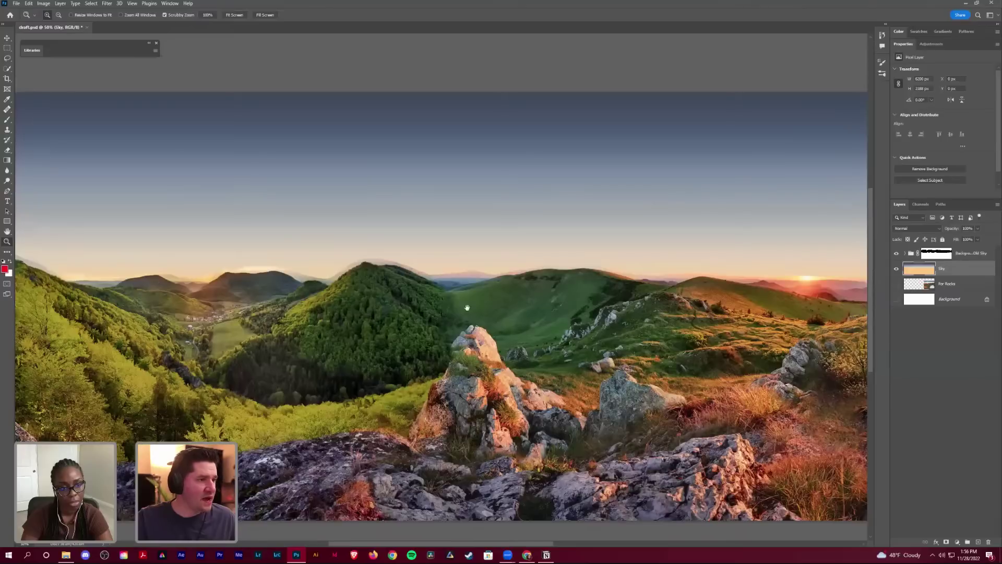
double_click(467, 308)
left_click_drag(129, 274, 380, 306)
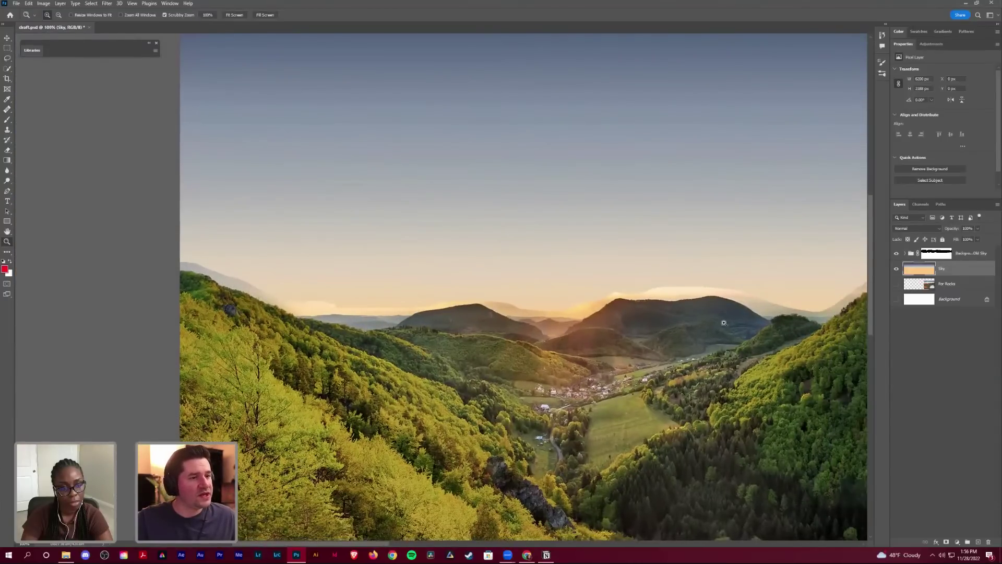
Step: Paint black on the "Background With Old Sky" group's mask to hide the old sky haze above the panorama's leftmost hillside
left_click(931, 256)
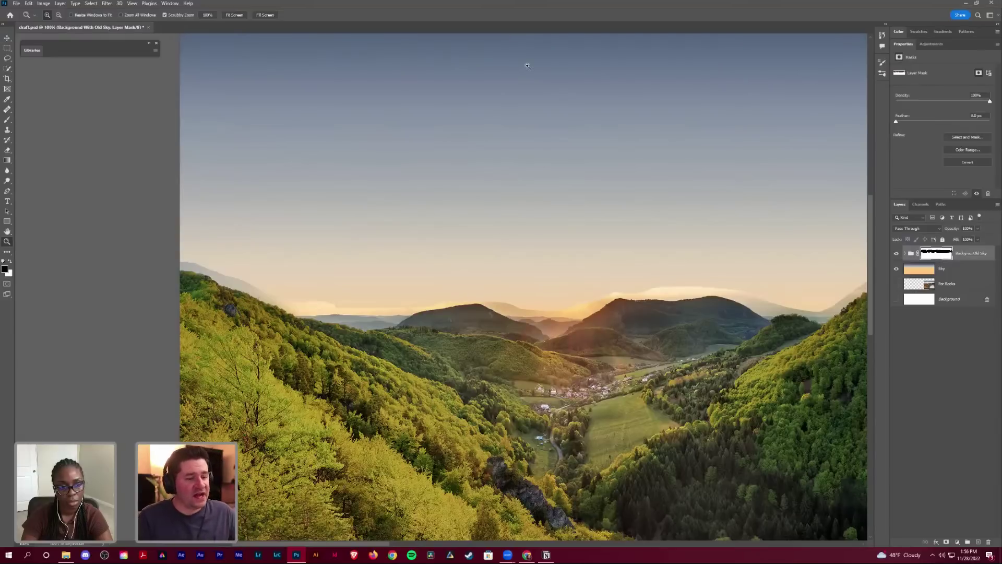
key("ctrl+minus")
key("ctrl+minus")
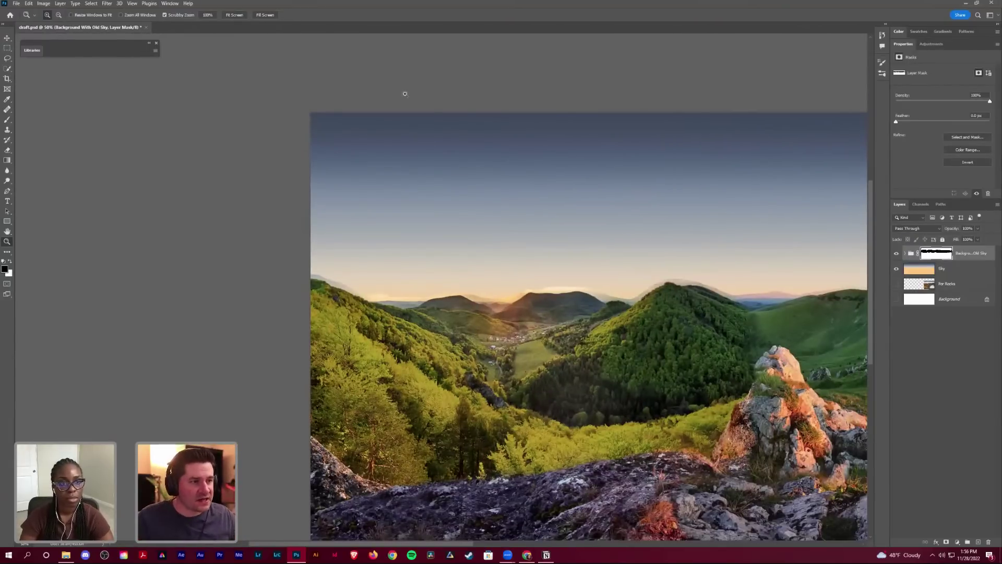
left_click(346, 284)
key("b")
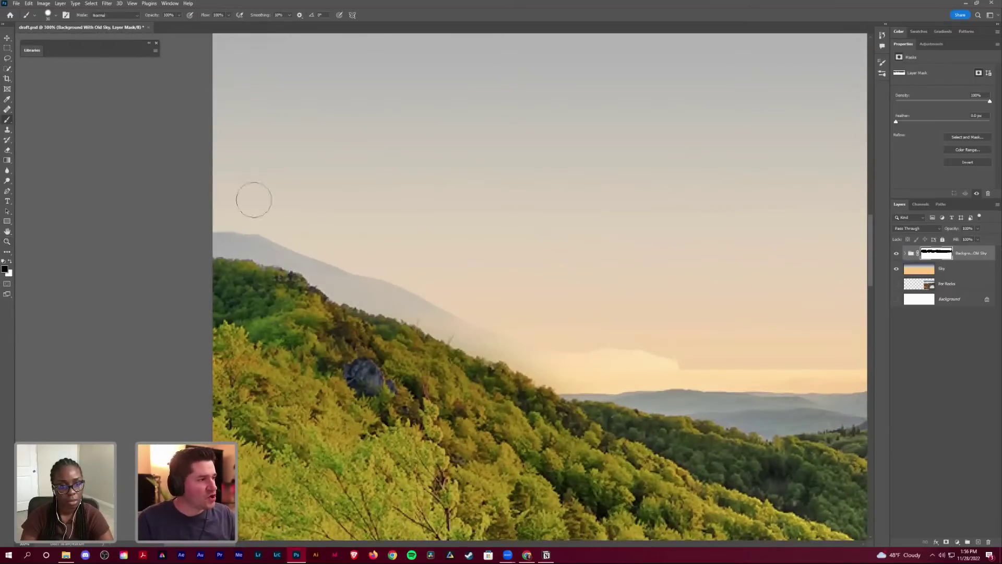
key("bracketright")
key("bracketright")
left_click_drag(235, 217, 215, 226)
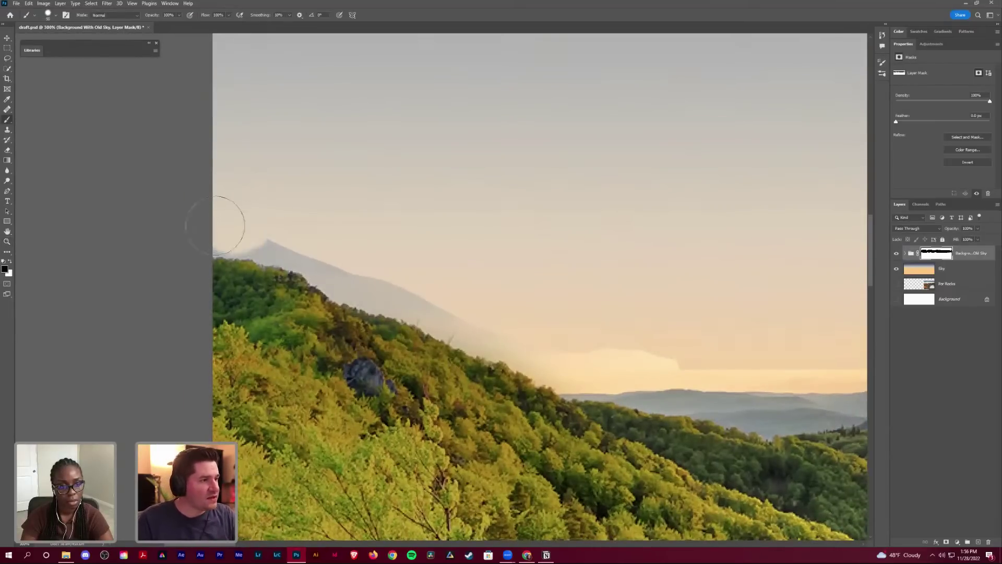
key("bracketright")
key("bracketright")
key("bracketright")
mouse_move(302, 218)
left_mouse_down()
mouse_move(254, 209)
mouse_move(304, 209)
mouse_move(325, 223)
mouse_move(299, 216)
mouse_move(348, 244)
mouse_move(338, 236)
mouse_move(335, 246)
mouse_move(398, 266)
mouse_move(355, 276)
mouse_move(390, 286)
mouse_move(359, 265)
mouse_move(374, 287)
mouse_move(441, 303)
mouse_move(434, 297)
mouse_move(457, 320)
mouse_move(472, 311)
mouse_move(470, 322)
mouse_move(466, 314)
mouse_move(506, 320)
mouse_move(563, 363)
mouse_move(616, 357)
mouse_move(633, 340)
left_mouse_up()
key("bracketleft")
key("bracketleft")
Step: Mask out the leftover bright cloud above the distant blue hills beside the leftmost hillside
key("ctrl+minus")
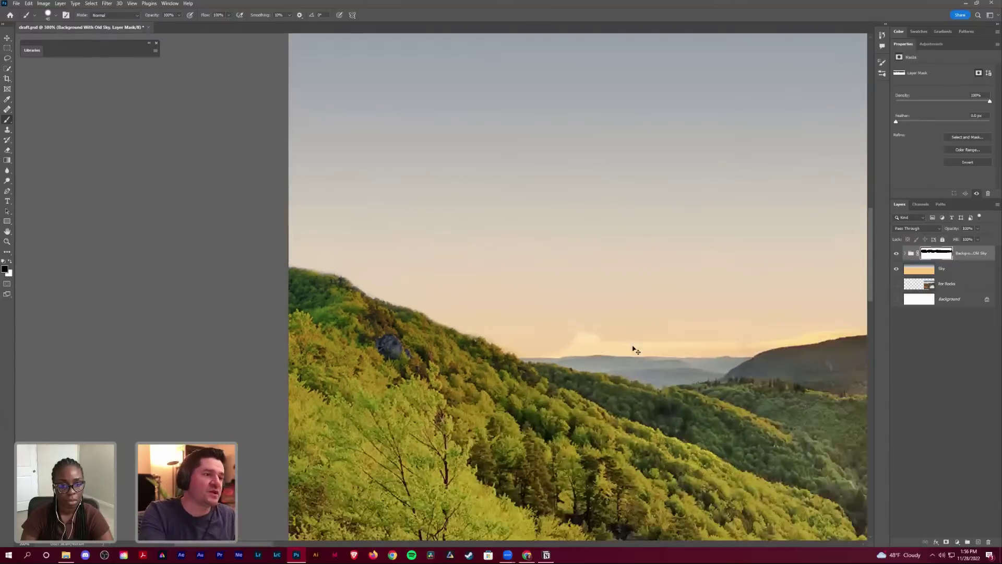
key("ctrl+minus")
key("ctrl+minus")
key("ctrl+minus")
key("ctrl+minus")
left_click_drag(732, 266, 339, 252)
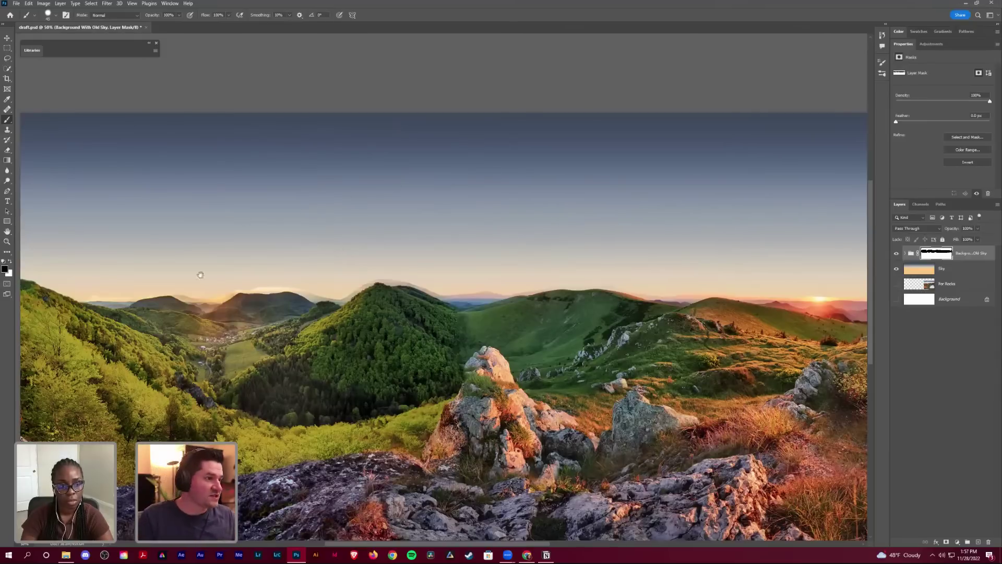
key("z")
left_click(473, 229)
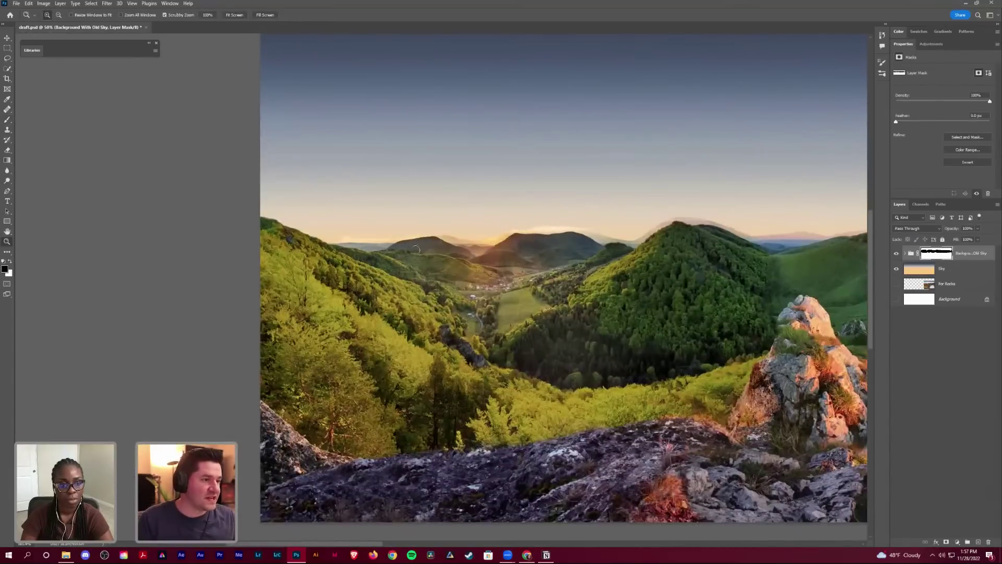
left_click(417, 249)
left_click(393, 301)
left_click(411, 272)
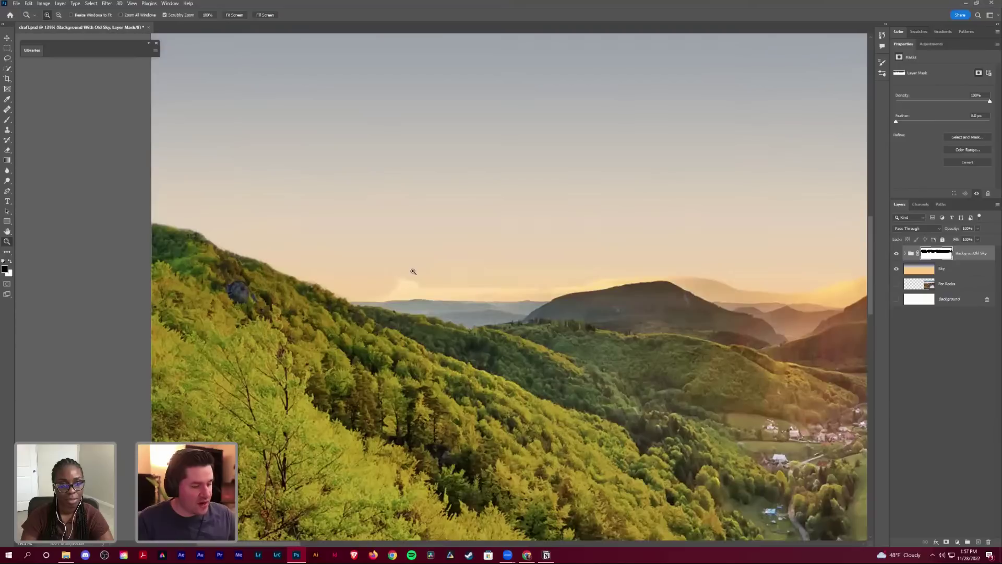
left_click(444, 284)
key("b")
key("bracketright")
left_click_drag(373, 251, 422, 258)
mouse_move(462, 254)
left_mouse_down()
mouse_move(444, 264)
mouse_move(416, 257)
mouse_move(452, 264)
mouse_move(452, 298)
mouse_move(476, 275)
mouse_move(360, 264)
mouse_move(568, 264)
mouse_move(788, 228)
left_mouse_up()
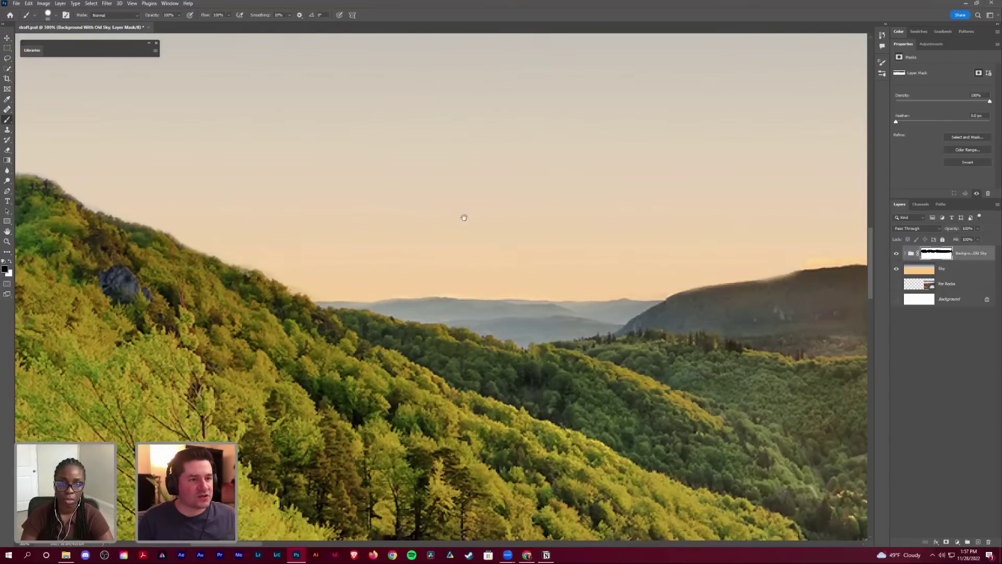
Step: Clean the mask along the first dark hill's crest and hide the sunset glow beside the next hill, keeping the distant ridges between them
scroll(464, 217, "right", 4)
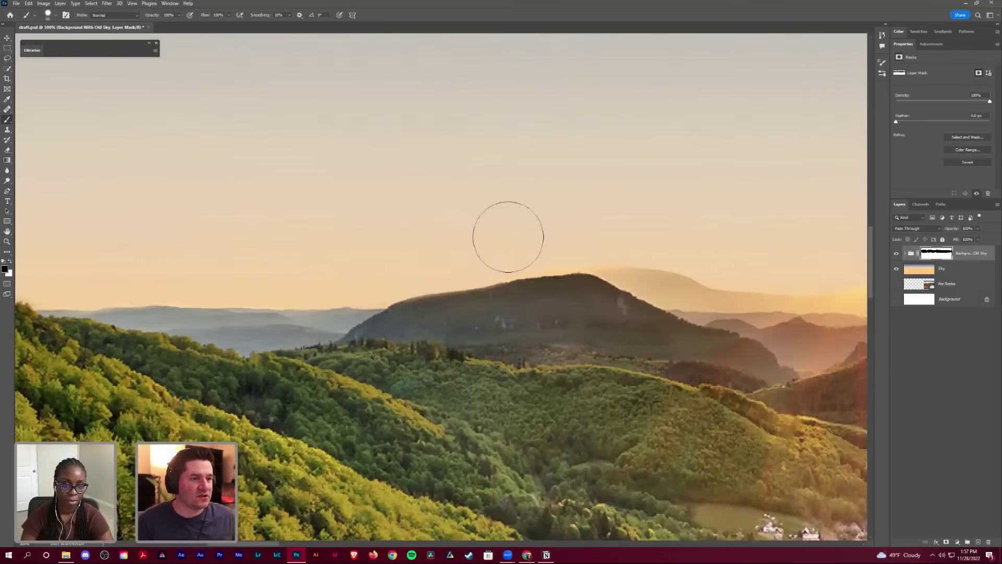
mouse_move(581, 229)
left_mouse_down()
mouse_move(640, 240)
mouse_move(637, 255)
mouse_move(631, 240)
mouse_move(717, 269)
mouse_move(671, 270)
mouse_move(653, 251)
mouse_move(696, 268)
left_mouse_up()
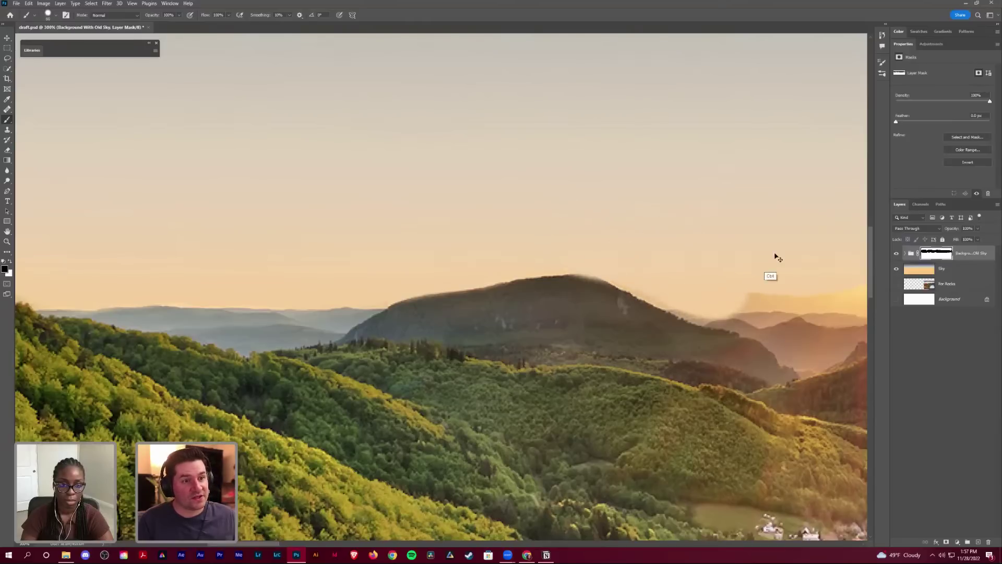
key("ctrl+z")
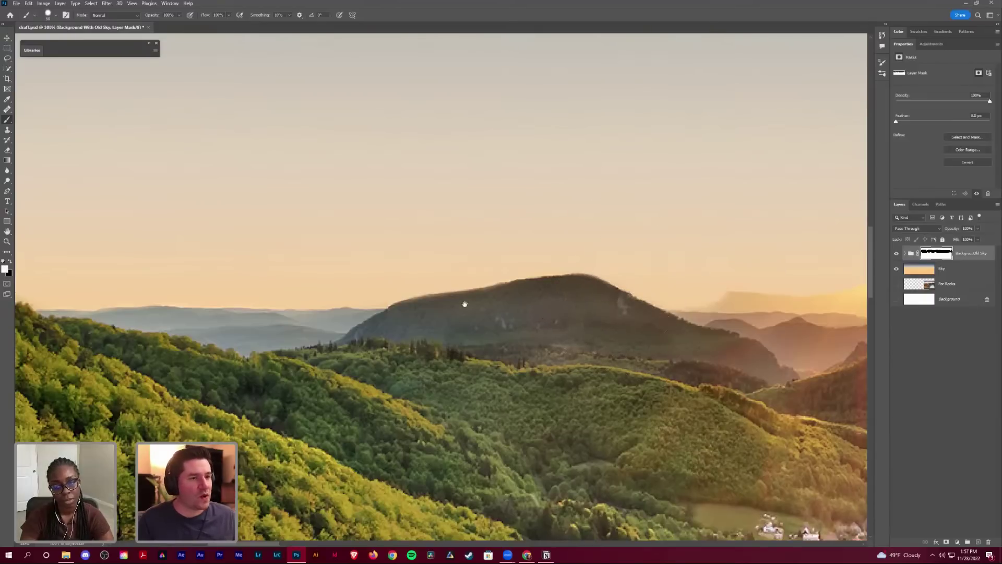
left_click_drag(578, 227, 519, 209)
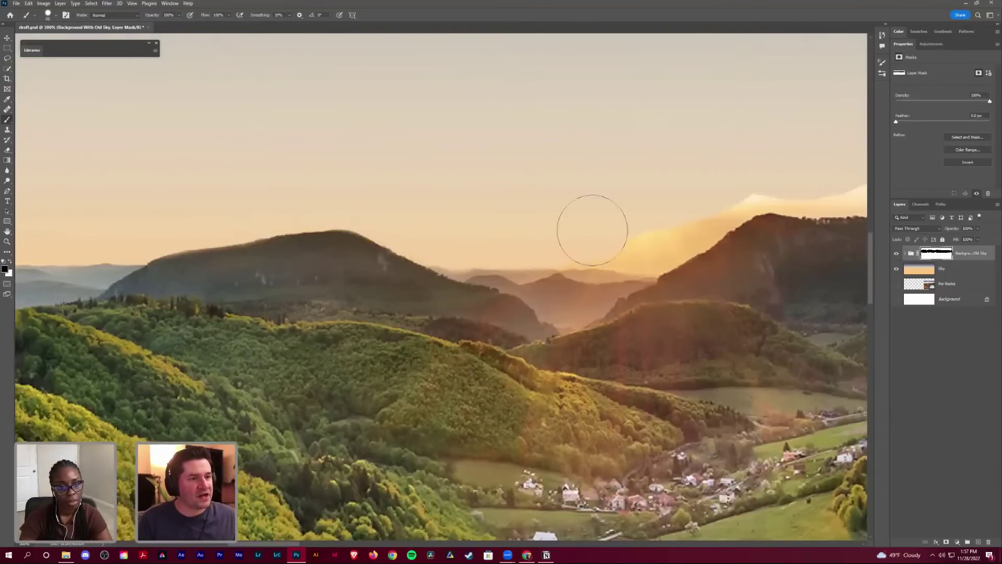
mouse_move(657, 229)
left_mouse_down()
mouse_move(694, 217)
mouse_move(734, 174)
mouse_move(752, 172)
left_mouse_up()
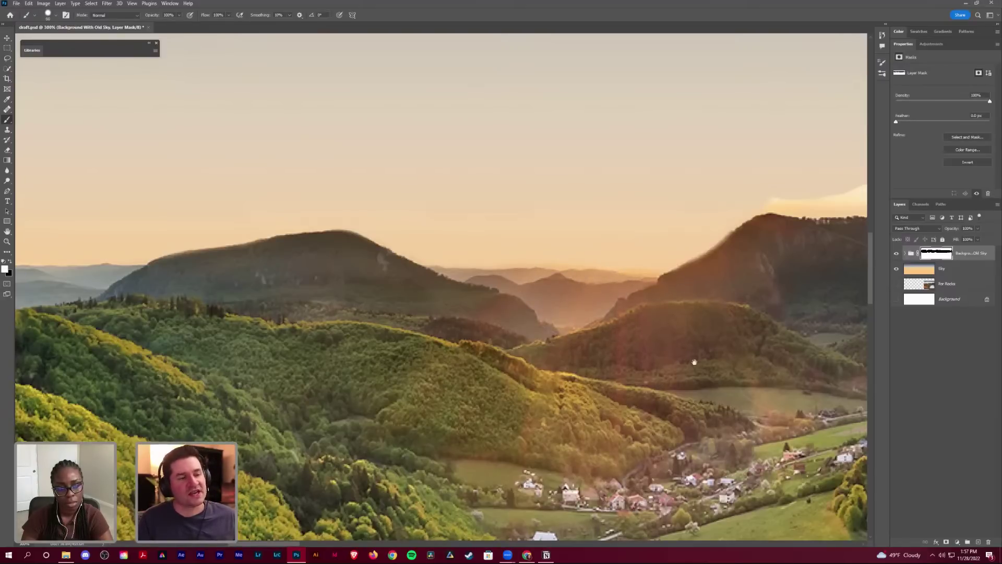
Step: Paint out the bright cloud band along the crest of the large dark hill above the village with a smaller black brush
mouse_move(502, 360)
left_mouse_down()
mouse_move(480, 250)
mouse_move(483, 262)
left_mouse_up()
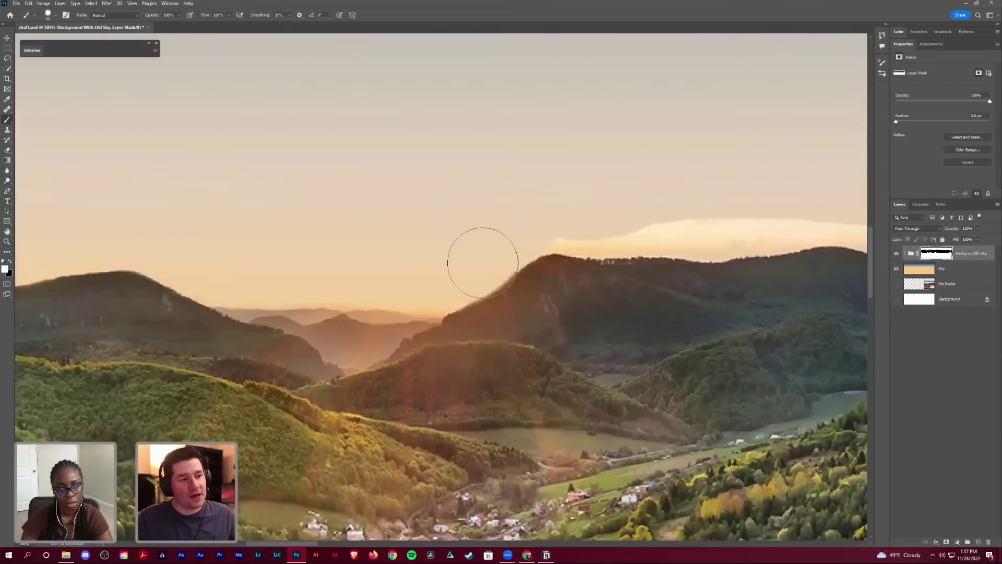
scroll(483, 263, "down", 1)
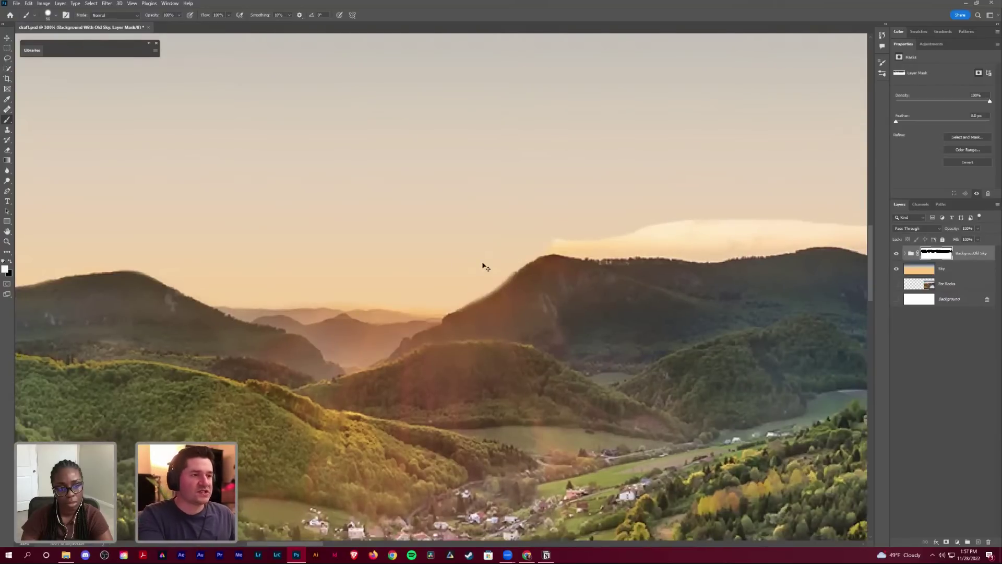
scroll(483, 263, "down", 1)
scroll(483, 267, "down", 2)
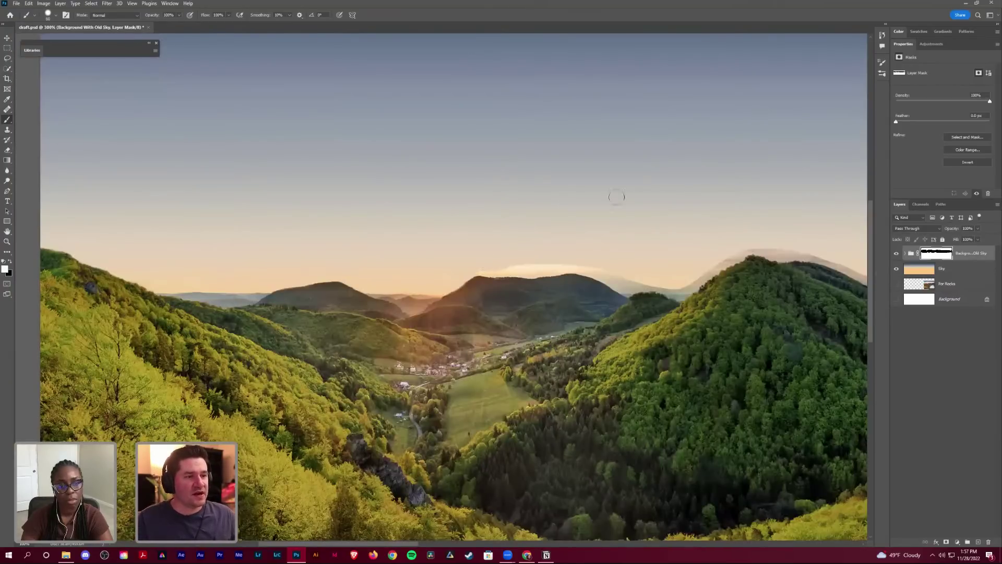
scroll(336, 293, "down", 1)
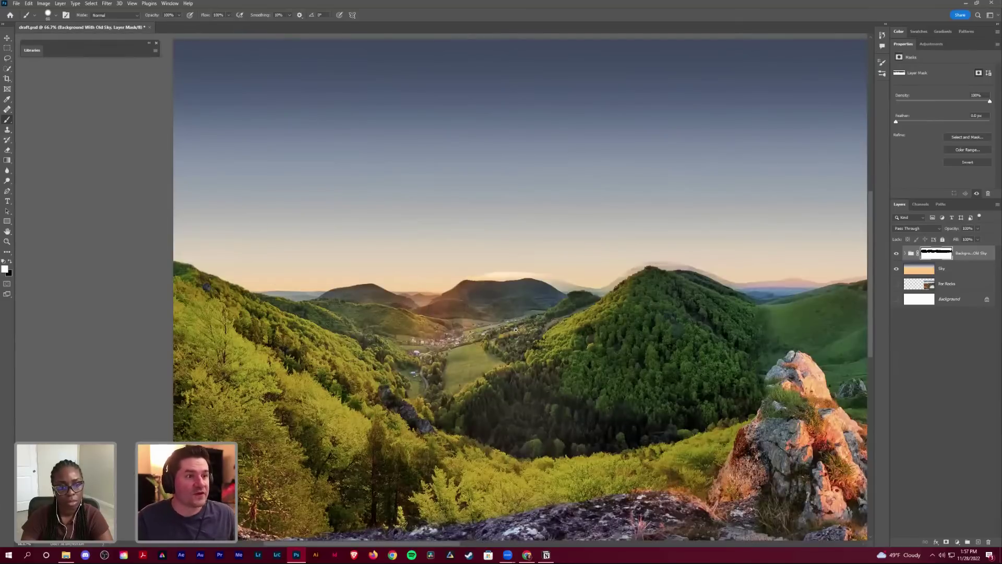
key("z")
scroll(489, 271, "up", 3)
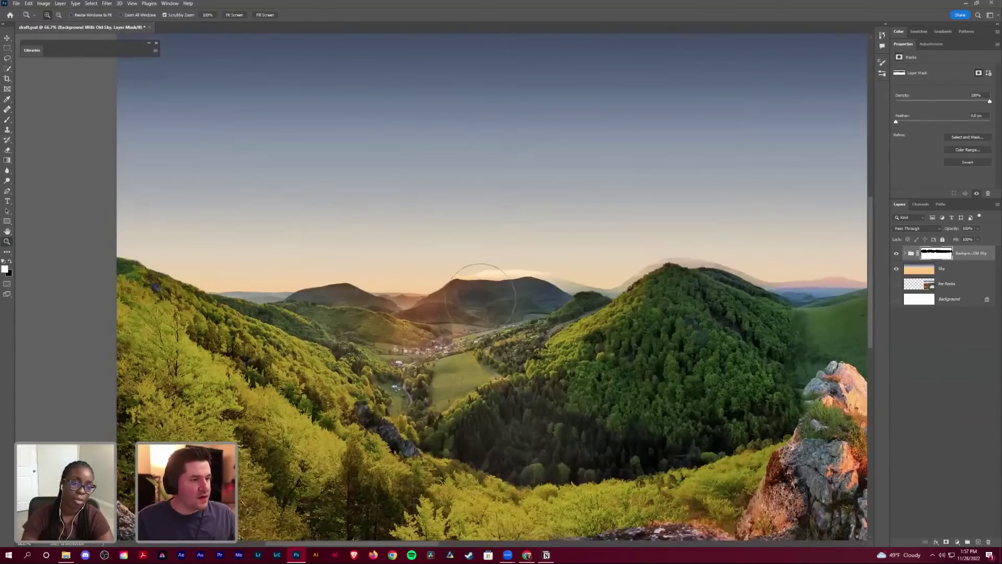
key("b")
key("x")
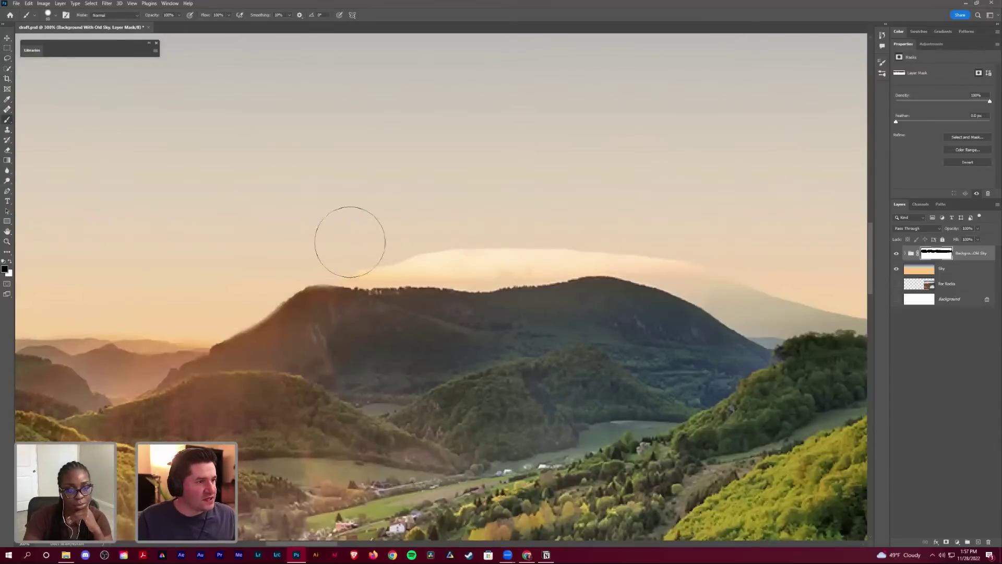
key("bracketleft")
key("bracketleft")
key("bracketleft")
key("bracketleft")
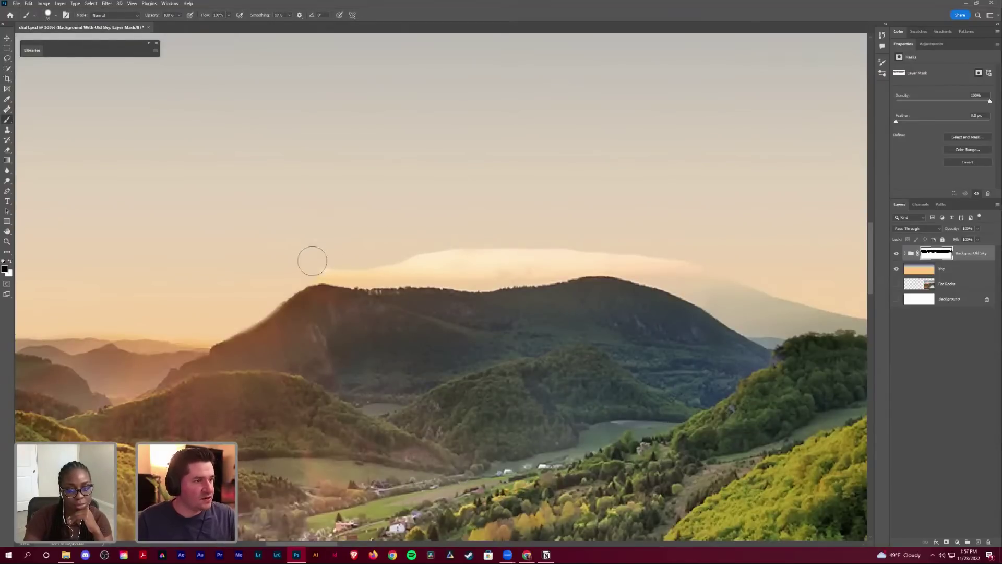
mouse_move(386, 275)
left_mouse_down()
mouse_move(469, 270)
mouse_move(454, 250)
mouse_move(509, 240)
mouse_move(457, 267)
mouse_move(497, 277)
mouse_move(624, 260)
left_mouse_up()
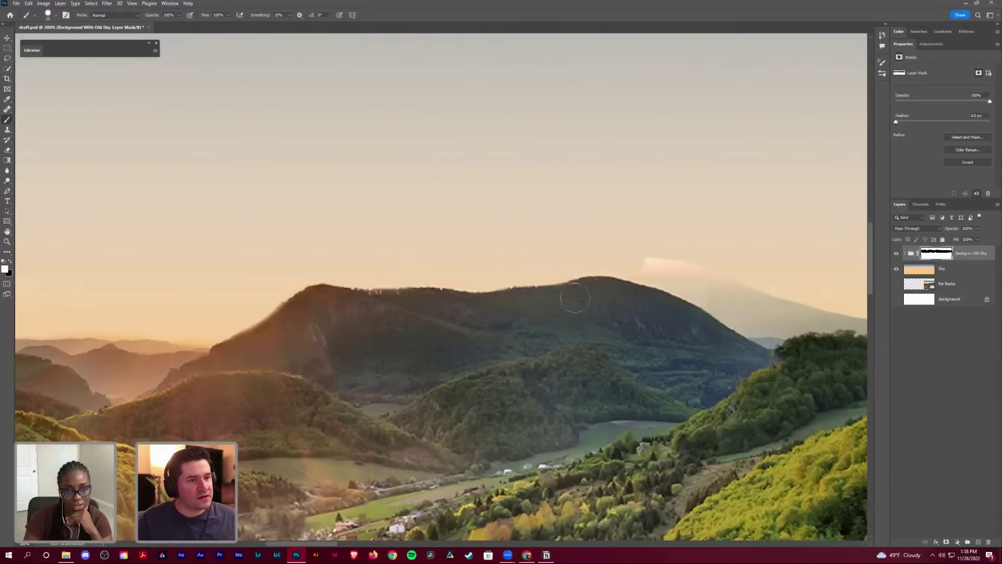
Step: Mask out the cloud remnant and haze from the dark hill's far slope across the low wooded knoll to the forested peak
scroll(385, 278, "right", 10)
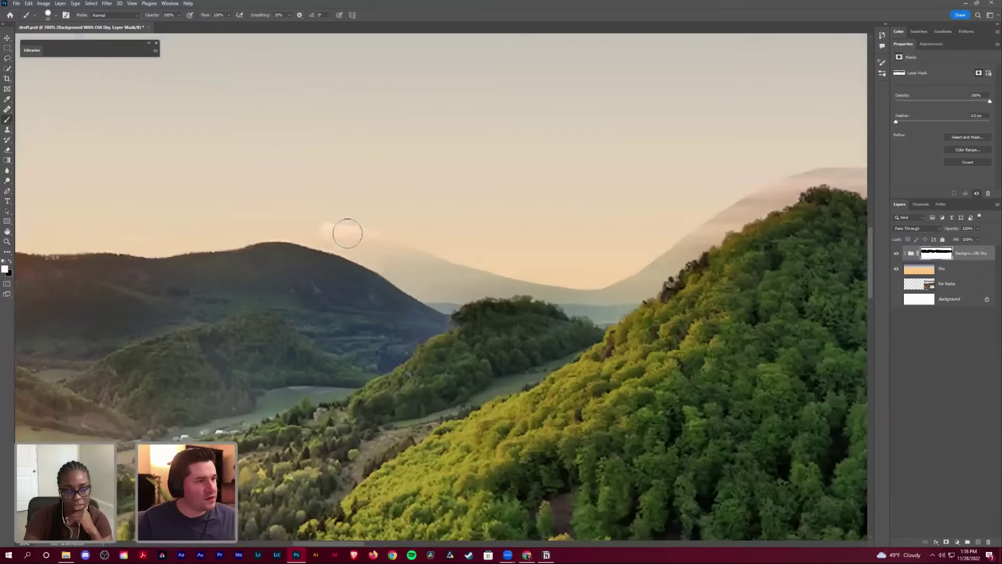
mouse_move(352, 238)
left_mouse_down()
mouse_move(416, 264)
mouse_move(434, 254)
mouse_move(464, 262)
mouse_move(455, 267)
mouse_move(493, 263)
mouse_move(472, 288)
mouse_move(538, 280)
left_mouse_up()
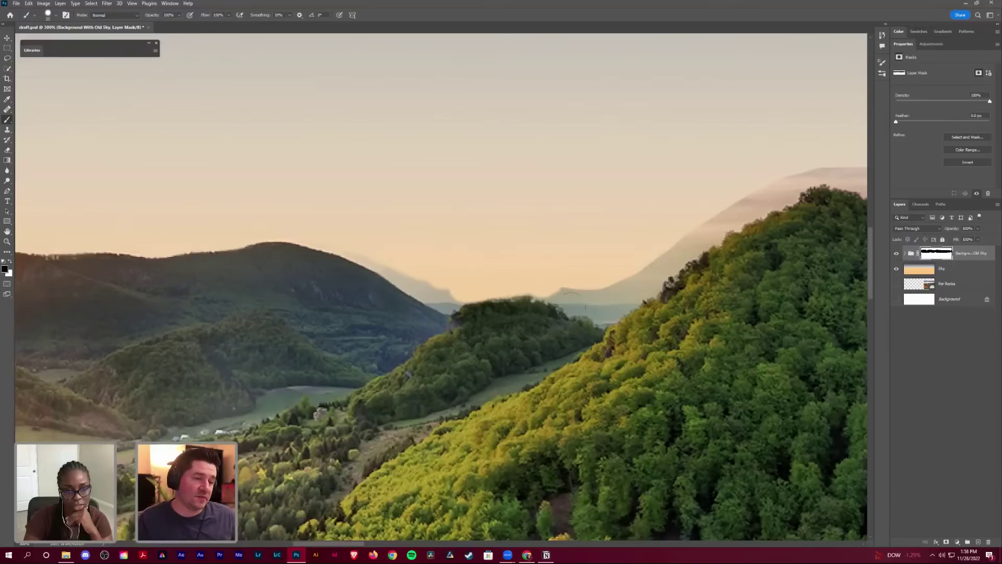
mouse_move(456, 284)
left_mouse_down()
mouse_move(408, 280)
mouse_move(375, 248)
left_mouse_up()
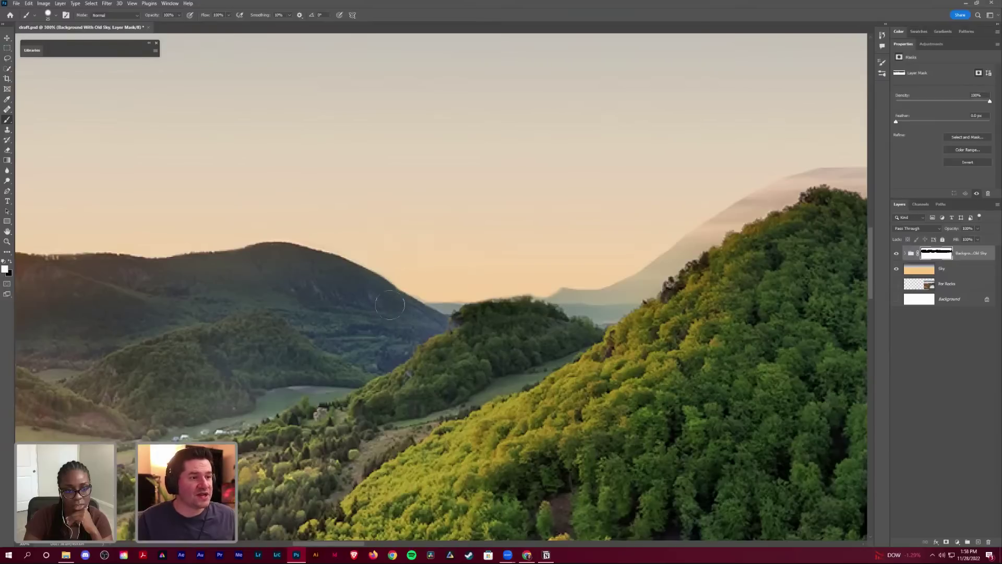
key("x")
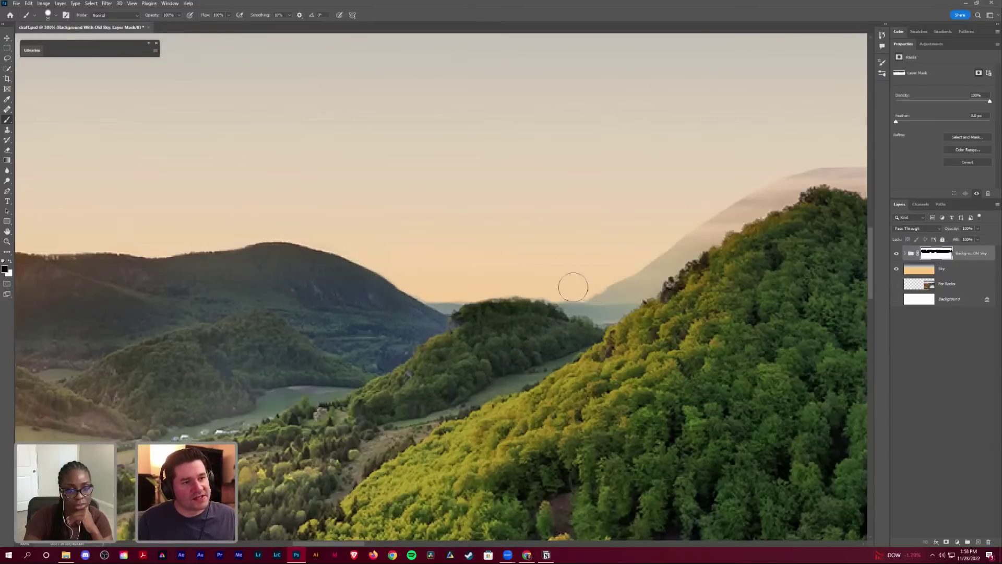
mouse_move(576, 289)
left_mouse_down()
mouse_move(650, 283)
mouse_move(668, 254)
left_mouse_up()
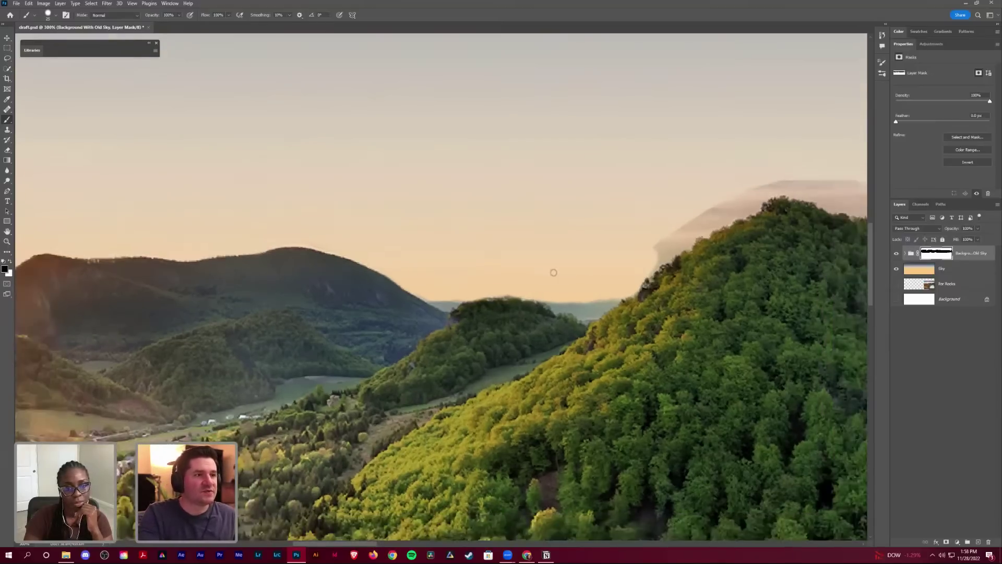
Step: Paint out the old sky haze above the forested peak's near slope and summit on the group mask
key("ctrl+1")
scroll(554, 272, "down", 1)
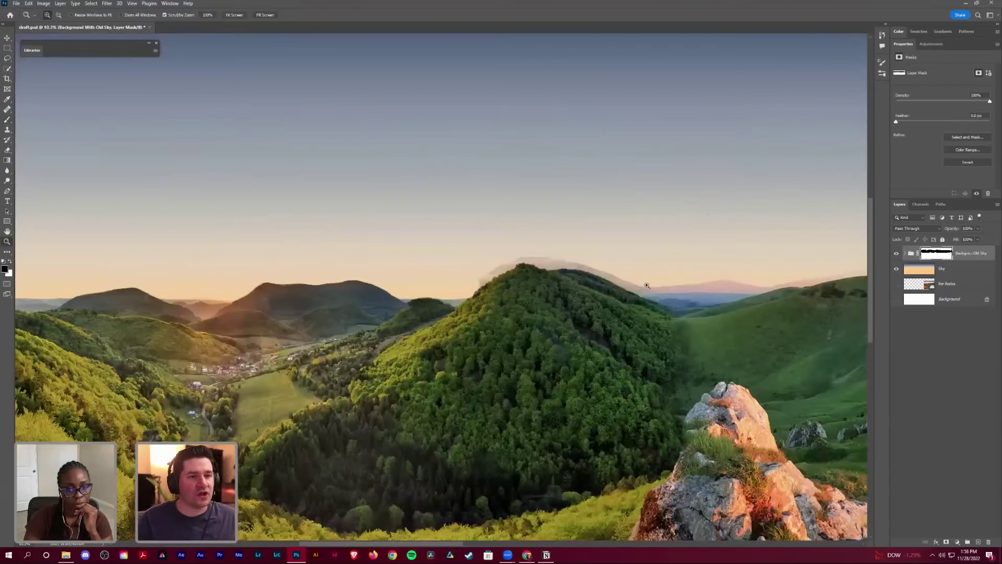
key("z")
left_click(508, 264)
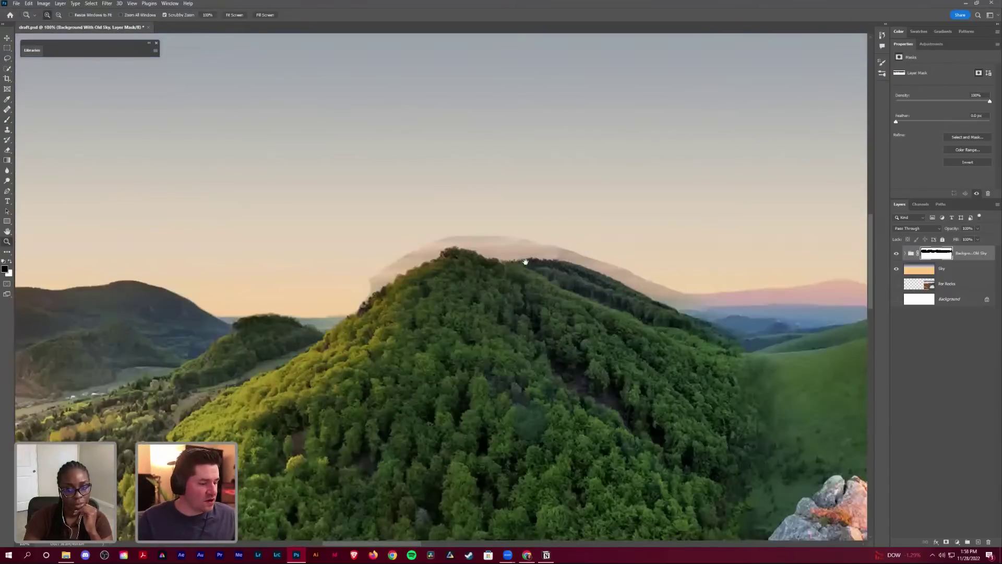
left_click(526, 262)
key("b")
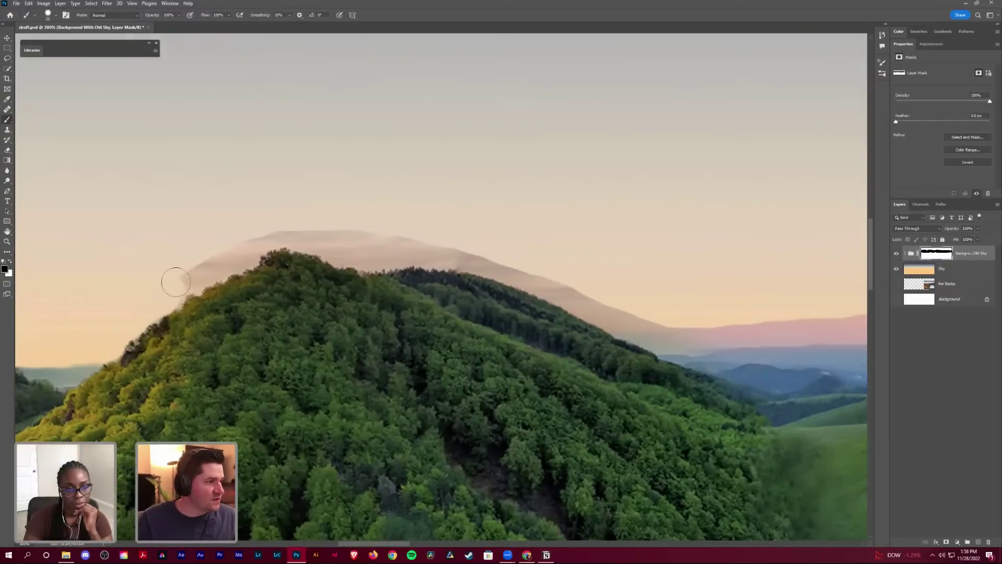
left_click_drag(209, 274, 244, 252)
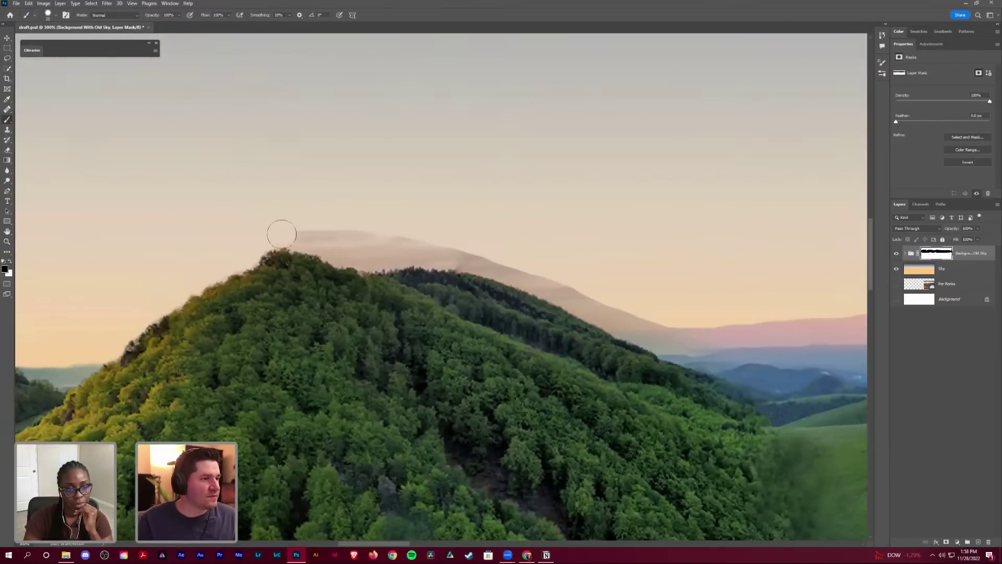
mouse_move(301, 235)
left_mouse_down()
mouse_move(360, 253)
mouse_move(384, 135)
left_mouse_up()
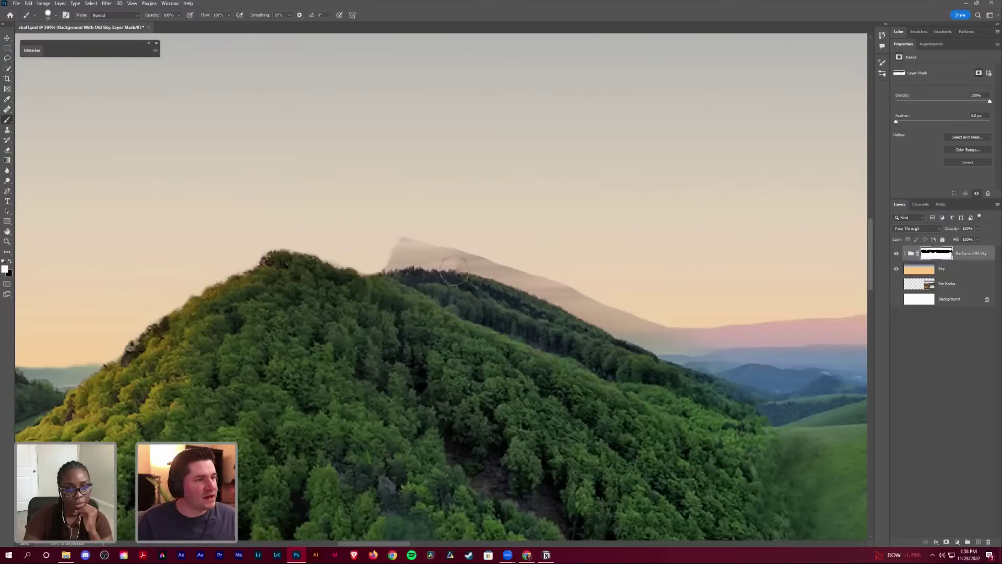
Step: Refine the group mask along the dark ridge behind the forested peak, hiding the haze down to the pink distant mountains
key("x")
mouse_move(380, 250)
left_mouse_down()
mouse_move(518, 260)
mouse_move(496, 239)
mouse_move(329, 194)
mouse_move(328, 208)
left_mouse_up()
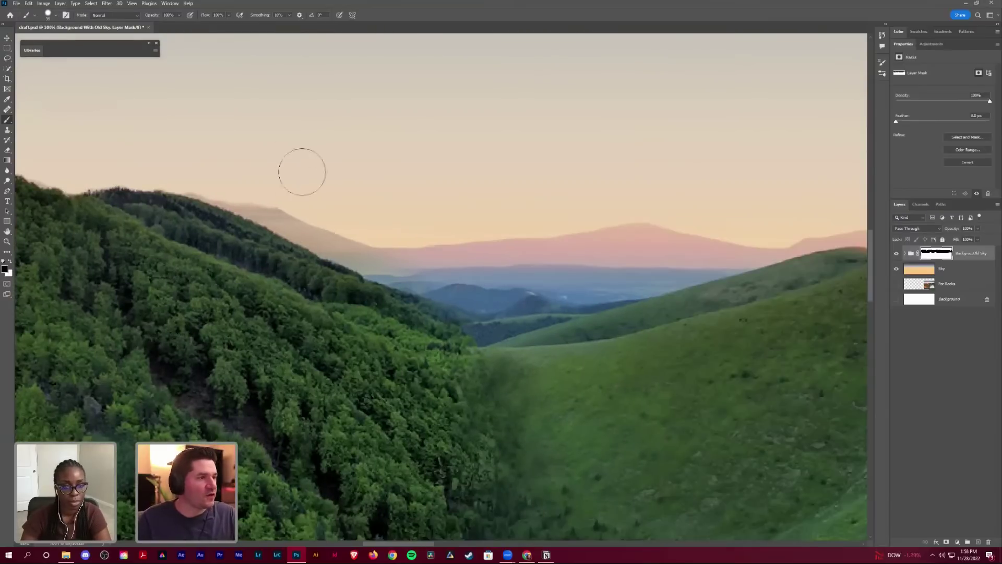
mouse_move(302, 171)
left_mouse_down()
mouse_move(277, 184)
mouse_move(289, 196)
mouse_move(260, 192)
mouse_move(287, 202)
mouse_move(267, 199)
mouse_move(274, 204)
mouse_move(211, 175)
left_mouse_up()
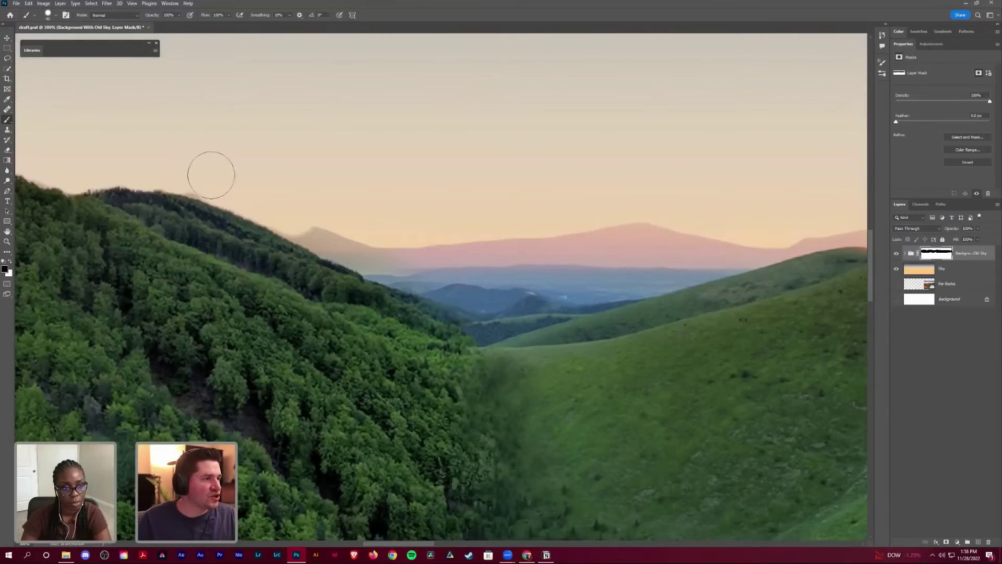
mouse_move(324, 208)
left_mouse_down()
mouse_move(304, 219)
mouse_move(382, 217)
mouse_move(350, 223)
left_mouse_up()
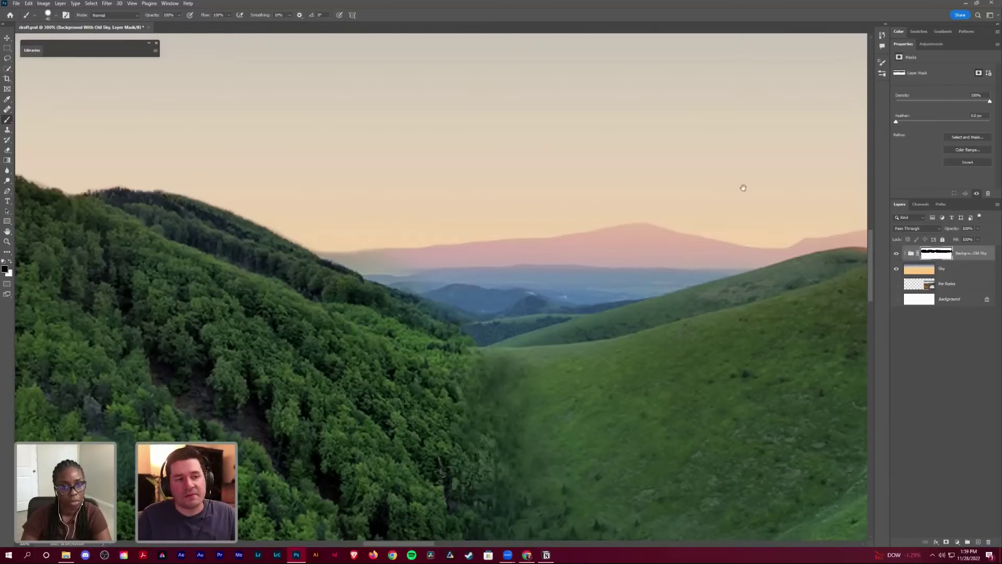
Step: Paint out the old sky haze on the group mask behind the green hill beside the pink distant mountains
scroll(371, 169, "right", 10)
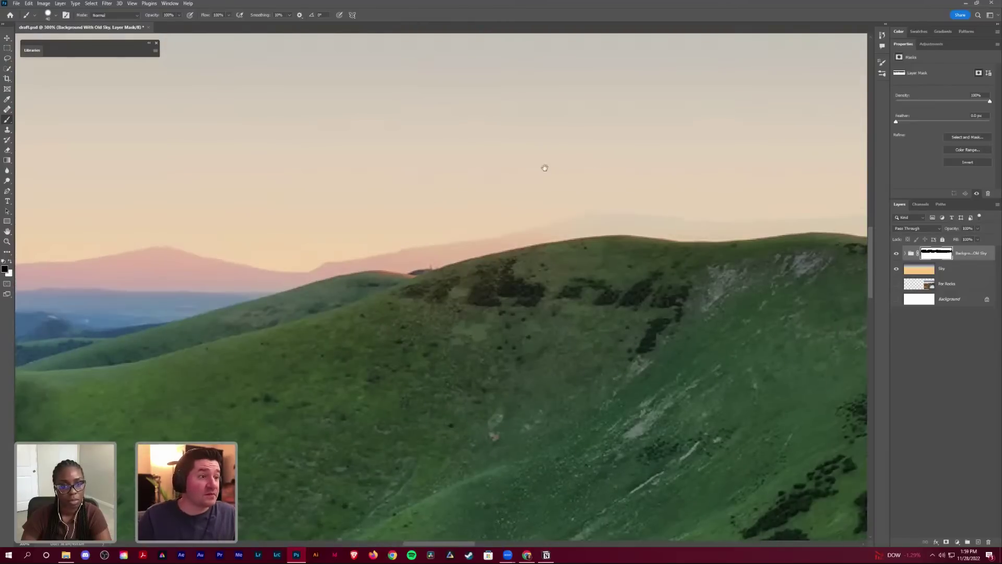
scroll(831, 171, "left", 6)
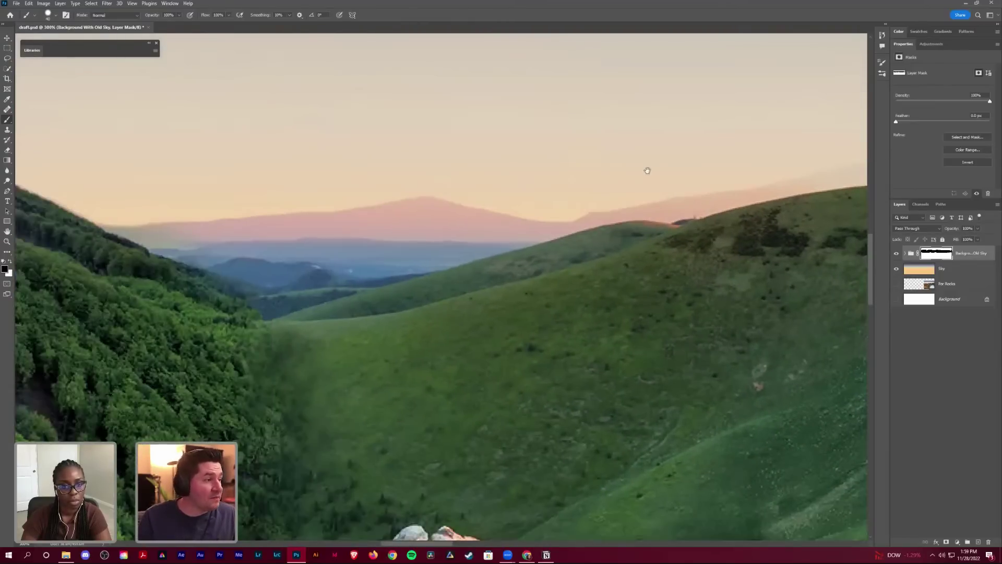
scroll(533, 172, "right", 2)
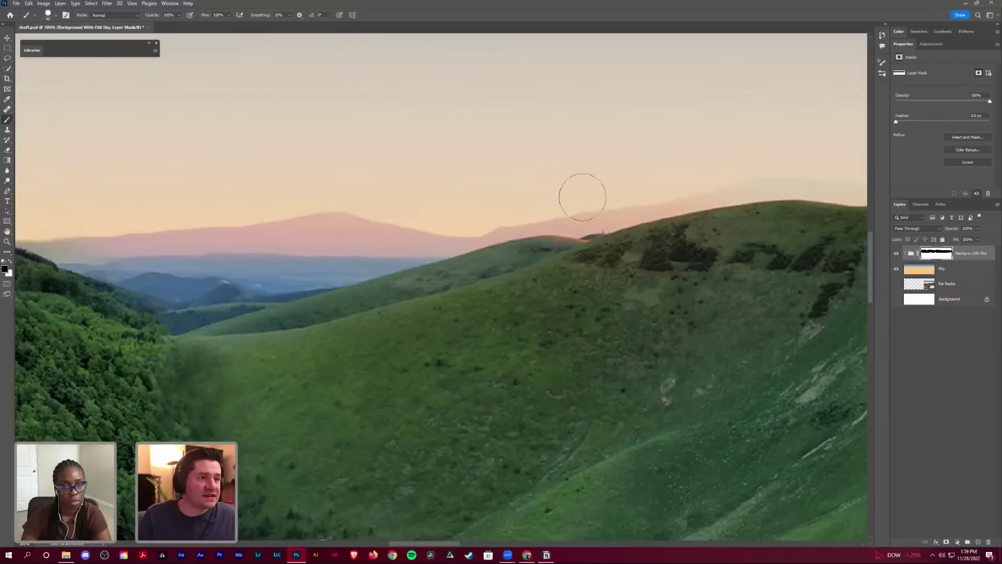
mouse_move(580, 199)
left_mouse_down()
mouse_move(631, 197)
mouse_move(611, 206)
mouse_move(672, 186)
mouse_move(765, 183)
left_mouse_up()
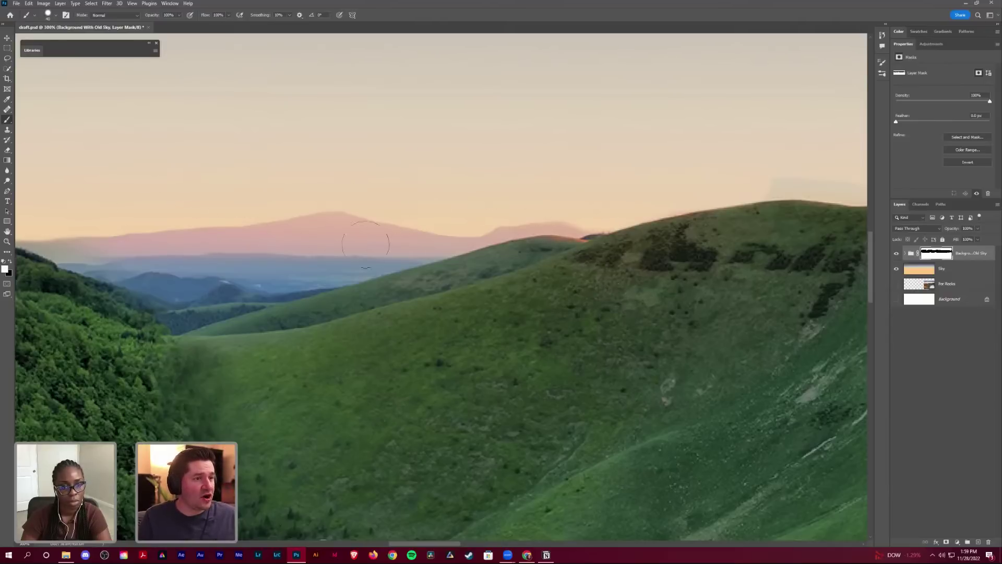
Step: Mask out the leftover haze patch above the green hill's crest and along its sunlit orange slope
scroll(309, 232, "left", 5)
scroll(308, 233, "up", 1)
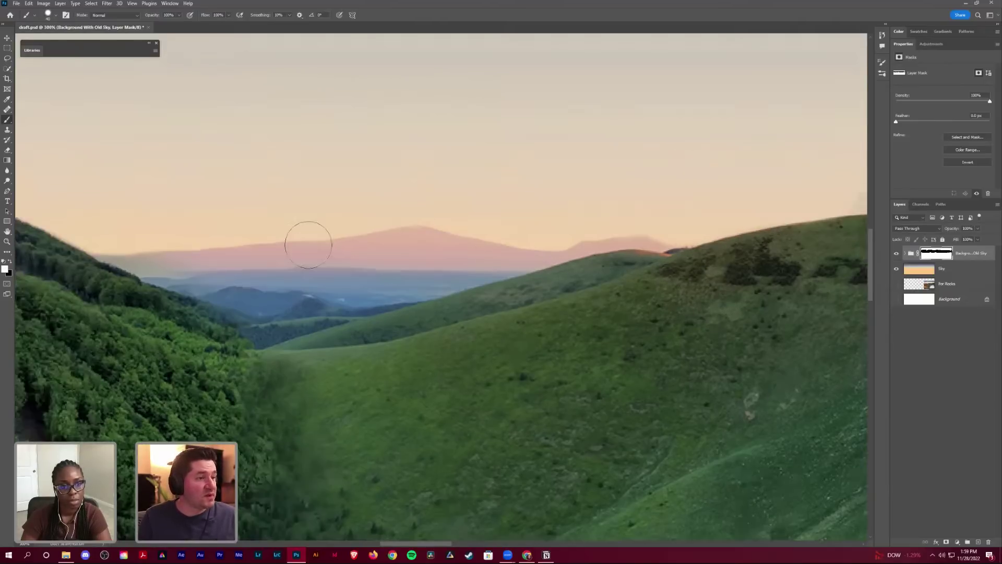
scroll(304, 247, "down", 3)
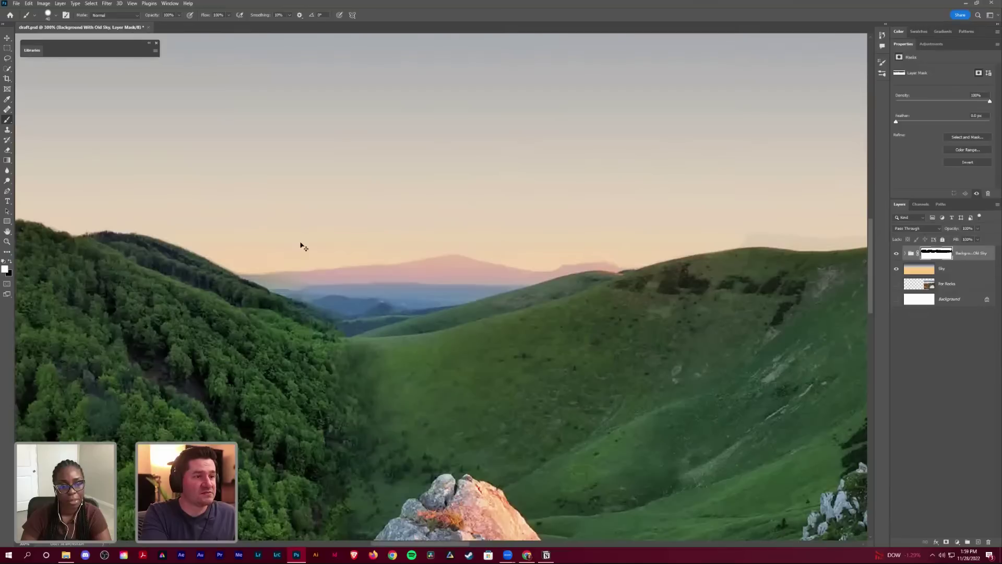
left_click(301, 246)
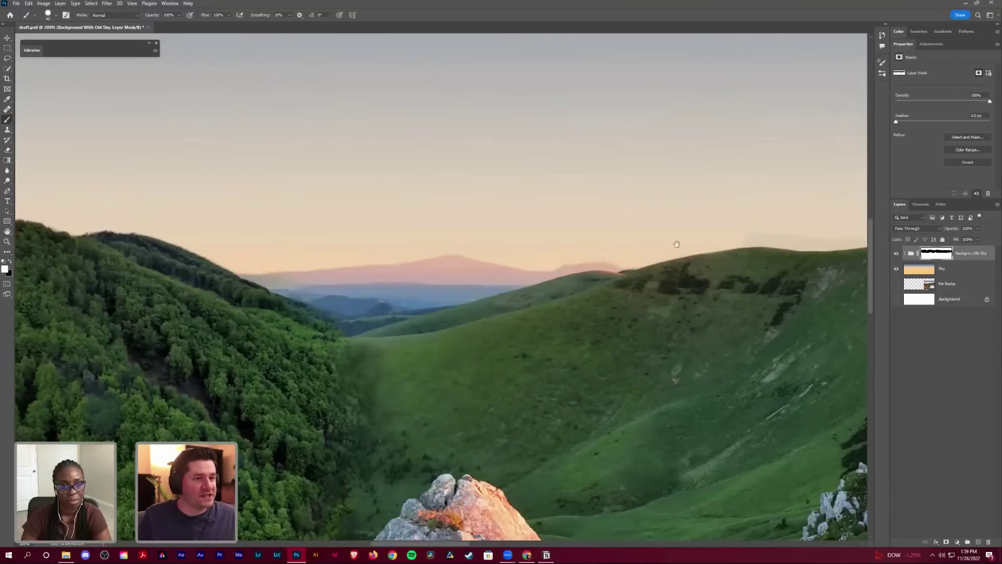
scroll(363, 247, "right", 6)
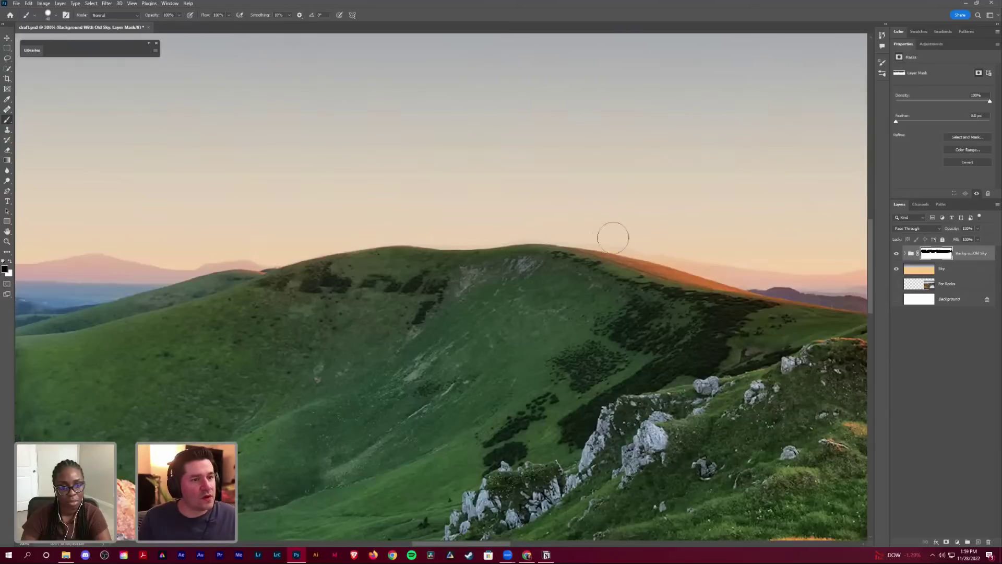
mouse_move(686, 253)
left_mouse_down()
mouse_move(739, 266)
mouse_move(777, 258)
left_mouse_up()
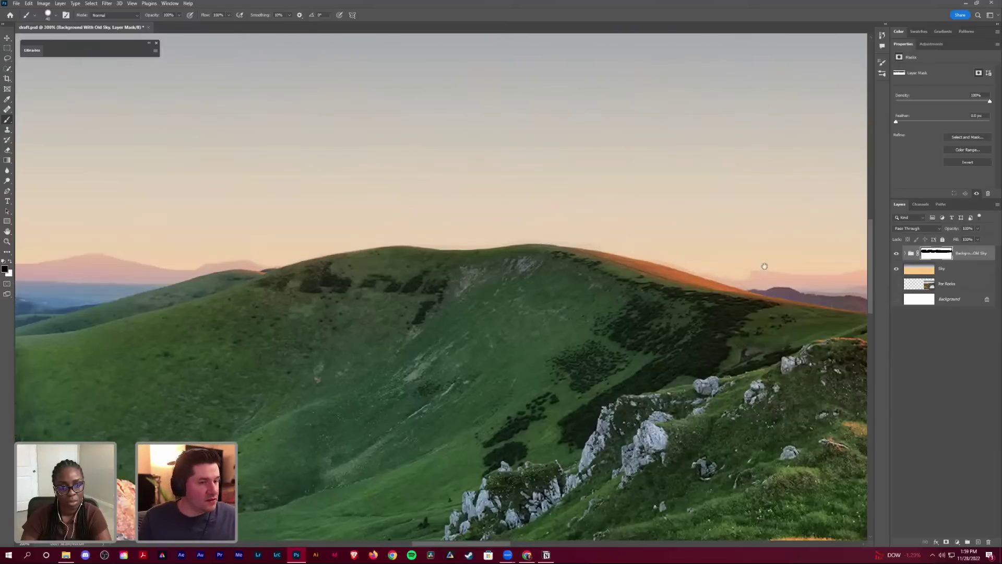
Step: Paint black on the group mask to hide the pink haze above the purple distant mountains, up to the sunlit grassy hill's summit
scroll(359, 241, "right", 3)
scroll(360, 241, "down", 1)
scroll(476, 267, "right", 10)
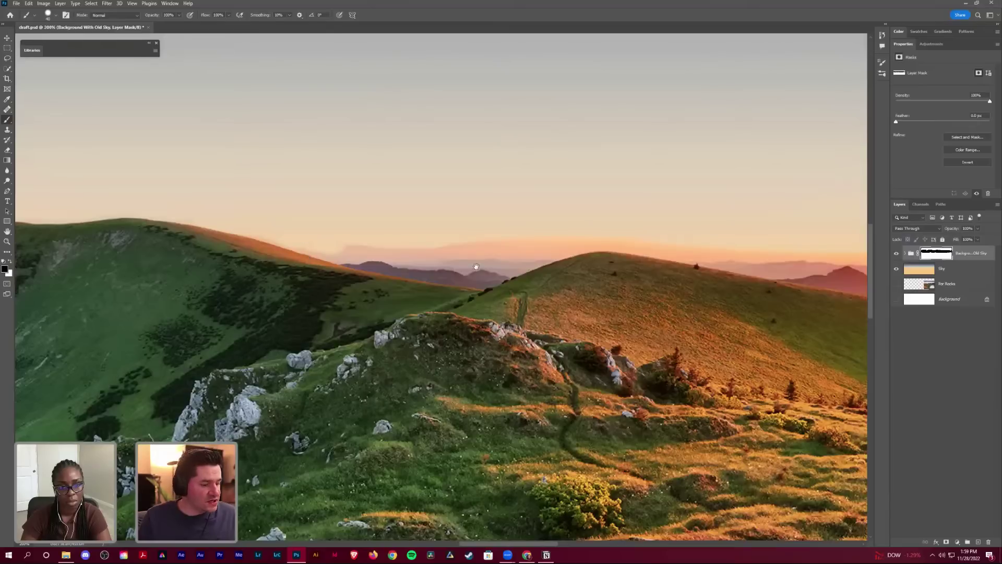
key("z")
left_click(387, 255)
scroll(419, 263, "left", 11)
scroll(420, 263, "up", 2)
key("b")
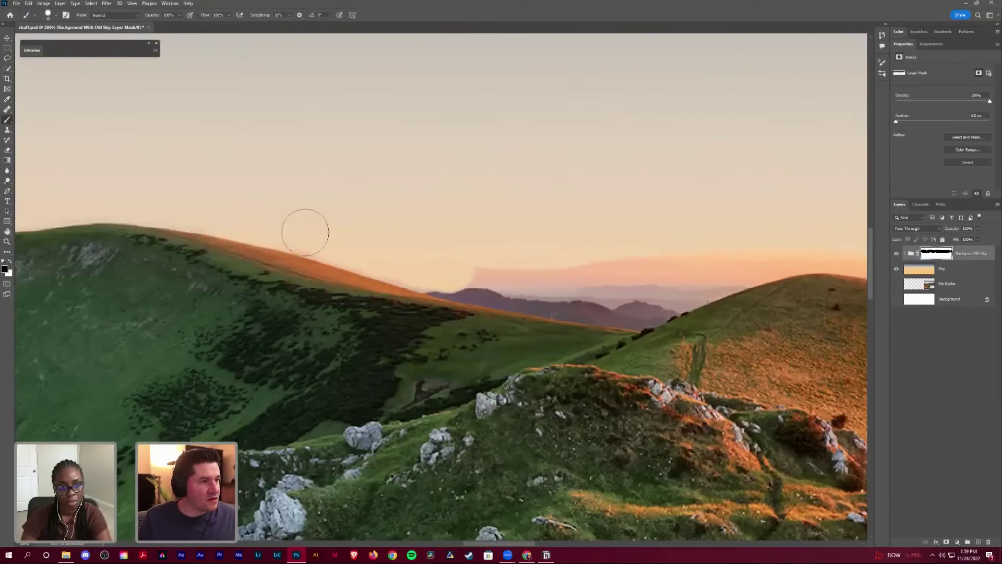
mouse_move(470, 262)
left_mouse_down()
mouse_move(575, 264)
mouse_move(745, 243)
mouse_move(541, 268)
left_mouse_up()
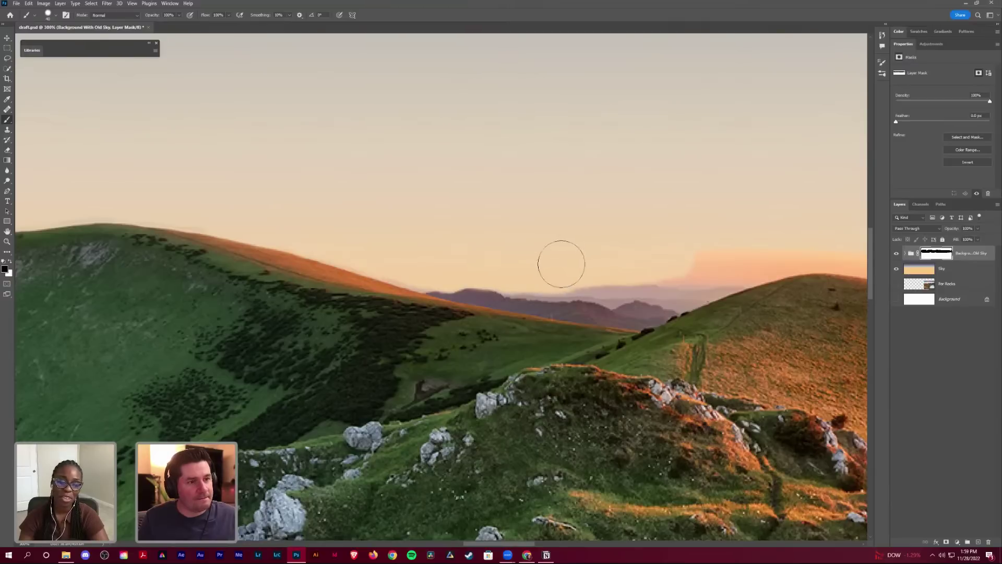
left_click_drag(658, 256, 790, 251)
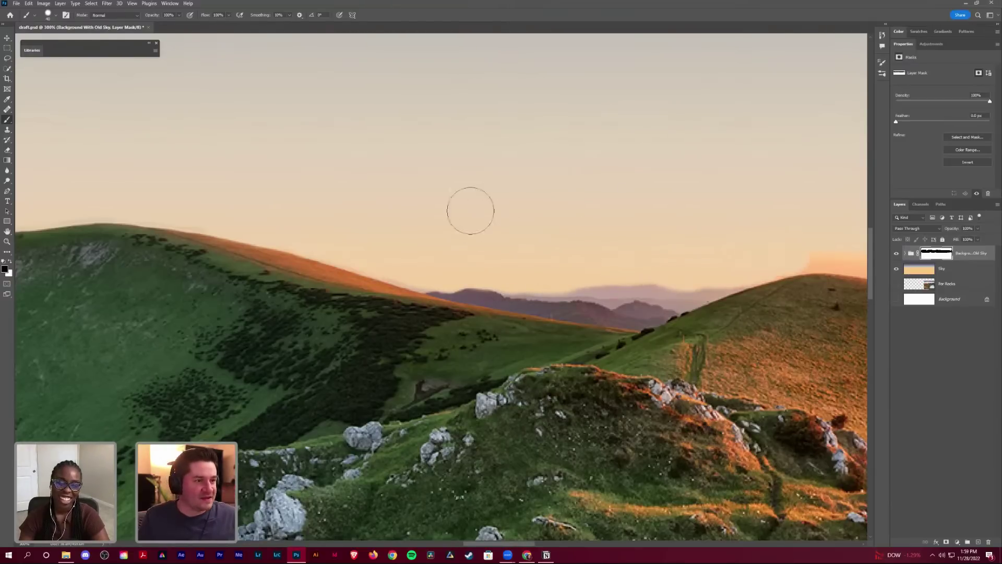
left_click_drag(543, 286, 478, 266)
key("x")
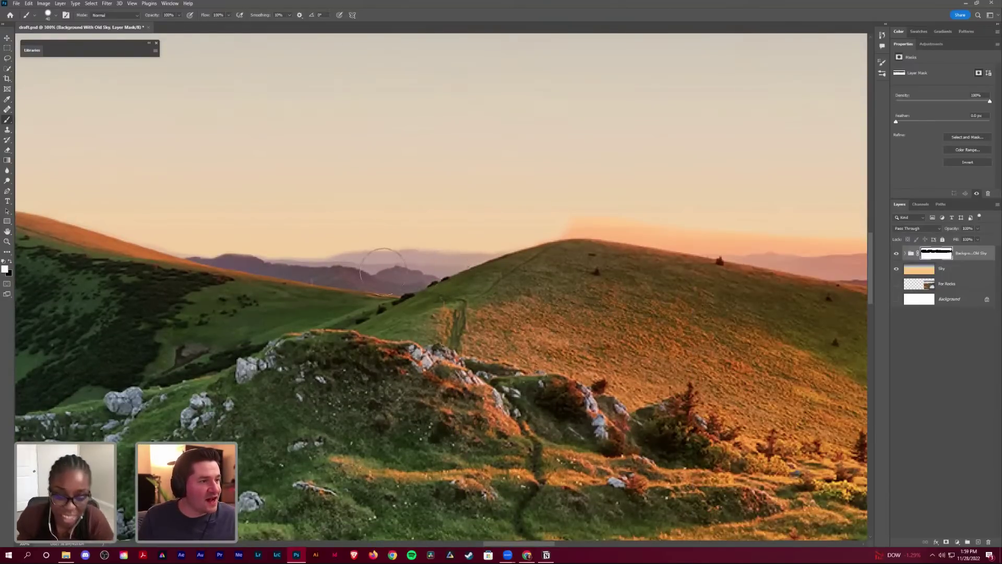
Step: Paint black on the Background With Old Sky group's mask to hide the old orange sky above the central grassy hill
key("x")
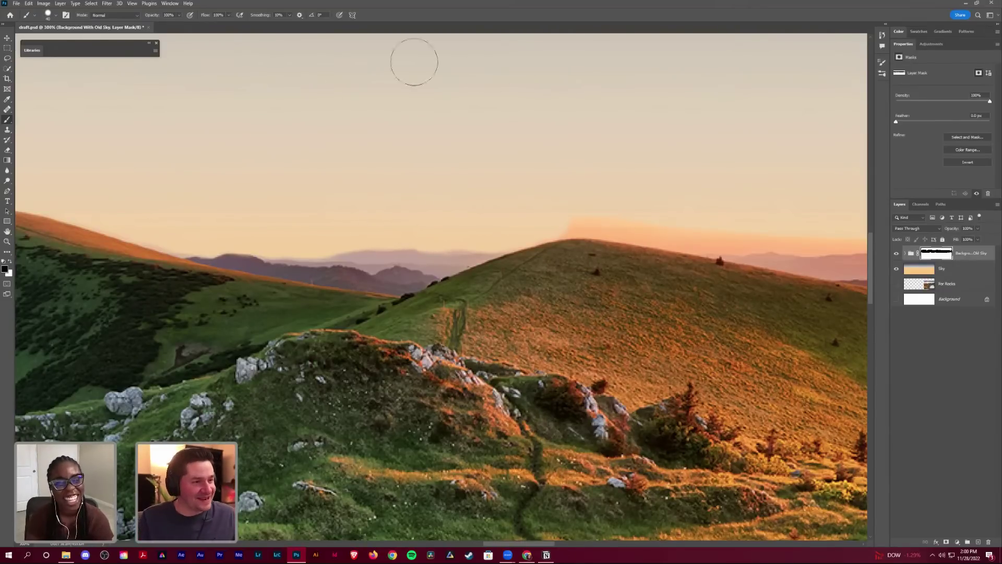
scroll(261, 212, "right", 1)
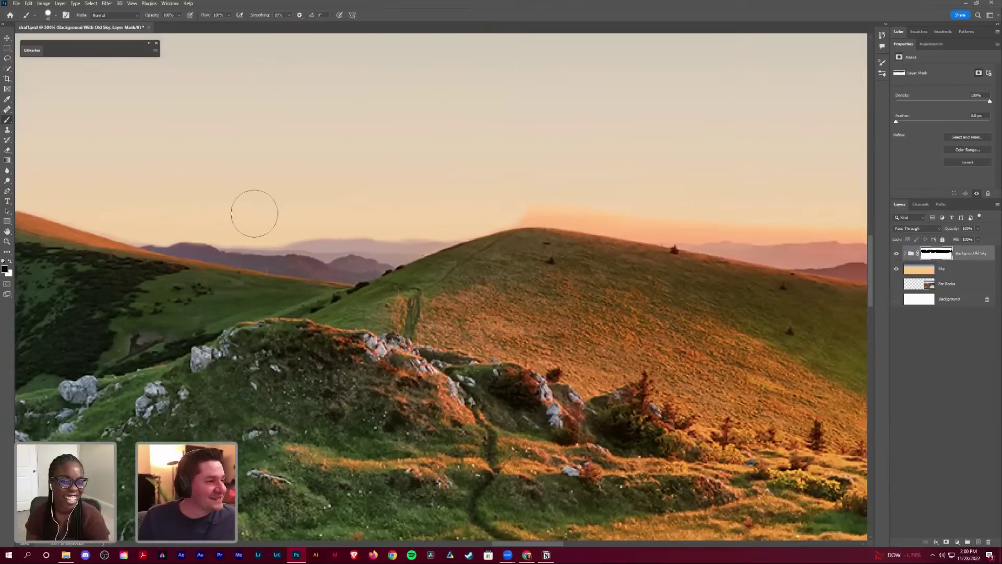
scroll(258, 215, "right", 5)
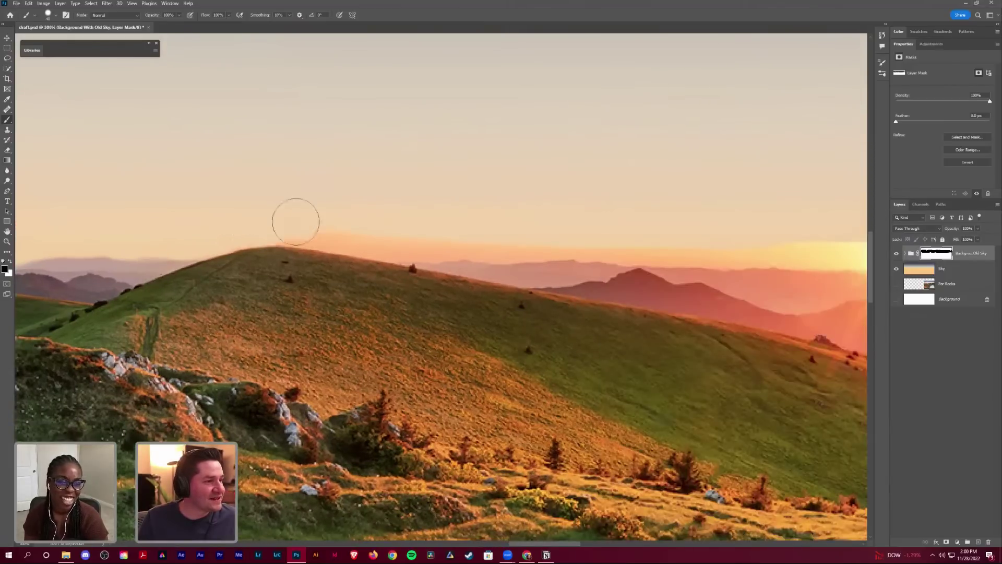
mouse_move(328, 222)
left_mouse_down()
mouse_move(407, 240)
mouse_move(463, 236)
mouse_move(371, 222)
left_mouse_up()
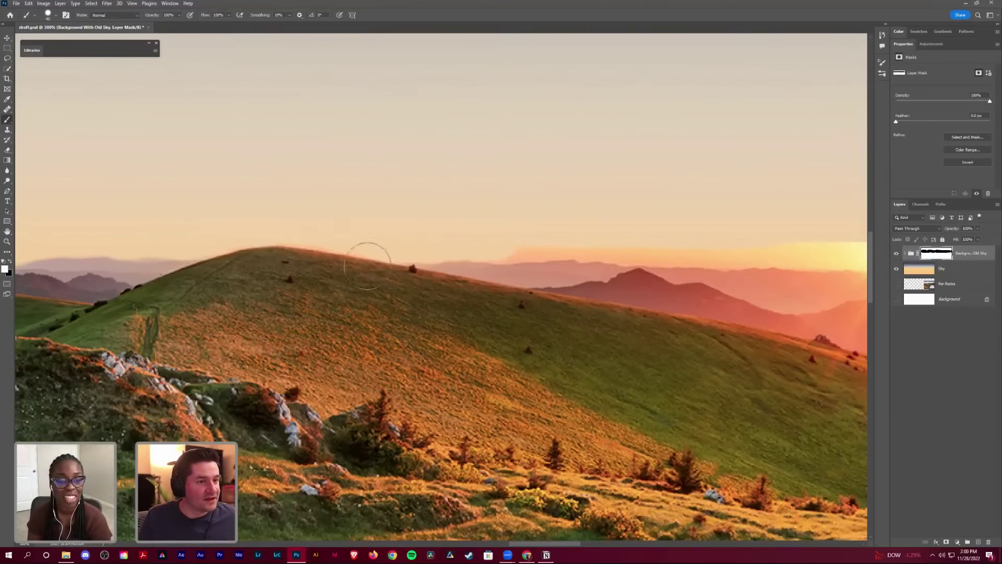
Step: Paint black on the mask to hide more of the old sky glow above the distant mountains before the sun
scroll(314, 264, "right", 2)
scroll(251, 263, "right", 6)
scroll(251, 264, "up", 1)
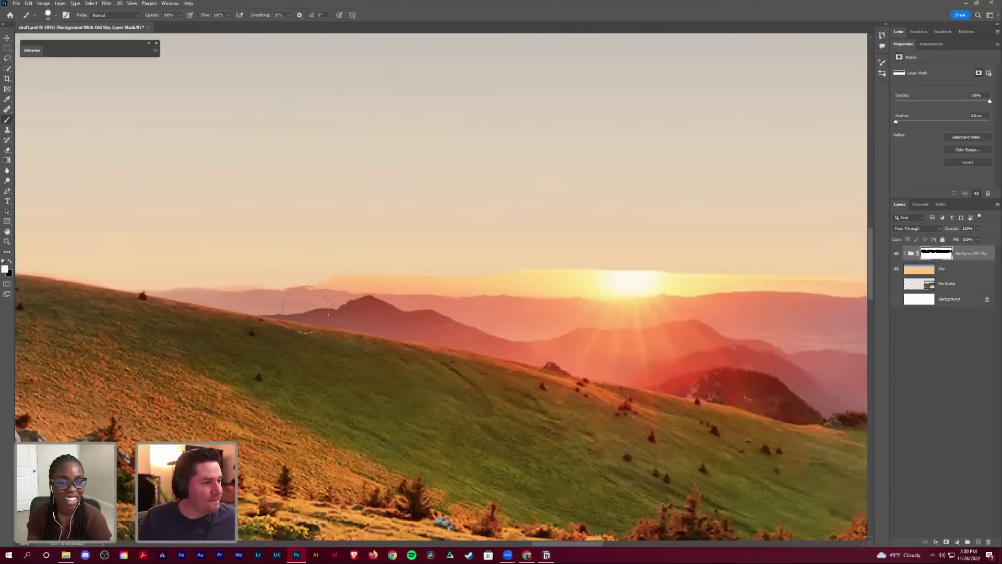
key("x")
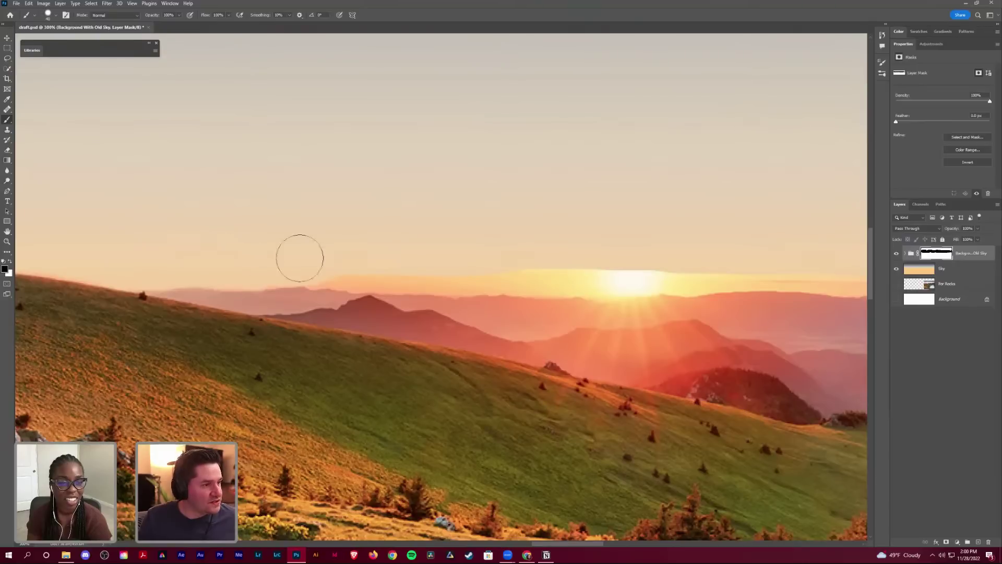
mouse_move(298, 257)
left_mouse_down()
mouse_move(375, 255)
mouse_move(412, 236)
left_mouse_up()
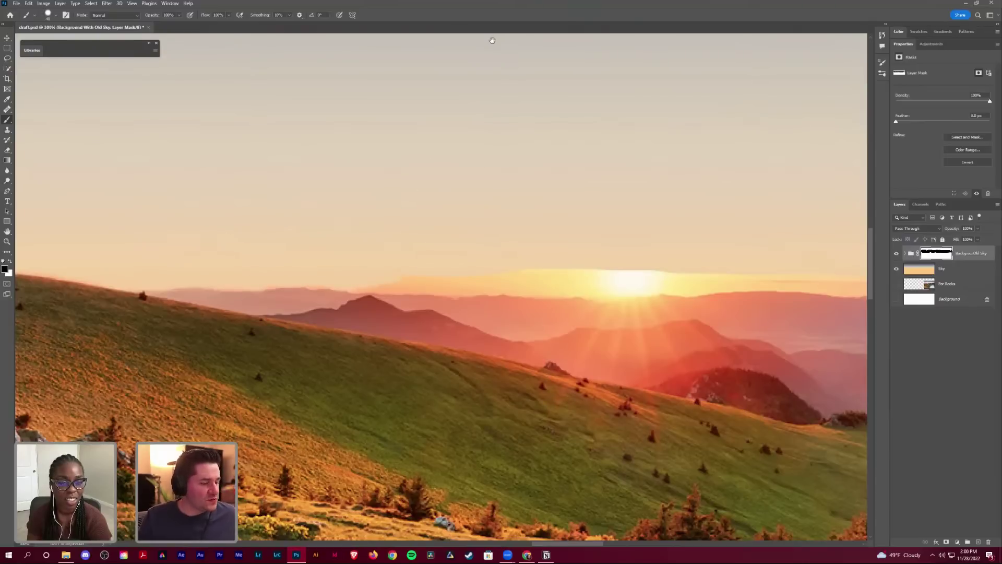
Step: Rotate the canvas so the horizon slopes steeply and mask out the old sky along the distant purple ridges beyond the sun
scroll(492, 40, "right", 8)
key("r")
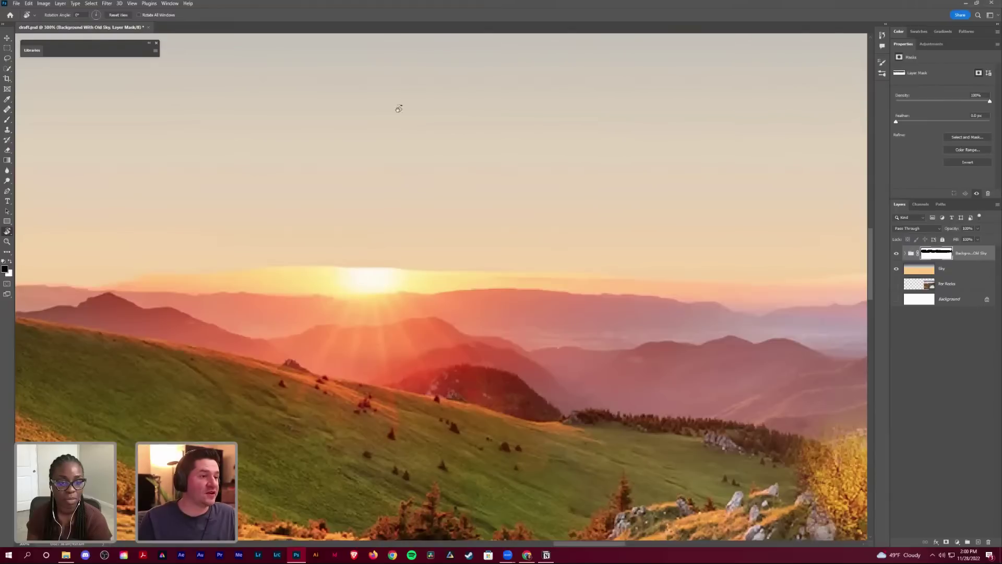
left_click_drag(526, 203, 326, 171)
key("b")
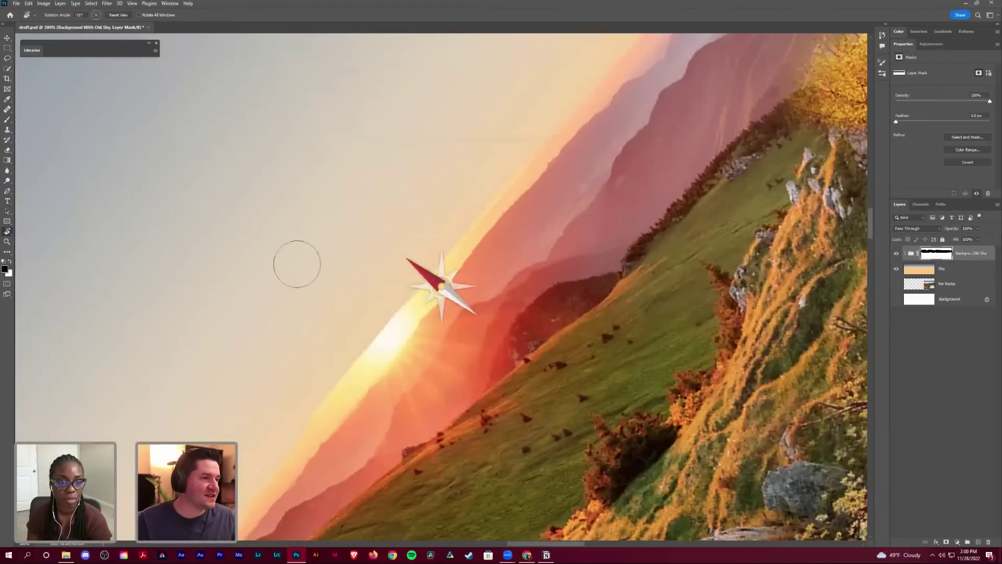
scroll(313, 245, "down", 5)
mouse_move(316, 258)
left_mouse_down()
mouse_move(374, 168)
mouse_move(405, 139)
mouse_move(372, 196)
mouse_move(414, 119)
mouse_move(405, 135)
mouse_move(427, 114)
mouse_move(427, 123)
mouse_move(477, 58)
mouse_move(334, 226)
left_mouse_up()
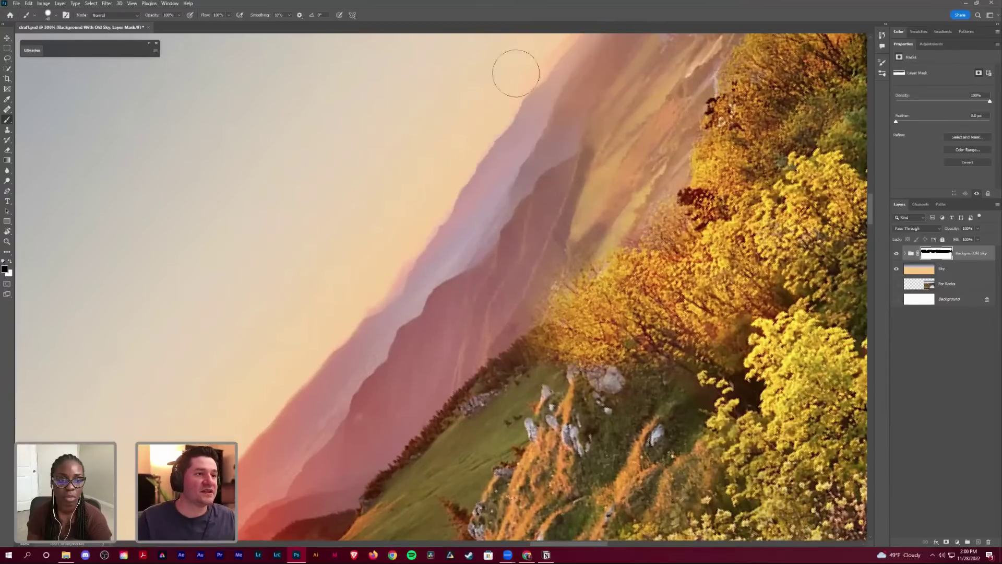
left_click_drag(515, 71, 331, 336)
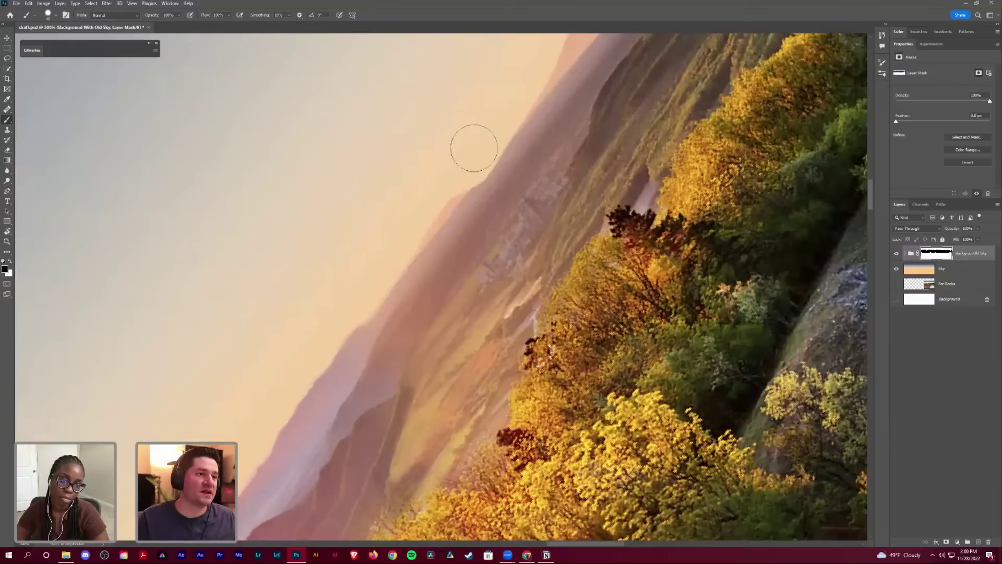
mouse_move(474, 148)
left_mouse_down()
mouse_move(425, 190)
mouse_move(415, 230)
left_mouse_up()
Step: Mask out the hazy ridge where it meets the steep green mountain, then paint the hidden purple slope back in white
key("x")
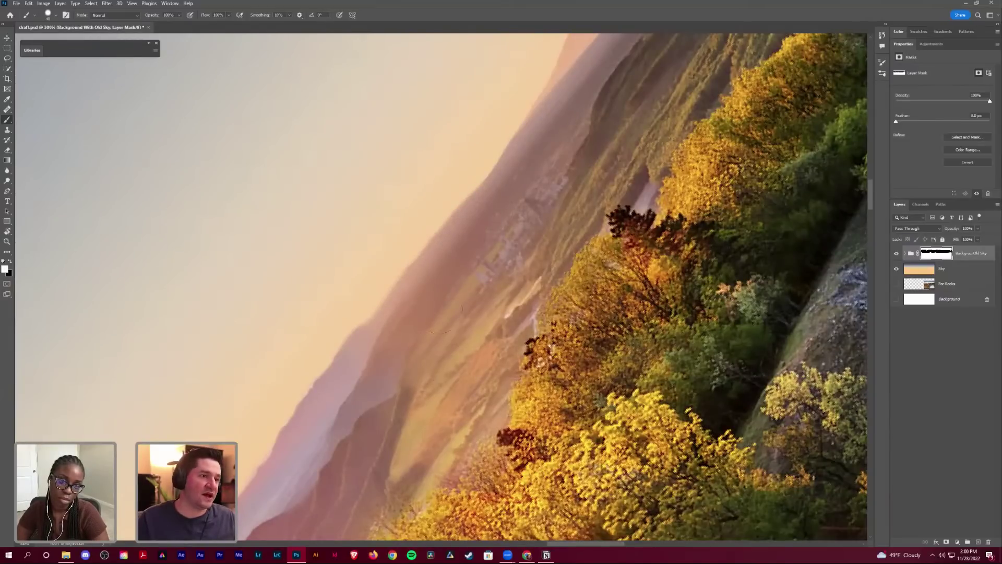
left_click_drag(484, 286, 385, 321)
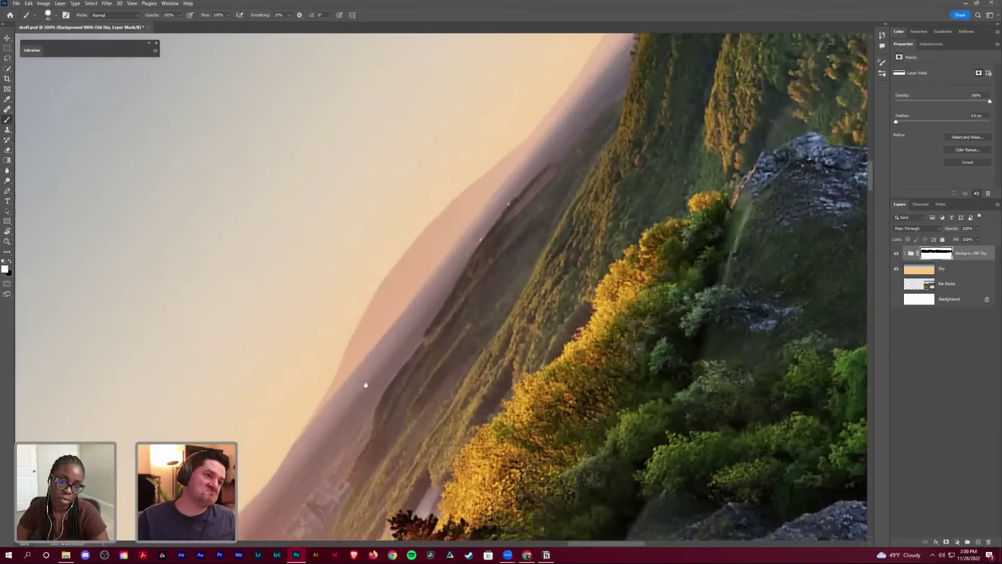
key("x")
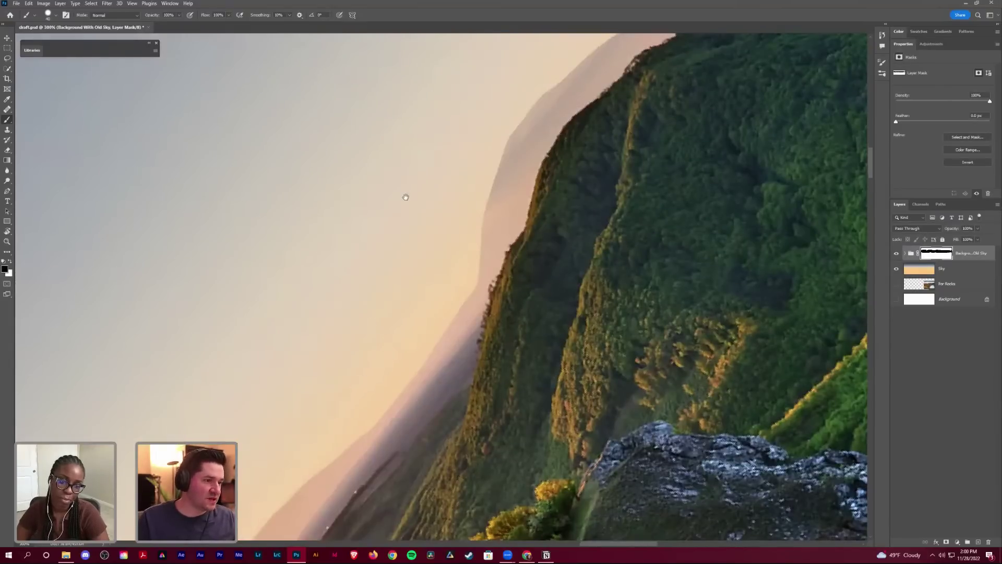
scroll(477, 152, "down", 2)
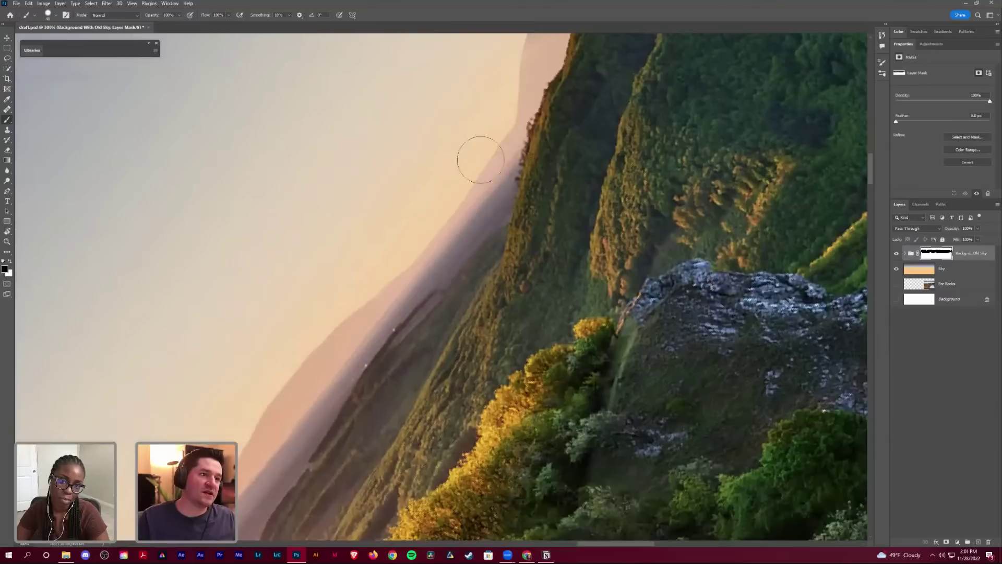
mouse_move(486, 160)
left_mouse_down()
mouse_move(423, 224)
mouse_move(460, 181)
left_mouse_up()
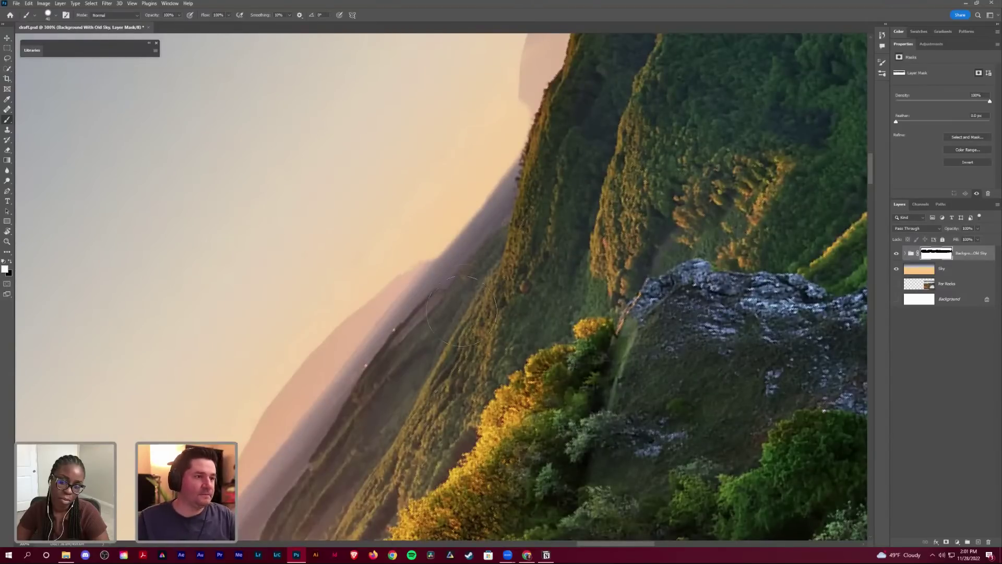
mouse_move(481, 264)
left_mouse_down()
mouse_move(450, 301)
mouse_move(561, 147)
left_mouse_up()
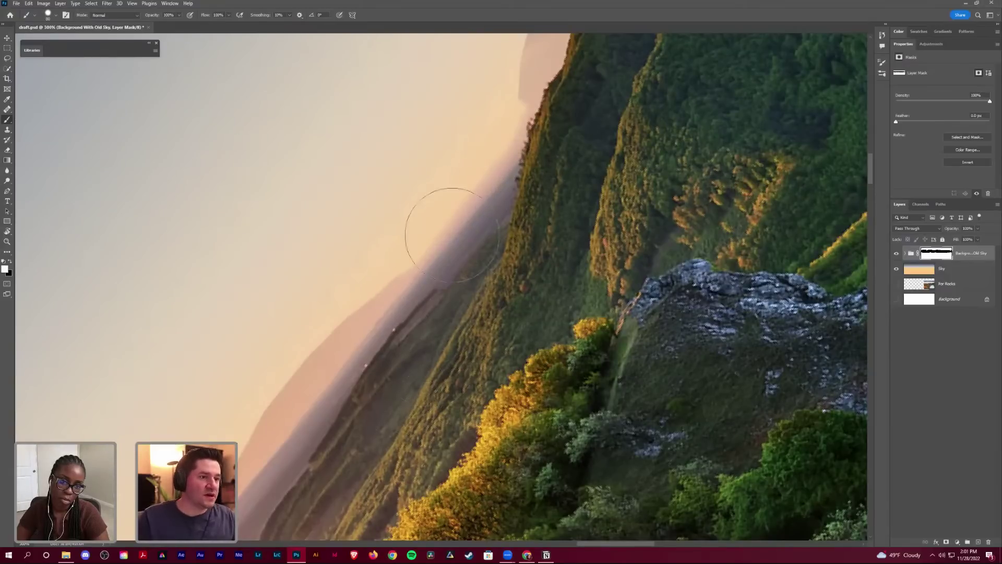
Step: Mask out the faint pink ridge behind the green mountain's lower crest and paint back the crest edge in white
scroll(472, 216, "up", 2)
scroll(449, 225, "up", 3)
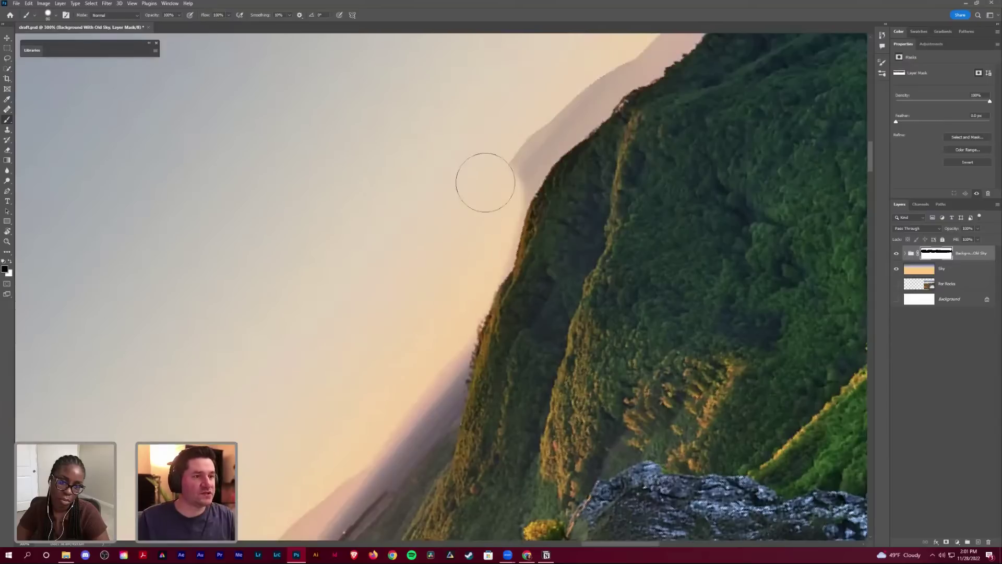
mouse_move(516, 136)
left_mouse_down()
mouse_move(528, 135)
mouse_move(577, 56)
left_mouse_up()
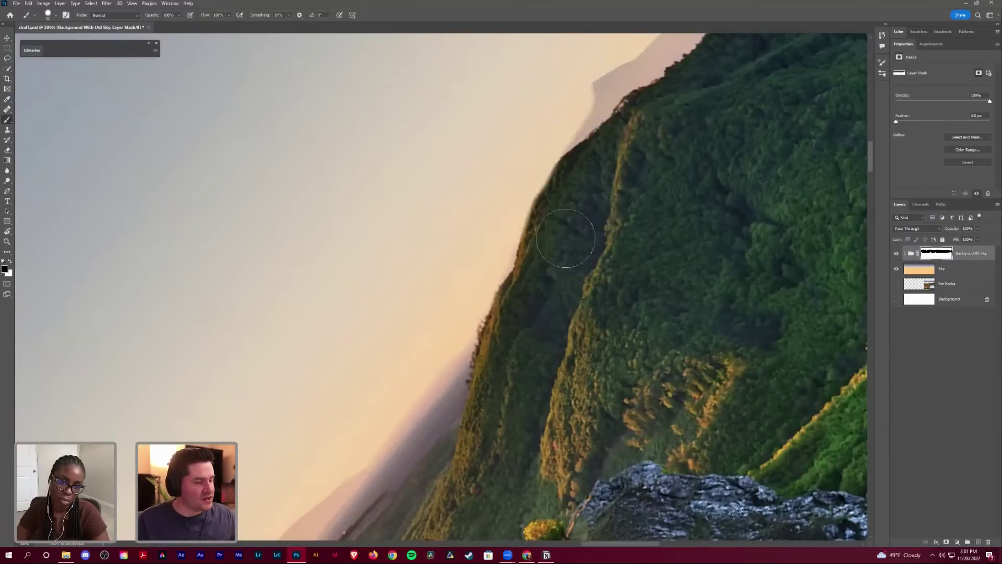
key("x")
key("x")
mouse_move(590, 136)
left_mouse_down()
mouse_move(568, 116)
mouse_move(588, 95)
left_mouse_up()
key("x")
scroll(590, 193, "up", 2)
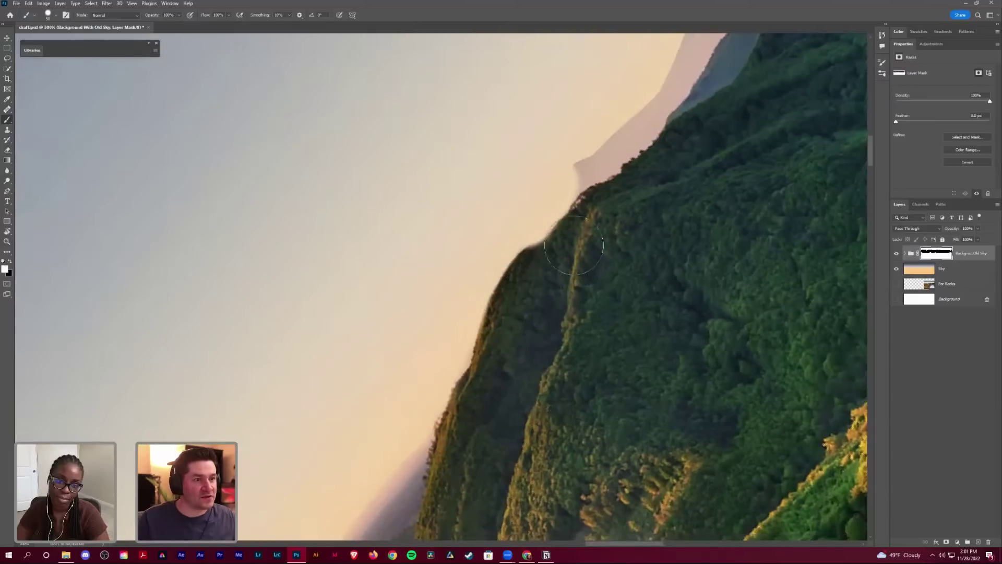
mouse_move(575, 240)
left_mouse_down()
mouse_move(546, 246)
mouse_move(514, 277)
left_mouse_up()
Step: Refine the mask at close range by restoring the green mountain's dark crest edge with white paint
key("z")
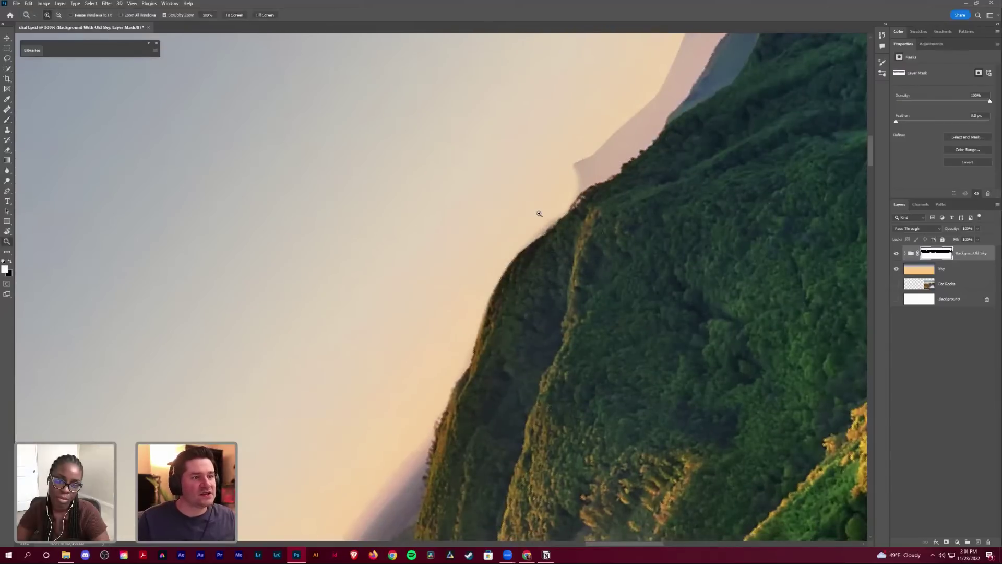
left_click(533, 218)
key("b")
key("x")
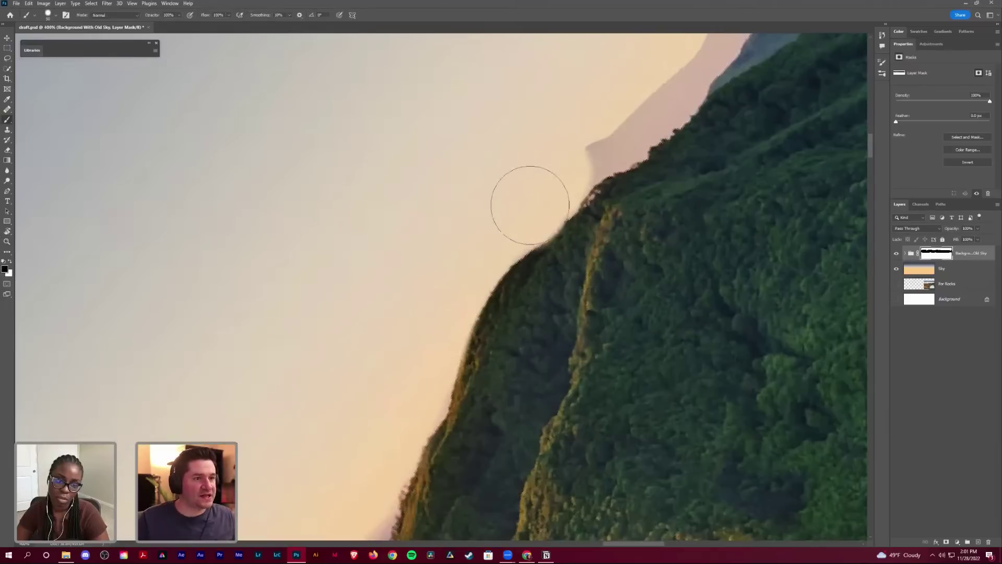
key("x")
mouse_move(566, 272)
left_mouse_down()
mouse_move(548, 261)
mouse_move(533, 277)
left_mouse_up()
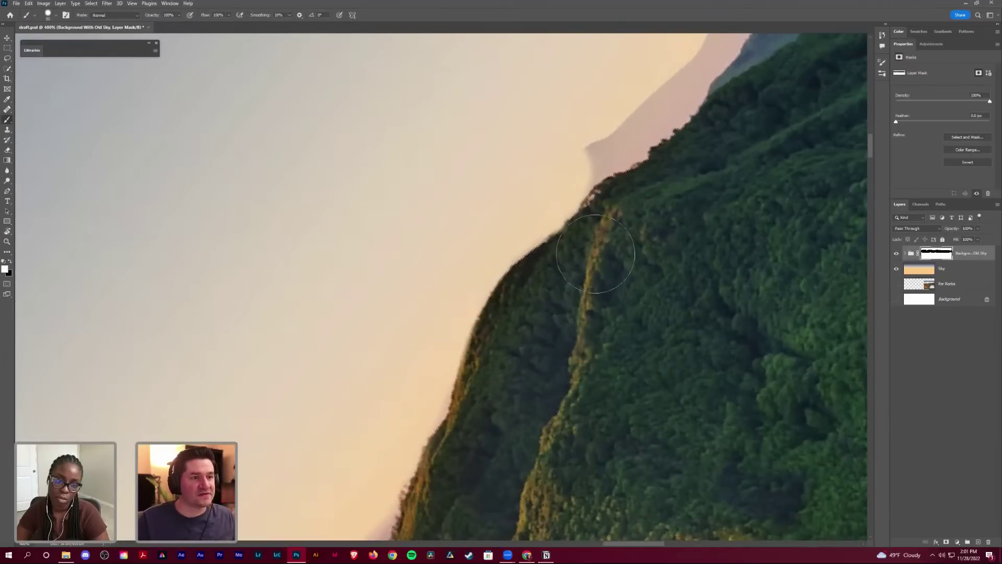
key("x")
Step: Mask out the remaining pink ridge and old sky along the green mountains up to the edge of the image
scroll(518, 301, "up", 3)
scroll(517, 301, "right", 3)
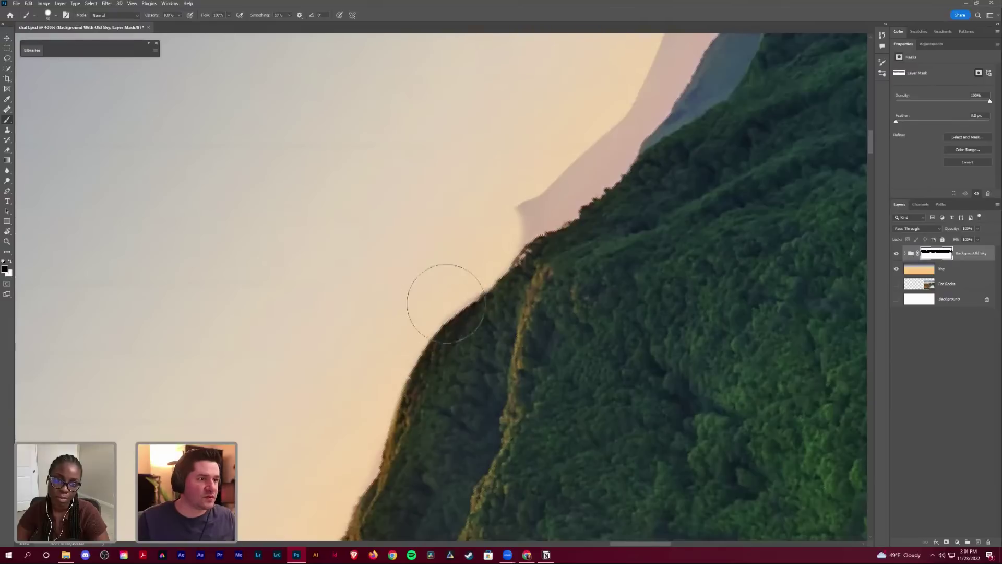
scroll(452, 252, "up", 2)
scroll(453, 252, "right", 2)
scroll(458, 287, "down", 2)
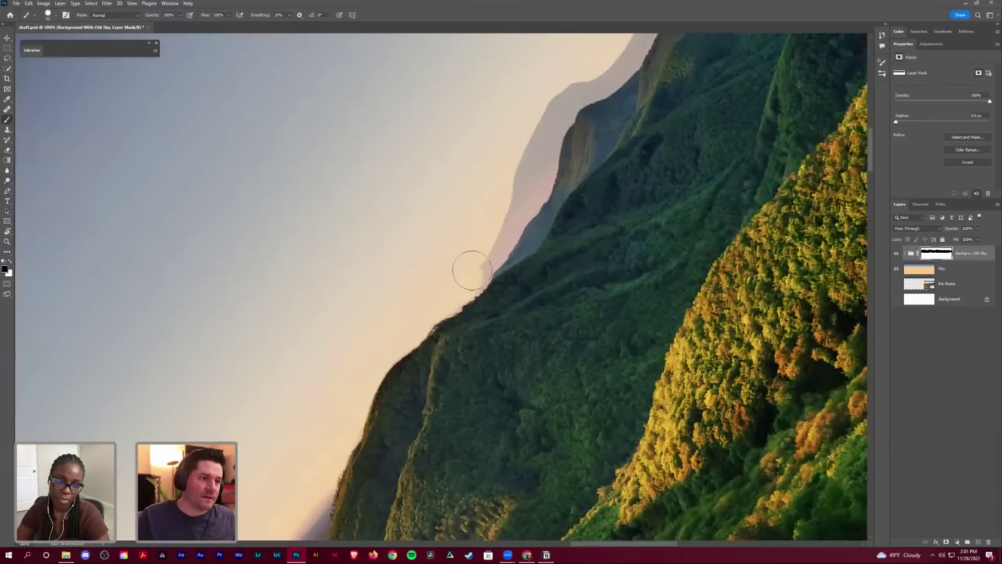
mouse_move(488, 239)
left_mouse_down()
mouse_move(532, 185)
mouse_move(529, 126)
mouse_move(533, 171)
mouse_move(559, 94)
mouse_move(559, 110)
mouse_move(552, 82)
mouse_move(574, 107)
mouse_move(550, 113)
mouse_move(572, 90)
left_mouse_up()
mouse_move(488, 174)
left_mouse_down()
mouse_move(456, 236)
mouse_move(492, 206)
mouse_move(505, 168)
mouse_move(603, 63)
left_mouse_up()
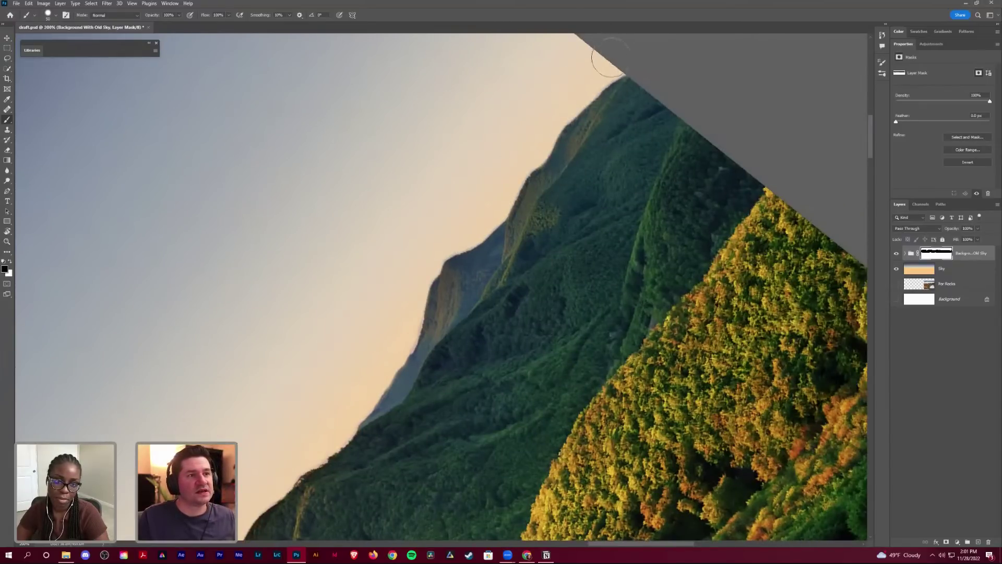
Step: Lasso the sky tightly along the blue slope's lower edge, fill the selection with black on the mask, and deselect
key("ctrl")
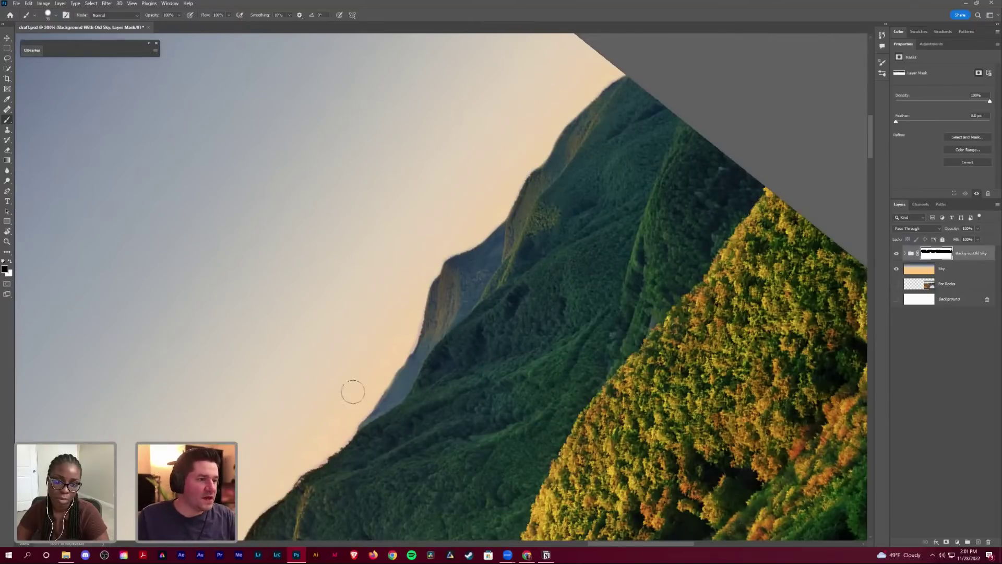
key("bracketleft")
key("bracketleft")
key("bracketleft")
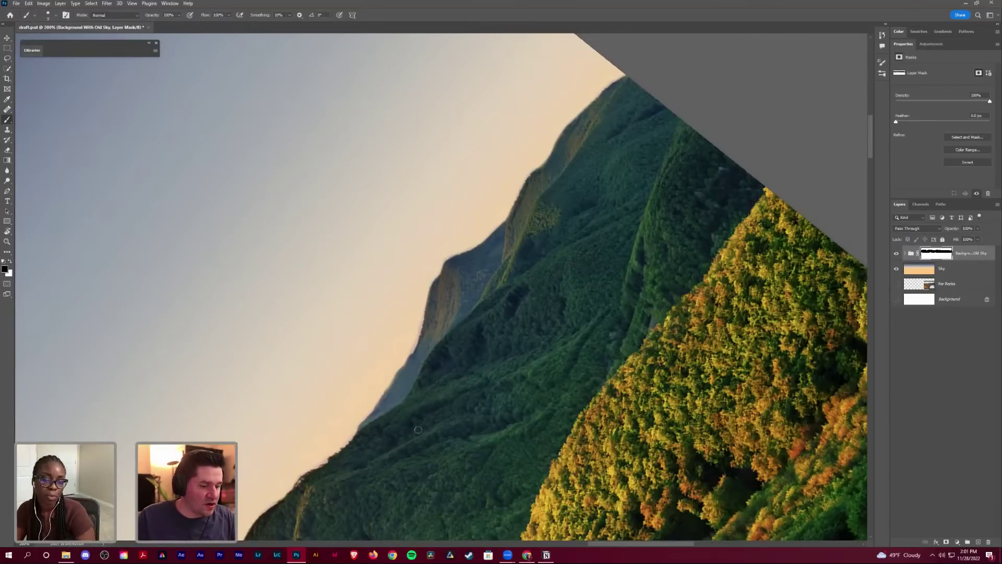
key("l")
left_click_drag(354, 435, 379, 407)
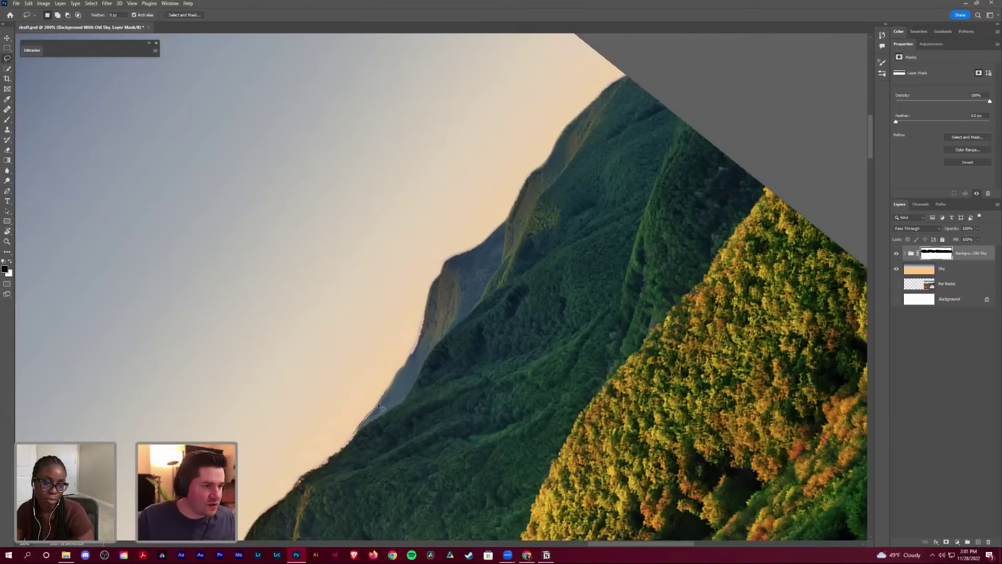
left_click_drag(407, 362, 416, 348)
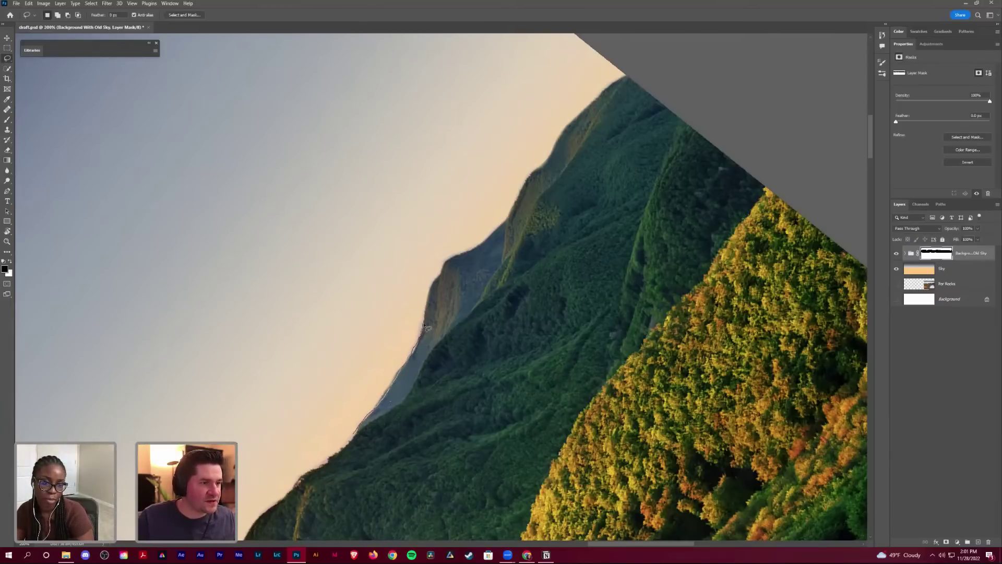
left_click_drag(354, 309, 286, 391)
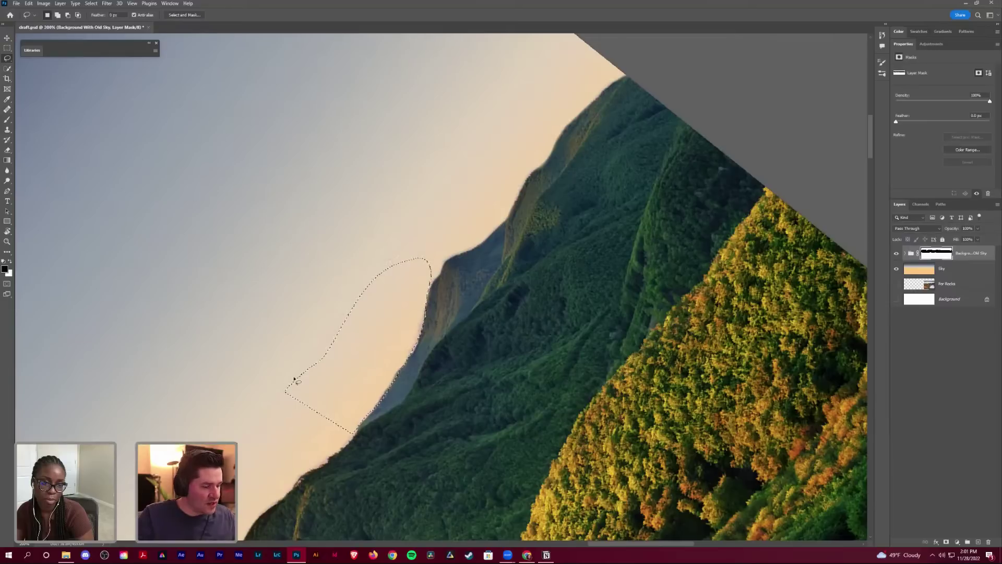
key("alt+BackSpace")
key("ctrl+d")
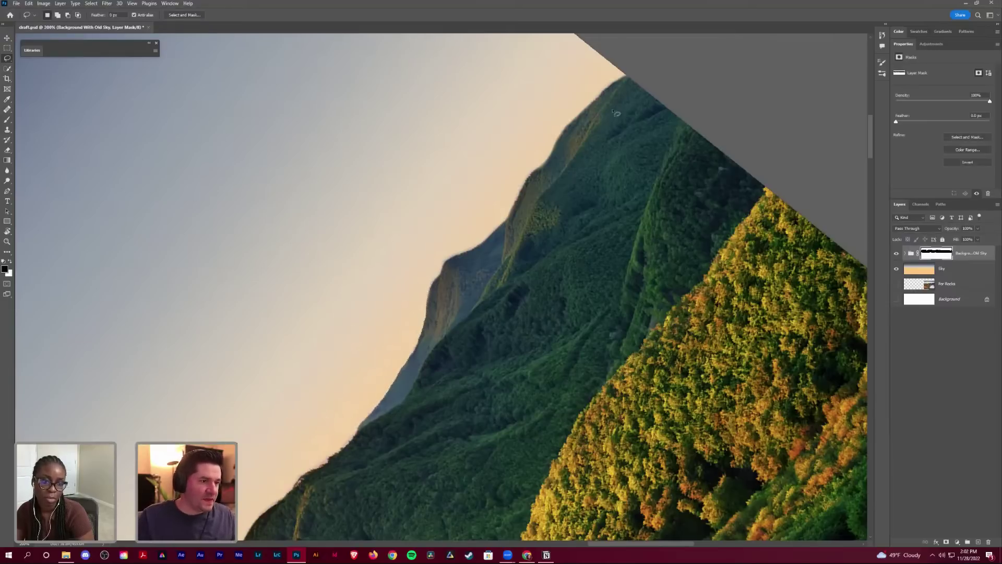
Step: Lasso the sky tightly along the distant mountain's upper slope, fill the selection with black on the mask, and deselect
left_click_drag(455, 292, 412, 332)
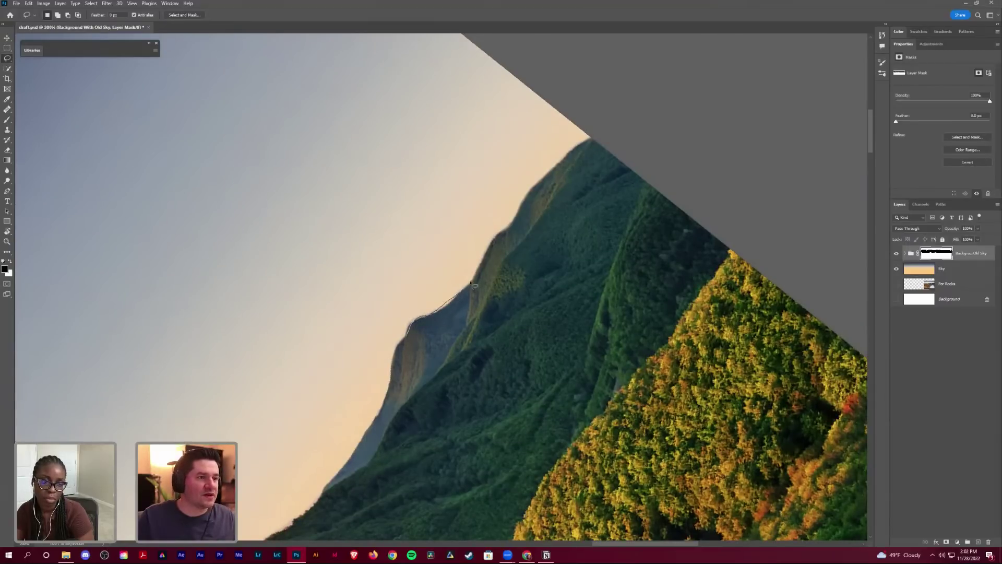
left_click_drag(510, 229, 519, 221)
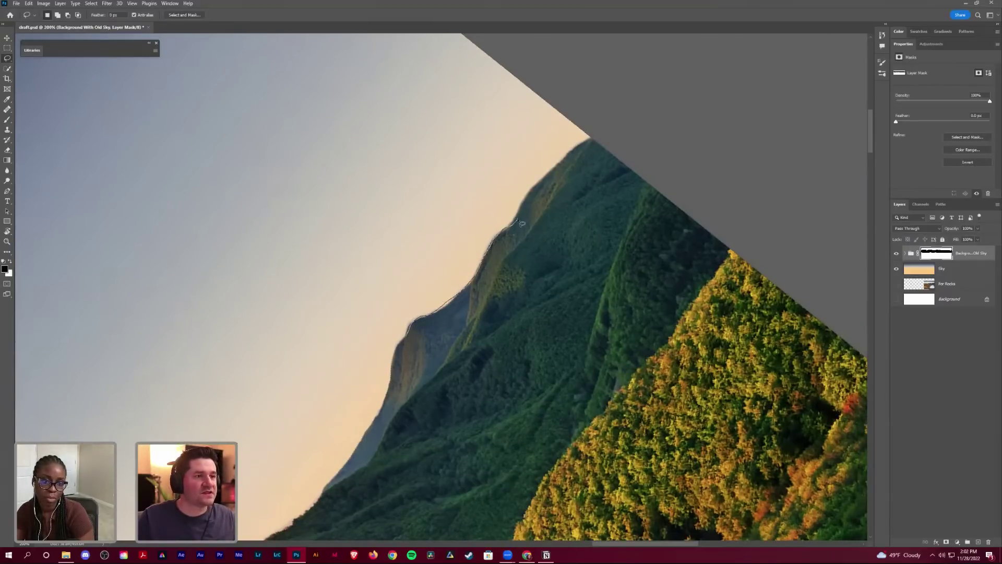
mouse_move(528, 183)
left_mouse_down()
mouse_move(365, 269)
mouse_move(402, 327)
left_mouse_up()
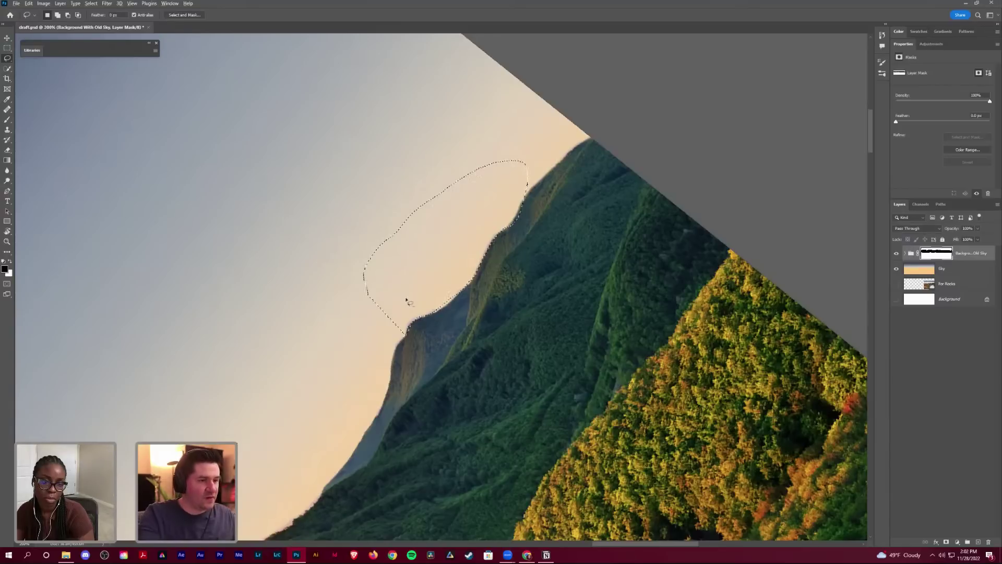
key("ctrl+d")
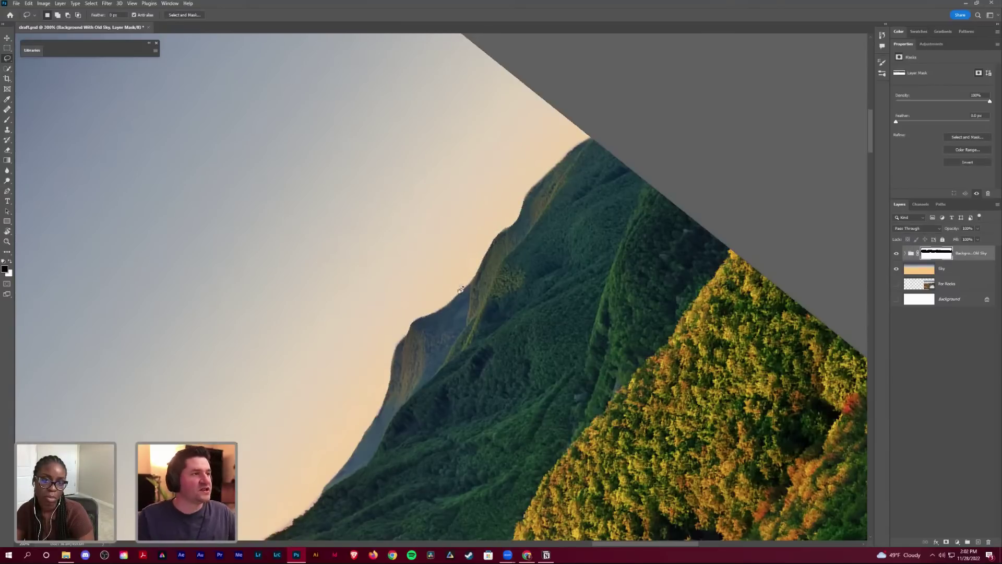
Step: With the canvas rotation reset, lasso the sky just above the distant mountain's left summit, fill it with black on the mask, and deselect
key("r")
left_click(118, 15)
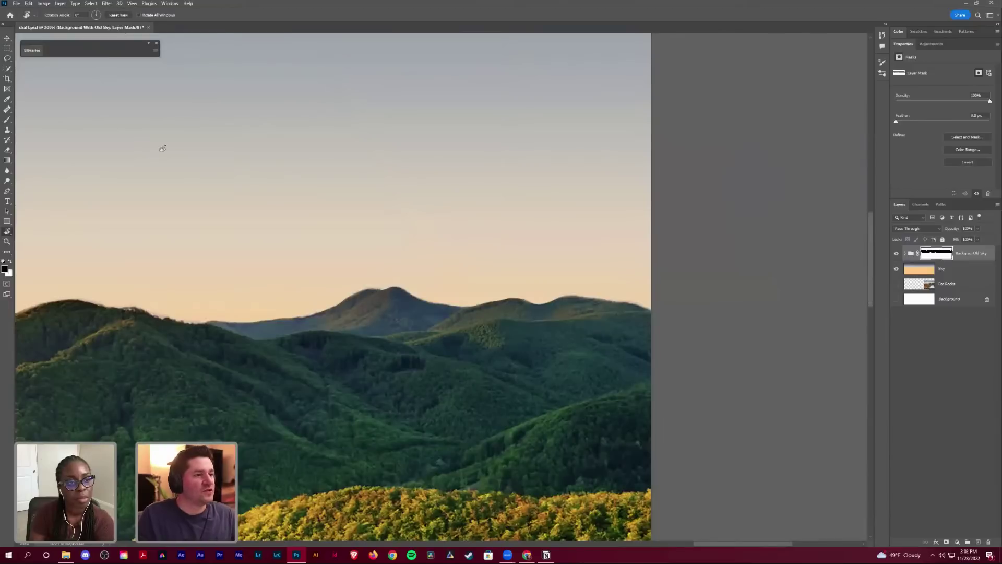
key("z")
key("r")
left_click_drag(319, 293, 408, 309)
left_click(120, 15)
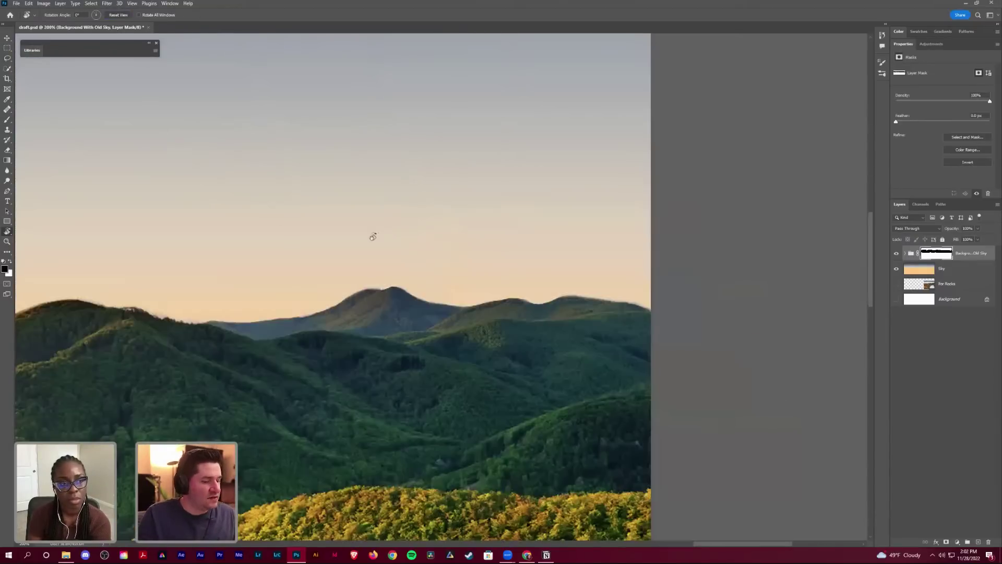
key("z")
left_click_drag(428, 271, 472, 263)
key("l")
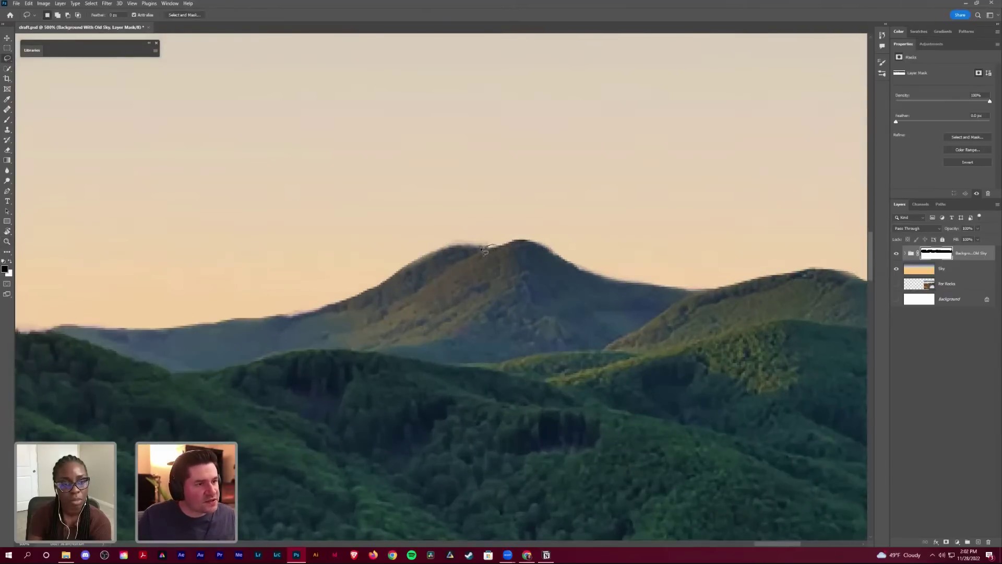
left_click_drag(394, 210, 497, 189)
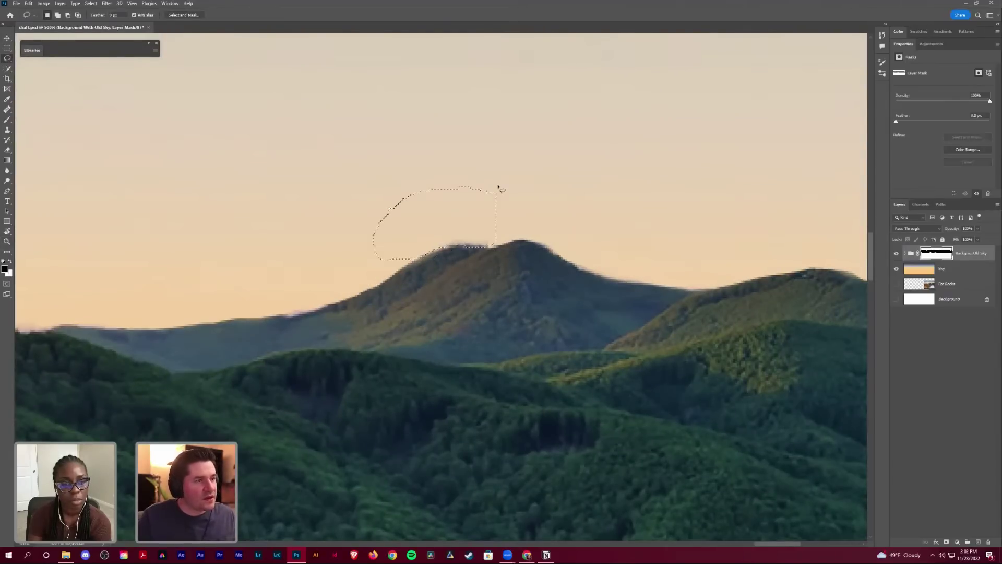
left_click(659, 141)
Step: Select the Sky layer and set the Gradient tool to the Foreground to Transparent preset with white as foreground
key("ctrl+minus")
key("ctrl+minus")
key("ctrl+minus")
key("ctrl+minus")
key("ctrl+minus")
key("ctrl+minus")
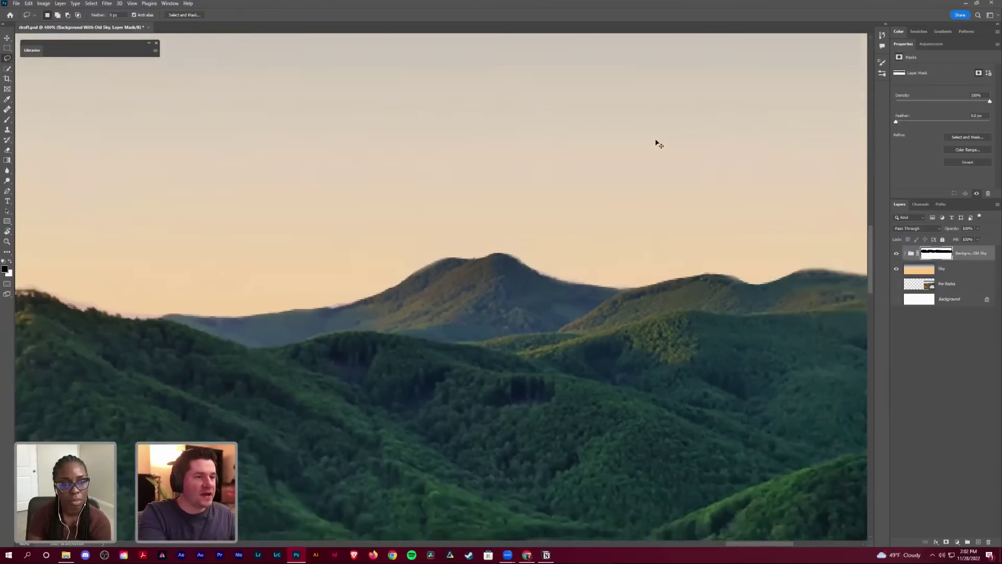
key("ctrl+minus")
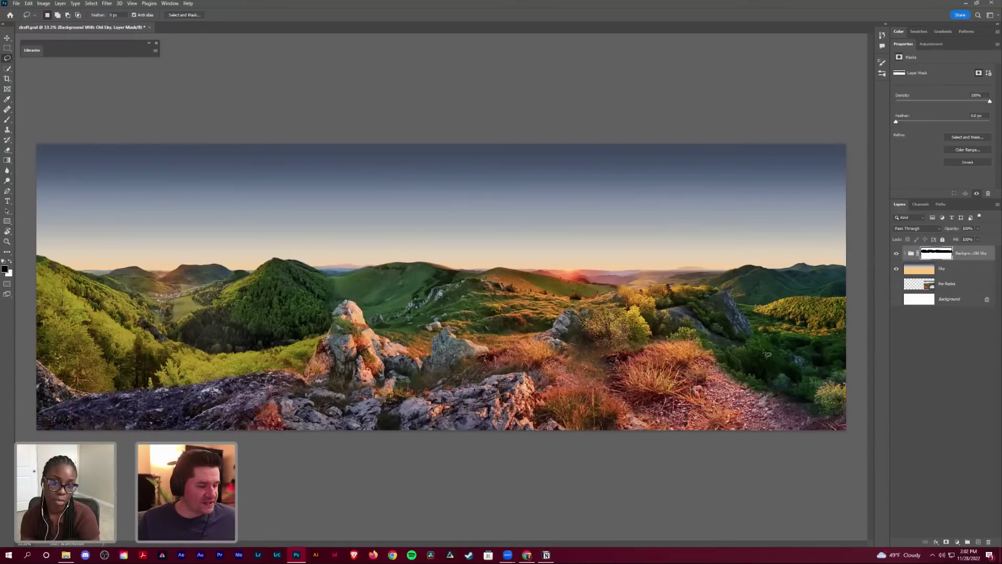
key("v")
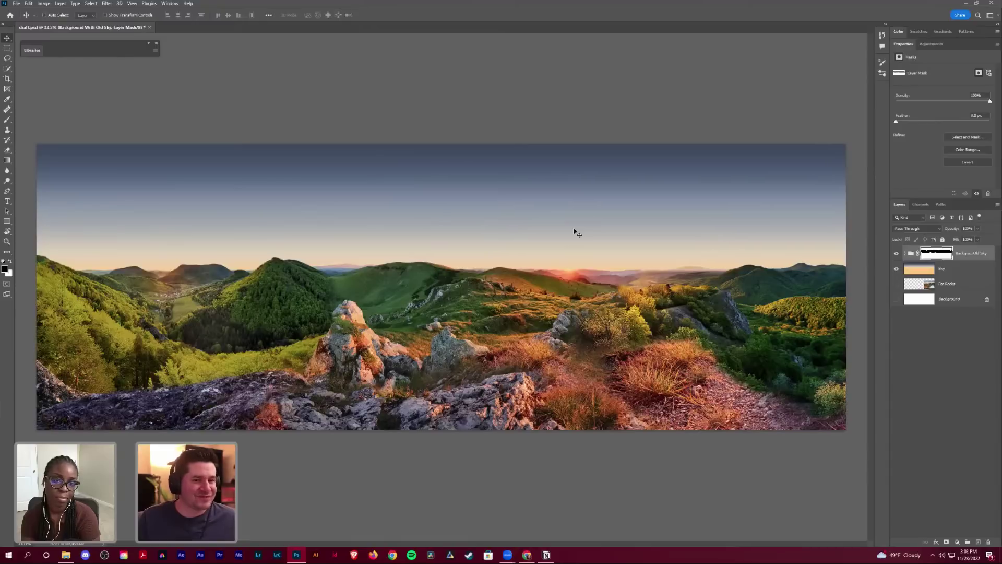
left_click(961, 269)
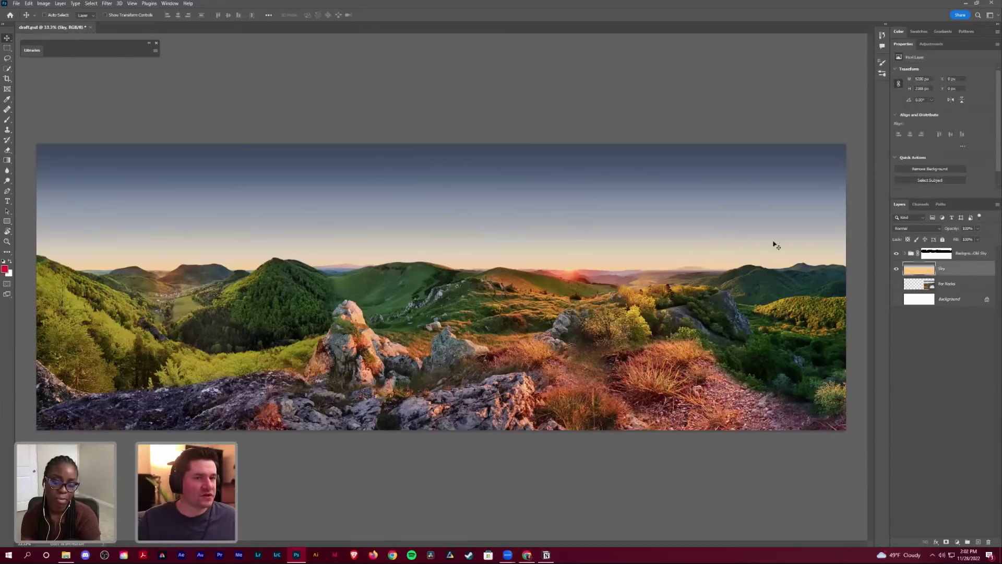
key("g")
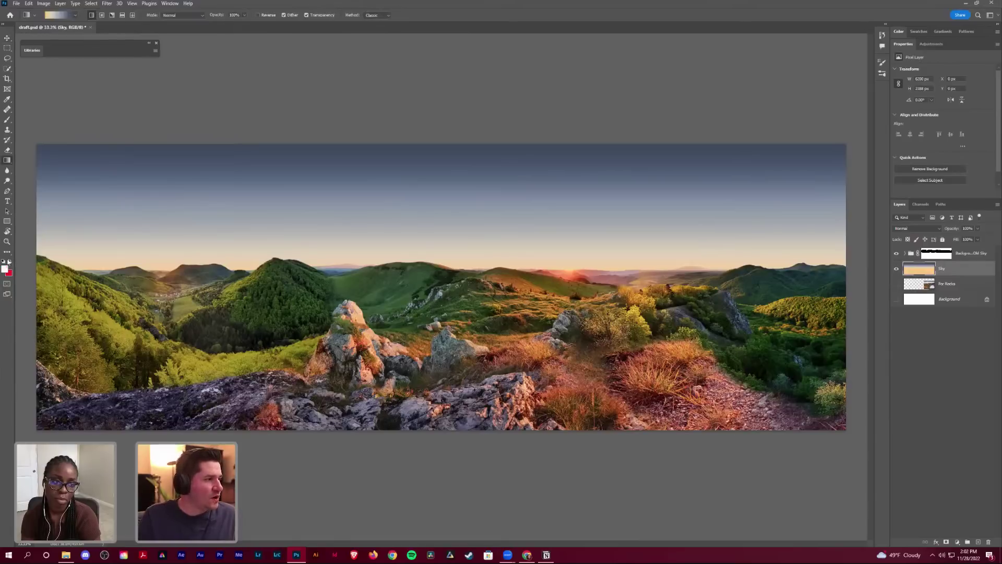
left_click(57, 14)
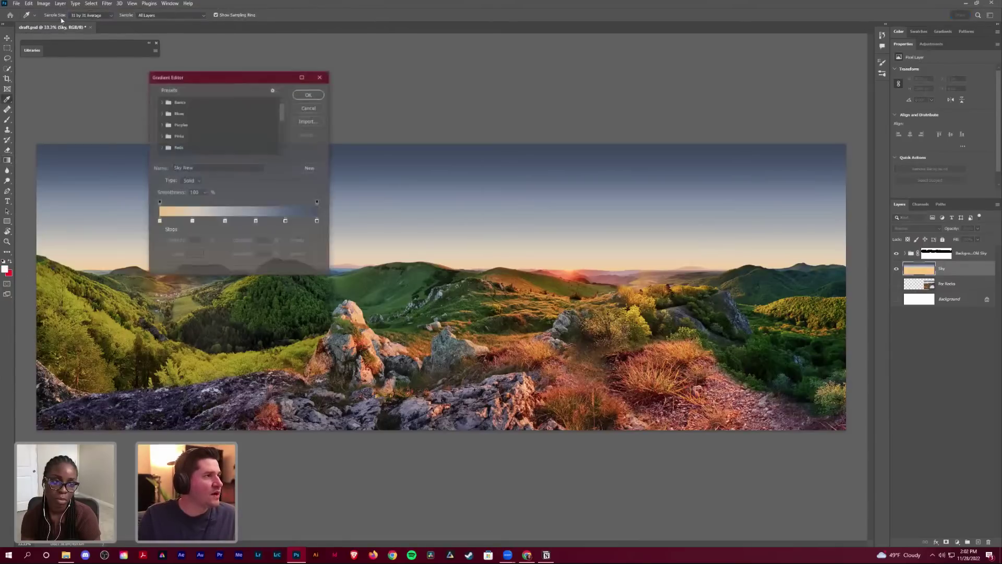
left_click(169, 103)
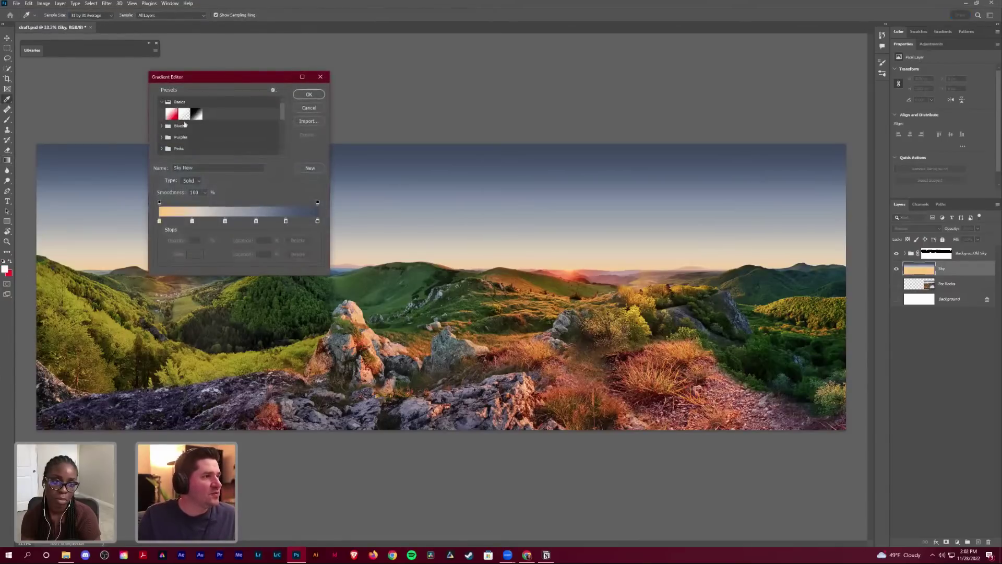
left_click(185, 115)
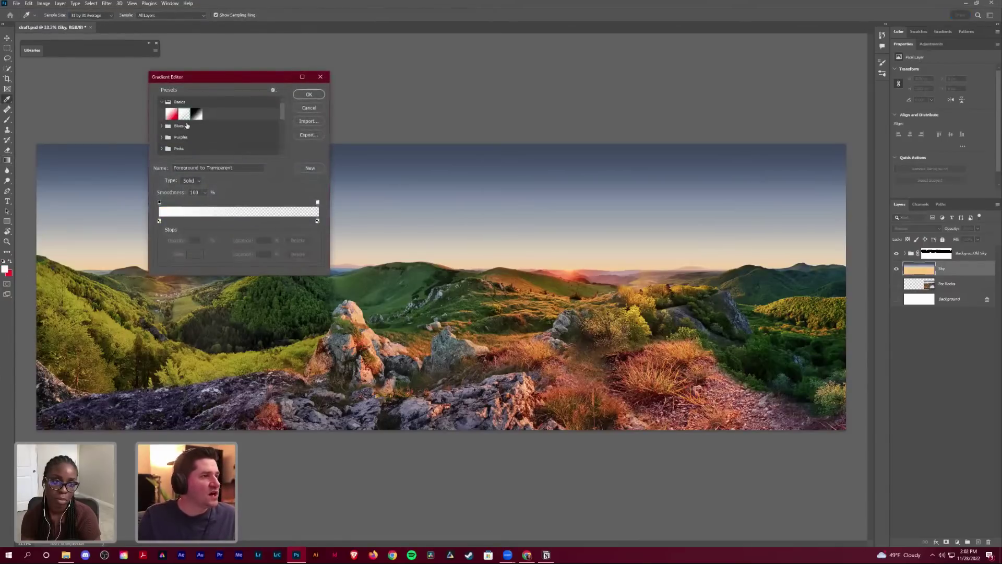
left_click(310, 95)
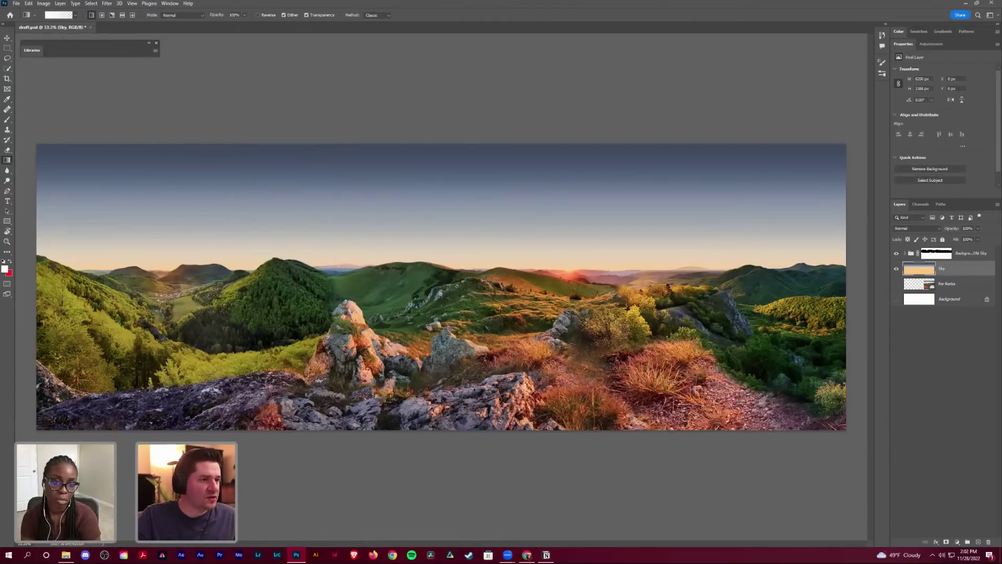
Step: Try white gradients rising from the horizon directly on the Sky layer with its blend mode set to Overlay
left_click_drag(461, 235, 461, 235)
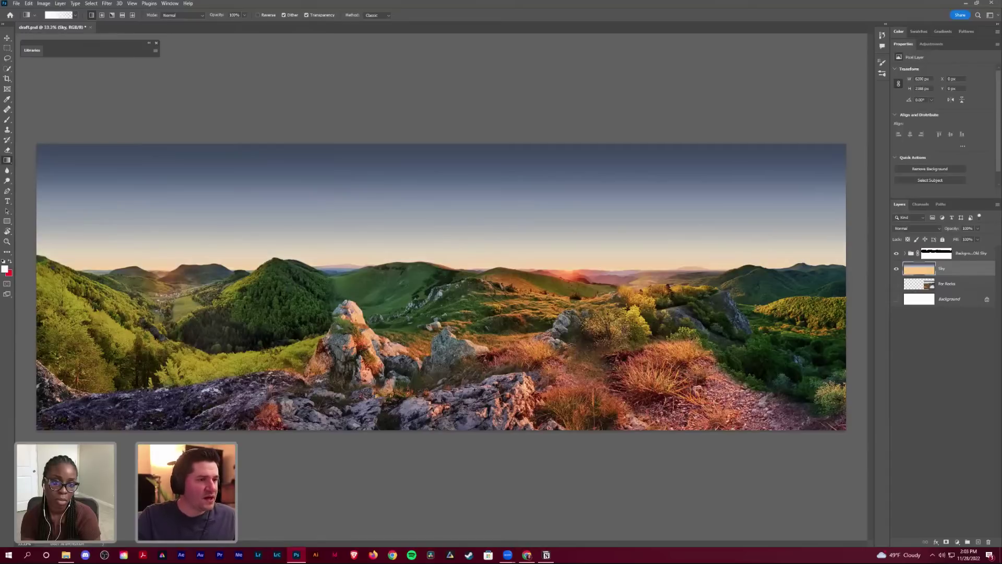
left_click_drag(465, 228, 464, 228)
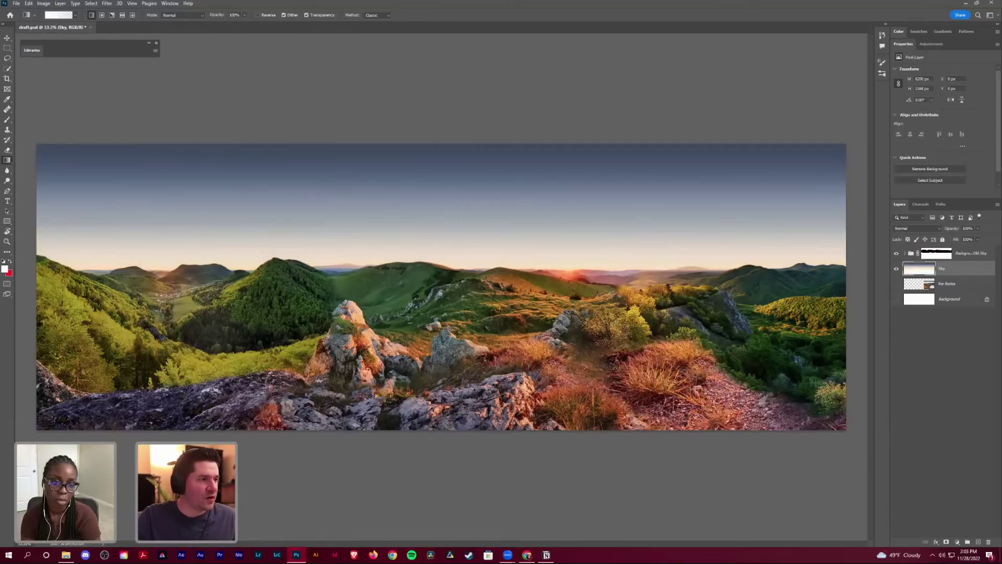
key("v")
left_click(917, 228)
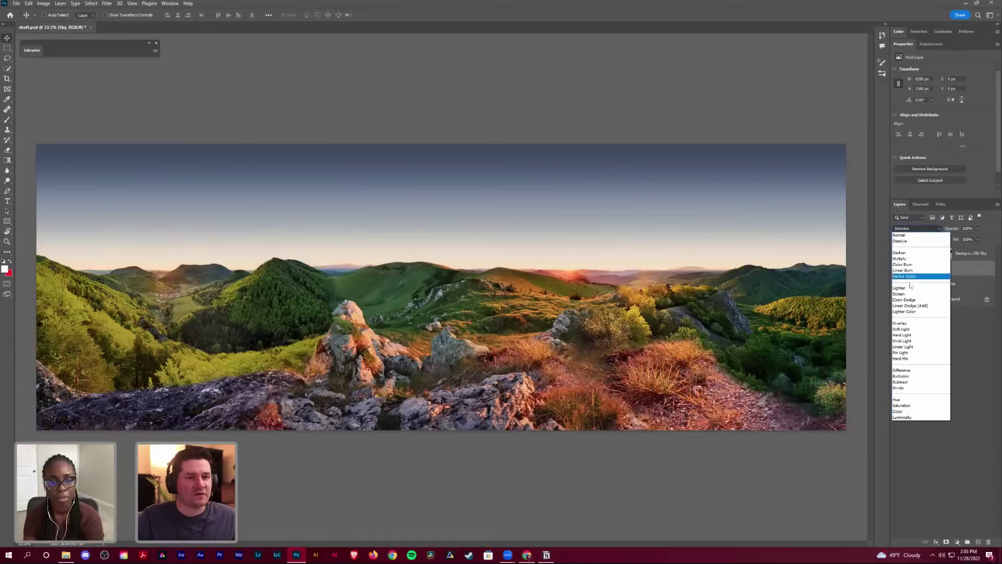
left_click(911, 324)
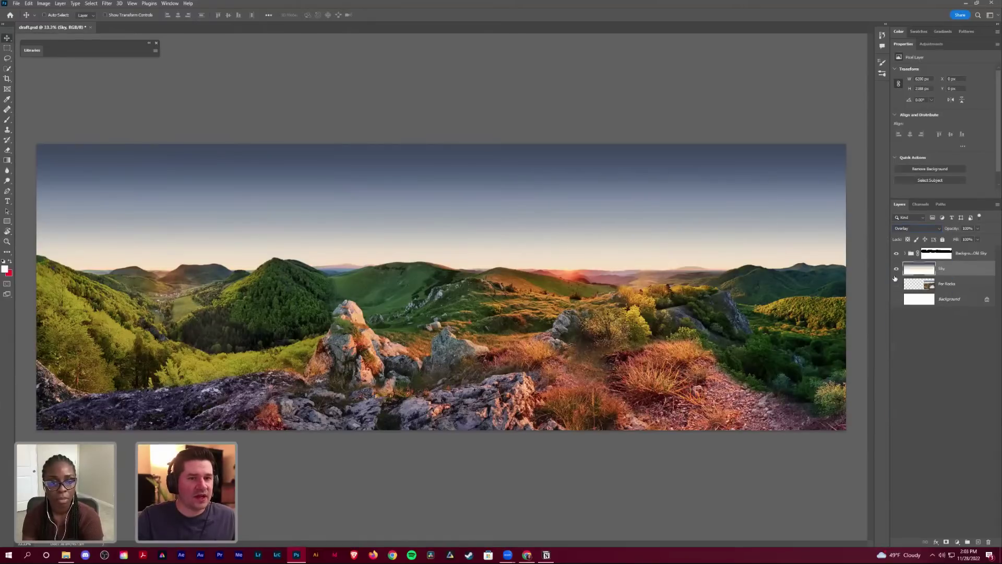
left_click(897, 269)
left_click(897, 268)
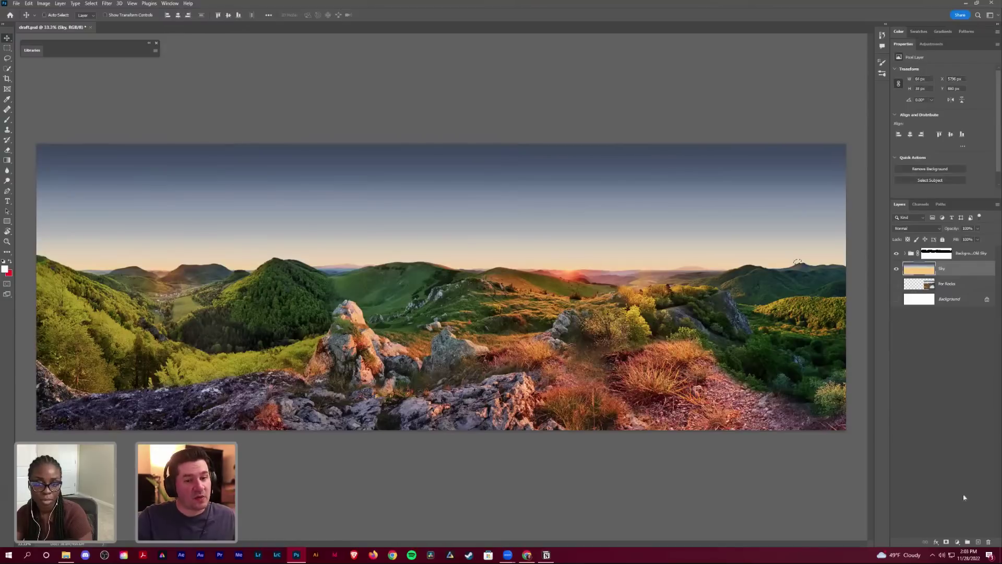
Step: Undo the gradient and blend mode changes on the Sky layer, leaving no selection active
left_click(978, 541)
key("ctrl+z")
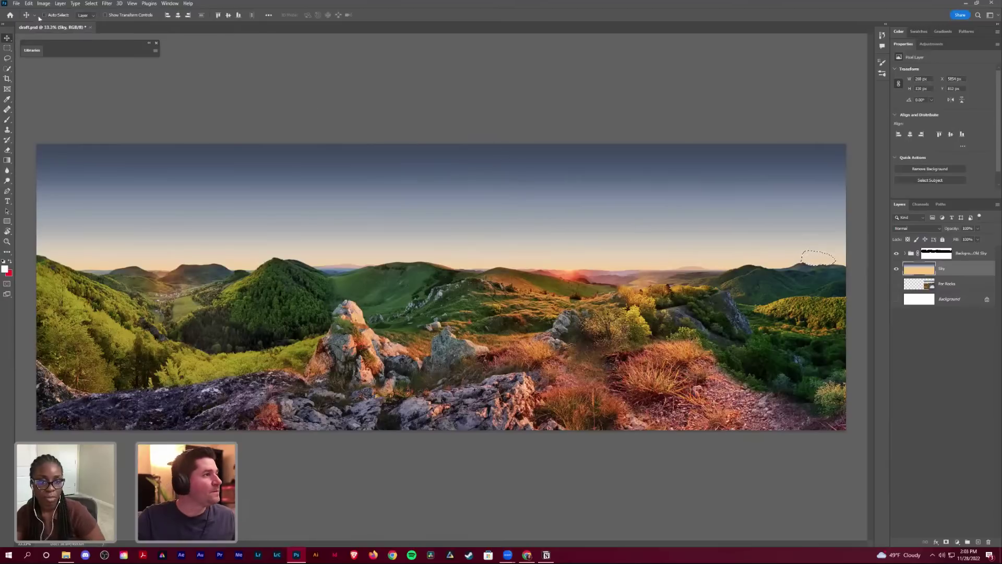
left_click(29, 3)
left_click(50, 19)
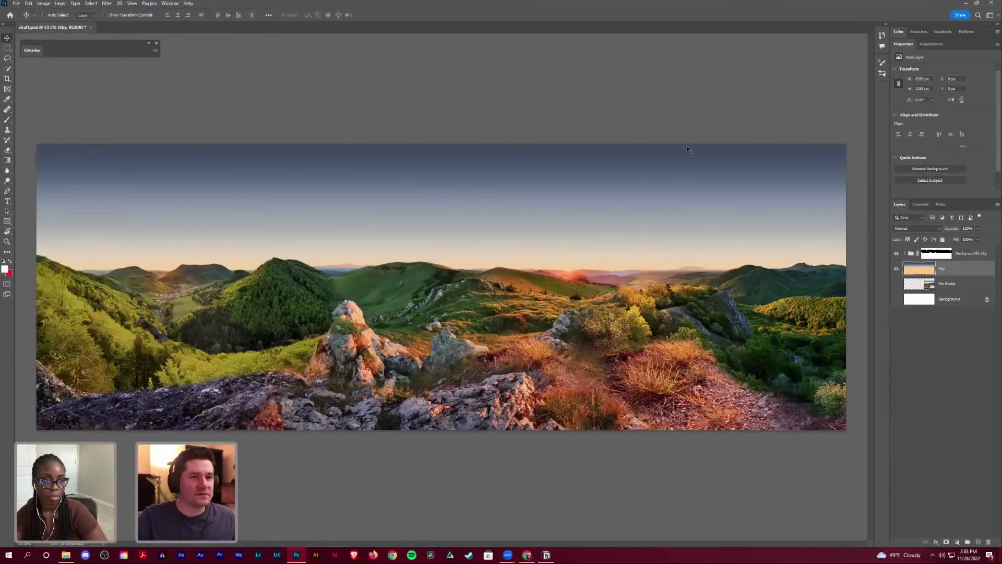
Step: Add a layer named Horizon Glow above the Sky layer and draw white-to-transparent gradients upward from the horizon on it
left_click(979, 542)
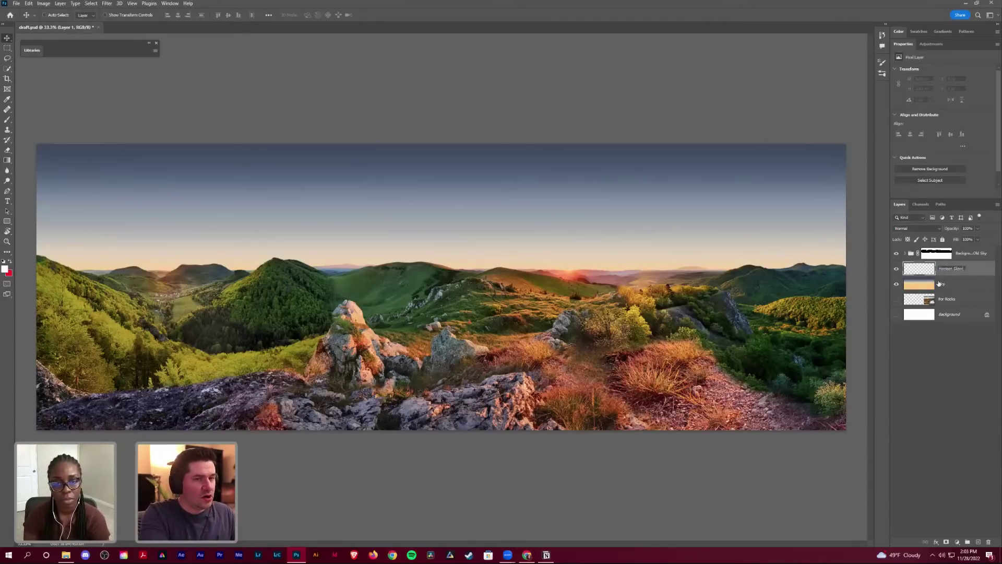
key("Return")
key("g")
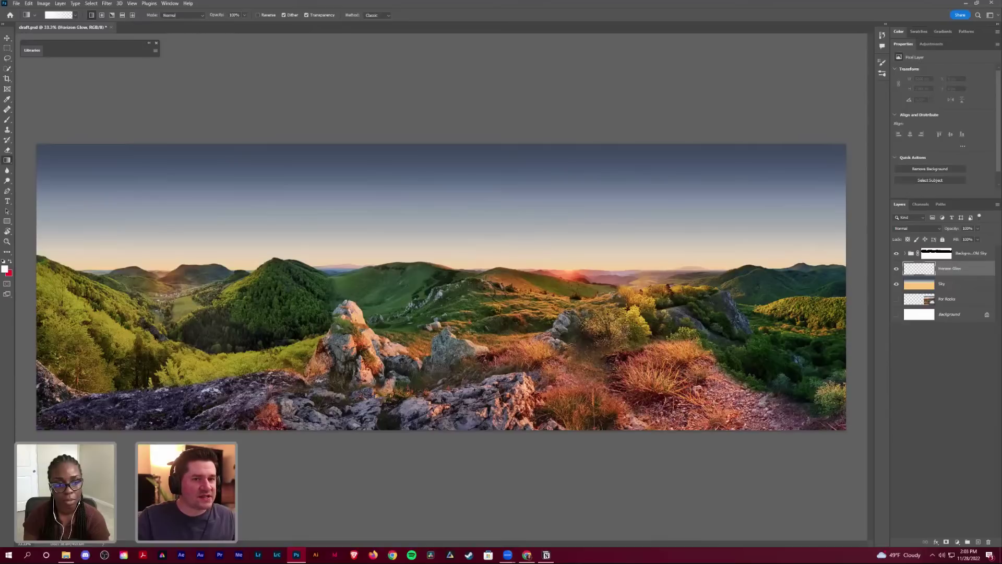
left_click_drag(471, 333, 470, 333)
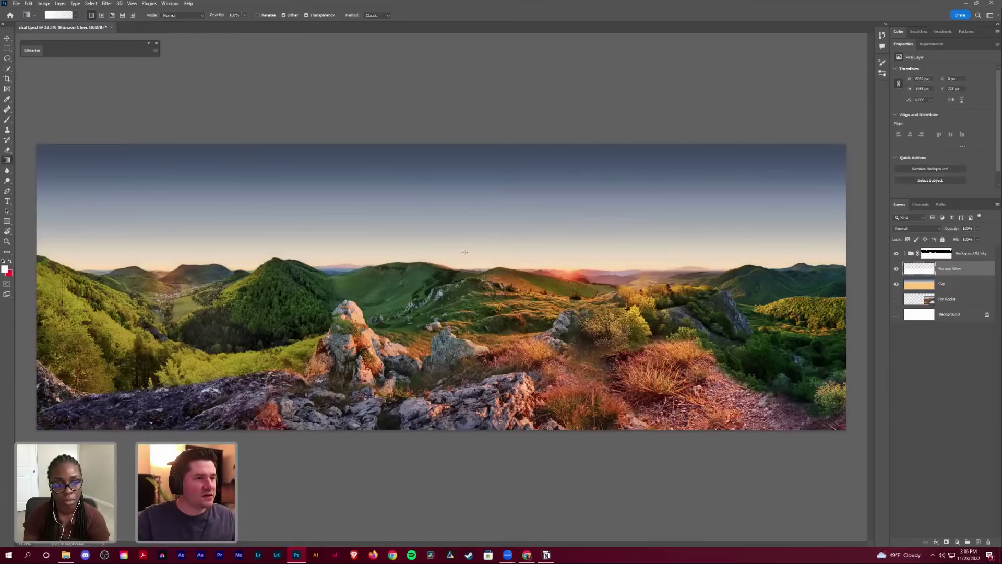
left_click_drag(473, 240, 473, 214)
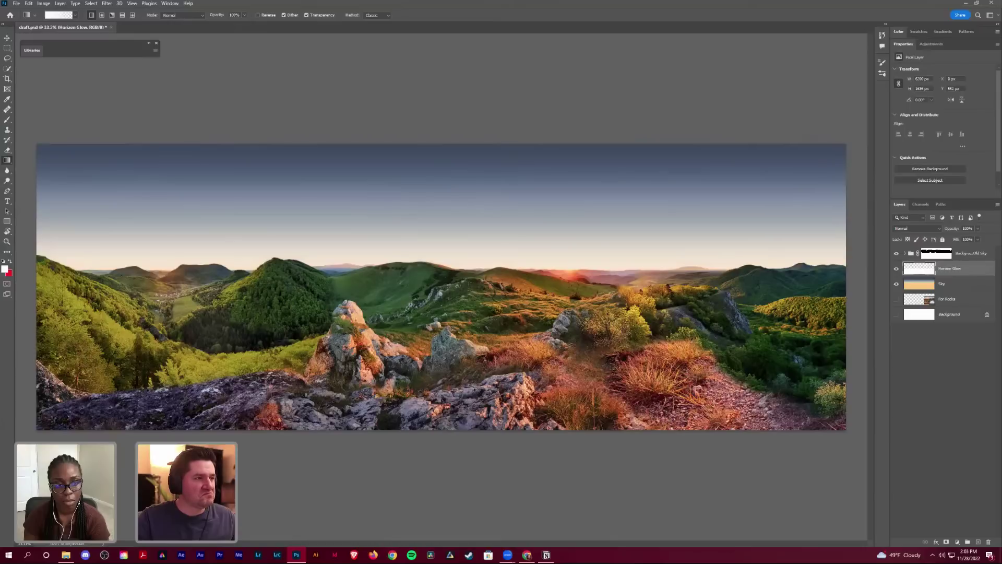
left_click_drag(486, 256, 486, 230)
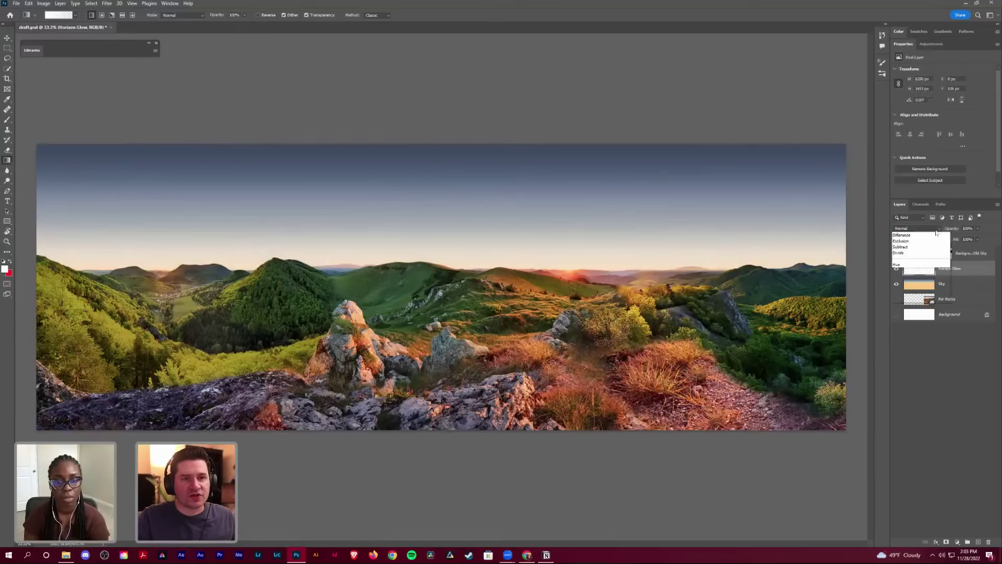
Step: Try the Overlay blend mode on the Horizon Glow layer and compare the sky with the layer hidden and shown
left_click(917, 229)
left_click(920, 321)
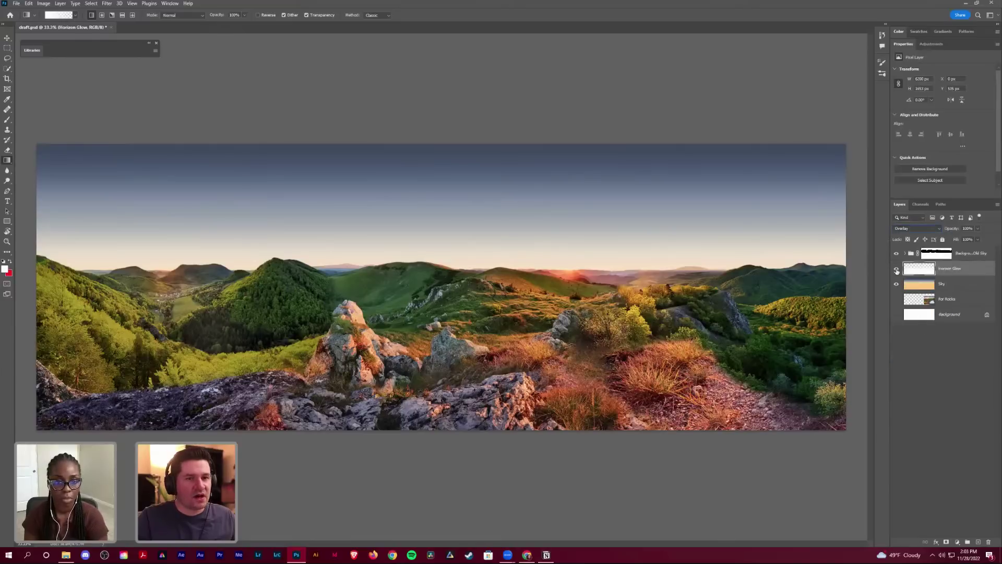
left_click(897, 269)
left_click(897, 269)
Step: Set the Horizon Glow layer's blend mode to Soft Light, comparing it hidden and shown, and save the document
left_click(909, 229)
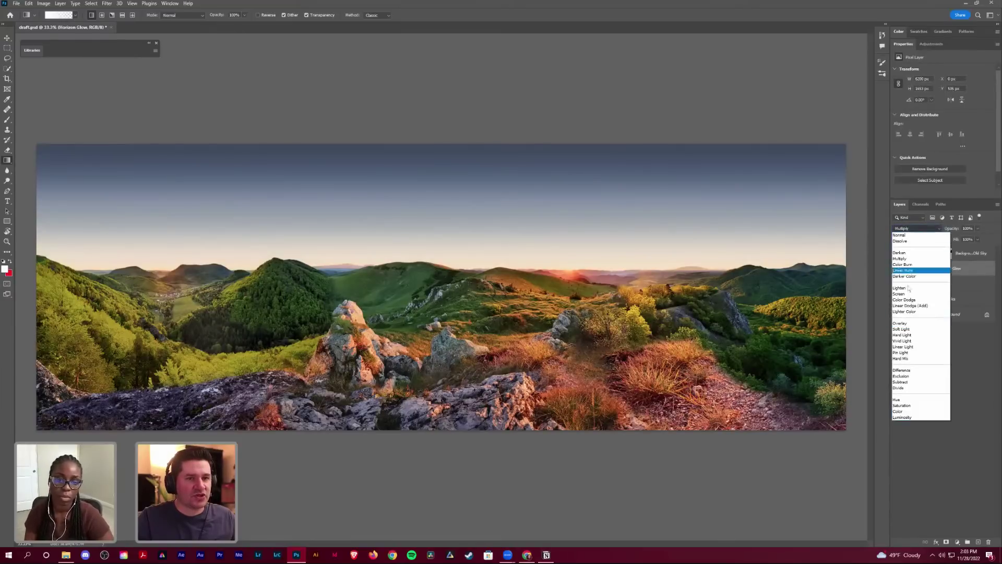
left_click(909, 330)
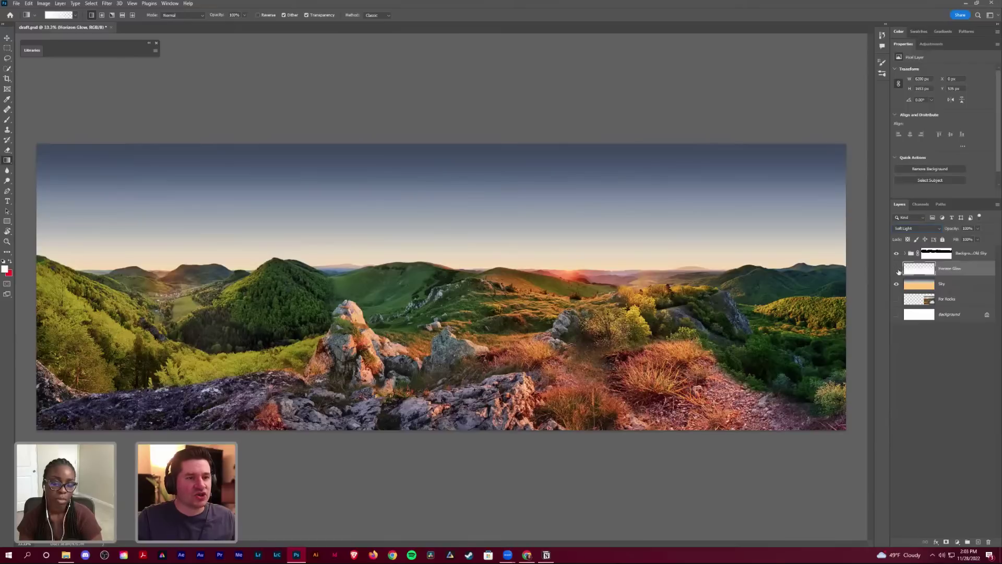
left_click(897, 269)
left_click(898, 269)
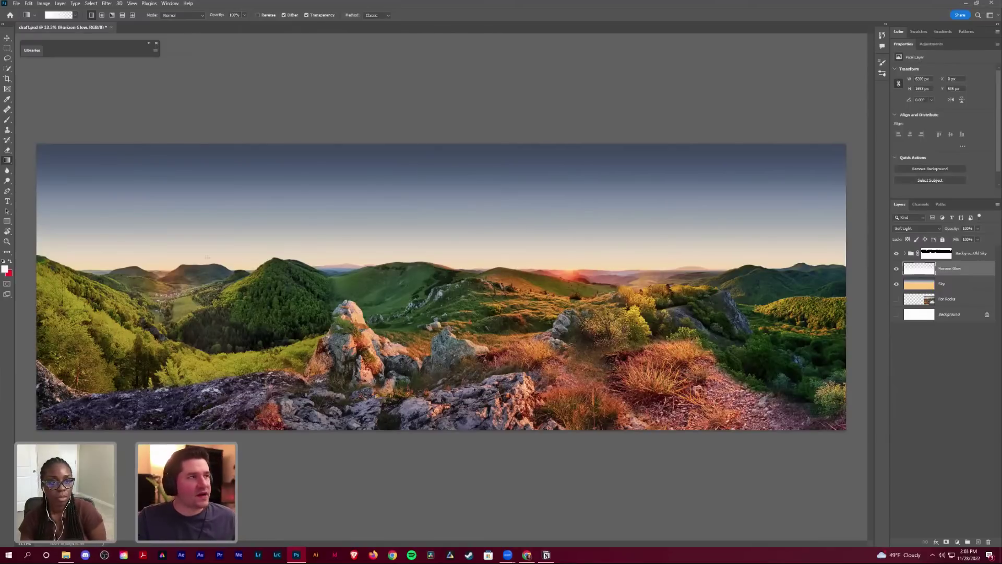
key("v")
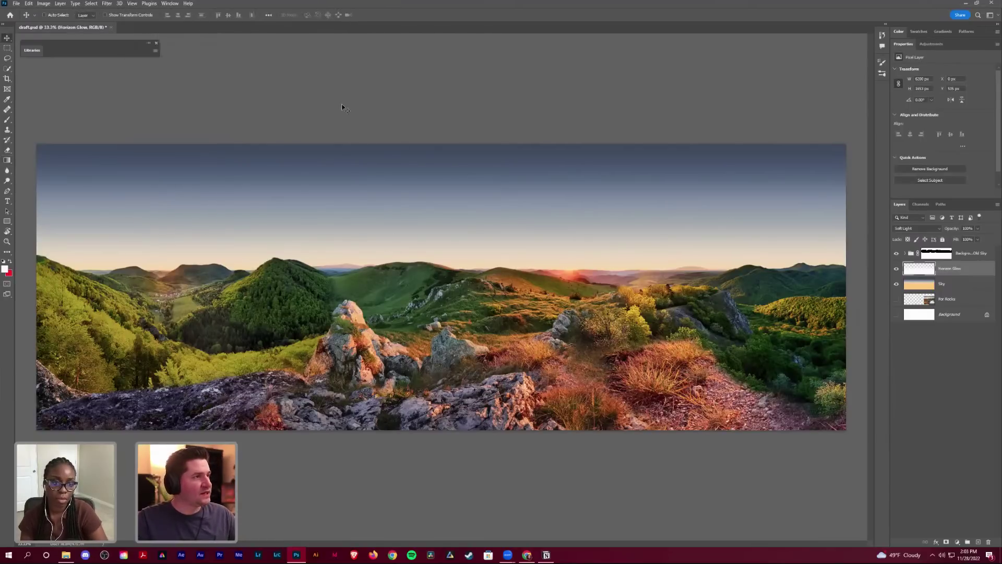
key("ctrl+s")
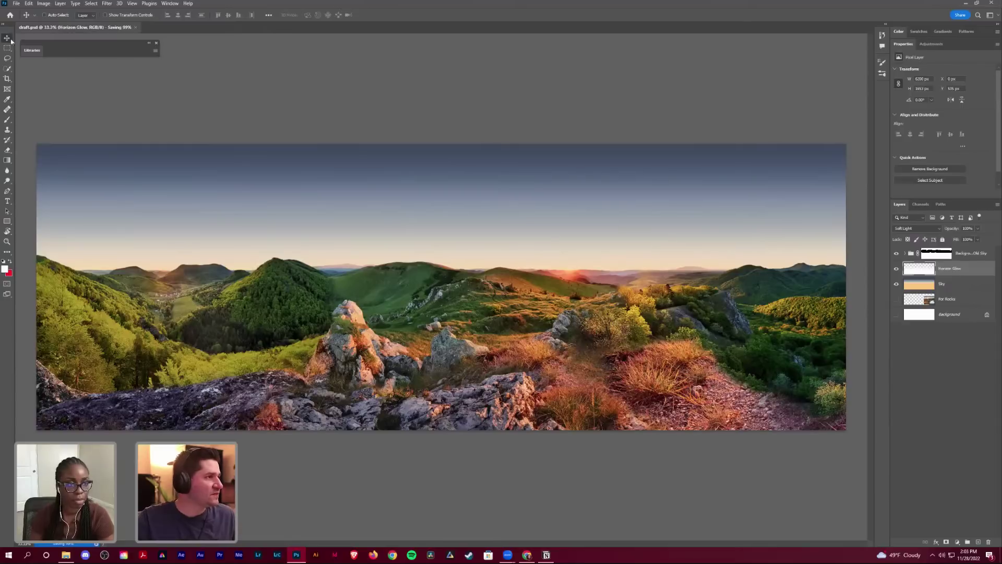
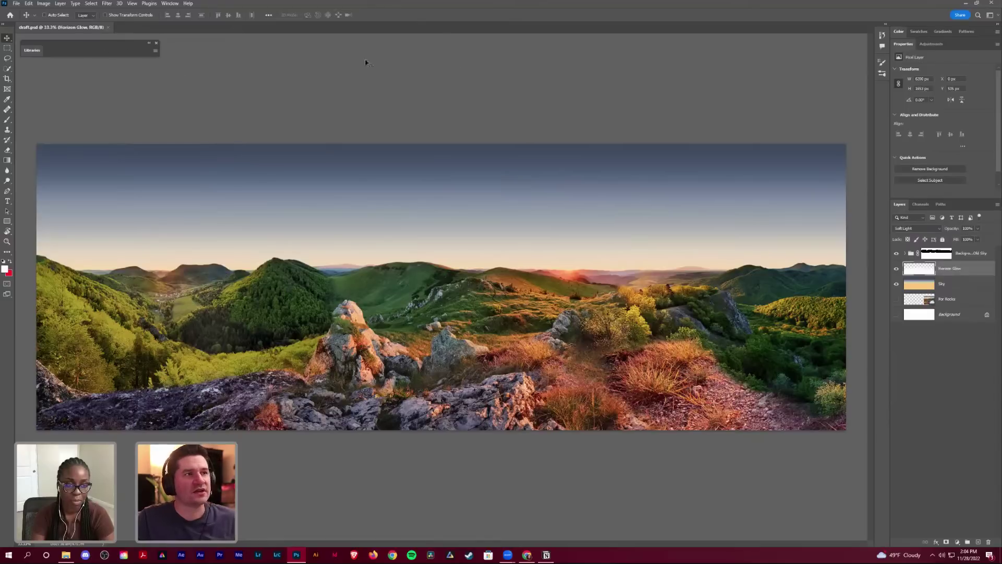
Step: Open the photo of the athletic young man running from the Images library as its own document and collapse the library list
left_click(31, 53)
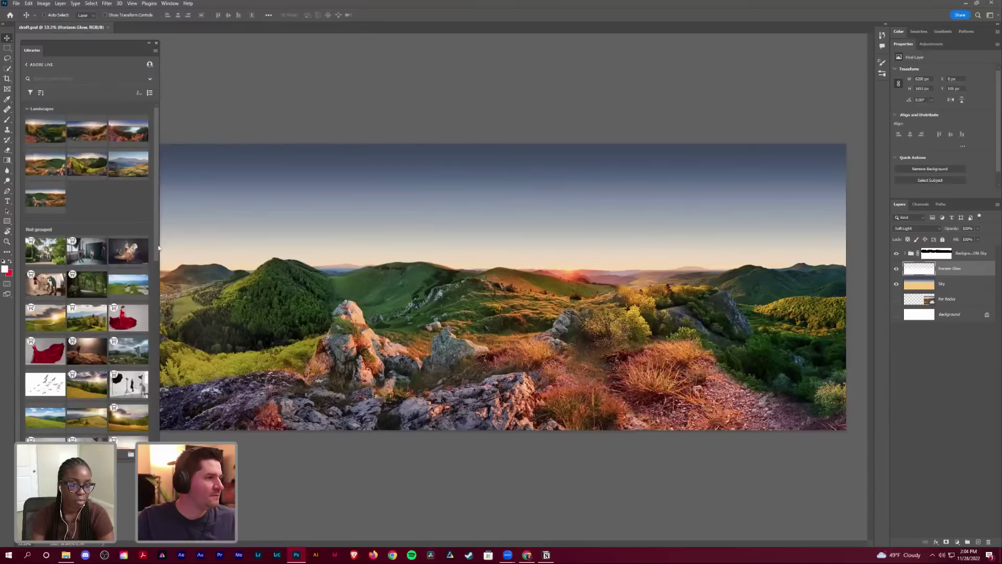
left_click(39, 52)
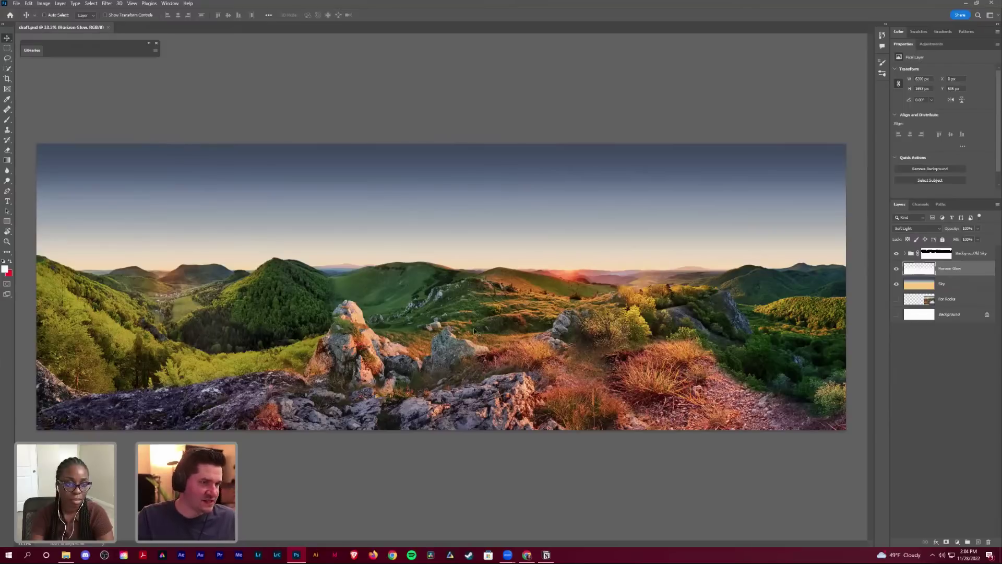
left_click(57, 49)
left_click(30, 71)
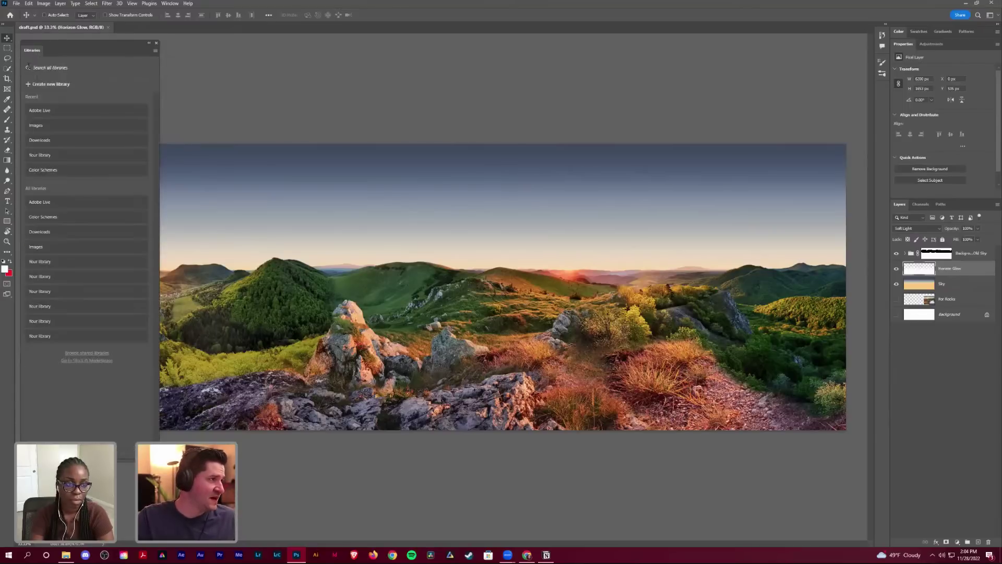
left_click(46, 126)
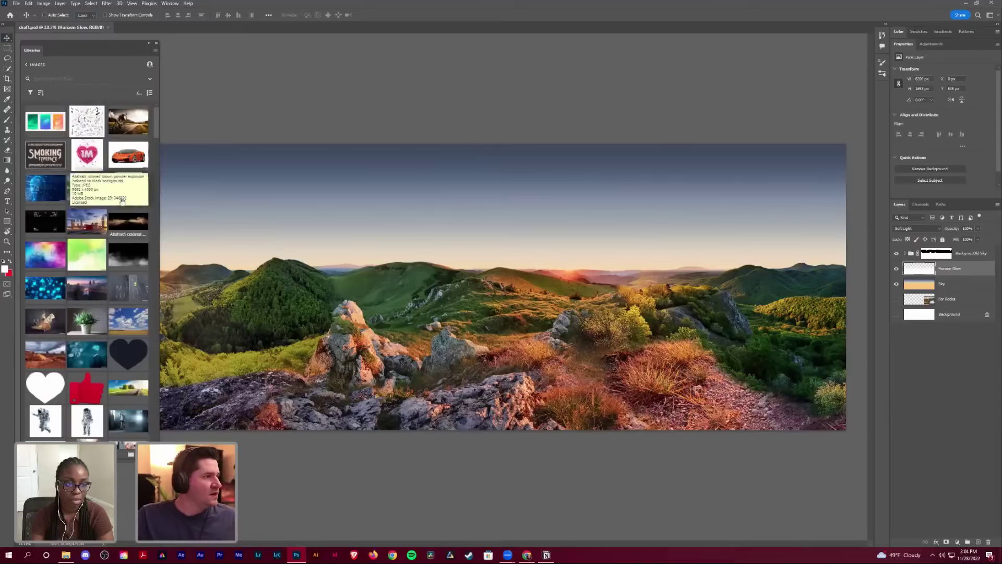
scroll(78, 261, "down", 5)
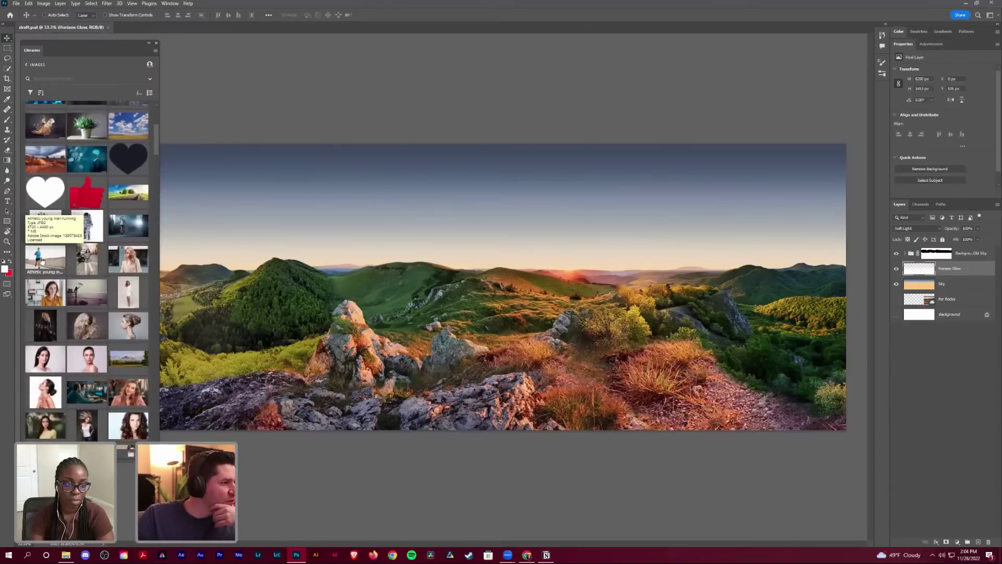
double_click(43, 259)
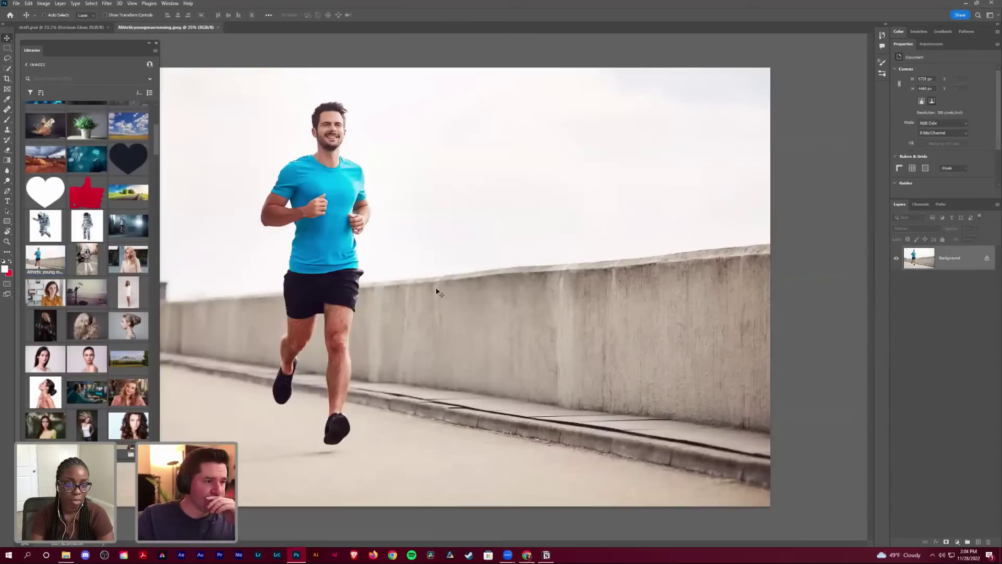
double_click(34, 51)
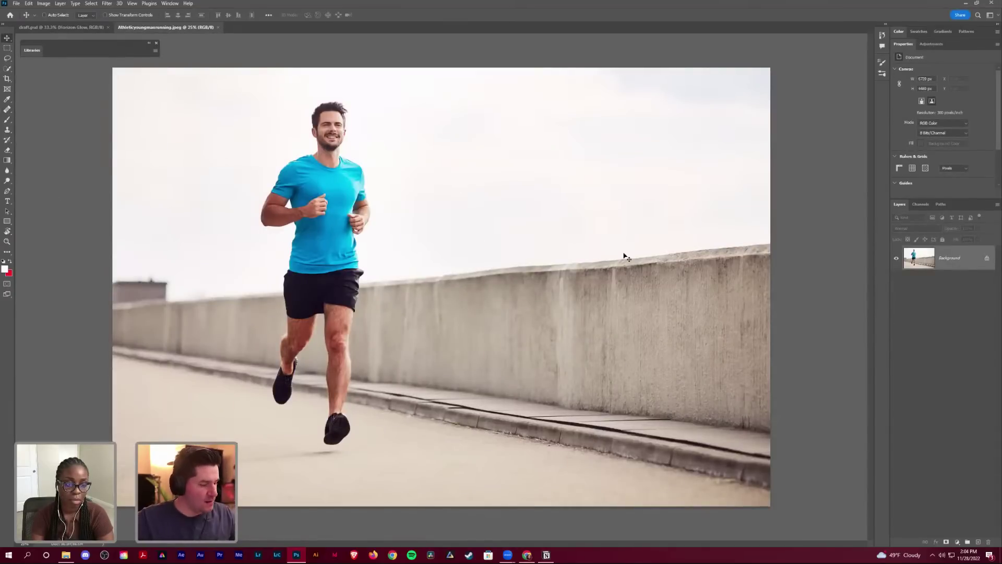
Step: Add a new layer above the photo and set up the Line tool in Shape mode with a red fill
key("ctrl+shift+alt+n")
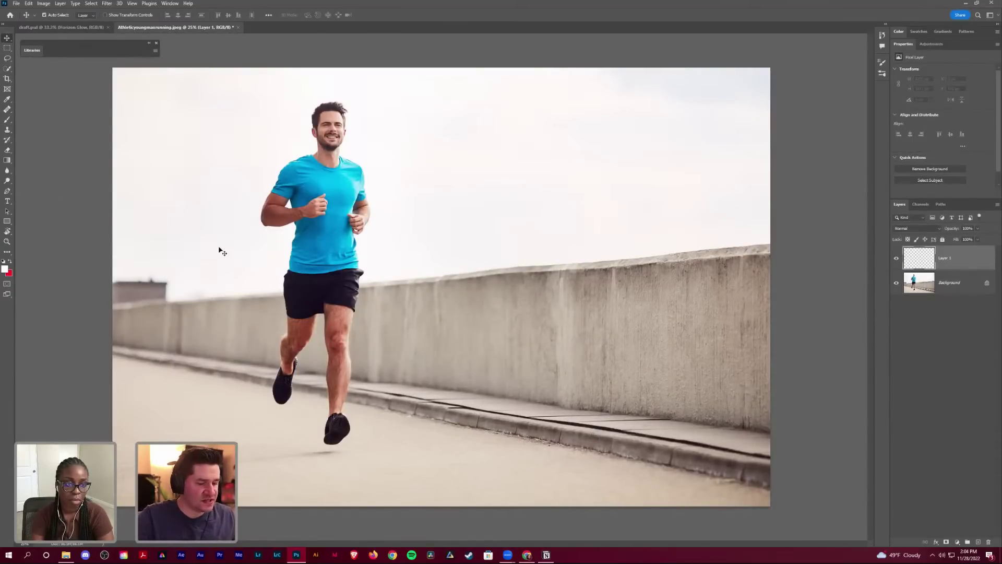
key("ctrl+minus")
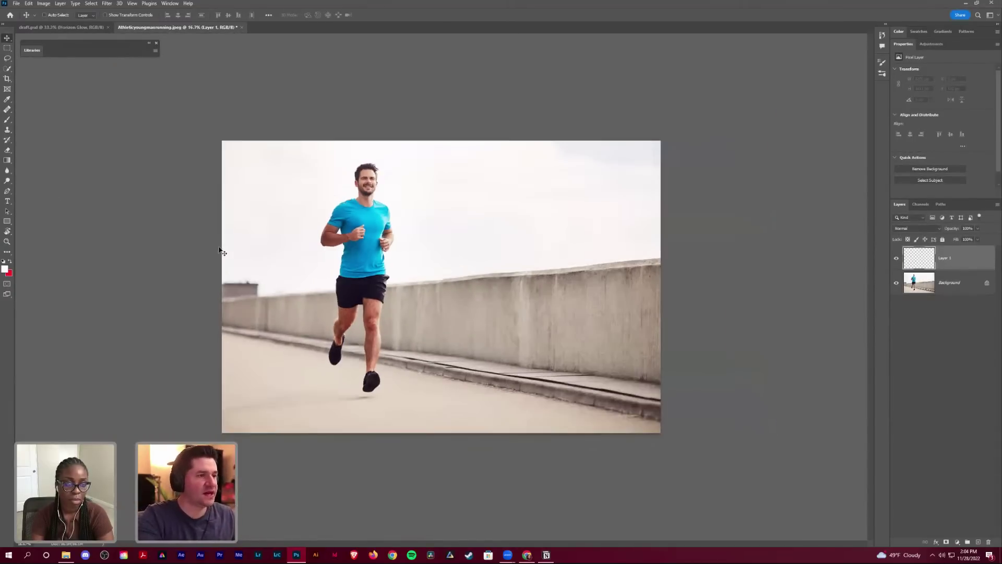
left_click(7, 221)
left_click(32, 221)
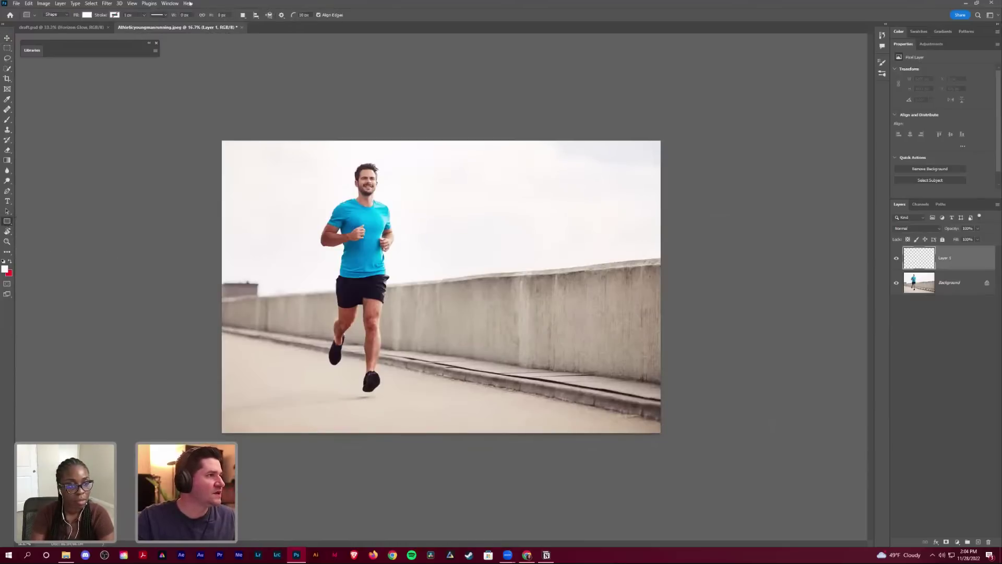
left_click(87, 15)
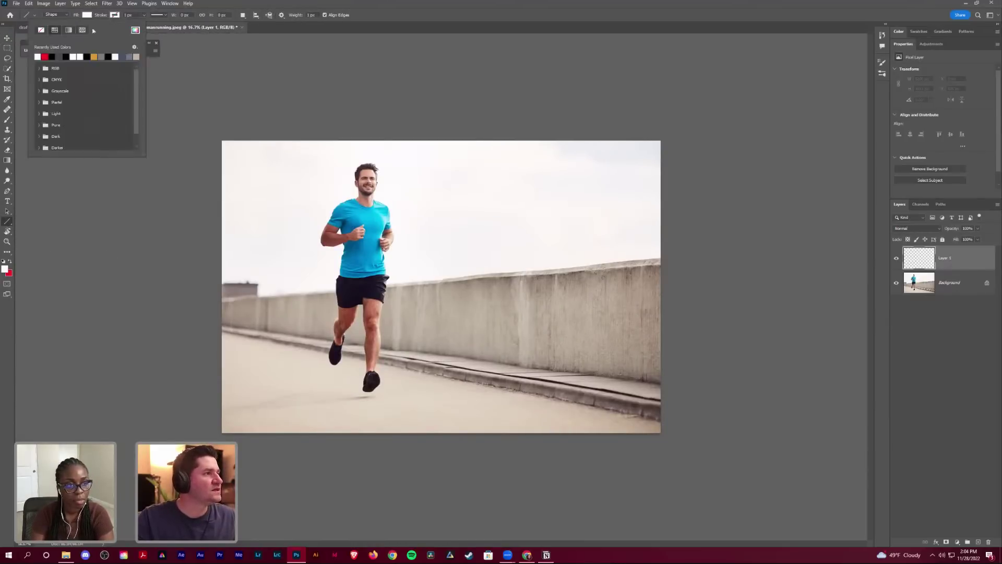
left_click(45, 56)
key("Return")
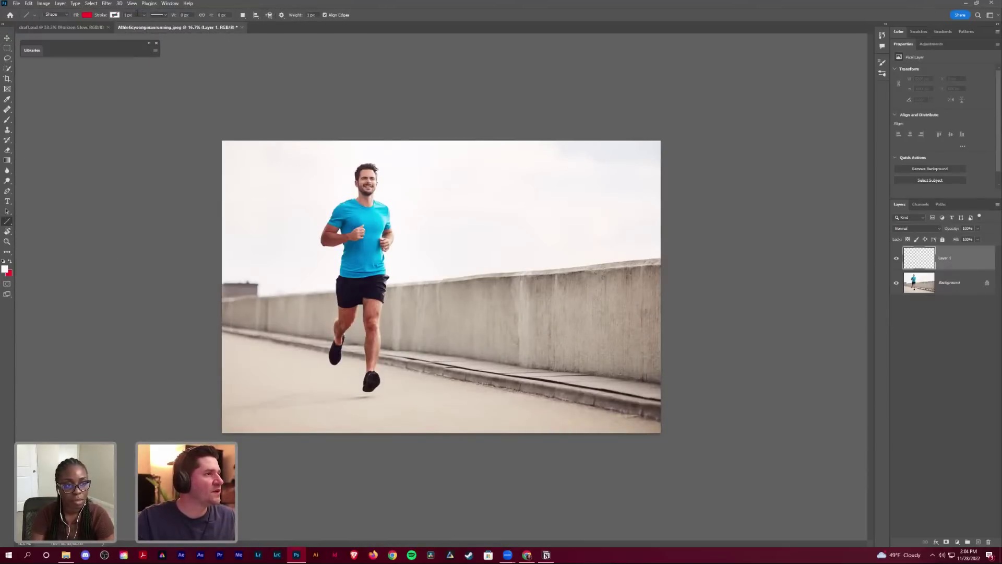
Step: Set the Line tool's stroke colour to red and its weight to 10 px
key("g")
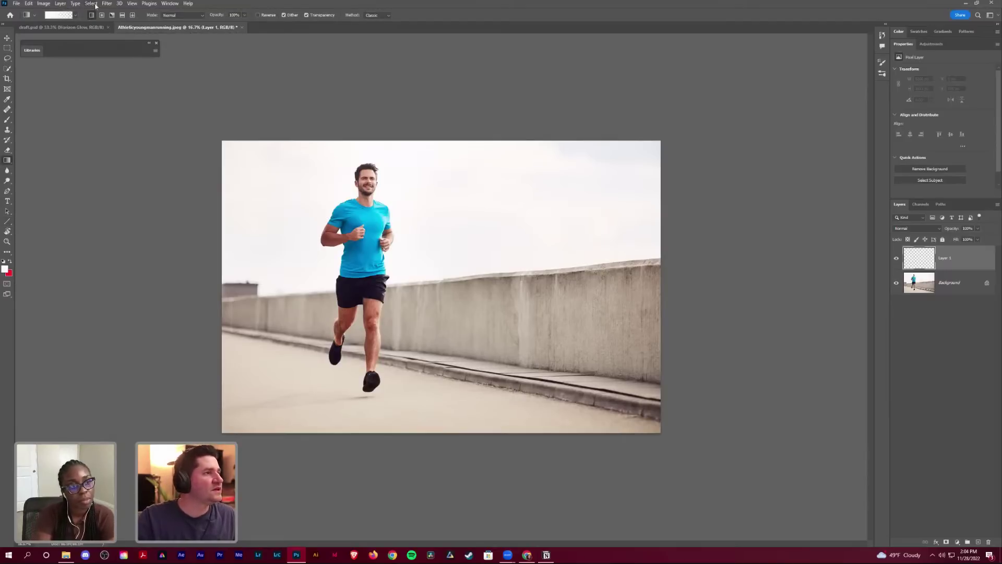
key("u")
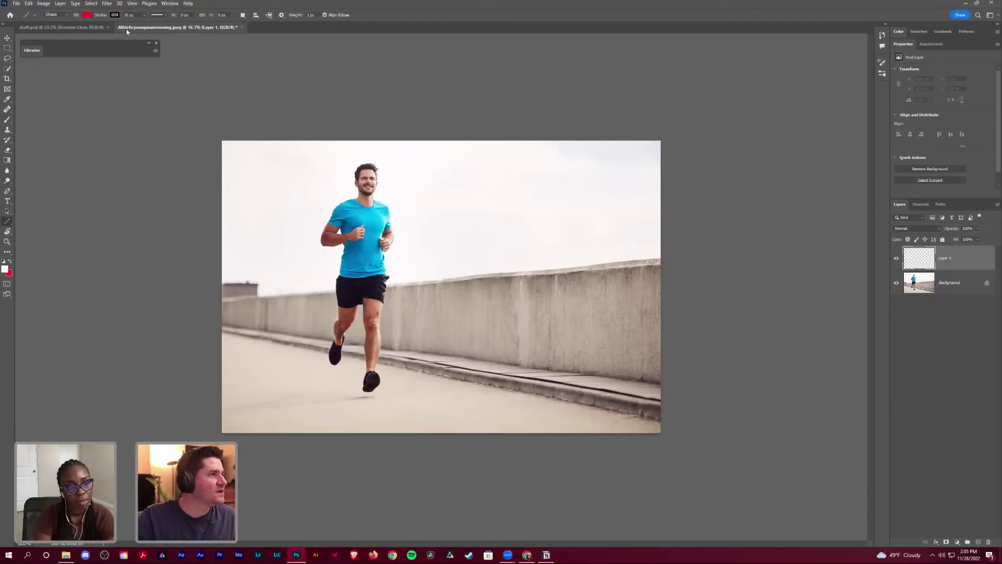
left_click(87, 16)
left_click(67, 54)
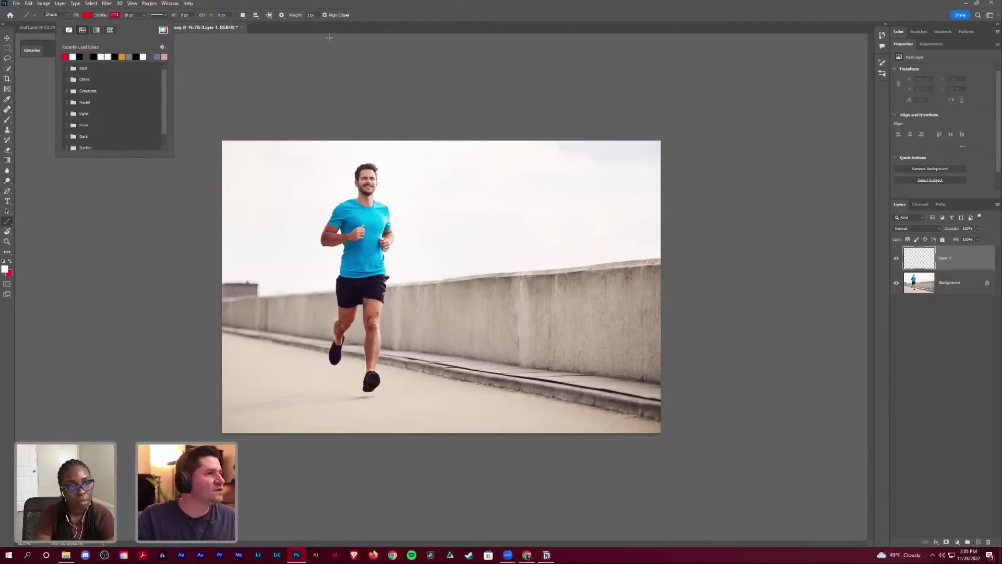
key("Escape")
left_click(129, 14)
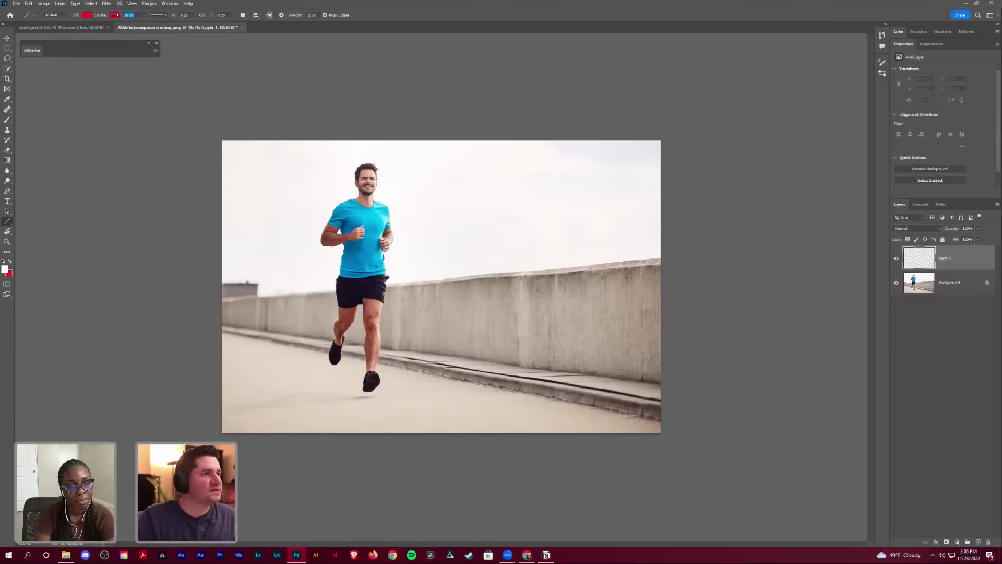
Step: Draw a horizontal red line about 7422 px long across the photo near the runner's knees and shift it slightly up and left
left_click_drag(204, 312, 689, 311)
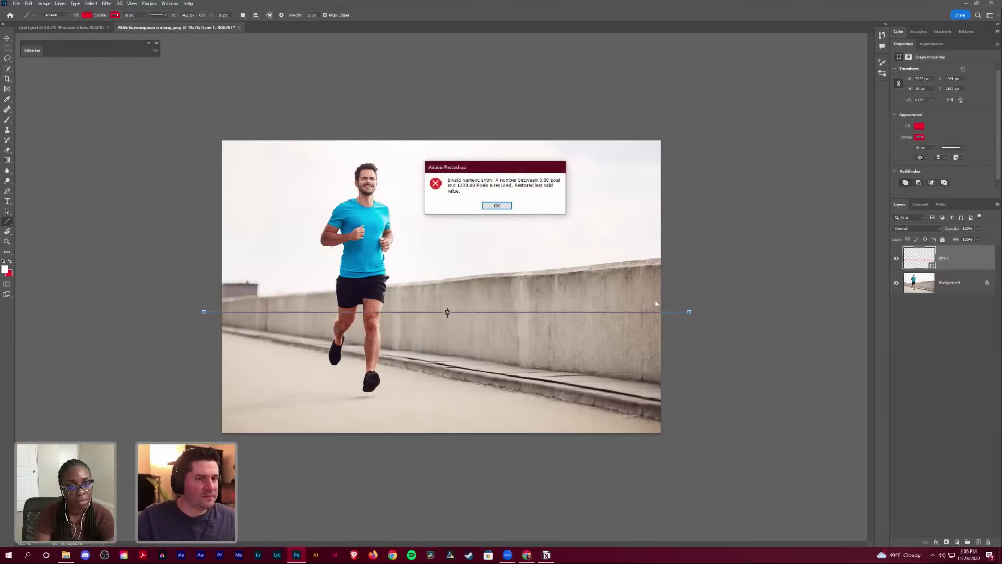
left_click(506, 205)
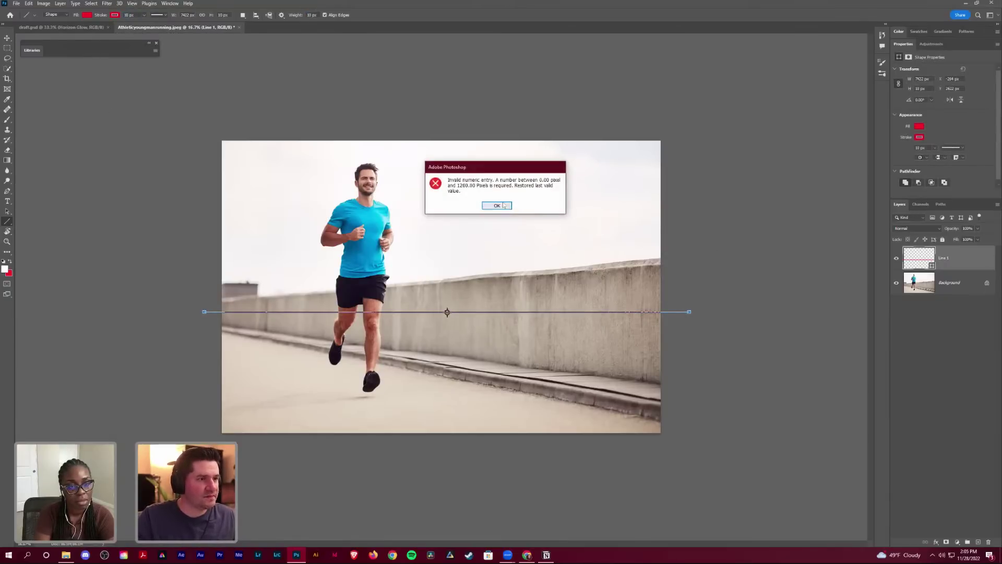
left_click(503, 205)
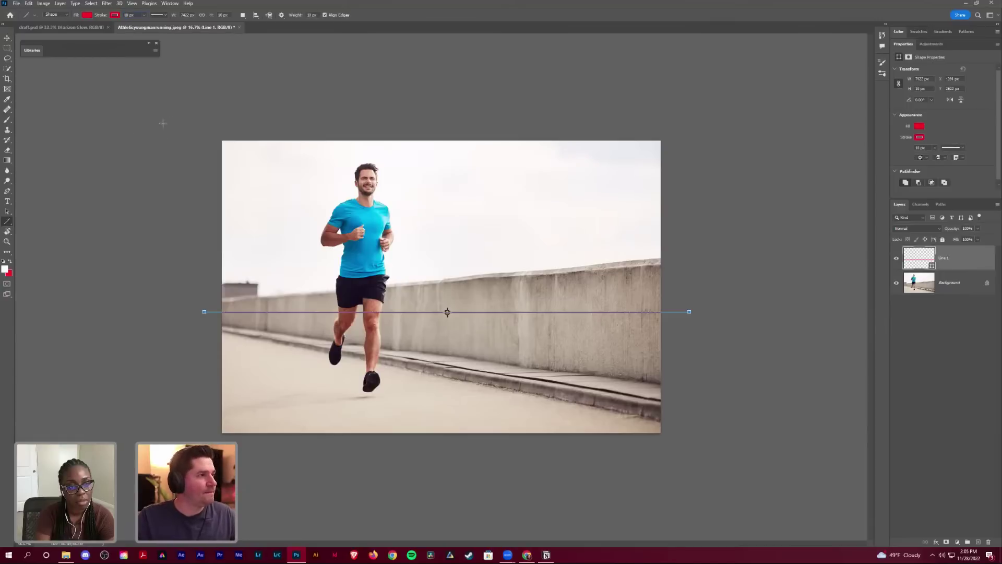
key("v")
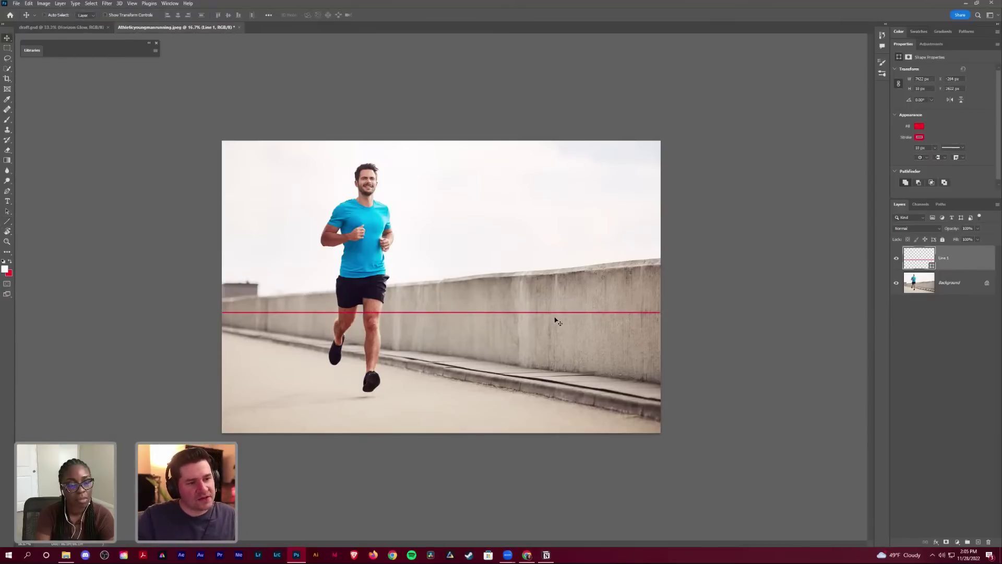
mouse_move(519, 315)
left_mouse_down()
mouse_move(541, 312)
mouse_move(519, 315)
left_mouse_up()
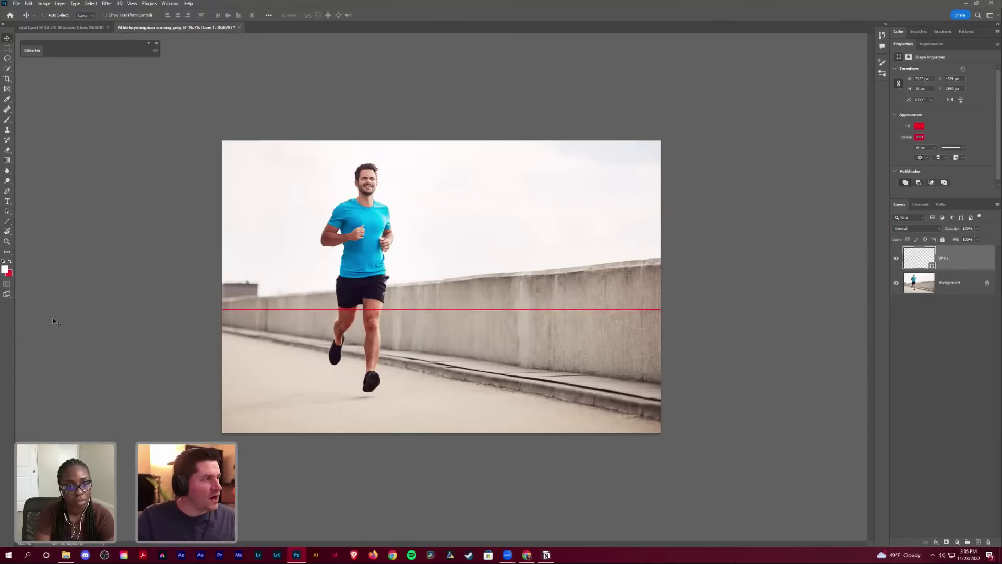
Step: Draw two long red perspective lines beyond both photo edges, one along the curb and one along the top of the wall
left_click(8, 221)
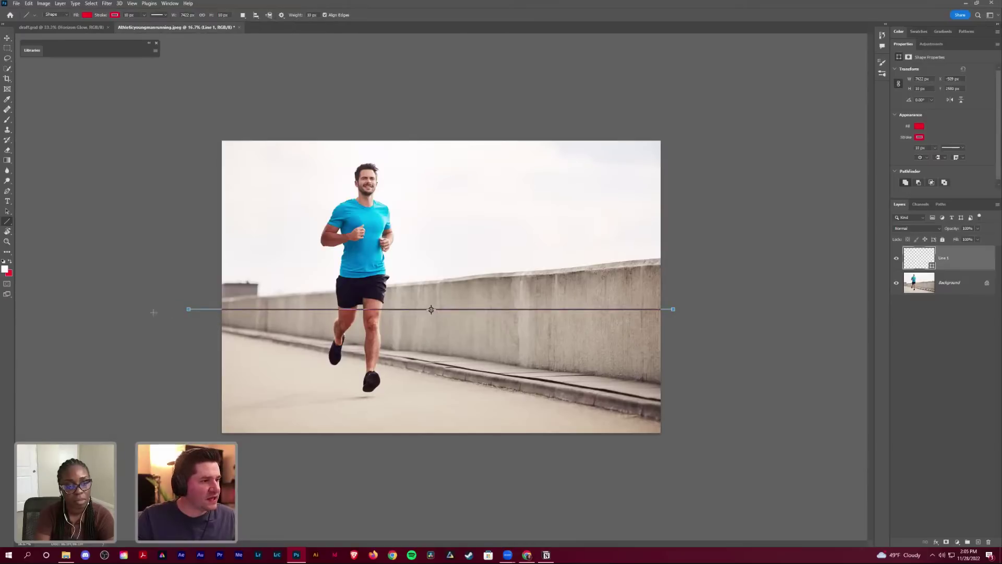
left_click_drag(76, 293, 820, 452)
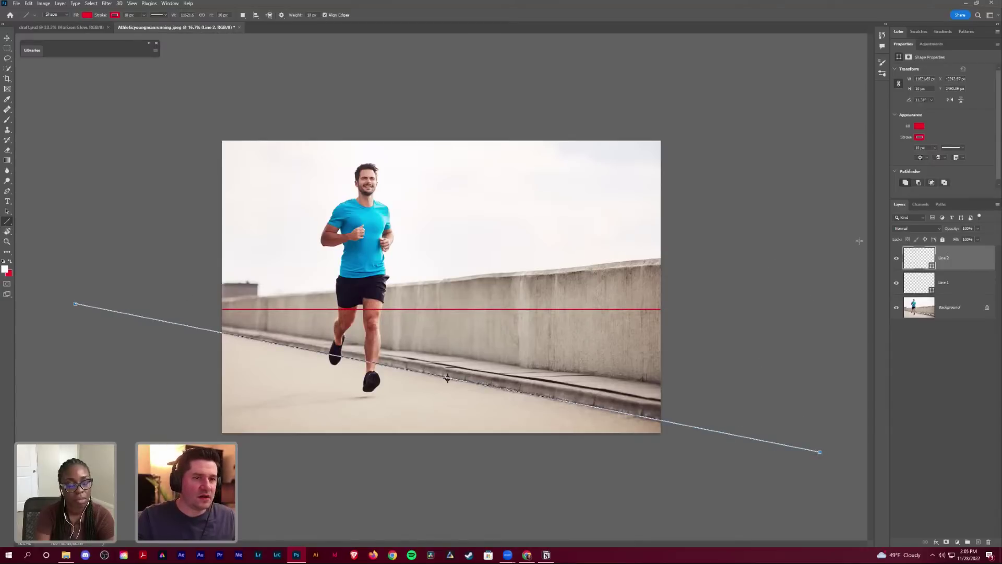
left_click_drag(851, 236, 23, 315)
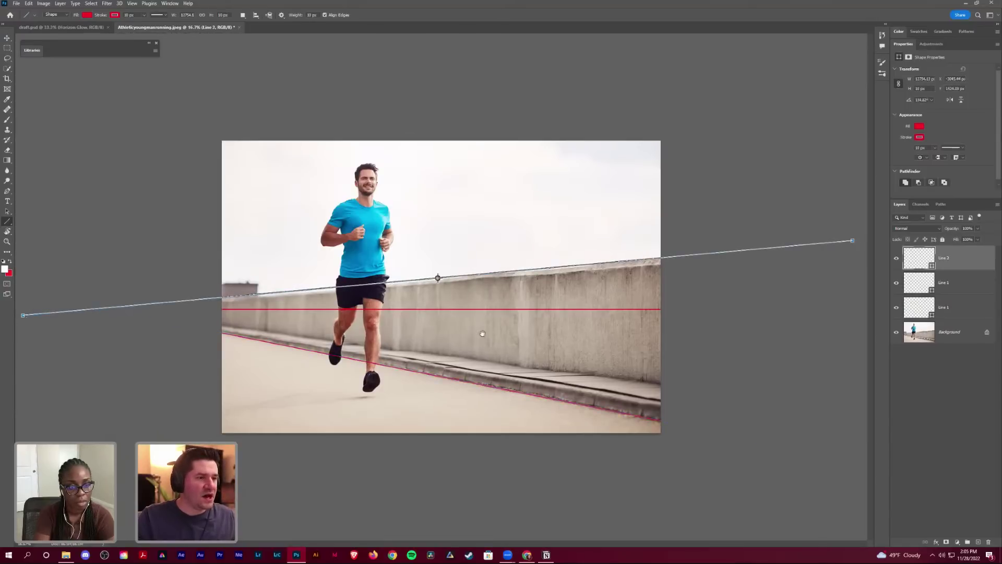
key("v")
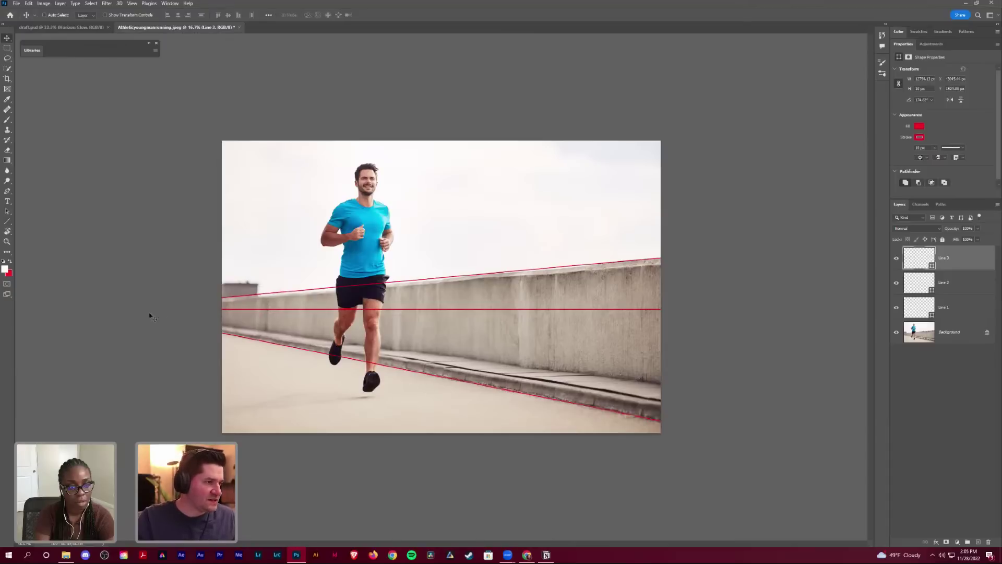
Step: Extend the canvas on the left side of the photo with the Crop tool so the perspective lines' crossing fits inside
key("c")
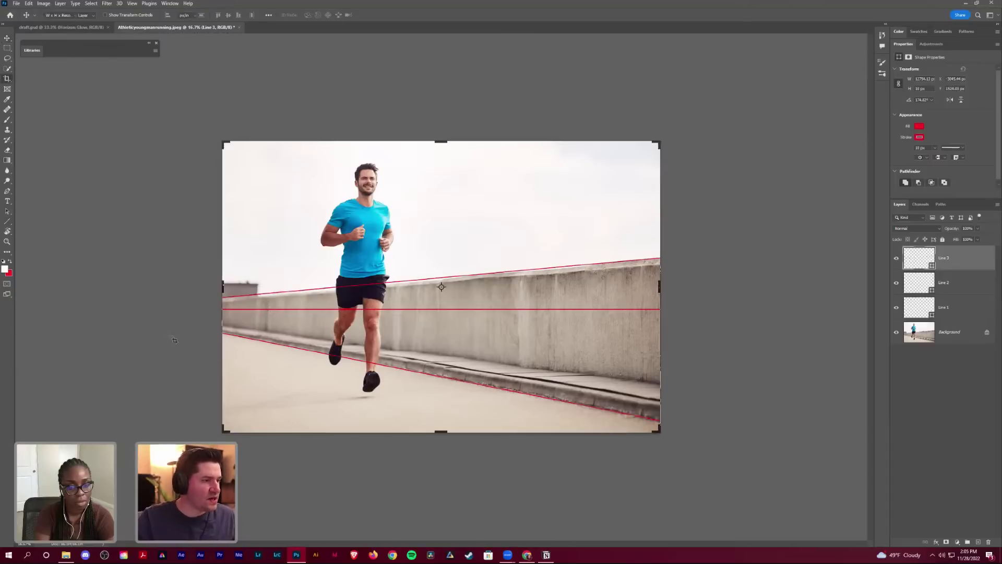
left_click_drag(223, 288, 134, 296)
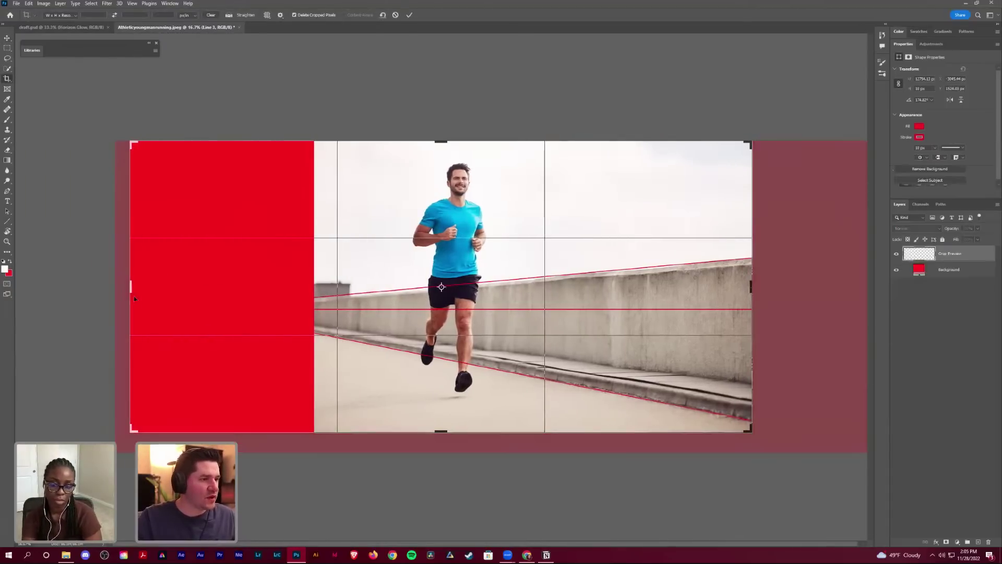
key("Return")
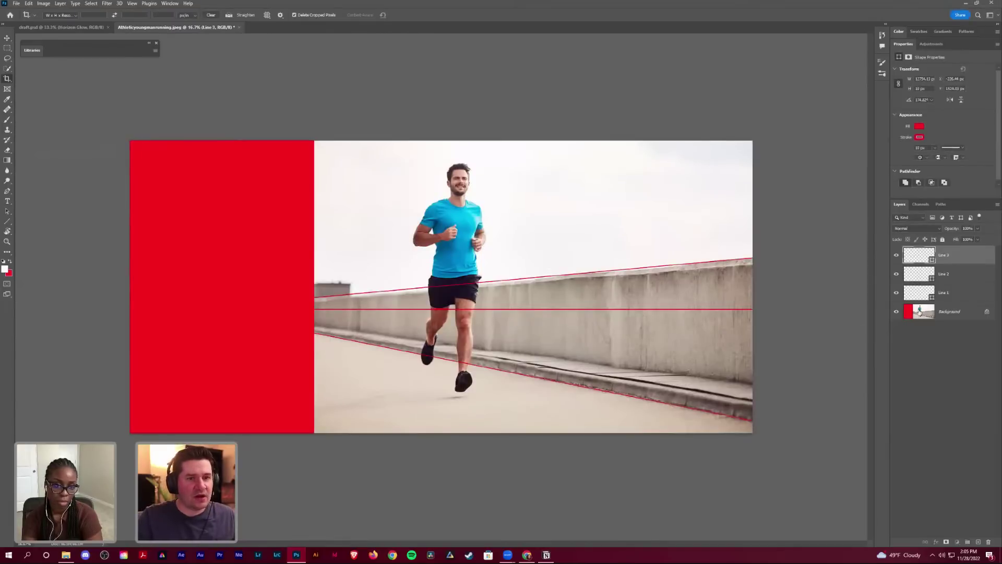
Step: Unlock the Background layer, fill the added red canvas area with white and clear the selection
key("m")
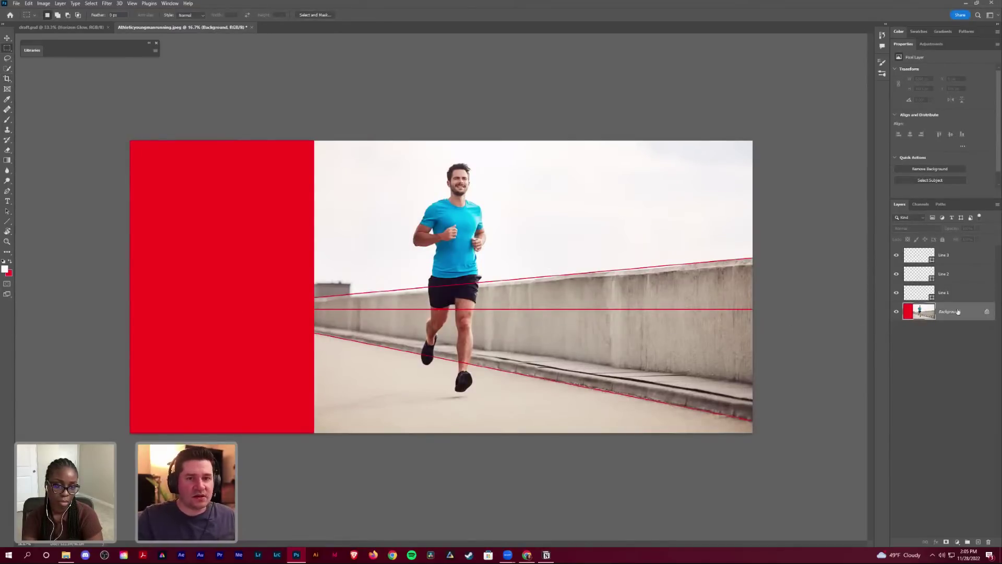
left_click(987, 312)
left_click_drag(312, 124, 36, 543)
key("Delete")
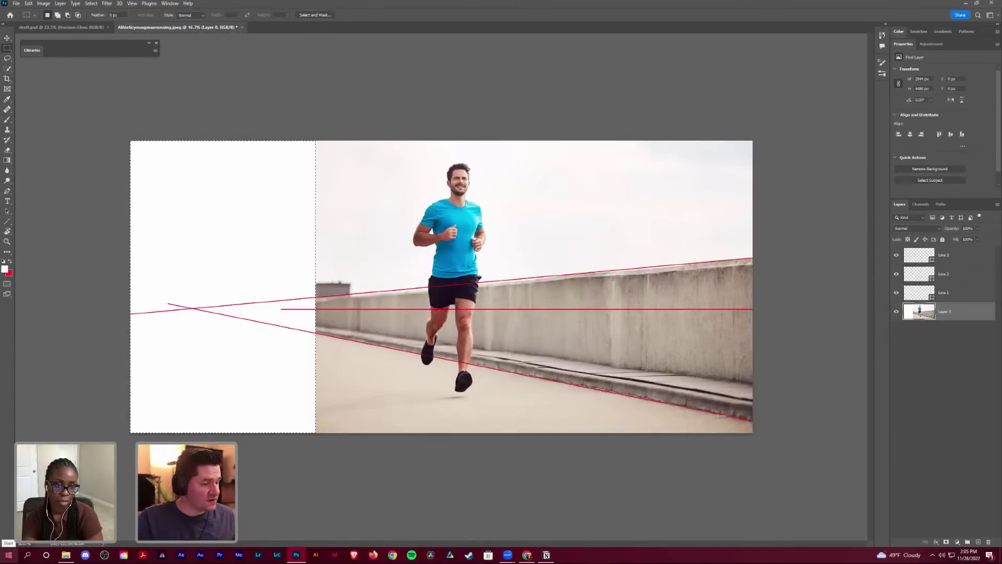
key("ctrl+d")
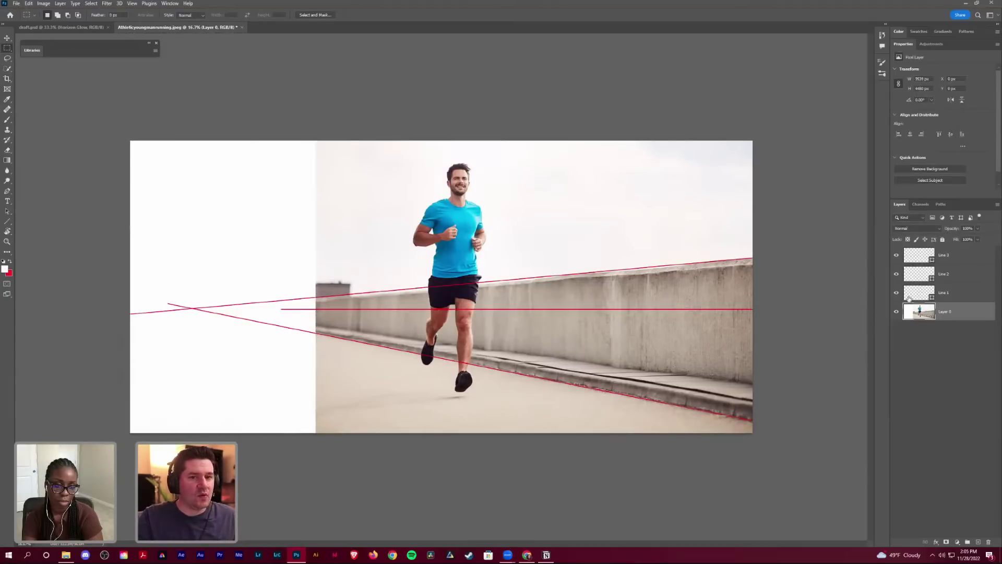
Step: Stretch the horizontal Line 1 leftward through the crossing of the two perspective lines, and switch back to the draft.psd document
left_click(925, 292)
key("ctrl+t")
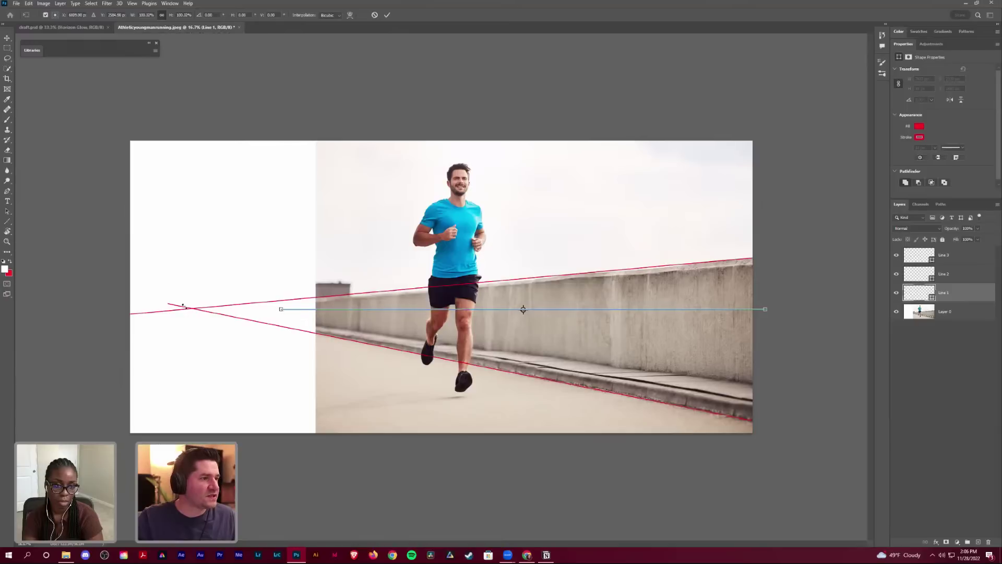
left_click_drag(184, 306, 118, 309)
key("Return")
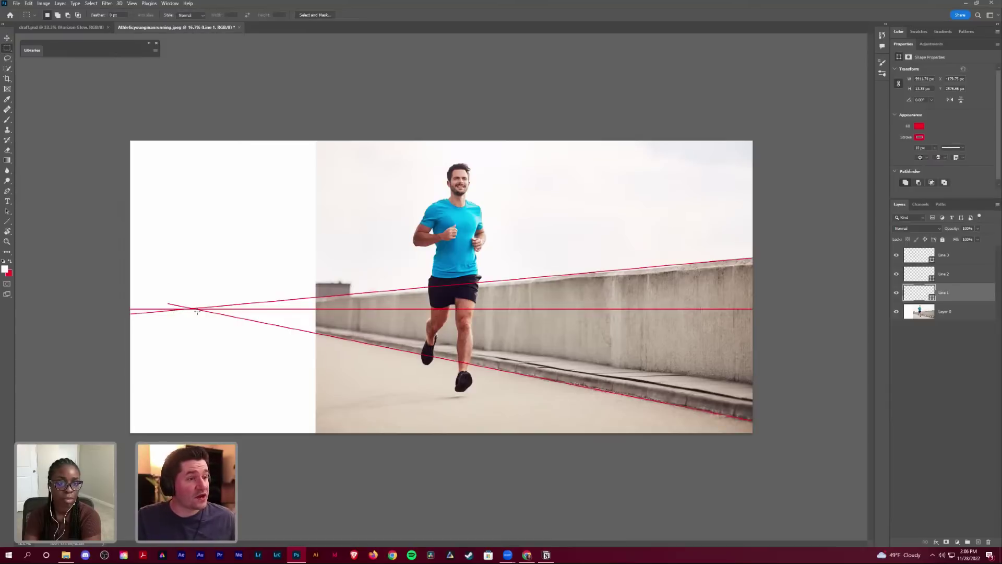
left_click(89, 27)
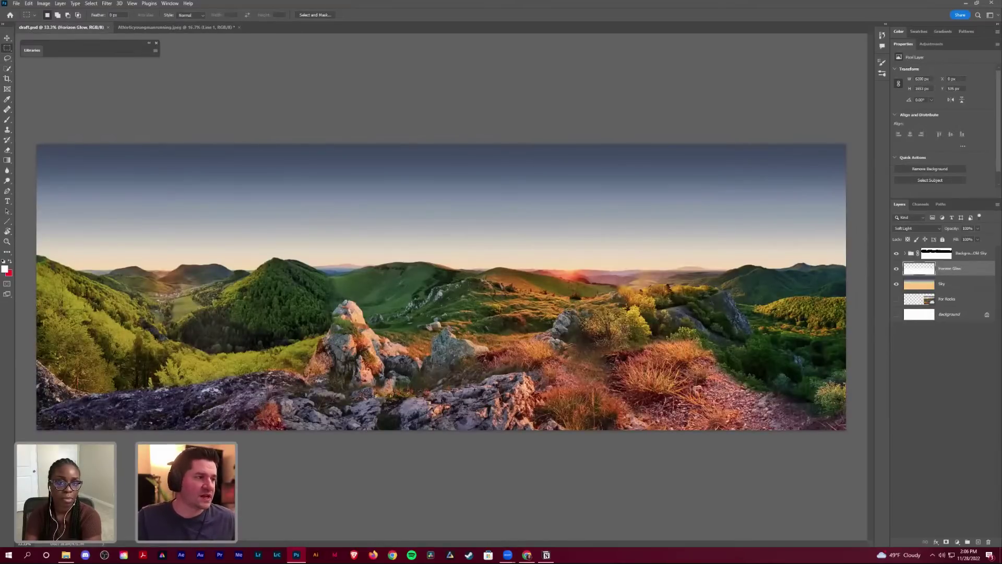
Step: Compare the runner photo's perspective lines with the draft.psd landscape, and close the runner photo without saving
left_click(172, 28)
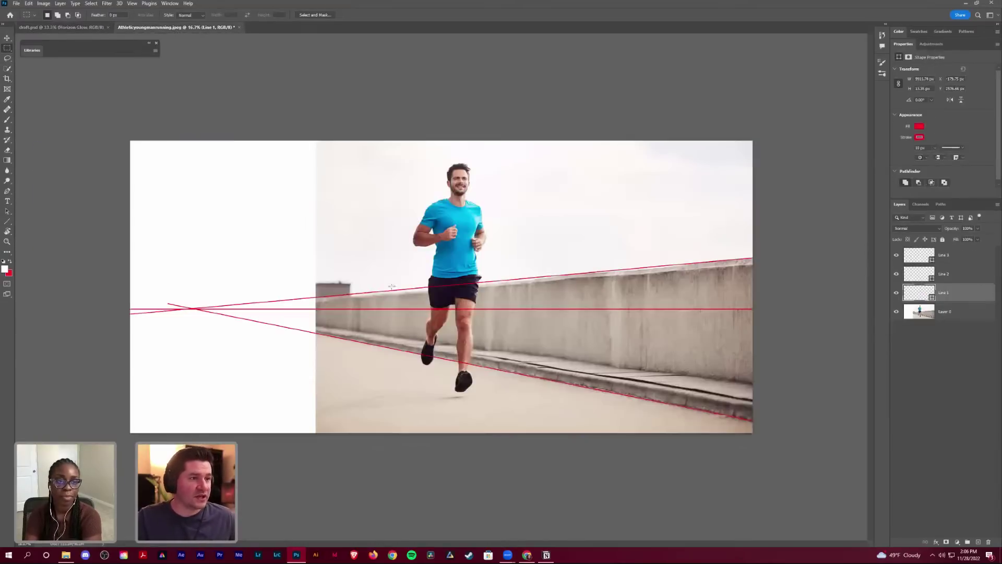
left_click(61, 27)
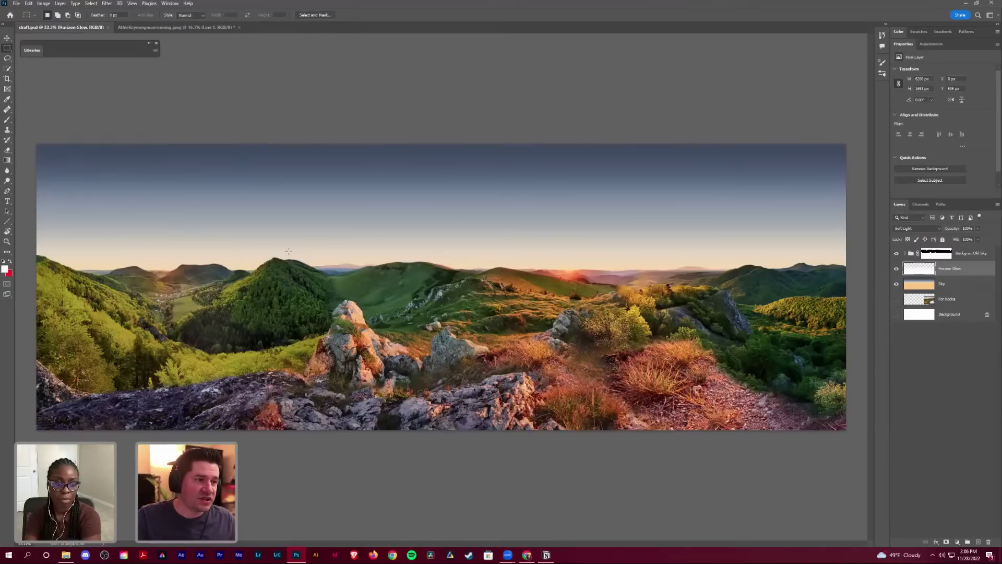
left_click(176, 27)
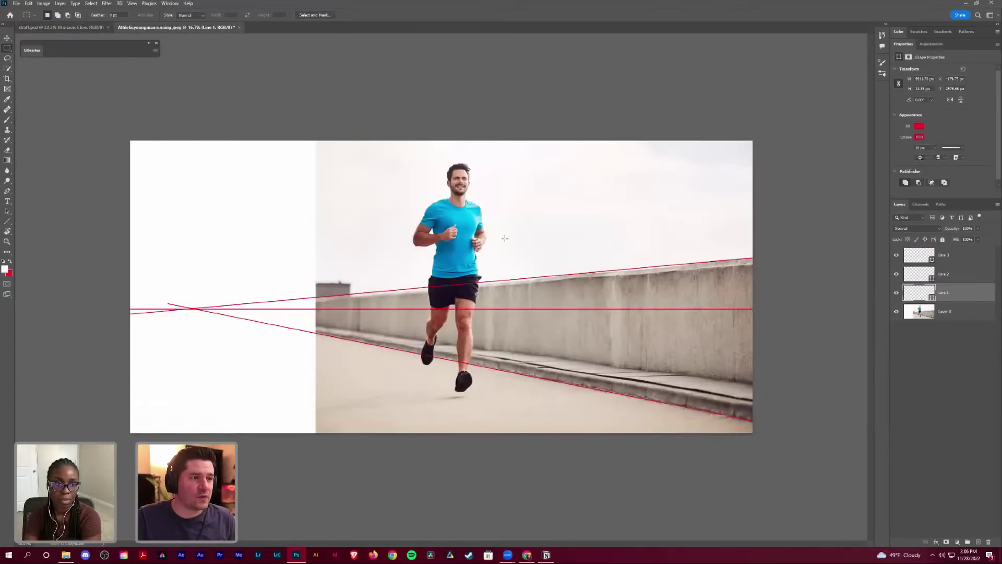
left_click(94, 27)
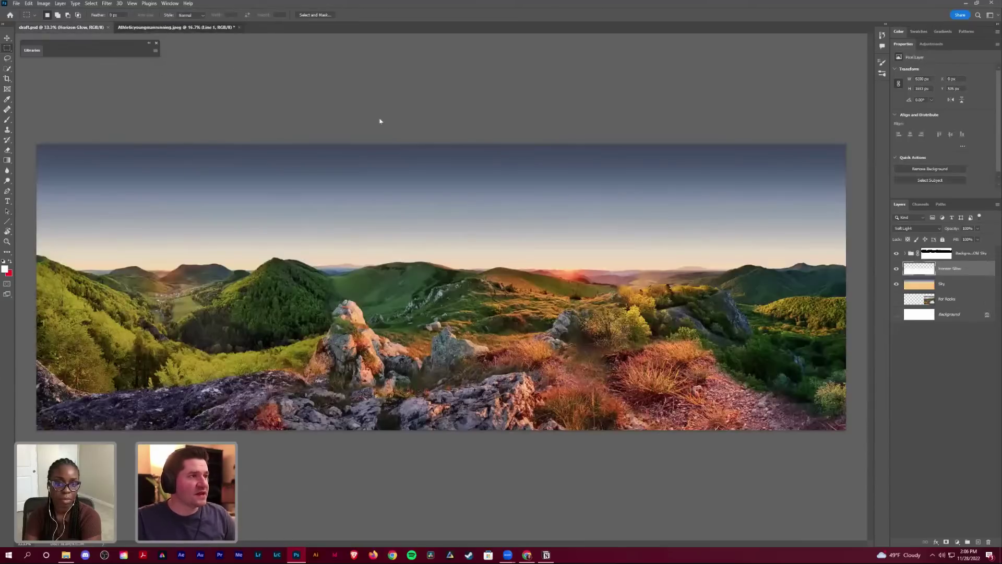
key("ctrl+Tab")
key("ctrl+Tab")
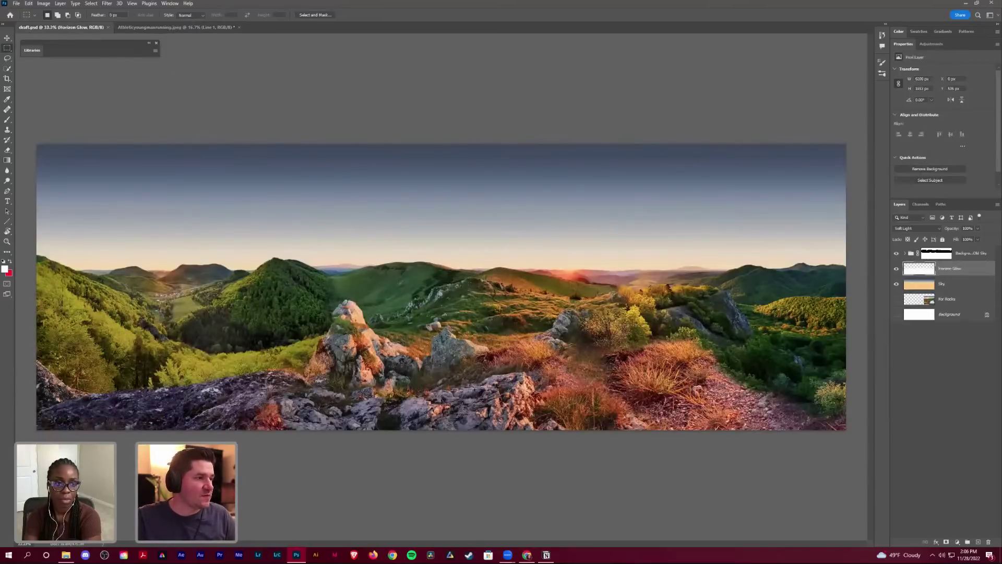
left_click(172, 27)
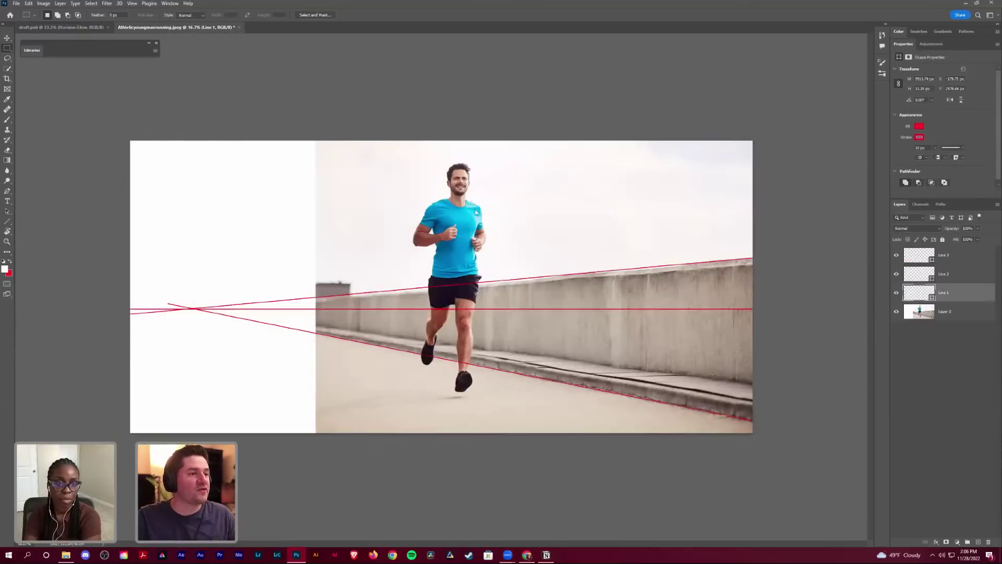
key("ctrl+w")
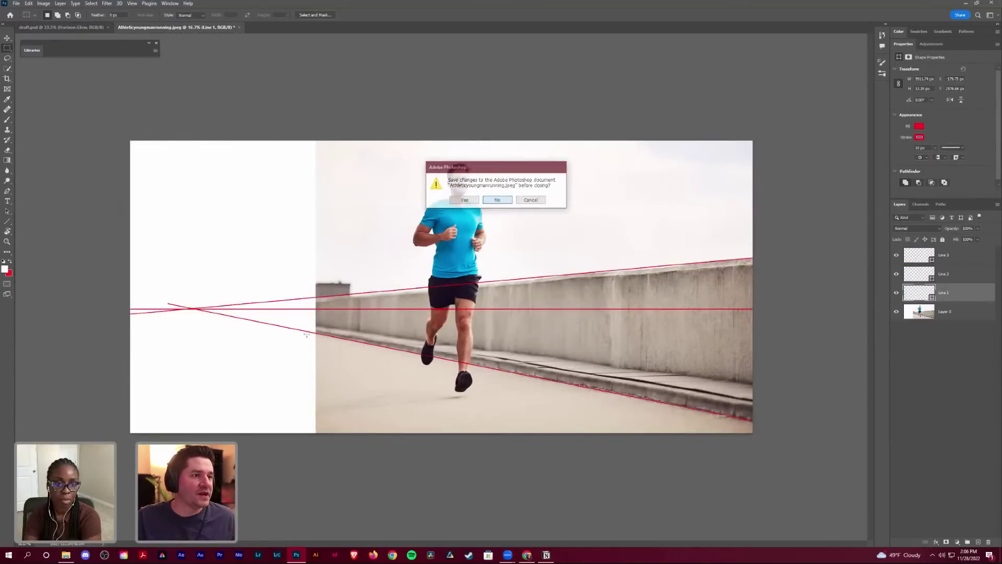
left_click(499, 200)
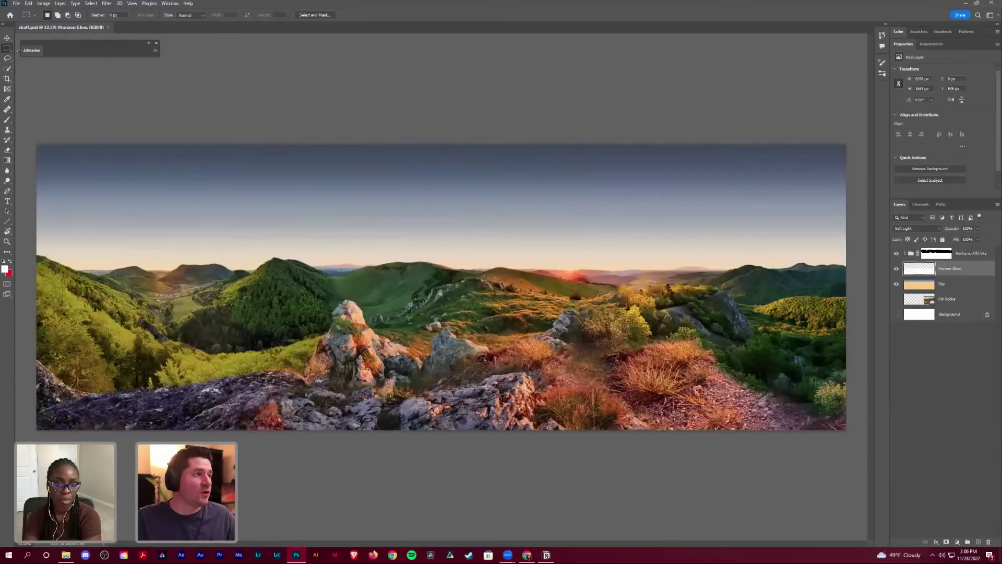
Step: Open the photo of the wedding couple by the lake from the Adobe Live library, and collapse the library list
left_click(28, 50)
scroll(95, 301, "up", 5)
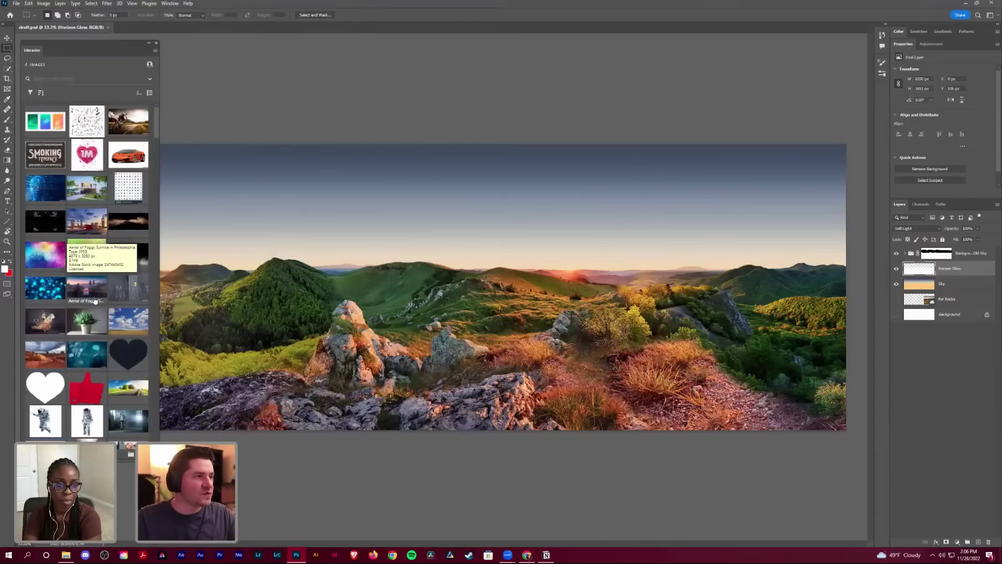
left_click(26, 64)
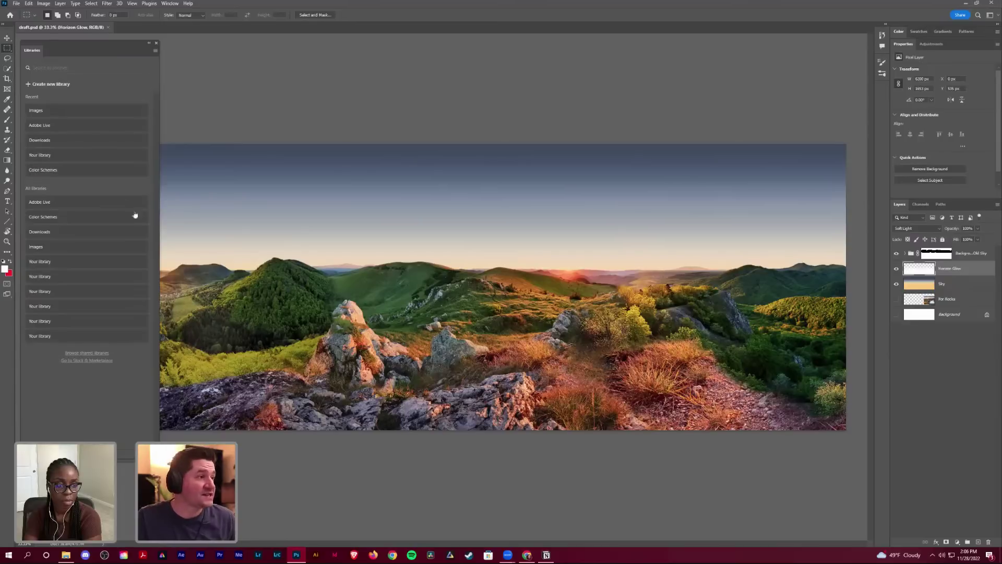
left_click(49, 128)
scroll(123, 354, "down", 5)
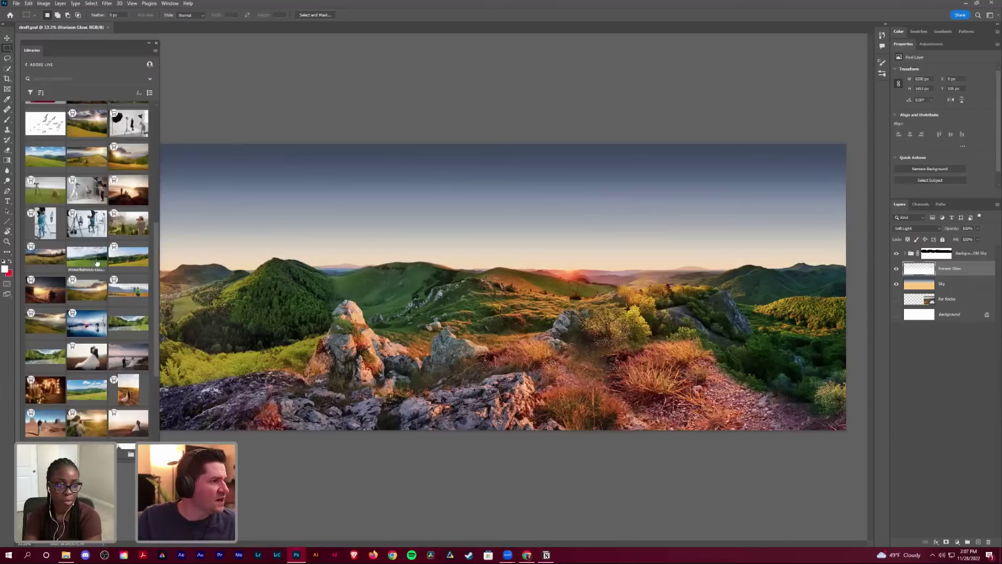
double_click(90, 226)
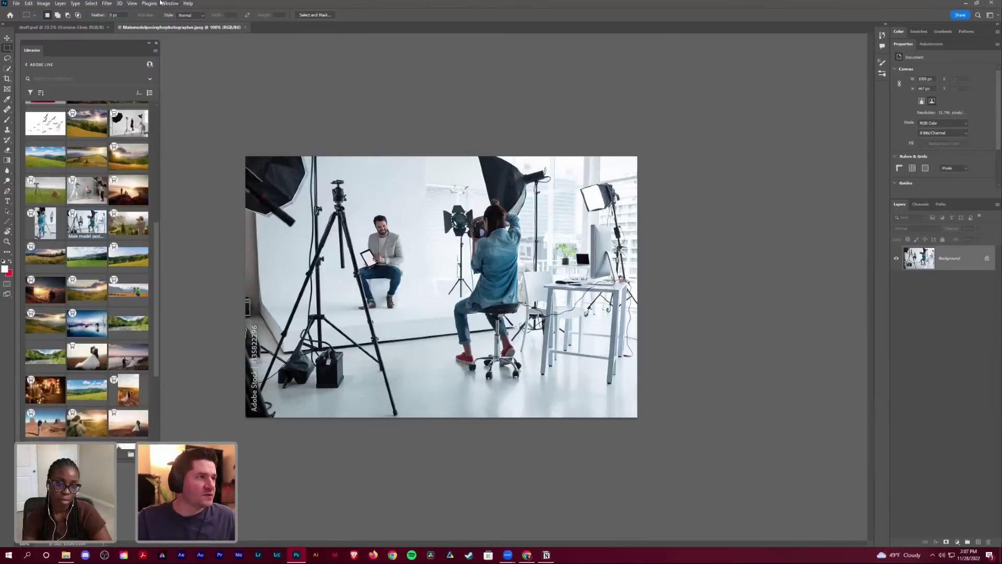
left_click(246, 28)
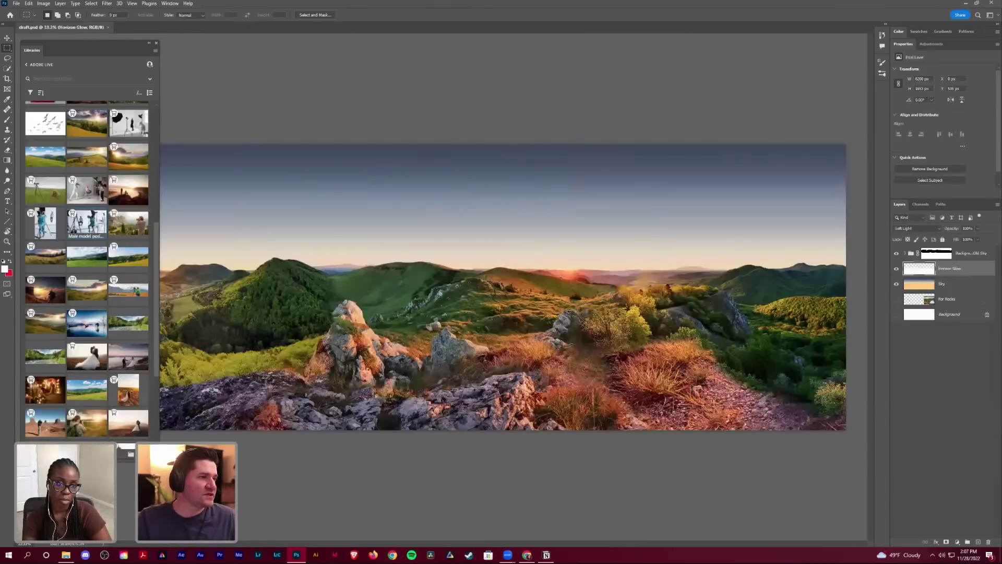
double_click(129, 357)
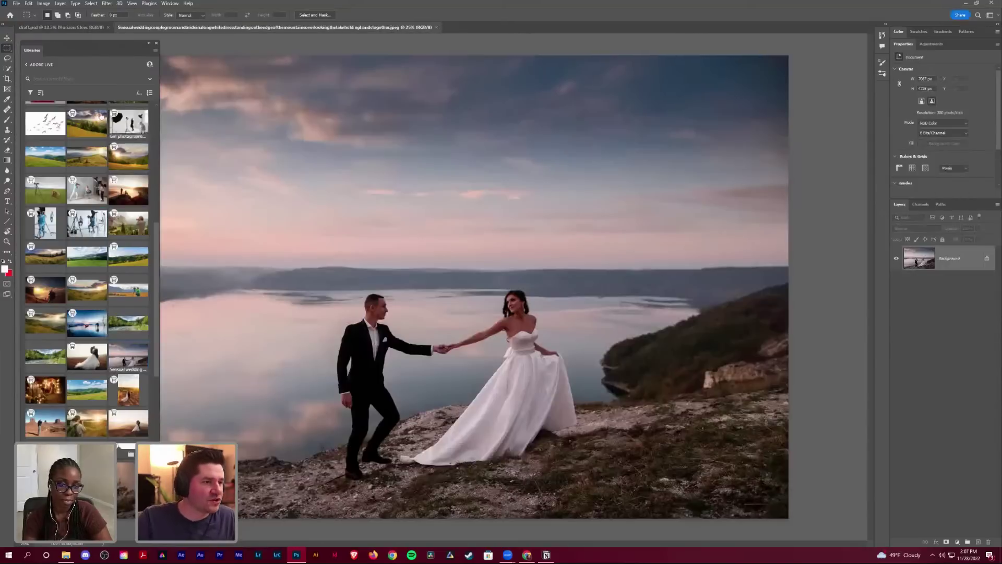
double_click(32, 50)
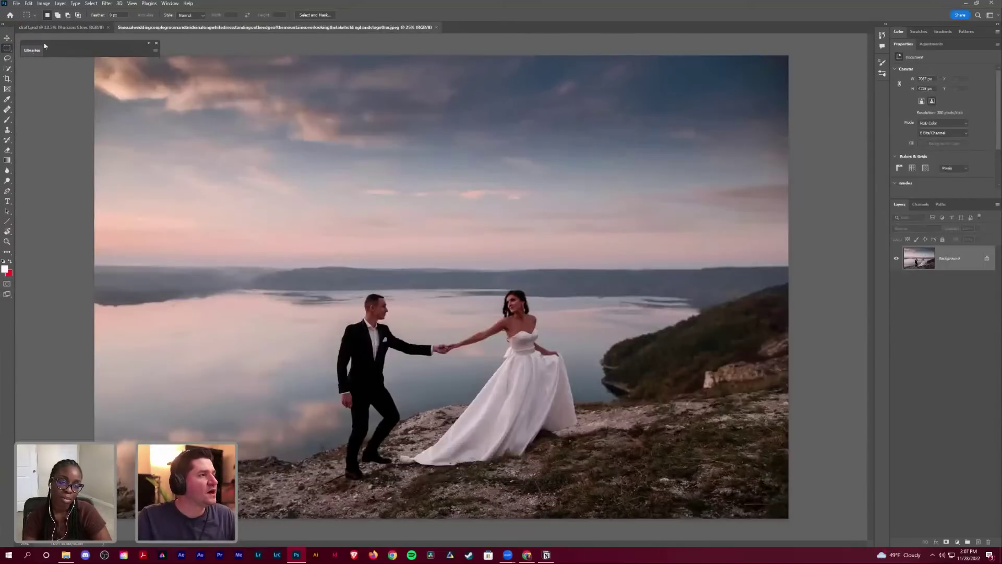
left_click_drag(45, 46, 43, 45)
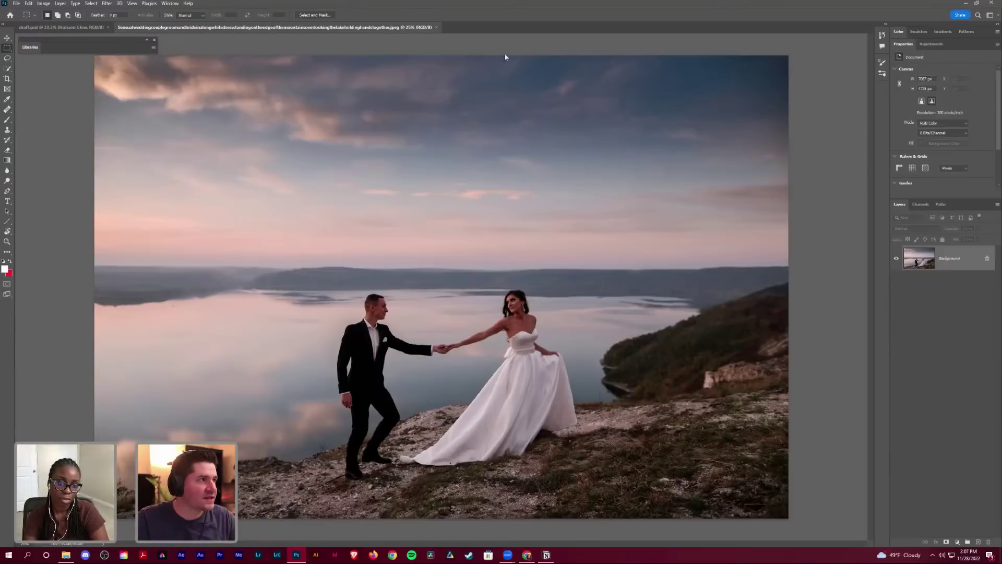
Step: Select the wedding photo's lower area from just above the horizon, check the groom's shoes up close, and copy the selection to a new layer
left_click(75, 29)
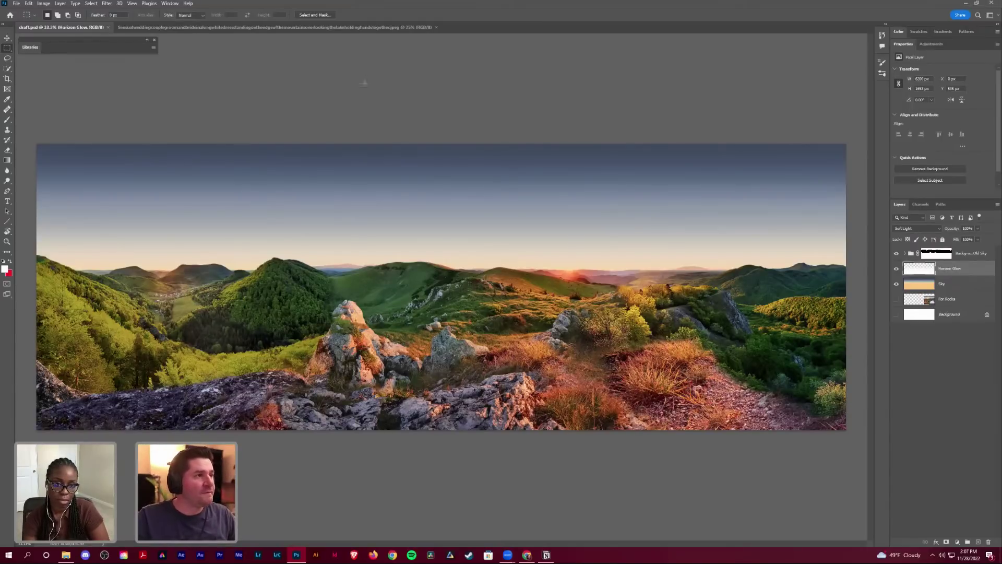
left_click(342, 27)
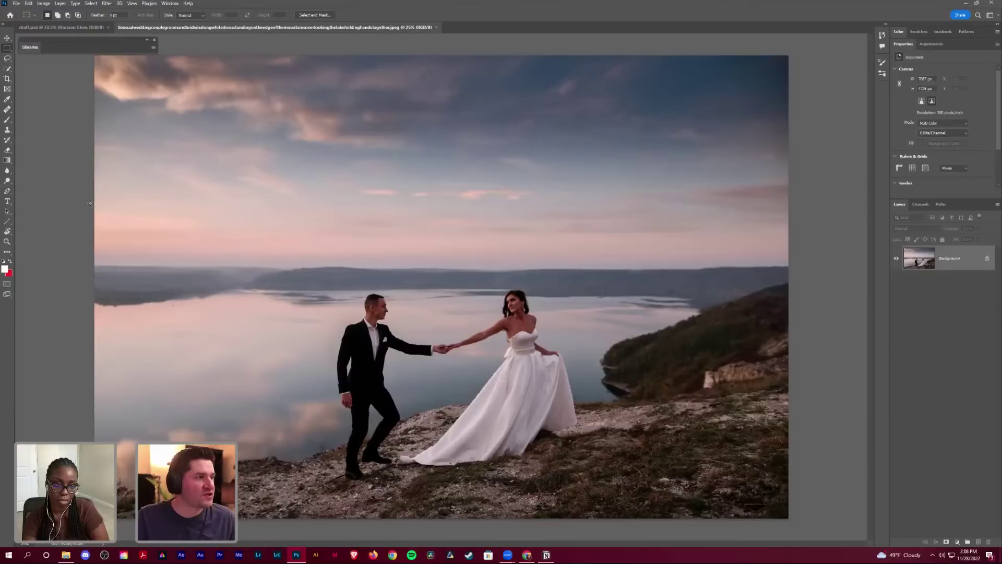
left_click_drag(91, 204, 759, 552)
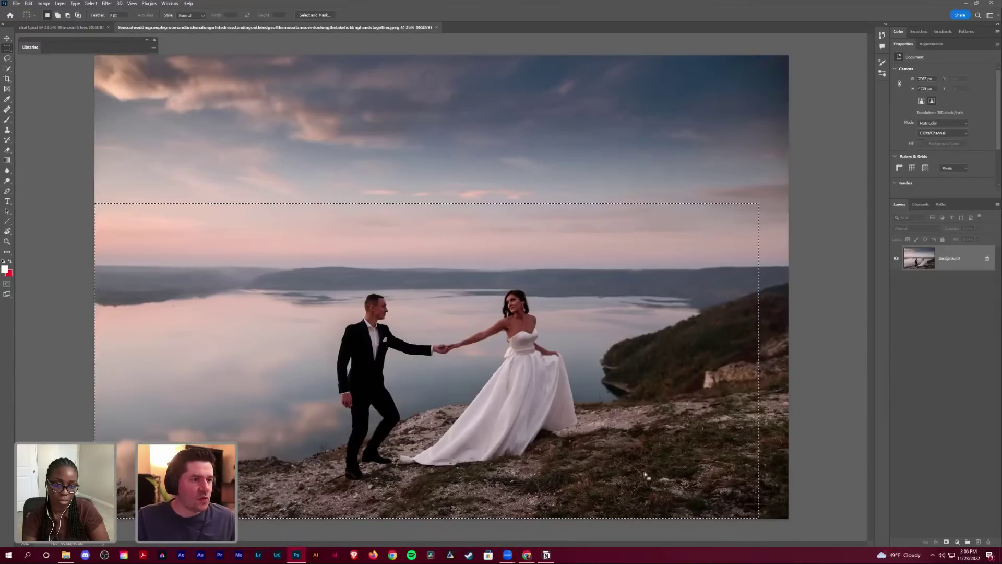
left_click_drag(87, 249, 751, 543)
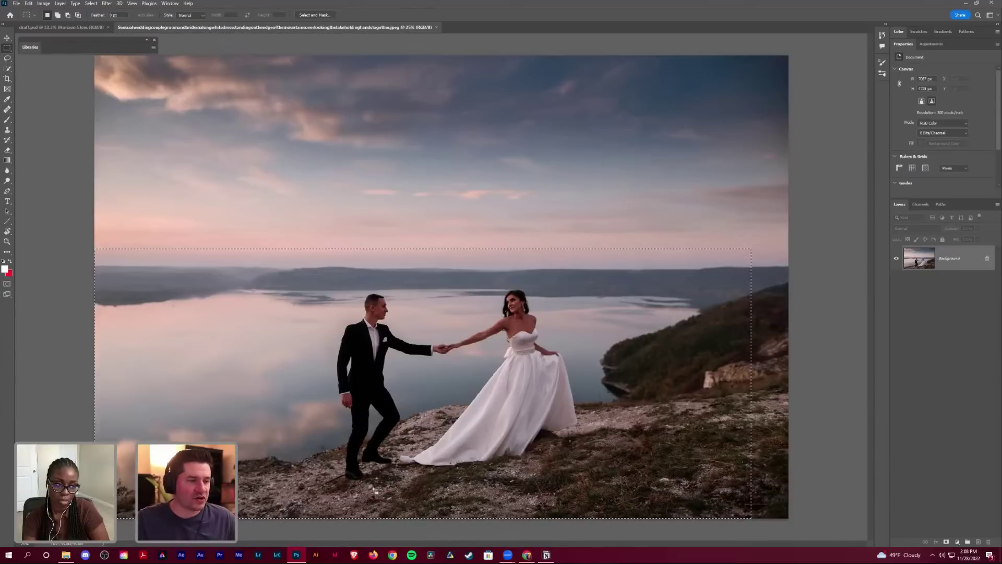
key("z")
left_click_drag(360, 480, 372, 428)
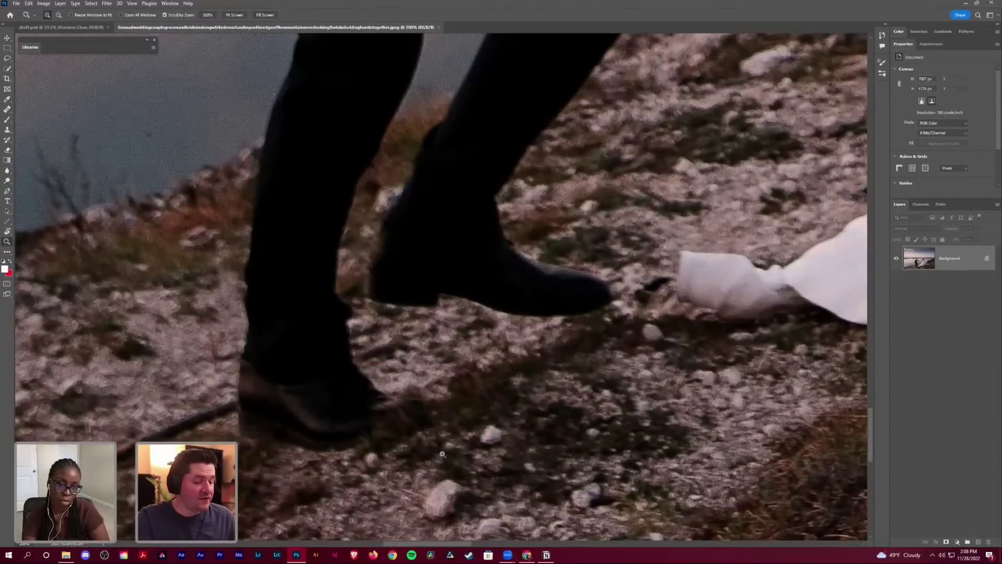
key("ctrl+minus")
key("ctrl+minus")
key("ctrl+minus")
key("ctrl+minus")
key("ctrl+minus")
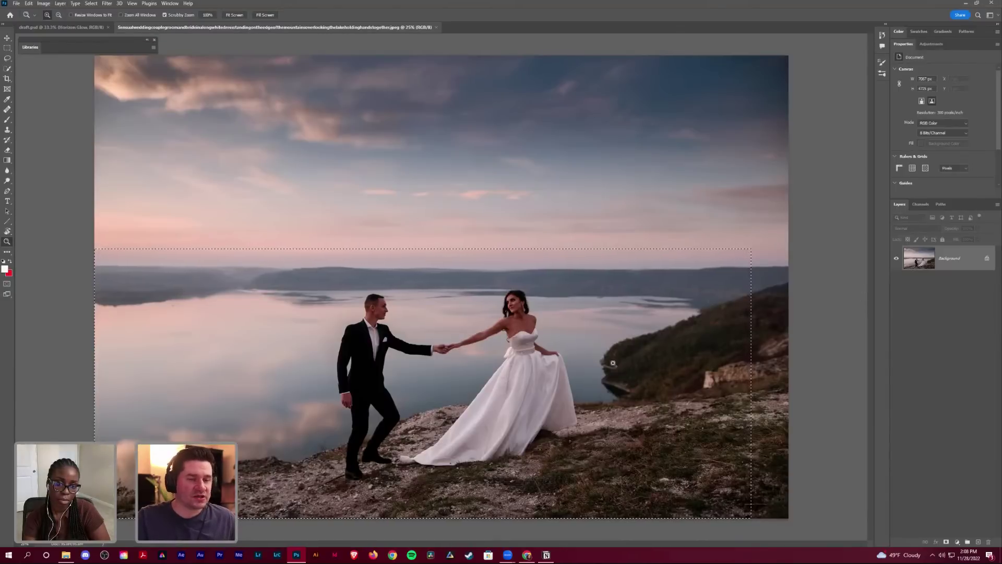
key("ctrl+j")
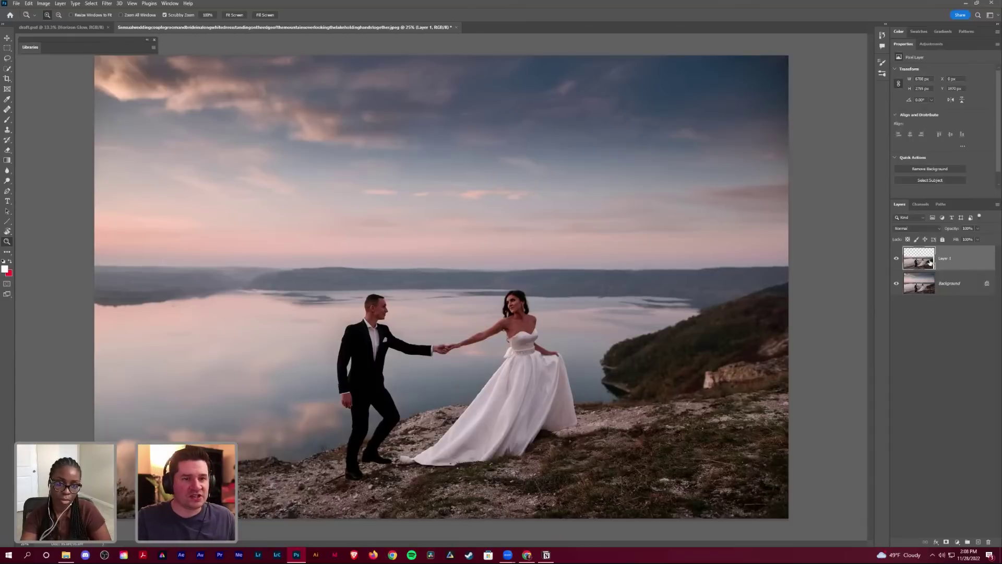
Step: Bring the copied couple layer into draft.psd at the top of the layer stack and align its top edge with the canvas
key("v")
left_click_drag(580, 359, 448, 205)
left_click_drag(913, 271, 914, 248)
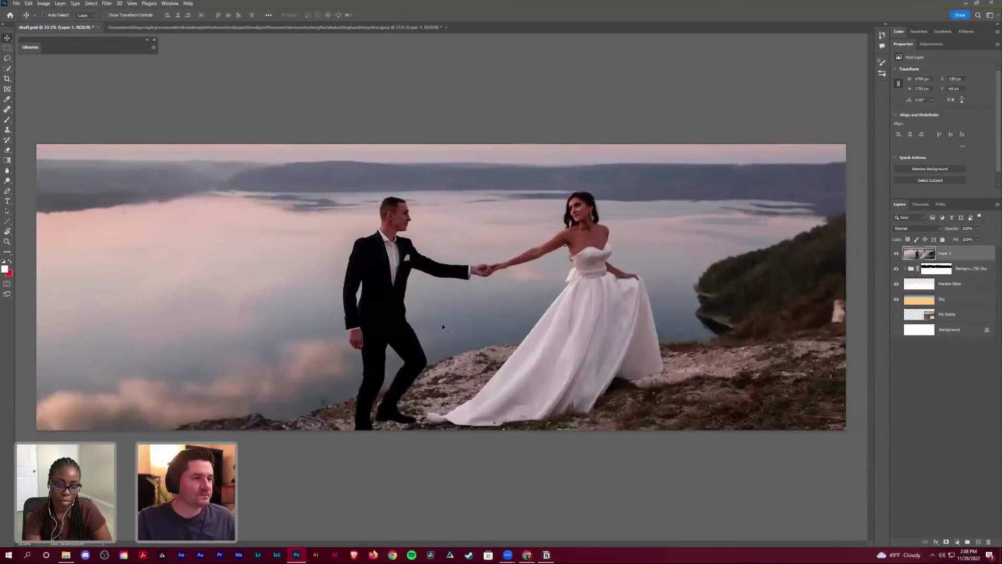
left_click_drag(476, 310, 460, 332)
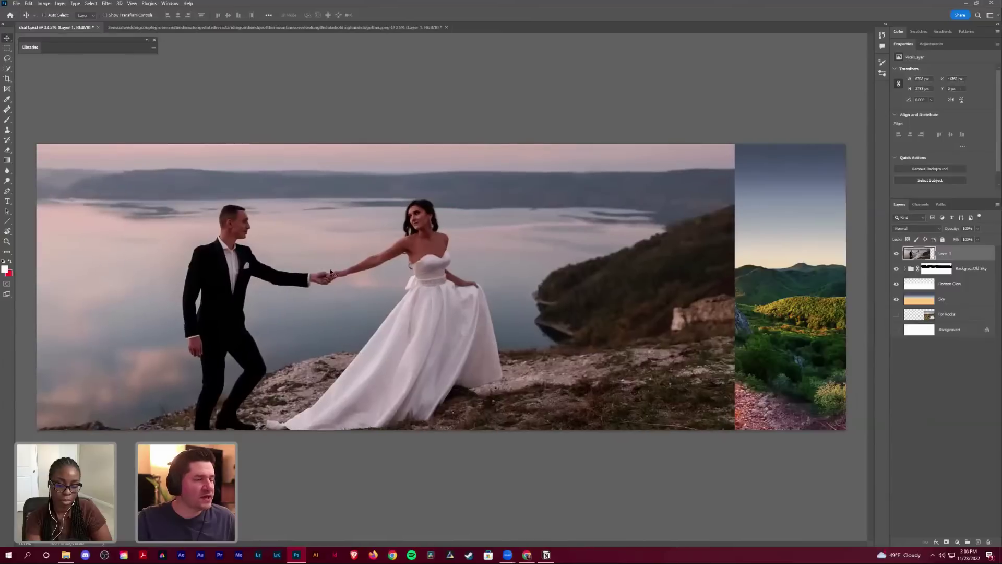
Step: Convert the couple layer to a Smart Object, scale it down proportionally and center it over the panorama
right_click(956, 256)
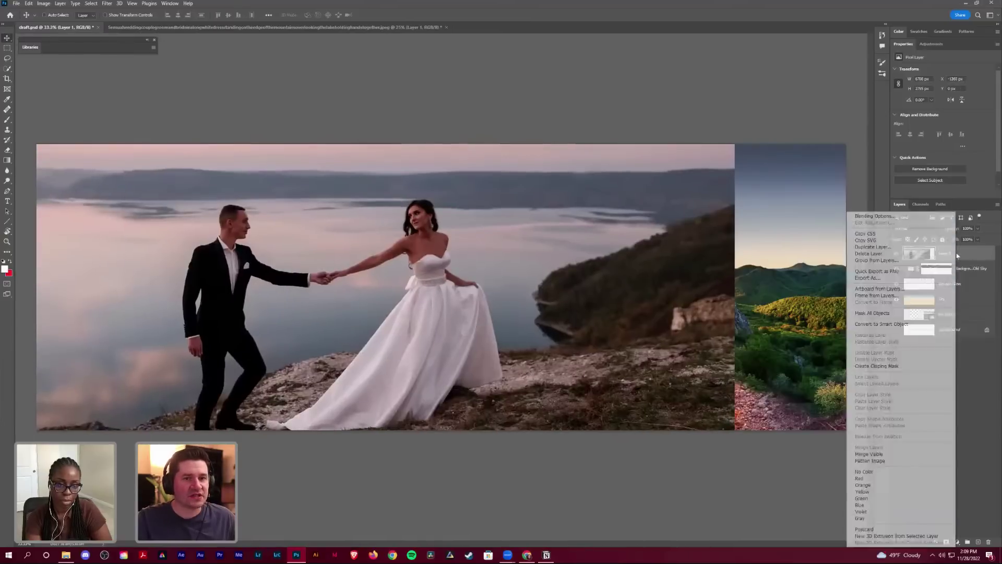
left_click(914, 324)
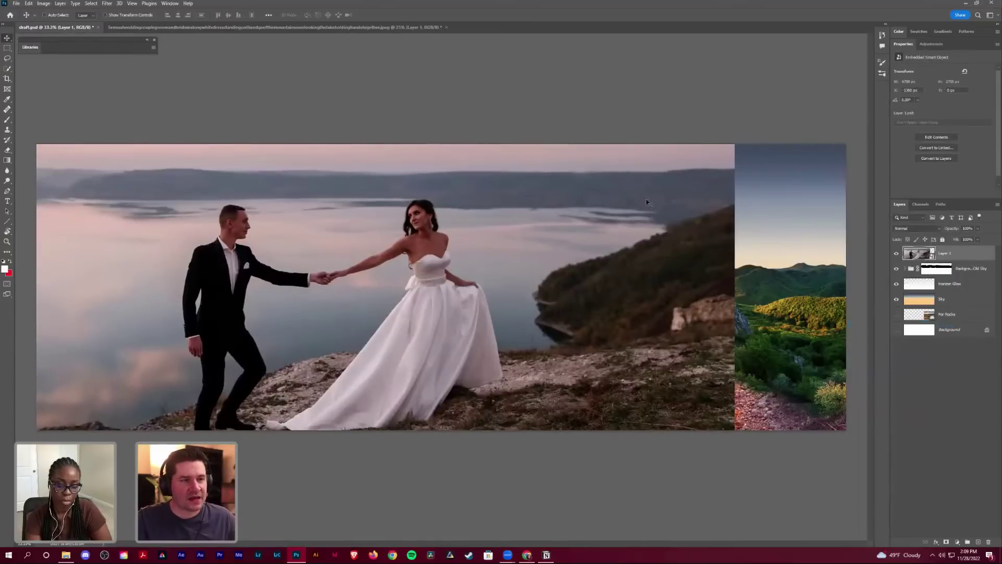
key("ctrl+t")
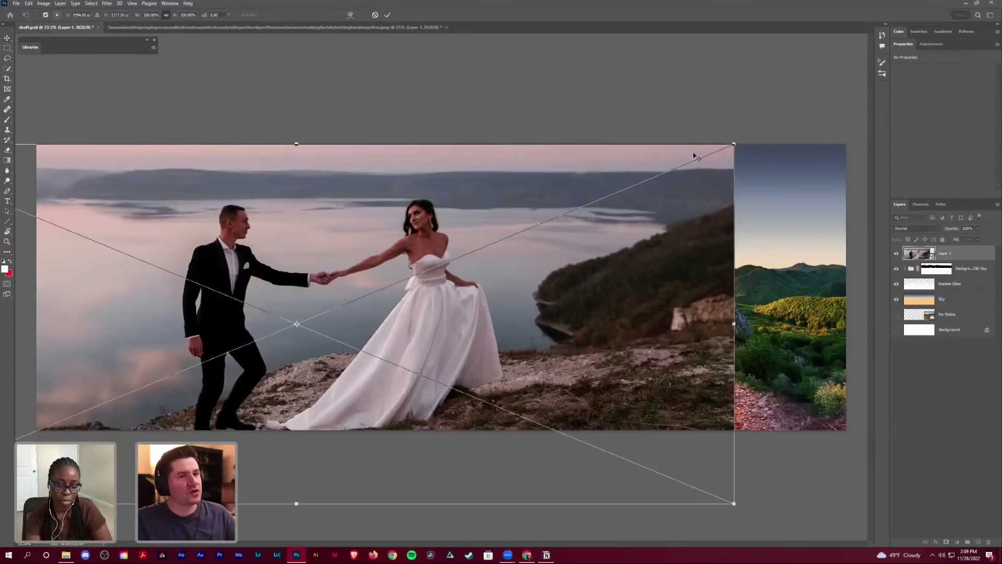
left_click_drag(735, 143, 695, 215)
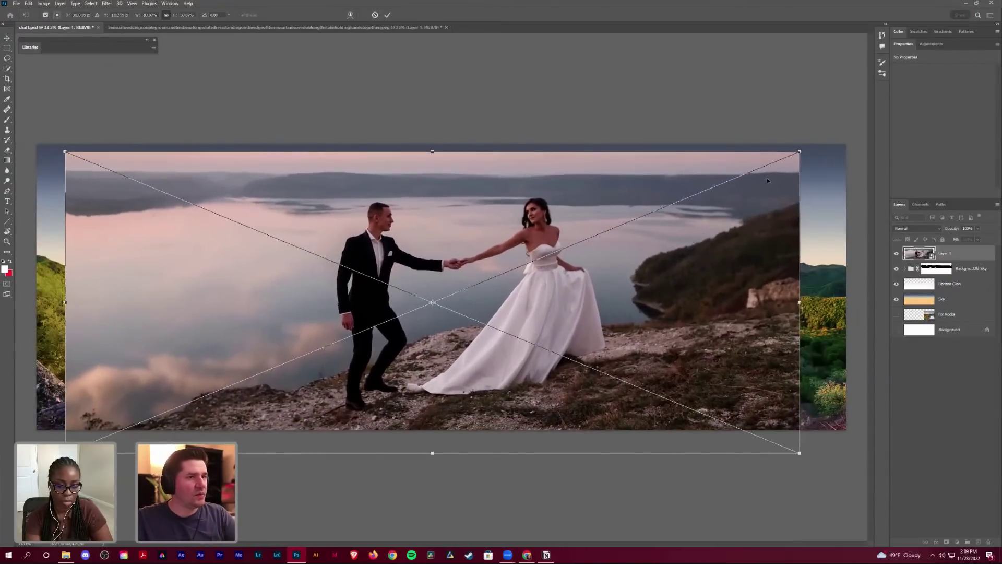
left_click_drag(799, 153, 750, 172)
left_click_drag(671, 293, 696, 270)
key("Return")
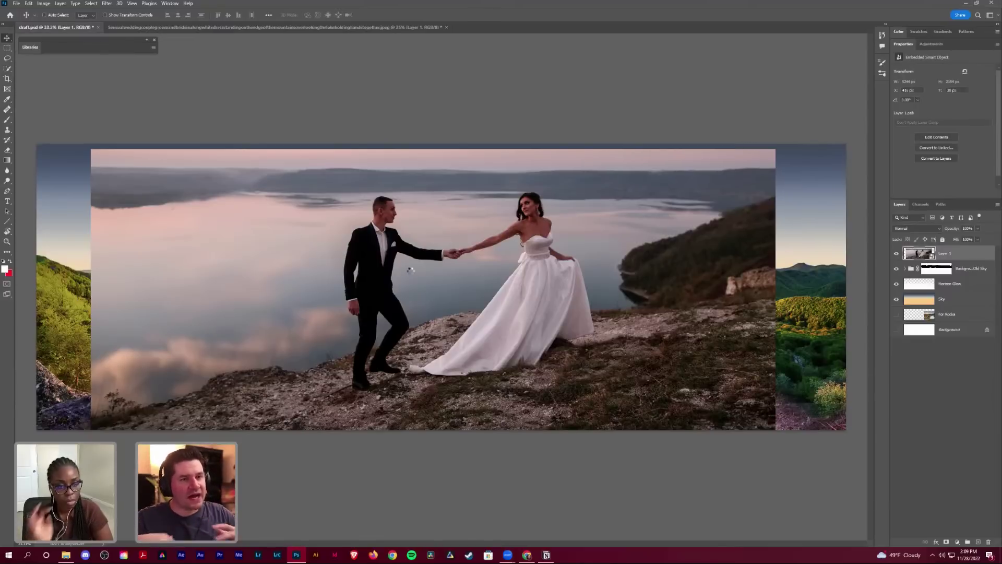
Step: Close the wedding photo without saving and hide the couple layer in draft.psd
left_click(447, 27)
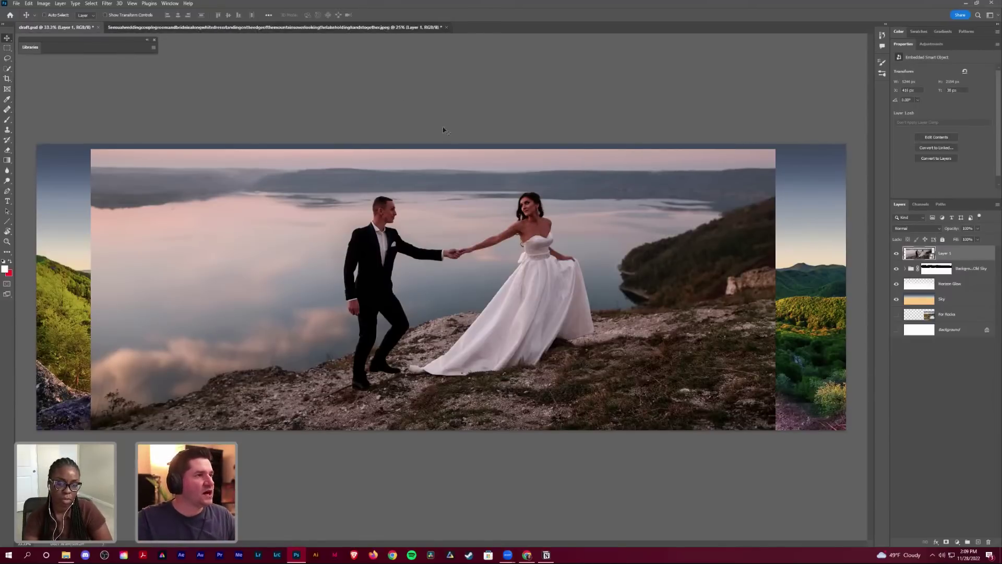
left_click(492, 201)
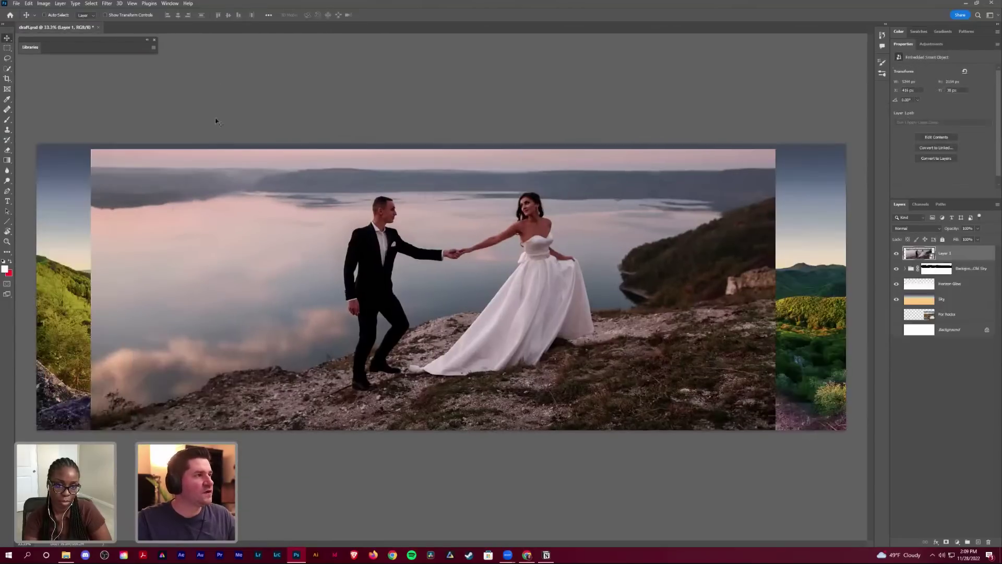
left_click(896, 254)
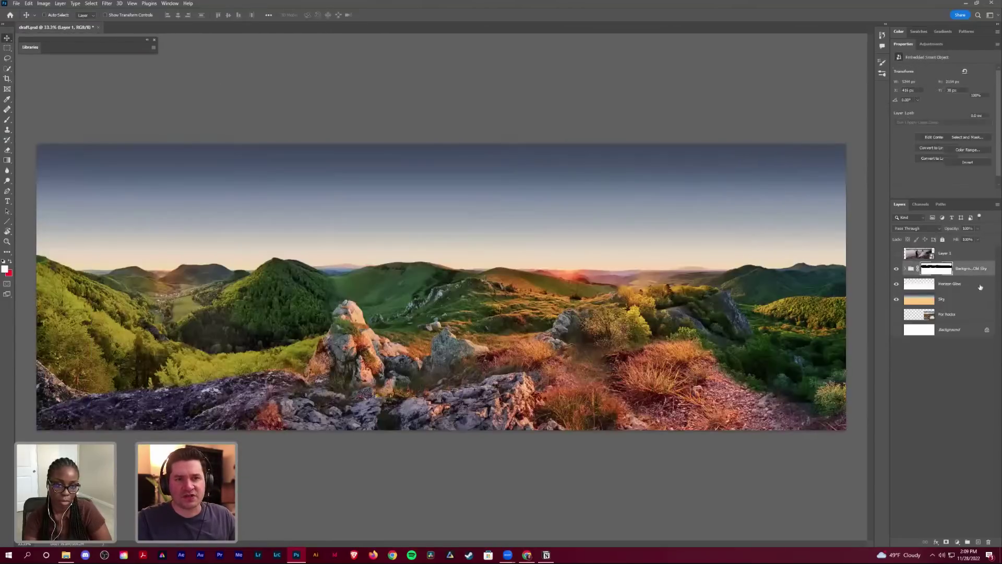
Step: Add a Curves adjustment layer directly above the Background With Old Sky group
left_click(937, 268)
left_click(925, 45)
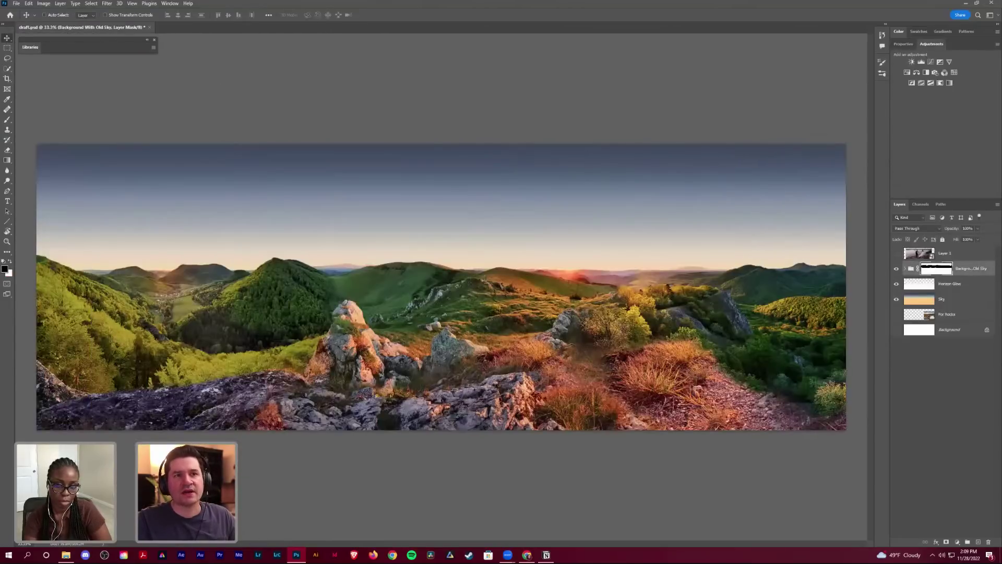
left_click(931, 63)
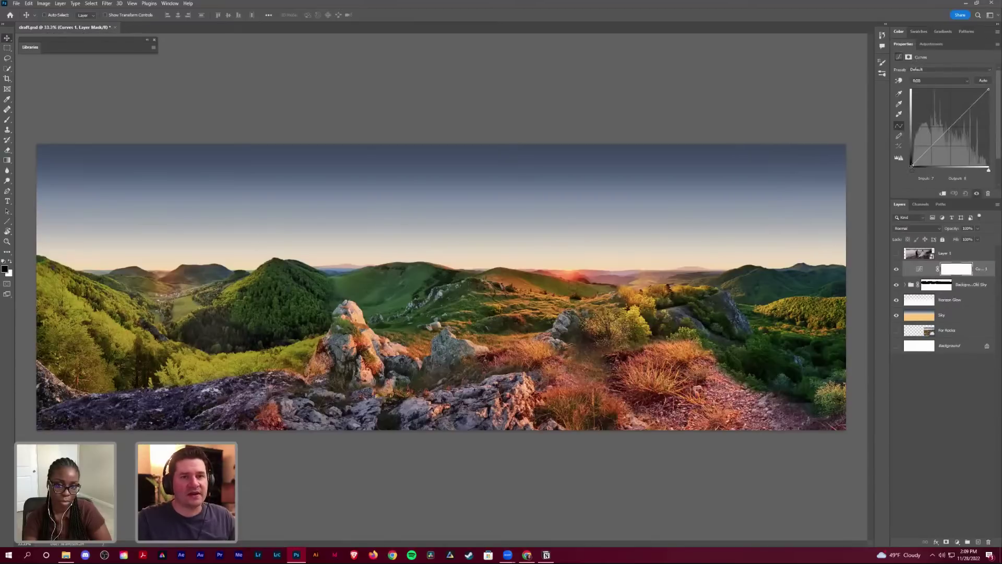
Step: Lift the black point, lower the white point and slightly darken the midtones on the Curves layer, and compare the background with and without it
left_click_drag(912, 166, 912, 162)
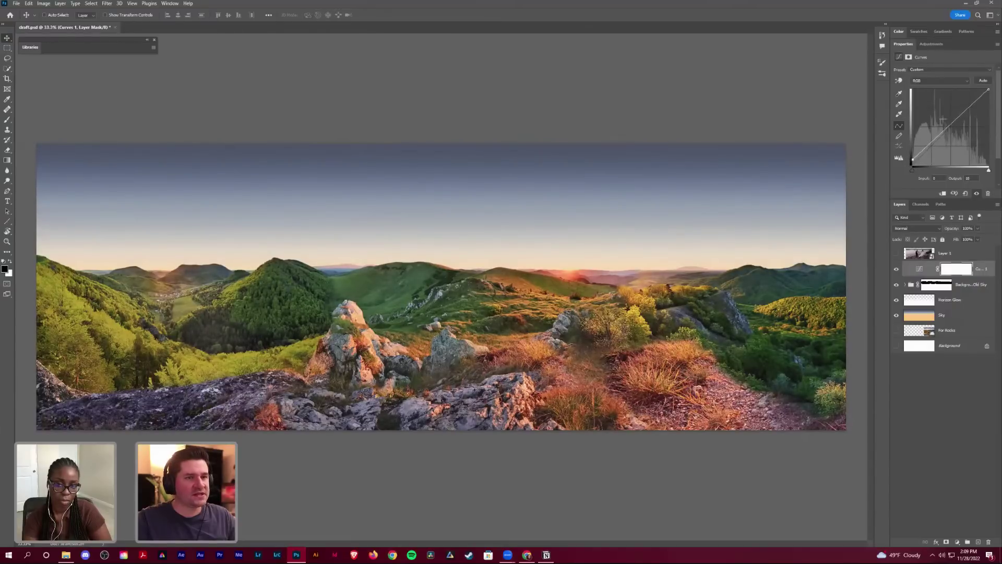
left_click_drag(989, 90, 991, 97)
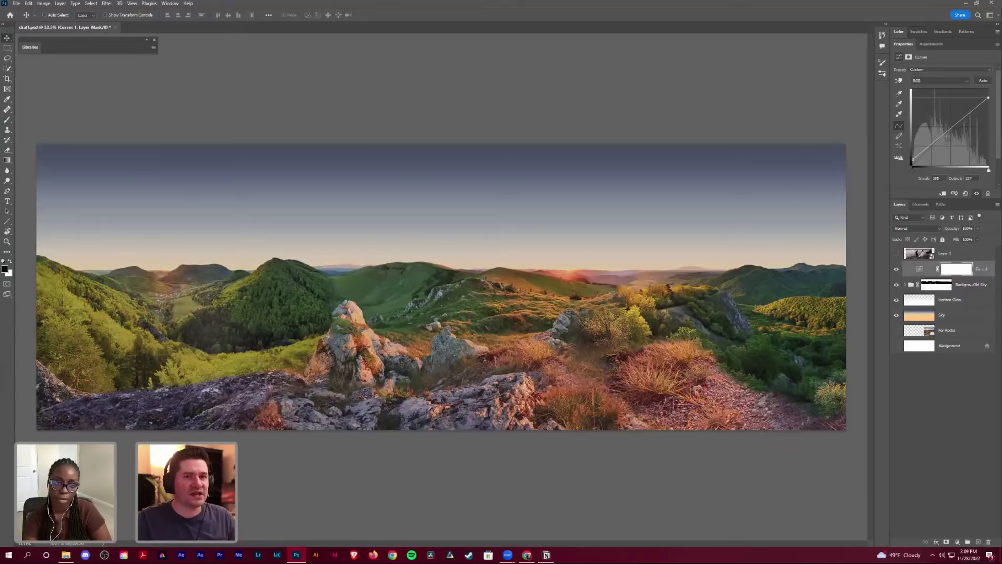
left_click(946, 133)
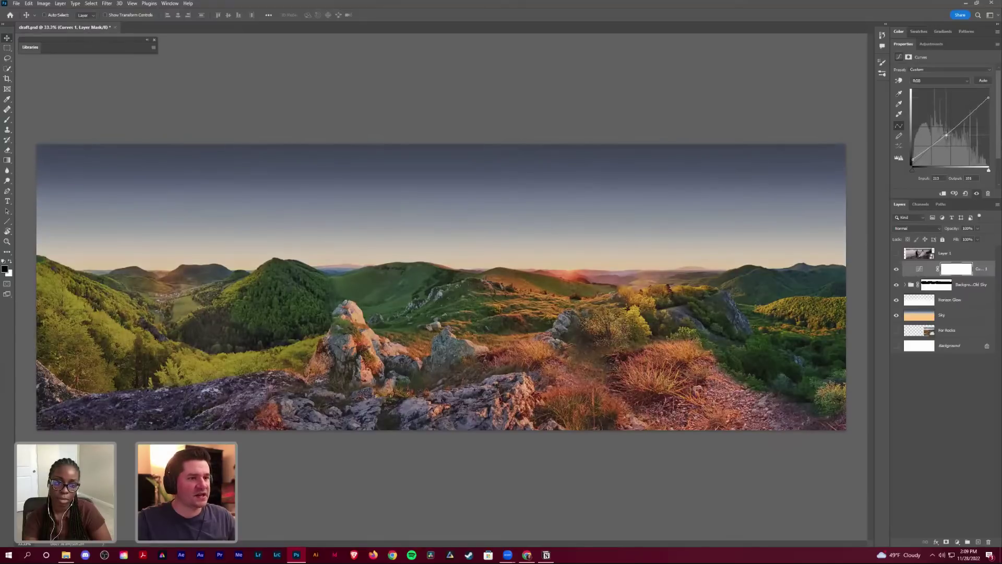
left_click(896, 268)
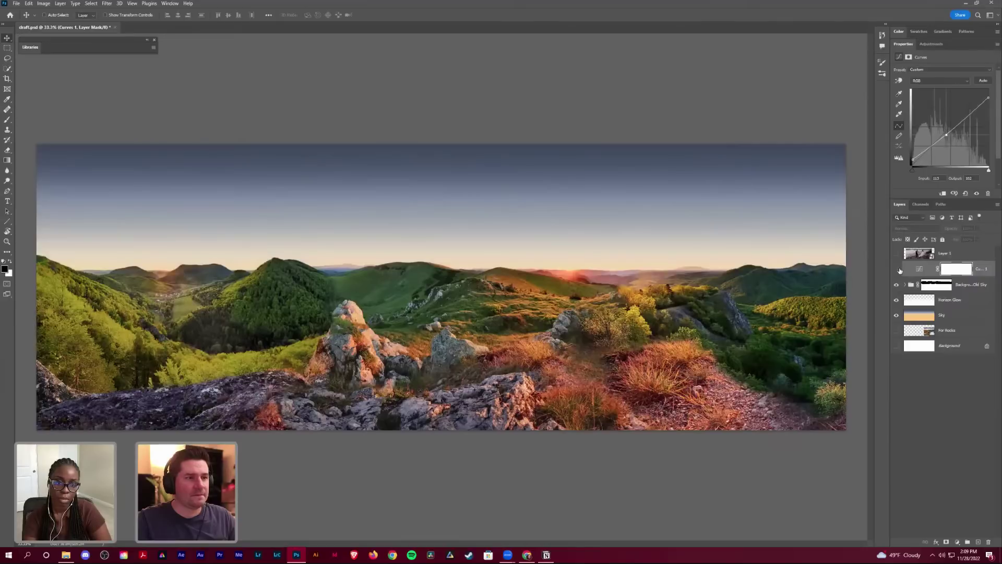
left_click(896, 269)
left_click(896, 269)
left_click(977, 193)
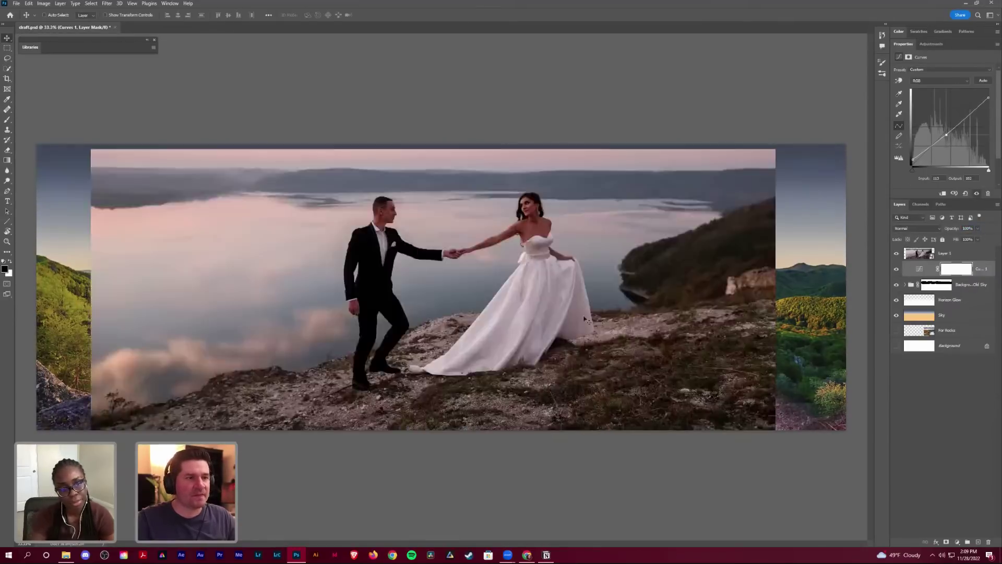
Step: Show the couple layer and add a layer mask from a rough lasso selection that keeps only the couple and the rocky ground
left_click(897, 254)
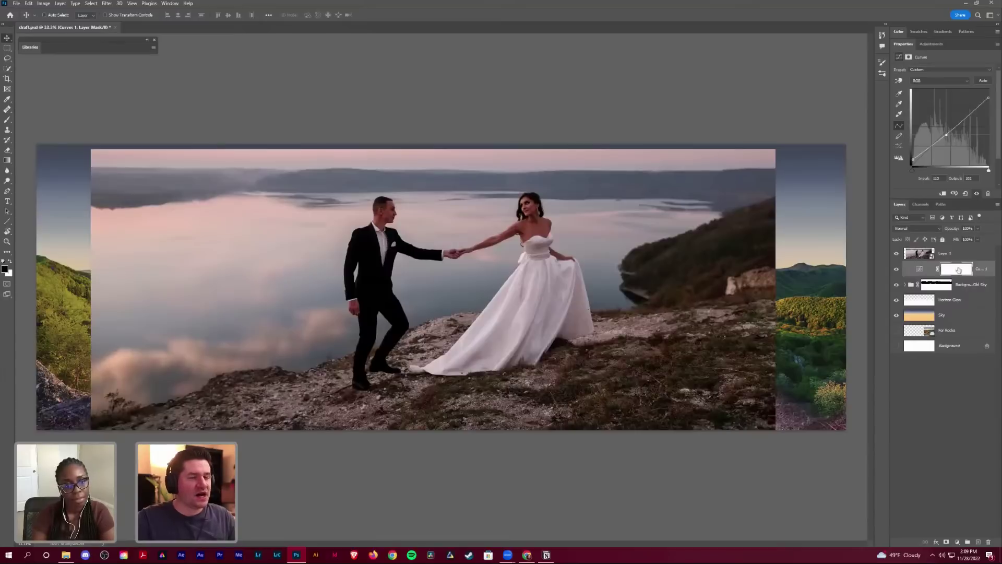
left_click(913, 258)
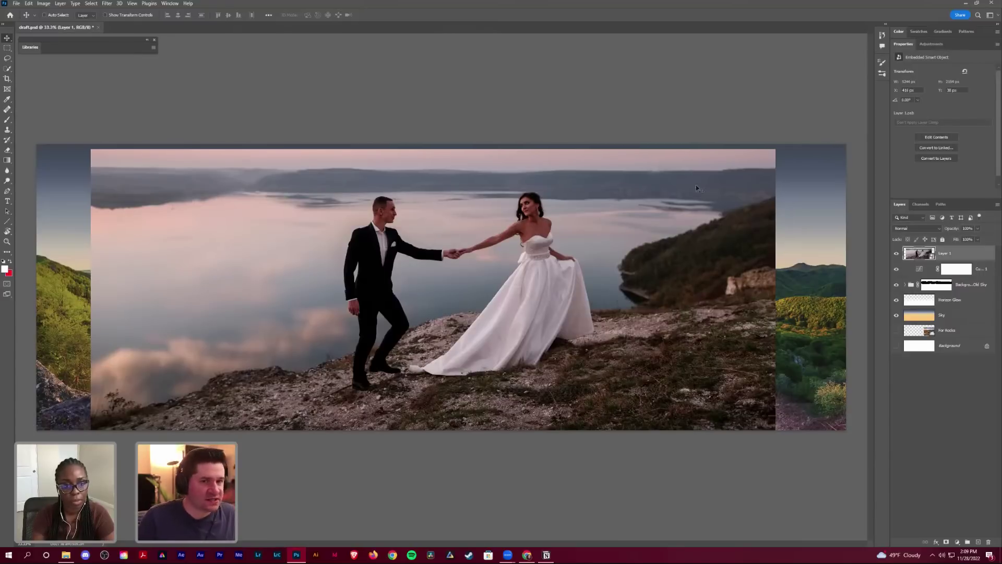
left_click(7, 58)
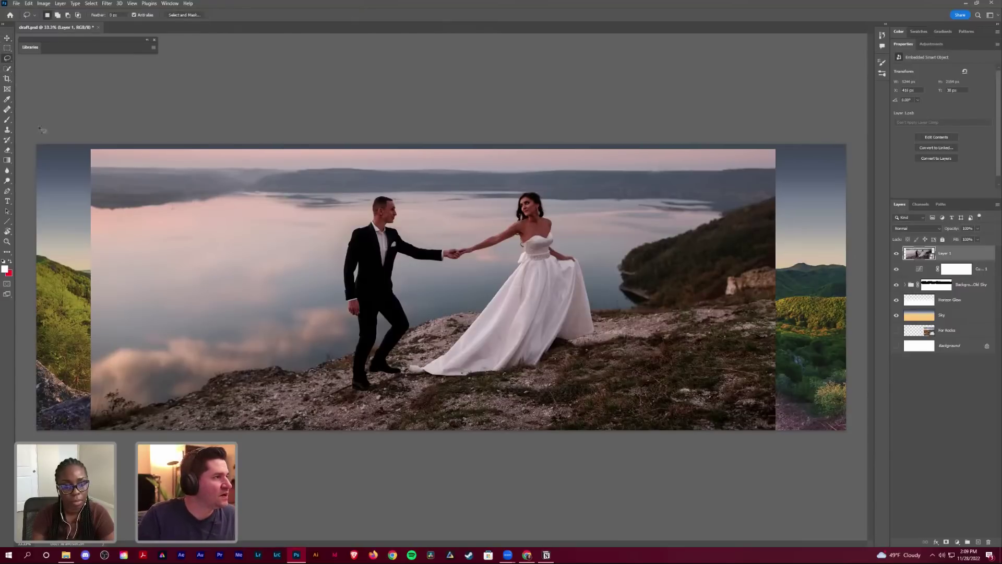
mouse_move(96, 421)
left_mouse_down()
mouse_move(204, 370)
mouse_move(326, 345)
mouse_move(345, 323)
mouse_move(341, 224)
mouse_move(360, 185)
mouse_move(403, 192)
left_mouse_up()
mouse_move(509, 219)
left_mouse_down()
mouse_move(537, 179)
mouse_move(570, 236)
left_mouse_up()
mouse_move(595, 287)
left_mouse_down()
mouse_move(674, 300)
mouse_move(813, 287)
mouse_move(846, 107)
mouse_move(525, 61)
mouse_move(87, 107)
mouse_move(46, 222)
mouse_move(53, 376)
mouse_move(78, 413)
left_mouse_up()
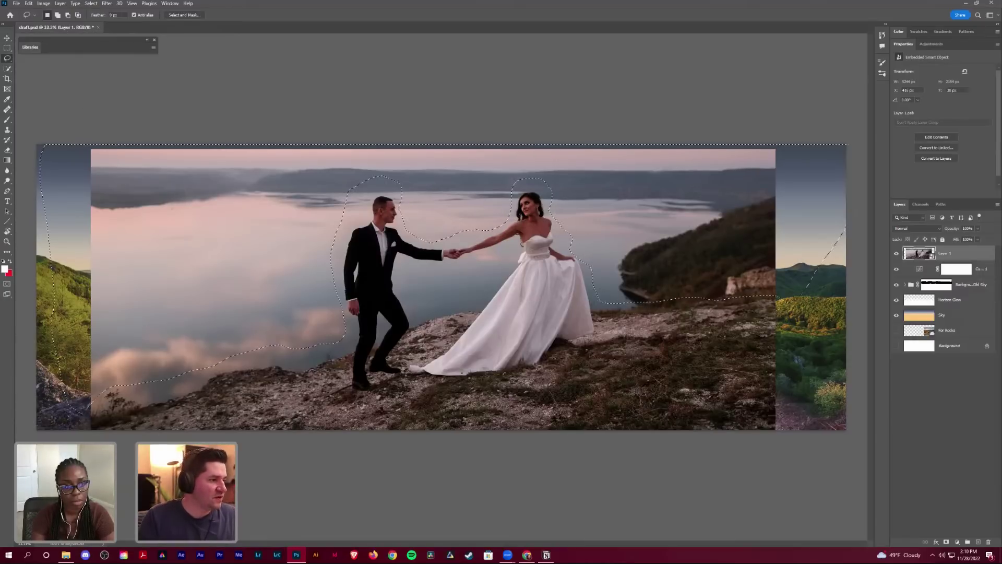
left_click(947, 542)
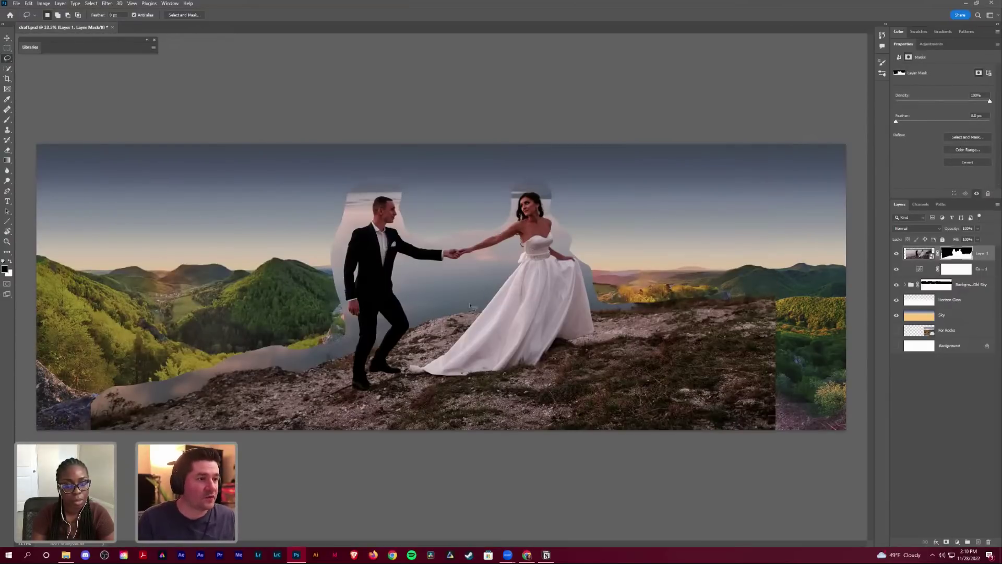
Step: Mask out the leftover water along the rocky ground's left edge and up behind the groom's back and head
left_click_drag(94, 425, 129, 410)
mouse_move(206, 389)
left_mouse_down()
mouse_move(242, 371)
mouse_move(173, 317)
mouse_move(90, 368)
mouse_move(87, 382)
left_mouse_up()
key("ctrl+BackSpace")
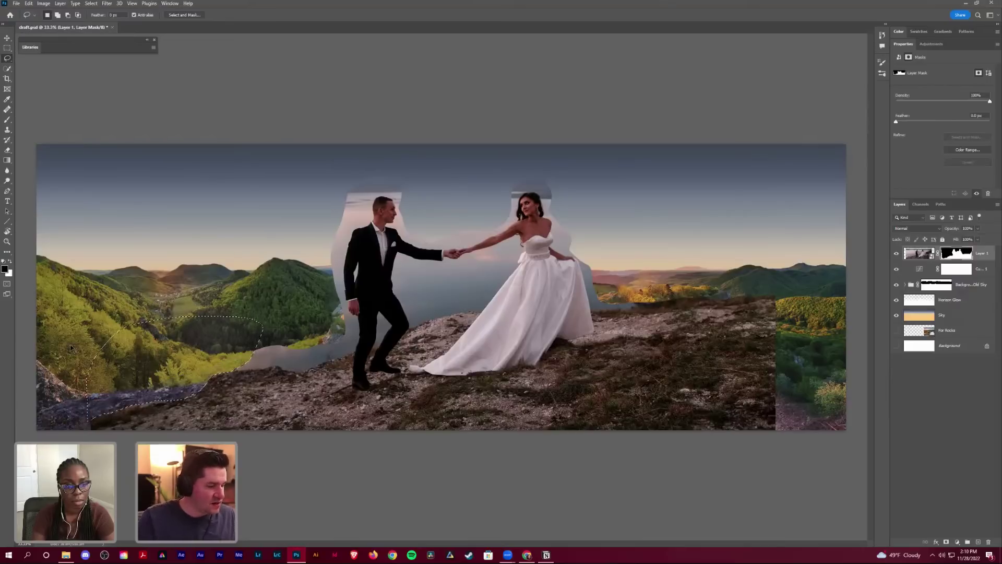
key("ctrl+d")
mouse_move(206, 388)
left_mouse_down()
mouse_move(249, 369)
mouse_move(326, 369)
mouse_move(349, 353)
mouse_move(349, 239)
mouse_move(370, 221)
mouse_move(374, 201)
mouse_move(404, 205)
mouse_move(418, 182)
mouse_move(332, 174)
mouse_move(292, 240)
mouse_move(176, 363)
left_mouse_up()
key("alt+BackSpace")
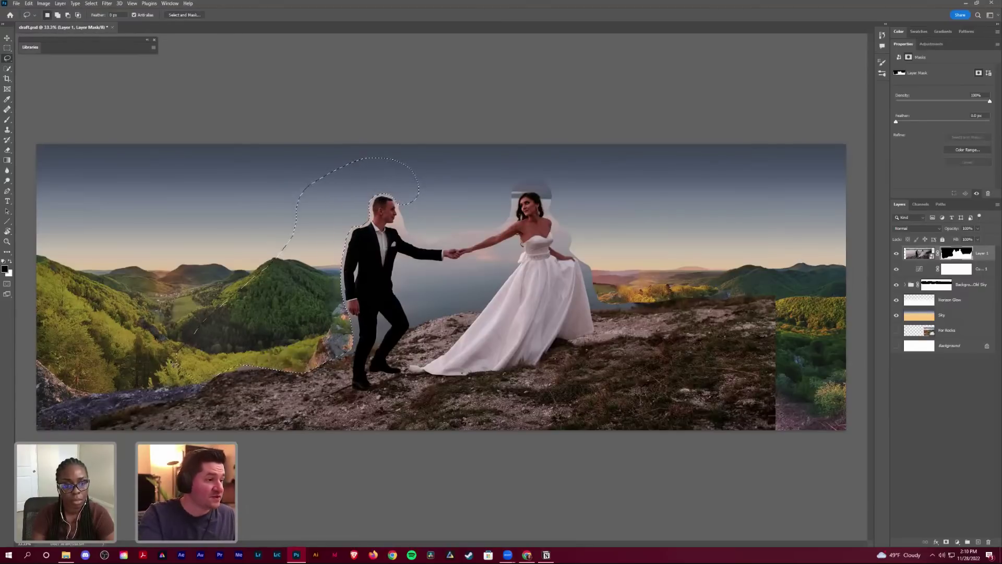
key("ctrl+d")
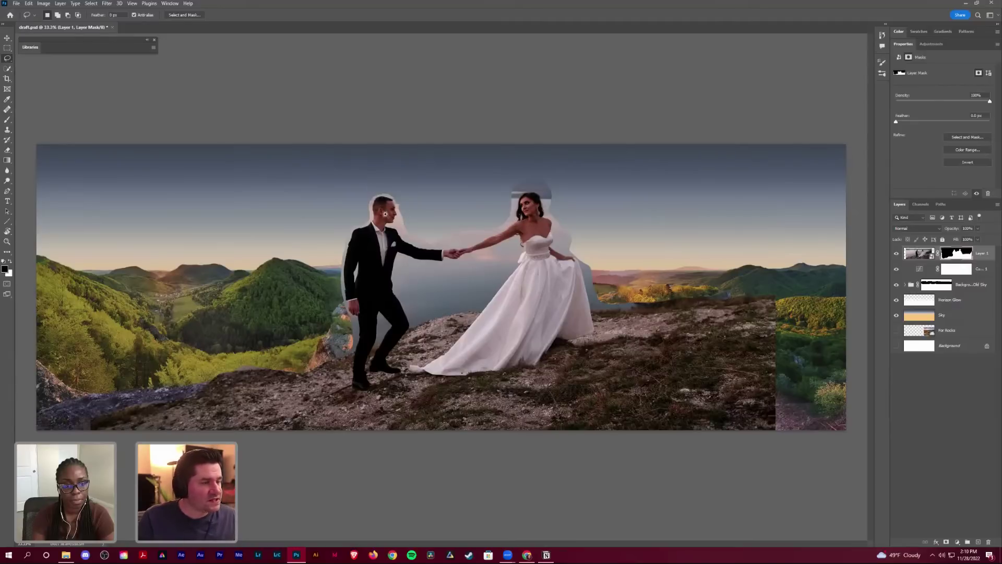
Step: Tighten the couple layer's mask around the groom's head, shoulders and the upper edge of his outstretched arm
key("z")
left_click_drag(401, 219, 361, 235)
key("l")
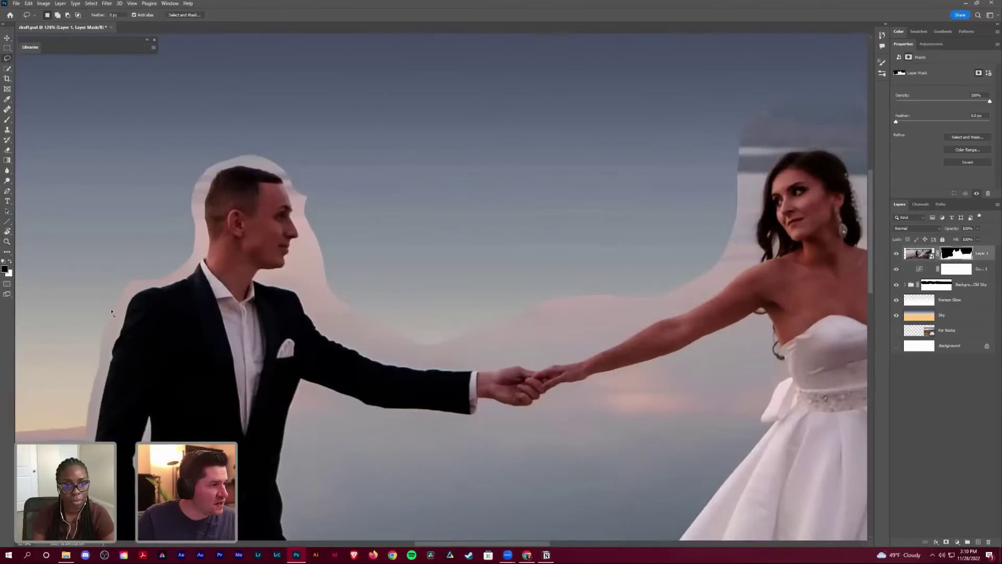
mouse_move(111, 313)
left_mouse_down()
mouse_move(188, 268)
mouse_move(216, 169)
mouse_move(251, 159)
left_mouse_up()
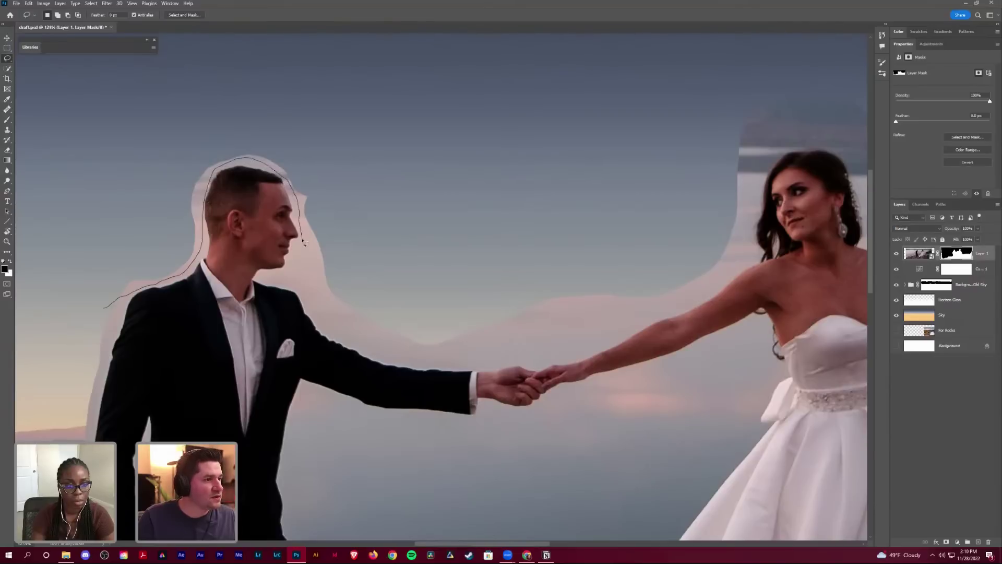
left_click_drag(261, 277, 289, 290)
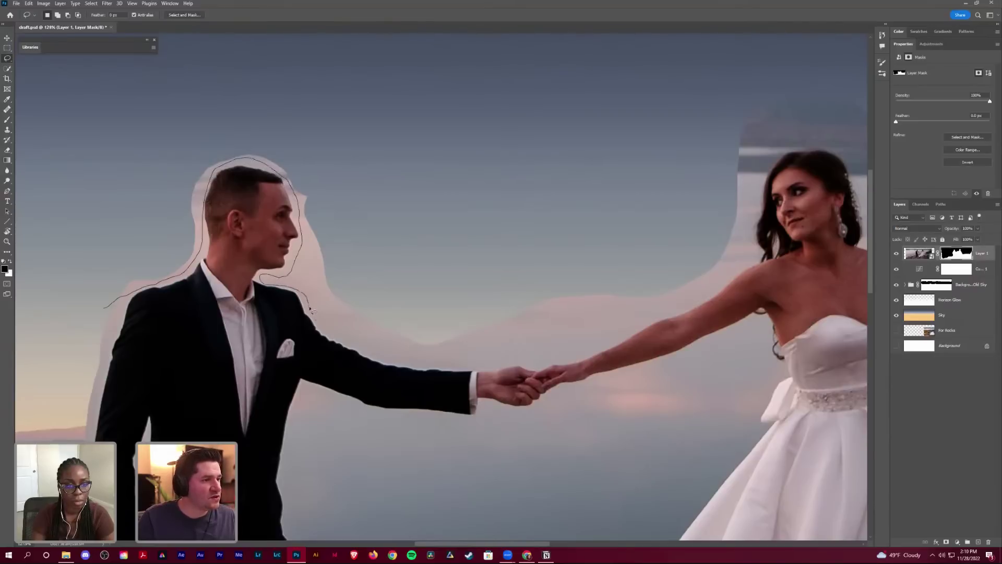
left_click_drag(334, 338, 374, 355)
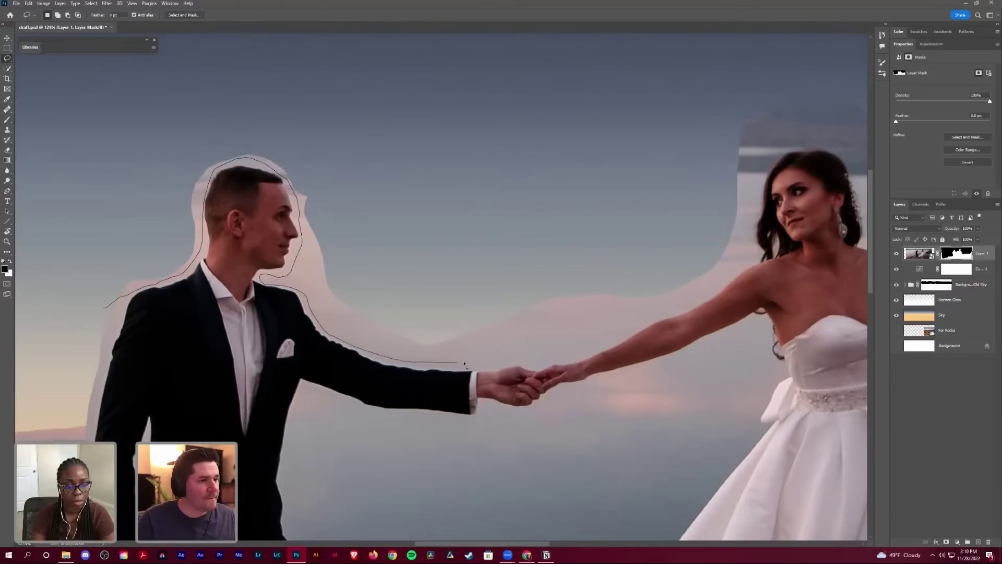
mouse_move(562, 355)
left_mouse_down()
mouse_move(497, 197)
mouse_move(161, 83)
mouse_move(73, 313)
left_mouse_up()
key("alt+BackSpace")
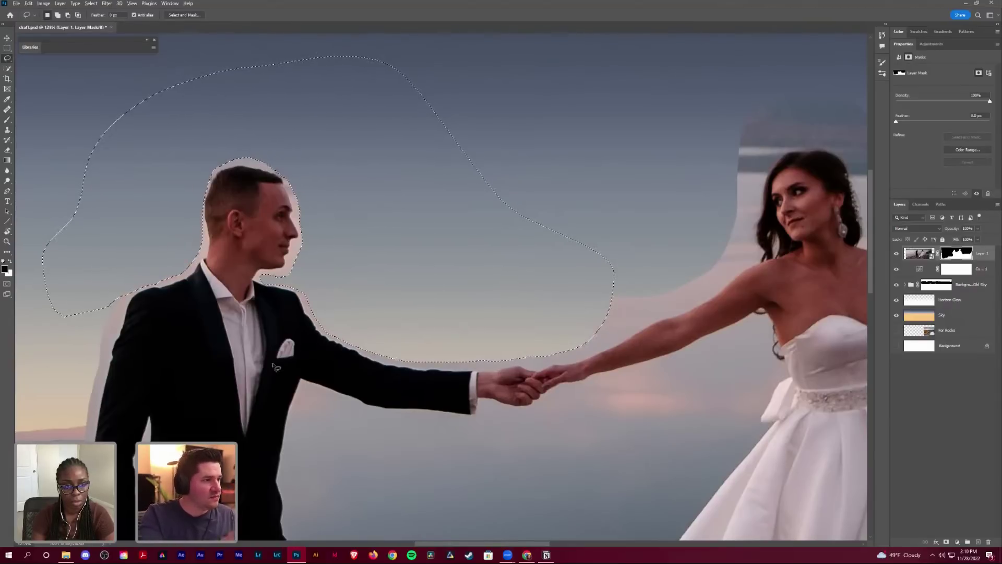
key("ctrl+d")
Step: Mask out the old background above the bride's outstretched arm and closely around her head and hair
left_click_drag(558, 215, 267, 170)
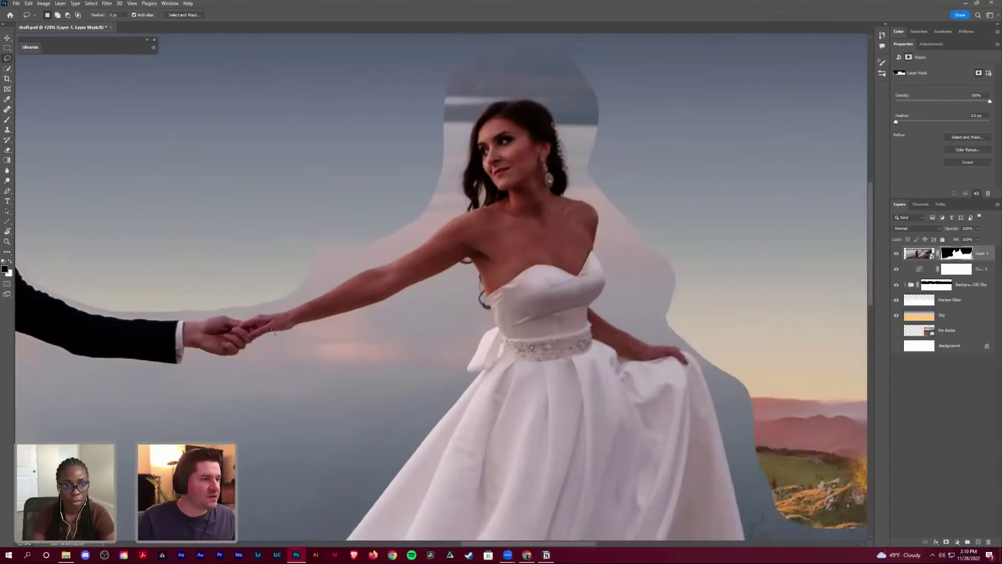
left_click_drag(297, 298, 358, 266)
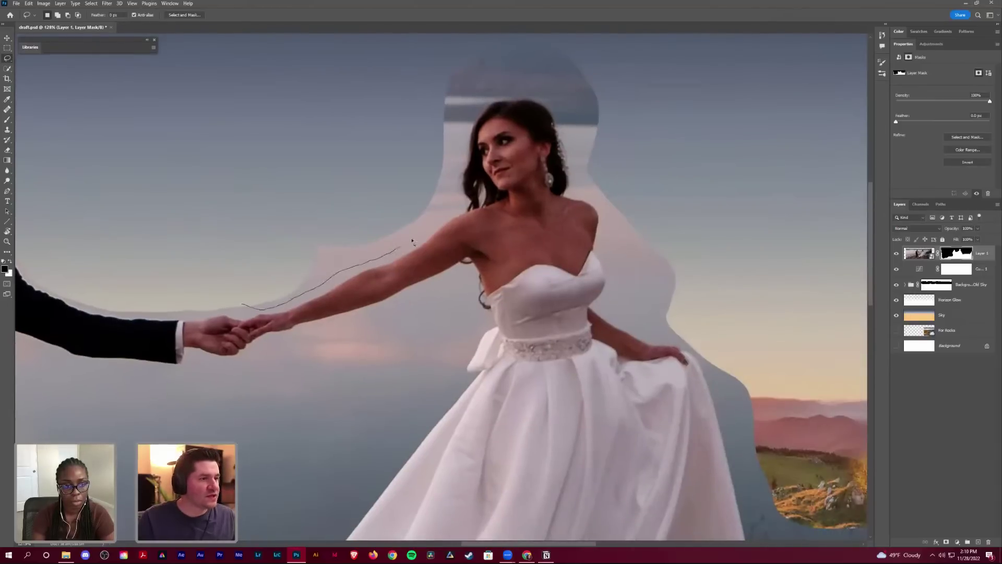
left_click_drag(413, 241, 455, 214)
mouse_move(466, 129)
left_mouse_down()
mouse_move(499, 95)
mouse_move(557, 111)
left_mouse_up()
mouse_move(577, 183)
left_mouse_down()
mouse_move(579, 198)
mouse_move(611, 73)
mouse_move(368, 81)
mouse_move(232, 245)
left_mouse_up()
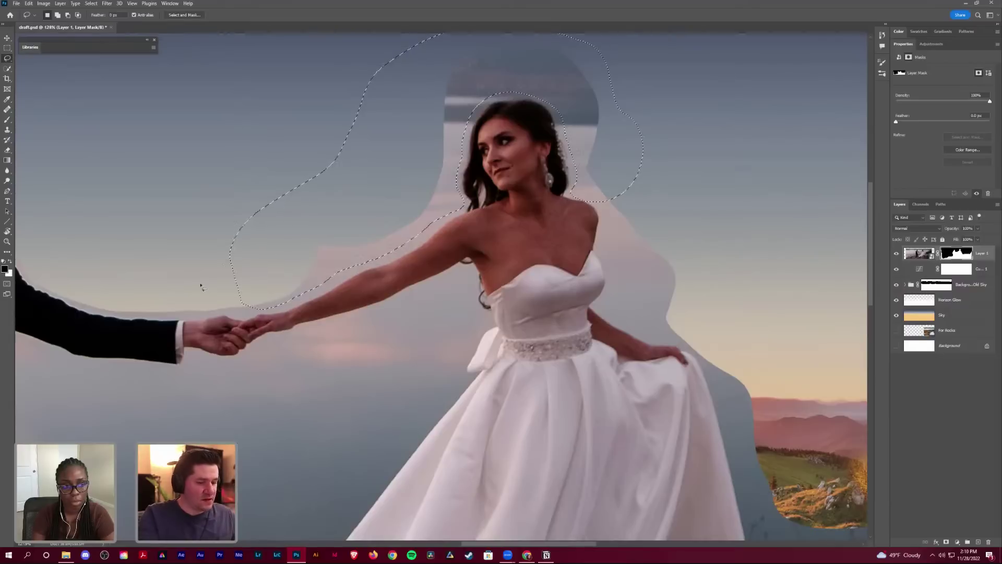
key("alt+BackSpace")
key("ctrl+d")
Step: Mask out the old background along the bride's far shoulder, back arm and outer skirt edge down to the ground
left_click_drag(470, 244, 273, 214)
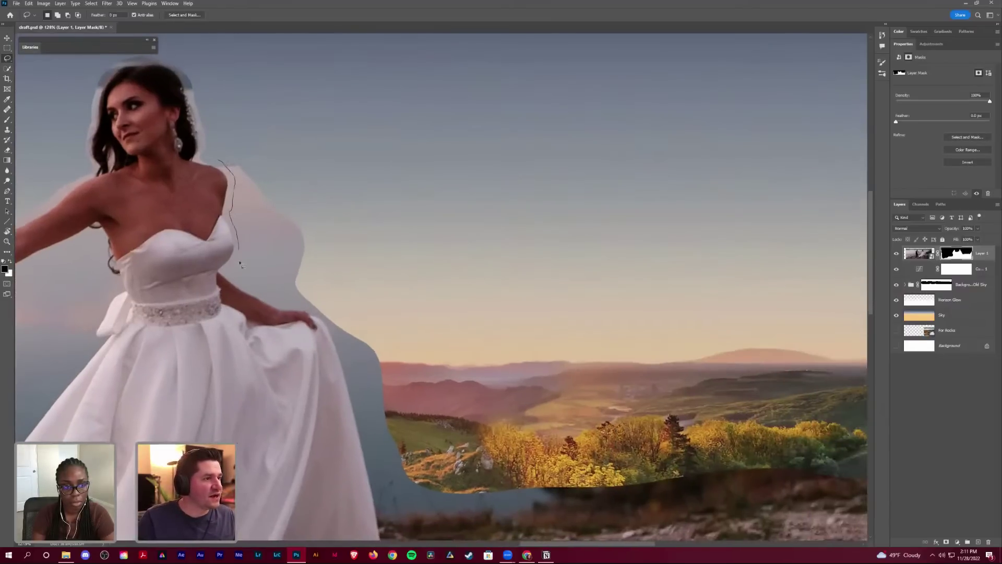
mouse_move(301, 309)
left_mouse_down()
mouse_move(281, 144)
mouse_move(252, 94)
left_mouse_up()
key("alt+BackSpace")
key("ctrl+d")
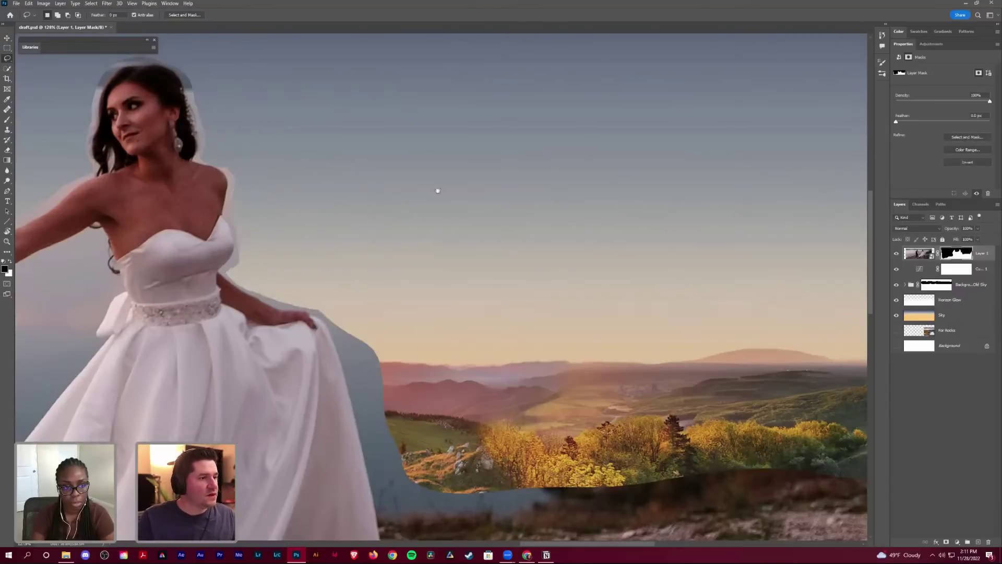
left_click_drag(438, 188, 309, 121)
mouse_move(271, 166)
left_mouse_down()
mouse_move(298, 296)
mouse_move(382, 335)
mouse_move(799, 289)
mouse_move(563, 120)
mouse_move(241, 114)
left_mouse_up()
key("Delete")
key("ctrl+d")
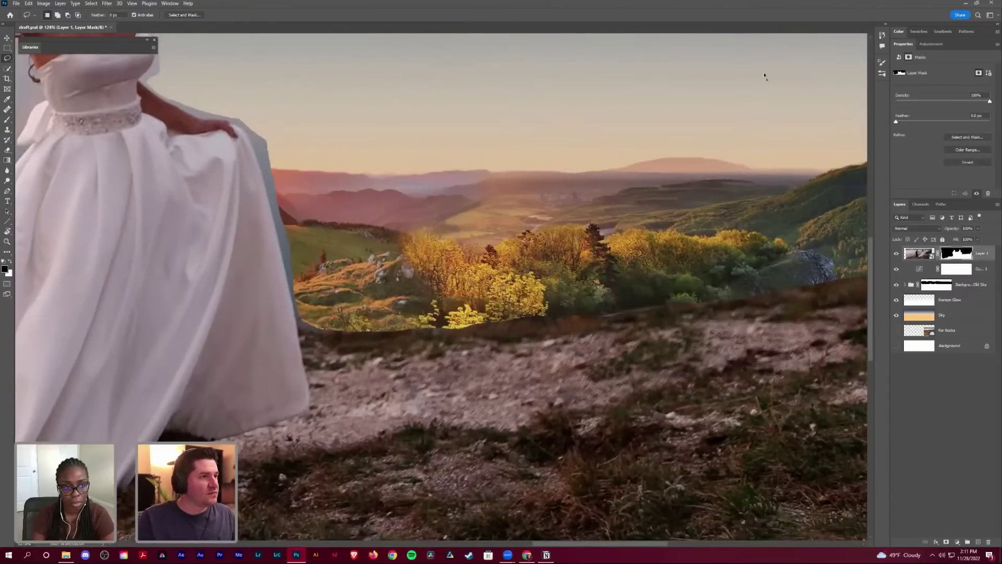
Step: Mask out the water enclosed between the groom's body, the joined arms, the bride's dress and the rocky ground
scroll(257, 197, "left", 10)
scroll(156, 209, "up", 3)
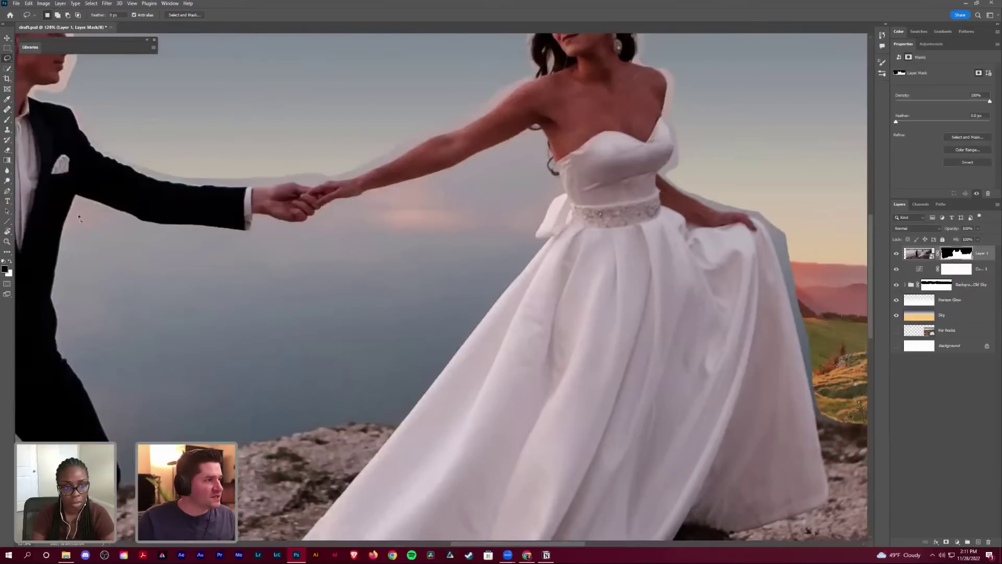
left_click_drag(78, 197, 64, 313)
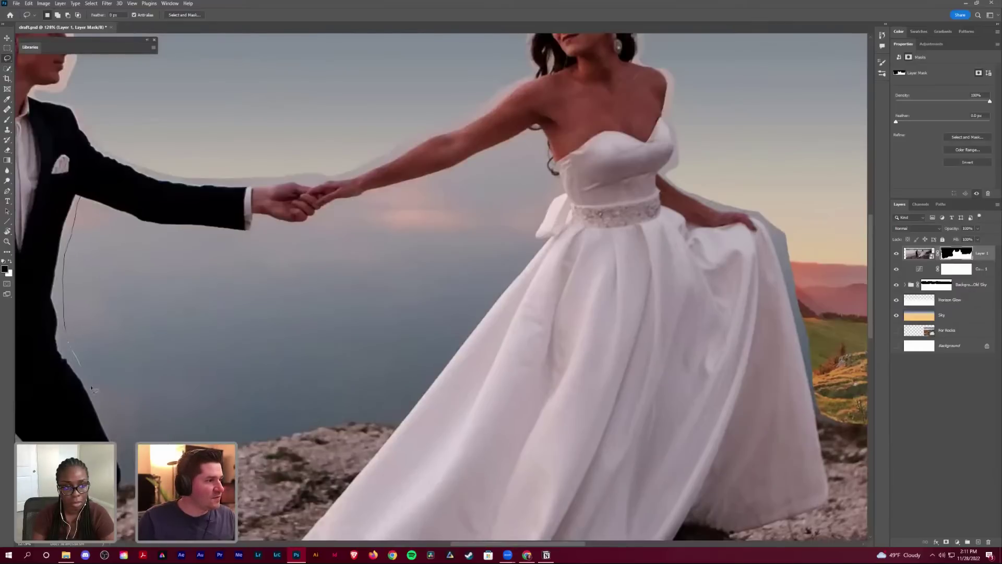
mouse_move(91, 389)
left_mouse_down()
mouse_move(130, 473)
mouse_move(246, 437)
mouse_move(374, 420)
mouse_move(412, 391)
mouse_move(533, 245)
left_mouse_up()
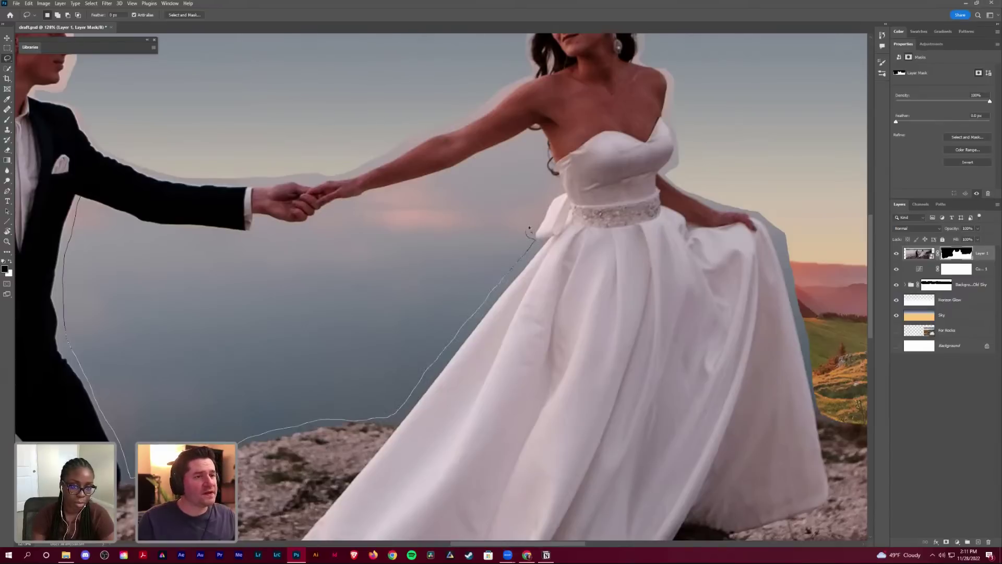
mouse_move(537, 135)
left_mouse_down()
mouse_move(396, 199)
mouse_move(353, 207)
left_mouse_up()
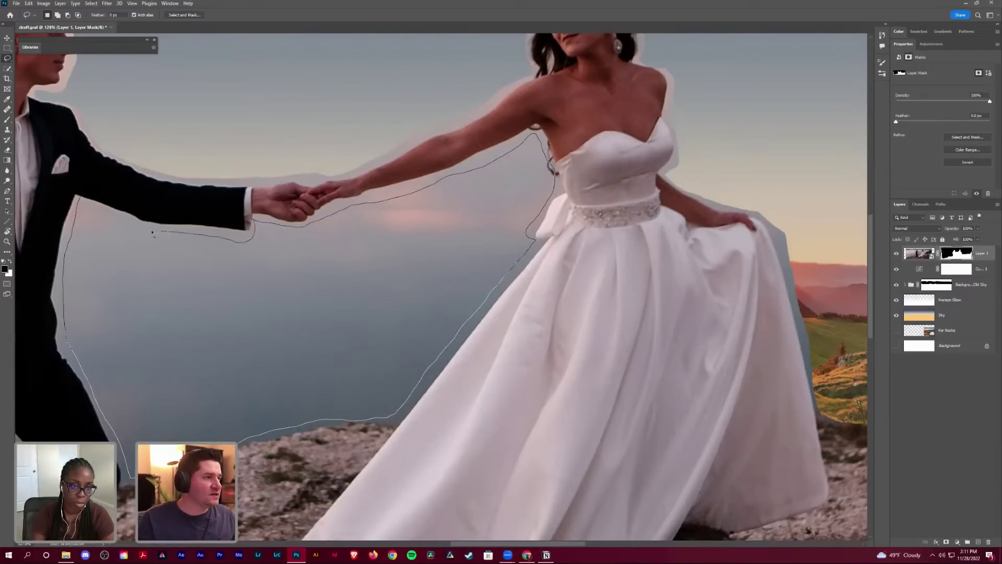
left_click_drag(105, 213, 102, 211)
key("alt+BackSpace")
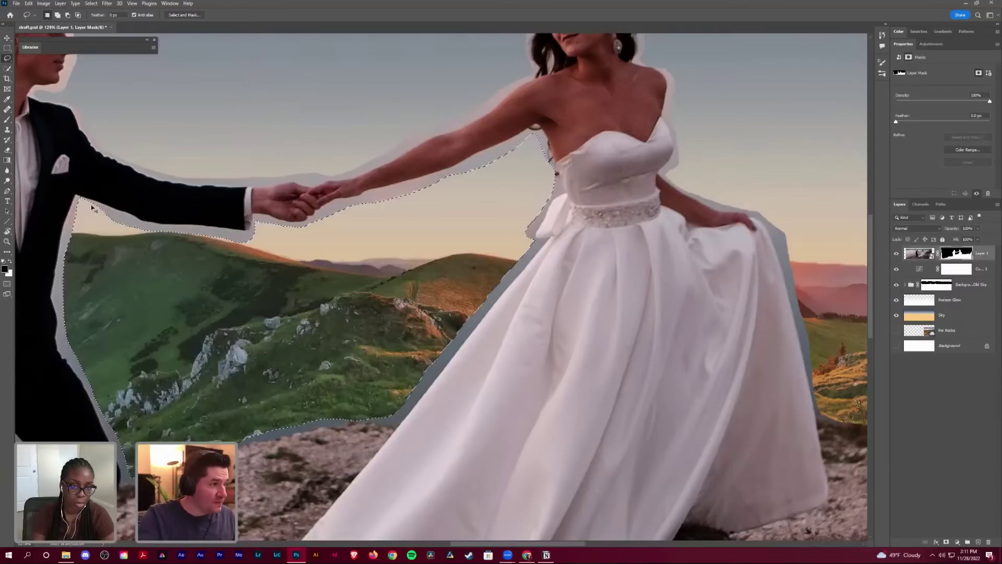
key("ctrl+d")
Step: Mask out the leftover water behind the groom's back leg, below his hand, beside the orange rock
key("ctrl+0")
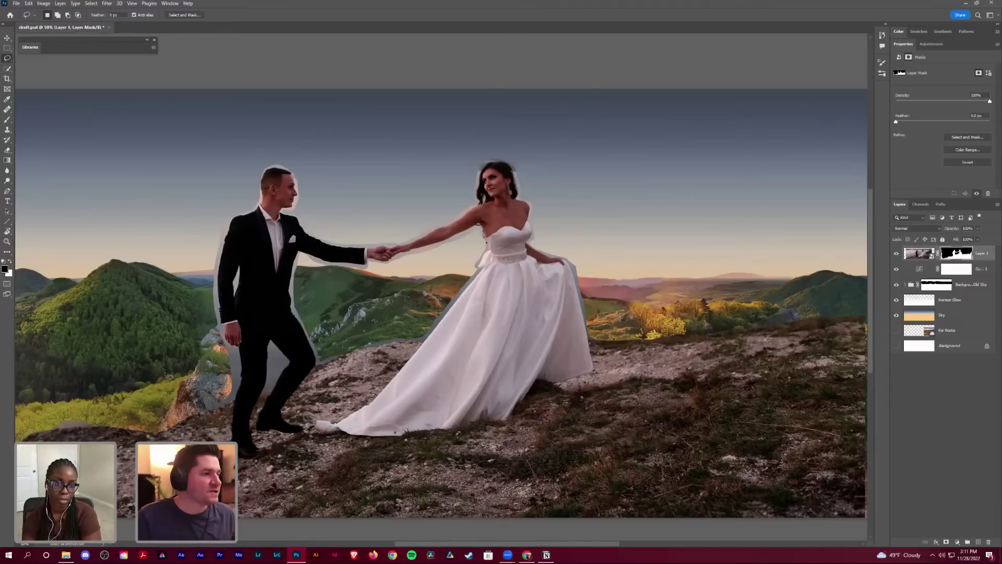
key("z")
left_click(254, 371)
left_click(253, 371)
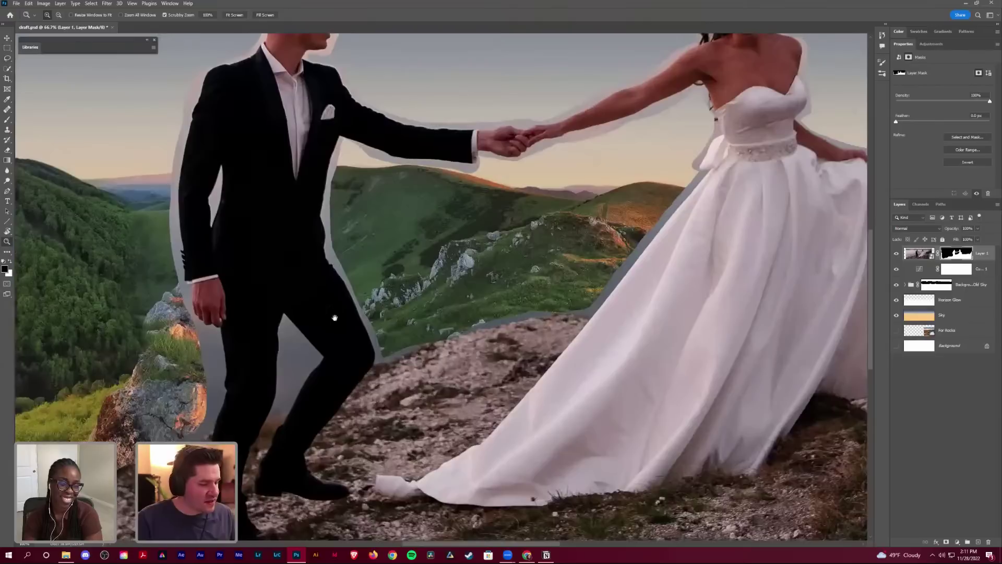
left_click(254, 370)
key("l")
mouse_move(271, 391)
left_mouse_down()
mouse_move(310, 361)
mouse_move(302, 284)
mouse_move(279, 269)
mouse_move(246, 387)
left_mouse_up()
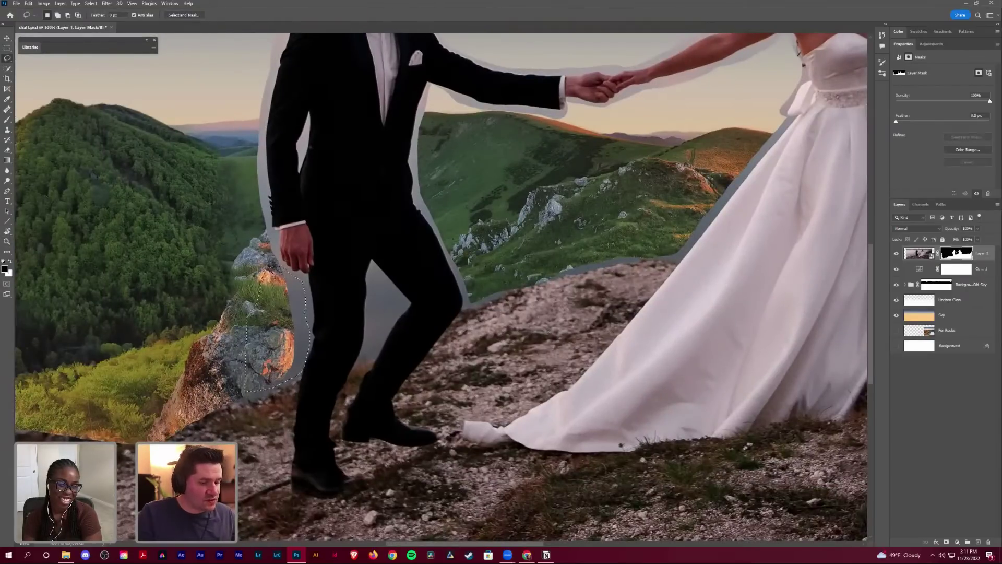
key("ctrl+BackSpace")
key("ctrl+d")
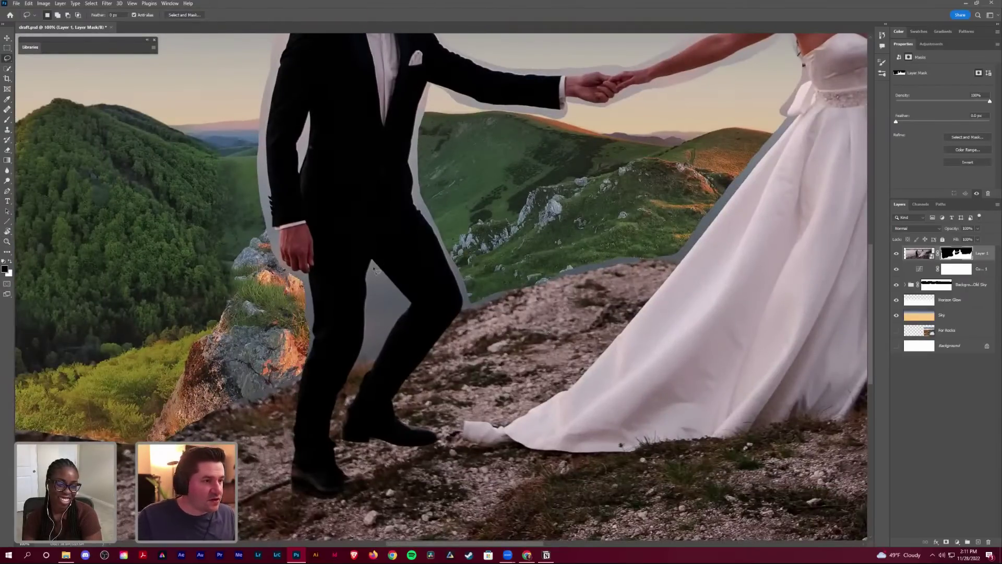
Step: Mask out the patch of water between the groom's legs
mouse_move(372, 274)
left_mouse_down()
mouse_move(358, 363)
mouse_move(403, 316)
mouse_move(373, 264)
left_mouse_up()
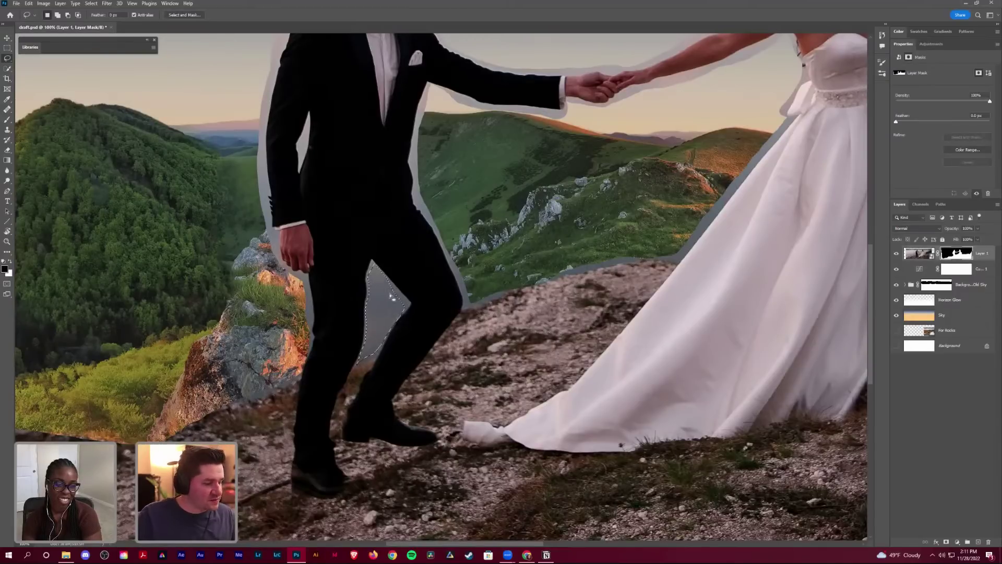
key("ctrl+BackSpace")
key("ctrl+d")
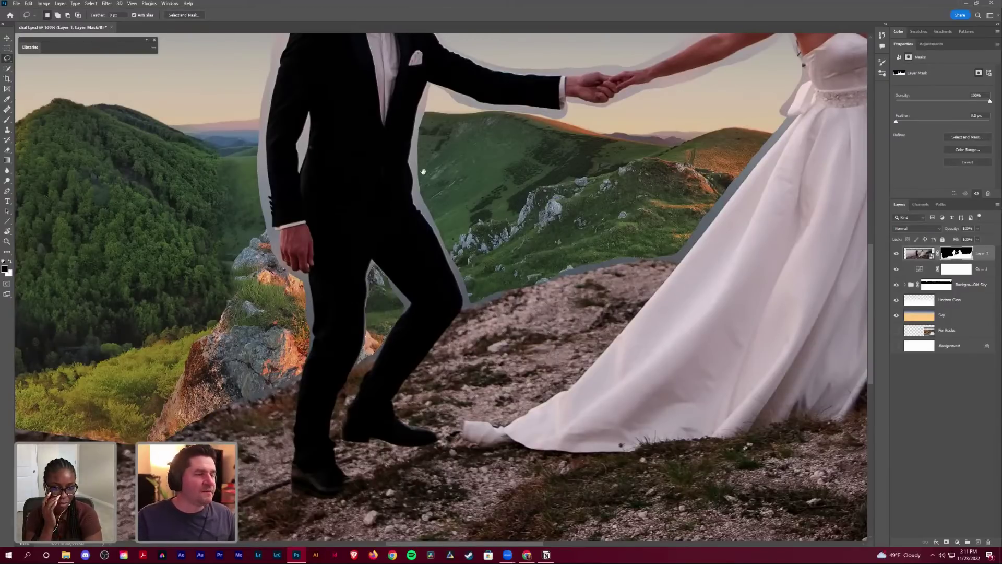
Step: Examine the mask edges around the bride's head, the joined arms, the groom's legs and the rocky ground
left_click_drag(267, 395, 249, 407)
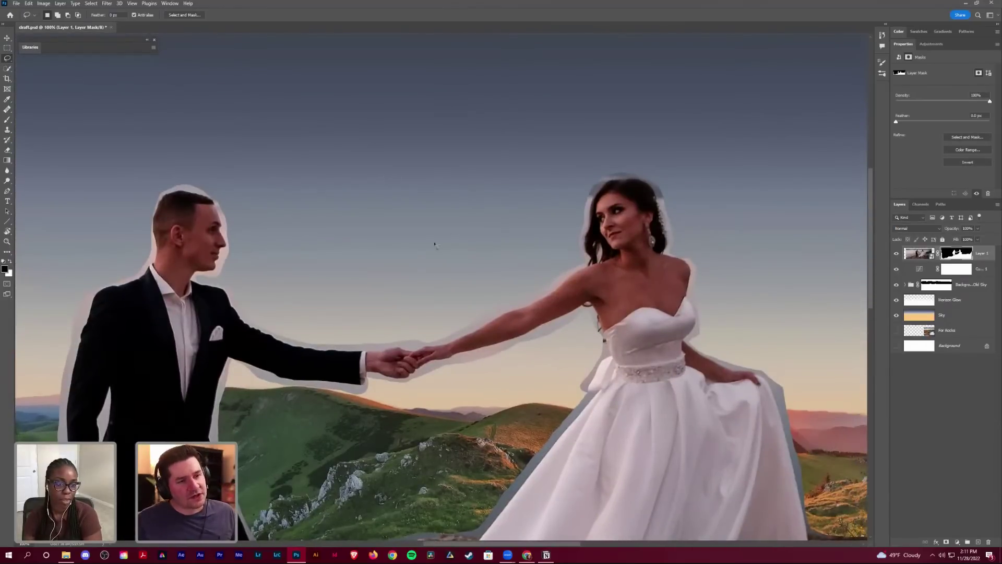
left_click_drag(434, 245, 470, 94)
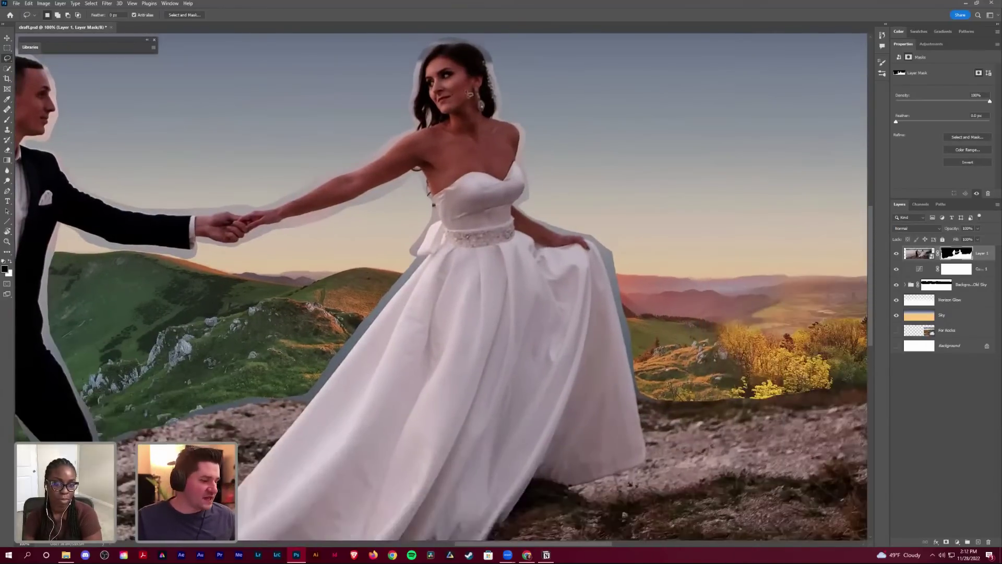
key("z")
left_click_drag(433, 57, 335, 391)
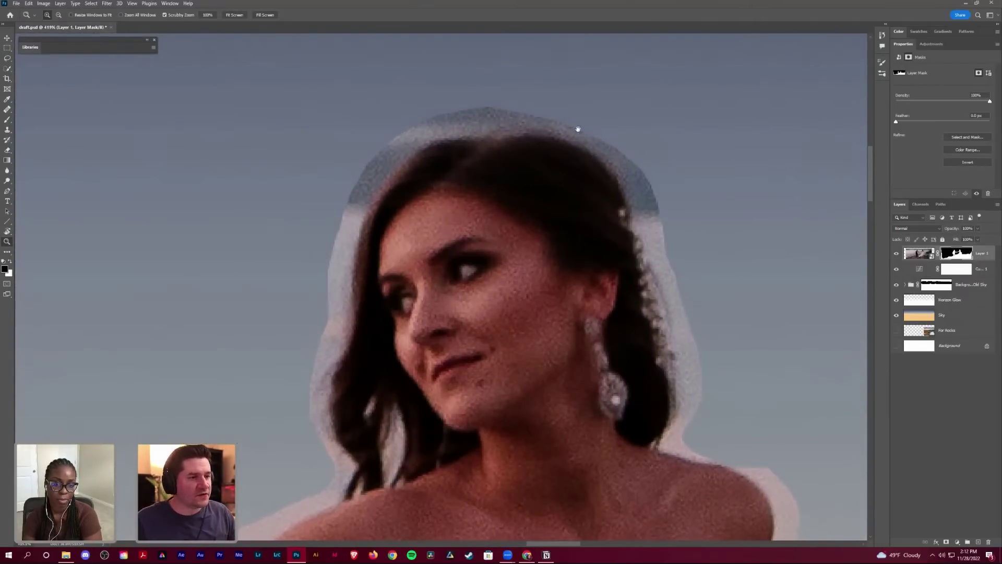
scroll(578, 129, "down", 10)
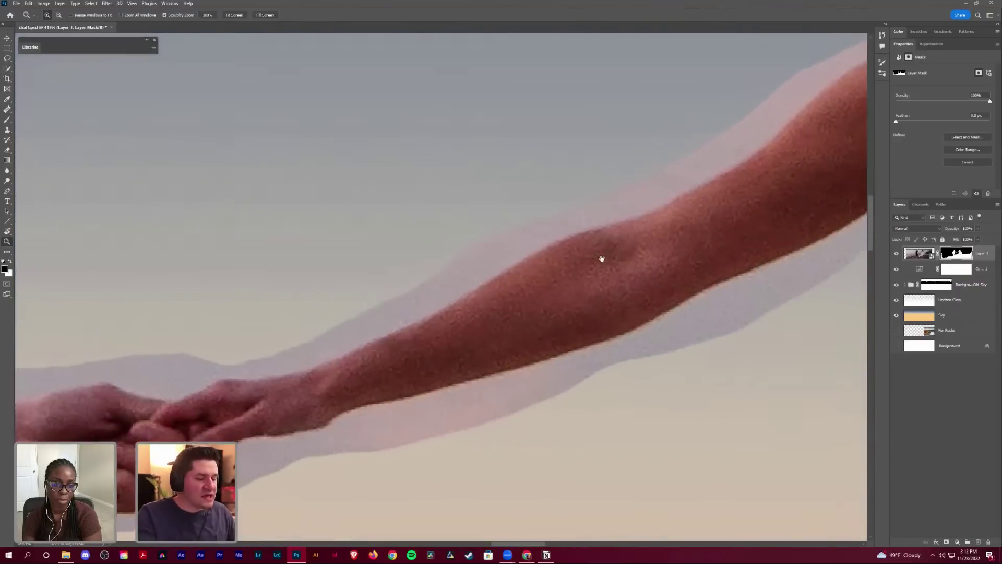
left_click(602, 259, "alt")
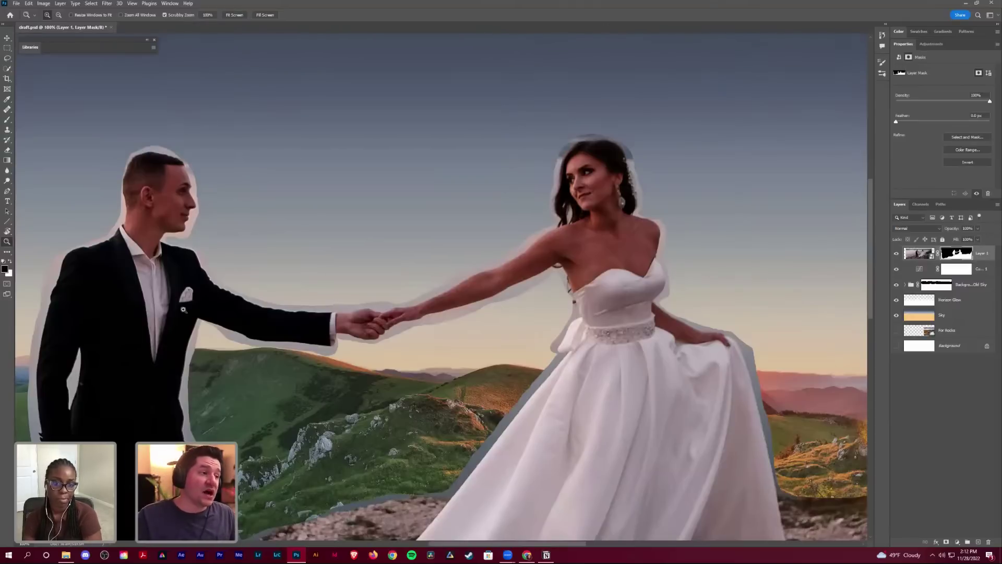
scroll(182, 310, "down", 10)
scroll(183, 309, "left", 5)
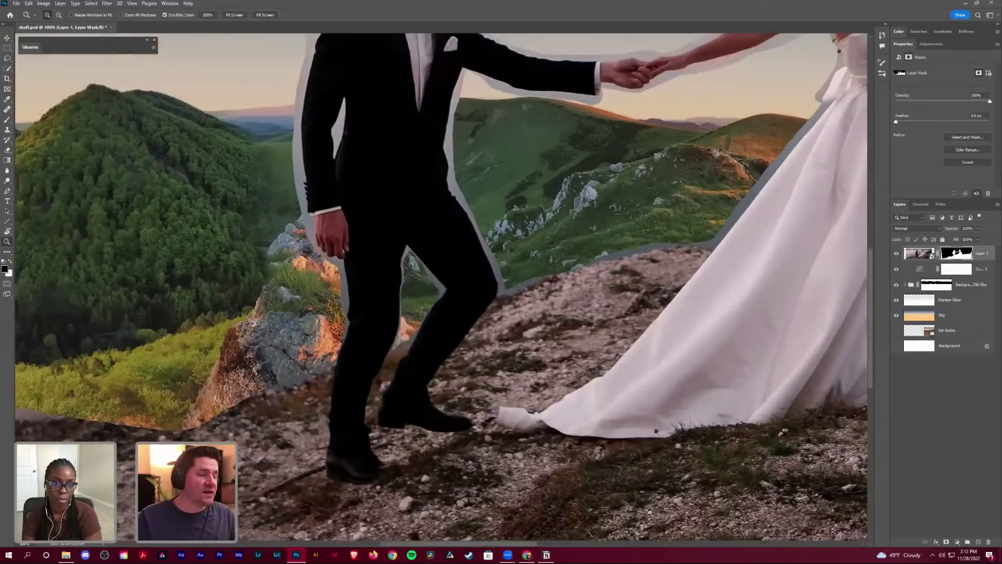
scroll(225, 387, "down", 6)
scroll(226, 388, "left", 10)
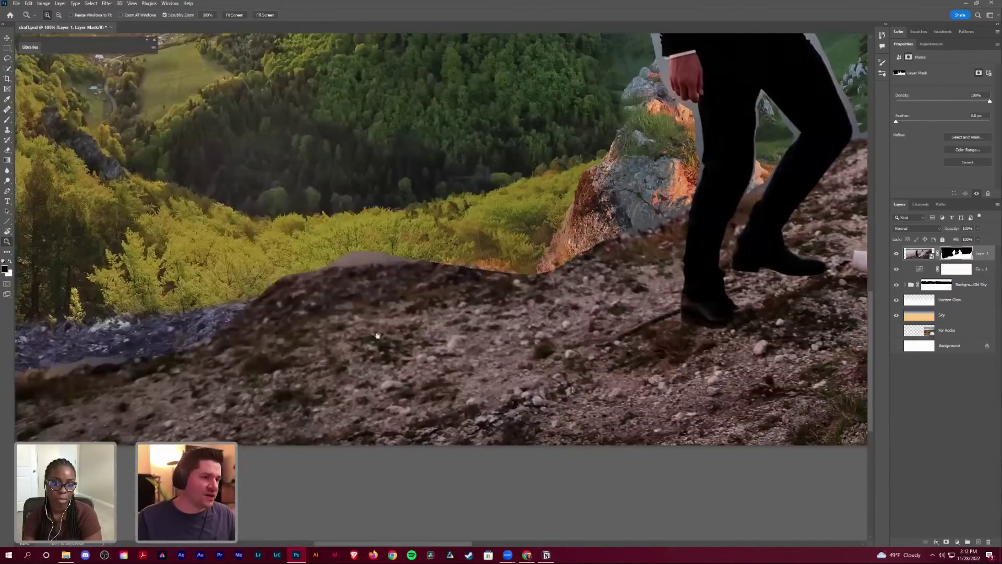
scroll(159, 160, "right", 4)
scroll(159, 161, "up", 1)
scroll(9, 64, "up", 2)
scroll(9, 65, "right", 1)
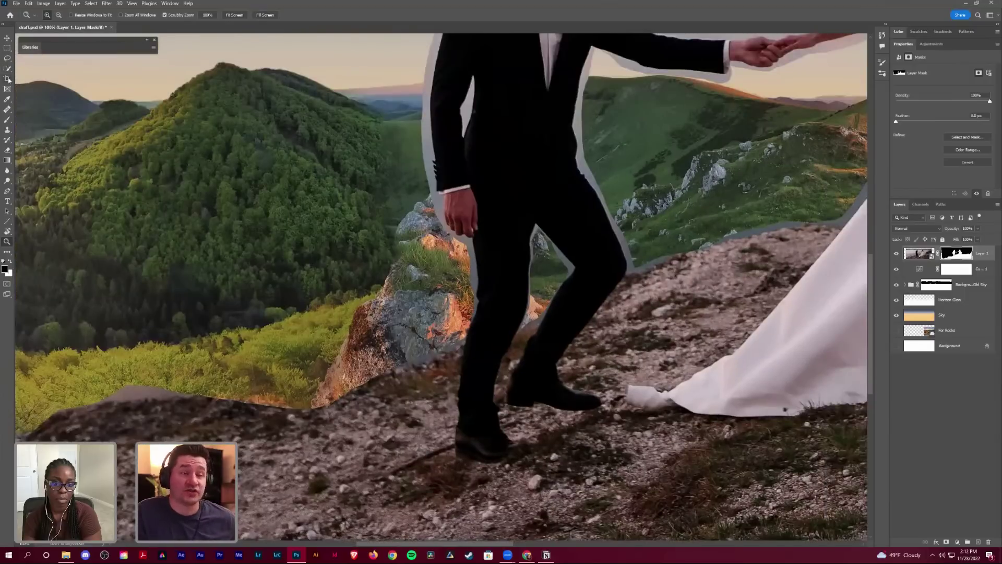
left_click(8, 68)
right_click(7, 68)
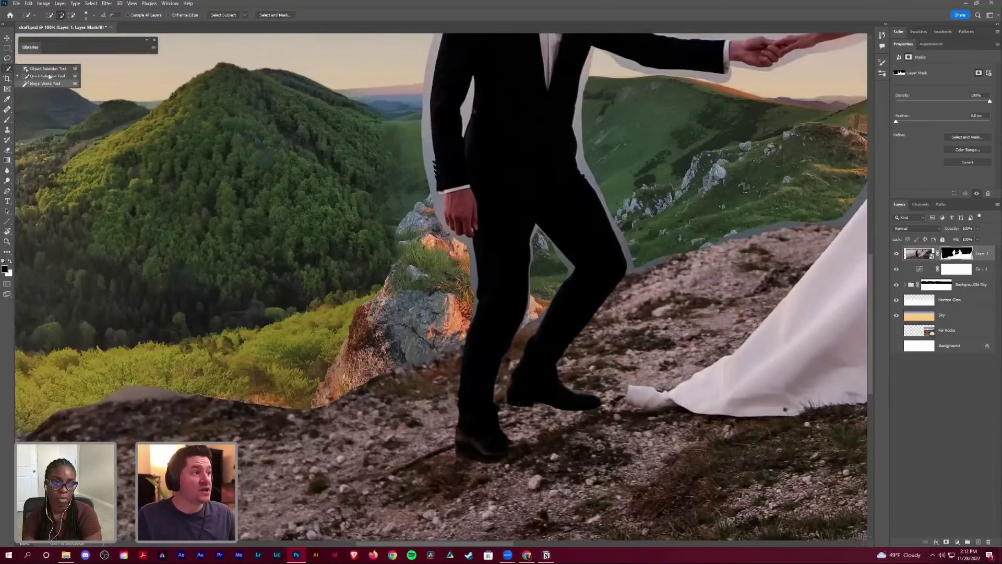
left_click(50, 76)
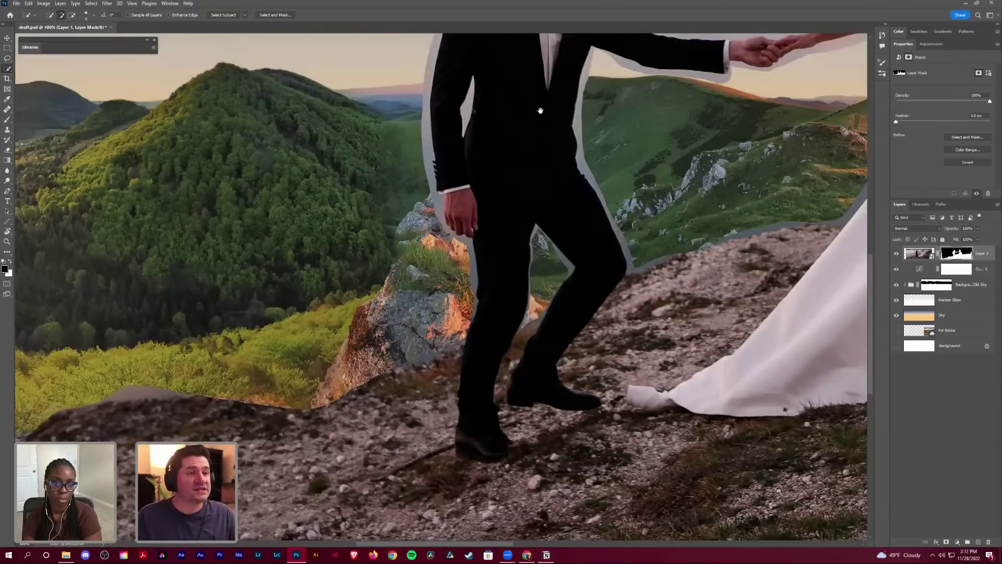
scroll(376, 331, "up", 4)
scroll(377, 331, "right", 3)
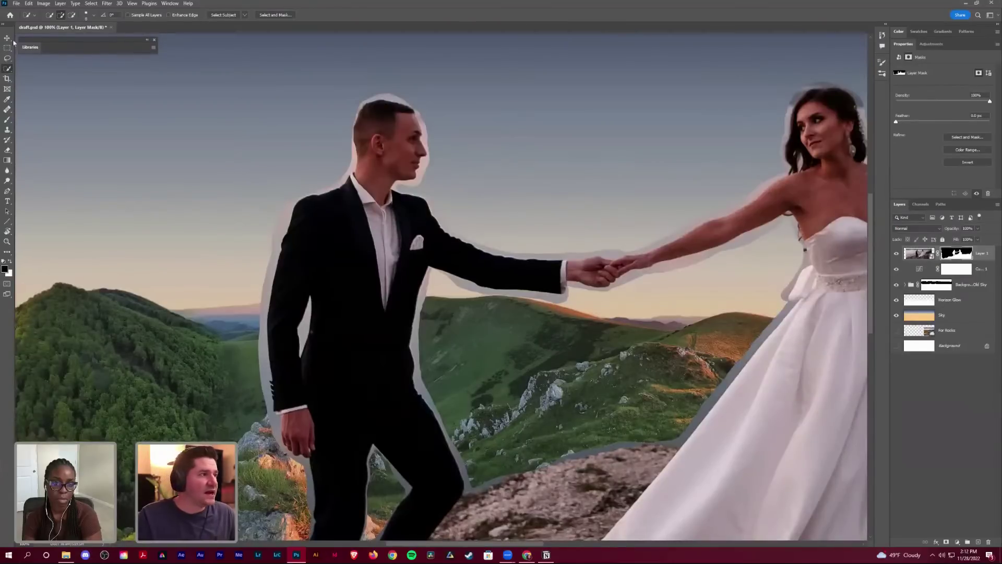
key("v")
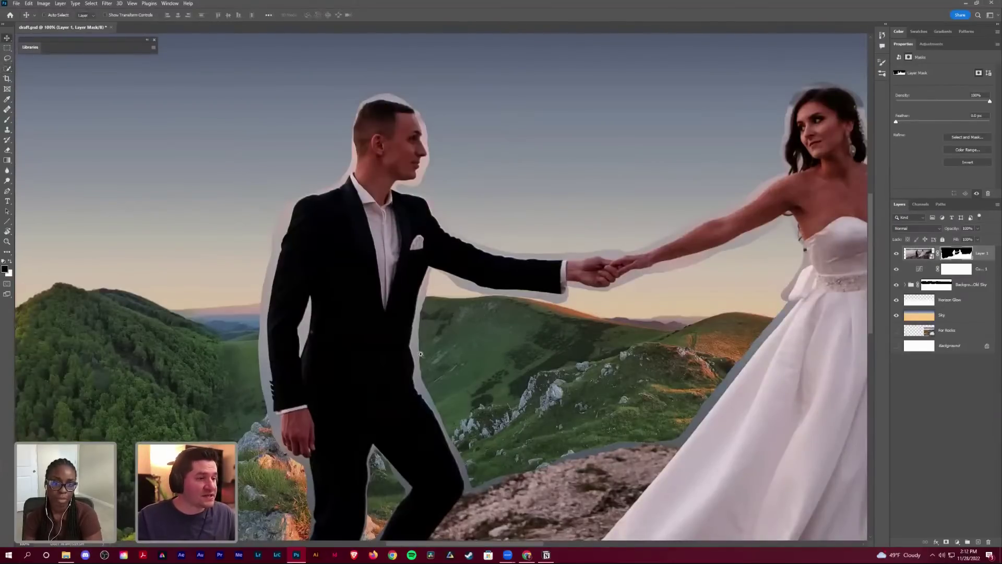
Step: Move the masked couple layer up and to the left over the landscape
key("z")
scroll(421, 354, "down", 5)
scroll(376, 247, "left", 2)
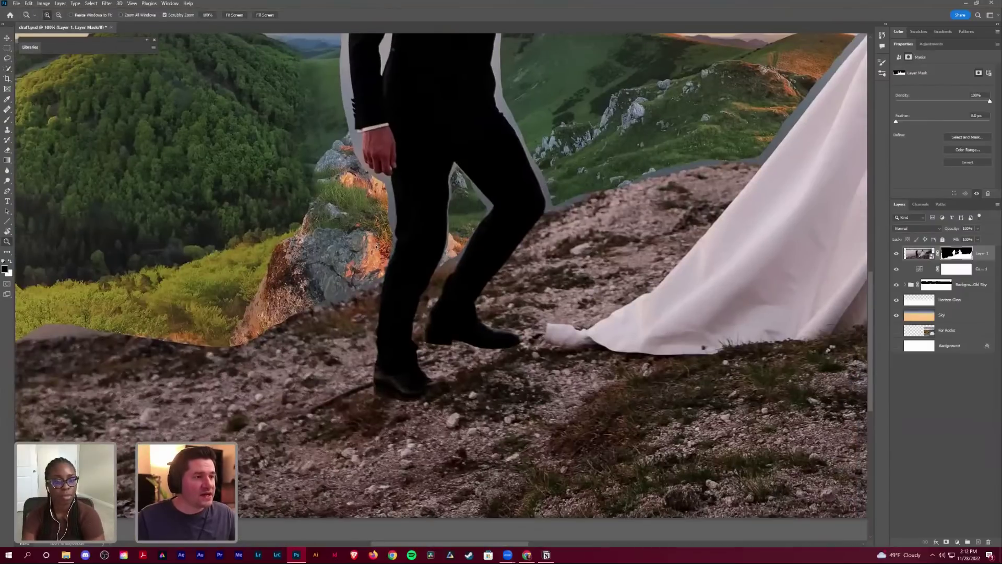
scroll(377, 247, "down", 3)
scroll(590, 144, "left", 4)
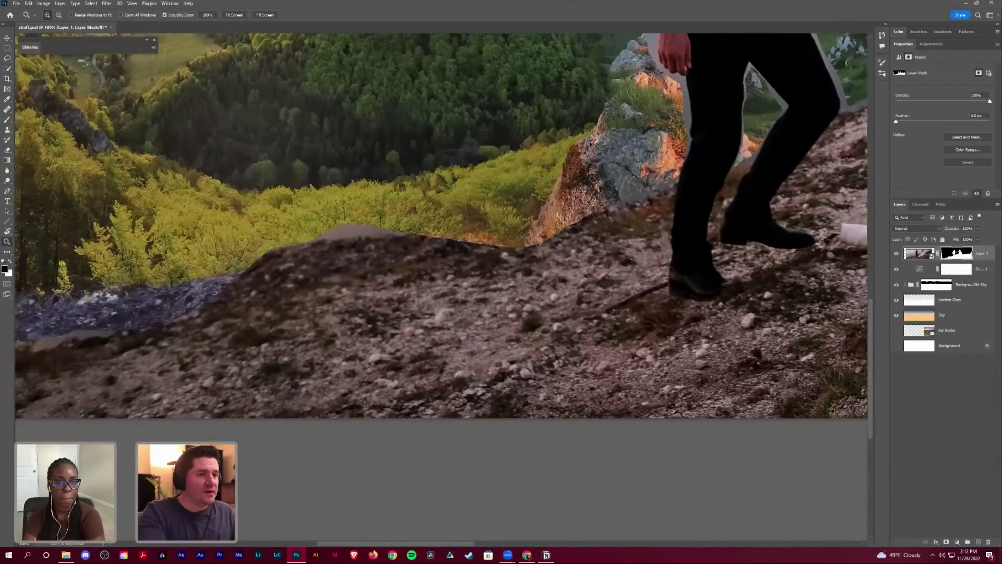
left_click(590, 144, "alt")
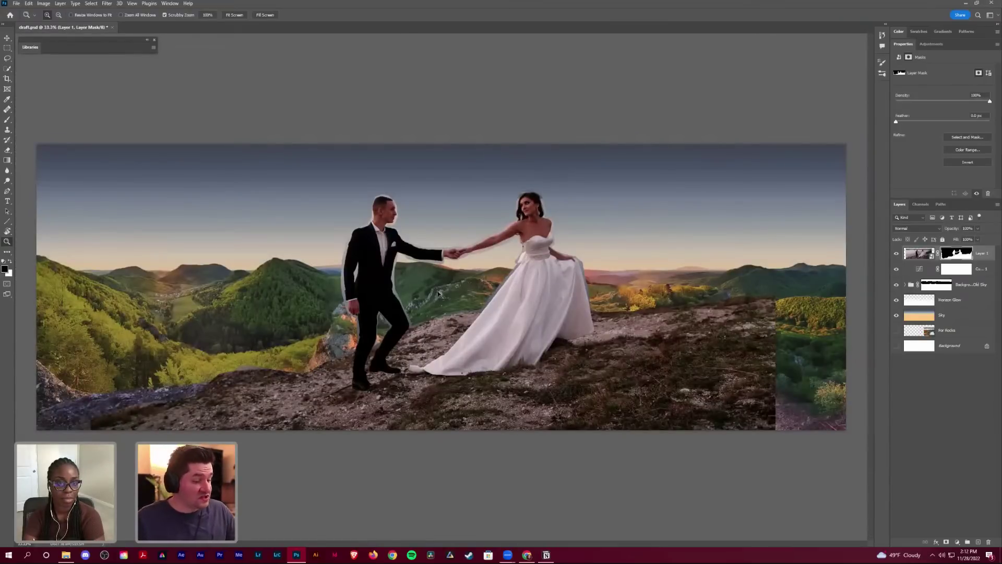
key("v")
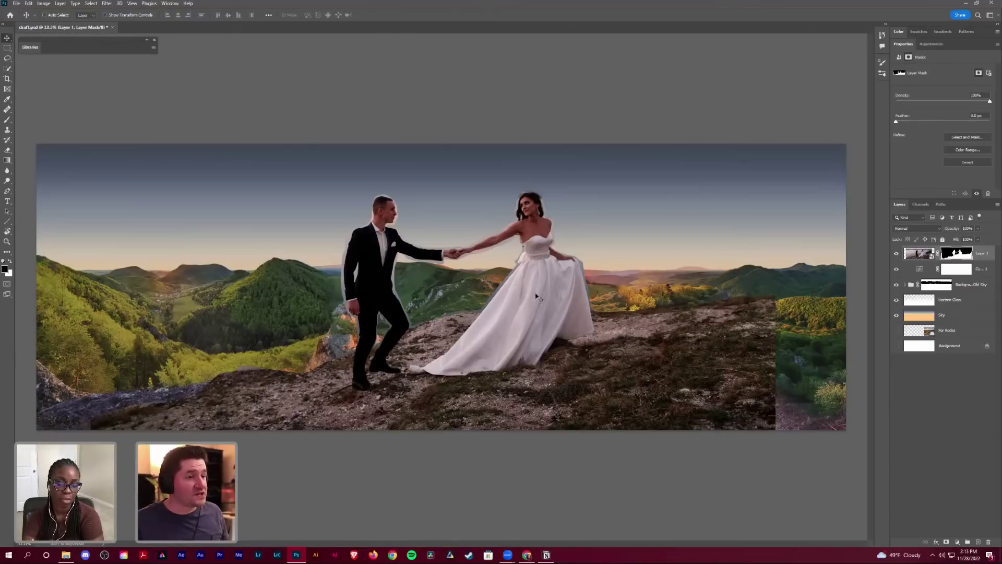
left_click_drag(436, 215, 342, 275)
left_click_drag(465, 243, 608, 230)
Step: Scale the couple layer down to about 77% and place it in the lower-left part of the landscape
key("ctrl+t")
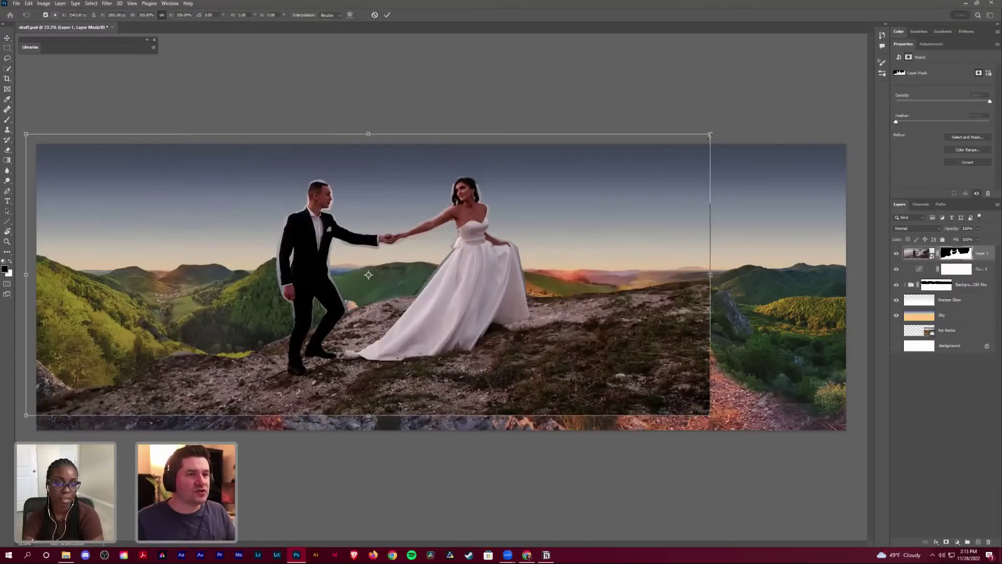
left_click_drag(710, 134, 556, 202)
key("Return")
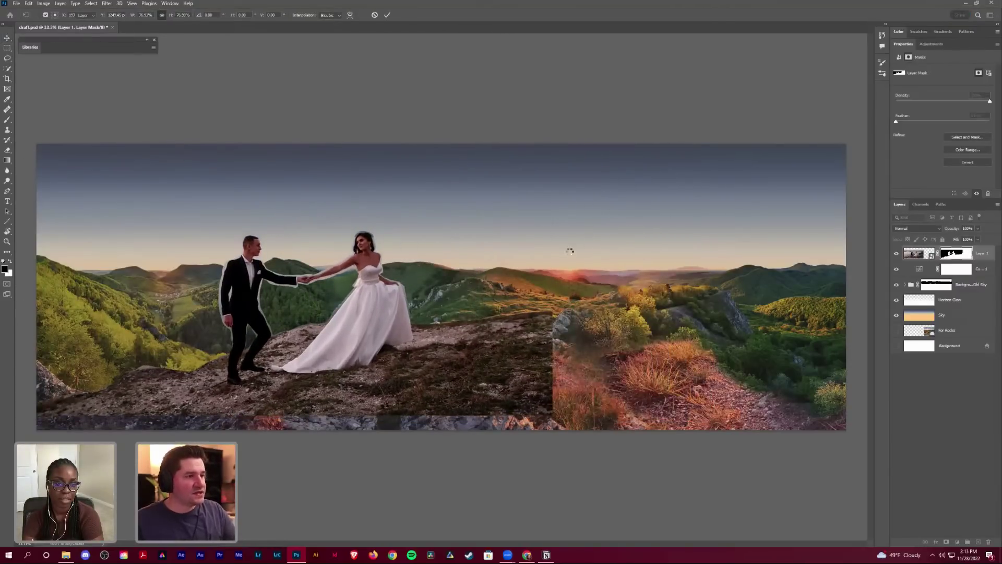
left_click_drag(417, 279, 265, 351)
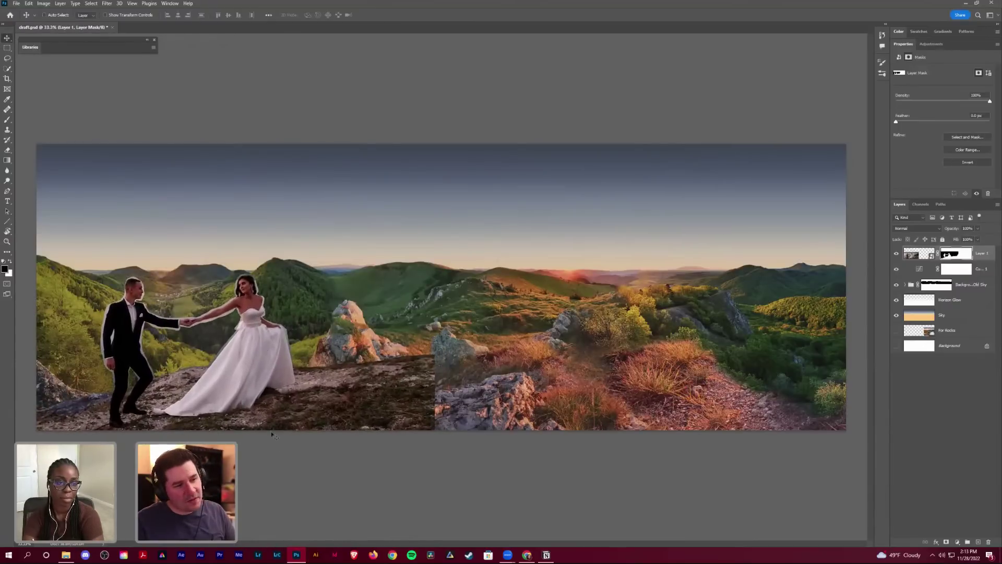
Step: Try masking out the ground in the lower-left corner behind the groom's feet with an enlarged brush
key("z")
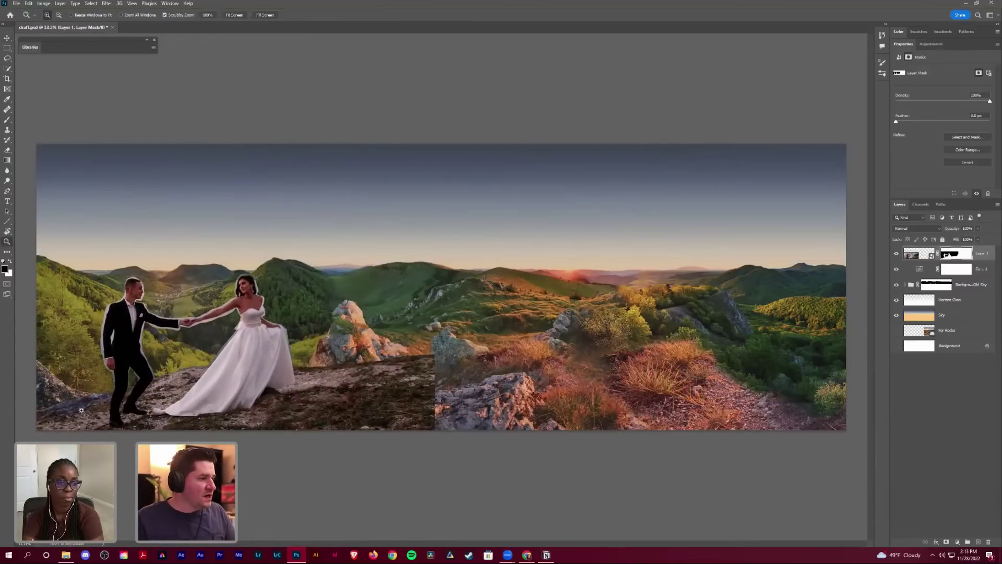
left_click(81, 410)
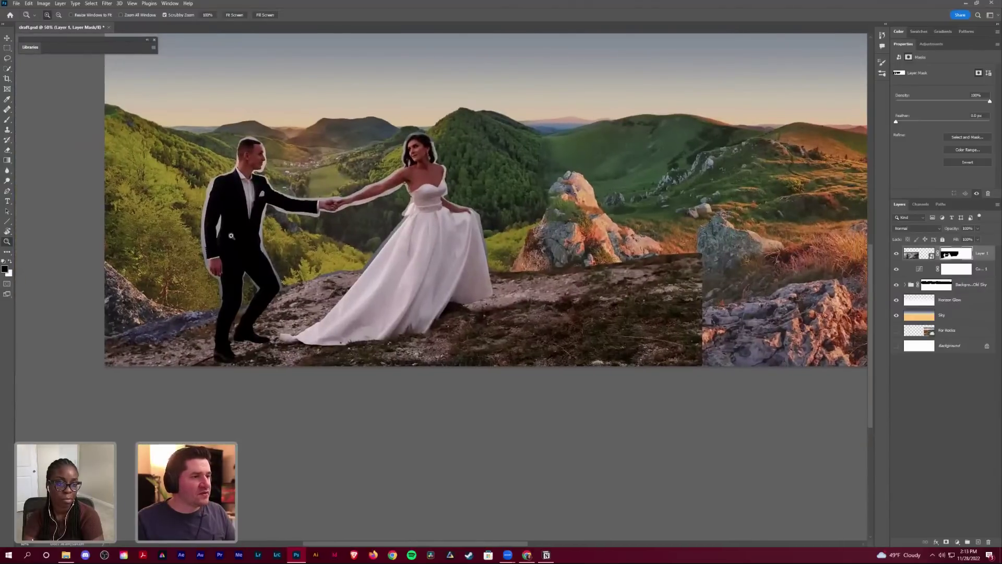
left_click_drag(456, 240, 474, 209)
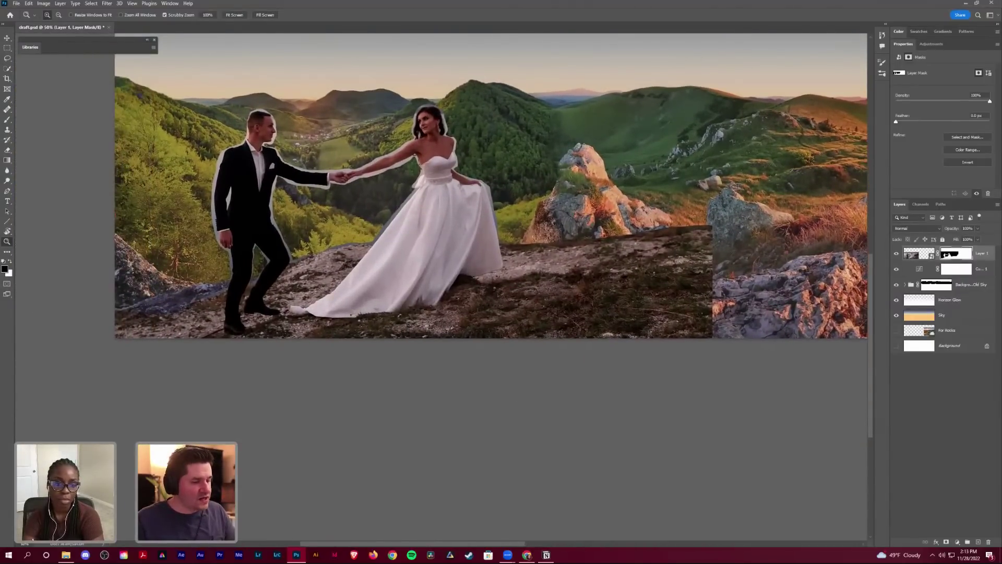
key("b")
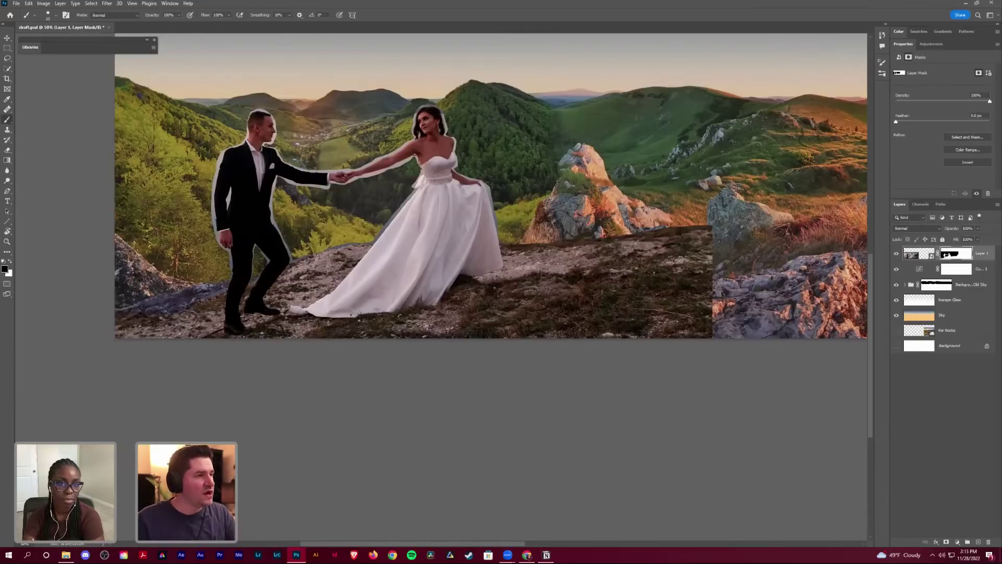
key("bracketright")
key("bracketright")
key("bracketright")
key("bracketright")
key("bracketright")
key("bracketright")
key("bracketright")
key("bracketright")
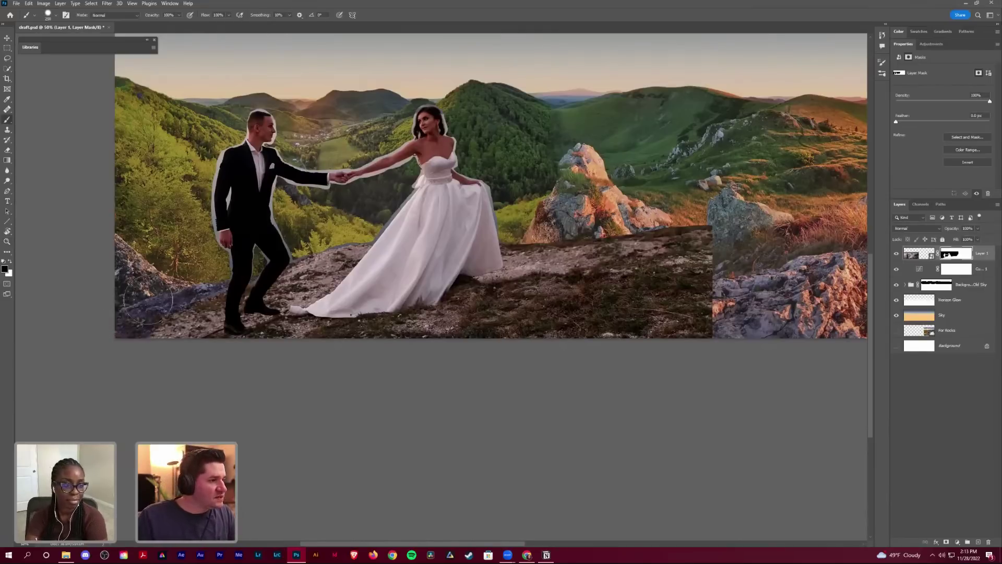
key("bracketright")
key("bracketright")
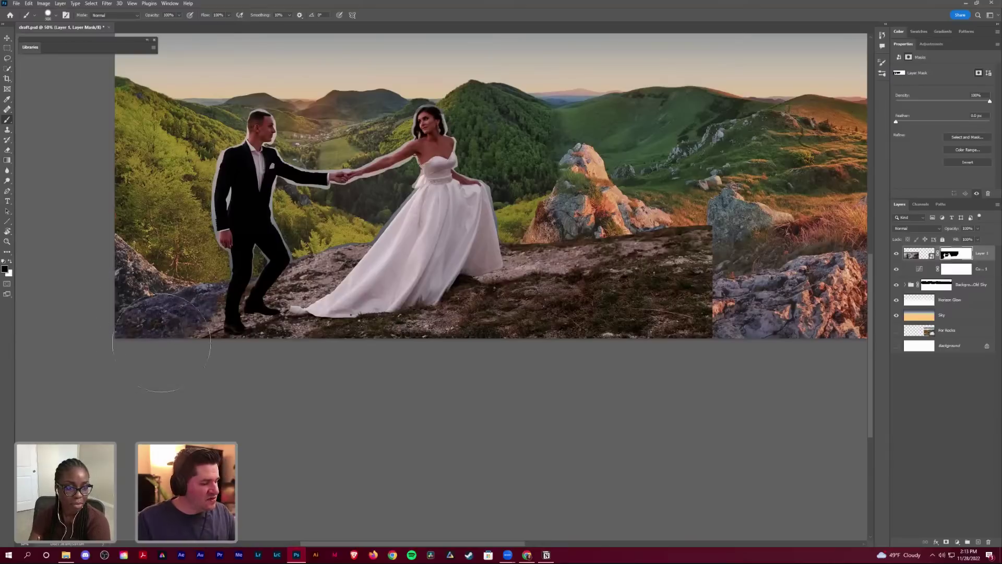
Step: Paint the ground behind the groom's feet back into the couple layer's mask
key("x")
left_click(162, 350)
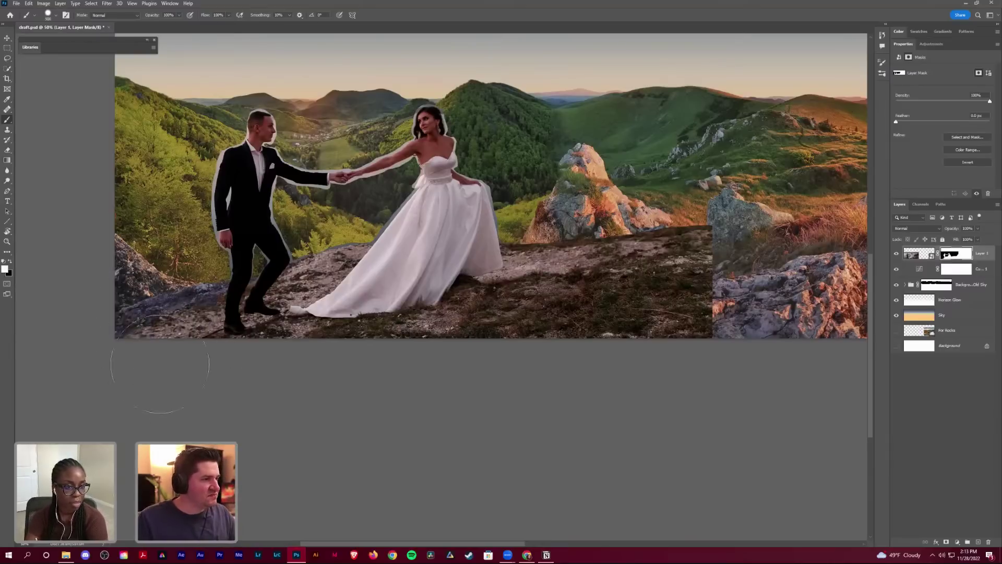
key("x")
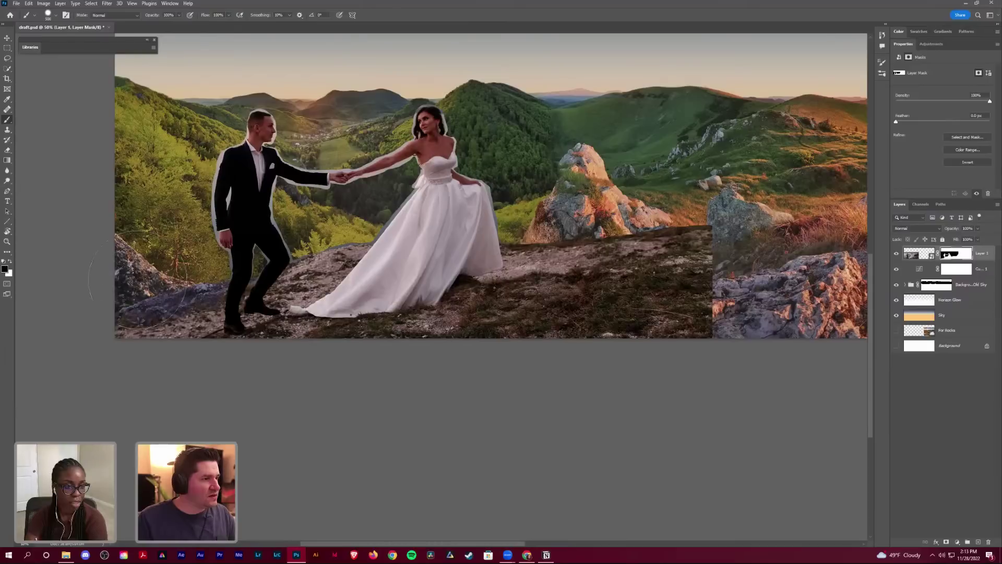
Step: Mask out the couple layer's ground to the right of the bride's dress, exposing the landscape's rocks
scroll(619, 241, "right", 2)
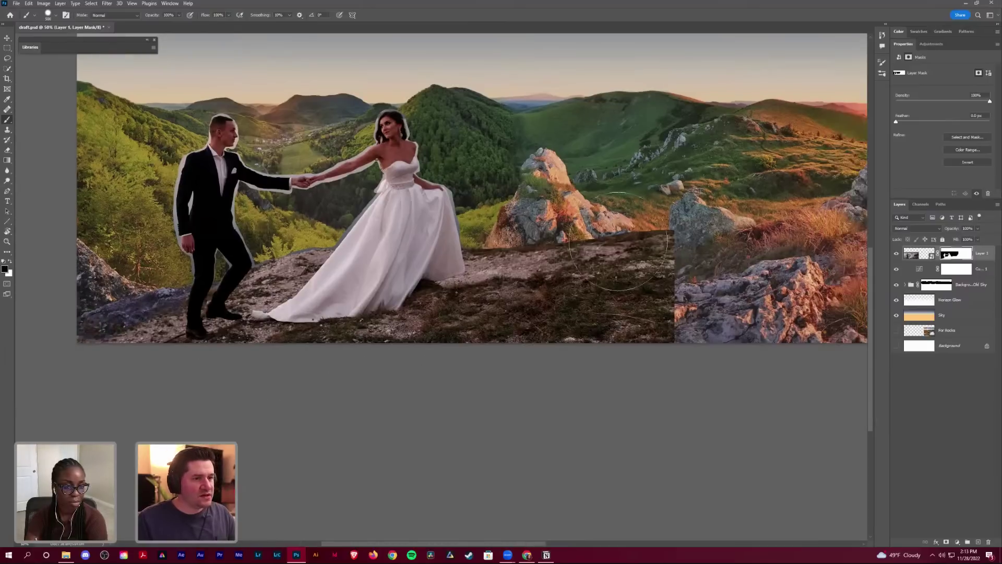
scroll(619, 241, "right", 5)
scroll(619, 242, "up", 2)
mouse_move(543, 293)
left_mouse_down()
mouse_move(538, 340)
mouse_move(412, 408)
mouse_move(389, 360)
mouse_move(355, 360)
mouse_move(415, 293)
mouse_move(324, 365)
left_mouse_up()
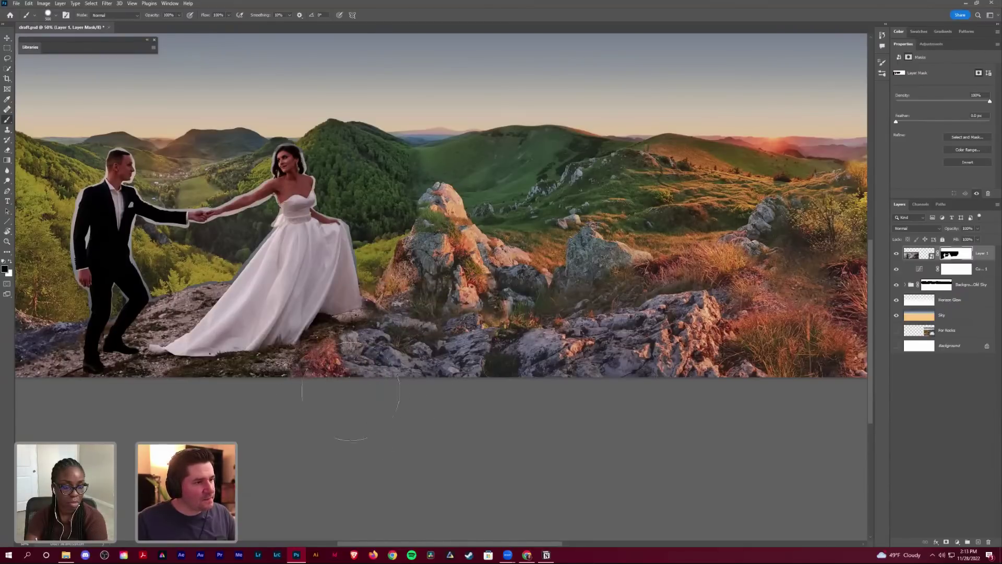
Step: Paint ground back in with a smaller brush beneath the dress's rear hem and down to the canvas's lower edge
key("z")
left_click_drag(334, 330, 339, 306)
key("ctrl+plus")
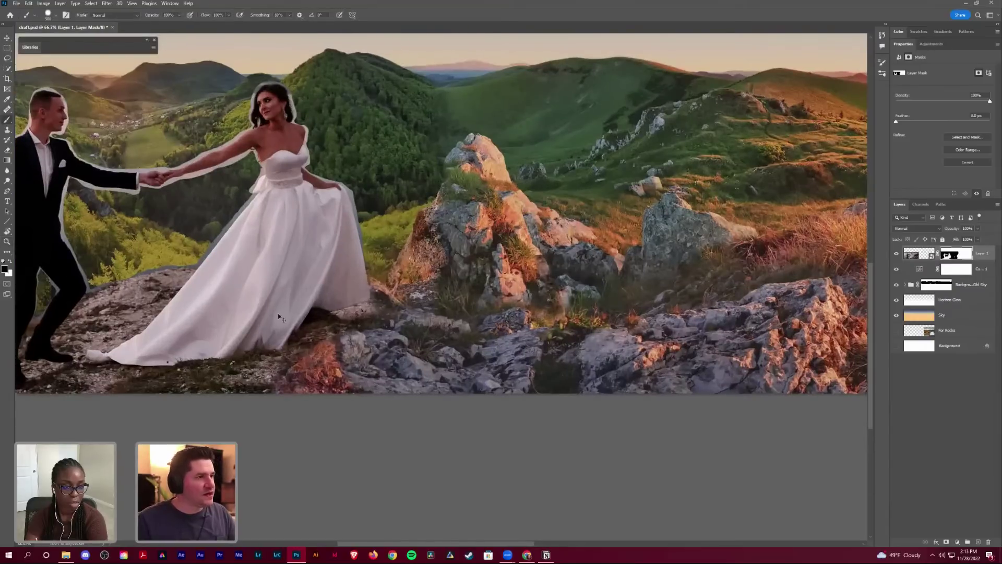
key("x")
key("bracketleft")
key("bracketleft")
key("bracketleft")
key("bracketleft")
key("bracketleft")
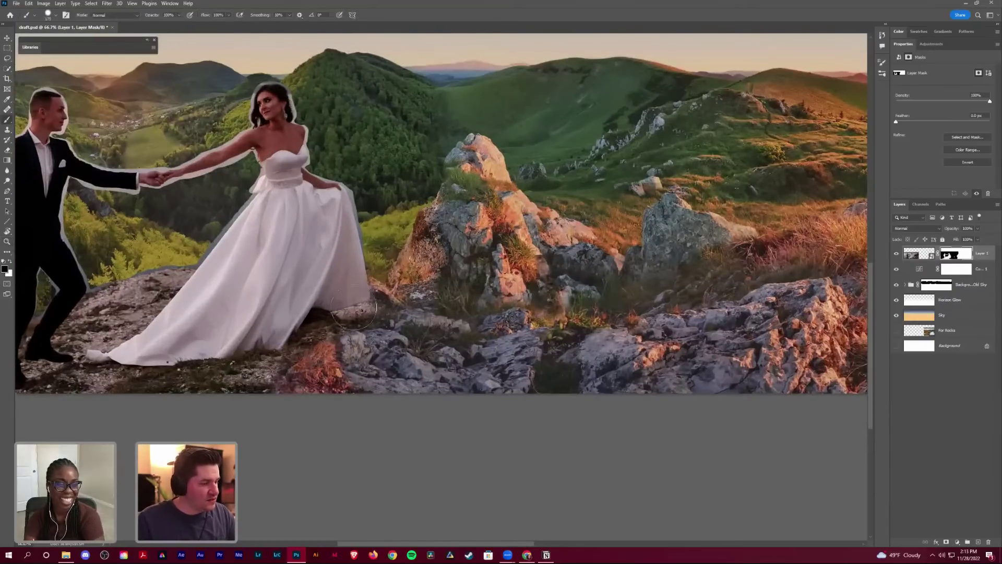
mouse_move(353, 306)
left_mouse_down()
mouse_move(374, 313)
mouse_move(402, 295)
mouse_move(420, 313)
mouse_move(417, 326)
mouse_move(376, 298)
mouse_move(366, 324)
mouse_move(350, 321)
mouse_move(351, 336)
left_mouse_up()
key("x")
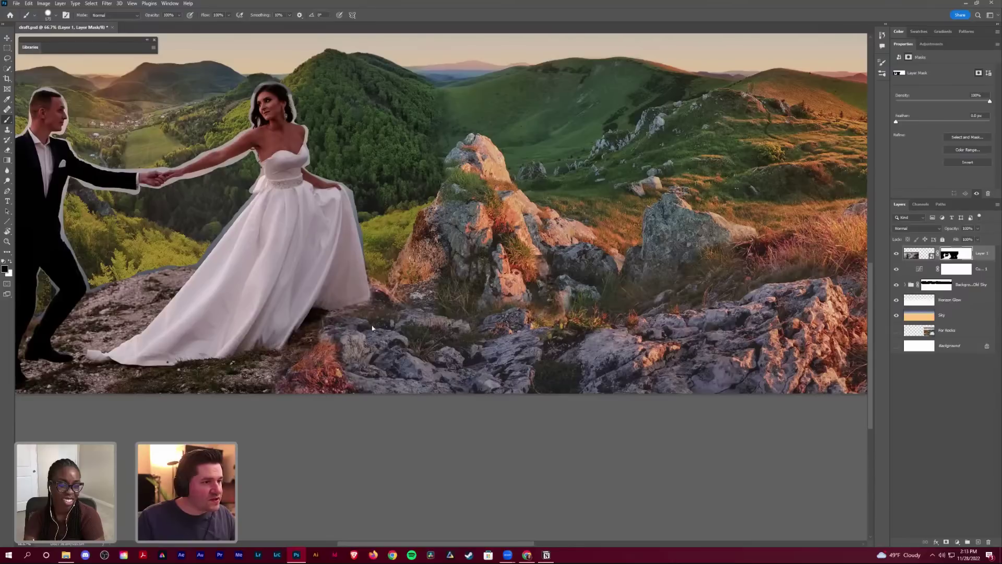
key("x")
mouse_move(321, 326)
left_mouse_down()
mouse_move(361, 350)
mouse_move(329, 372)
mouse_move(285, 369)
mouse_move(359, 365)
mouse_move(430, 387)
mouse_move(376, 363)
mouse_move(457, 394)
left_mouse_up()
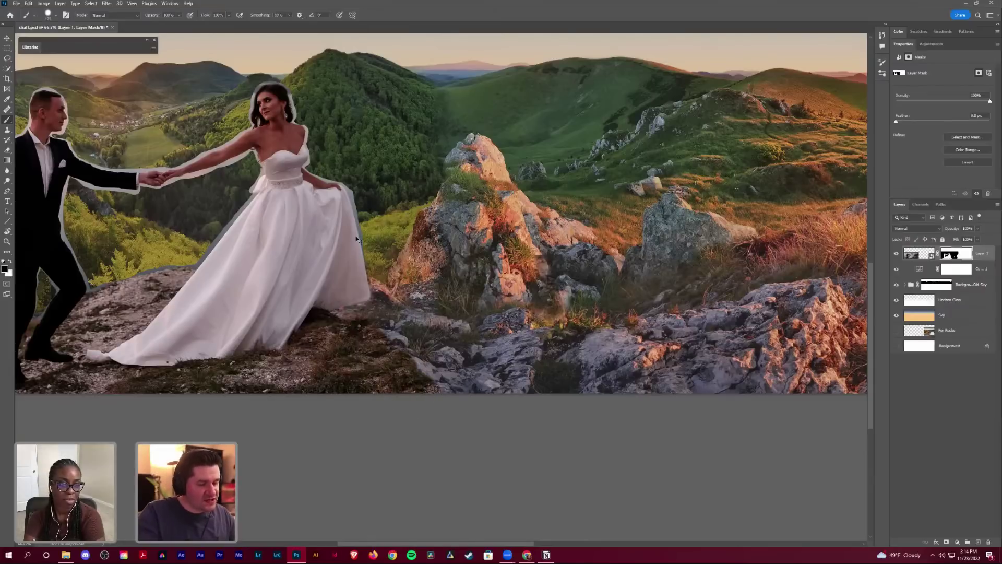
Step: Mask out the couple layer's ground edge along the grey rocks beside the dress with a smaller brush, comparing against the hidden layer
scroll(357, 239, "up", 1)
scroll(368, 351, "up", 2)
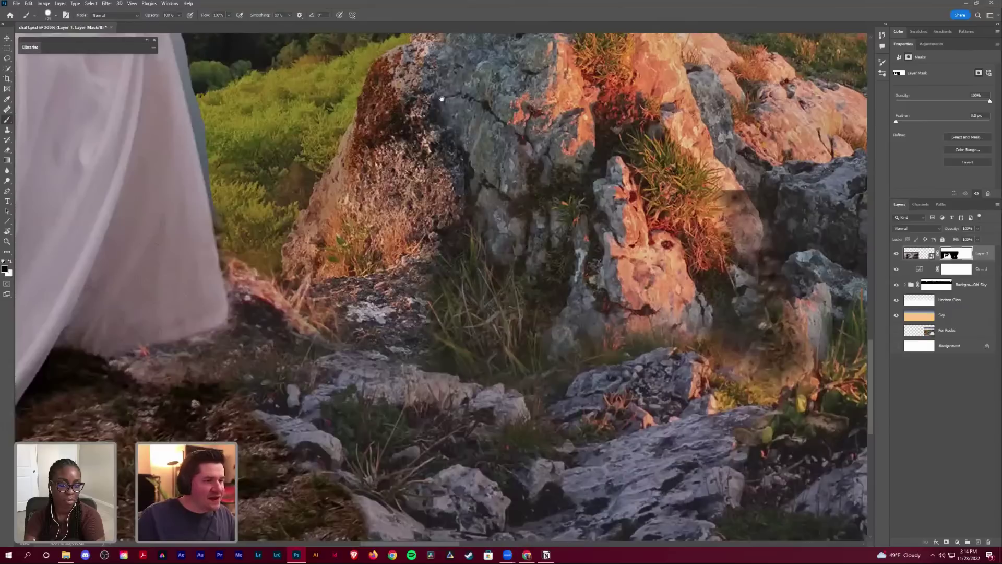
key("bracketleft")
key("bracketleft")
key("bracketleft")
key("bracketleft")
key("bracketleft")
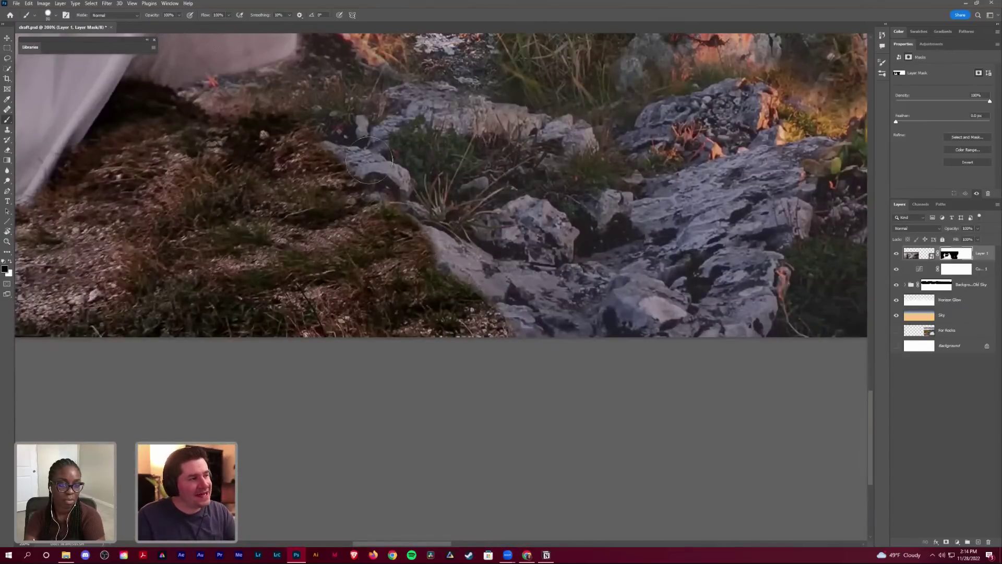
mouse_move(337, 142)
left_mouse_down()
mouse_move(383, 182)
mouse_move(412, 182)
mouse_move(420, 204)
mouse_move(400, 196)
mouse_move(440, 241)
mouse_move(450, 234)
mouse_move(456, 255)
mouse_move(494, 273)
mouse_move(515, 333)
left_mouse_up()
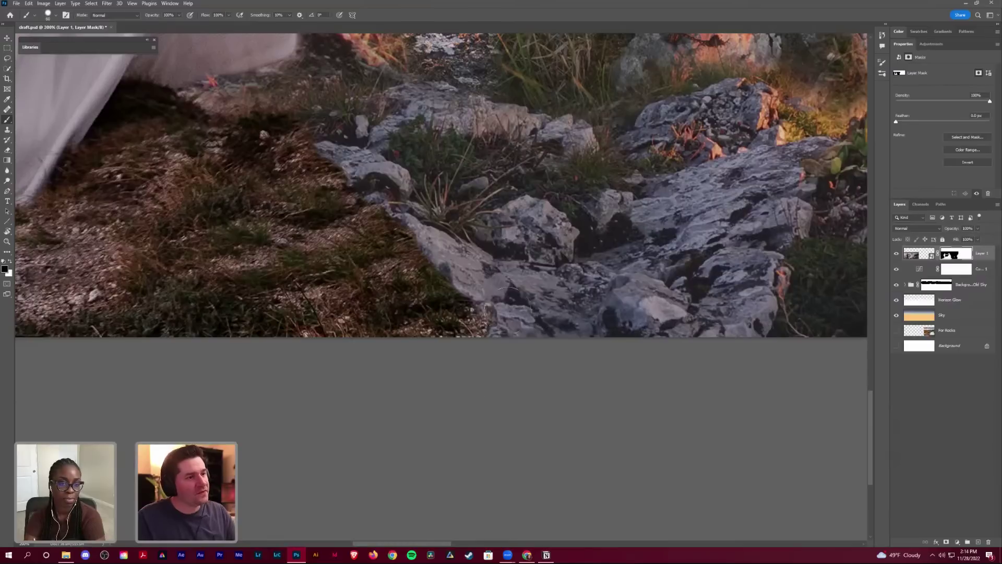
left_click(897, 254)
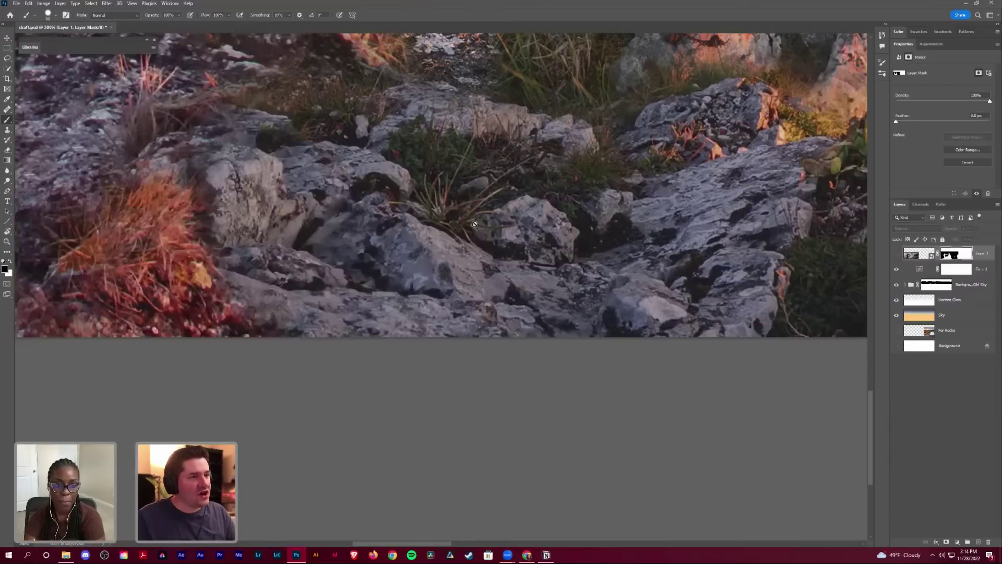
left_click(896, 254)
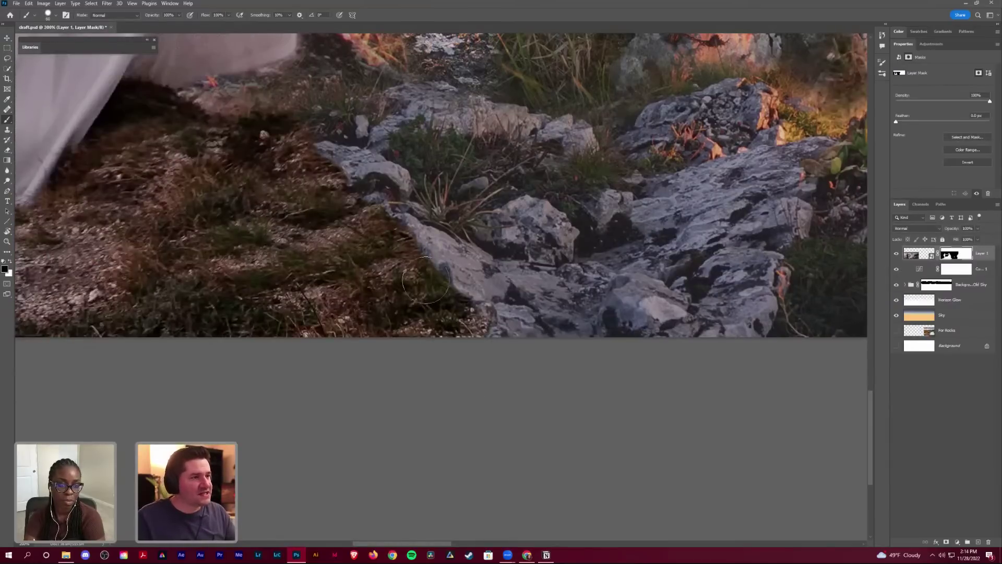
key("bracketleft")
key("bracketleft")
key("bracketleft")
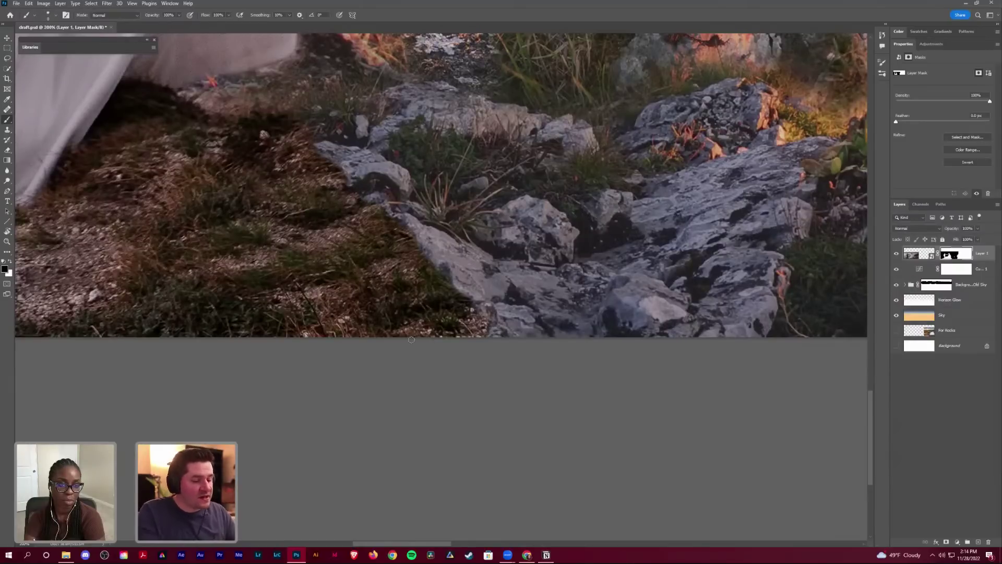
Step: Mask out the ground behind the groom's rear calf and start exposing the rocks between his lower legs with an enlarged brush
scroll(412, 340, "down", 6)
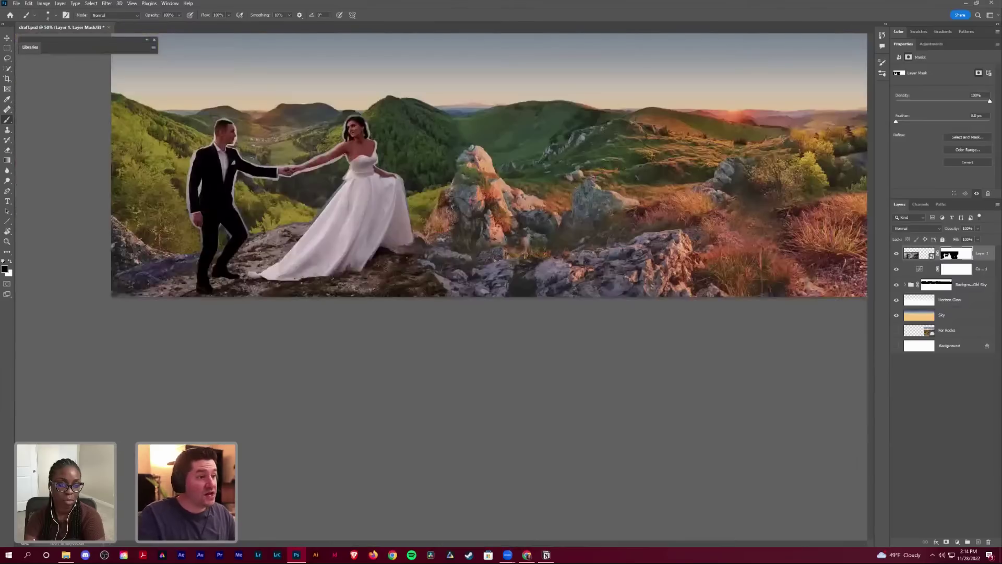
scroll(148, 405, "down", 1)
key("z")
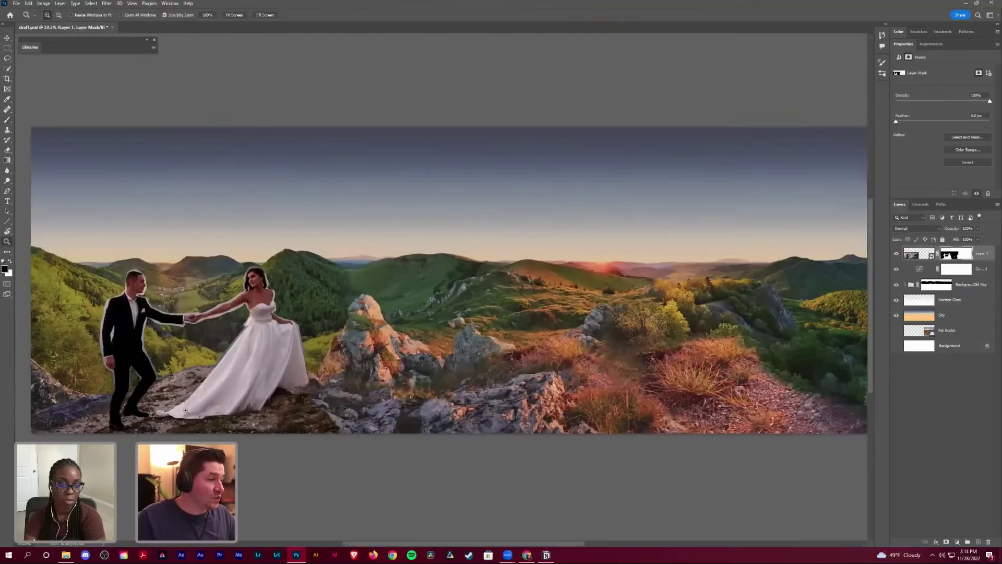
scroll(152, 397, "up", 6)
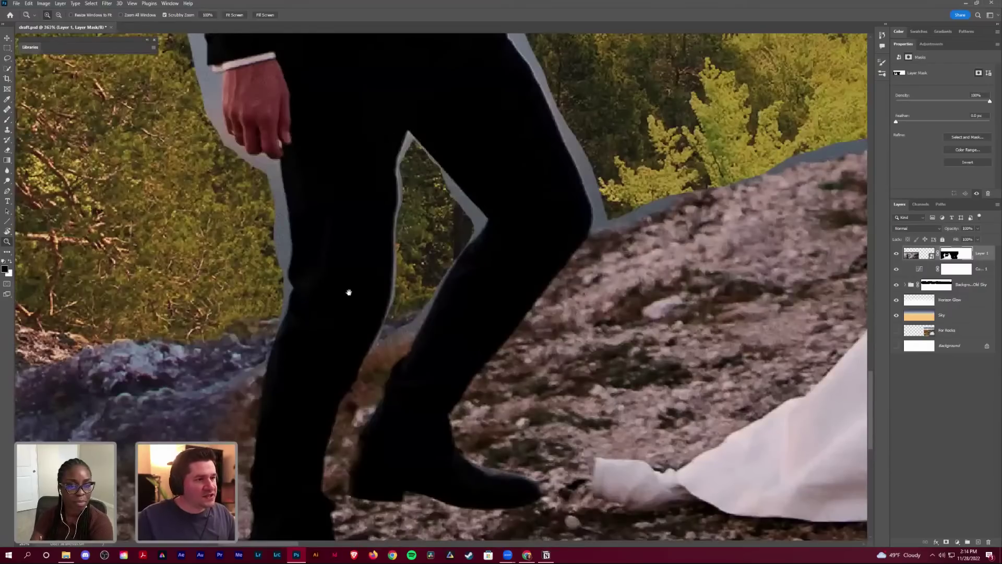
left_click_drag(312, 252, 408, 372)
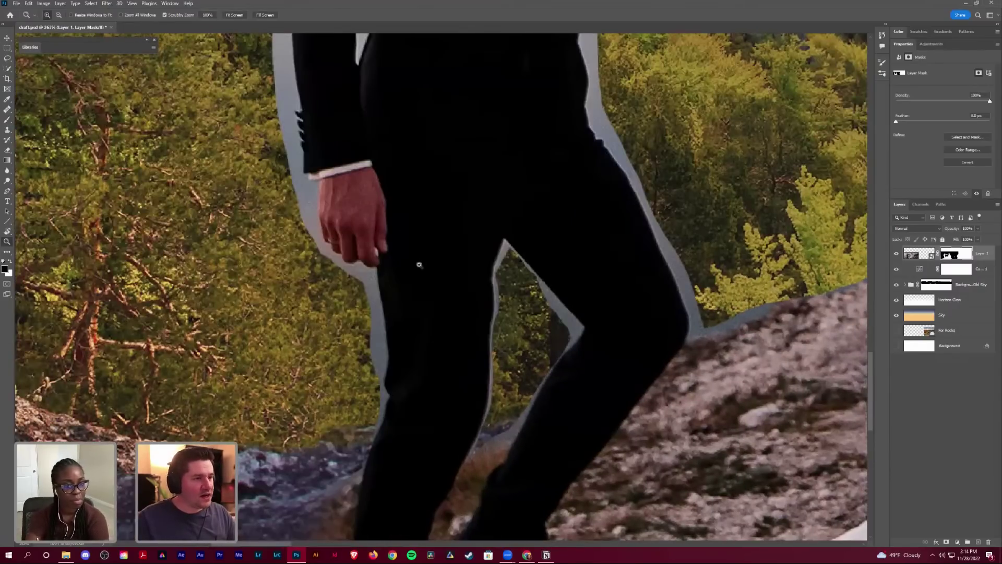
left_click_drag(416, 264, 307, 113)
key("b")
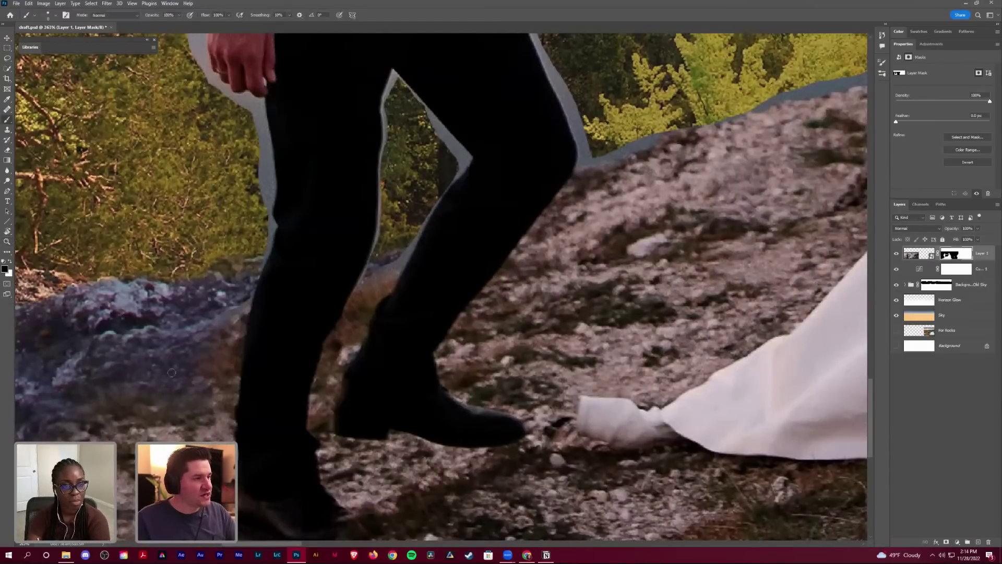
key("bracketright")
key("bracketright")
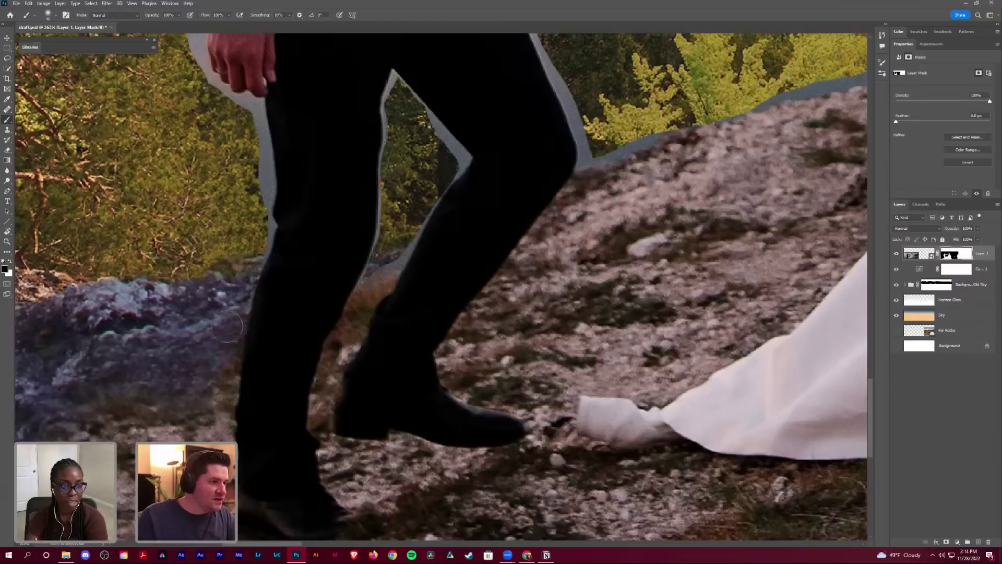
key("bracketright")
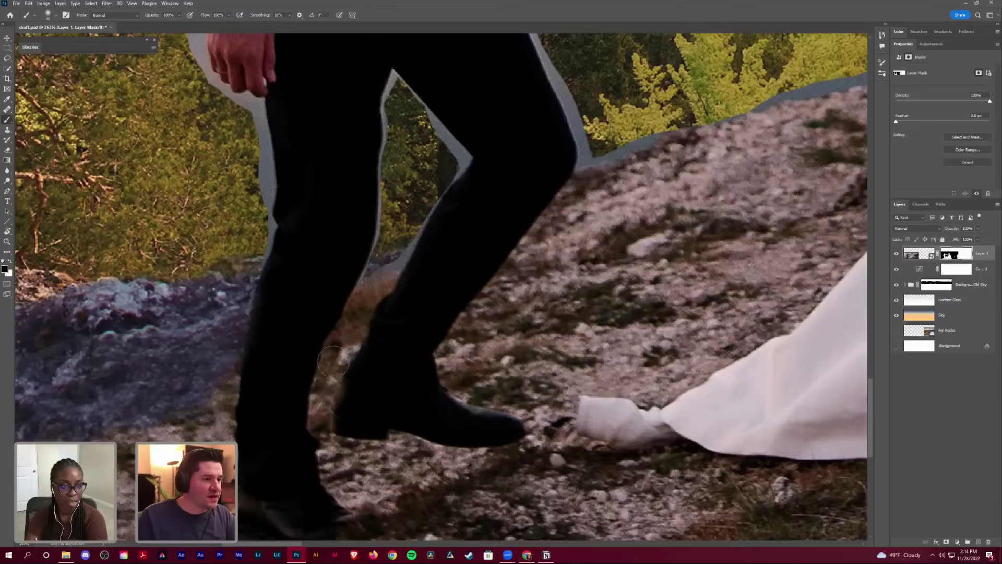
left_click_drag(332, 358, 336, 366)
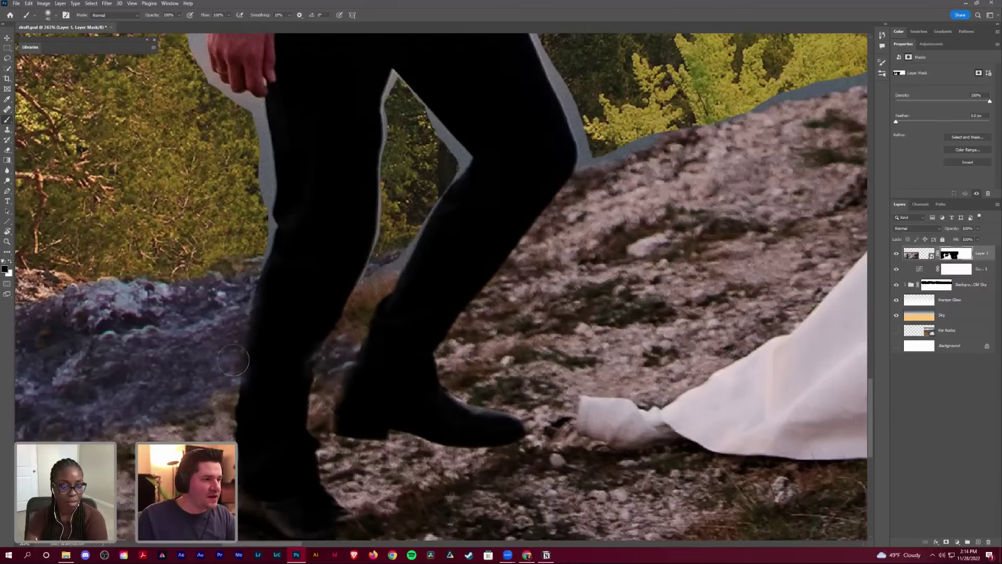
Step: Mask out the ground between the groom's calves with a smaller brush, and paint the back edge of his front shoe and ankle back in
key("x")
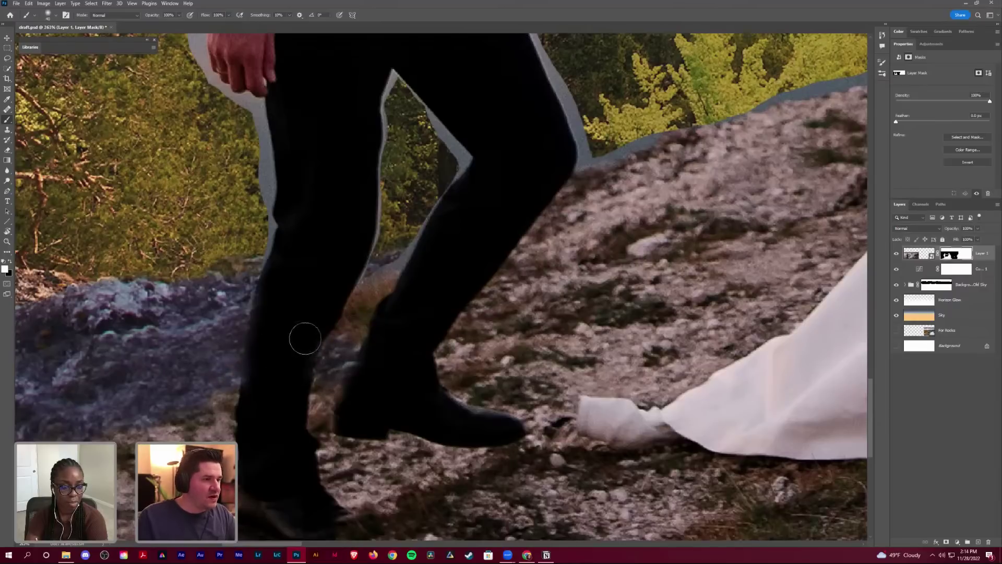
key("bracketleft")
mouse_move(329, 366)
left_mouse_down()
mouse_move(354, 304)
mouse_move(353, 319)
mouse_move(385, 260)
mouse_move(352, 337)
mouse_move(359, 343)
mouse_move(375, 297)
left_mouse_up()
key("x")
key("x")
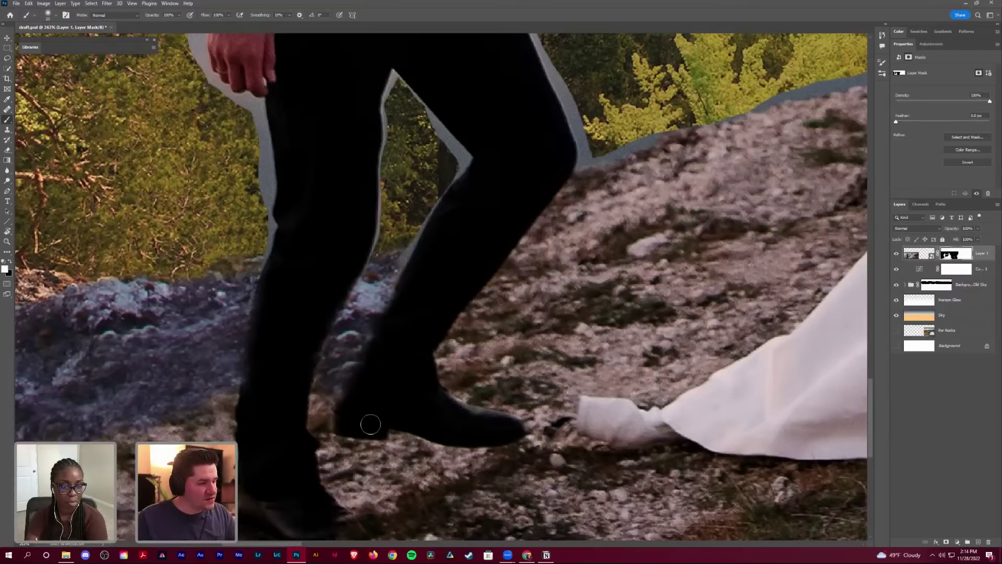
mouse_move(369, 421)
left_mouse_down()
mouse_move(360, 365)
mouse_move(351, 408)
mouse_move(380, 331)
left_mouse_up()
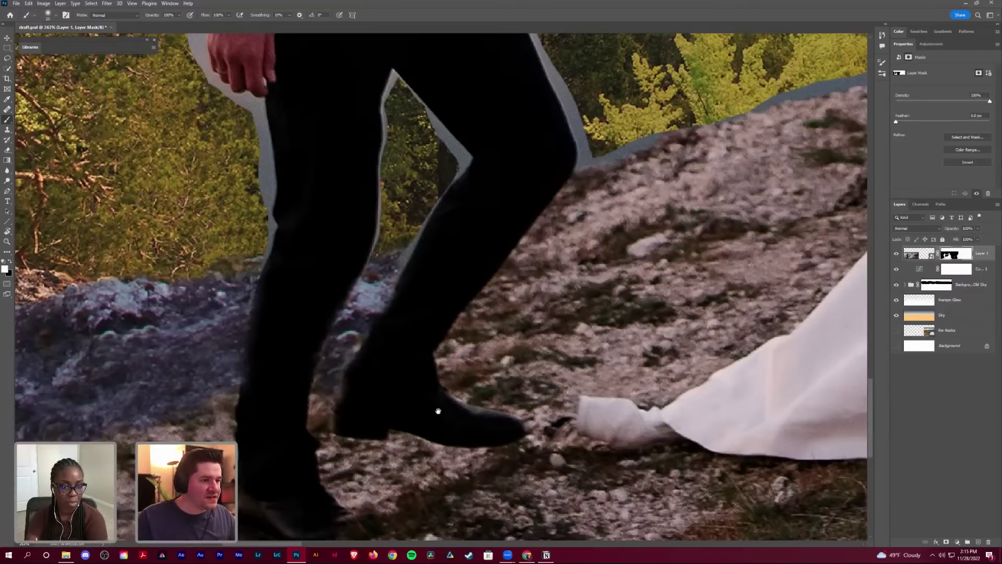
Step: Mask out the leftover ground between the groom's ankles and the grey halo along the front leg's inner edge up to the knee
scroll(369, 270, "down", 5)
key("x")
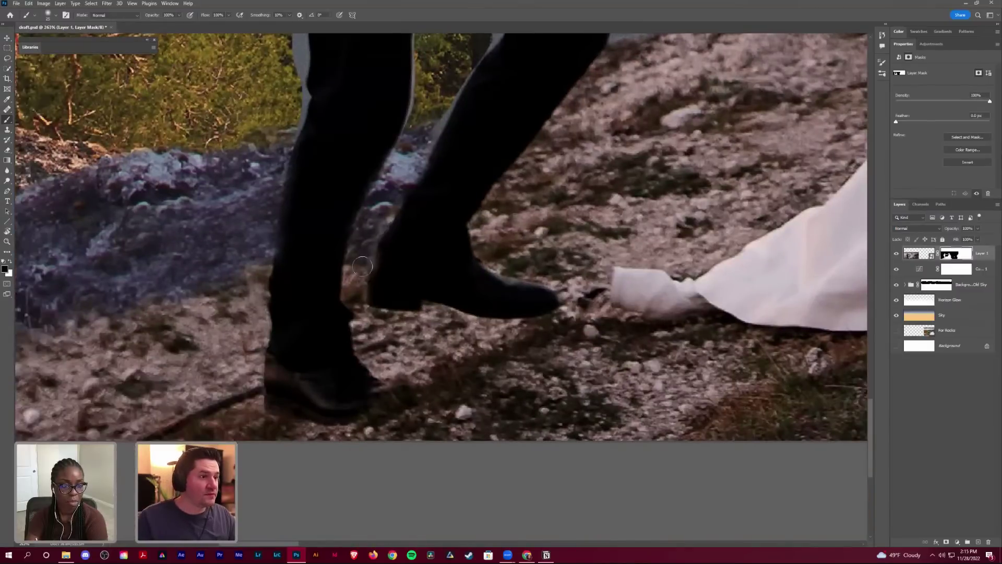
mouse_move(365, 264)
left_mouse_down()
mouse_move(349, 284)
mouse_move(356, 299)
mouse_move(366, 235)
mouse_move(386, 212)
mouse_move(404, 150)
left_mouse_up()
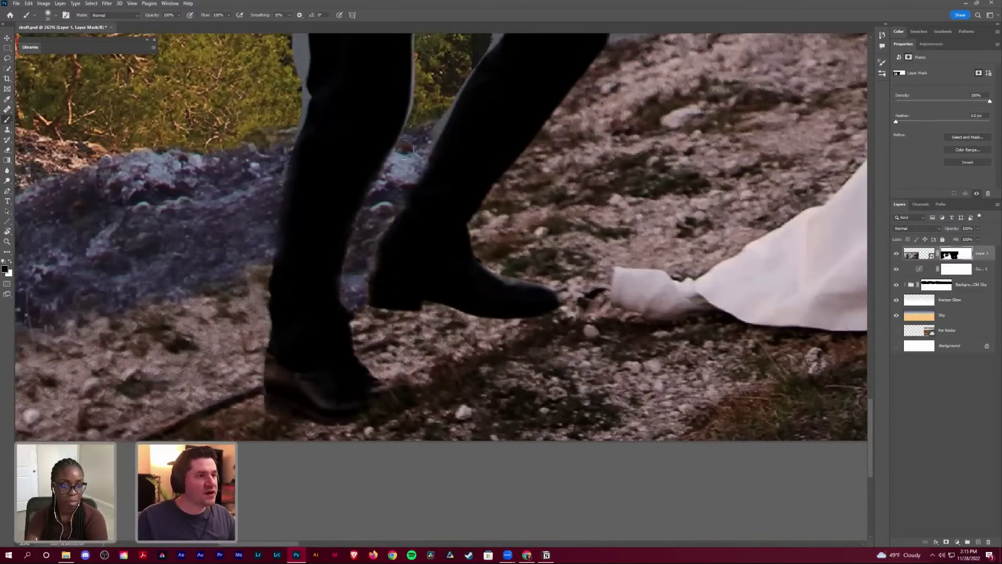
scroll(388, 248, "up", 5)
mouse_move(399, 281)
left_mouse_down()
mouse_move(431, 192)
mouse_move(447, 196)
left_mouse_up()
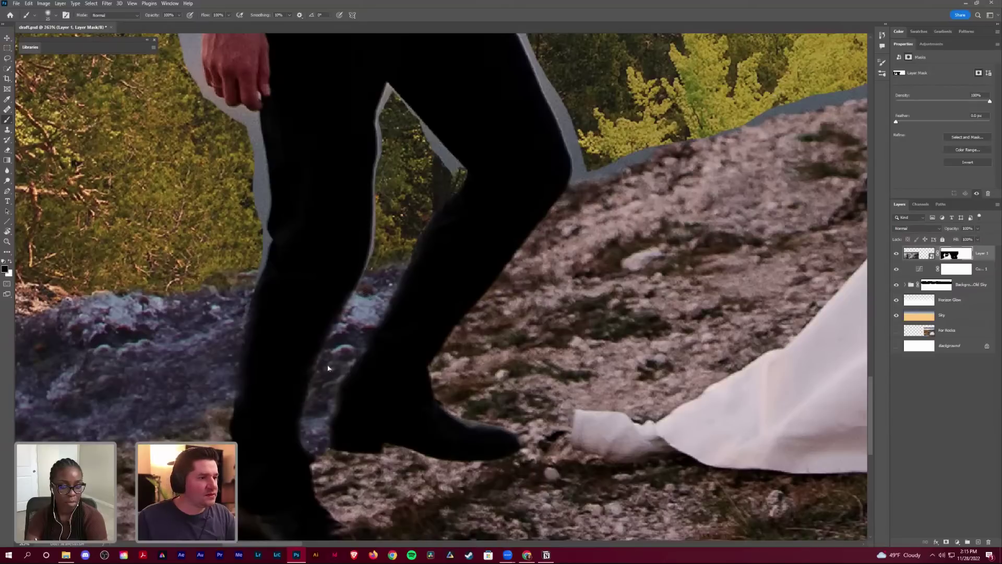
Step: Refine the mask in the gap between the groom's legs, restoring the trouser edge and removing the grey halo up to the crotch
key("x")
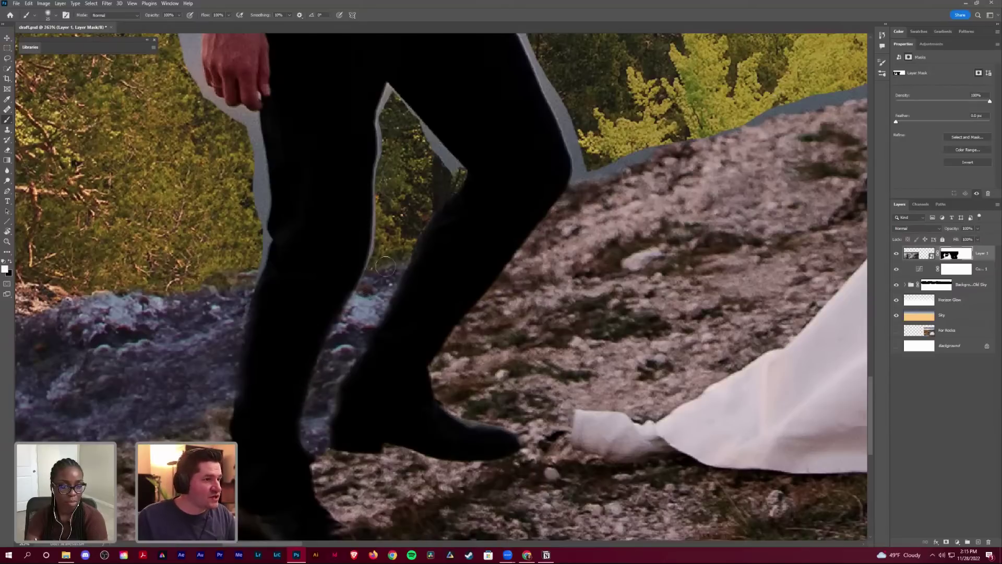
key("x")
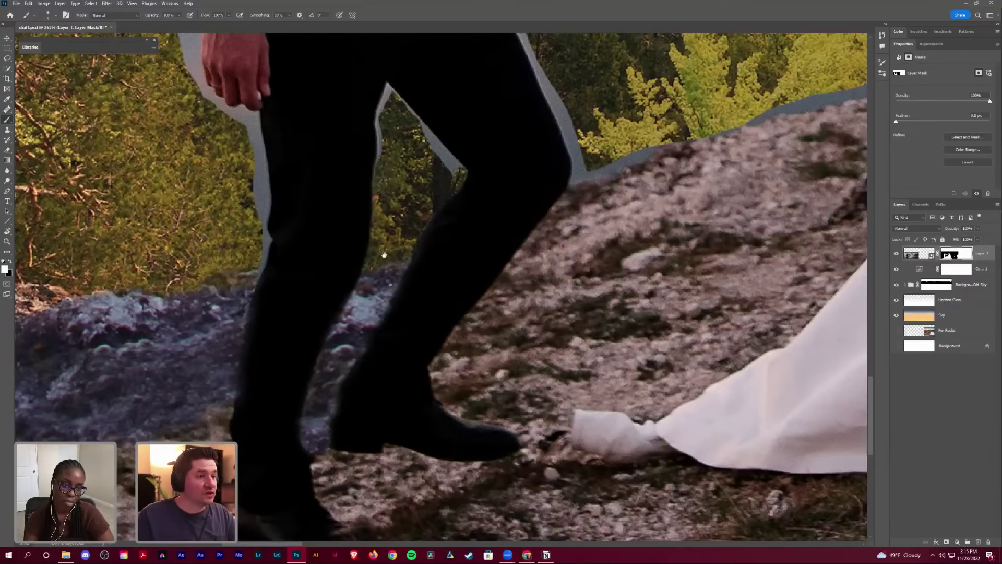
scroll(395, 165, "up", 2)
scroll(396, 509, "up", 3)
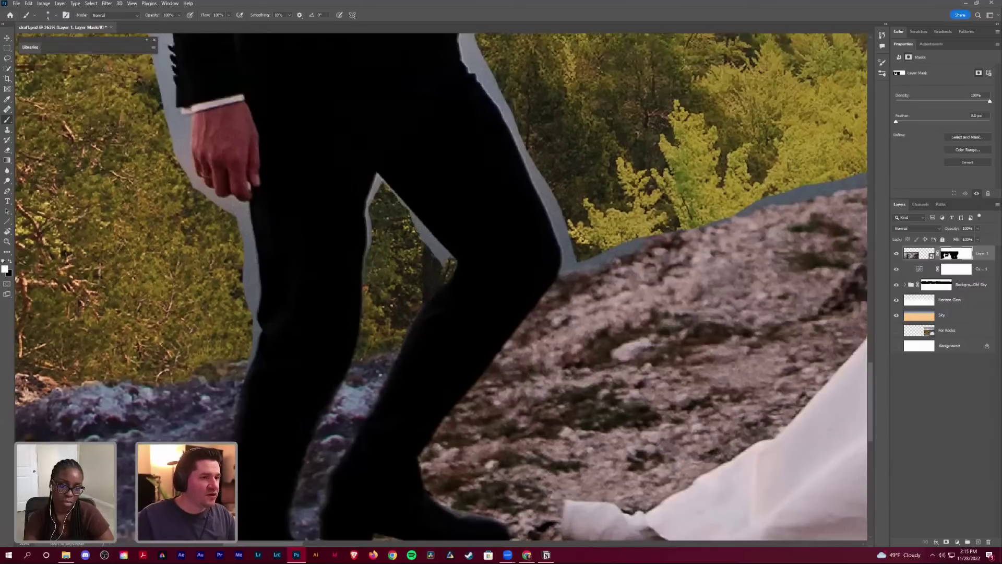
key("x")
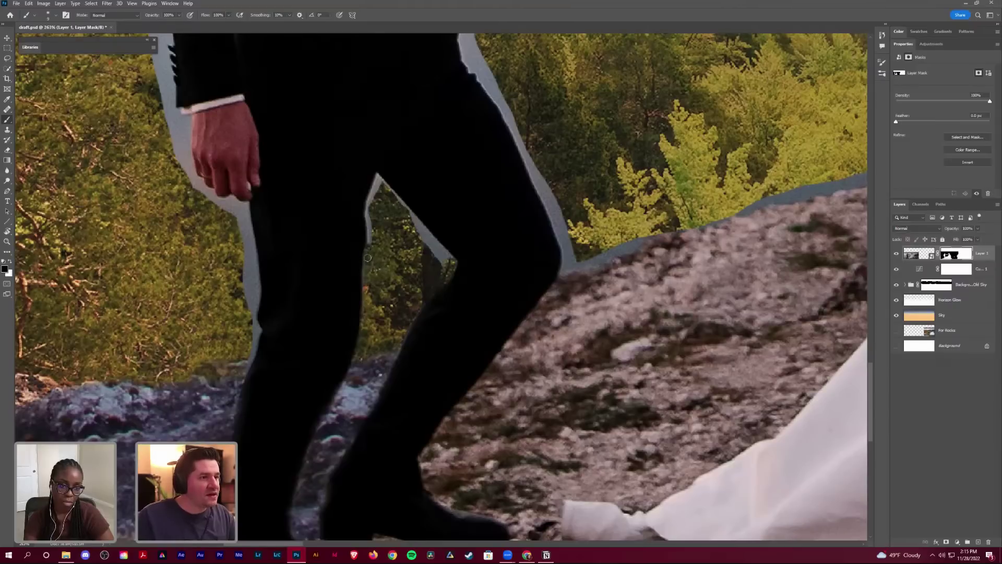
left_click_drag(369, 243, 370, 221)
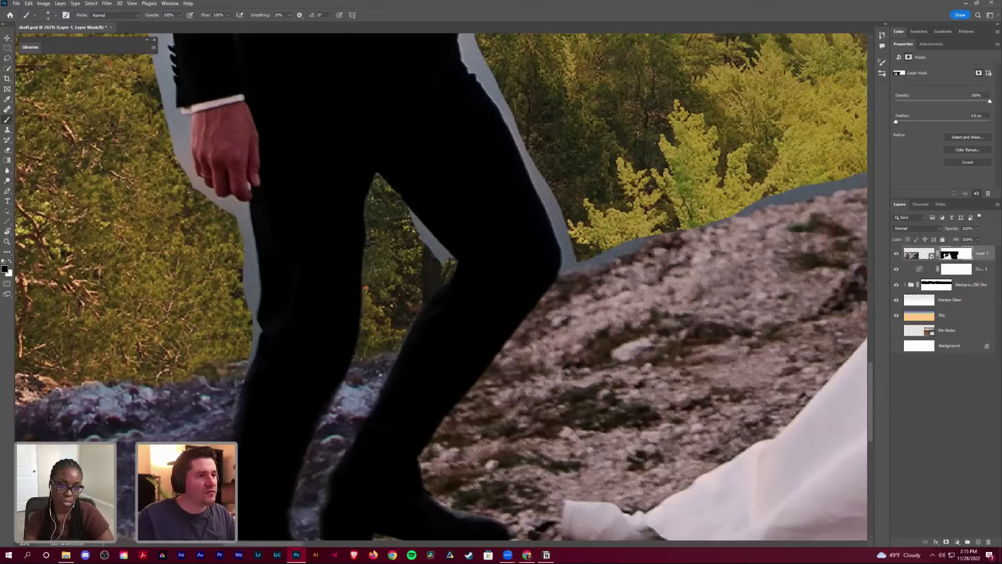
mouse_move(408, 213)
left_mouse_down()
mouse_move(453, 262)
mouse_move(421, 234)
left_mouse_up()
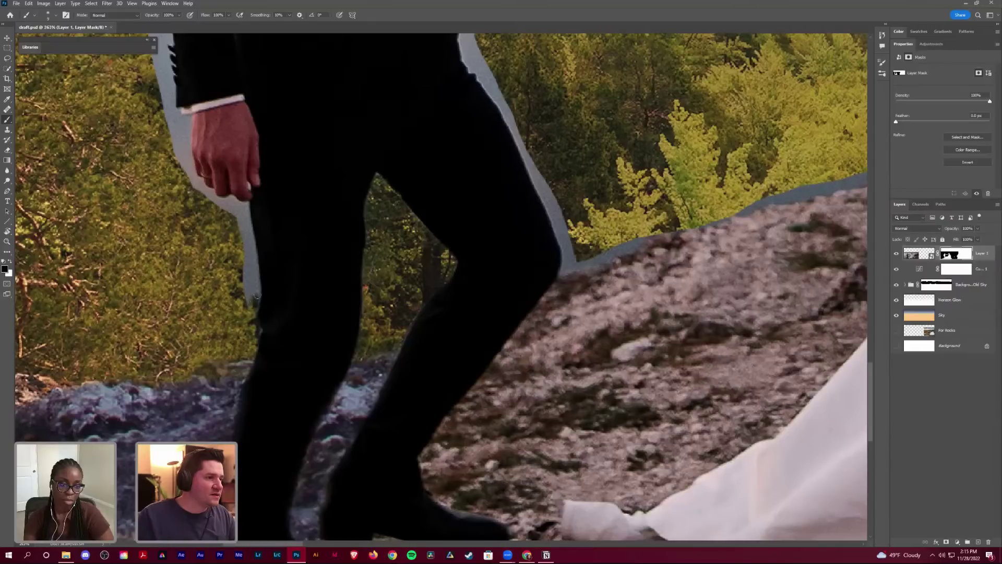
Step: Mask out the grey halo along the groom's outer rear trouser leg, hanging hand and the outer edge of his lower sleeve
mouse_move(257, 297)
left_mouse_down()
mouse_move(253, 258)
mouse_move(254, 307)
mouse_move(249, 285)
left_mouse_up()
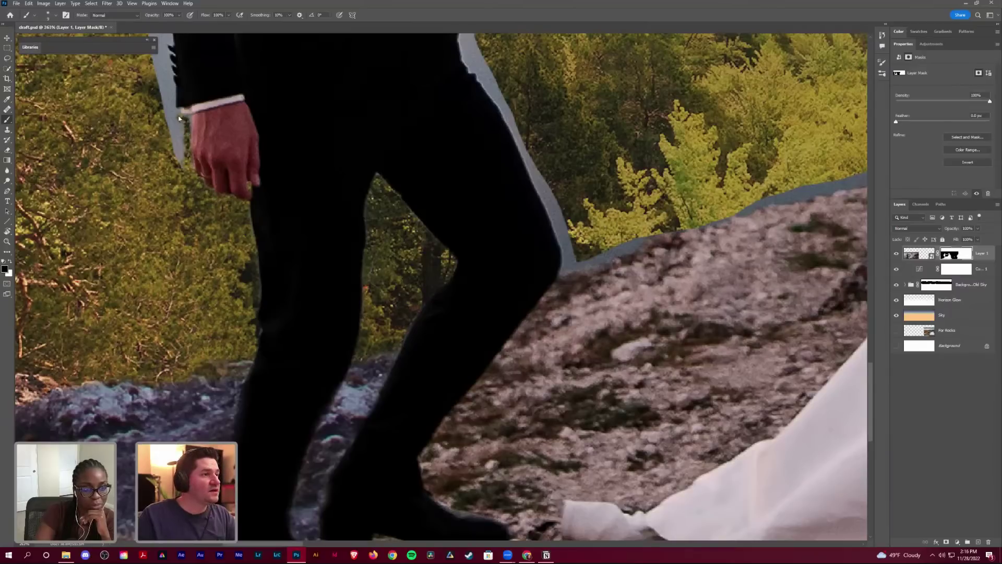
mouse_move(176, 118)
left_mouse_down()
mouse_move(168, 110)
mouse_move(180, 156)
mouse_move(180, 128)
left_mouse_up()
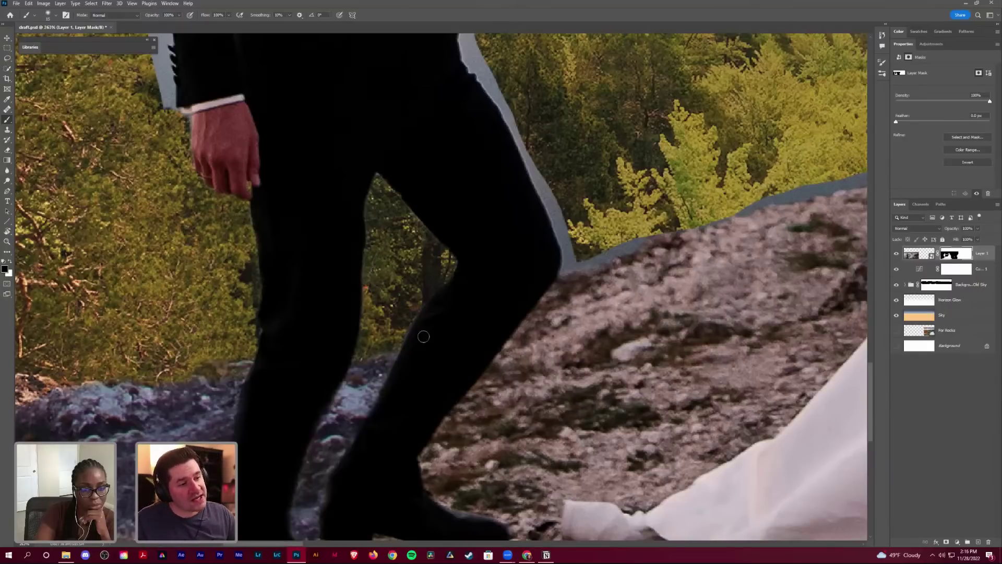
scroll(167, 389, "up", 4)
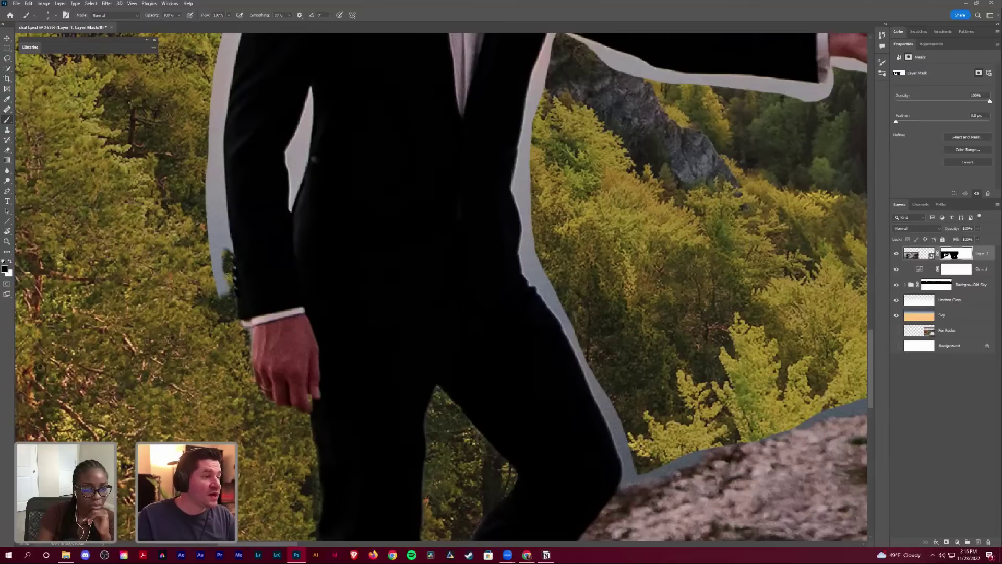
left_click_drag(225, 308, 205, 189)
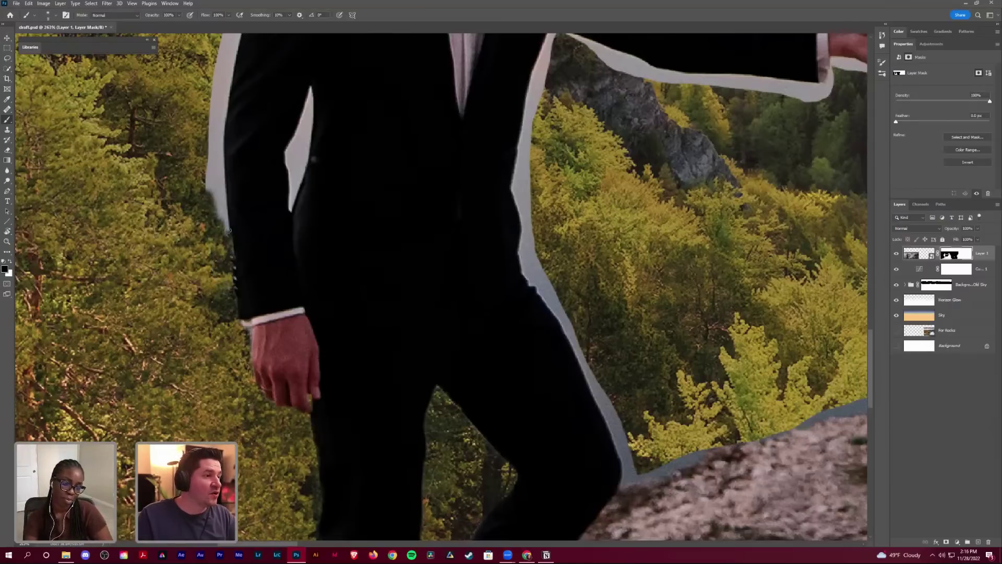
mouse_move(228, 227)
left_mouse_down()
mouse_move(218, 173)
mouse_move(215, 227)
mouse_move(207, 172)
left_mouse_up()
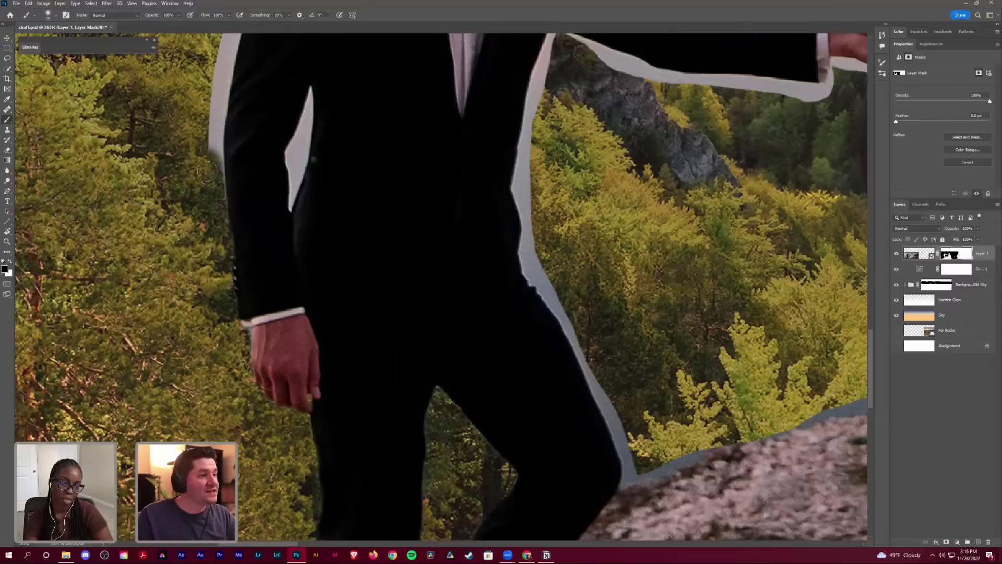
mouse_move(222, 206)
left_mouse_down()
mouse_move(211, 112)
mouse_move(213, 84)
mouse_move(224, 125)
mouse_move(227, 73)
left_mouse_up()
Step: Mask out the halo along the groom's outer upper sleeve toward the shoulder, touching up the jacket edge with a finer brush
scroll(219, 174, "up", 5)
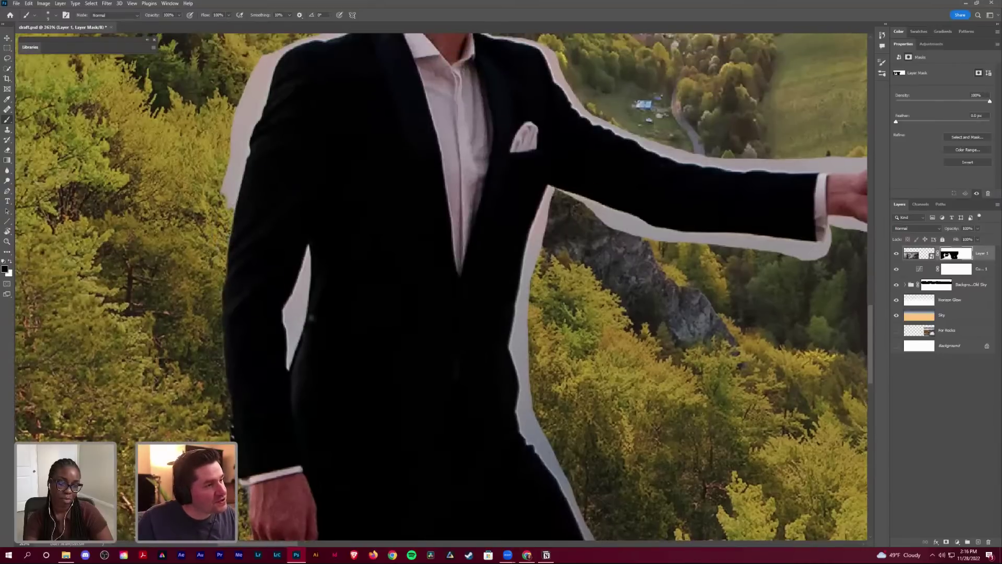
left_click_drag(231, 191, 239, 83)
left_click_drag(237, 175, 249, 91)
key("bracketright")
key("bracketright")
key("x")
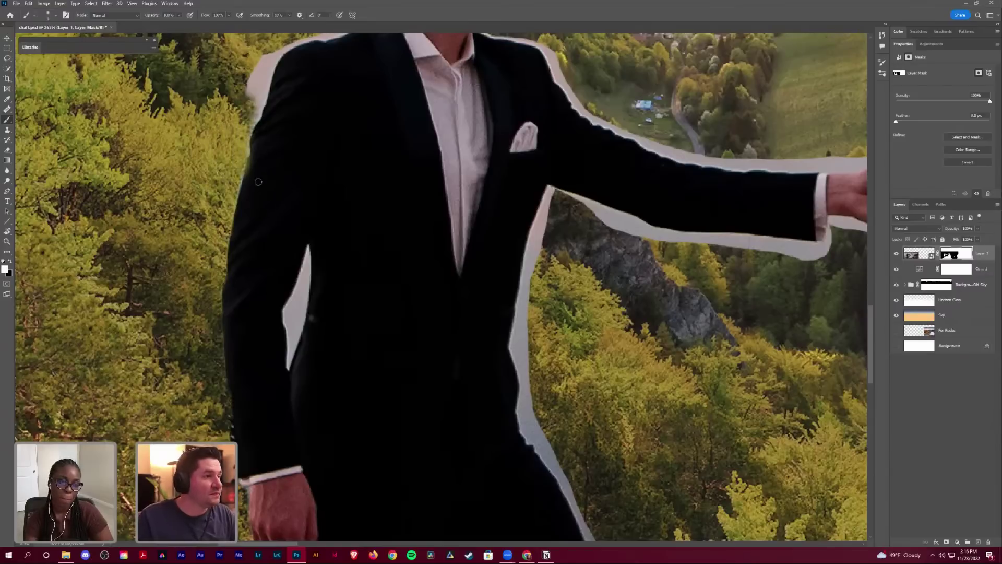
key("bracketleft")
key("bracketleft")
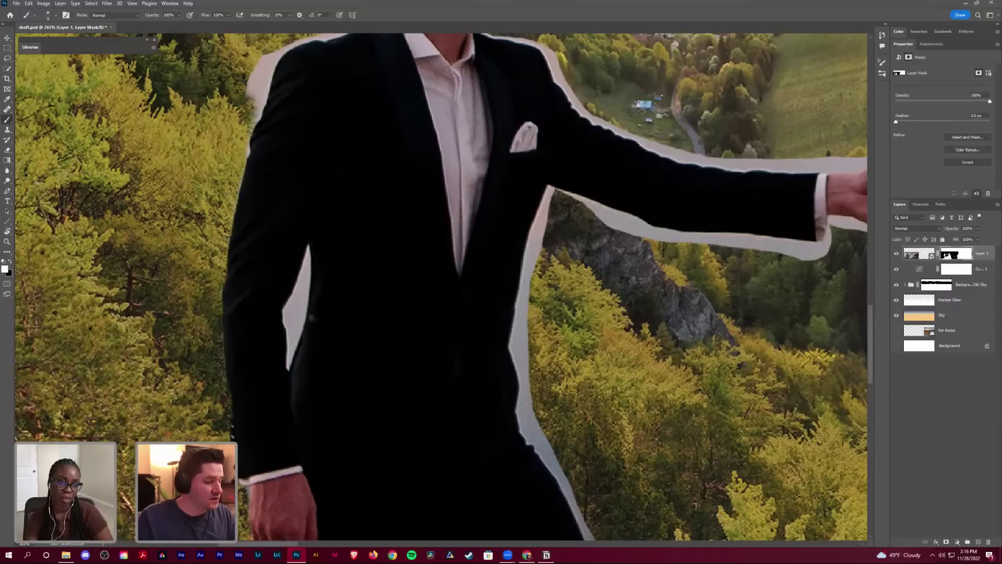
key("x")
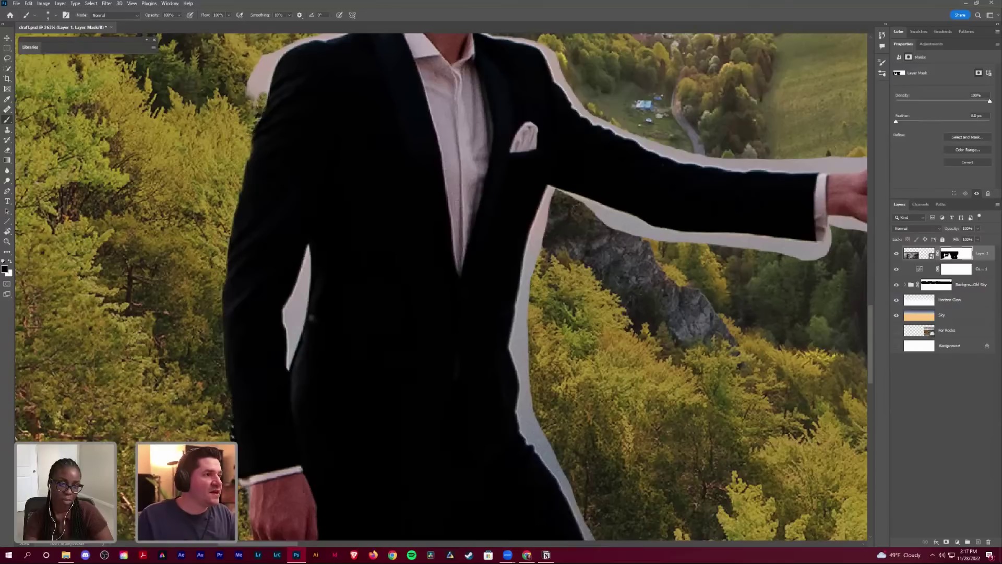
Step: Mask out the grey halo around the groom's outer shoulder and along its top toward the collar, touching up the jacket edge
mouse_move(261, 97)
left_mouse_down()
mouse_move(272, 65)
mouse_move(261, 93)
mouse_move(249, 78)
mouse_move(264, 58)
left_mouse_up()
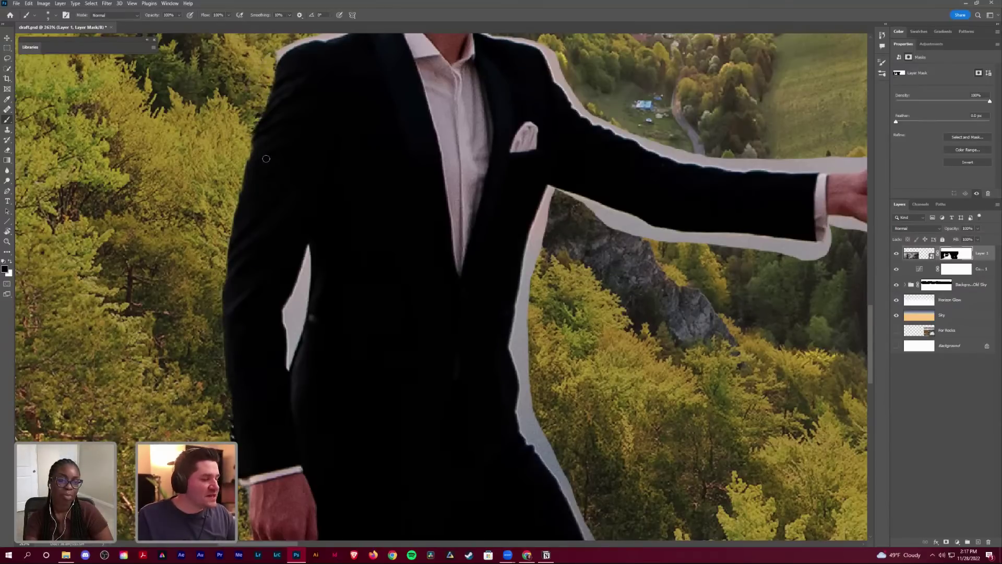
key("x")
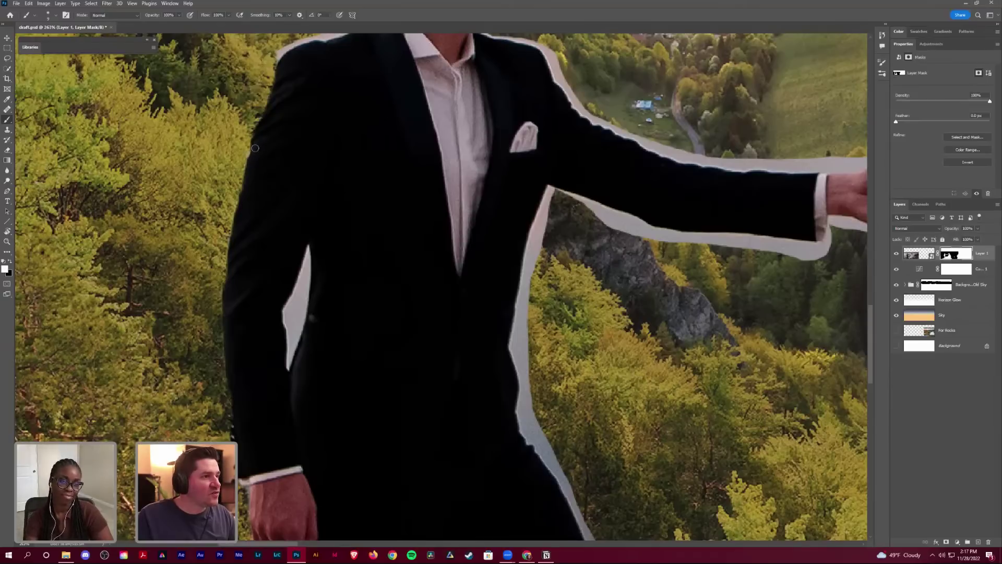
key("x")
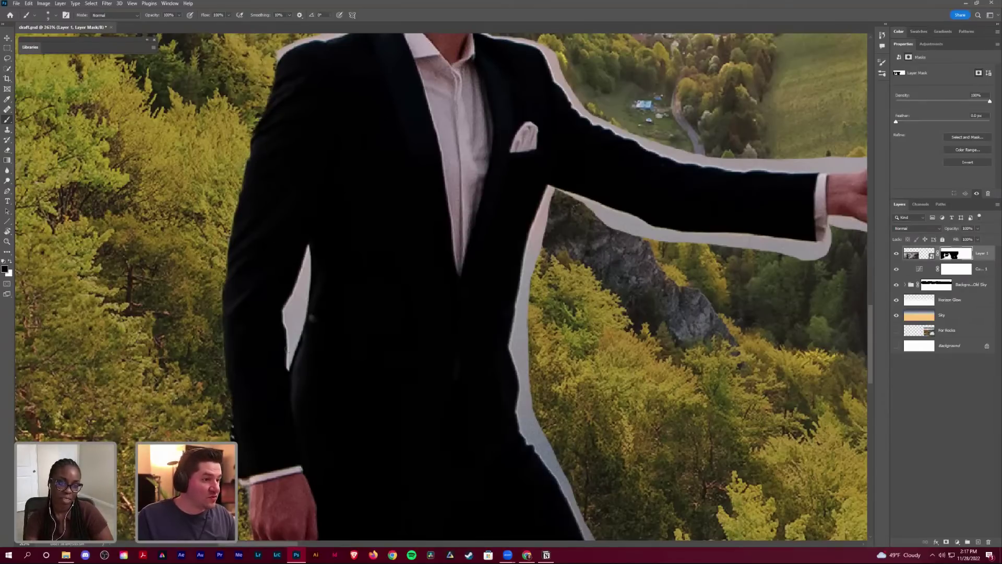
scroll(245, 202, "up", 2)
scroll(244, 202, "up", 4)
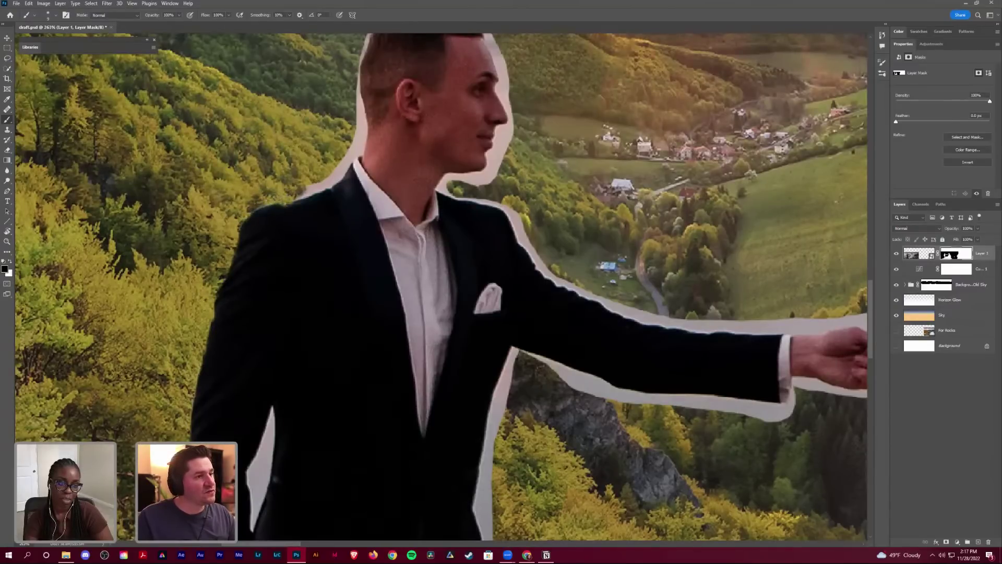
key("x")
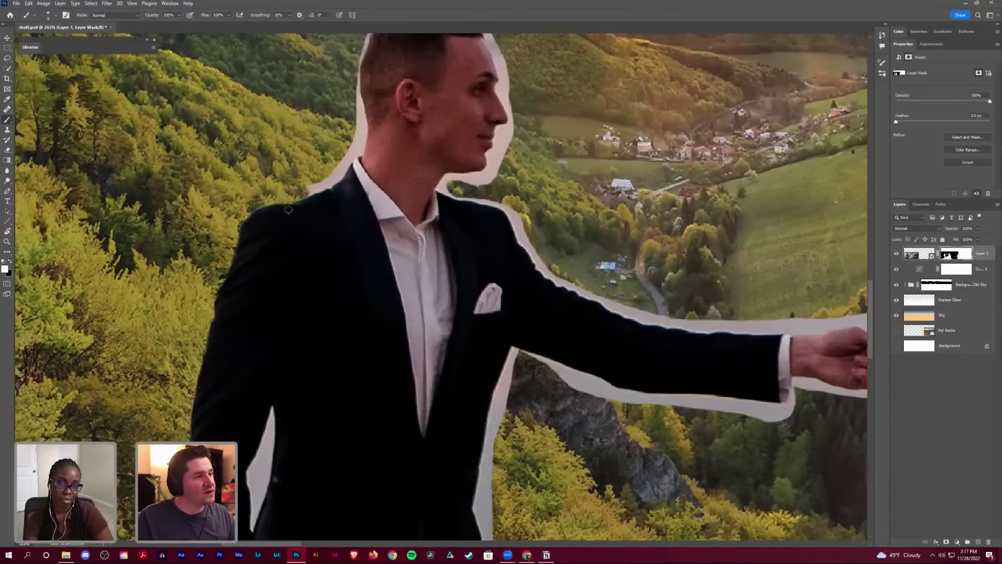
key("x")
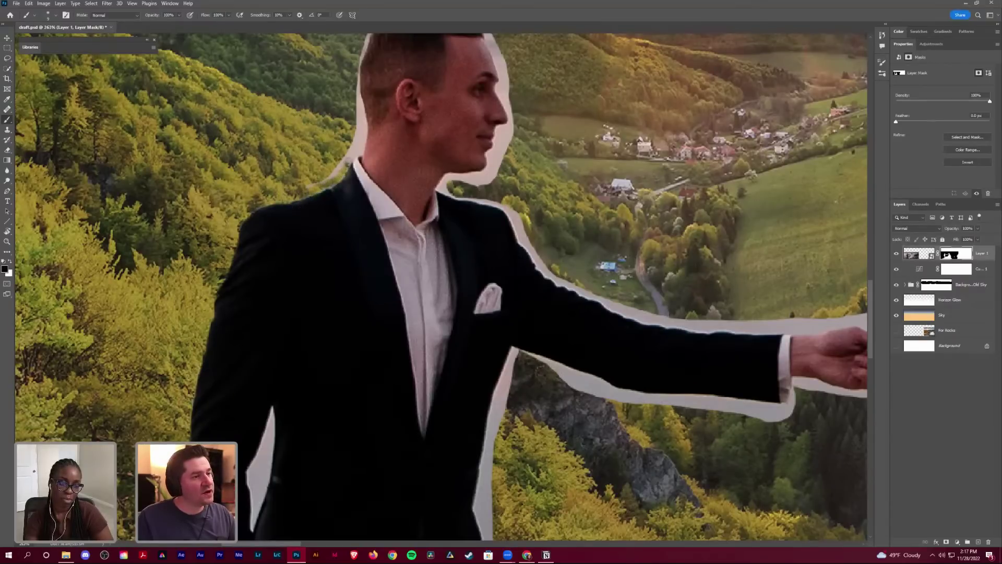
Step: Mask out the halo behind the groom's collar and up the back of his neck, refining the skin edge
left_click_drag(347, 159, 355, 151)
mouse_move(364, 114)
left_mouse_down()
mouse_move(357, 64)
mouse_move(355, 147)
left_mouse_up()
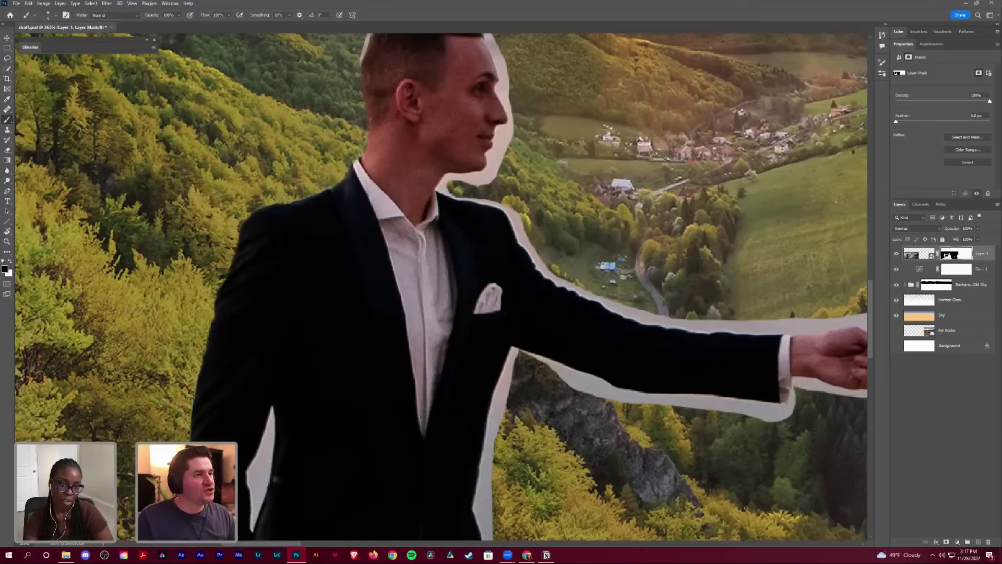
key("x")
left_click(364, 150)
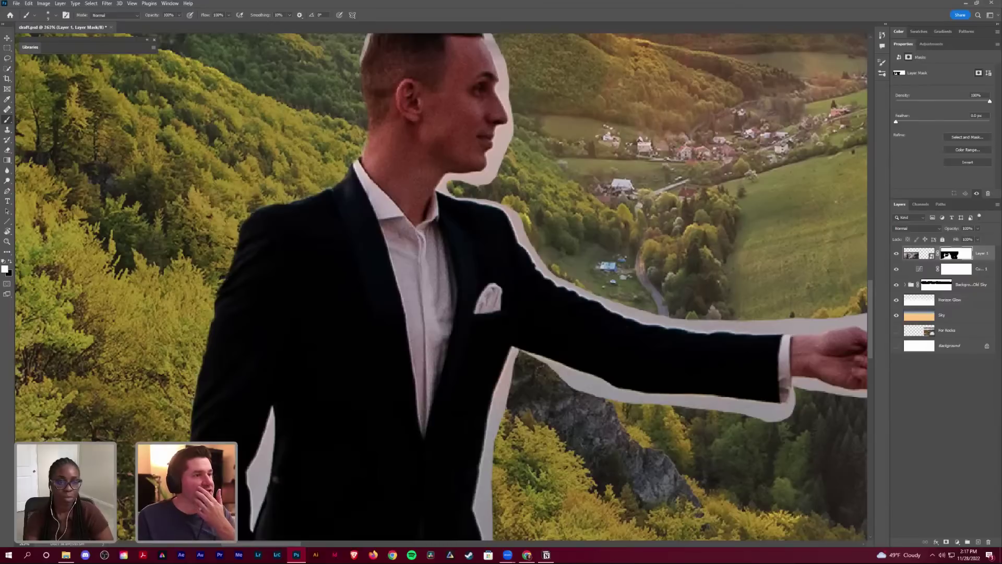
key("x")
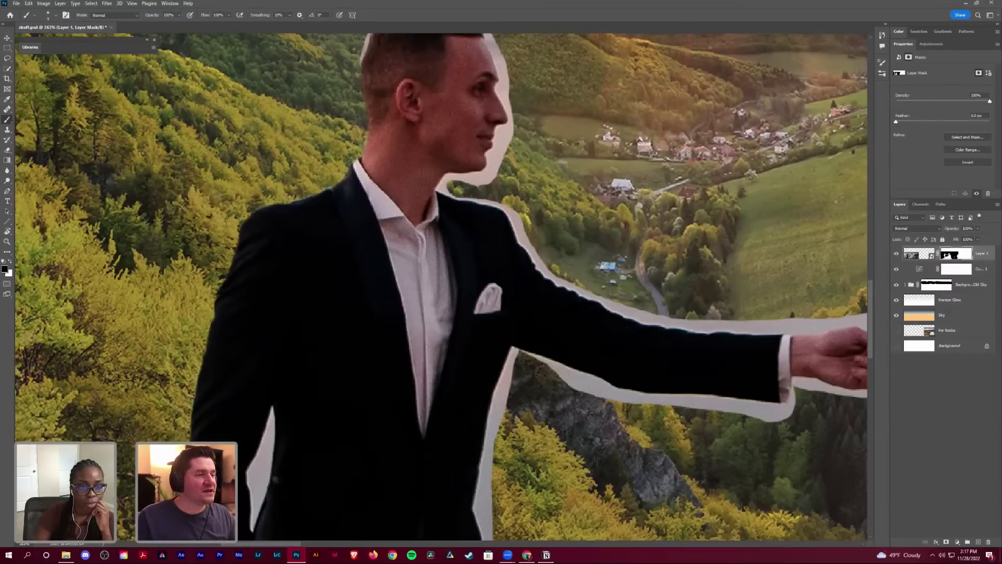
key("x")
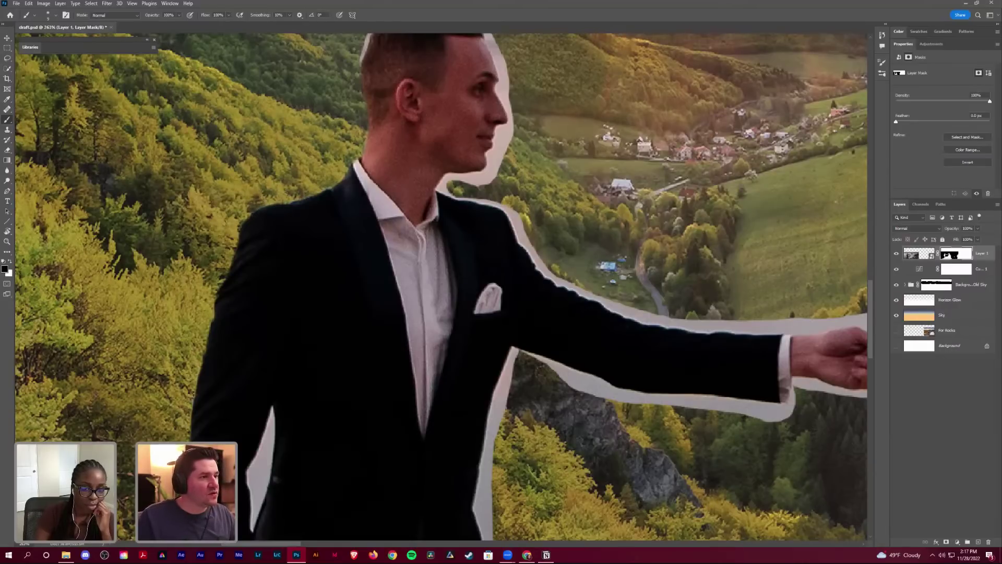
Step: Mask out the grey patch in the gap between the groom's hanging arm and his torso
scroll(338, 141, "down", 5)
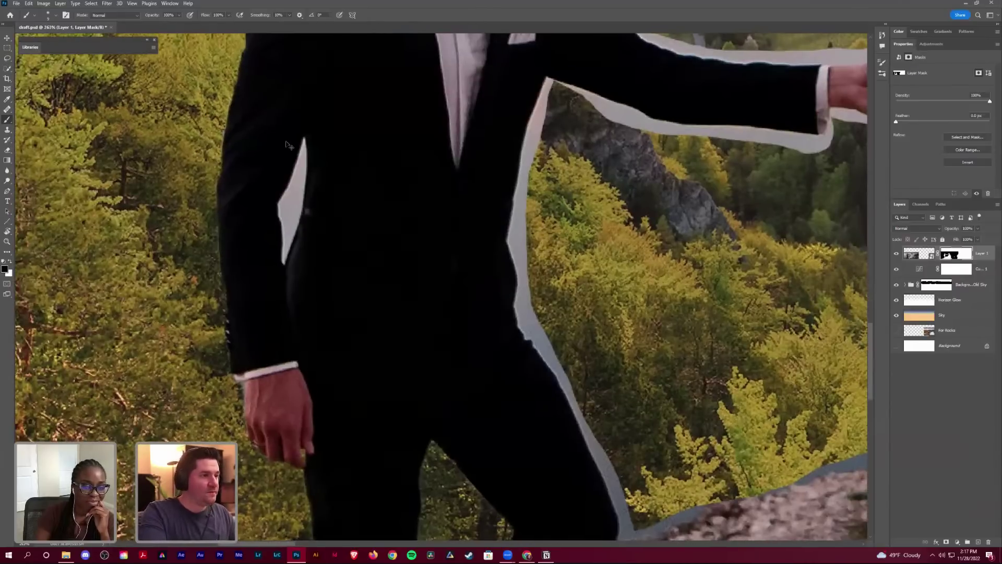
scroll(440, 245, "up", 3)
scroll(374, 320, "up", 1)
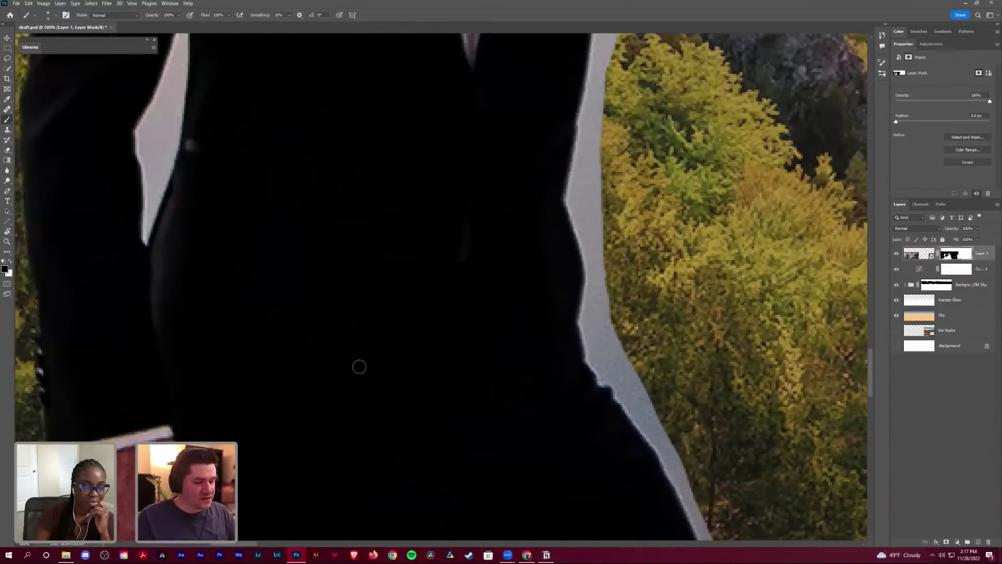
scroll(358, 365, "up", 1)
mouse_move(324, 415)
left_mouse_down()
mouse_move(316, 305)
mouse_move(365, 183)
mouse_move(364, 266)
mouse_move(325, 415)
left_mouse_up()
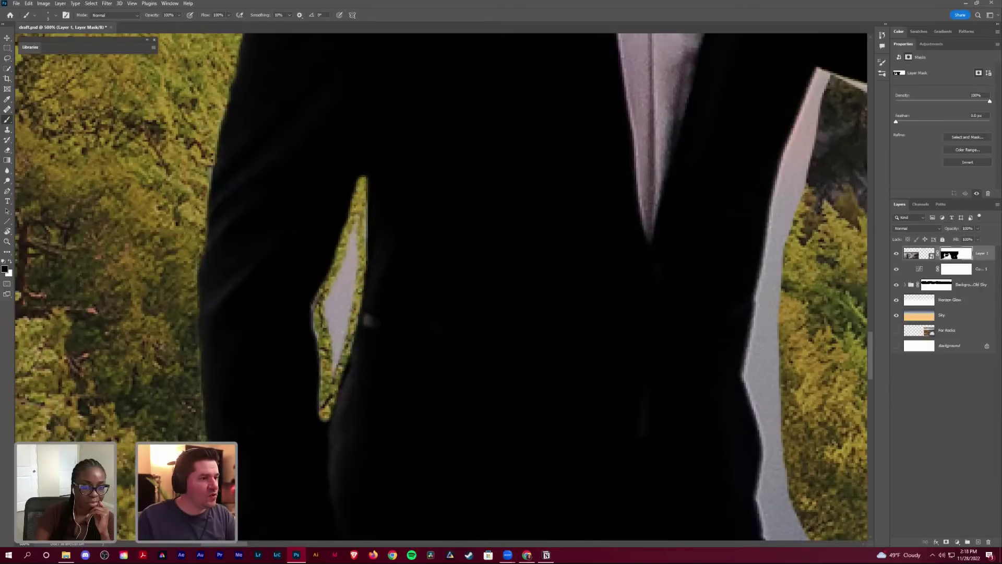
left_click_drag(320, 317, 328, 331)
mouse_move(339, 367)
left_mouse_down()
mouse_move(351, 238)
mouse_move(360, 269)
left_mouse_up()
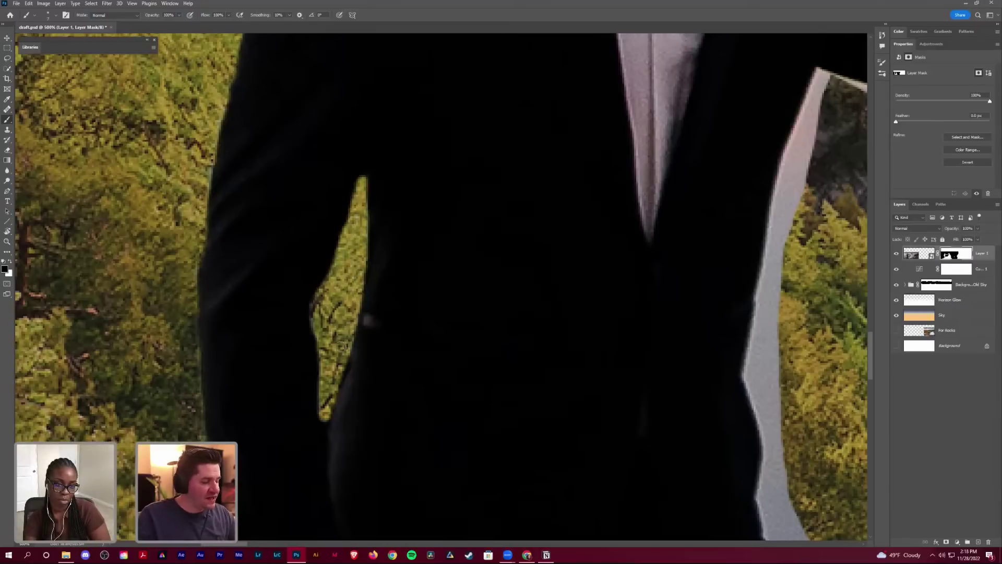
Step: Examine the couple's cutout edges and how they sit within the whole panorama
scroll(341, 347, "down", 3)
scroll(342, 350, "up", 2)
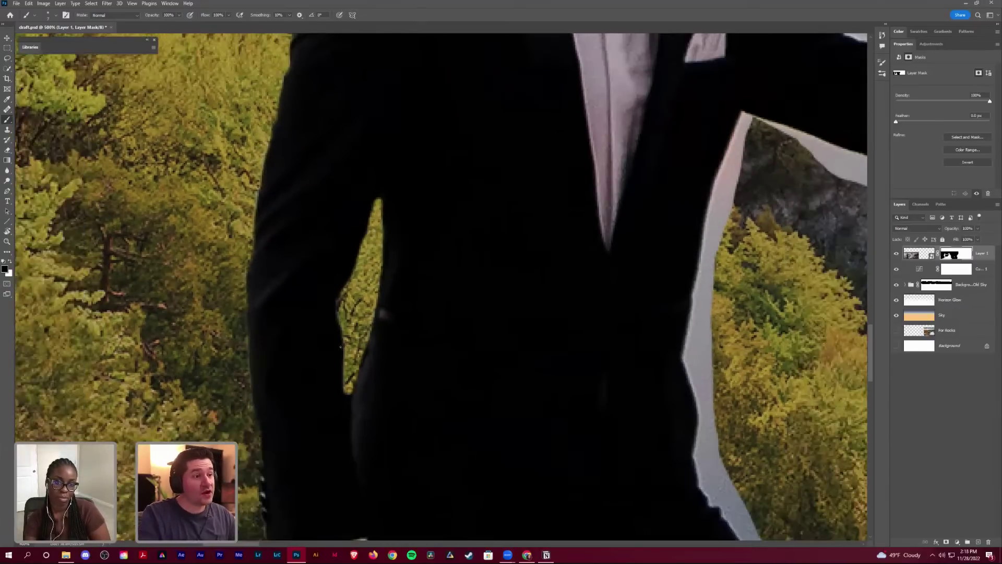
scroll(340, 347, "down", 4)
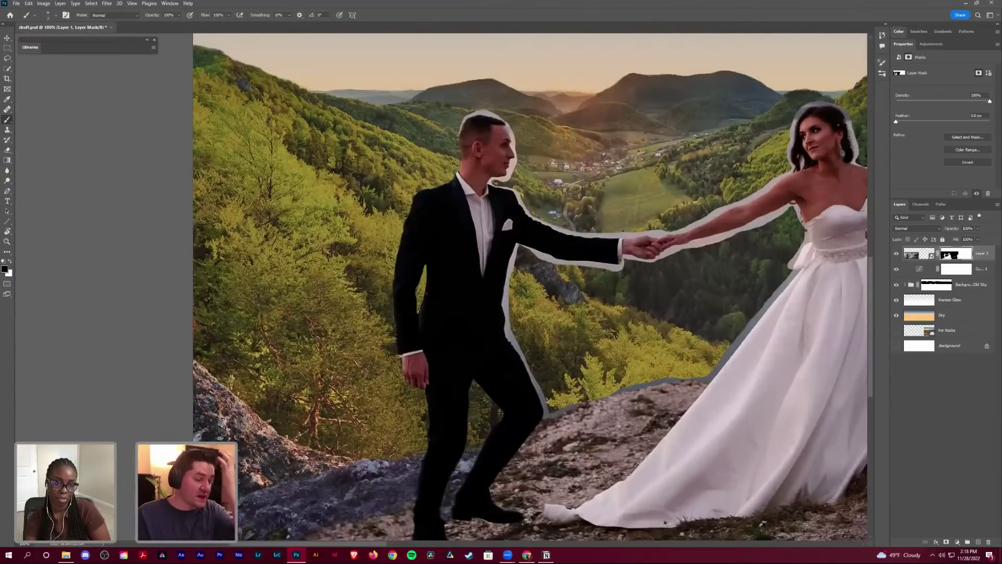
scroll(340, 347, "down", 3)
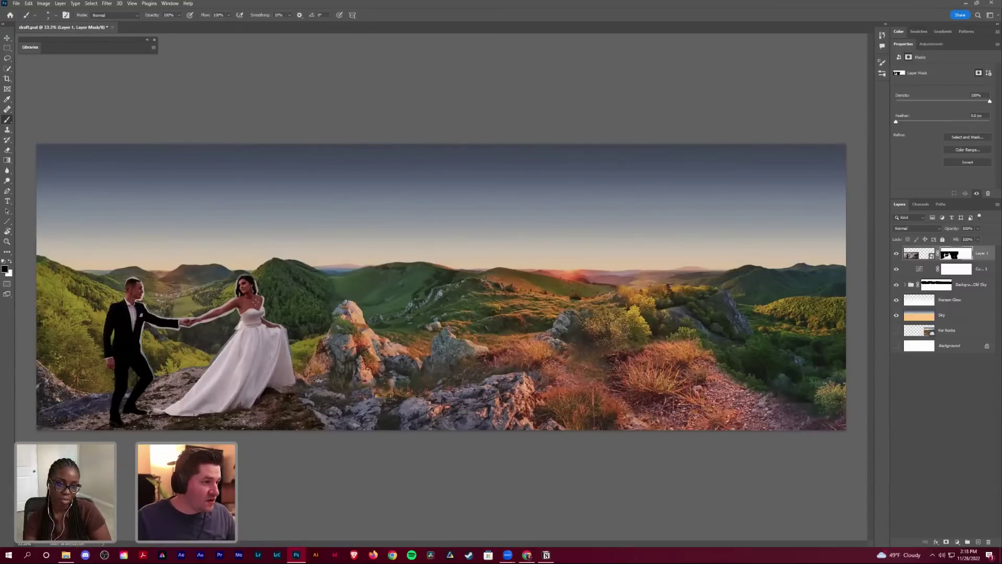
key("z")
left_click_drag(251, 286, 490, 286)
scroll(508, 213, "down", 3)
scroll(508, 213, "down", 1)
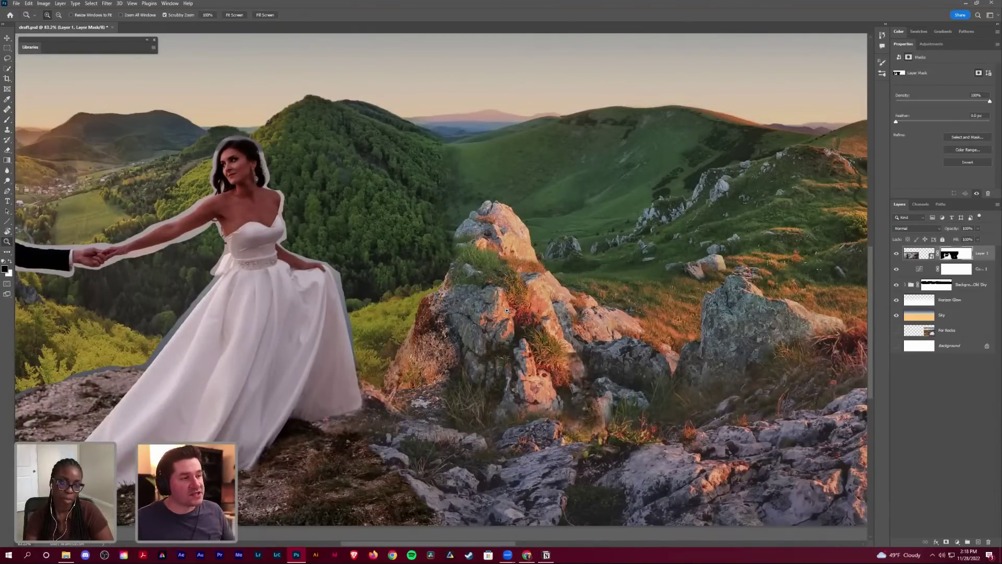
key("ctrl+minus")
key("ctrl+minus")
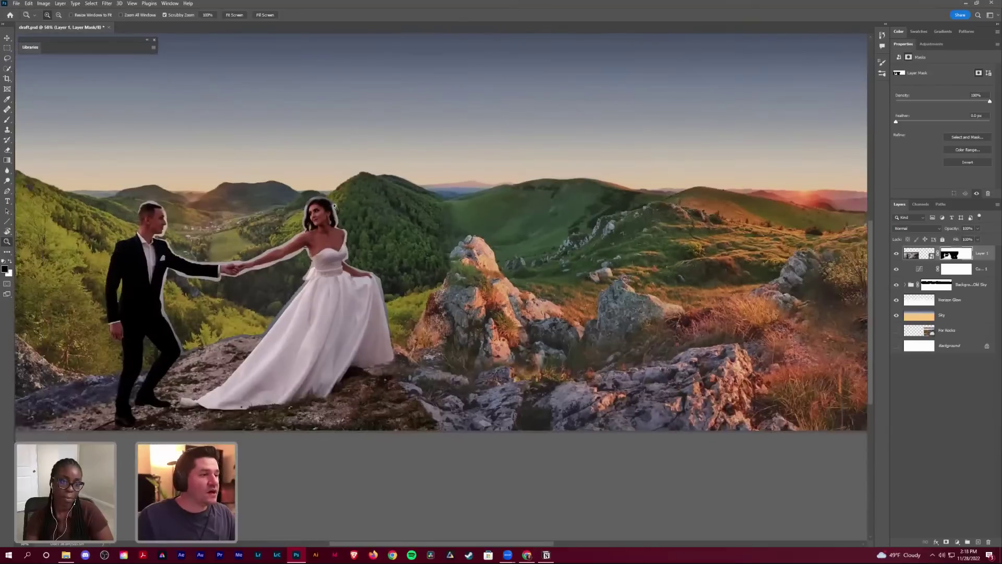
key("ctrl+plus")
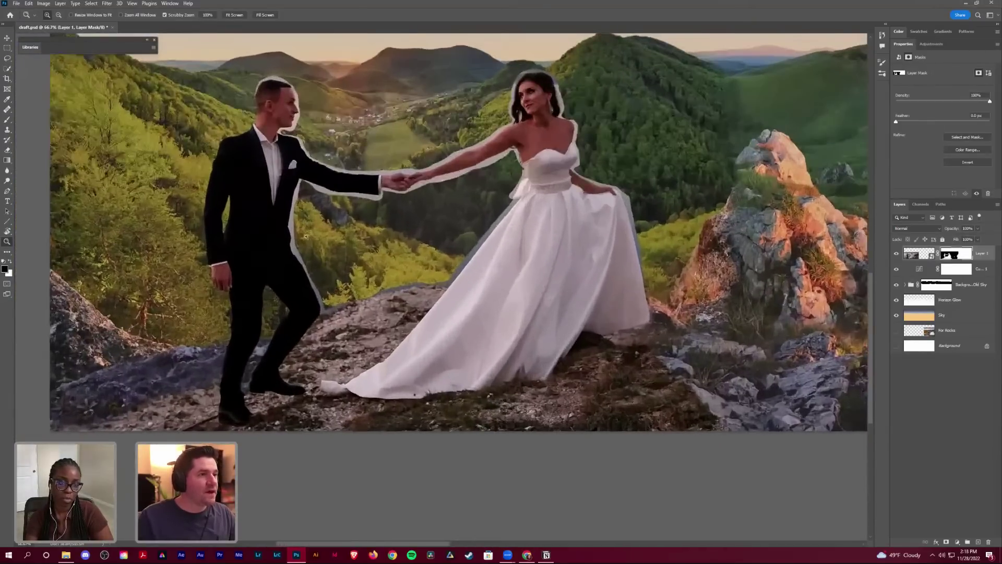
Step: Mask out the halo along the groom's chin, nose and face profile, and along the top of his front shoulder
scroll(306, 237, "up", 5)
left_click_drag(284, 79, 368, 413)
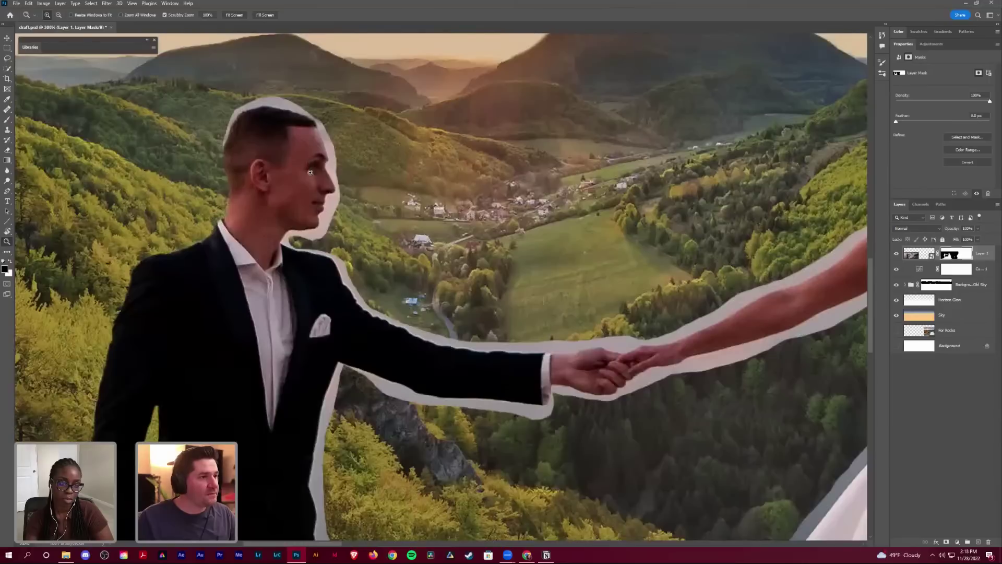
scroll(339, 237, "up", 2)
key("b")
scroll(338, 236, "up", 2)
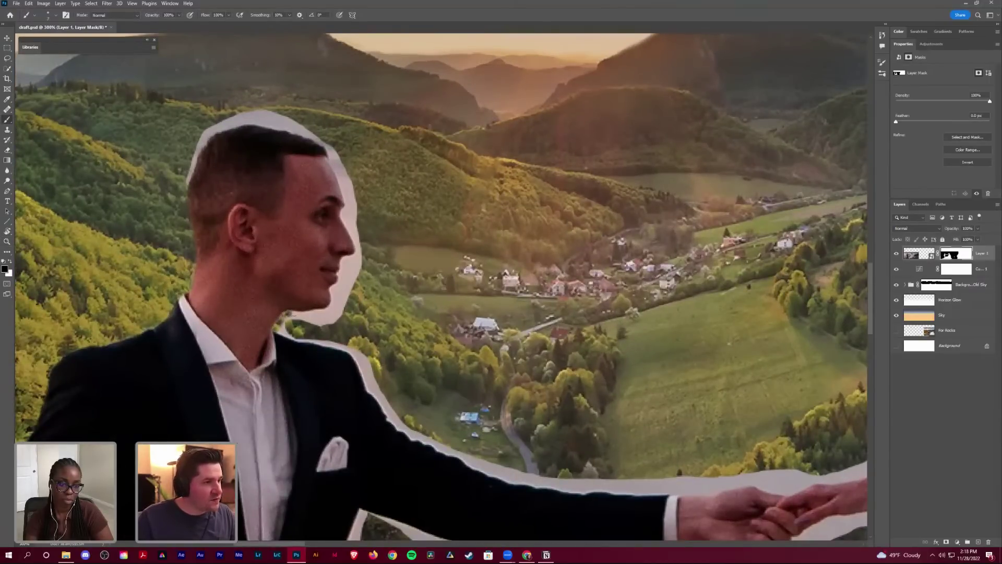
mouse_move(305, 312)
left_mouse_down()
mouse_move(332, 302)
mouse_move(343, 268)
left_mouse_up()
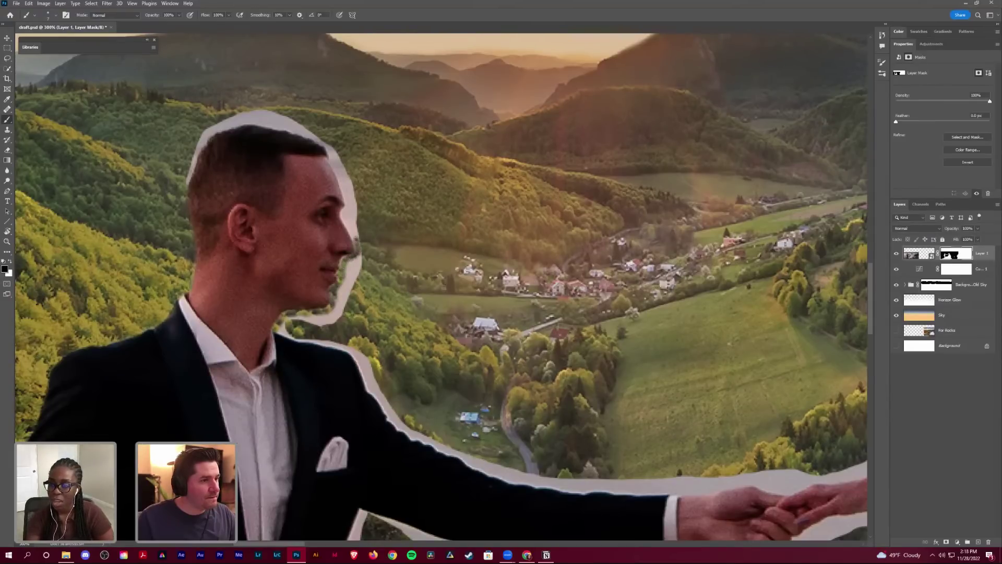
left_click_drag(355, 241, 356, 243)
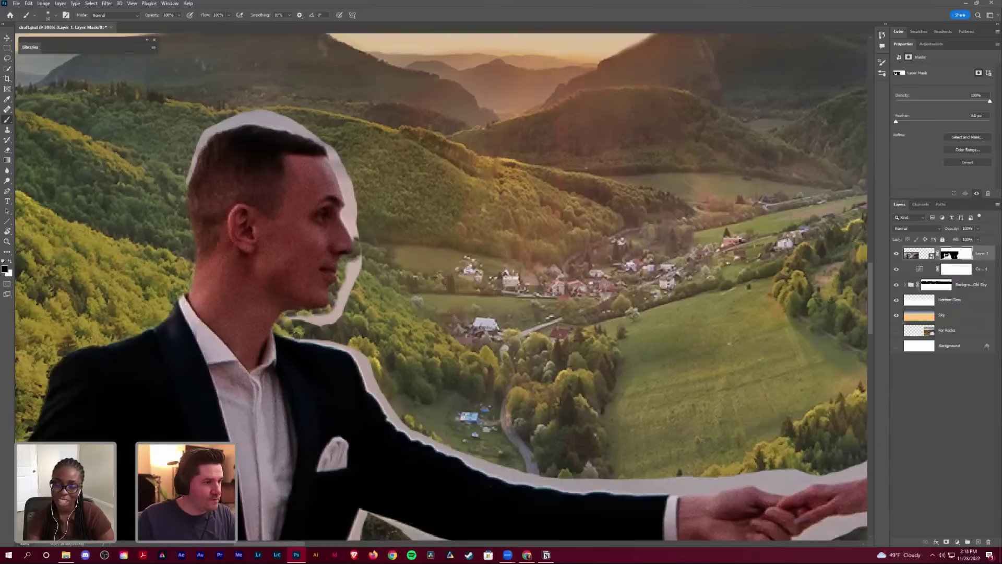
left_click_drag(297, 335, 368, 365)
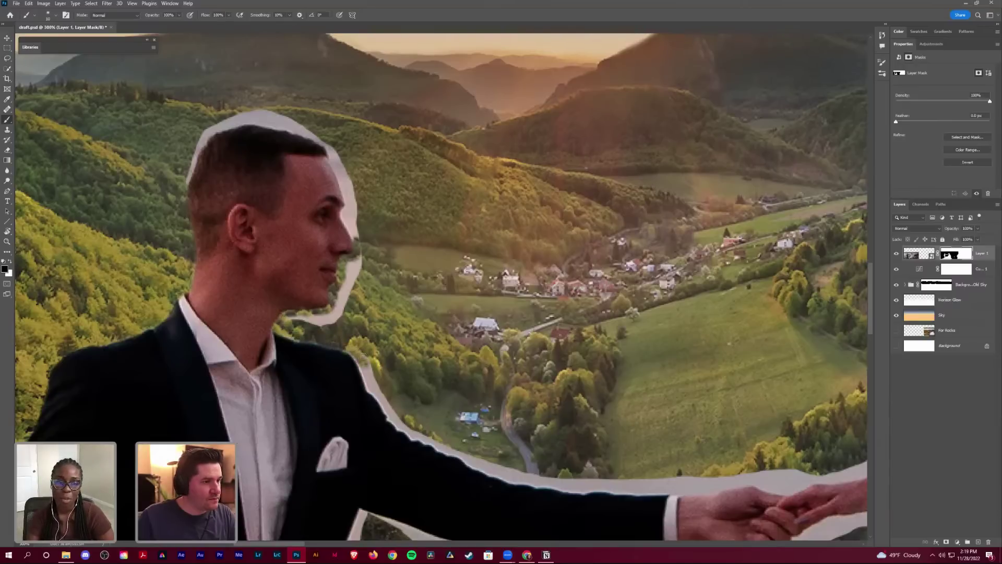
key("bracketright")
mouse_move(298, 322)
left_mouse_down()
mouse_move(333, 322)
mouse_move(368, 244)
mouse_move(347, 219)
mouse_move(349, 206)
mouse_move(360, 228)
mouse_move(345, 162)
left_mouse_up()
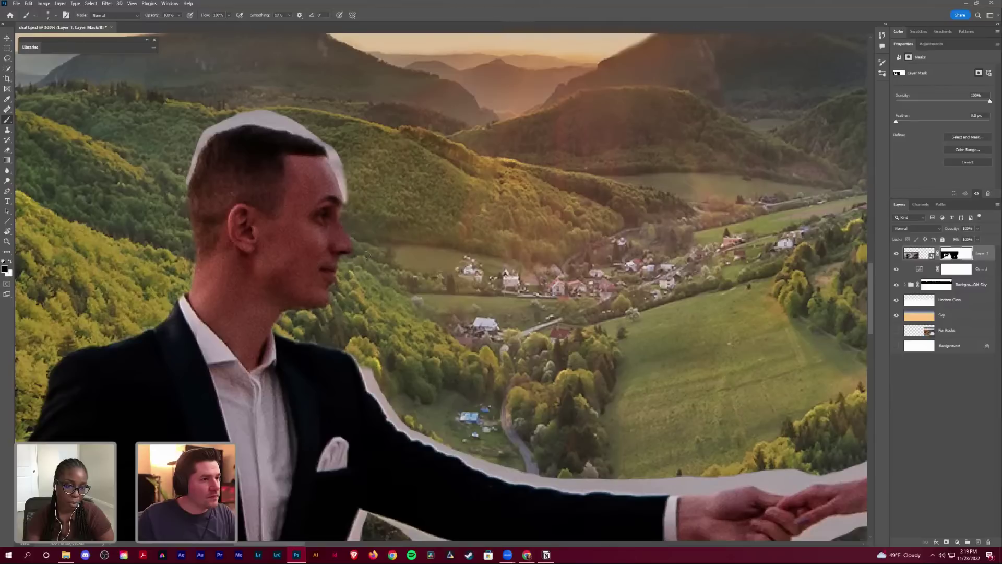
Step: Mask out the halo around the back and top of the groom's hair and along his forehead
mouse_move(191, 189)
left_mouse_down()
mouse_move(191, 140)
mouse_move(210, 122)
mouse_move(196, 140)
mouse_move(230, 118)
mouse_move(219, 124)
mouse_move(307, 114)
mouse_move(270, 113)
mouse_move(296, 120)
left_mouse_up()
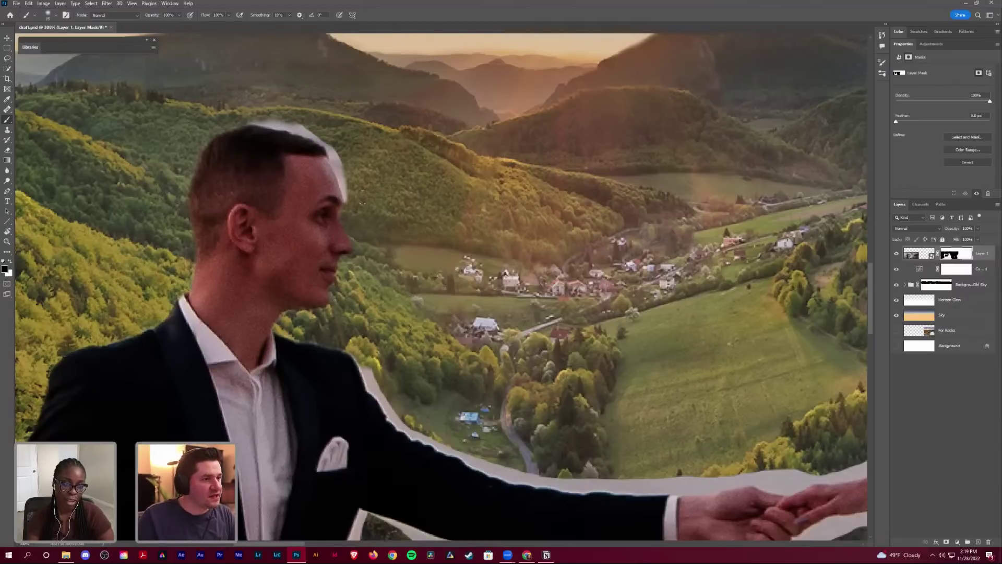
left_click_drag(348, 205, 331, 151)
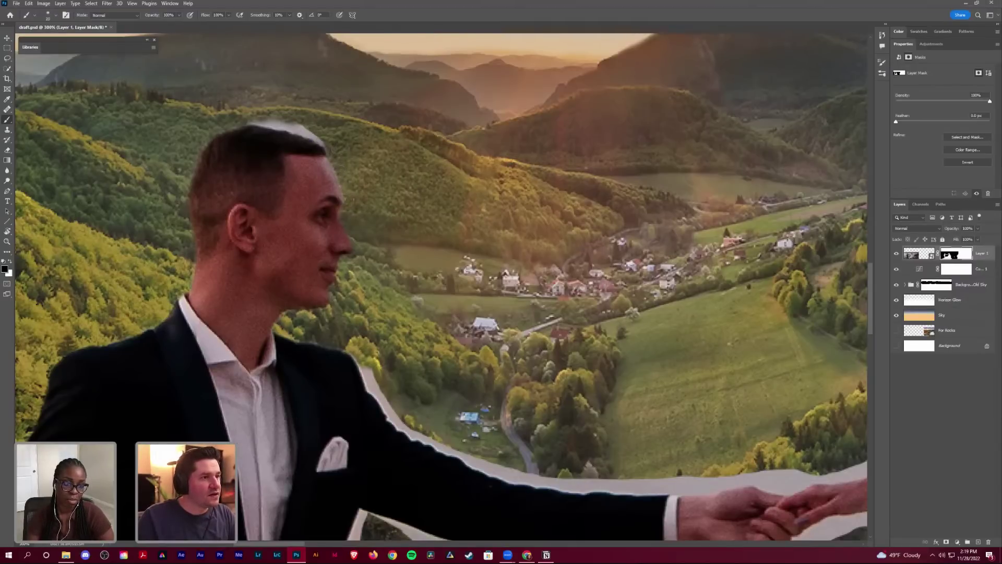
mouse_move(329, 141)
left_mouse_down()
mouse_move(251, 114)
mouse_move(330, 144)
mouse_move(287, 126)
left_mouse_up()
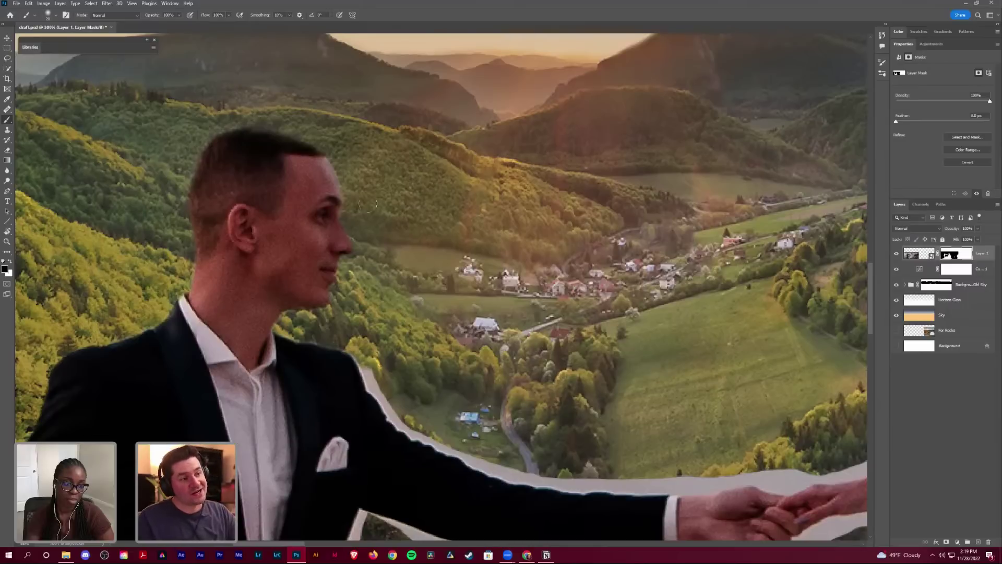
Step: Mask out the grey halo along the rock's upper edge between the groom's knee and the bride's dress
left_click_drag(365, 270, 348, 69)
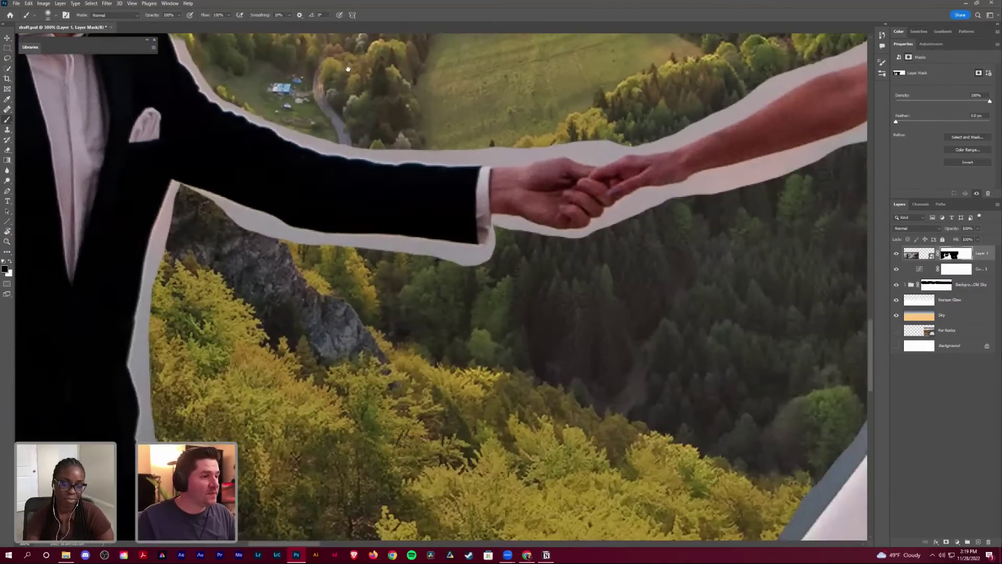
left_click_drag(336, 361, 397, 81)
left_click_drag(334, 409, 424, 375)
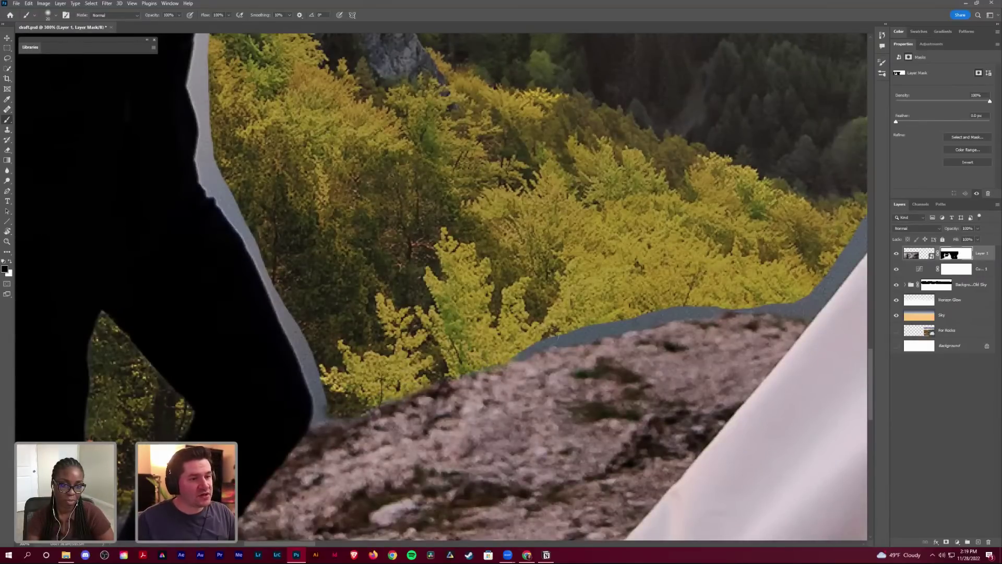
mouse_move(555, 336)
left_mouse_down()
mouse_move(722, 306)
mouse_move(751, 310)
mouse_move(784, 296)
mouse_move(805, 309)
mouse_move(836, 279)
left_mouse_up()
Step: Mask out the halo along the groom's front knee and thigh and up the side of his jacket toward the armpit
mouse_move(354, 412)
left_mouse_down()
mouse_move(317, 403)
mouse_move(305, 445)
mouse_move(325, 439)
mouse_move(313, 427)
mouse_move(321, 396)
mouse_move(304, 365)
mouse_move(327, 396)
mouse_move(341, 306)
mouse_move(328, 366)
mouse_move(305, 327)
mouse_move(296, 324)
mouse_move(307, 359)
mouse_move(285, 315)
left_mouse_up()
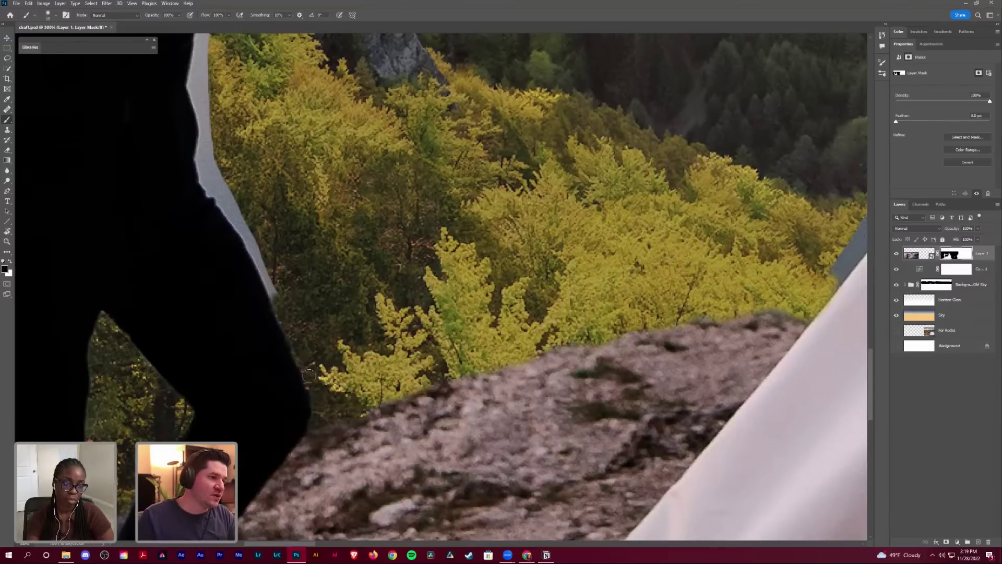
key("shift")
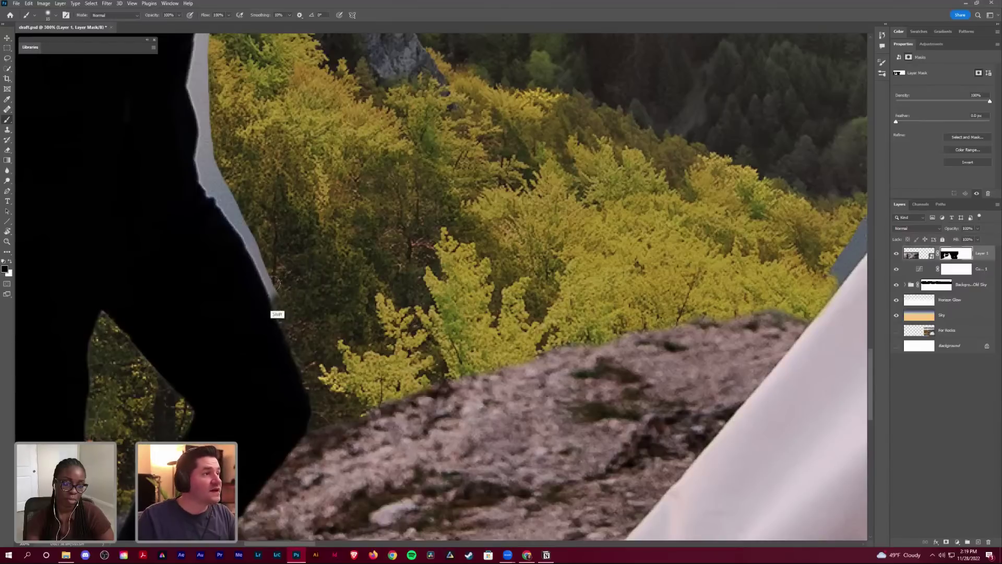
mouse_move(249, 232)
left_mouse_down()
mouse_move(277, 274)
mouse_move(210, 173)
mouse_move(219, 188)
mouse_move(202, 89)
left_mouse_up()
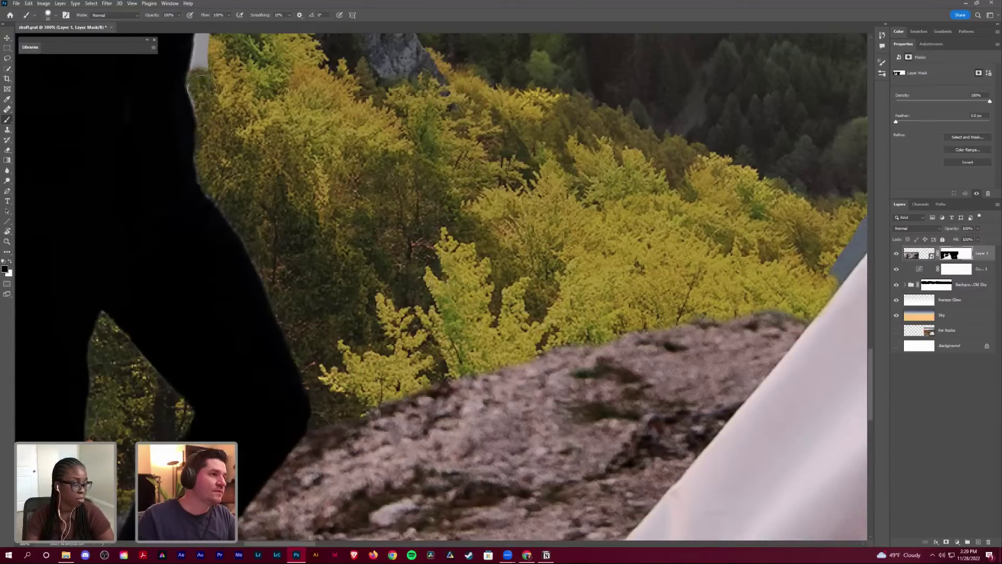
left_click_drag(301, 251, 345, 499)
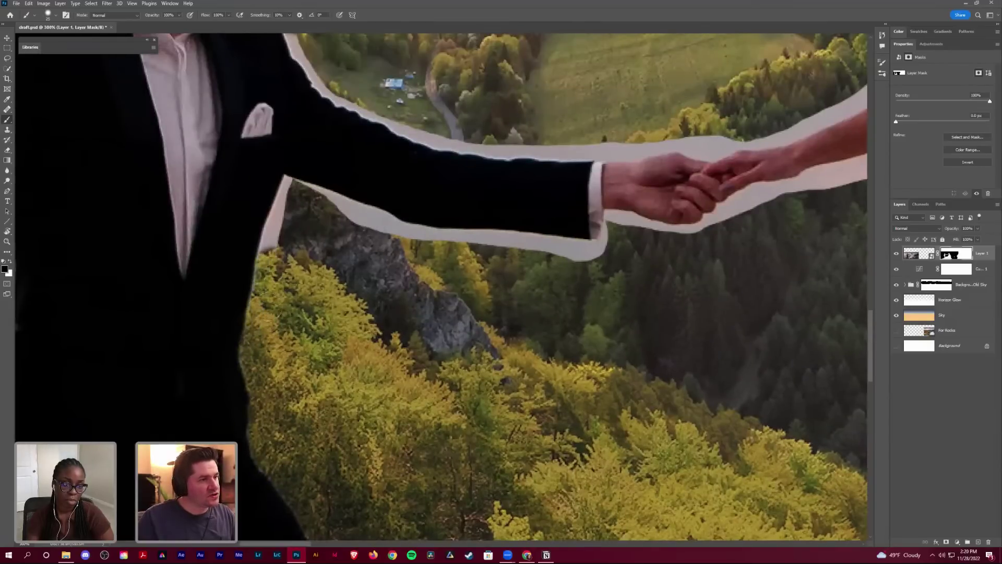
Step: Mask out the halo in the groom's armpit and along the underside of his outstretched sleeve and cuff
mouse_move(254, 282)
left_mouse_down()
mouse_move(291, 170)
mouse_move(284, 184)
mouse_move(302, 185)
left_mouse_up()
key("bracketleft")
key("bracketleft")
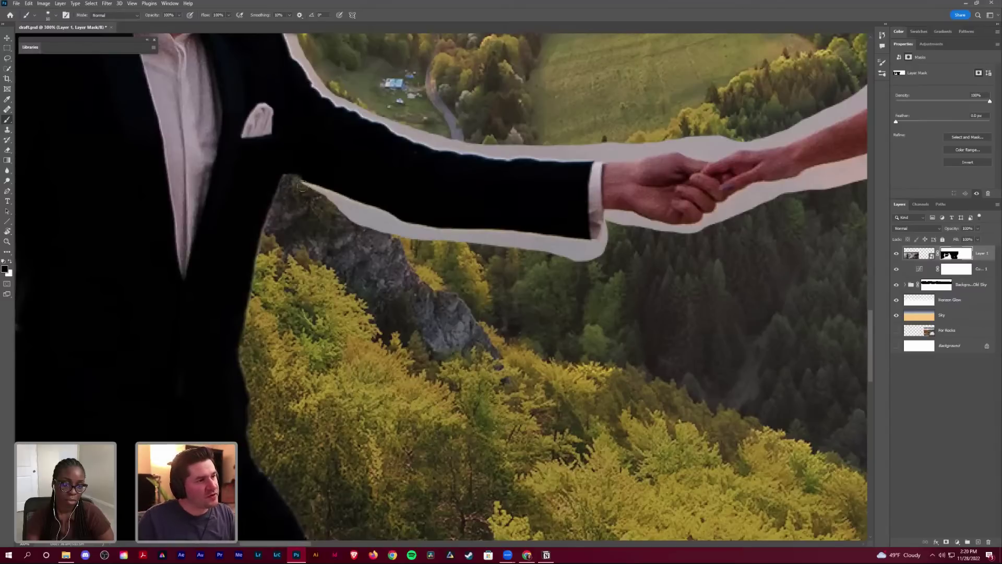
key("r")
mouse_move(301, 103)
left_mouse_down()
mouse_move(232, 123)
mouse_move(363, 285)
mouse_move(411, 299)
mouse_move(346, 401)
mouse_move(349, 326)
mouse_move(394, 272)
mouse_move(371, 336)
mouse_move(378, 312)
mouse_move(330, 371)
left_mouse_up()
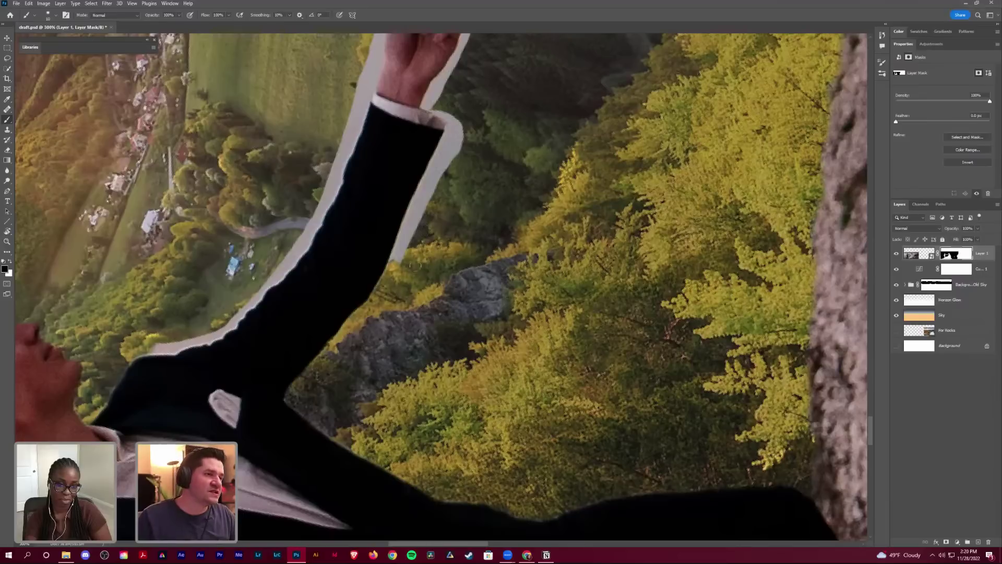
left_click_drag(391, 272, 400, 257)
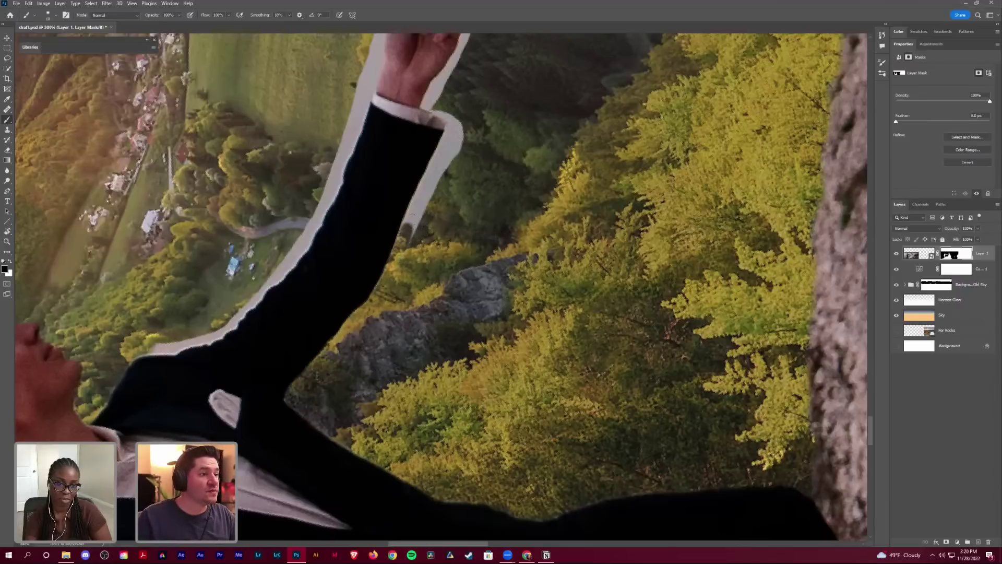
mouse_move(412, 214)
left_mouse_down()
mouse_move(421, 196)
mouse_move(410, 228)
mouse_move(452, 127)
mouse_move(428, 101)
mouse_move(464, 42)
left_mouse_up()
mouse_move(449, 78)
left_mouse_down()
mouse_move(437, 103)
mouse_move(444, 174)
mouse_move(419, 227)
left_mouse_up()
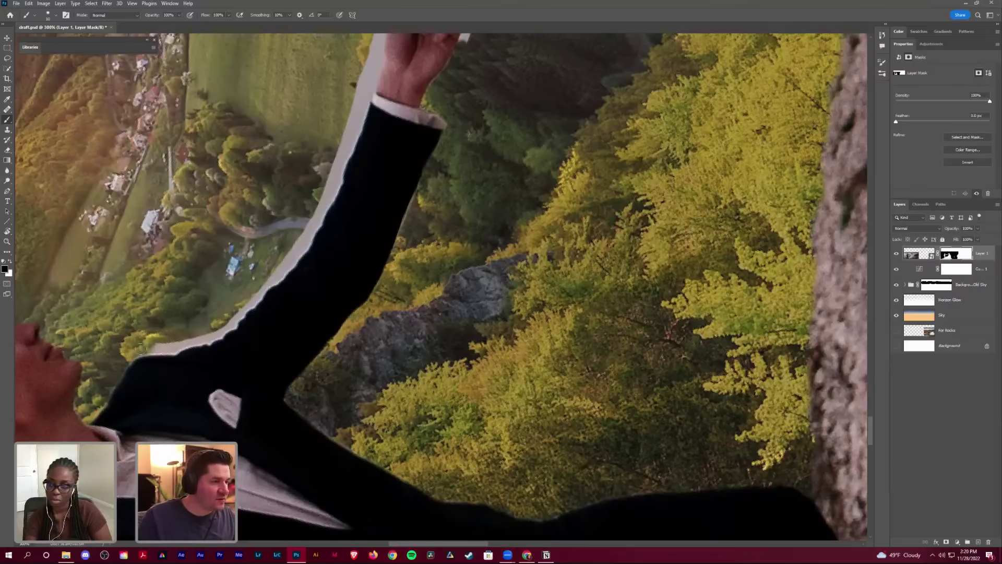
Step: Mask out the halo along the upper edge of the groom's outstretched sleeve and beneath the clasped hands and bride's wrist
mouse_move(152, 349)
left_mouse_down()
mouse_move(158, 350)
mouse_move(219, 333)
left_mouse_up()
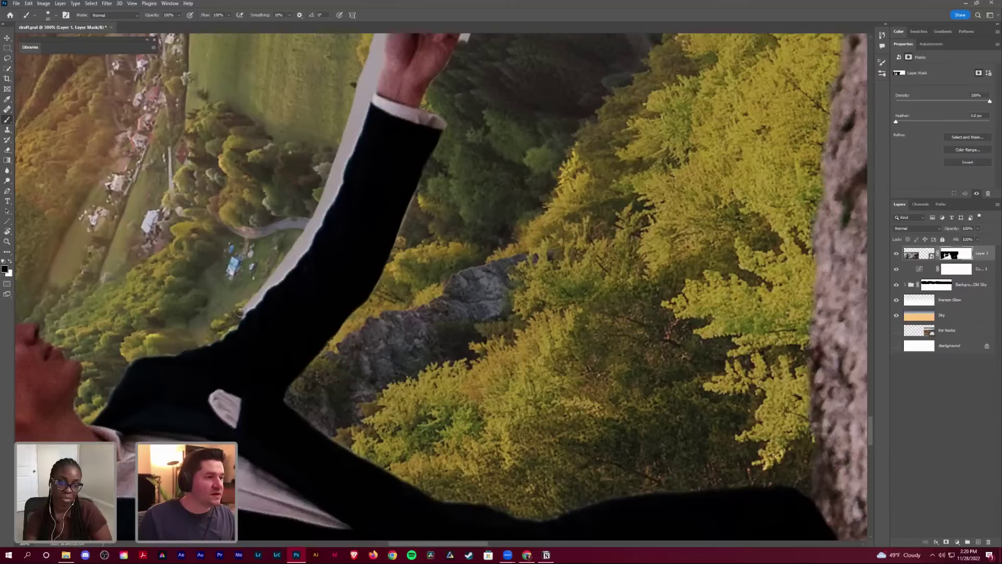
mouse_move(241, 314)
left_mouse_down()
mouse_move(319, 221)
mouse_move(369, 94)
mouse_move(236, 224)
mouse_move(233, 196)
mouse_move(258, 151)
mouse_move(252, 157)
mouse_move(246, 174)
mouse_move(268, 151)
mouse_move(259, 174)
mouse_move(269, 135)
left_mouse_up()
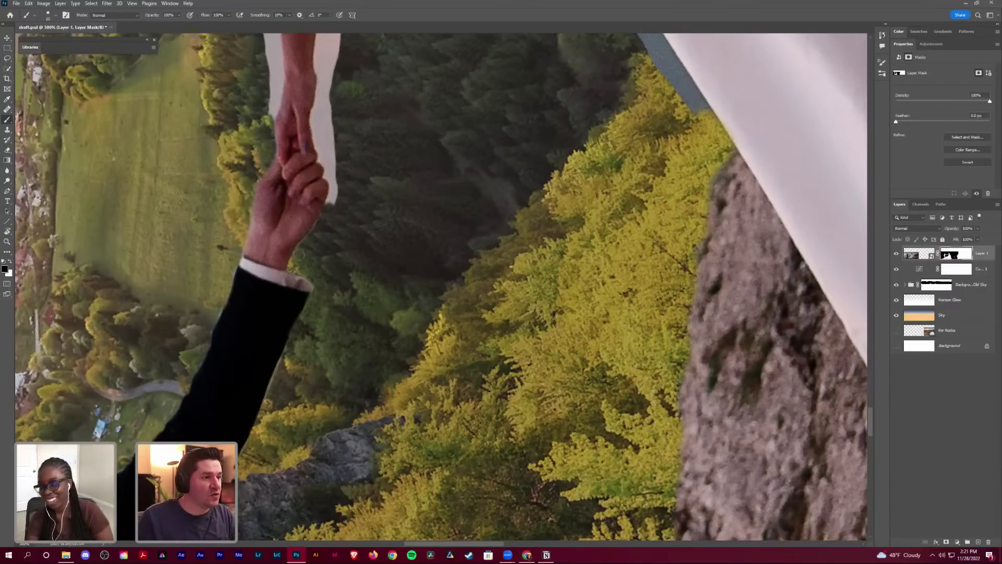
mouse_move(323, 219)
left_mouse_down()
mouse_move(335, 174)
mouse_move(335, 209)
left_mouse_up()
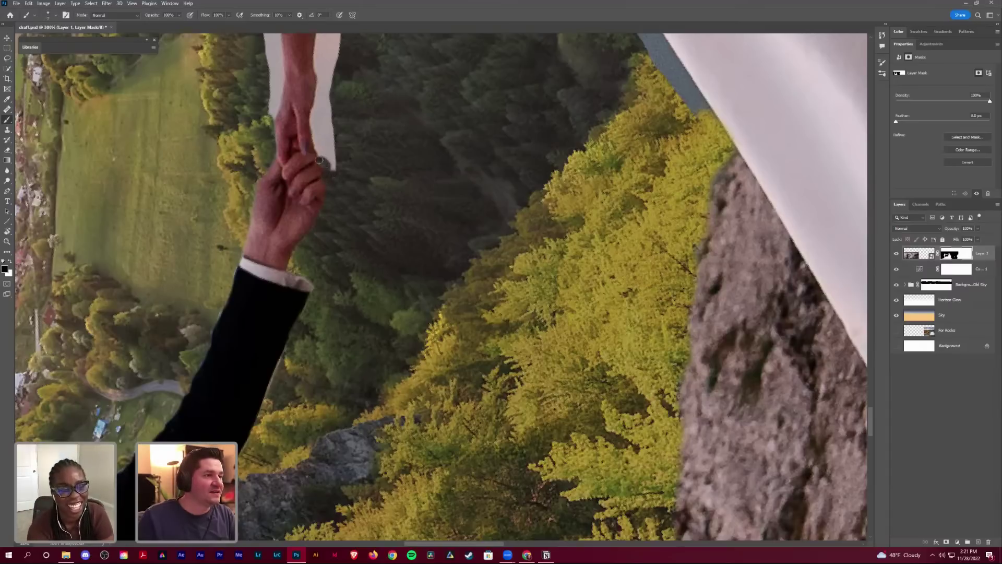
mouse_move(319, 146)
left_mouse_down()
mouse_move(322, 49)
mouse_move(321, 131)
mouse_move(337, 175)
mouse_move(332, 139)
mouse_move(325, 146)
mouse_move(327, 86)
left_mouse_up()
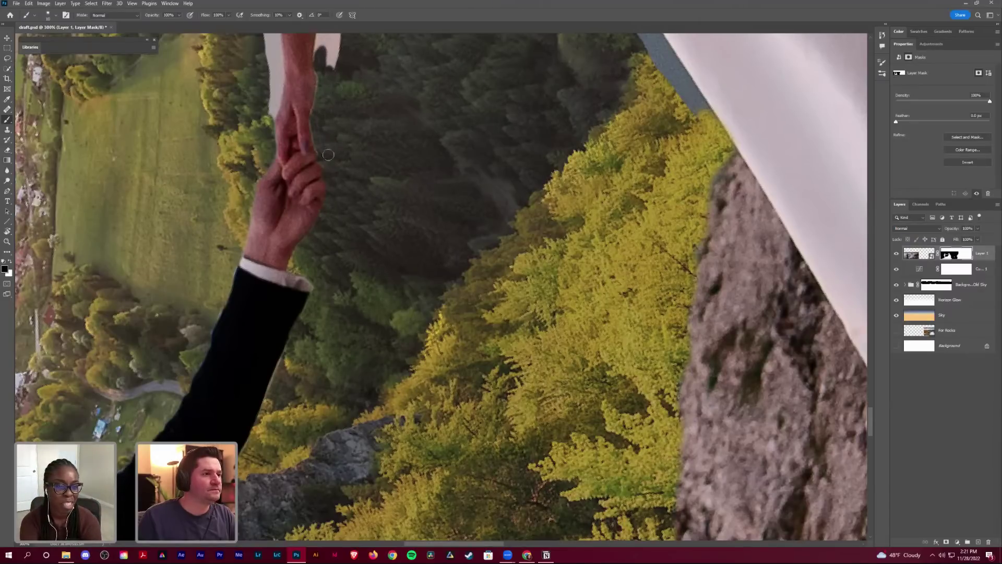
mouse_move(320, 147)
left_mouse_down()
mouse_move(318, 41)
mouse_move(331, 65)
left_mouse_up()
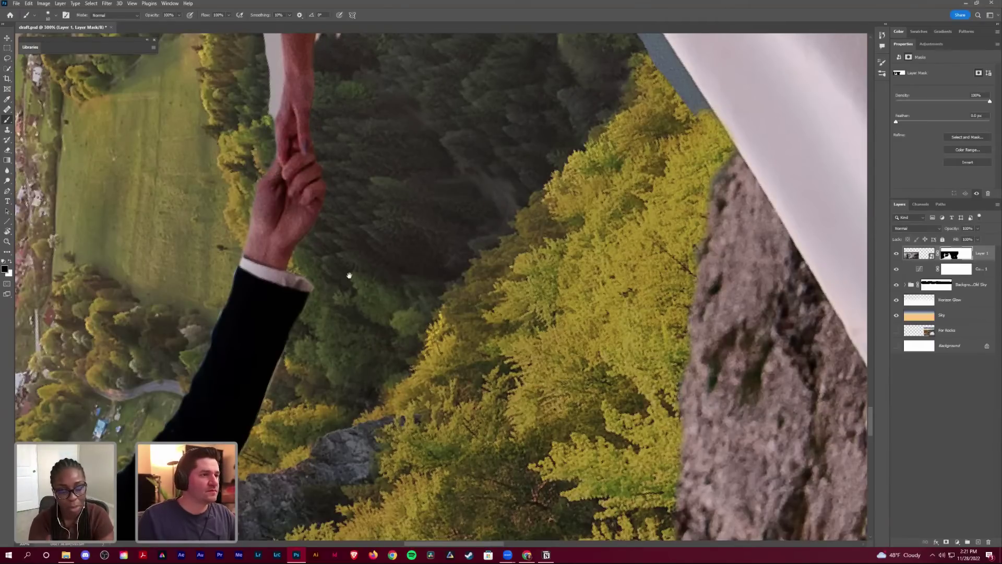
Step: Mask out the halo along the upper side of the bride's outstretched arm, from her fingers up to the shoulder
scroll(347, 273, "up", 5)
key("bracketright")
key("bracketright")
mouse_move(360, 271)
left_mouse_down()
mouse_move(343, 242)
mouse_move(340, 258)
mouse_move(347, 139)
mouse_move(353, 236)
mouse_move(330, 260)
mouse_move(332, 144)
left_mouse_up()
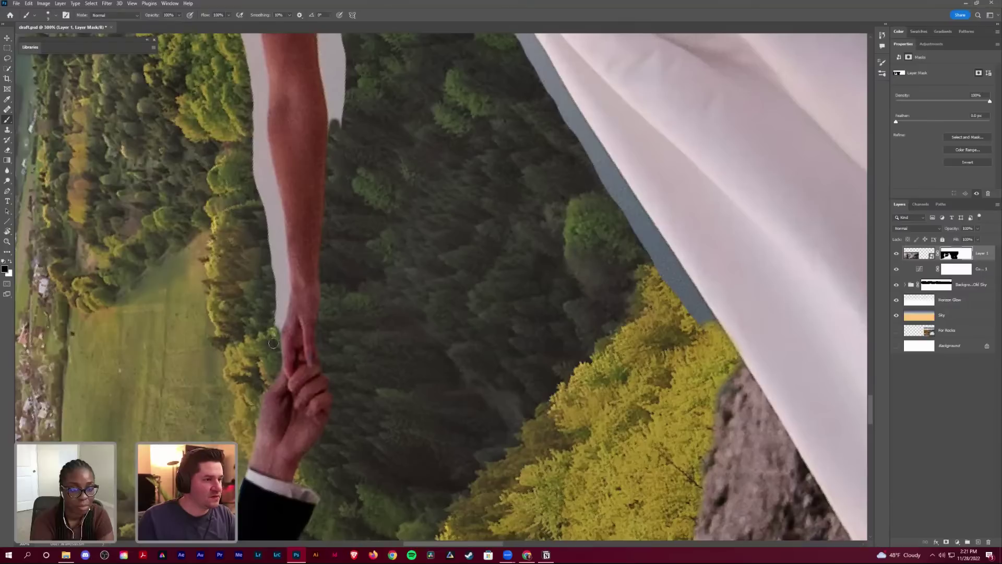
mouse_move(274, 342)
left_mouse_down()
mouse_move(284, 289)
mouse_move(272, 204)
mouse_move(277, 273)
left_mouse_up()
left_click_drag(277, 223, 257, 157)
mouse_move(269, 235)
left_mouse_down()
mouse_move(278, 218)
mouse_move(256, 93)
mouse_move(265, 131)
left_mouse_up()
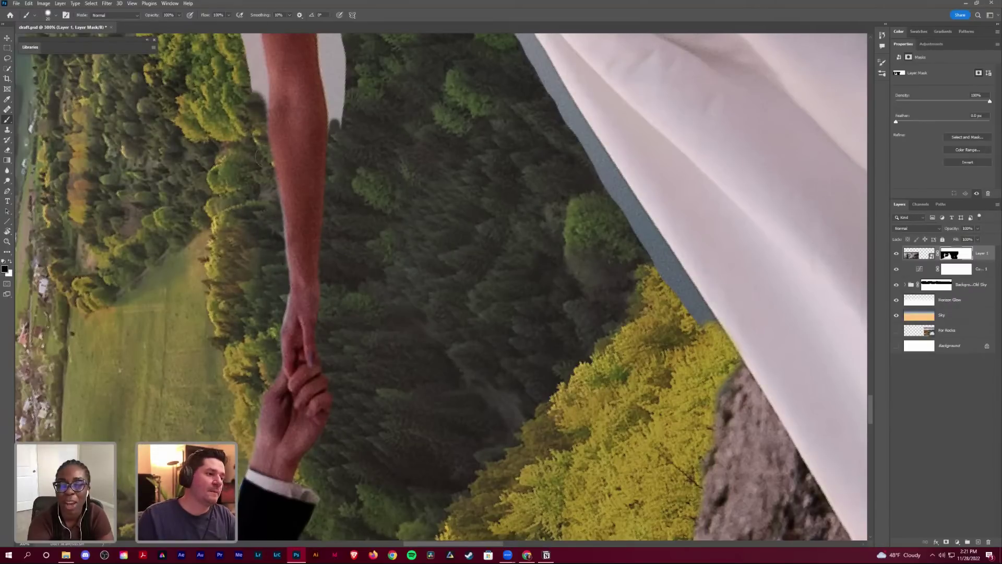
scroll(237, 271, "up", 6)
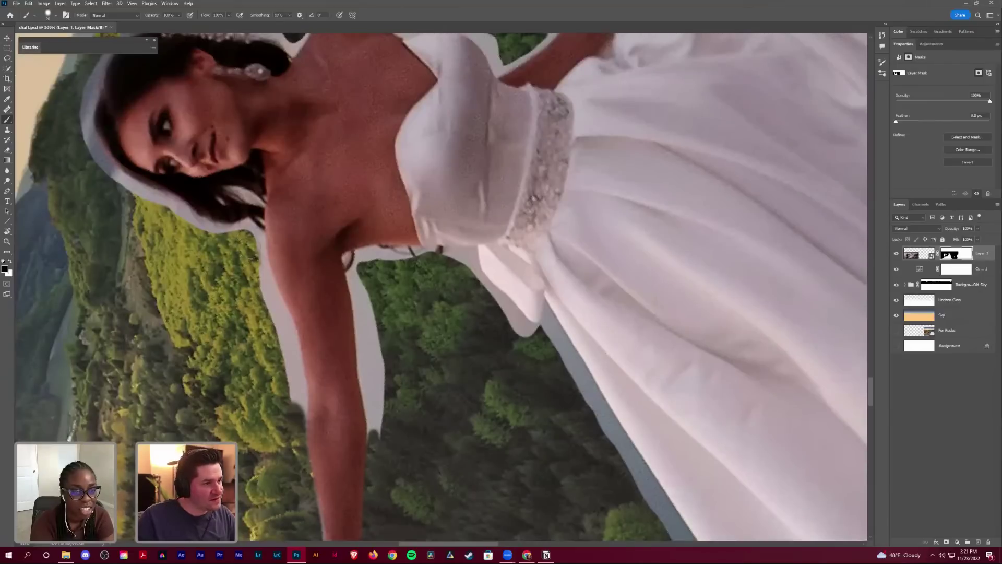
mouse_move(256, 242)
left_mouse_down()
mouse_move(275, 296)
mouse_move(291, 360)
mouse_move(288, 450)
left_mouse_up()
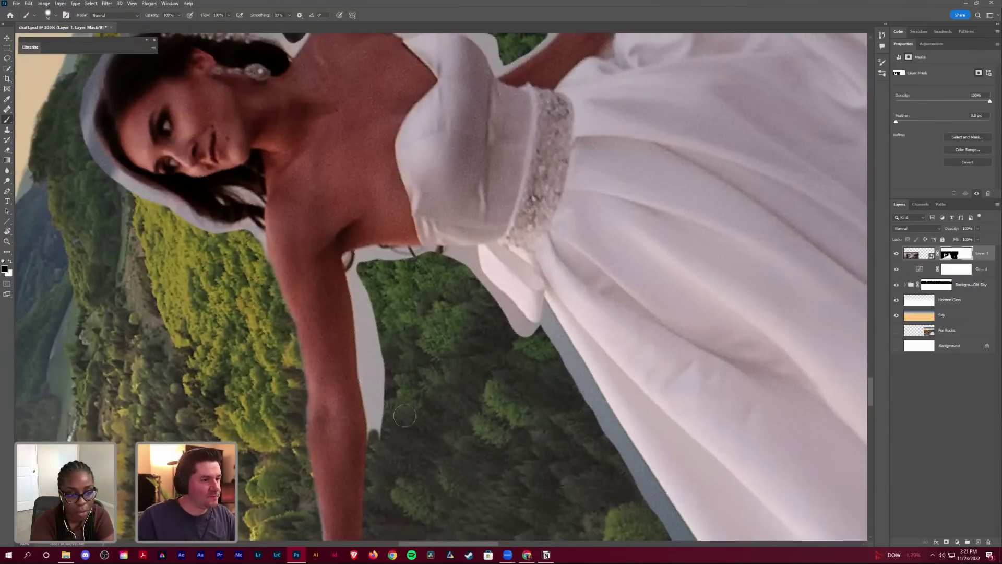
Step: Mask out the halo along the underside of the bride's outstretched arm and around her armpit to the bodice
left_click_drag(378, 442, 362, 279)
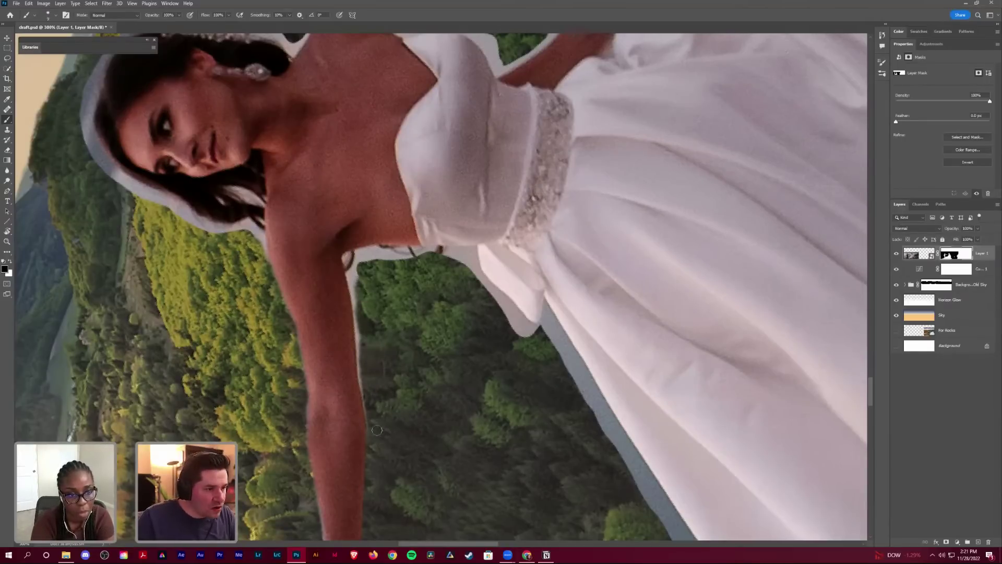
mouse_move(380, 431)
left_mouse_down()
mouse_move(349, 274)
mouse_move(358, 252)
mouse_move(399, 256)
left_mouse_up()
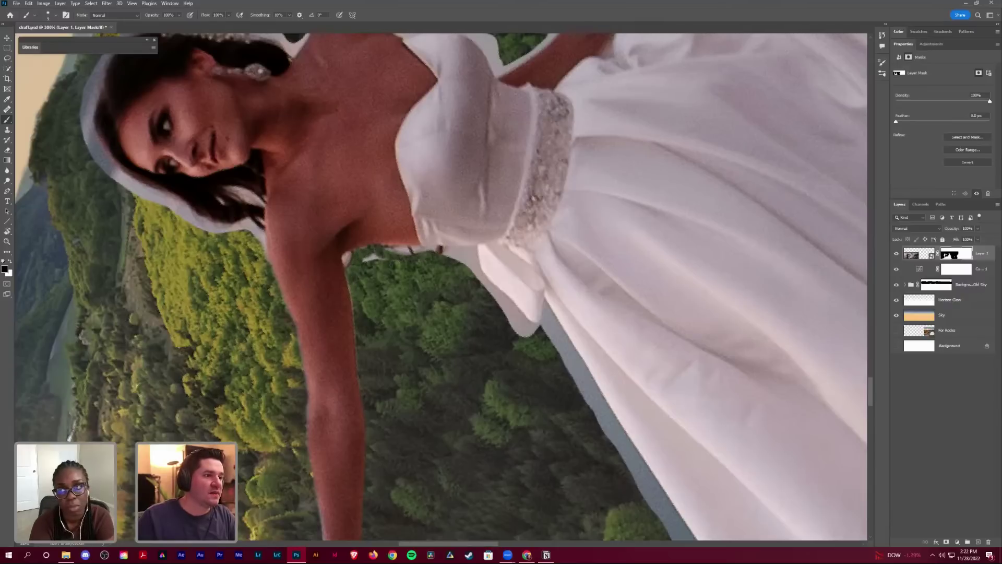
left_click_drag(344, 257, 346, 260)
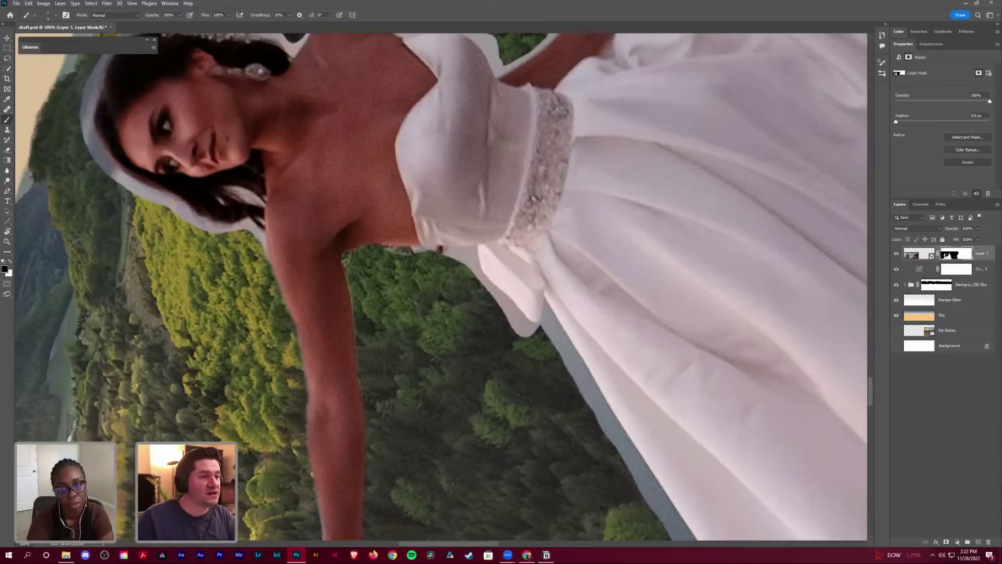
left_click_drag(407, 252, 417, 250)
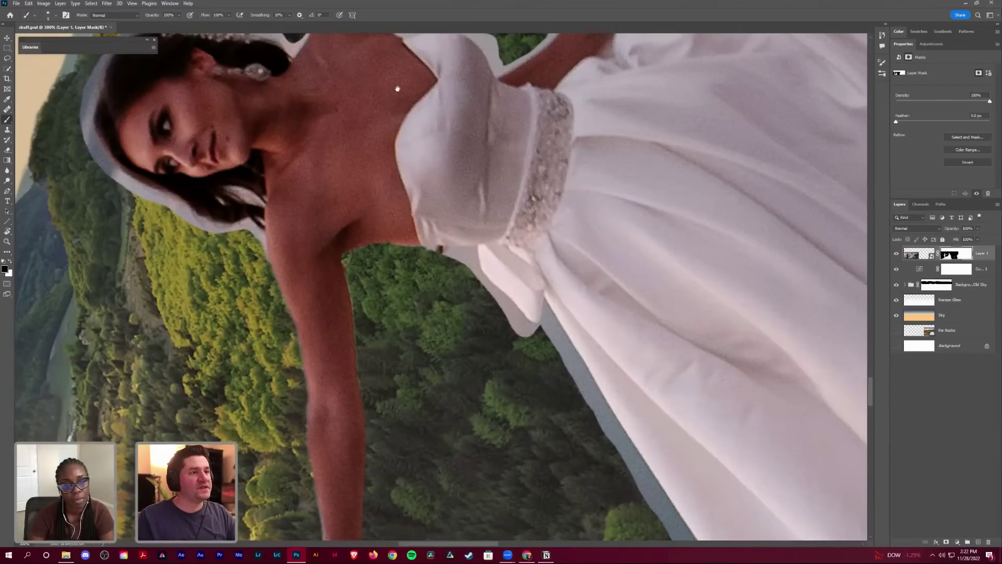
Step: Mask out the halo around the bride's other shoulder and down the side of her bodice to the elbow, with the canvas rotation reset
left_click_drag(357, 47, 401, 219)
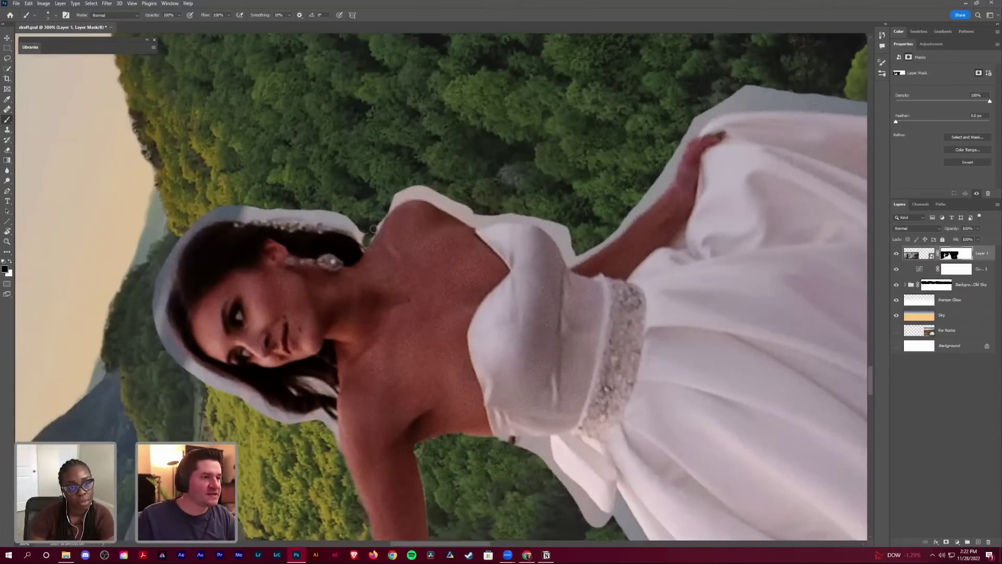
mouse_move(375, 228)
left_mouse_down()
mouse_move(396, 200)
mouse_move(368, 237)
mouse_move(304, 212)
mouse_move(361, 213)
mouse_move(395, 181)
mouse_move(383, 203)
mouse_move(410, 188)
mouse_move(402, 194)
mouse_move(431, 188)
mouse_move(440, 192)
mouse_move(420, 195)
mouse_move(448, 203)
left_mouse_up()
key("r")
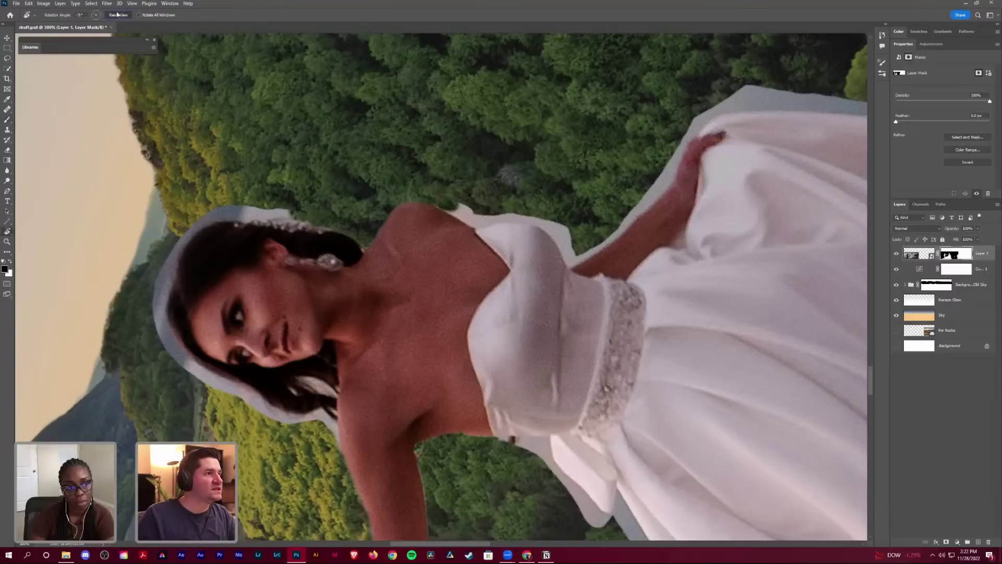
left_click_drag(303, 123, 615, 317)
left_click_drag(465, 167, 314, 13)
key("b")
mouse_move(365, 125)
left_mouse_down()
mouse_move(357, 122)
mouse_move(376, 191)
mouse_move(364, 151)
left_mouse_up()
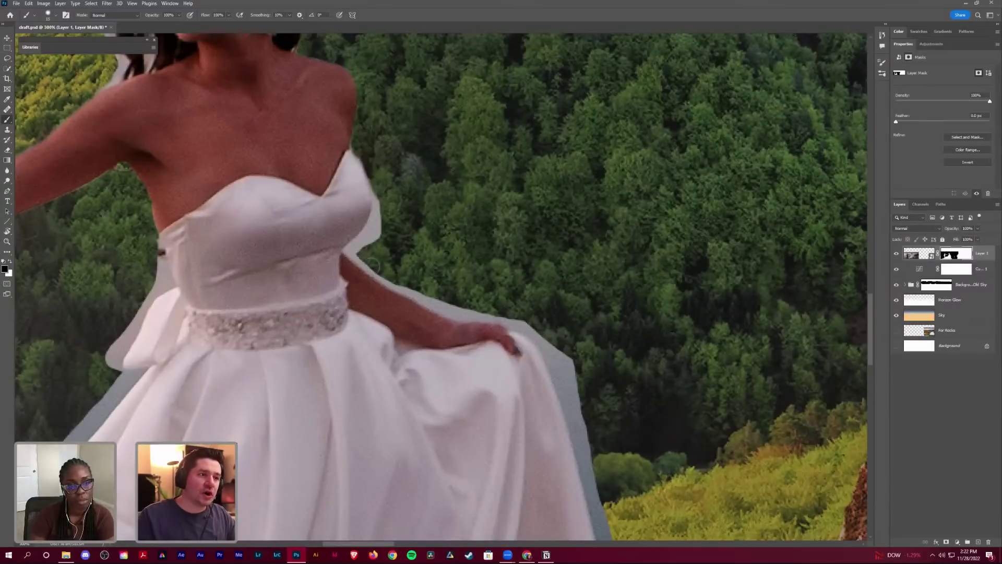
mouse_move(355, 253)
left_mouse_down()
mouse_move(380, 225)
mouse_move(385, 188)
mouse_move(380, 225)
mouse_move(371, 242)
mouse_move(387, 194)
mouse_move(375, 258)
left_mouse_up()
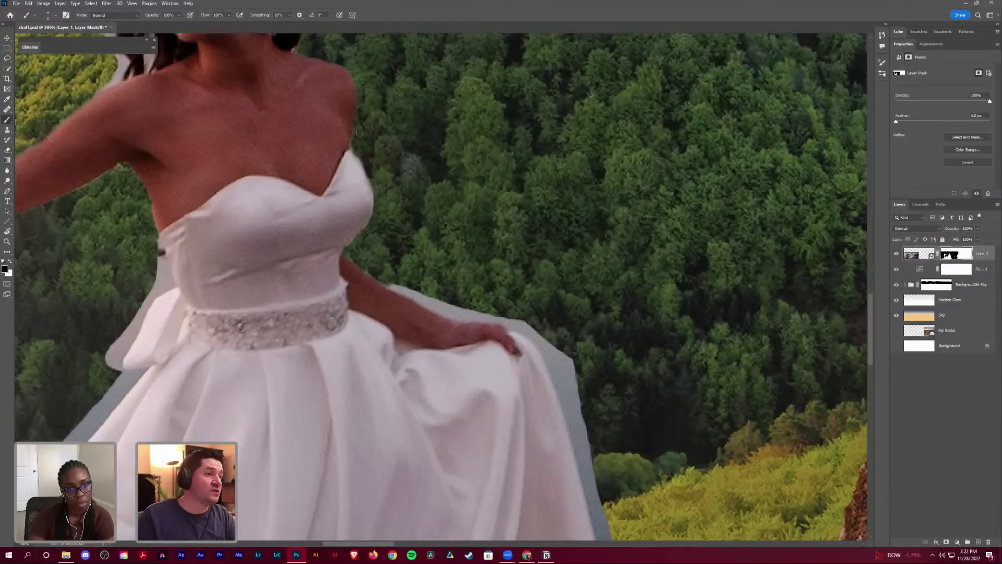
Step: Mask out the halo along the bride's lowered forearm, hand and the adjoining skirt edge, painting back the clipped parts of the dress
left_click_drag(433, 169, 373, 142)
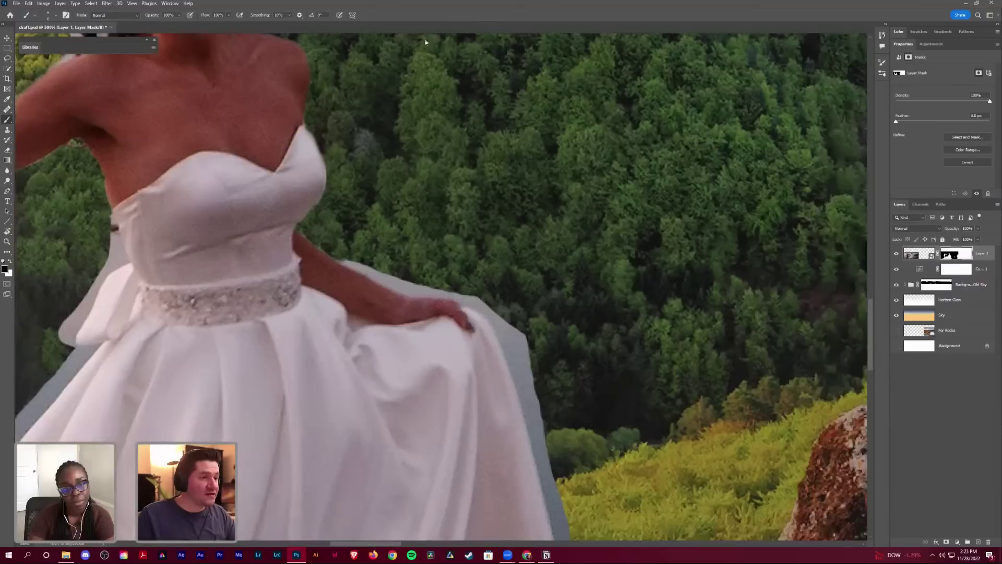
left_click_drag(660, 487, 504, 297)
mouse_move(422, 415)
left_mouse_down()
mouse_move(361, 238)
mouse_move(334, 112)
left_mouse_up()
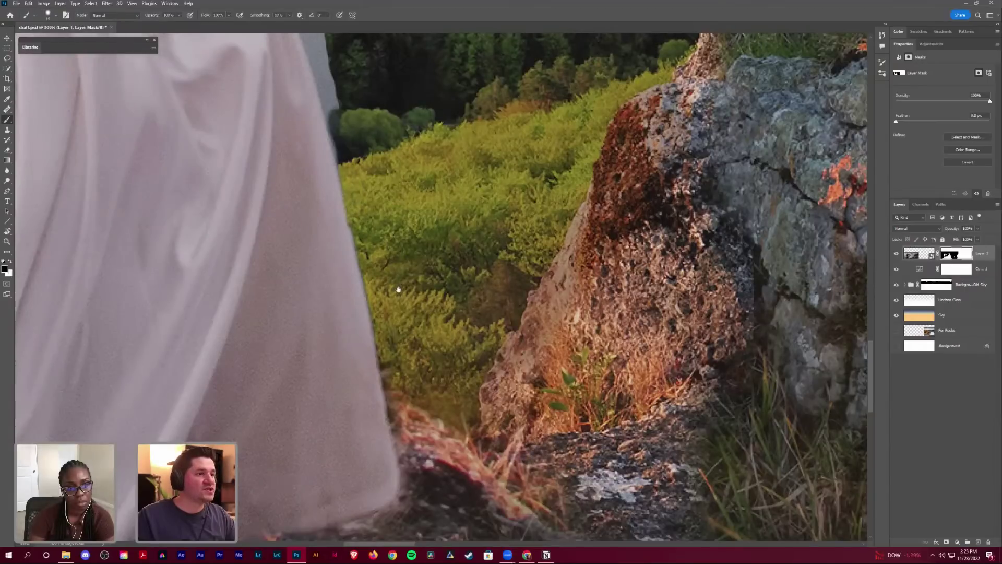
left_click_drag(398, 290, 435, 457)
mouse_move(378, 334)
left_mouse_down()
mouse_move(357, 209)
mouse_move(372, 247)
mouse_move(331, 154)
mouse_move(294, 137)
left_mouse_up()
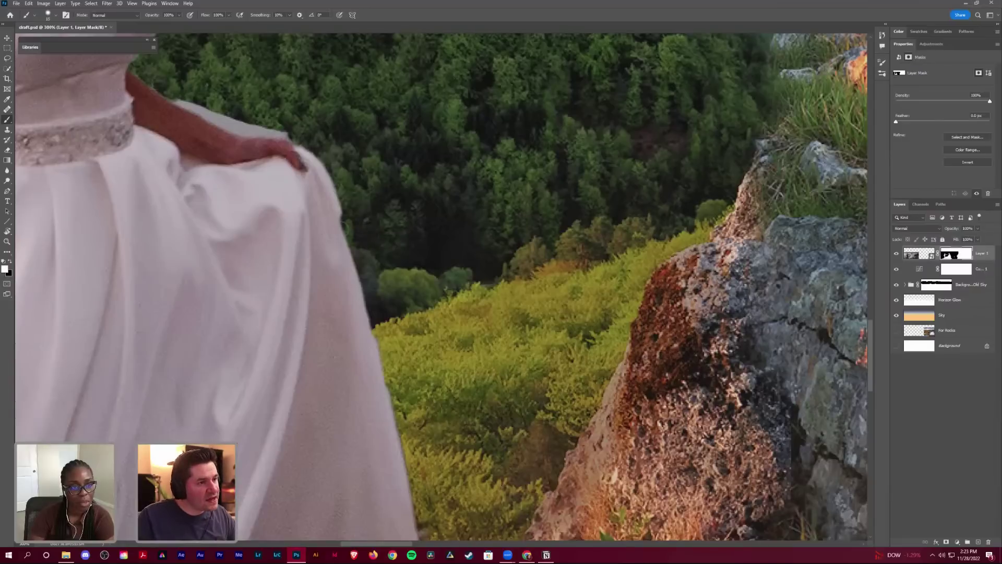
mouse_move(355, 261)
left_mouse_down()
mouse_move(345, 217)
mouse_move(360, 313)
left_mouse_up()
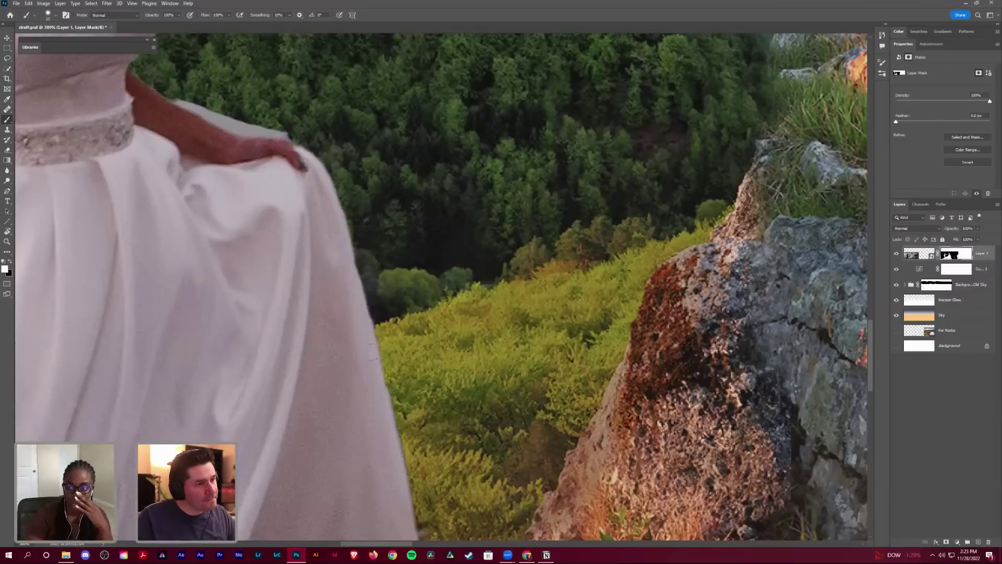
mouse_move(310, 192)
left_mouse_down()
mouse_move(371, 227)
mouse_move(448, 245)
left_mouse_up()
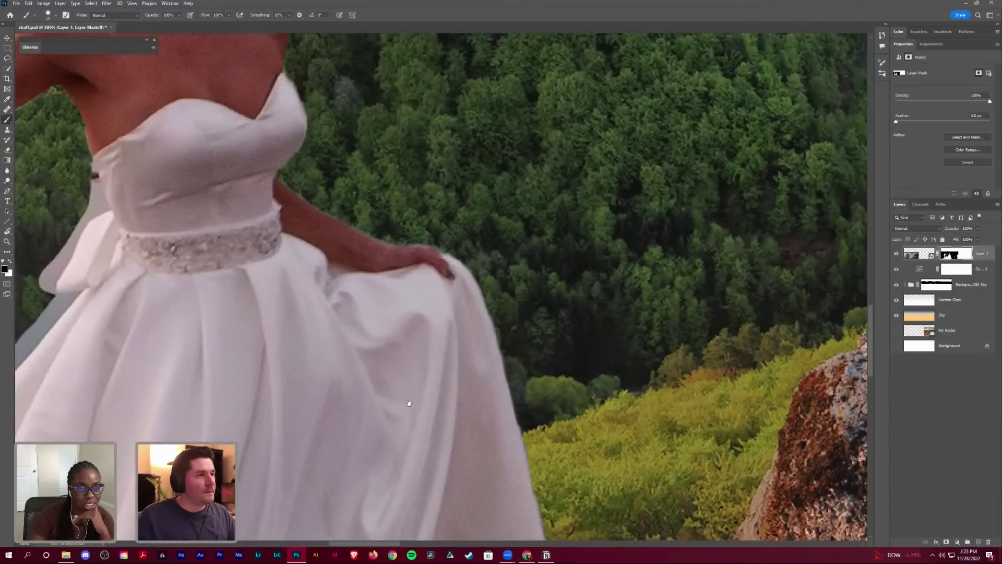
Step: Examine the bride's head outline and the couple's edges within the whole composite for remaining halo
mouse_move(195, 121)
left_mouse_down()
mouse_move(292, 393)
mouse_move(386, 385)
left_mouse_up()
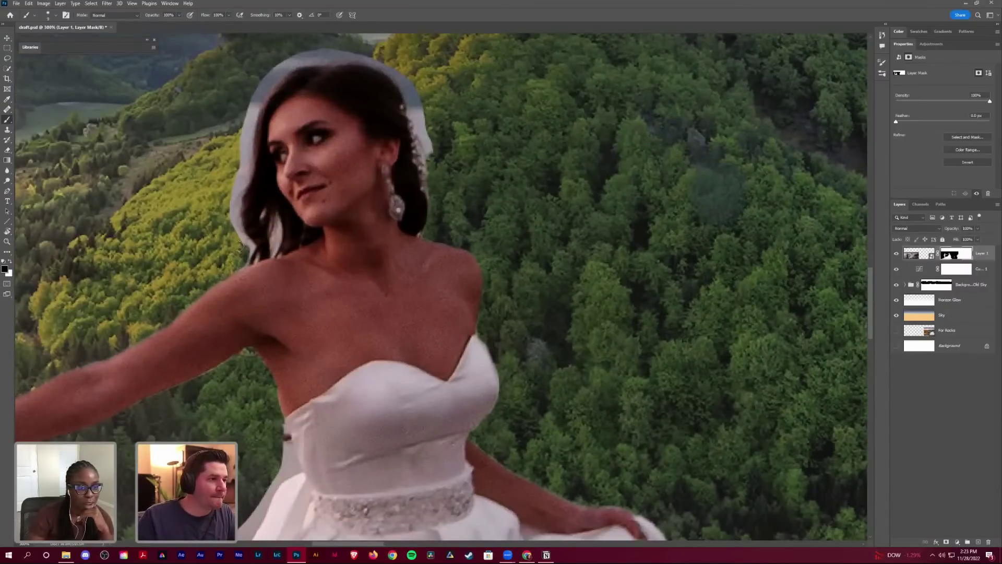
key("bracketright")
key("bracketright")
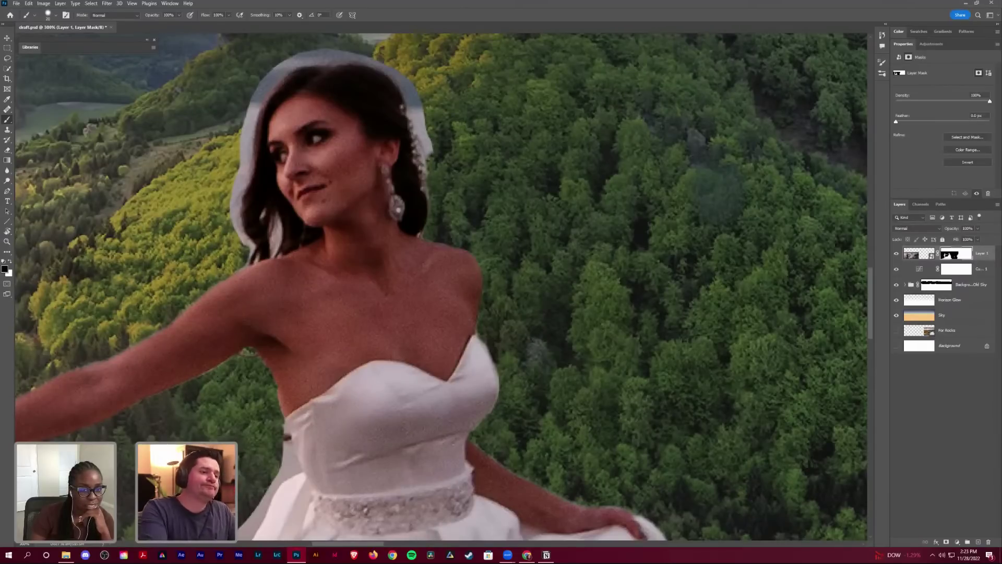
key("ctrl+minus")
key("ctrl+minus")
key("ctrl+minus")
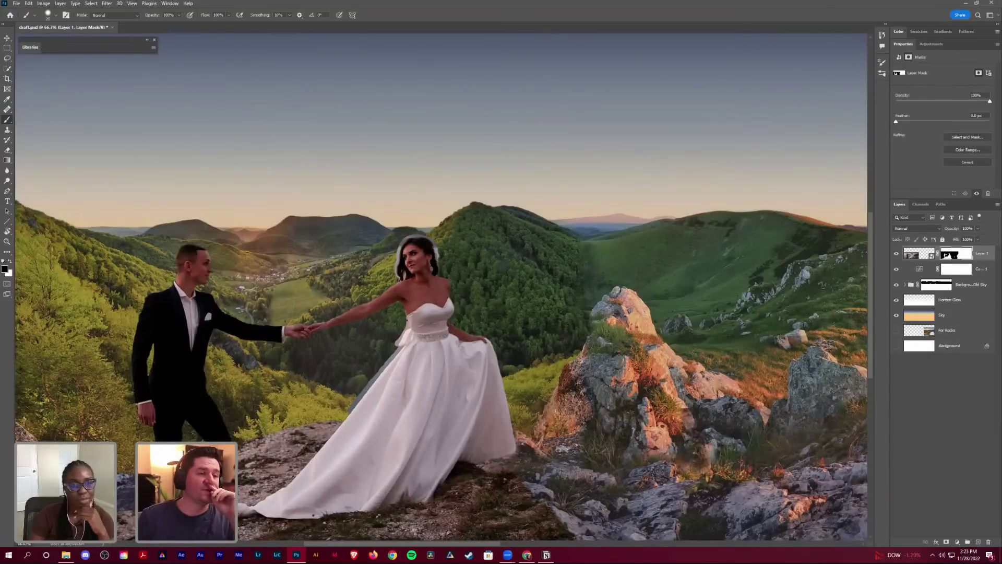
left_click_drag(477, 265, 509, 181)
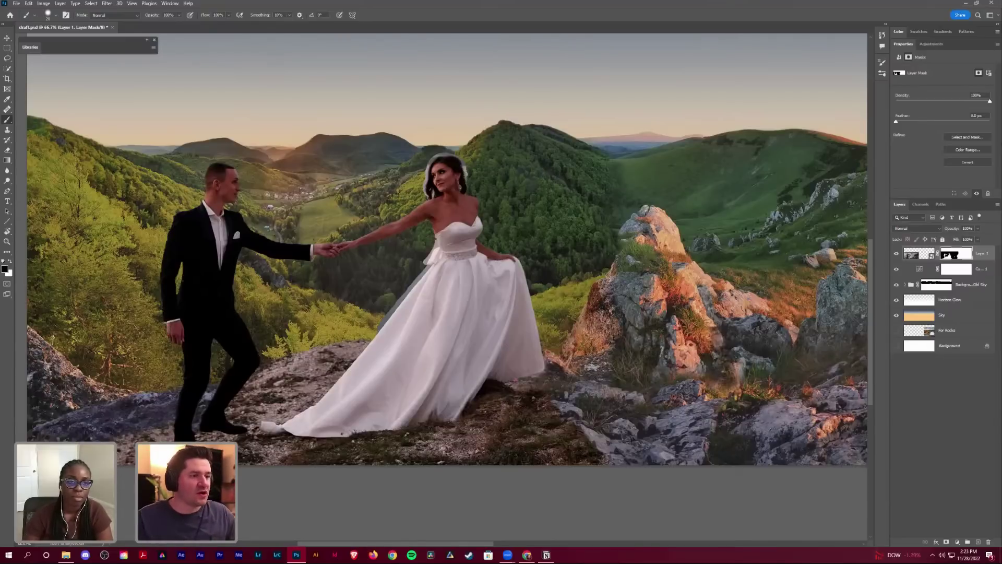
Step: Mask out the halo along the skirt edge facing the groom and around the bow at the bride's waist
key("z")
left_click_drag(436, 290, 463, 303)
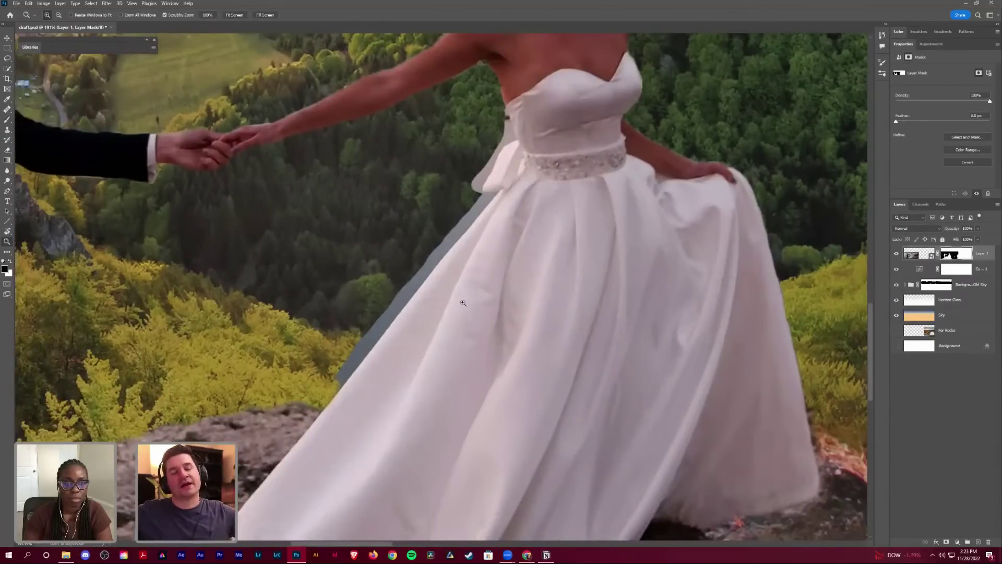
key("b")
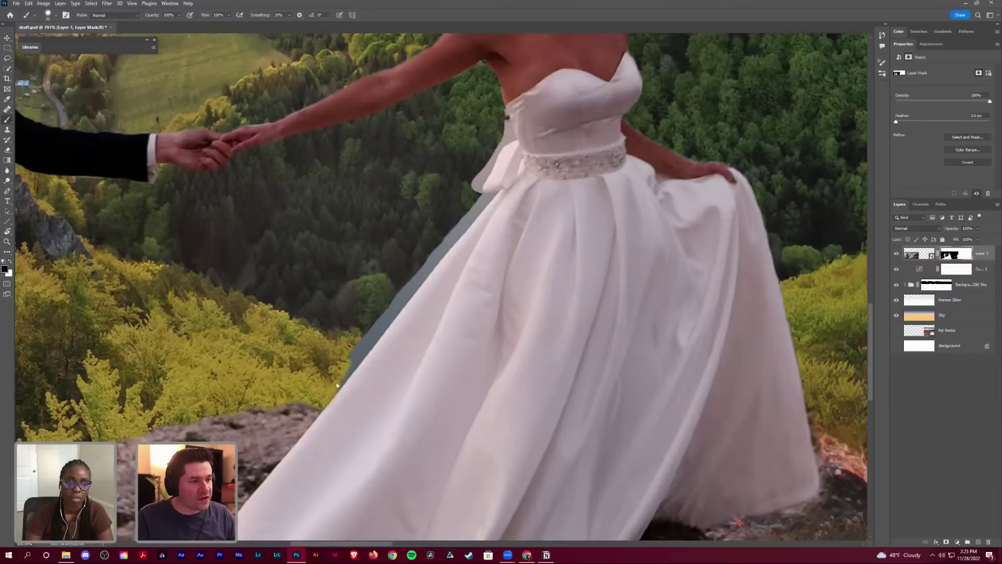
mouse_move(336, 385)
left_mouse_down()
mouse_move(374, 323)
mouse_move(349, 365)
mouse_move(360, 341)
mouse_move(482, 199)
mouse_move(380, 325)
left_mouse_up()
key("x")
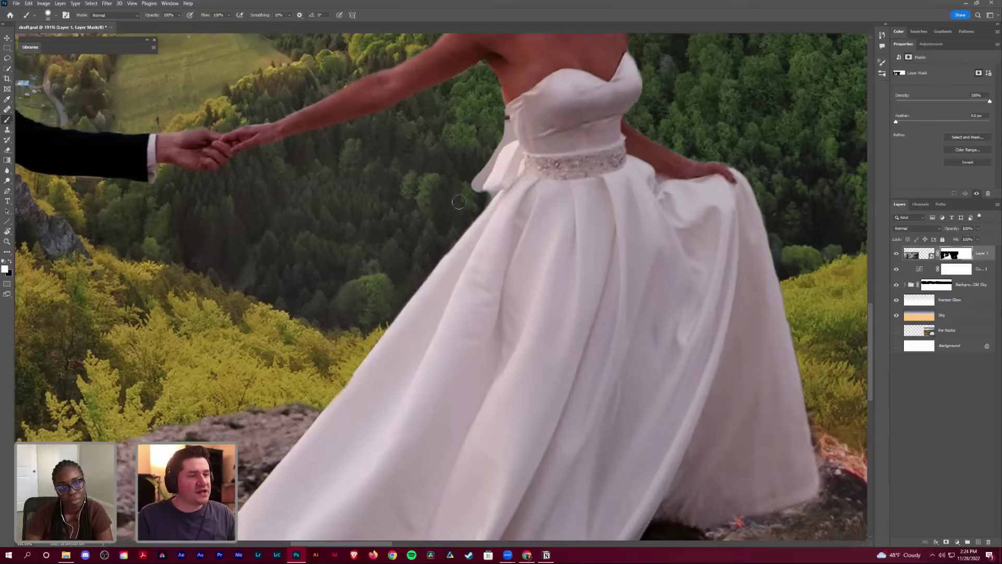
key("x")
mouse_move(478, 175)
left_mouse_down()
mouse_move(476, 193)
mouse_move(497, 125)
mouse_move(498, 136)
left_mouse_up()
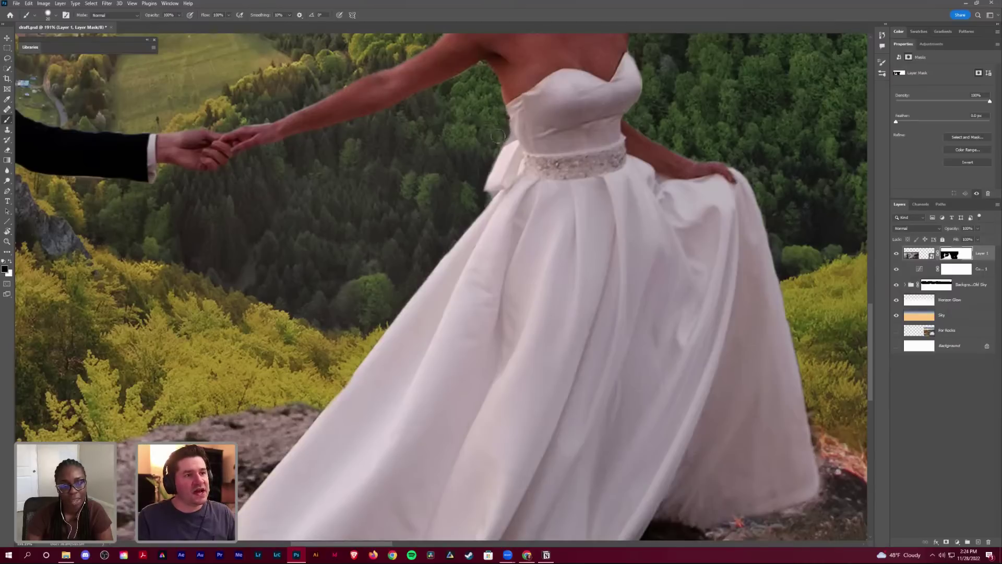
key("x")
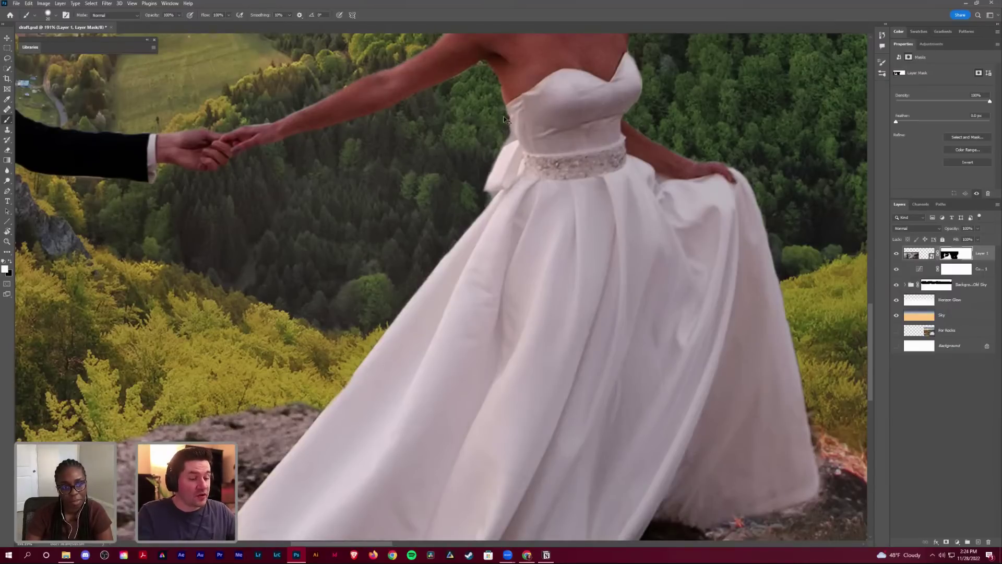
Step: Mask out the remaining halo beneath the tip of the waist bow and between the bow and the side of the bride's bodice
key("ctrl+plus")
key("ctrl+plus")
key("ctrl+plus")
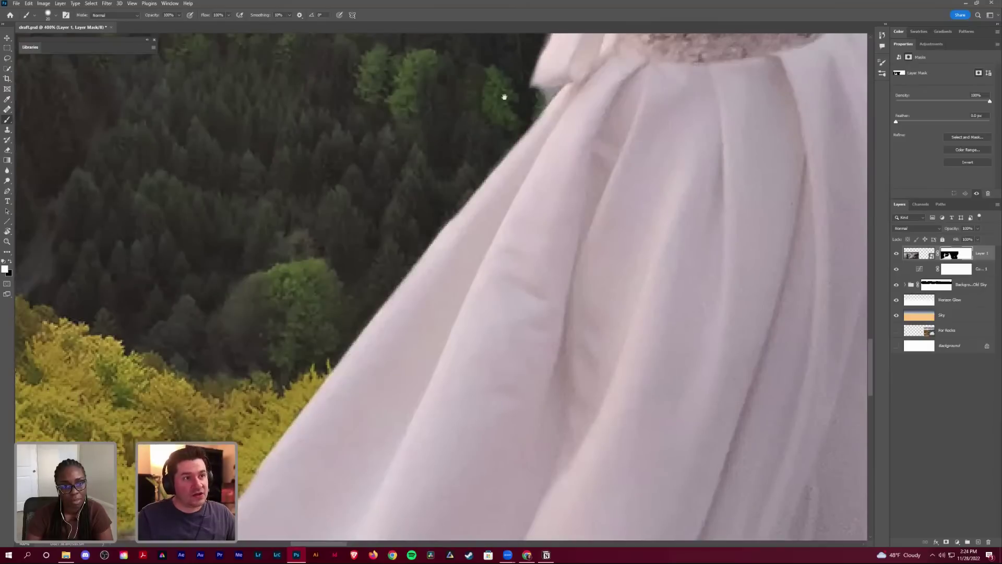
scroll(572, 323, "up", 5)
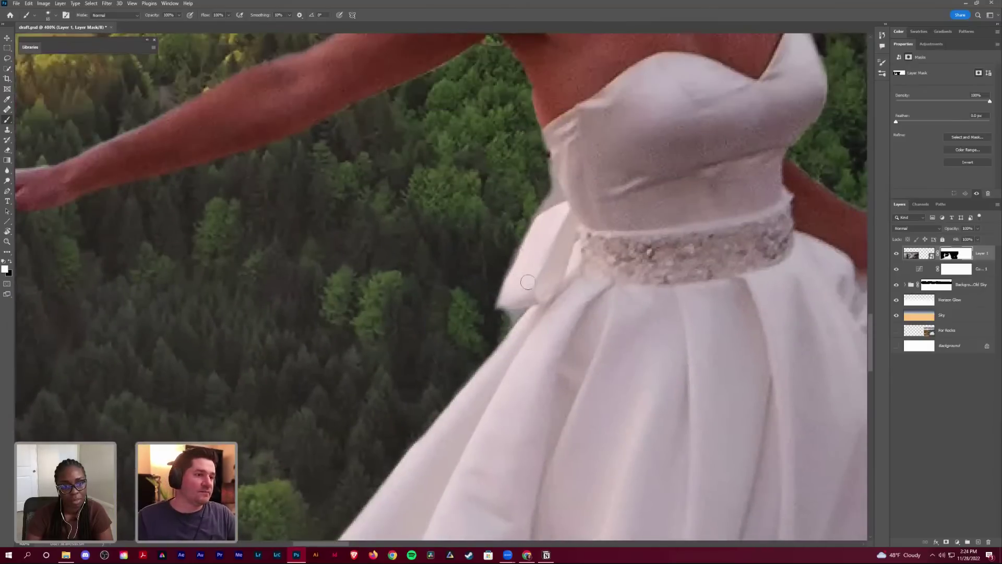
key("x")
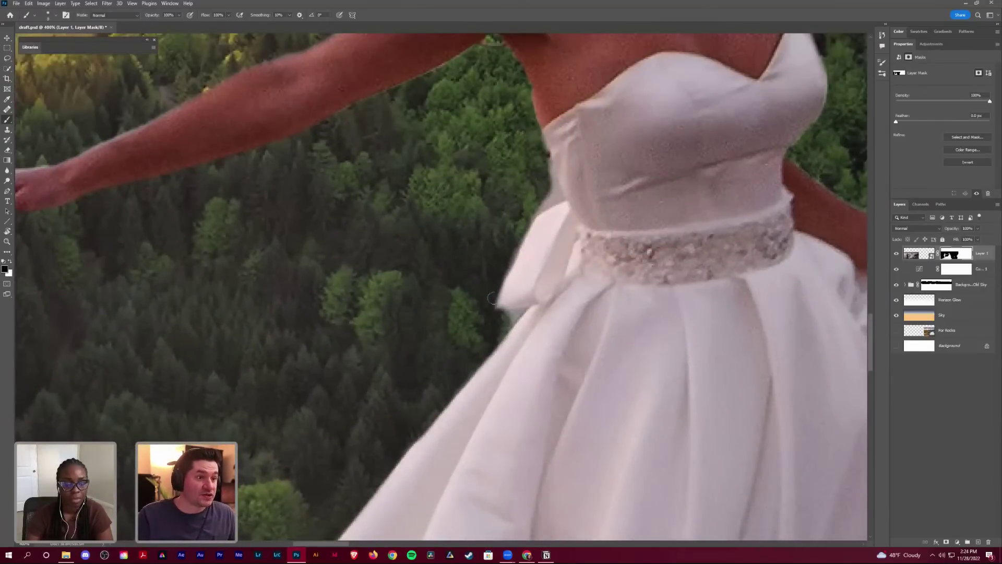
key("x")
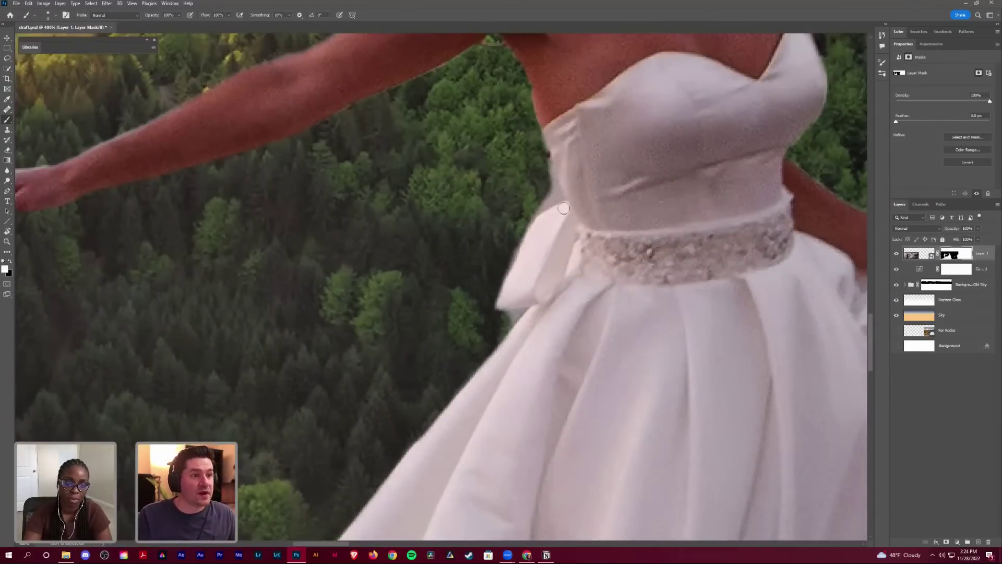
key("x")
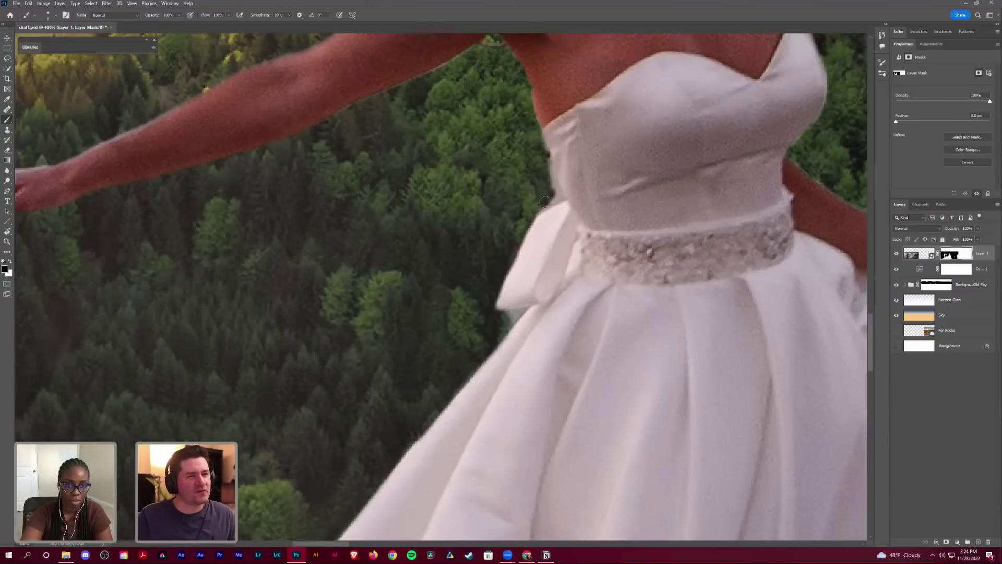
mouse_move(544, 201)
left_mouse_down()
mouse_move(552, 189)
mouse_move(543, 161)
mouse_move(555, 194)
left_mouse_up()
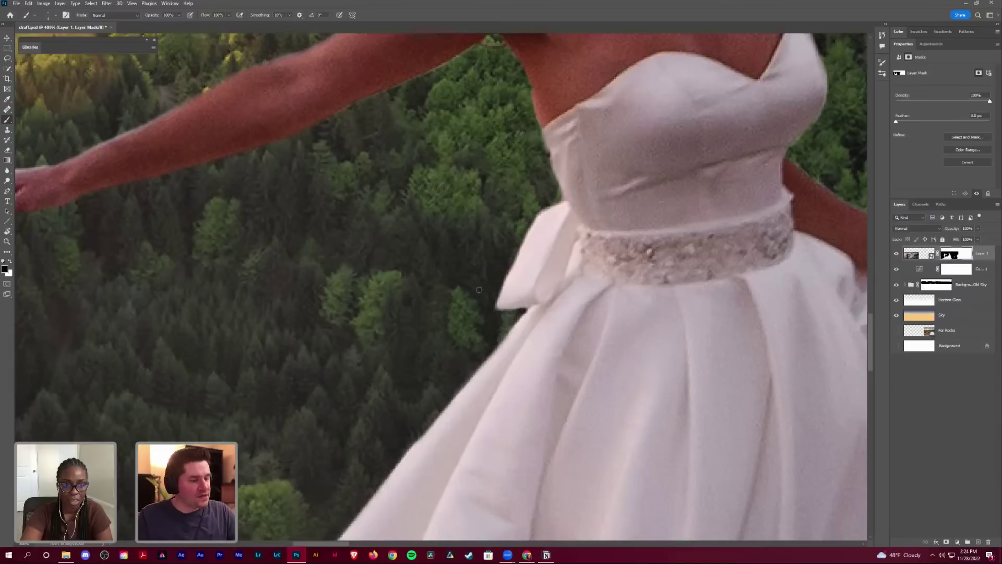
Step: Examine the couple within the whole composite and the bride's skirt hem where it meets the rocky ground, with the Brush ready
key("ctrl+minus")
key("ctrl+minus")
key("ctrl+minus")
key("ctrl+minus")
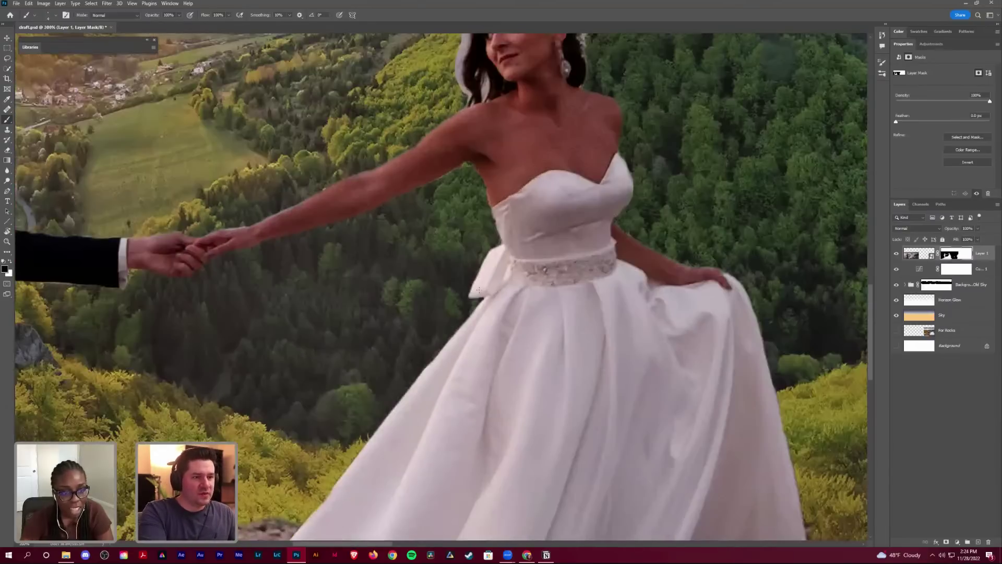
key("ctrl+minus")
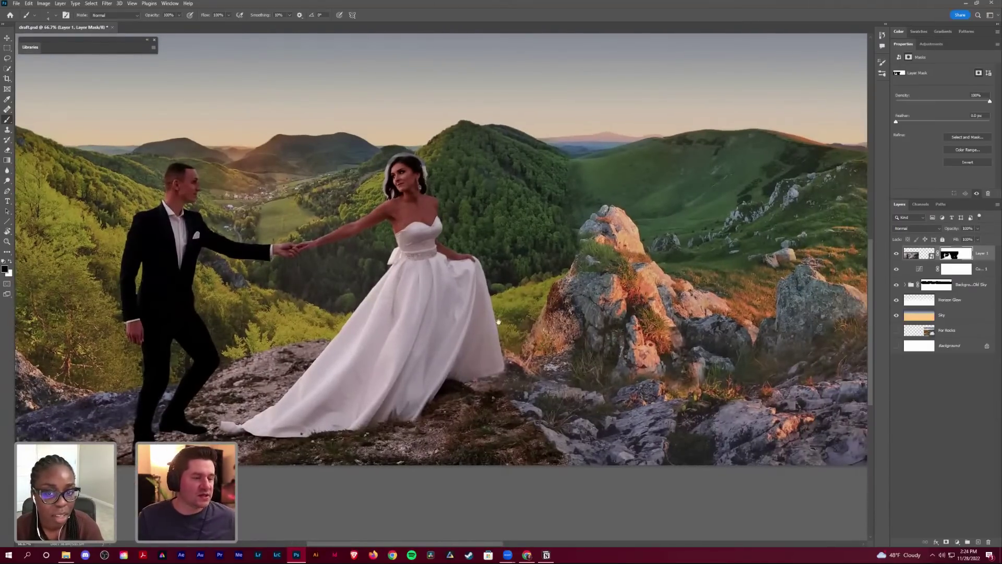
key("z")
left_click(496, 320)
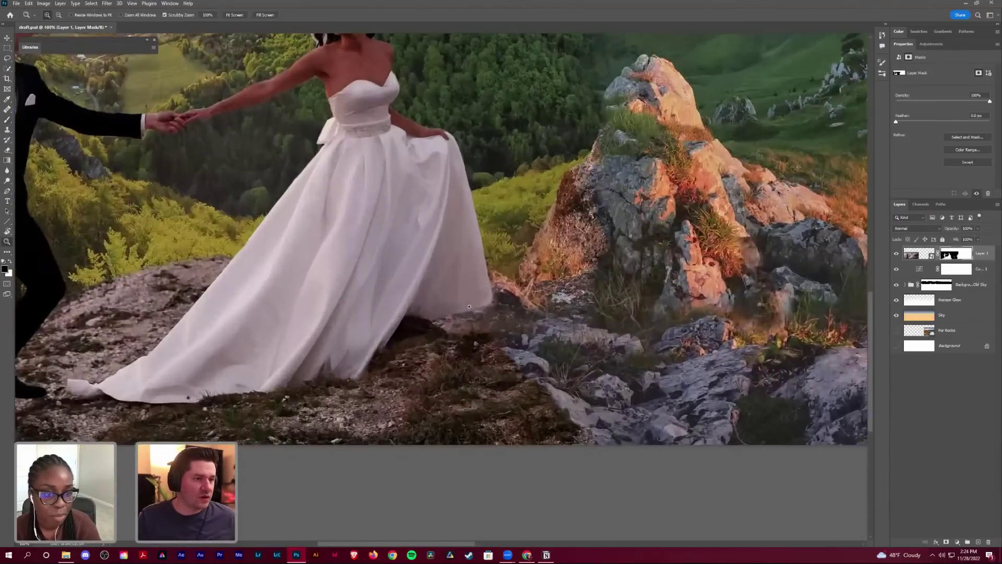
left_click_drag(469, 307, 428, 323)
key("b")
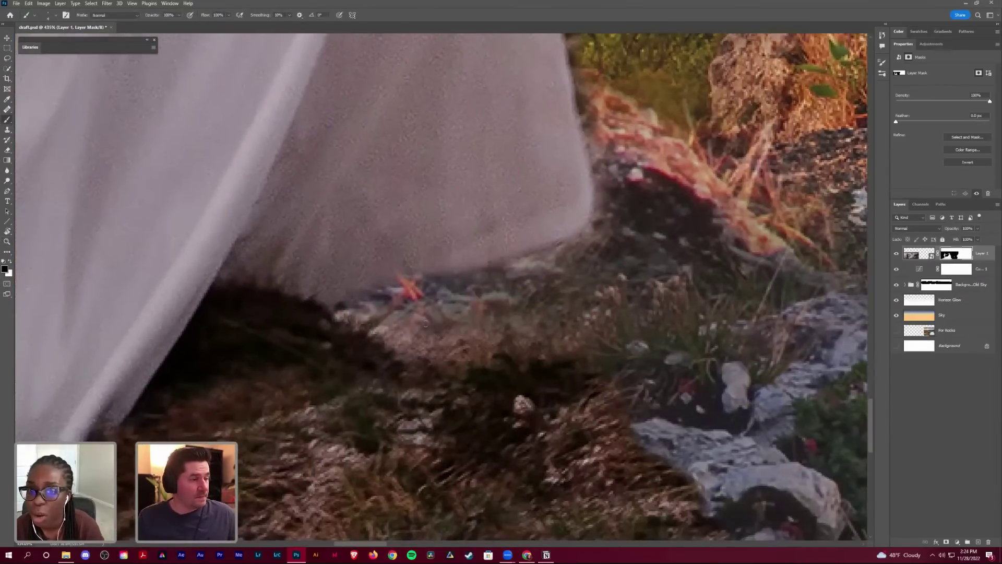